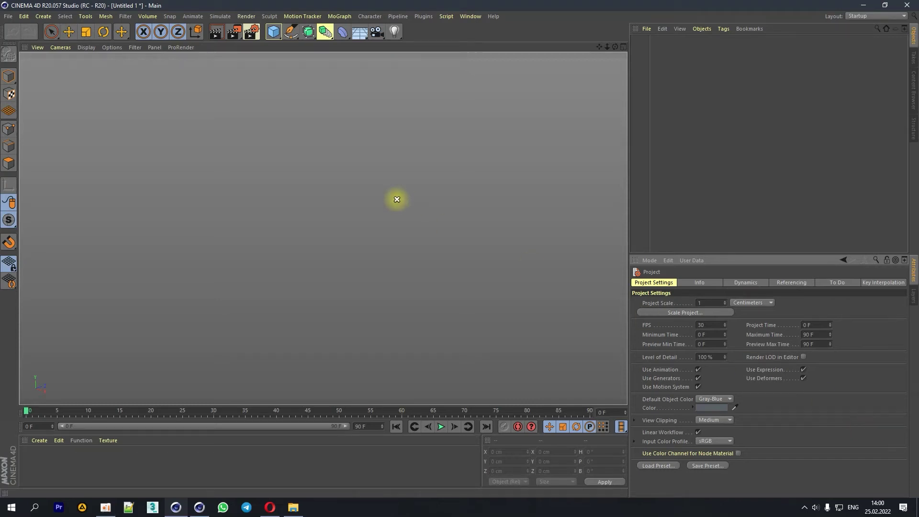
Step: Bring up the сова folder in Explorer over Cinema 4D and select the FD UVToolkit folder
{"action": "left_click", "coordinate": [294, 509]}
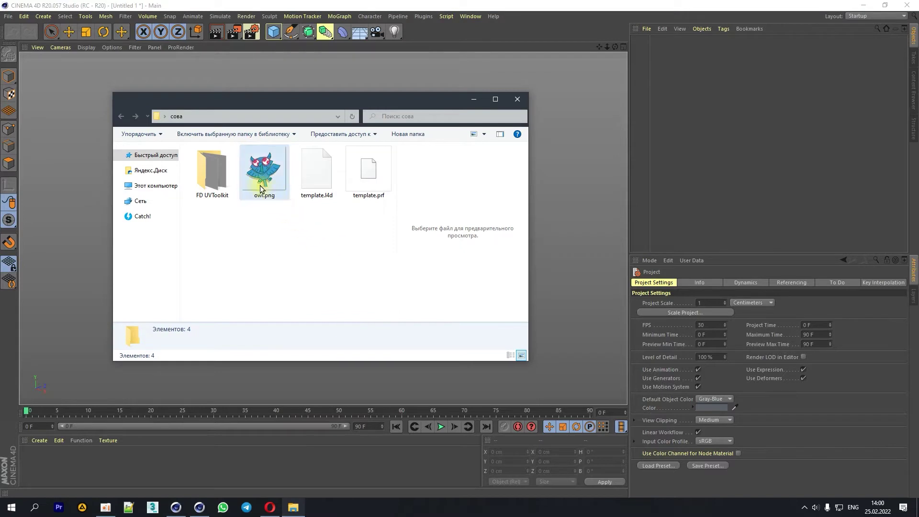
{"action": "left_click", "coordinate": [475, 99]}
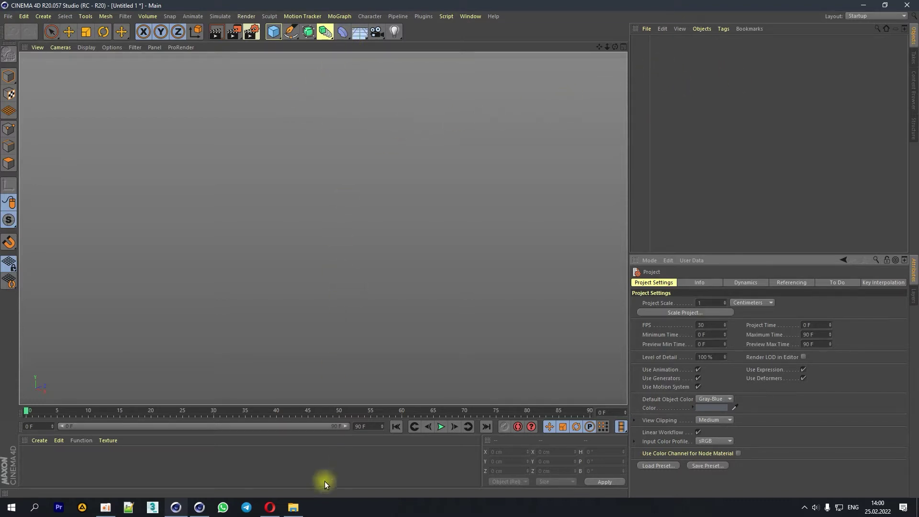
{"action": "left_click", "coordinate": [294, 509]}
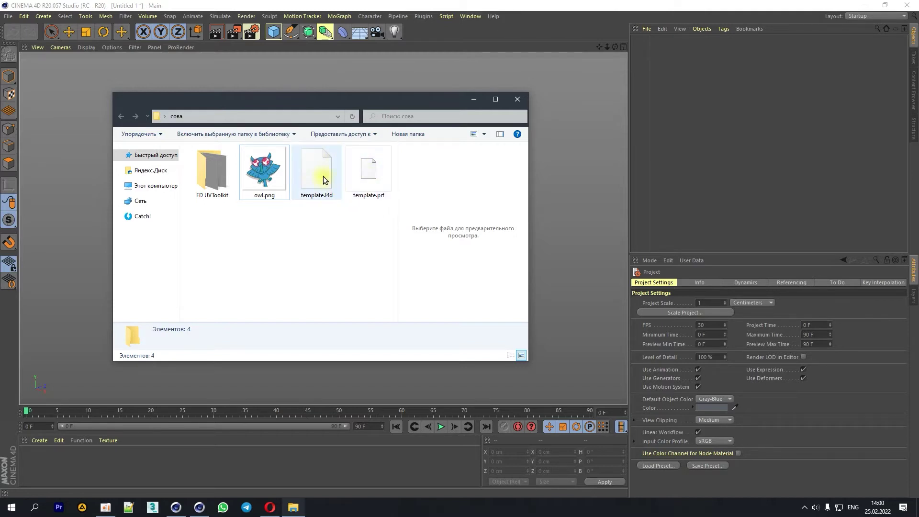
{"action": "left_click", "coordinate": [211, 170]}
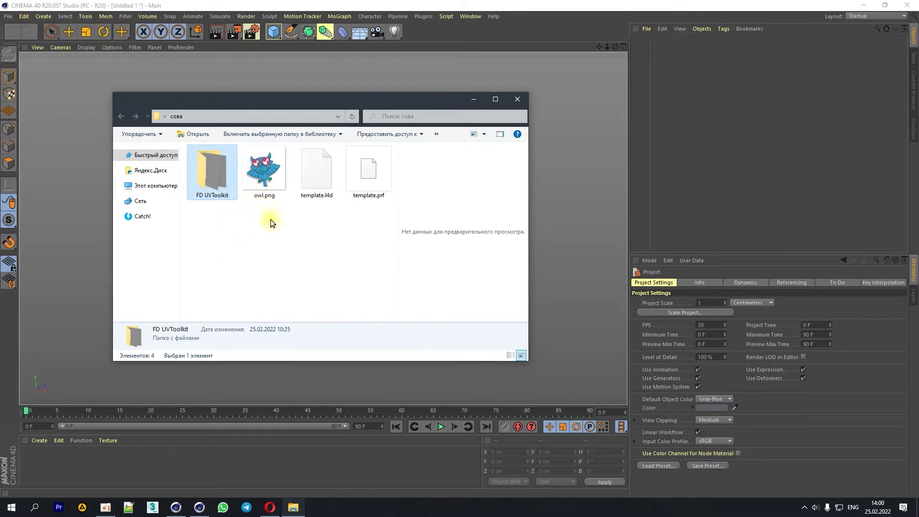
Step: Open Cinema 4D's plugins folder through the CINEMA R20 shortcut's file location
{"action": "right_click", "coordinate": [176, 508]}
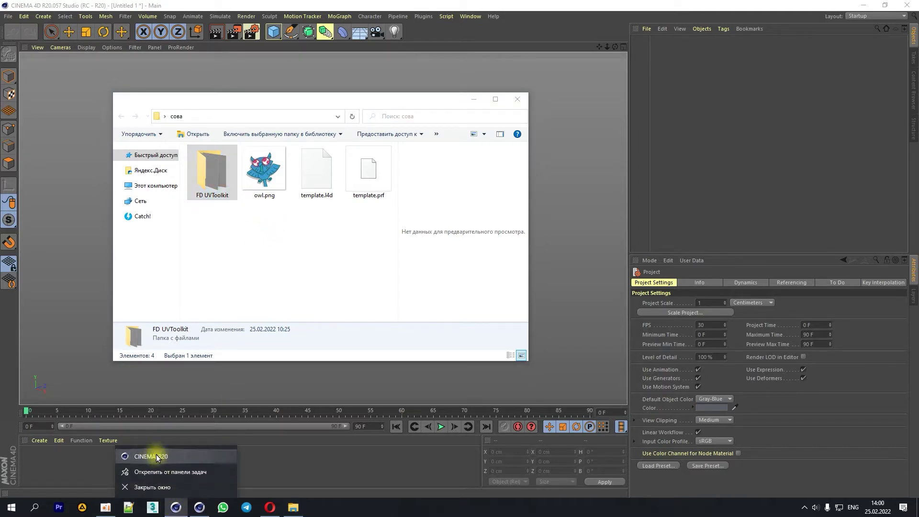
{"action": "right_click", "coordinate": [156, 457]}
{"action": "left_click", "coordinate": [176, 440]}
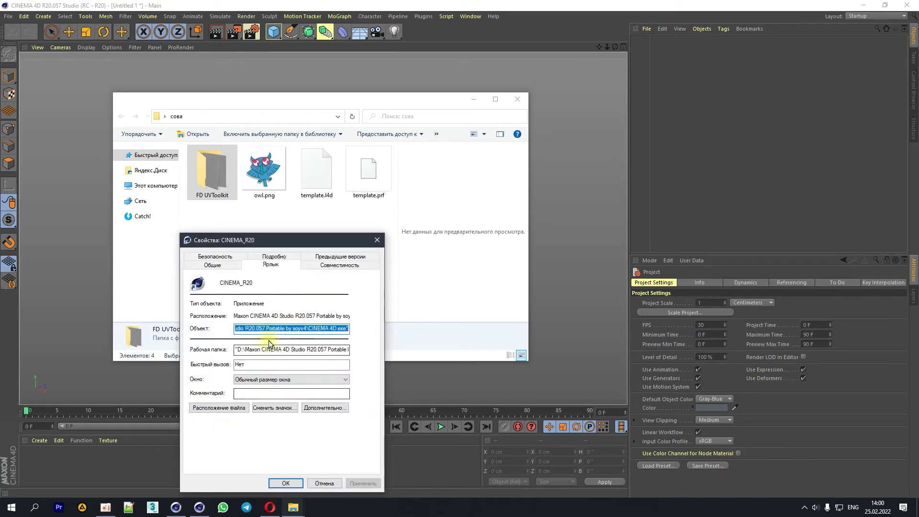
{"action": "left_click", "coordinate": [220, 408]}
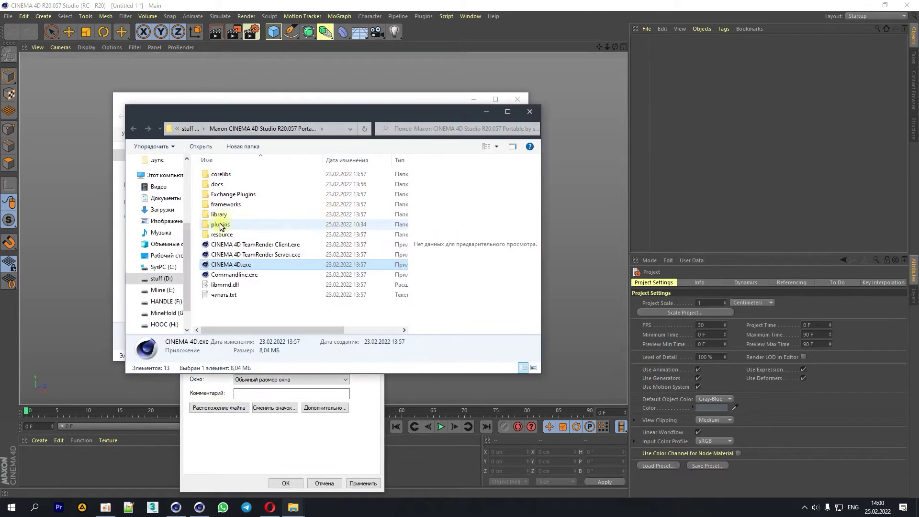
{"action": "double_click", "coordinate": [220, 225]}
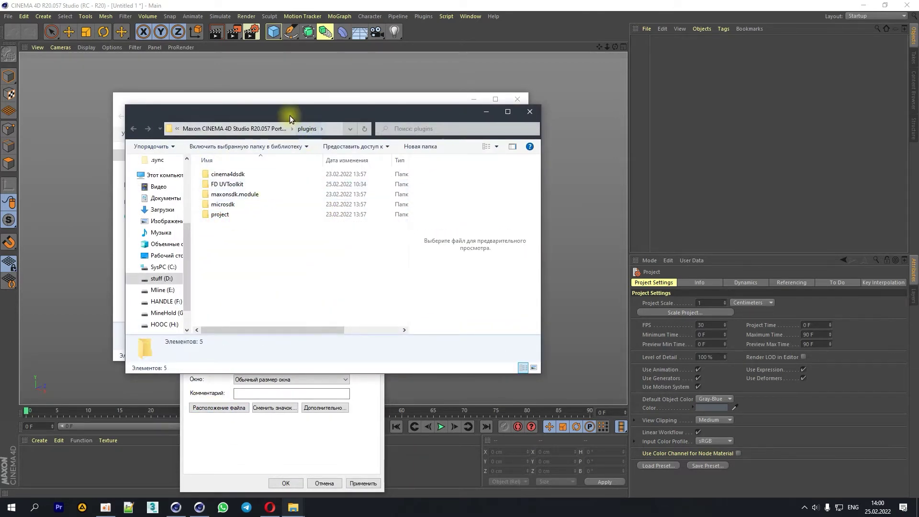
Step: Confirm FD UVToolkit is in plugins, close the windows, and check Cinema 4D's Plugins menu
{"action": "left_click_drag", "start_coordinate": [289, 116], "coordinate": [498, 164]}
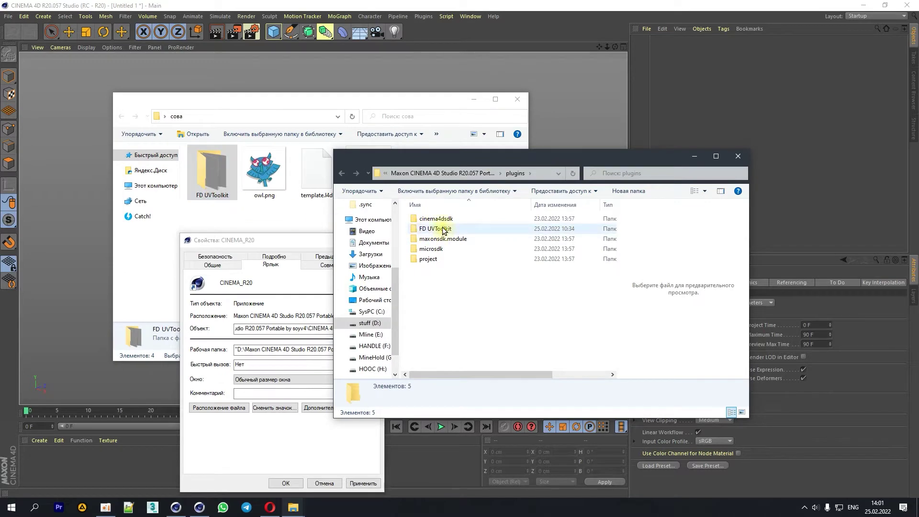
{"action": "left_click", "coordinate": [738, 157]}
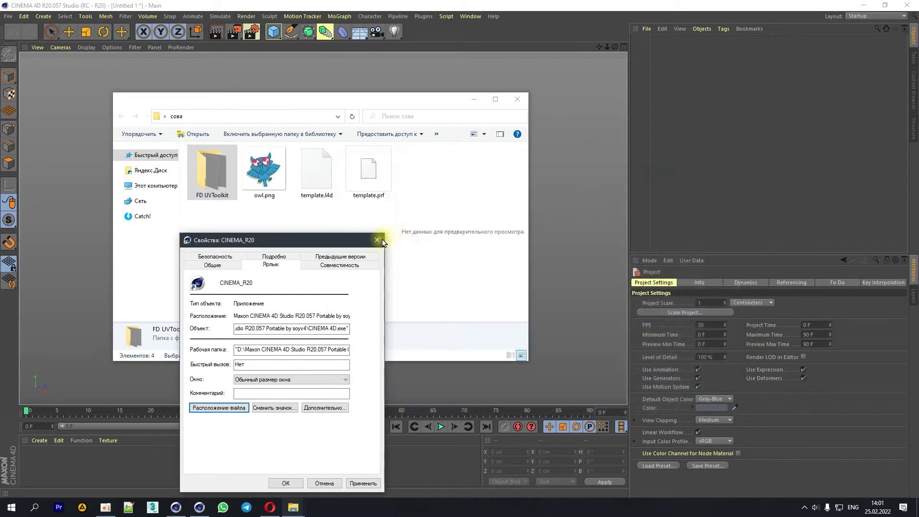
{"action": "left_click", "coordinate": [380, 241]}
{"action": "left_click", "coordinate": [422, 17]}
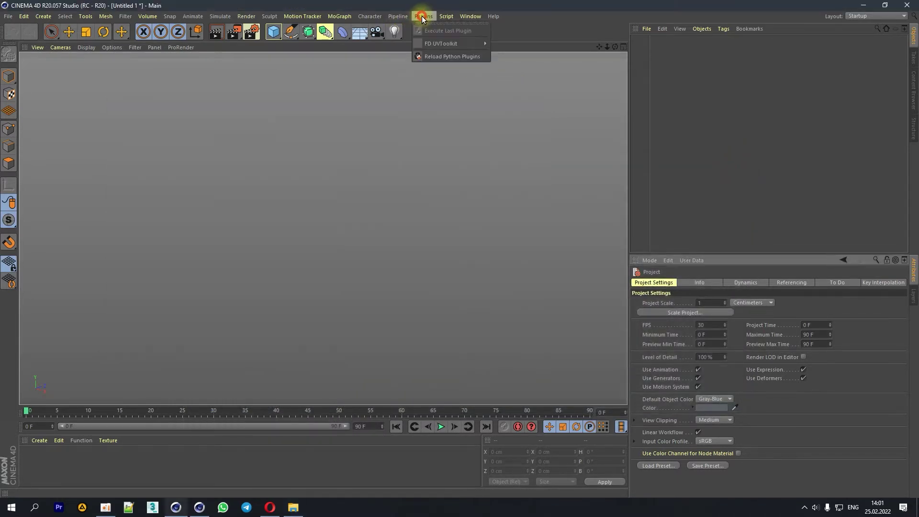
{"action": "mouse_move", "coordinate": [441, 43]}
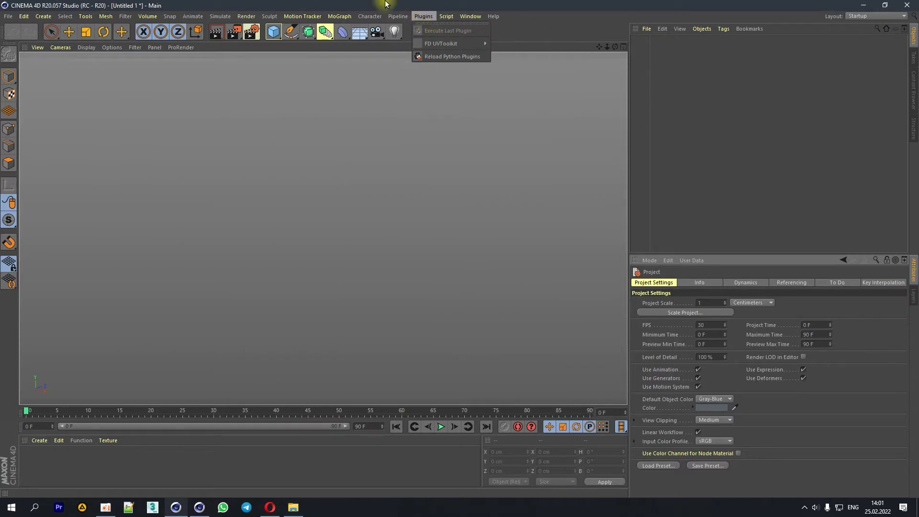
Step: Load the template.l4d layout from Desktop > сова via Customization > Load Layout
{"action": "left_click", "coordinate": [386, 4]}
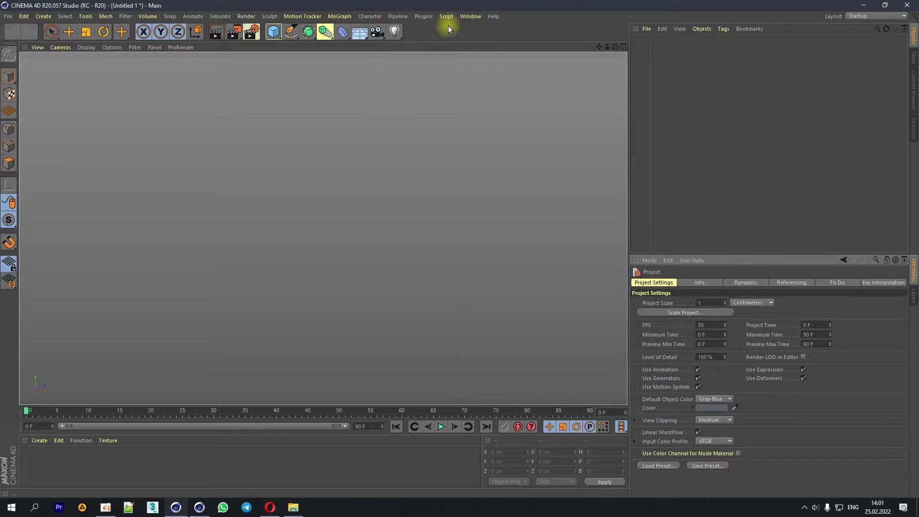
{"action": "left_click", "coordinate": [476, 14]}
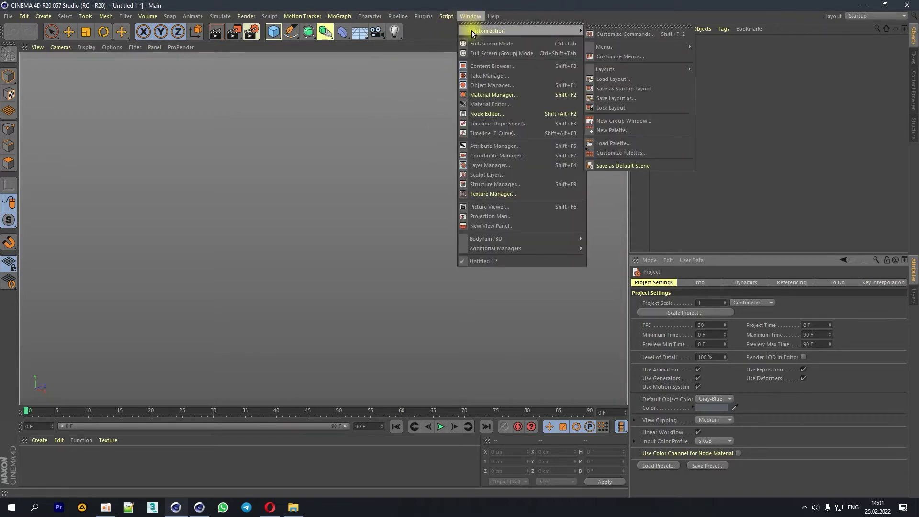
{"action": "mouse_move", "coordinate": [522, 31]}
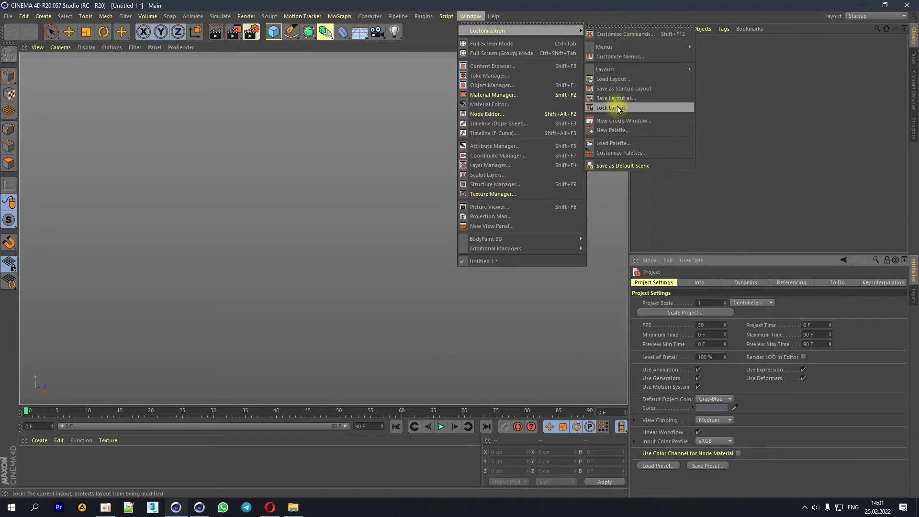
{"action": "left_click", "coordinate": [613, 80]}
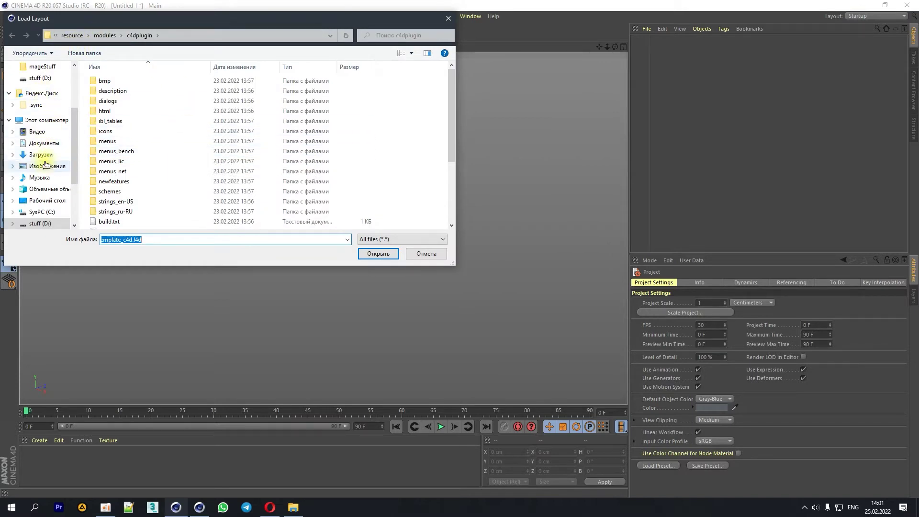
{"action": "left_click", "coordinate": [46, 201]}
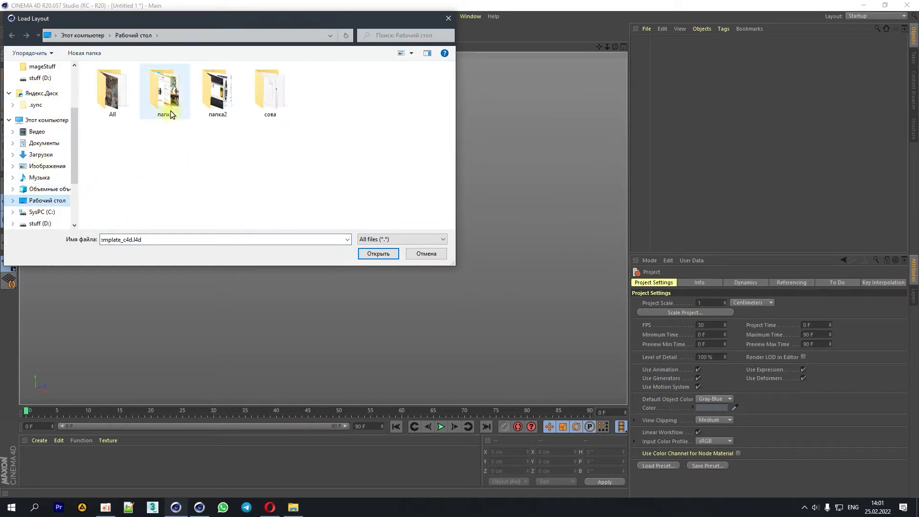
{"action": "double_click", "coordinate": [276, 98]}
{"action": "left_click", "coordinate": [104, 102]}
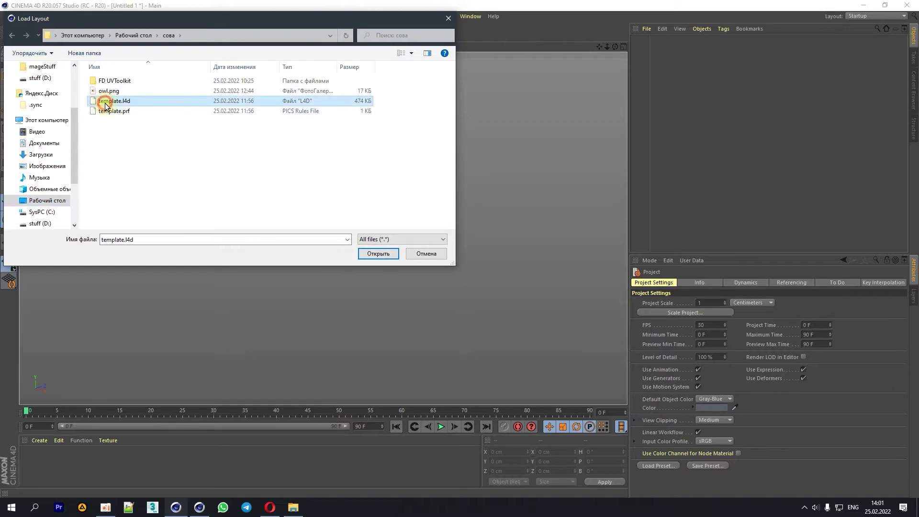
{"action": "left_click", "coordinate": [367, 253]}
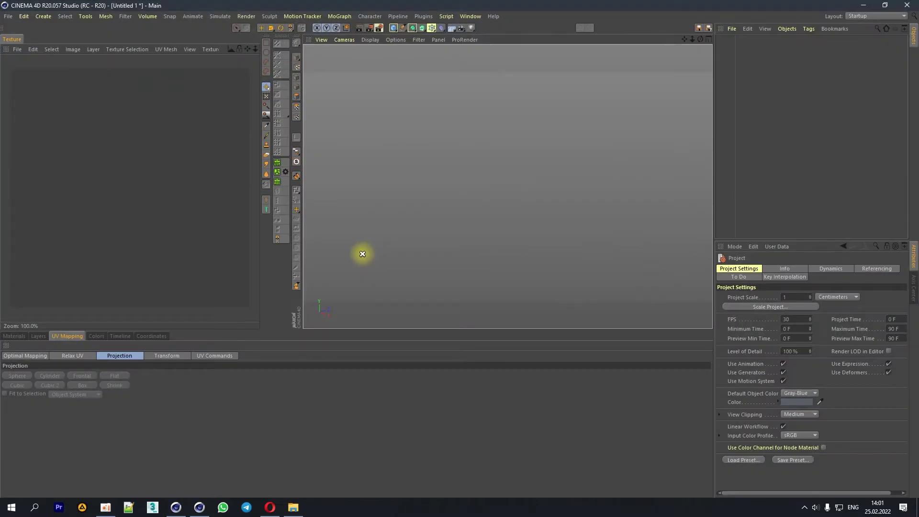
Step: Show the Material Manager in the bottom panel and widen the texture view slightly
{"action": "left_click", "coordinate": [14, 335]}
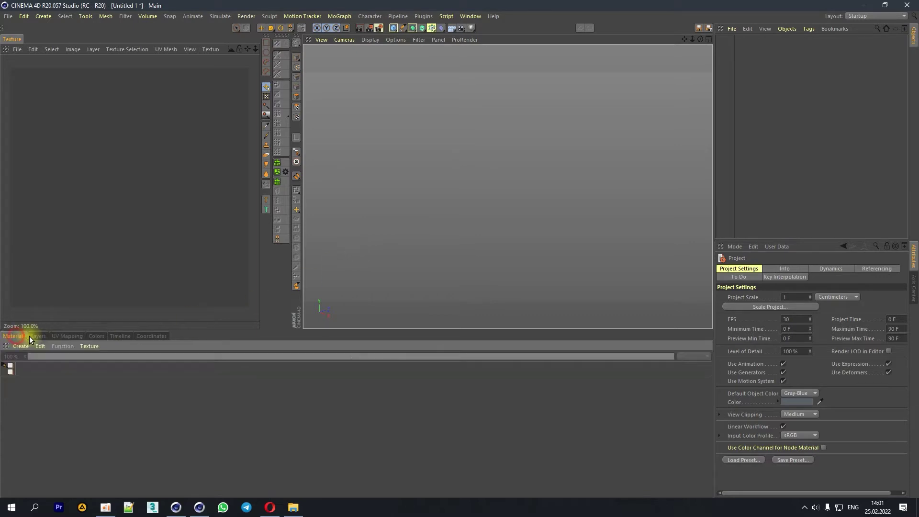
{"action": "left_click", "coordinate": [67, 336]}
{"action": "left_click", "coordinate": [20, 336]}
{"action": "left_click_drag", "start_coordinate": [305, 128], "coordinate": [325, 129]}
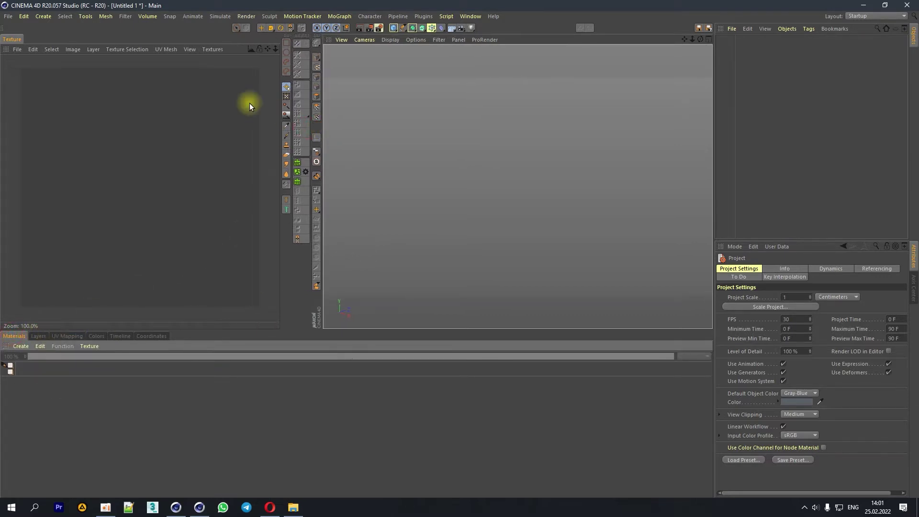
Step: Browse the Filter menu and the layout list, which now offers template (User)
{"action": "left_click", "coordinate": [125, 16]}
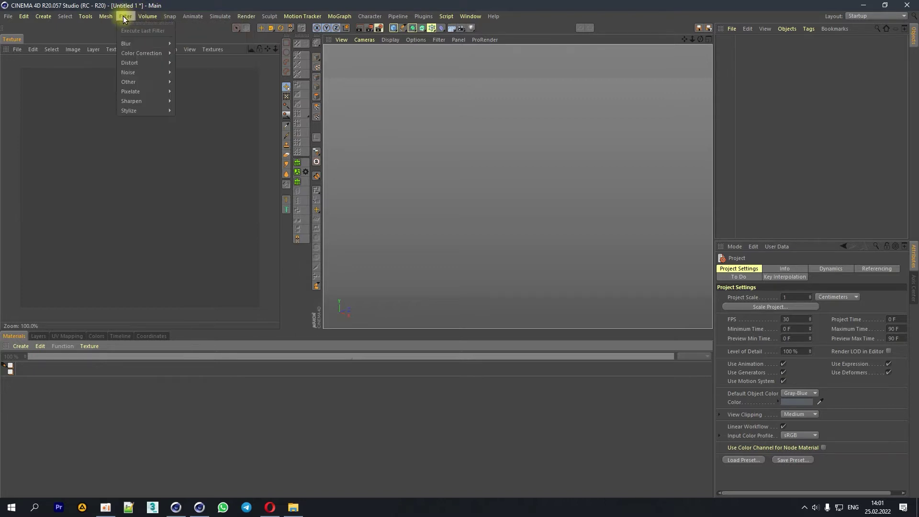
{"action": "left_click", "coordinate": [859, 17]}
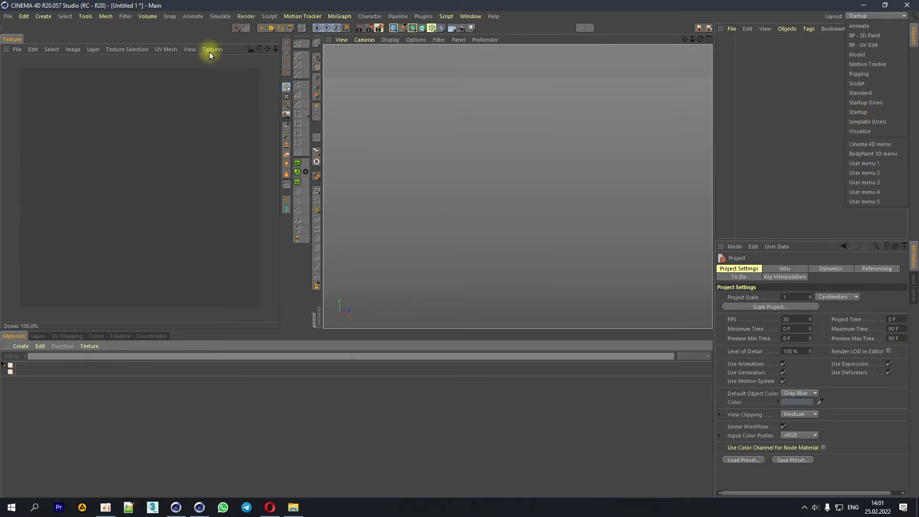
{"action": "left_click", "coordinate": [468, 17]}
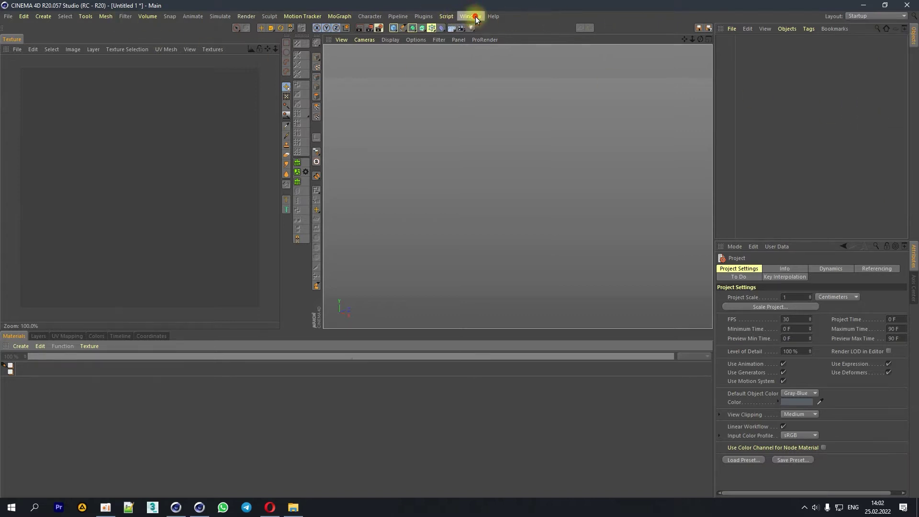
{"action": "left_click", "coordinate": [475, 16]}
{"action": "mouse_move", "coordinate": [488, 30]}
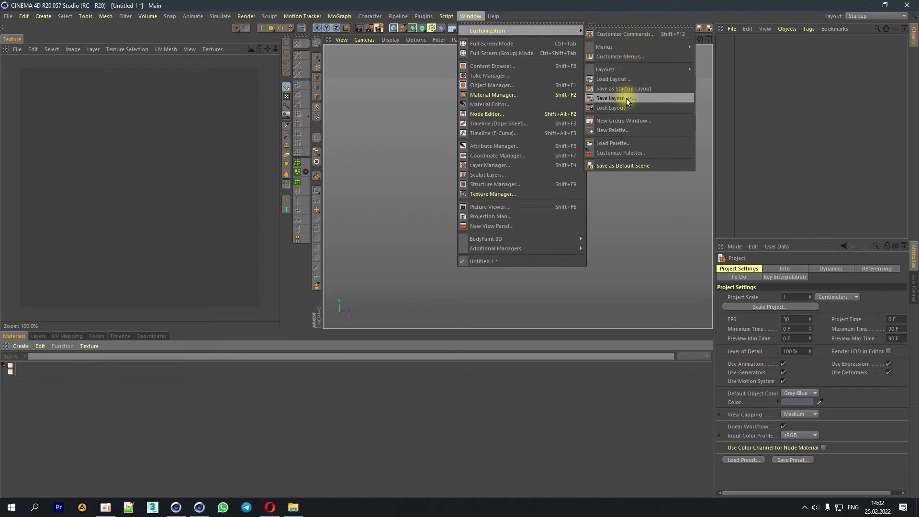
Step: Open the menu customization editor and review M_EDITOR_BP's Submenu Filter entry
{"action": "left_click", "coordinate": [620, 56]}
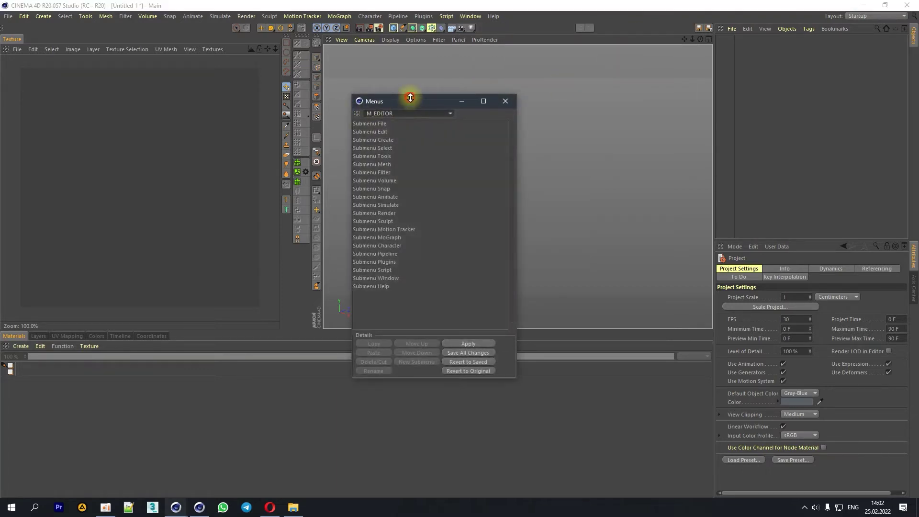
{"action": "left_click_drag", "start_coordinate": [411, 98], "coordinate": [438, 74]}
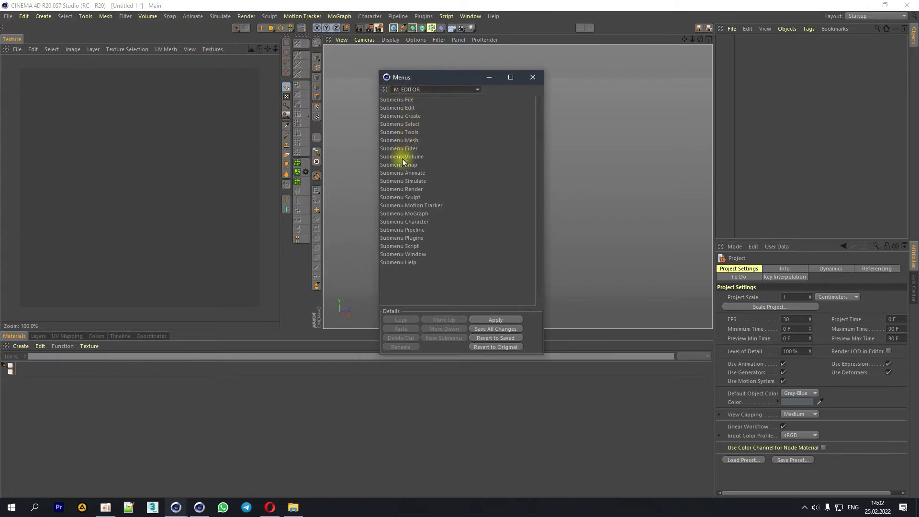
{"action": "left_click", "coordinate": [427, 90]}
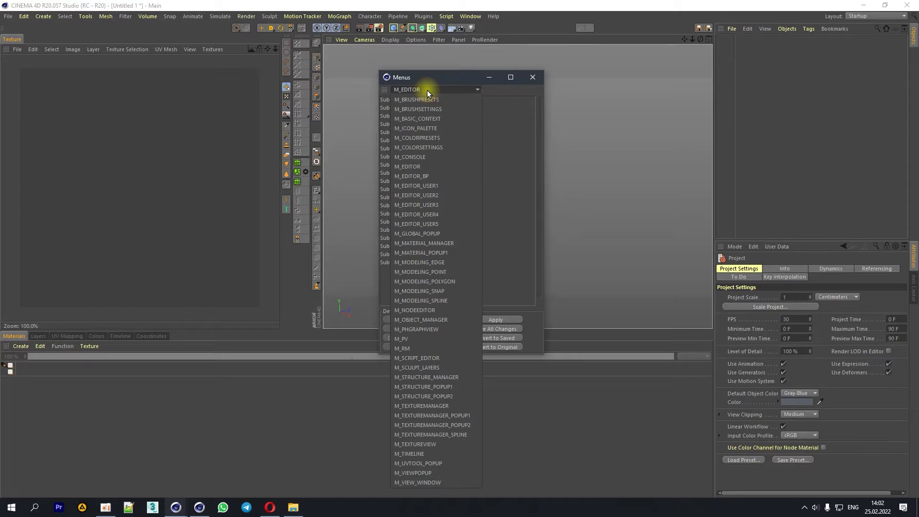
{"action": "left_click", "coordinate": [422, 176]}
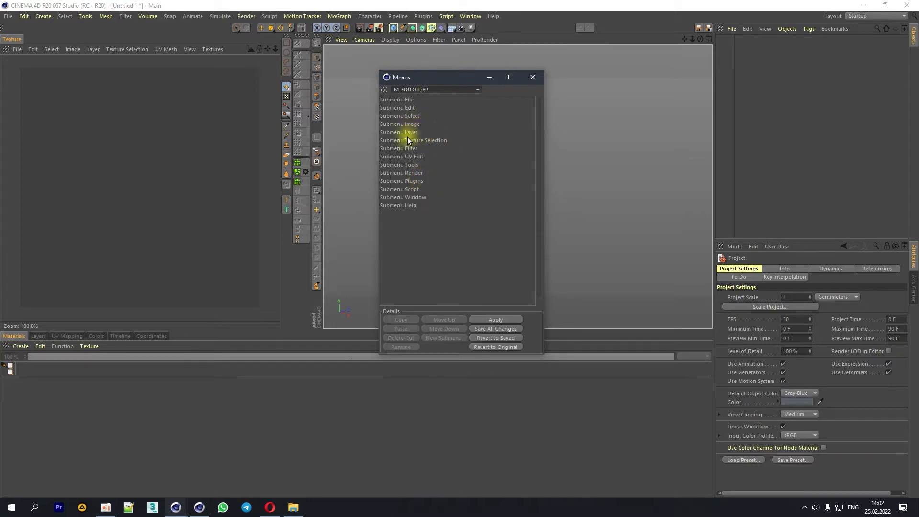
{"action": "left_click", "coordinate": [392, 148]}
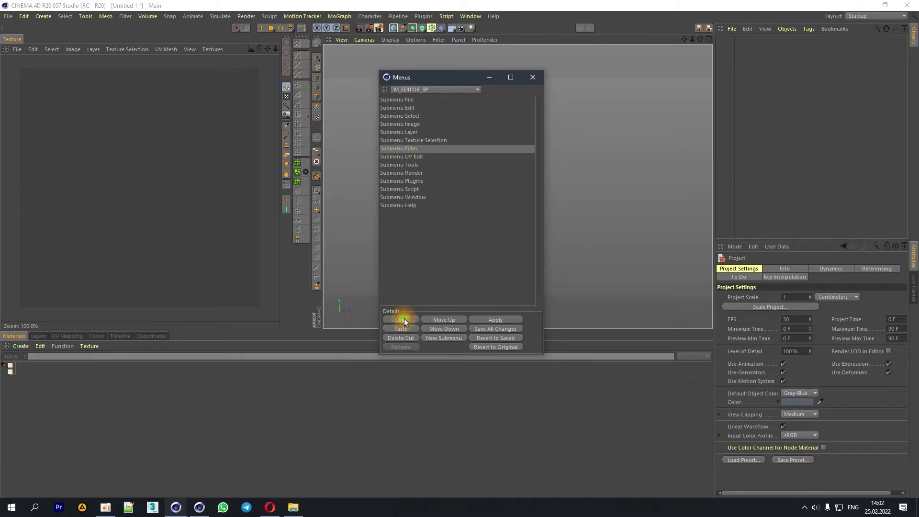
Step: Review M_EDITOR's Filter submenu, close the editor, and check the Filter menu
{"action": "left_click", "coordinate": [419, 89]}
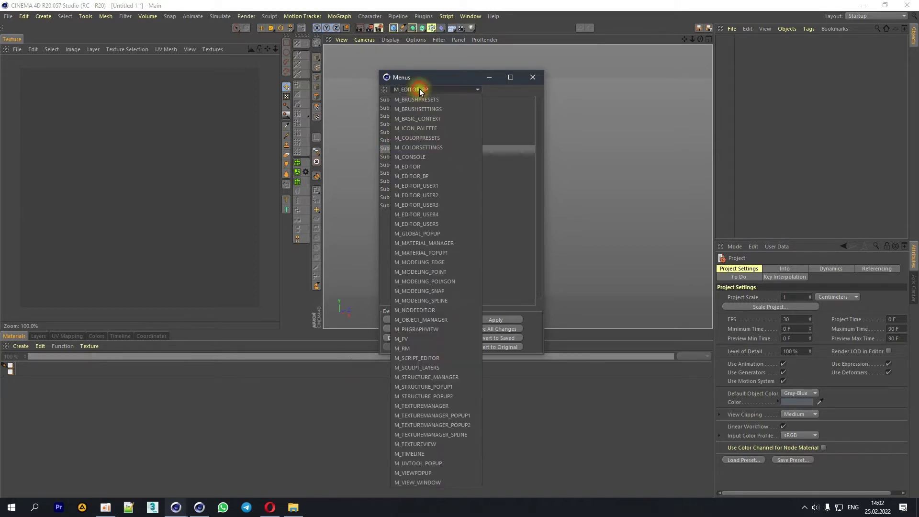
{"action": "left_click", "coordinate": [417, 166]}
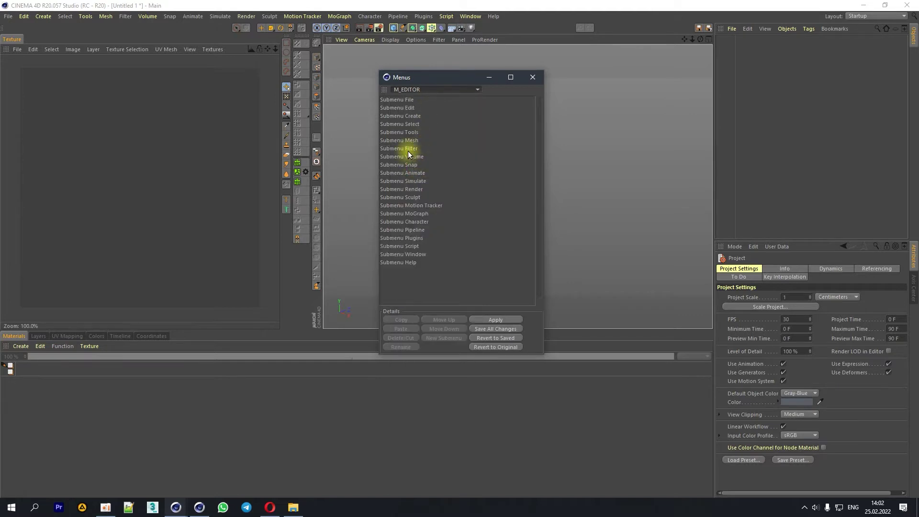
{"action": "left_click", "coordinate": [406, 150]}
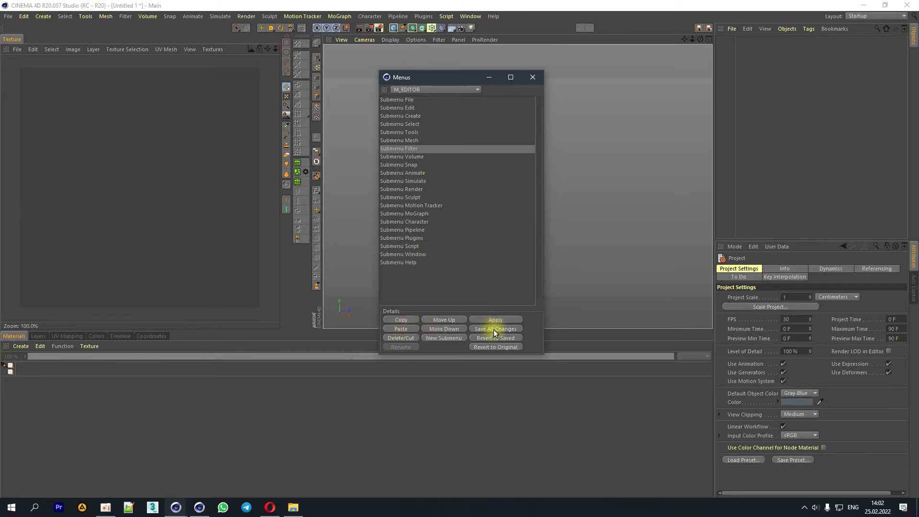
{"action": "left_click", "coordinate": [532, 77]}
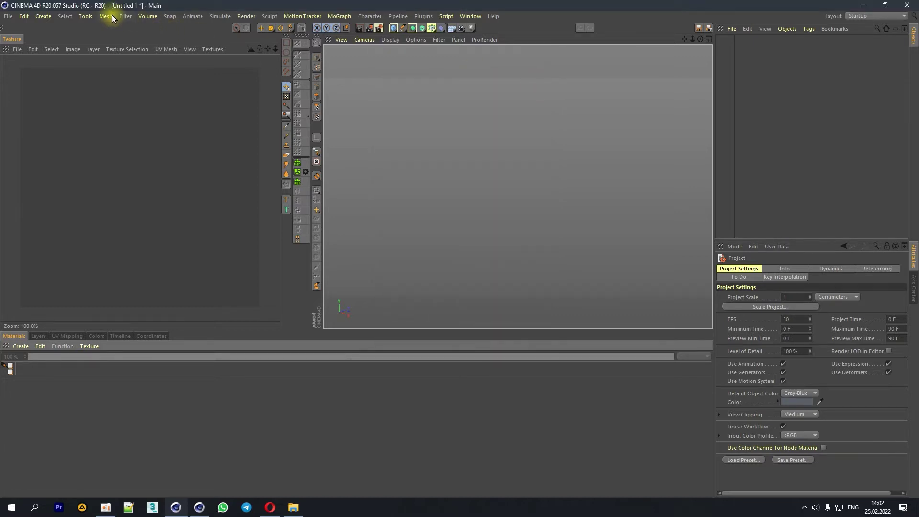
{"action": "left_click", "coordinate": [124, 17]}
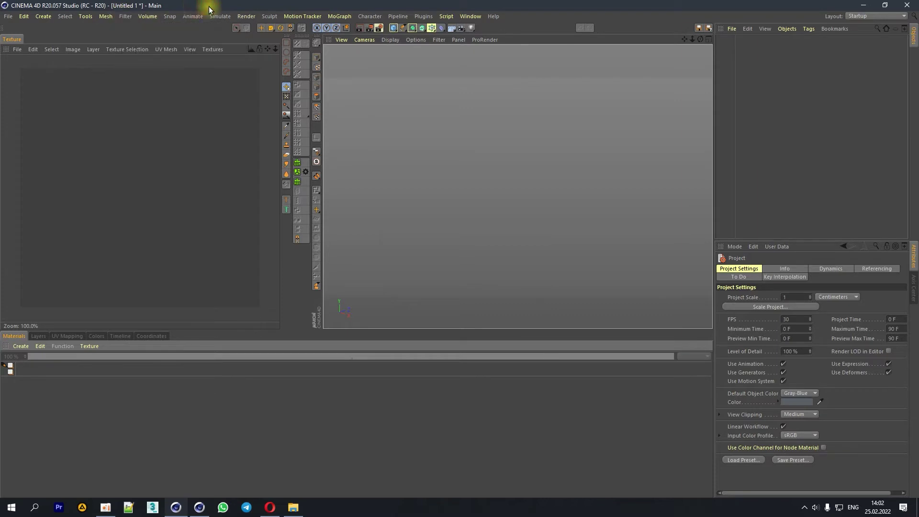
Step: Save the current arrangement as the Startup (User) layout and reopen the сова folder
{"action": "left_click", "coordinate": [476, 15]}
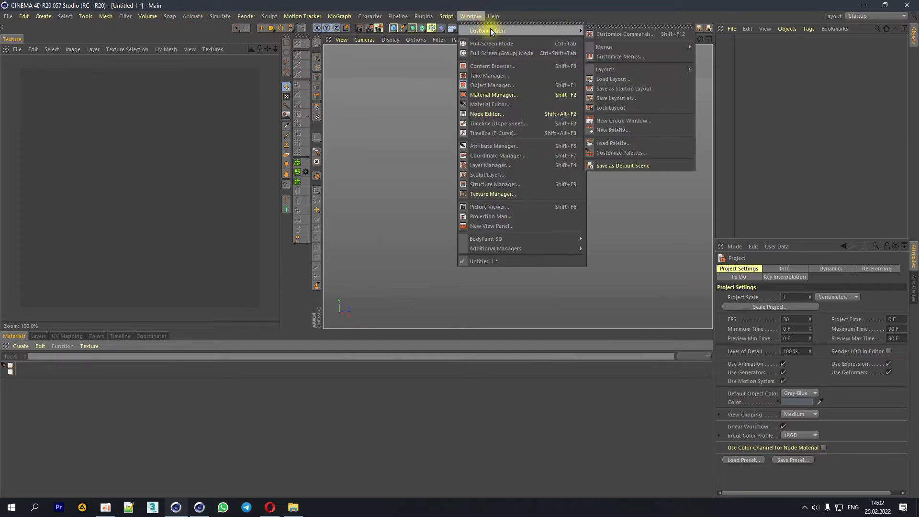
{"action": "mouse_move", "coordinate": [605, 69]}
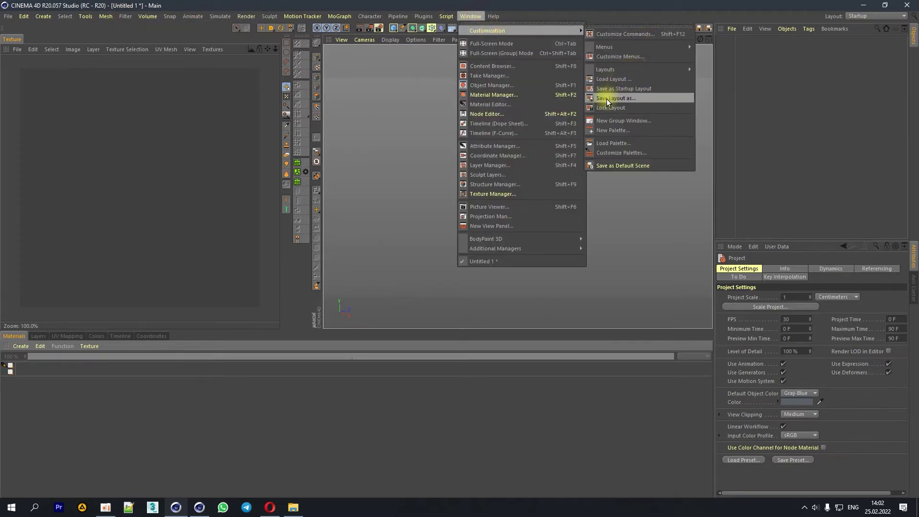
{"action": "mouse_move", "coordinate": [488, 30]}
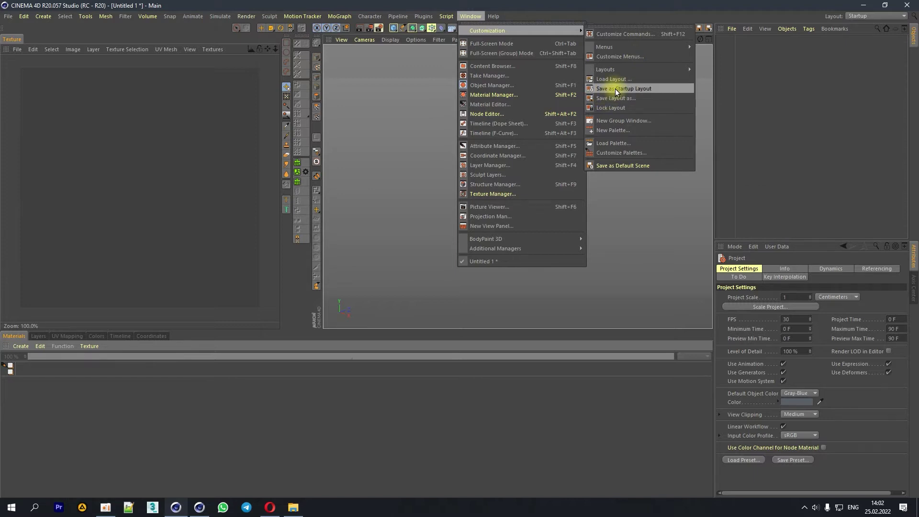
{"action": "left_click", "coordinate": [654, 88]}
{"action": "left_click", "coordinate": [247, 16]}
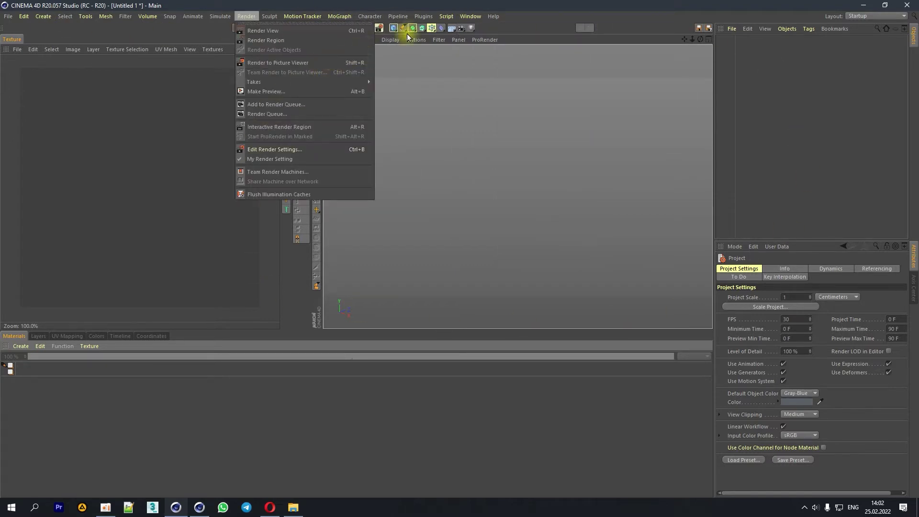
{"action": "left_click", "coordinate": [471, 16]}
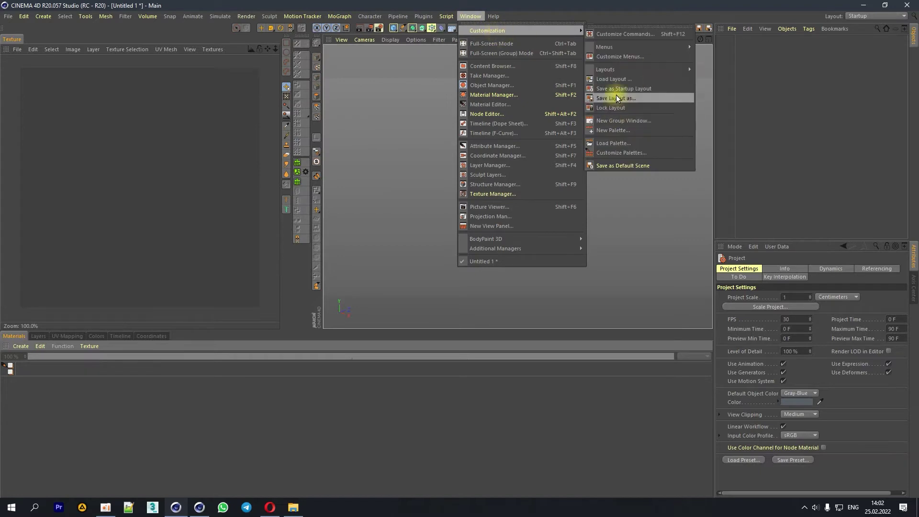
{"action": "left_click", "coordinate": [618, 88]}
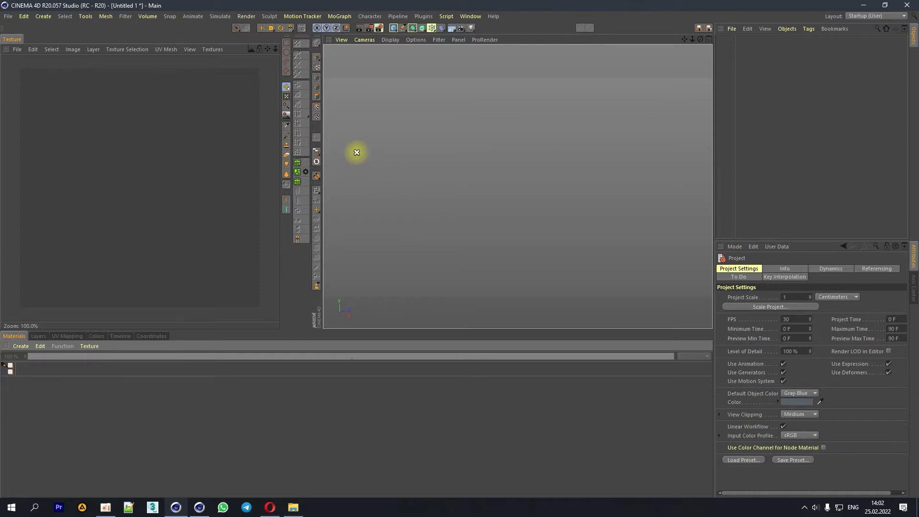
{"action": "left_click", "coordinate": [293, 507]}
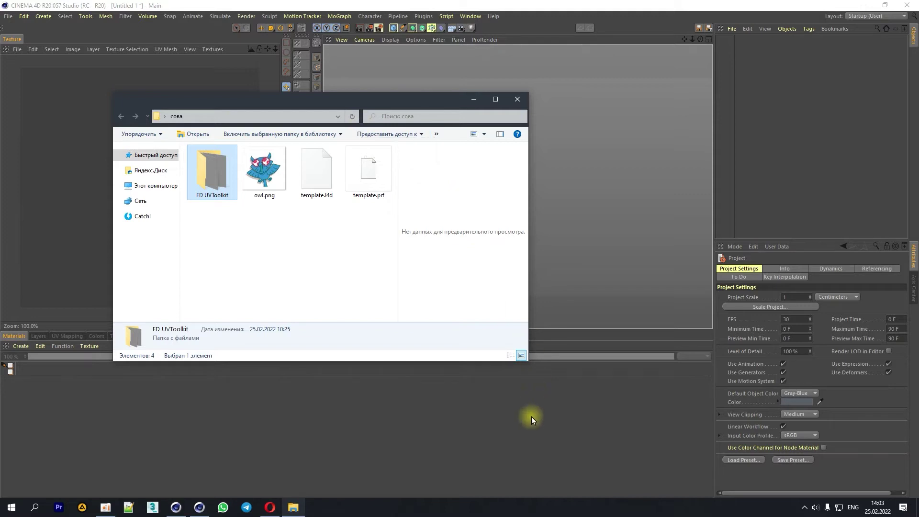
Step: Save the scene as owl.c4d in the сова folder
{"action": "left_click", "coordinate": [348, 5]}
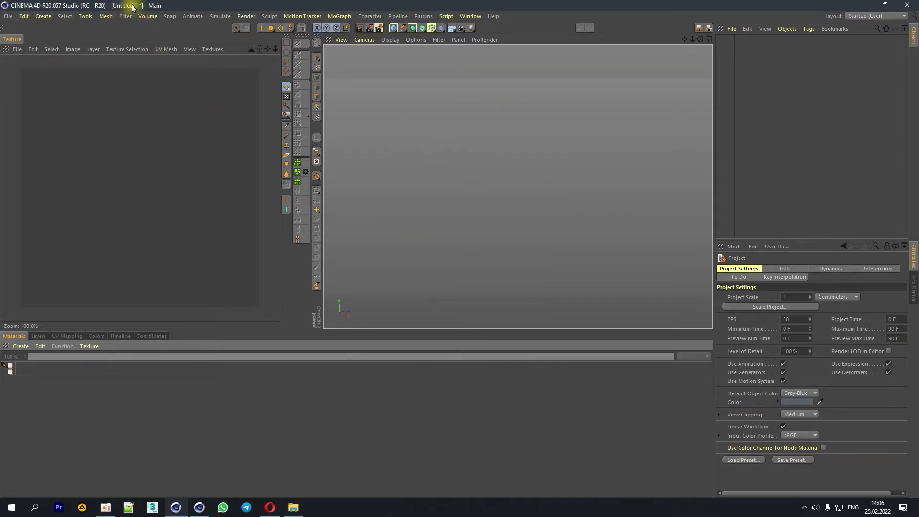
{"action": "left_click", "coordinate": [8, 16]}
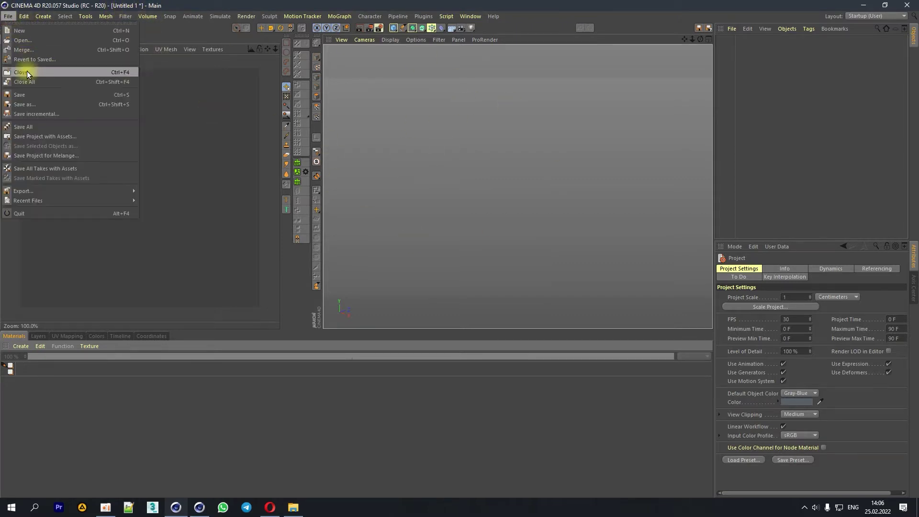
{"action": "left_click", "coordinate": [27, 105]}
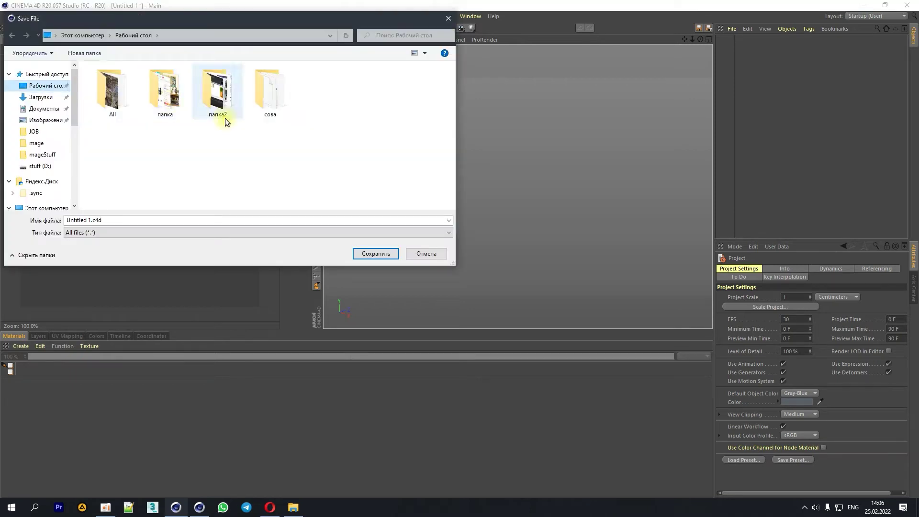
{"action": "double_click", "coordinate": [256, 90]}
{"action": "left_click_drag", "start_coordinate": [91, 221], "coordinate": [43, 222]}
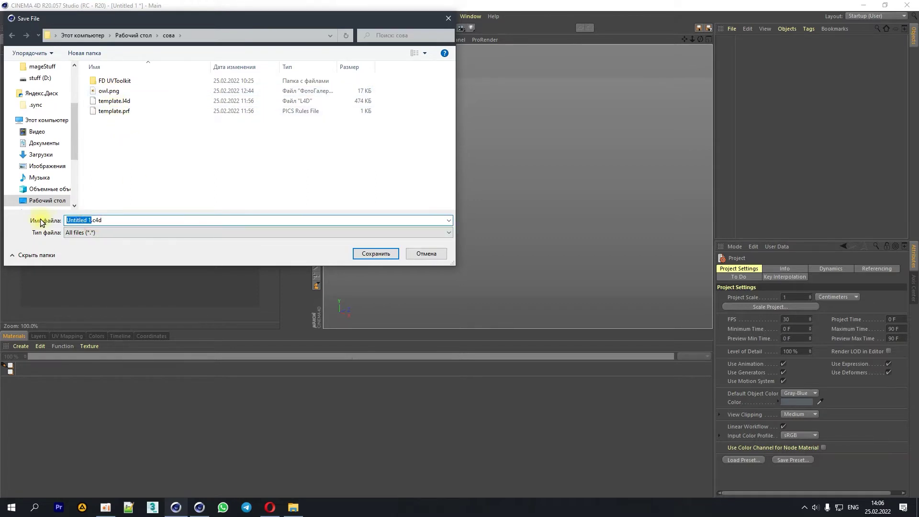
{"action": "type", "text": "owl"}
{"action": "key", "text": "Return"}
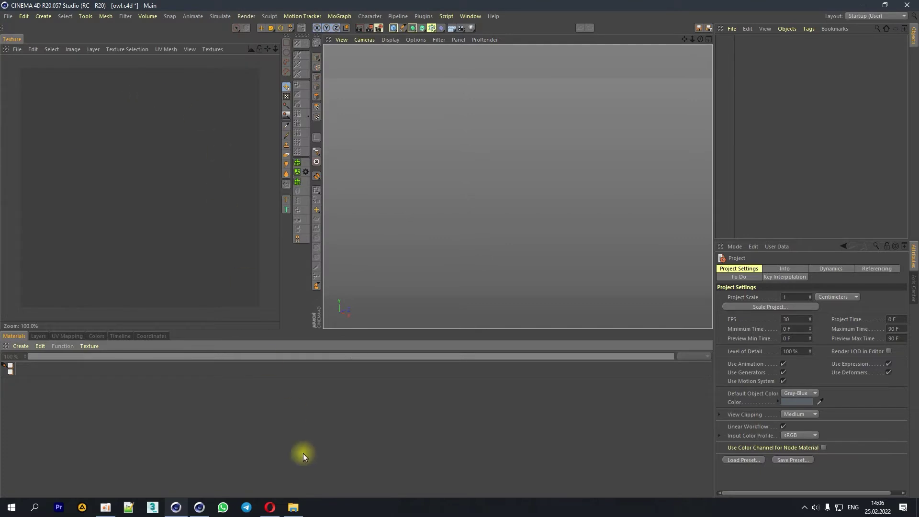
Step: Drag owl.png into the Material Manager to create a textured Mat material and open it
{"action": "left_click", "coordinate": [299, 508]}
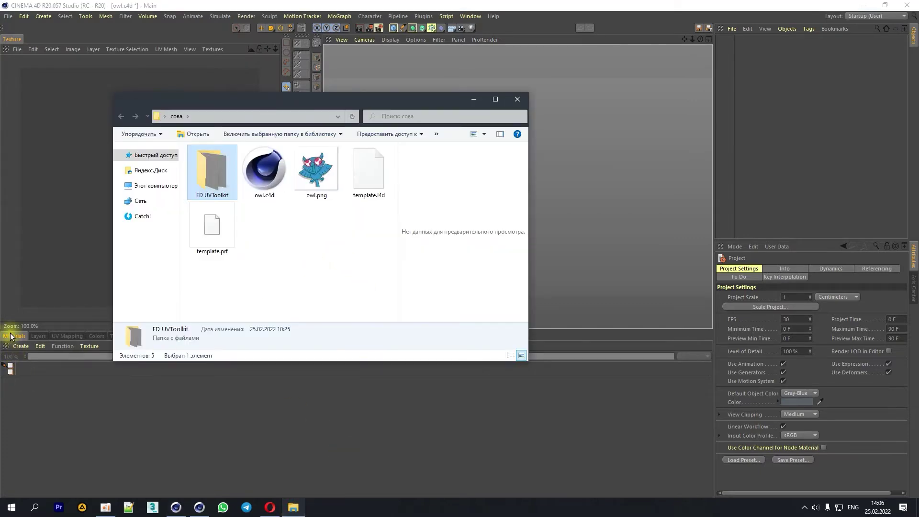
{"action": "mouse_move", "coordinate": [294, 179]}
{"action": "left_mouse_down"}
{"action": "mouse_move", "coordinate": [224, 298]}
{"action": "mouse_move", "coordinate": [51, 422]}
{"action": "left_mouse_up"}
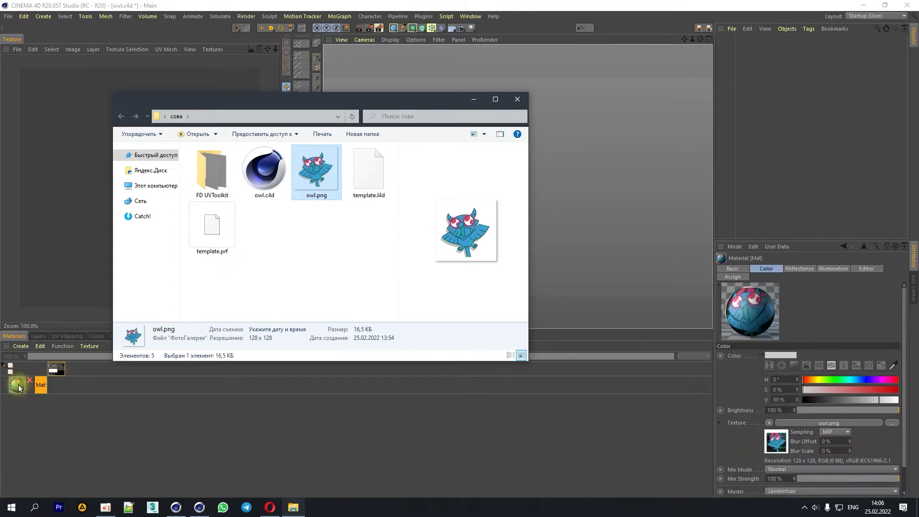
{"action": "left_click", "coordinate": [18, 386]}
{"action": "double_click", "coordinate": [18, 386]}
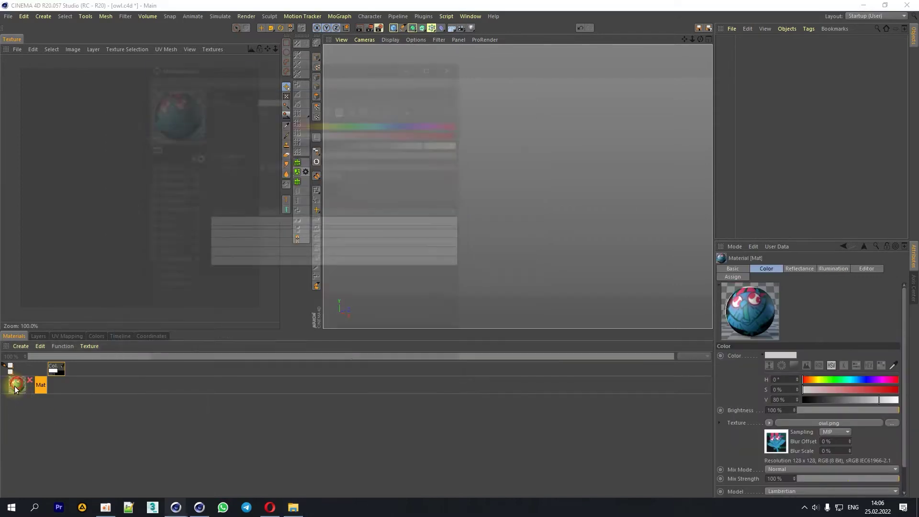
Step: Disable Reflectance and enable Alpha on Mat using owl.png as the alpha texture
{"action": "left_click", "coordinate": [194, 199]}
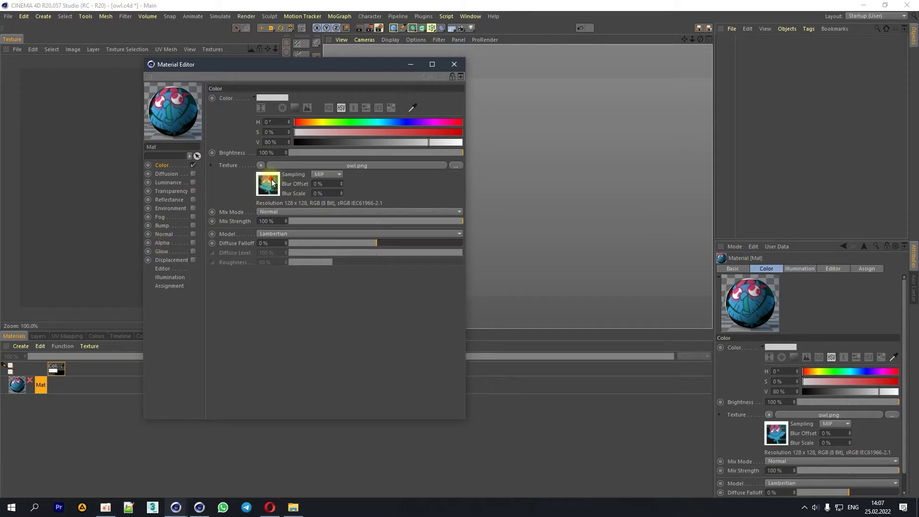
{"action": "left_click_drag", "start_coordinate": [255, 184], "coordinate": [168, 247]}
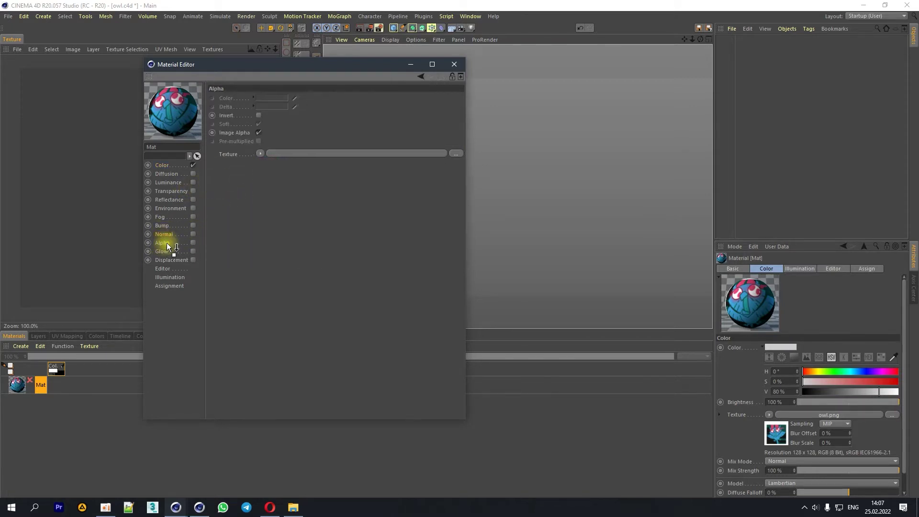
{"action": "left_click_drag", "start_coordinate": [167, 244], "coordinate": [273, 155]}
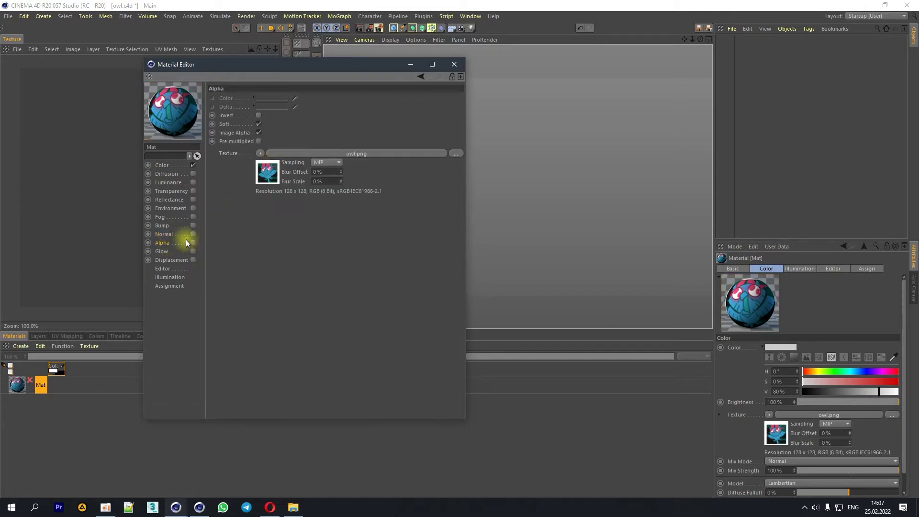
{"action": "left_click", "coordinate": [194, 244]}
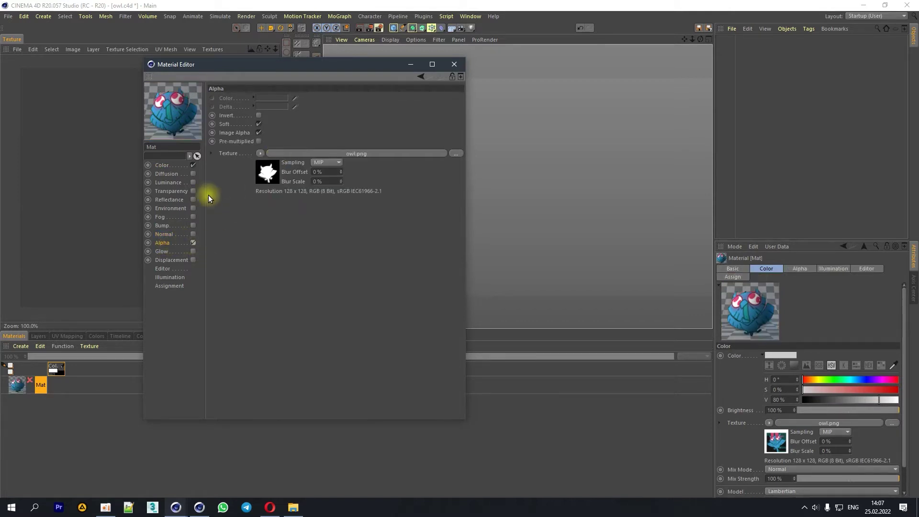
Step: Switch the material preview to a flat plane, compare the alpha on and off
{"action": "right_click", "coordinate": [166, 112]}
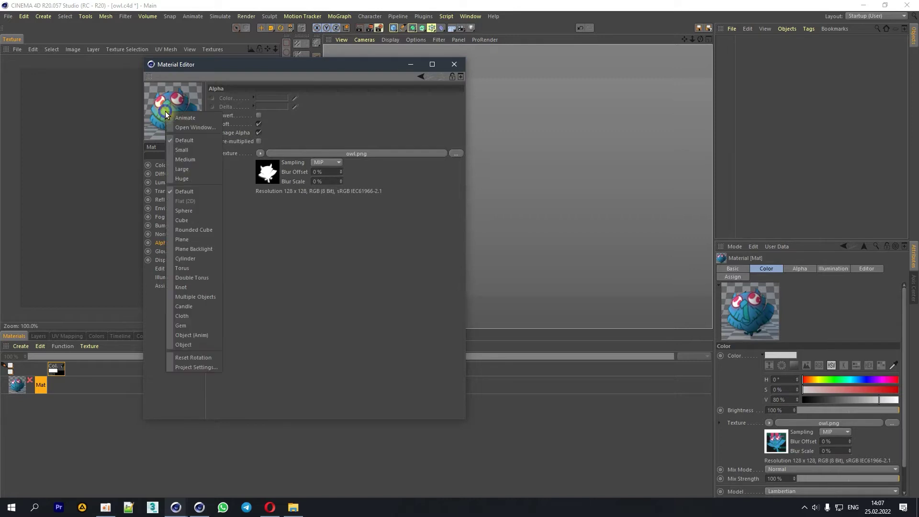
{"action": "left_click", "coordinate": [188, 239]}
{"action": "left_click", "coordinate": [192, 242]}
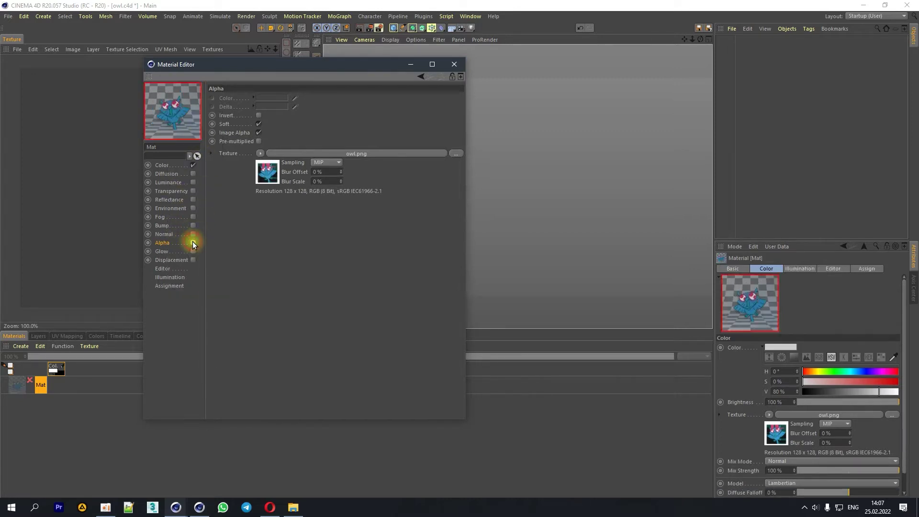
{"action": "left_click", "coordinate": [192, 241]}
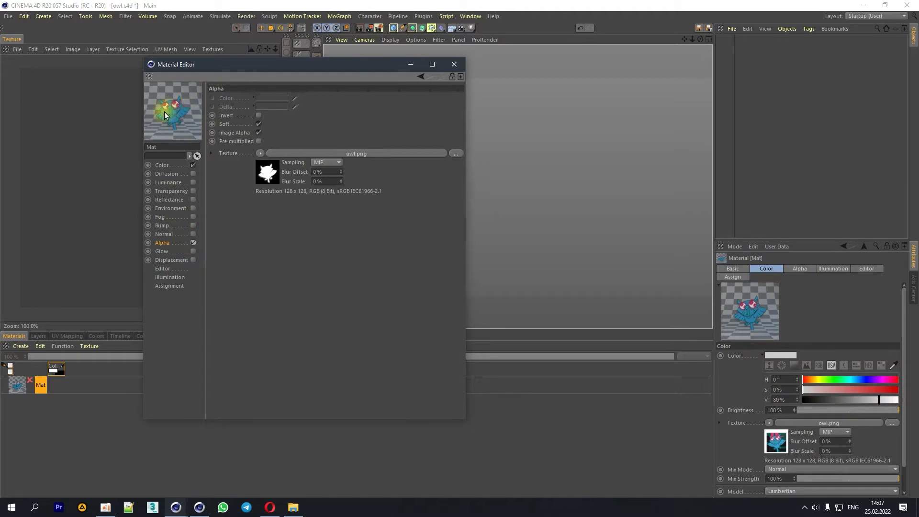
{"action": "left_click", "coordinate": [455, 65]}
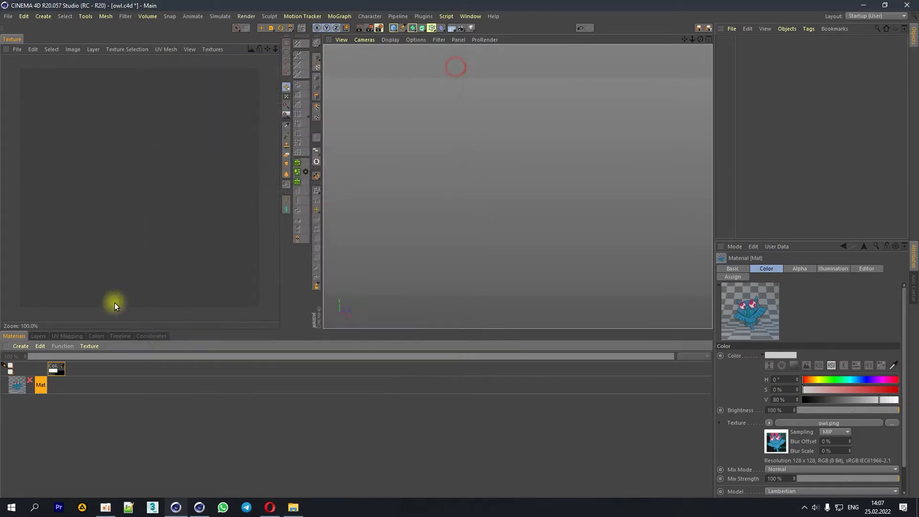
Step: Open the owl texture's Background layer in the texture view from the Layers list
{"action": "left_click", "coordinate": [41, 336]}
{"action": "left_click", "coordinate": [53, 402]}
{"action": "left_click", "coordinate": [62, 381]}
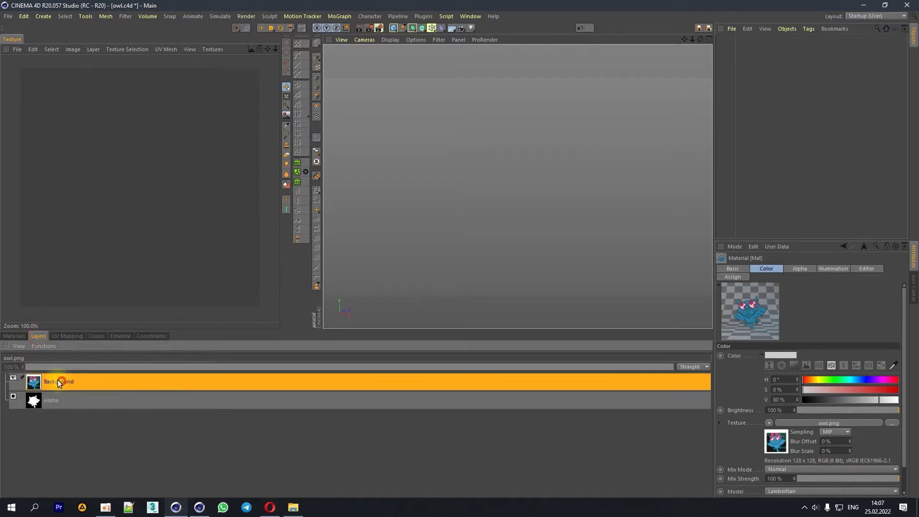
{"action": "left_click", "coordinate": [13, 336]}
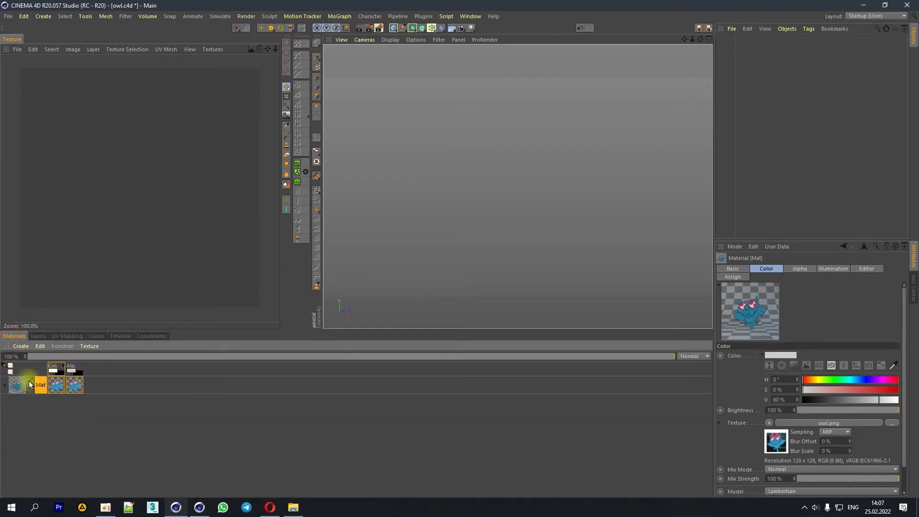
{"action": "left_click", "coordinate": [39, 336]}
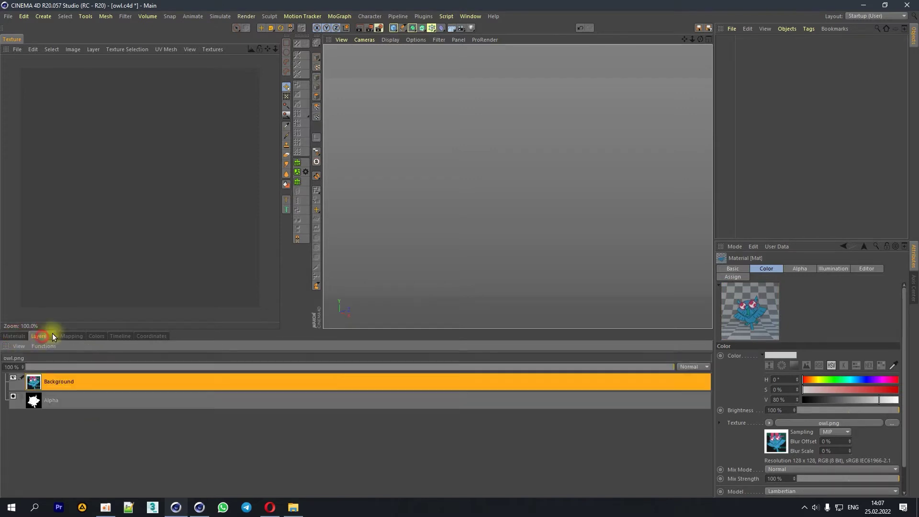
{"action": "double_click", "coordinate": [59, 381]}
Step: Zoom the owl image to 125% and widen the 3D viewport beside it
{"action": "left_click", "coordinate": [124, 255]}
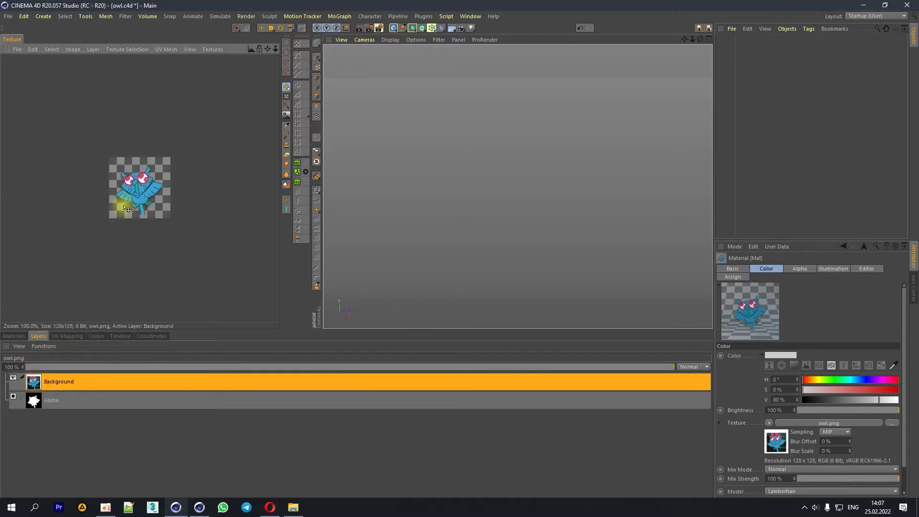
{"action": "scroll", "coordinate": [158, 202], "scroll_direction": "up", "scroll_amount": 2}
{"action": "scroll", "coordinate": [151, 217], "scroll_direction": "down", "scroll_amount": 1}
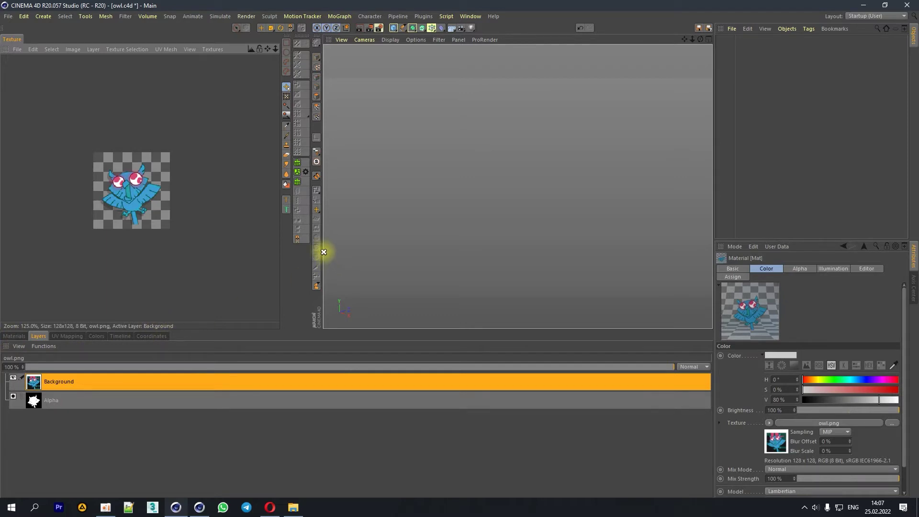
{"action": "left_click_drag", "start_coordinate": [323, 249], "coordinate": [236, 246]}
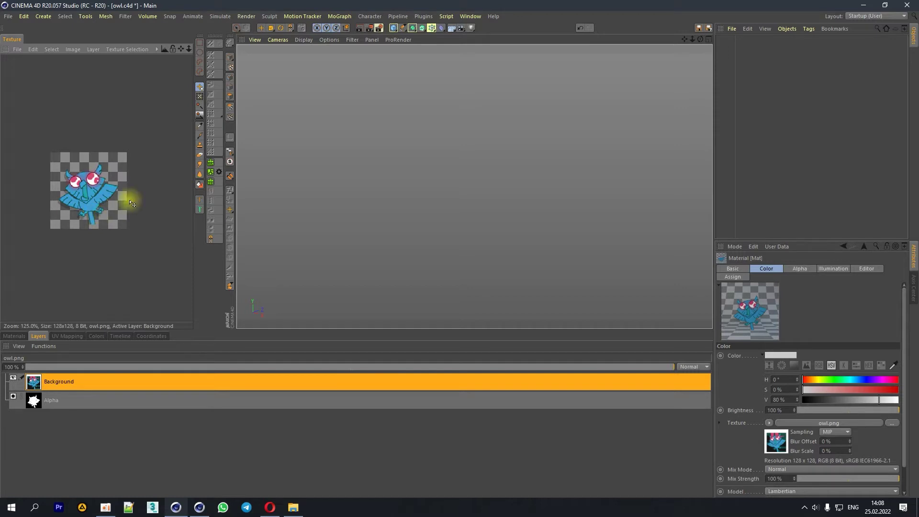
Step: Add a Sphere and make it an editable polygon object
{"action": "left_click", "coordinate": [392, 28]}
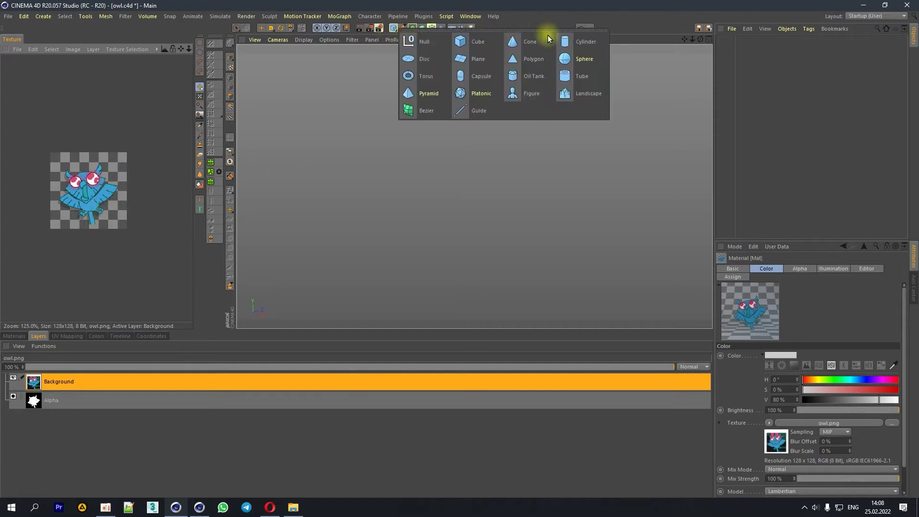
{"action": "left_click", "coordinate": [584, 58]}
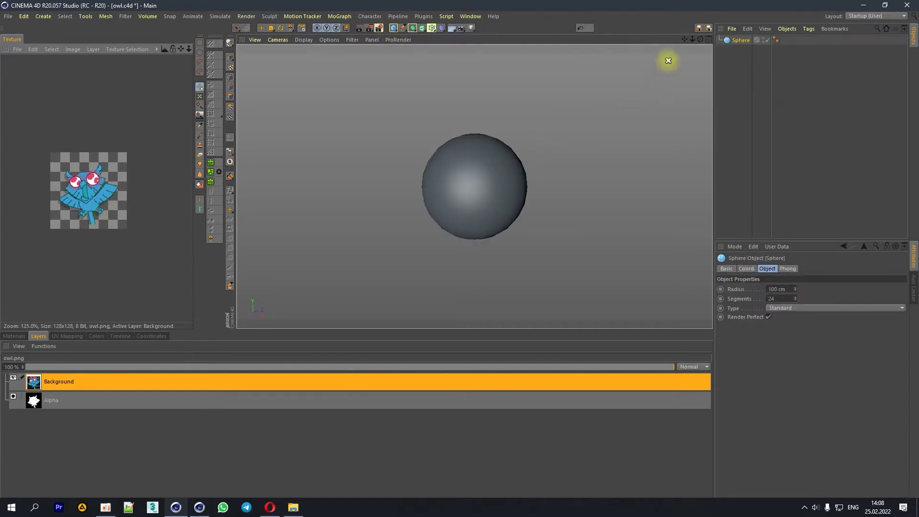
{"action": "left_click_drag", "start_coordinate": [701, 40], "coordinate": [700, 43]}
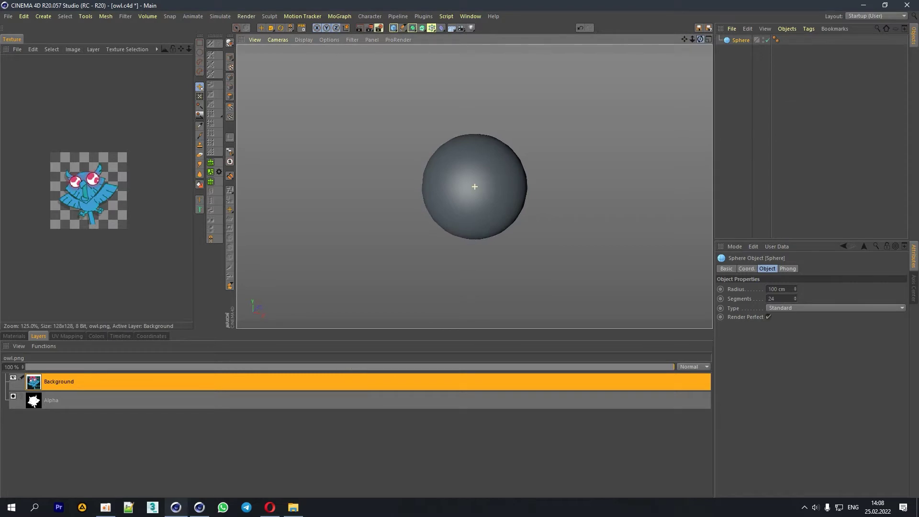
{"action": "left_click", "coordinate": [737, 40]}
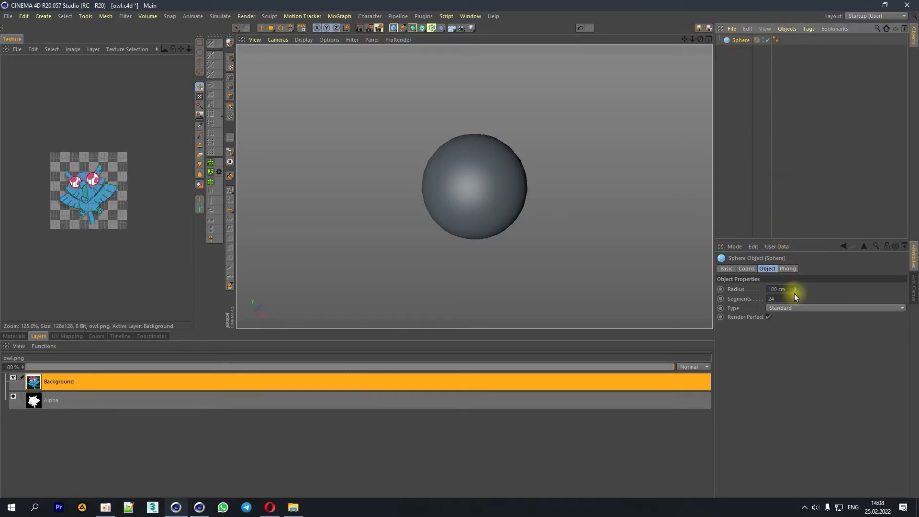
{"action": "left_click", "coordinate": [229, 44]}
{"action": "left_click", "coordinate": [742, 41]}
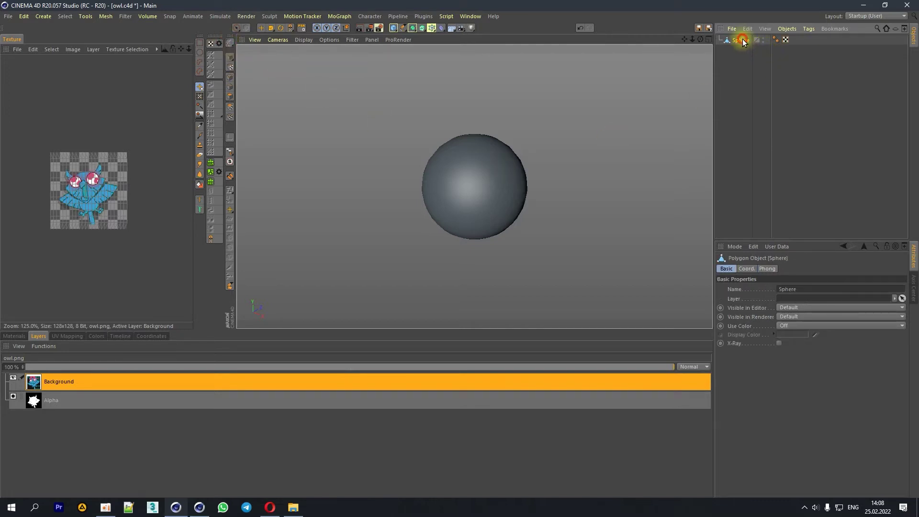
Step: Switch to Polygon mode and maximise the Top view from the four-view layout
{"action": "left_click", "coordinate": [230, 96]}
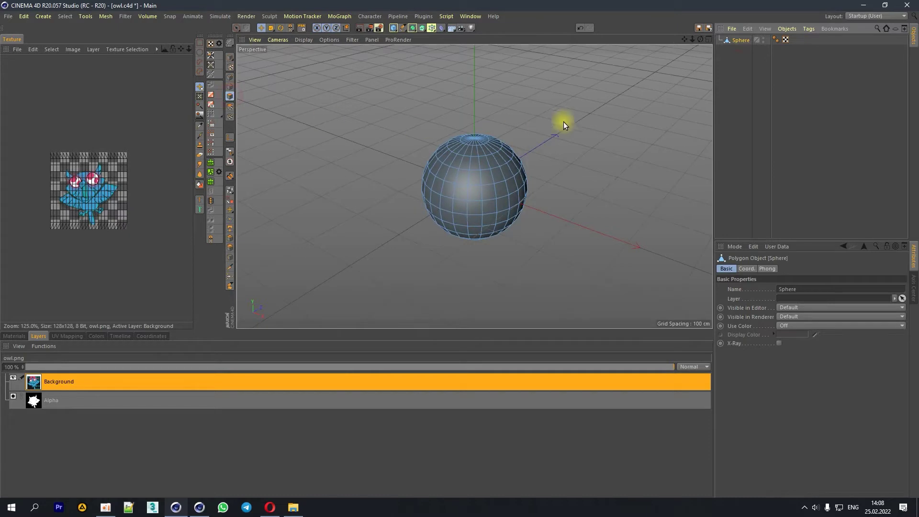
{"action": "left_click_drag", "start_coordinate": [701, 43], "coordinate": [642, 166]}
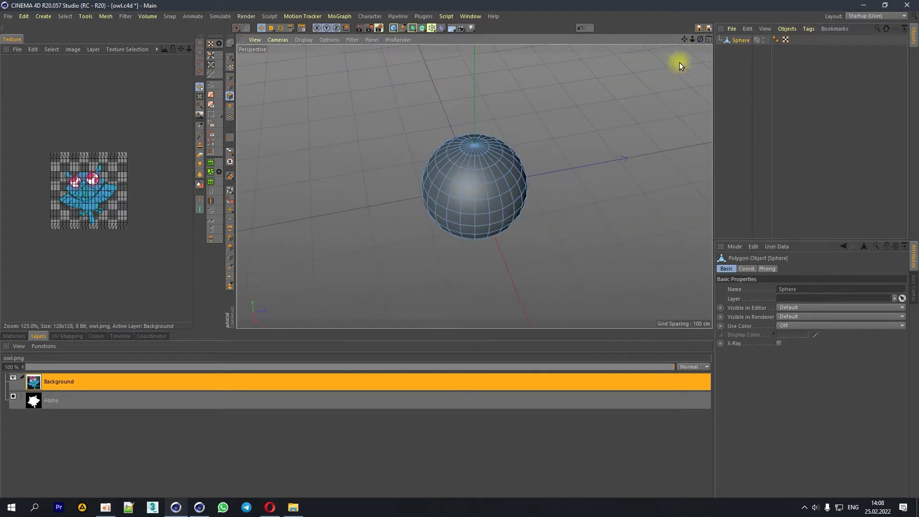
{"action": "left_click", "coordinate": [709, 39]}
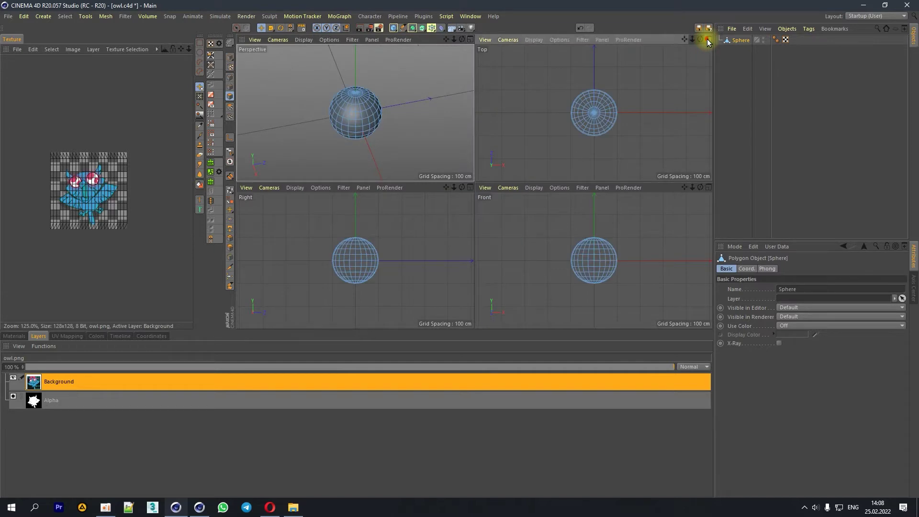
{"action": "left_click", "coordinate": [708, 40]}
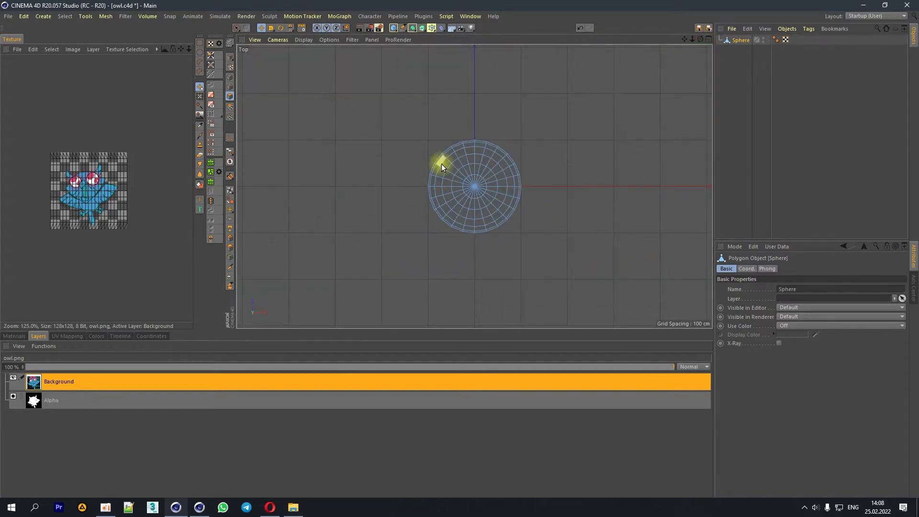
Step: Rectangle-select the left half of the sphere's polygons in the Top view and delete them
{"action": "left_click", "coordinate": [242, 31]}
{"action": "left_click", "coordinate": [256, 57]}
{"action": "left_click_drag", "start_coordinate": [378, 101], "coordinate": [476, 246]}
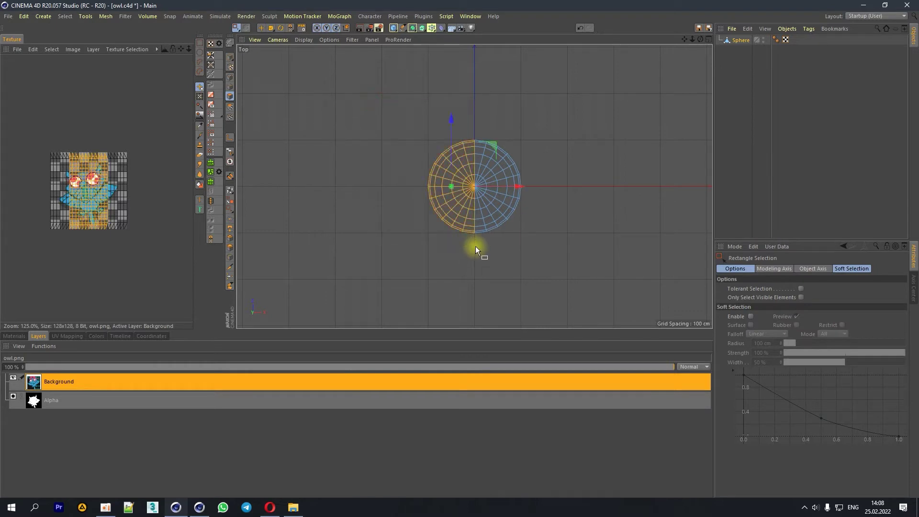
{"action": "key", "text": "Delete"}
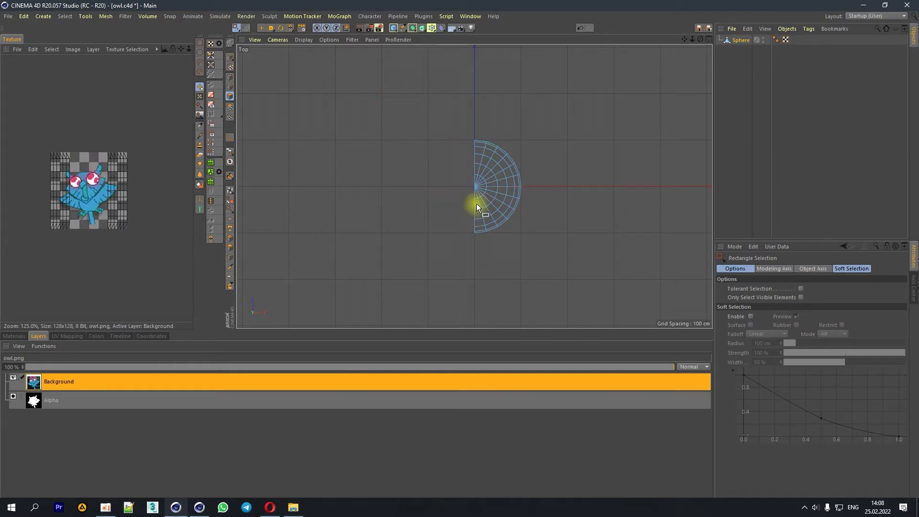
Step: Maximise the Perspective view and orbit to inspect the remaining half-sphere shell
{"action": "left_click", "coordinate": [709, 40]}
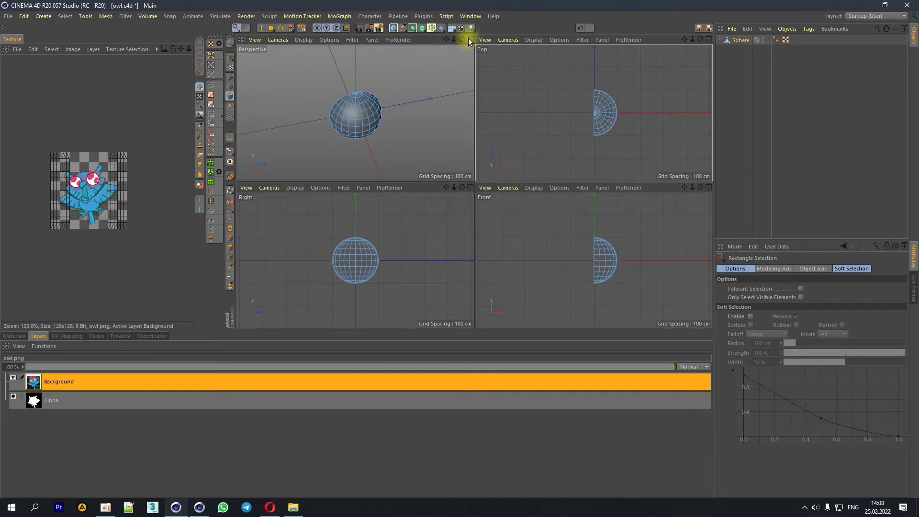
{"action": "left_click", "coordinate": [470, 40]}
{"action": "left_click_drag", "start_coordinate": [700, 39], "coordinate": [467, 60]}
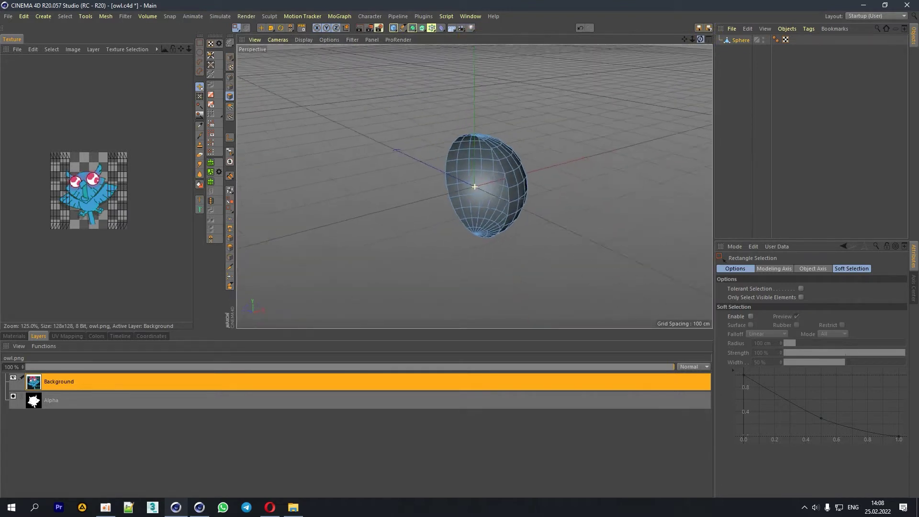
{"action": "left_click", "coordinate": [414, 28]}
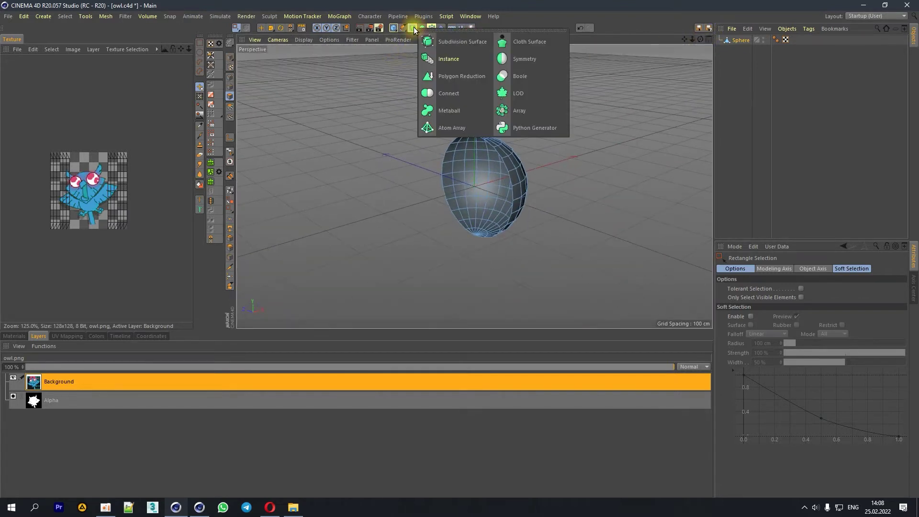
Step: Add a Symmetry object and nest the half Sphere under it so it mirrors whole
{"action": "left_click", "coordinate": [521, 58]}
{"action": "mouse_move", "coordinate": [742, 50]}
{"action": "left_mouse_down"}
{"action": "mouse_move", "coordinate": [742, 40]}
{"action": "mouse_move", "coordinate": [680, 45]}
{"action": "mouse_move", "coordinate": [597, 140]}
{"action": "left_mouse_up"}
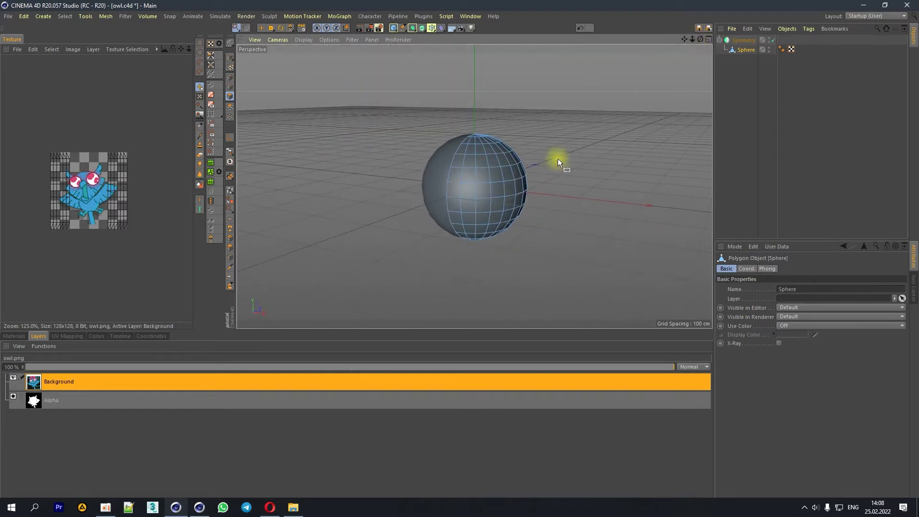
{"action": "left_click_drag", "start_coordinate": [700, 39], "coordinate": [680, 67]}
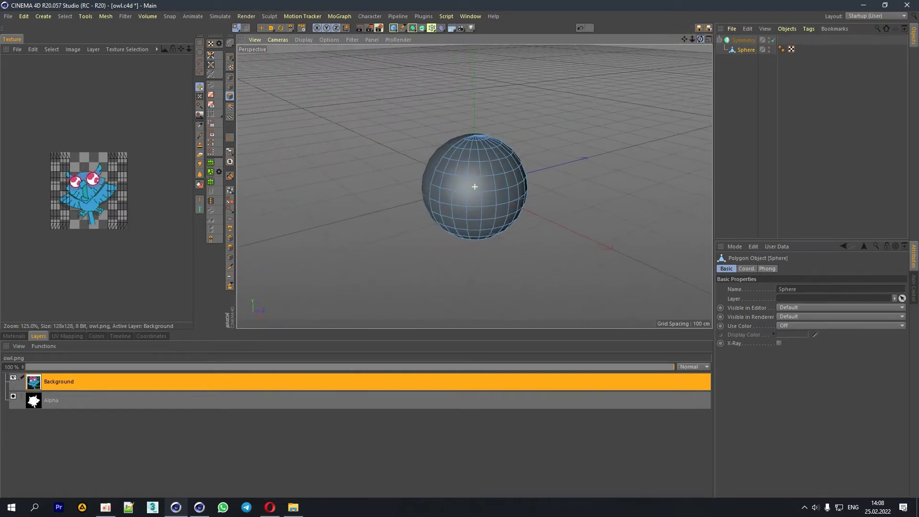
{"action": "left_click_drag", "start_coordinate": [680, 67], "coordinate": [598, 103]}
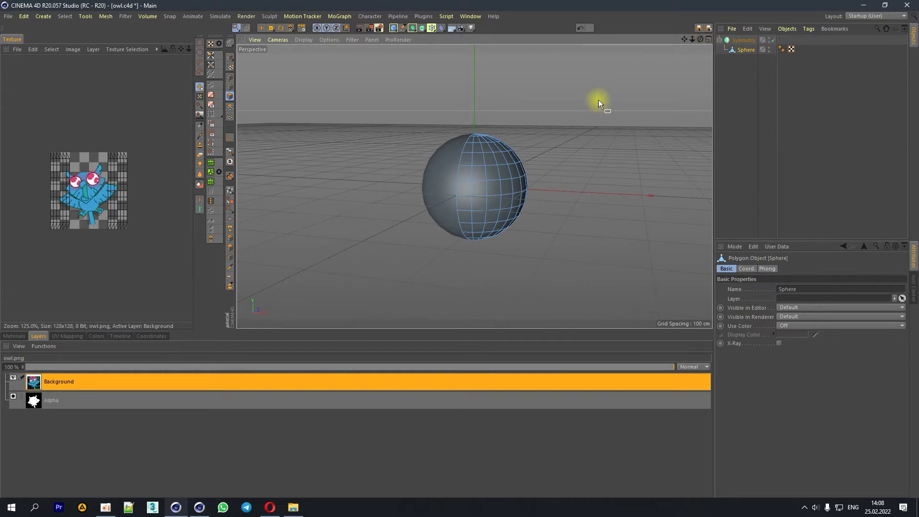
Step: Select the Sphere and pick polygons near its top with the Move tool
{"action": "left_click", "coordinate": [742, 50]}
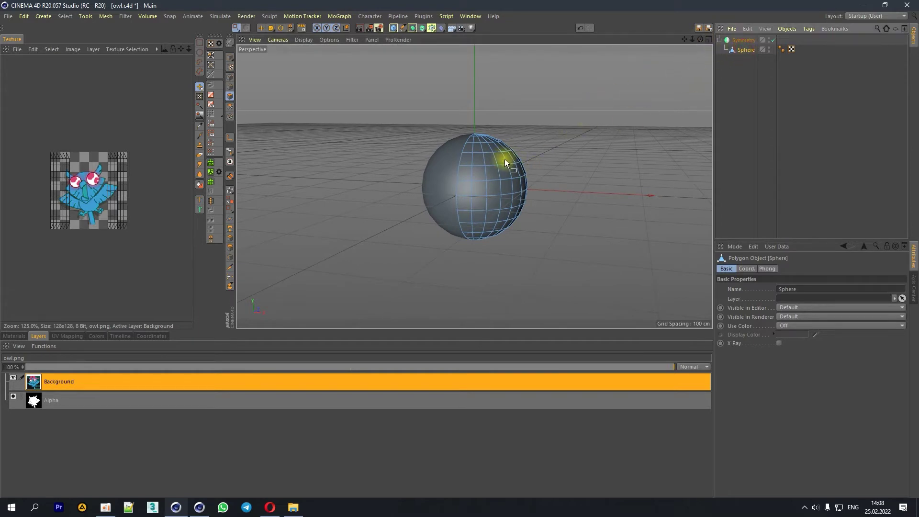
{"action": "left_click", "coordinate": [261, 28]}
{"action": "left_click", "coordinate": [520, 159]}
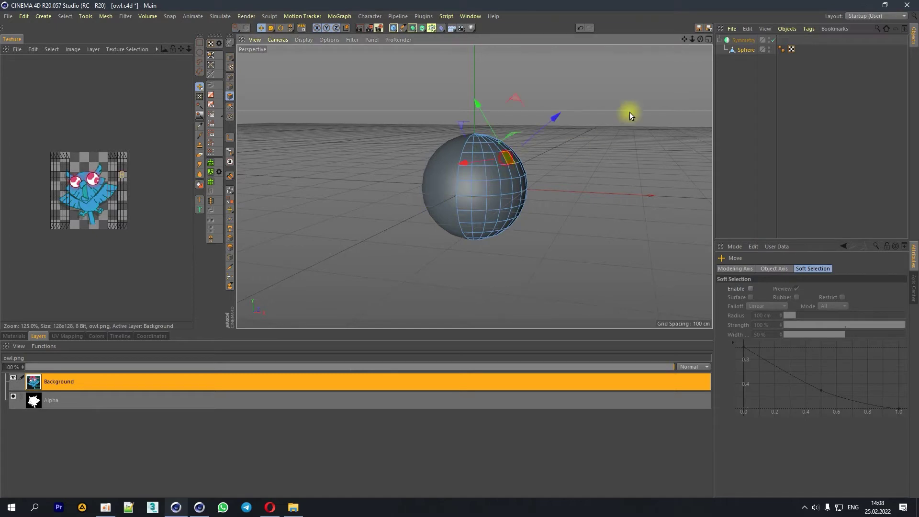
{"action": "left_click_drag", "start_coordinate": [691, 37], "coordinate": [257, 105]}
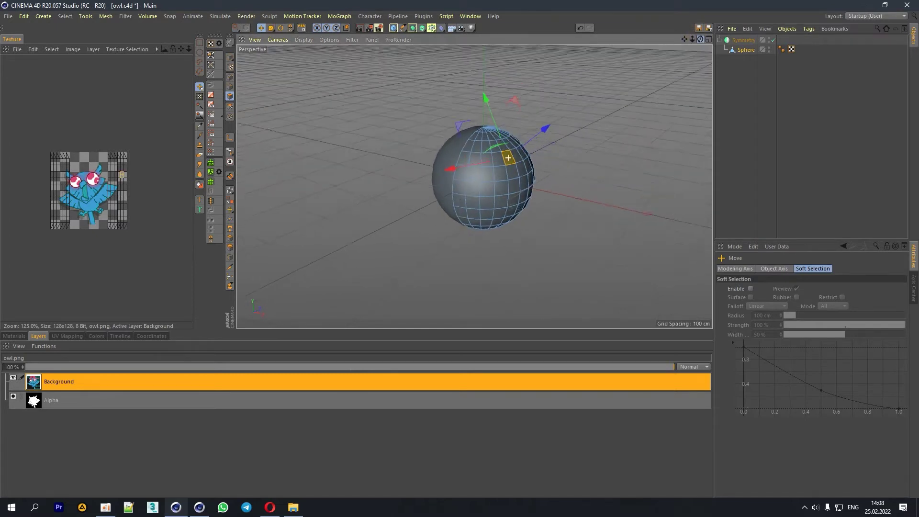
{"action": "left_click", "coordinate": [230, 96]}
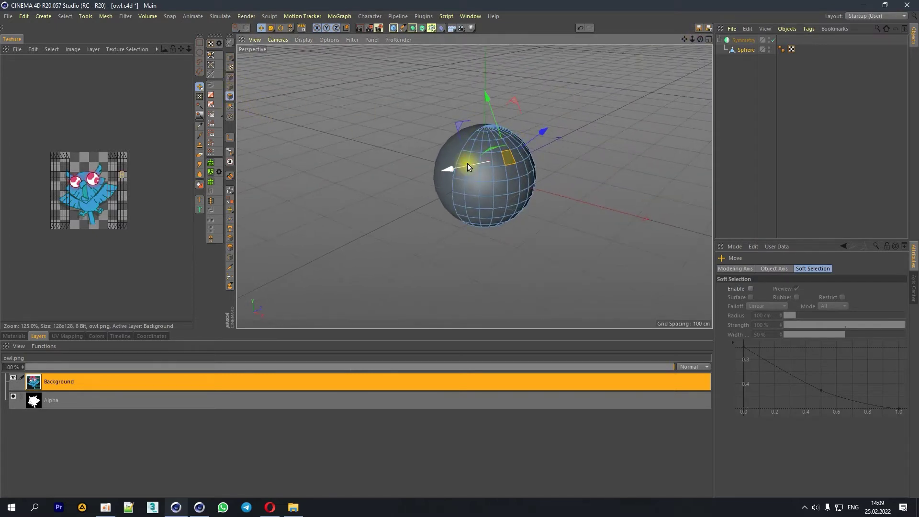
{"action": "left_click", "coordinate": [513, 143]}
{"action": "left_click_drag", "start_coordinate": [697, 39], "coordinate": [514, 142]}
Step: Make Live Selection the active tool and open its selection mode choices
{"action": "left_click_drag", "start_coordinate": [235, 27], "coordinate": [255, 58]}
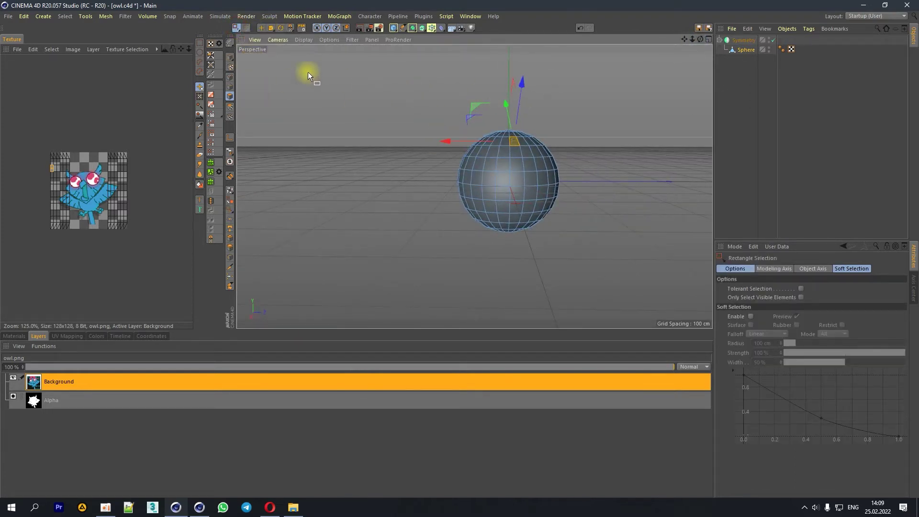
{"action": "left_click_drag", "start_coordinate": [244, 29], "coordinate": [257, 35]}
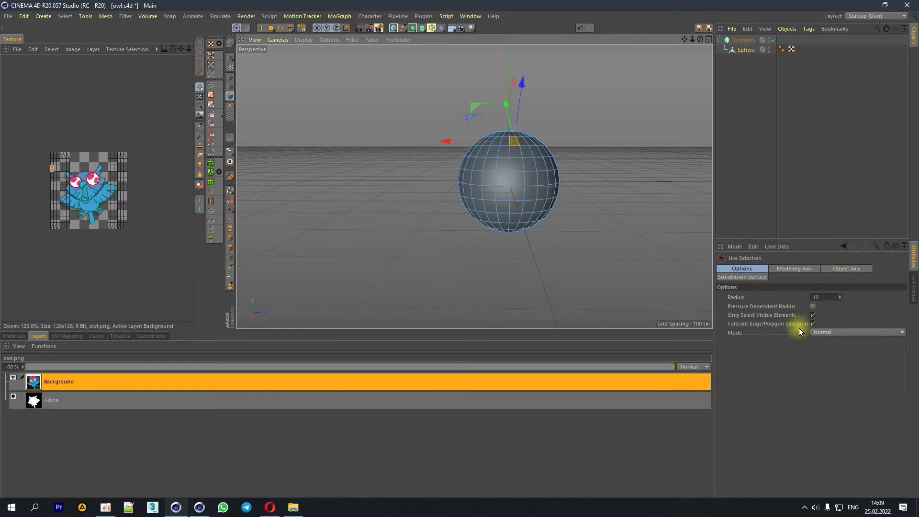
{"action": "left_click", "coordinate": [827, 331]}
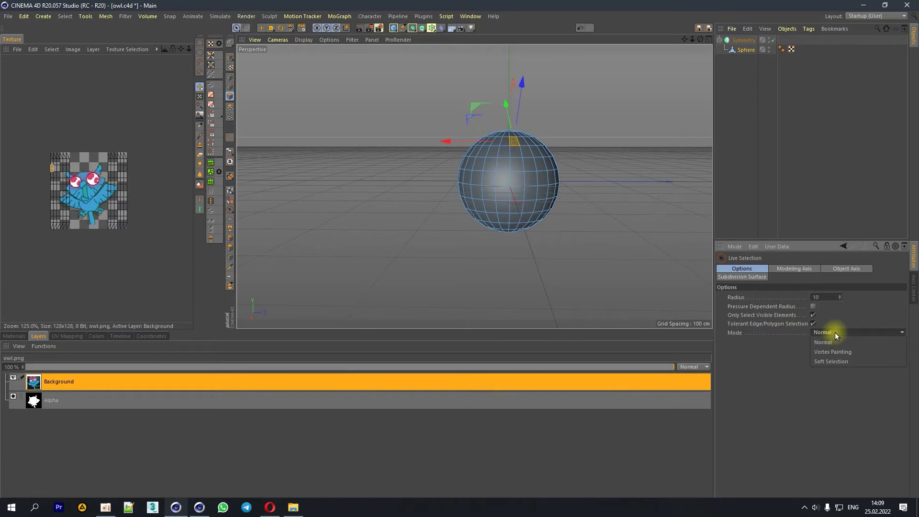
Step: Switch Live Selection to Soft Selection and pull the sphere's left side outward
{"action": "left_click", "coordinate": [829, 361]}
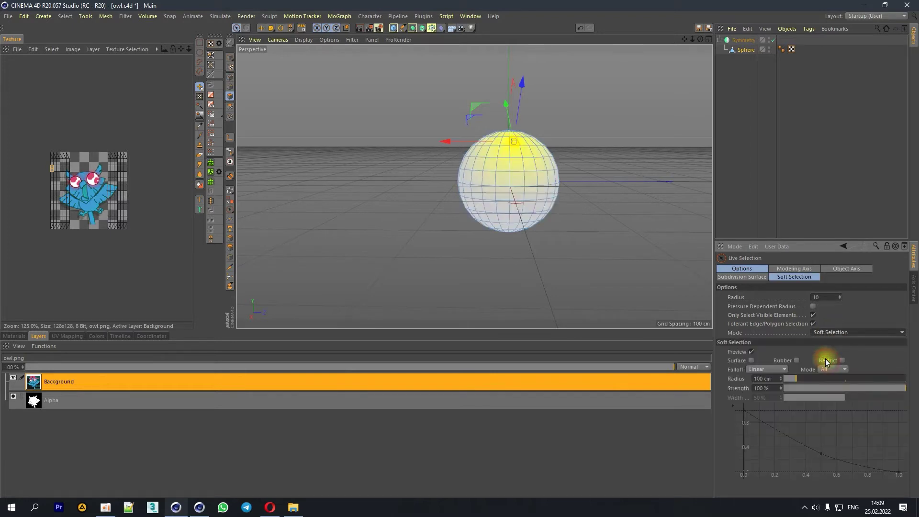
{"action": "left_click_drag", "start_coordinate": [700, 39], "coordinate": [682, 54]}
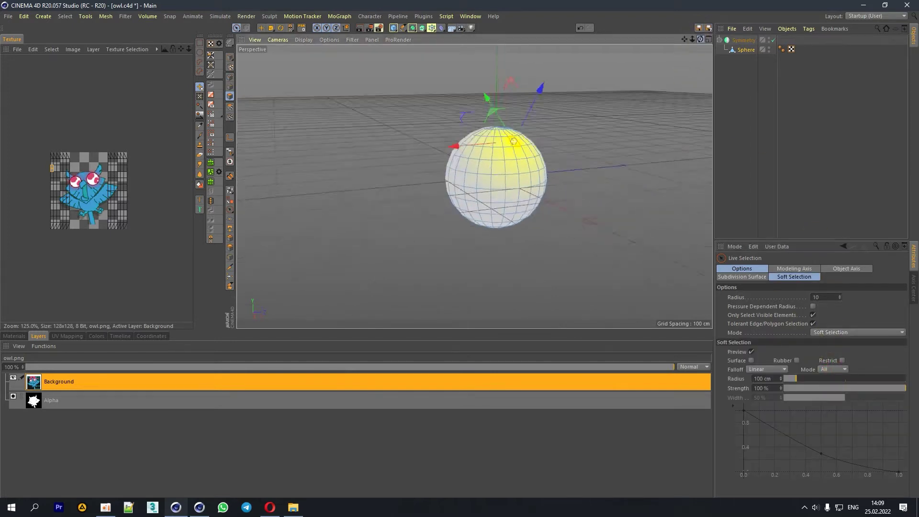
{"action": "left_click", "coordinate": [452, 189]}
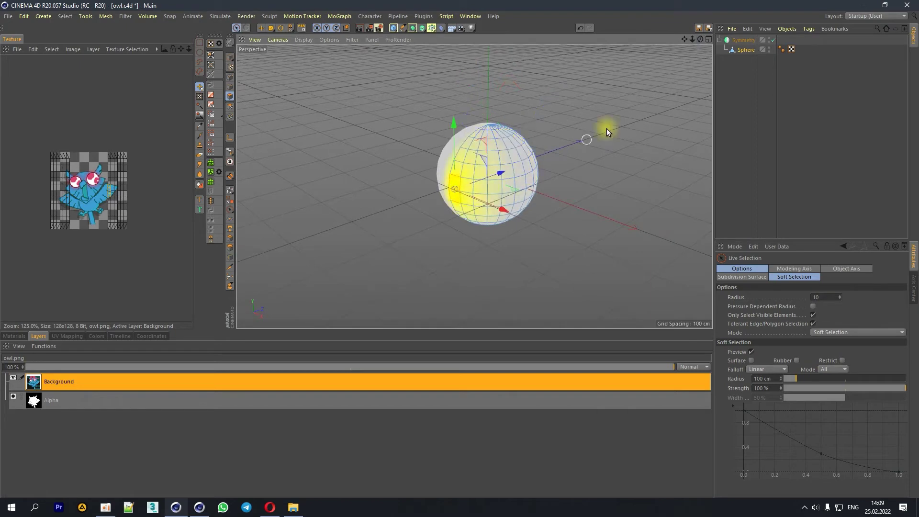
{"action": "mouse_move", "coordinate": [700, 39]}
{"action": "left_mouse_down"}
{"action": "mouse_move", "coordinate": [483, 198]}
{"action": "mouse_move", "coordinate": [539, 190]}
{"action": "mouse_move", "coordinate": [531, 183]}
{"action": "left_mouse_up"}
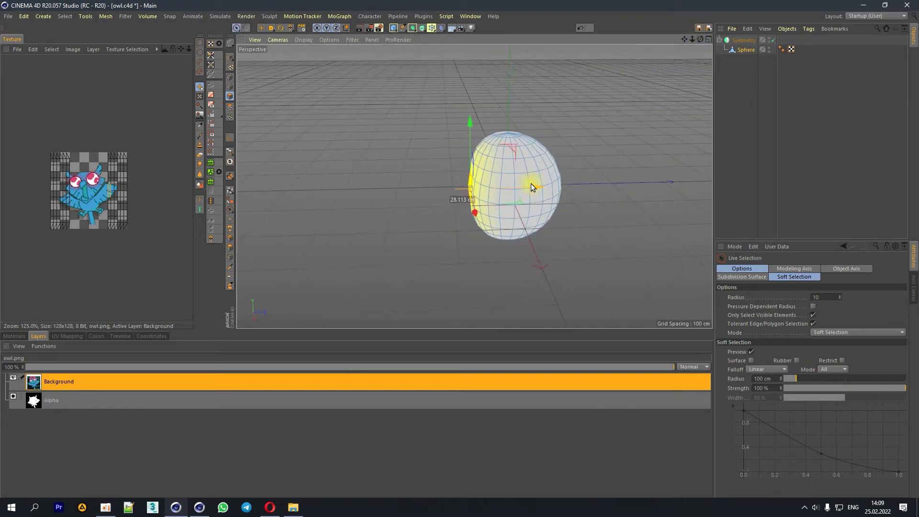
{"action": "mouse_move", "coordinate": [700, 39]}
{"action": "left_mouse_down"}
{"action": "mouse_move", "coordinate": [471, 188]}
{"action": "mouse_move", "coordinate": [498, 144]}
{"action": "left_mouse_up"}
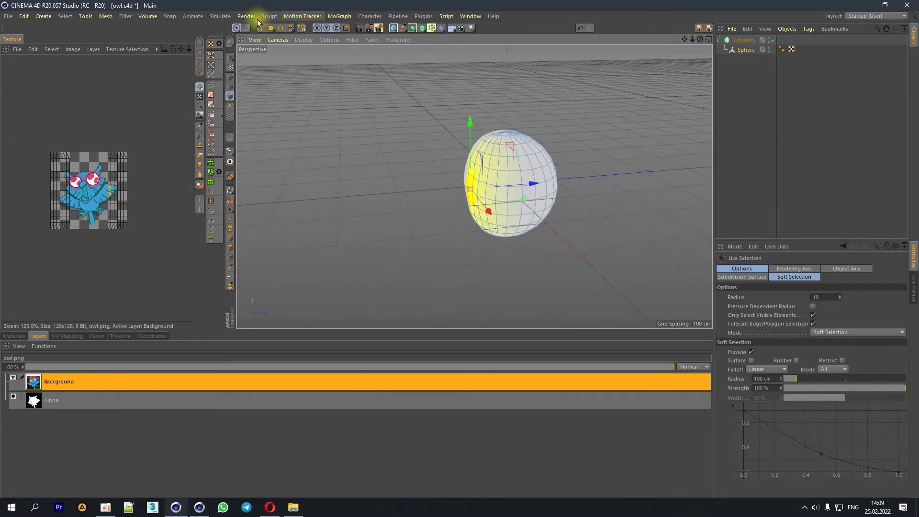
Step: Scale the soft-selected polygons down to about 55%, then return to Move
{"action": "left_click", "coordinate": [269, 28]}
{"action": "left_click_drag", "start_coordinate": [530, 183], "coordinate": [484, 188]}
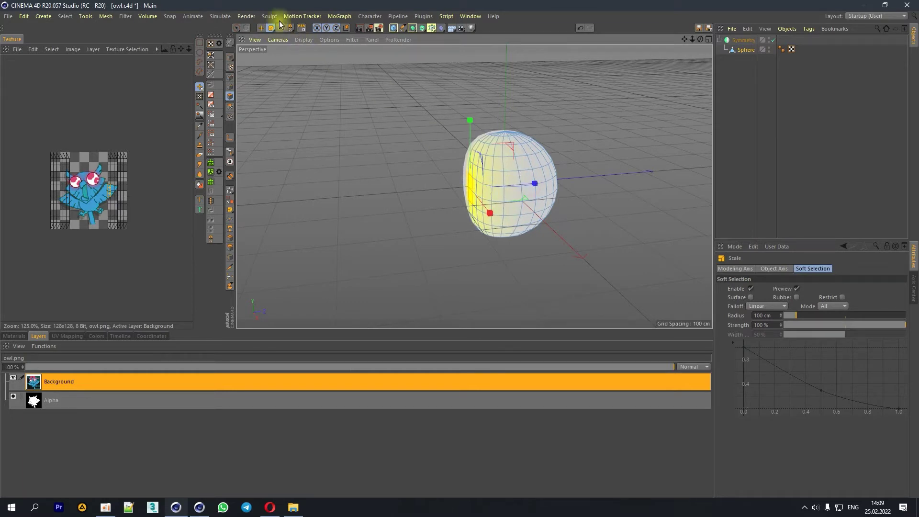
{"action": "left_click", "coordinate": [260, 29]}
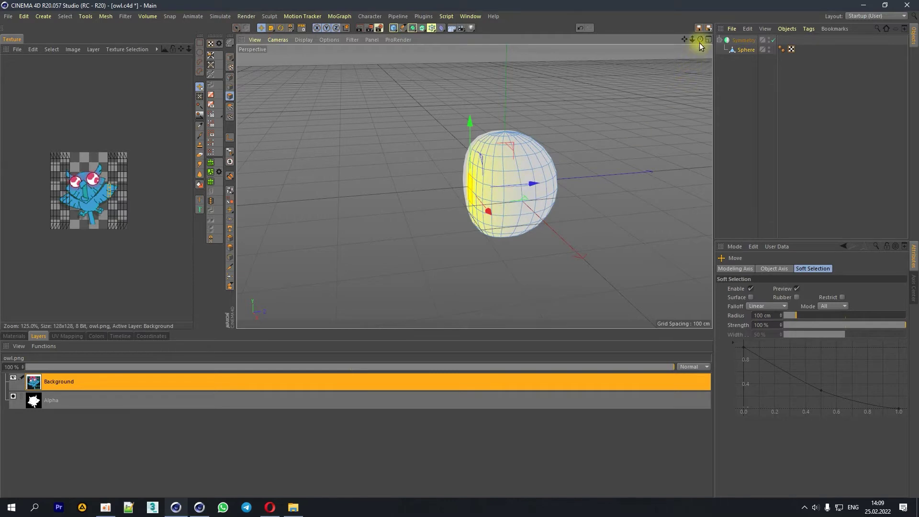
{"action": "left_click_drag", "start_coordinate": [700, 40], "coordinate": [702, 40]}
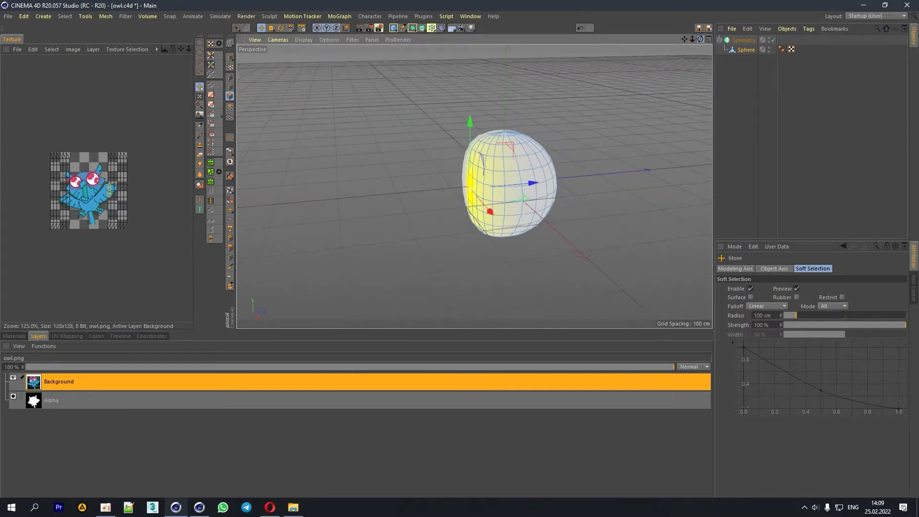
{"action": "mouse_move", "coordinate": [703, 40]}
{"action": "left_mouse_down"}
{"action": "mouse_move", "coordinate": [526, 181]}
{"action": "mouse_move", "coordinate": [503, 178]}
{"action": "left_mouse_up"}
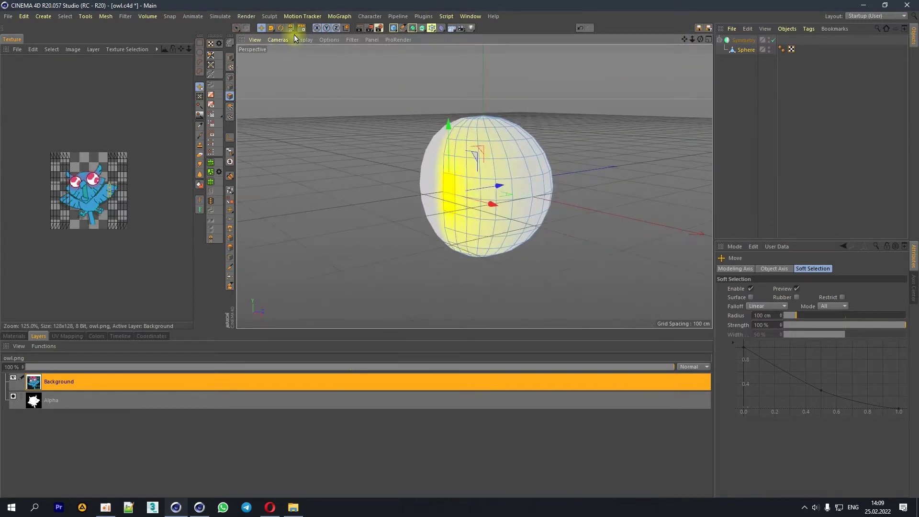
Step: Set the Live Selection mode back to Normal, removing the soft falloff
{"action": "left_click", "coordinate": [236, 27]}
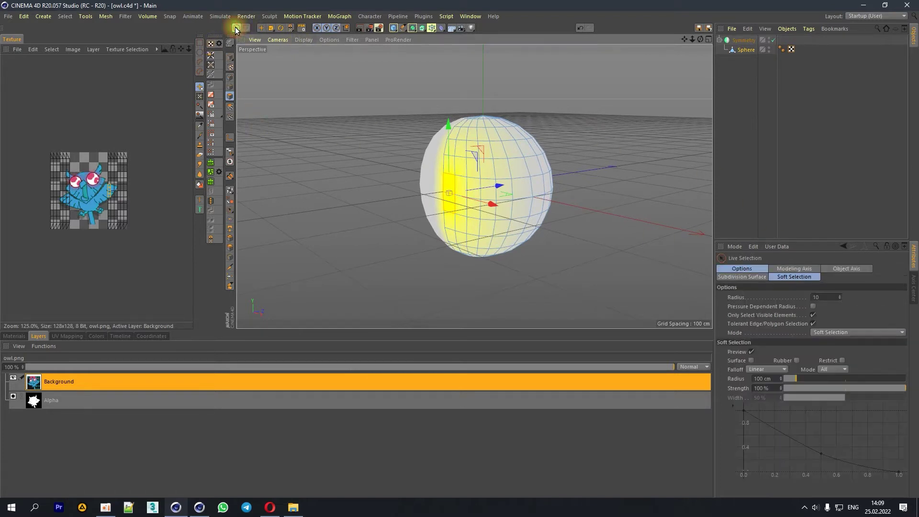
{"action": "left_click", "coordinate": [834, 332]}
{"action": "left_click", "coordinate": [832, 341]}
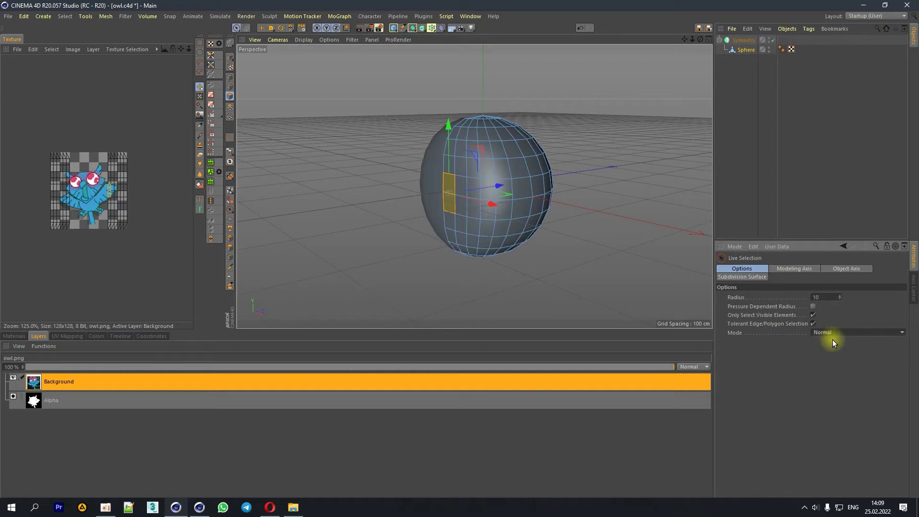
{"action": "mouse_move", "coordinate": [699, 38]}
{"action": "left_mouse_down"}
{"action": "mouse_move", "coordinate": [680, 45]}
{"action": "mouse_move", "coordinate": [695, 42]}
{"action": "left_mouse_up"}
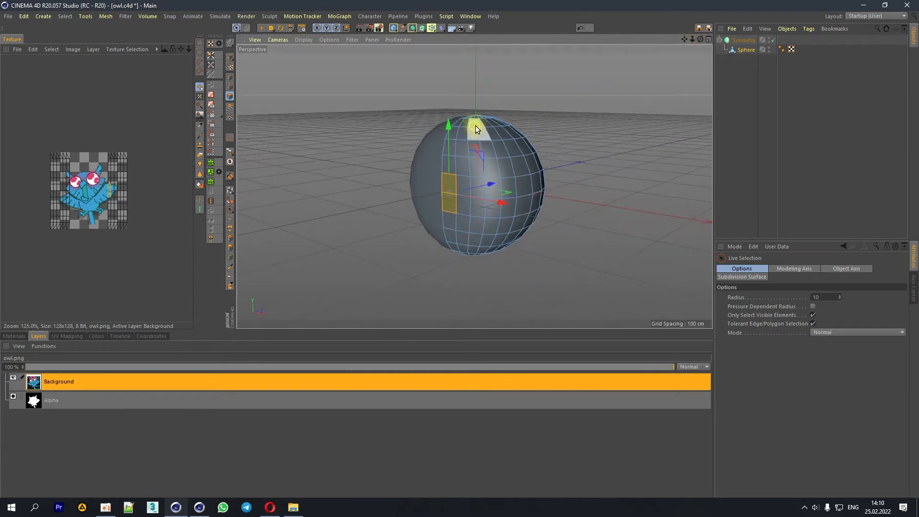
{"action": "left_click", "coordinate": [229, 86]}
Step: With the Move tool active, try selecting individual edges on the sphere
{"action": "left_click", "coordinate": [261, 28]}
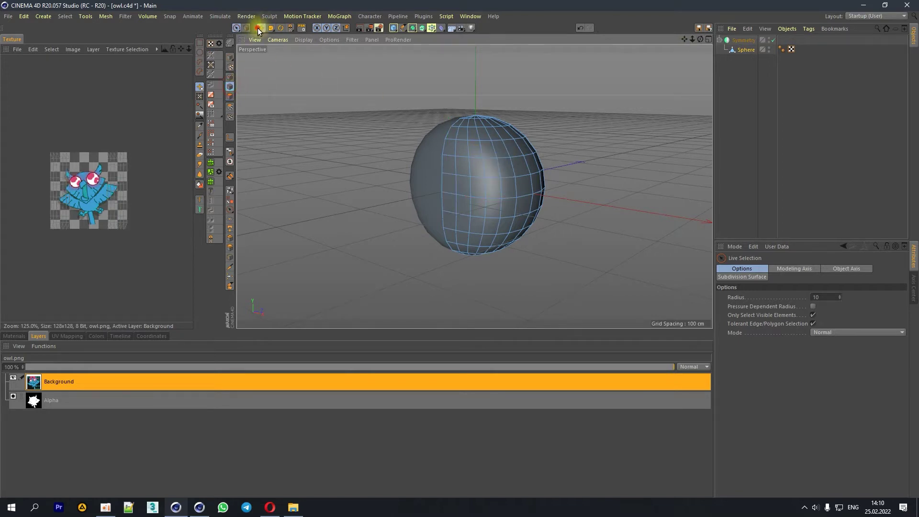
{"action": "left_click", "coordinate": [498, 168]}
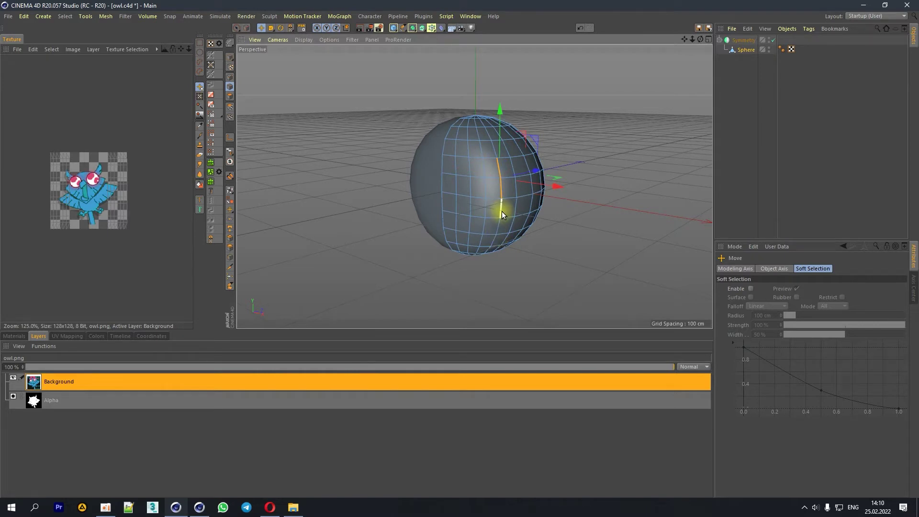
{"action": "left_click_drag", "start_coordinate": [502, 211], "coordinate": [491, 240], "text": "shift"}
{"action": "left_click_drag", "start_coordinate": [699, 38], "coordinate": [700, 41]}
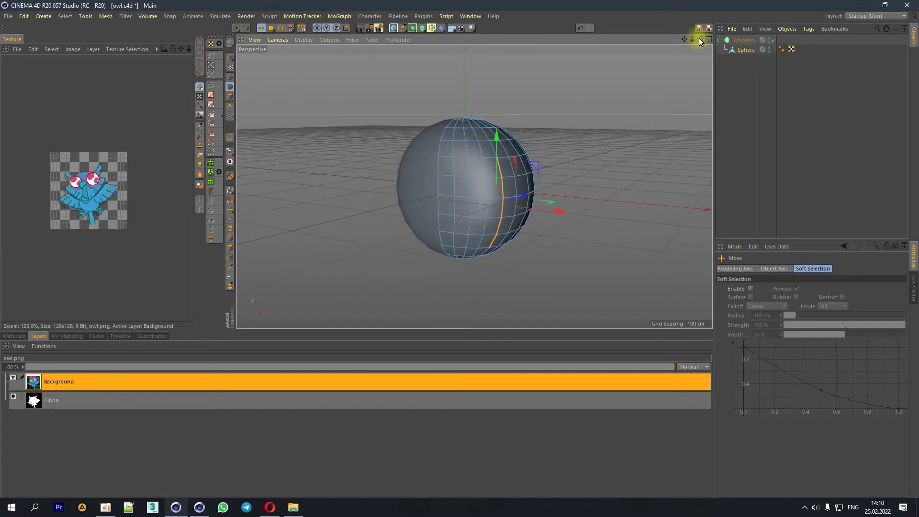
{"action": "left_click", "coordinate": [482, 165]}
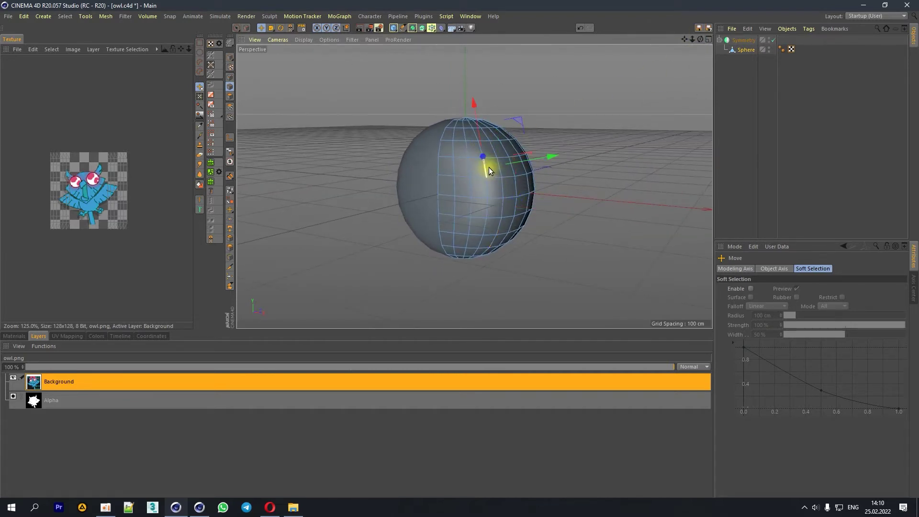
Step: Loop-select a vertical edge loop and drag it outward along X to elongate the body
{"action": "double_click", "coordinate": [475, 254]}
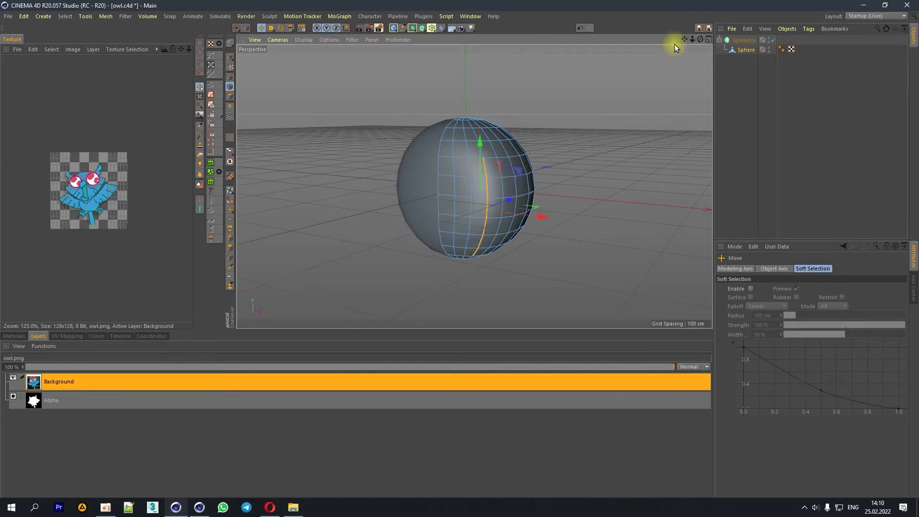
{"action": "left_click_drag", "start_coordinate": [701, 39], "coordinate": [619, 126]}
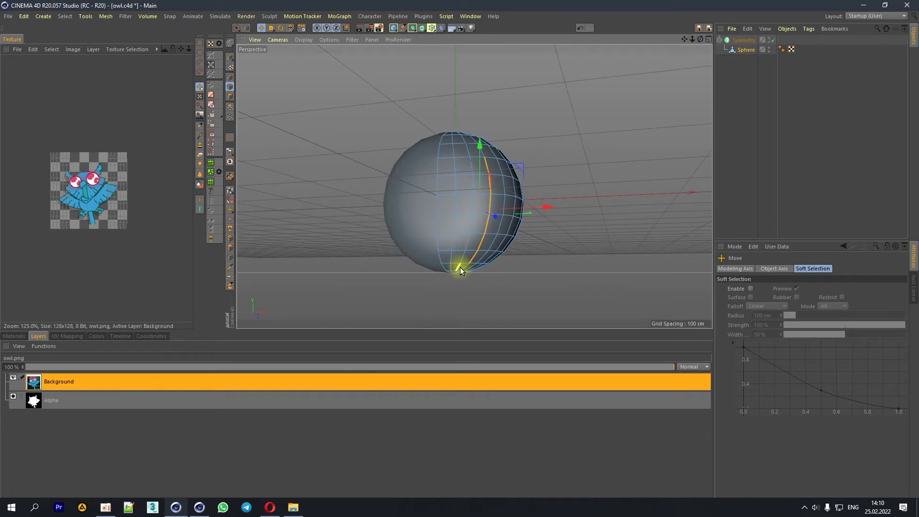
{"action": "left_click_drag", "start_coordinate": [466, 266], "coordinate": [454, 275]}
{"action": "left_click_drag", "start_coordinate": [701, 40], "coordinate": [623, 53]}
{"action": "left_click_drag", "start_coordinate": [530, 224], "coordinate": [553, 232]}
{"action": "mouse_move", "coordinate": [702, 39]}
{"action": "left_mouse_down"}
{"action": "mouse_move", "coordinate": [680, 53]}
{"action": "mouse_move", "coordinate": [690, 48]}
{"action": "left_mouse_up"}
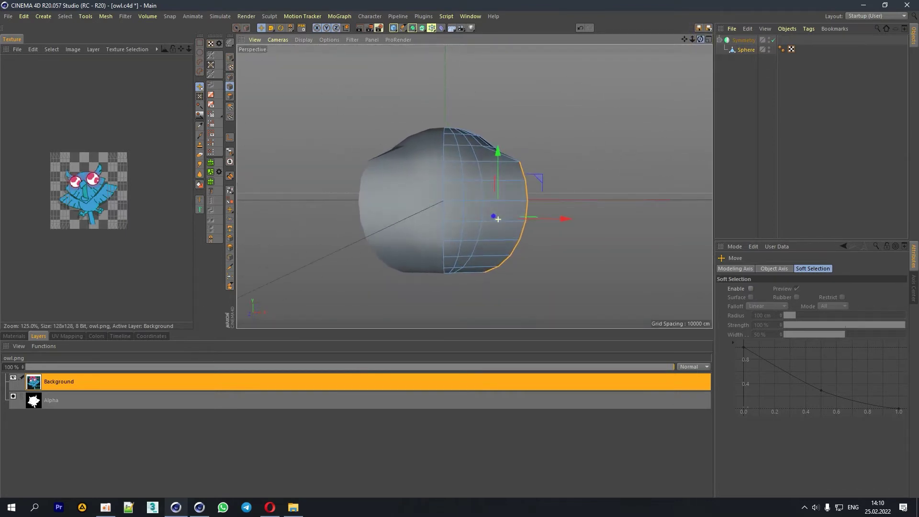
{"action": "left_click_drag", "start_coordinate": [498, 219], "coordinate": [433, 51], "text": "alt"}
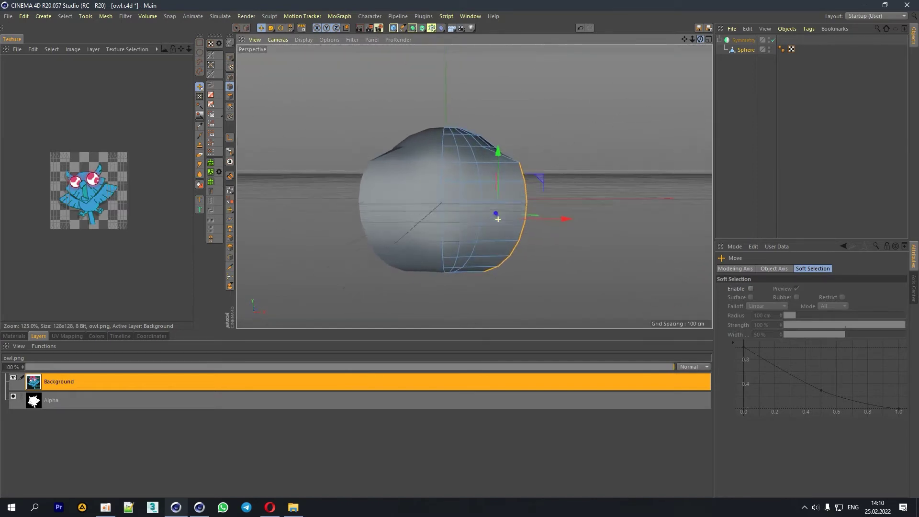
{"action": "left_click", "coordinate": [271, 28]}
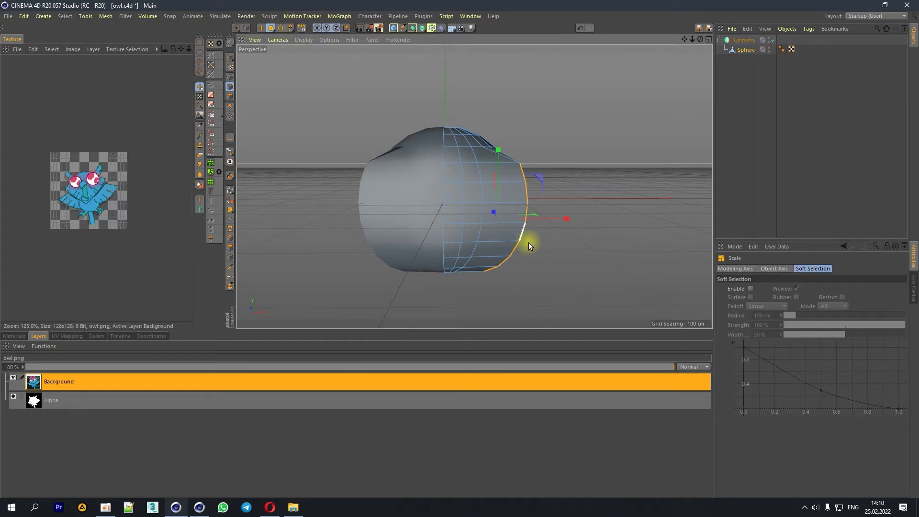
Step: Narrow the selected edge loop along X and rotate it by 17°
{"action": "left_click_drag", "start_coordinate": [564, 221], "coordinate": [509, 214]}
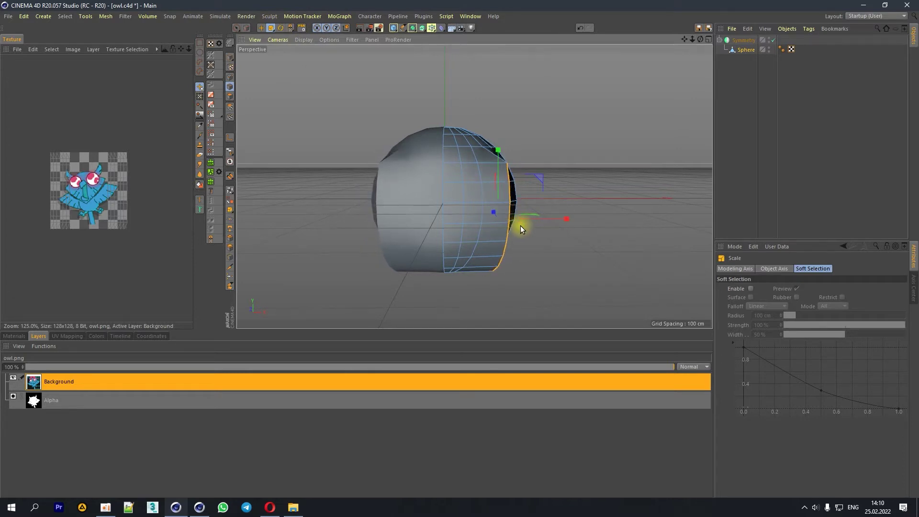
{"action": "key", "text": "r"}
{"action": "left_click_drag", "start_coordinate": [526, 190], "coordinate": [545, 197]}
{"action": "left_click_drag", "start_coordinate": [698, 38], "coordinate": [737, 41]}
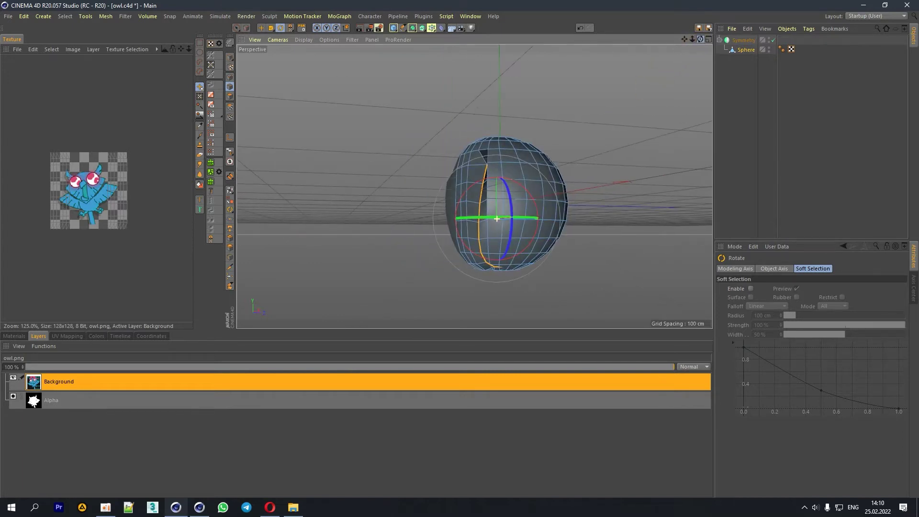
{"action": "left_click_drag", "start_coordinate": [700, 38], "coordinate": [700, 38]}
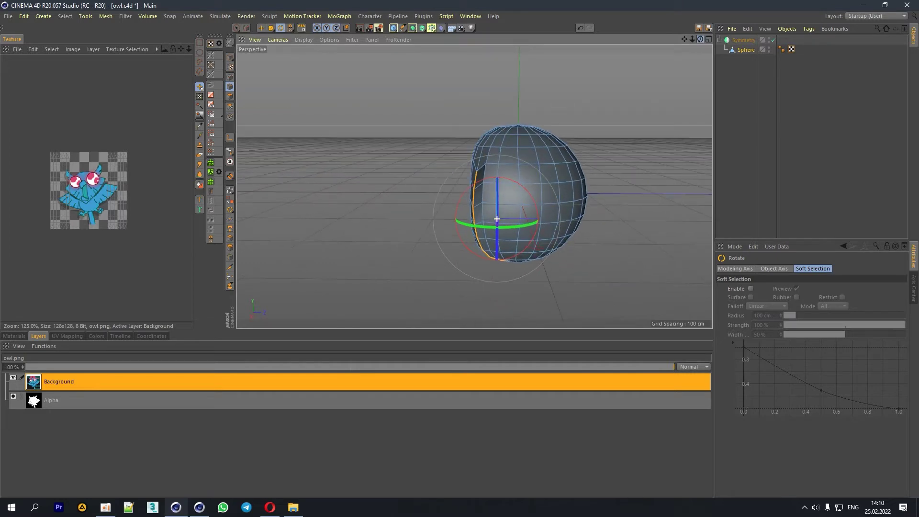
Step: Scale the left edge loop inward to about 37% and shift it along X
{"action": "key", "text": "e"}
{"action": "key", "text": "r"}
{"action": "key", "text": "t"}
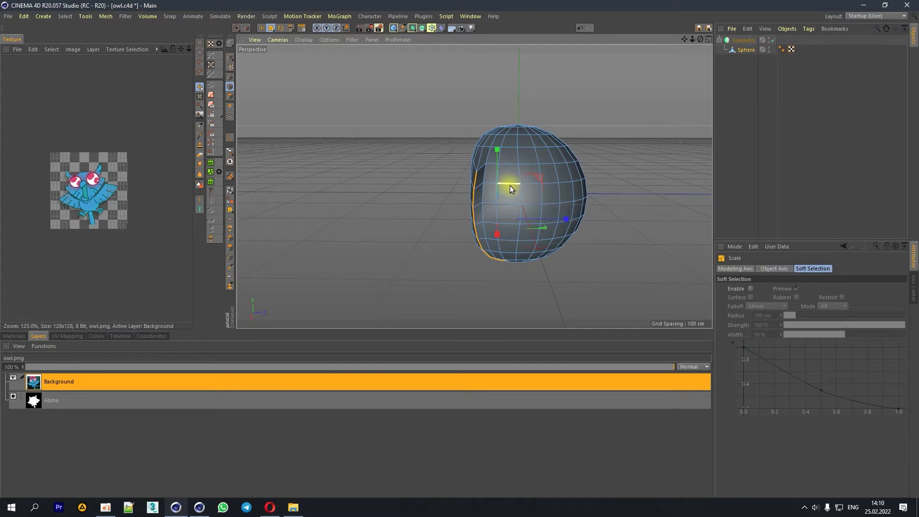
{"action": "left_click_drag", "start_coordinate": [575, 207], "coordinate": [501, 229]}
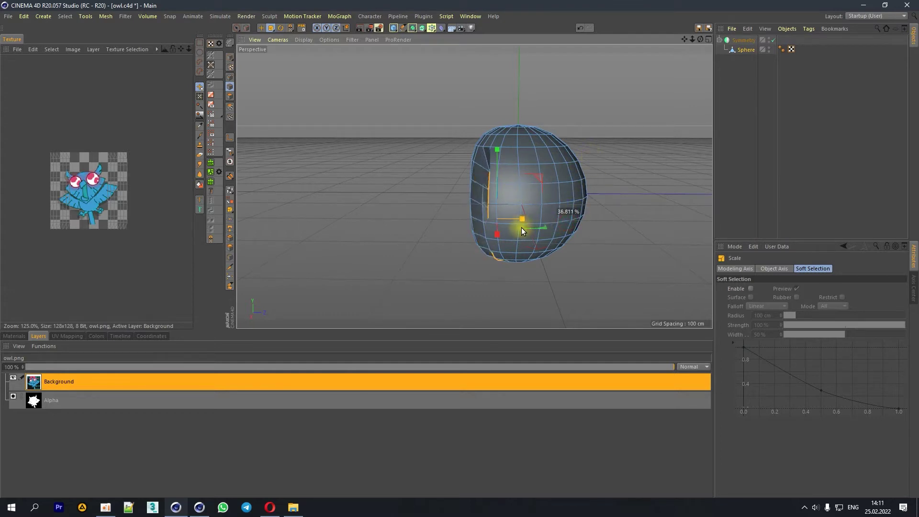
{"action": "key", "text": "e"}
{"action": "left_click_drag", "start_coordinate": [558, 221], "coordinate": [536, 223]}
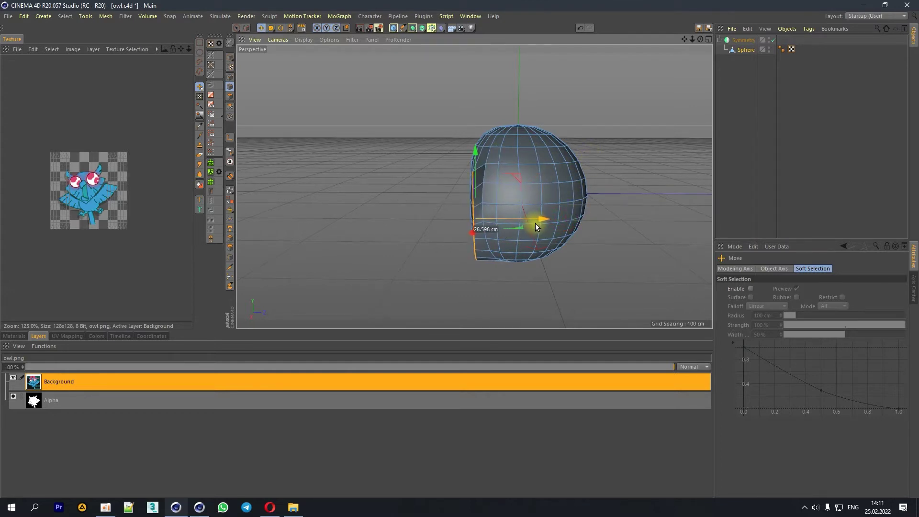
{"action": "mouse_move", "coordinate": [700, 39]}
{"action": "left_mouse_down"}
{"action": "mouse_move", "coordinate": [692, 36]}
{"action": "mouse_move", "coordinate": [701, 41]}
{"action": "mouse_move", "coordinate": [439, 288]}
{"action": "left_mouse_up"}
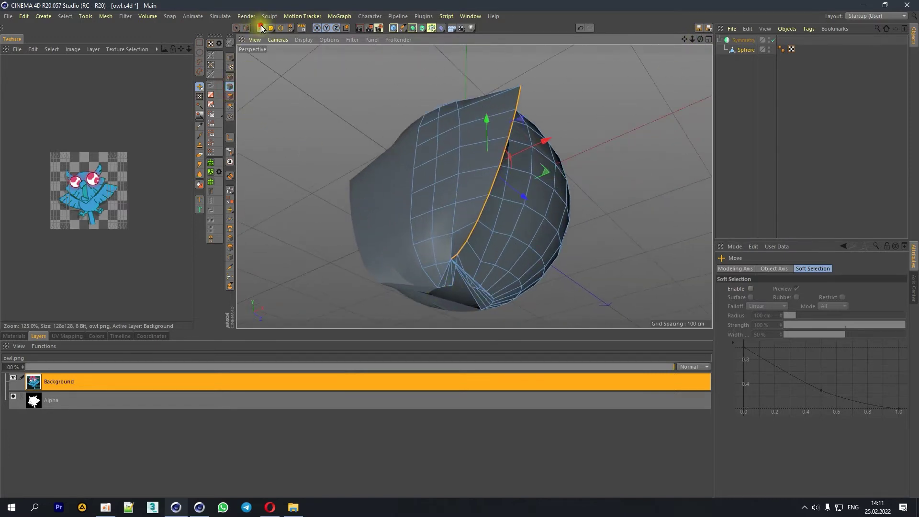
Step: Select an edge at the sphere's bottom and move it to reshape the opening
{"action": "left_click", "coordinate": [449, 290]}
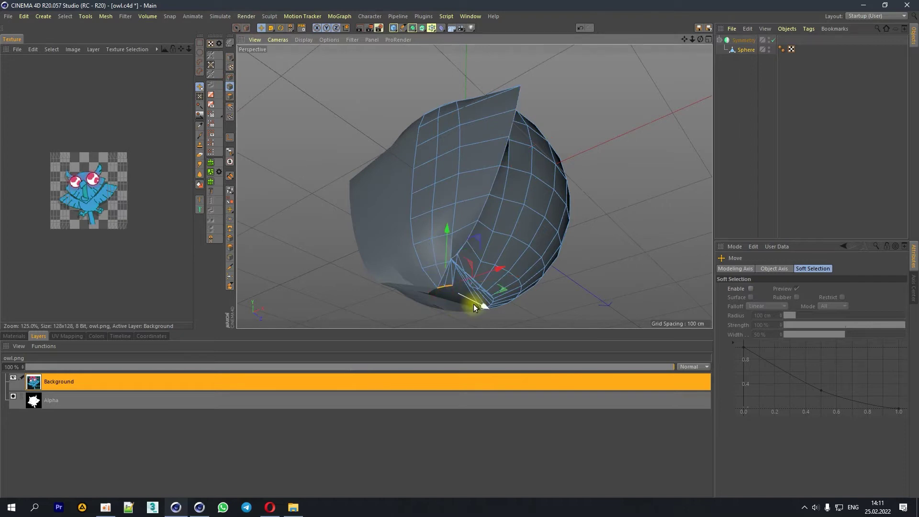
{"action": "left_click", "coordinate": [465, 305]}
{"action": "left_click", "coordinate": [443, 283]}
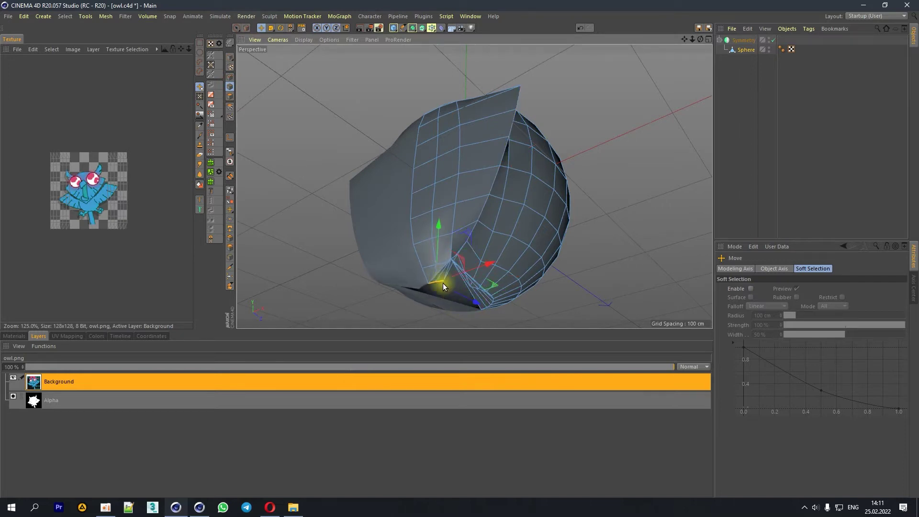
{"action": "mouse_move", "coordinate": [437, 267]}
{"action": "left_mouse_down"}
{"action": "mouse_move", "coordinate": [460, 284]}
{"action": "mouse_move", "coordinate": [455, 267]}
{"action": "left_mouse_up"}
Step: In point mode, pull a bottom point down and nudge it about 4.4 cm along X
{"action": "left_click", "coordinate": [230, 78]}
{"action": "left_click_drag", "start_coordinate": [446, 212], "coordinate": [460, 218]}
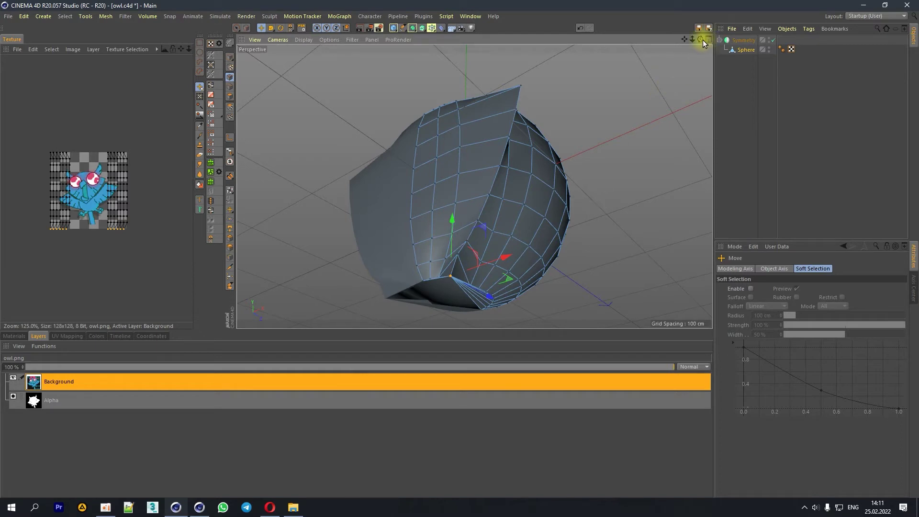
{"action": "left_click_drag", "start_coordinate": [702, 39], "coordinate": [525, 249]}
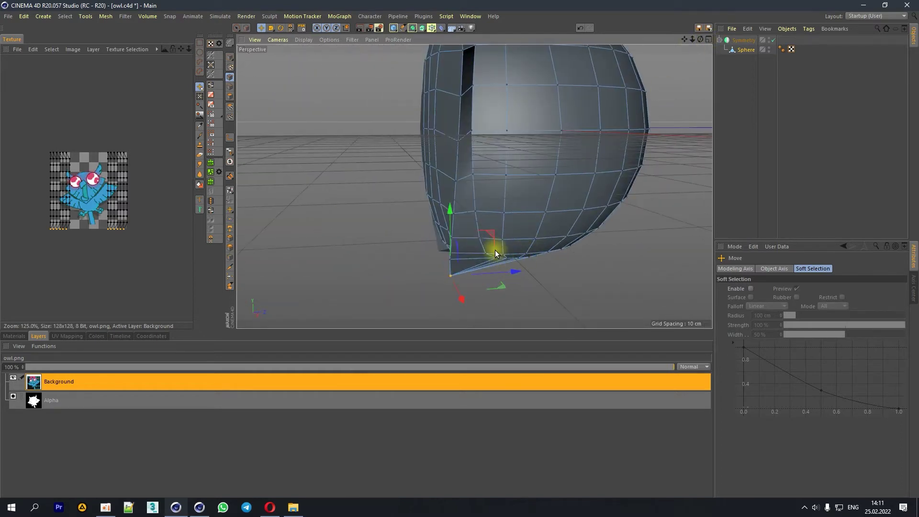
{"action": "scroll", "coordinate": [402, 281], "scroll_direction": "up", "scroll_amount": 3}
{"action": "scroll", "coordinate": [402, 280], "scroll_direction": "up", "scroll_amount": 2}
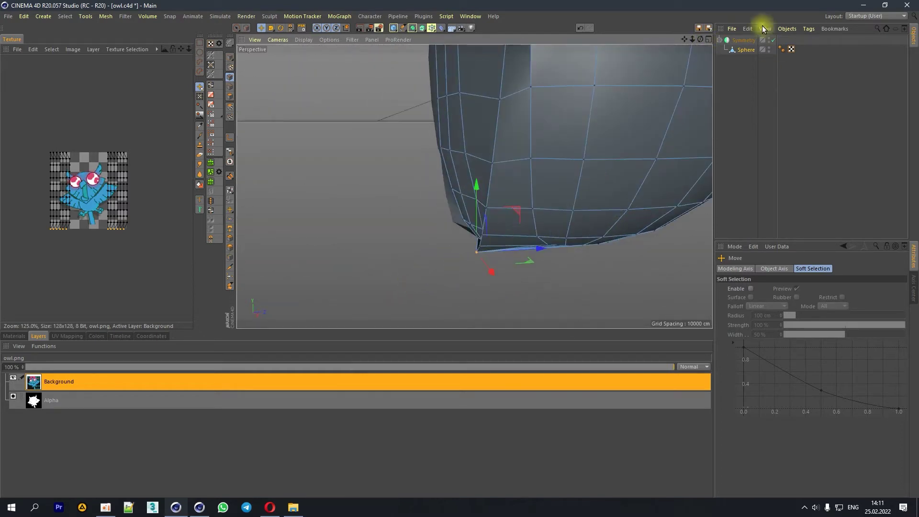
{"action": "left_click_drag", "start_coordinate": [701, 39], "coordinate": [432, 274]}
{"action": "mouse_move", "coordinate": [682, 42]}
{"action": "left_mouse_down"}
{"action": "mouse_move", "coordinate": [532, 252]}
{"action": "mouse_move", "coordinate": [549, 260]}
{"action": "mouse_move", "coordinate": [485, 283]}
{"action": "mouse_move", "coordinate": [505, 234]}
{"action": "left_mouse_up"}
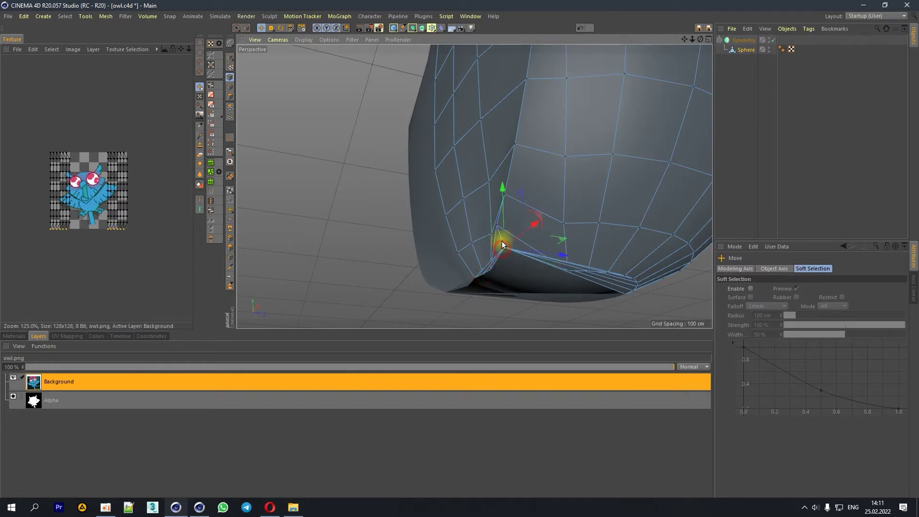
{"action": "left_click_drag", "start_coordinate": [505, 235], "coordinate": [505, 233]}
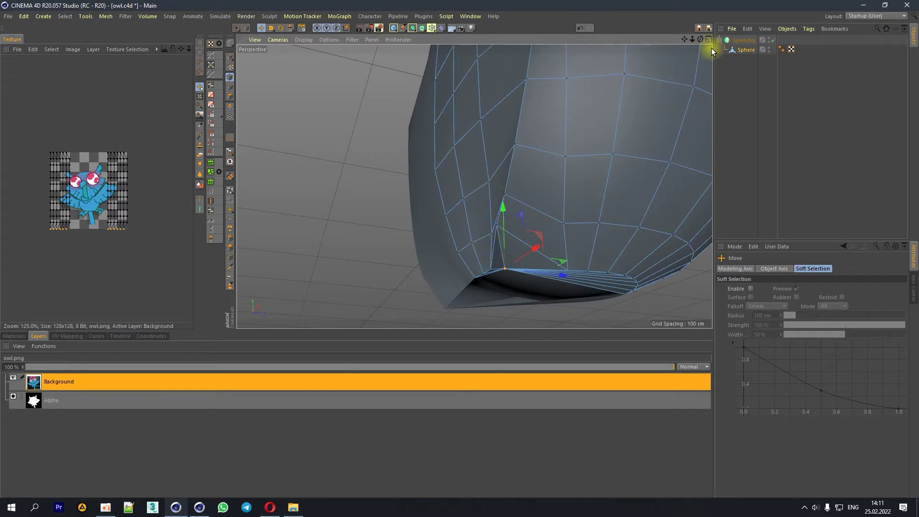
Step: Shift two bottom points sideways and pull the lowest point down into a tip
{"action": "left_click_drag", "start_coordinate": [699, 42], "coordinate": [699, 42]}
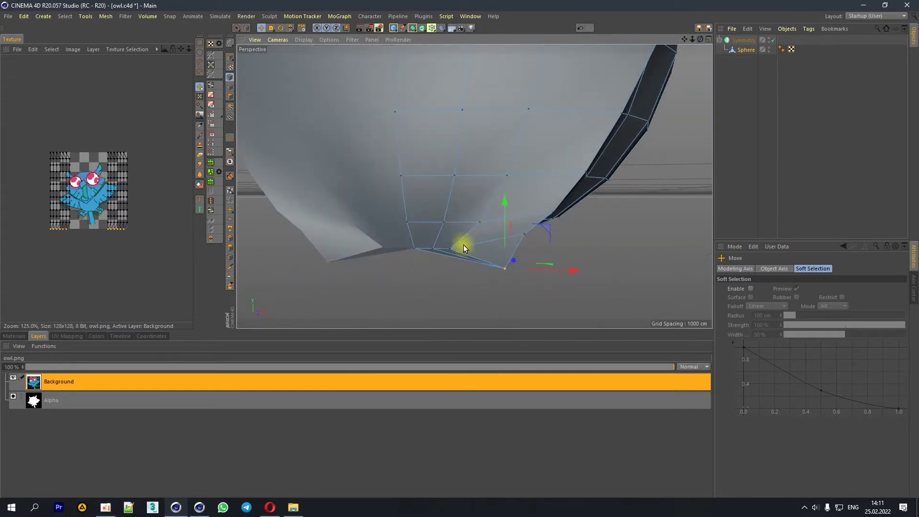
{"action": "left_click_drag", "start_coordinate": [474, 249], "coordinate": [517, 207]}
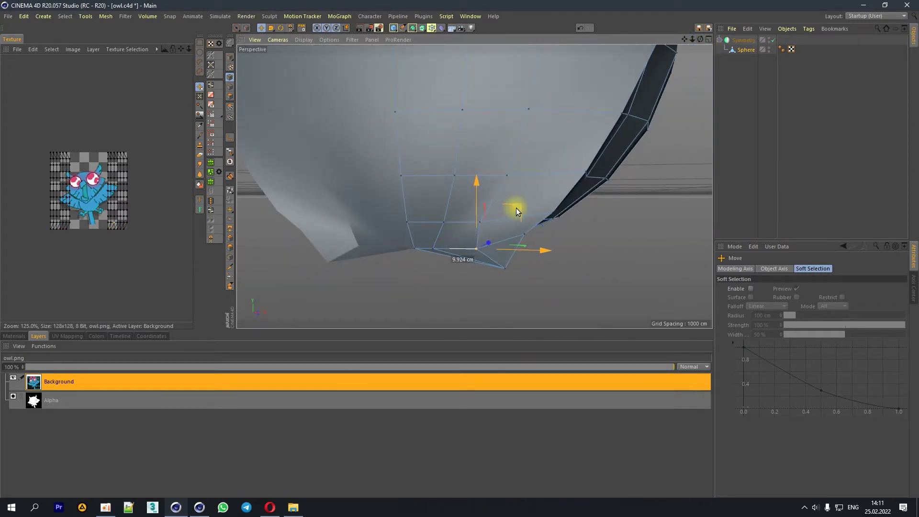
{"action": "left_click", "coordinate": [434, 248]}
{"action": "left_click_drag", "start_coordinate": [467, 213], "coordinate": [529, 186]}
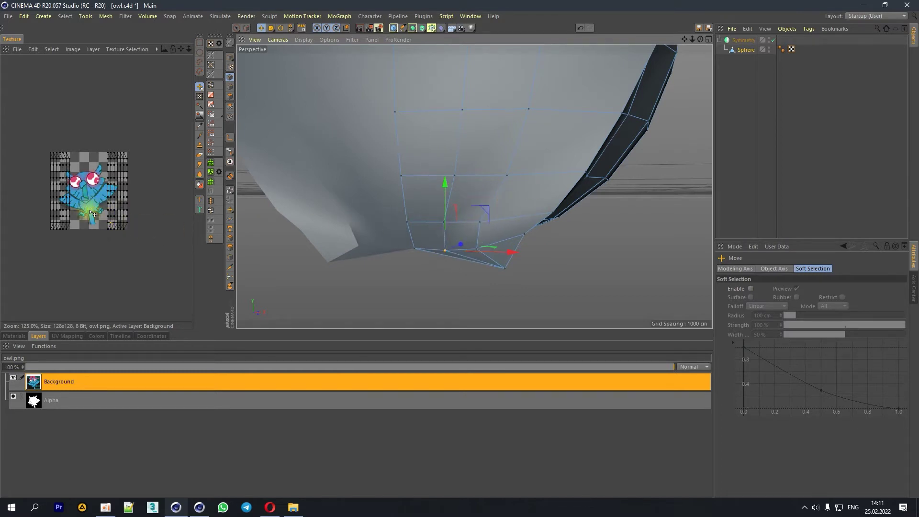
{"action": "left_click", "coordinate": [410, 248]}
{"action": "left_click_drag", "start_coordinate": [423, 217], "coordinate": [410, 273]}
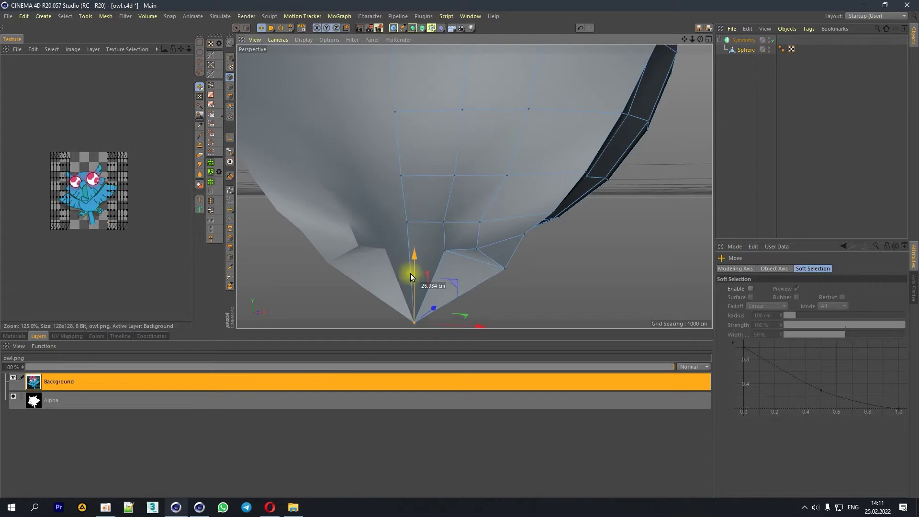
Step: Move the neighbouring point toward the tip and pull the fold point up and inward
{"action": "left_click", "coordinate": [446, 251]}
{"action": "left_click_drag", "start_coordinate": [485, 211], "coordinate": [477, 241]}
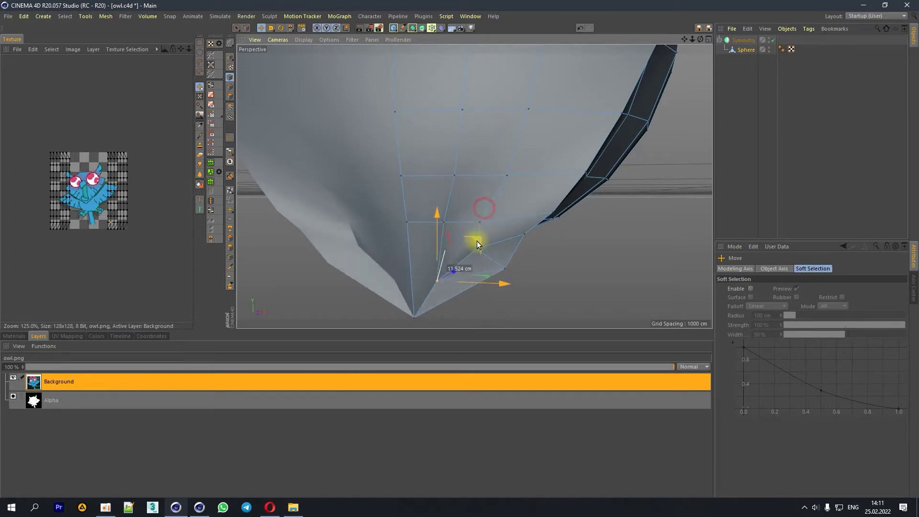
{"action": "left_click_drag", "start_coordinate": [693, 41], "coordinate": [627, 134]}
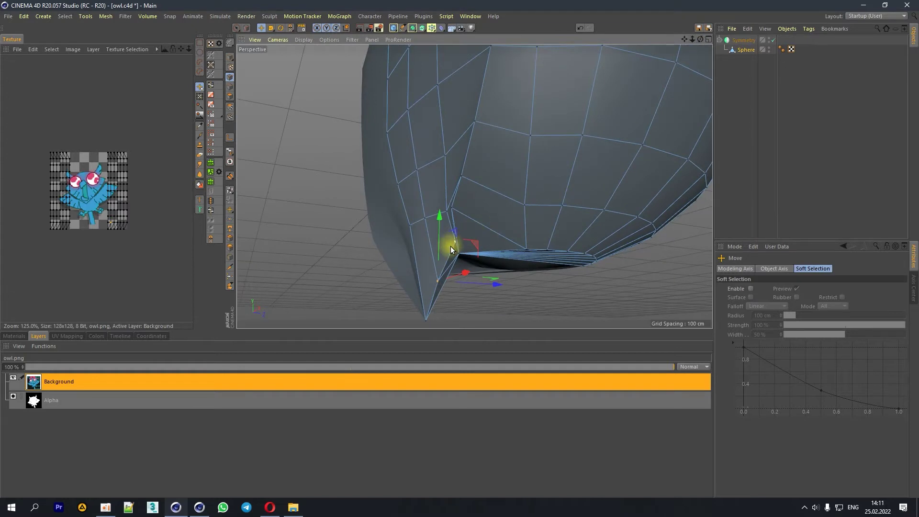
{"action": "mouse_move", "coordinate": [450, 249]}
{"action": "left_mouse_down"}
{"action": "mouse_move", "coordinate": [442, 228]}
{"action": "mouse_move", "coordinate": [450, 213]}
{"action": "mouse_move", "coordinate": [483, 221]}
{"action": "left_mouse_up"}
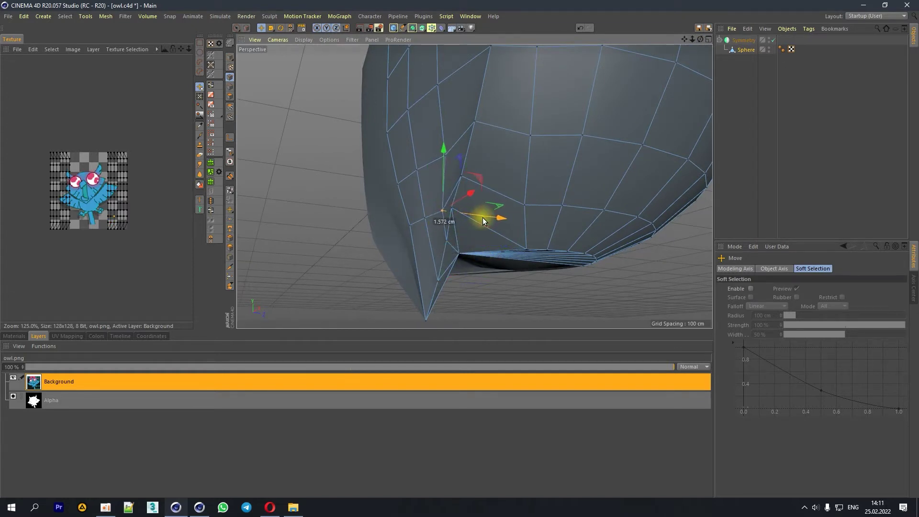
{"action": "left_click", "coordinate": [456, 277]}
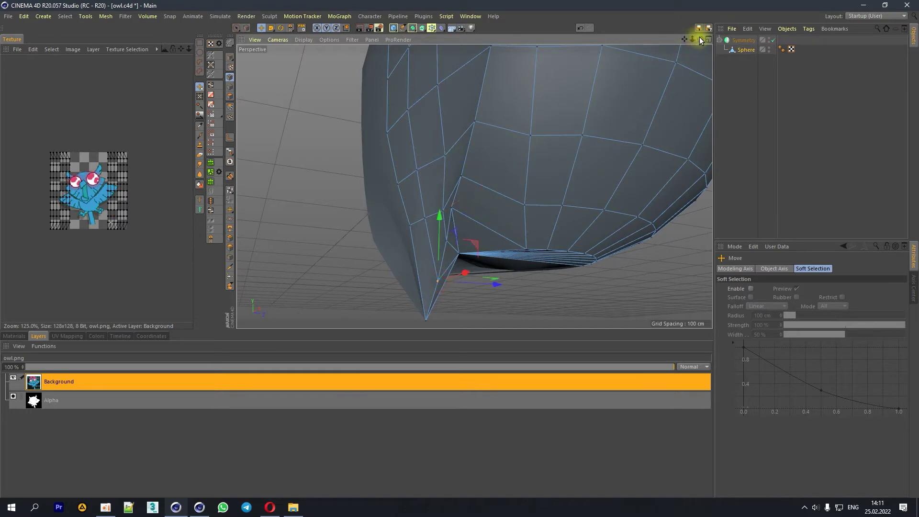
{"action": "left_click_drag", "start_coordinate": [699, 39], "coordinate": [527, 193]}
{"action": "mouse_move", "coordinate": [690, 40]}
{"action": "left_mouse_down"}
{"action": "mouse_move", "coordinate": [439, 281]}
{"action": "mouse_move", "coordinate": [552, 239]}
{"action": "left_mouse_up"}
Step: Shift the fold point about 3.227 cm sideways, undoing a trial raise of a higher point
{"action": "left_click_drag", "start_coordinate": [503, 280], "coordinate": [494, 280]}
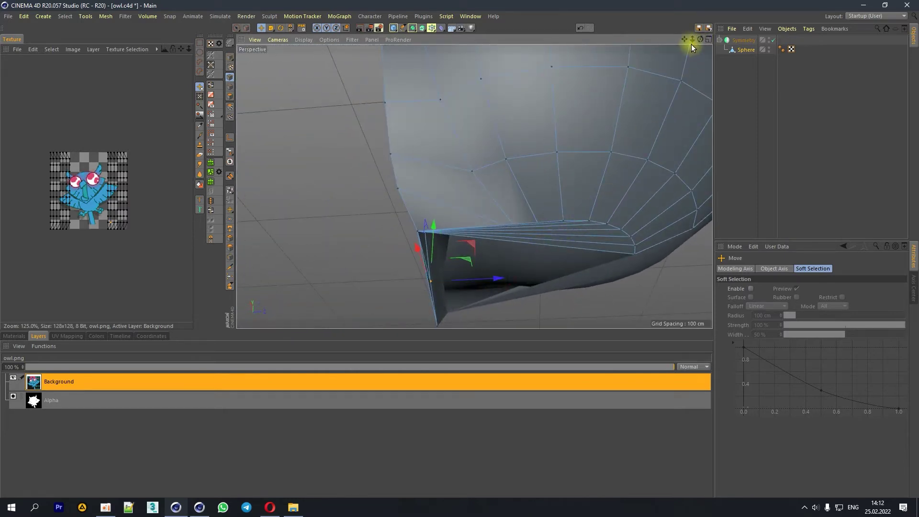
{"action": "left_click_drag", "start_coordinate": [701, 43], "coordinate": [464, 194]}
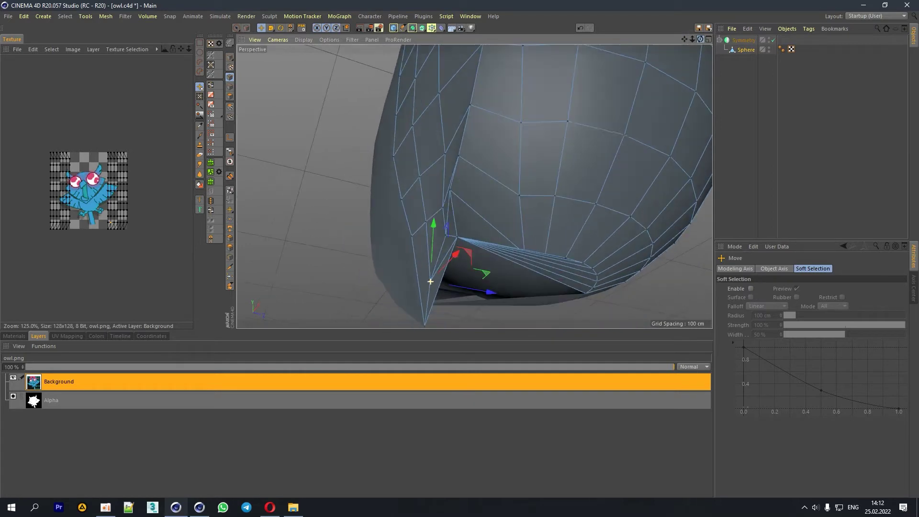
{"action": "left_click", "coordinate": [450, 192]}
{"action": "left_click_drag", "start_coordinate": [505, 205], "coordinate": [514, 207]}
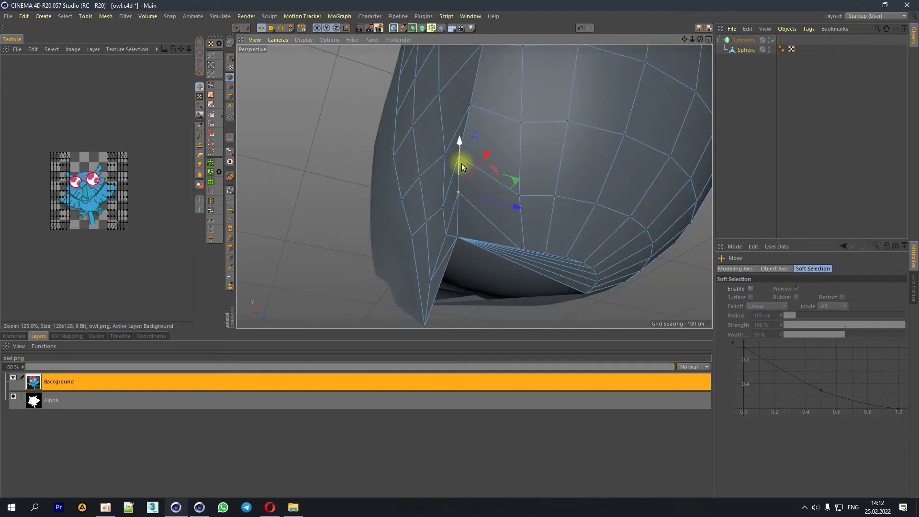
{"action": "left_click_drag", "start_coordinate": [470, 165], "coordinate": [468, 156]}
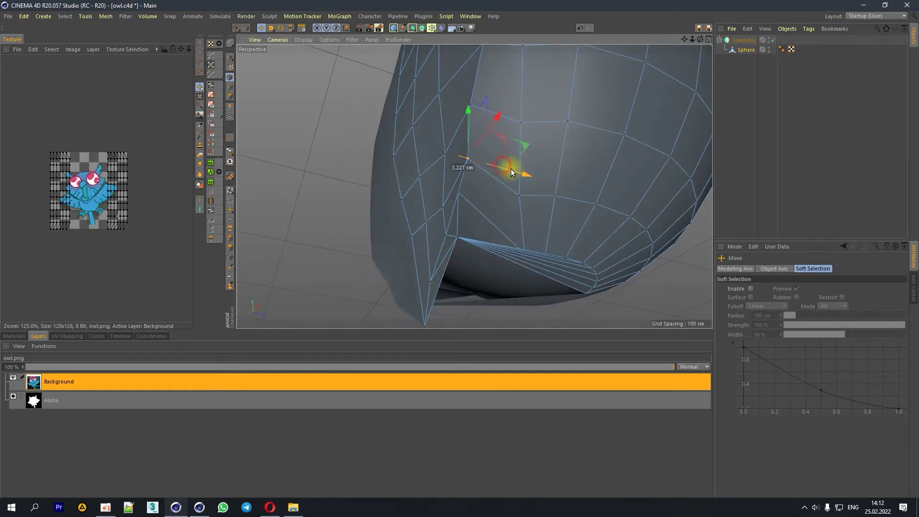
{"action": "key", "text": "ctrl+z"}
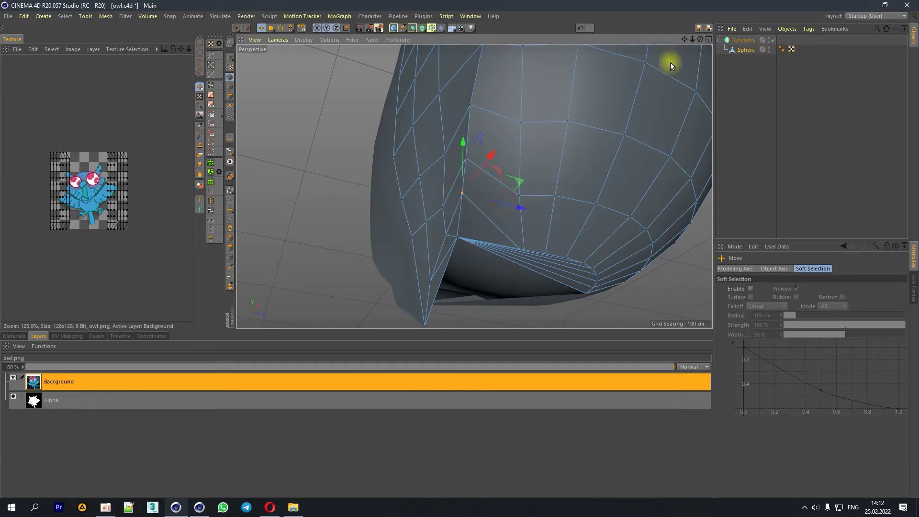
Step: Orbit around to view the whole pointed body and select a point near the top
{"action": "left_click_drag", "start_coordinate": [668, 64], "coordinate": [468, 190], "text": "alt"}
{"action": "left_click_drag", "start_coordinate": [692, 40], "coordinate": [692, 44]}
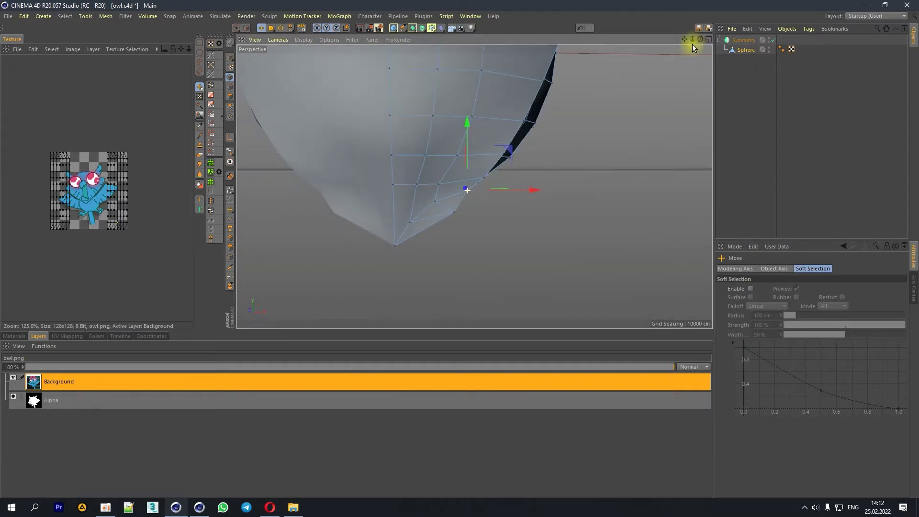
{"action": "mouse_move", "coordinate": [693, 39]}
{"action": "left_mouse_down"}
{"action": "mouse_move", "coordinate": [692, 53]}
{"action": "mouse_move", "coordinate": [714, 43]}
{"action": "left_mouse_up"}
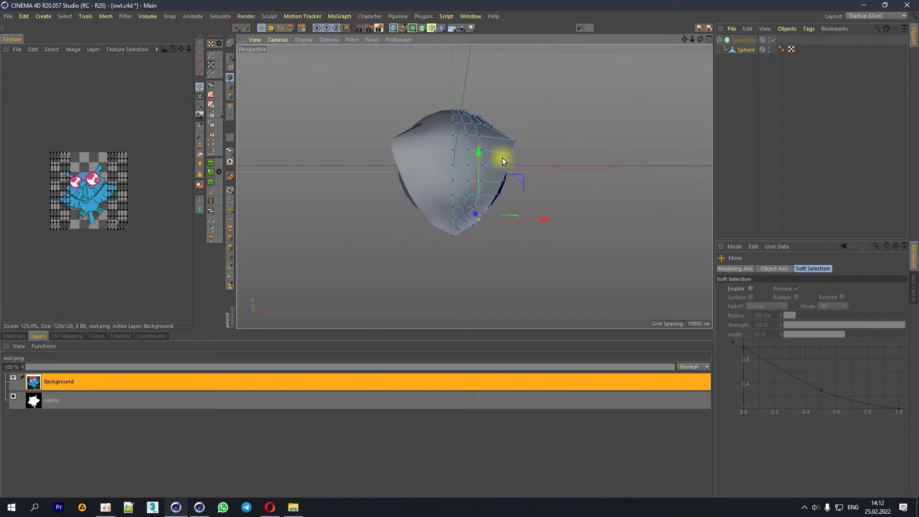
{"action": "left_click_drag", "start_coordinate": [527, 163], "coordinate": [490, 182], "text": "alt"}
{"action": "left_click", "coordinate": [481, 127]}
Step: Line Cut a new edge across the upper body polygons with Visible Only enabled
{"action": "right_click", "coordinate": [482, 143]}
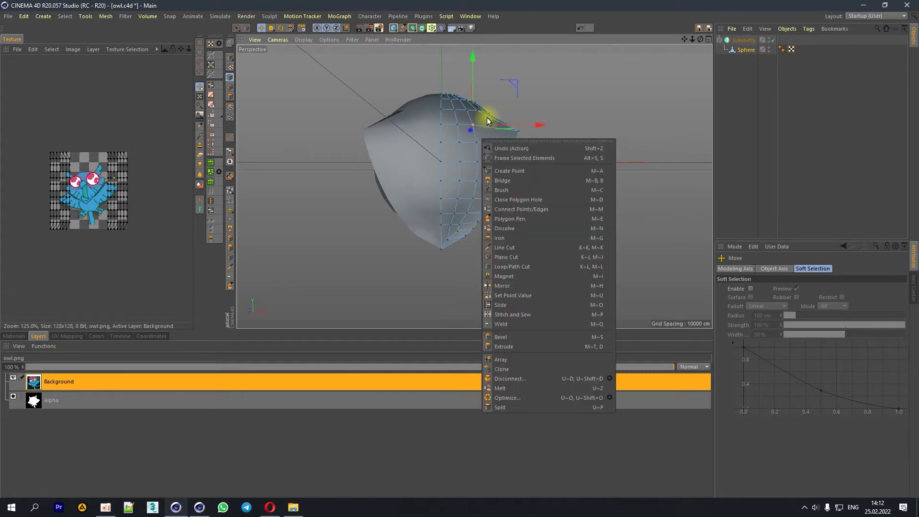
{"action": "left_click", "coordinate": [487, 117]}
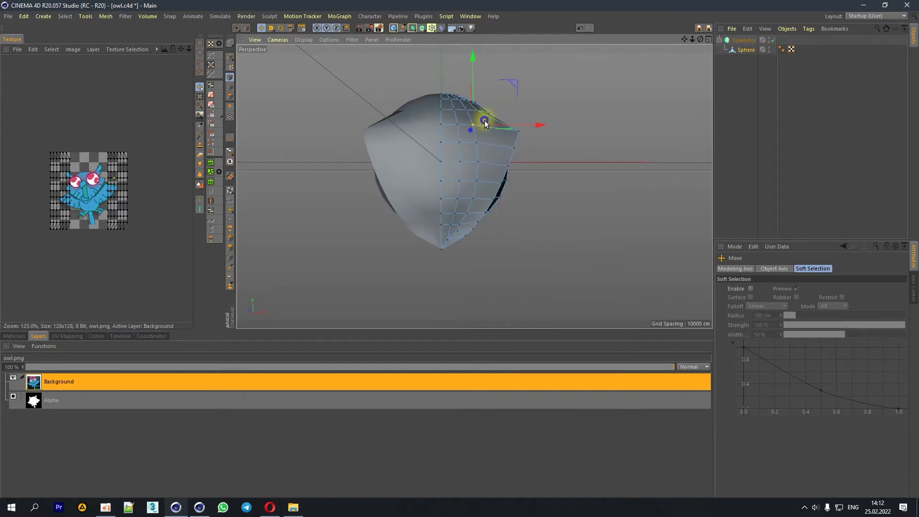
{"action": "right_click", "coordinate": [485, 124]}
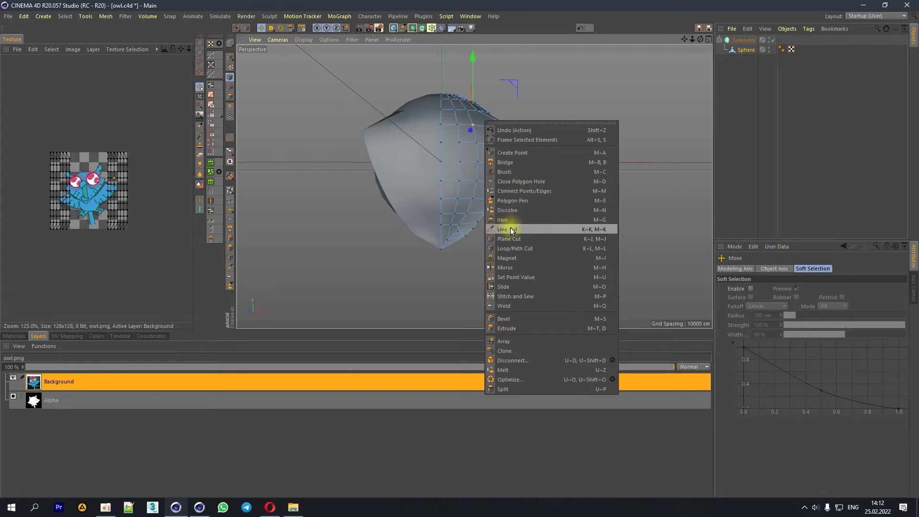
{"action": "left_click", "coordinate": [513, 230]}
{"action": "left_click", "coordinate": [488, 118]}
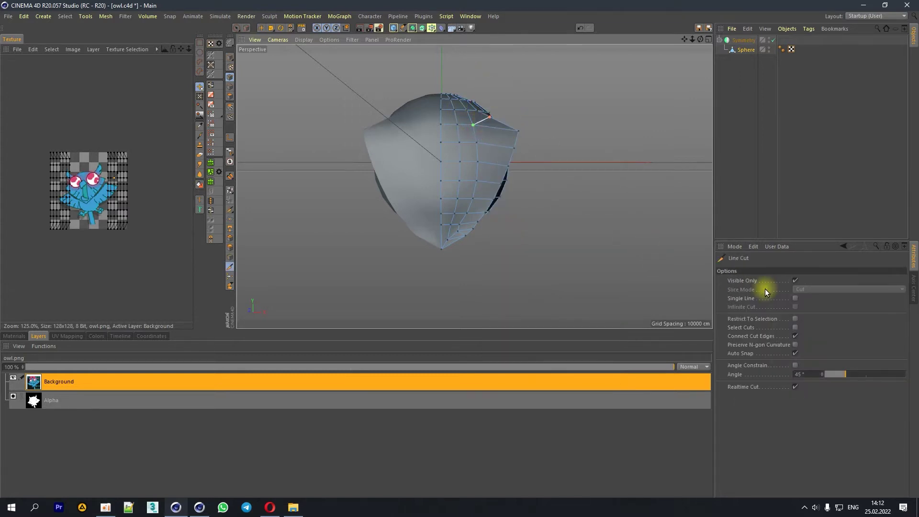
{"action": "left_click", "coordinate": [796, 280]}
{"action": "left_click_drag", "start_coordinate": [700, 39], "coordinate": [507, 137]}
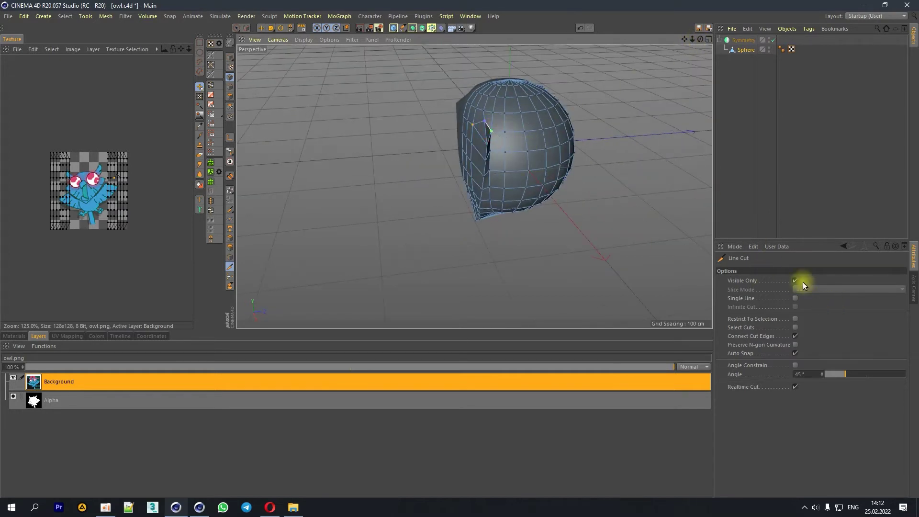
Step: Raise the selected top point 13.736 cm with the Move tool
{"action": "left_click", "coordinate": [261, 27]}
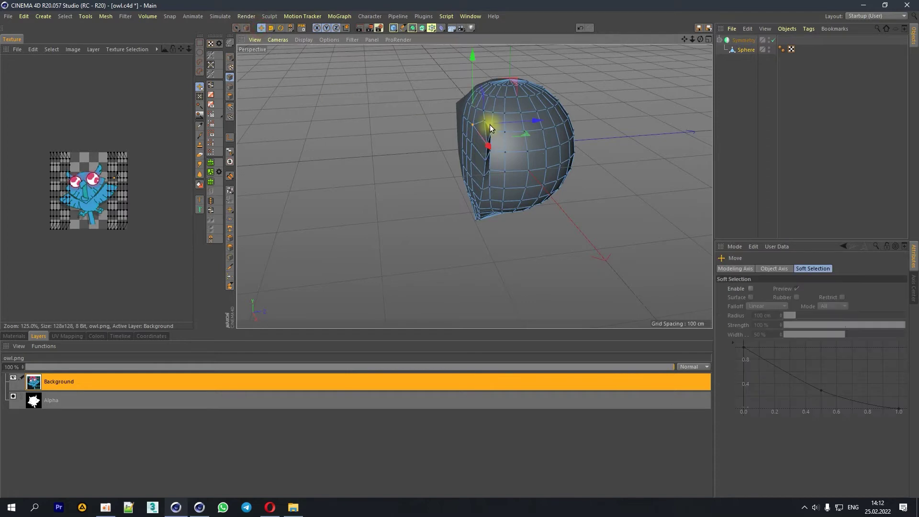
{"action": "left_click_drag", "start_coordinate": [485, 65], "coordinate": [481, 76]}
{"action": "mouse_move", "coordinate": [701, 40]}
{"action": "left_mouse_down"}
{"action": "mouse_move", "coordinate": [484, 129]}
{"action": "mouse_move", "coordinate": [683, 47]}
{"action": "left_mouse_up"}
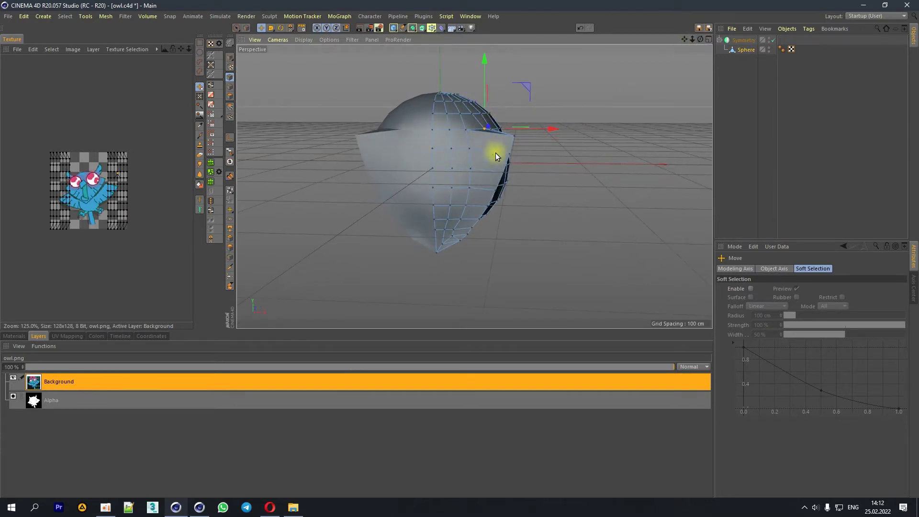
{"action": "left_click_drag", "start_coordinate": [696, 42], "coordinate": [484, 129]}
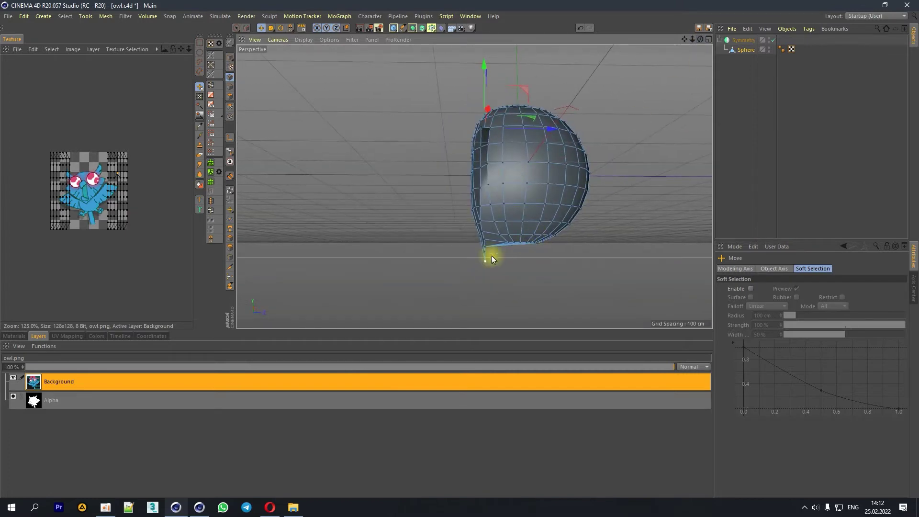
Step: Shift the bottom tip point about 1.661 cm along X to tighten the base
{"action": "left_click", "coordinate": [485, 248]}
{"action": "scroll", "coordinate": [531, 257], "scroll_direction": "up", "scroll_amount": 1}
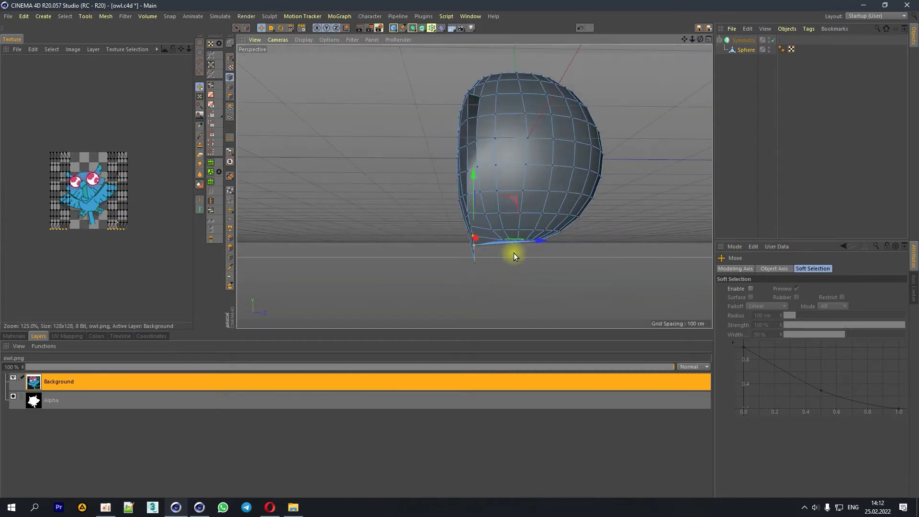
{"action": "mouse_move", "coordinate": [519, 240]}
{"action": "left_mouse_down"}
{"action": "mouse_move", "coordinate": [524, 234]}
{"action": "mouse_move", "coordinate": [481, 263]}
{"action": "mouse_move", "coordinate": [517, 257]}
{"action": "left_mouse_up"}
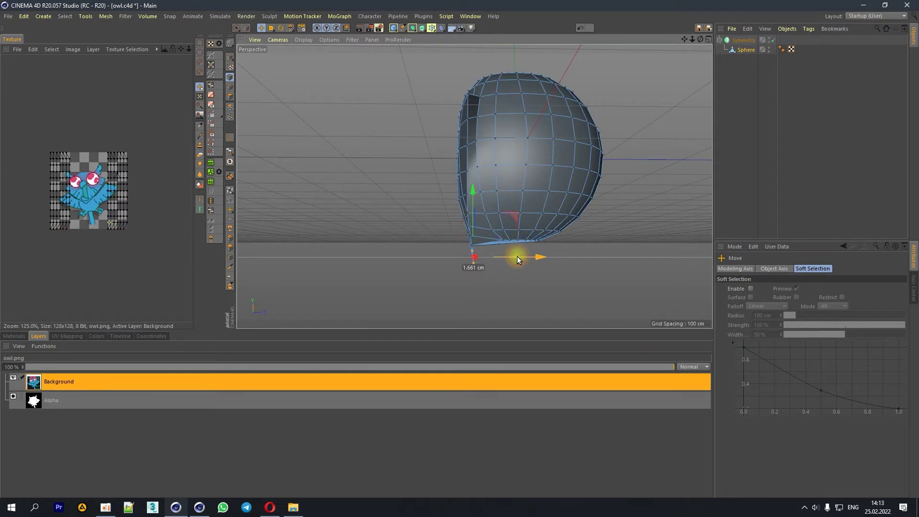
{"action": "left_click_drag", "start_coordinate": [700, 42], "coordinate": [473, 257]}
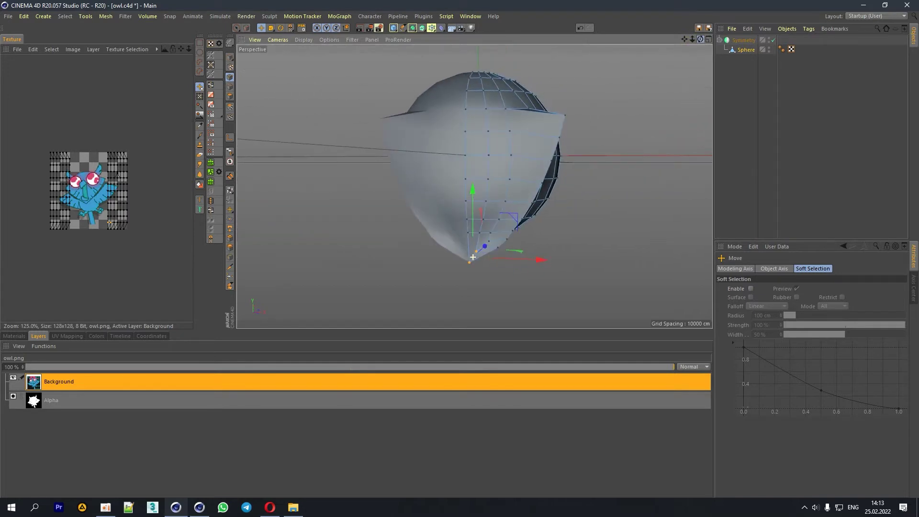
{"action": "left_click_drag", "start_coordinate": [473, 257], "coordinate": [469, 156]}
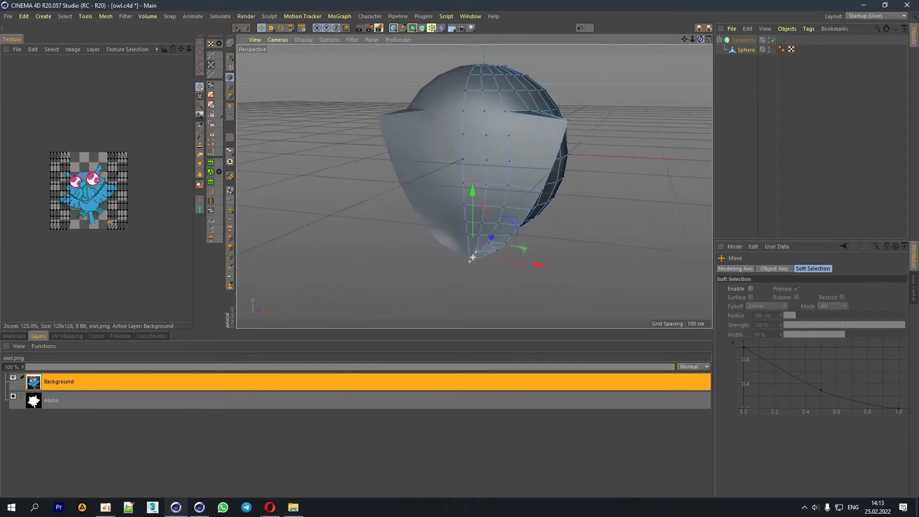
{"action": "left_click", "coordinate": [230, 96]}
Step: Select a vertical strip of four front polygons and extrude it inward by about -9.8 cm
{"action": "left_click", "coordinate": [475, 171]}
{"action": "left_click", "coordinate": [476, 206], "text": "shift"}
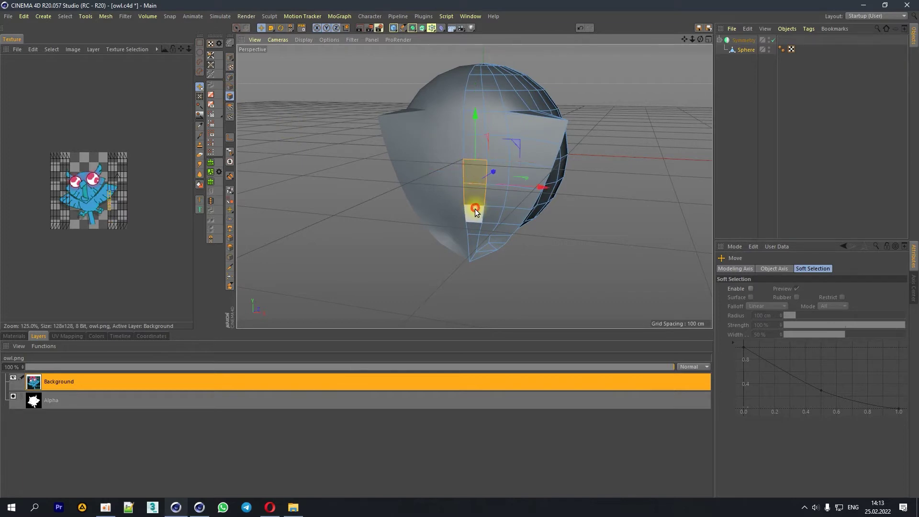
{"action": "left_click", "coordinate": [473, 228], "text": "shift"}
{"action": "right_click", "coordinate": [473, 217]}
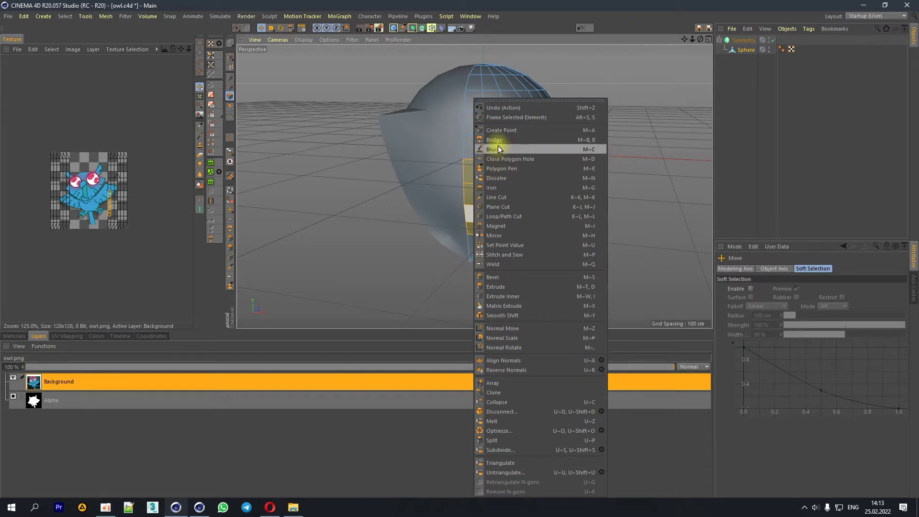
{"action": "left_click", "coordinate": [500, 287]}
{"action": "mouse_move", "coordinate": [527, 251]}
{"action": "left_mouse_down", "text": "alt"}
{"action": "mouse_move", "coordinate": [552, 130]}
{"action": "mouse_move", "coordinate": [463, 209]}
{"action": "left_mouse_up", "text": "alt"}
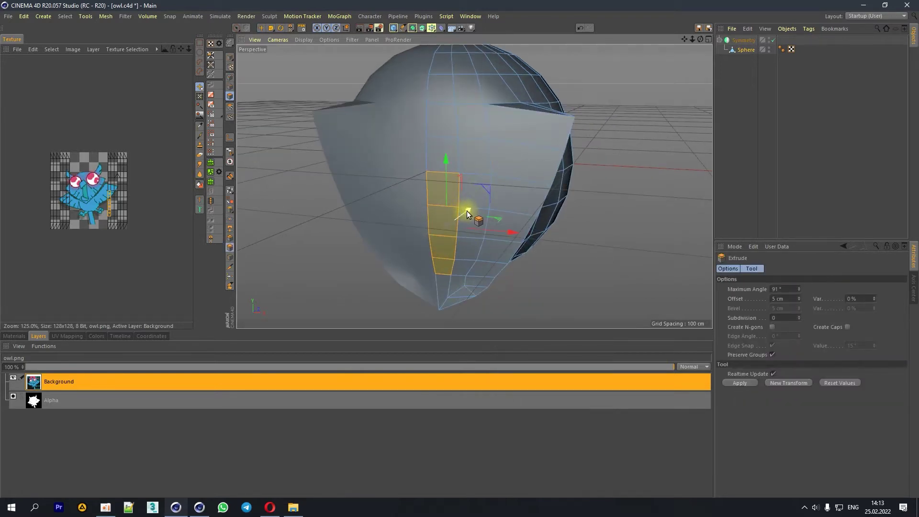
{"action": "left_click_drag", "start_coordinate": [398, 225], "coordinate": [387, 225]}
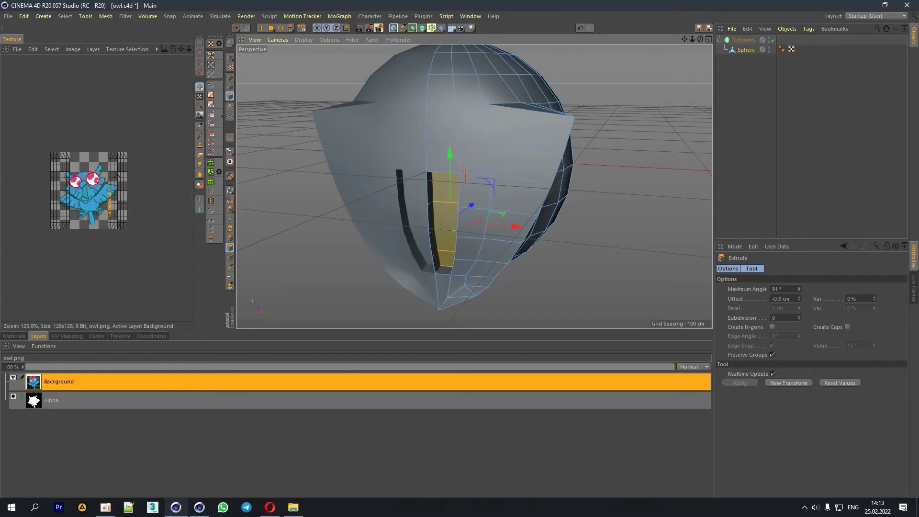
{"action": "left_click_drag", "start_coordinate": [700, 39], "coordinate": [689, 45]}
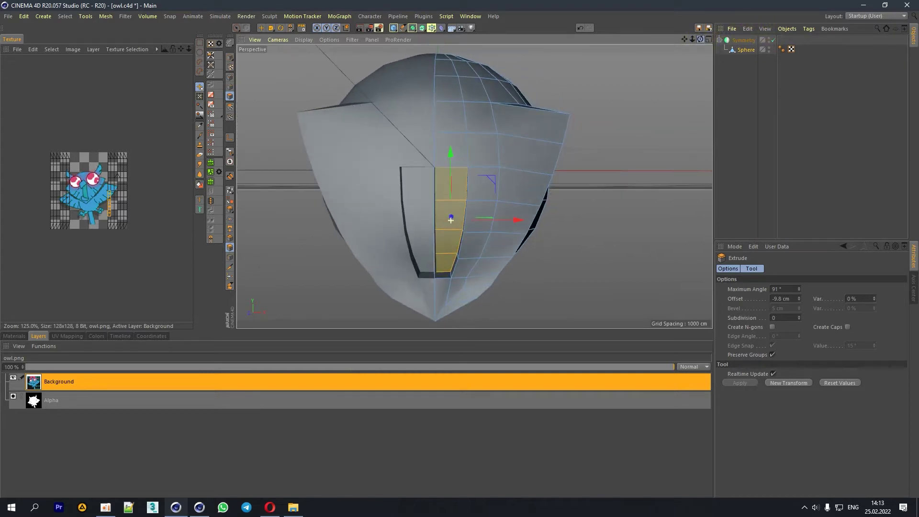
{"action": "left_click_drag", "start_coordinate": [697, 40], "coordinate": [465, 88]}
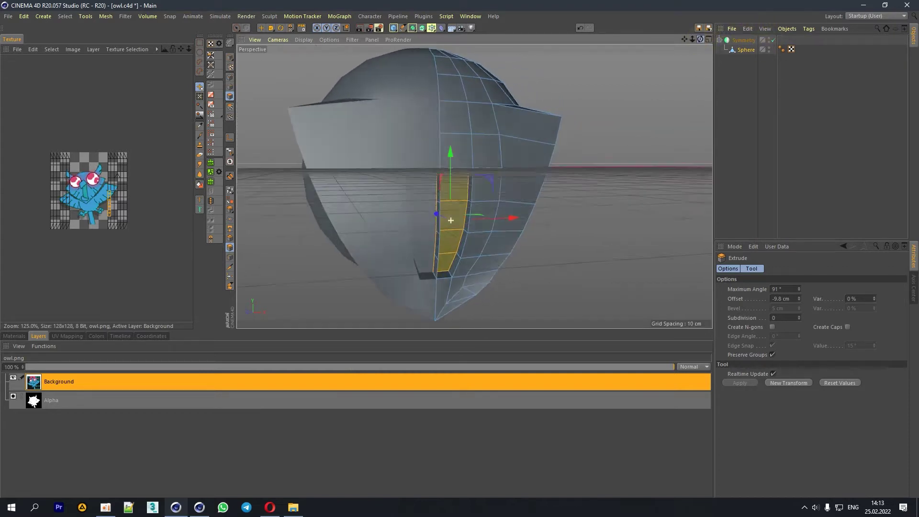
{"action": "left_click", "coordinate": [262, 29]}
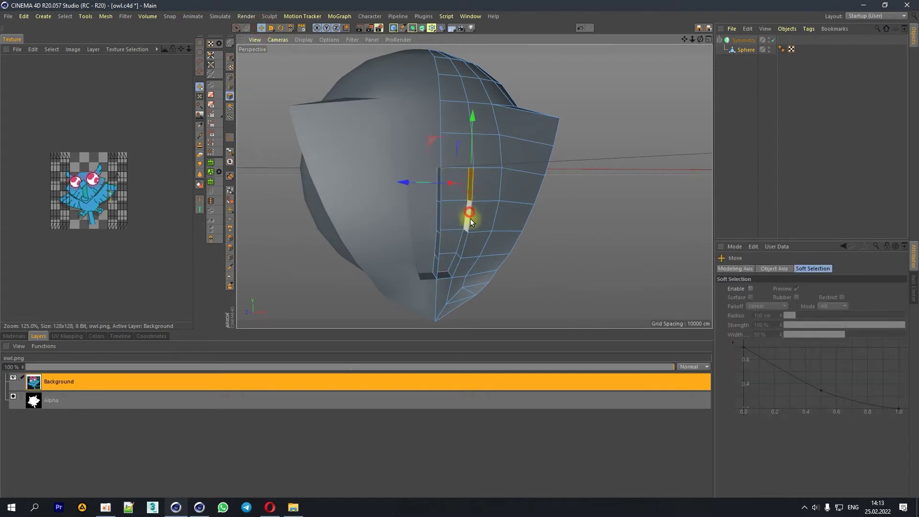
Step: Shift the slit's edge loop about 6 cm sideways and flatten it straight
{"action": "double_click", "coordinate": [470, 219]}
{"action": "left_click_drag", "start_coordinate": [512, 222], "coordinate": [506, 222]}
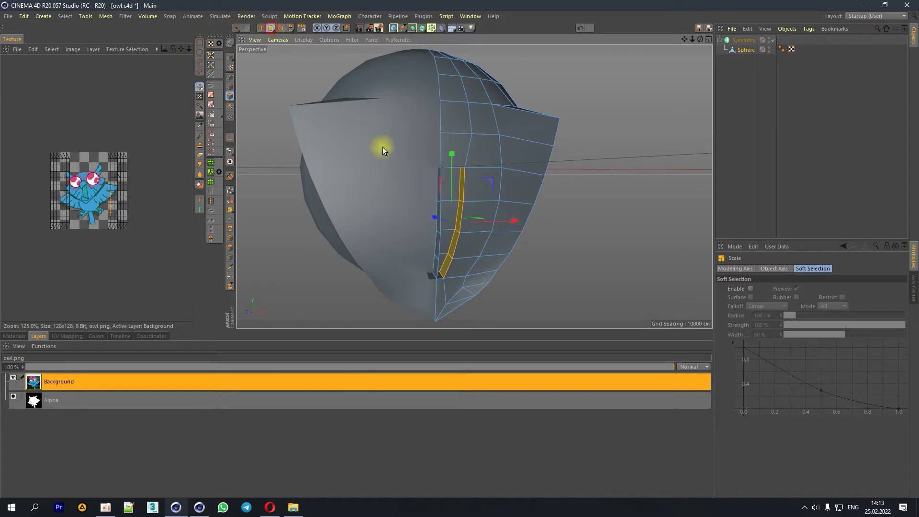
{"action": "left_click_drag", "start_coordinate": [505, 216], "coordinate": [464, 228]}
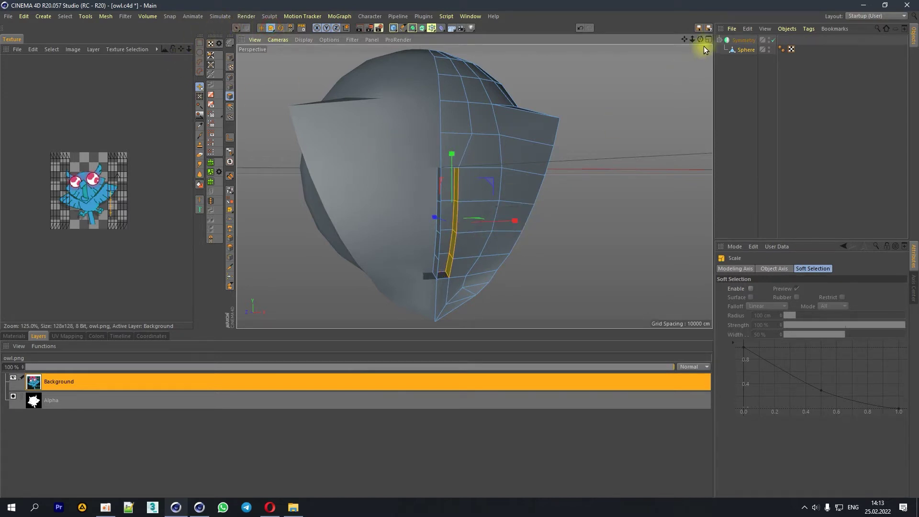
Step: Check the elements inside the slit by selecting them, then clear the selection
{"action": "left_click_drag", "start_coordinate": [700, 40], "coordinate": [504, 171]}
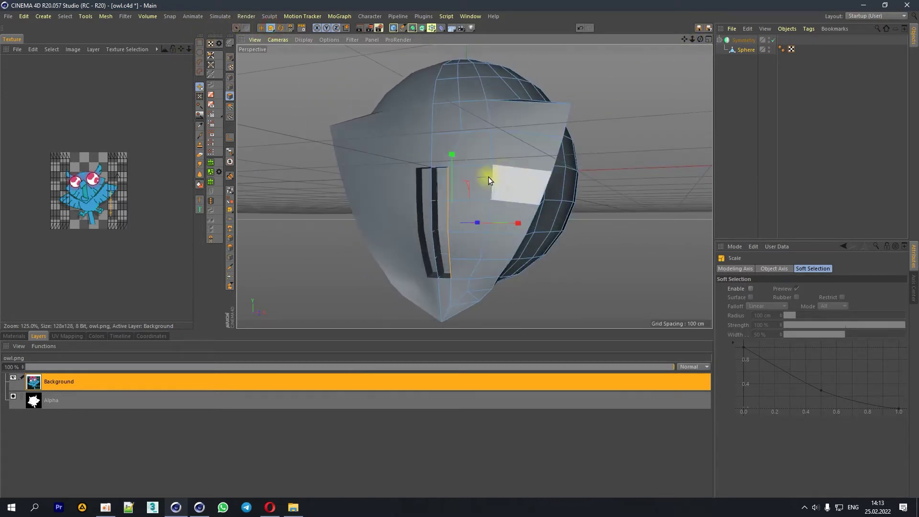
{"action": "left_click", "coordinate": [432, 185]}
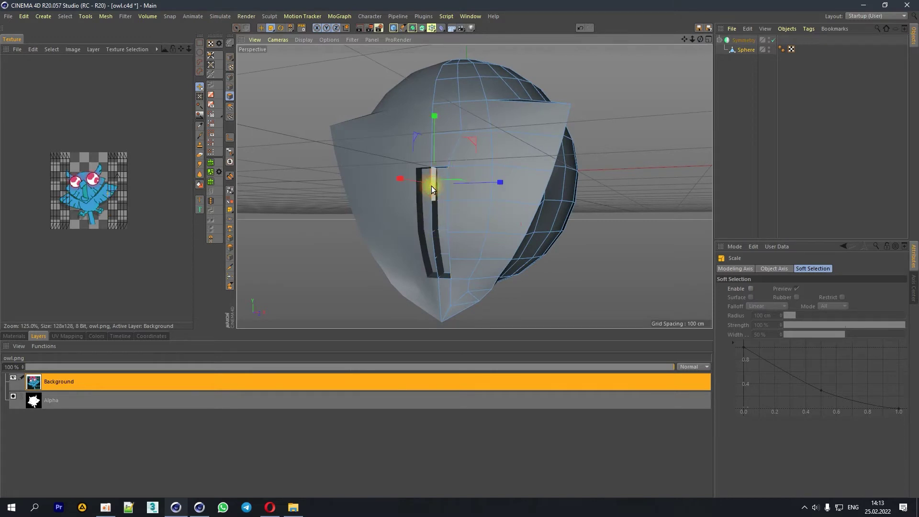
{"action": "left_click", "coordinate": [434, 211]}
{"action": "left_click", "coordinate": [442, 270]}
{"action": "left_click", "coordinate": [675, 145]}
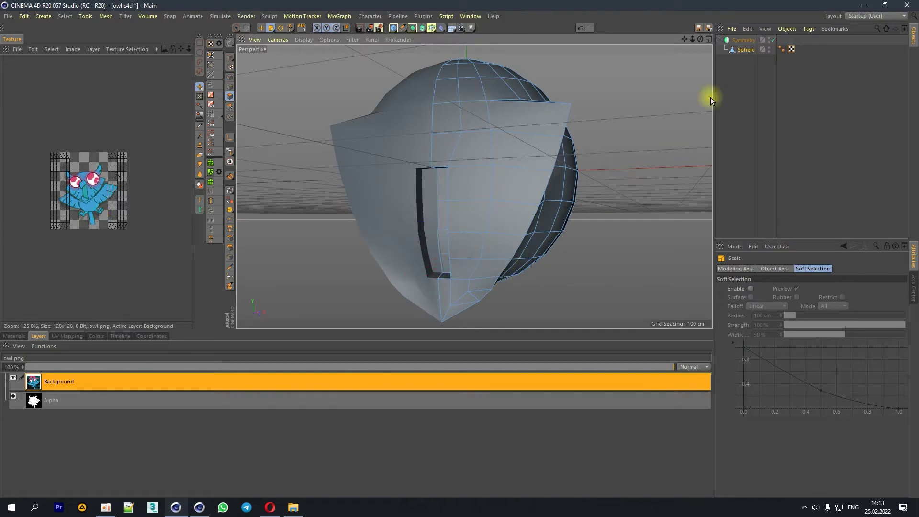
Step: Lower the polygon at the top of the slit by about 9 cm
{"action": "left_click_drag", "start_coordinate": [695, 38], "coordinate": [695, 39]}
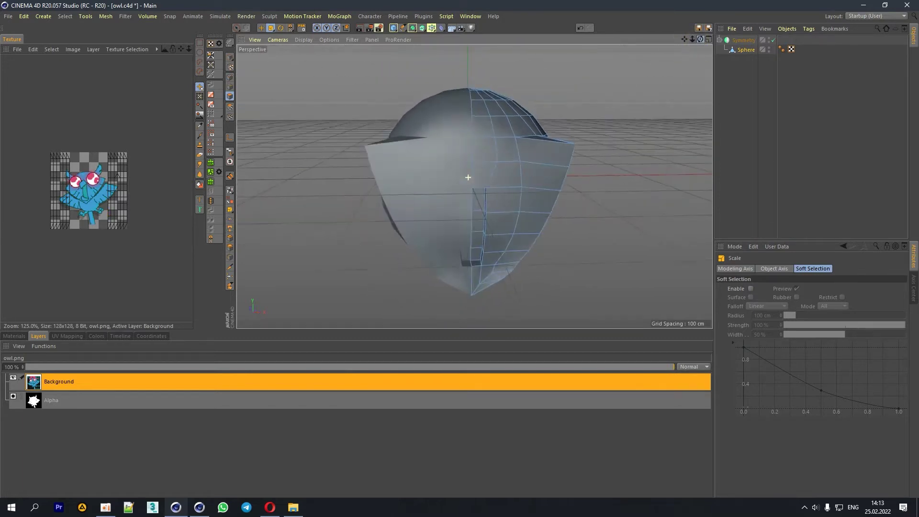
{"action": "left_click_drag", "start_coordinate": [468, 177], "coordinate": [441, 175]}
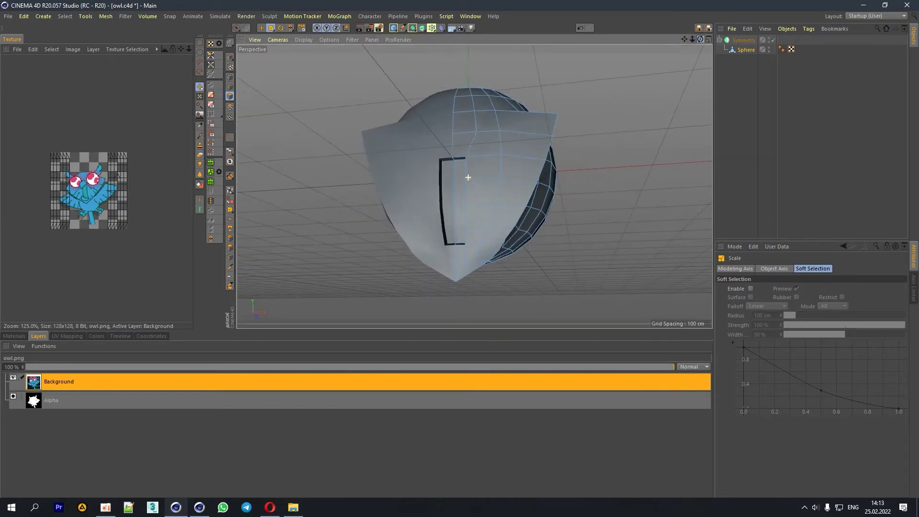
{"action": "left_click", "coordinate": [460, 157]}
{"action": "left_click", "coordinate": [261, 28]}
{"action": "left_click_drag", "start_coordinate": [459, 206], "coordinate": [458, 215]}
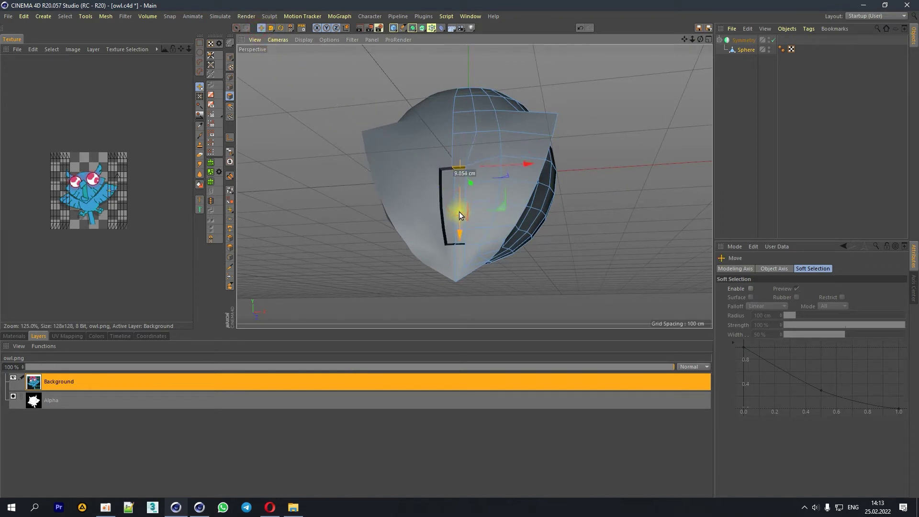
{"action": "left_click_drag", "start_coordinate": [701, 41], "coordinate": [675, 52]}
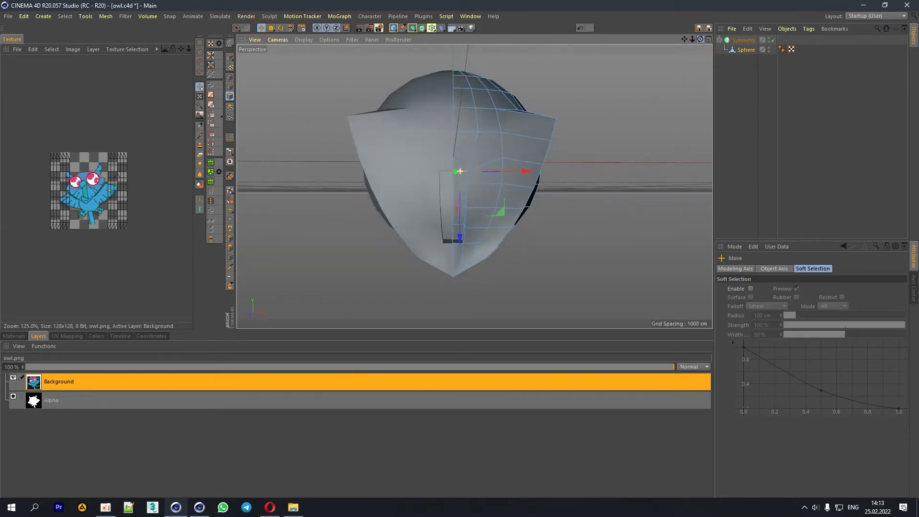
{"action": "scroll", "coordinate": [484, 183], "scroll_direction": "up", "scroll_amount": 3}
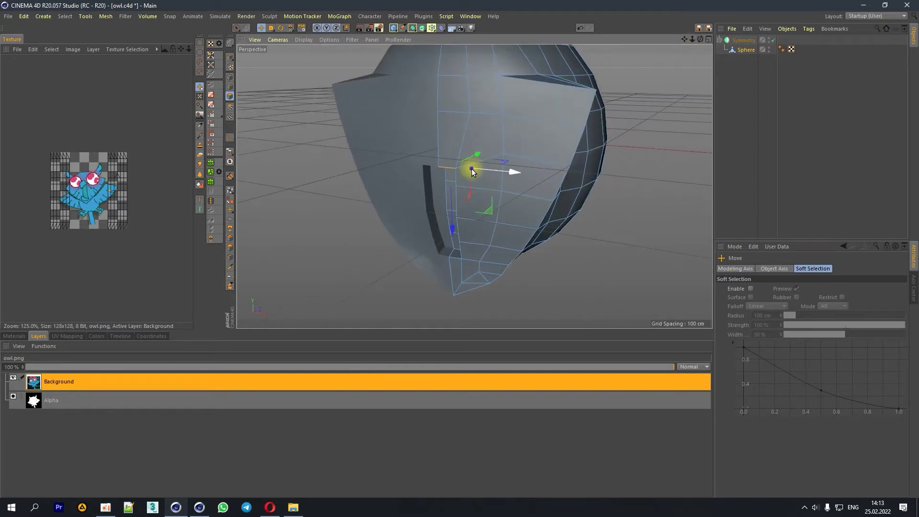
{"action": "right_click", "coordinate": [473, 171]}
{"action": "right_click", "coordinate": [444, 148]}
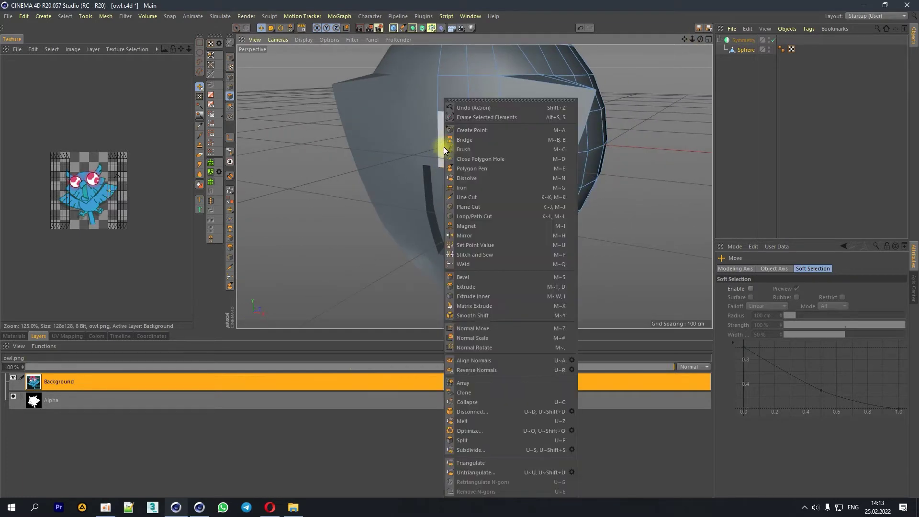
Step: Line Cut a diagonal edge into the mesh just above the slit's top
{"action": "left_click", "coordinate": [469, 195]}
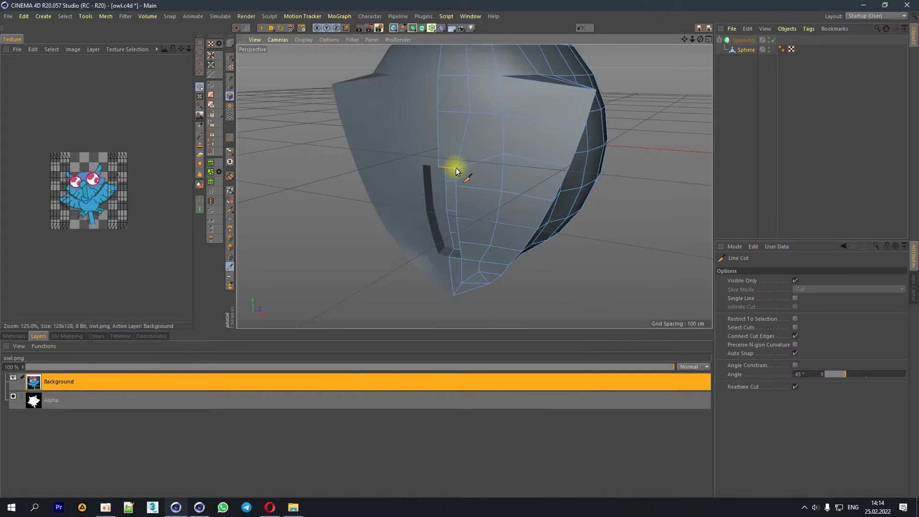
{"action": "left_click_drag", "start_coordinate": [456, 171], "coordinate": [438, 112]}
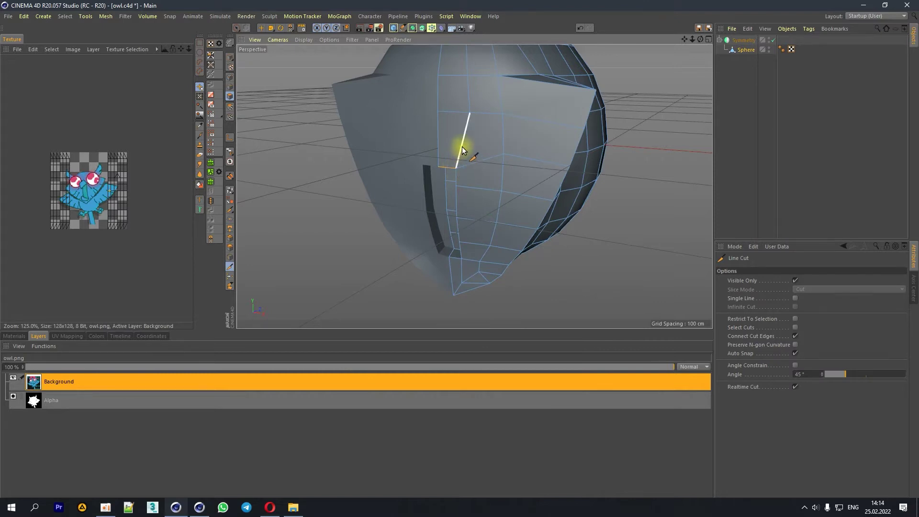
{"action": "left_click", "coordinate": [439, 132]}
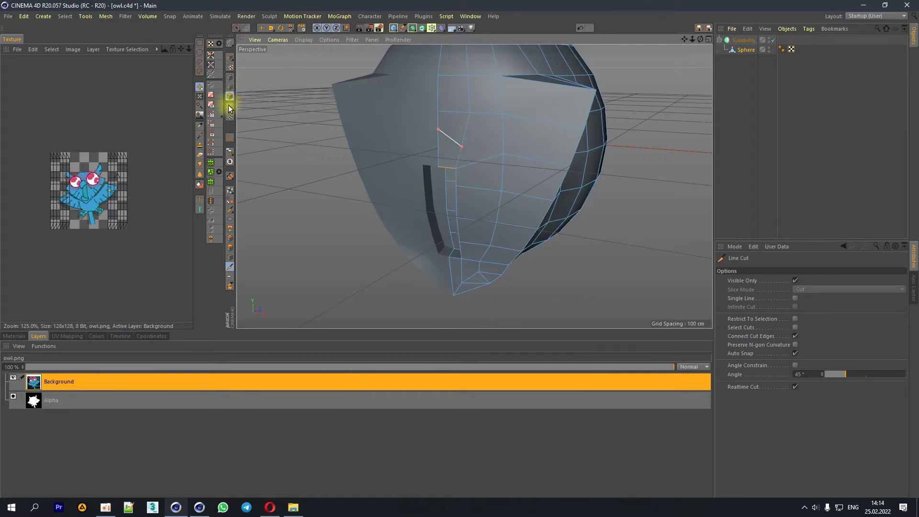
{"action": "left_click", "coordinate": [262, 27]}
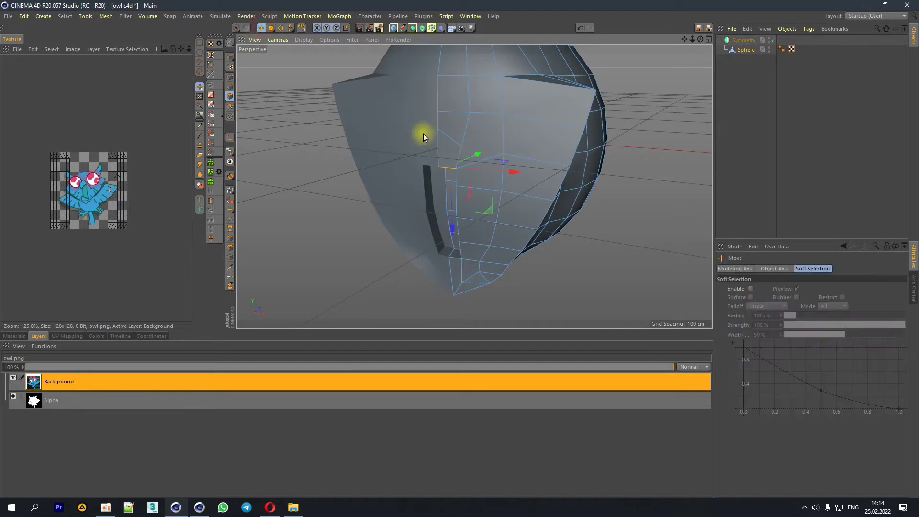
Step: Extrude the polygon above the slit about 20.3 cm into a block, then disable Symmetry
{"action": "left_click", "coordinate": [446, 150]}
{"action": "right_click", "coordinate": [559, 152]}
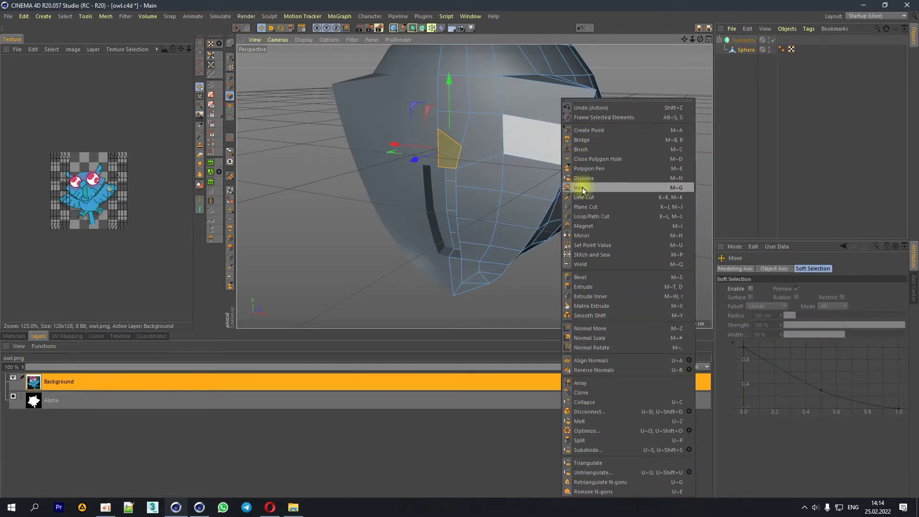
{"action": "left_click", "coordinate": [581, 287]}
{"action": "mouse_move", "coordinate": [461, 211]}
{"action": "left_mouse_down"}
{"action": "mouse_move", "coordinate": [494, 211]}
{"action": "mouse_move", "coordinate": [469, 211]}
{"action": "left_mouse_up"}
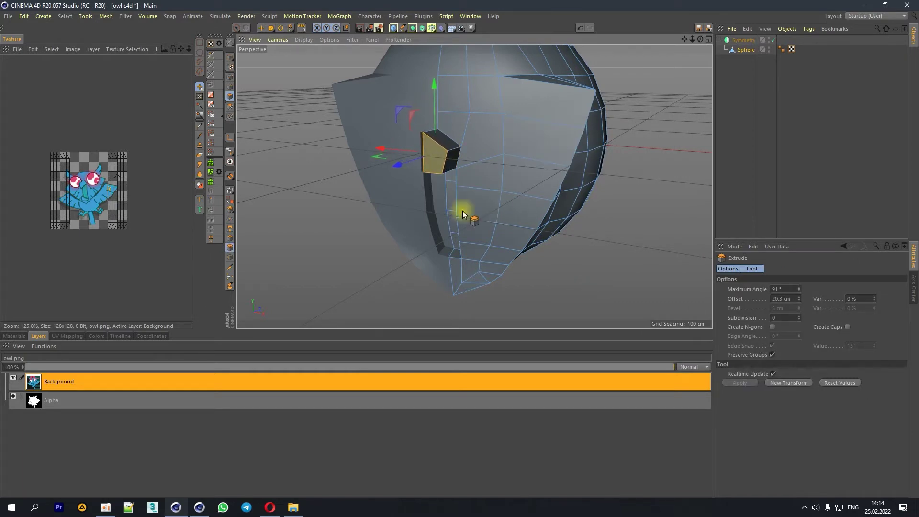
{"action": "left_click", "coordinate": [262, 29]}
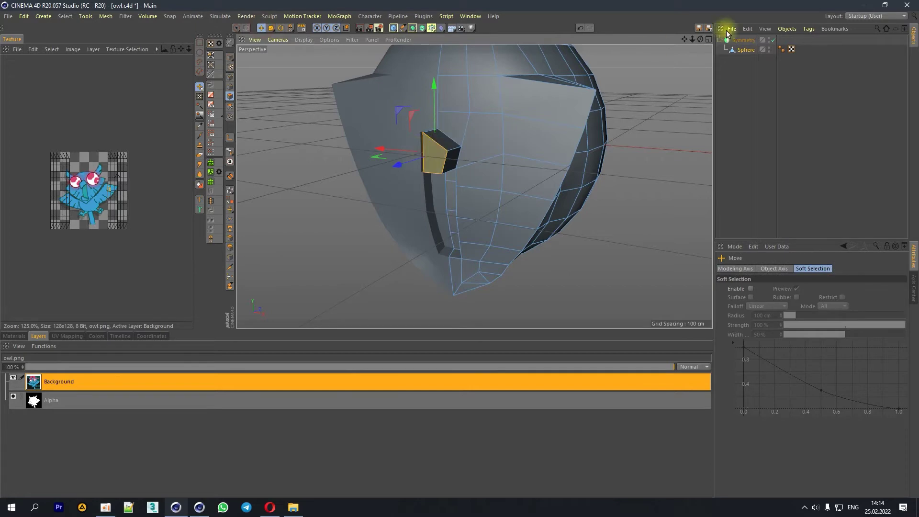
{"action": "left_click", "coordinate": [774, 40]}
{"action": "mouse_move", "coordinate": [700, 39]}
{"action": "left_mouse_down"}
{"action": "mouse_move", "coordinate": [384, 153]}
{"action": "mouse_move", "coordinate": [441, 198]}
{"action": "mouse_move", "coordinate": [429, 159]}
{"action": "left_mouse_up"}
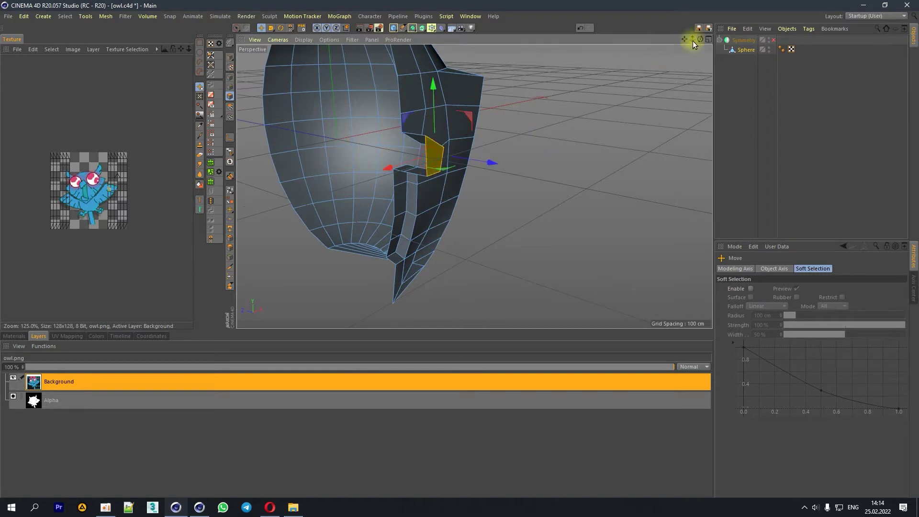
{"action": "left_click_drag", "start_coordinate": [700, 39], "coordinate": [435, 153]}
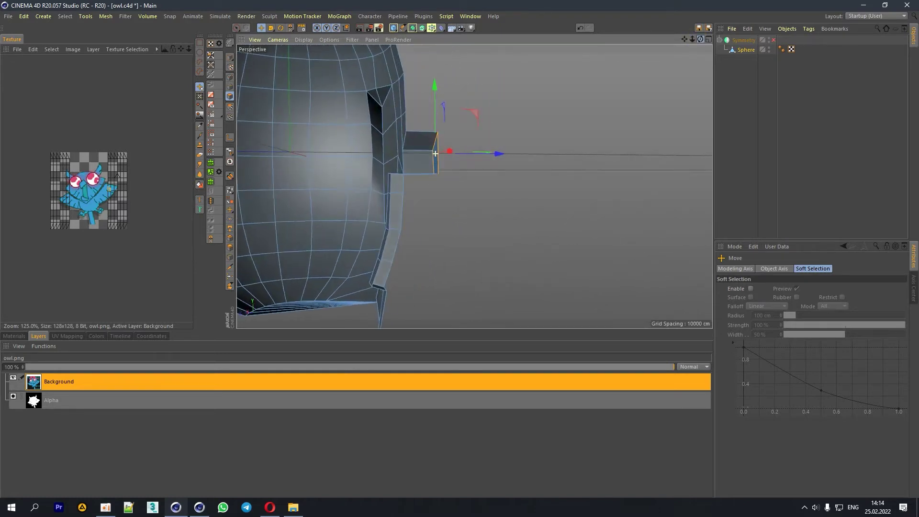
{"action": "mouse_move", "coordinate": [684, 39]}
{"action": "left_mouse_down"}
{"action": "mouse_move", "coordinate": [474, 186]}
{"action": "mouse_move", "coordinate": [625, 108]}
{"action": "left_mouse_up"}
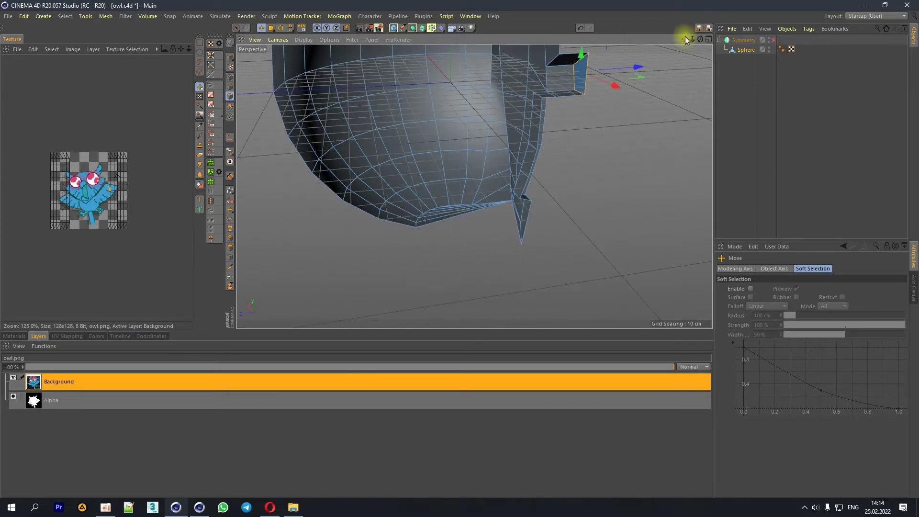
{"action": "left_click_drag", "start_coordinate": [685, 38], "coordinate": [693, 37]}
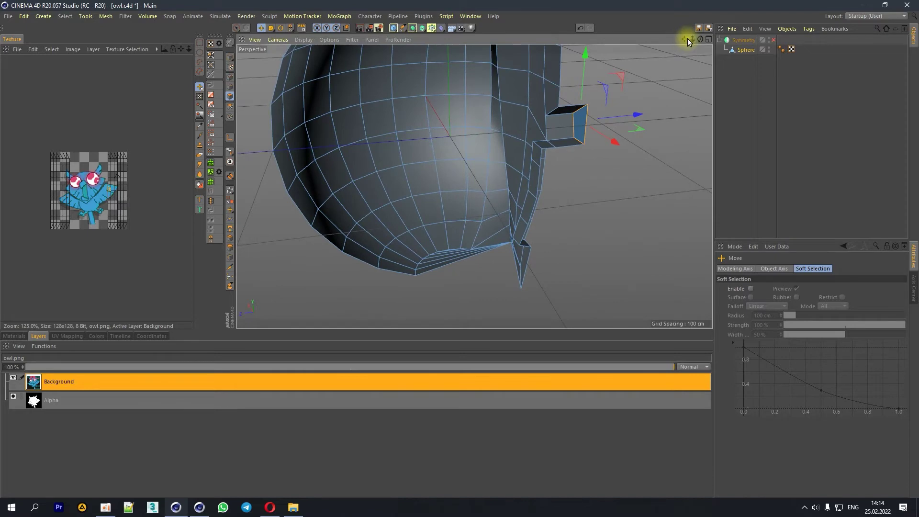
{"action": "left_click_drag", "start_coordinate": [686, 39], "coordinate": [474, 187]}
{"action": "mouse_move", "coordinate": [700, 40]}
{"action": "left_mouse_down"}
{"action": "mouse_move", "coordinate": [559, 74]}
{"action": "mouse_move", "coordinate": [702, 44]}
{"action": "left_mouse_up"}
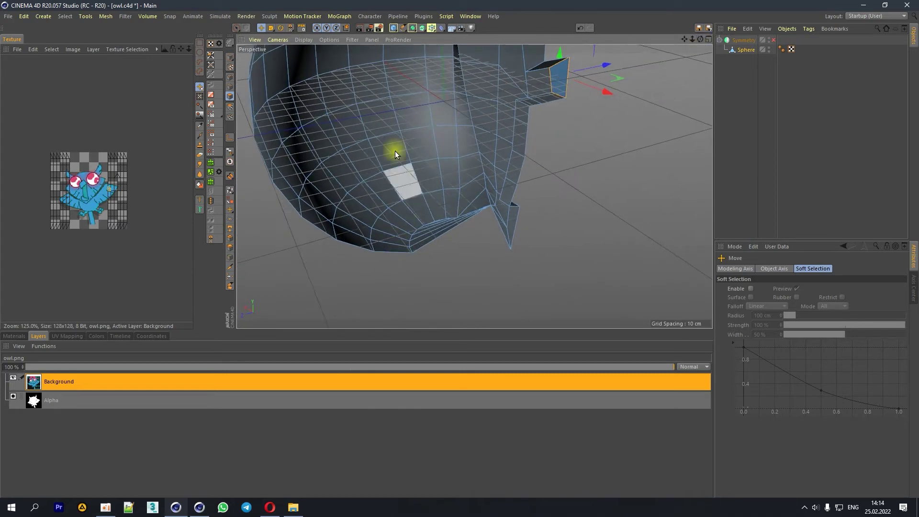
Step: Nudge a bottom point slightly, then delete the bottom polygon strip to form a notch
{"action": "left_click", "coordinate": [229, 77]}
{"action": "left_click", "coordinate": [457, 220]}
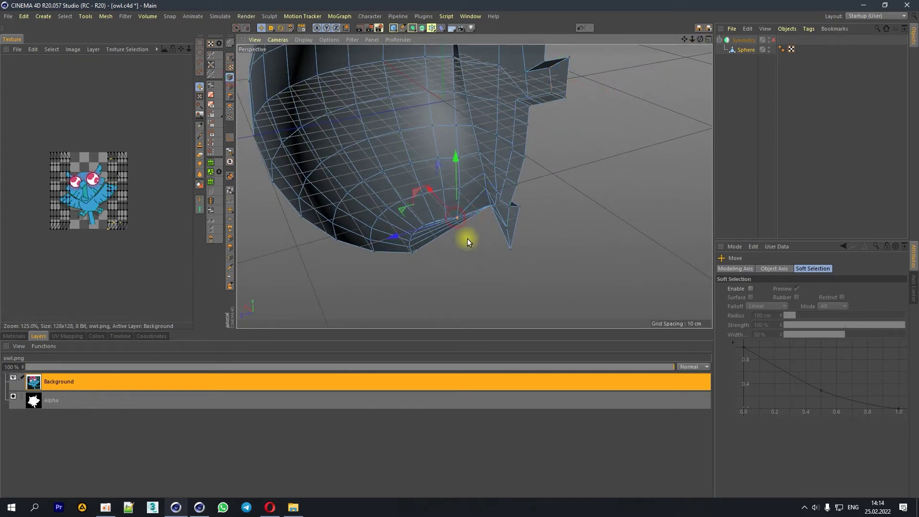
{"action": "left_click_drag", "start_coordinate": [403, 211], "coordinate": [412, 211]}
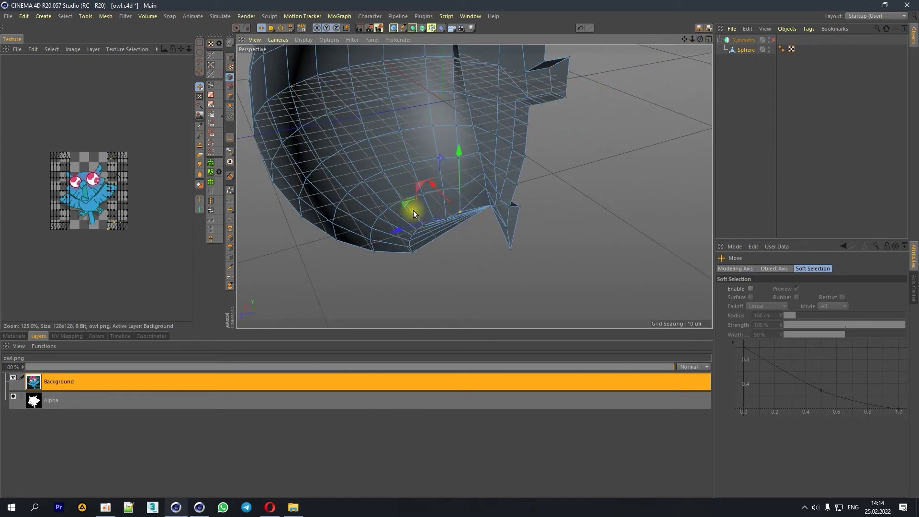
{"action": "left_click", "coordinate": [234, 27]}
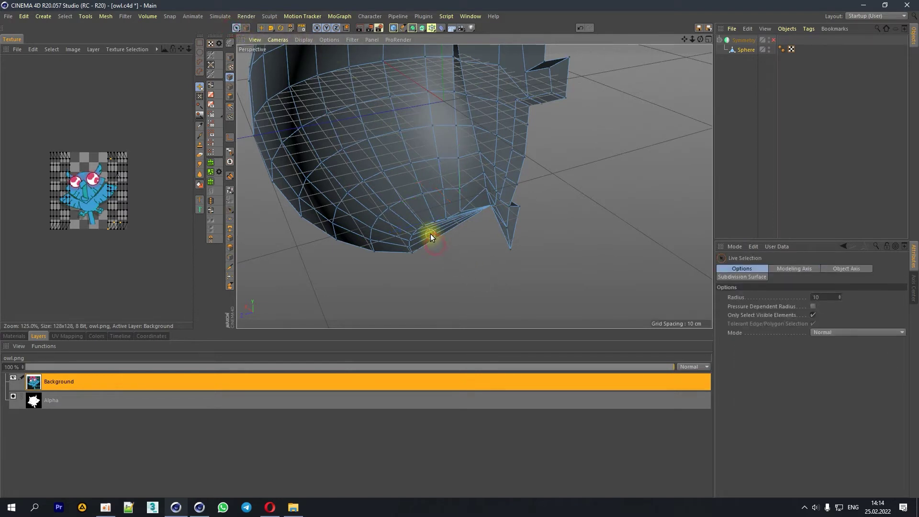
{"action": "left_click", "coordinate": [230, 96]}
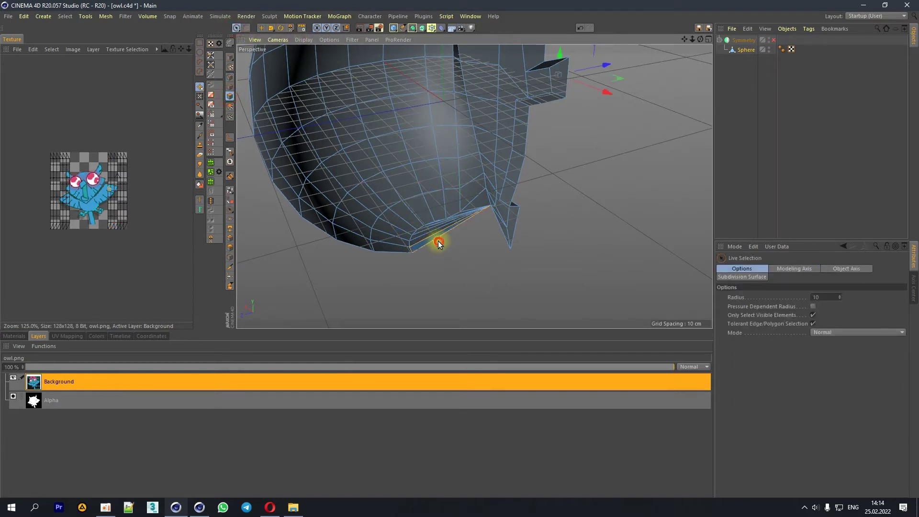
{"action": "key", "text": "Delete"}
Step: Select along the new notch and move a point slightly up and left
{"action": "left_click", "coordinate": [461, 220]}
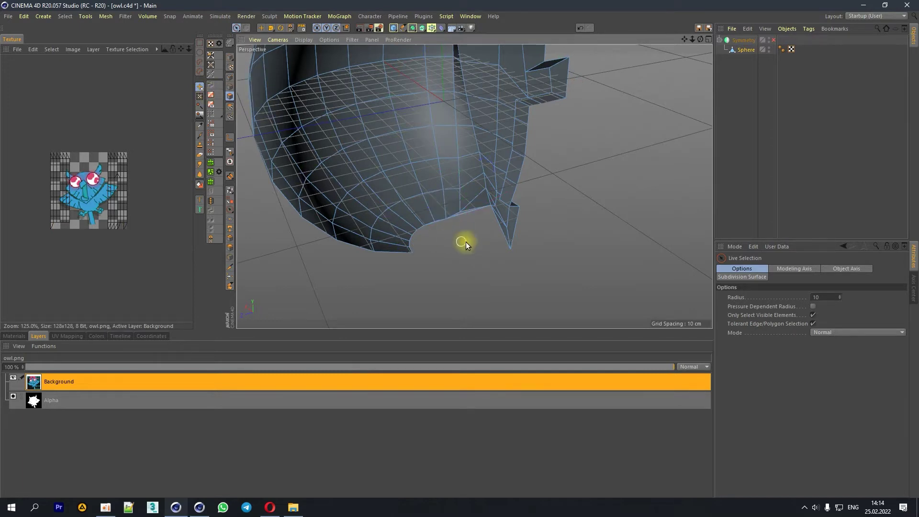
{"action": "scroll", "coordinate": [460, 225], "scroll_direction": "up", "scroll_amount": 3}
{"action": "scroll", "coordinate": [465, 220], "scroll_direction": "up", "scroll_amount": 3}
{"action": "left_click", "coordinate": [461, 223]}
{"action": "left_click", "coordinate": [415, 238]}
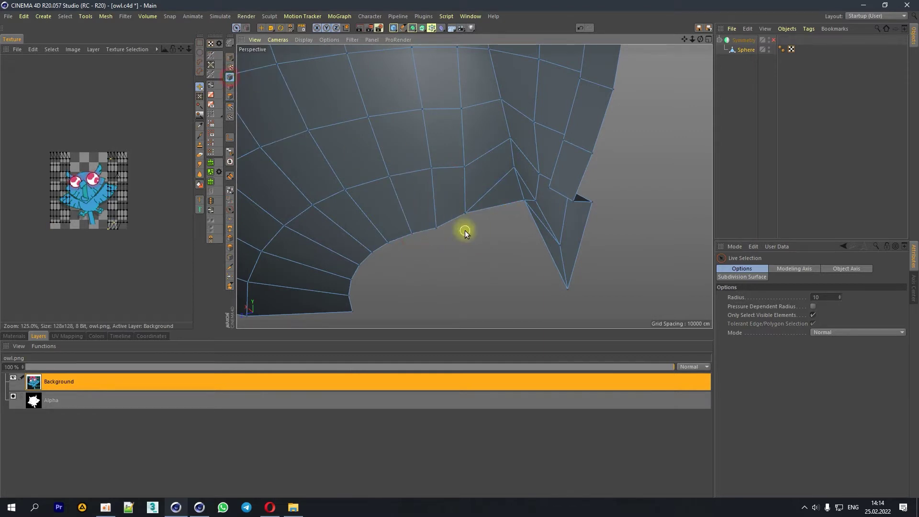
{"action": "left_click_drag", "start_coordinate": [412, 203], "coordinate": [407, 200]}
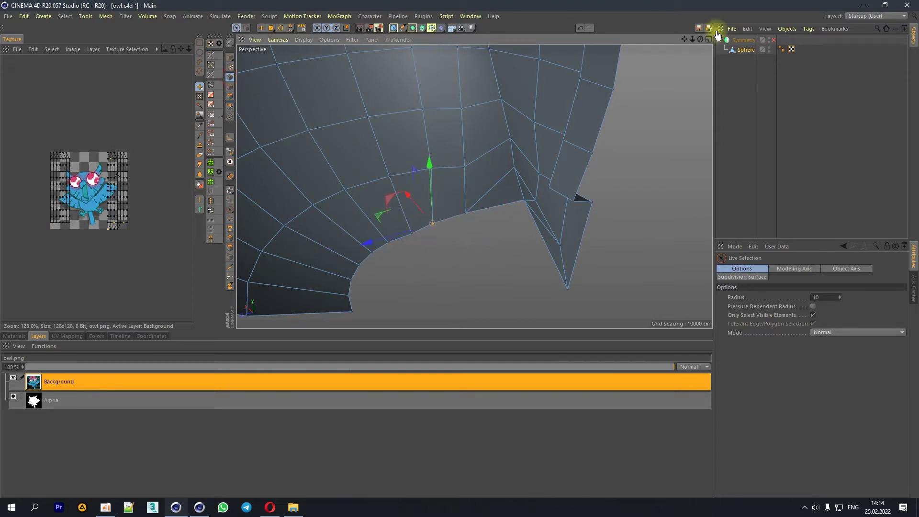
Step: Pull the notch's right-side vertices down into a dip, trying and undoing a 13.4° rotation
{"action": "left_click_drag", "start_coordinate": [696, 40], "coordinate": [698, 77]}
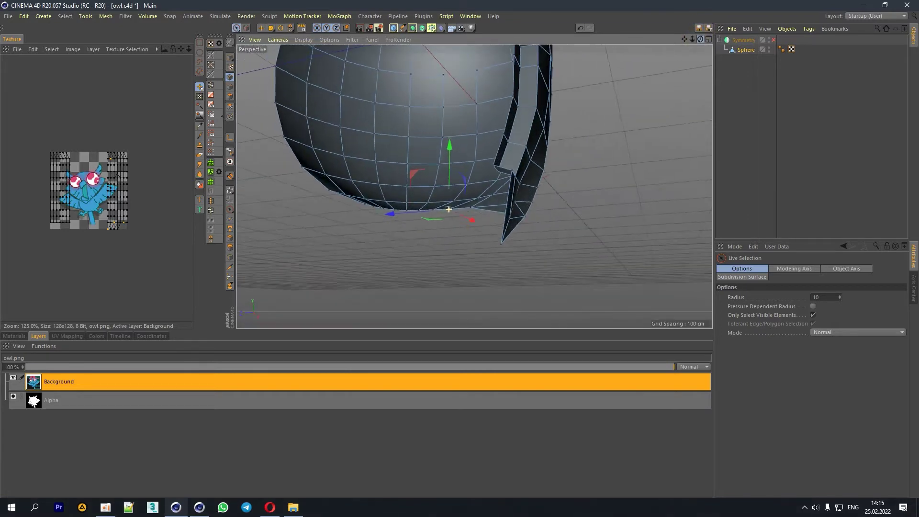
{"action": "left_click_drag", "start_coordinate": [698, 77], "coordinate": [700, 84]}
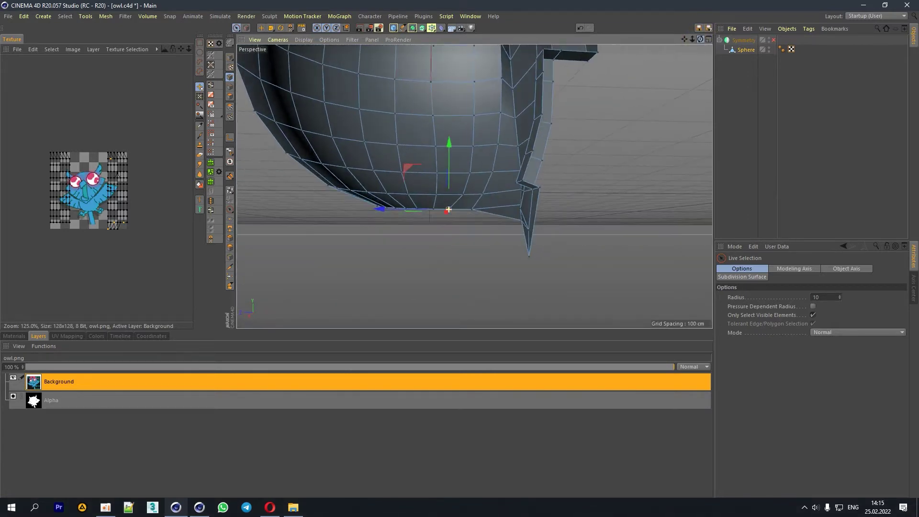
{"action": "left_click_drag", "start_coordinate": [448, 210], "coordinate": [485, 266], "text": "alt"}
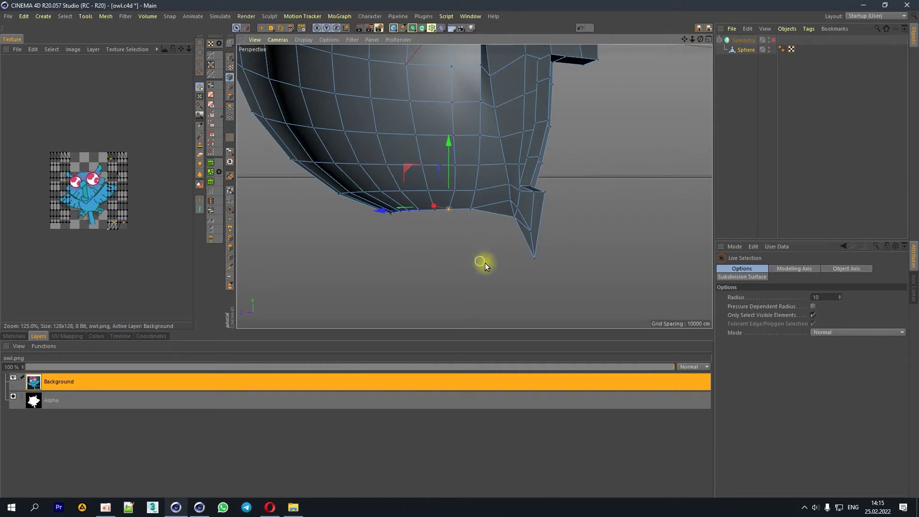
{"action": "left_click", "coordinate": [514, 218], "text": "shift"}
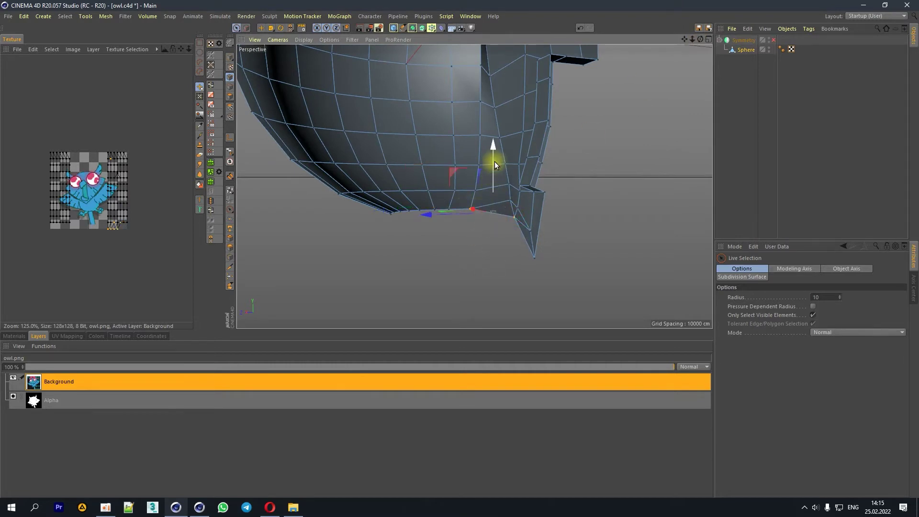
{"action": "left_click_drag", "start_coordinate": [495, 163], "coordinate": [477, 216]}
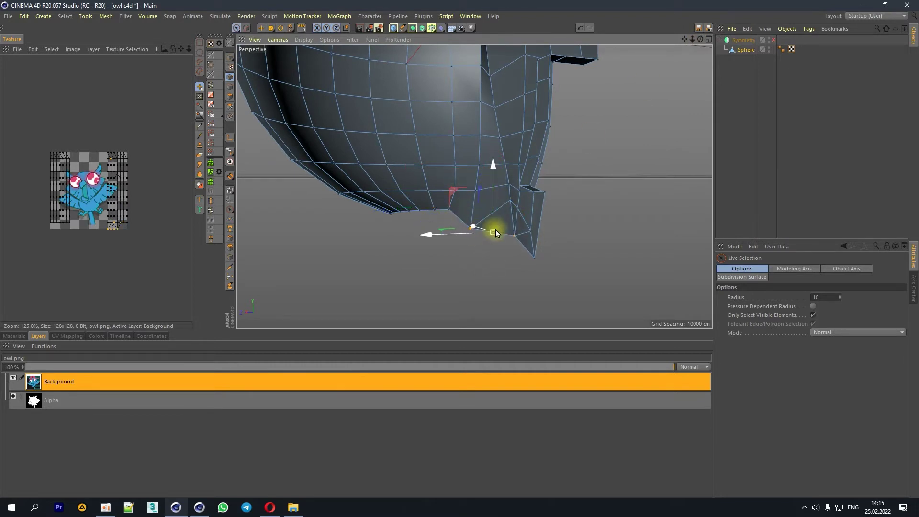
{"action": "key", "text": "r"}
{"action": "mouse_move", "coordinate": [479, 194]}
{"action": "left_mouse_down"}
{"action": "mouse_move", "coordinate": [489, 195]}
{"action": "mouse_move", "coordinate": [452, 209]}
{"action": "left_mouse_up"}
{"action": "key", "text": "ctrl+z"}
Step: Lower the selected point about 3.5 cm and reshape the mesh edge near the notch
{"action": "key", "text": "t"}
{"action": "key", "text": "e"}
{"action": "left_click_drag", "start_coordinate": [451, 151], "coordinate": [446, 163]}
{"action": "left_click_drag", "start_coordinate": [433, 204], "coordinate": [443, 212]}
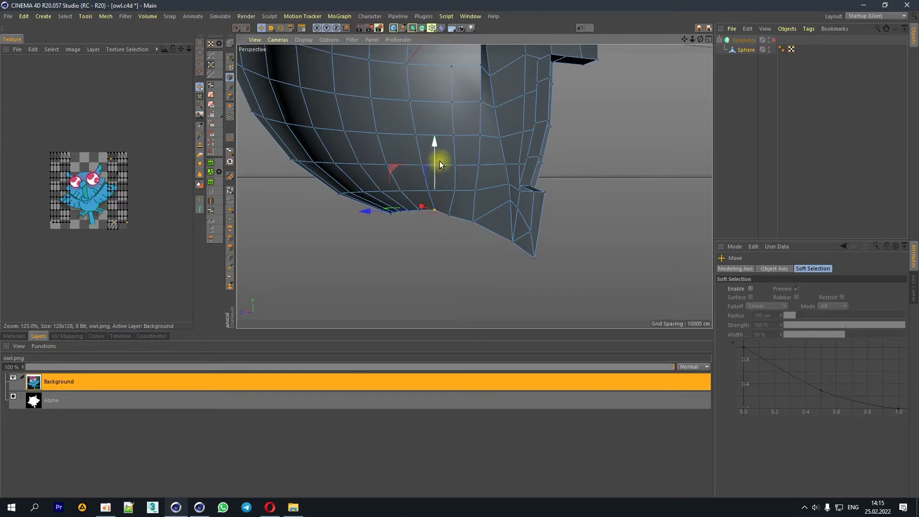
{"action": "left_click_drag", "start_coordinate": [700, 40], "coordinate": [673, 105]}
Step: Bridge a new edge across the notch between two vertices, then review all polygons
{"action": "right_click", "coordinate": [476, 229]}
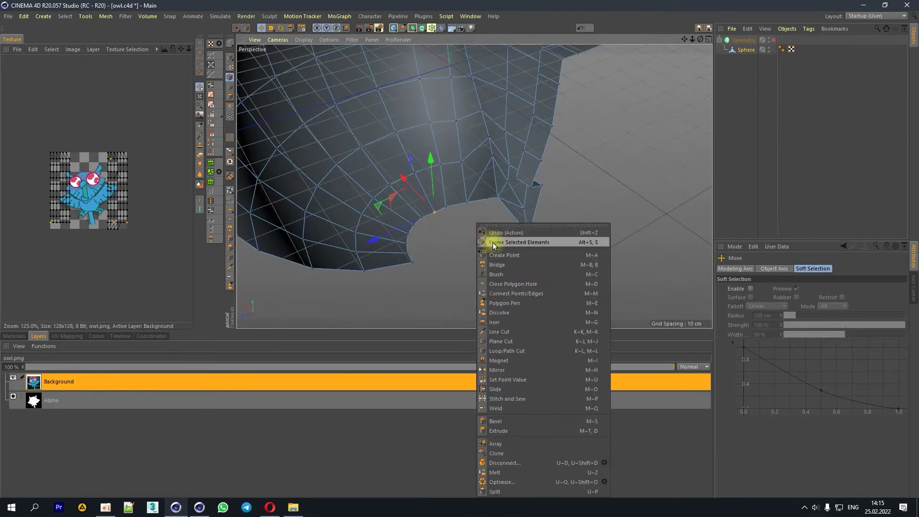
{"action": "left_click", "coordinate": [498, 266]}
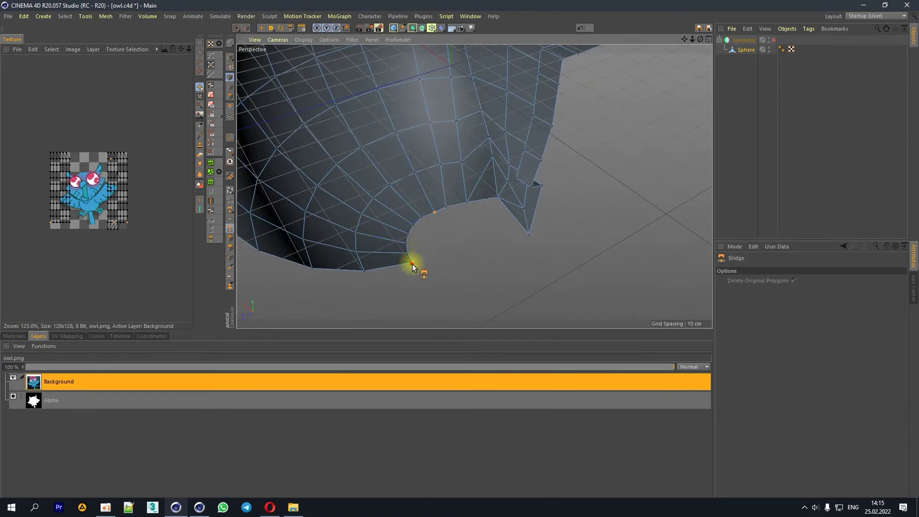
{"action": "left_click_drag", "start_coordinate": [498, 196], "coordinate": [408, 253]}
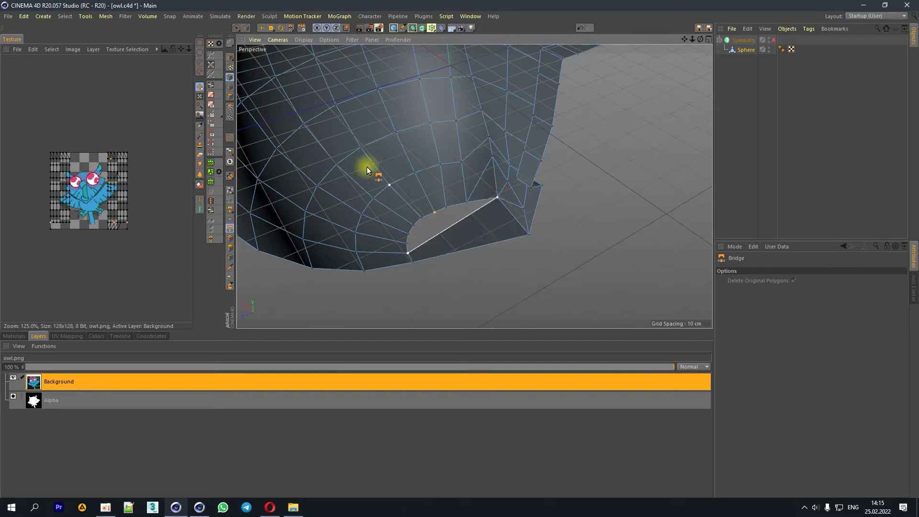
{"action": "left_click", "coordinate": [230, 96]}
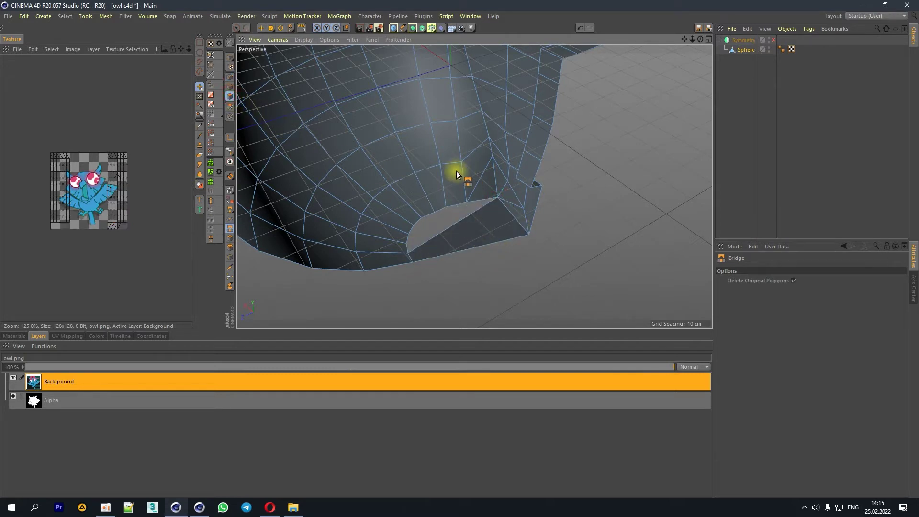
{"action": "key", "text": "ctrl+a"}
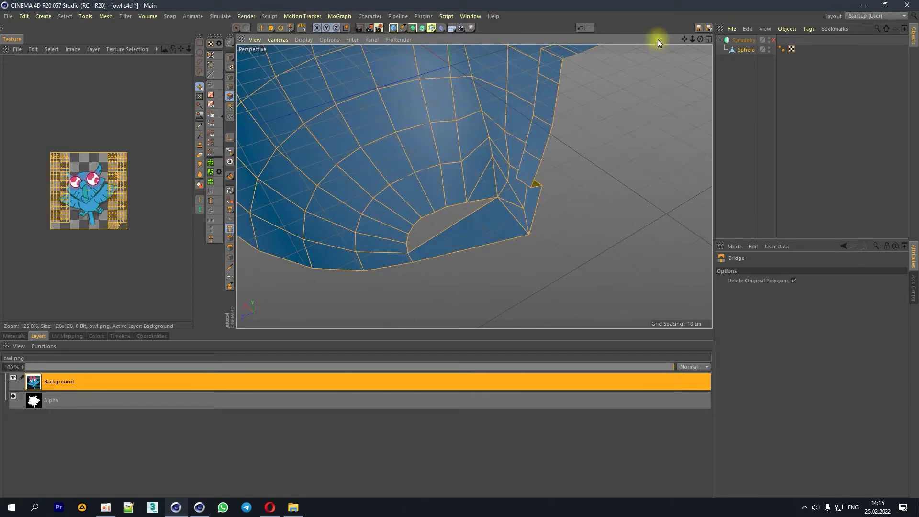
{"action": "mouse_move", "coordinate": [431, 192]}
{"action": "left_mouse_down", "text": "alt"}
{"action": "mouse_move", "coordinate": [381, 48]}
{"action": "mouse_move", "coordinate": [686, 45]}
{"action": "left_mouse_up", "text": "alt"}
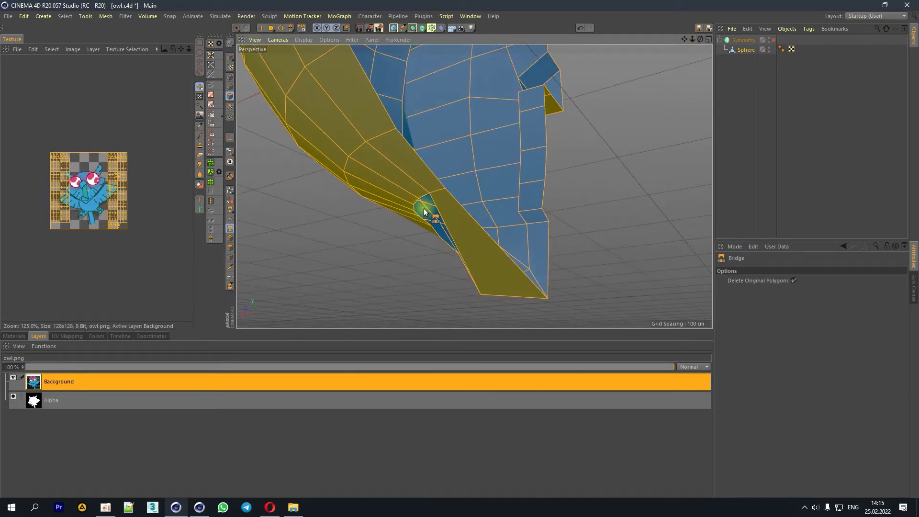
{"action": "left_click_drag", "start_coordinate": [697, 39], "coordinate": [507, 119]}
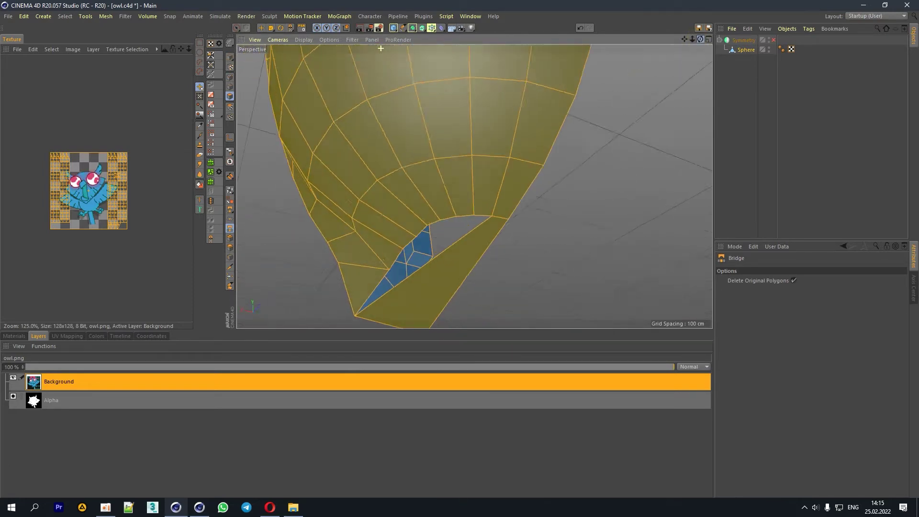
Step: Bridge the earlier edge to the opposite edge across the hole and check the new faces
{"action": "left_click", "coordinate": [230, 77]}
{"action": "left_click_drag", "start_coordinate": [375, 270], "coordinate": [314, 324]}
{"action": "left_click_drag", "start_coordinate": [475, 214], "coordinate": [489, 216]}
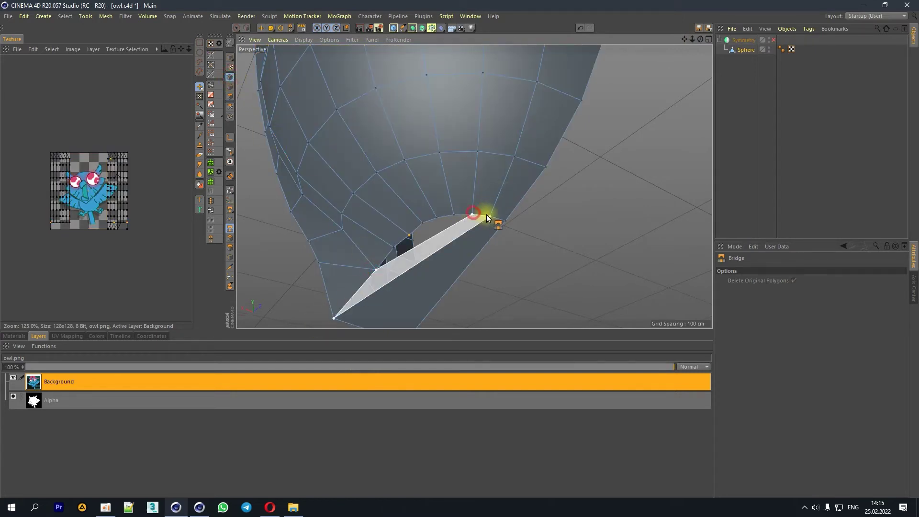
{"action": "left_click", "coordinate": [230, 96]}
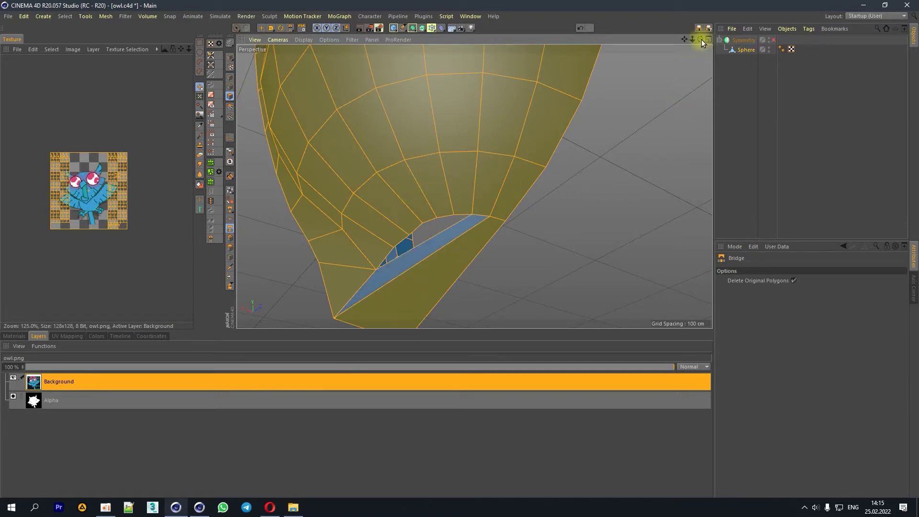
{"action": "left_click_drag", "start_coordinate": [701, 40], "coordinate": [701, 41]}
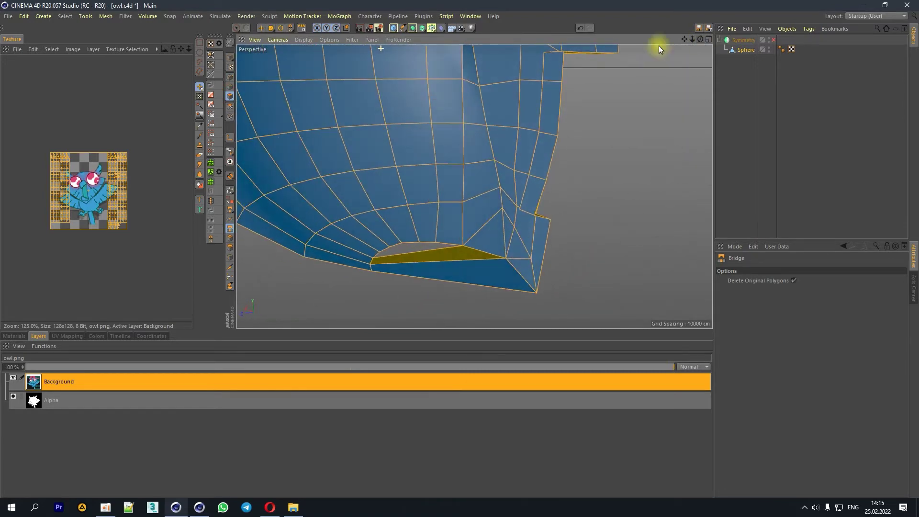
Step: Select the new bridge polygon and flip its normals
{"action": "left_click", "coordinate": [263, 28]}
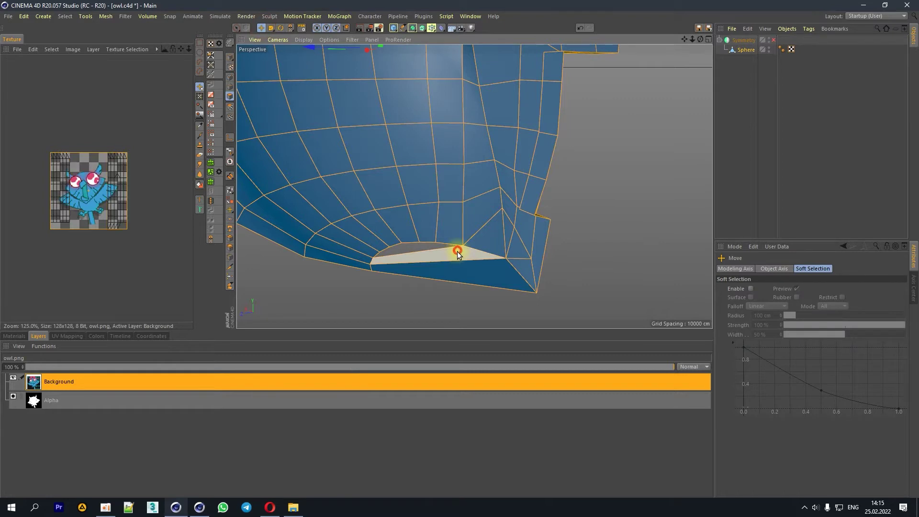
{"action": "left_click", "coordinate": [457, 251]}
{"action": "right_click", "coordinate": [463, 260]}
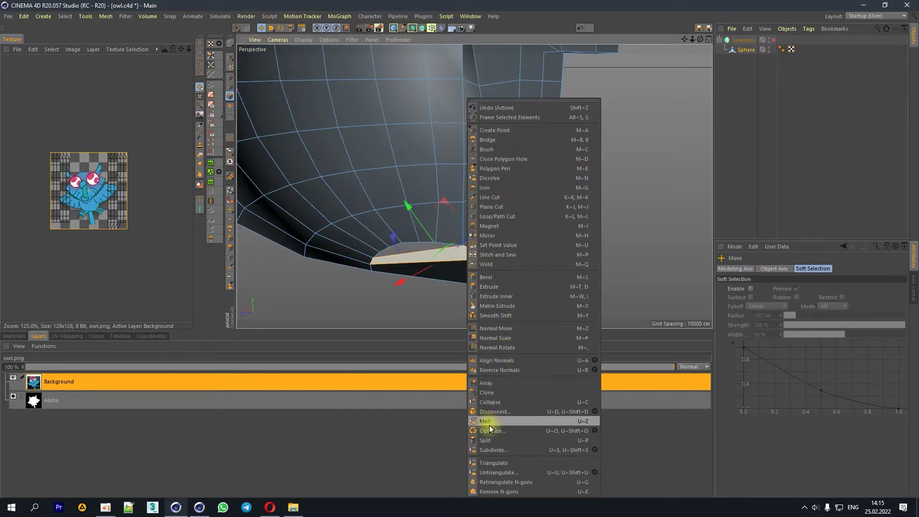
{"action": "left_click", "coordinate": [496, 369]}
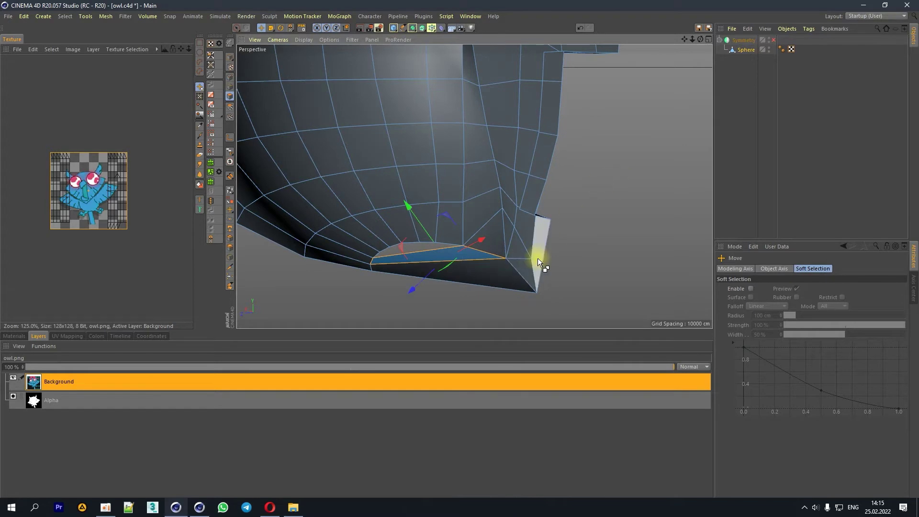
{"action": "key", "text": "ctrl+a"}
Step: Fill the underside hole with Close Polygon Hole and check the closed bottom
{"action": "mouse_move", "coordinate": [699, 38]}
{"action": "left_mouse_down"}
{"action": "mouse_move", "coordinate": [671, 76]}
{"action": "mouse_move", "coordinate": [445, 227]}
{"action": "left_mouse_up"}
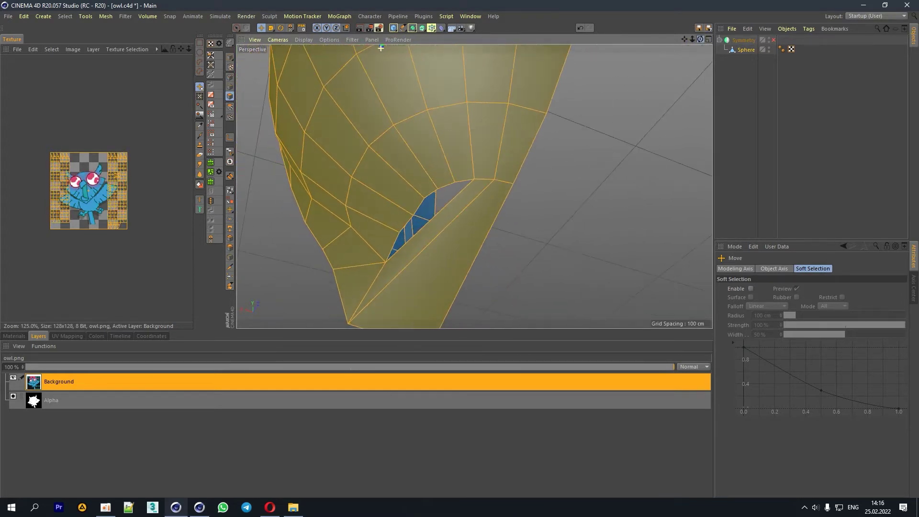
{"action": "right_click", "coordinate": [441, 228]}
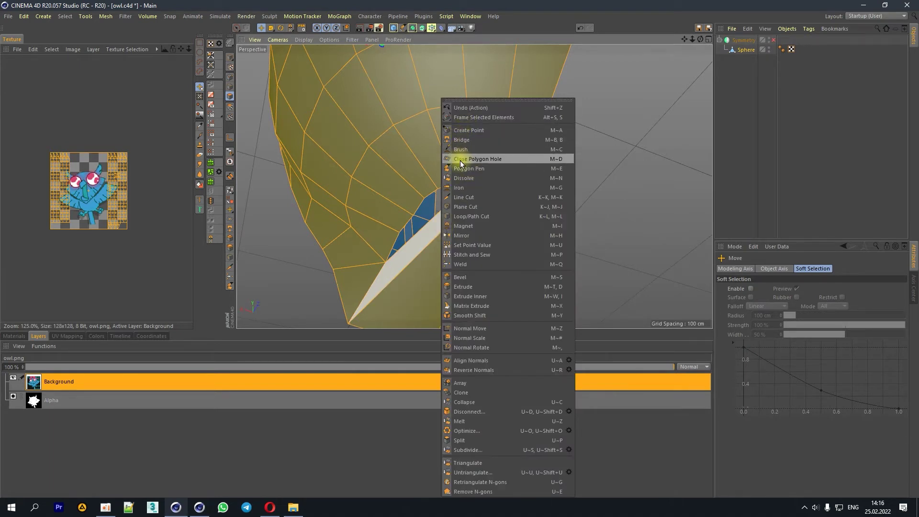
{"action": "left_click", "coordinate": [488, 159]}
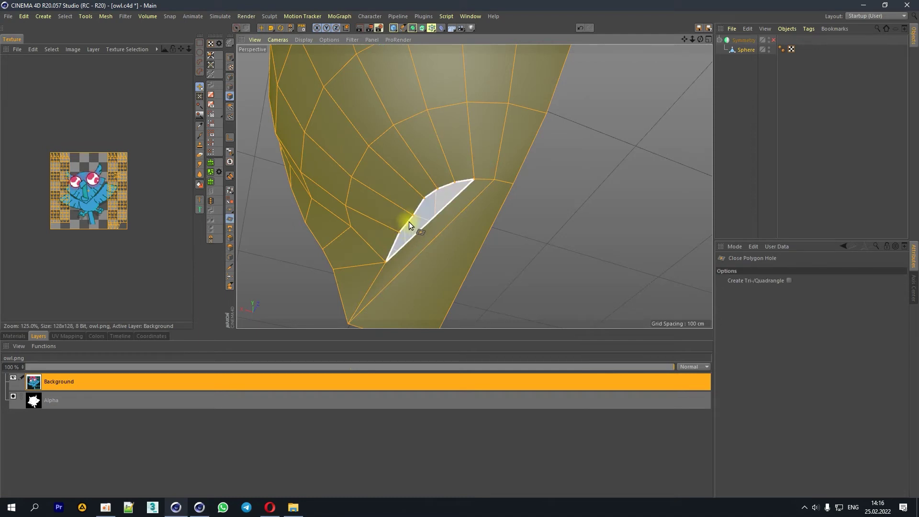
{"action": "left_click", "coordinate": [414, 214]}
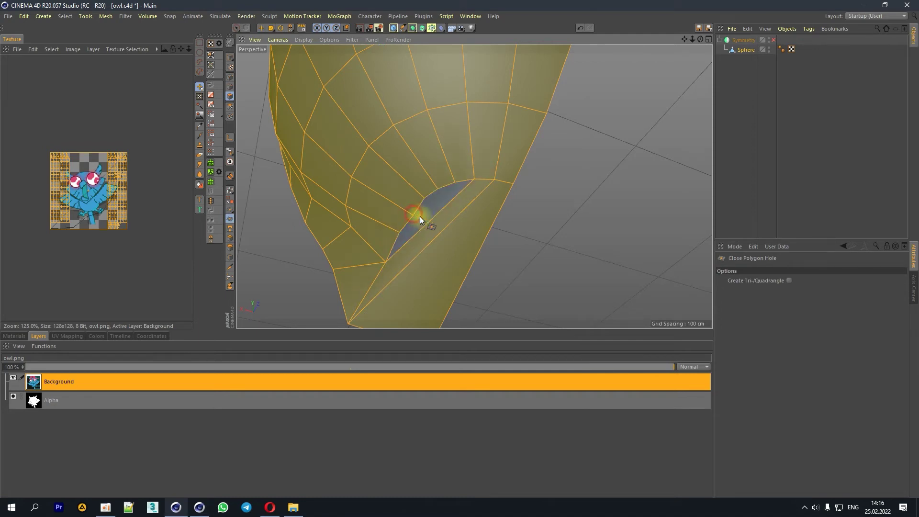
{"action": "left_click_drag", "start_coordinate": [696, 40], "coordinate": [381, 48]}
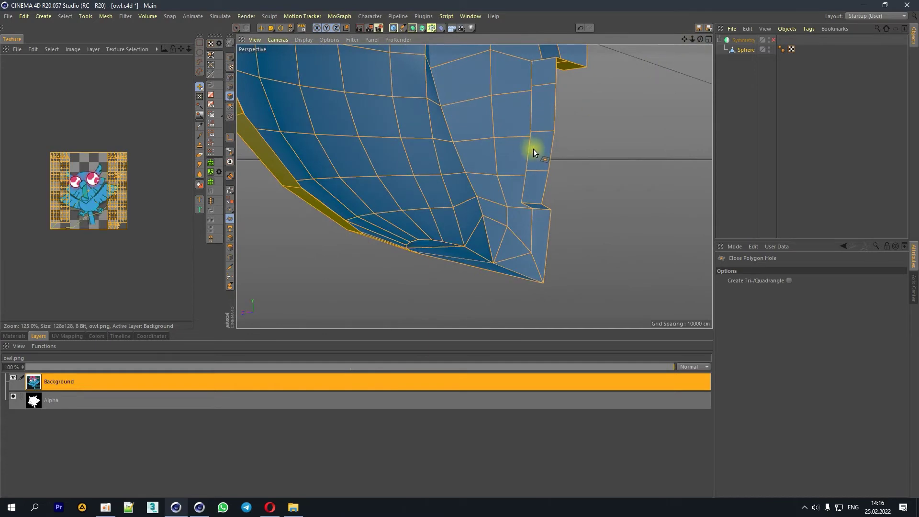
{"action": "left_click_drag", "start_coordinate": [694, 36], "coordinate": [381, 49]}
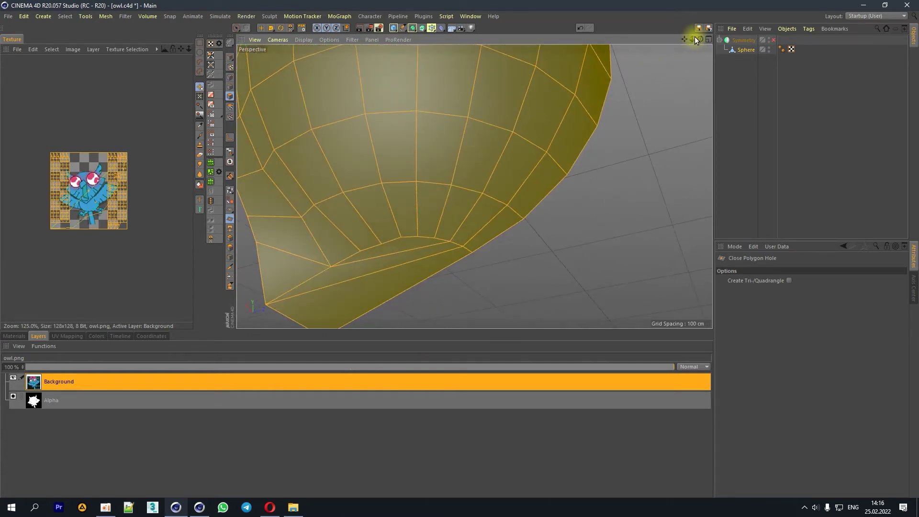
{"action": "left_click_drag", "start_coordinate": [694, 36], "coordinate": [340, 95]}
{"action": "left_click", "coordinate": [231, 78]}
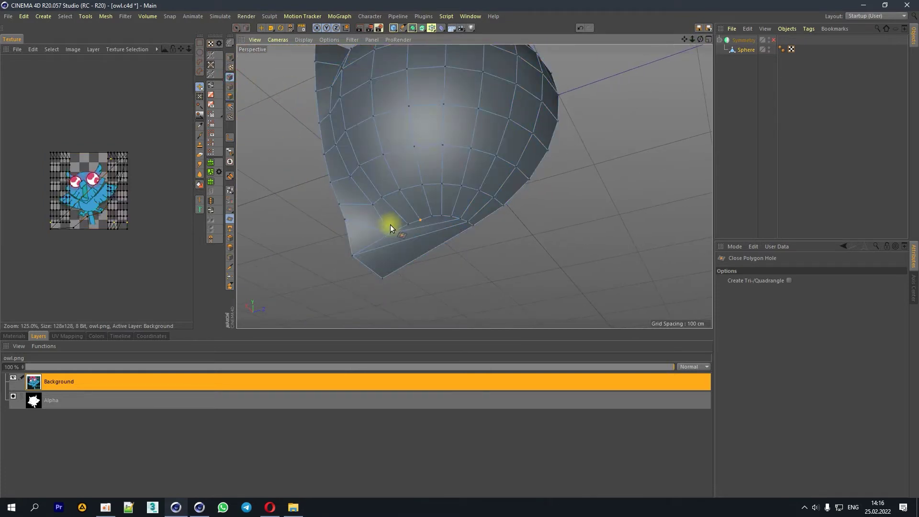
Step: Select the body's lowest vertex, inspect the underside from several angles, and re-enable Symmetry
{"action": "left_click", "coordinate": [259, 28]}
{"action": "left_click", "coordinate": [388, 235]}
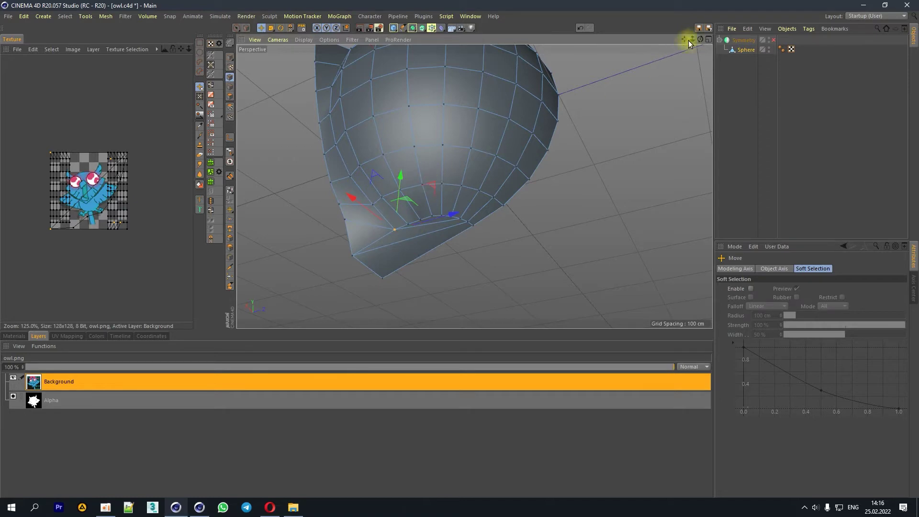
{"action": "mouse_move", "coordinate": [701, 40]}
{"action": "left_mouse_down"}
{"action": "mouse_move", "coordinate": [671, 46]}
{"action": "mouse_move", "coordinate": [695, 44]}
{"action": "left_mouse_up"}
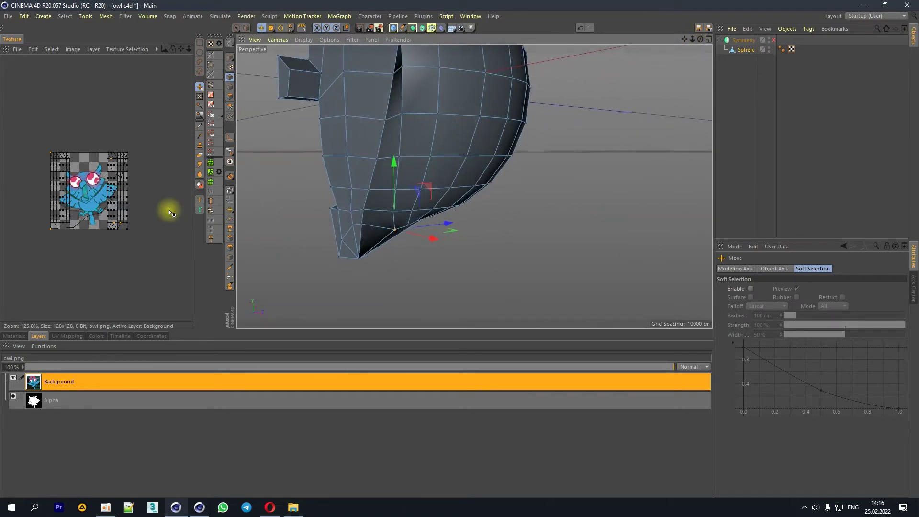
{"action": "left_click_drag", "start_coordinate": [704, 40], "coordinate": [695, 43]}
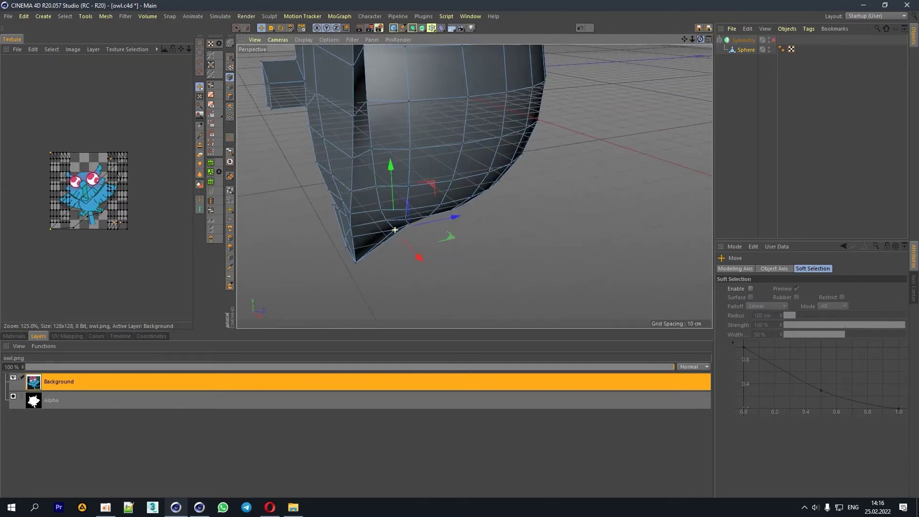
{"action": "left_click_drag", "start_coordinate": [394, 230], "coordinate": [394, 229]}
{"action": "left_click_drag", "start_coordinate": [693, 39], "coordinate": [694, 37]}
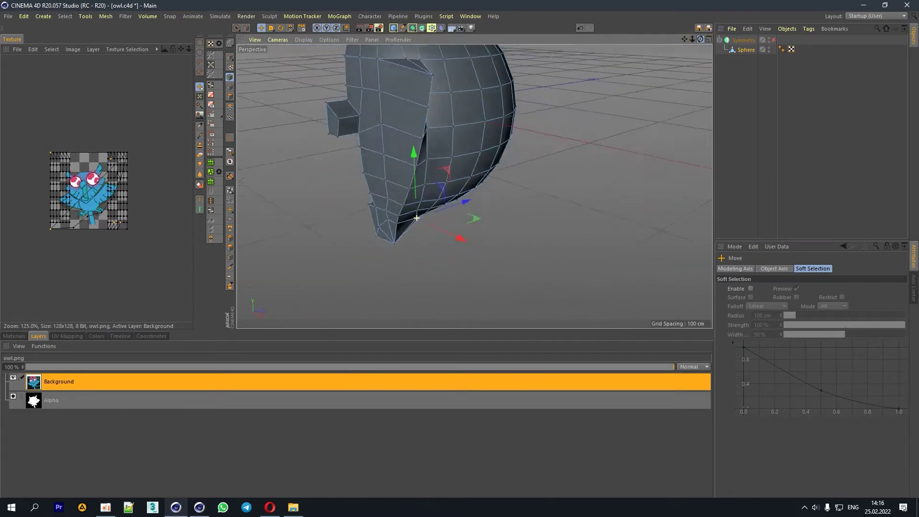
{"action": "left_click_drag", "start_coordinate": [700, 38], "coordinate": [700, 38]}
{"action": "left_click", "coordinate": [774, 41]}
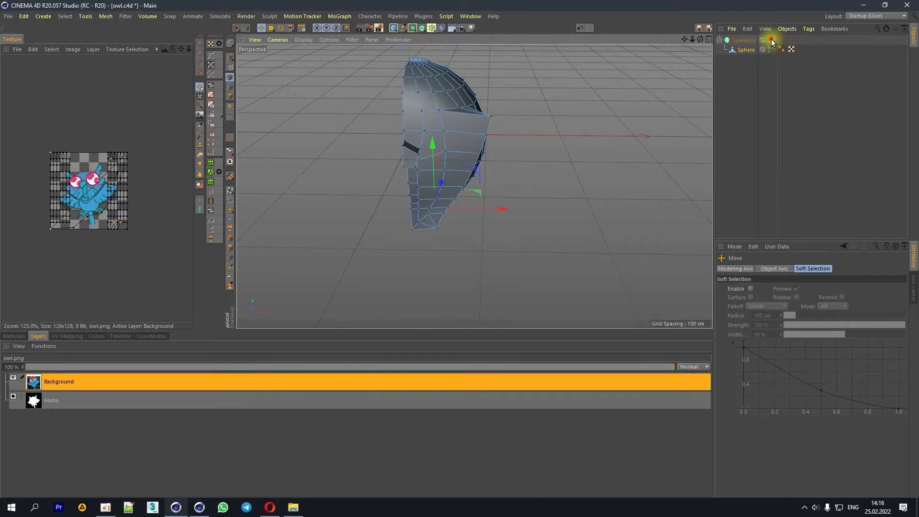
Step: Move the edge beside the extruded block along X to 1.51 cm
{"action": "mouse_move", "coordinate": [697, 41]}
{"action": "left_mouse_down"}
{"action": "mouse_move", "coordinate": [486, 99]}
{"action": "mouse_move", "coordinate": [401, 176]}
{"action": "left_mouse_up"}
{"action": "left_click", "coordinate": [229, 87]}
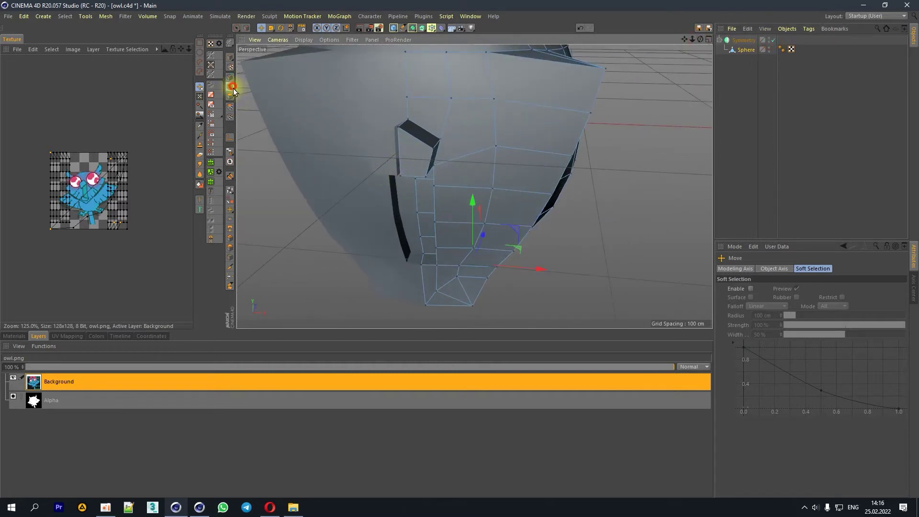
{"action": "left_click", "coordinate": [403, 150]}
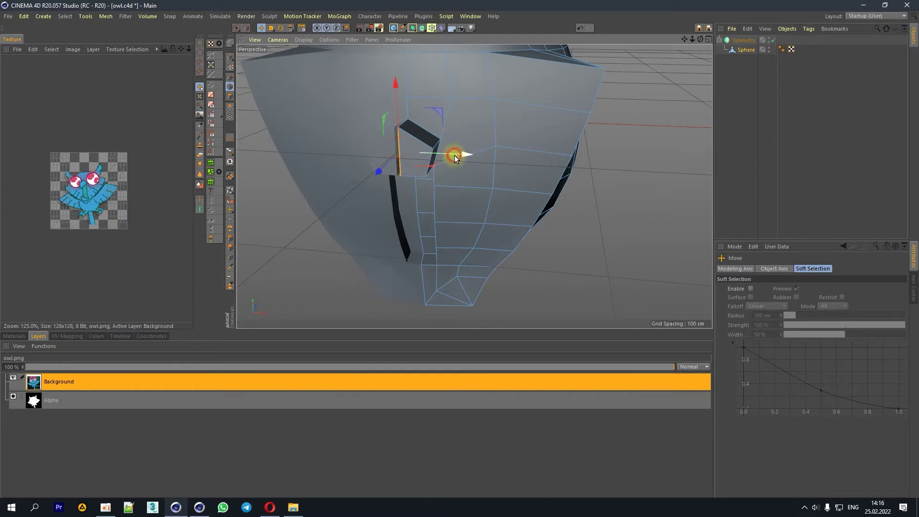
{"action": "left_click_drag", "start_coordinate": [456, 159], "coordinate": [455, 159]}
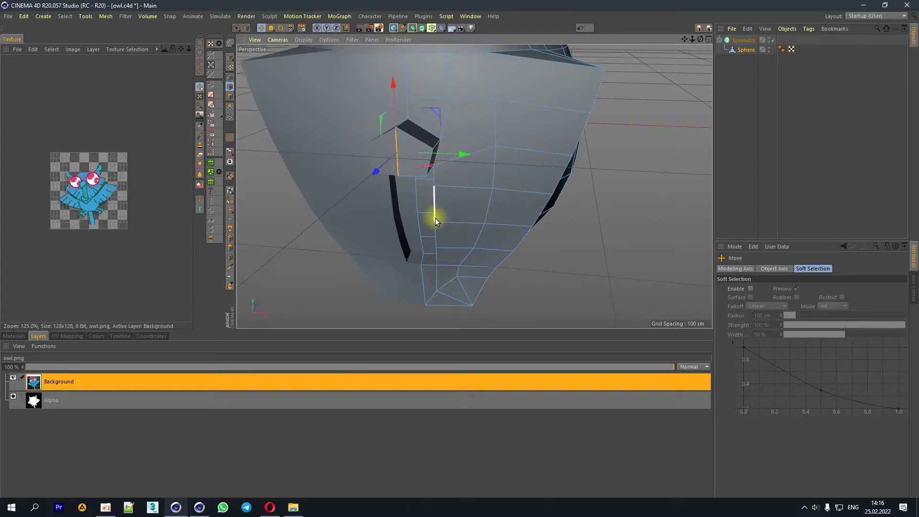
{"action": "left_click", "coordinate": [156, 336]}
{"action": "left_click_drag", "start_coordinate": [453, 155], "coordinate": [455, 155]}
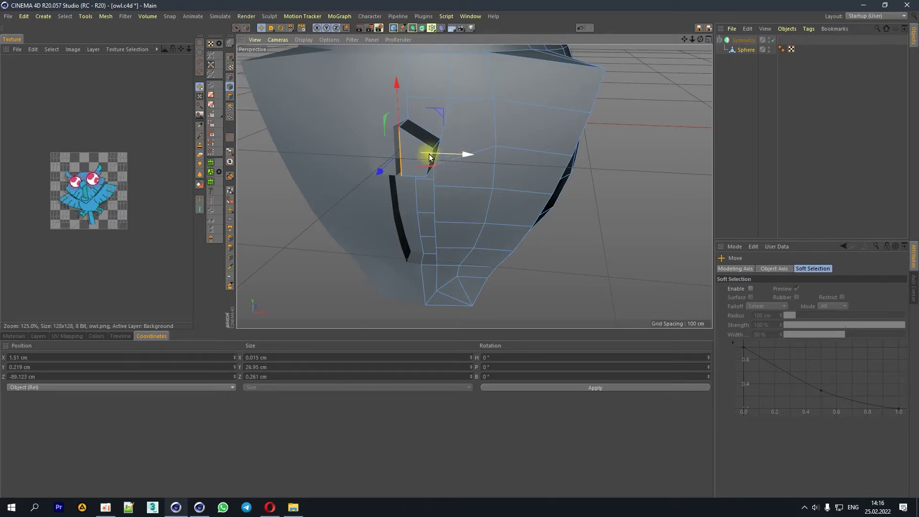
Step: Inspect the block from below and reselect its top edge
{"action": "left_click_drag", "start_coordinate": [701, 40], "coordinate": [701, 40]}
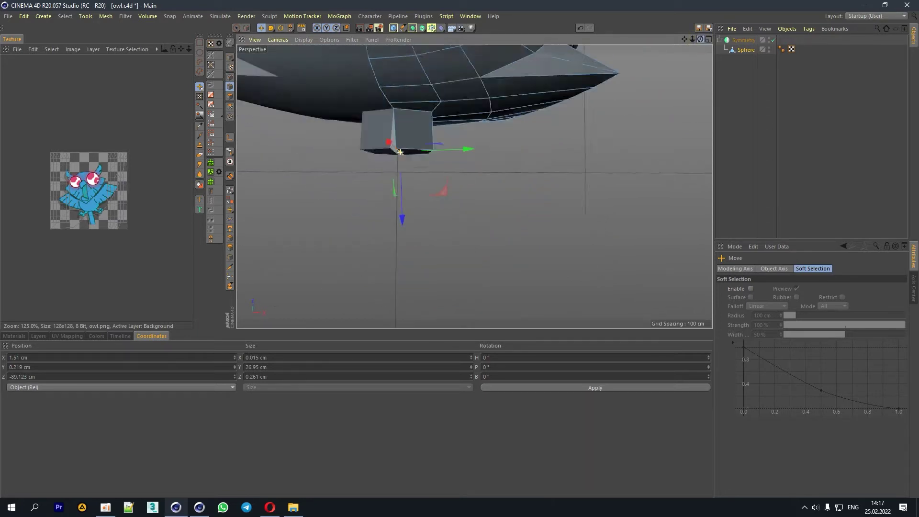
{"action": "left_click_drag", "start_coordinate": [400, 152], "coordinate": [484, 149]}
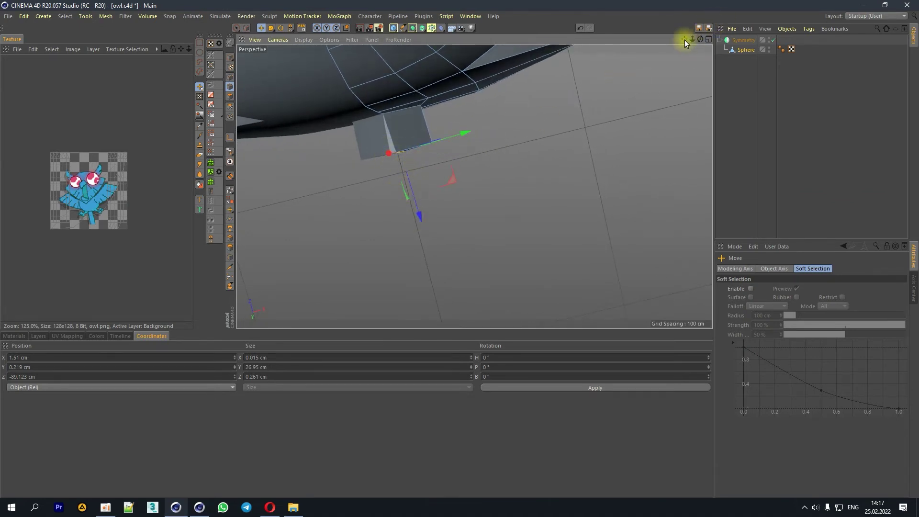
{"action": "left_click_drag", "start_coordinate": [685, 39], "coordinate": [732, 29]}
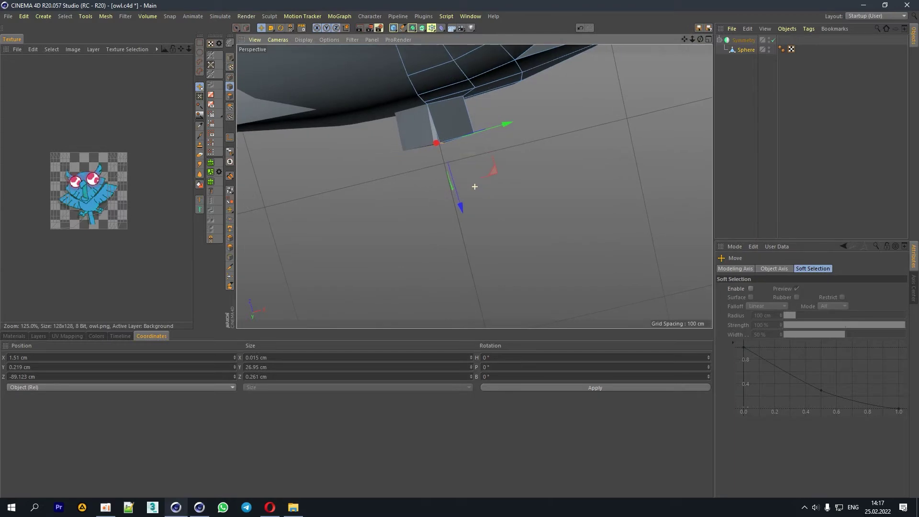
{"action": "left_click", "coordinate": [448, 138]}
{"action": "scroll", "coordinate": [453, 142], "scroll_direction": "up", "scroll_amount": 5}
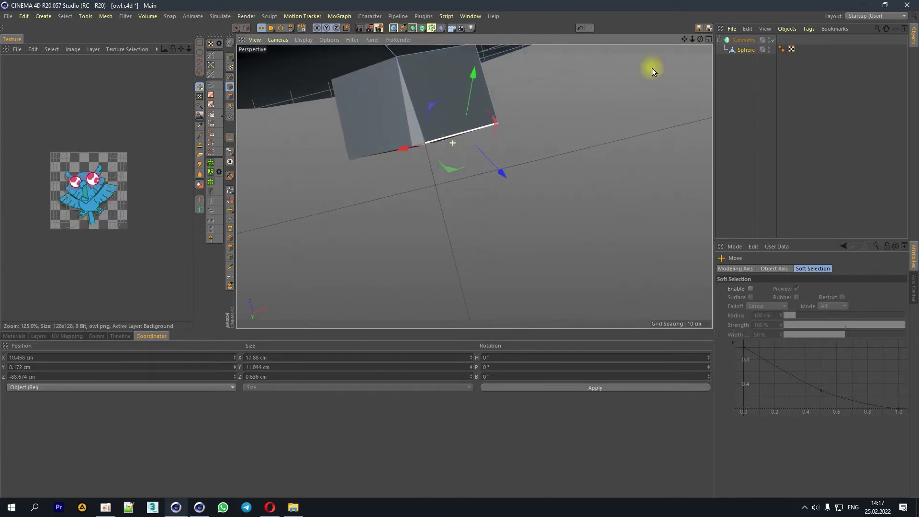
{"action": "left_click_drag", "start_coordinate": [705, 38], "coordinate": [489, 142]}
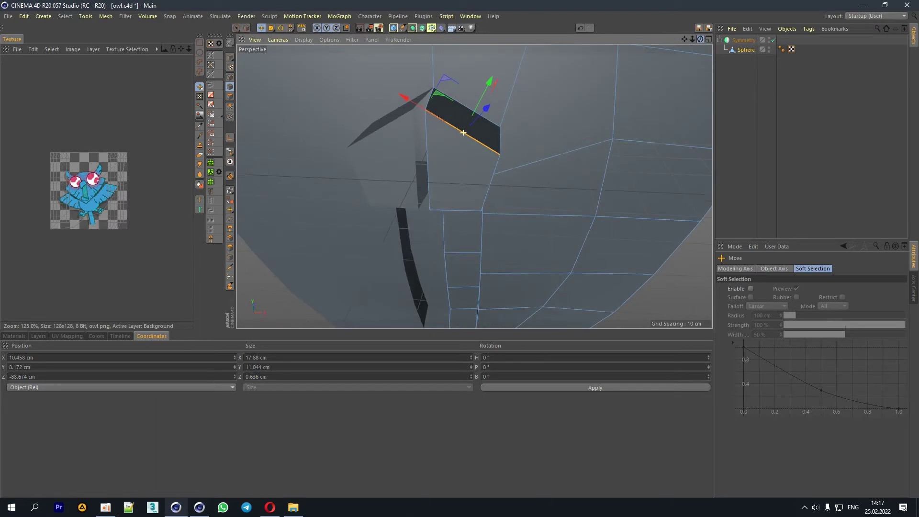
{"action": "left_click", "coordinate": [498, 162]}
{"action": "left_click", "coordinate": [458, 131]}
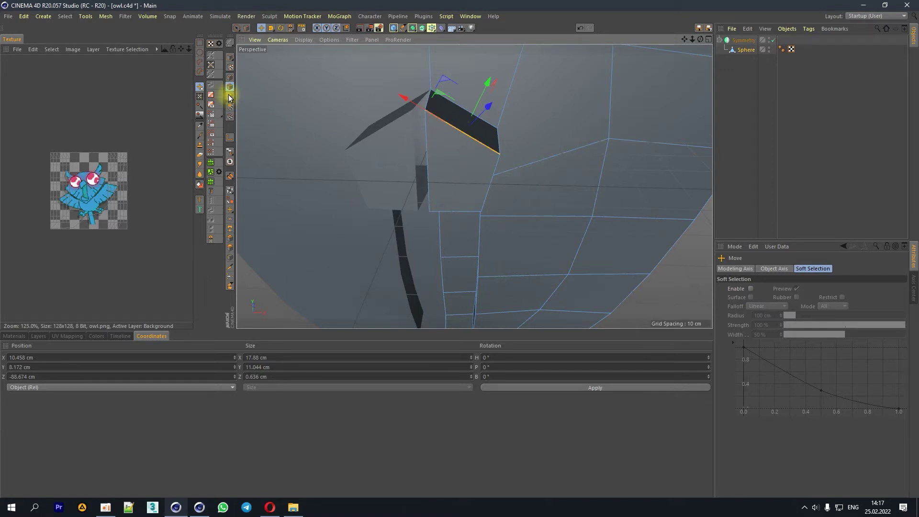
Step: Select the polygon beside the block's dark edge and bring up the move axis orientation options
{"action": "left_click", "coordinate": [230, 76]}
{"action": "left_click", "coordinate": [500, 157]}
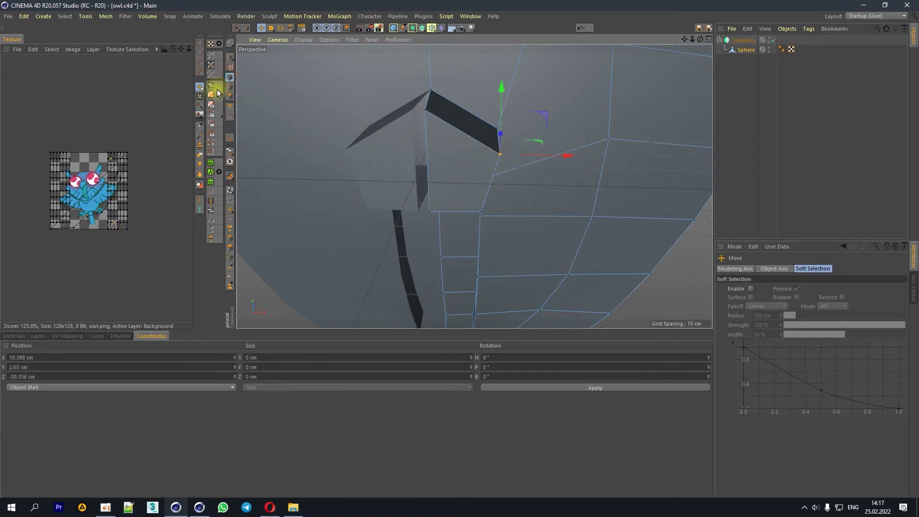
{"action": "left_click", "coordinate": [231, 97]}
{"action": "left_click", "coordinate": [479, 172]}
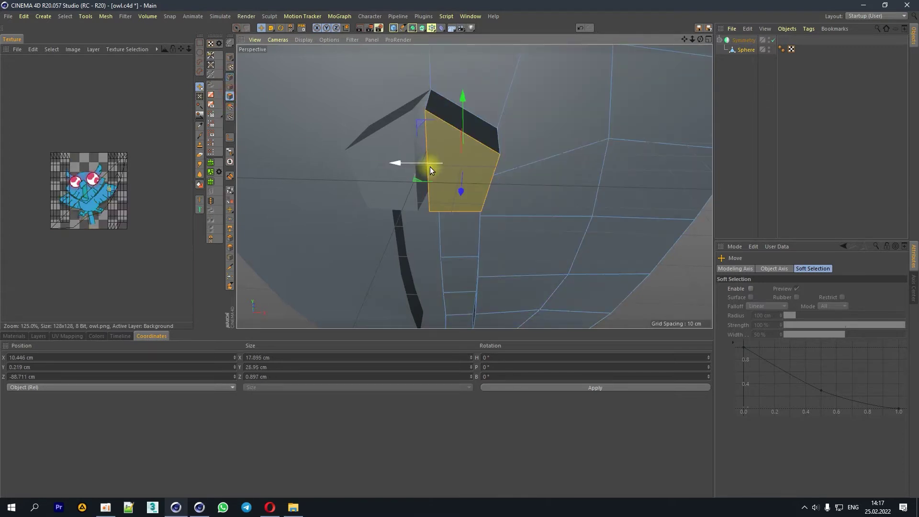
{"action": "mouse_move", "coordinate": [701, 40]}
{"action": "left_mouse_down"}
{"action": "mouse_move", "coordinate": [701, 19]}
{"action": "mouse_move", "coordinate": [701, 58]}
{"action": "left_mouse_up"}
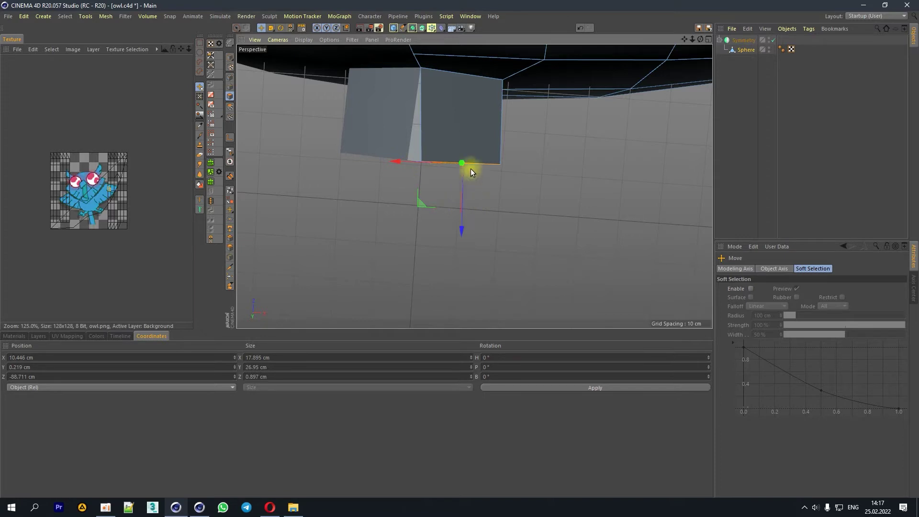
{"action": "right_click", "coordinate": [463, 208]}
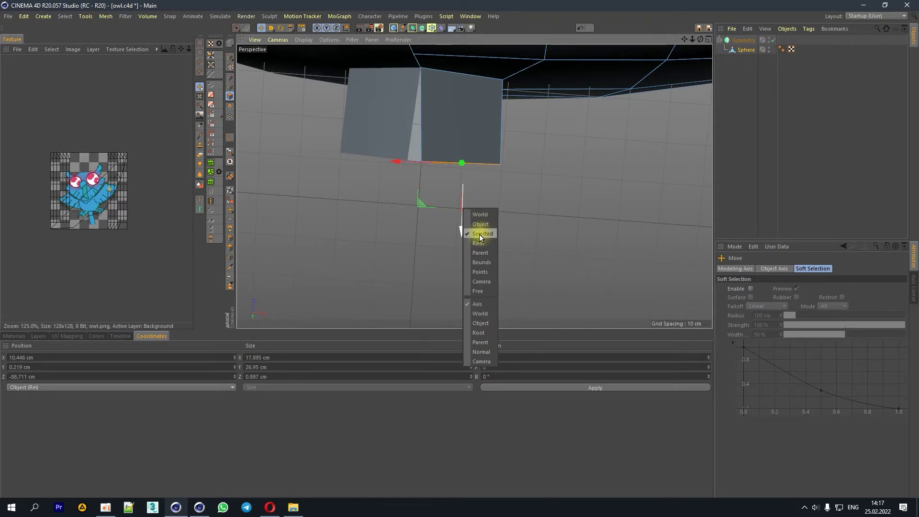
Step: With World axes, shift the beak face slightly left along X and select its inner edge
{"action": "left_click", "coordinate": [482, 314]}
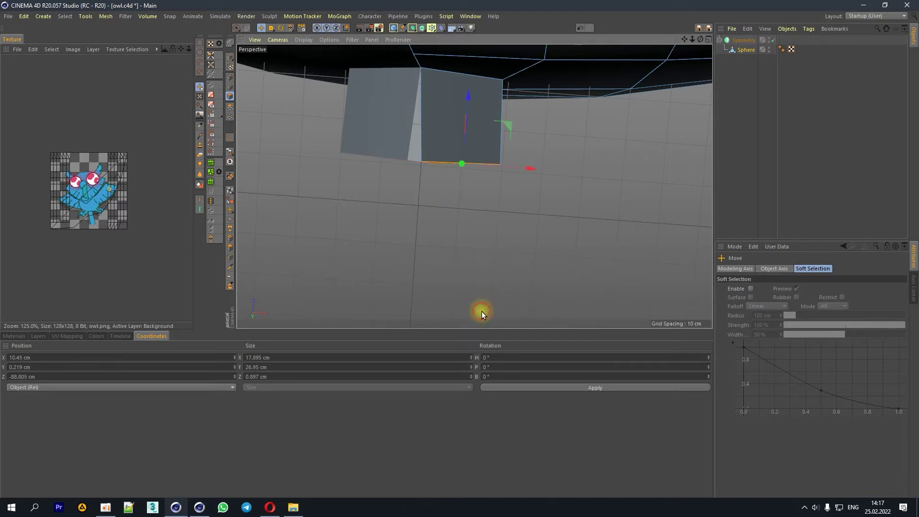
{"action": "left_click_drag", "start_coordinate": [700, 40], "coordinate": [478, 103]}
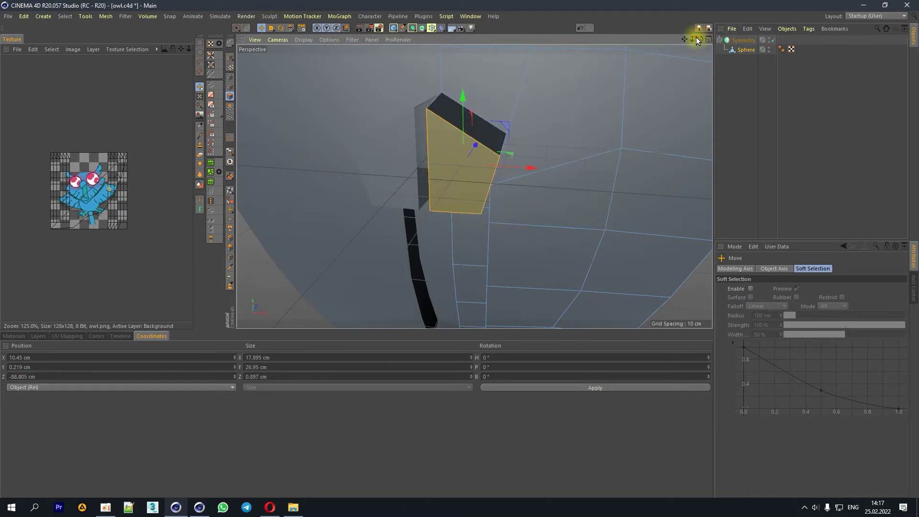
{"action": "left_click_drag", "start_coordinate": [695, 39], "coordinate": [670, 95]}
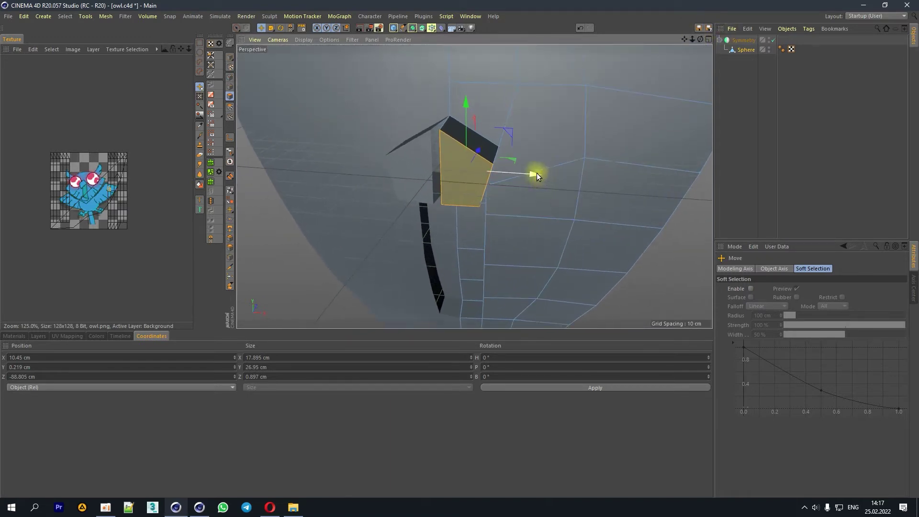
{"action": "left_click_drag", "start_coordinate": [530, 174], "coordinate": [526, 173]}
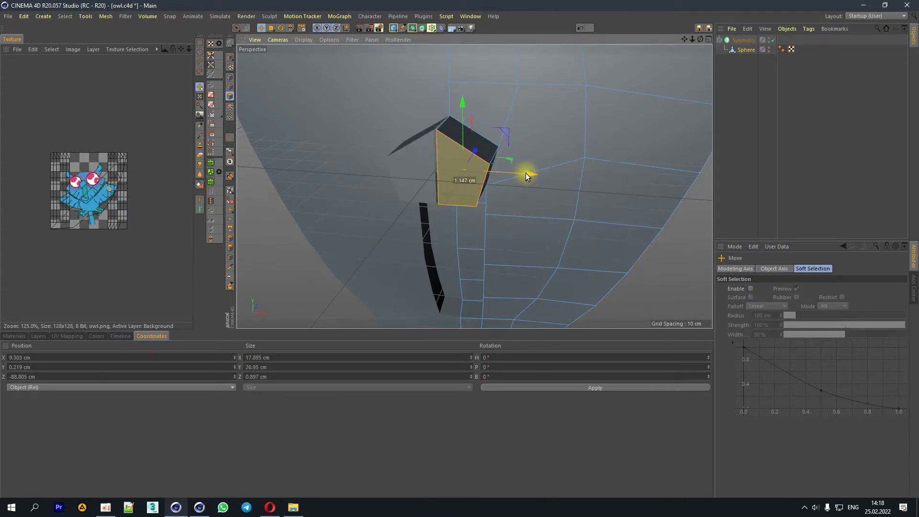
{"action": "left_click", "coordinate": [229, 87]}
{"action": "left_click", "coordinate": [440, 163]}
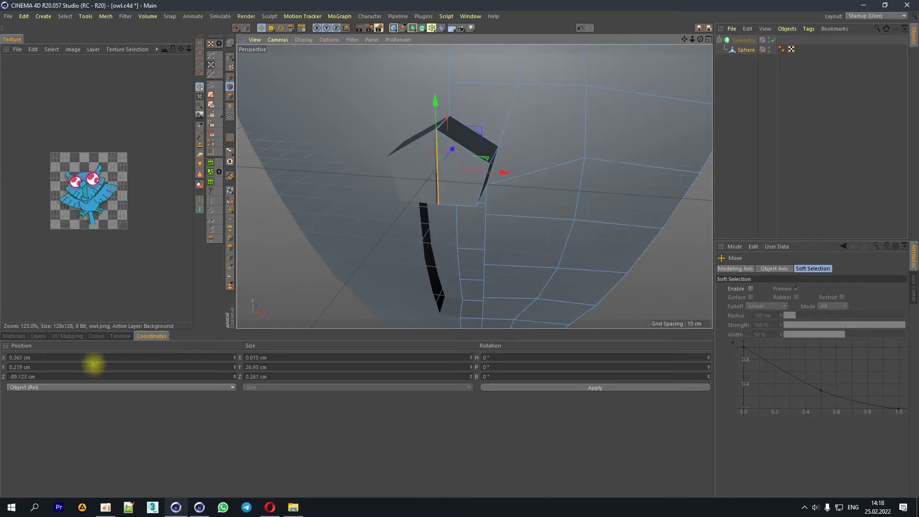
Step: Set the beak's inner vertical edge to Position X 0 cm, then leave Edge mode
{"action": "left_click", "coordinate": [48, 355]}
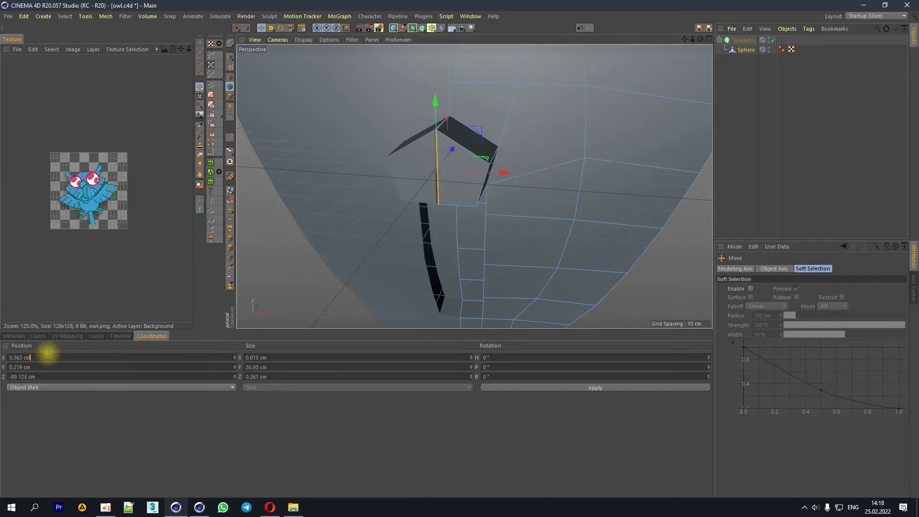
{"action": "double_click", "coordinate": [48, 354]}
{"action": "type", "text": "0"}
{"action": "key", "text": "Return"}
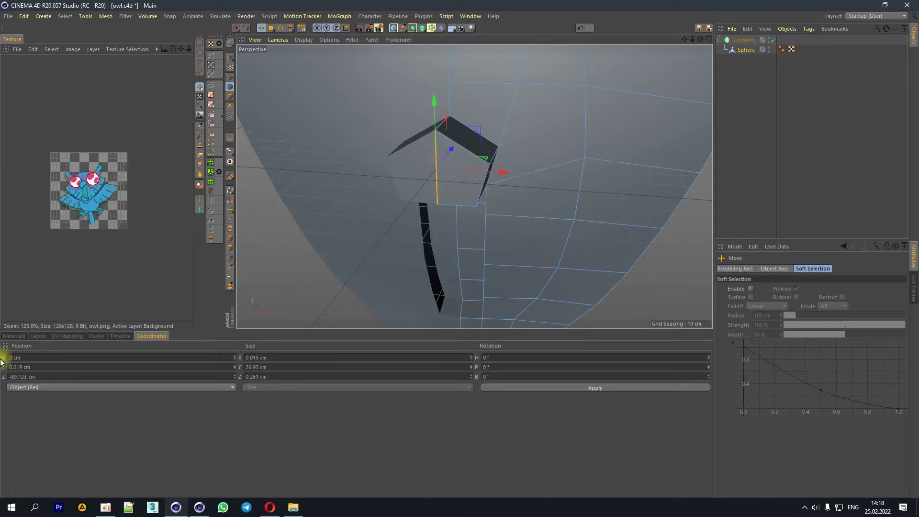
{"action": "mouse_move", "coordinate": [701, 39]}
{"action": "left_mouse_down"}
{"action": "mouse_move", "coordinate": [428, 159]}
{"action": "mouse_move", "coordinate": [520, 164]}
{"action": "left_mouse_up"}
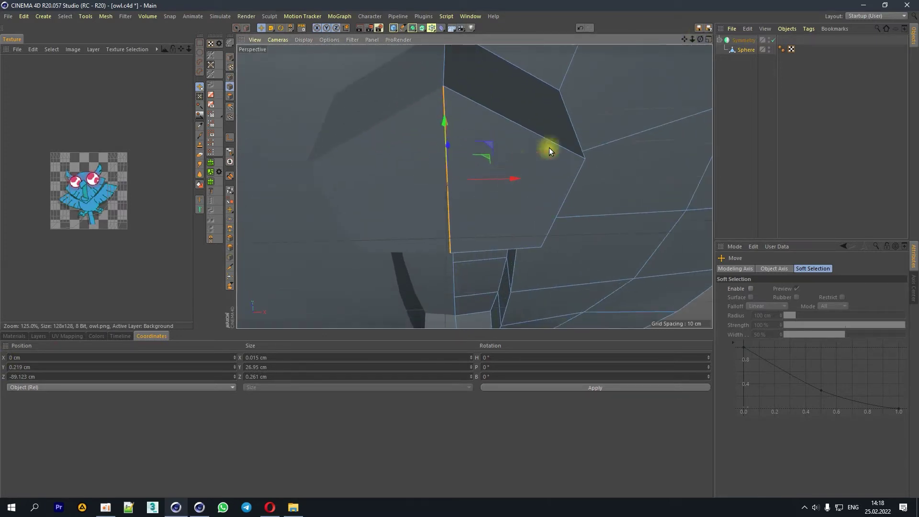
{"action": "mouse_move", "coordinate": [692, 39]}
{"action": "left_mouse_down"}
{"action": "mouse_move", "coordinate": [709, 43]}
{"action": "mouse_move", "coordinate": [417, 98]}
{"action": "left_mouse_up"}
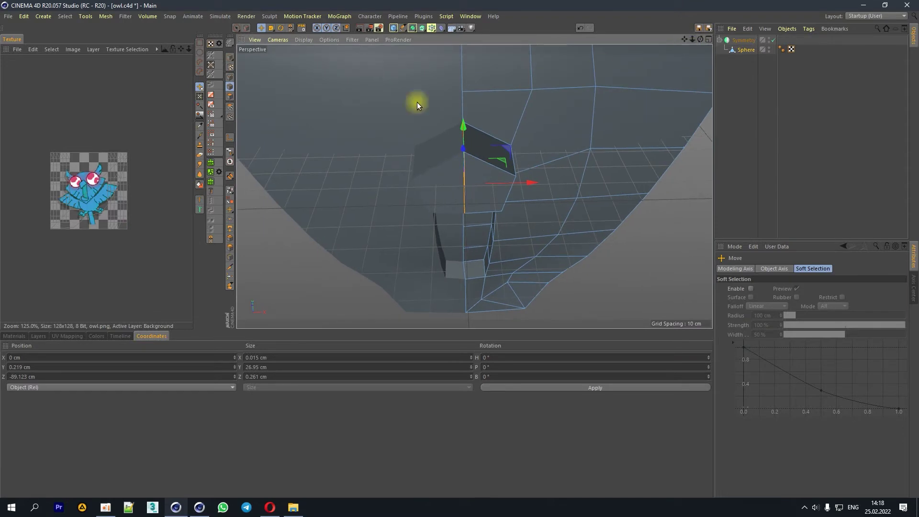
{"action": "left_click", "coordinate": [230, 77]}
{"action": "left_click_drag", "start_coordinate": [701, 39], "coordinate": [704, 53]}
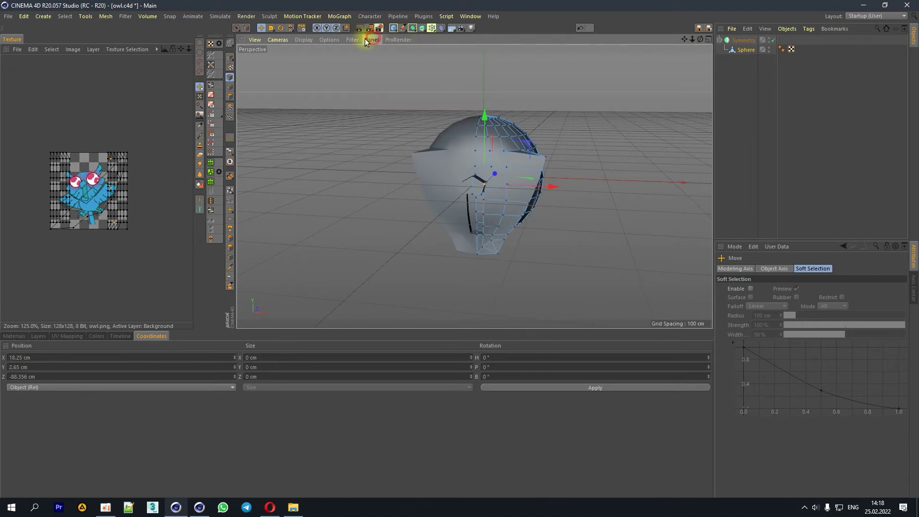
Step: Uncheck Grid in the viewport Filter menu and zoom in on the beak
{"action": "left_click", "coordinate": [352, 40]}
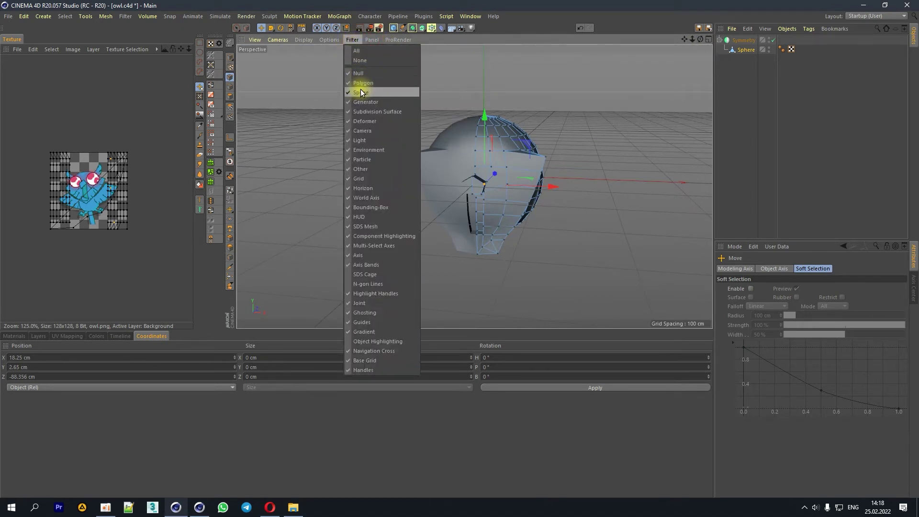
{"action": "left_click", "coordinate": [362, 201]}
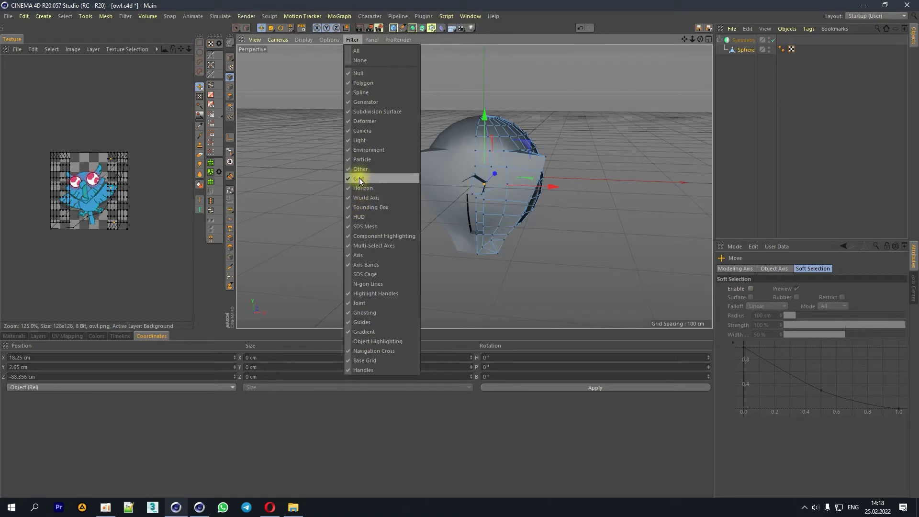
{"action": "left_click", "coordinate": [359, 180]}
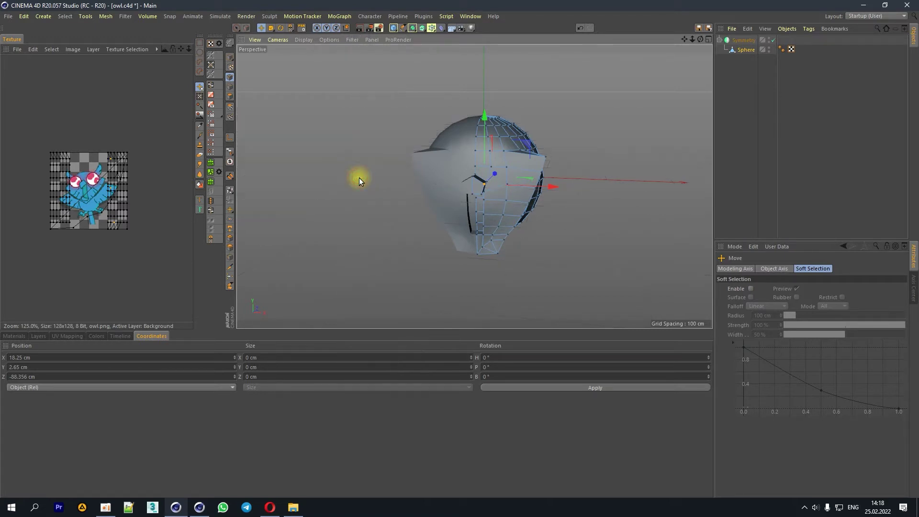
{"action": "scroll", "coordinate": [499, 191], "scroll_direction": "up", "scroll_amount": 5}
{"action": "scroll", "coordinate": [481, 180], "scroll_direction": "up", "scroll_amount": 2}
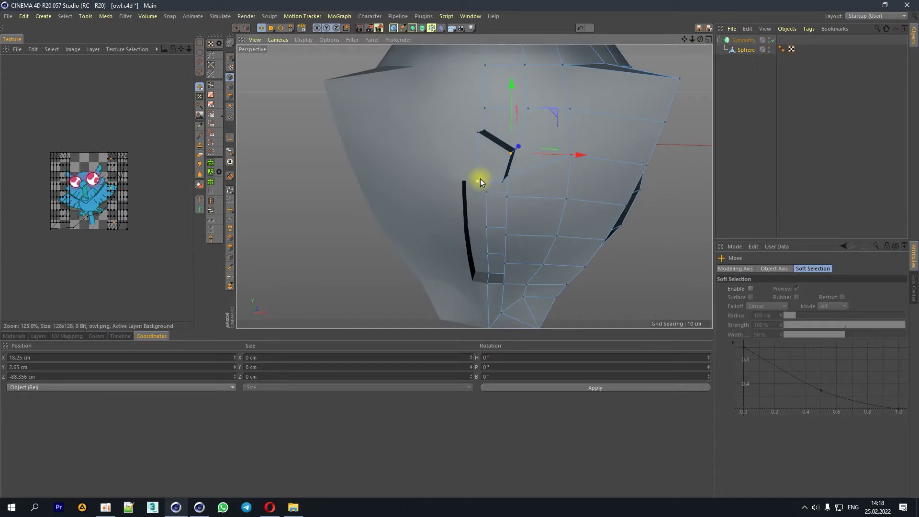
Step: Pull the beak point forward along Z and Line Cut a new edge across the beak
{"action": "key", "text": "ctrl+shift+z"}
{"action": "left_click_drag", "start_coordinate": [515, 171], "coordinate": [490, 178]}
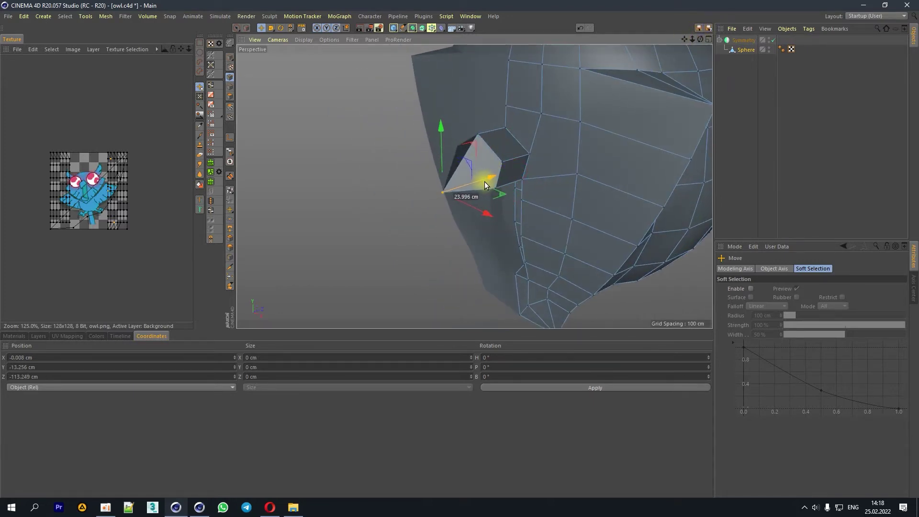
{"action": "left_click_drag", "start_coordinate": [490, 177], "coordinate": [479, 183]}
{"action": "right_click", "coordinate": [577, 180]}
{"action": "left_click", "coordinate": [581, 286]}
{"action": "left_click", "coordinate": [494, 190]}
{"action": "left_click", "coordinate": [458, 164]}
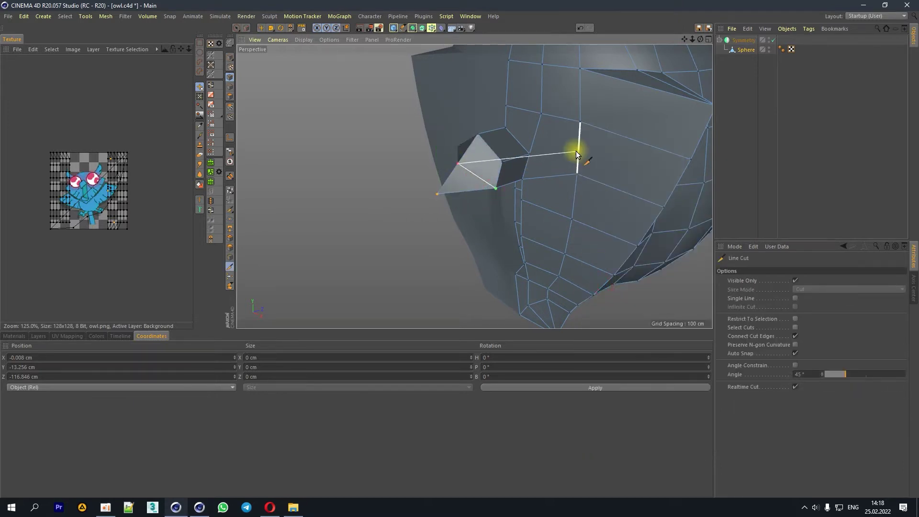
Step: Raise a beak point and add a second Line Cut anchored at the beak tip vertex
{"action": "left_click", "coordinate": [261, 27]}
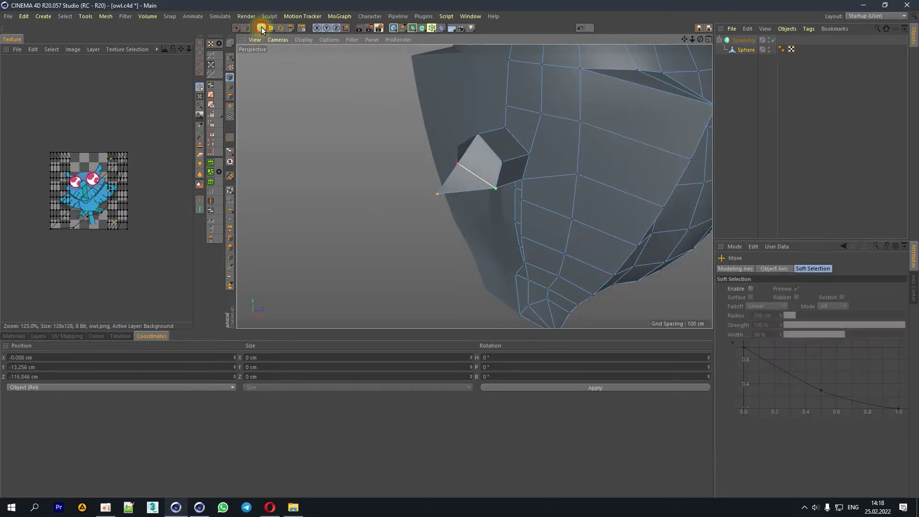
{"action": "left_click", "coordinate": [454, 168]}
{"action": "left_click_drag", "start_coordinate": [701, 39], "coordinate": [558, 116]}
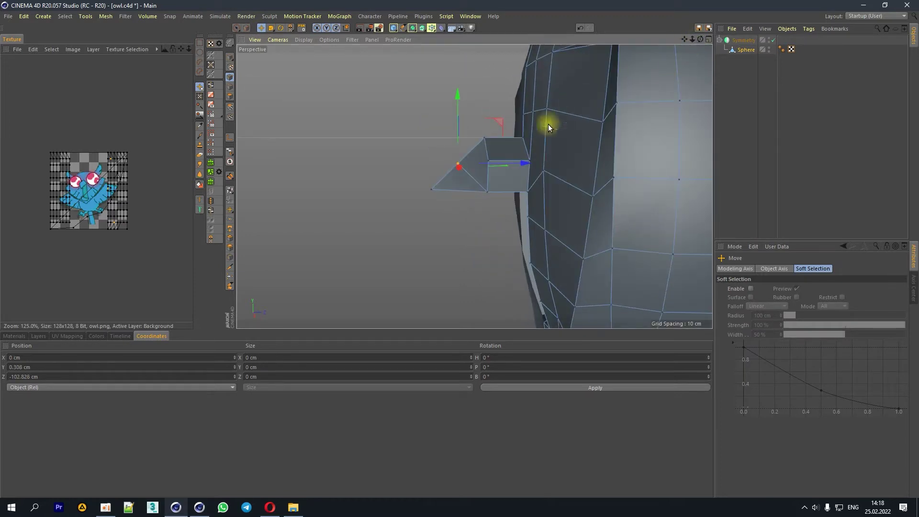
{"action": "left_click_drag", "start_coordinate": [499, 122], "coordinate": [493, 111]}
{"action": "right_click", "coordinate": [511, 210]}
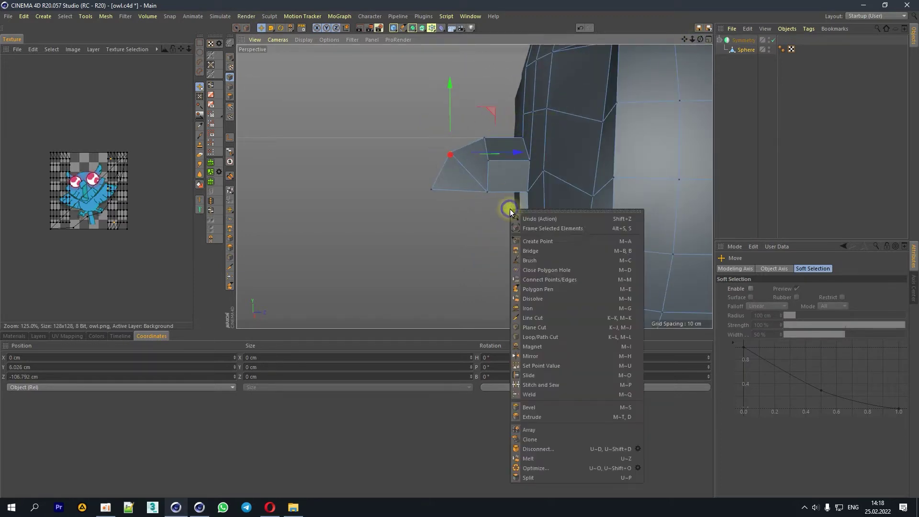
{"action": "left_click", "coordinate": [533, 318]}
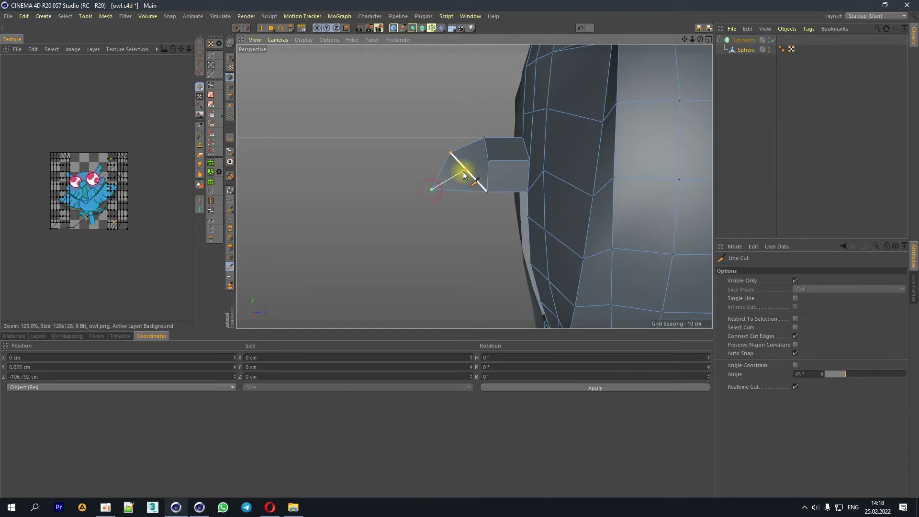
{"action": "left_click", "coordinate": [485, 163]}
{"action": "left_click", "coordinate": [262, 28]}
Step: Shift another beak vertex up and to the right
{"action": "left_click_drag", "start_coordinate": [699, 39], "coordinate": [481, 157]}
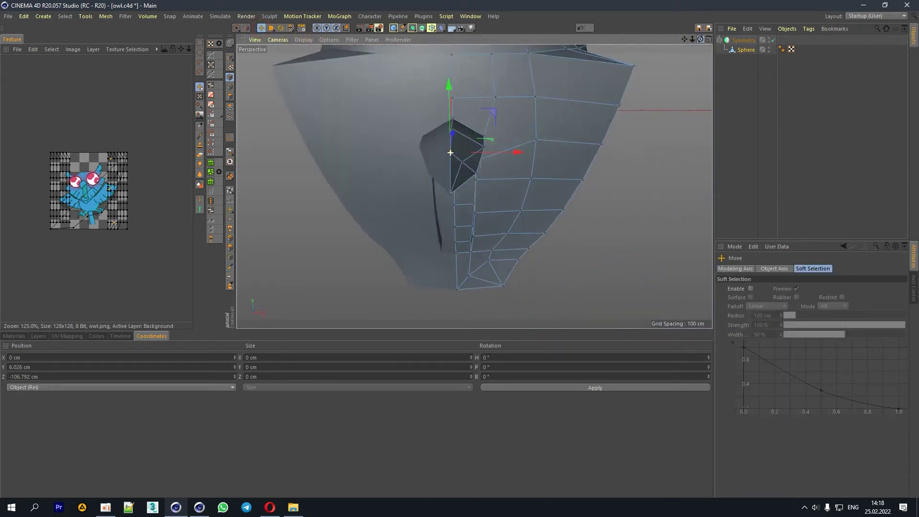
{"action": "left_click", "coordinate": [487, 170]}
{"action": "left_click_drag", "start_coordinate": [503, 123], "coordinate": [513, 115]}
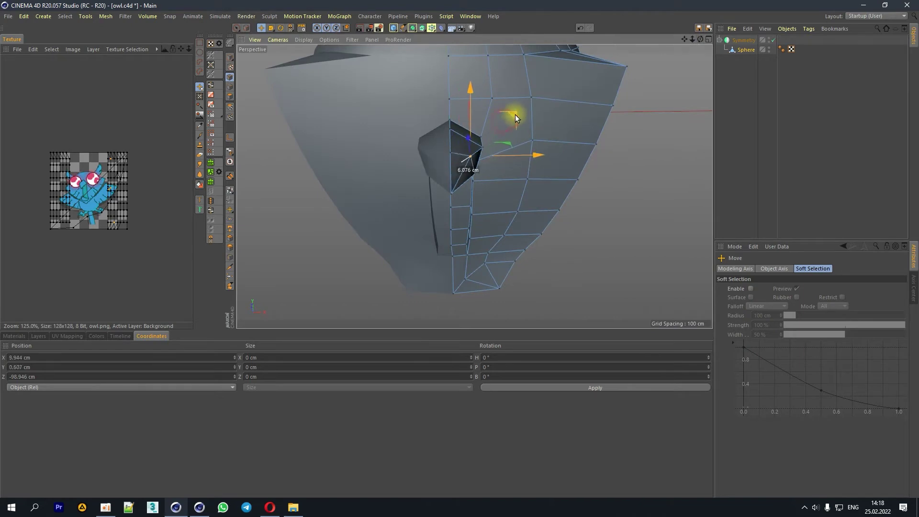
{"action": "left_click_drag", "start_coordinate": [700, 39], "coordinate": [469, 157]}
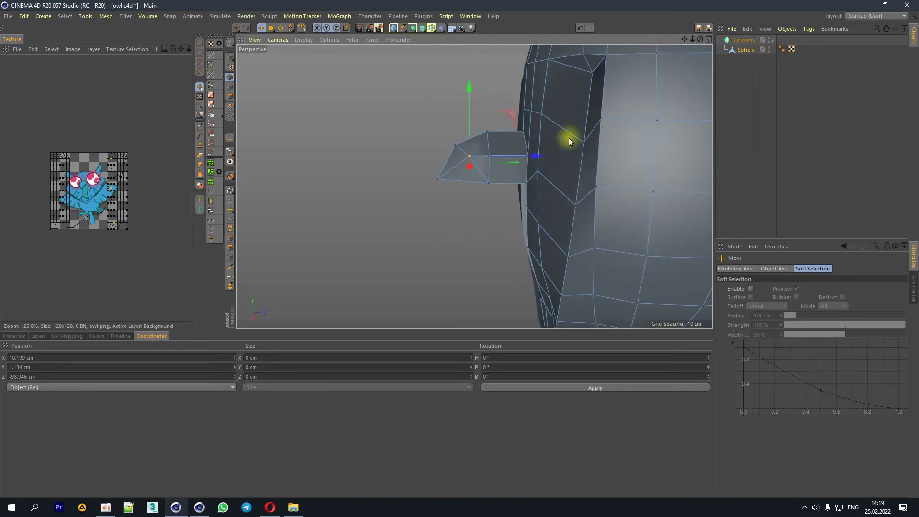
Step: Switch to Box selection and box-select points on the beak
{"action": "right_click", "coordinate": [527, 140]}
{"action": "left_click", "coordinate": [551, 256]}
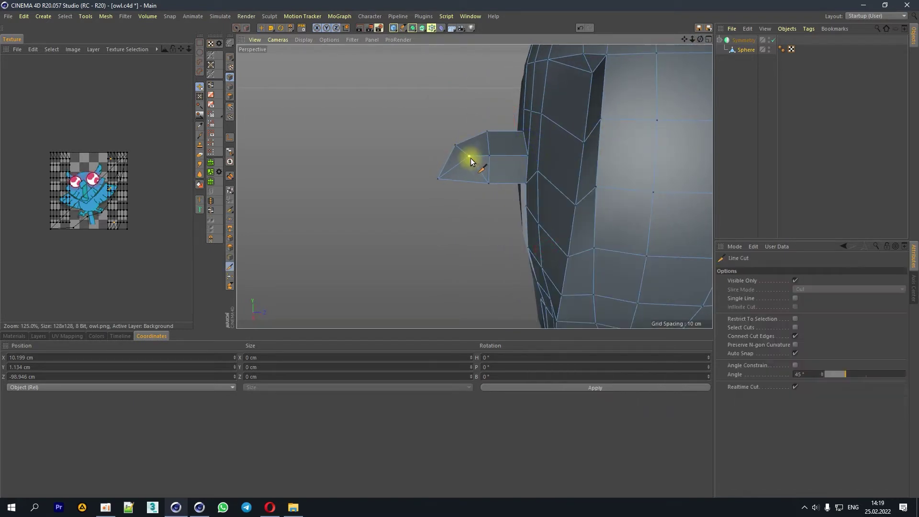
{"action": "right_click", "coordinate": [511, 141]}
{"action": "left_click", "coordinate": [237, 29]}
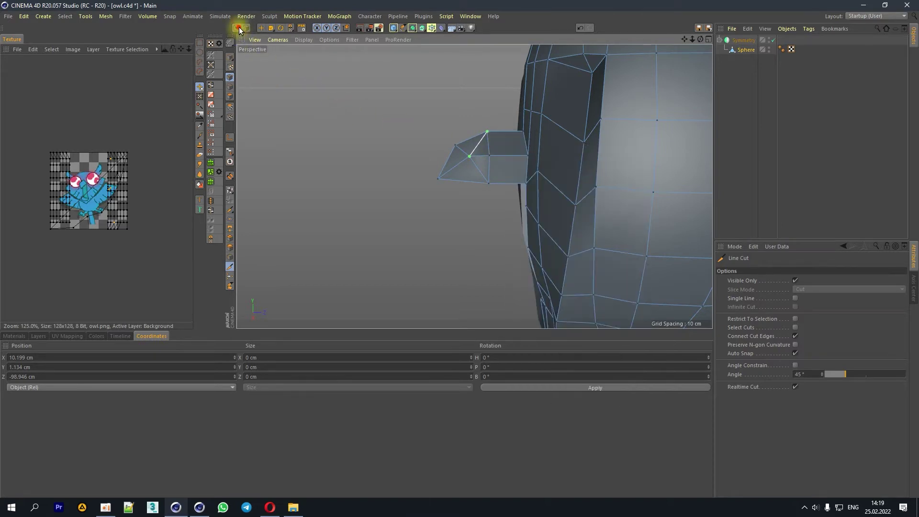
{"action": "left_click_drag", "start_coordinate": [237, 29], "coordinate": [253, 59]}
{"action": "left_click_drag", "start_coordinate": [409, 105], "coordinate": [488, 194]}
{"action": "left_click_drag", "start_coordinate": [519, 156], "coordinate": [538, 158]}
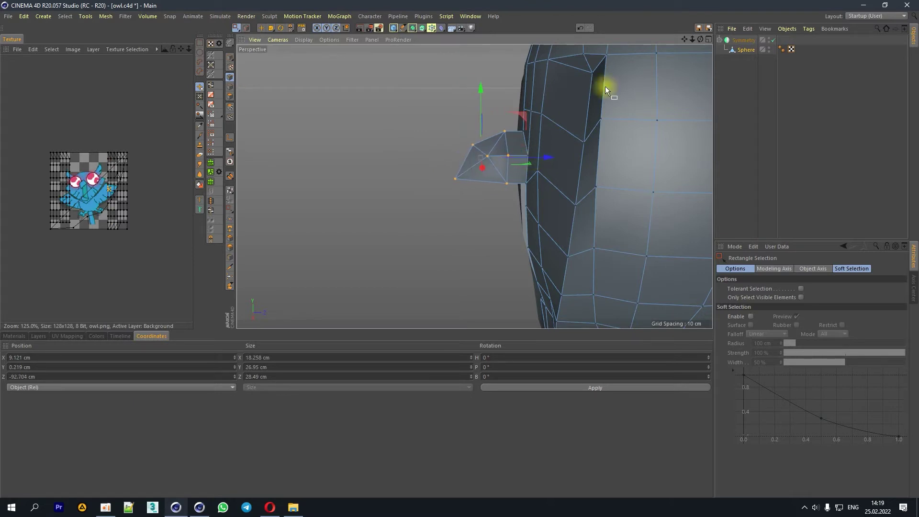
Step: Raise the beak's centre point about 3.35 cm
{"action": "left_click_drag", "start_coordinate": [702, 42], "coordinate": [270, 42]}
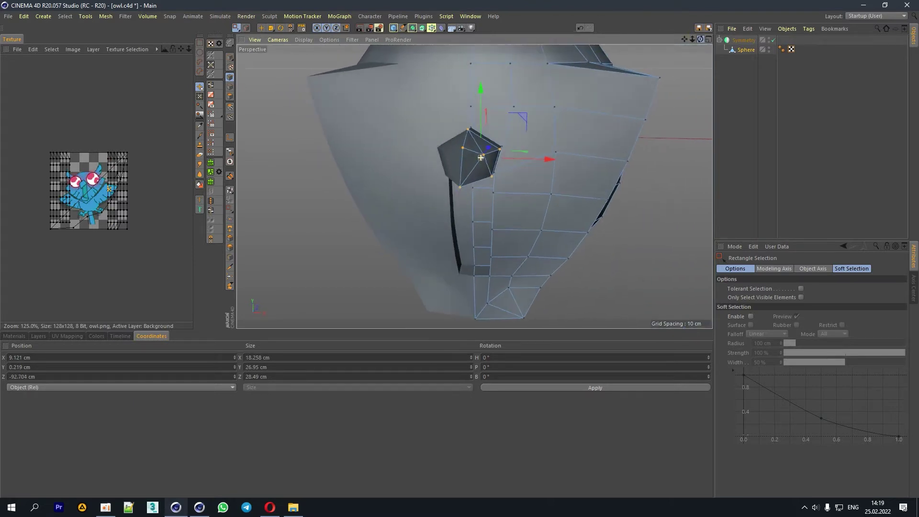
{"action": "left_click", "coordinate": [261, 28]}
{"action": "left_click", "coordinate": [482, 155]}
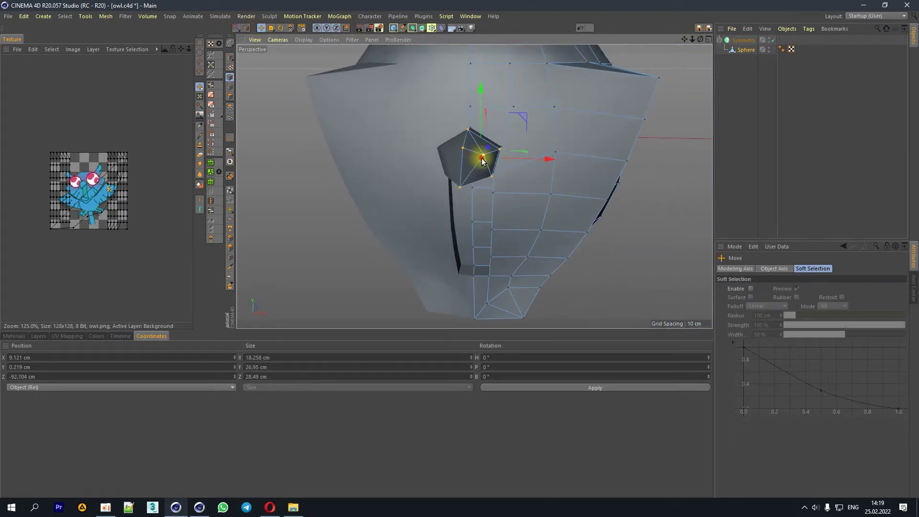
{"action": "left_click_drag", "start_coordinate": [525, 112], "coordinate": [527, 105]}
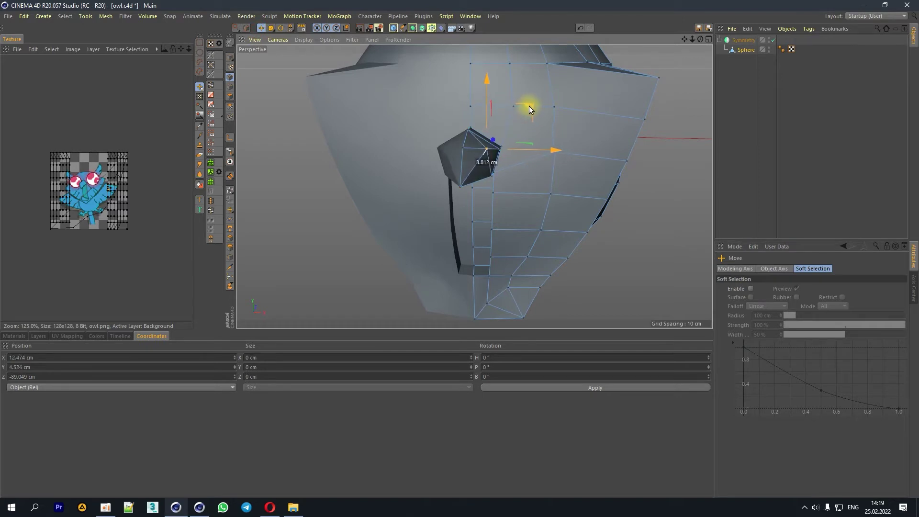
{"action": "mouse_move", "coordinate": [700, 39]}
{"action": "left_mouse_down"}
{"action": "mouse_move", "coordinate": [550, 43]}
{"action": "mouse_move", "coordinate": [592, 133]}
{"action": "left_mouse_up"}
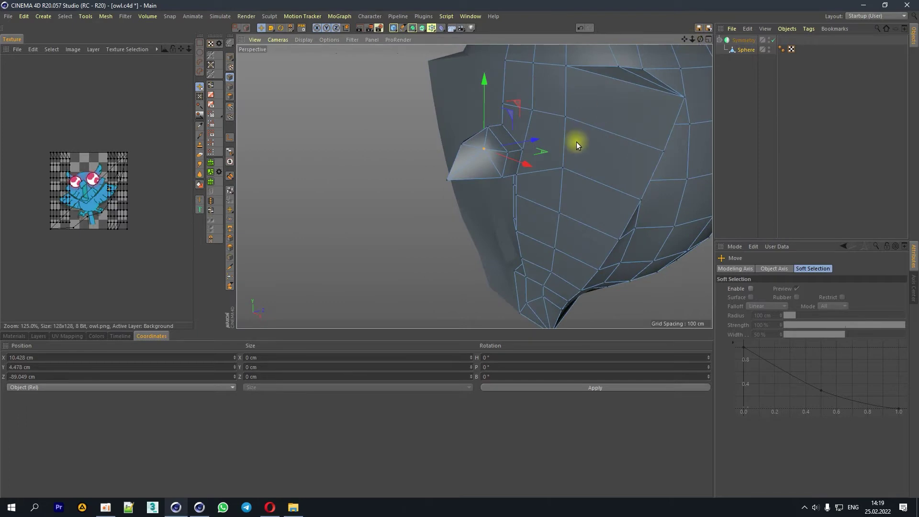
{"action": "scroll", "coordinate": [509, 153], "scroll_direction": "up", "scroll_amount": 3}
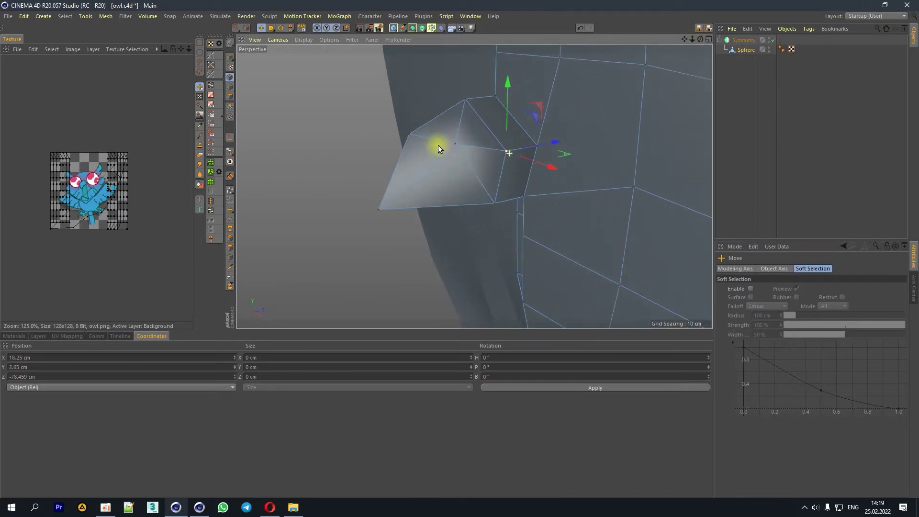
Step: Select a single beak edge and move it down and inward along Y and X
{"action": "left_click", "coordinate": [230, 86]}
{"action": "left_click", "coordinate": [540, 158]}
{"action": "mouse_move", "coordinate": [685, 43]}
{"action": "left_mouse_down"}
{"action": "mouse_move", "coordinate": [570, 99]}
{"action": "mouse_move", "coordinate": [548, 98]}
{"action": "left_mouse_up"}
{"action": "left_click_drag", "start_coordinate": [700, 40], "coordinate": [610, 88]}
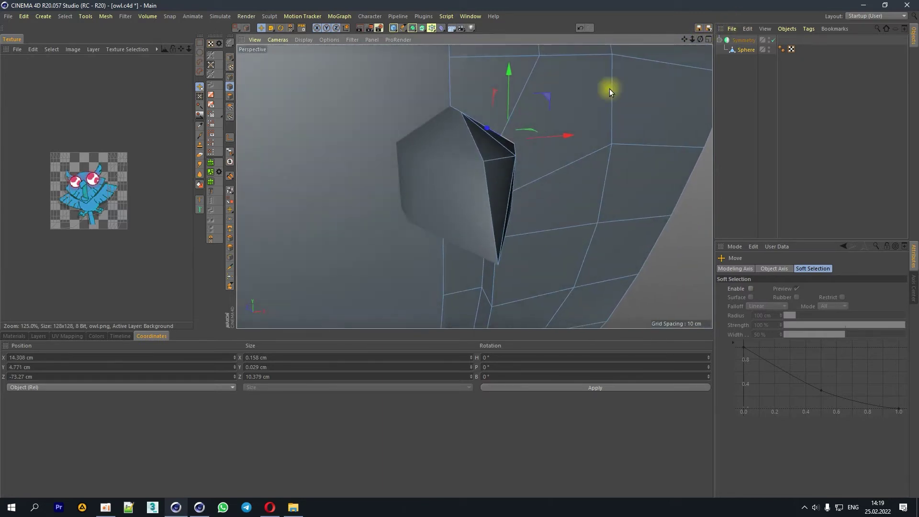
{"action": "mouse_move", "coordinate": [510, 79]}
{"action": "left_mouse_down"}
{"action": "mouse_move", "coordinate": [510, 88]}
{"action": "mouse_move", "coordinate": [514, 74]}
{"action": "left_mouse_up"}
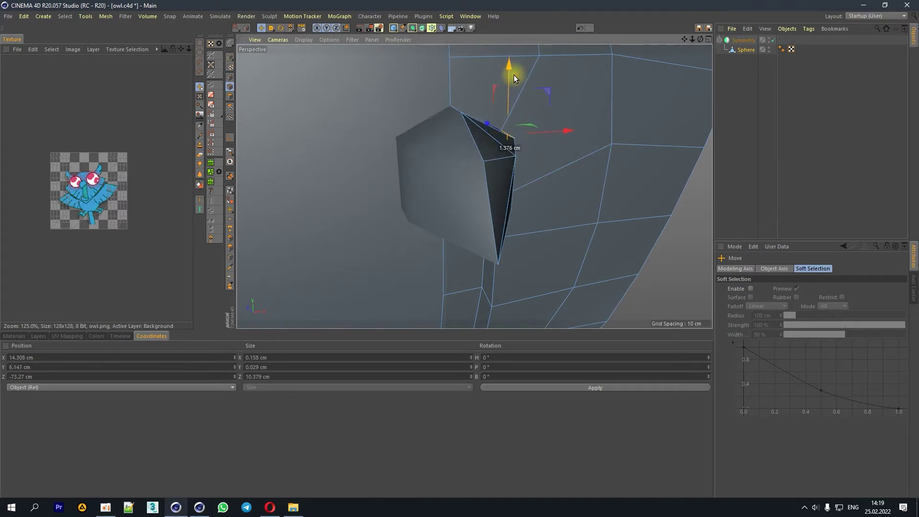
{"action": "left_click_drag", "start_coordinate": [550, 128], "coordinate": [563, 137]}
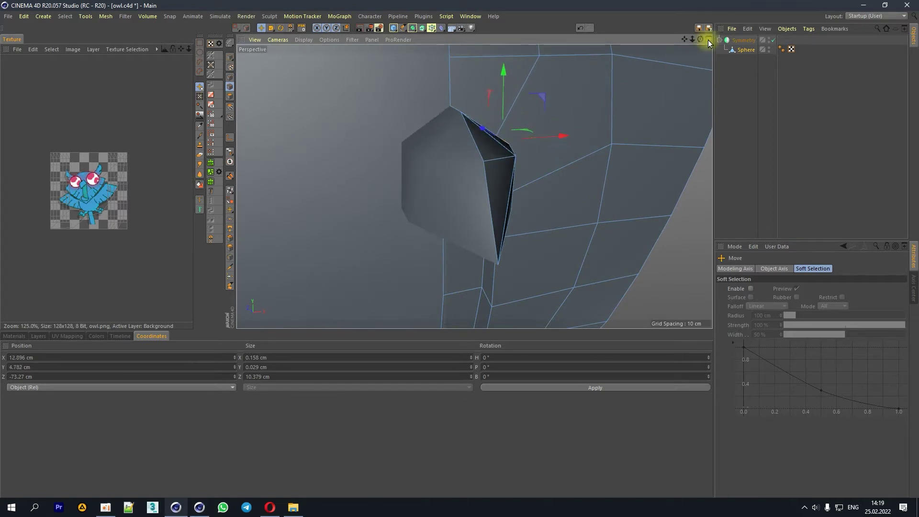
{"action": "left_click_drag", "start_coordinate": [700, 39], "coordinate": [686, 50]}
Step: Line Cut across the beak from its top edge down to the bottom tip
{"action": "right_click", "coordinate": [629, 110]}
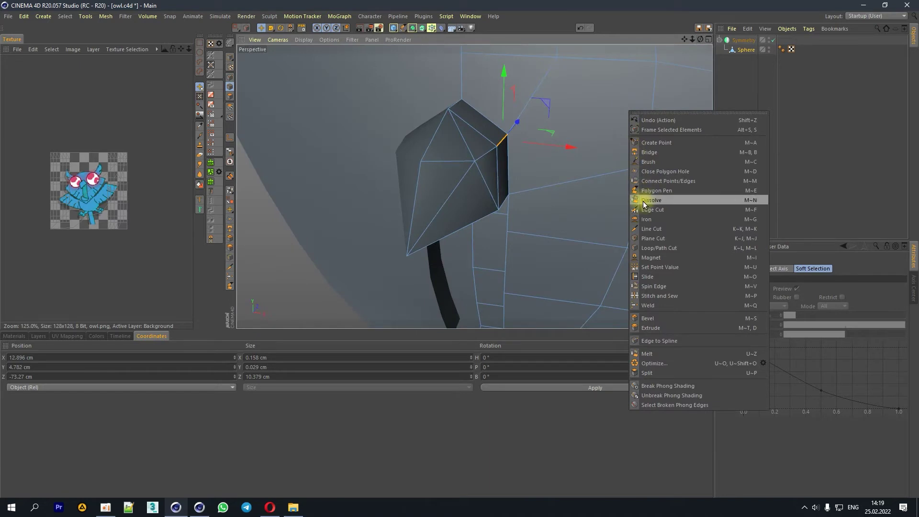
{"action": "left_click", "coordinate": [652, 229]}
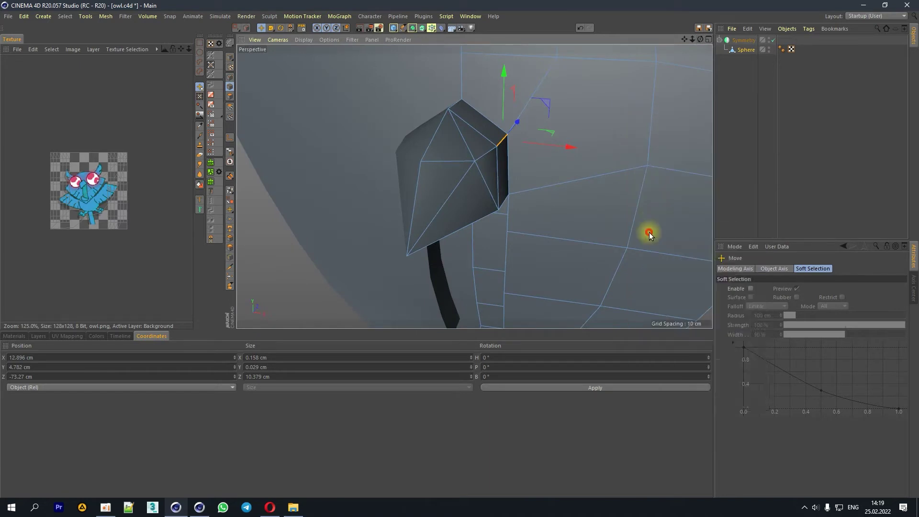
{"action": "left_click", "coordinate": [470, 126]}
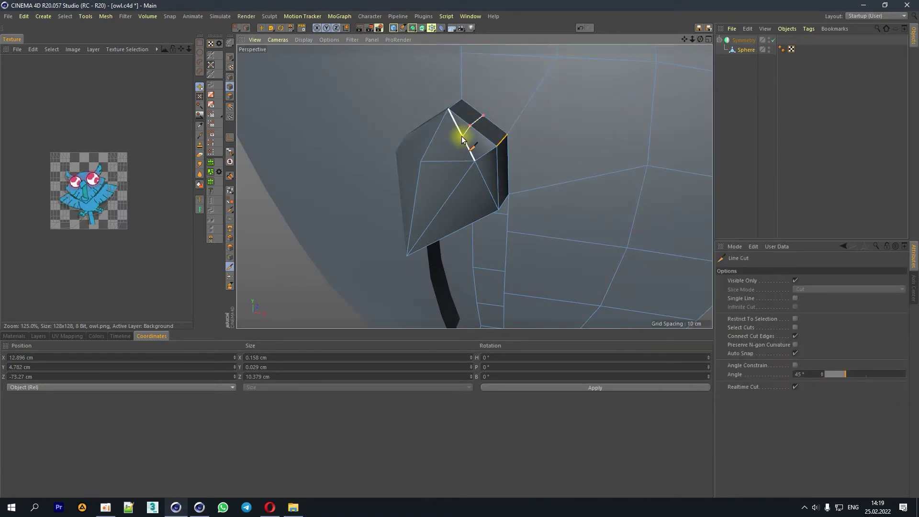
{"action": "left_click", "coordinate": [462, 136]}
{"action": "left_click", "coordinate": [445, 162]}
{"action": "left_click", "coordinate": [408, 256]}
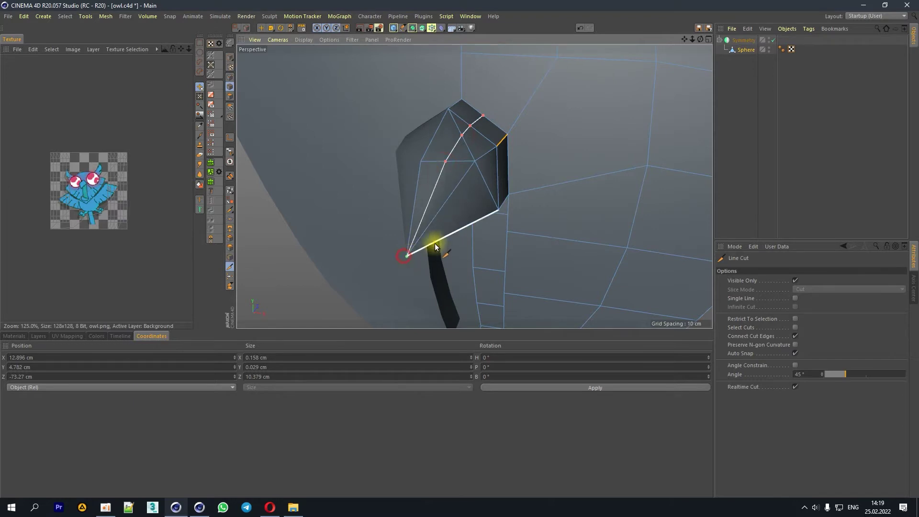
Step: Weld a stray beak point into the top beak vertex
{"action": "right_click", "coordinate": [477, 133]}
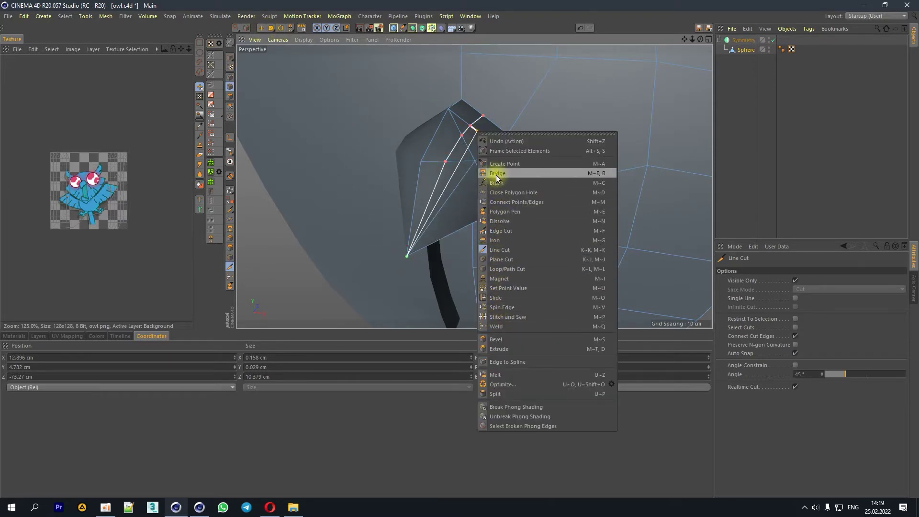
{"action": "left_click", "coordinate": [497, 326]}
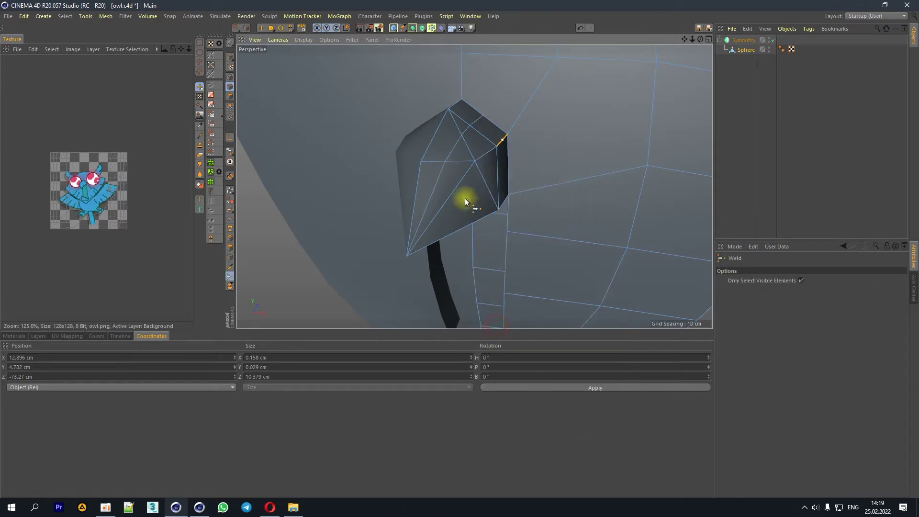
{"action": "left_click", "coordinate": [231, 77]}
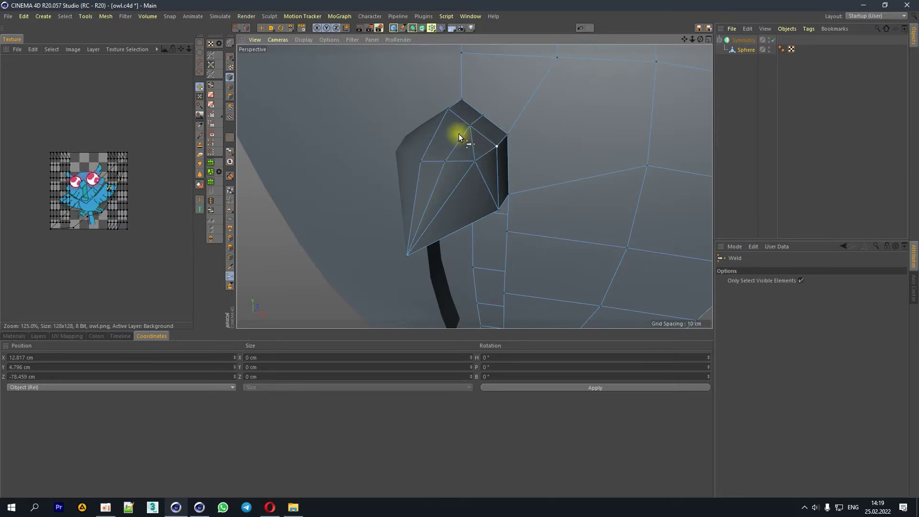
{"action": "left_click", "coordinate": [261, 28]}
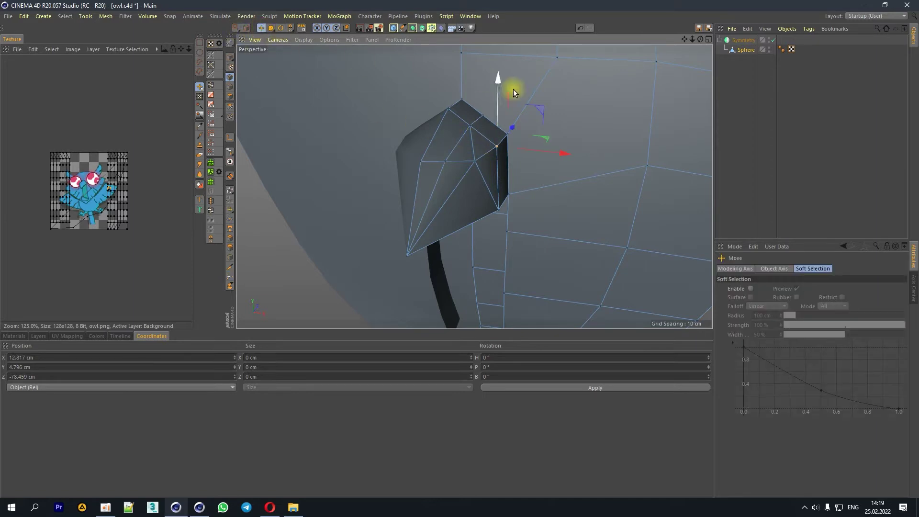
{"action": "right_click", "coordinate": [458, 130]}
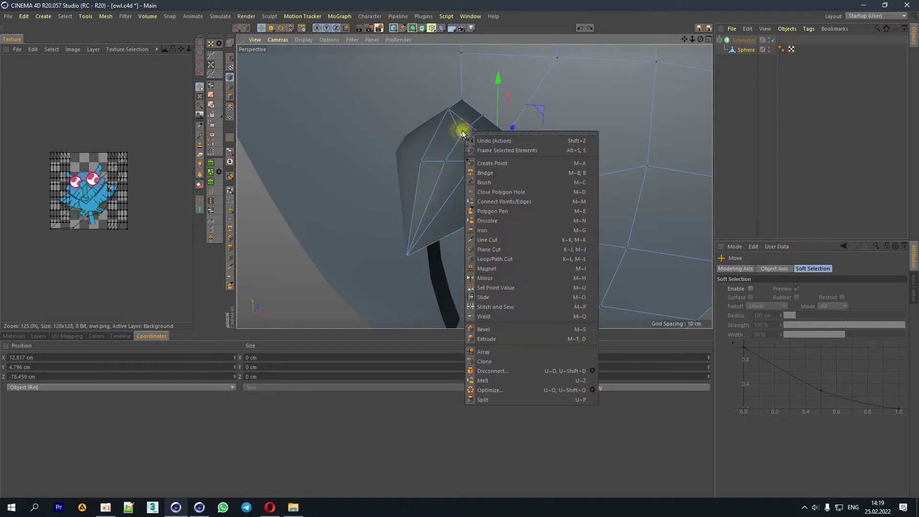
{"action": "left_click", "coordinate": [487, 315]}
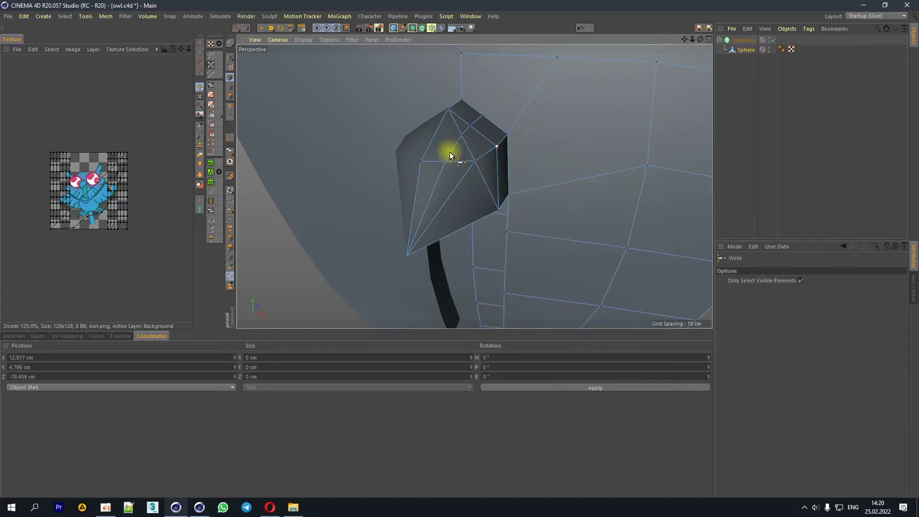
{"action": "left_click", "coordinate": [462, 136]}
{"action": "left_click", "coordinate": [481, 134]}
Step: Move two beak vertices, about 2 cm and 1.2 cm
{"action": "left_click_drag", "start_coordinate": [699, 42], "coordinate": [257, 36]}
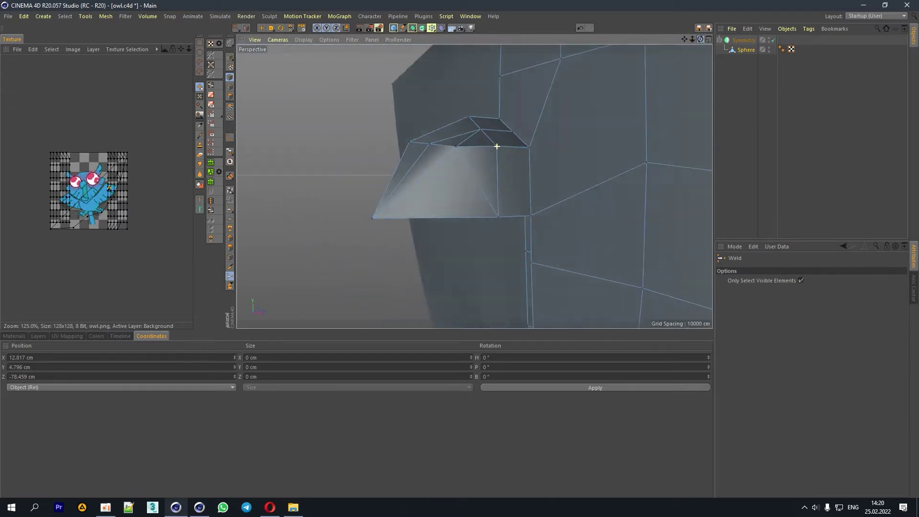
{"action": "left_click", "coordinate": [262, 28]}
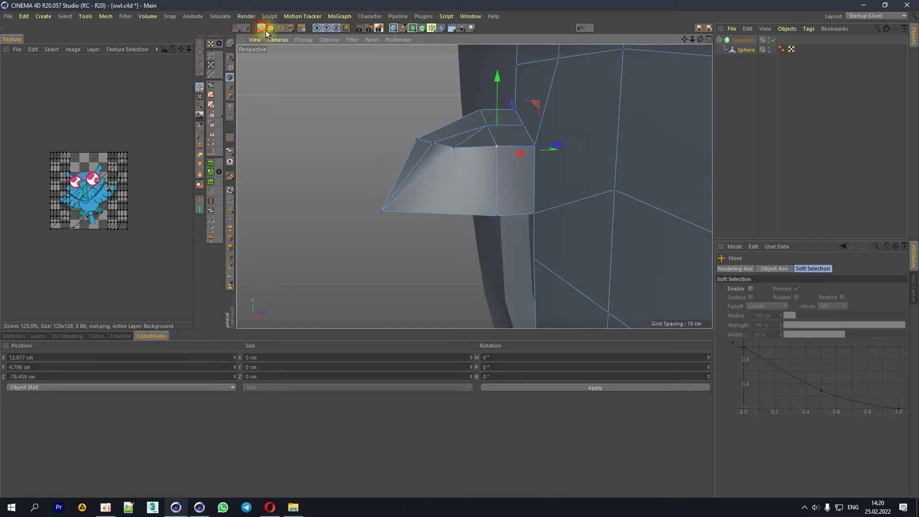
{"action": "left_click", "coordinate": [448, 147]}
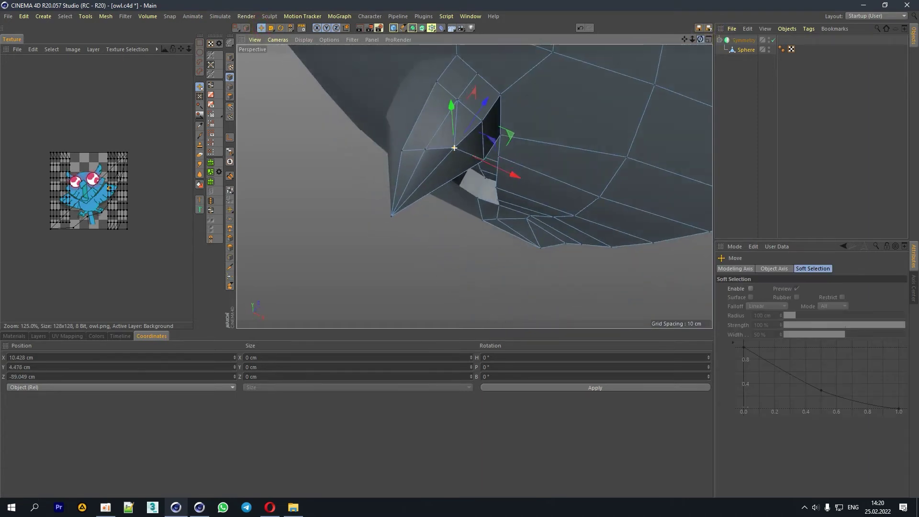
{"action": "mouse_move", "coordinate": [702, 42]}
{"action": "left_mouse_down"}
{"action": "mouse_move", "coordinate": [510, 136]}
{"action": "mouse_move", "coordinate": [512, 128]}
{"action": "left_mouse_up"}
{"action": "left_click", "coordinate": [424, 150]}
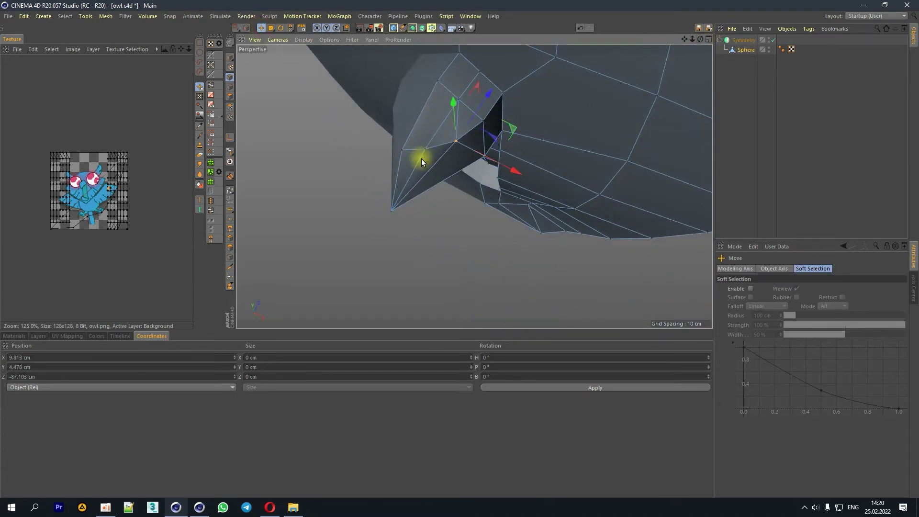
{"action": "left_click_drag", "start_coordinate": [700, 38], "coordinate": [540, 140]}
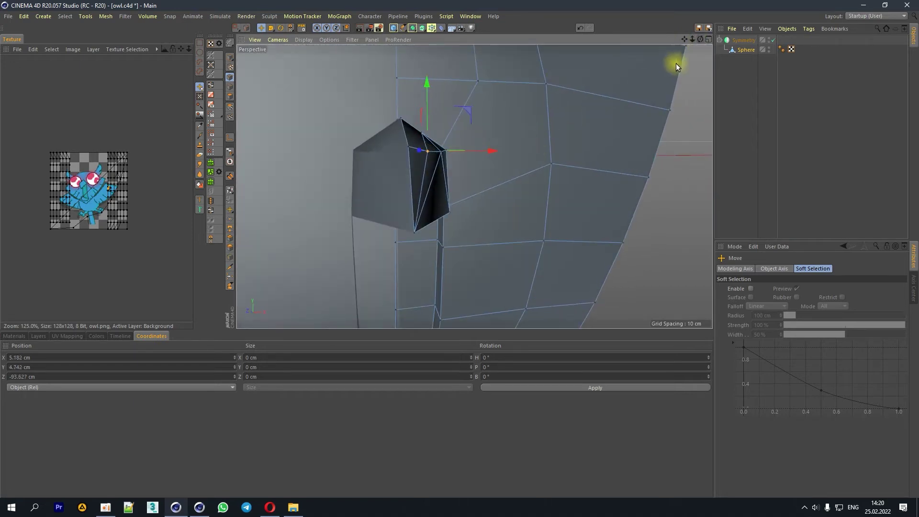
Step: Orbit to inspect the beak from below, the side and the front
{"action": "mouse_move", "coordinate": [699, 39]}
{"action": "left_mouse_down"}
{"action": "mouse_move", "coordinate": [574, 120]}
{"action": "mouse_move", "coordinate": [542, 116]}
{"action": "left_mouse_up"}
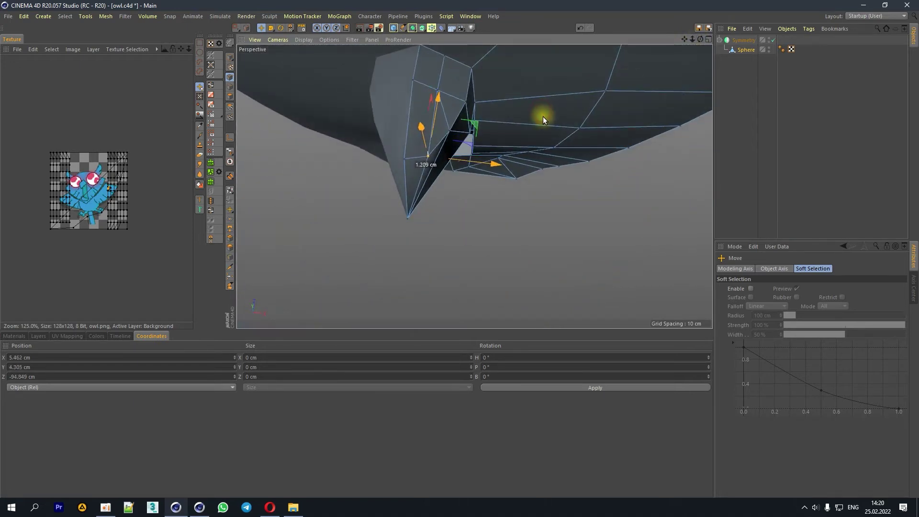
{"action": "left_click_drag", "start_coordinate": [703, 38], "coordinate": [598, 96]}
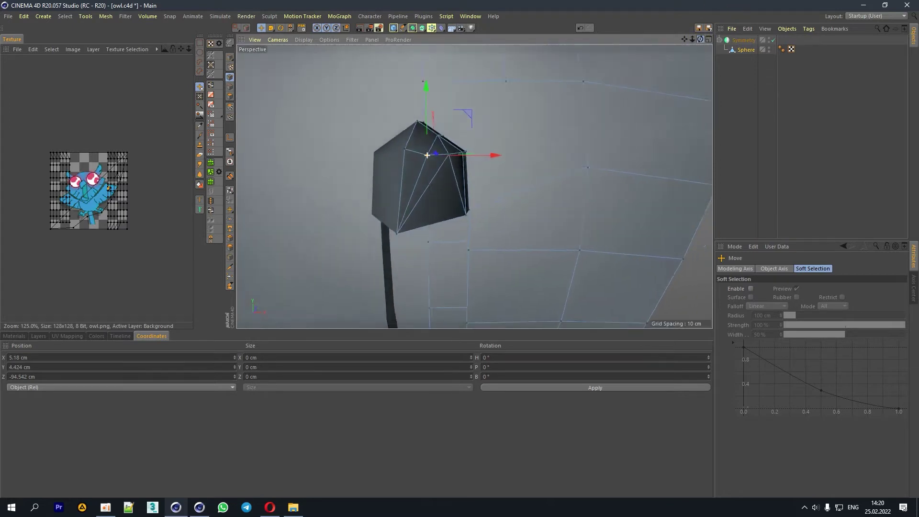
{"action": "left_click_drag", "start_coordinate": [700, 39], "coordinate": [570, 175]}
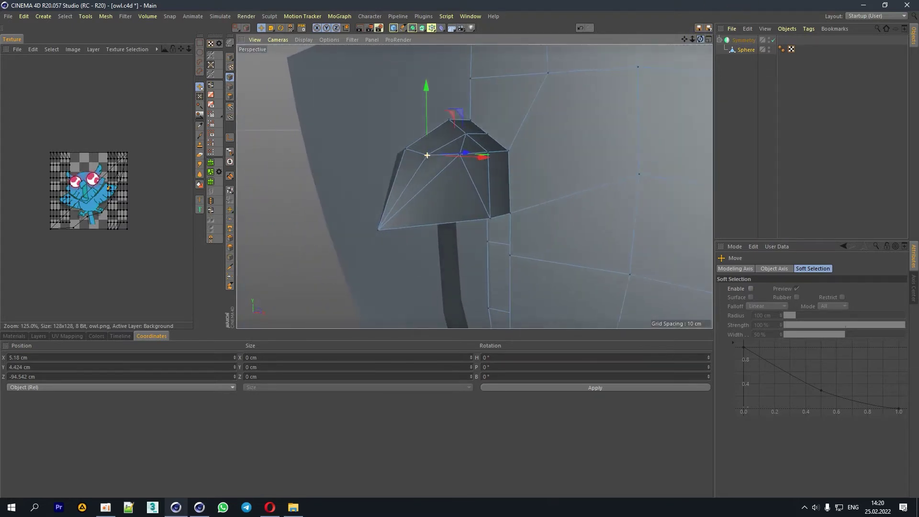
{"action": "right_click", "coordinate": [561, 179]}
Step: Line Cut from a head vertex across the beak face to its left tip
{"action": "left_click", "coordinate": [593, 286]}
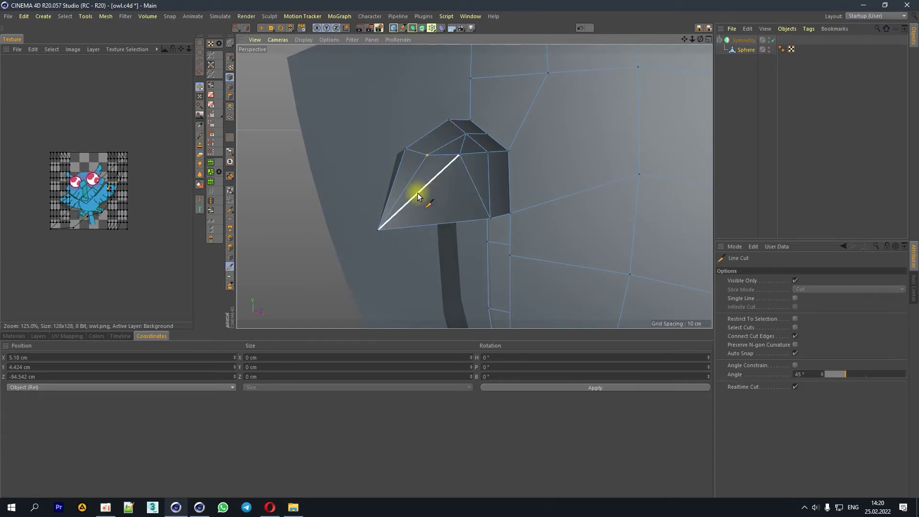
{"action": "left_click", "coordinate": [510, 177]}
{"action": "left_click", "coordinate": [638, 67]}
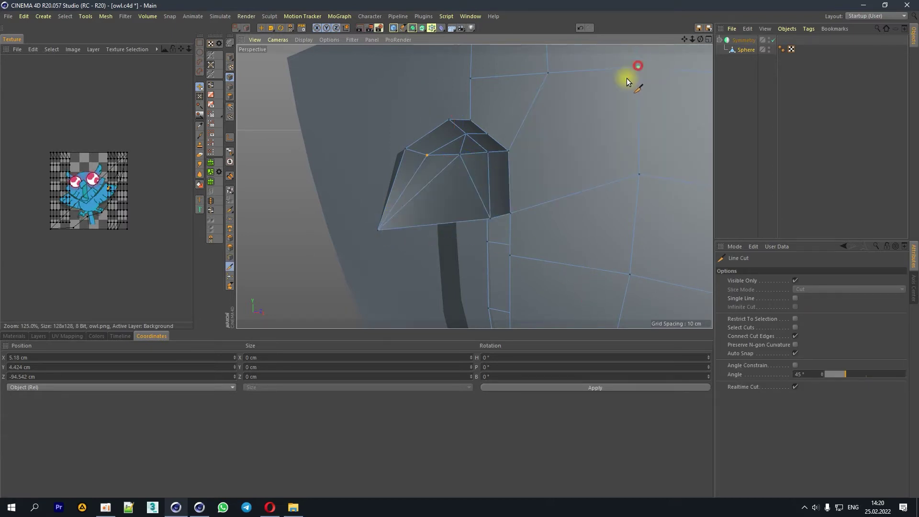
{"action": "left_click", "coordinate": [489, 180]}
{"action": "left_click", "coordinate": [474, 182]}
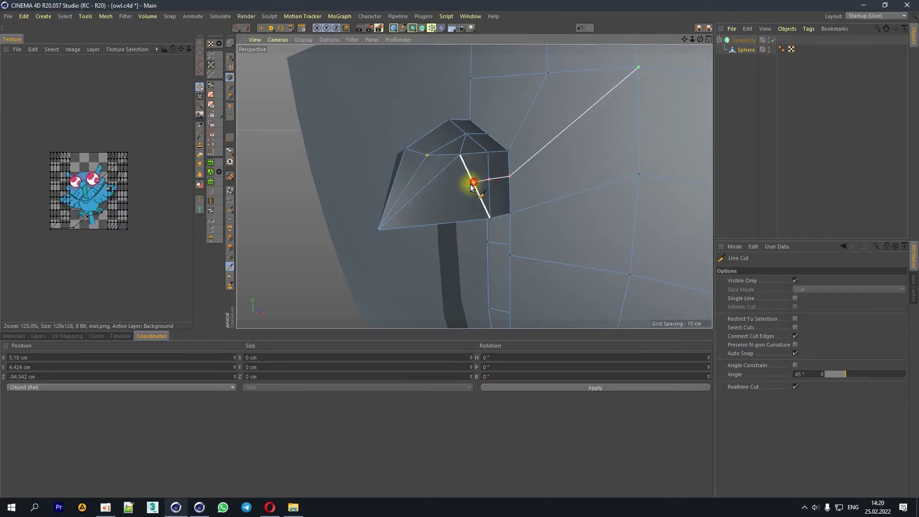
{"action": "left_click", "coordinate": [398, 227]}
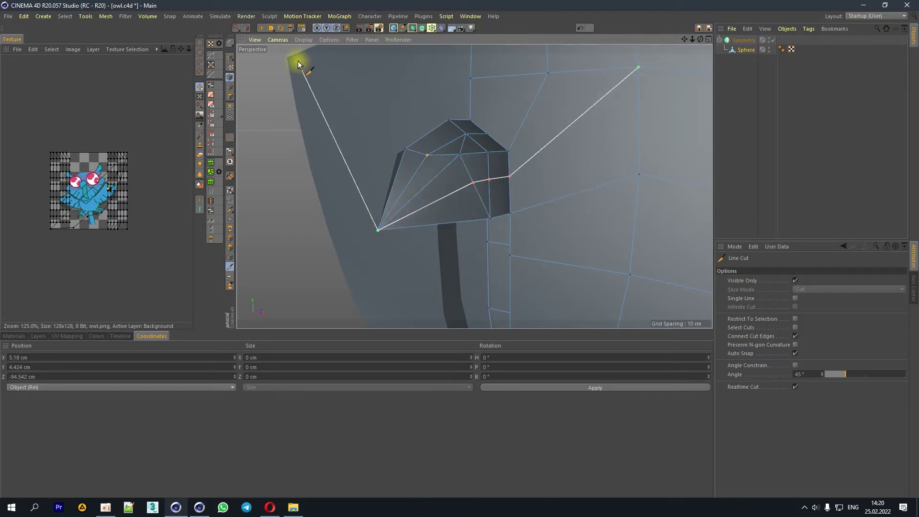
{"action": "left_click", "coordinate": [262, 28]}
Step: Select the new beak-side edge and push it outward to bulge the beak
{"action": "left_click", "coordinate": [230, 87]}
{"action": "left_click", "coordinate": [466, 162]}
{"action": "left_click", "coordinate": [496, 181]}
{"action": "left_click_drag", "start_coordinate": [547, 185], "coordinate": [551, 187]}
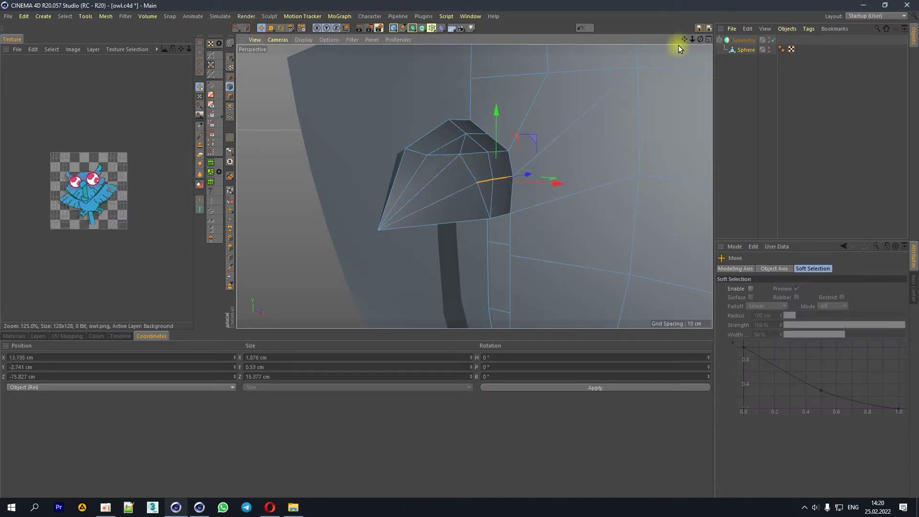
Step: Try moving the beak edge further out along X, then undo it
{"action": "left_click_drag", "start_coordinate": [679, 45], "coordinate": [604, 82], "text": "alt"}
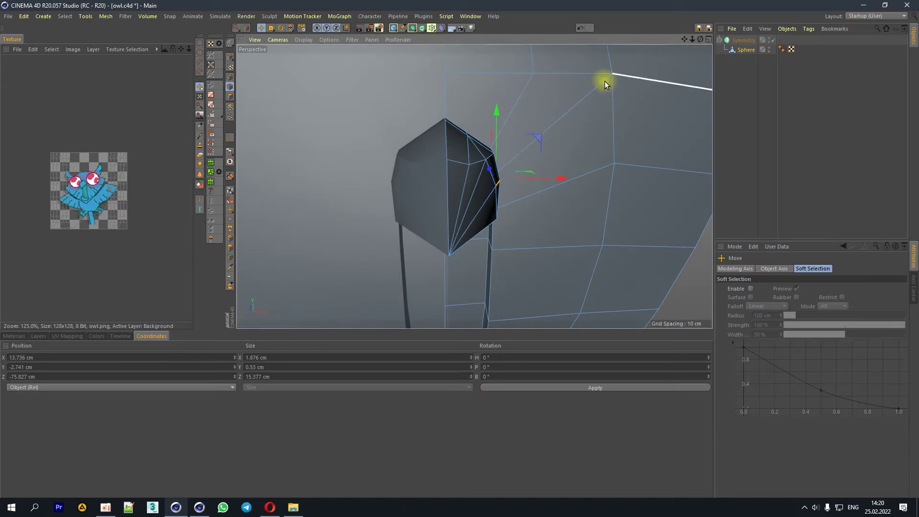
{"action": "left_click_drag", "start_coordinate": [556, 181], "coordinate": [559, 179]}
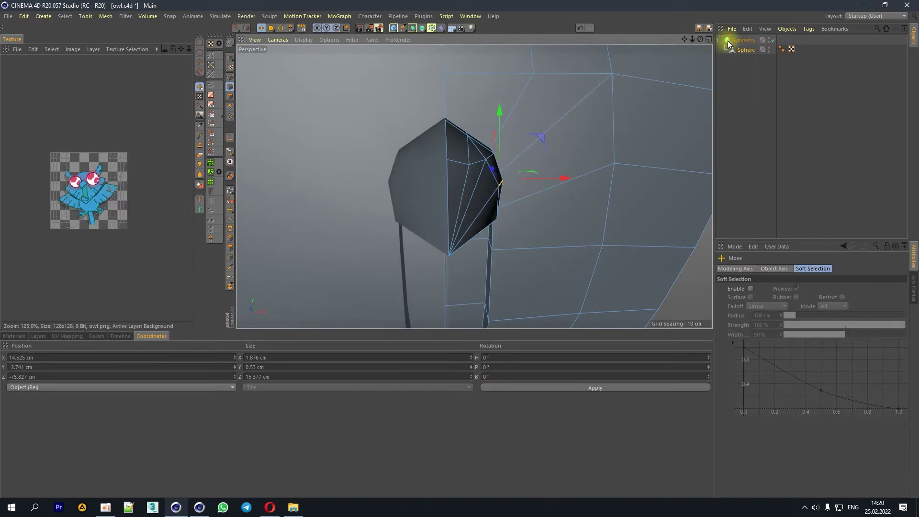
{"action": "left_click_drag", "start_coordinate": [699, 38], "coordinate": [670, 53]}
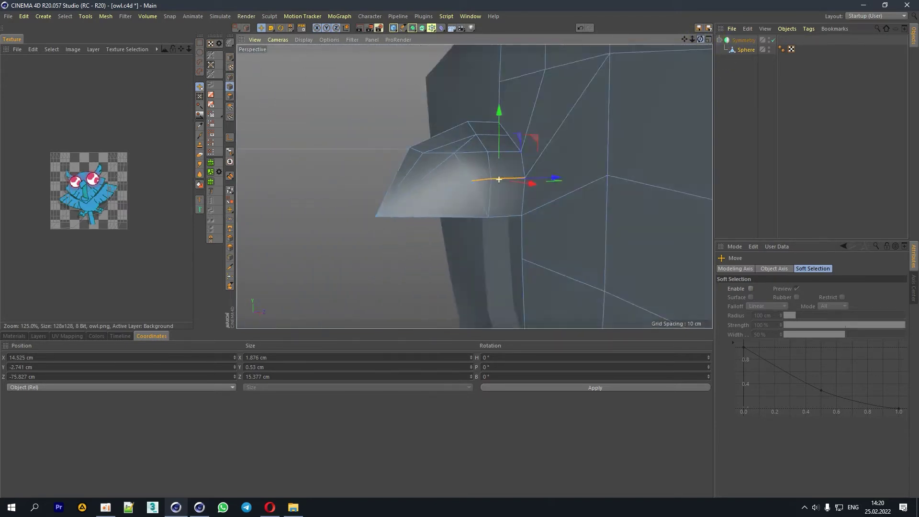
{"action": "key", "text": "ctrl+z"}
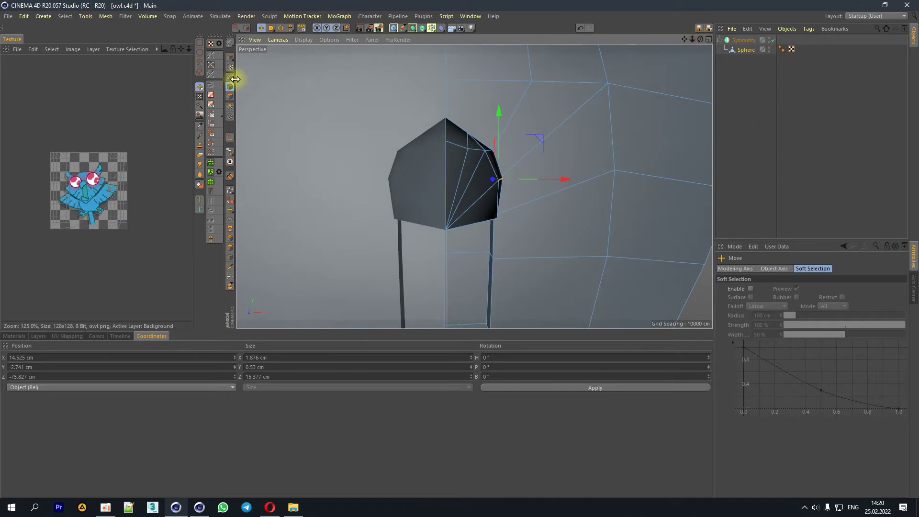
Step: Raise the beak's upper point to Y 5.646 cm and frame the owl head
{"action": "left_click_drag", "start_coordinate": [466, 103], "coordinate": [465, 93]}
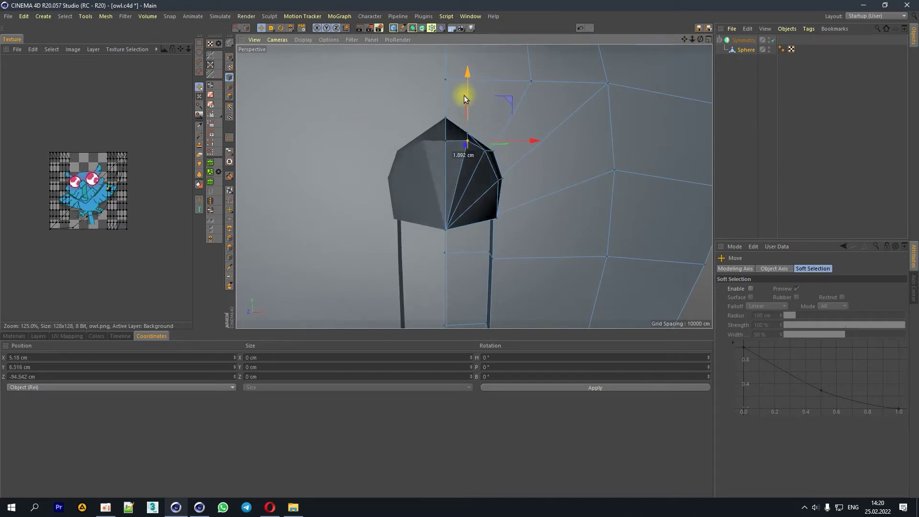
{"action": "mouse_move", "coordinate": [692, 38]}
{"action": "left_mouse_down"}
{"action": "mouse_move", "coordinate": [689, 52]}
{"action": "mouse_move", "coordinate": [695, 39]}
{"action": "left_mouse_up"}
{"action": "key", "text": "h"}
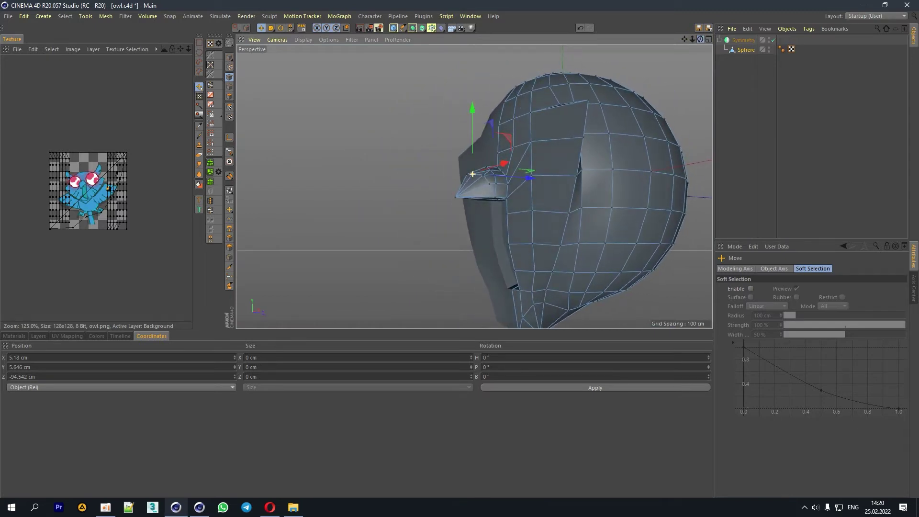
{"action": "scroll", "coordinate": [518, 205], "scroll_direction": "up", "scroll_amount": 3}
{"action": "scroll", "coordinate": [466, 208], "scroll_direction": "up", "scroll_amount": 1}
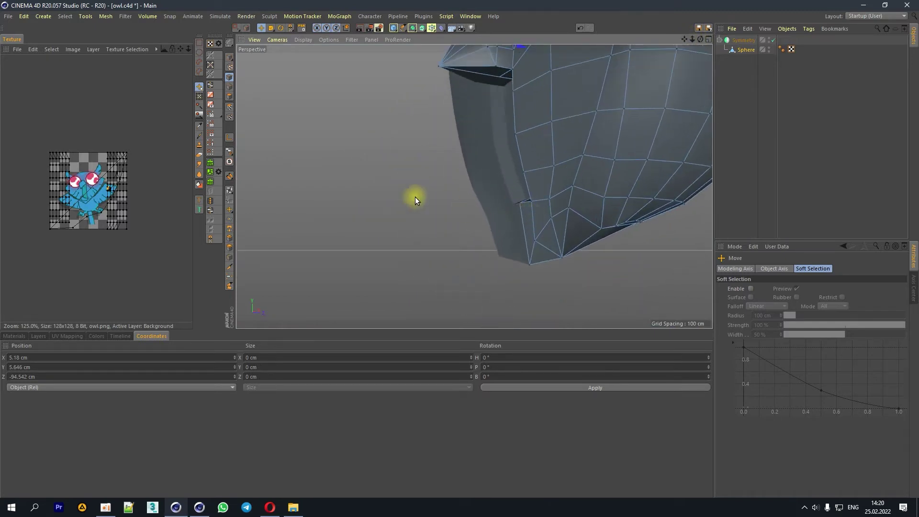
{"action": "left_click", "coordinate": [229, 96]}
Step: Extrude a polygon on the head's lower front edge out by 17.5 cm
{"action": "left_click", "coordinate": [527, 220]}
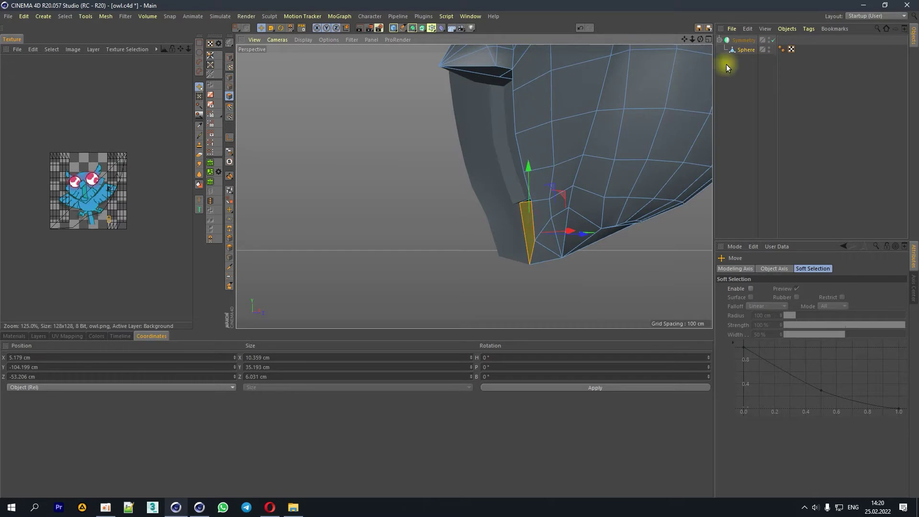
{"action": "left_click_drag", "start_coordinate": [703, 39], "coordinate": [570, 191]}
{"action": "right_click", "coordinate": [571, 192]}
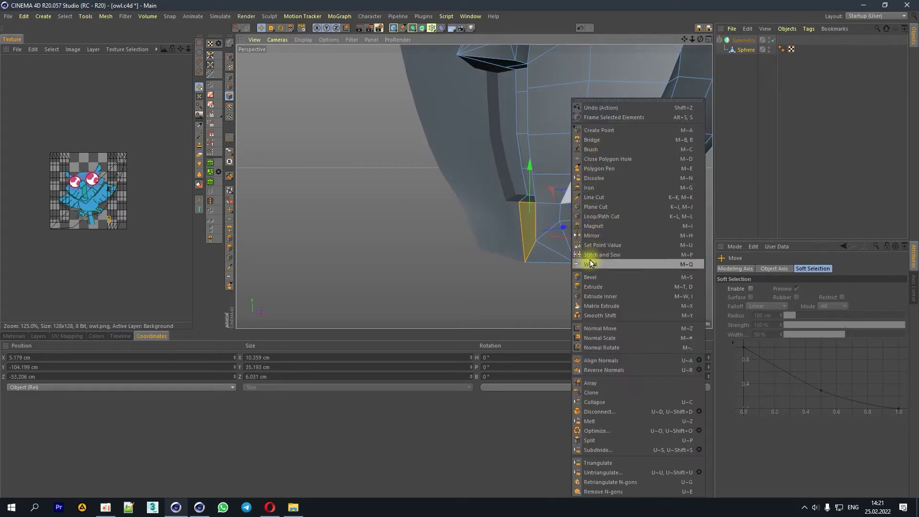
{"action": "left_click", "coordinate": [594, 286]}
{"action": "left_click_drag", "start_coordinate": [527, 219], "coordinate": [565, 219]}
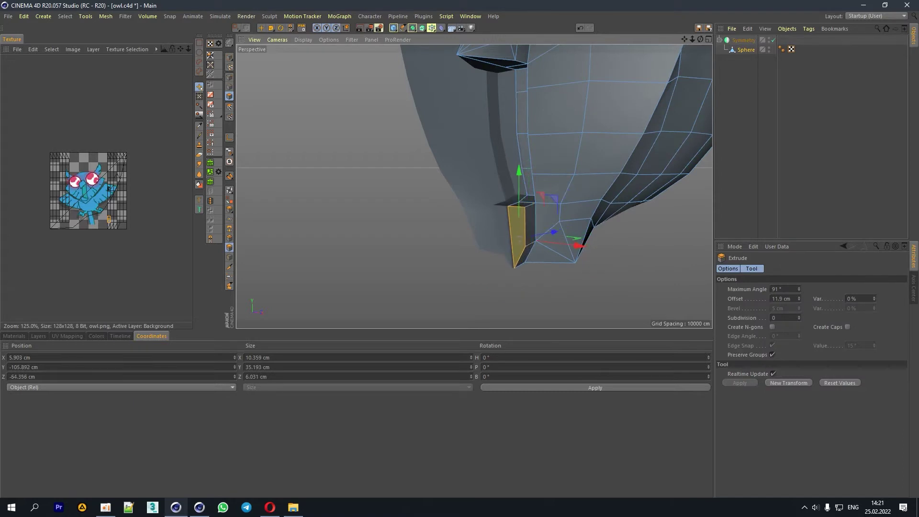
{"action": "scroll", "coordinate": [551, 211], "scroll_direction": "up", "scroll_amount": 3}
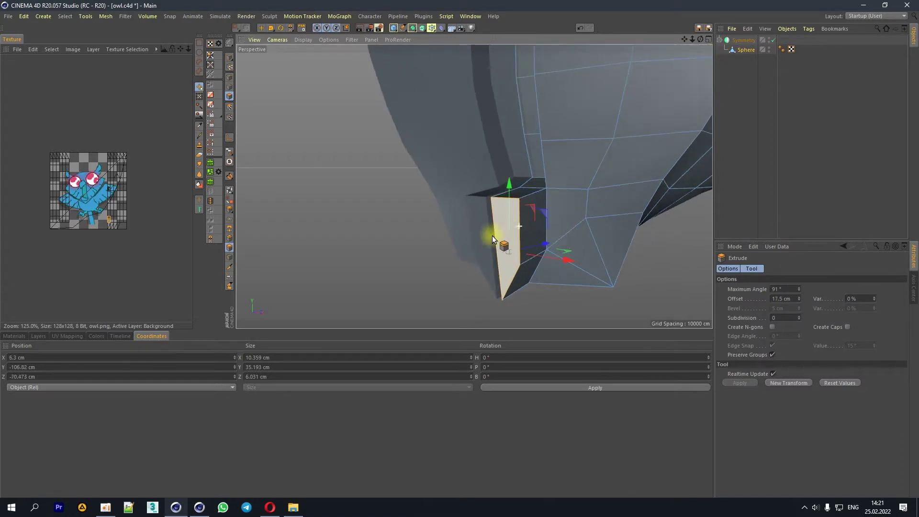
{"action": "left_click_drag", "start_coordinate": [699, 38], "coordinate": [680, 53]}
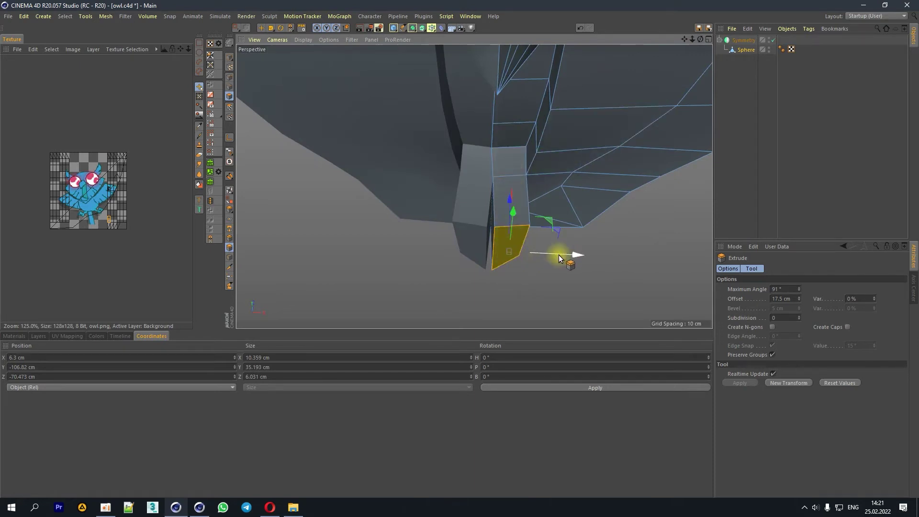
Step: Shift the extruded polygon toward the centre line to about X 5.22 cm
{"action": "left_click", "coordinate": [261, 28]}
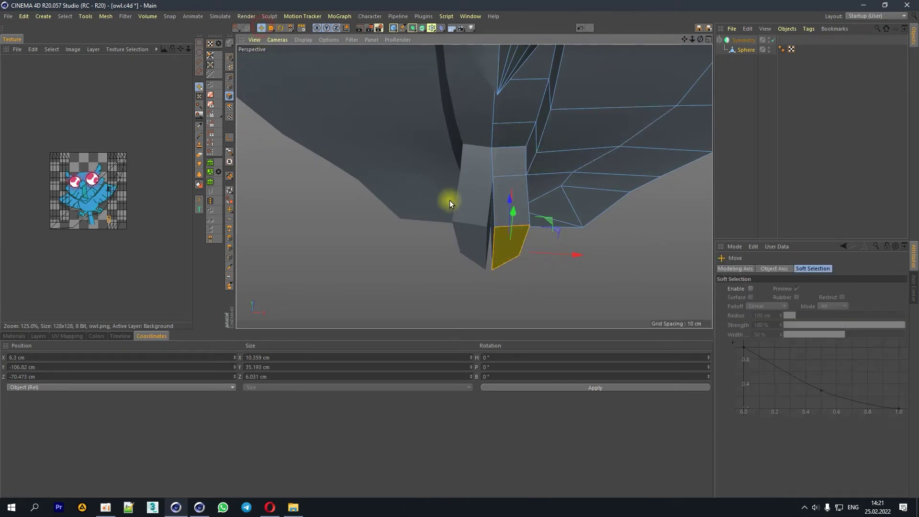
{"action": "left_click", "coordinate": [507, 246]}
{"action": "left_click_drag", "start_coordinate": [557, 252], "coordinate": [553, 253]}
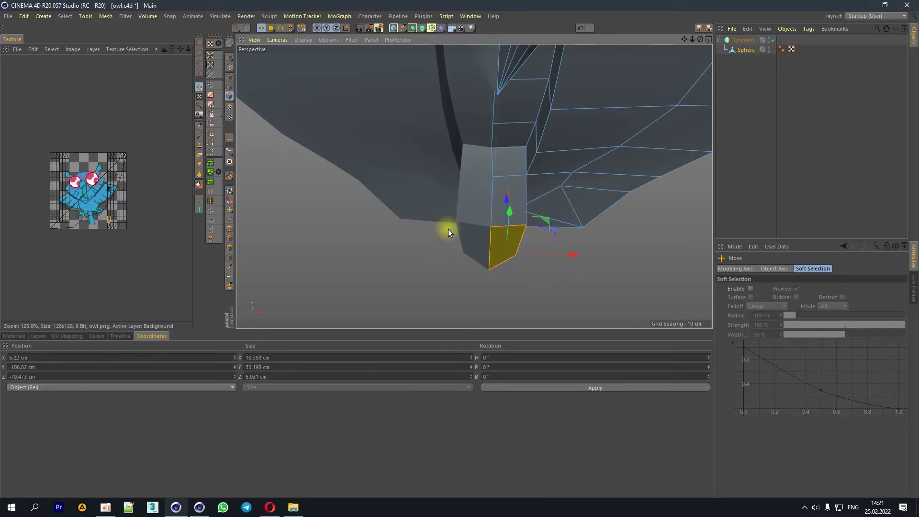
{"action": "scroll", "coordinate": [479, 235], "scroll_direction": "up", "scroll_amount": 5}
{"action": "left_click", "coordinate": [741, 42]}
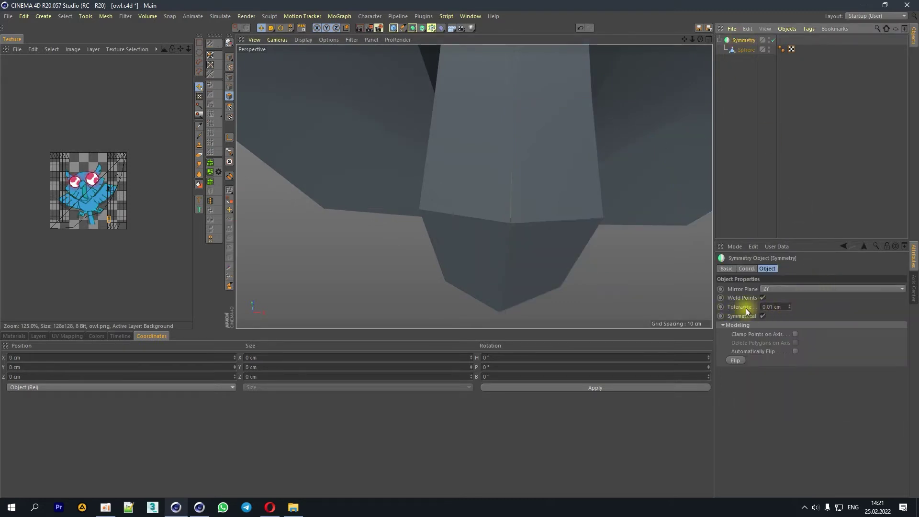
Step: Set the Symmetry object's Tolerance to 1.01 cm in the Attributes panel
{"action": "left_click", "coordinate": [789, 305]}
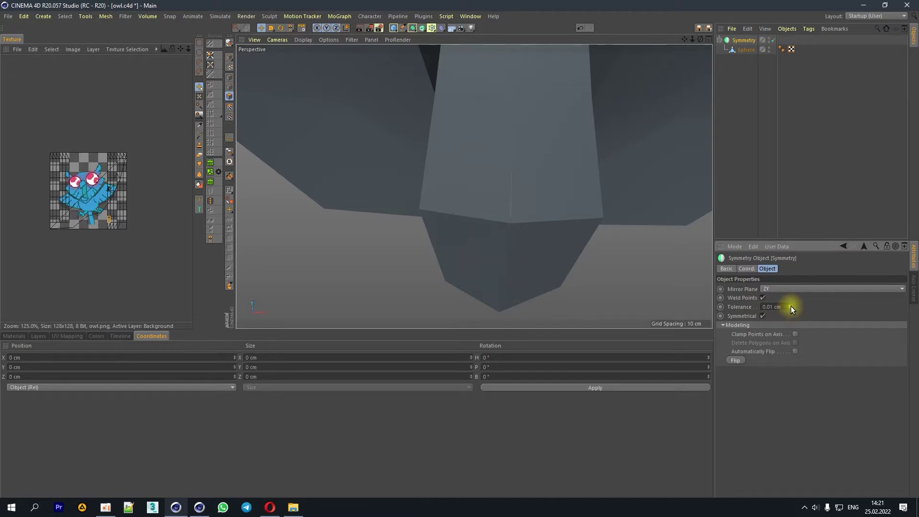
{"action": "left_click", "coordinate": [791, 307]}
{"action": "double_click", "coordinate": [768, 306]}
{"action": "mouse_move", "coordinate": [692, 40]}
{"action": "left_mouse_down"}
{"action": "mouse_move", "coordinate": [670, 39]}
{"action": "mouse_move", "coordinate": [697, 37]}
{"action": "left_mouse_up"}
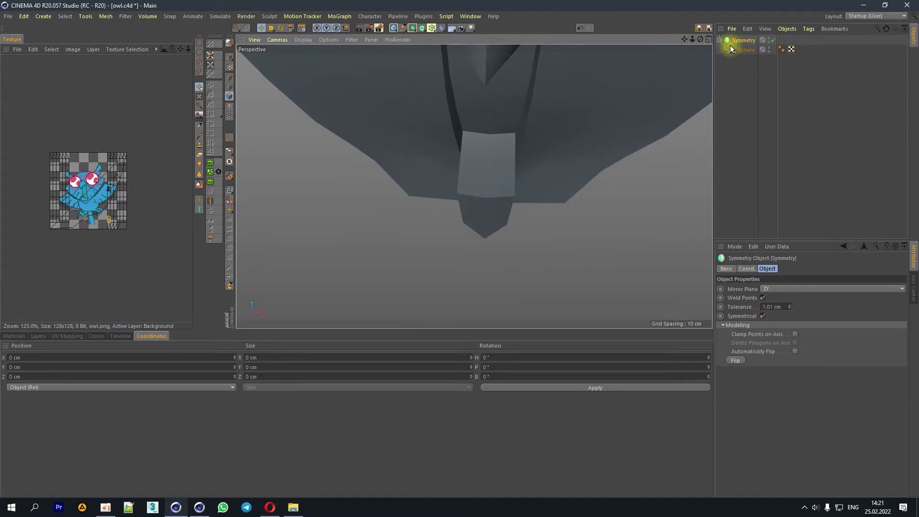
{"action": "left_click", "coordinate": [745, 49]}
Step: Slide the extruded polygon sideways until its Position X reads 5.171 cm
{"action": "left_click_drag", "start_coordinate": [547, 228], "coordinate": [549, 228]}
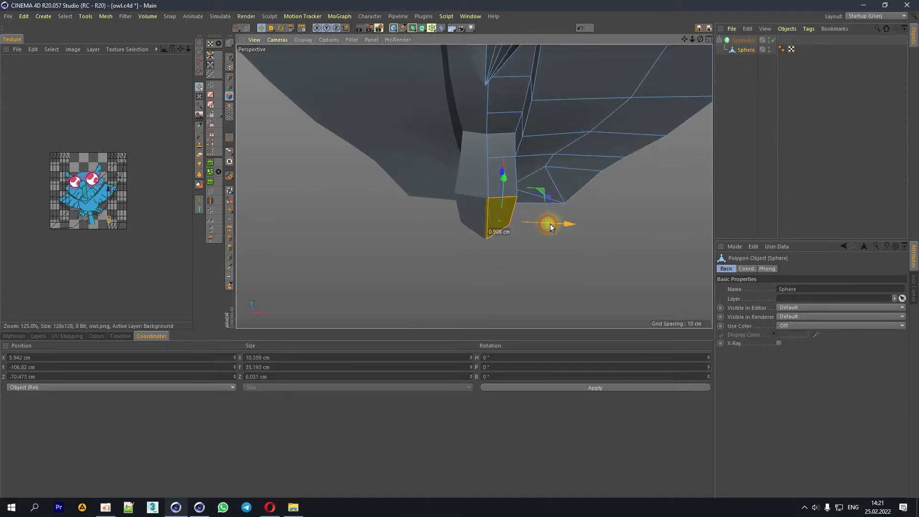
{"action": "scroll", "coordinate": [487, 202], "scroll_direction": "up", "scroll_amount": 3}
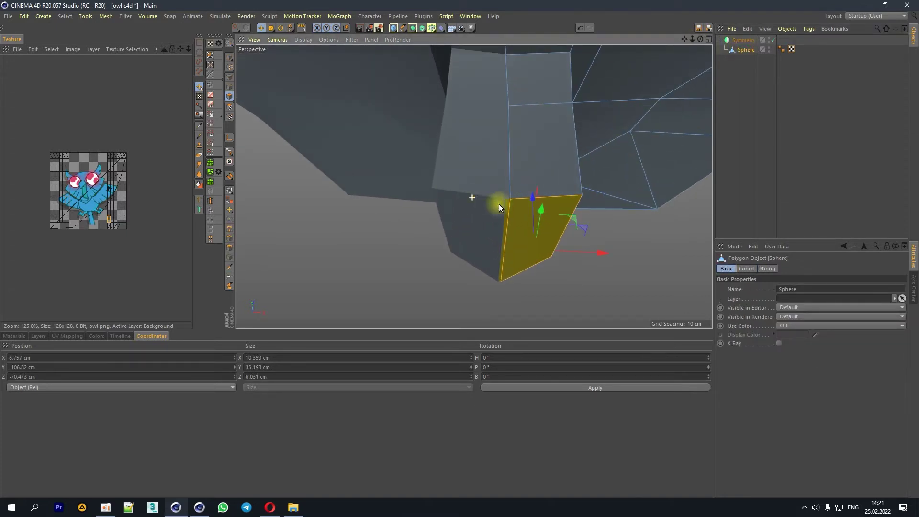
{"action": "left_click_drag", "start_coordinate": [588, 249], "coordinate": [585, 252]}
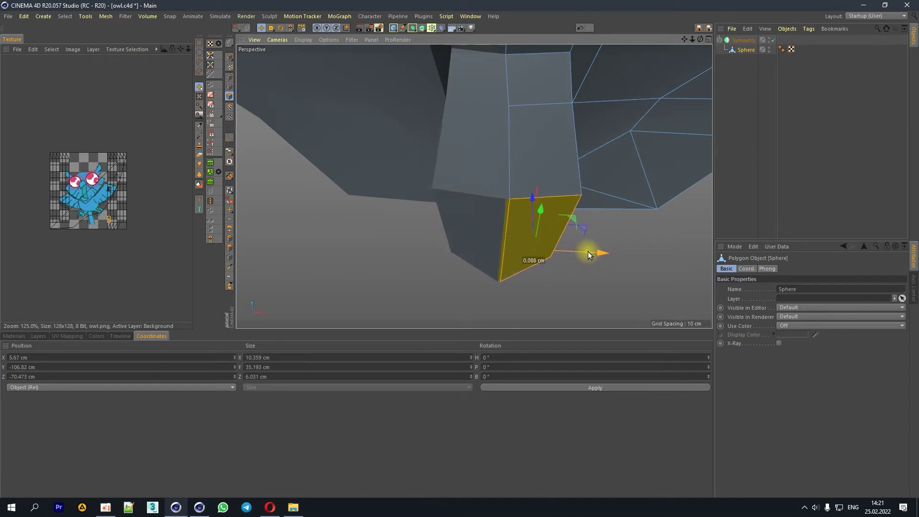
{"action": "left_click_drag", "start_coordinate": [585, 251], "coordinate": [585, 251]}
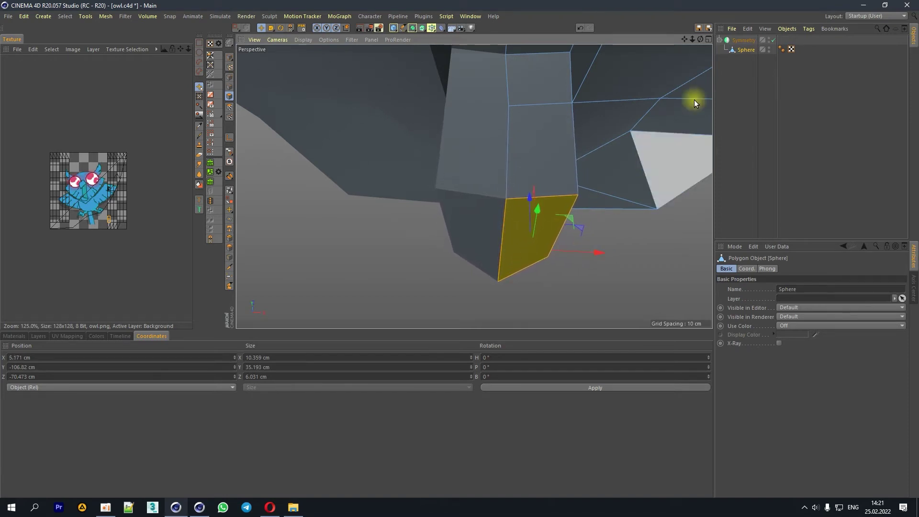
{"action": "left_click_drag", "start_coordinate": [704, 41], "coordinate": [688, 42]}
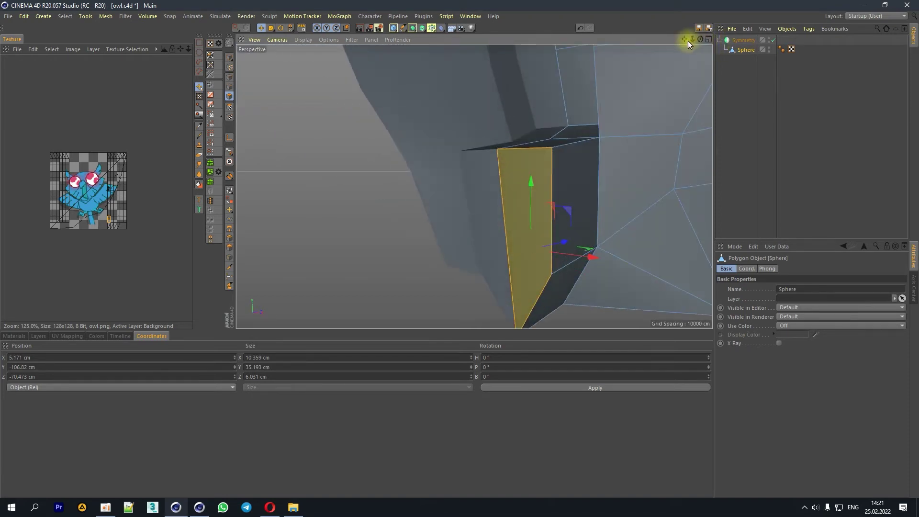
{"action": "mouse_move", "coordinate": [692, 38]}
{"action": "left_mouse_down"}
{"action": "mouse_move", "coordinate": [675, 41]}
{"action": "mouse_move", "coordinate": [689, 40]}
{"action": "left_mouse_up"}
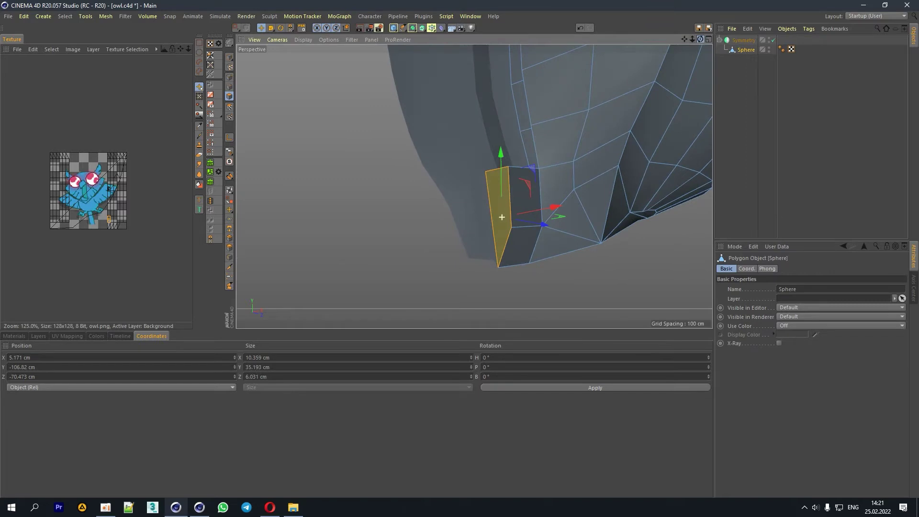
{"action": "right_click", "coordinate": [527, 274]}
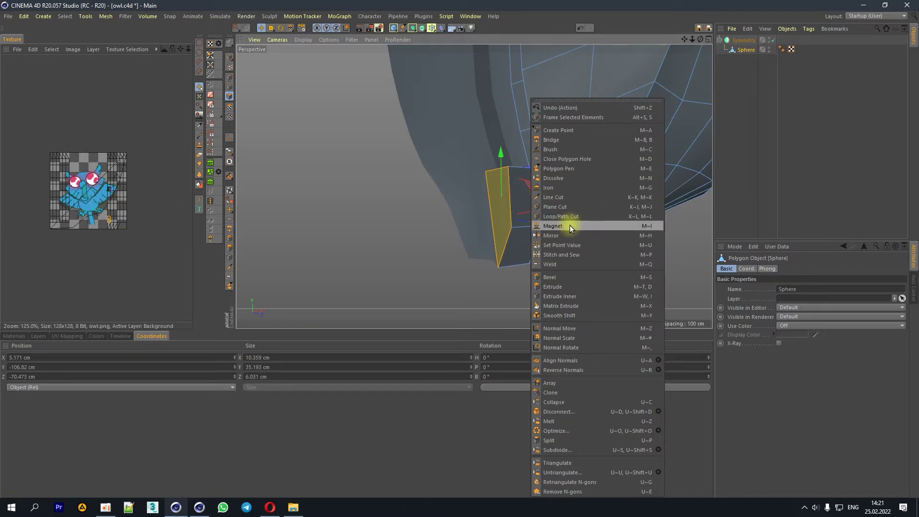
Step: Line-cut an edge near the extrusion's tip, from its lower edge to the adjacent vertex
{"action": "left_click", "coordinate": [554, 197]}
{"action": "left_click", "coordinate": [496, 245]}
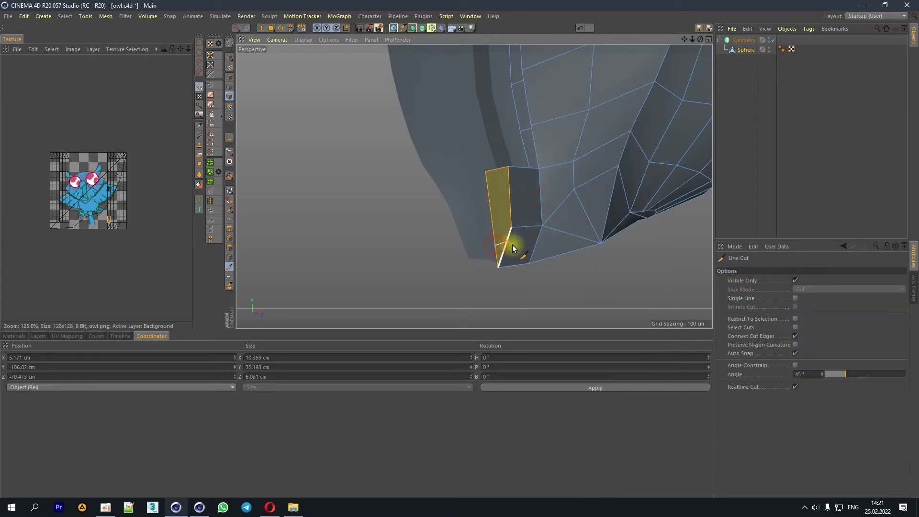
{"action": "left_click", "coordinate": [542, 226]}
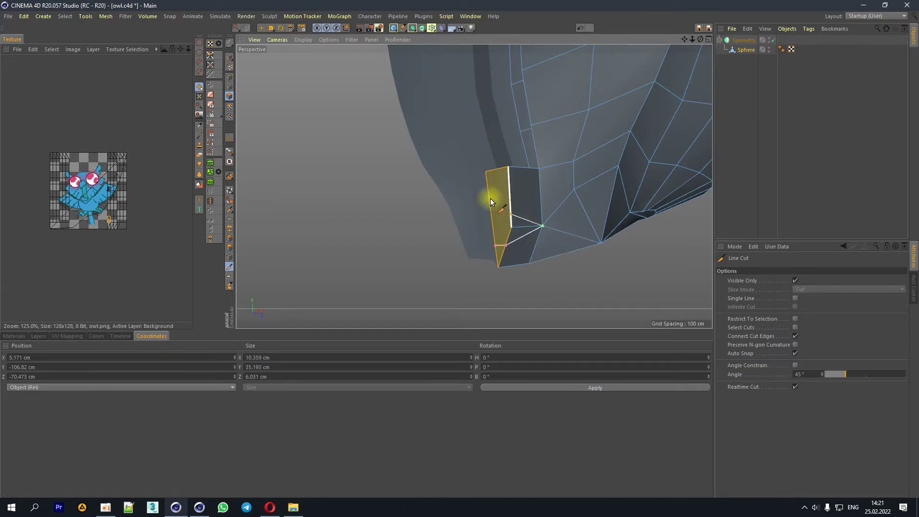
{"action": "left_click", "coordinate": [261, 28]}
{"action": "right_click", "coordinate": [496, 216]}
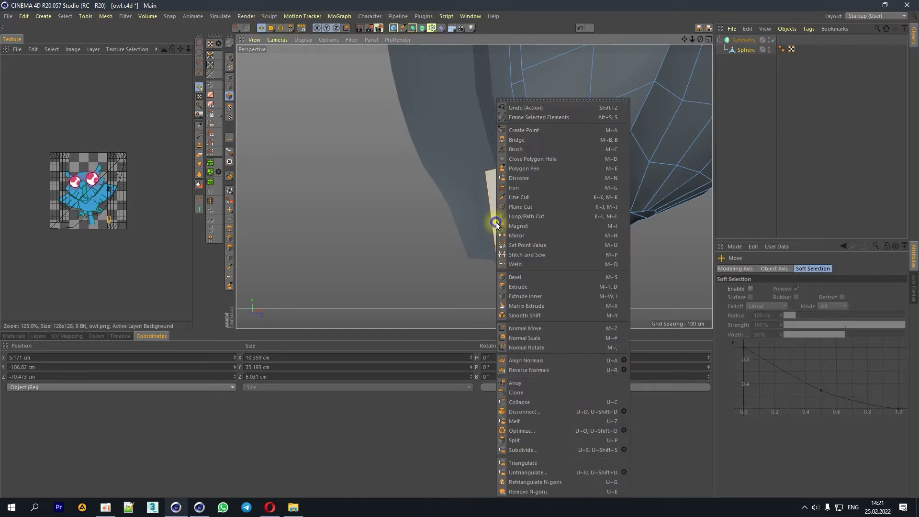
{"action": "left_click", "coordinate": [519, 197]}
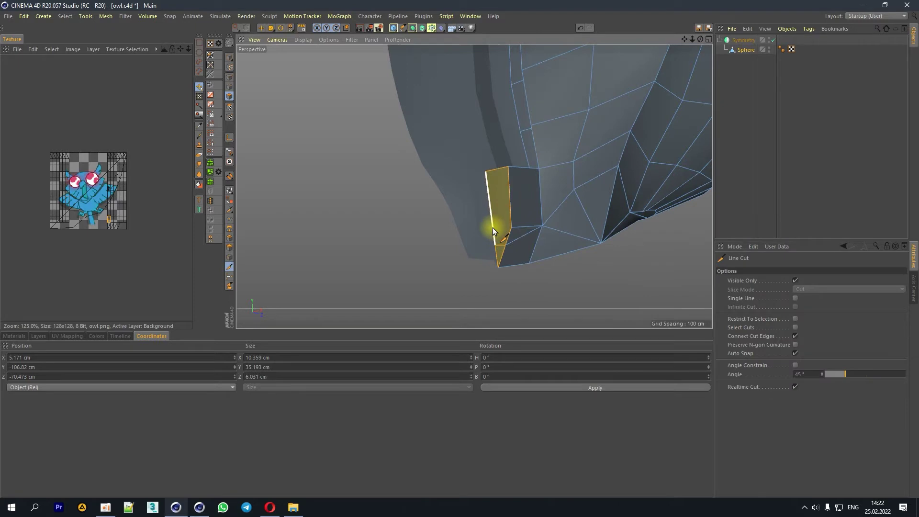
{"action": "left_click", "coordinate": [510, 229]}
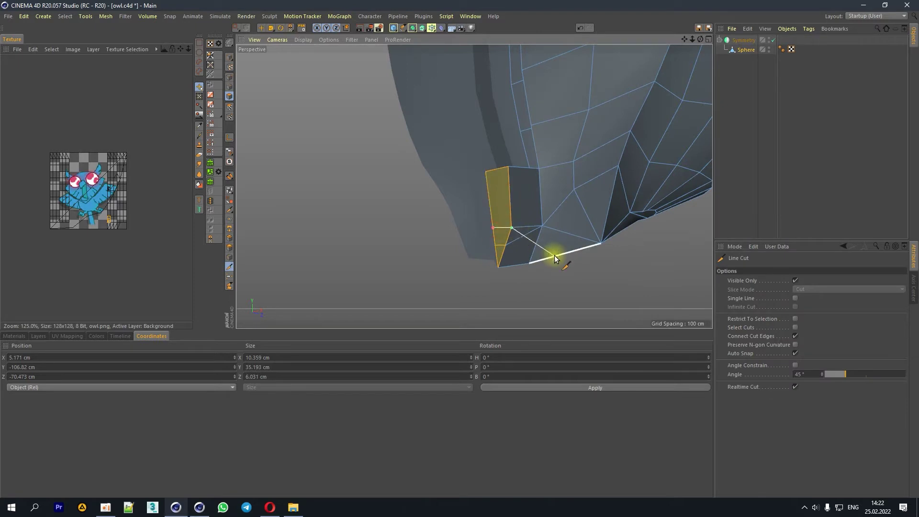
{"action": "left_click", "coordinate": [261, 27]}
Step: Shift the small triangle below the cut back and forth along Z
{"action": "left_click", "coordinate": [496, 254]}
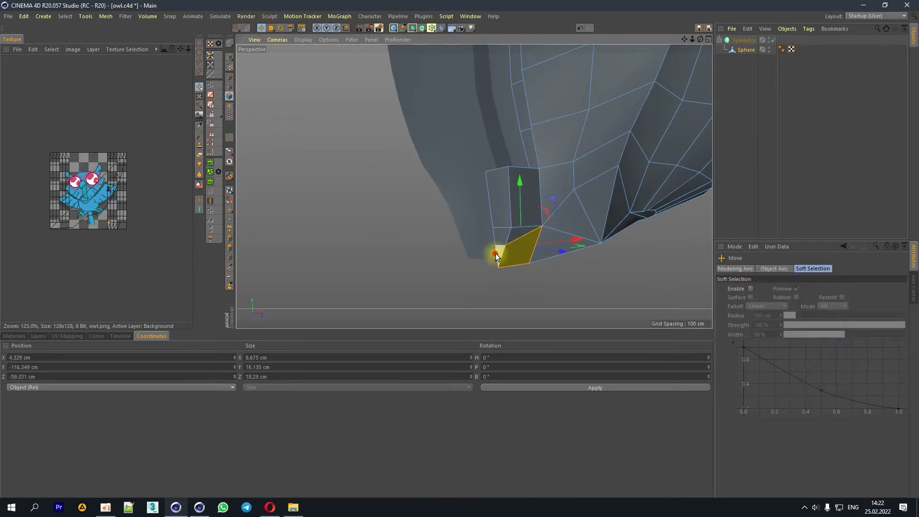
{"action": "left_click_drag", "start_coordinate": [549, 252], "coordinate": [565, 248]}
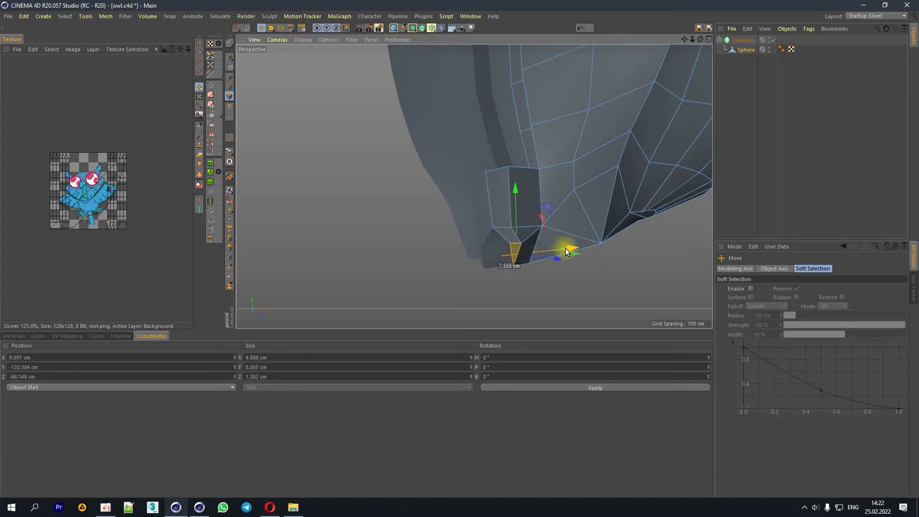
{"action": "left_click_drag", "start_coordinate": [545, 260], "coordinate": [568, 263]}
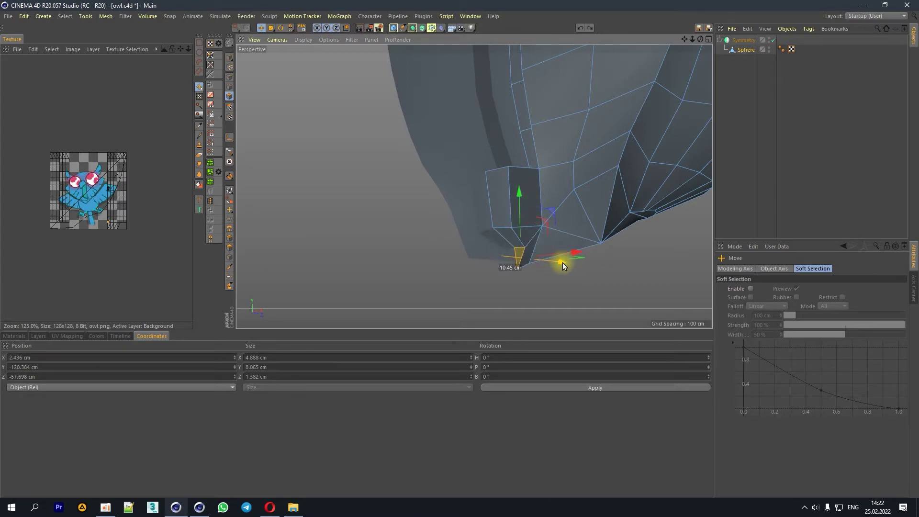
{"action": "scroll", "coordinate": [568, 263], "scroll_direction": "up", "scroll_amount": 3}
{"action": "scroll", "coordinate": [539, 270], "scroll_direction": "up", "scroll_amount": 3}
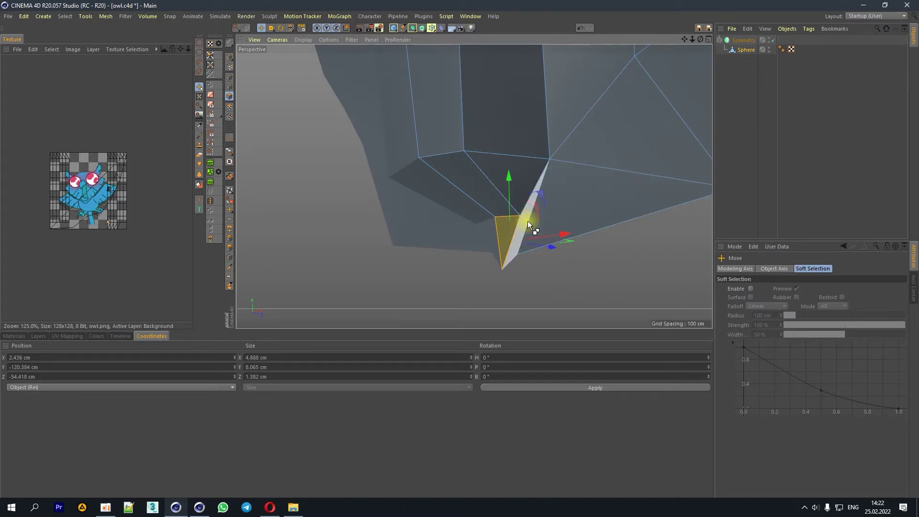
Step: Add a new point on the beak edge beside the notch, about 64.6% along
{"action": "left_click", "coordinate": [229, 77]}
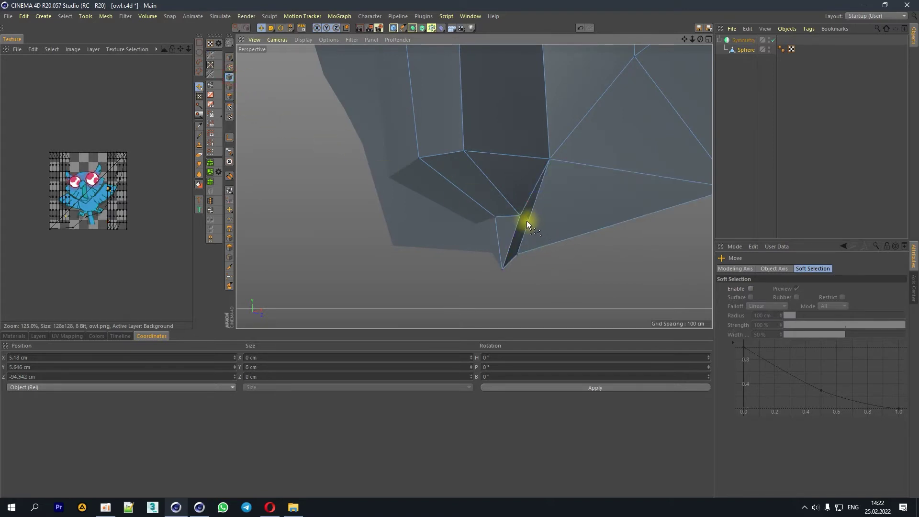
{"action": "left_click", "coordinate": [527, 222]}
{"action": "left_click", "coordinate": [530, 233]}
{"action": "right_click", "coordinate": [528, 239]}
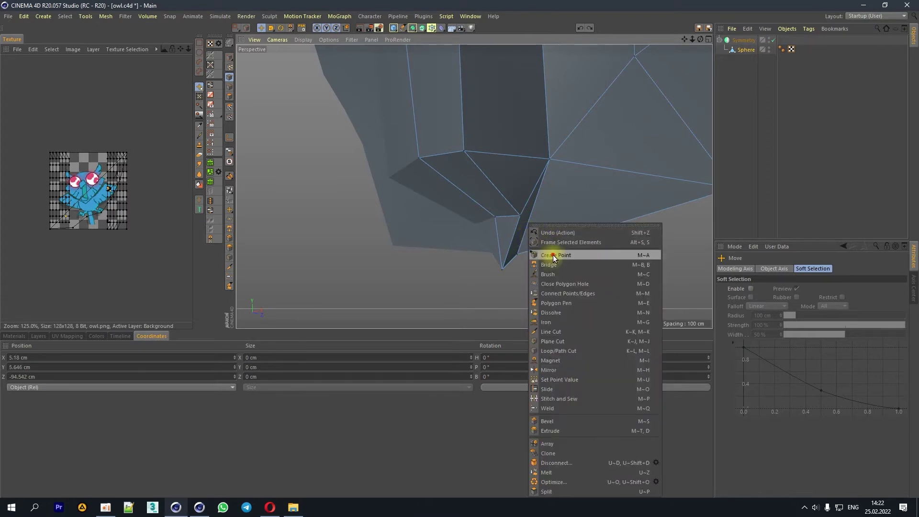
{"action": "left_click", "coordinate": [555, 255]}
{"action": "left_click", "coordinate": [528, 223]}
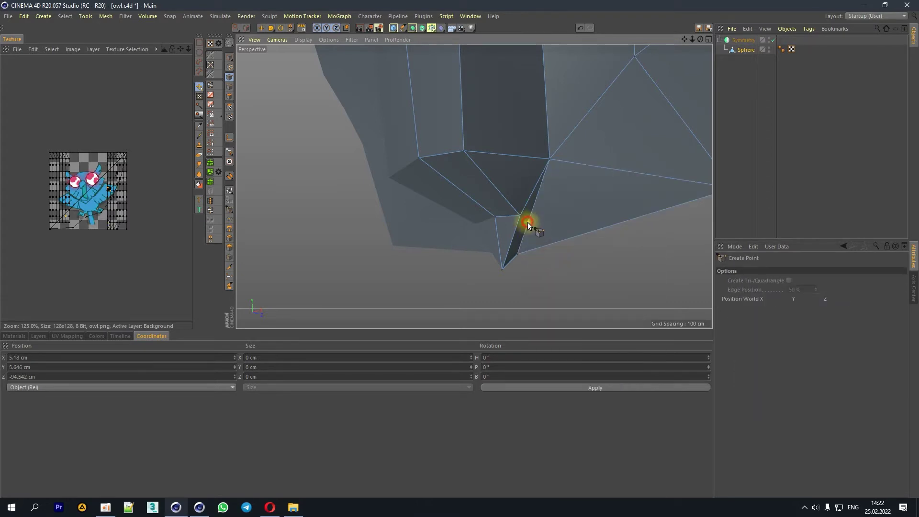
{"action": "right_click", "coordinate": [542, 249]}
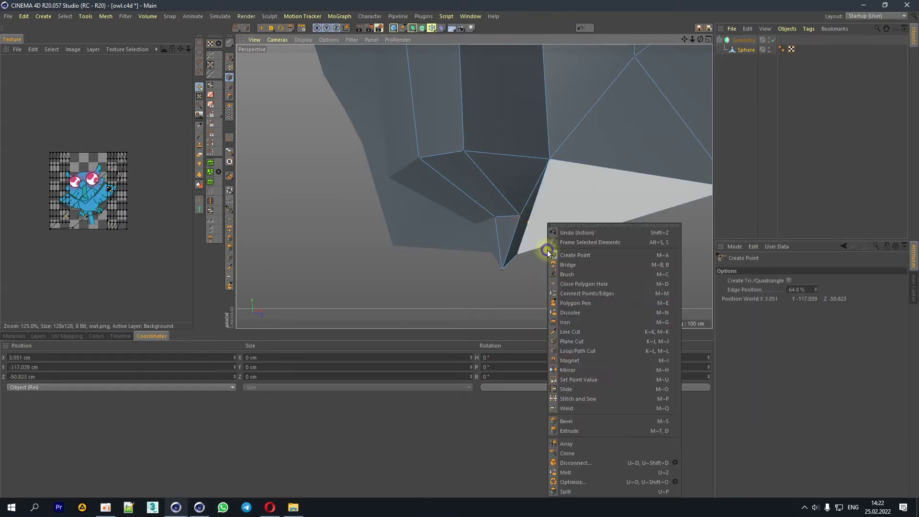
Step: Weld the stray point and the lower spike point onto their neighbouring vertices
{"action": "left_click", "coordinate": [532, 225]}
{"action": "right_click", "coordinate": [533, 225]}
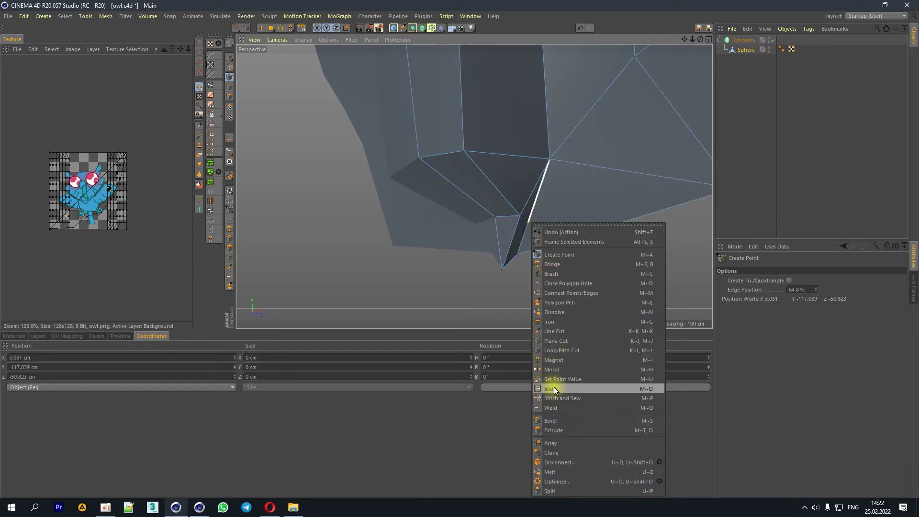
{"action": "left_click", "coordinate": [556, 409]}
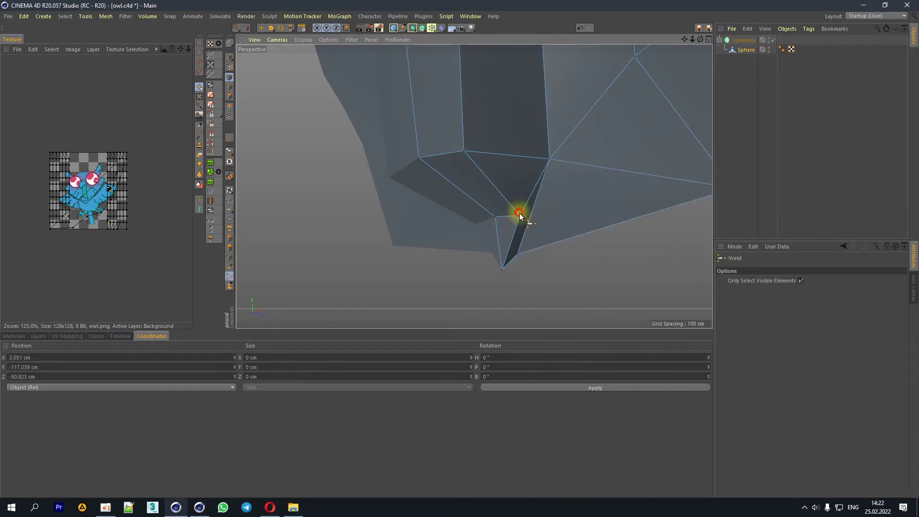
{"action": "left_click_drag", "start_coordinate": [520, 214], "coordinate": [528, 222]}
{"action": "left_click_drag", "start_coordinate": [704, 82], "coordinate": [623, 91], "text": "alt"}
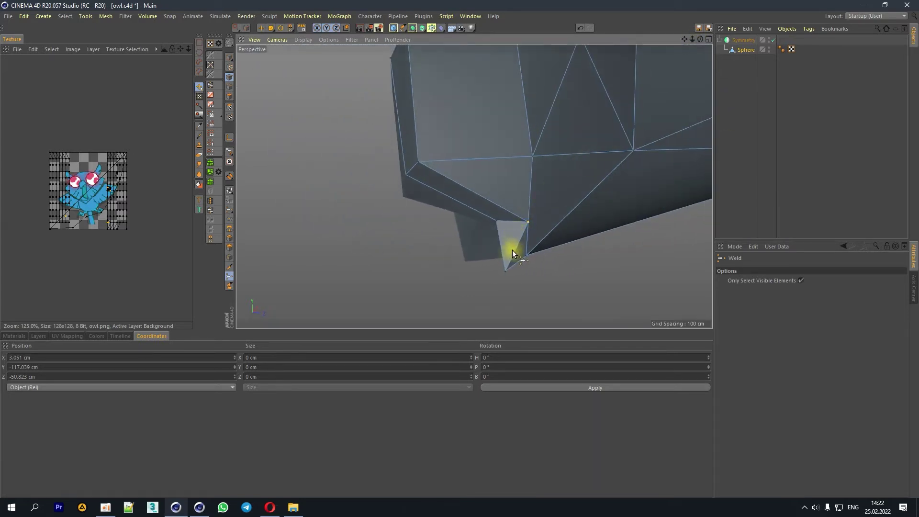
{"action": "left_click_drag", "start_coordinate": [505, 272], "coordinate": [526, 255]}
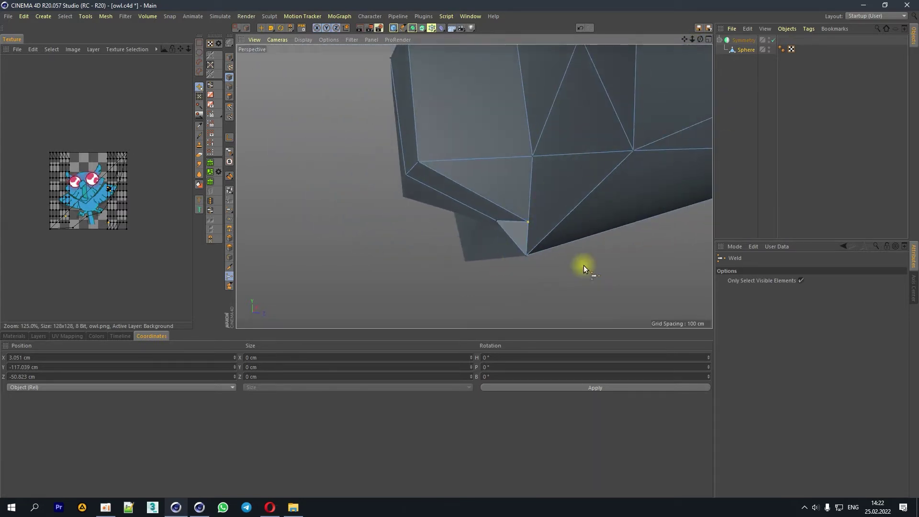
Step: Nudge the vertex beside the beak about 4 cm along Z and pull it down
{"action": "left_click", "coordinate": [258, 28]}
{"action": "left_click", "coordinate": [497, 221]}
{"action": "left_click_drag", "start_coordinate": [552, 229], "coordinate": [576, 232]}
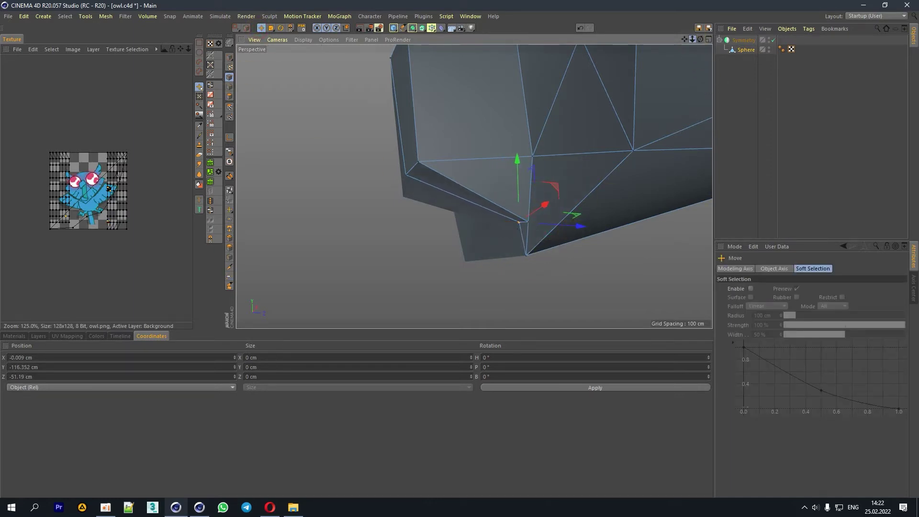
{"action": "left_click_drag", "start_coordinate": [693, 41], "coordinate": [501, 209]}
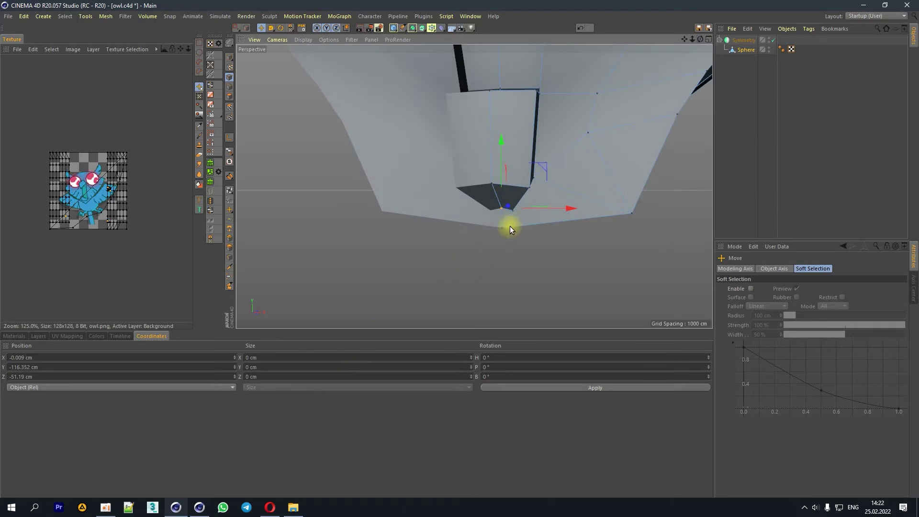
{"action": "left_click_drag", "start_coordinate": [501, 168], "coordinate": [496, 224]}
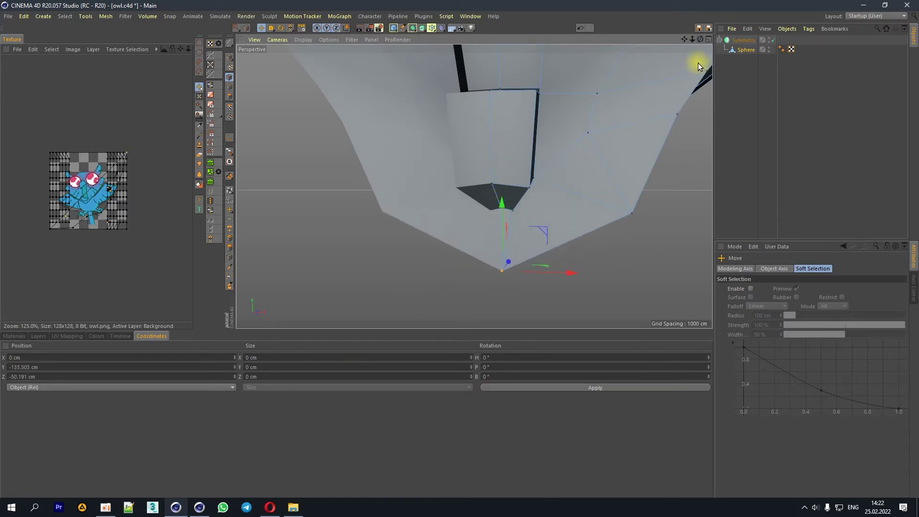
{"action": "left_click_drag", "start_coordinate": [701, 39], "coordinate": [556, 102]}
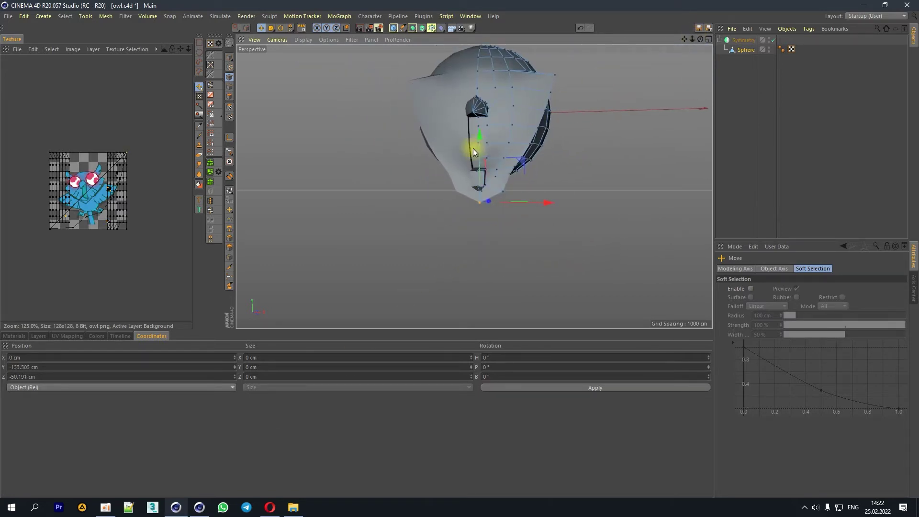
Step: Raise a pair of beak points about 12 cm, then slightly higher
{"action": "left_click", "coordinate": [504, 192], "text": "shift"}
{"action": "left_click_drag", "start_coordinate": [496, 157], "coordinate": [490, 142]}
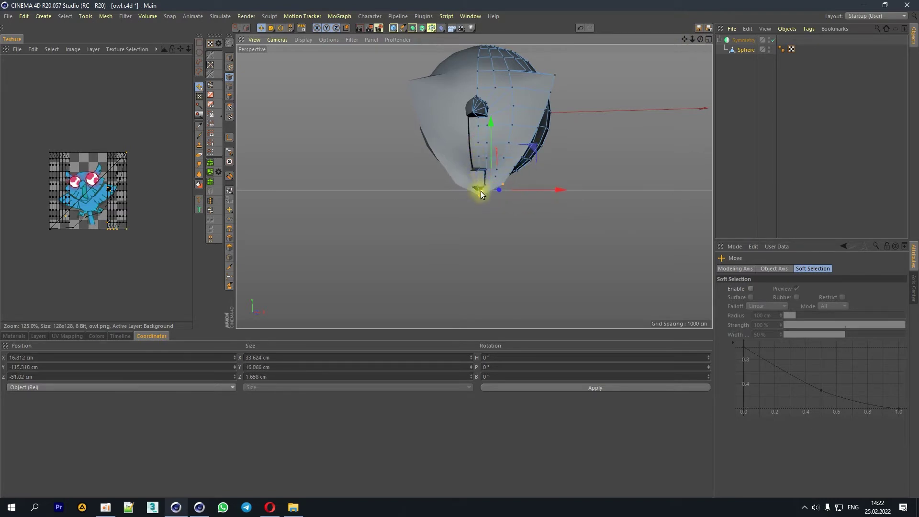
{"action": "scroll", "coordinate": [481, 191], "scroll_direction": "up", "scroll_amount": 5}
{"action": "left_click_drag", "start_coordinate": [701, 39], "coordinate": [490, 202]}
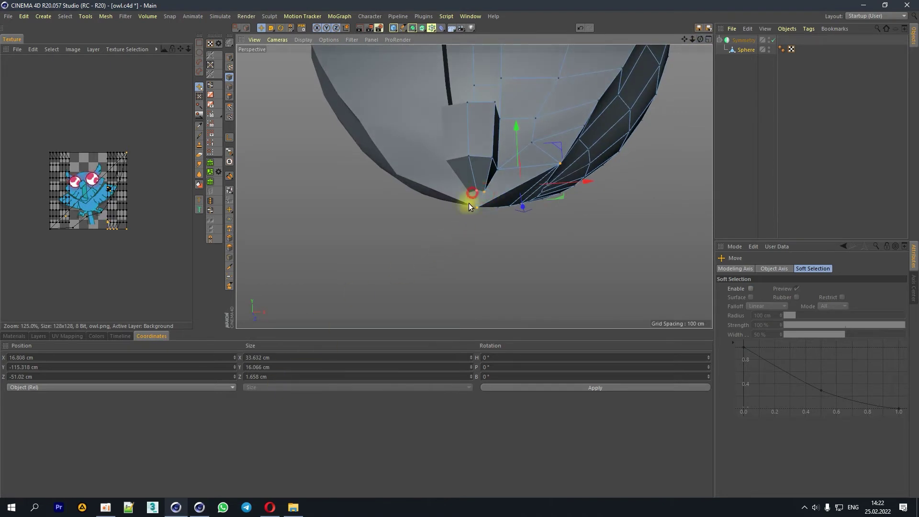
{"action": "left_click_drag", "start_coordinate": [517, 125], "coordinate": [513, 120]}
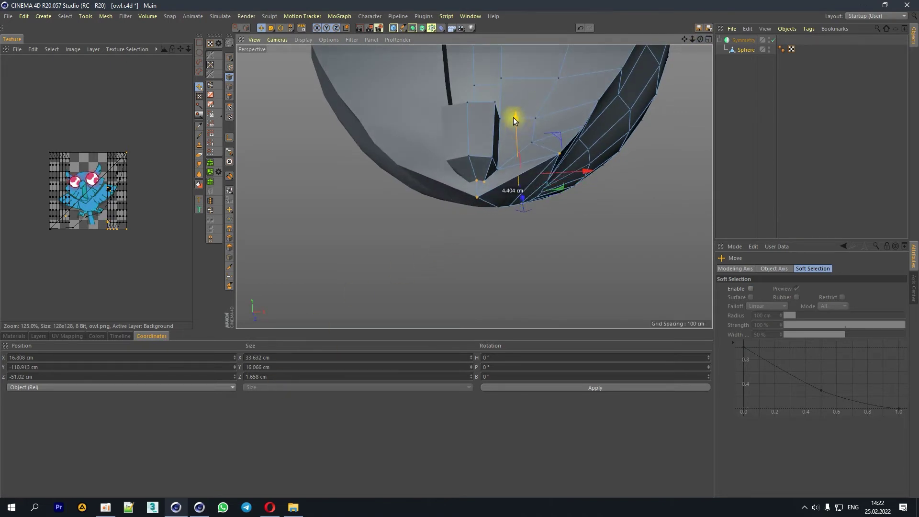
{"action": "left_click_drag", "start_coordinate": [685, 42], "coordinate": [481, 194]}
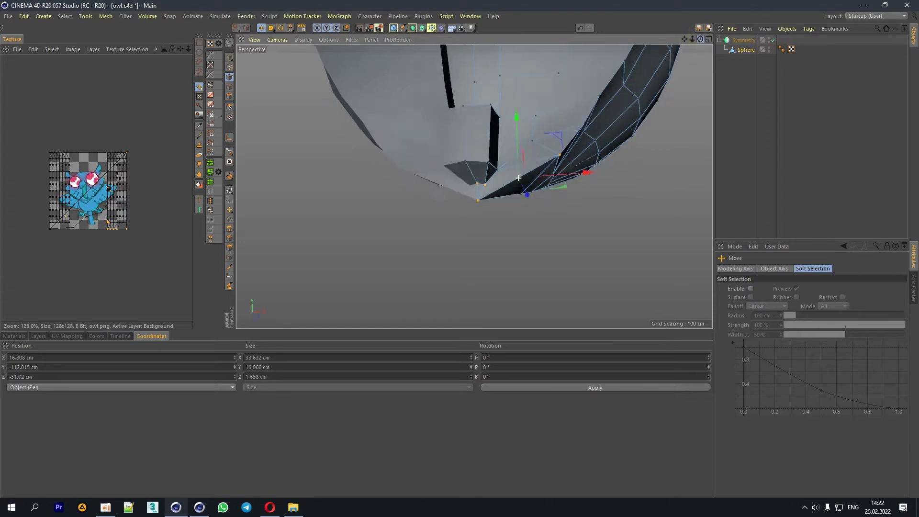
Step: Lower one beak vertex slightly and push another beak point forward along Z
{"action": "left_click", "coordinate": [479, 186]}
{"action": "left_click_drag", "start_coordinate": [476, 141], "coordinate": [478, 148]}
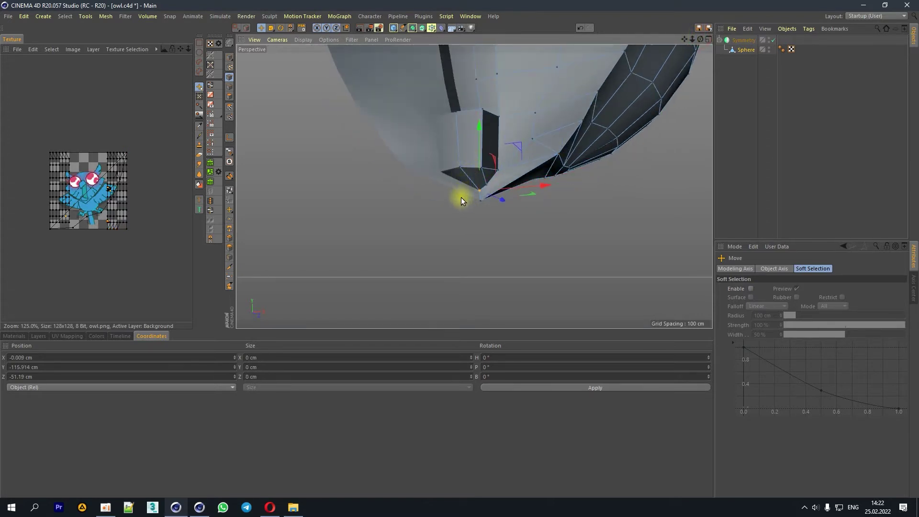
{"action": "scroll", "coordinate": [465, 199], "scroll_direction": "up", "scroll_amount": 2}
{"action": "left_click", "coordinate": [462, 158]}
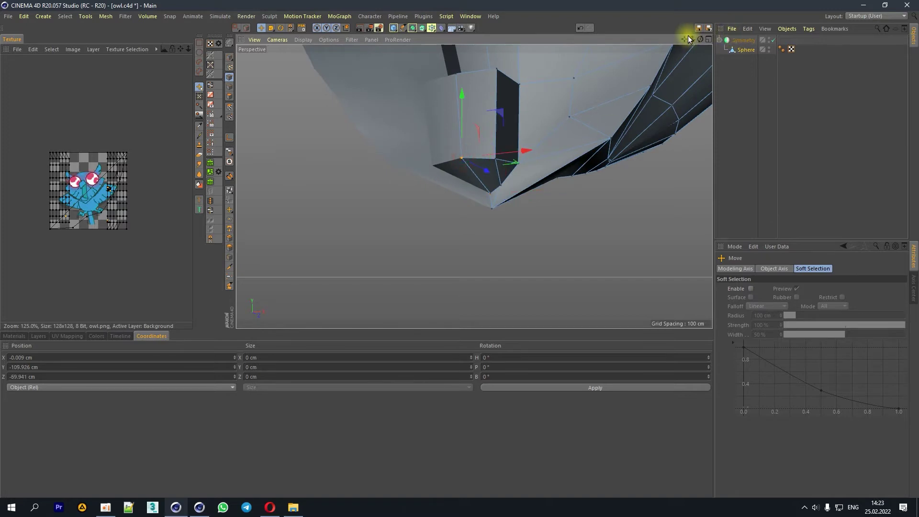
{"action": "left_click_drag", "start_coordinate": [693, 39], "coordinate": [475, 186]}
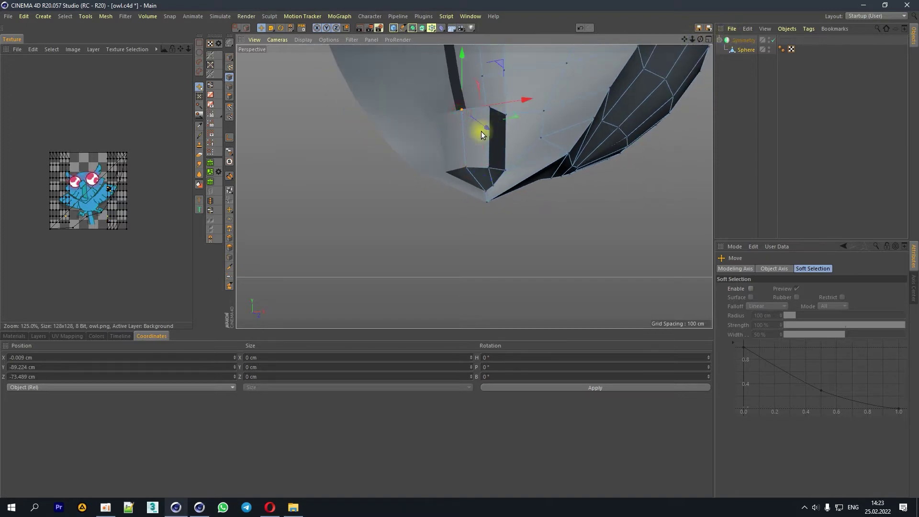
{"action": "left_click_drag", "start_coordinate": [484, 131], "coordinate": [456, 127]}
{"action": "left_click", "coordinate": [584, 30]}
{"action": "left_click_drag", "start_coordinate": [486, 128], "coordinate": [475, 110]}
{"action": "left_click_drag", "start_coordinate": [693, 39], "coordinate": [685, 52]}
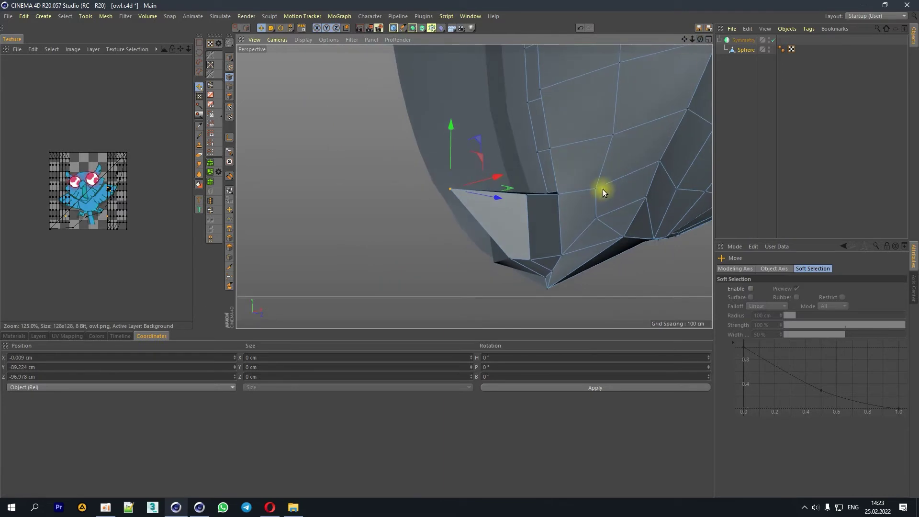
{"action": "right_click", "coordinate": [603, 188]}
{"action": "left_click", "coordinate": [622, 300]}
Step: Cut single-line edges across the beak face, then slide one point sideways along X
{"action": "left_click", "coordinate": [527, 195]}
{"action": "left_click", "coordinate": [482, 225]}
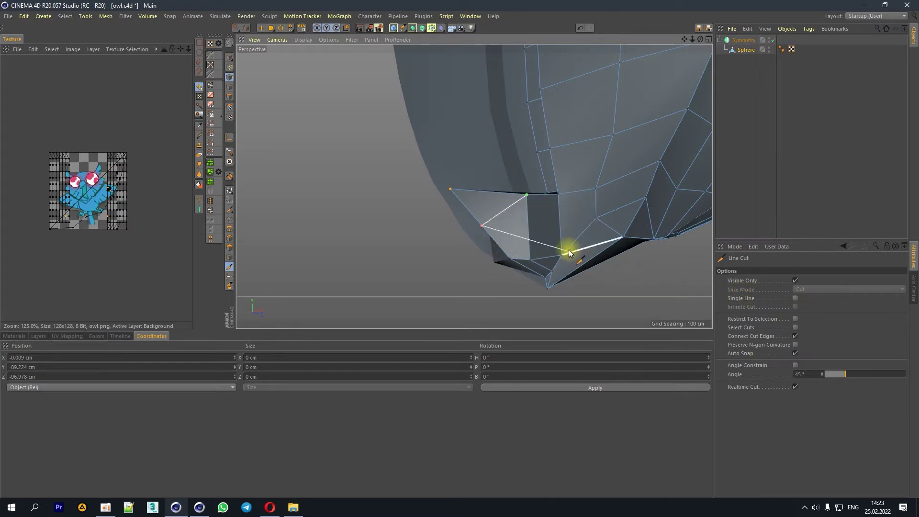
{"action": "left_click", "coordinate": [795, 298]}
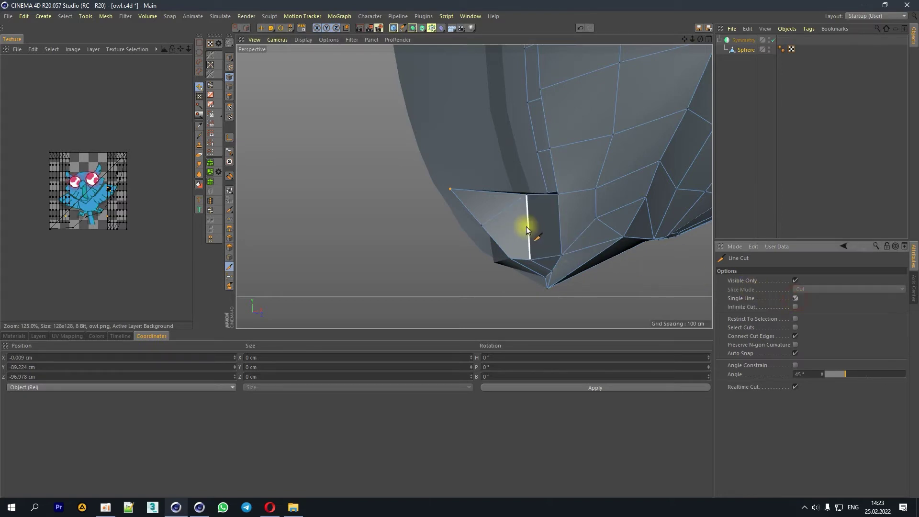
{"action": "left_click", "coordinate": [530, 260]}
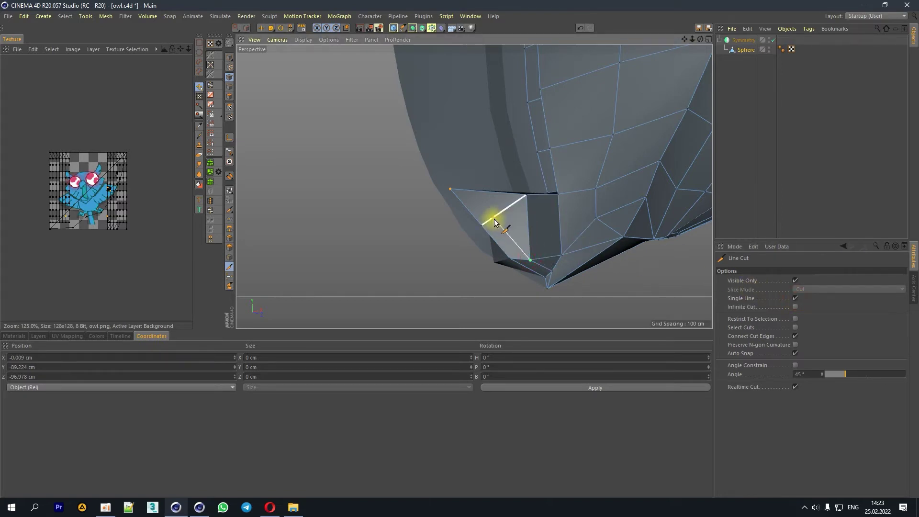
{"action": "left_click", "coordinate": [493, 218]}
{"action": "left_click", "coordinate": [451, 189]}
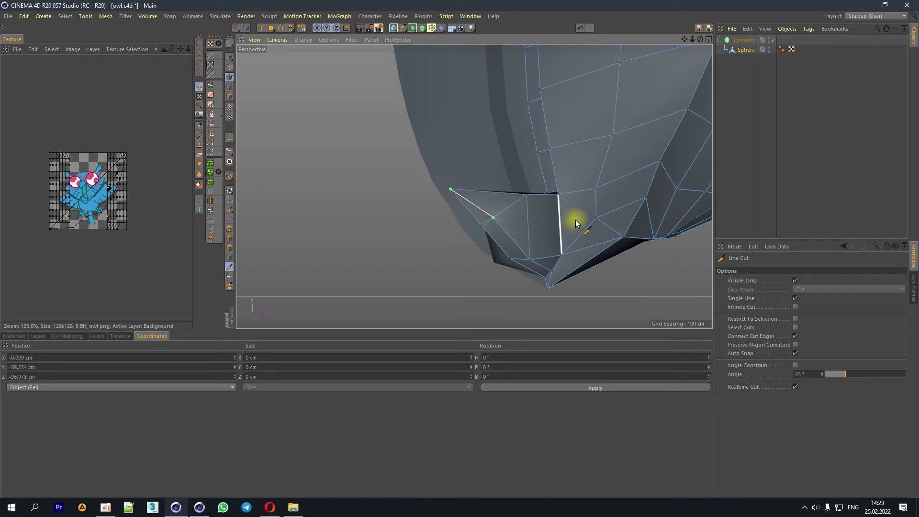
{"action": "left_click_drag", "start_coordinate": [701, 39], "coordinate": [246, 19]}
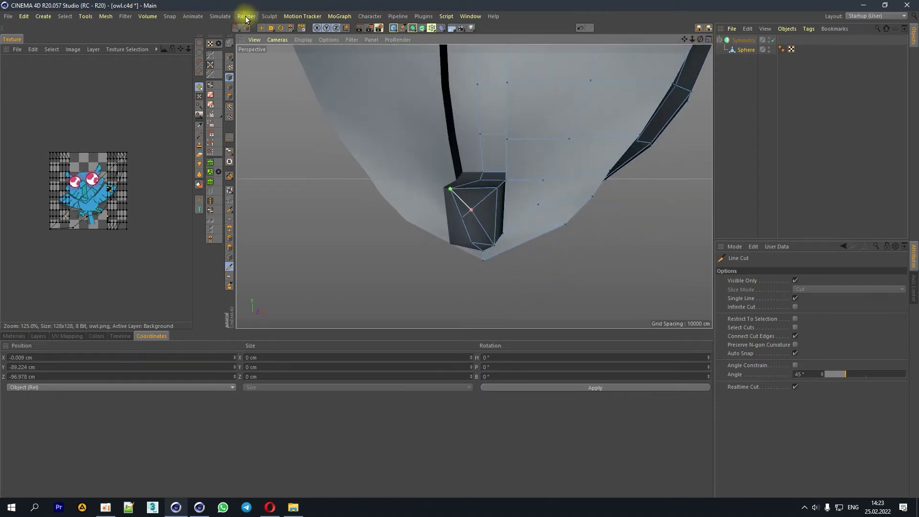
{"action": "left_click", "coordinate": [262, 28]}
{"action": "left_click_drag", "start_coordinate": [509, 215], "coordinate": [538, 212]}
Step: Push the point at the beak edge slightly along Z
{"action": "left_click", "coordinate": [577, 31]}
{"action": "left_click_drag", "start_coordinate": [695, 39], "coordinate": [699, 38]}
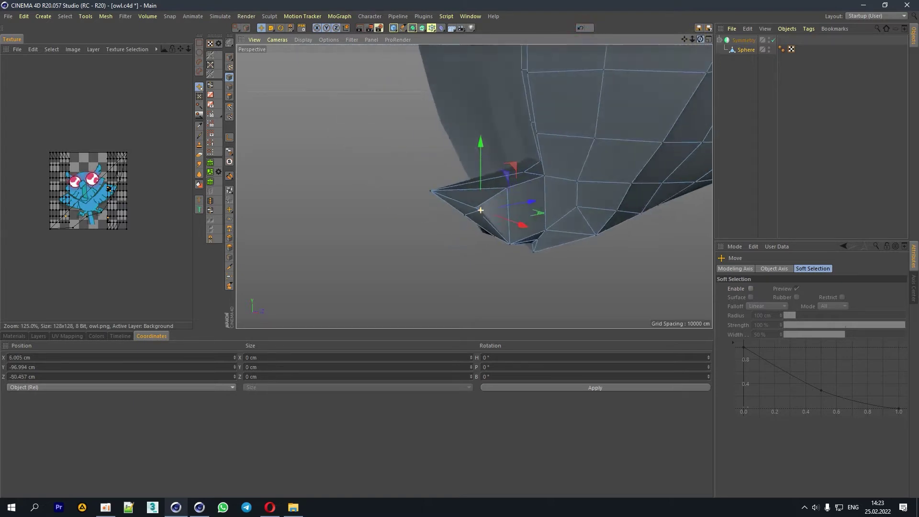
{"action": "right_click_drag", "start_coordinate": [471, 230], "coordinate": [501, 212], "text": "alt"}
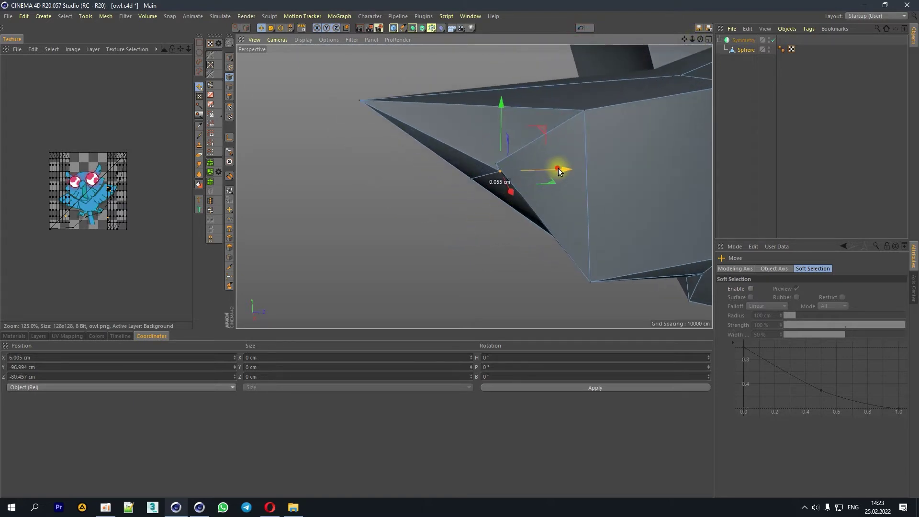
{"action": "left_click_drag", "start_coordinate": [558, 171], "coordinate": [542, 173]}
{"action": "left_click_drag", "start_coordinate": [700, 40], "coordinate": [485, 172]}
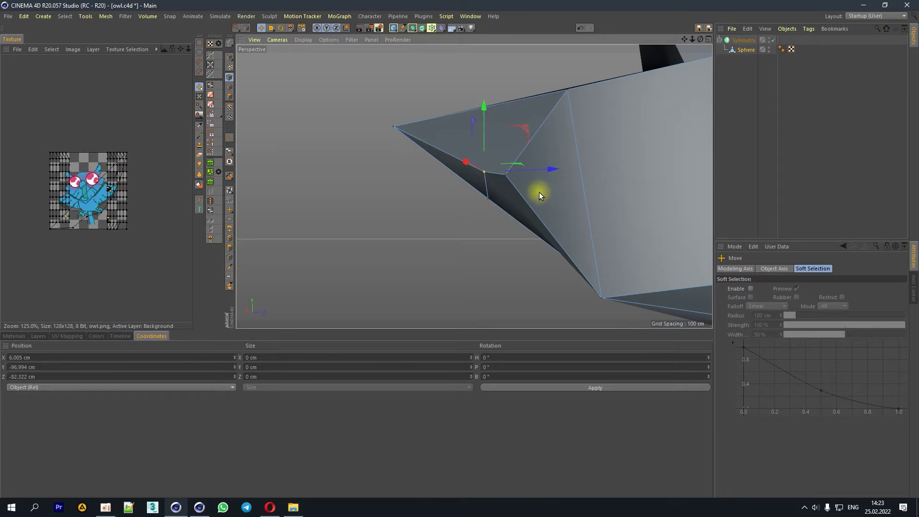
Step: Raise the neighbouring beak vertex about 3 cm and weld it into its neighbour
{"action": "left_click", "coordinate": [509, 178]}
{"action": "left_click_drag", "start_coordinate": [508, 139], "coordinate": [519, 106]}
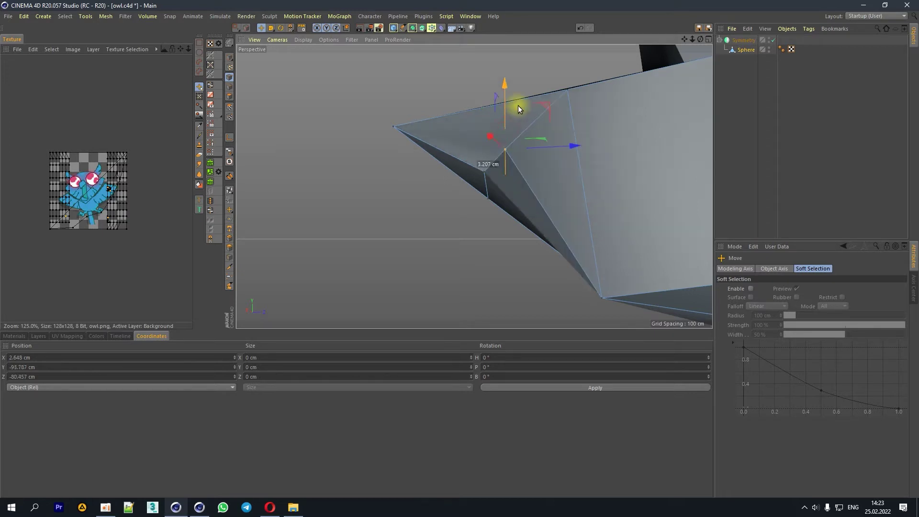
{"action": "right_click", "coordinate": [636, 128]}
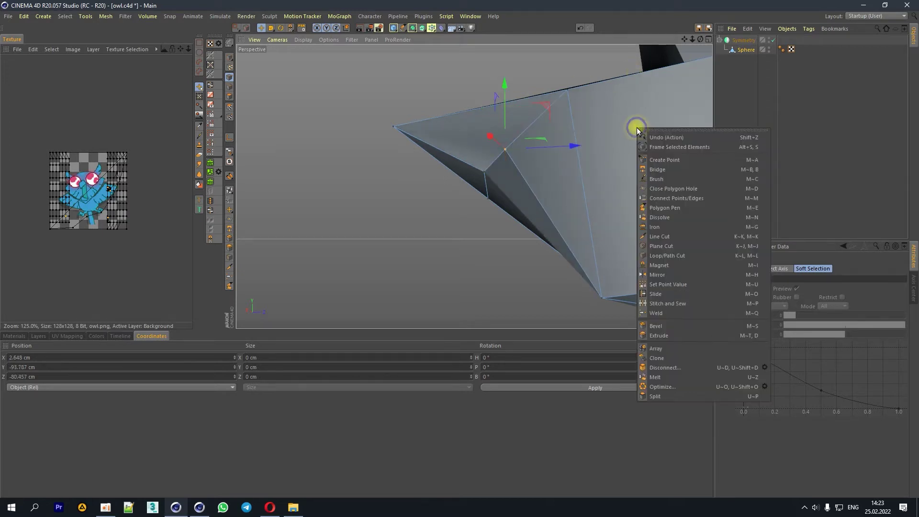
{"action": "left_click", "coordinate": [656, 313]}
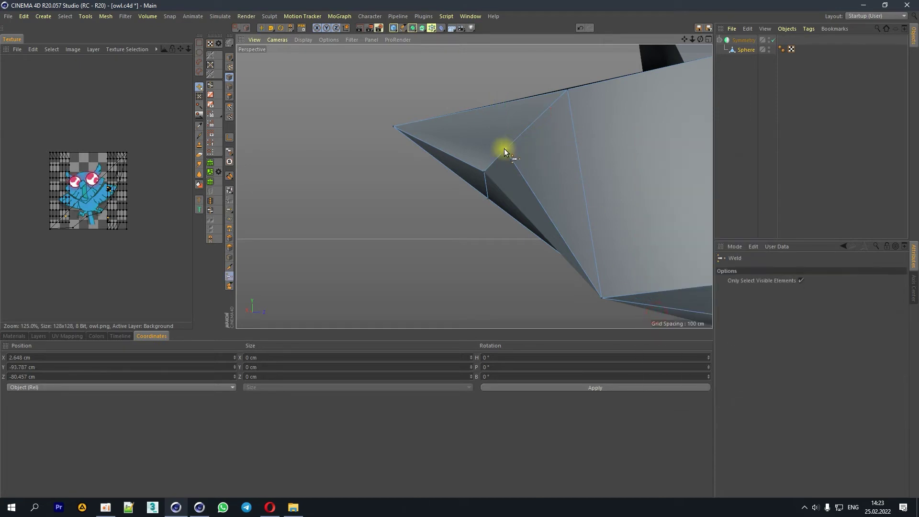
{"action": "left_click", "coordinate": [487, 166]}
{"action": "mouse_move", "coordinate": [701, 39]}
{"action": "left_mouse_down"}
{"action": "mouse_move", "coordinate": [684, 53]}
{"action": "mouse_move", "coordinate": [661, 43]}
{"action": "left_mouse_up"}
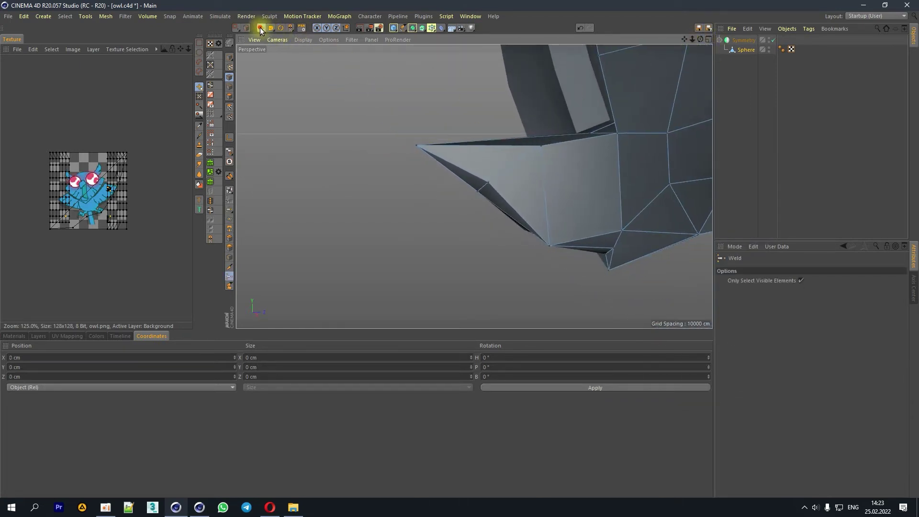
Step: Pull the beak tip point outward to Z -88.042 cm and check it from the side
{"action": "left_click", "coordinate": [261, 28]}
{"action": "left_click", "coordinate": [488, 183]}
{"action": "left_click", "coordinate": [418, 146]}
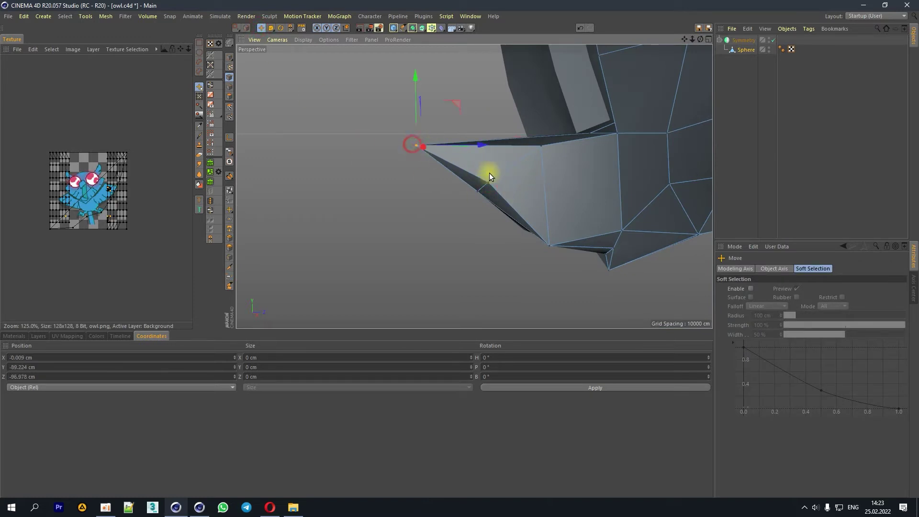
{"action": "left_click_drag", "start_coordinate": [481, 148], "coordinate": [521, 142]}
{"action": "left_click_drag", "start_coordinate": [692, 40], "coordinate": [665, 43]}
{"action": "mouse_move", "coordinate": [468, 171]}
{"action": "left_mouse_down", "text": "alt"}
{"action": "mouse_move", "coordinate": [469, 193]}
{"action": "mouse_move", "coordinate": [498, 177]}
{"action": "left_mouse_up", "text": "alt"}
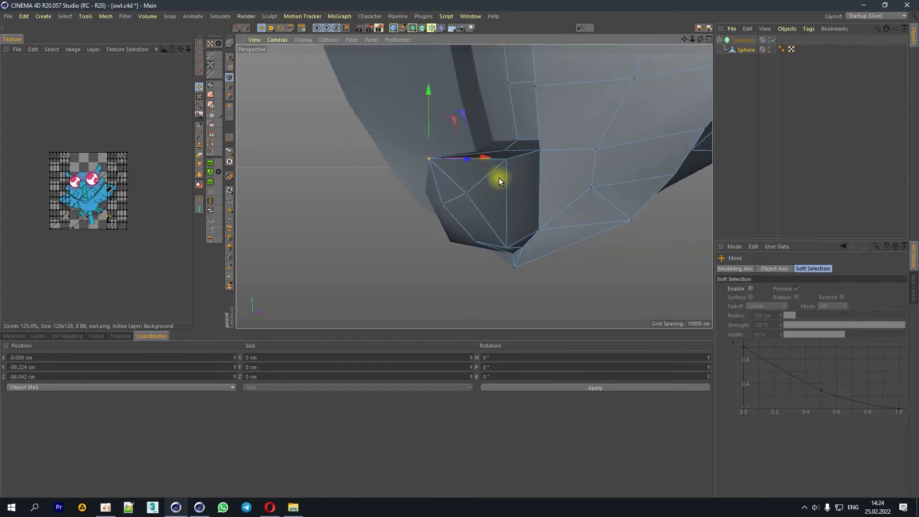
{"action": "left_click_drag", "start_coordinate": [701, 39], "coordinate": [671, 45]}
{"action": "left_click_drag", "start_coordinate": [429, 159], "coordinate": [640, 143], "text": "alt"}
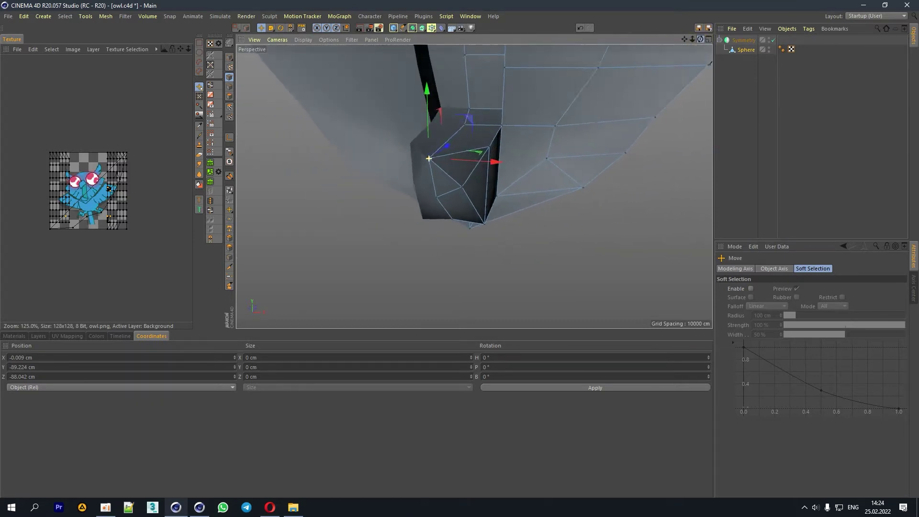
{"action": "right_click", "coordinate": [639, 144]}
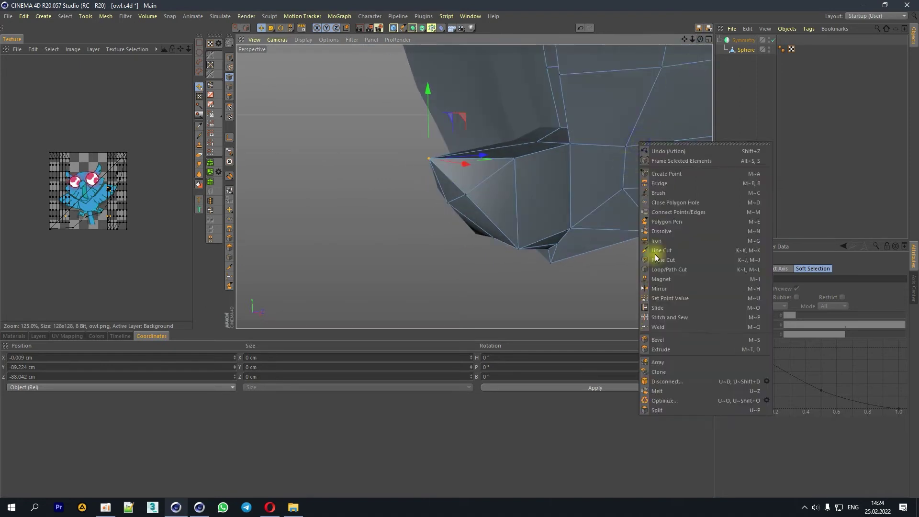
Step: Line-cut a new multi-segment edge across the beak face
{"action": "left_click", "coordinate": [659, 248]}
{"action": "left_click", "coordinate": [485, 179]}
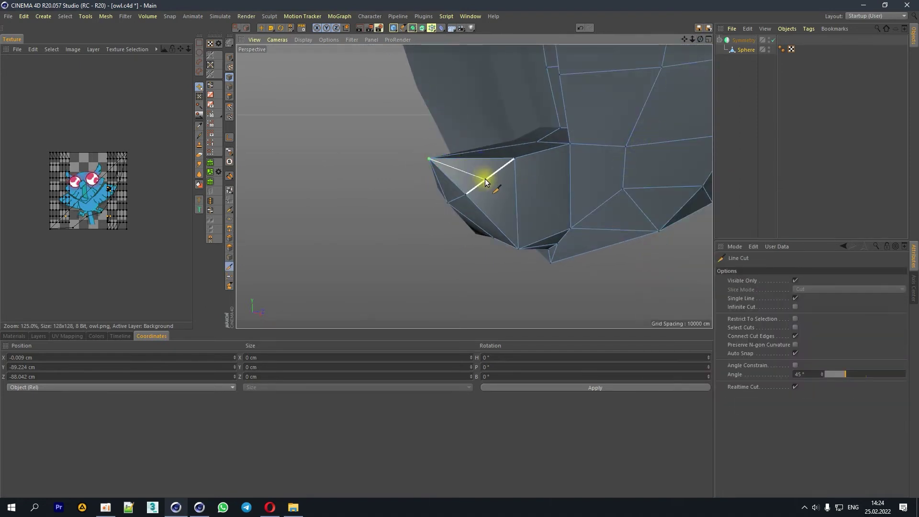
{"action": "left_click", "coordinate": [516, 213]}
{"action": "left_click", "coordinate": [624, 189]}
{"action": "left_click", "coordinate": [571, 194]}
{"action": "left_click", "coordinate": [570, 194]}
Step: Pull the new beak edge up and outward
{"action": "left_click", "coordinate": [262, 27]}
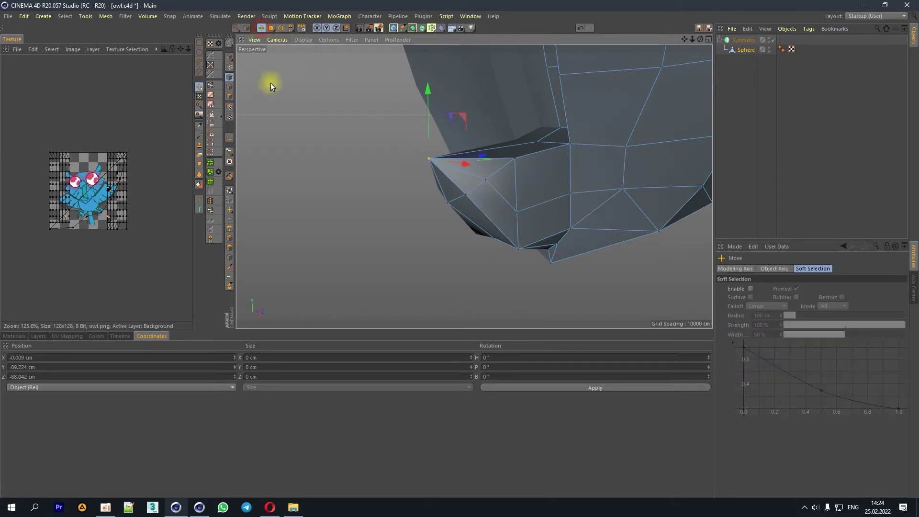
{"action": "left_click", "coordinate": [230, 86]}
{"action": "left_click", "coordinate": [527, 205]}
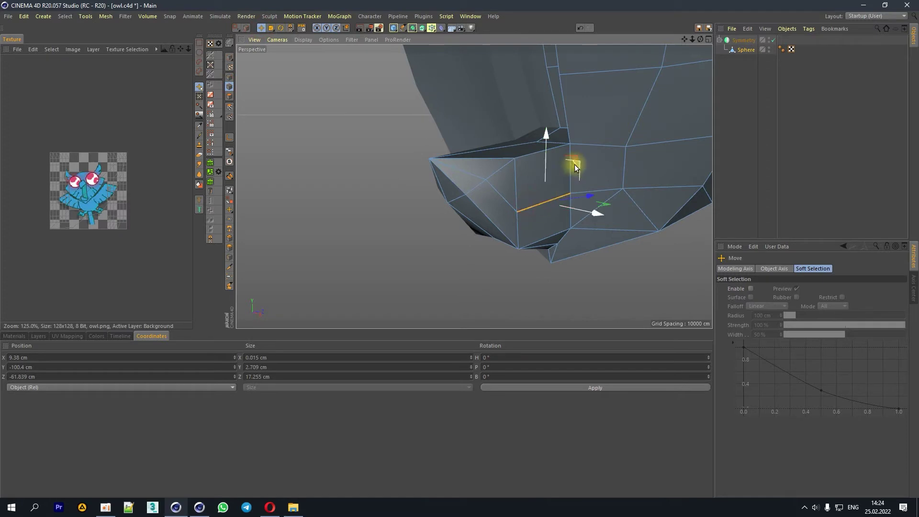
{"action": "left_click_drag", "start_coordinate": [700, 40], "coordinate": [670, 53]}
{"action": "left_click_drag", "start_coordinate": [593, 154], "coordinate": [598, 150]}
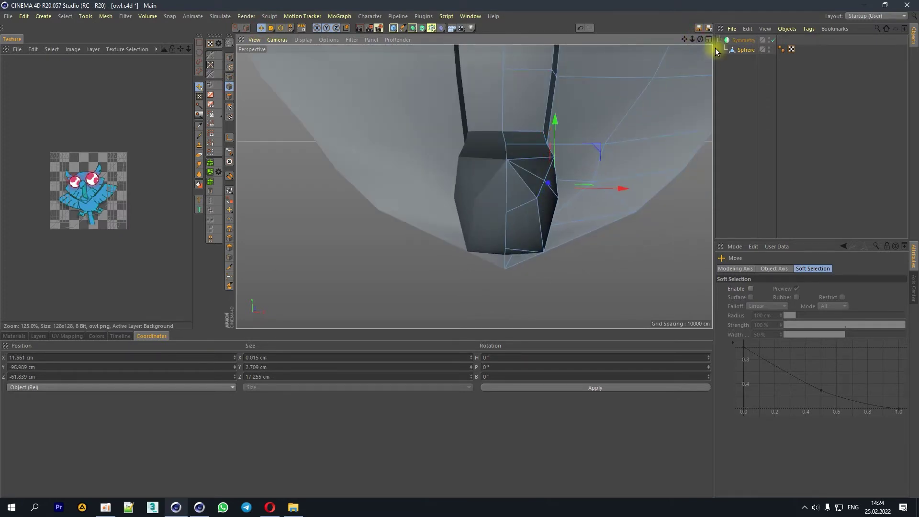
{"action": "mouse_move", "coordinate": [700, 39]}
{"action": "left_mouse_down"}
{"action": "mouse_move", "coordinate": [679, 57]}
{"action": "mouse_move", "coordinate": [665, 40]}
{"action": "mouse_move", "coordinate": [700, 42]}
{"action": "left_mouse_up"}
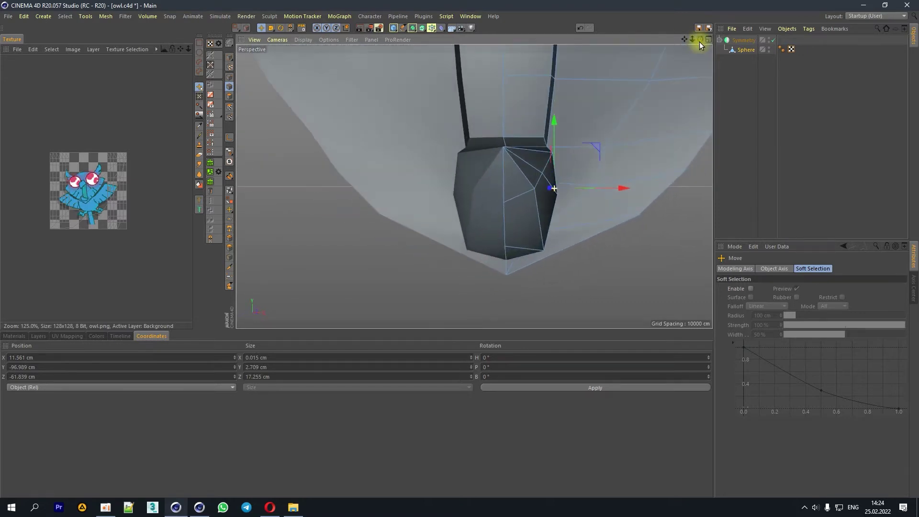
Step: Shift a beak vertex along X and move the lower vertices, one to Y -109.317 cm
{"action": "left_click", "coordinate": [229, 77]}
{"action": "left_click", "coordinate": [546, 174]}
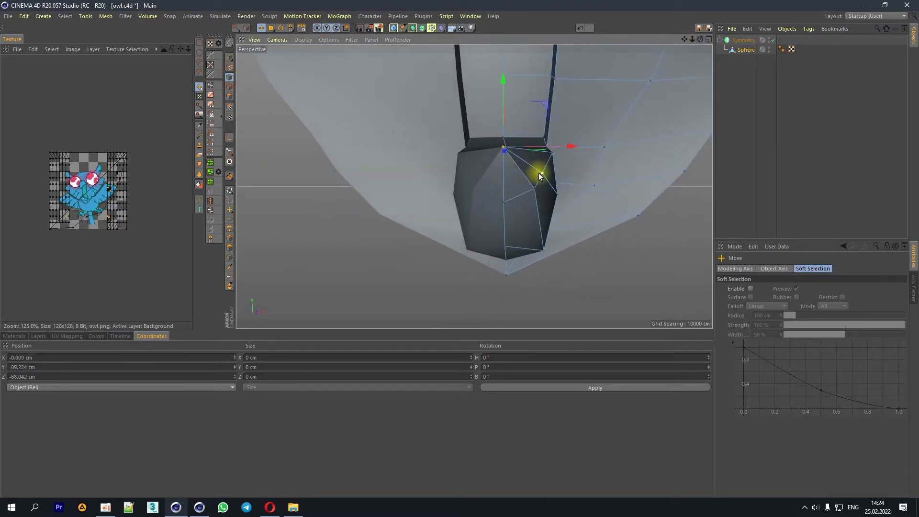
{"action": "left_click_drag", "start_coordinate": [583, 173], "coordinate": [593, 175]}
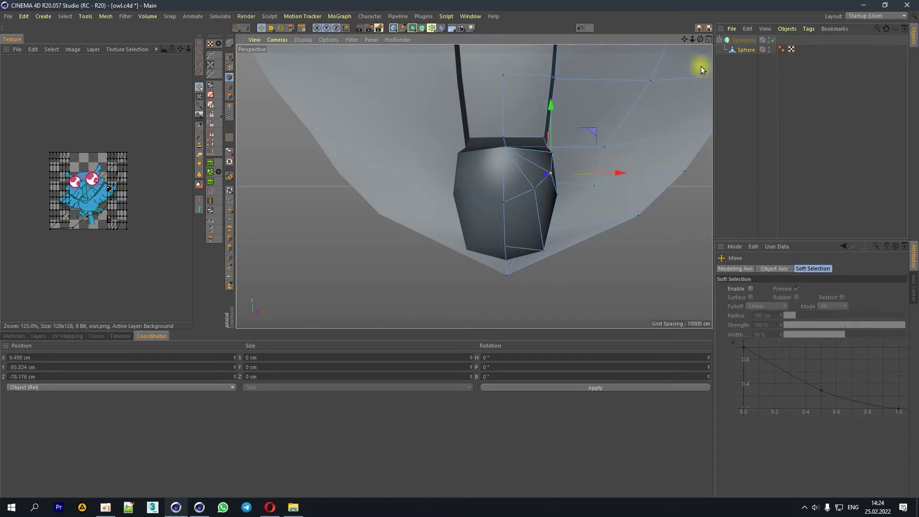
{"action": "left_click_drag", "start_coordinate": [701, 41], "coordinate": [562, 240]}
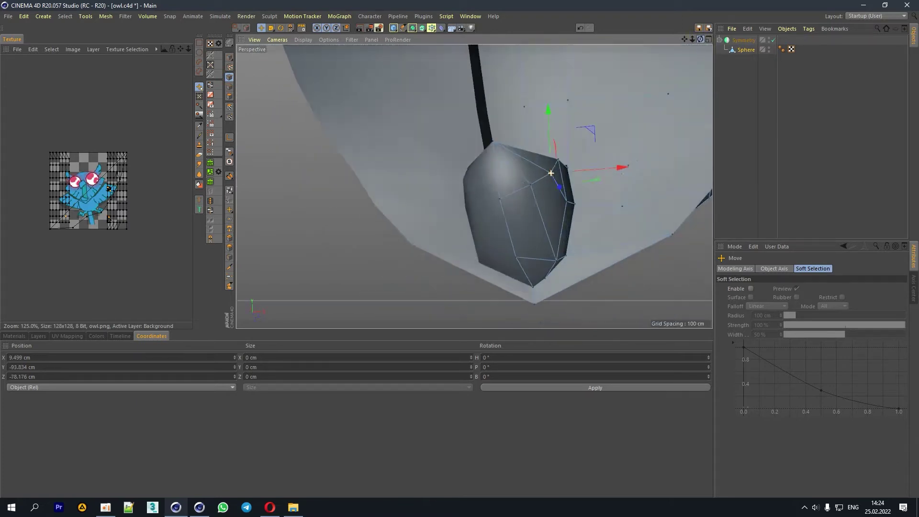
{"action": "left_click", "coordinate": [527, 260]}
{"action": "left_click_drag", "start_coordinate": [514, 214], "coordinate": [557, 207]}
{"action": "left_click", "coordinate": [561, 260]}
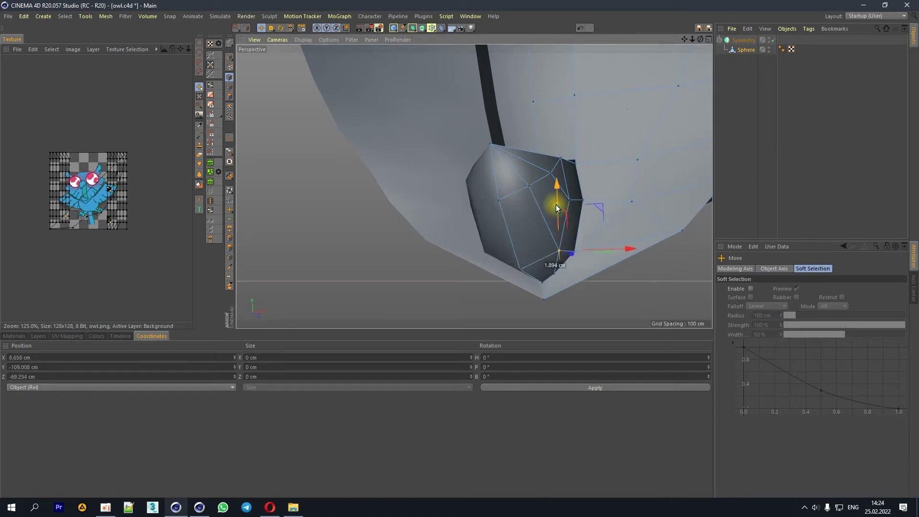
Step: Raise the points at the top of the owl head by about 5 cm
{"action": "mouse_move", "coordinate": [693, 39]}
{"action": "left_mouse_down"}
{"action": "mouse_move", "coordinate": [680, 57]}
{"action": "mouse_move", "coordinate": [702, 40]}
{"action": "left_mouse_up"}
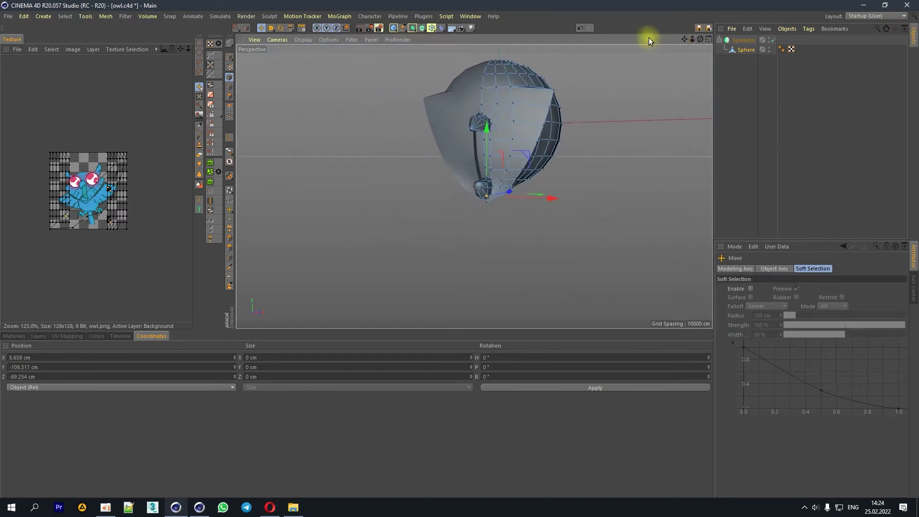
{"action": "left_click_drag", "start_coordinate": [650, 37], "coordinate": [511, 70]}
{"action": "left_click_drag", "start_coordinate": [558, 88], "coordinate": [551, 86], "text": "alt"}
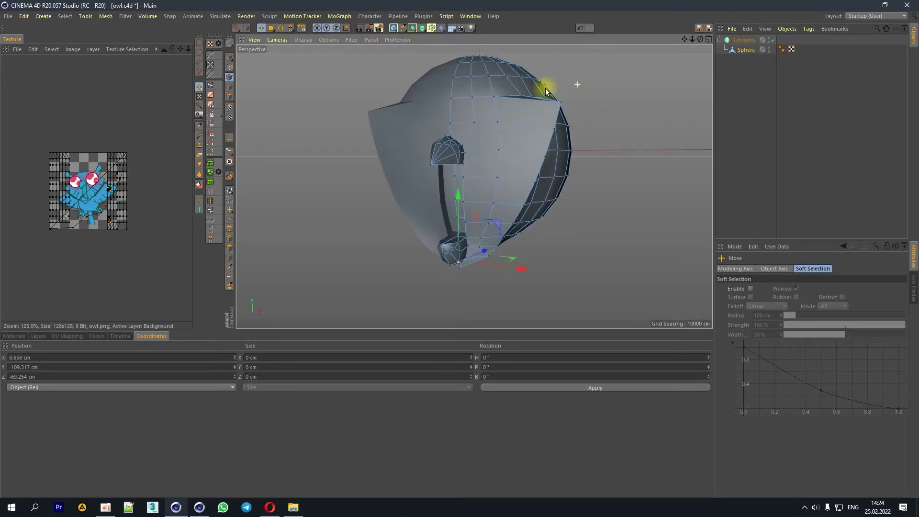
{"action": "left_click", "coordinate": [494, 98]}
{"action": "left_click_drag", "start_coordinate": [495, 100], "coordinate": [508, 60]}
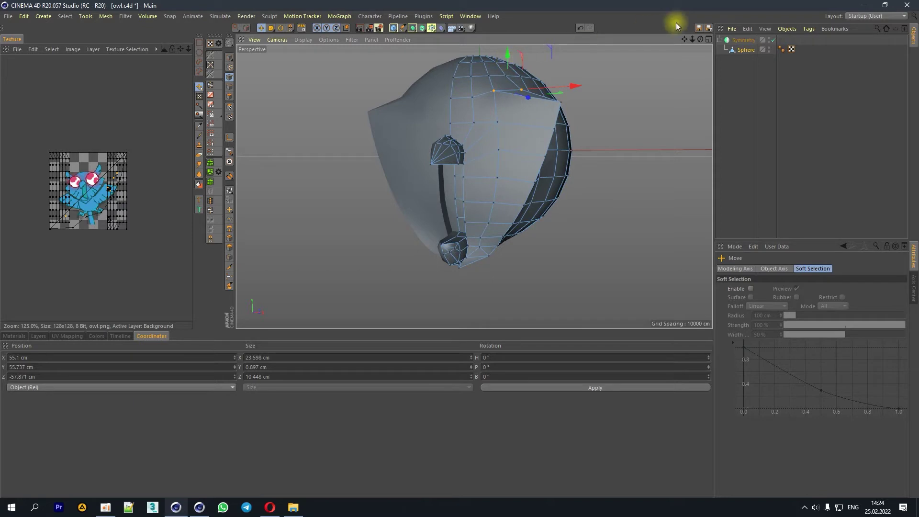
Step: Add a sphere and shrink it to an eye-sized 39.56 cm radius
{"action": "left_click", "coordinate": [398, 28]}
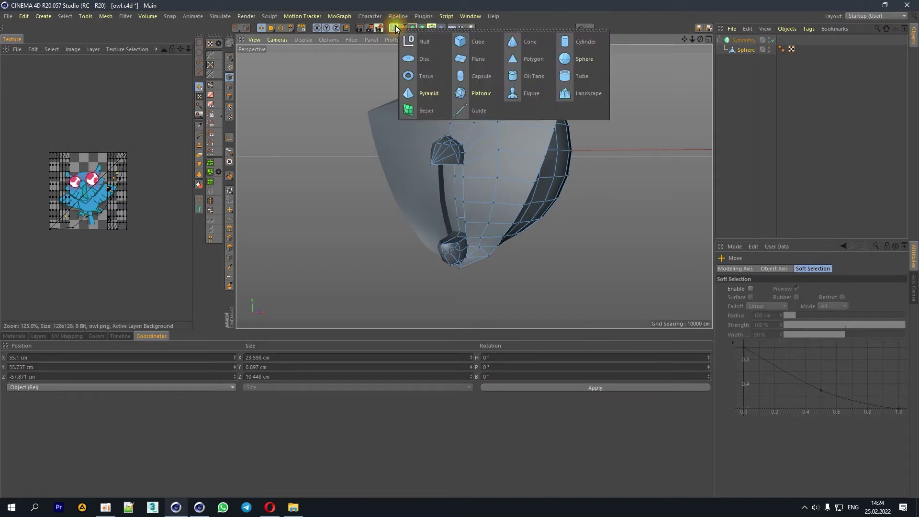
{"action": "left_click", "coordinate": [583, 58]}
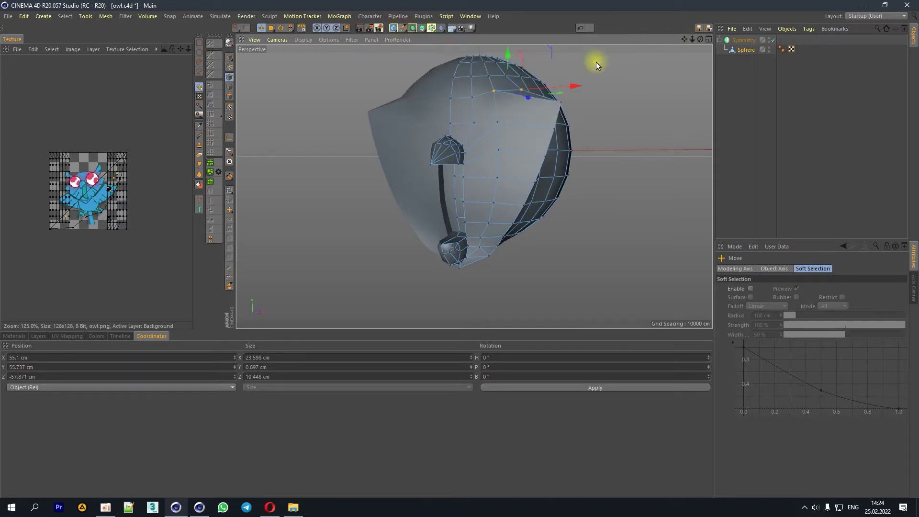
{"action": "left_click", "coordinate": [229, 57]}
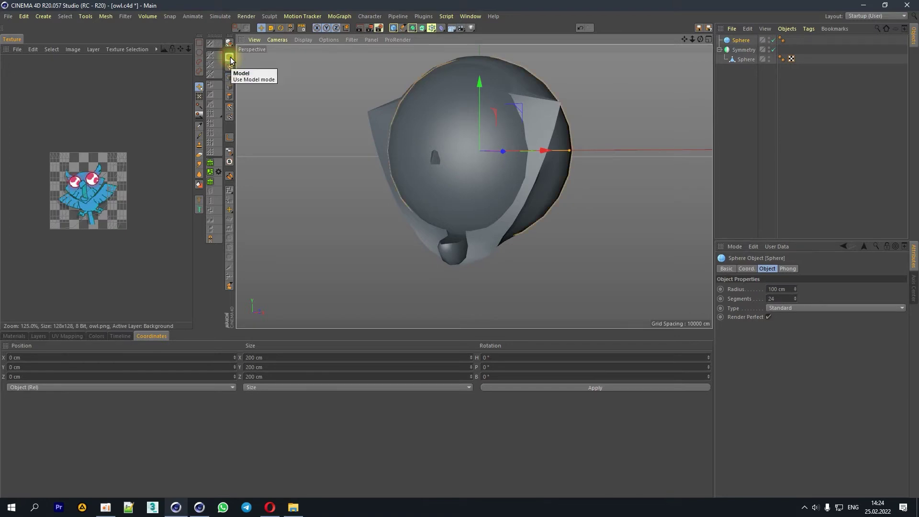
{"action": "left_click_drag", "start_coordinate": [570, 151], "coordinate": [536, 155]}
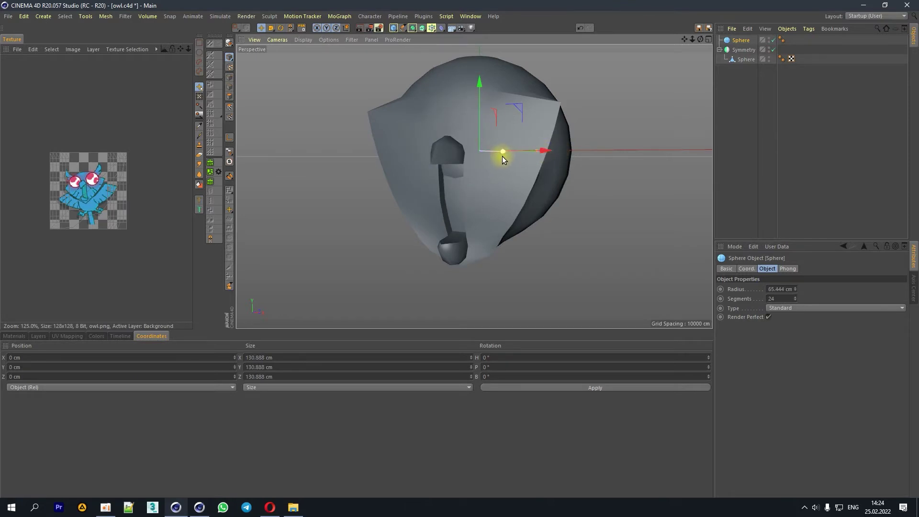
{"action": "mouse_move", "coordinate": [501, 156]}
{"action": "left_mouse_down"}
{"action": "mouse_move", "coordinate": [464, 161]}
{"action": "mouse_move", "coordinate": [463, 154]}
{"action": "mouse_move", "coordinate": [526, 108]}
{"action": "left_mouse_up"}
Step: Mirror the eye sphere under Symmetry and place it at X 47.257, Y 33.807 cm
{"action": "left_click_drag", "start_coordinate": [741, 41], "coordinate": [744, 60]}
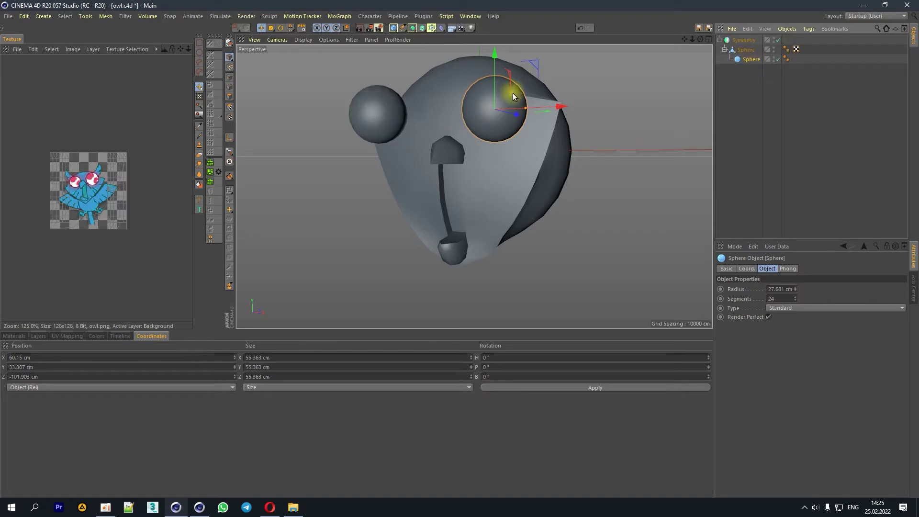
{"action": "left_click_drag", "start_coordinate": [699, 37], "coordinate": [315, 305]}
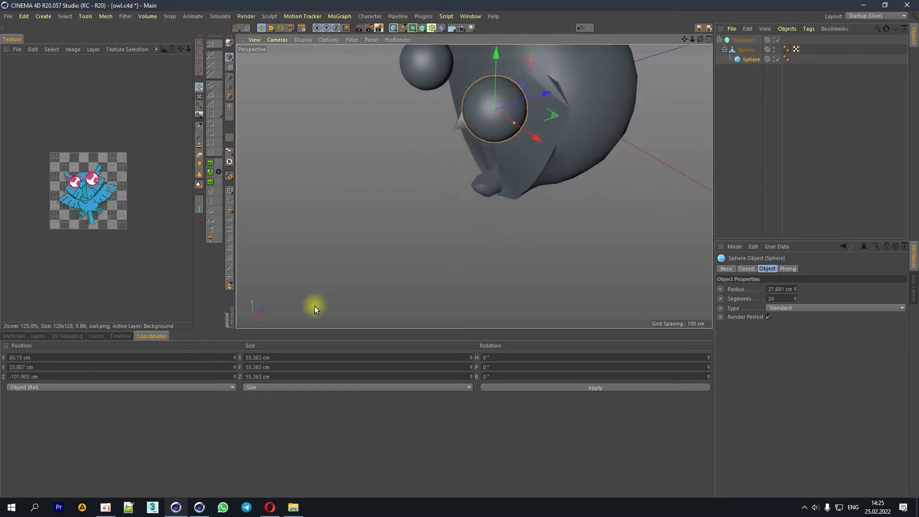
{"action": "left_click_drag", "start_coordinate": [529, 119], "coordinate": [599, 72]}
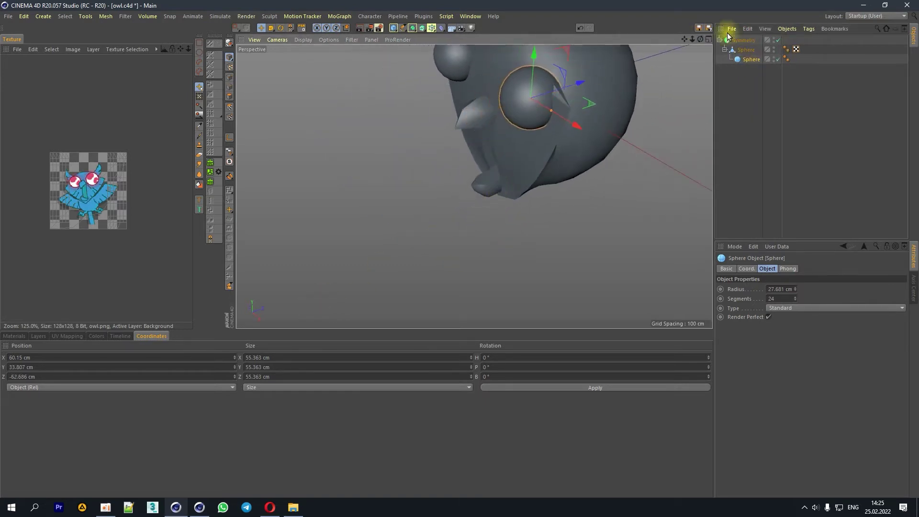
{"action": "mouse_move", "coordinate": [701, 39]}
{"action": "left_mouse_down"}
{"action": "mouse_move", "coordinate": [627, 94]}
{"action": "mouse_move", "coordinate": [551, 108]}
{"action": "mouse_move", "coordinate": [563, 100]}
{"action": "left_mouse_up"}
{"action": "mouse_move", "coordinate": [692, 39]}
{"action": "left_mouse_down"}
{"action": "mouse_move", "coordinate": [680, 39]}
{"action": "mouse_move", "coordinate": [704, 40]}
{"action": "mouse_move", "coordinate": [692, 45]}
{"action": "left_mouse_up"}
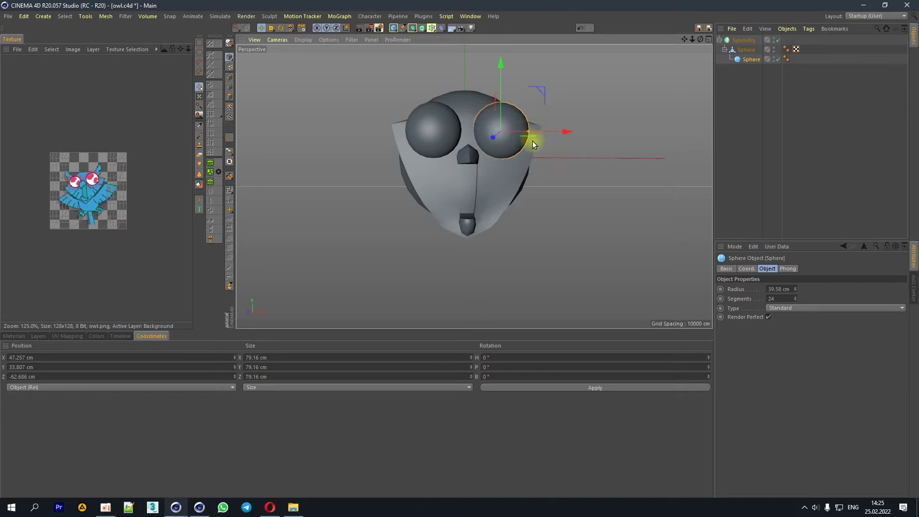
{"action": "left_click_drag", "start_coordinate": [700, 39], "coordinate": [689, 45]}
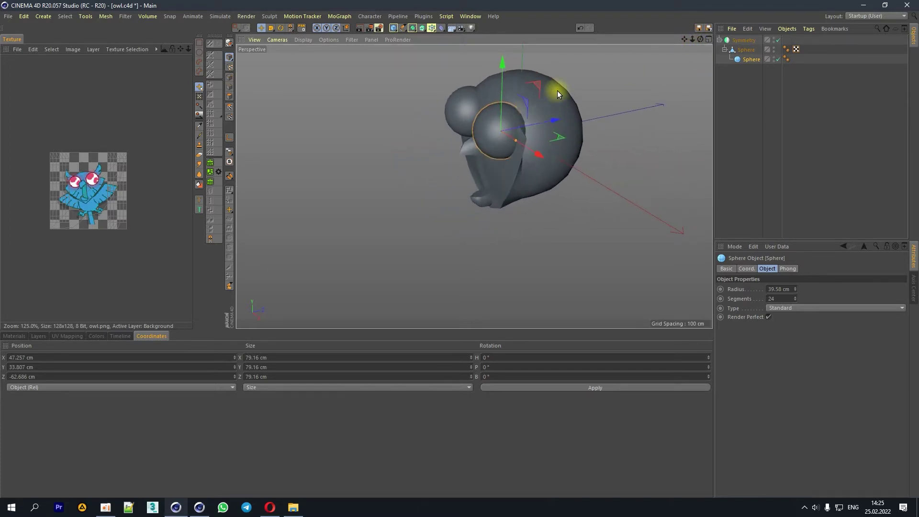
{"action": "left_click_drag", "start_coordinate": [556, 91], "coordinate": [557, 96], "text": "alt"}
{"action": "left_click_drag", "start_coordinate": [700, 39], "coordinate": [689, 45]}
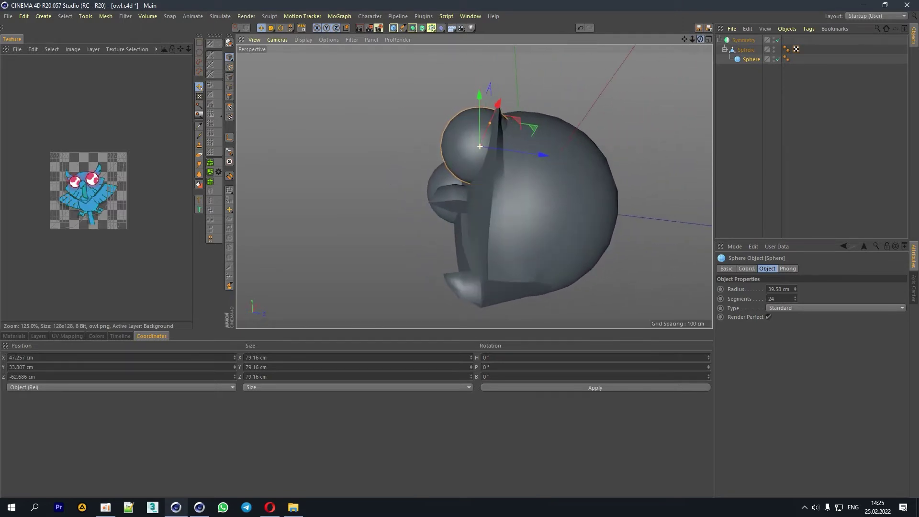
{"action": "left_click", "coordinate": [749, 51]}
Step: Line-cut a new edge across the head's underside below the beak
{"action": "left_click", "coordinate": [522, 274]}
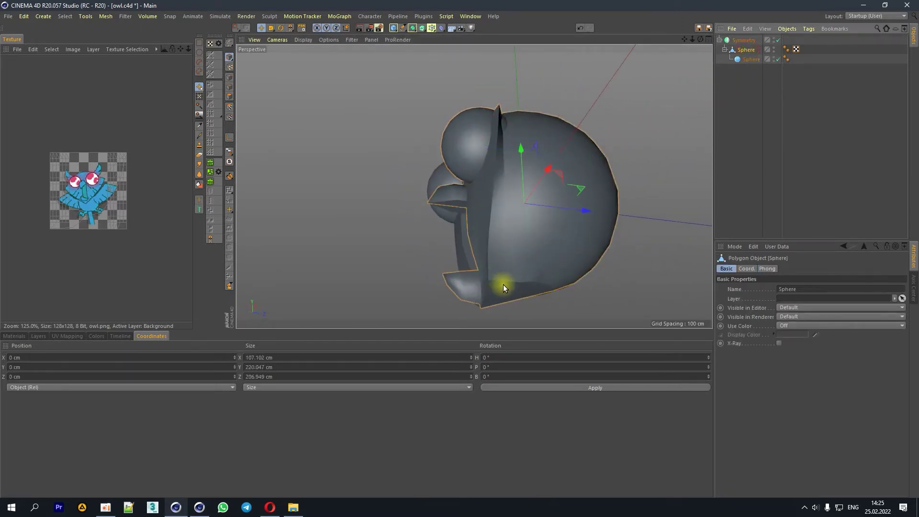
{"action": "left_click", "coordinate": [231, 76]}
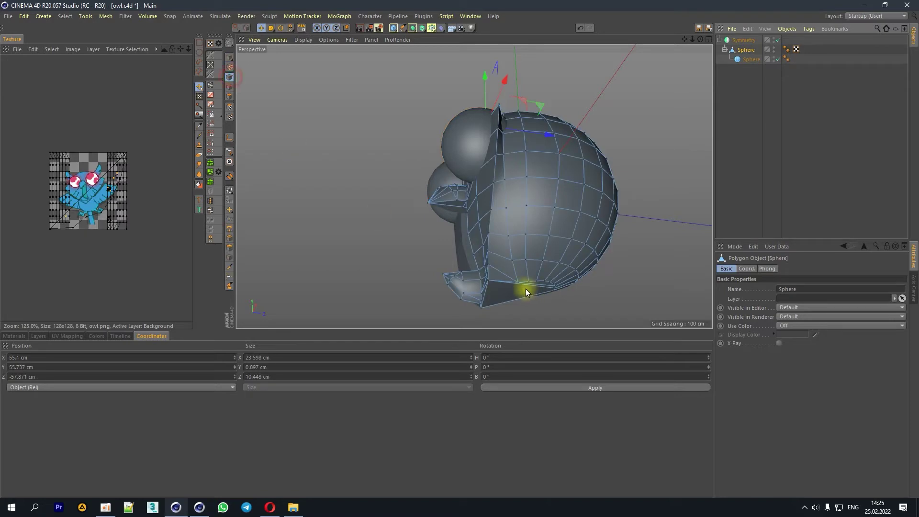
{"action": "scroll", "coordinate": [525, 289], "scroll_direction": "up", "scroll_amount": 3}
{"action": "scroll", "coordinate": [512, 295], "scroll_direction": "up", "scroll_amount": 2}
{"action": "mouse_move", "coordinate": [684, 39]}
{"action": "left_mouse_down"}
{"action": "mouse_move", "coordinate": [474, 187]}
{"action": "mouse_move", "coordinate": [548, 197]}
{"action": "left_mouse_up"}
{"action": "right_click", "coordinate": [548, 197]}
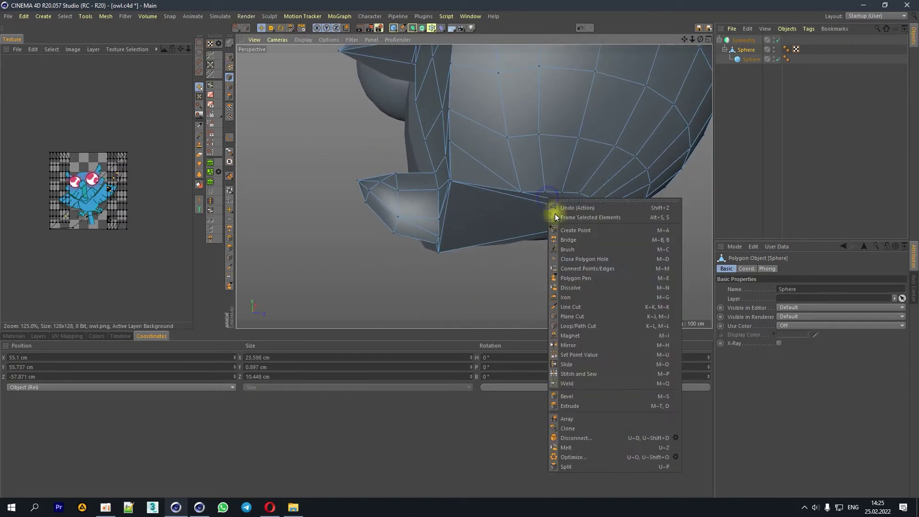
{"action": "left_click", "coordinate": [569, 310]}
{"action": "left_click", "coordinate": [522, 193]}
{"action": "left_click", "coordinate": [439, 251]}
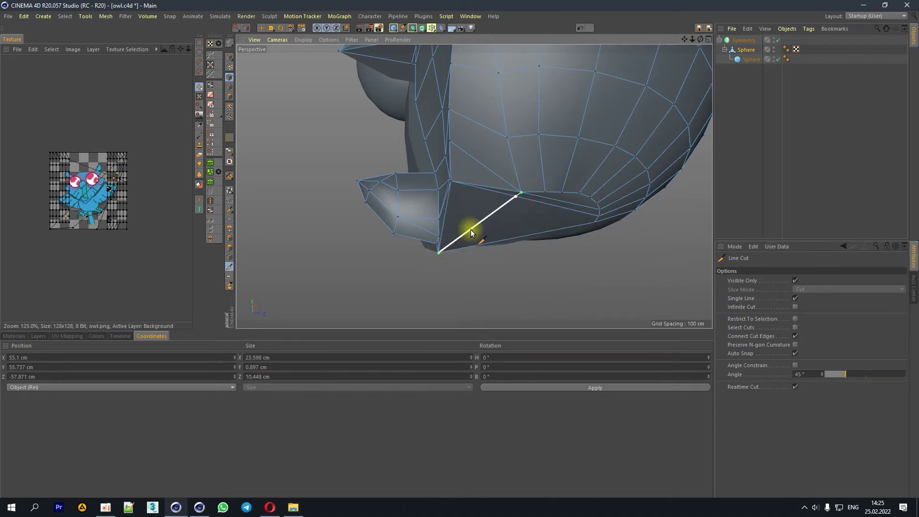
{"action": "left_click", "coordinate": [439, 252]}
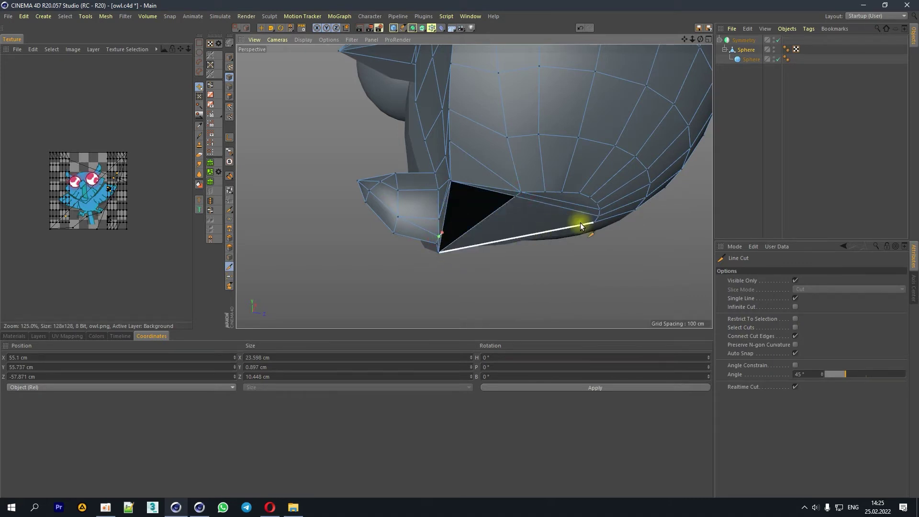
{"action": "left_click", "coordinate": [599, 216]}
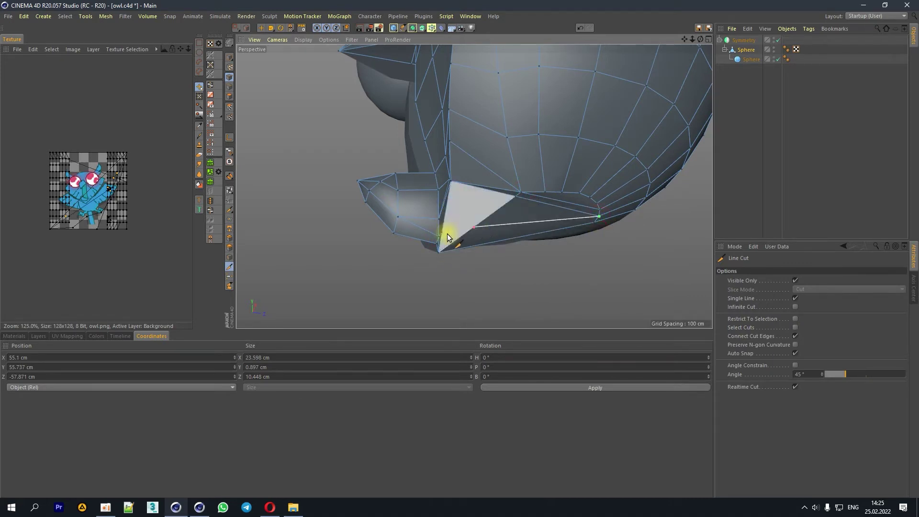
{"action": "key", "text": "Escape"}
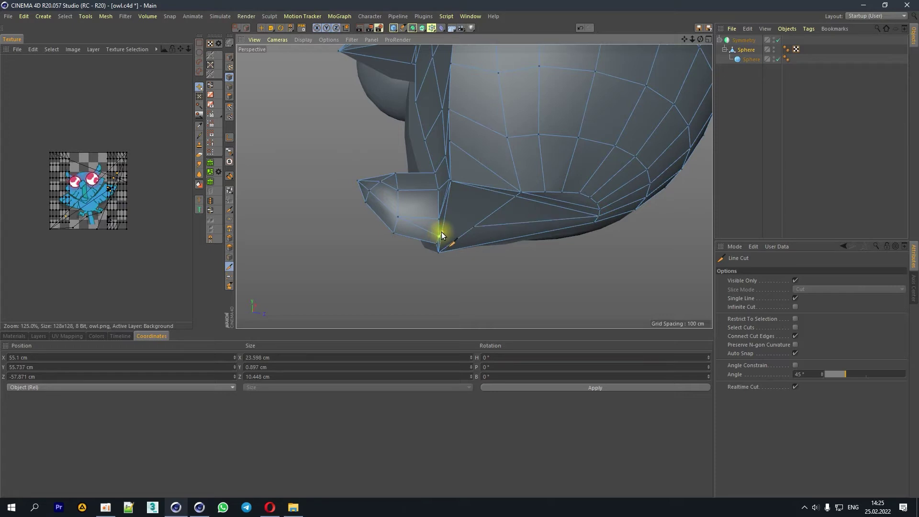
Step: Cut a second short edge from a beak vertex to the neighbouring edge
{"action": "left_click", "coordinate": [443, 233]}
{"action": "left_click", "coordinate": [474, 227]}
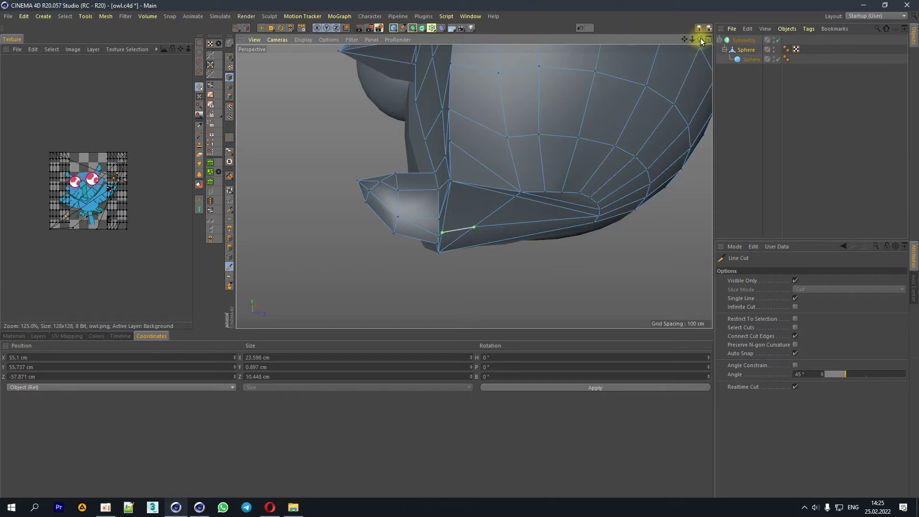
{"action": "left_click_drag", "start_coordinate": [700, 39], "coordinate": [642, 86]}
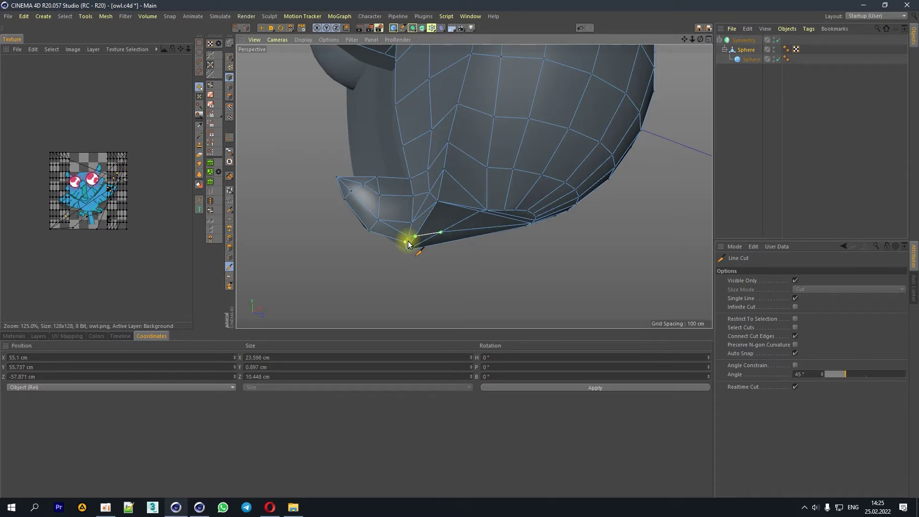
Step: Pull the new edge under the beak down and back
{"action": "key", "text": "e"}
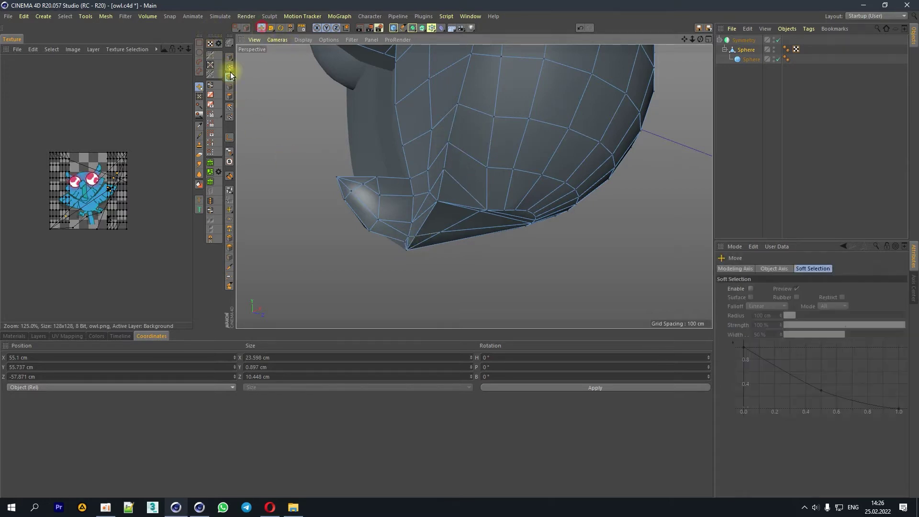
{"action": "left_click", "coordinate": [481, 214]}
{"action": "left_click_drag", "start_coordinate": [518, 239], "coordinate": [504, 246]}
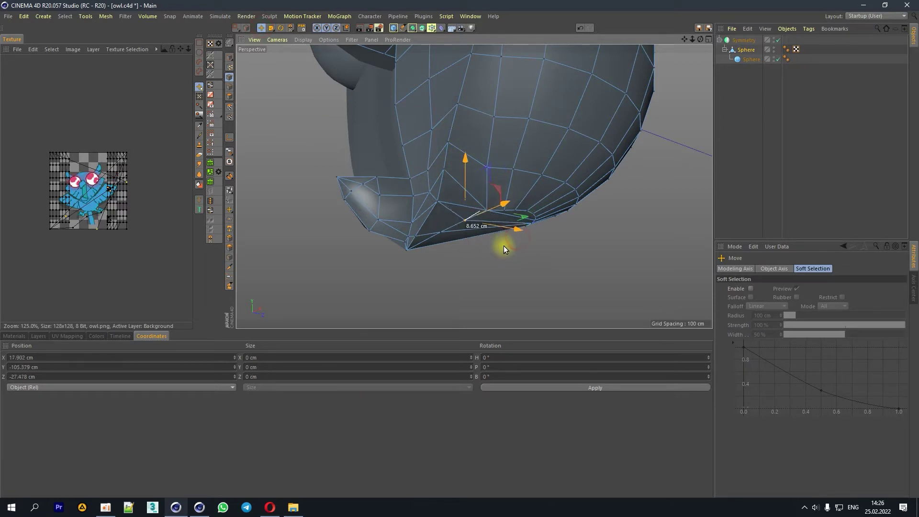
{"action": "left_click_drag", "start_coordinate": [700, 39], "coordinate": [670, 45]}
{"action": "mouse_move", "coordinate": [463, 225]}
{"action": "left_mouse_down", "text": "alt"}
{"action": "mouse_move", "coordinate": [672, 85]}
{"action": "mouse_move", "coordinate": [650, 120]}
{"action": "left_mouse_up", "text": "alt"}
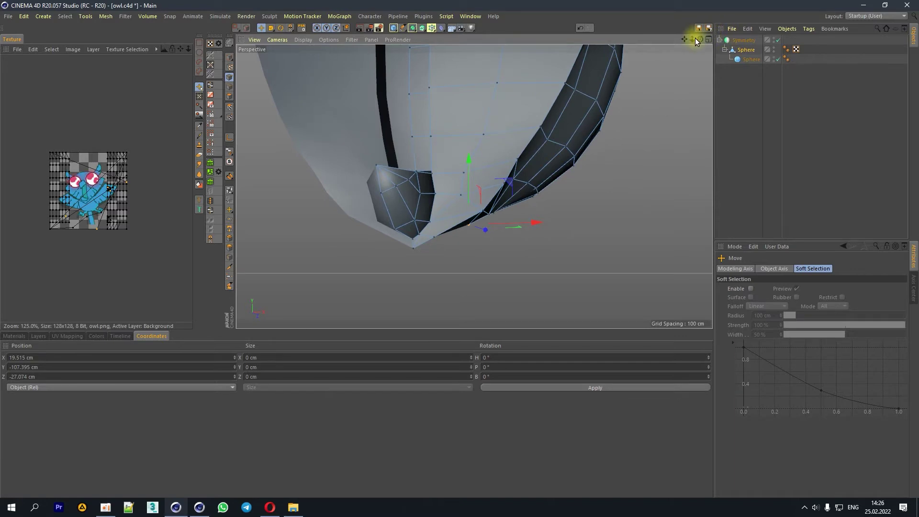
{"action": "left_click_drag", "start_coordinate": [698, 38], "coordinate": [453, 207]}
Step: Lower the beak's lower tip point to about Y -113.892 cm
{"action": "left_click", "coordinate": [442, 237]}
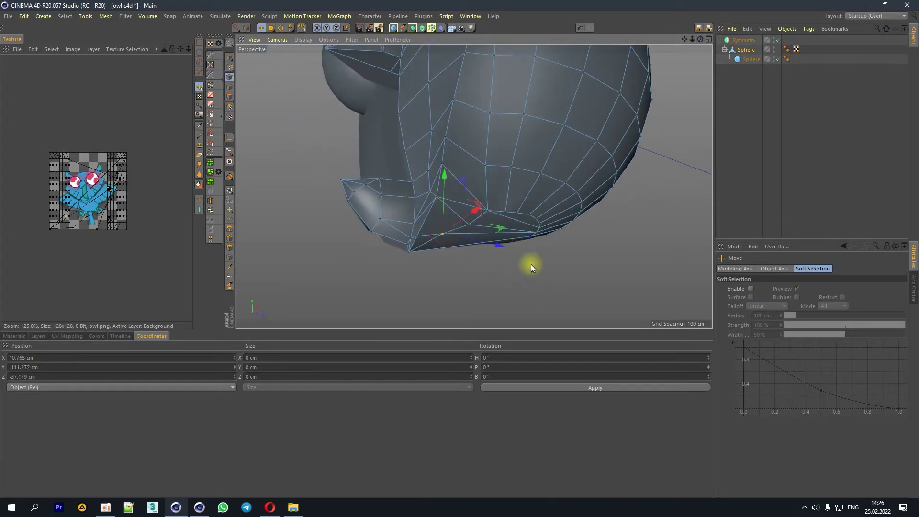
{"action": "left_click_drag", "start_coordinate": [688, 45], "coordinate": [481, 200]}
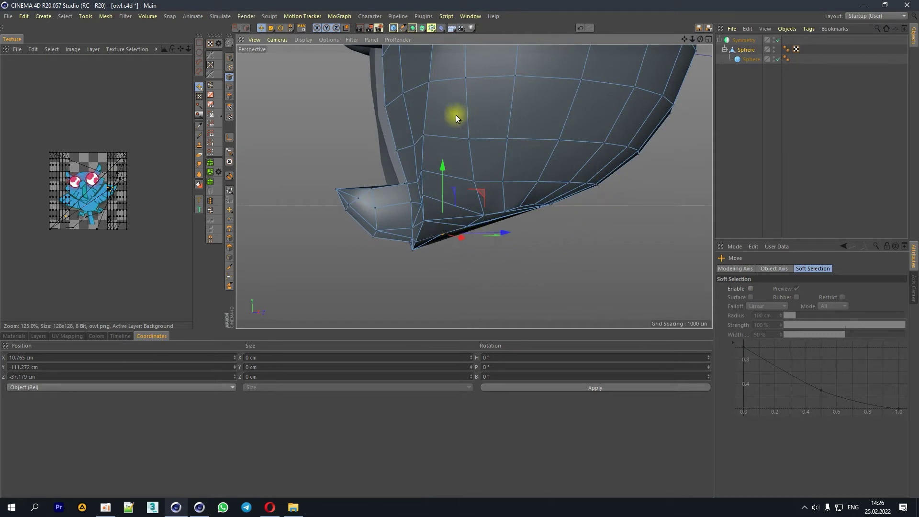
{"action": "left_click_drag", "start_coordinate": [585, 142], "coordinate": [581, 153]}
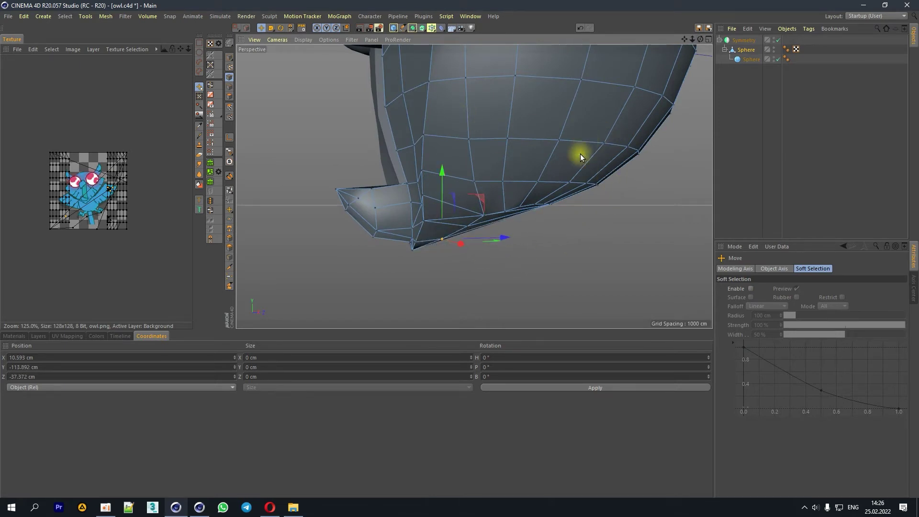
{"action": "left_click_drag", "start_coordinate": [699, 42], "coordinate": [702, 41]}
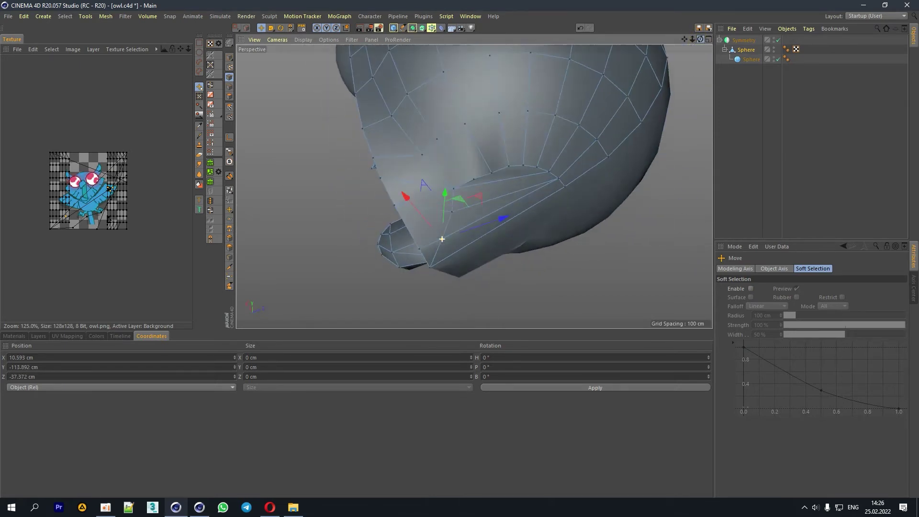
{"action": "left_click", "coordinate": [498, 182]}
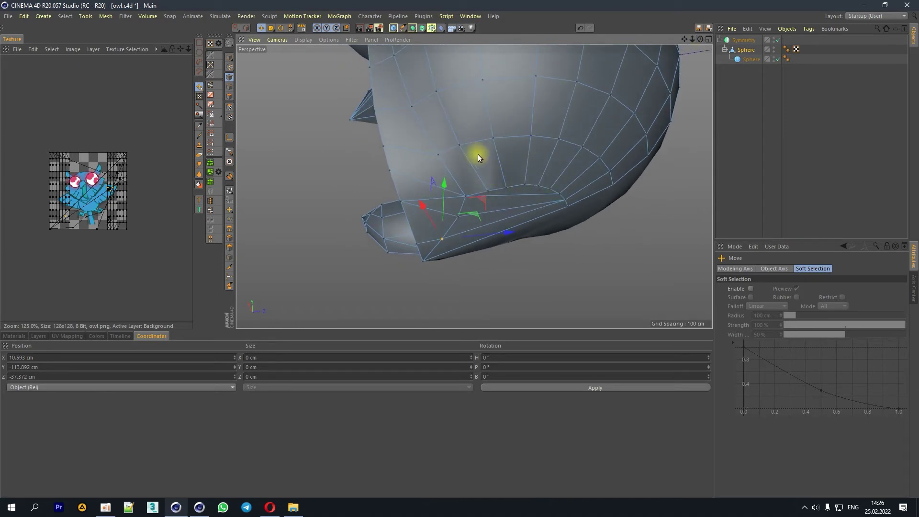
{"action": "right_click", "coordinate": [508, 157]}
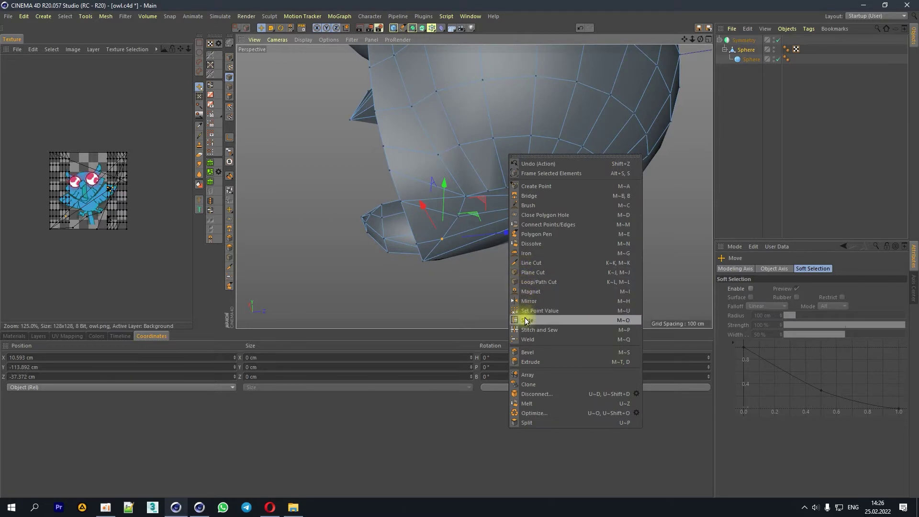
Step: Weld the stray point under the beak onto its neighbouring point
{"action": "left_click", "coordinate": [525, 339]}
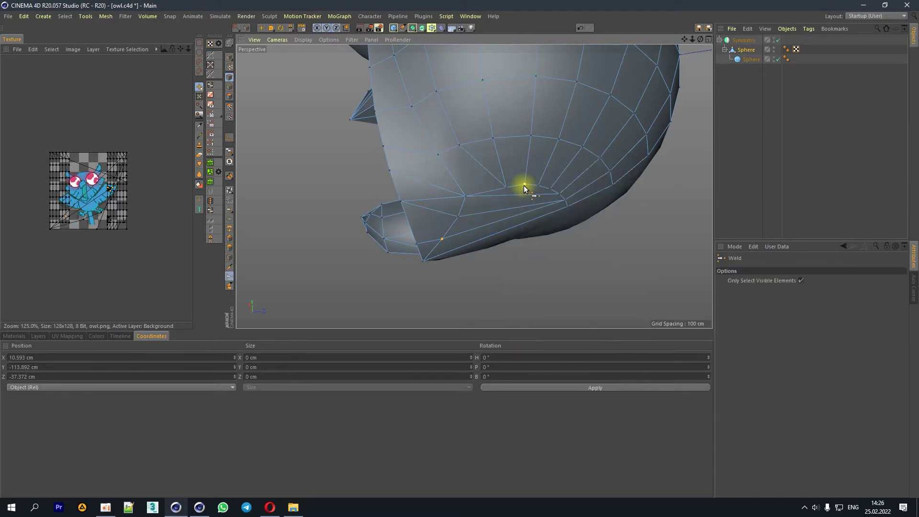
{"action": "left_click", "coordinate": [539, 188]}
{"action": "mouse_move", "coordinate": [700, 39]}
{"action": "left_mouse_down"}
{"action": "mouse_move", "coordinate": [671, 45]}
{"action": "mouse_move", "coordinate": [794, 120]}
{"action": "left_mouse_up"}
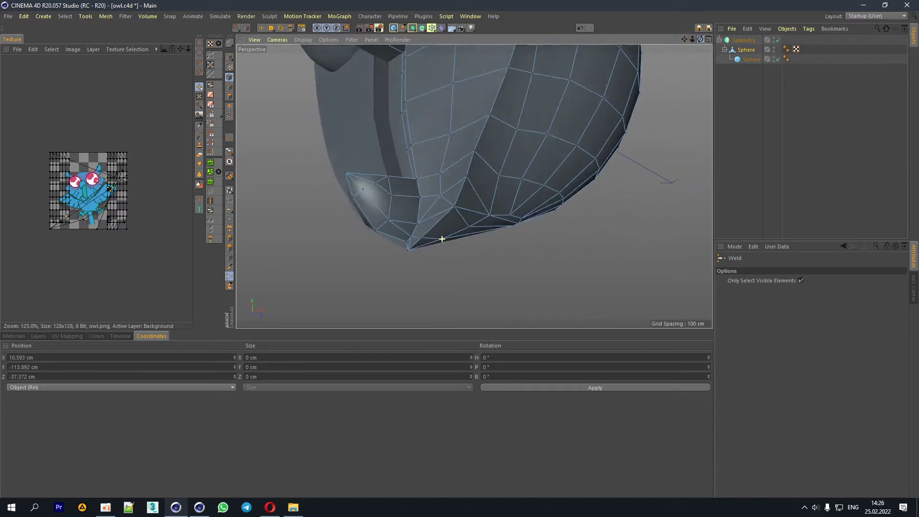
Step: Deselect everything, view the whole head, and reselect the head Sphere in Points mode
{"action": "left_click", "coordinate": [794, 119]}
{"action": "left_click_drag", "start_coordinate": [697, 38], "coordinate": [671, 72]}
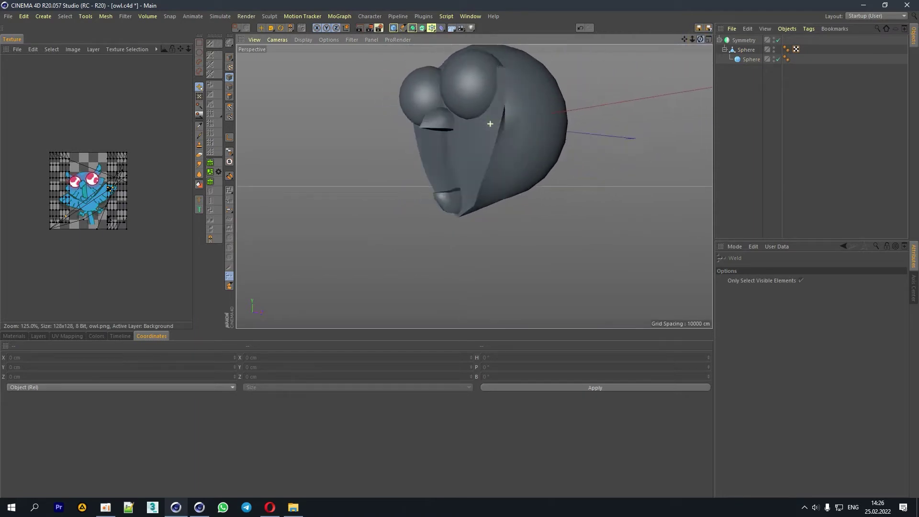
{"action": "key", "text": "ctrl+shift+z"}
{"action": "key", "text": "ctrl+shift+z"}
{"action": "left_click", "coordinate": [745, 53]}
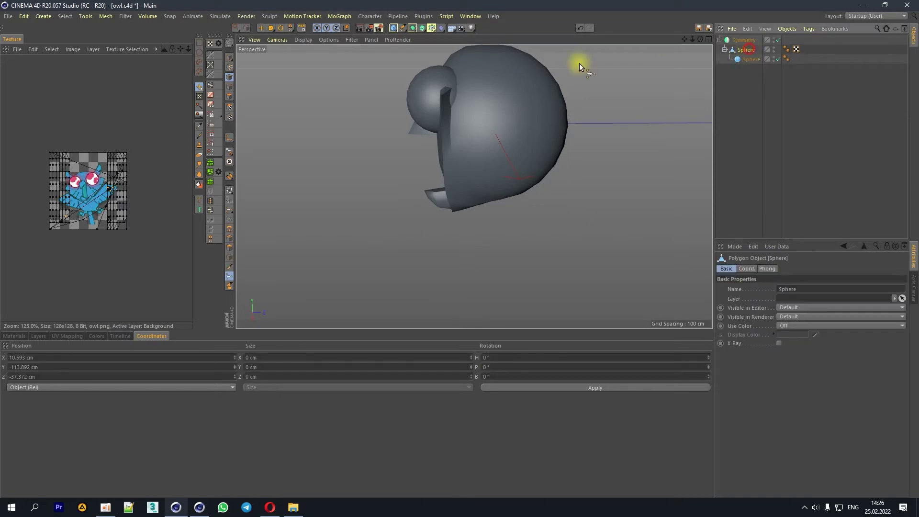
{"action": "scroll", "coordinate": [454, 110], "scroll_direction": "up", "scroll_amount": 3}
{"action": "left_click", "coordinate": [231, 77]}
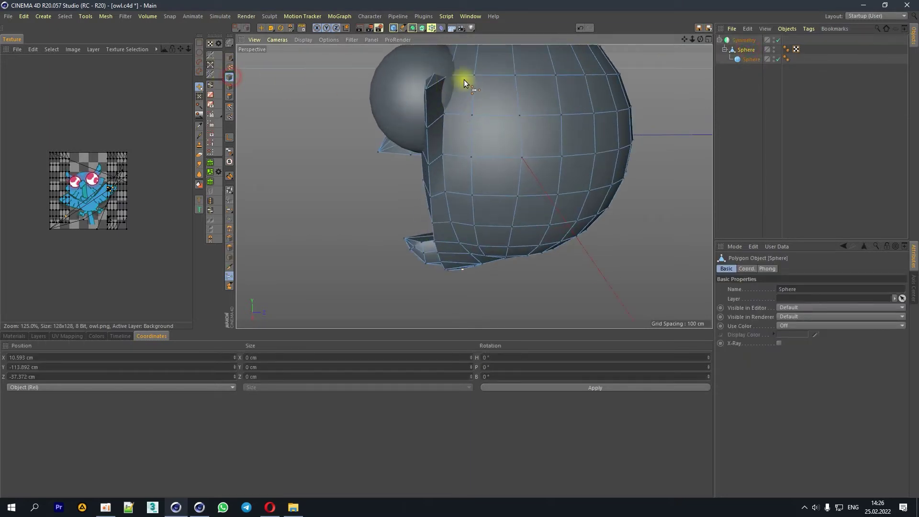
{"action": "left_click", "coordinate": [261, 28]}
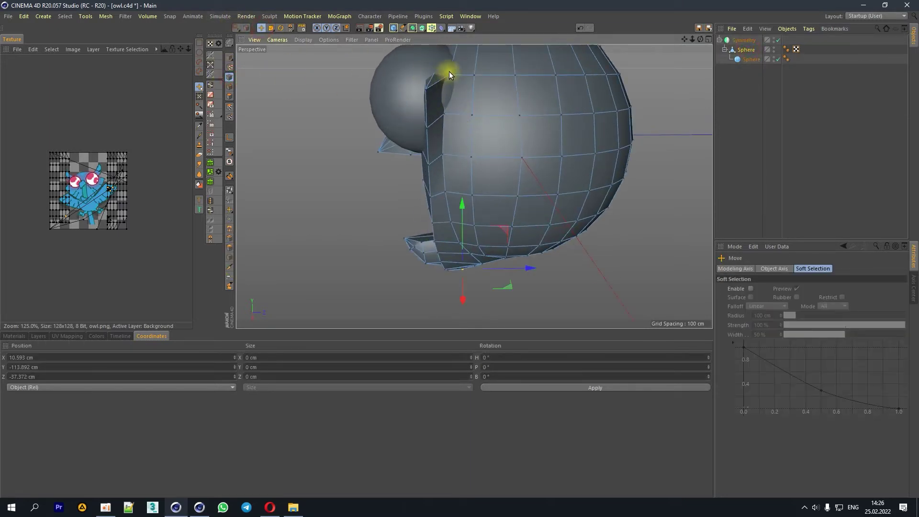
{"action": "left_click", "coordinate": [447, 75]}
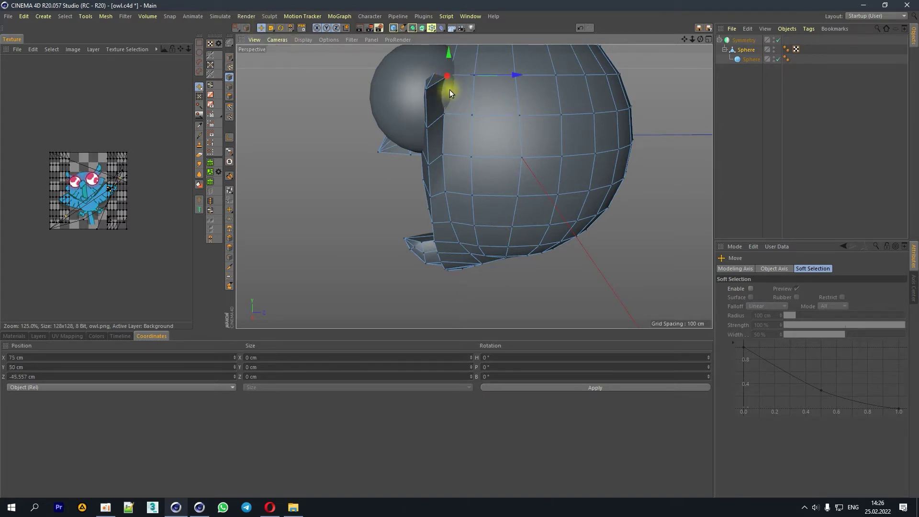
{"action": "left_click_drag", "start_coordinate": [507, 76], "coordinate": [521, 76]}
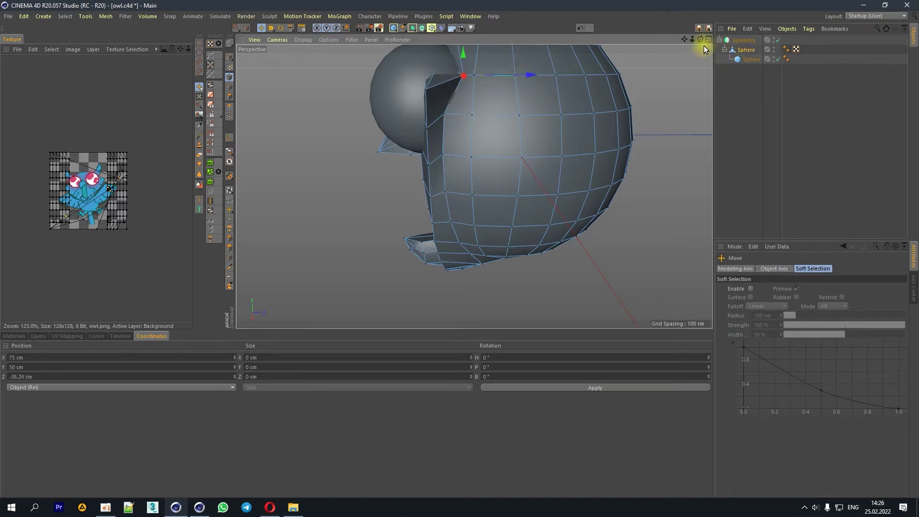
{"action": "left_click_drag", "start_coordinate": [702, 41], "coordinate": [660, 57]}
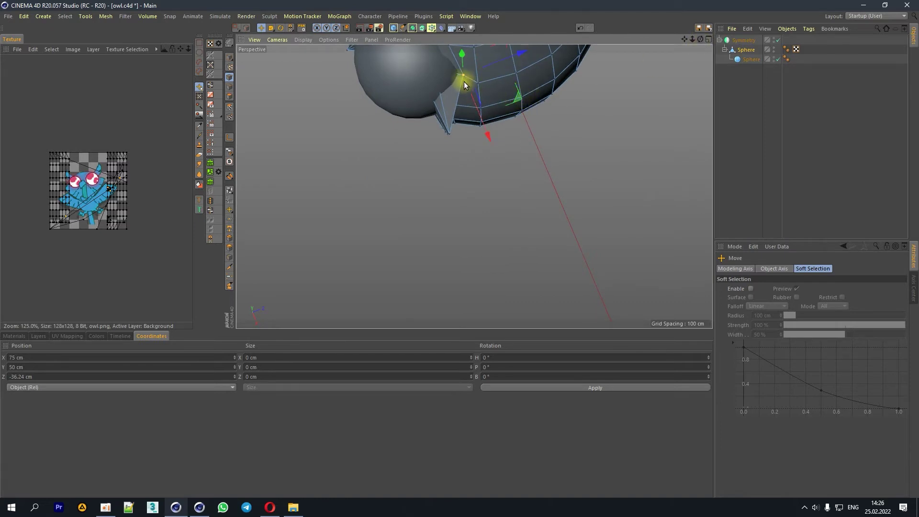
{"action": "left_click", "coordinate": [581, 28]}
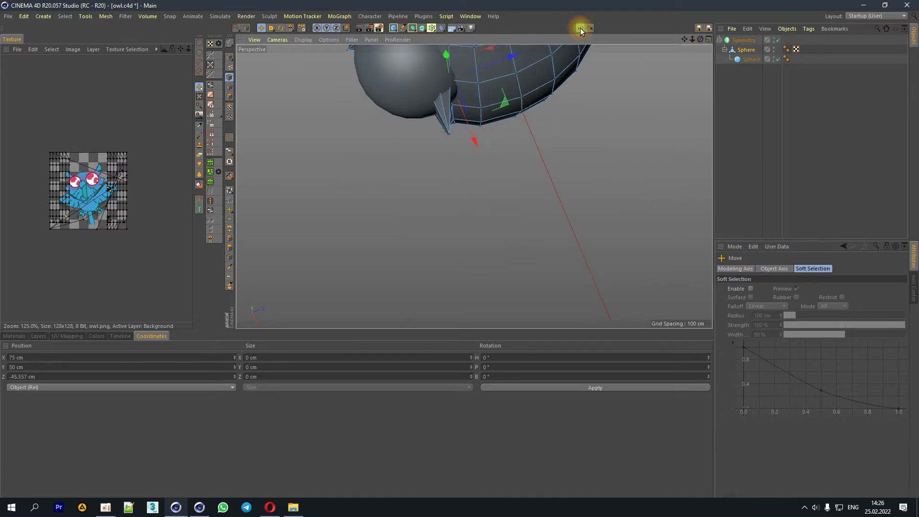
Step: Slide the edge points beside the eye along neighbouring edges, ending at 24.7%
{"action": "right_click", "coordinate": [458, 81]}
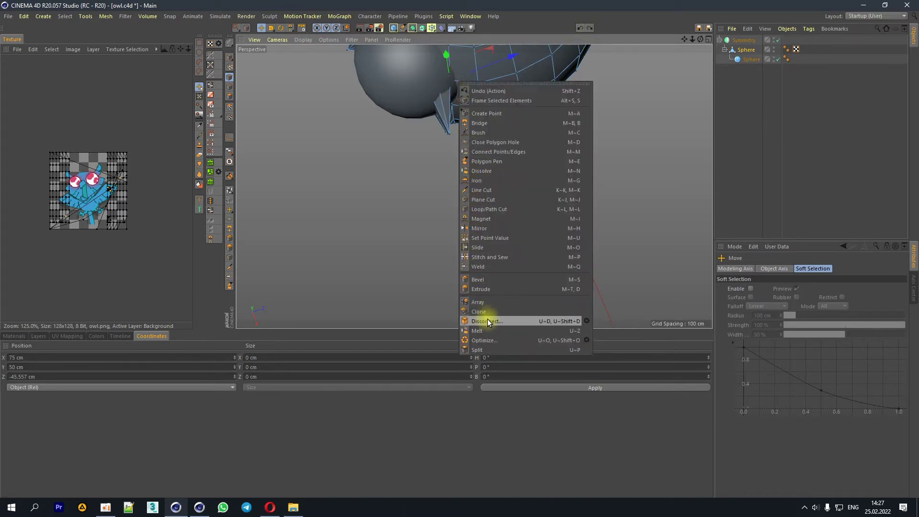
{"action": "left_click", "coordinate": [476, 248]}
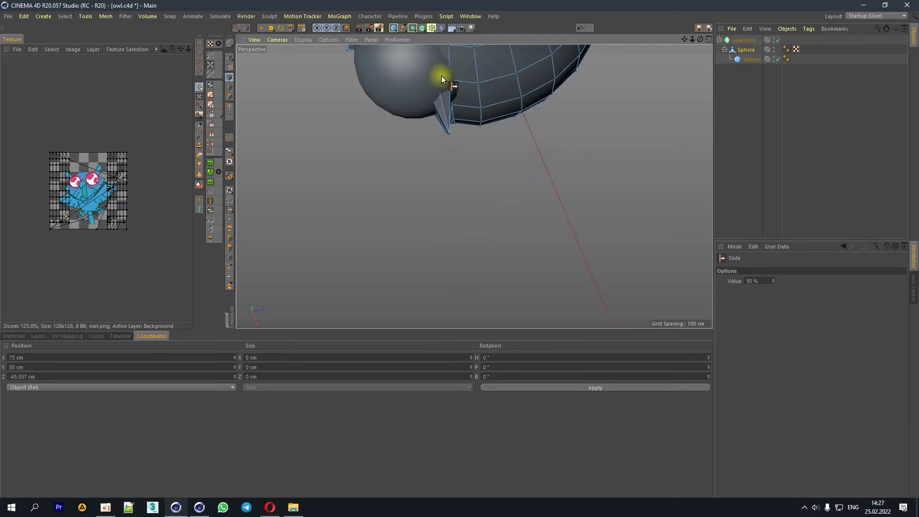
{"action": "left_click_drag", "start_coordinate": [452, 82], "coordinate": [456, 84]}
{"action": "mouse_move", "coordinate": [492, 83]}
{"action": "left_mouse_down"}
{"action": "mouse_move", "coordinate": [452, 85]}
{"action": "mouse_move", "coordinate": [448, 95]}
{"action": "left_mouse_up"}
{"action": "mouse_move", "coordinate": [450, 57]}
{"action": "left_mouse_down"}
{"action": "mouse_move", "coordinate": [451, 79]}
{"action": "mouse_move", "coordinate": [463, 82]}
{"action": "left_mouse_up"}
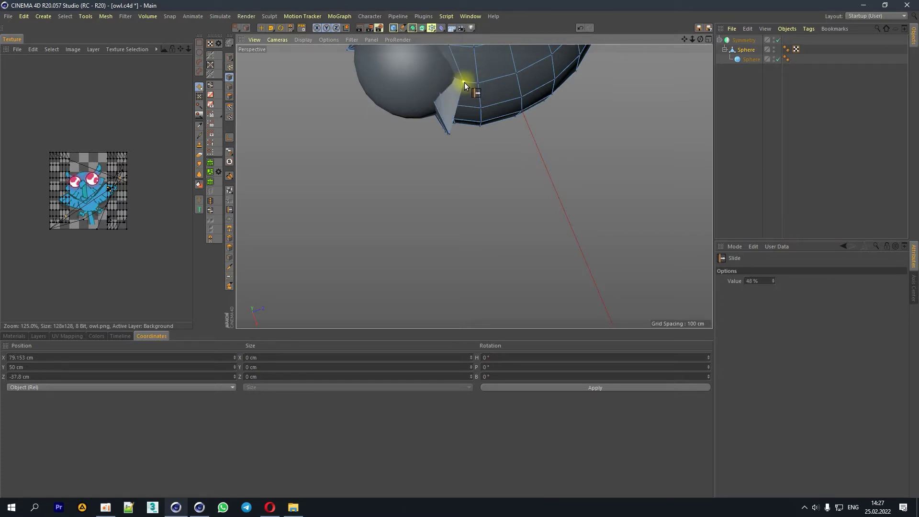
{"action": "left_click_drag", "start_coordinate": [697, 36], "coordinate": [508, 128]}
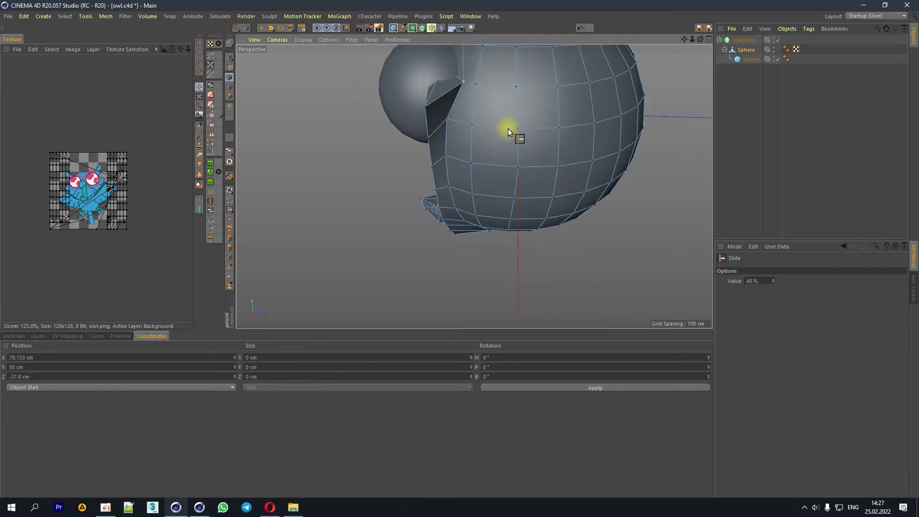
{"action": "mouse_move", "coordinate": [446, 120]}
{"action": "left_mouse_down"}
{"action": "mouse_move", "coordinate": [459, 123]}
{"action": "mouse_move", "coordinate": [449, 188]}
{"action": "left_mouse_up"}
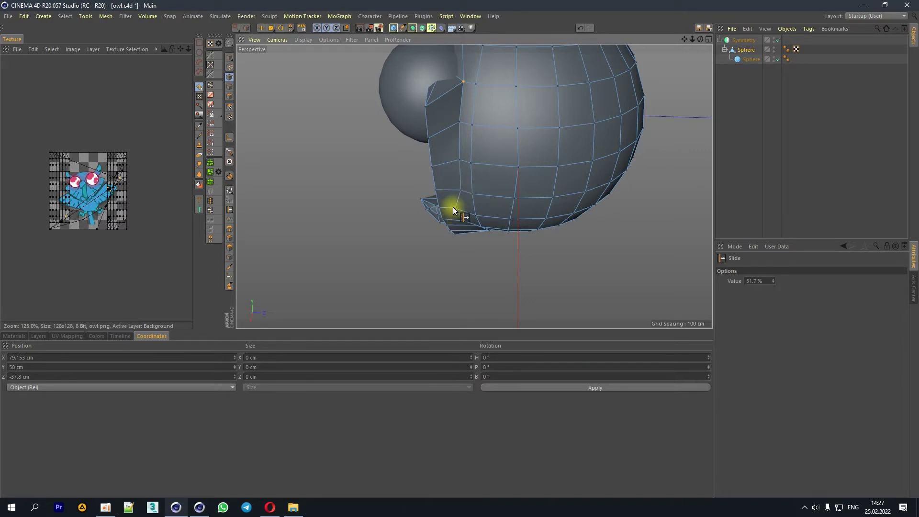
{"action": "left_click_drag", "start_coordinate": [453, 209], "coordinate": [464, 211]}
{"action": "mouse_move", "coordinate": [700, 39]}
{"action": "left_mouse_down"}
{"action": "mouse_move", "coordinate": [425, 278]}
{"action": "mouse_move", "coordinate": [467, 277]}
{"action": "left_mouse_up"}
{"action": "left_click_drag", "start_coordinate": [693, 39], "coordinate": [467, 111]}
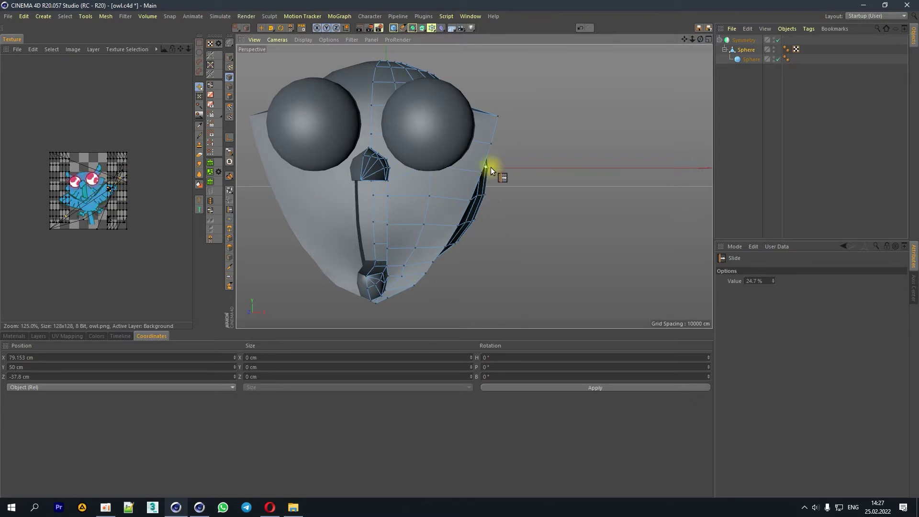
Step: Select the side-edge points next to the eye and push them outward
{"action": "left_click", "coordinate": [262, 28]}
{"action": "left_click", "coordinate": [498, 117]}
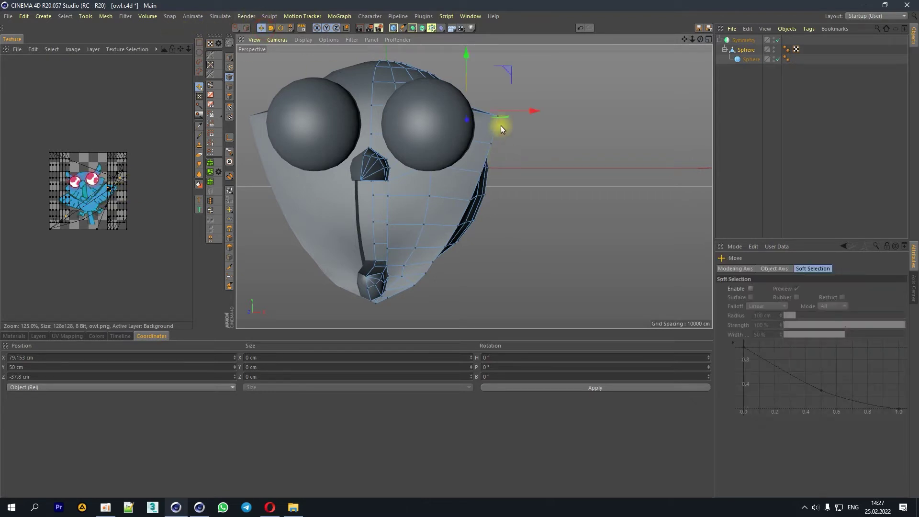
{"action": "left_click", "coordinate": [489, 164], "text": "shift"}
{"action": "left_click", "coordinate": [480, 174], "text": "shift"}
{"action": "left_click", "coordinate": [470, 200], "text": "shift"}
{"action": "left_click", "coordinate": [425, 274], "text": "shift"}
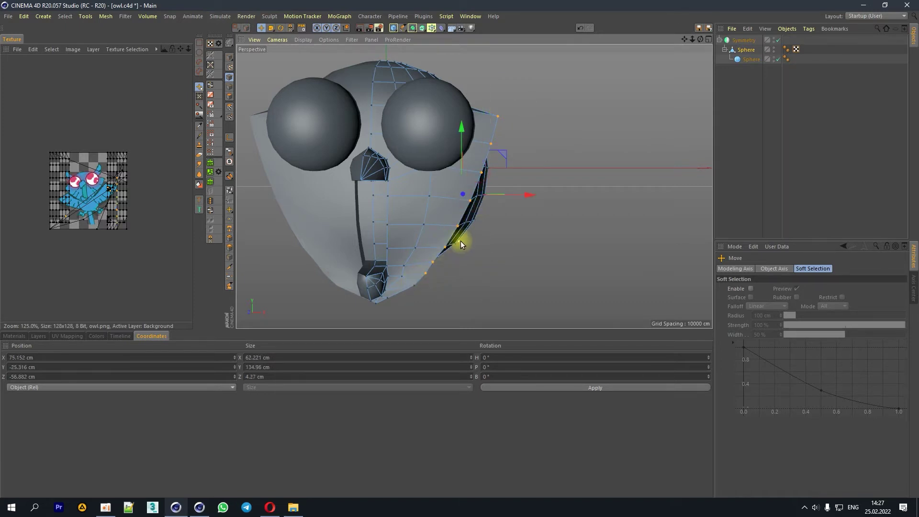
{"action": "left_click_drag", "start_coordinate": [530, 195], "coordinate": [545, 197]}
{"action": "mouse_move", "coordinate": [693, 40]}
{"action": "left_mouse_down"}
{"action": "mouse_move", "coordinate": [673, 45]}
{"action": "mouse_move", "coordinate": [699, 47]}
{"action": "left_mouse_up"}
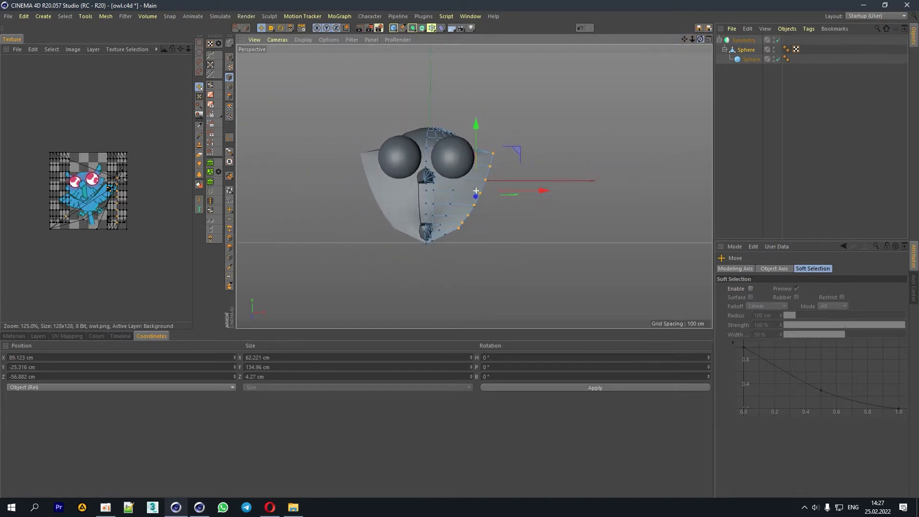
Step: Rotate the selected side points slightly and push them back along the depth axis
{"action": "key", "text": "r"}
{"action": "left_click_drag", "start_coordinate": [509, 166], "coordinate": [513, 168]}
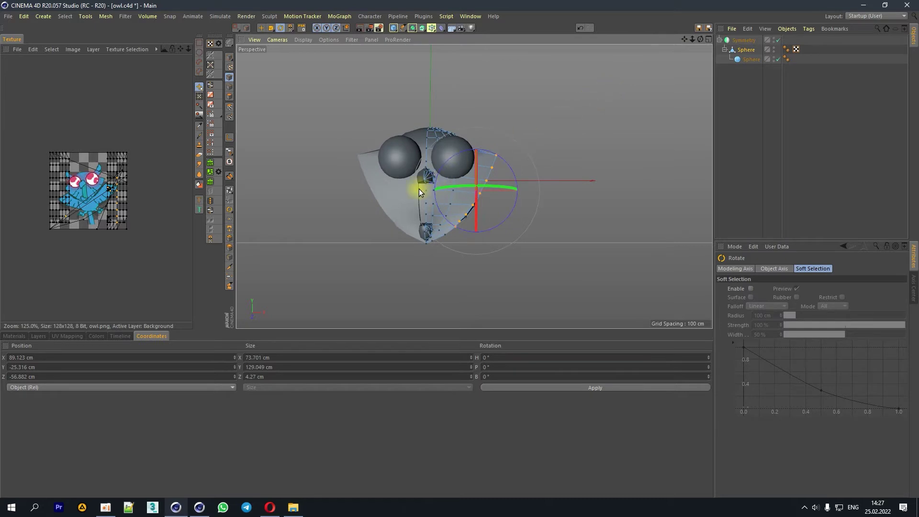
{"action": "scroll", "coordinate": [419, 170], "scroll_direction": "up", "scroll_amount": 1}
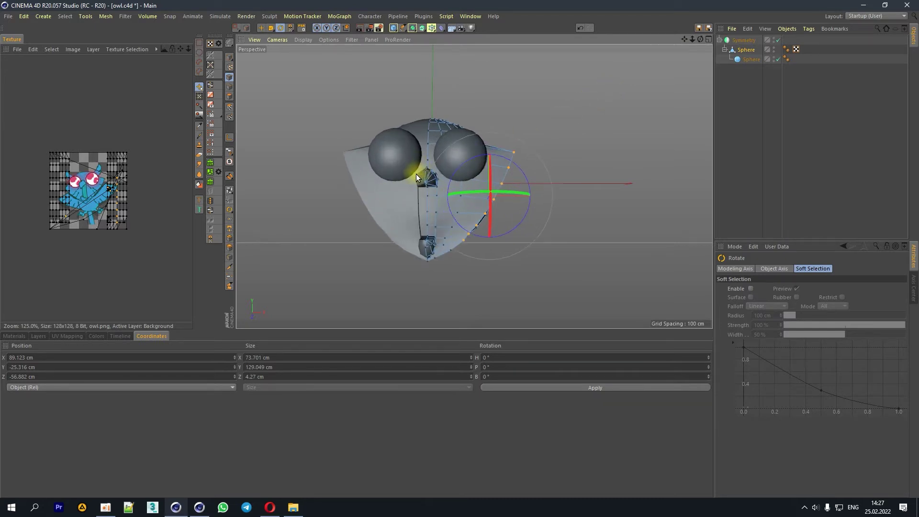
{"action": "mouse_move", "coordinate": [700, 39]}
{"action": "left_mouse_down"}
{"action": "mouse_move", "coordinate": [661, 41]}
{"action": "mouse_move", "coordinate": [671, 43]}
{"action": "left_mouse_up"}
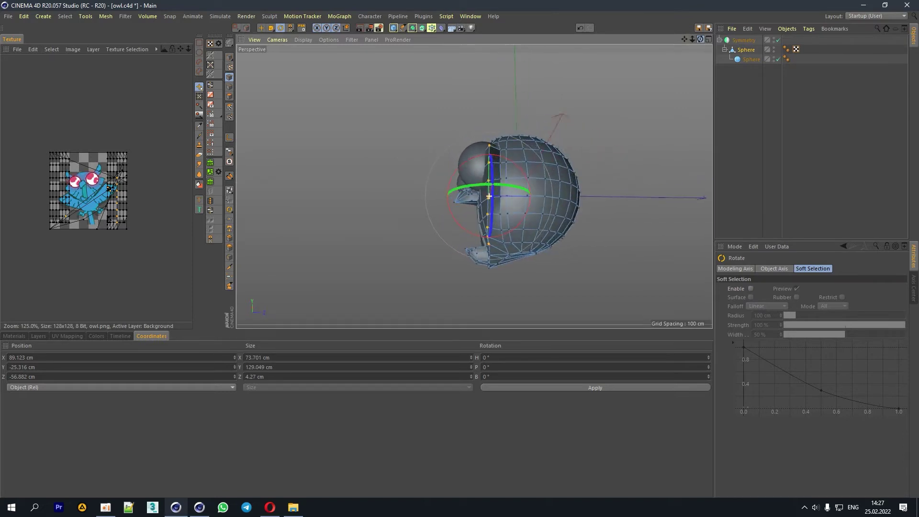
{"action": "key", "text": "e"}
{"action": "left_click_drag", "start_coordinate": [528, 197], "coordinate": [540, 194]}
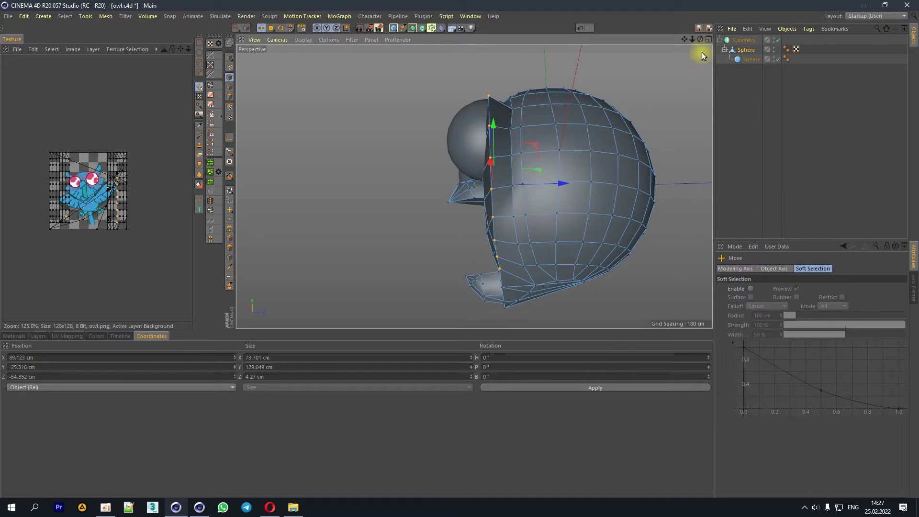
{"action": "left_click_drag", "start_coordinate": [700, 39], "coordinate": [670, 46]}
{"action": "left_click_drag", "start_coordinate": [494, 185], "coordinate": [505, 258], "text": "alt"}
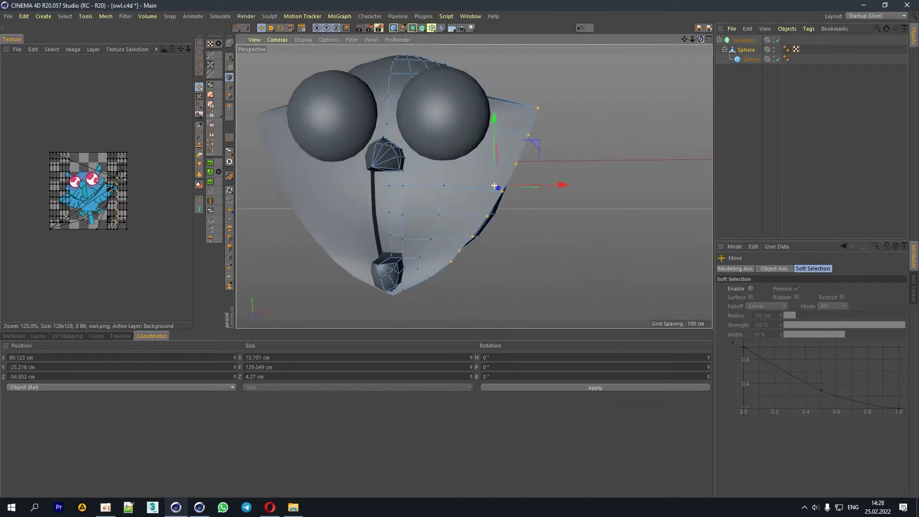
{"action": "left_click", "coordinate": [462, 250]}
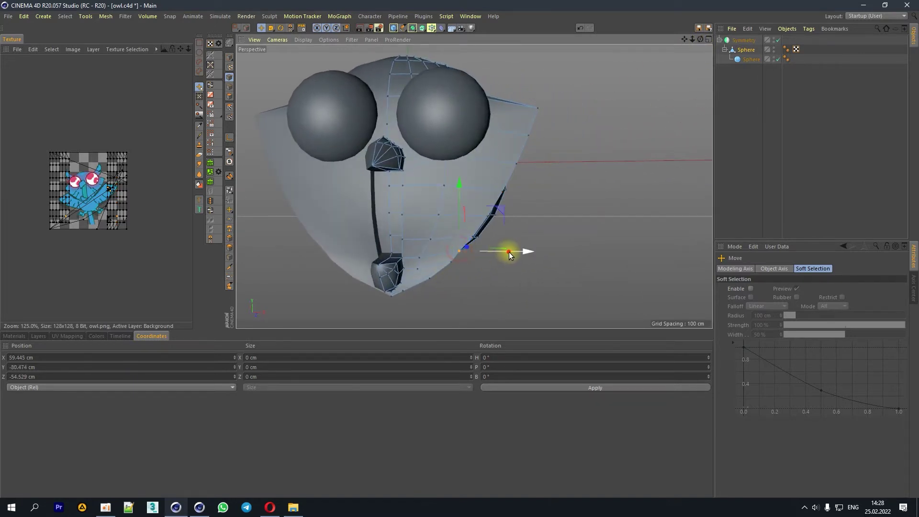
{"action": "left_click_drag", "start_coordinate": [693, 41], "coordinate": [702, 40]}
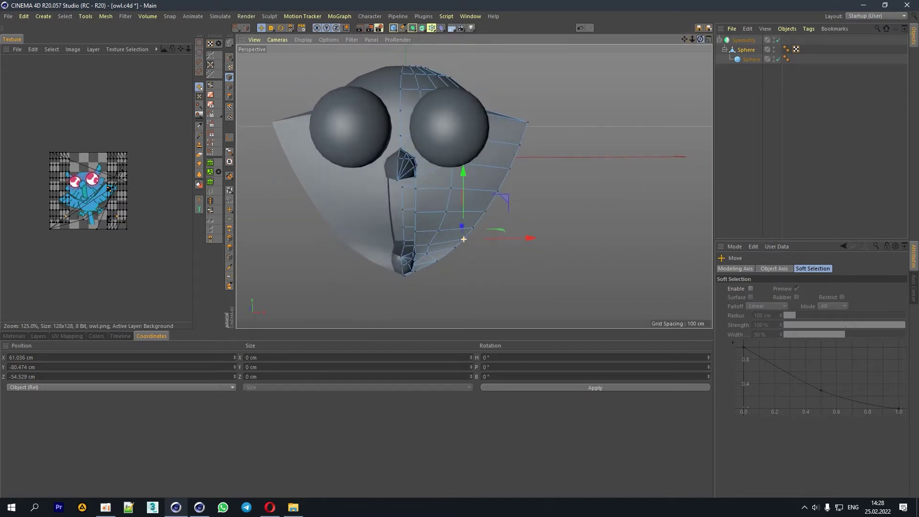
Step: Move the eye Sphere outward along X to about 51.016 cm
{"action": "left_click", "coordinate": [748, 59]}
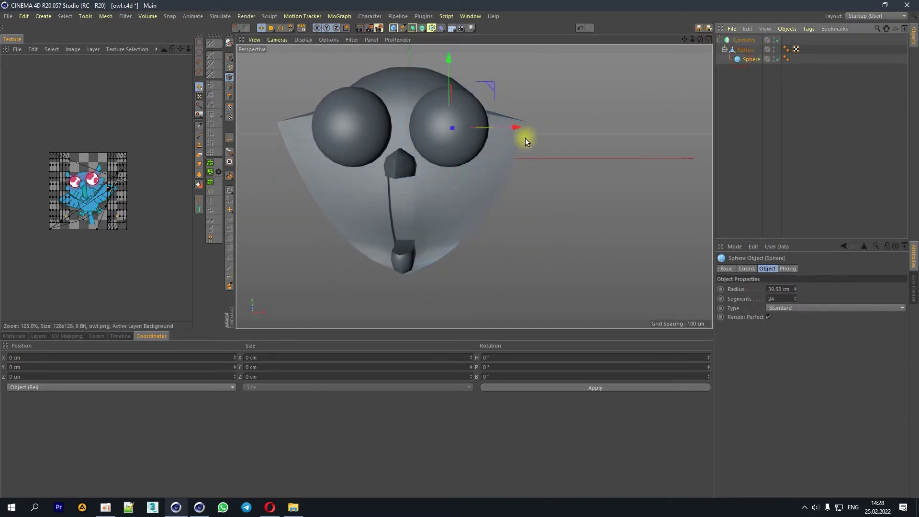
{"action": "left_click", "coordinate": [229, 57]}
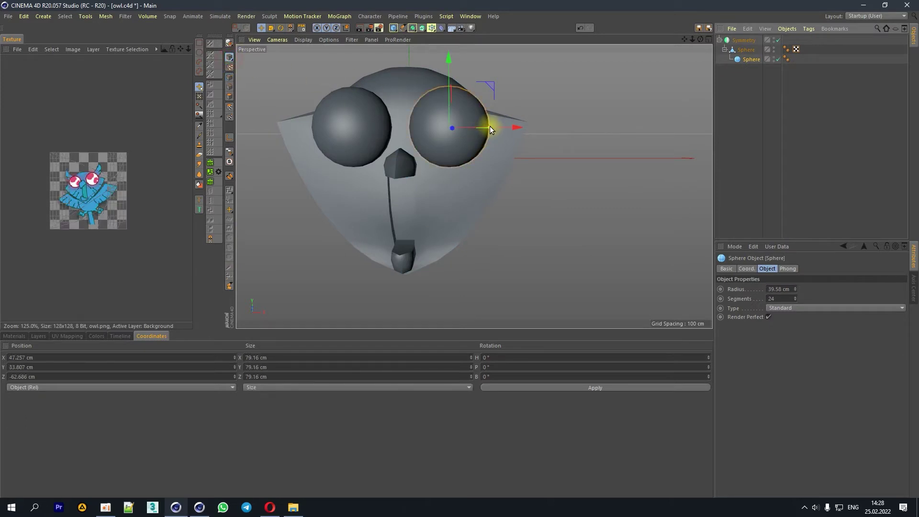
{"action": "left_click_drag", "start_coordinate": [490, 125], "coordinate": [511, 130]}
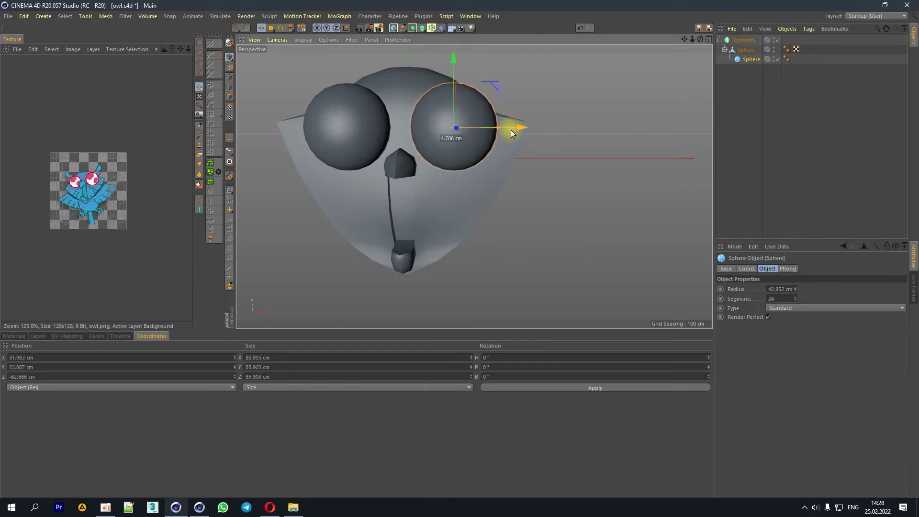
{"action": "left_click_drag", "start_coordinate": [510, 130], "coordinate": [510, 131]}
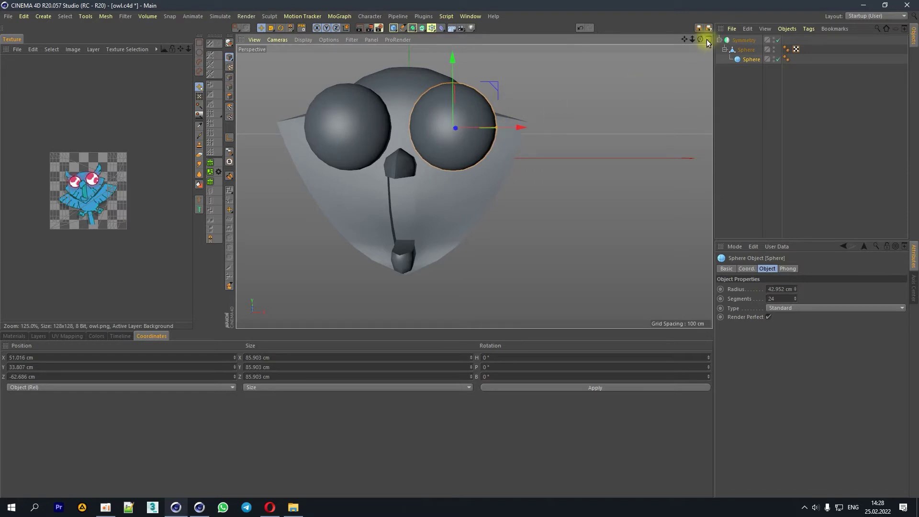
{"action": "mouse_move", "coordinate": [699, 39]}
{"action": "left_mouse_down"}
{"action": "mouse_move", "coordinate": [651, 41]}
{"action": "mouse_move", "coordinate": [530, 111]}
{"action": "left_mouse_up"}
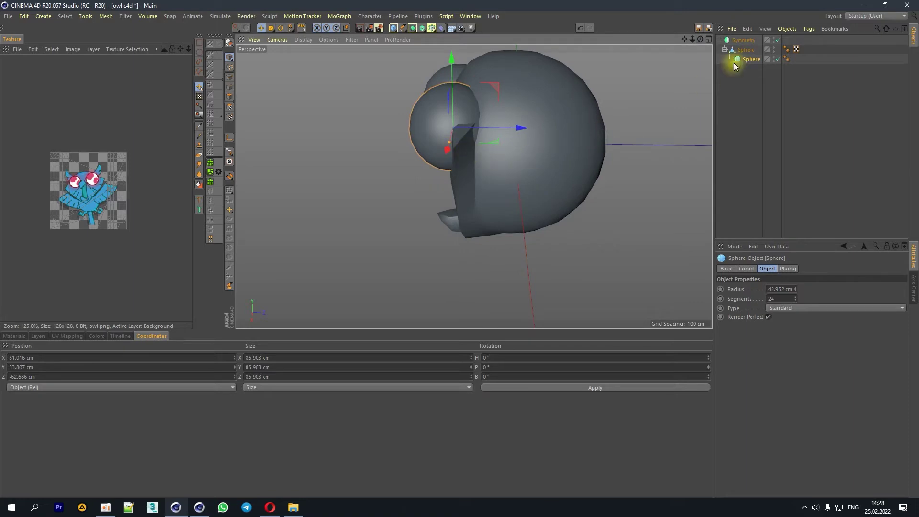
Step: Weld two stray face-flap corner points of the head Sphere onto their neighbouring vertices
{"action": "left_click", "coordinate": [745, 50]}
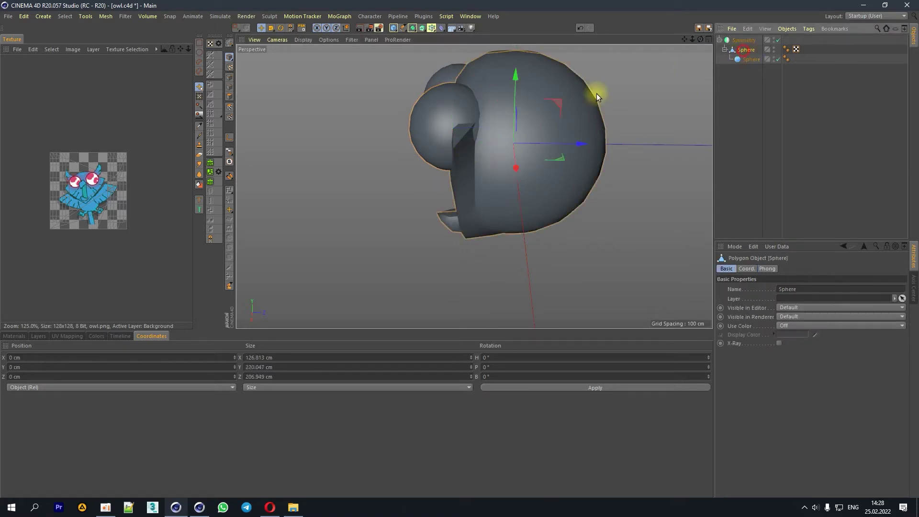
{"action": "left_click", "coordinate": [229, 77]}
{"action": "left_click", "coordinate": [473, 122]}
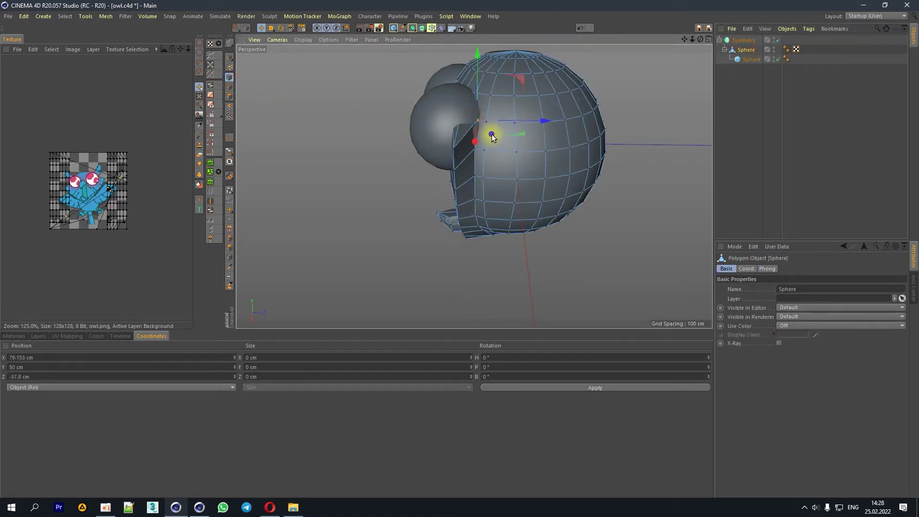
{"action": "right_click", "coordinate": [492, 135]}
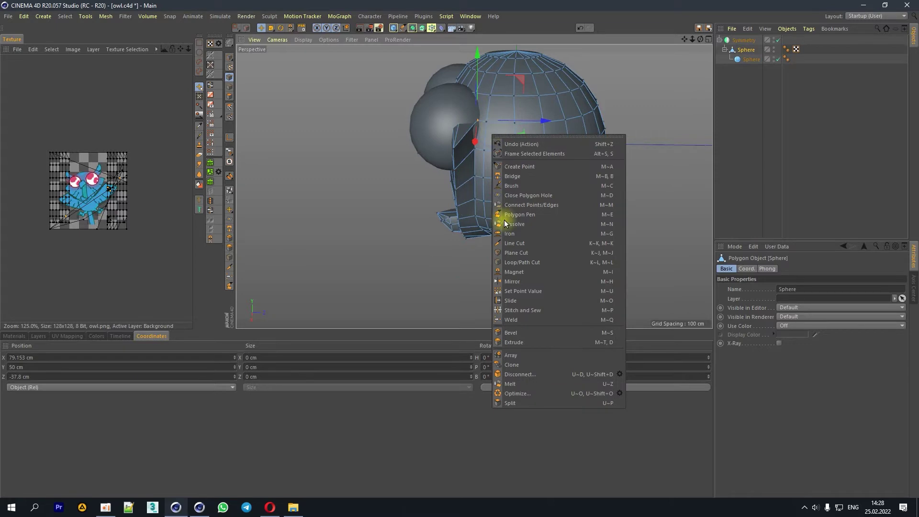
{"action": "left_click", "coordinate": [514, 320]}
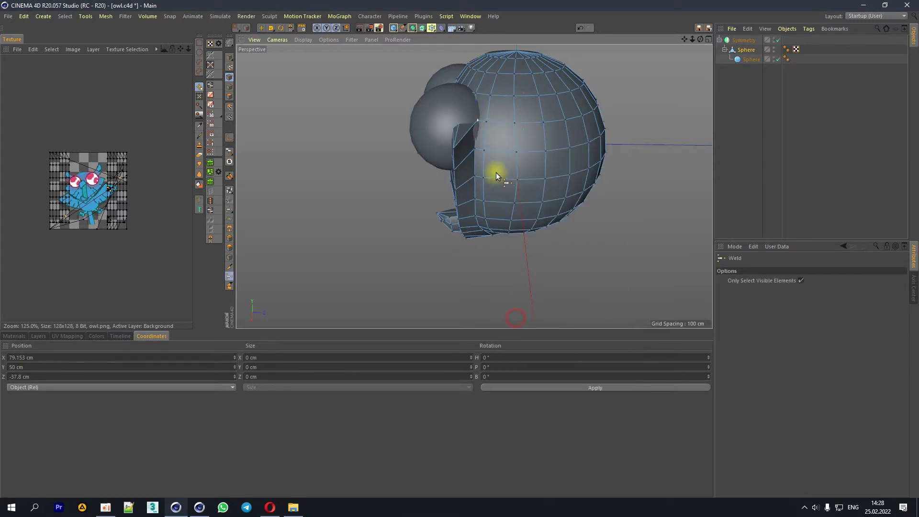
{"action": "left_click", "coordinate": [486, 123]}
{"action": "left_click", "coordinate": [479, 204]}
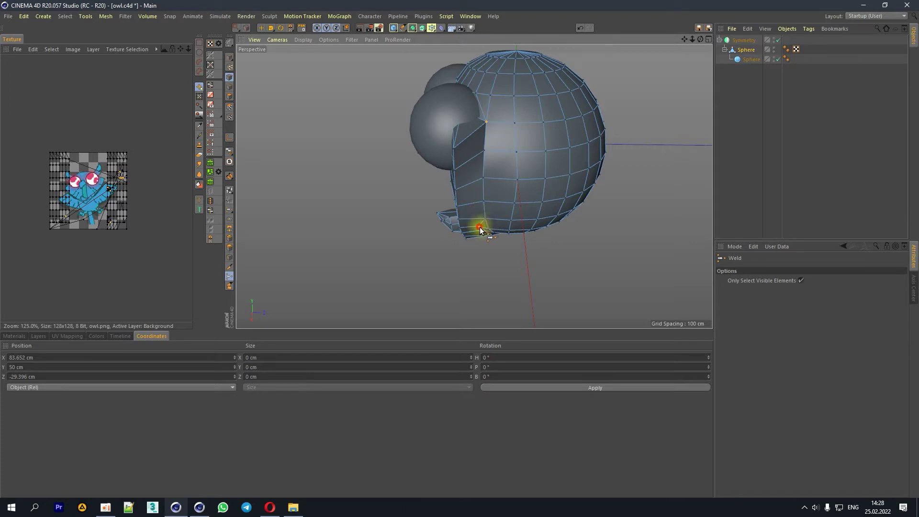
{"action": "left_click_drag", "start_coordinate": [700, 39], "coordinate": [510, 229]}
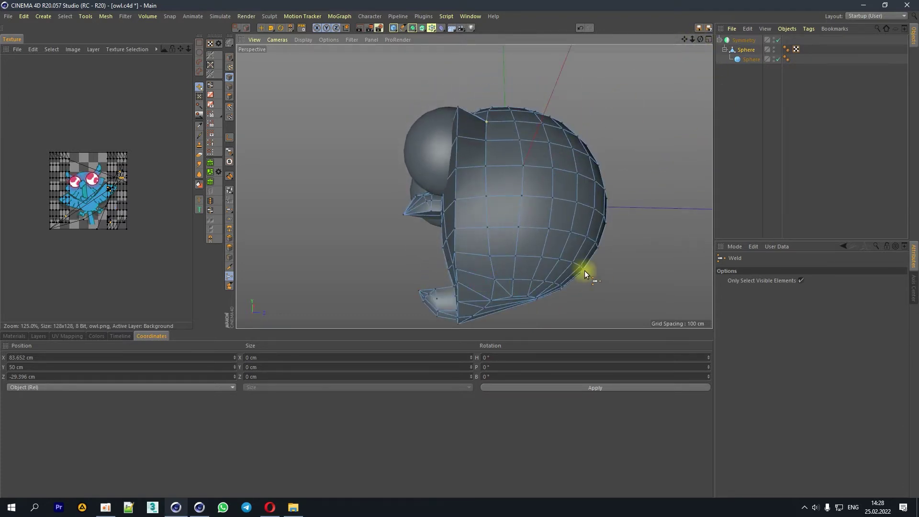
{"action": "mouse_move", "coordinate": [697, 42]}
{"action": "left_mouse_down"}
{"action": "mouse_move", "coordinate": [487, 122]}
{"action": "mouse_move", "coordinate": [698, 43]}
{"action": "left_mouse_up"}
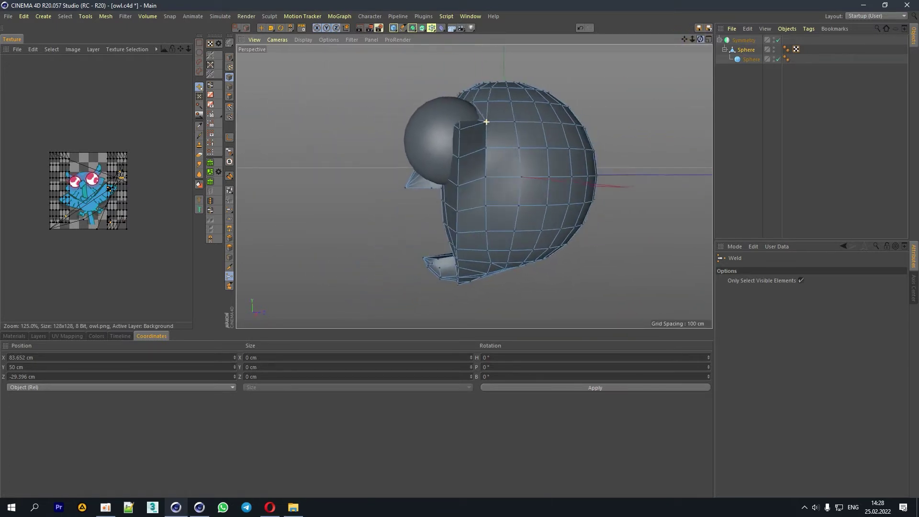
Step: Nudge the face-flap vertex near the beak bottom along the depth axis
{"action": "scroll", "coordinate": [438, 278], "scroll_direction": "up", "scroll_amount": 2}
{"action": "scroll", "coordinate": [439, 280], "scroll_direction": "up", "scroll_amount": 3}
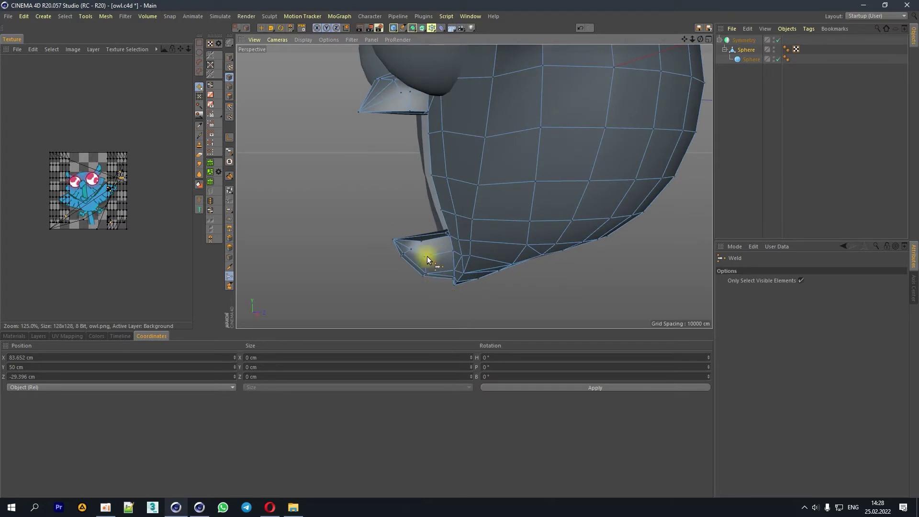
{"action": "left_click", "coordinate": [263, 28]}
{"action": "left_click", "coordinate": [457, 255]}
{"action": "left_click_drag", "start_coordinate": [697, 38], "coordinate": [640, 115]}
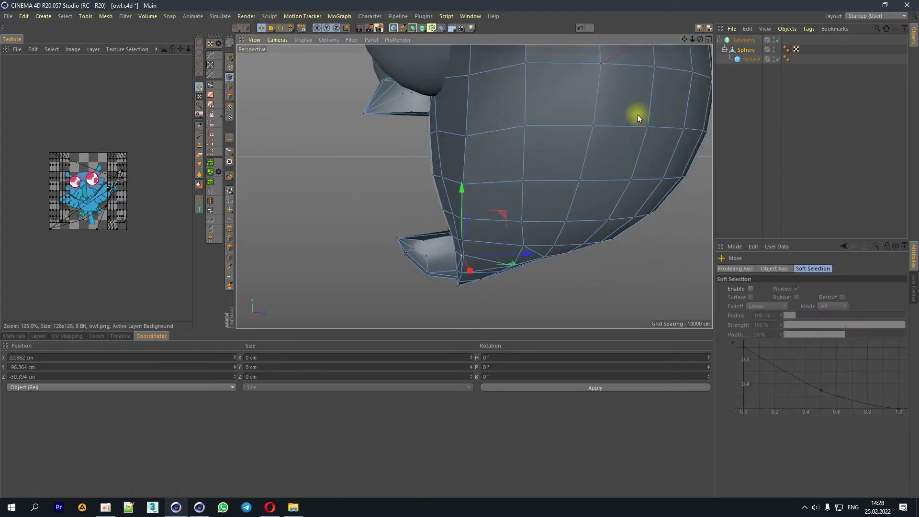
{"action": "mouse_move", "coordinate": [513, 257]}
{"action": "left_mouse_down"}
{"action": "mouse_move", "coordinate": [458, 242]}
{"action": "mouse_move", "coordinate": [499, 248]}
{"action": "left_mouse_up"}
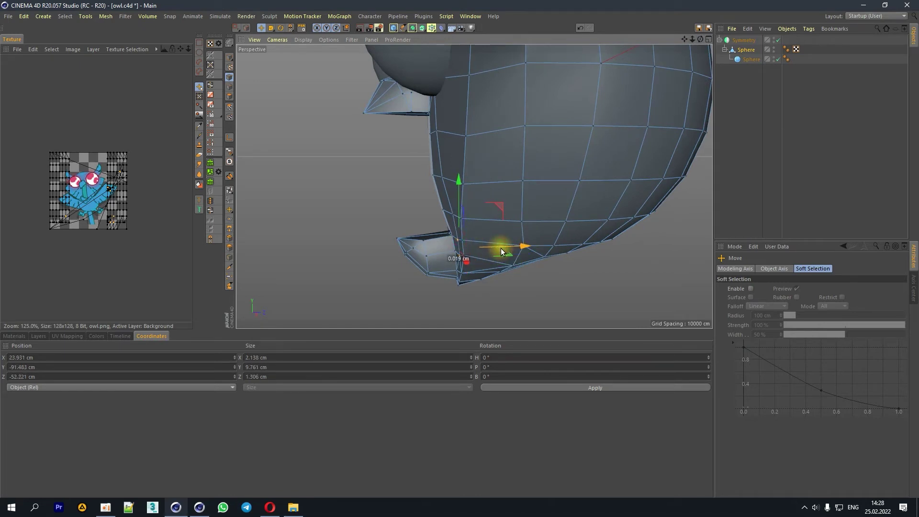
{"action": "left_click_drag", "start_coordinate": [700, 40], "coordinate": [512, 155]}
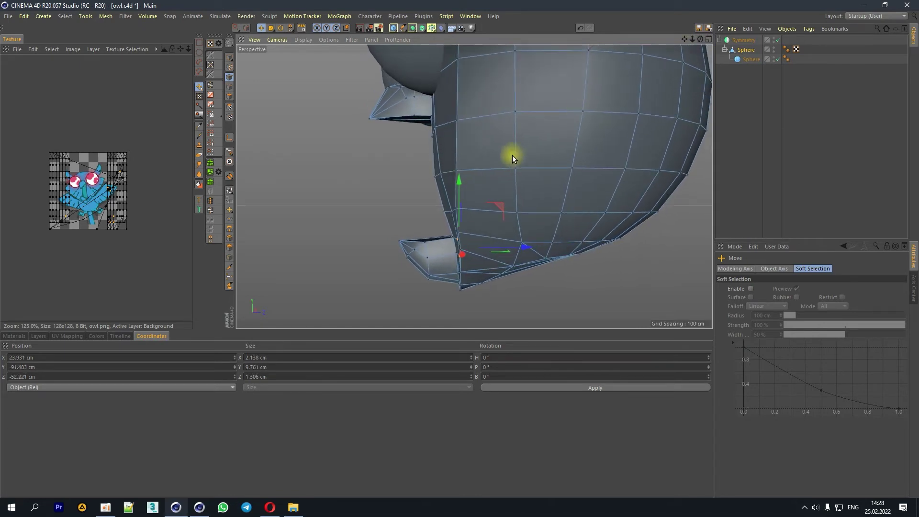
Step: Shift the next flap-edge vertex right and down to X 52.272, Y -89.84, Z -51.984 cm
{"action": "left_click", "coordinate": [452, 209]}
{"action": "left_click_drag", "start_coordinate": [506, 207], "coordinate": [513, 208]}
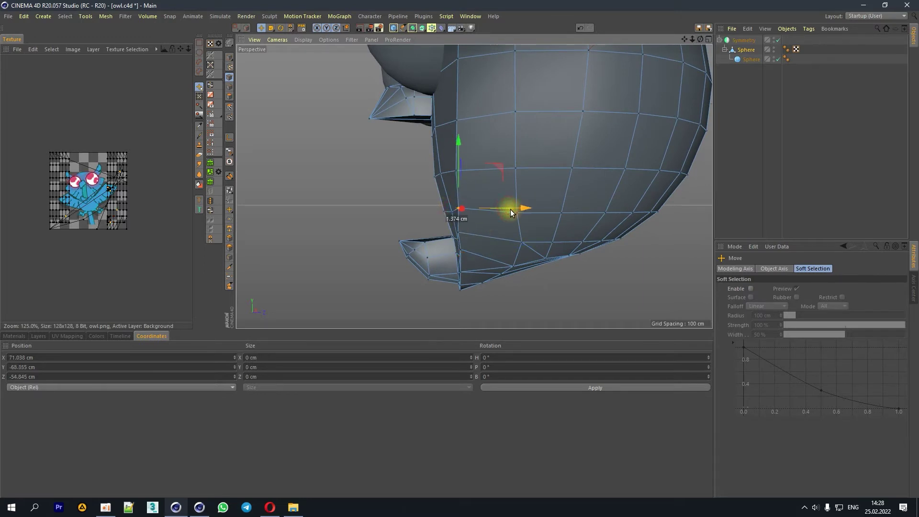
{"action": "mouse_move", "coordinate": [461, 233]}
{"action": "left_mouse_down"}
{"action": "mouse_move", "coordinate": [467, 250]}
{"action": "mouse_move", "coordinate": [517, 249]}
{"action": "left_mouse_up"}
{"action": "scroll", "coordinate": [475, 187], "scroll_direction": "up", "scroll_amount": 2}
{"action": "left_click_drag", "start_coordinate": [701, 40], "coordinate": [700, 39]}
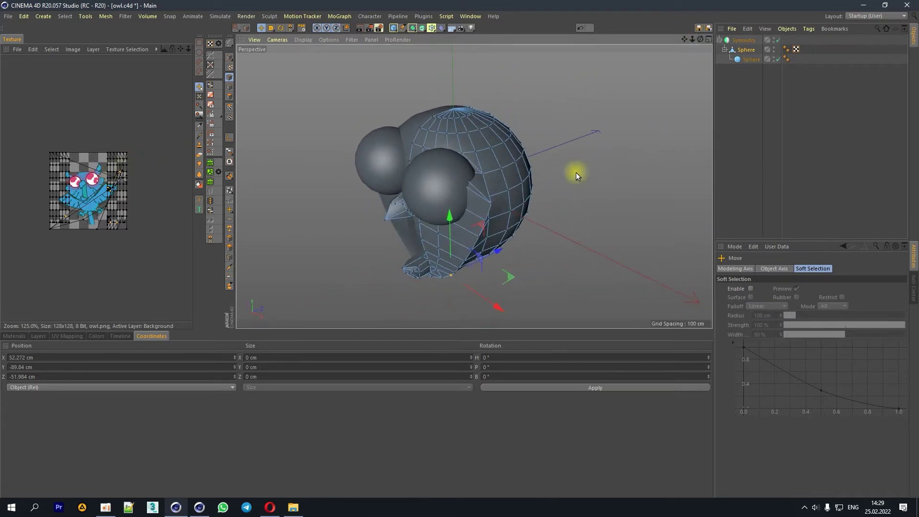
Step: Extrude two polygons on top of the head upward into an ear flap
{"action": "left_click", "coordinate": [230, 96]}
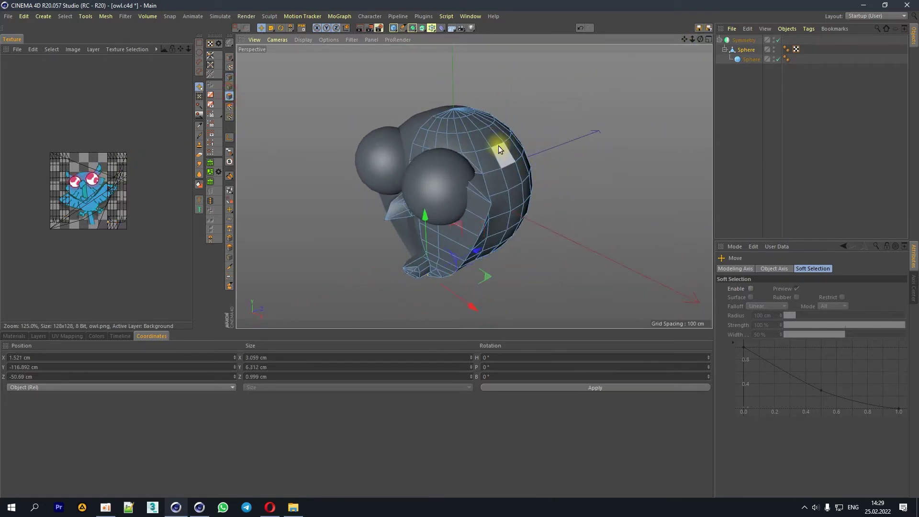
{"action": "left_click", "coordinate": [499, 145]}
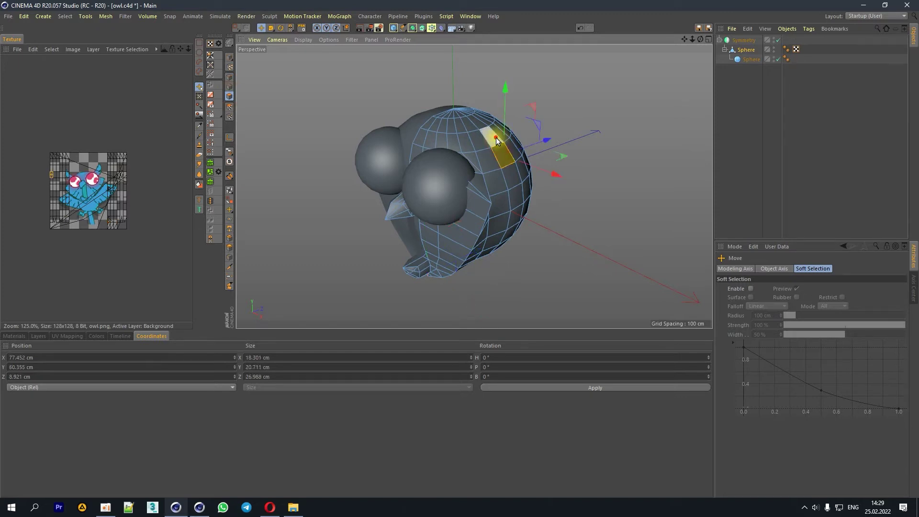
{"action": "left_click", "coordinate": [496, 137], "text": "shift"}
{"action": "left_click_drag", "start_coordinate": [701, 39], "coordinate": [701, 39]}
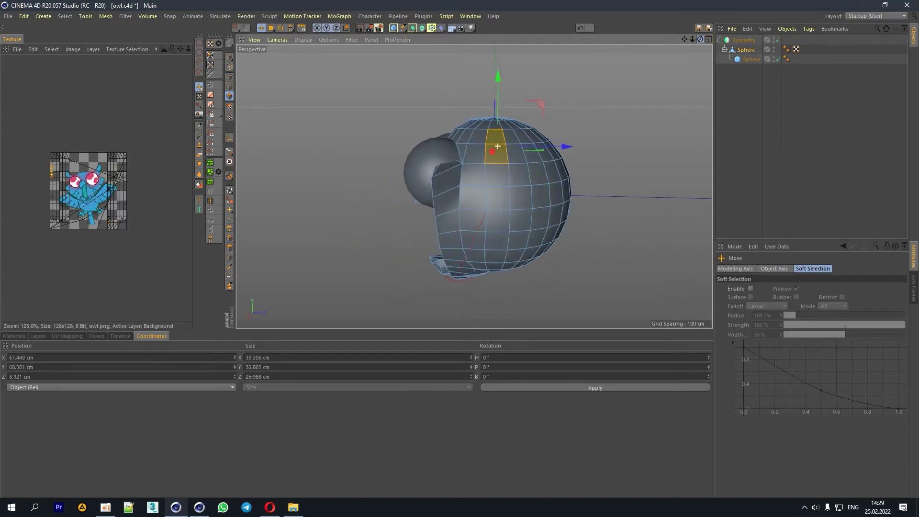
{"action": "left_click_drag", "start_coordinate": [701, 39], "coordinate": [701, 39]}
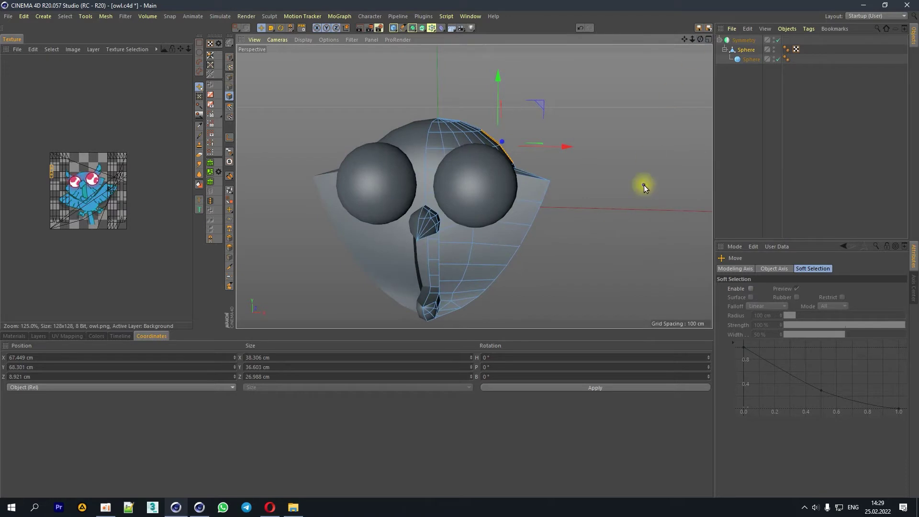
{"action": "right_click", "coordinate": [645, 185]}
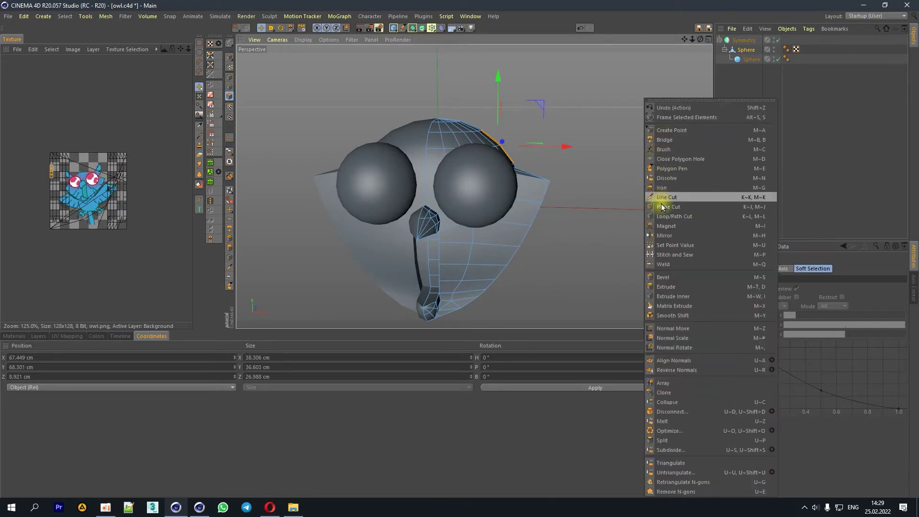
{"action": "left_click", "coordinate": [663, 288]}
{"action": "left_click_drag", "start_coordinate": [662, 290], "coordinate": [689, 290]}
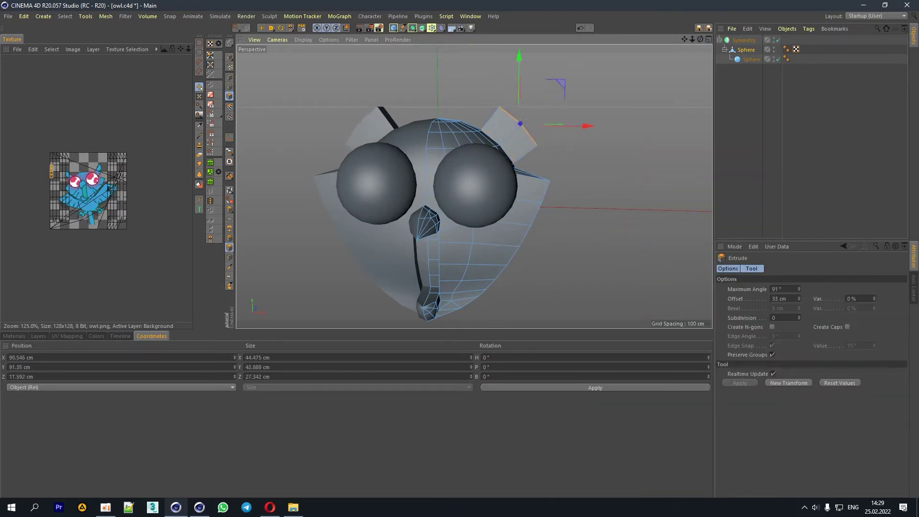
{"action": "left_click_drag", "start_coordinate": [689, 290], "coordinate": [691, 290]}
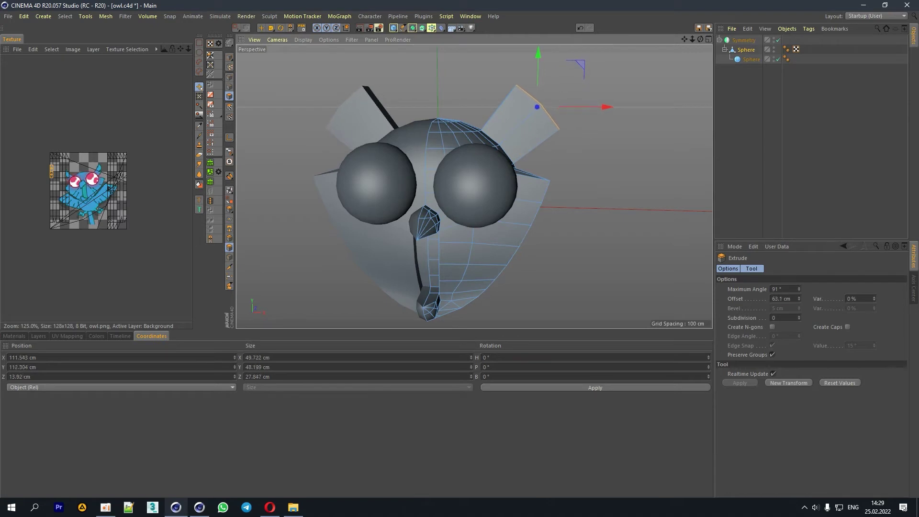
{"action": "left_click_drag", "start_coordinate": [700, 40], "coordinate": [433, 74]}
Step: Pull the ear-tip edges up and left, raising the tip to Y 136.473 cm
{"action": "left_click", "coordinate": [229, 85]}
{"action": "left_click", "coordinate": [262, 28]}
{"action": "left_click", "coordinate": [557, 129]}
{"action": "left_click_drag", "start_coordinate": [595, 96], "coordinate": [576, 82]}
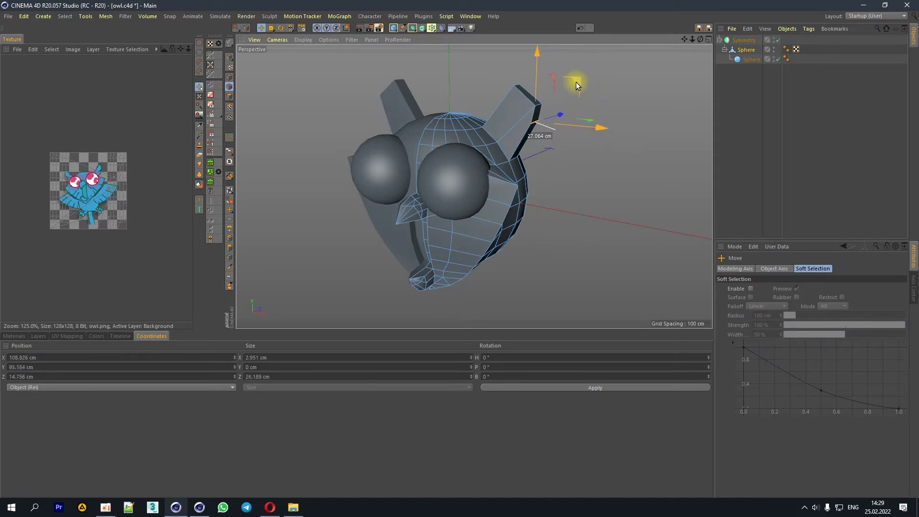
{"action": "left_click", "coordinate": [535, 105]}
{"action": "left_click_drag", "start_coordinate": [580, 69], "coordinate": [569, 56]}
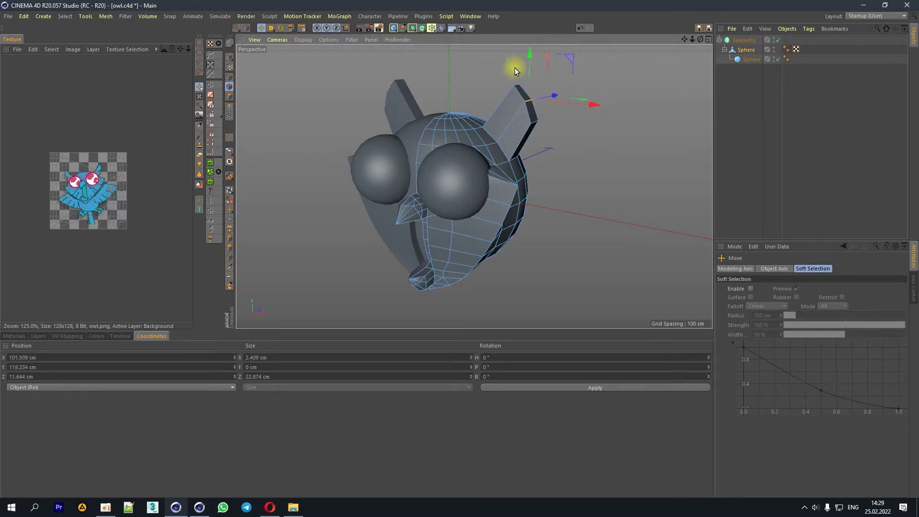
{"action": "left_click_drag", "start_coordinate": [567, 64], "coordinate": [568, 45]}
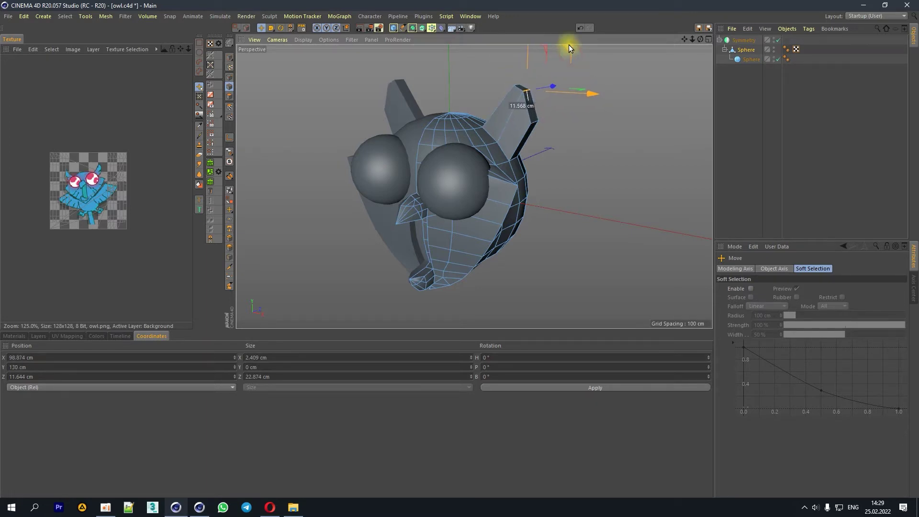
{"action": "left_click", "coordinate": [517, 87]}
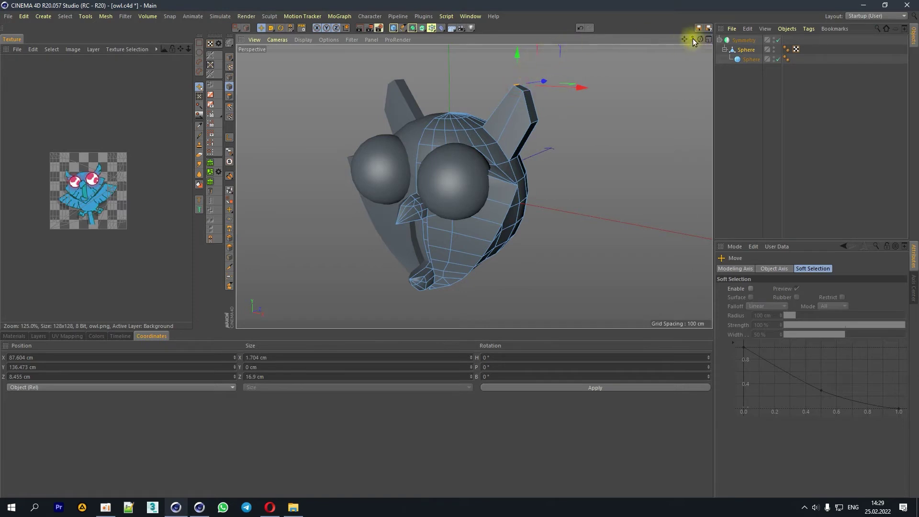
{"action": "left_click_drag", "start_coordinate": [692, 39], "coordinate": [584, 130]}
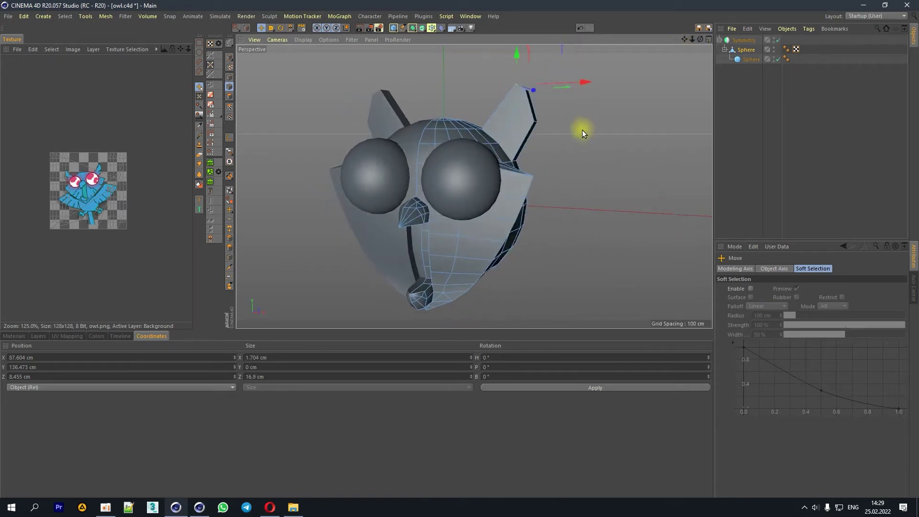
Step: Add a loop cut across the ear tuft
{"action": "scroll", "coordinate": [580, 125], "scroll_direction": "up", "scroll_amount": 3}
{"action": "right_click", "coordinate": [570, 126]}
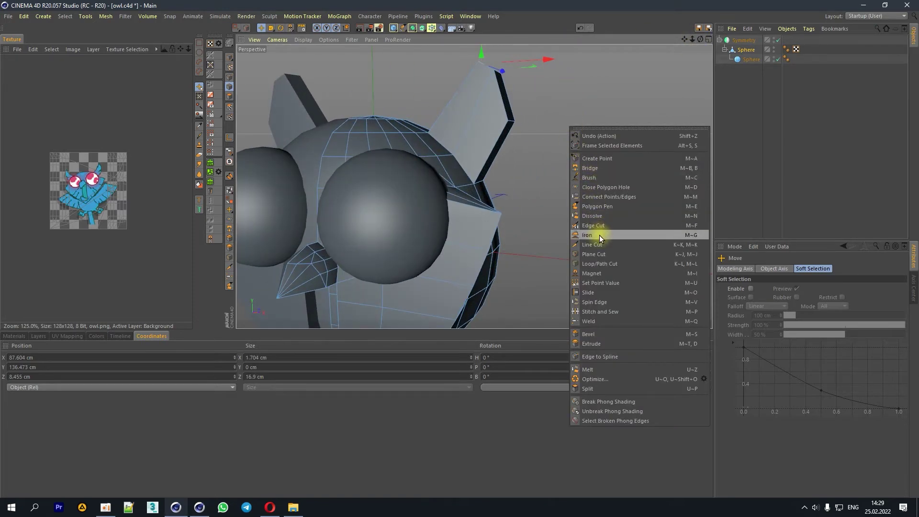
{"action": "left_click", "coordinate": [591, 264]}
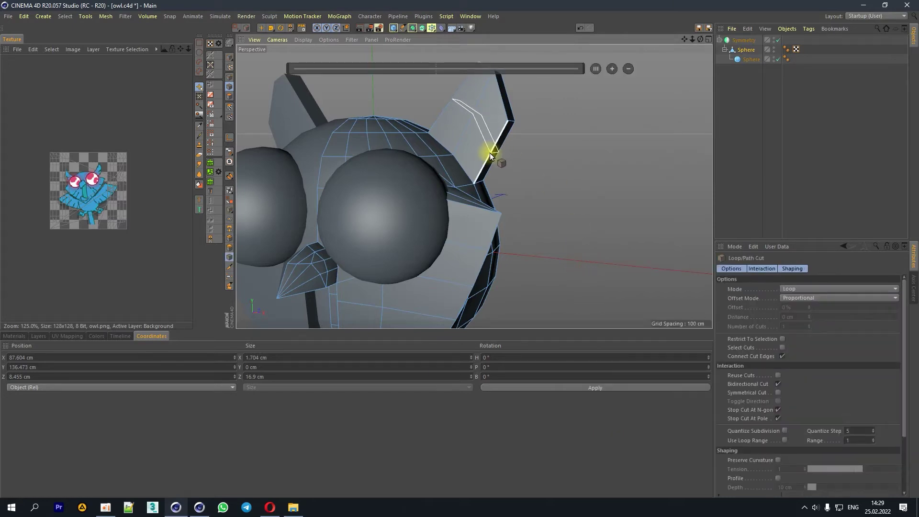
{"action": "left_click", "coordinate": [490, 153]}
{"action": "mouse_move", "coordinate": [700, 40]}
{"action": "left_mouse_down"}
{"action": "mouse_move", "coordinate": [481, 63]}
{"action": "mouse_move", "coordinate": [696, 39]}
{"action": "mouse_move", "coordinate": [474, 186]}
{"action": "mouse_move", "coordinate": [685, 40]}
{"action": "left_mouse_up"}
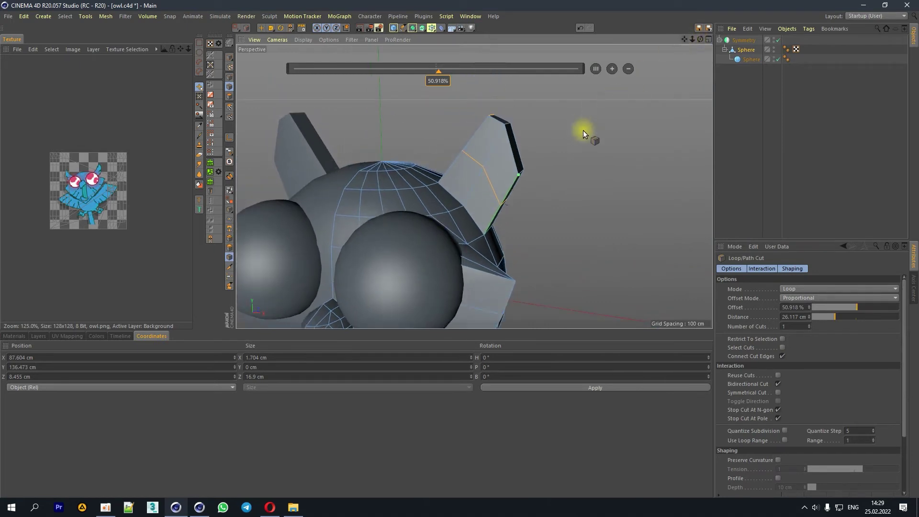
{"action": "scroll", "coordinate": [543, 156], "scroll_direction": "up", "scroll_amount": 2}
Step: Line-cut new edges across the front of the ear
{"action": "right_click", "coordinate": [549, 148]}
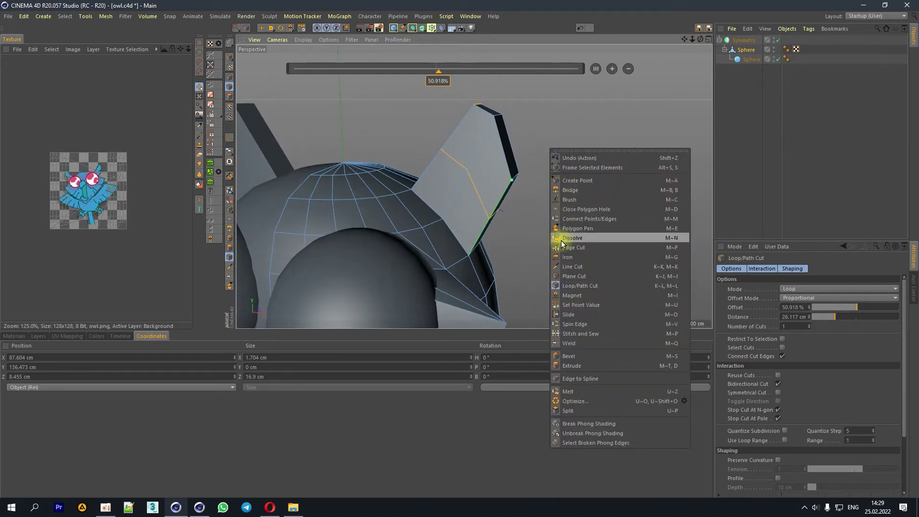
{"action": "left_click", "coordinate": [573, 266]}
{"action": "left_click", "coordinate": [467, 170]}
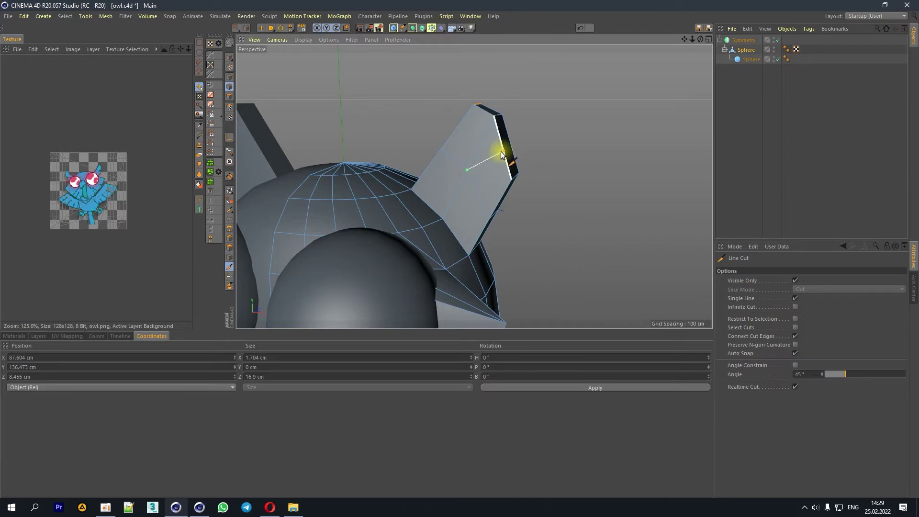
{"action": "left_click", "coordinate": [511, 180]}
{"action": "left_click_drag", "start_coordinate": [699, 43], "coordinate": [272, 391]}
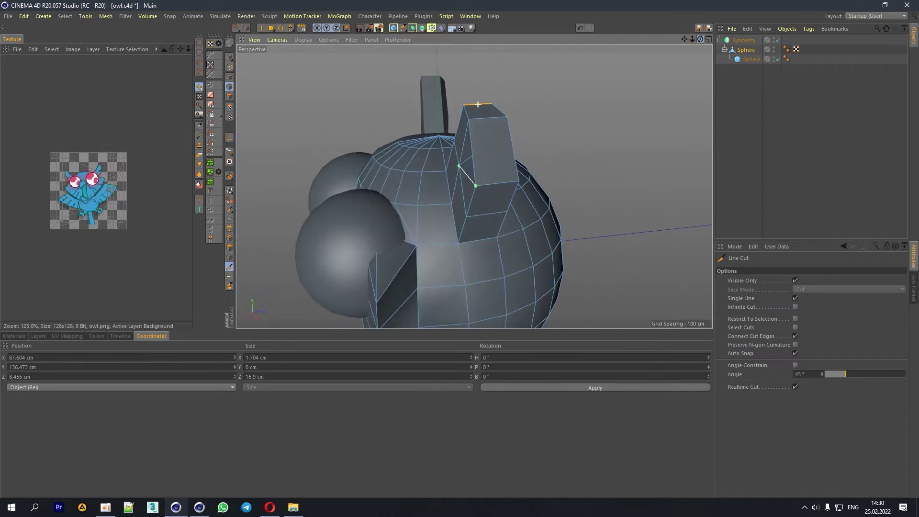
{"action": "left_click", "coordinate": [473, 156]}
{"action": "left_click", "coordinate": [513, 151]}
{"action": "left_click_drag", "start_coordinate": [696, 40], "coordinate": [490, 174]}
{"action": "left_click", "coordinate": [490, 174]}
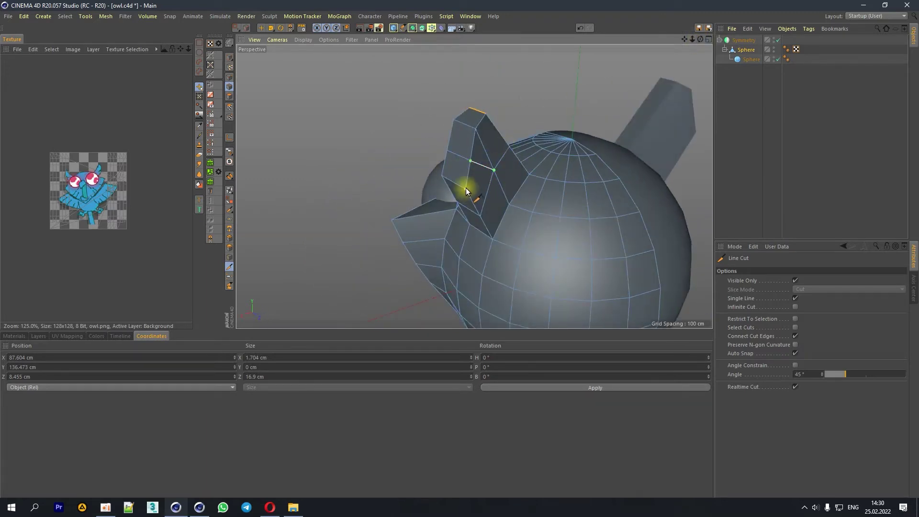
{"action": "left_click_drag", "start_coordinate": [494, 170], "coordinate": [465, 190]}
Step: Add further line cuts across the ear, including its other side
{"action": "scroll", "coordinate": [467, 165], "scroll_direction": "up", "scroll_amount": 3}
{"action": "scroll", "coordinate": [469, 161], "scroll_direction": "up", "scroll_amount": 2}
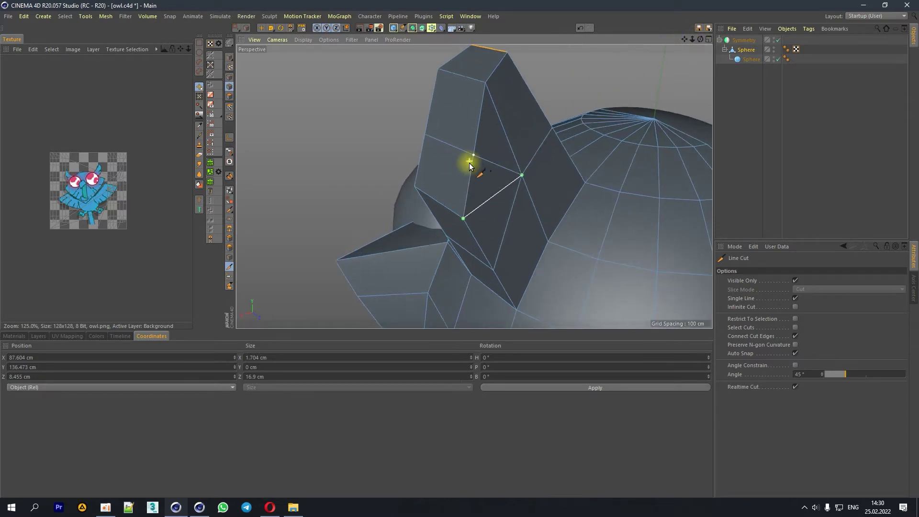
{"action": "left_click", "coordinate": [471, 163]}
{"action": "left_click", "coordinate": [521, 175]}
{"action": "left_click", "coordinate": [465, 211]}
{"action": "left_click", "coordinate": [424, 141]}
{"action": "left_click", "coordinate": [472, 164]}
{"action": "left_click", "coordinate": [416, 182]}
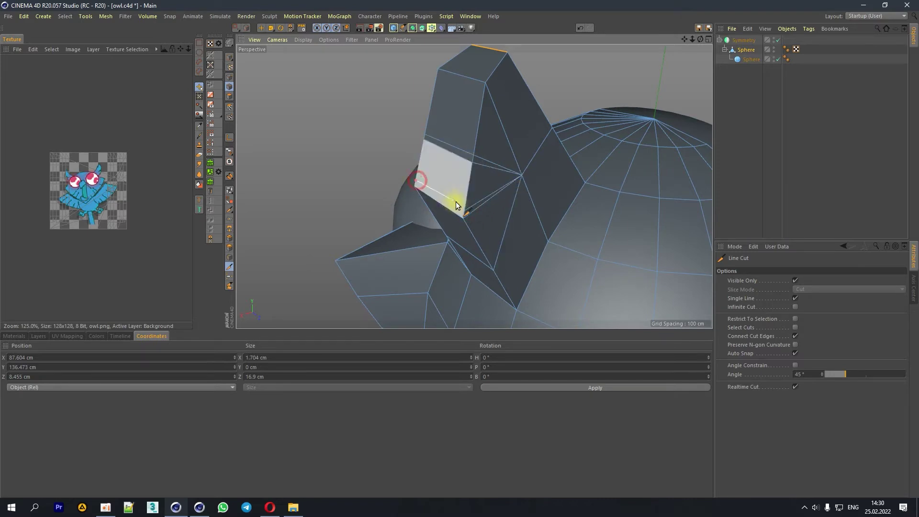
{"action": "left_click_drag", "start_coordinate": [700, 38], "coordinate": [608, 133]}
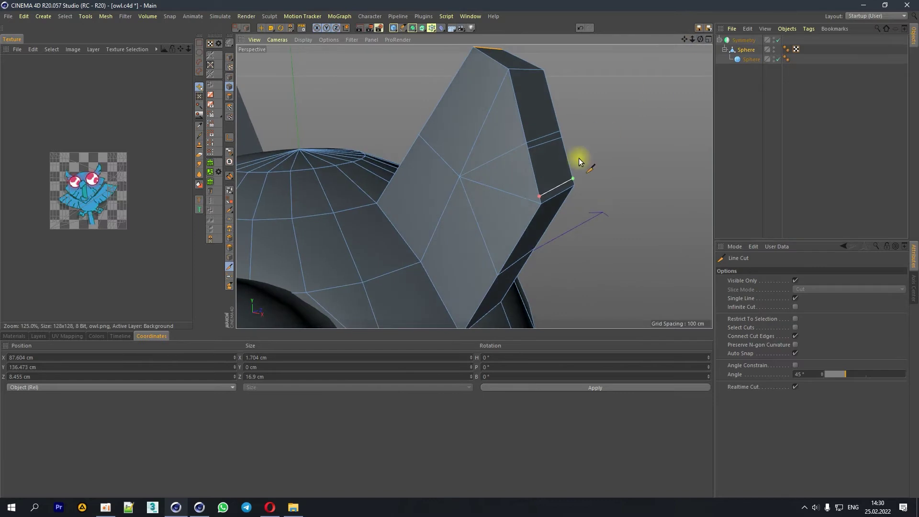
{"action": "left_click", "coordinate": [458, 176]}
{"action": "left_click", "coordinate": [528, 148]}
Step: Select a side face at the ear's base and push it inward
{"action": "left_click", "coordinate": [229, 96]}
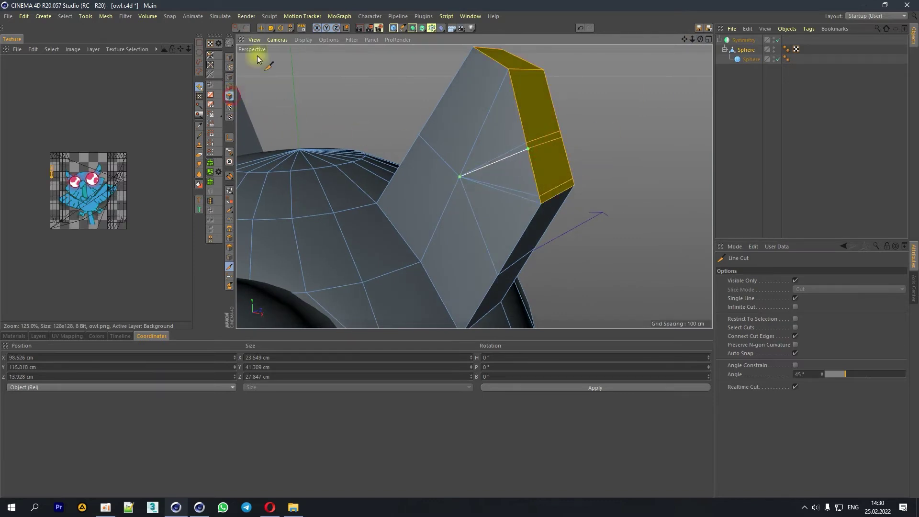
{"action": "left_click", "coordinate": [261, 27]}
{"action": "left_click", "coordinate": [541, 187]}
{"action": "left_click", "coordinate": [539, 158]}
{"action": "mouse_move", "coordinate": [702, 42]}
{"action": "left_mouse_down"}
{"action": "mouse_move", "coordinate": [634, 105]}
{"action": "mouse_move", "coordinate": [525, 136]}
{"action": "left_mouse_up"}
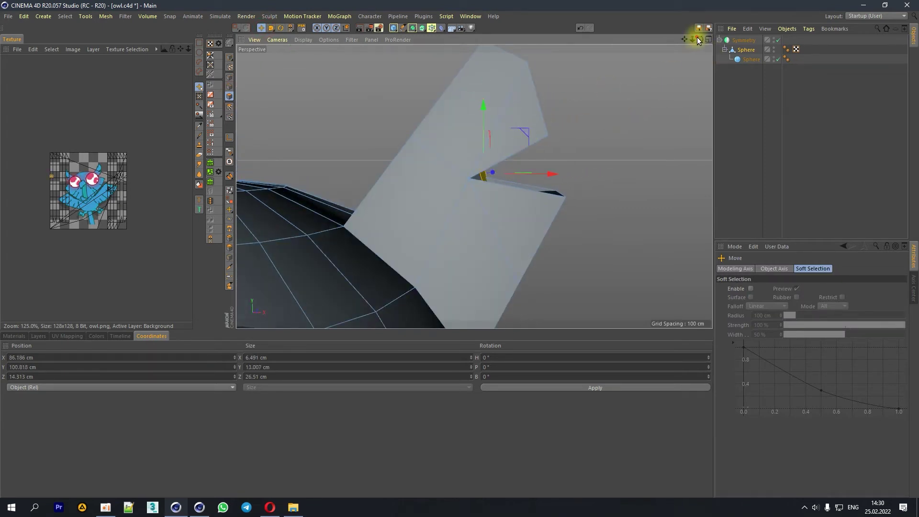
{"action": "left_click_drag", "start_coordinate": [700, 39], "coordinate": [696, 43]}
{"action": "left_click_drag", "start_coordinate": [554, 176], "coordinate": [447, 199]}
Step: Scale the recessed ear face down and nudge it into place
{"action": "key", "text": "r"}
{"action": "key", "text": "t"}
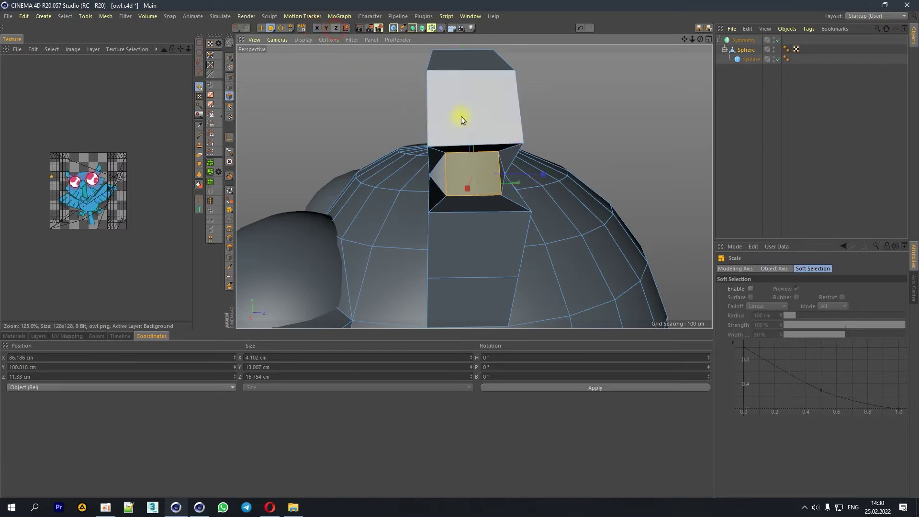
{"action": "left_click", "coordinate": [326, 26]}
{"action": "left_click_drag", "start_coordinate": [570, 136], "coordinate": [407, 162]}
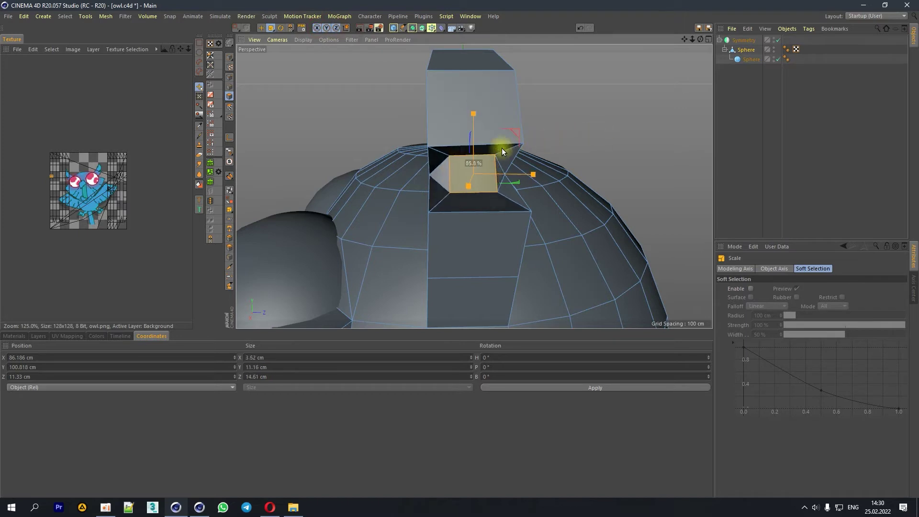
{"action": "key", "text": "e"}
{"action": "left_click_drag", "start_coordinate": [545, 176], "coordinate": [587, 125]}
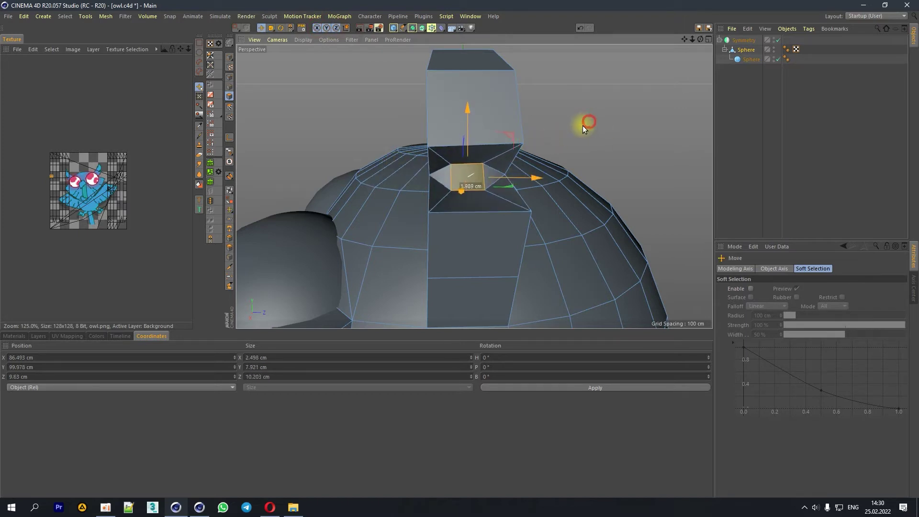
{"action": "left_click_drag", "start_coordinate": [700, 40], "coordinate": [689, 43]}
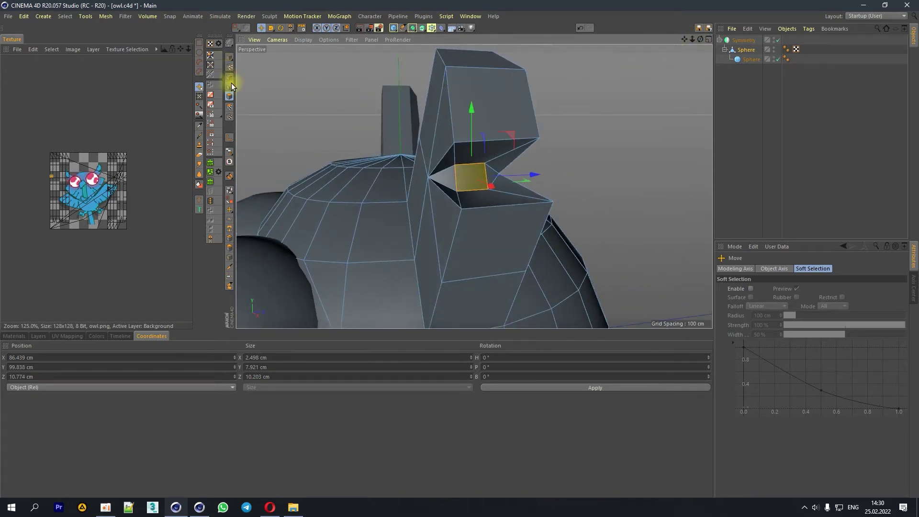
{"action": "left_click", "coordinate": [229, 77]}
Step: Try welding the notch's inner ear point onto the lower point, then undo it
{"action": "right_click", "coordinate": [548, 155]}
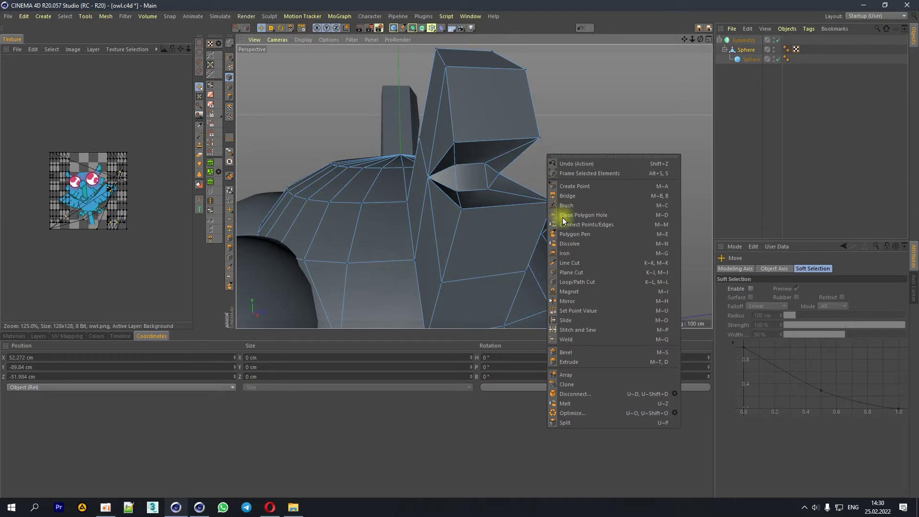
{"action": "left_click", "coordinate": [566, 339]}
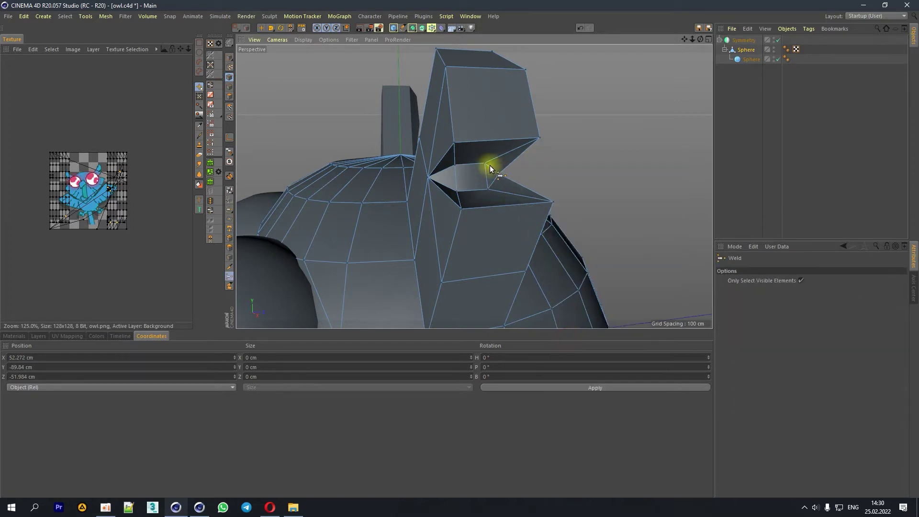
{"action": "mouse_move", "coordinate": [483, 165]}
{"action": "left_mouse_down"}
{"action": "mouse_move", "coordinate": [502, 183]}
{"action": "mouse_move", "coordinate": [451, 166]}
{"action": "mouse_move", "coordinate": [421, 177]}
{"action": "left_mouse_up"}
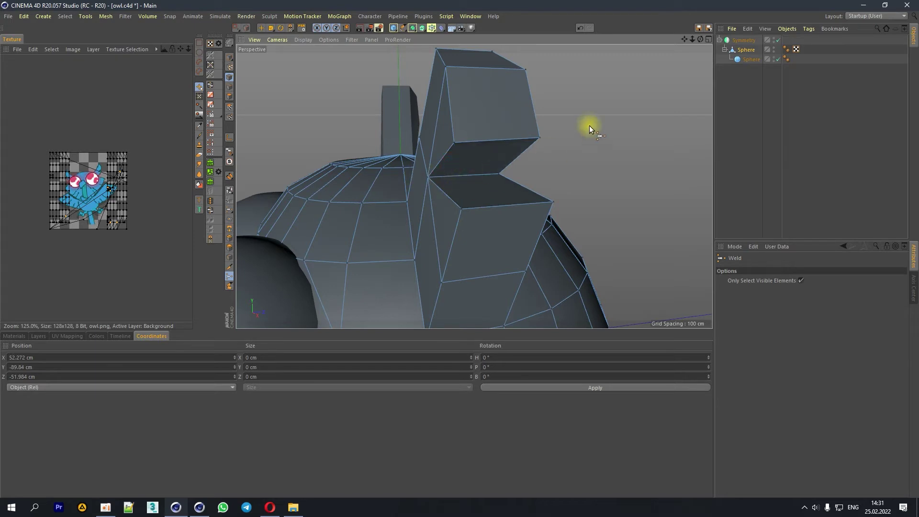
{"action": "key", "text": "ctrl+z"}
{"action": "key", "text": "ctrl+z"}
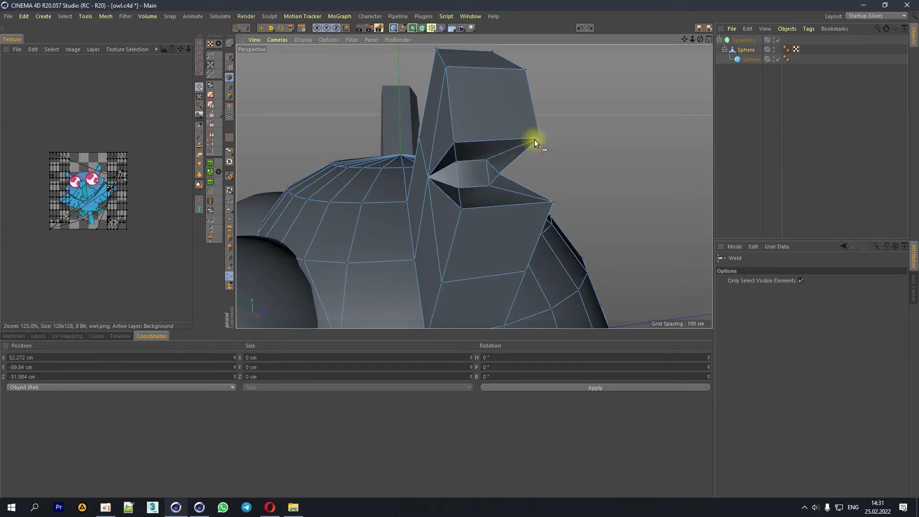
{"action": "key", "text": "ctrl+z"}
{"action": "key", "text": "ctrl+z"}
{"action": "key", "text": "ctrl+z"}
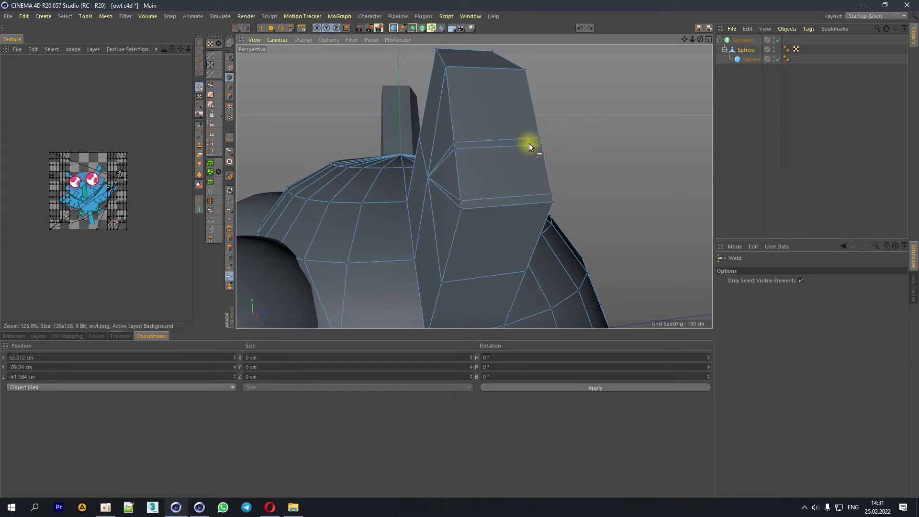
Step: Collapse the recessed notch face of the ear tuft toward a single point
{"action": "left_click", "coordinate": [229, 97]}
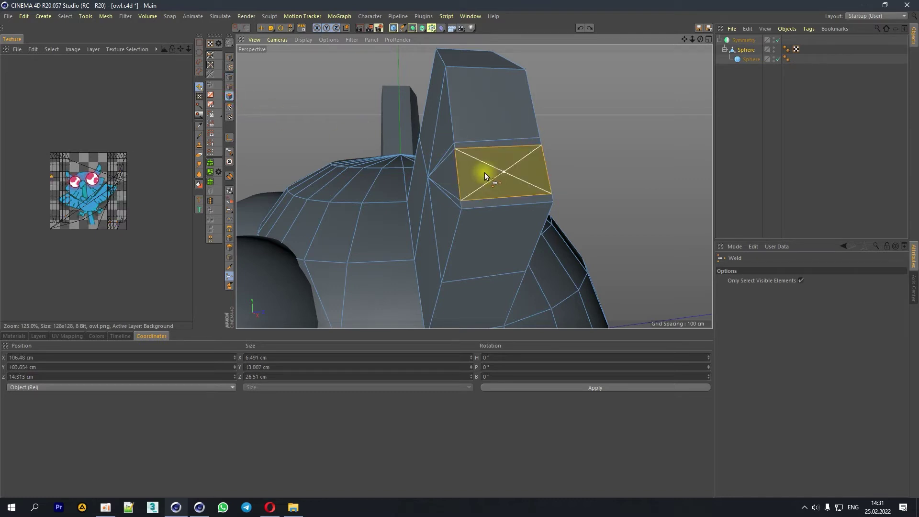
{"action": "left_click_drag", "start_coordinate": [484, 172], "coordinate": [499, 177]}
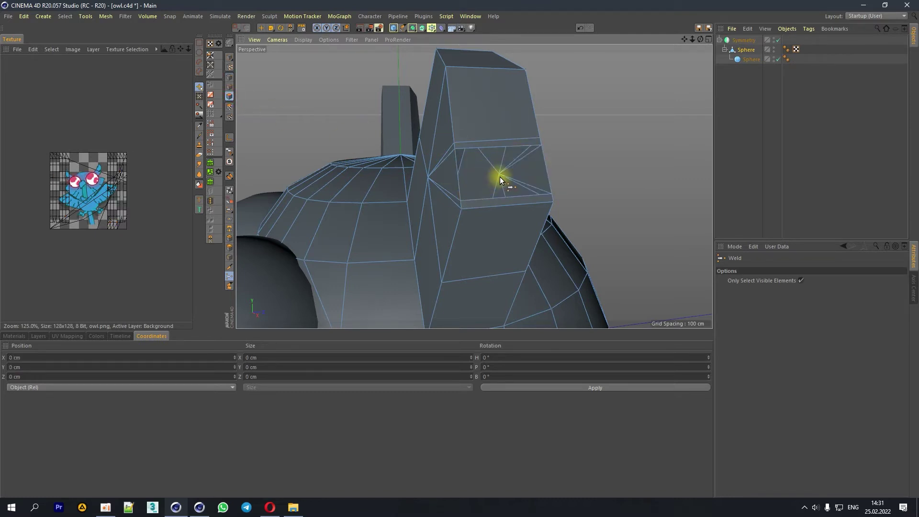
{"action": "right_click", "coordinate": [499, 176]}
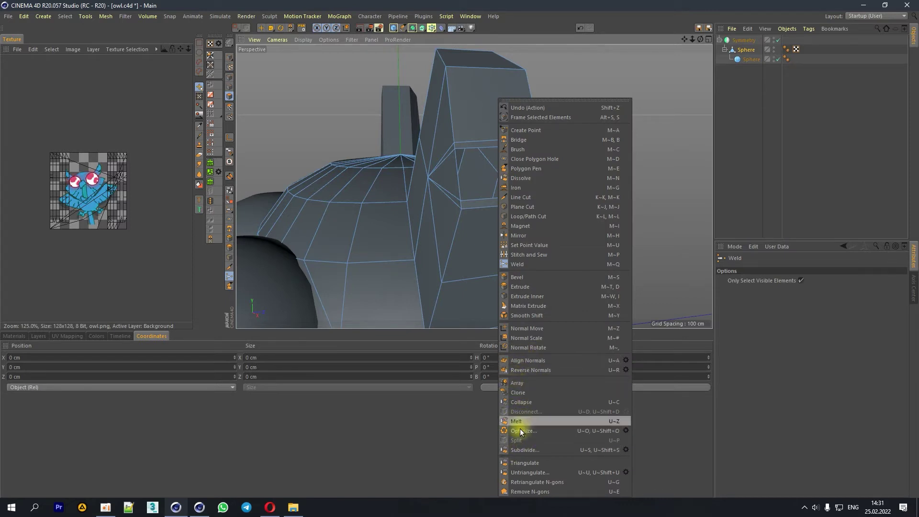
{"action": "left_click", "coordinate": [518, 264]}
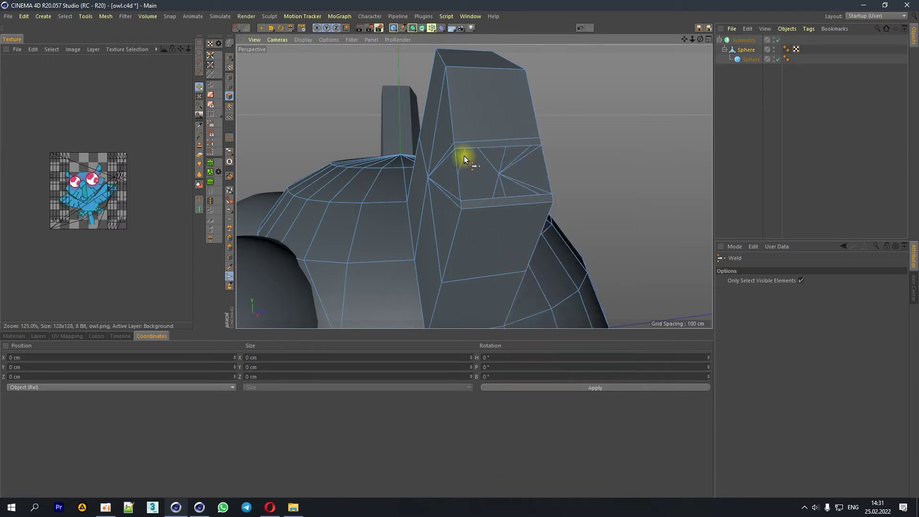
Step: Weld three ear tuft vertices onto their neighbours, leaving a clean stepped notch
{"action": "left_click", "coordinate": [229, 76]}
{"action": "mouse_move", "coordinate": [441, 159]}
{"action": "left_mouse_down"}
{"action": "mouse_move", "coordinate": [435, 193]}
{"action": "mouse_move", "coordinate": [429, 177]}
{"action": "left_mouse_up"}
{"action": "mouse_move", "coordinate": [540, 143]}
{"action": "left_mouse_down"}
{"action": "mouse_move", "coordinate": [509, 186]}
{"action": "mouse_move", "coordinate": [501, 172]}
{"action": "left_mouse_up"}
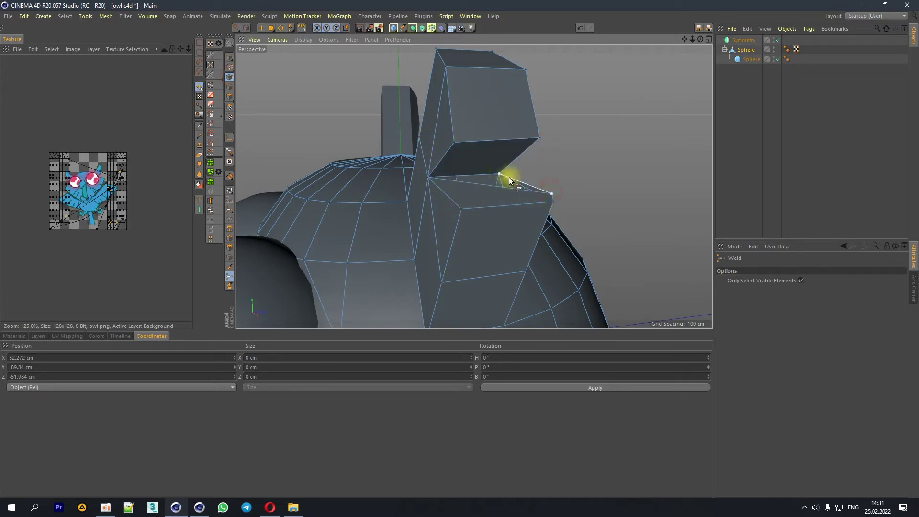
{"action": "left_click_drag", "start_coordinate": [700, 38], "coordinate": [619, 125]}
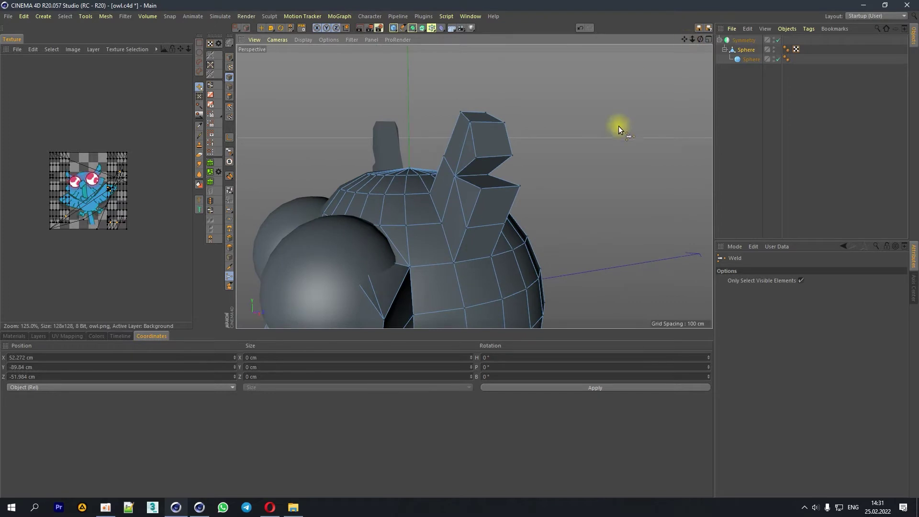
{"action": "right_click", "coordinate": [569, 153]}
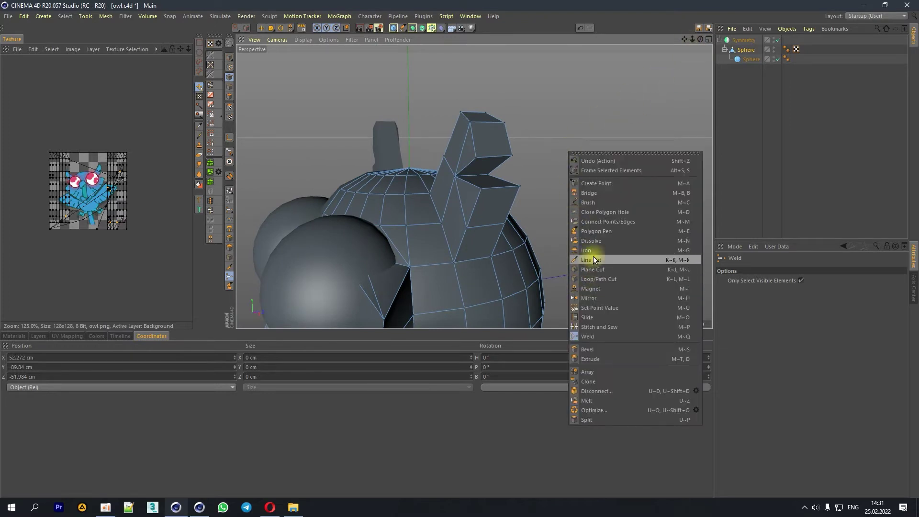
Step: Cut a new edge loop through the ear tuft and select its vertical edge
{"action": "left_click", "coordinate": [593, 280]}
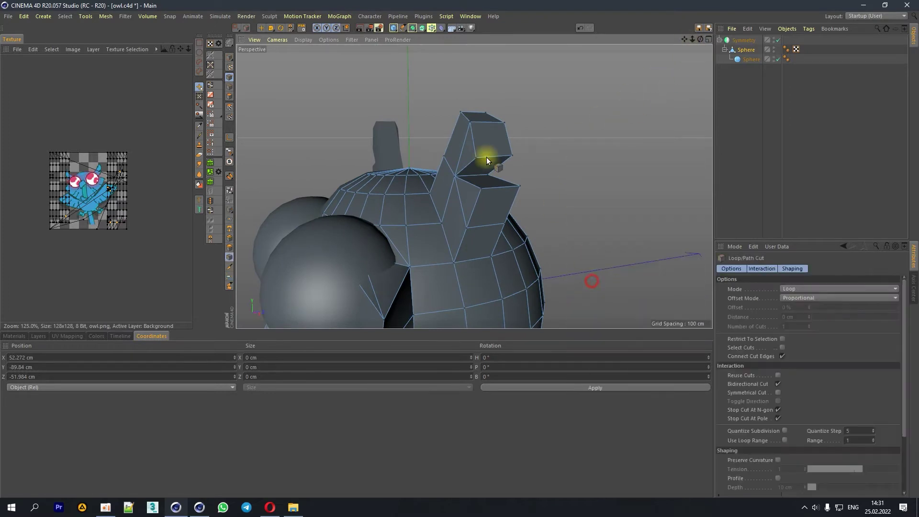
{"action": "left_click", "coordinate": [488, 122]}
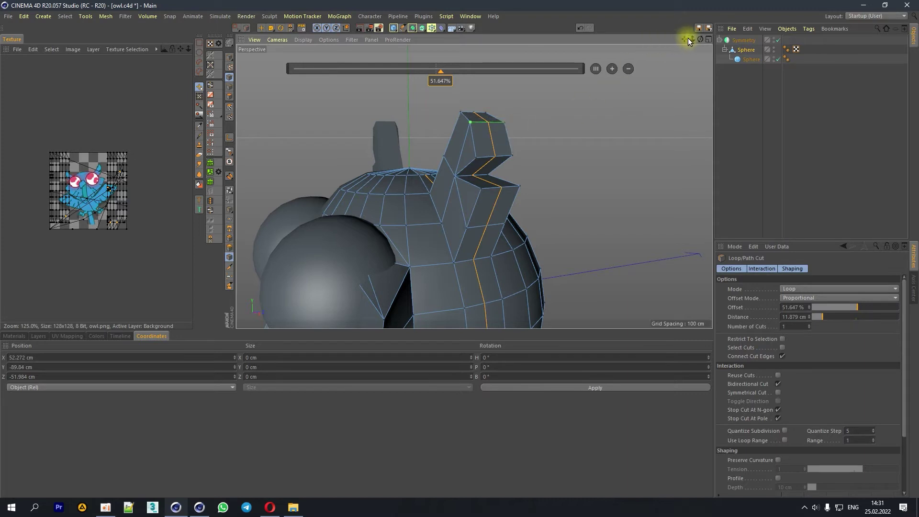
{"action": "left_click", "coordinate": [262, 28]}
{"action": "left_click", "coordinate": [231, 85]}
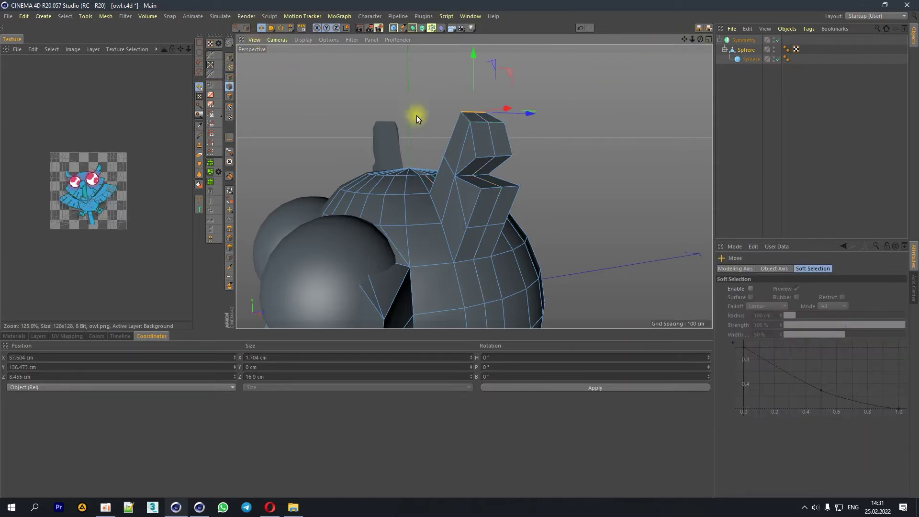
{"action": "left_click", "coordinate": [487, 136]}
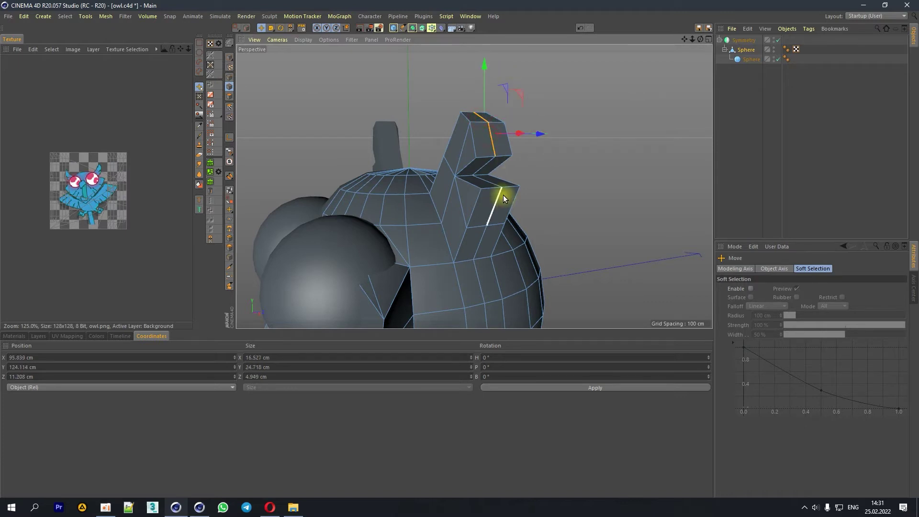
{"action": "mouse_move", "coordinate": [701, 39]}
{"action": "left_mouse_down"}
{"action": "mouse_move", "coordinate": [536, 92]}
{"action": "mouse_move", "coordinate": [533, 79]}
{"action": "left_mouse_up"}
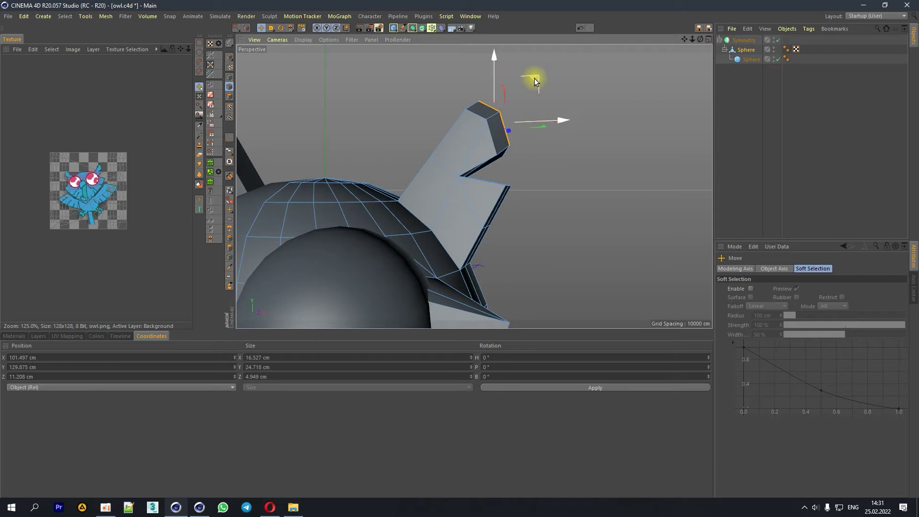
Step: Move two ear tuft edges up and left onto a diagonal
{"action": "left_click", "coordinate": [495, 200]}
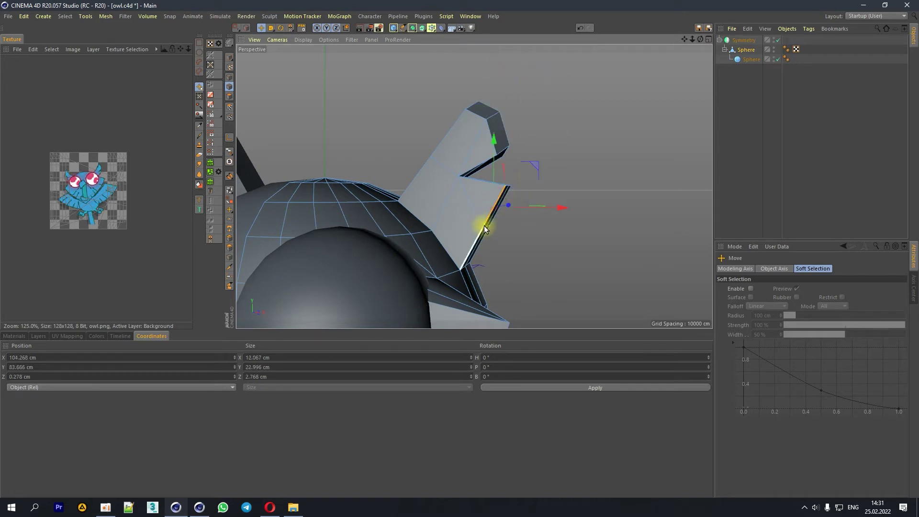
{"action": "left_click_drag", "start_coordinate": [541, 190], "coordinate": [522, 174]}
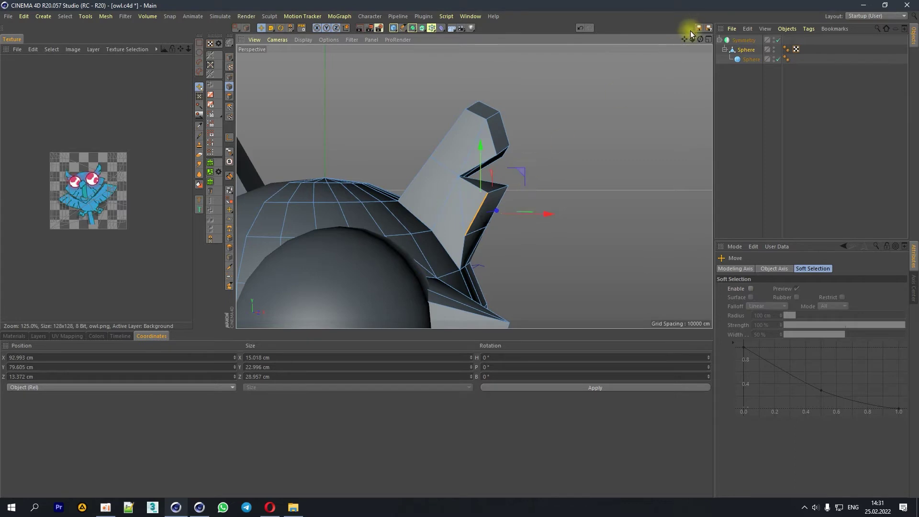
{"action": "left_click_drag", "start_coordinate": [701, 40], "coordinate": [690, 53]}
{"action": "left_click", "coordinate": [459, 129]}
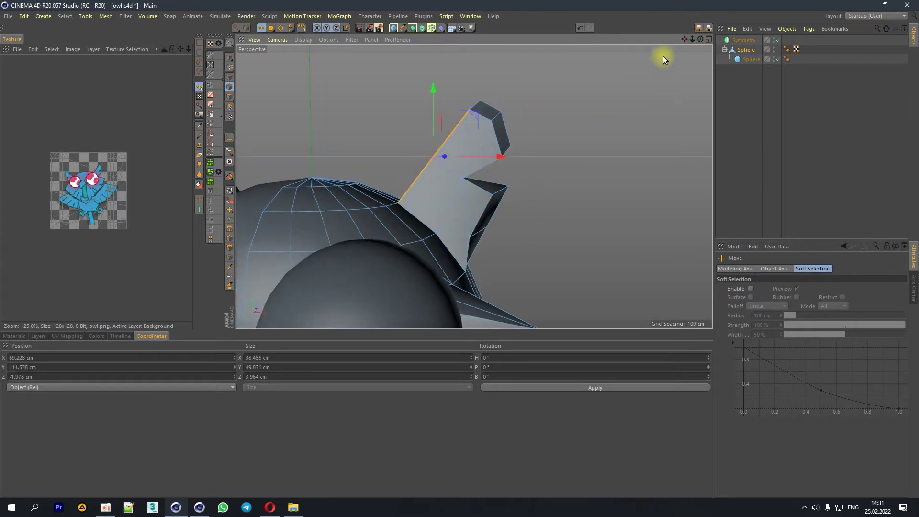
{"action": "left_click_drag", "start_coordinate": [458, 129], "coordinate": [449, 136], "text": "alt"}
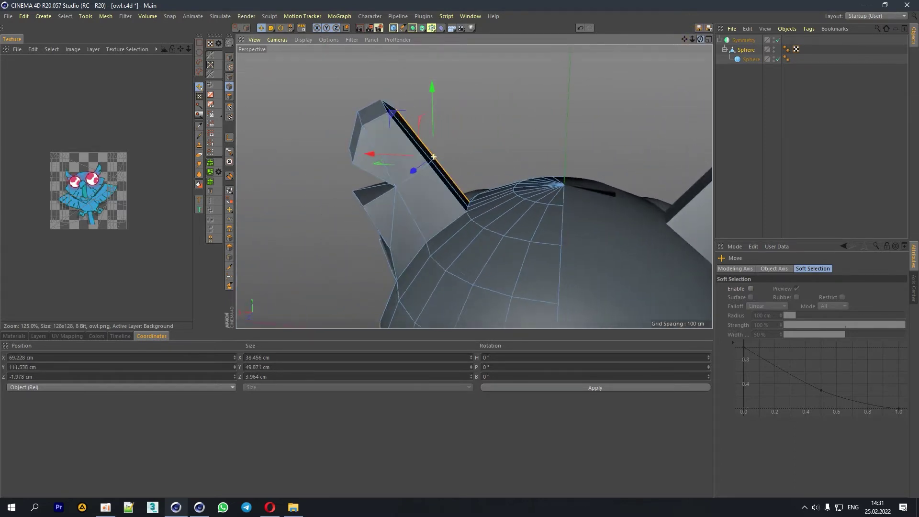
{"action": "left_click_drag", "start_coordinate": [407, 140], "coordinate": [380, 121]}
{"action": "mouse_move", "coordinate": [703, 38]}
{"action": "left_mouse_down"}
{"action": "mouse_move", "coordinate": [689, 45]}
{"action": "mouse_move", "coordinate": [699, 38]}
{"action": "left_mouse_up"}
Step: Rotate and nudge the selected ear edge, bringing it to Z 7.214 cm
{"action": "key", "text": "r"}
{"action": "left_click_drag", "start_coordinate": [581, 113], "coordinate": [573, 104]}
{"action": "key", "text": "e"}
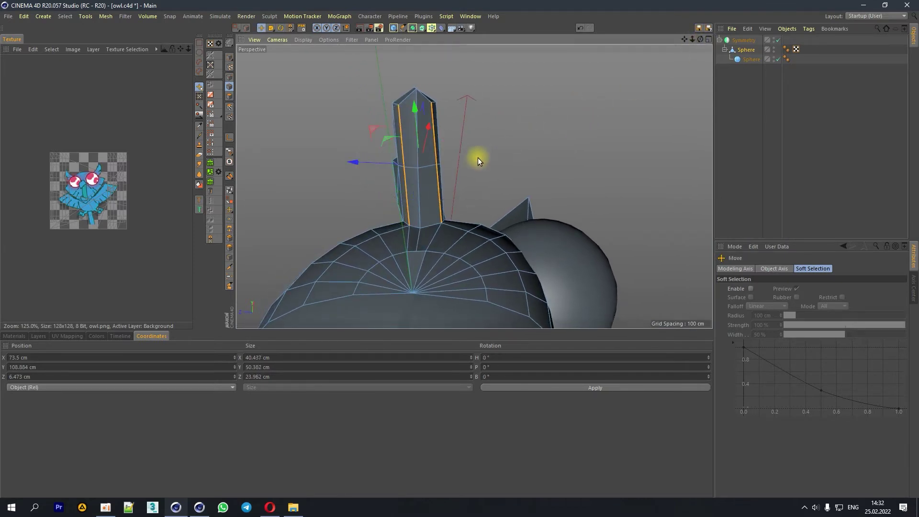
{"action": "key", "text": "r"}
{"action": "left_click_drag", "start_coordinate": [551, 146], "coordinate": [564, 146]}
{"action": "key", "text": "e"}
{"action": "left_click_drag", "start_coordinate": [376, 164], "coordinate": [370, 165]}
{"action": "mouse_move", "coordinate": [702, 42]}
{"action": "left_mouse_down"}
{"action": "mouse_move", "coordinate": [728, 46]}
{"action": "mouse_move", "coordinate": [708, 40]}
{"action": "left_mouse_up"}
{"action": "mouse_move", "coordinate": [475, 187]}
{"action": "left_mouse_down"}
{"action": "mouse_move", "coordinate": [688, 39]}
{"action": "mouse_move", "coordinate": [430, 146]}
{"action": "mouse_move", "coordinate": [340, 50]}
{"action": "left_mouse_up"}
{"action": "left_click", "coordinate": [237, 28]}
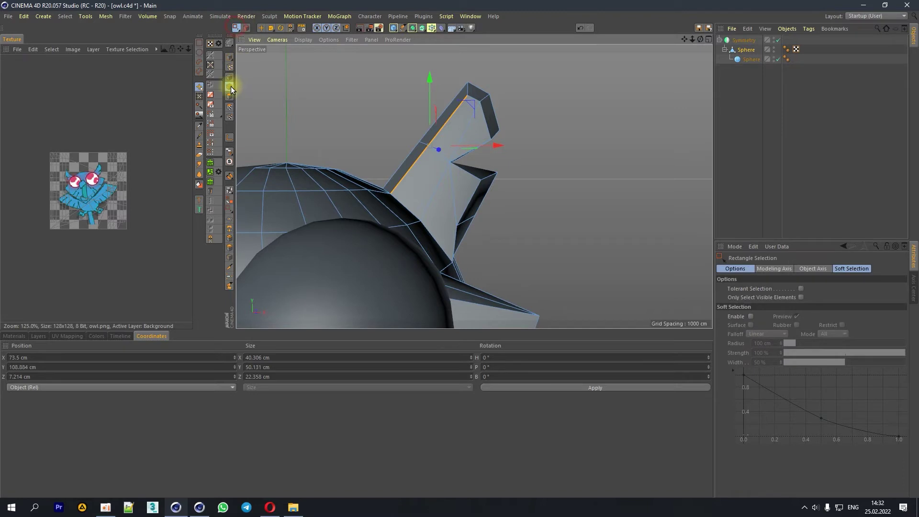
Step: Box-select the ear tuft points and rotate them outward
{"action": "left_click", "coordinate": [229, 77]}
{"action": "left_click_drag", "start_coordinate": [407, 69], "coordinate": [531, 182]}
{"action": "key", "text": "r"}
{"action": "left_click_drag", "start_coordinate": [501, 152], "coordinate": [501, 142]}
{"action": "left_click_drag", "start_coordinate": [692, 39], "coordinate": [474, 187]}
{"action": "scroll", "coordinate": [474, 187], "scroll_direction": "down", "scroll_amount": 3}
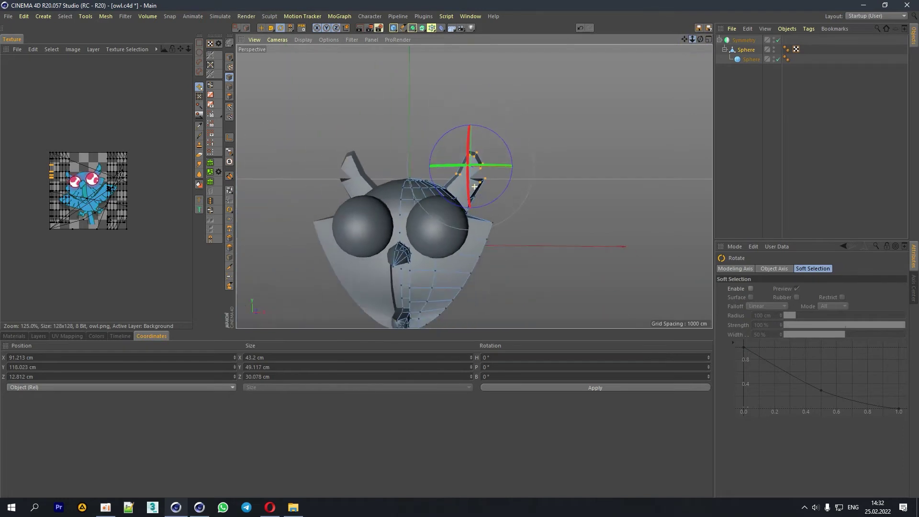
{"action": "left_click_drag", "start_coordinate": [700, 39], "coordinate": [471, 167]}
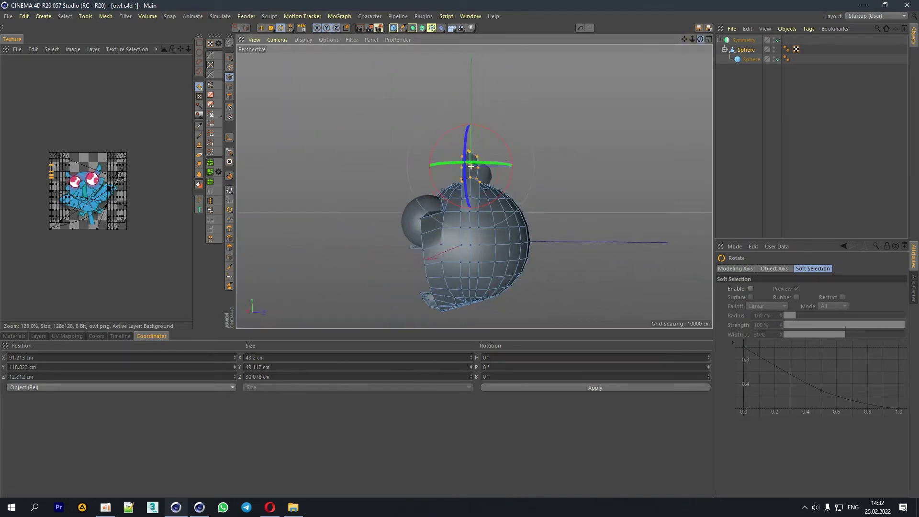
{"action": "scroll", "coordinate": [460, 212], "scroll_direction": "up", "scroll_amount": 3}
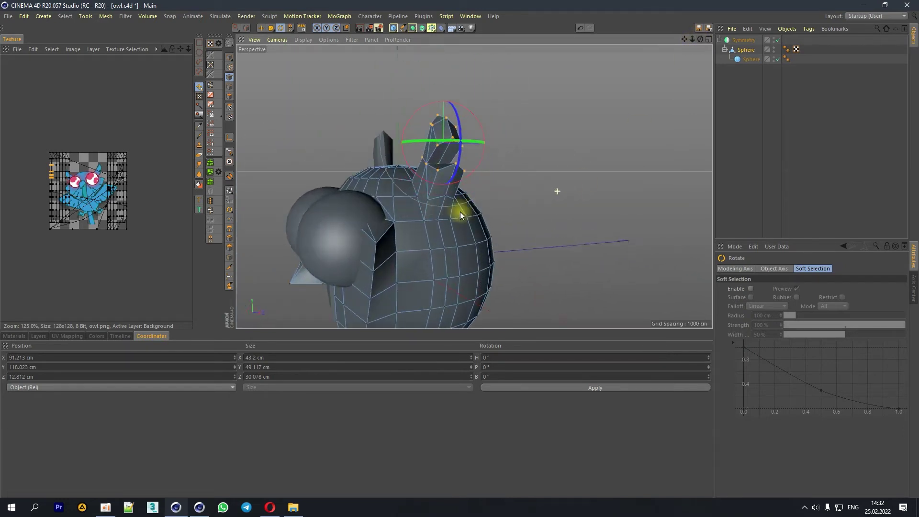
{"action": "scroll", "coordinate": [483, 173], "scroll_direction": "up", "scroll_amount": 1}
Step: Slide a head point down along its edge
{"action": "left_click", "coordinate": [261, 27]}
{"action": "left_click", "coordinate": [442, 221]}
{"action": "right_click", "coordinate": [443, 221]}
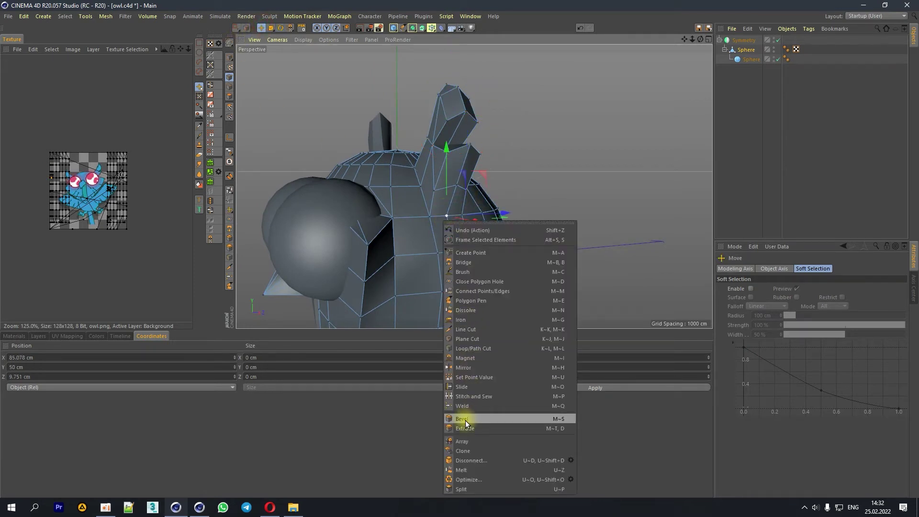
{"action": "left_click", "coordinate": [461, 387]}
{"action": "left_click_drag", "start_coordinate": [445, 218], "coordinate": [448, 228]}
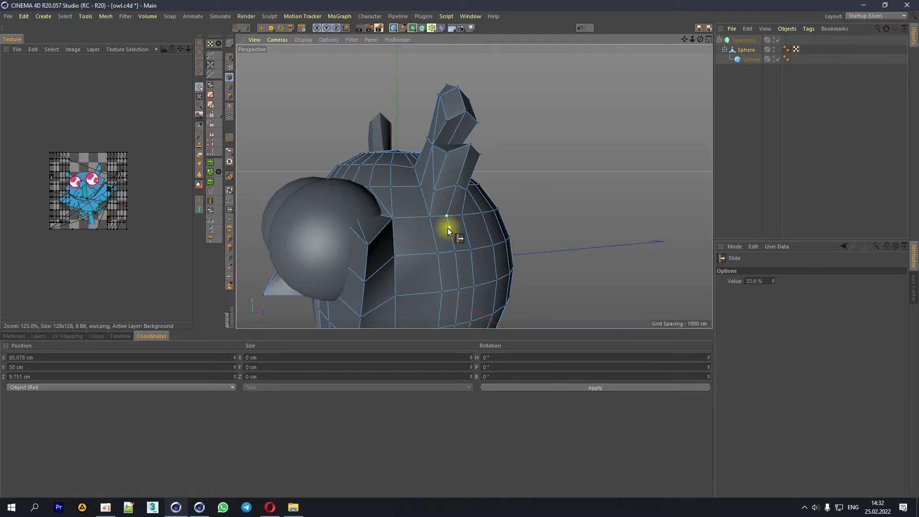
Step: Slide an ear tuft point along its neighbouring edge to 22.2%
{"action": "mouse_move", "coordinate": [693, 39]}
{"action": "left_mouse_down"}
{"action": "mouse_move", "coordinate": [685, 62]}
{"action": "mouse_move", "coordinate": [661, 48]}
{"action": "left_mouse_up"}
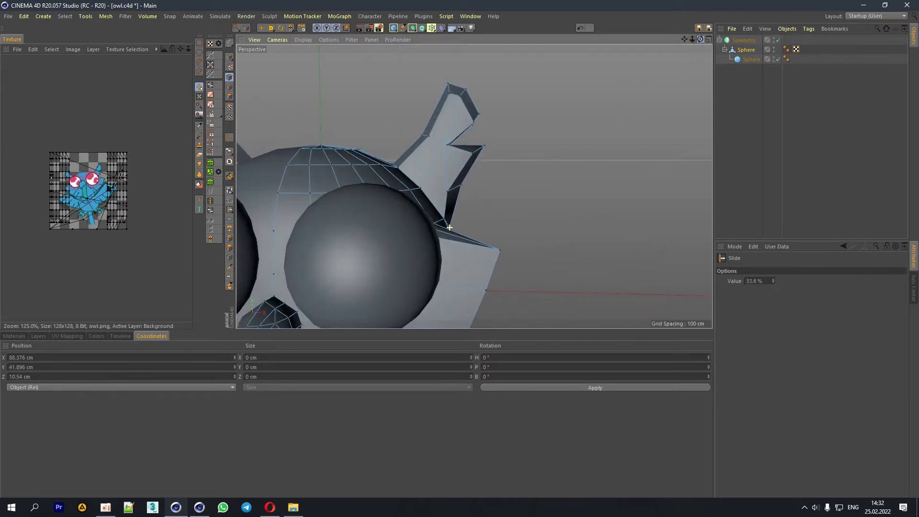
{"action": "left_click", "coordinate": [461, 154]}
{"action": "left_click_drag", "start_coordinate": [457, 159], "coordinate": [613, 128]}
{"action": "left_click_drag", "start_coordinate": [685, 44], "coordinate": [433, 169]}
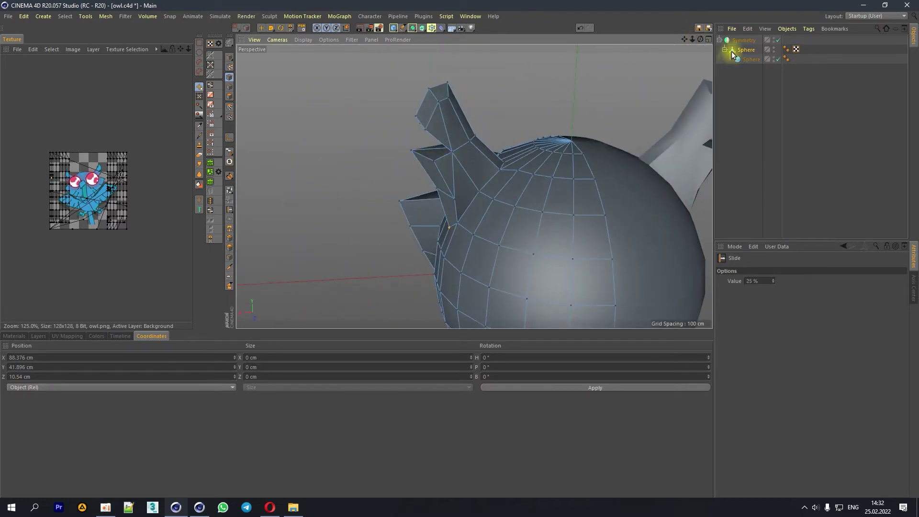
{"action": "mouse_move", "coordinate": [693, 39]}
{"action": "left_mouse_down"}
{"action": "mouse_move", "coordinate": [713, 39]}
{"action": "mouse_move", "coordinate": [530, 108]}
{"action": "left_mouse_up"}
{"action": "scroll", "coordinate": [474, 186], "scroll_direction": "down", "scroll_amount": 5}
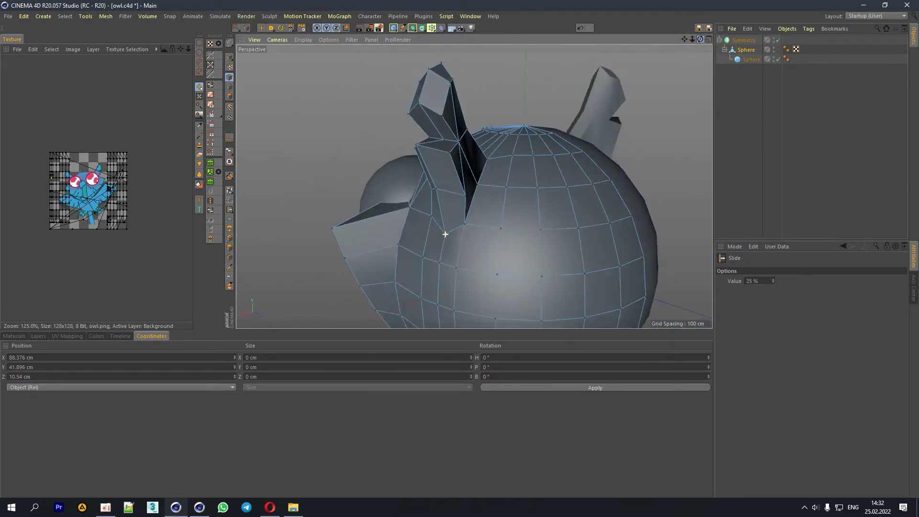
{"action": "left_click_drag", "start_coordinate": [444, 139], "coordinate": [446, 136]}
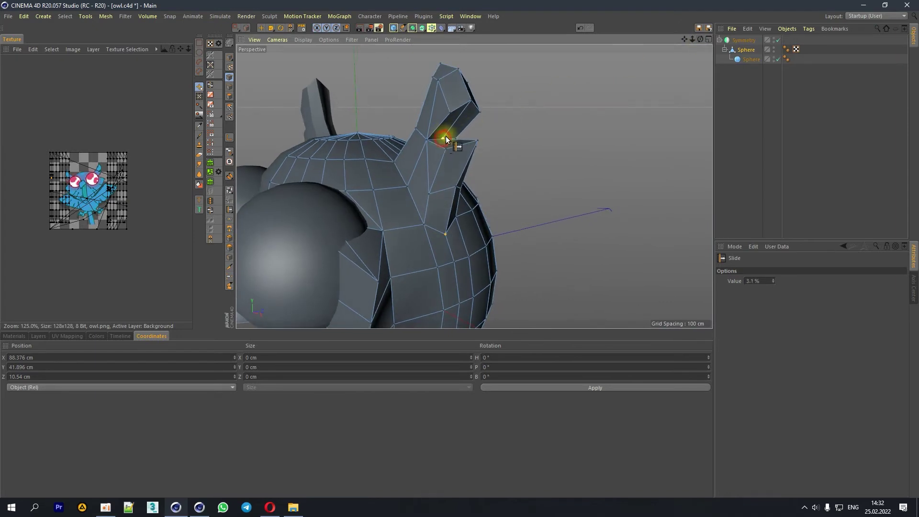
{"action": "left_click_drag", "start_coordinate": [698, 39], "coordinate": [463, 206]}
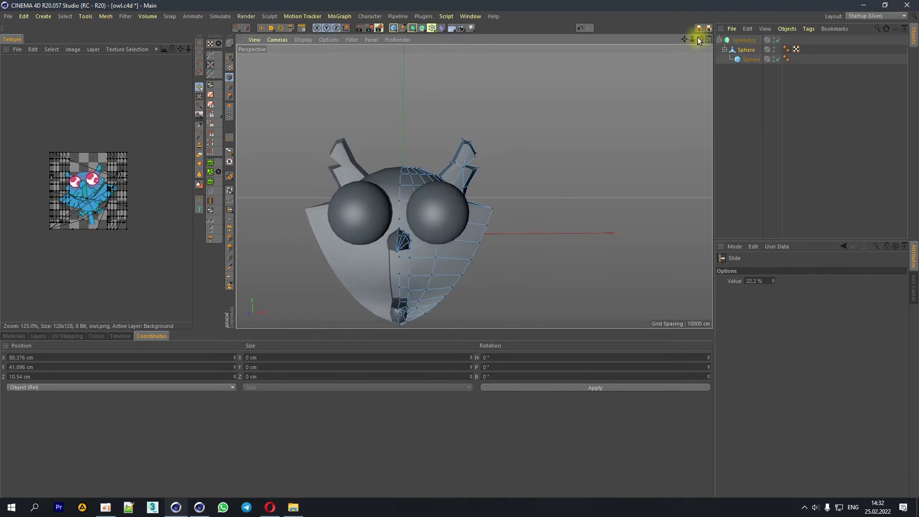
{"action": "left_click_drag", "start_coordinate": [700, 39], "coordinate": [701, 39]}
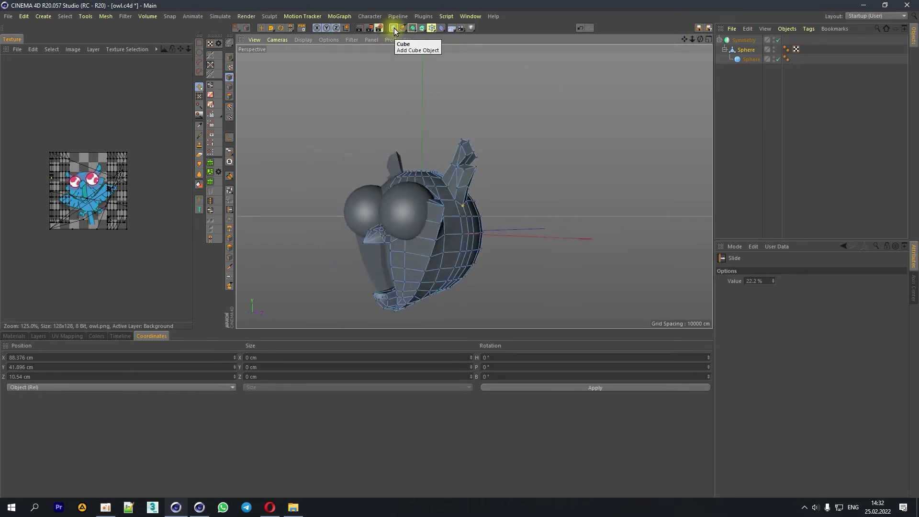
Step: Add a sphere, move it to Y -213.81 cm below the head, and scale it to 131.846 cm
{"action": "left_click_drag", "start_coordinate": [393, 31], "coordinate": [578, 58]}
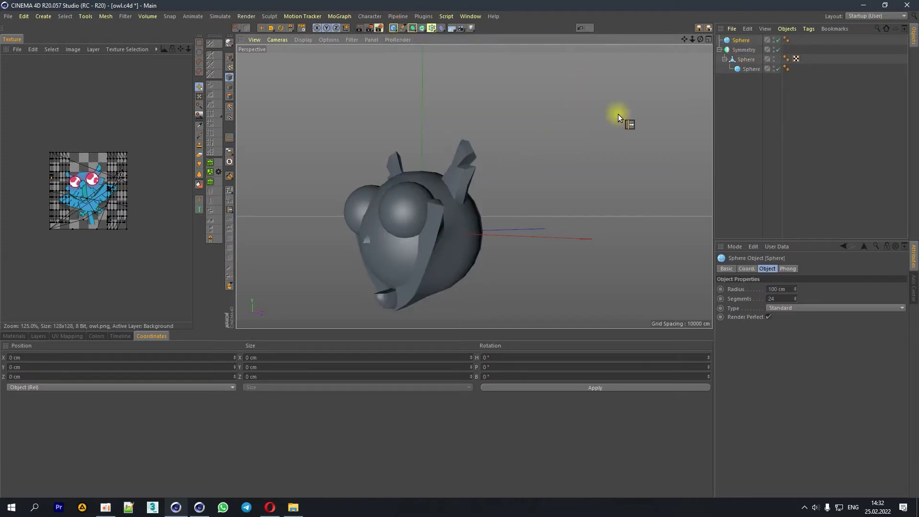
{"action": "left_click_drag", "start_coordinate": [692, 40], "coordinate": [591, 59]}
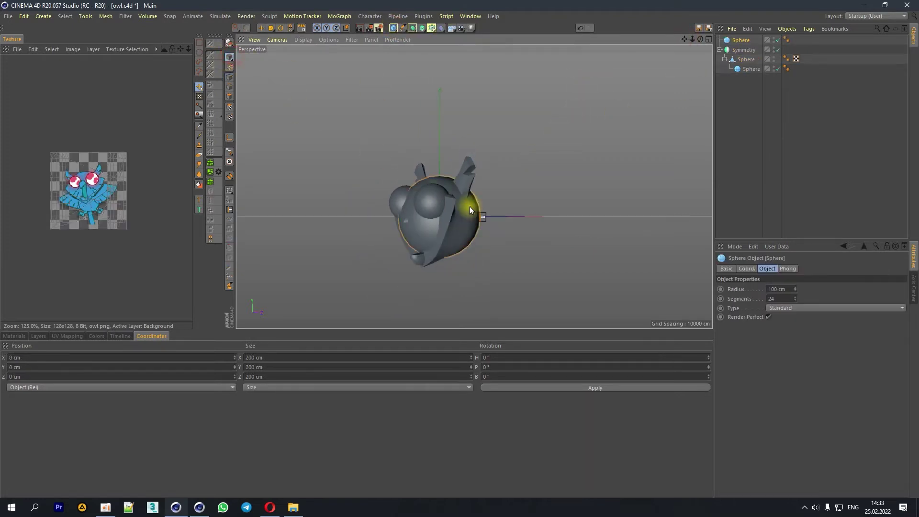
{"action": "left_click", "coordinate": [265, 29]}
{"action": "left_click_drag", "start_coordinate": [438, 148], "coordinate": [434, 239]}
{"action": "left_click_drag", "start_coordinate": [701, 39], "coordinate": [702, 39]}
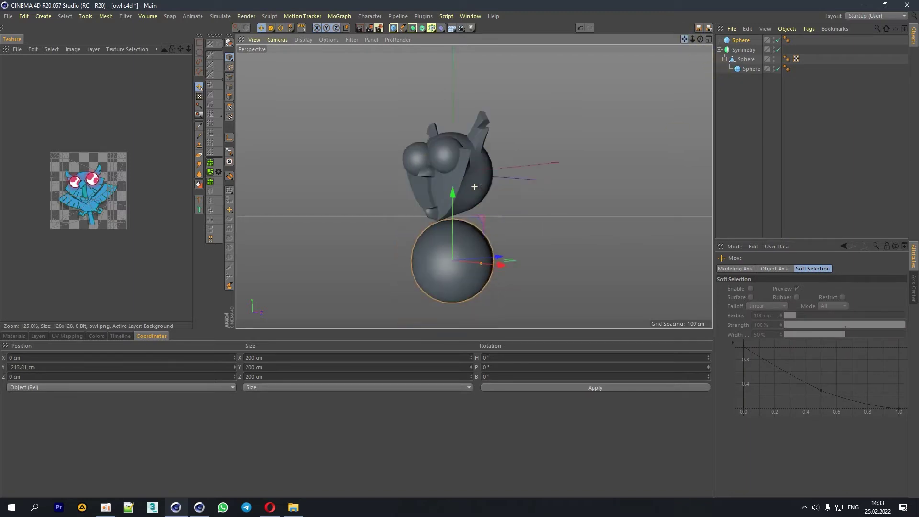
{"action": "left_click_drag", "start_coordinate": [492, 250], "coordinate": [480, 249]}
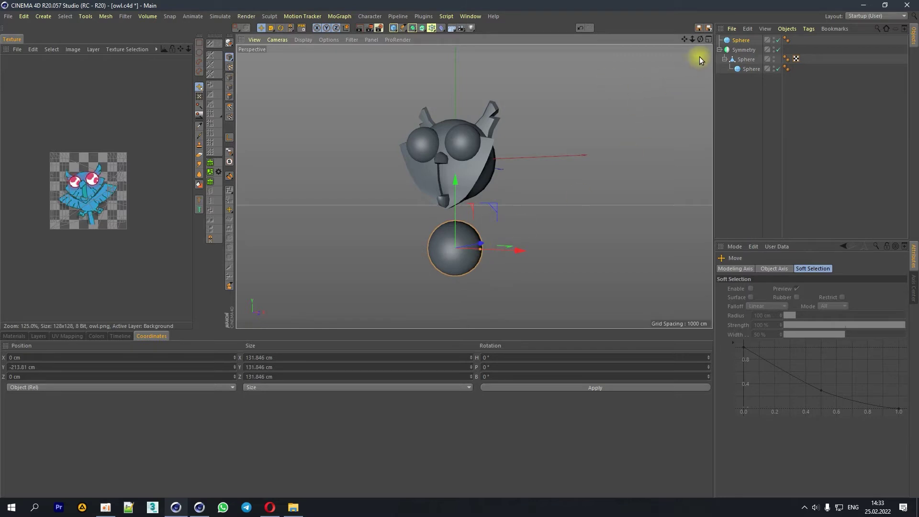
{"action": "left_click_drag", "start_coordinate": [700, 39], "coordinate": [549, 114]}
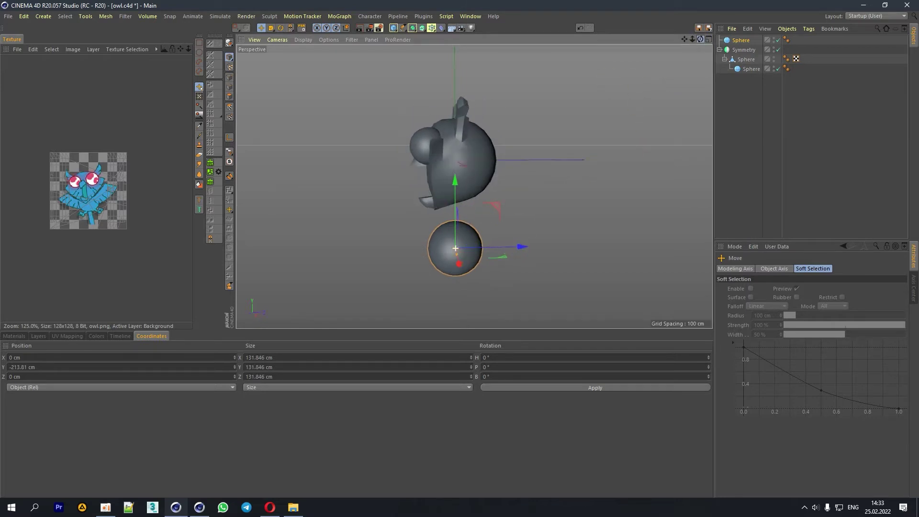
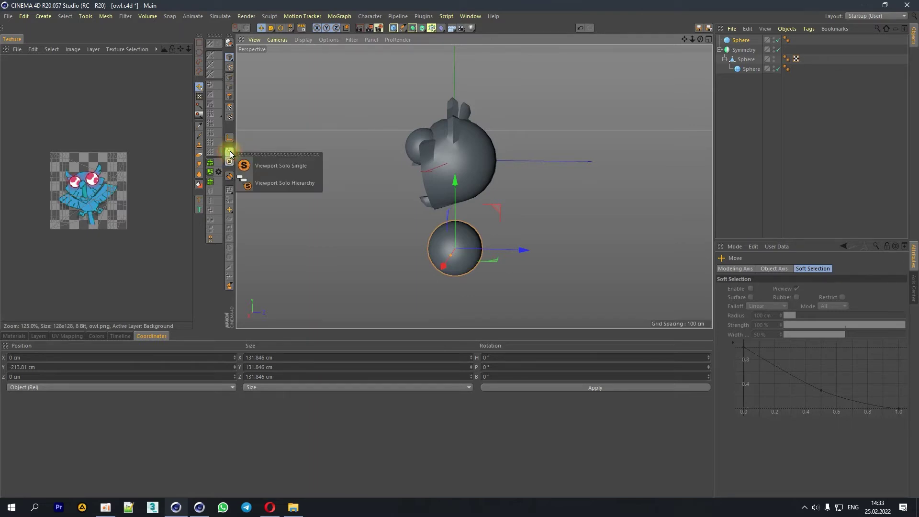
Step: Solo the body sphere with Viewport Solo Single, make it editable, and enter Polygon mode
{"action": "mouse_move", "coordinate": [230, 163]}
{"action": "left_mouse_down"}
{"action": "mouse_move", "coordinate": [272, 169]}
{"action": "mouse_move", "coordinate": [260, 159]}
{"action": "left_mouse_up"}
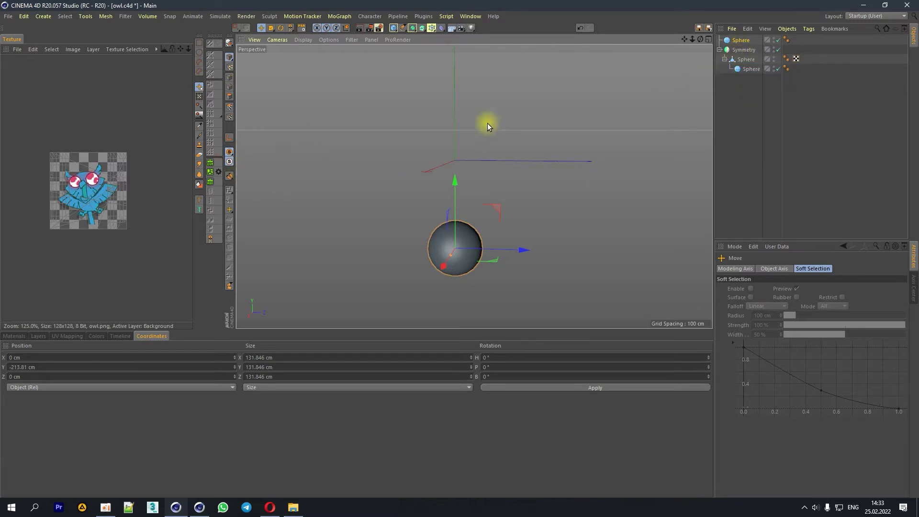
{"action": "left_click_drag", "start_coordinate": [701, 39], "coordinate": [702, 44]}
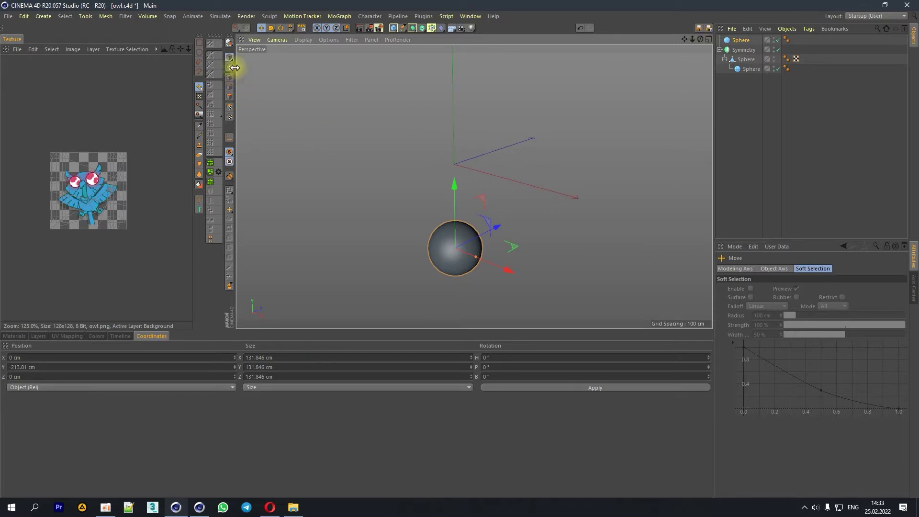
{"action": "left_click", "coordinate": [229, 42]}
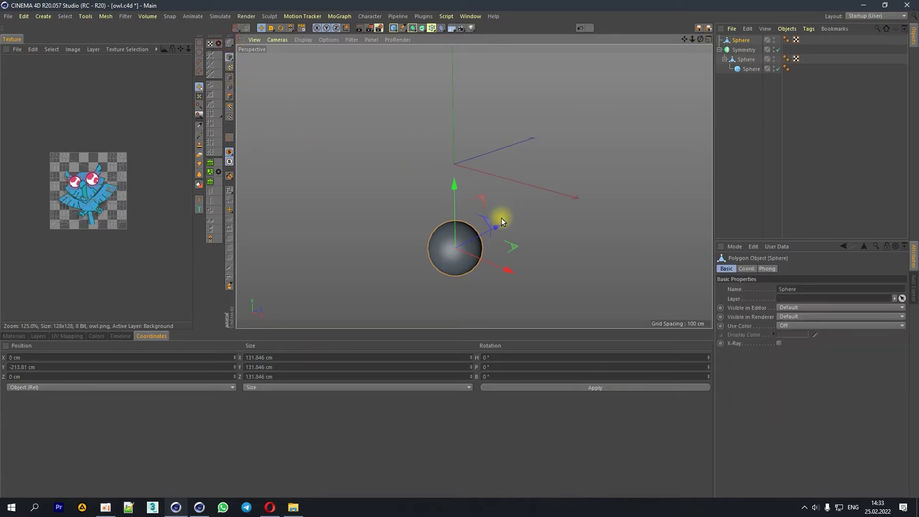
{"action": "left_click", "coordinate": [229, 96]}
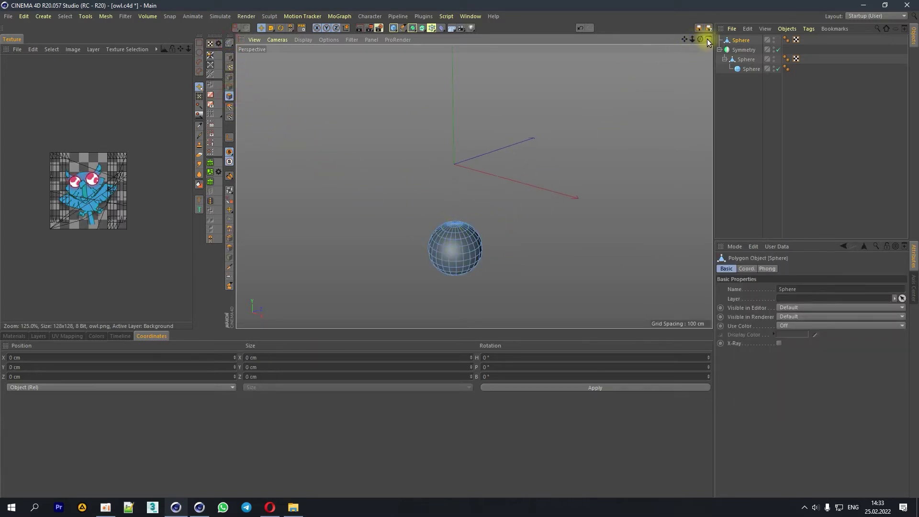
Step: Box-select and delete the sphere's left half in Top view, then parent it under Symmetry
{"action": "left_click", "coordinate": [708, 40]}
{"action": "scroll", "coordinate": [606, 110], "scroll_direction": "up", "scroll_amount": 1}
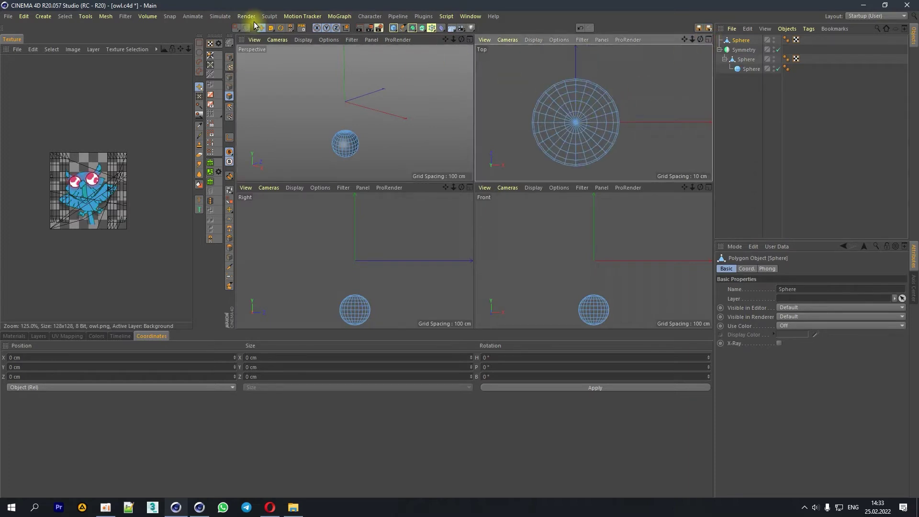
{"action": "left_click", "coordinate": [236, 27]}
{"action": "left_click", "coordinate": [260, 59]}
{"action": "left_click_drag", "start_coordinate": [489, 57], "coordinate": [577, 176]}
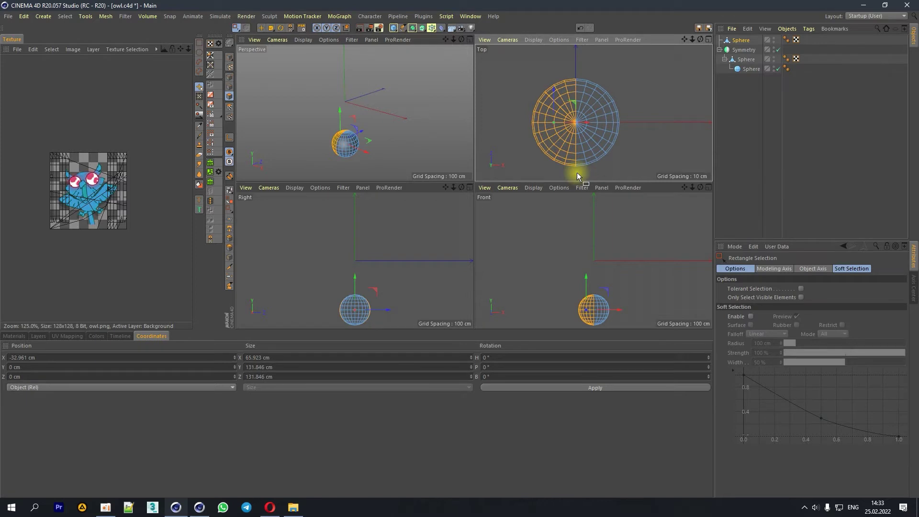
{"action": "key", "text": "Delete"}
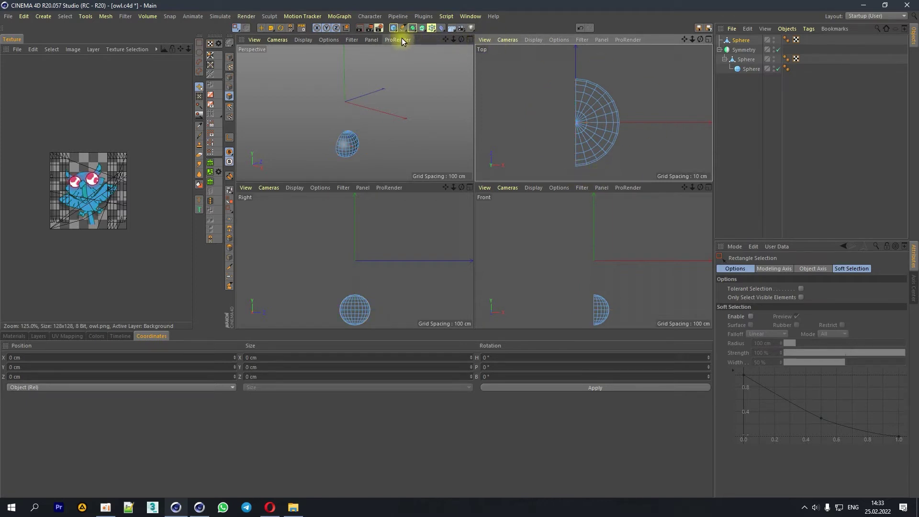
{"action": "left_click_drag", "start_coordinate": [740, 40], "coordinate": [745, 62]}
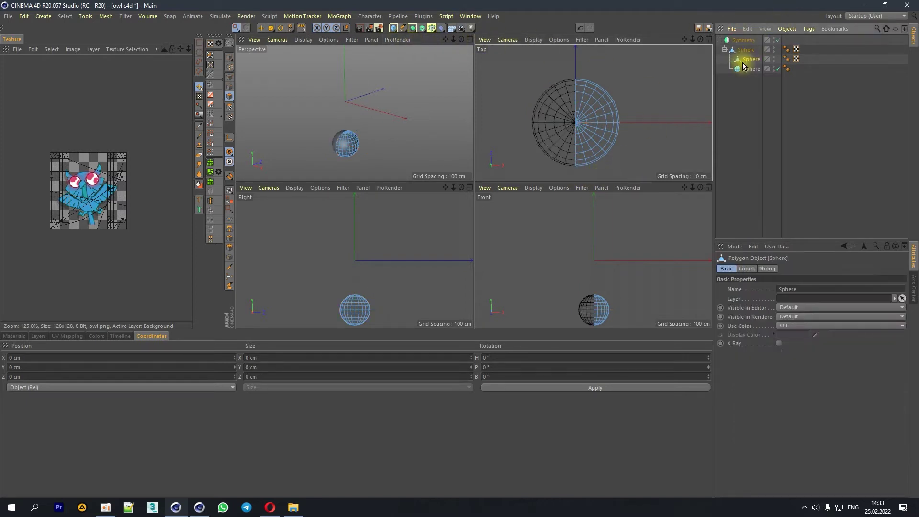
{"action": "left_click", "coordinate": [470, 40]}
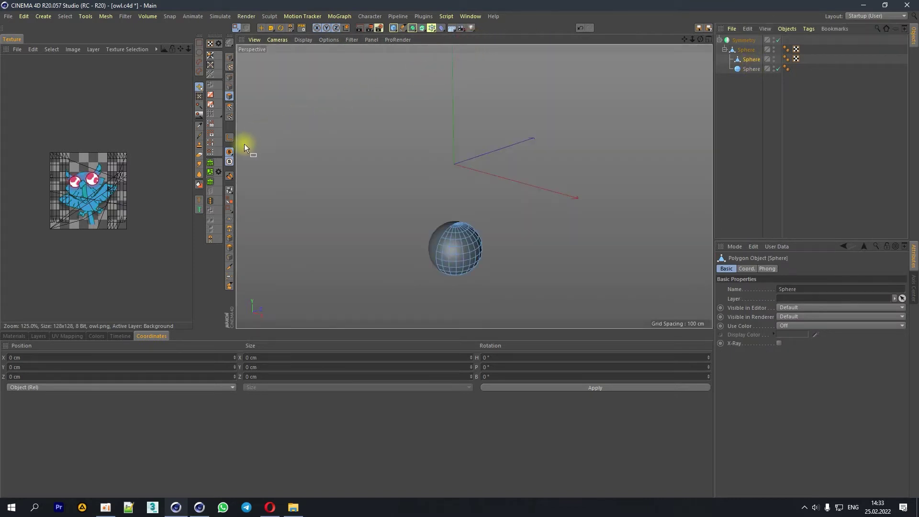
Step: Set Viewport Solo to isolate only the selected body sphere
{"action": "left_click_drag", "start_coordinate": [229, 153], "coordinate": [254, 165]}
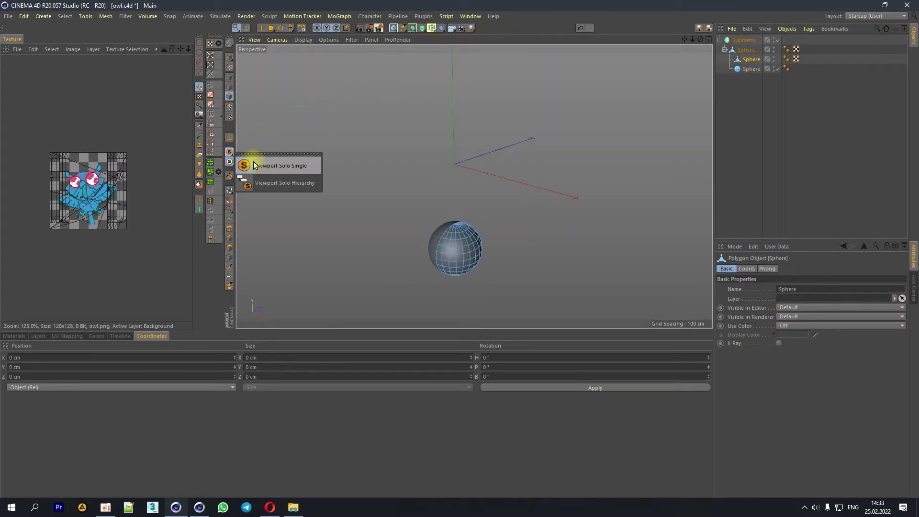
{"action": "left_click", "coordinate": [254, 163]}
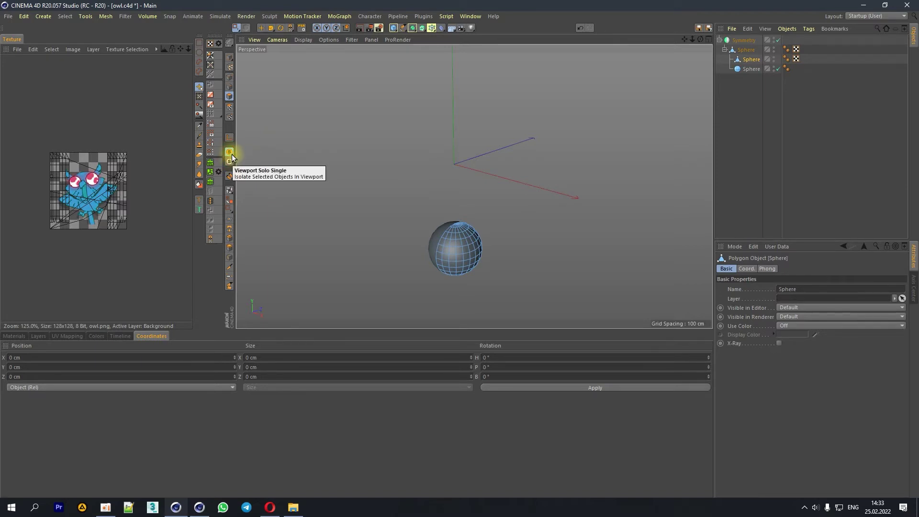
{"action": "left_click_drag", "start_coordinate": [231, 150], "coordinate": [251, 170]}
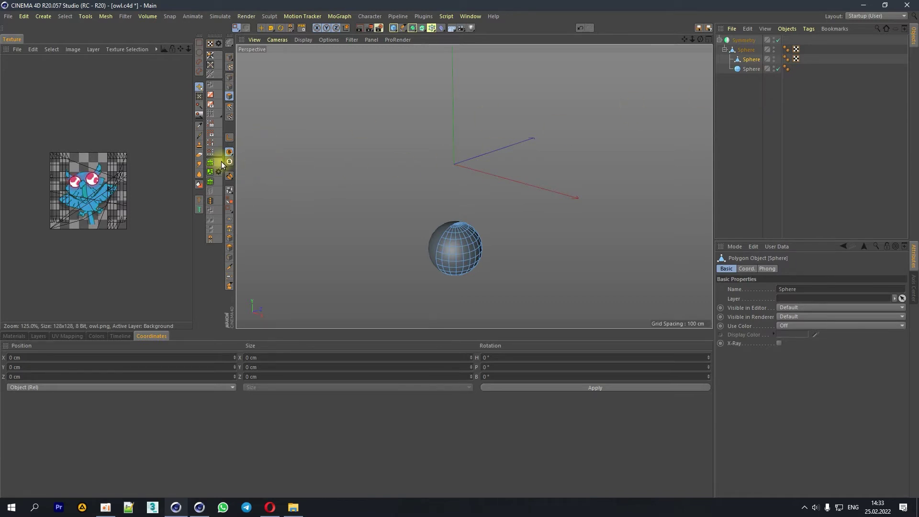
{"action": "mouse_move", "coordinate": [229, 163]}
{"action": "left_mouse_down"}
{"action": "mouse_move", "coordinate": [256, 167]}
{"action": "mouse_move", "coordinate": [260, 180]}
{"action": "left_mouse_up"}
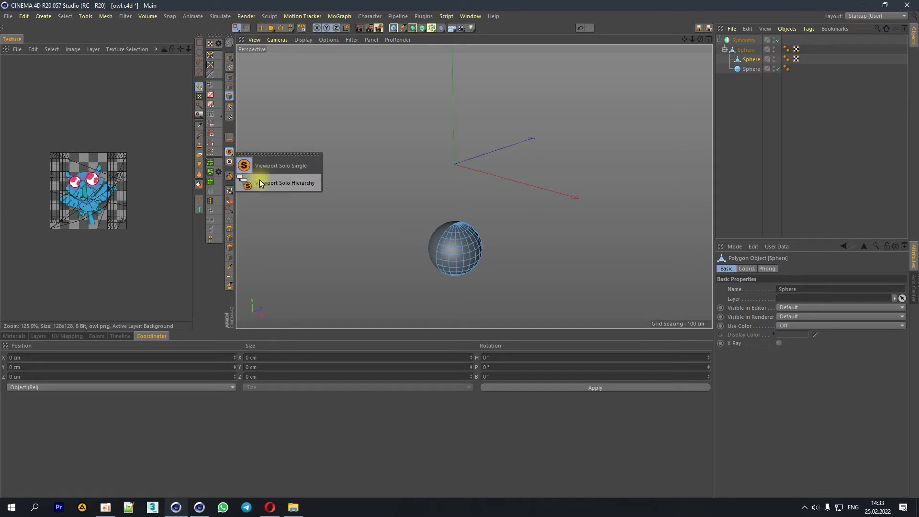
{"action": "left_click_drag", "start_coordinate": [229, 153], "coordinate": [262, 168]}
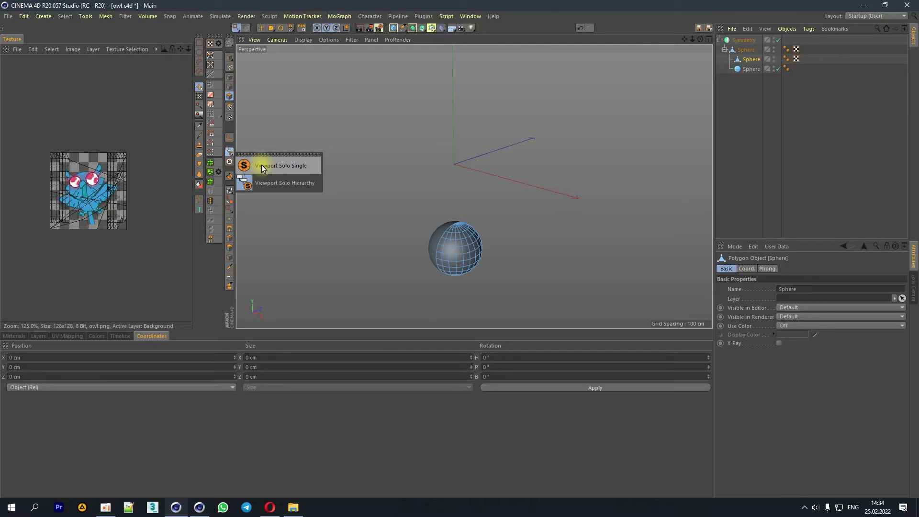
{"action": "left_click_drag", "start_coordinate": [262, 166], "coordinate": [261, 166]}
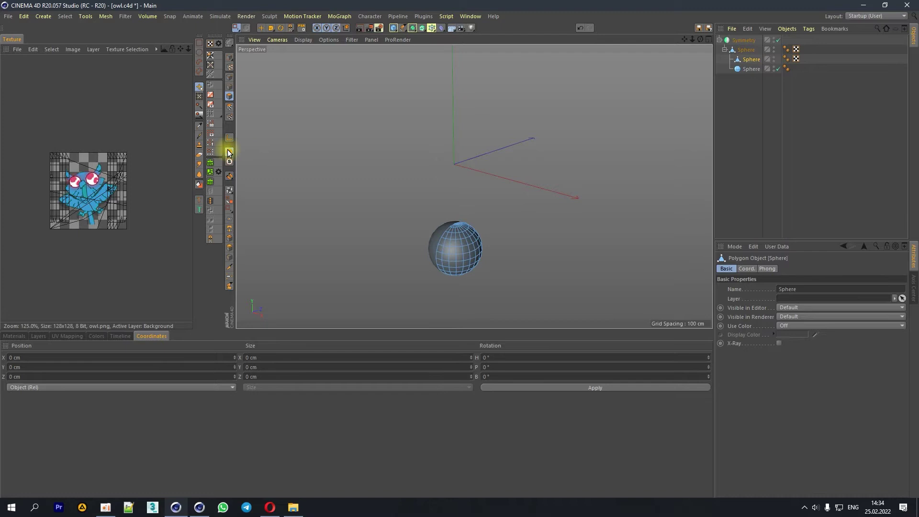
Step: Return to Model mode with the Move tool and select the Symmetry object
{"action": "left_click", "coordinate": [262, 28]}
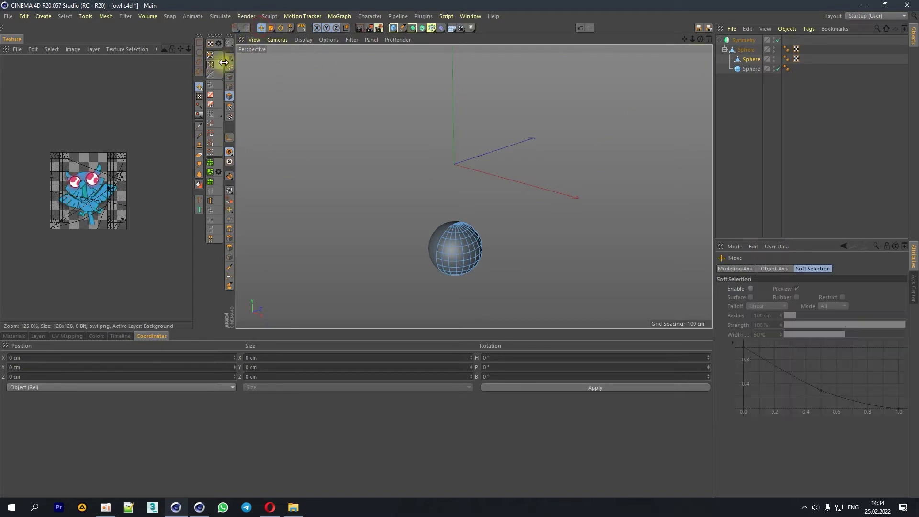
{"action": "left_click", "coordinate": [230, 58]}
{"action": "left_click_drag", "start_coordinate": [701, 40], "coordinate": [701, 40]}
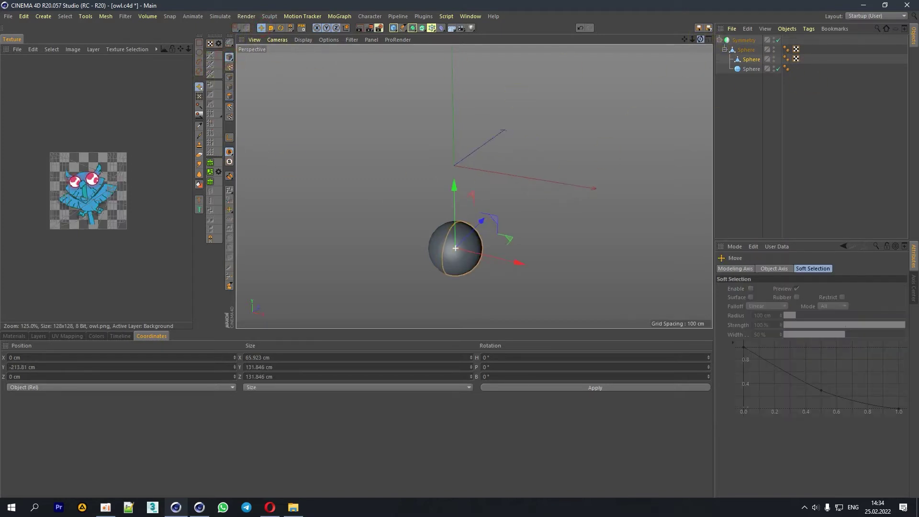
{"action": "left_click", "coordinate": [739, 43]}
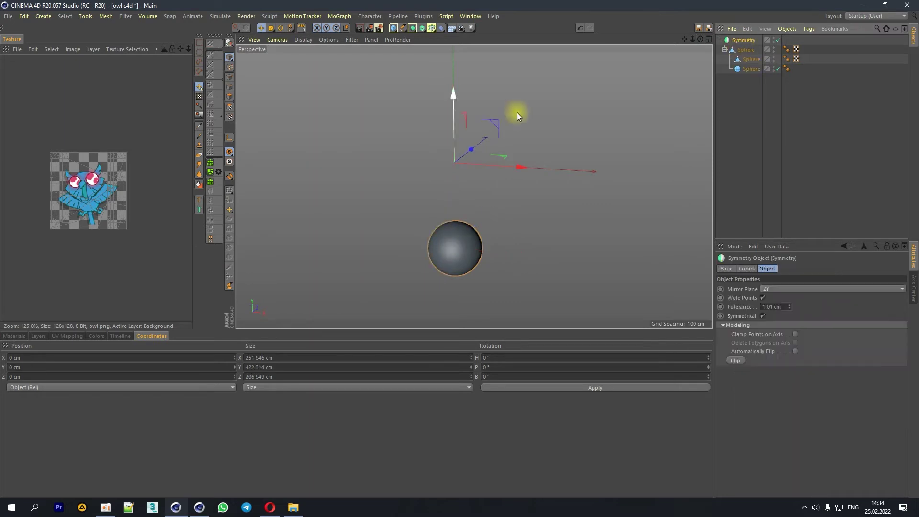
Step: Show the whole owl hierarchy using Viewport Solo Hierarchy on the Symmetry object
{"action": "left_click", "coordinate": [229, 152]}
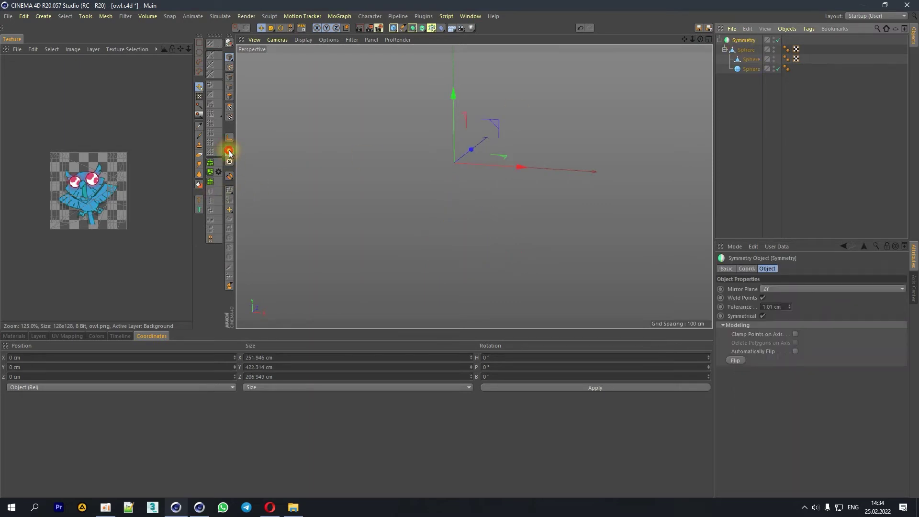
{"action": "left_click", "coordinate": [229, 161]}
{"action": "left_click", "coordinate": [230, 152]}
{"action": "left_click", "coordinate": [262, 184]}
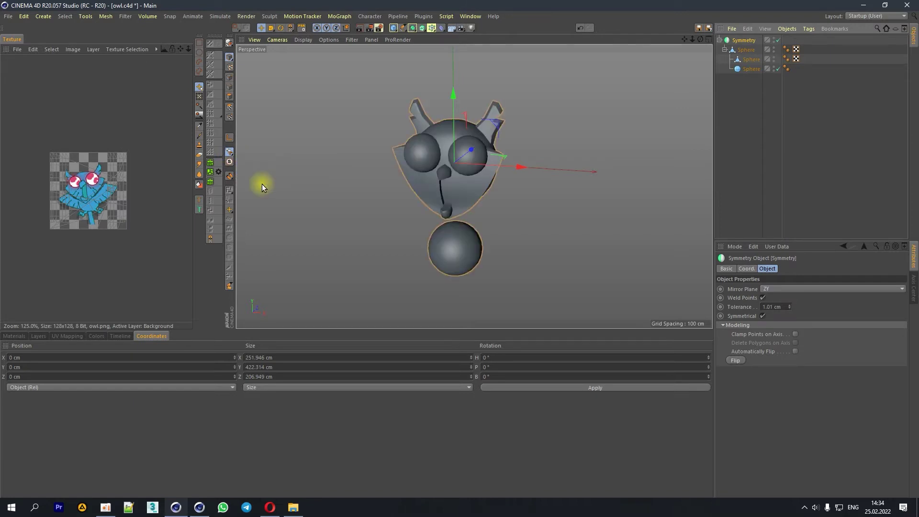
{"action": "left_click", "coordinate": [229, 152]}
{"action": "left_click_drag", "start_coordinate": [229, 152], "coordinate": [261, 185]}
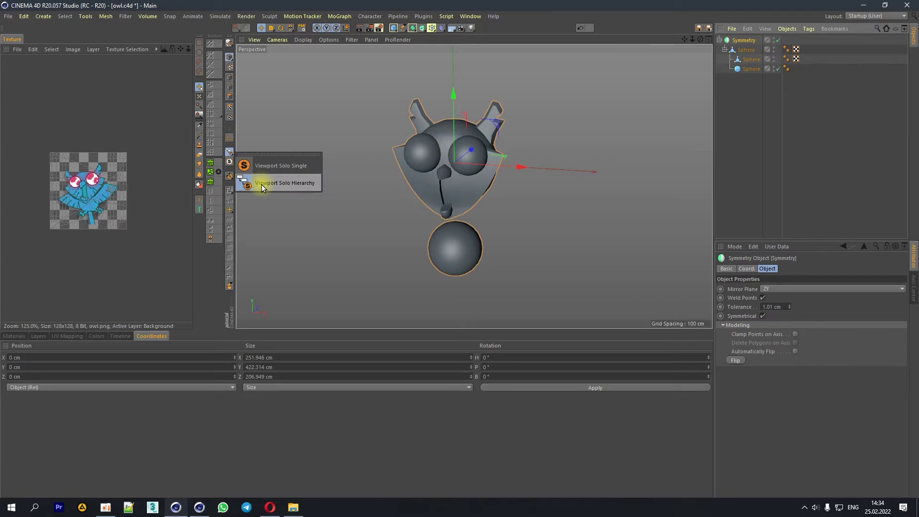
{"action": "left_click_drag", "start_coordinate": [261, 185], "coordinate": [261, 184]}
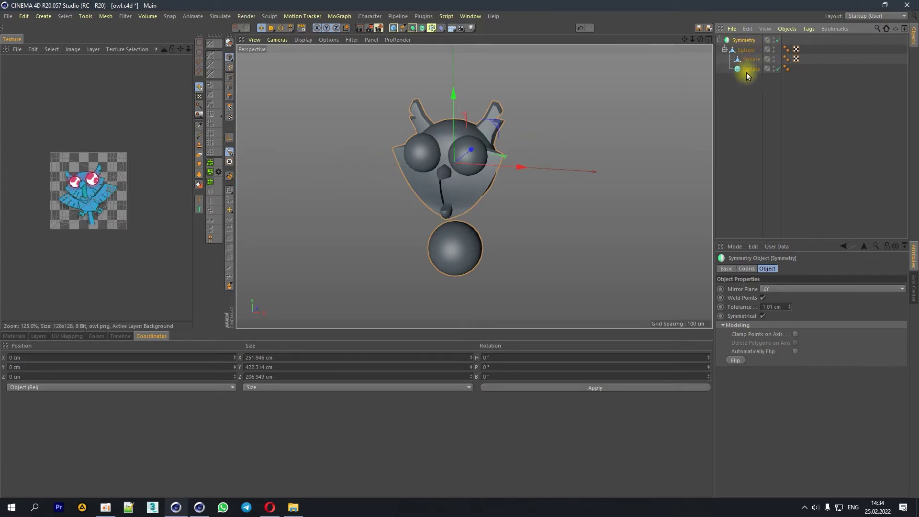
Step: Turn the owl sideways and switch back to Viewport Solo Single
{"action": "left_click_drag", "start_coordinate": [701, 40], "coordinate": [660, 55]}
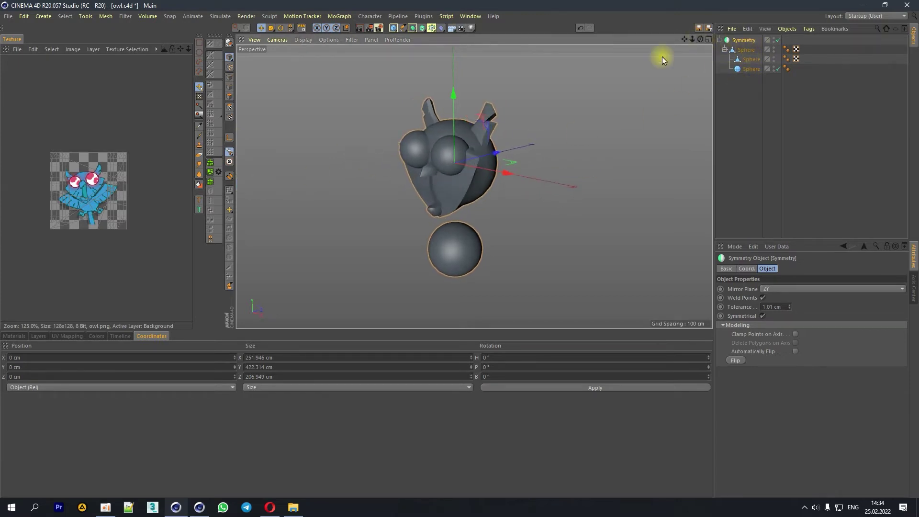
{"action": "left_click", "coordinate": [230, 152]}
{"action": "left_click", "coordinate": [264, 165]}
{"action": "left_click", "coordinate": [8, 16]}
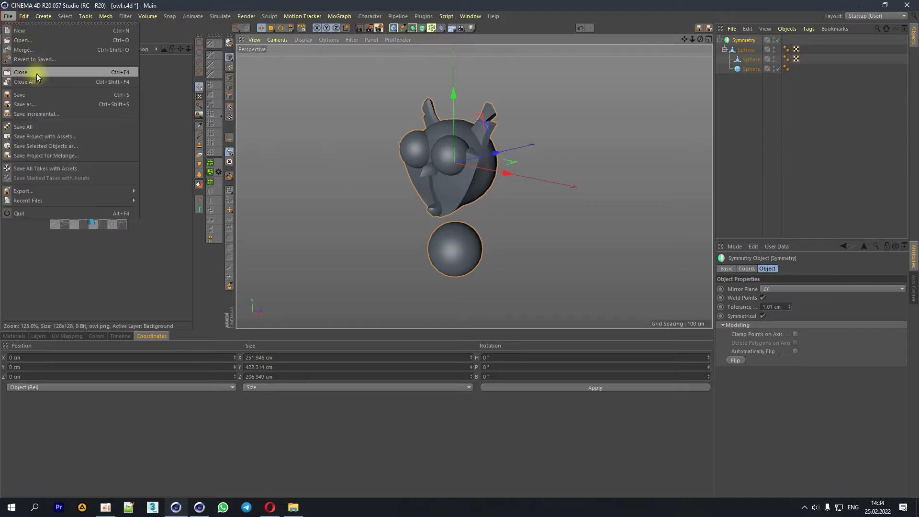
Step: Save owl.c4d and switch to the standard Startup layout
{"action": "left_click", "coordinate": [24, 95]}
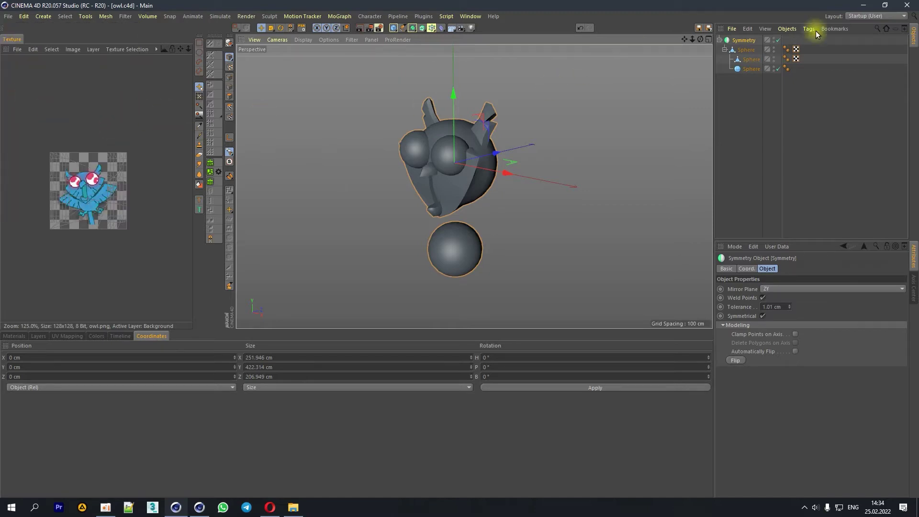
{"action": "left_click", "coordinate": [877, 18]}
{"action": "left_click", "coordinate": [865, 84]}
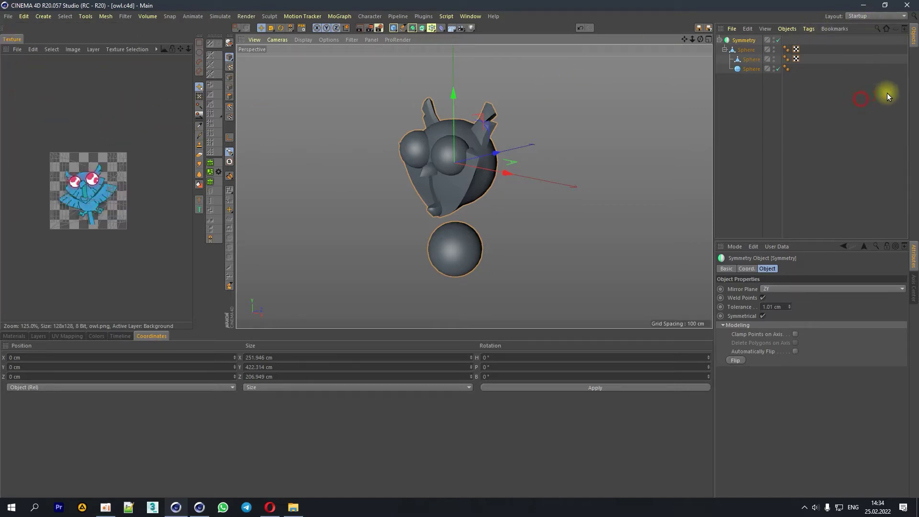
Step: Isolate the eye spheres, then set Viewport Solo Off so the full owl shows
{"action": "left_click", "coordinate": [8, 220]}
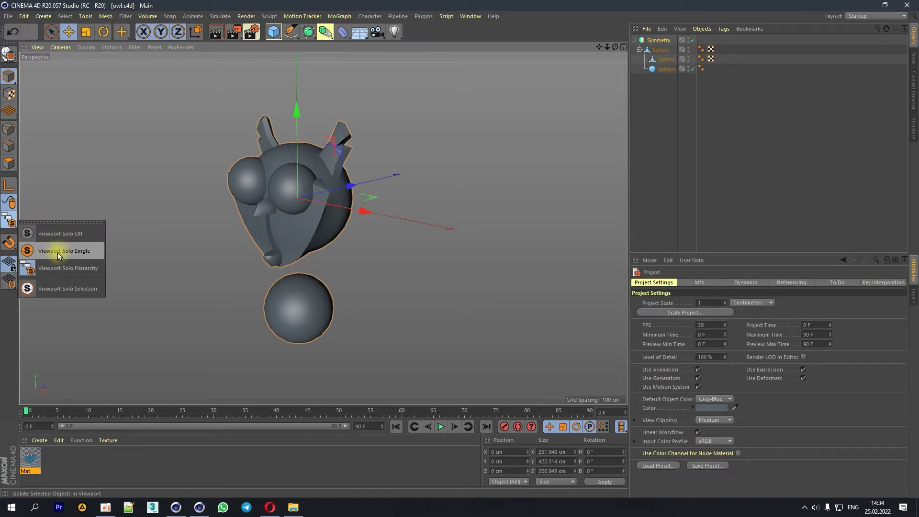
{"action": "left_click", "coordinate": [664, 69]}
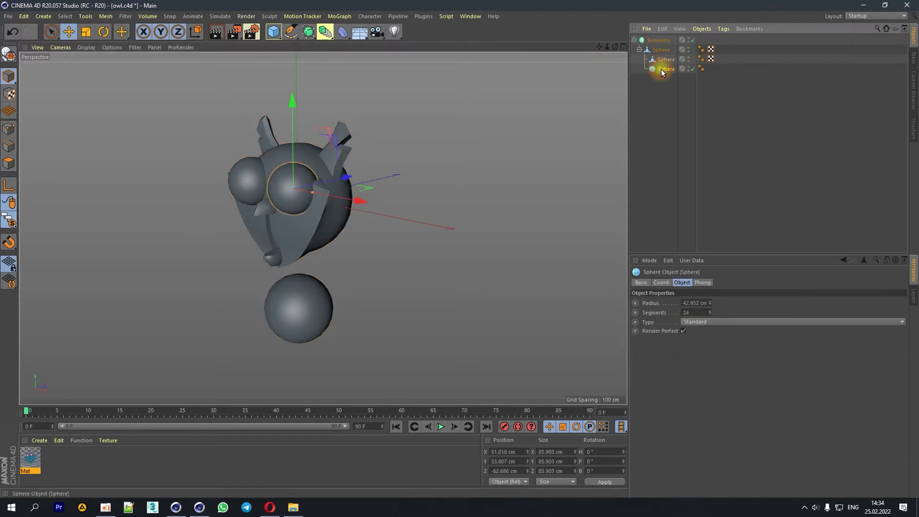
{"action": "left_click", "coordinate": [9, 220]}
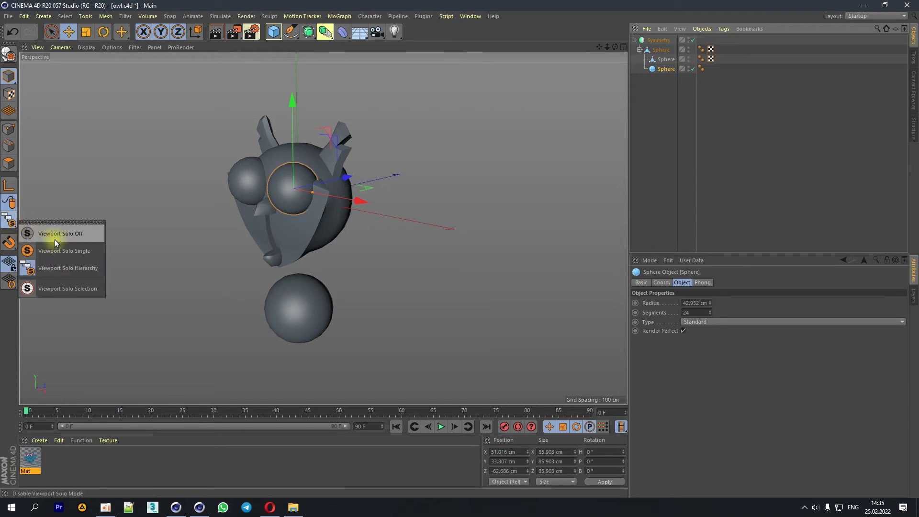
{"action": "left_click", "coordinate": [53, 249]}
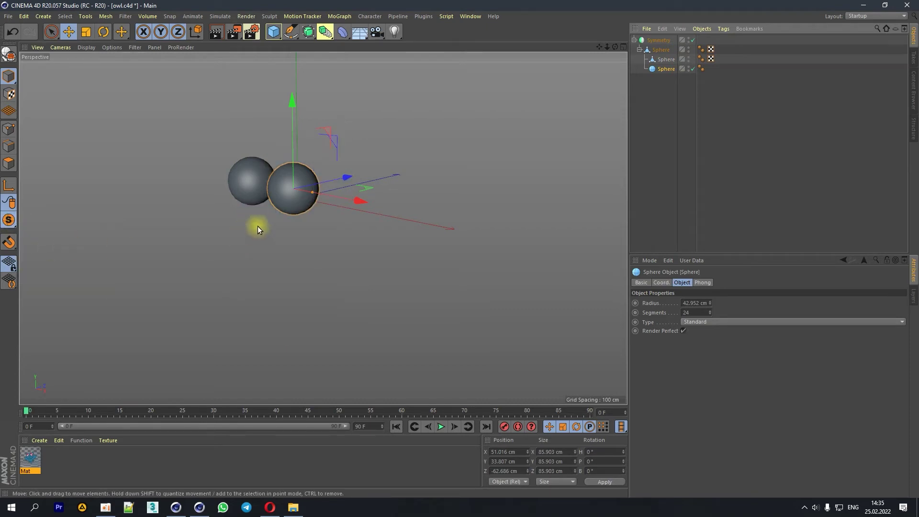
{"action": "left_click", "coordinate": [9, 220]}
{"action": "left_click", "coordinate": [65, 234]}
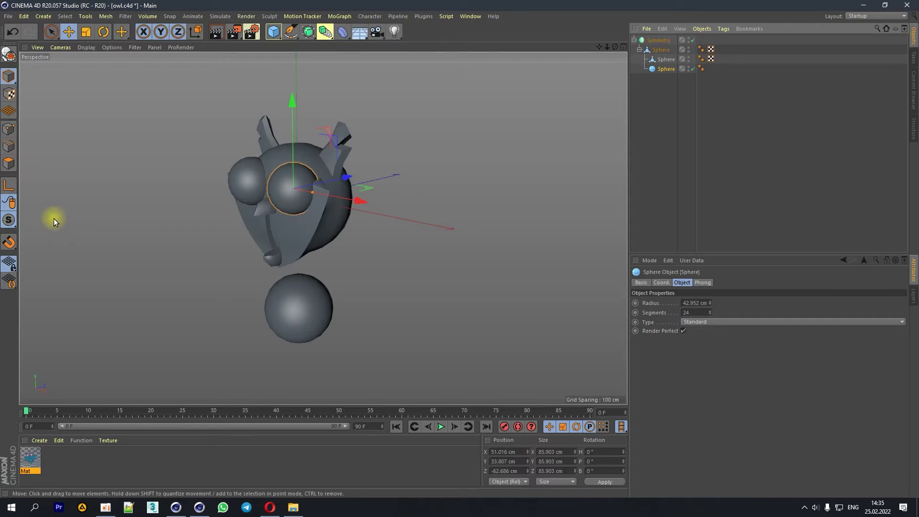
{"action": "left_click", "coordinate": [9, 220]}
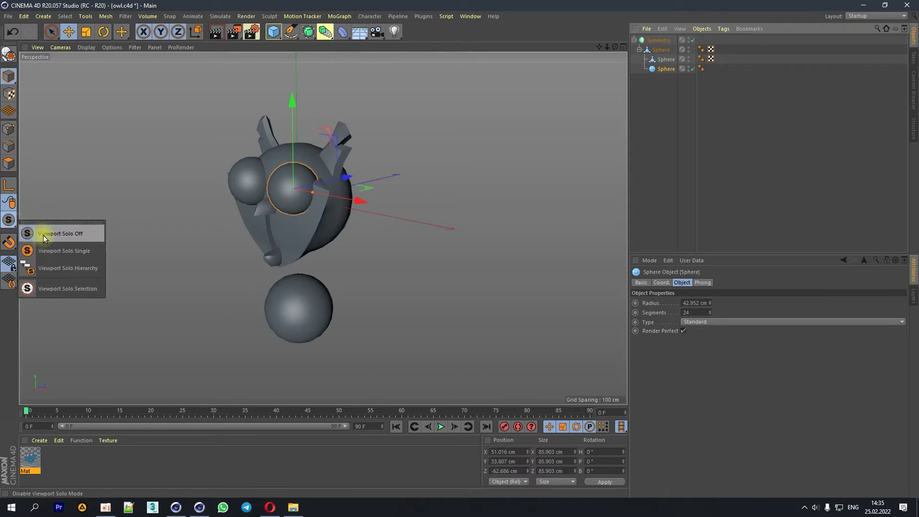
{"action": "left_click", "coordinate": [67, 236]}
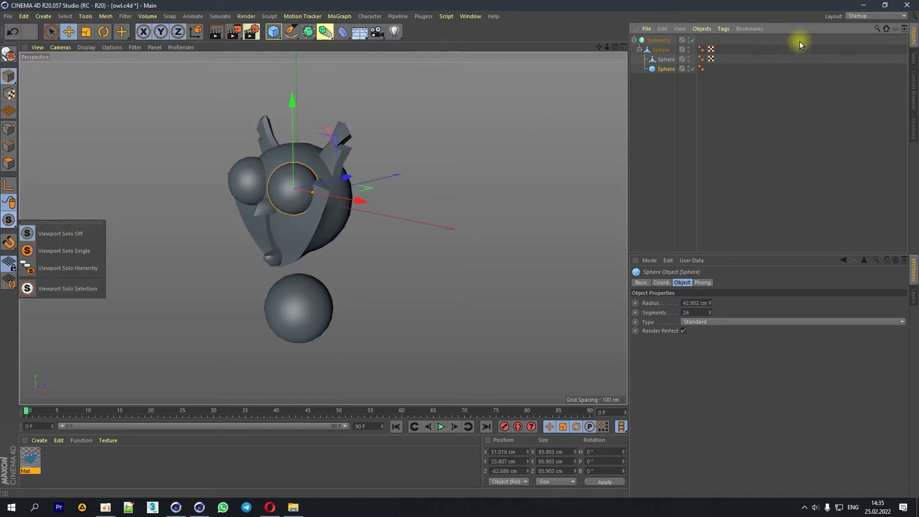
{"action": "left_click", "coordinate": [872, 16]}
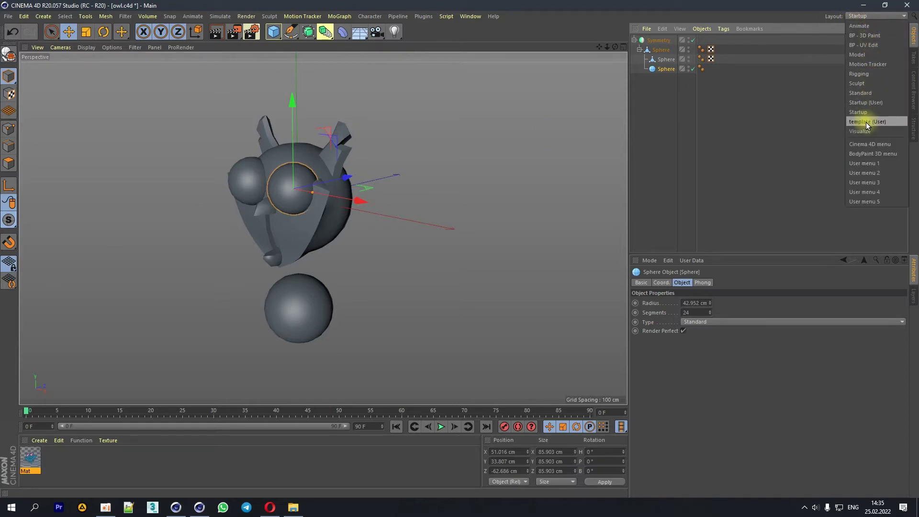
Step: Switch to the Startup (User) layout and filter palette commands for 'solo'
{"action": "left_click", "coordinate": [868, 103]}
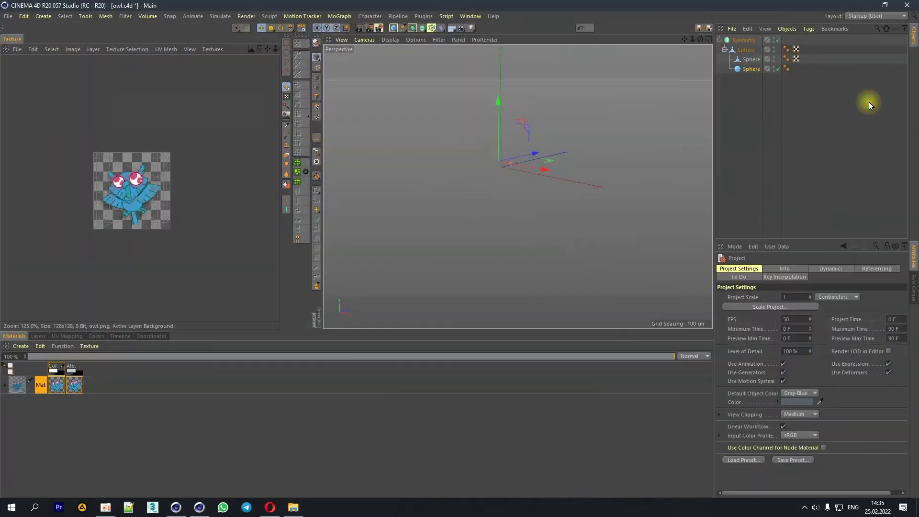
{"action": "left_click", "coordinate": [317, 152]}
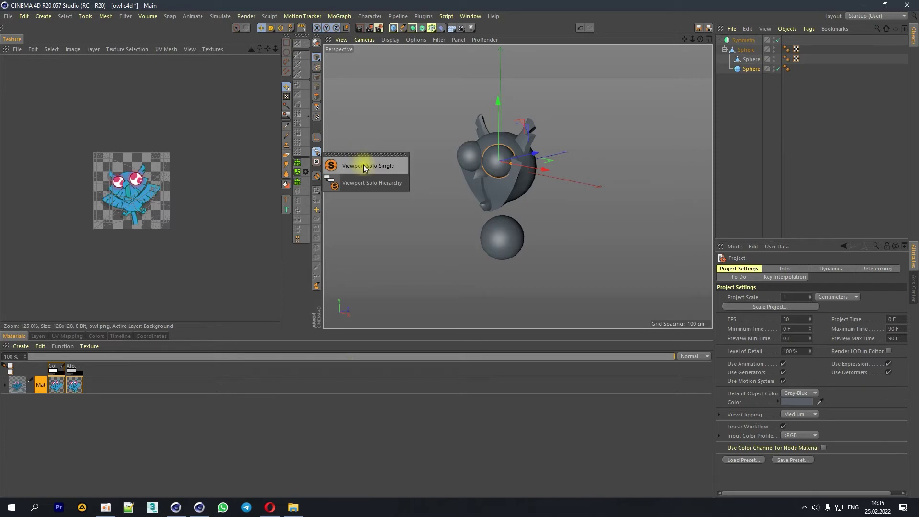
{"action": "right_click", "coordinate": [317, 140]}
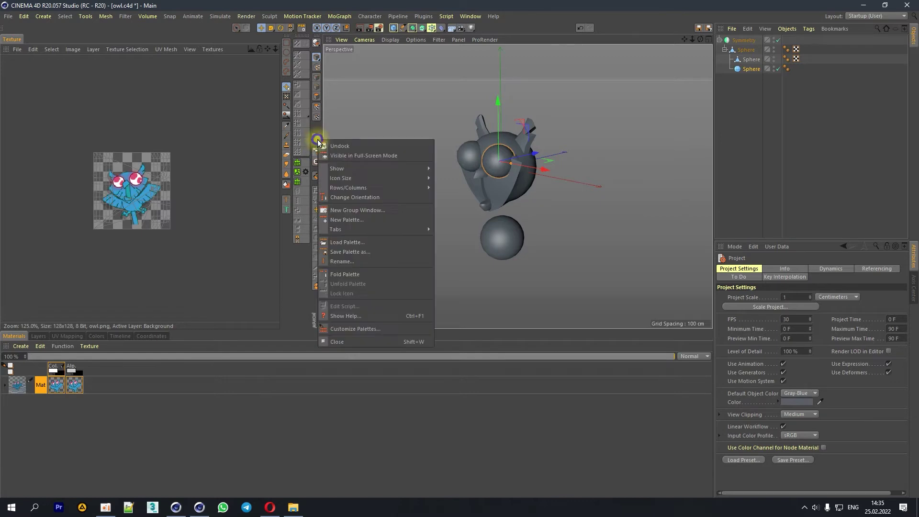
{"action": "left_click", "coordinate": [337, 329]}
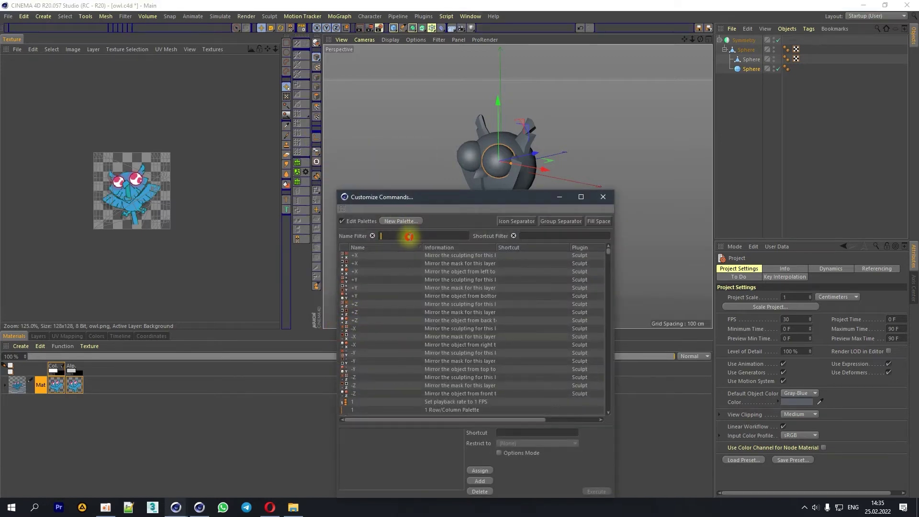
{"action": "left_click", "coordinate": [410, 237]}
{"action": "type", "text": "solo"}
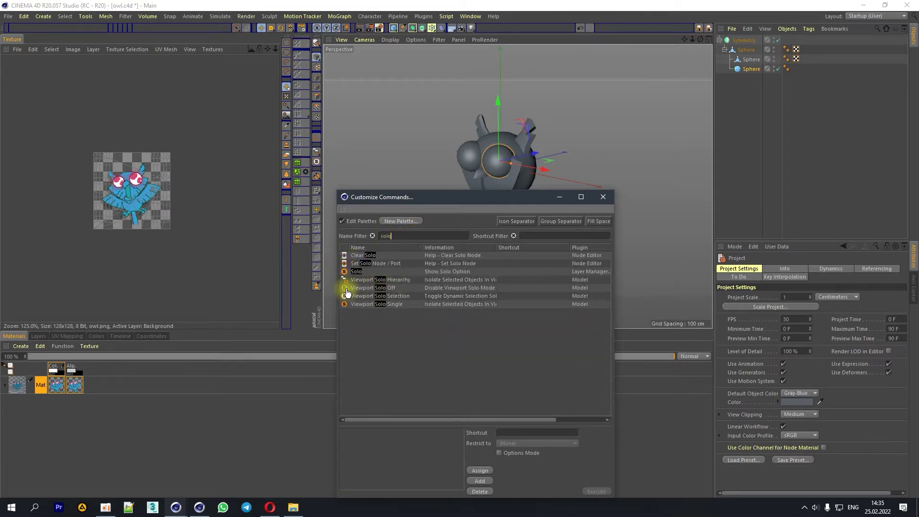
Step: Add Viewport Solo Off to the palette and save as the startup layout
{"action": "left_click_drag", "start_coordinate": [347, 292], "coordinate": [317, 195]}
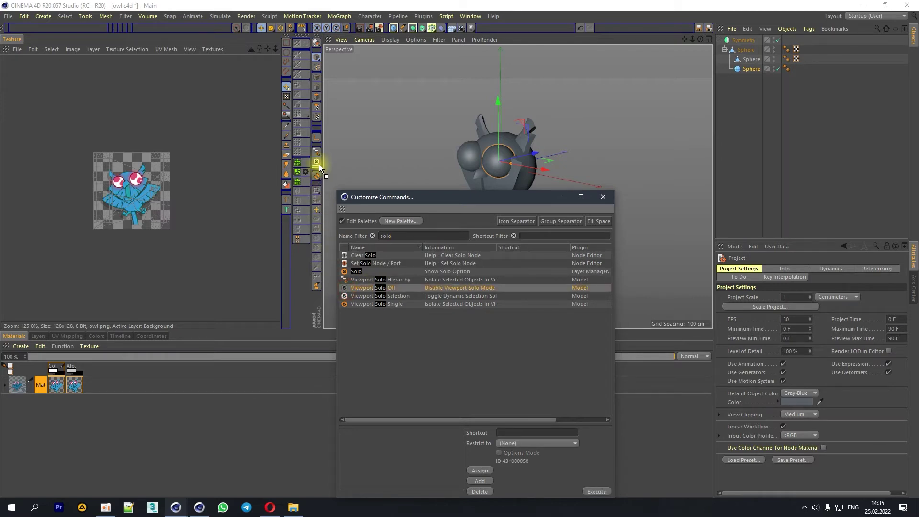
{"action": "left_click_drag", "start_coordinate": [317, 145], "coordinate": [318, 147]}
{"action": "left_click", "coordinate": [599, 195]}
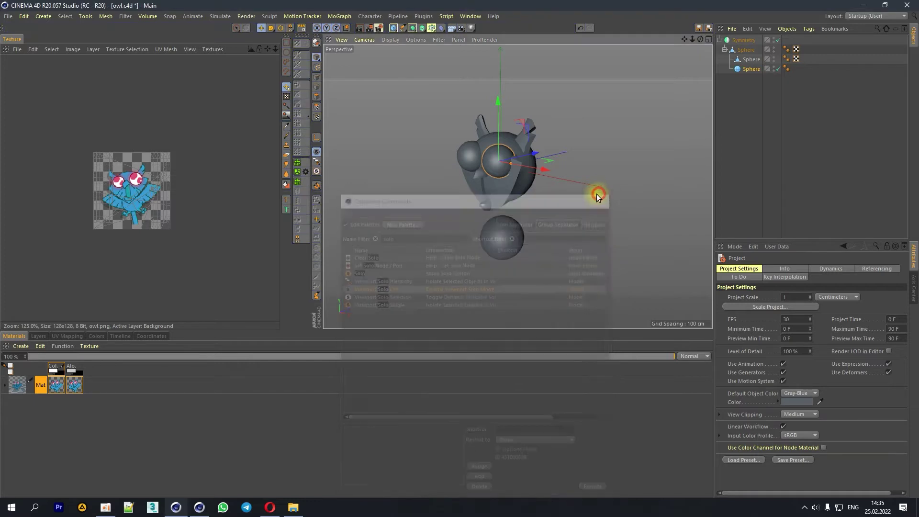
{"action": "left_click", "coordinate": [471, 16]}
{"action": "mouse_move", "coordinate": [503, 30]}
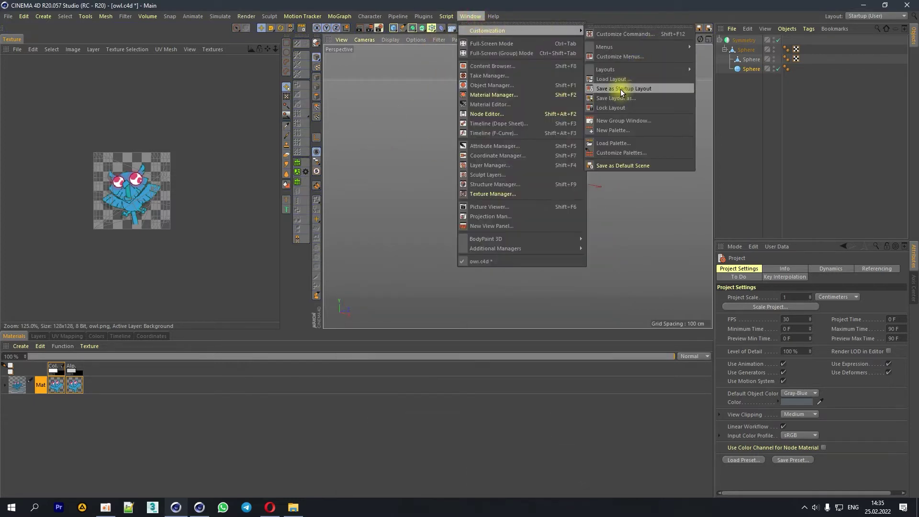
{"action": "left_click", "coordinate": [620, 89]}
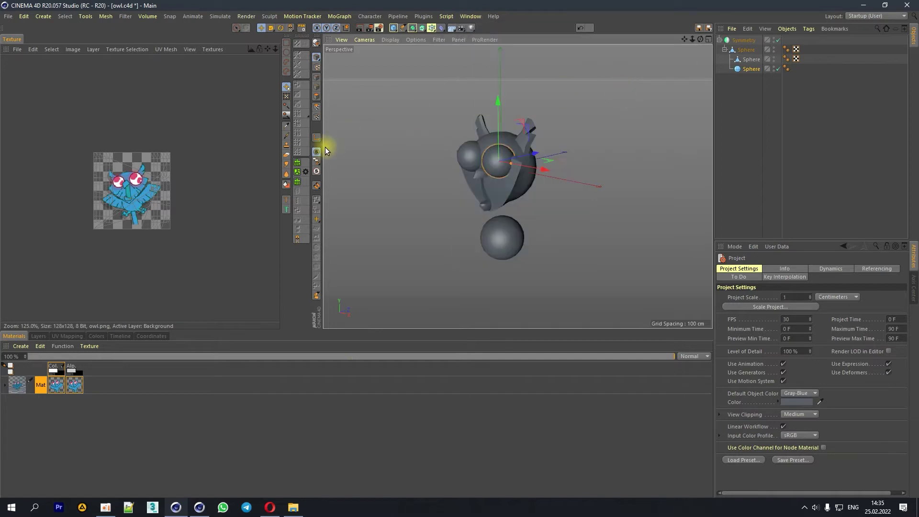
{"action": "left_click", "coordinate": [317, 153]}
Step: Move the lower body sphere up about 52.9 cm on Y under the head, then enter Polygons mode
{"action": "left_click", "coordinate": [316, 162]}
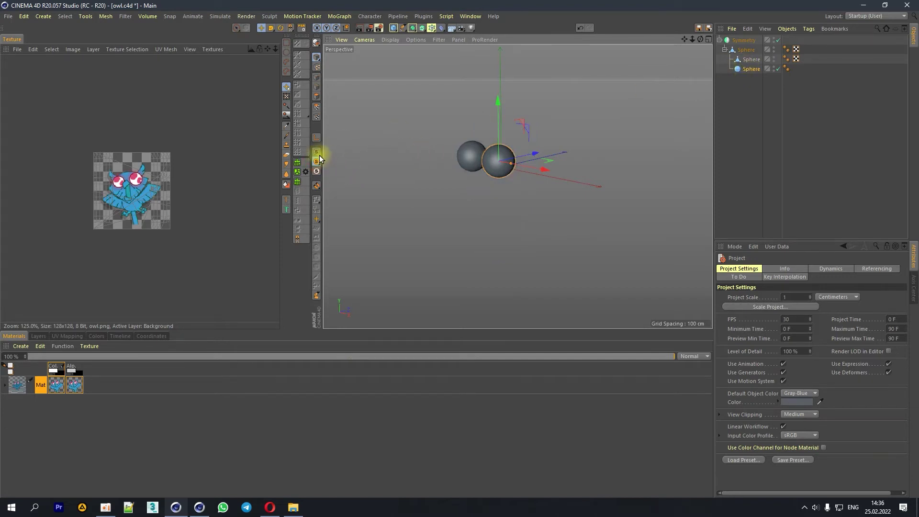
{"action": "left_click_drag", "start_coordinate": [699, 42], "coordinate": [702, 43]}
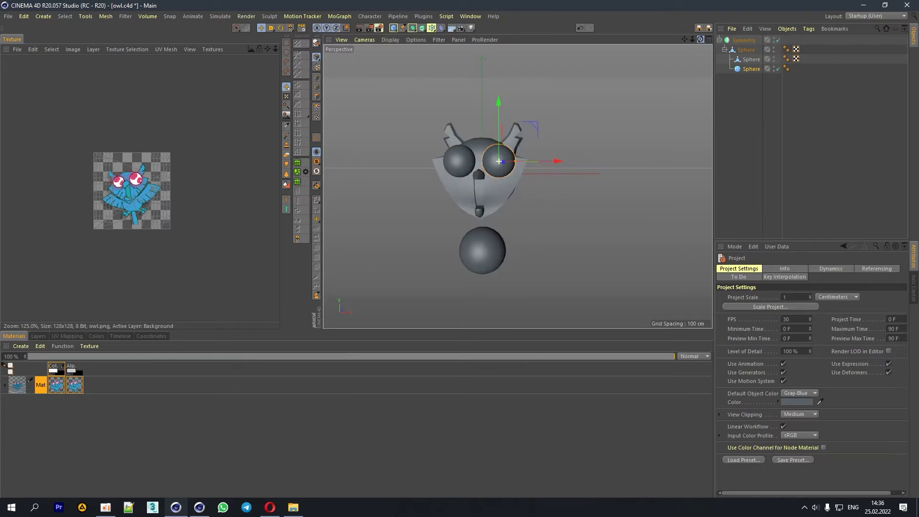
{"action": "left_click", "coordinate": [751, 59]}
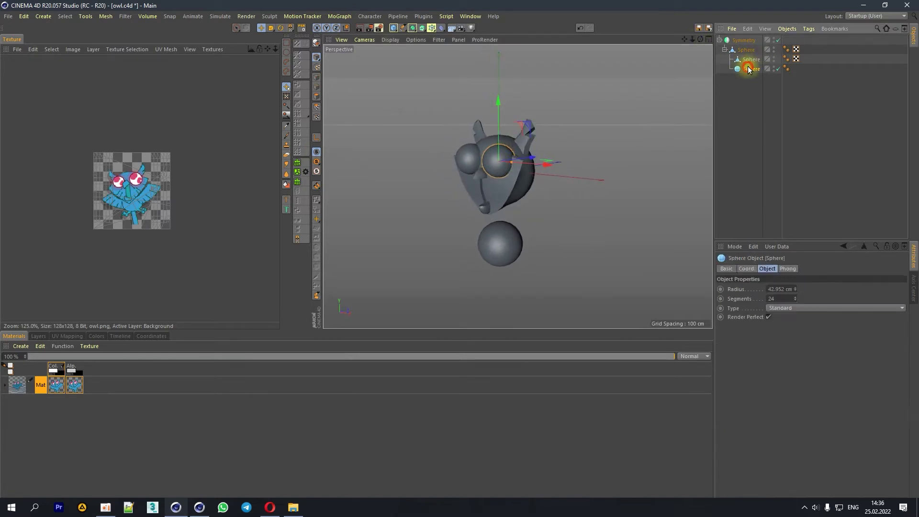
{"action": "scroll", "coordinate": [464, 253], "scroll_direction": "up", "scroll_amount": 4}
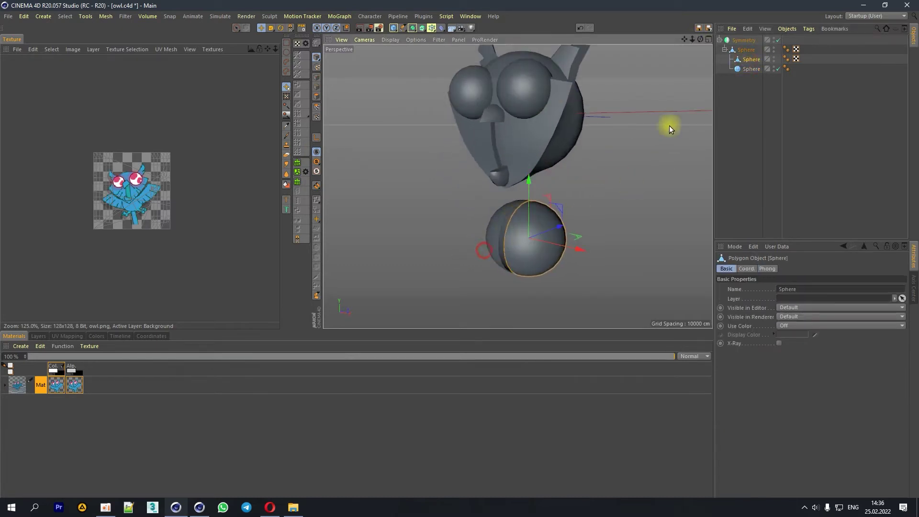
{"action": "left_click_drag", "start_coordinate": [701, 40], "coordinate": [691, 43]}
{"action": "left_click", "coordinate": [578, 28]}
{"action": "left_click_drag", "start_coordinate": [526, 186], "coordinate": [525, 154]}
{"action": "mouse_move", "coordinate": [701, 39]}
{"action": "left_mouse_down"}
{"action": "mouse_move", "coordinate": [689, 40]}
{"action": "mouse_move", "coordinate": [707, 40]}
{"action": "left_mouse_up"}
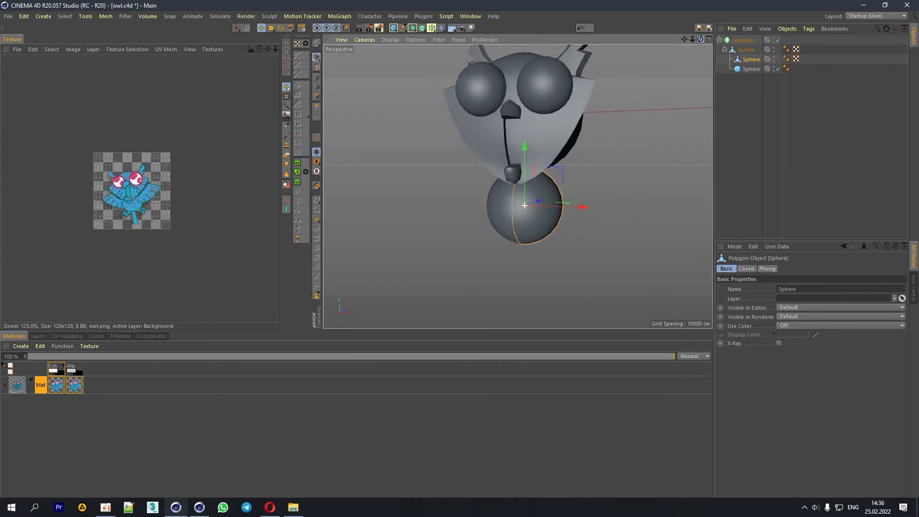
{"action": "left_click_drag", "start_coordinate": [701, 39], "coordinate": [694, 40]}
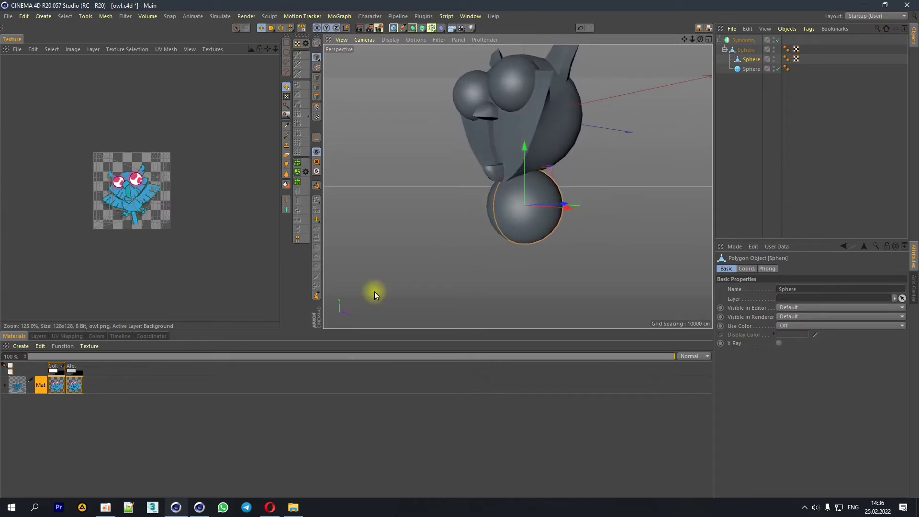
{"action": "left_click", "coordinate": [316, 96]}
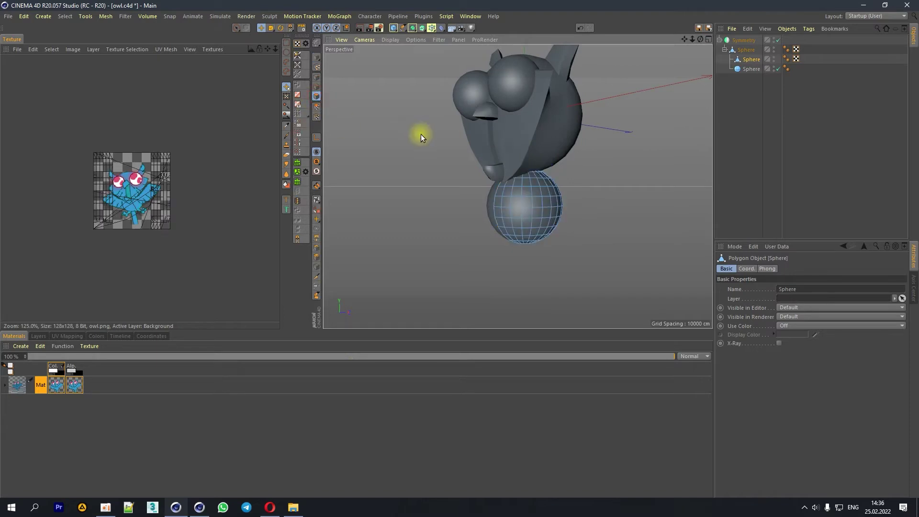
Step: Orbit around the body sphere and choose the Live Selection tool
{"action": "left_click_drag", "start_coordinate": [618, 208], "coordinate": [585, 214], "text": "alt"}
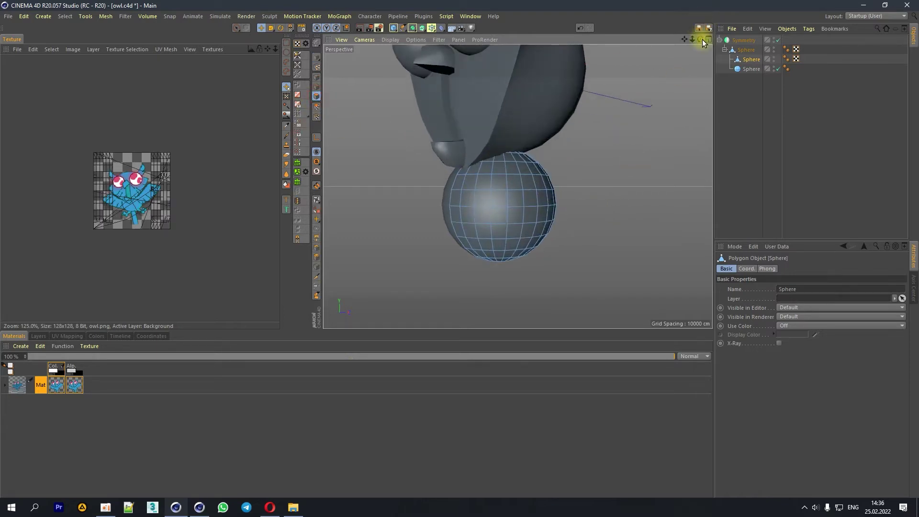
{"action": "left_click_drag", "start_coordinate": [702, 39], "coordinate": [695, 40]}
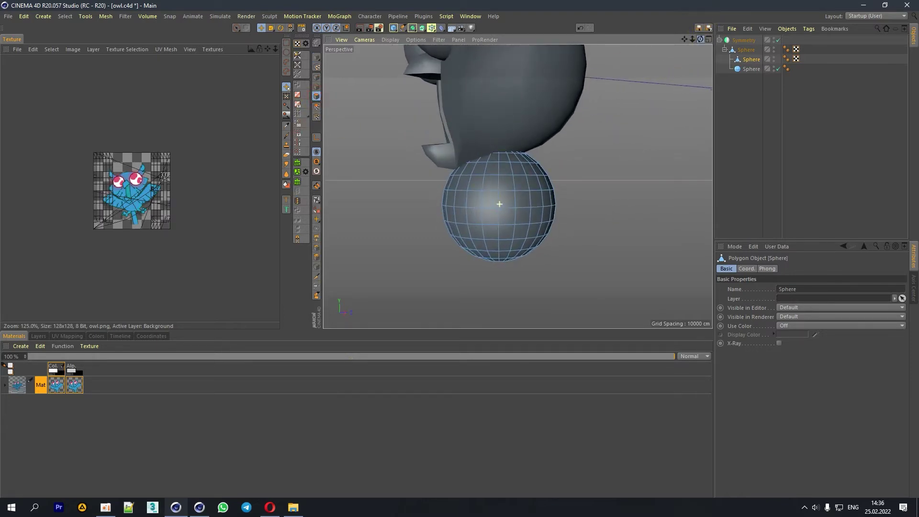
{"action": "left_click_drag", "start_coordinate": [700, 38], "coordinate": [677, 52]}
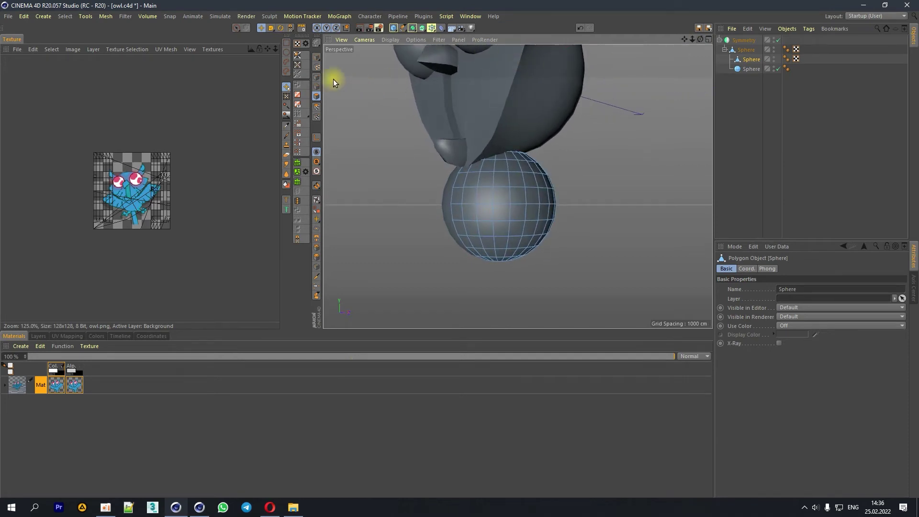
{"action": "left_click", "coordinate": [235, 30]}
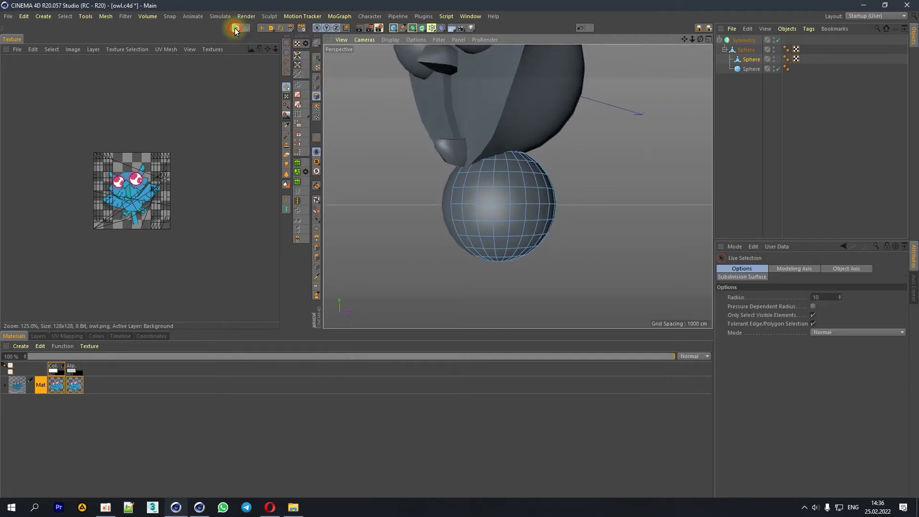
{"action": "left_click", "coordinate": [235, 30]}
{"action": "left_click", "coordinate": [252, 40]}
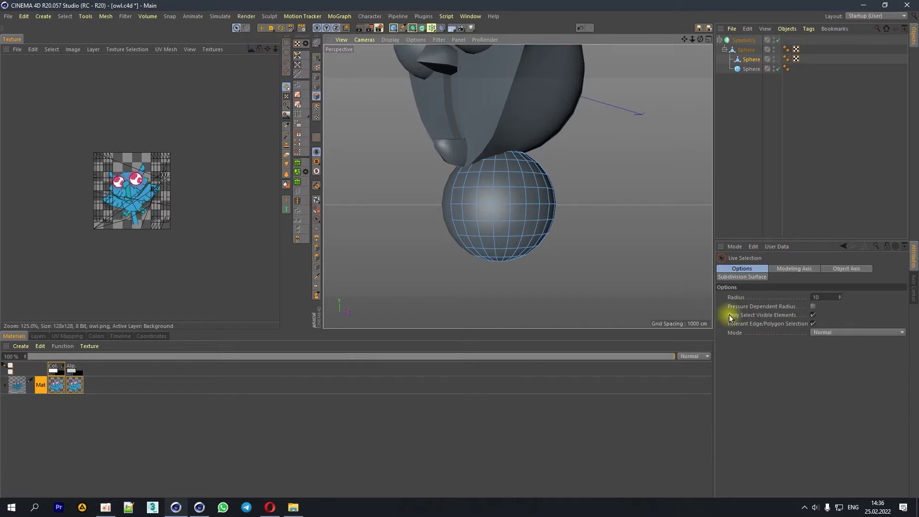
Step: Soft-select a left-side point, pull it 11.123 cm, and reset selection mode to Normal
{"action": "left_click", "coordinate": [846, 332]}
{"action": "left_click", "coordinate": [833, 362]}
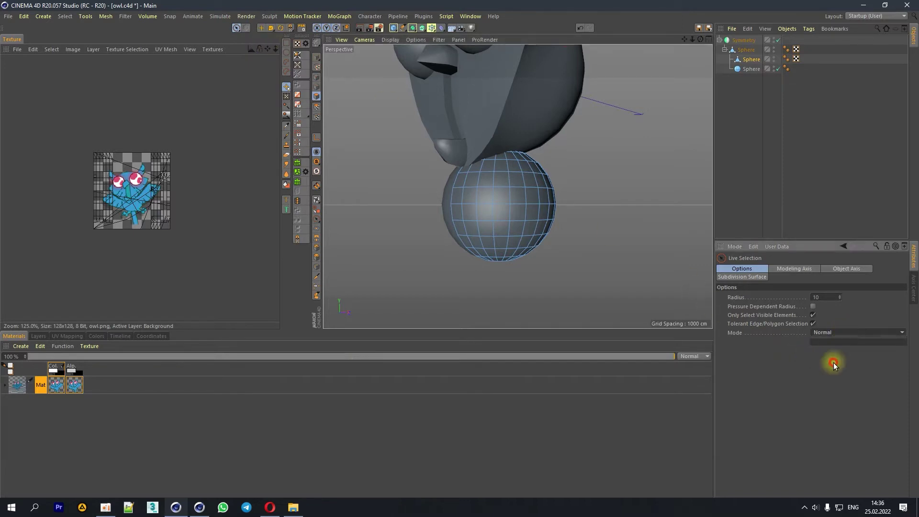
{"action": "left_click", "coordinate": [498, 203]}
{"action": "left_click", "coordinate": [456, 199]}
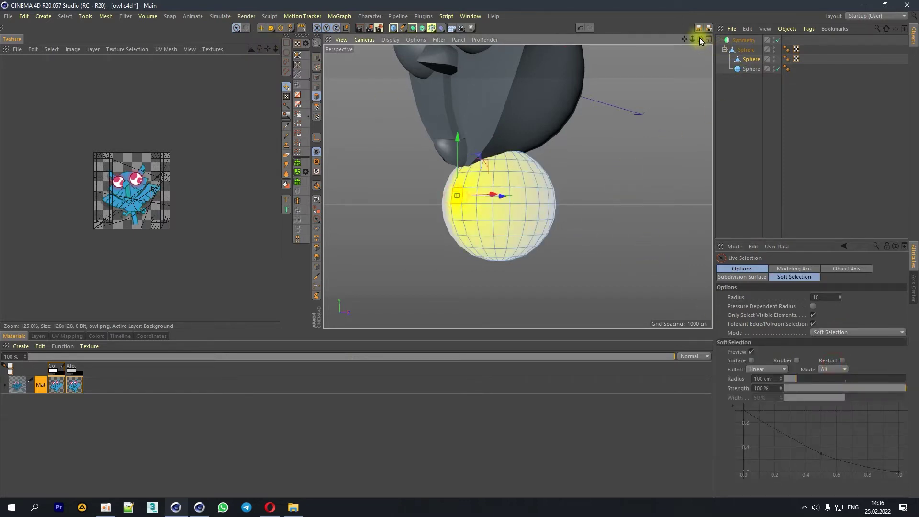
{"action": "left_click_drag", "start_coordinate": [700, 39], "coordinate": [649, 77]}
{"action": "left_click_drag", "start_coordinate": [513, 193], "coordinate": [523, 194]}
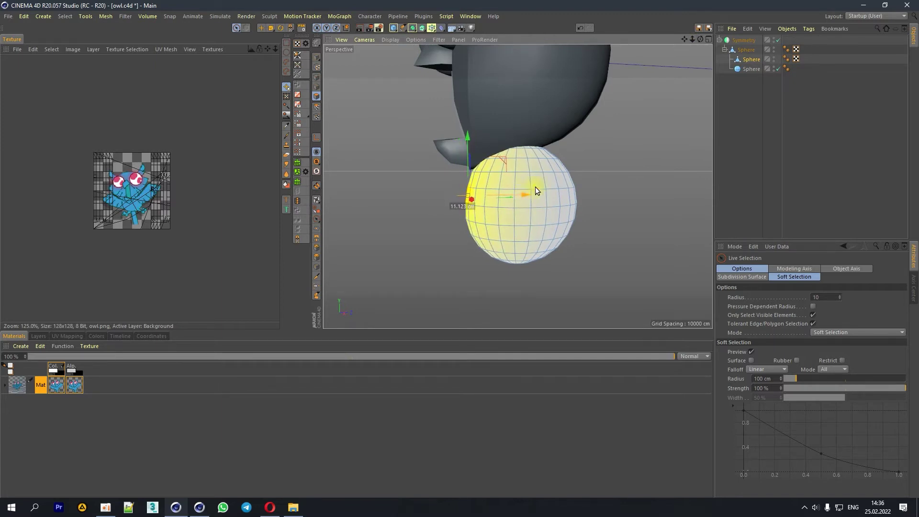
{"action": "left_click", "coordinate": [848, 333]}
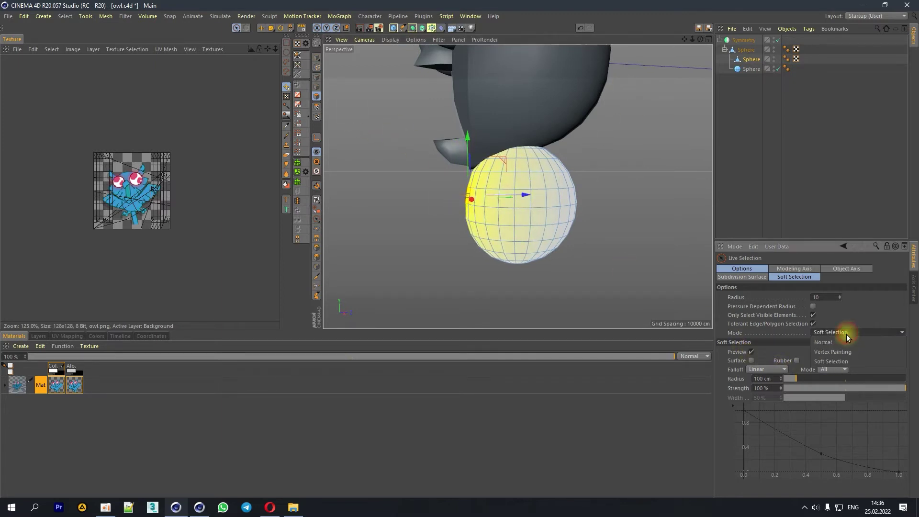
{"action": "left_click", "coordinate": [261, 28]}
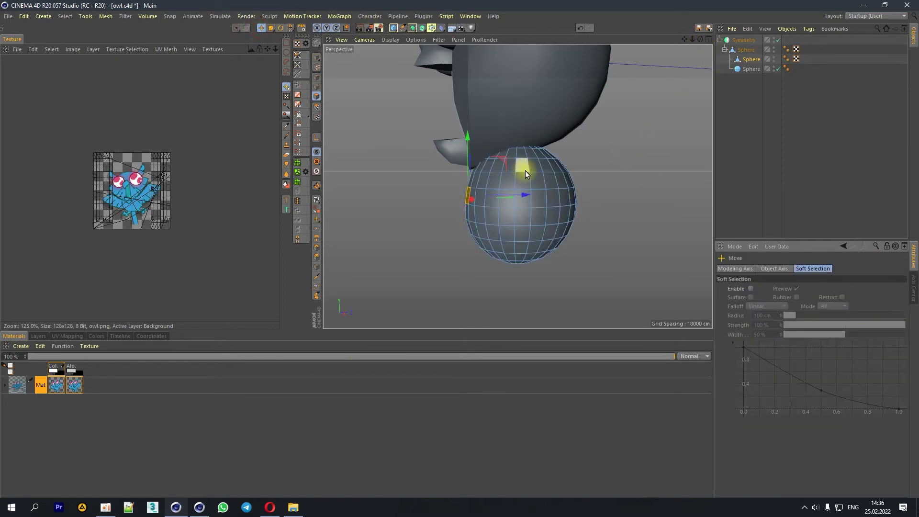
{"action": "left_click", "coordinate": [524, 170]}
Step: Select a vertical polygon strip, pull it out, then shorten it to about 21 cm
{"action": "left_click_drag", "start_coordinate": [701, 39], "coordinate": [670, 43]}
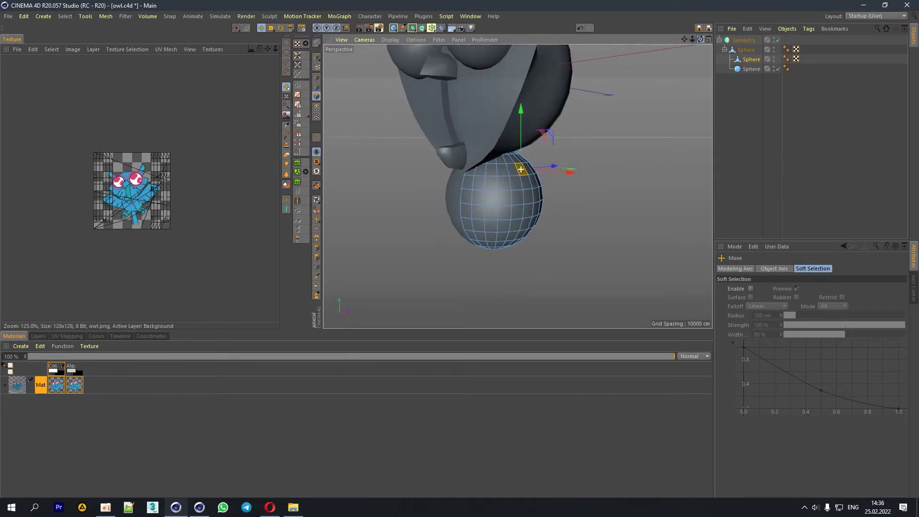
{"action": "left_click_drag", "start_coordinate": [700, 39], "coordinate": [621, 131]}
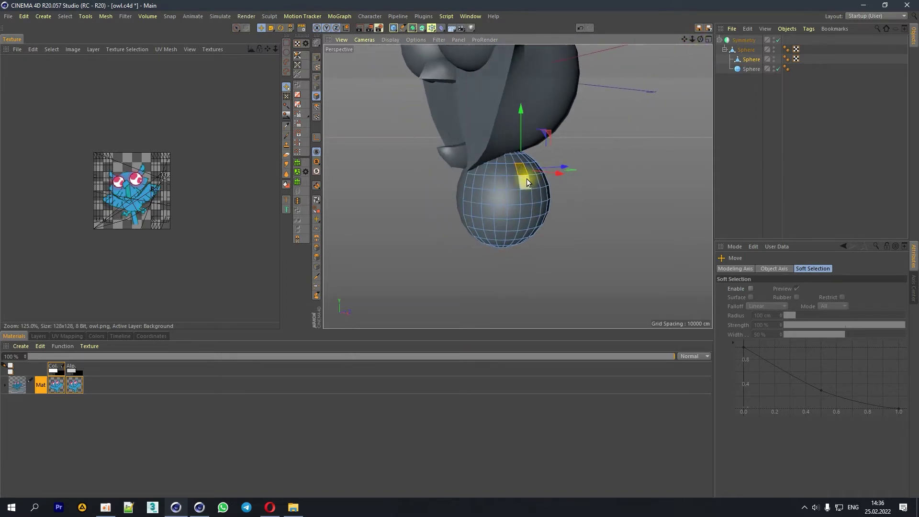
{"action": "left_click", "coordinate": [525, 198], "text": "shift"}
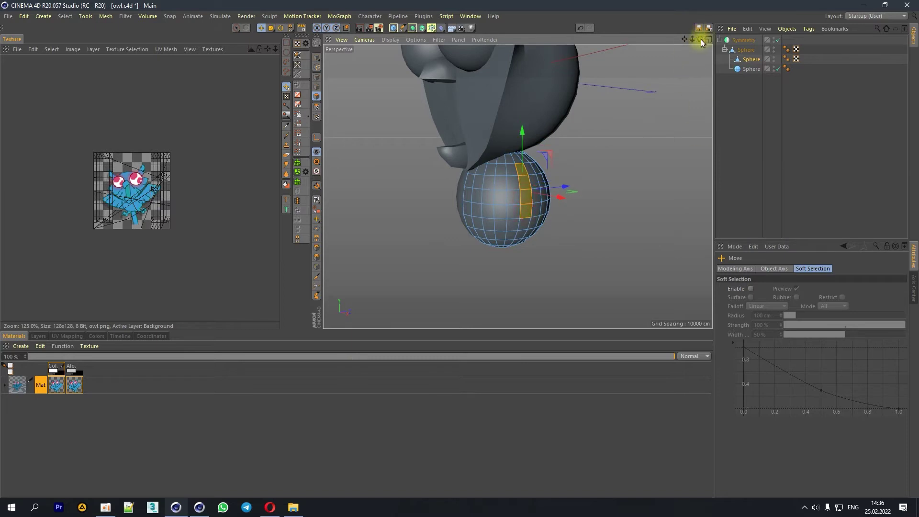
{"action": "left_click_drag", "start_coordinate": [702, 38], "coordinate": [671, 72]}
{"action": "left_click_drag", "start_coordinate": [559, 152], "coordinate": [636, 104], "text": "ctrl"}
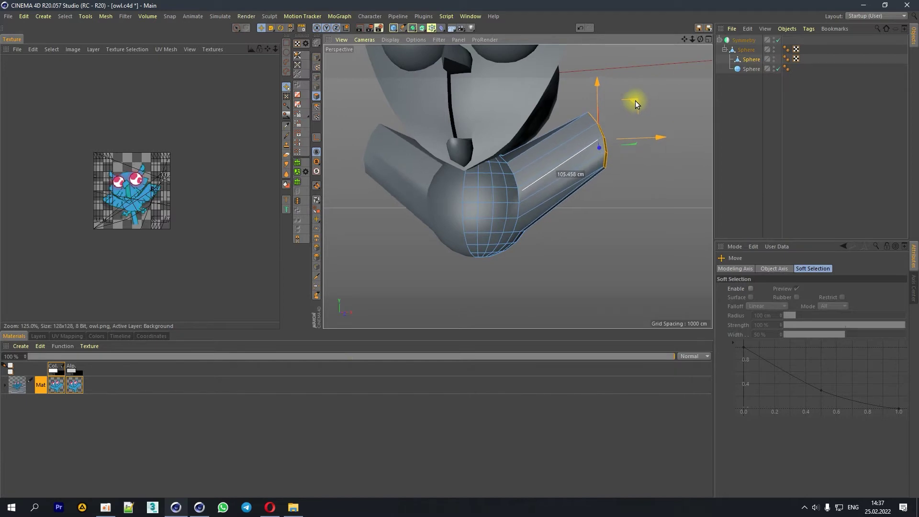
{"action": "left_click_drag", "start_coordinate": [636, 100], "coordinate": [570, 138], "text": "ctrl"}
{"action": "right_click", "coordinate": [612, 143]}
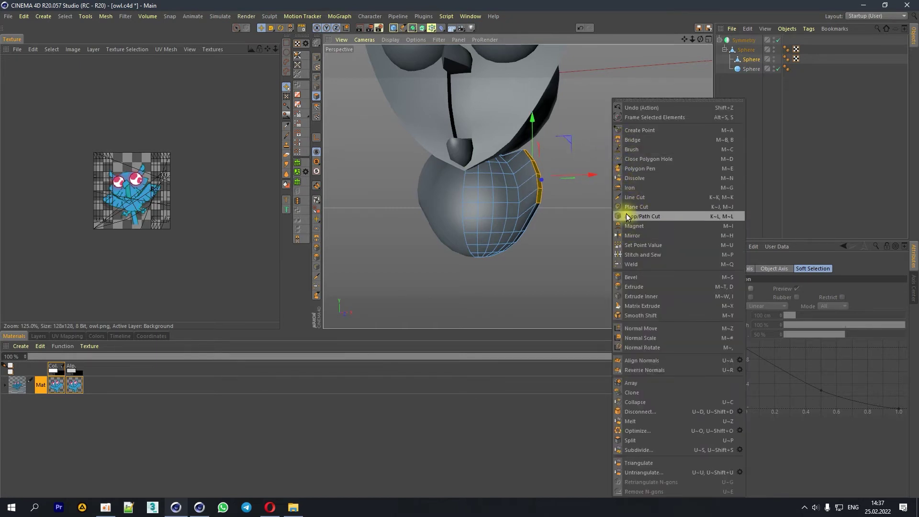
Step: Extrude the side opening outward, then narrow and slightly tilt the extruded end
{"action": "left_click", "coordinate": [627, 286]}
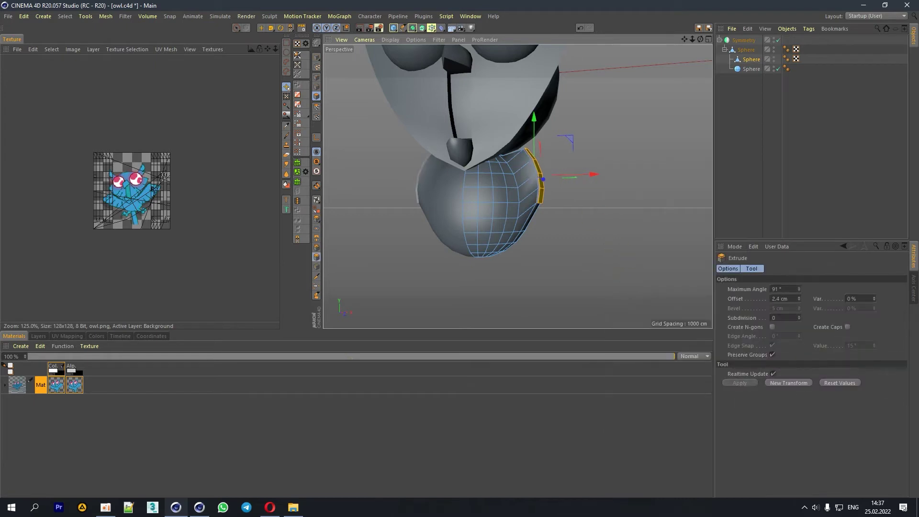
{"action": "left_click_drag", "start_coordinate": [574, 138], "coordinate": [602, 109]}
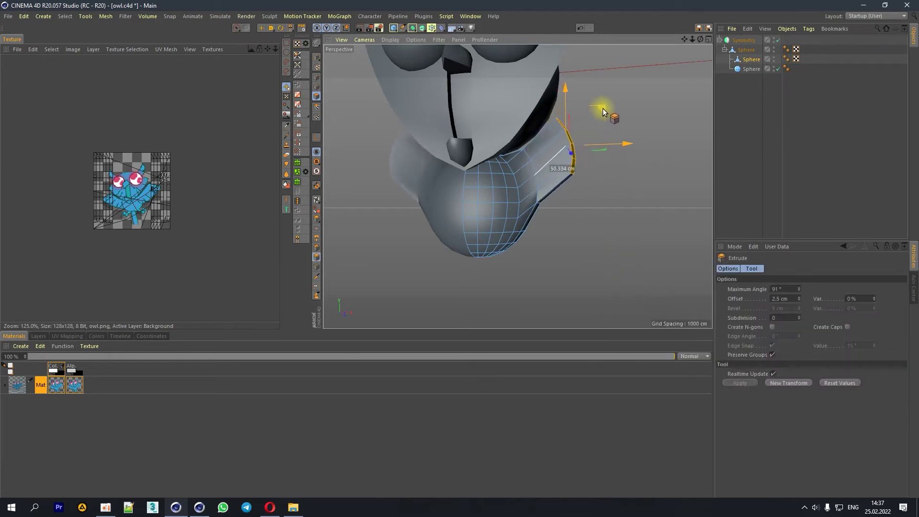
{"action": "left_click_drag", "start_coordinate": [700, 40], "coordinate": [566, 146]}
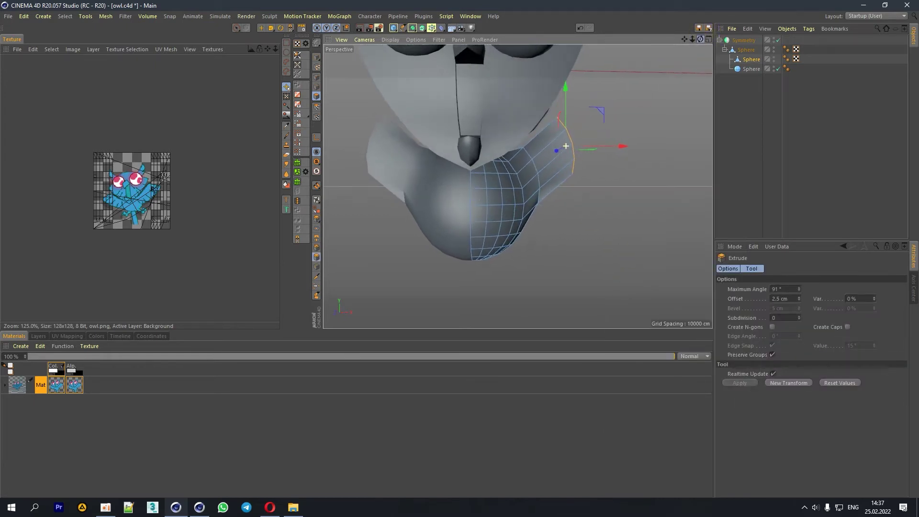
{"action": "key", "text": "t"}
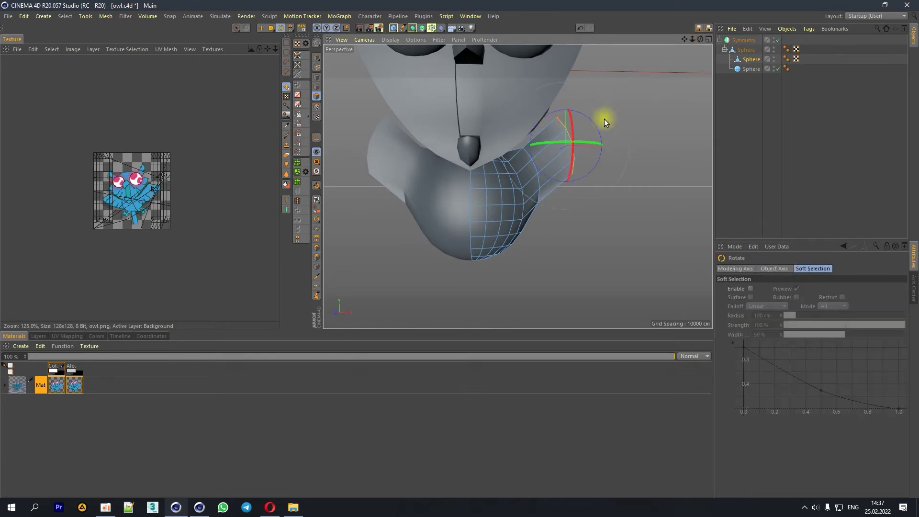
{"action": "left_click_drag", "start_coordinate": [620, 147], "coordinate": [565, 148]}
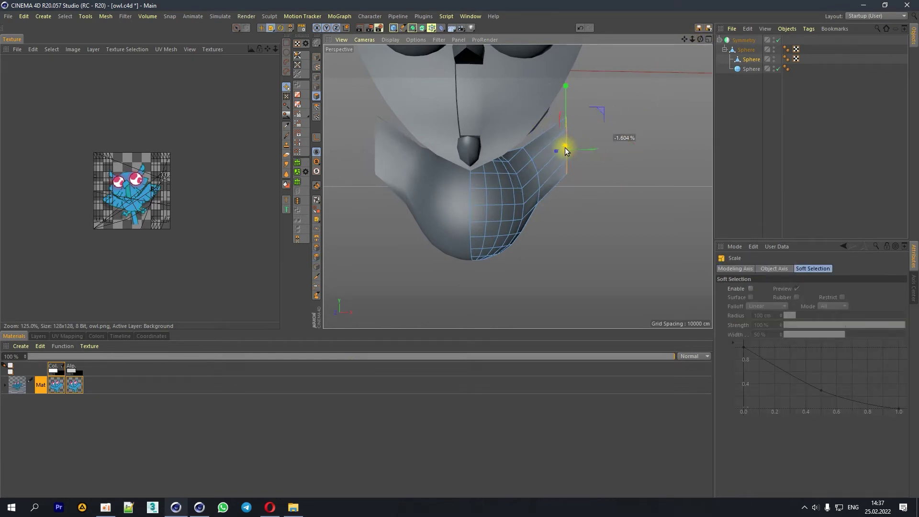
{"action": "key", "text": "r"}
{"action": "mouse_move", "coordinate": [591, 120]}
{"action": "left_mouse_down"}
{"action": "mouse_move", "coordinate": [581, 112]}
{"action": "mouse_move", "coordinate": [600, 108]}
{"action": "left_mouse_up"}
{"action": "key", "text": "e"}
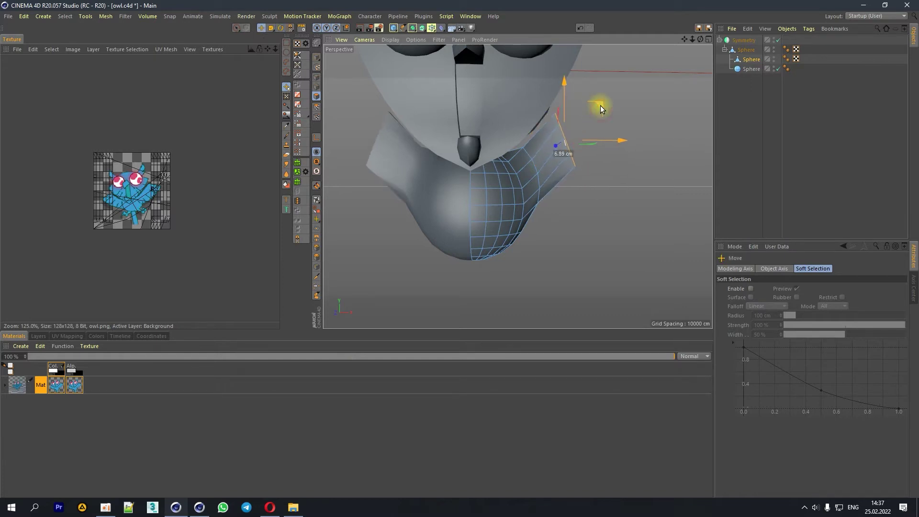
Step: Extrude the arm end again, rotate it about -20 degrees, and raise it upward
{"action": "right_click", "coordinate": [599, 179]}
{"action": "left_click", "coordinate": [612, 283]}
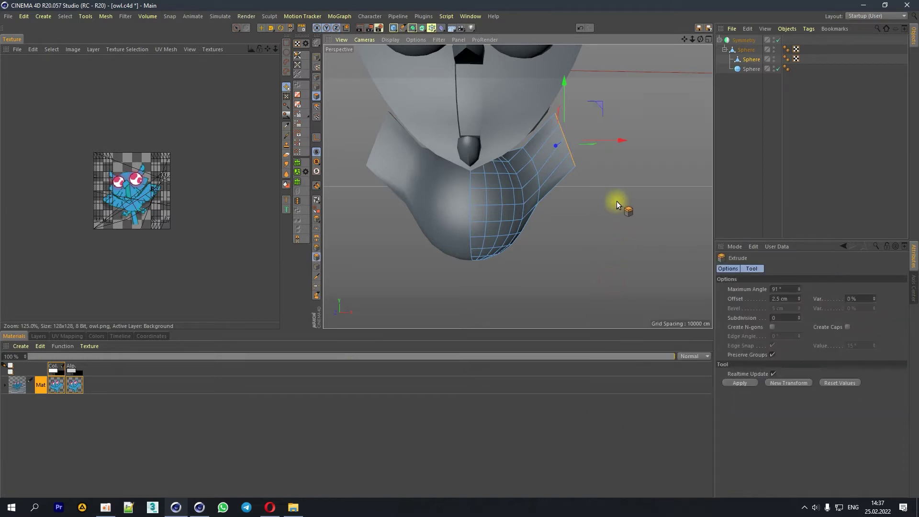
{"action": "left_click_drag", "start_coordinate": [617, 202], "coordinate": [661, 201]}
{"action": "key", "text": "r"}
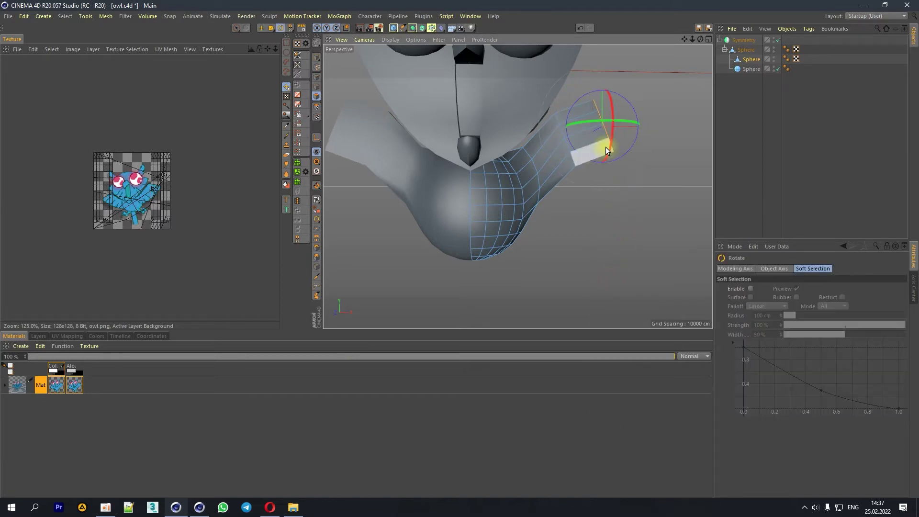
{"action": "left_click_drag", "start_coordinate": [590, 164], "coordinate": [605, 163]}
{"action": "key", "text": "e"}
{"action": "left_click_drag", "start_coordinate": [630, 127], "coordinate": [637, 62]}
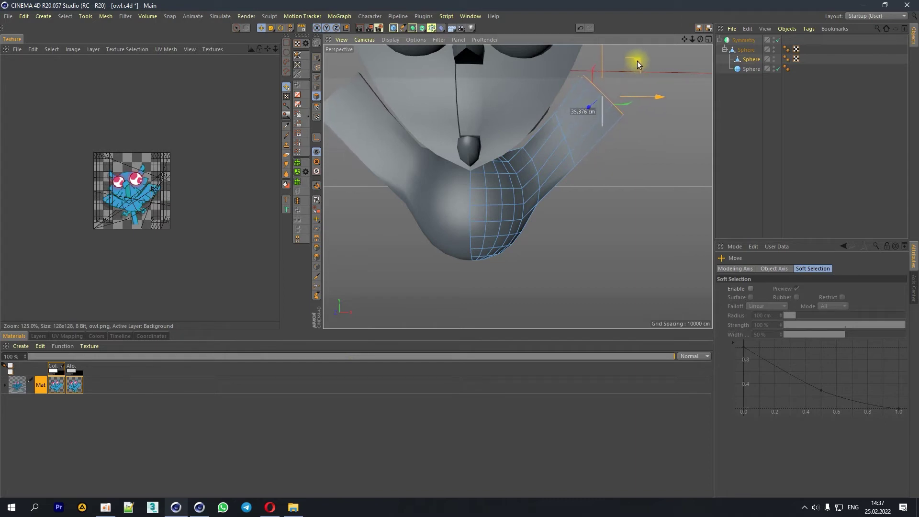
{"action": "key", "text": "r"}
{"action": "left_click_drag", "start_coordinate": [649, 118], "coordinate": [636, 115]}
{"action": "key", "text": "e"}
{"action": "left_click_drag", "start_coordinate": [634, 67], "coordinate": [634, 44]}
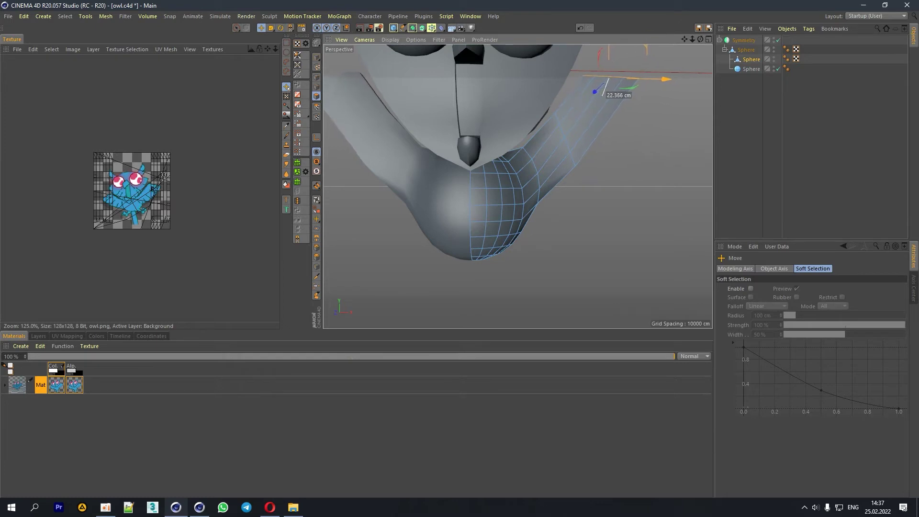
Step: Widen the wing by scaling and shift it outward along X
{"action": "mouse_move", "coordinate": [692, 39]}
{"action": "left_mouse_down"}
{"action": "mouse_move", "coordinate": [598, 121]}
{"action": "mouse_move", "coordinate": [603, 94]}
{"action": "mouse_move", "coordinate": [634, 130]}
{"action": "left_mouse_up"}
{"action": "key", "text": "r"}
{"action": "key", "text": "e"}
{"action": "key", "text": "t"}
{"action": "key", "text": "r"}
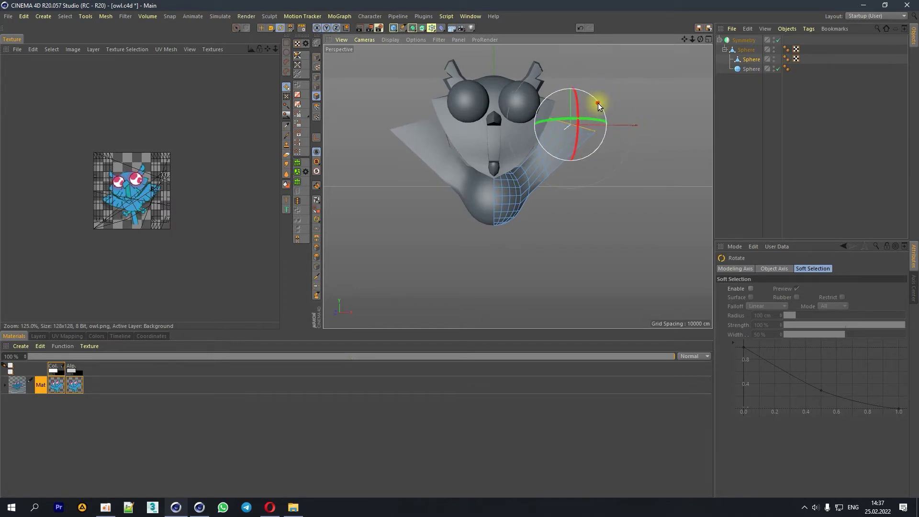
{"action": "key", "text": "e"}
{"action": "left_click_drag", "start_coordinate": [618, 127], "coordinate": [625, 127]}
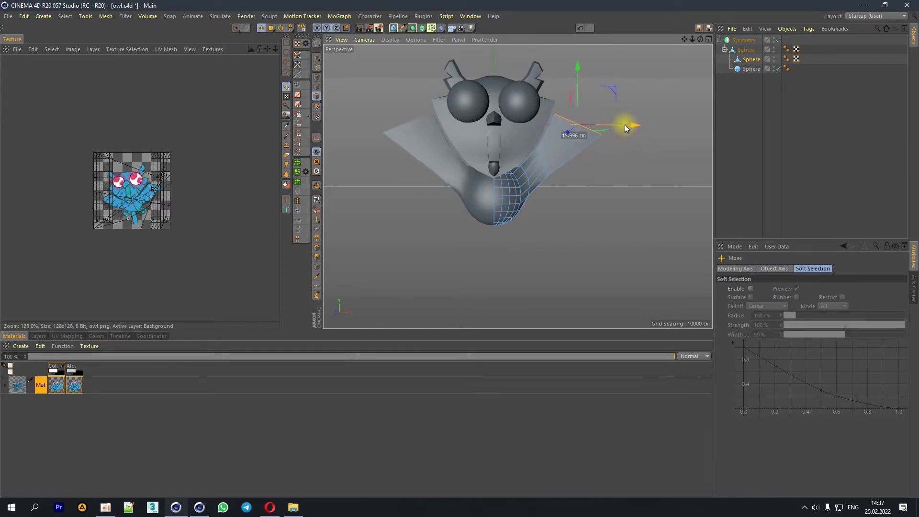
{"action": "scroll", "coordinate": [594, 189], "scroll_direction": "up", "scroll_amount": 3}
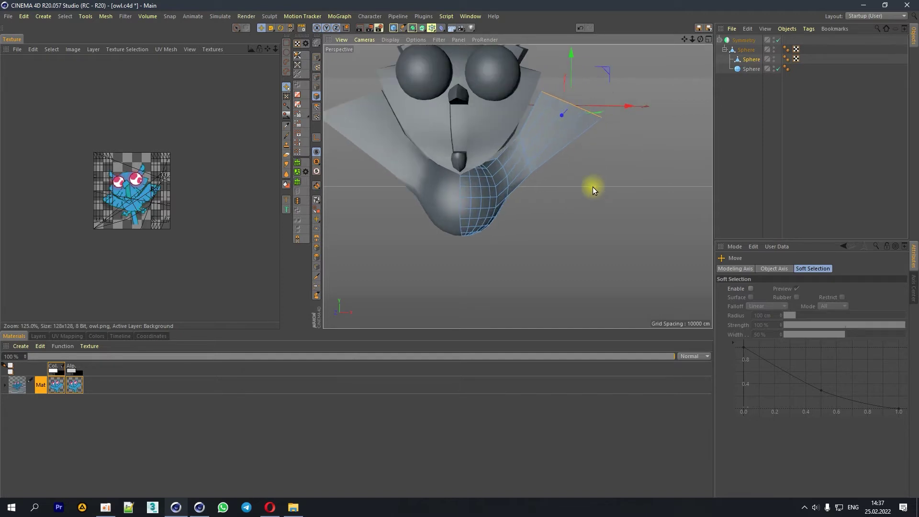
{"action": "left_click_drag", "start_coordinate": [236, 28], "coordinate": [258, 54]}
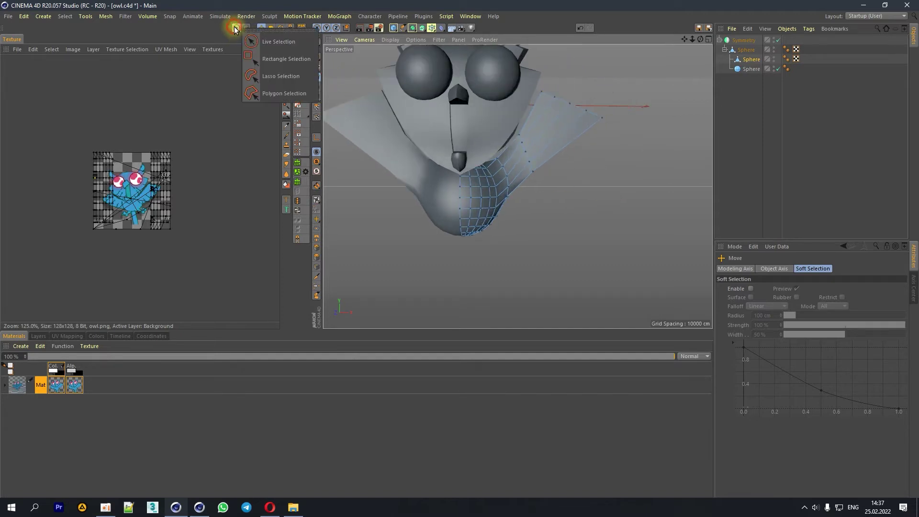
Step: Drag a wing-edge point up and left to reshape the wing
{"action": "left_click_drag", "start_coordinate": [547, 183], "coordinate": [522, 159]}
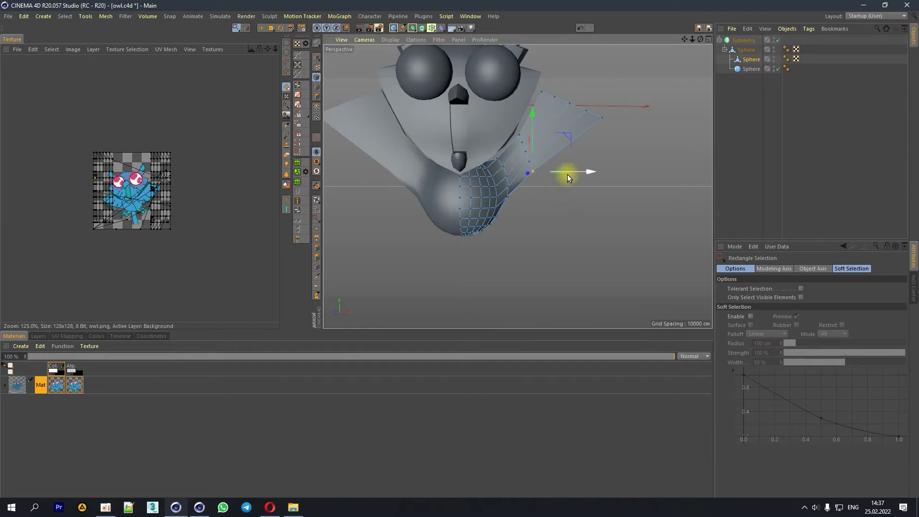
{"action": "left_click_drag", "start_coordinate": [585, 133], "coordinate": [585, 132]}
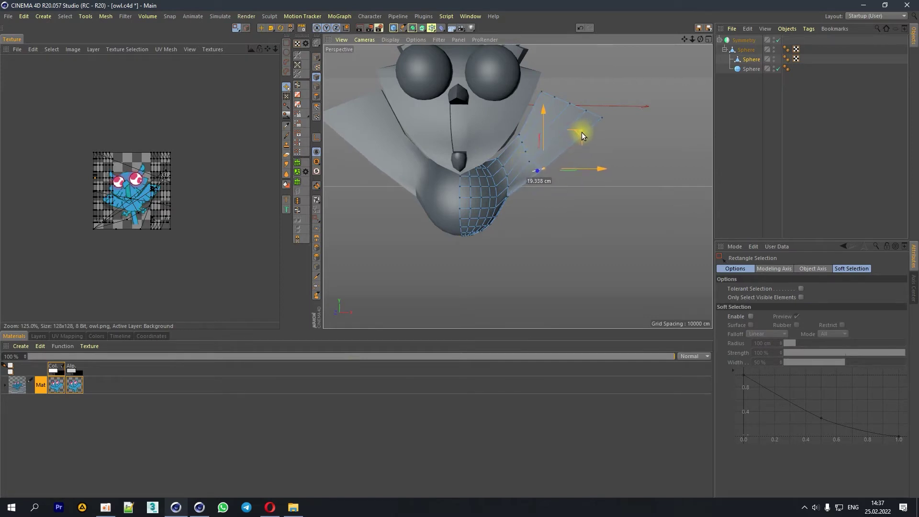
{"action": "left_click_drag", "start_coordinate": [523, 157], "coordinate": [572, 129]}
{"action": "left_click_drag", "start_coordinate": [520, 146], "coordinate": [510, 133]}
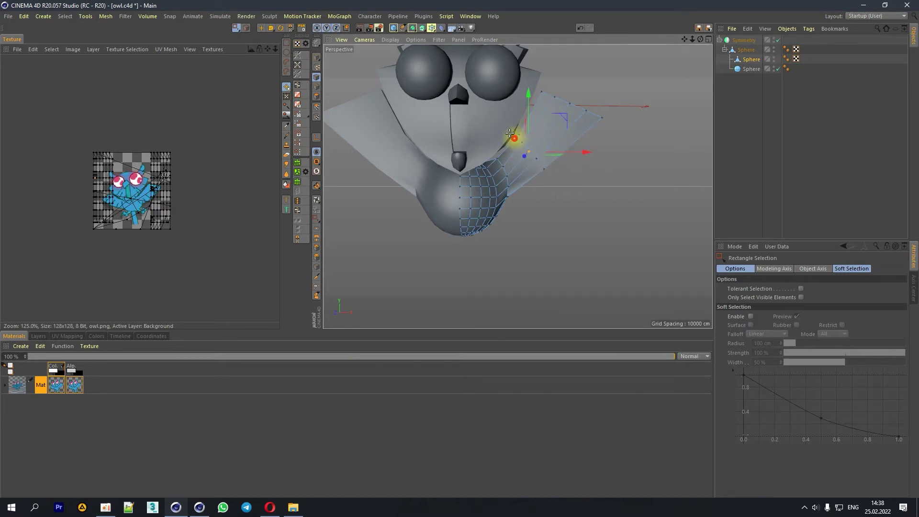
{"action": "left_click_drag", "start_coordinate": [545, 148], "coordinate": [559, 107]}
{"action": "mouse_move", "coordinate": [701, 39]}
{"action": "left_mouse_down"}
{"action": "mouse_move", "coordinate": [524, 143]}
{"action": "mouse_move", "coordinate": [701, 39]}
{"action": "left_mouse_up"}
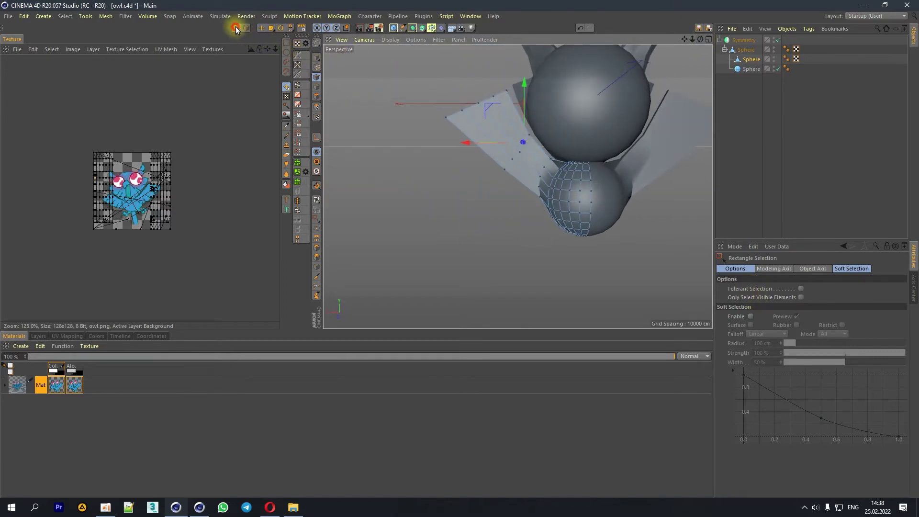
Step: Box-select points on the wing while orbiting around it
{"action": "left_click_drag", "start_coordinate": [236, 29], "coordinate": [247, 58]}
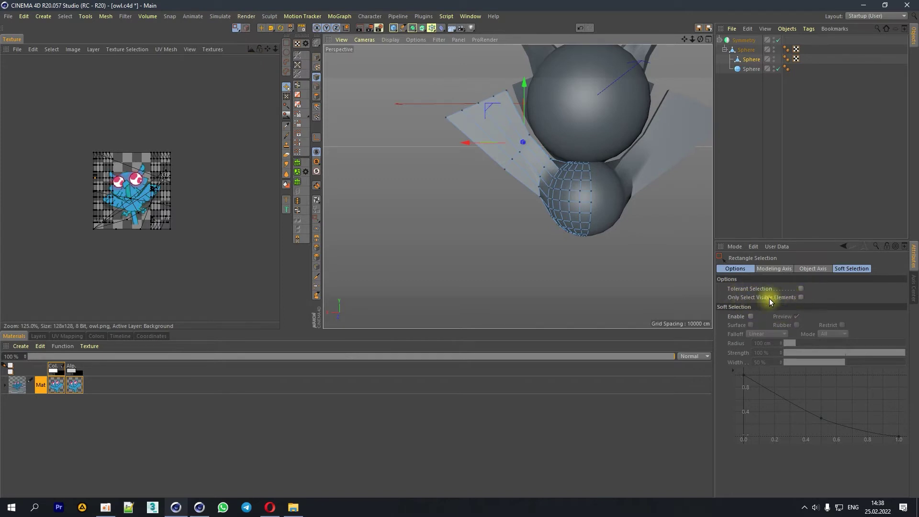
{"action": "scroll", "coordinate": [517, 168], "scroll_direction": "up", "scroll_amount": 2}
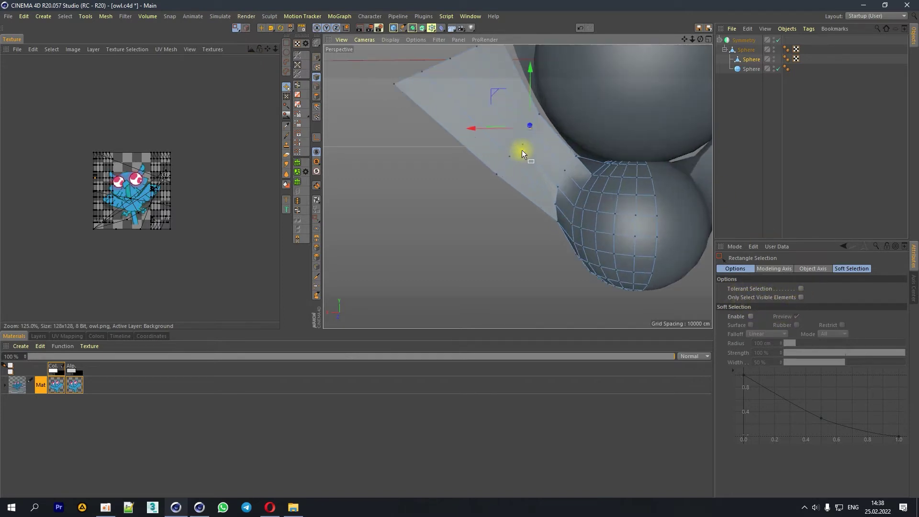
{"action": "mouse_move", "coordinate": [701, 39]}
{"action": "left_mouse_down"}
{"action": "mouse_move", "coordinate": [523, 144]}
{"action": "mouse_move", "coordinate": [577, 116]}
{"action": "left_mouse_up"}
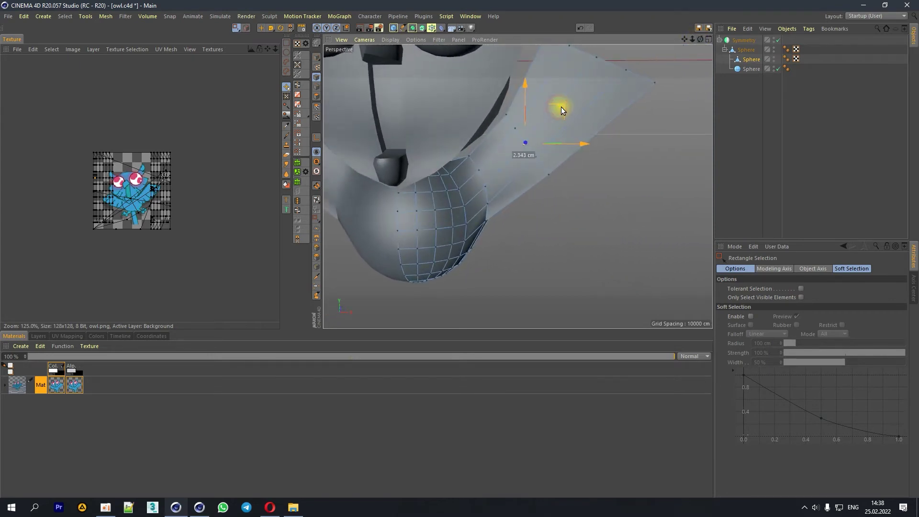
{"action": "left_click_drag", "start_coordinate": [705, 38], "coordinate": [494, 114]}
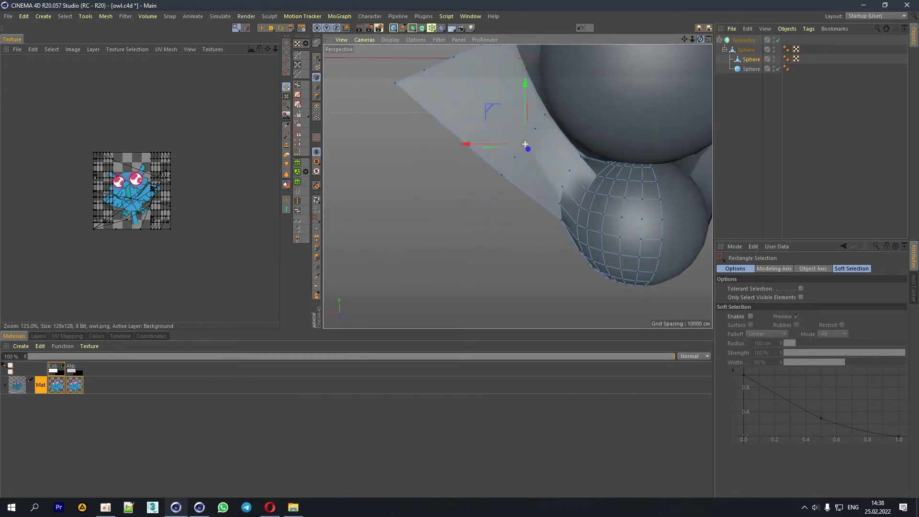
{"action": "left_click_drag", "start_coordinate": [485, 109], "coordinate": [494, 126]}
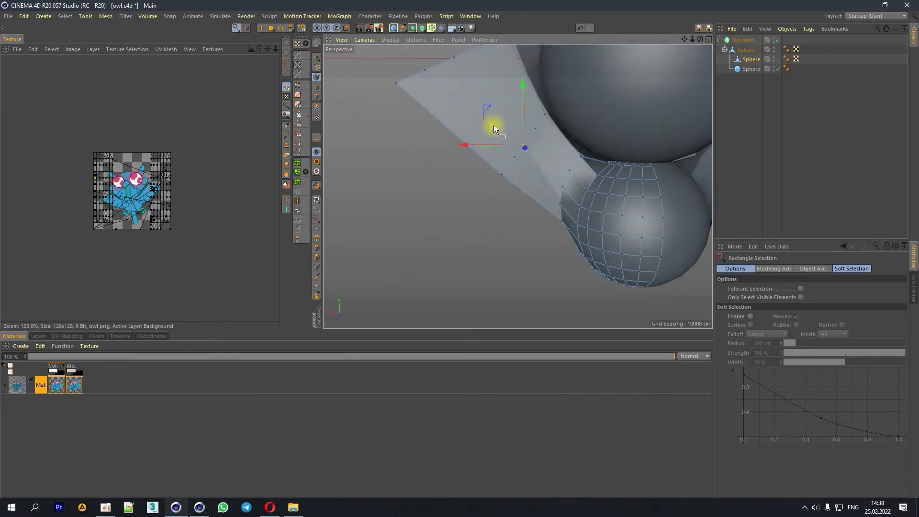
{"action": "left_click_drag", "start_coordinate": [702, 37], "coordinate": [522, 144]}
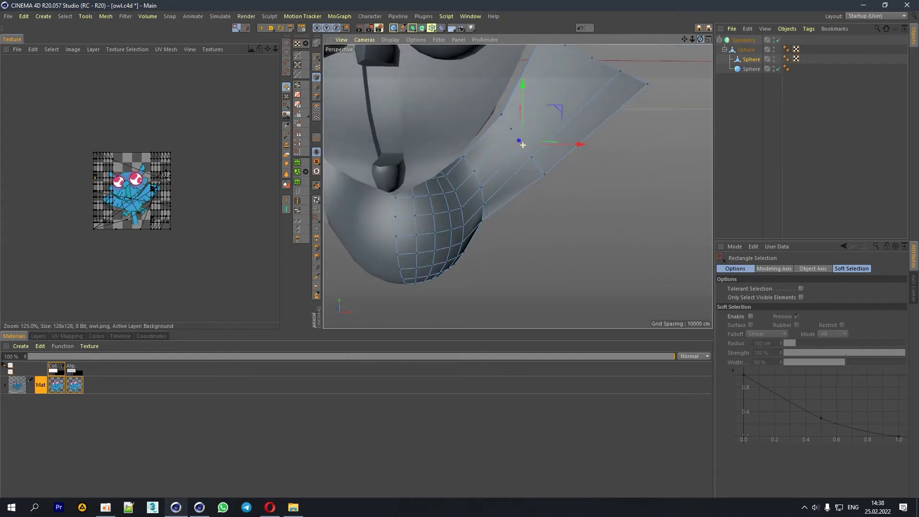
Step: Deselect everything and frame a frontal view of the owl against its reference image
{"action": "left_click", "coordinate": [775, 143]}
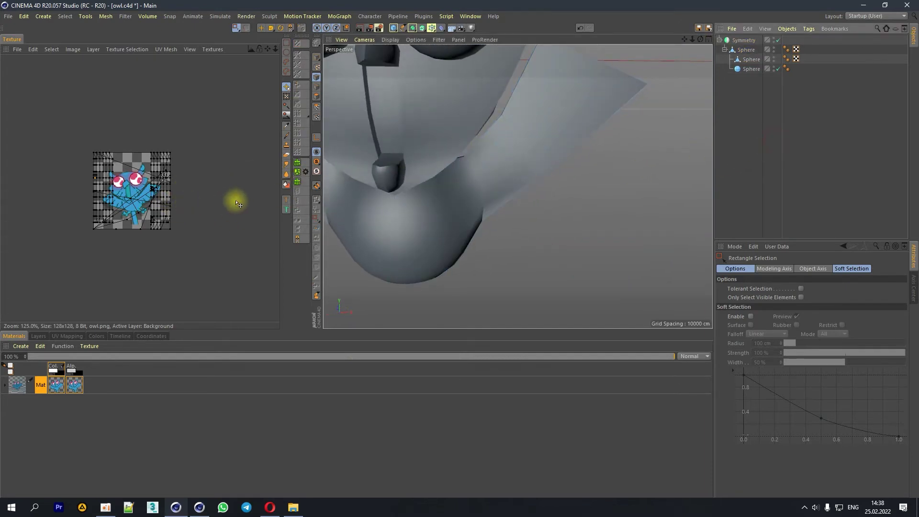
{"action": "left_click", "coordinate": [286, 183]}
{"action": "scroll", "coordinate": [138, 199], "scroll_direction": "up", "scroll_amount": 3}
{"action": "scroll", "coordinate": [113, 206], "scroll_direction": "up", "scroll_amount": 2}
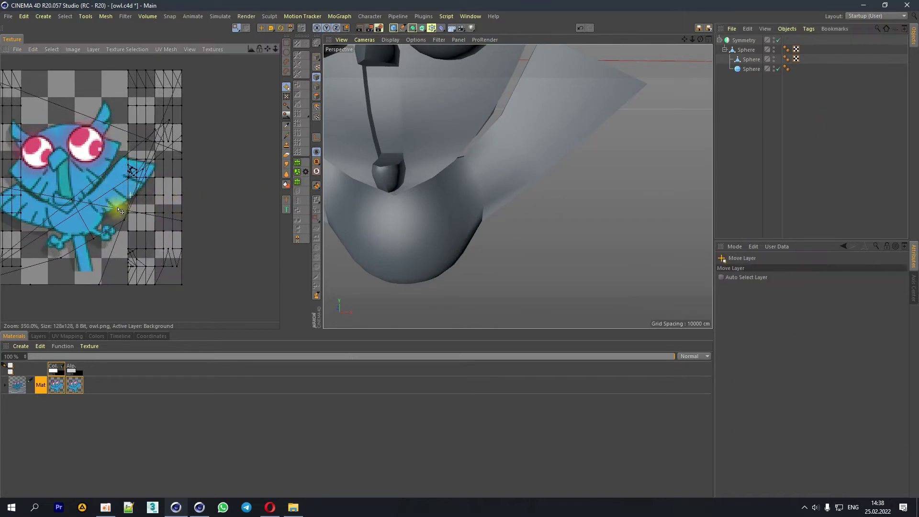
{"action": "left_click_drag", "start_coordinate": [693, 37], "coordinate": [518, 186]}
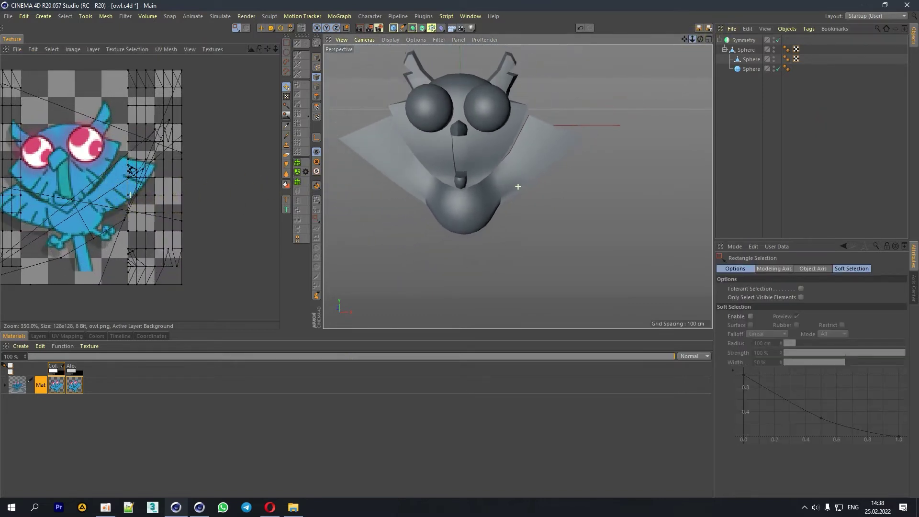
{"action": "left_click_drag", "start_coordinate": [700, 42], "coordinate": [687, 47]}
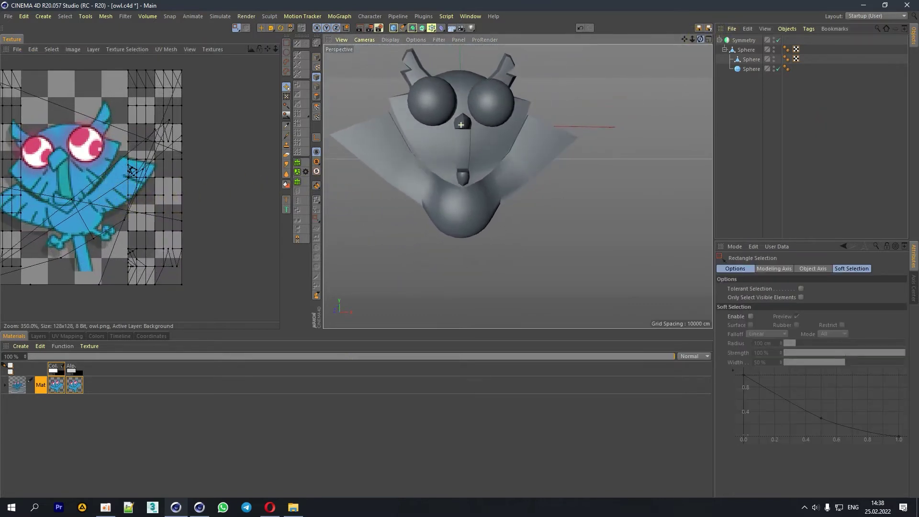
Step: Select the body sphere and box-select the points along the wing tip
{"action": "left_click", "coordinate": [751, 59]}
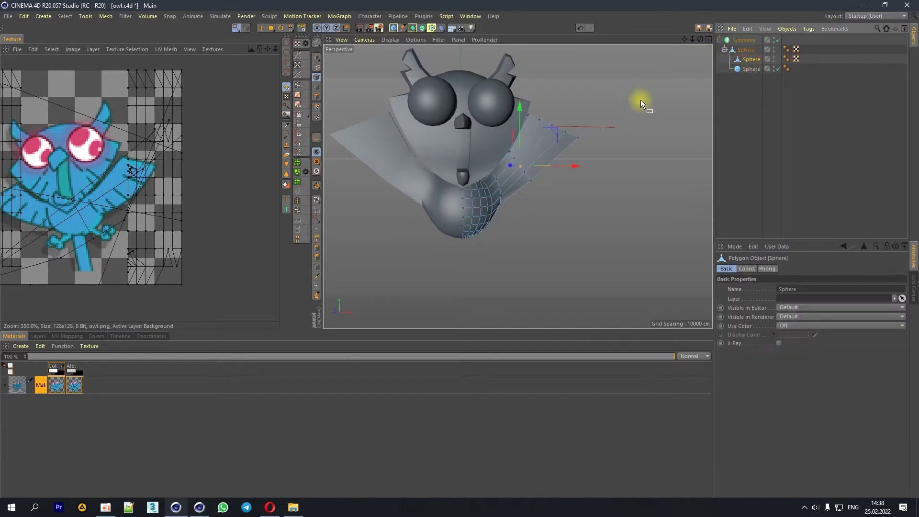
{"action": "left_click_drag", "start_coordinate": [696, 47], "coordinate": [693, 49]}
{"action": "left_click", "coordinate": [290, 53]}
{"action": "left_click_drag", "start_coordinate": [596, 145], "coordinate": [518, 100]}
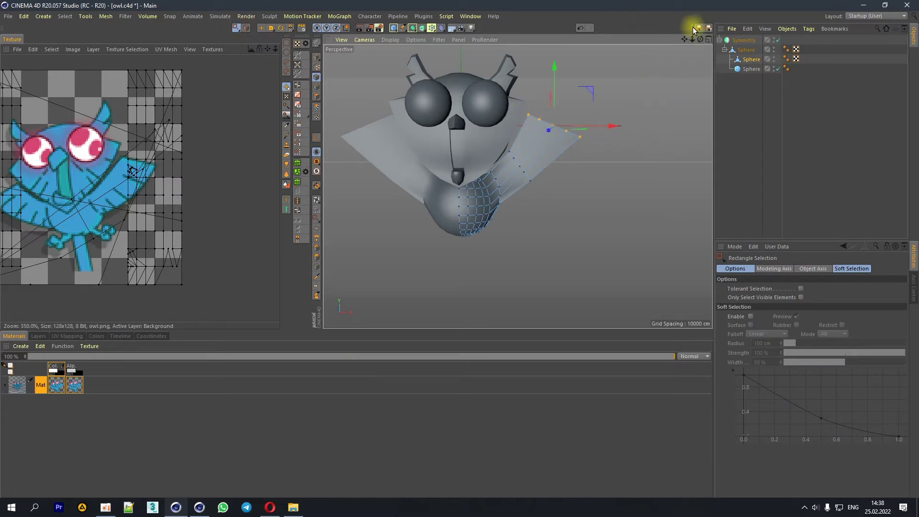
{"action": "left_click_drag", "start_coordinate": [700, 39], "coordinate": [554, 125]}
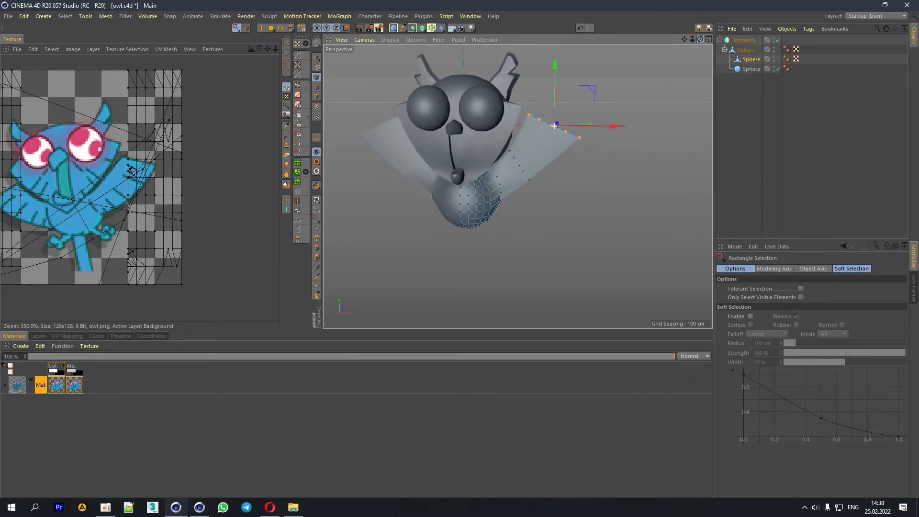
{"action": "scroll", "coordinate": [535, 117], "scroll_direction": "up", "scroll_amount": 3}
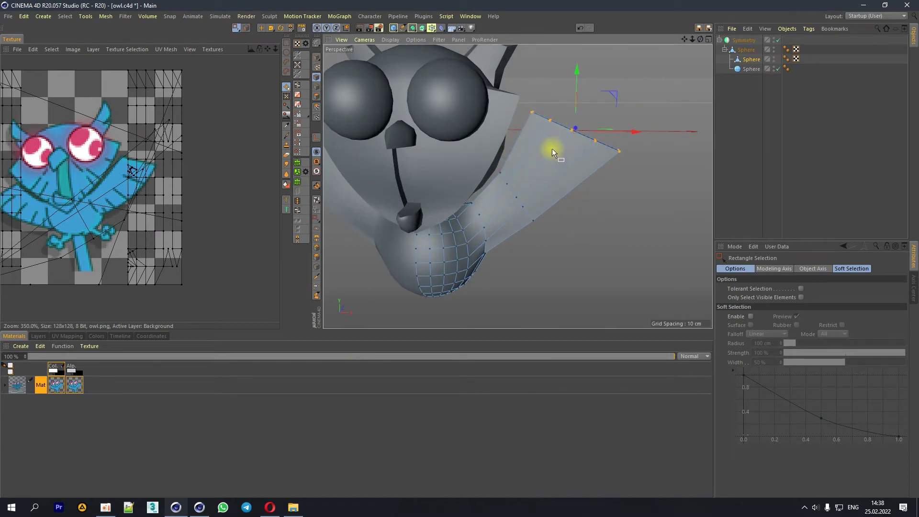
Step: Move the outer wing polygons about 5.6 cm and the top corner point about 5 cm
{"action": "left_click", "coordinate": [316, 98]}
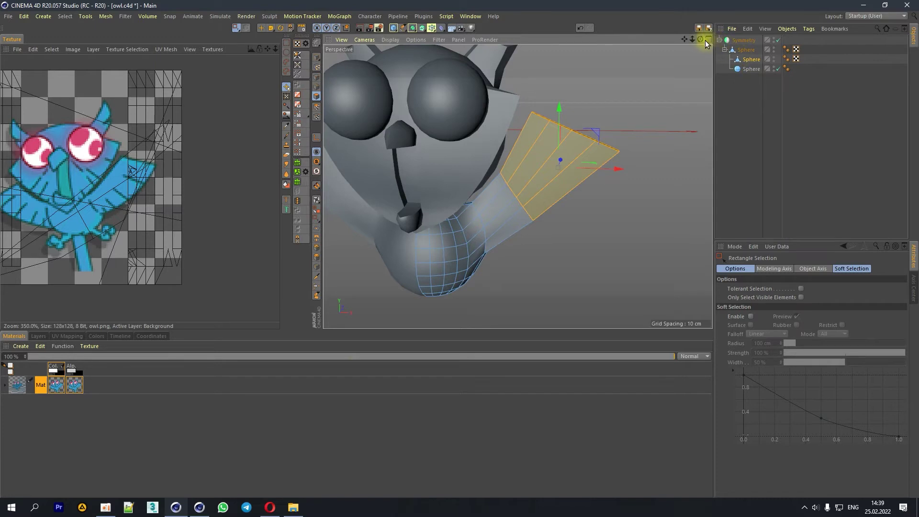
{"action": "left_click_drag", "start_coordinate": [702, 39], "coordinate": [558, 168]}
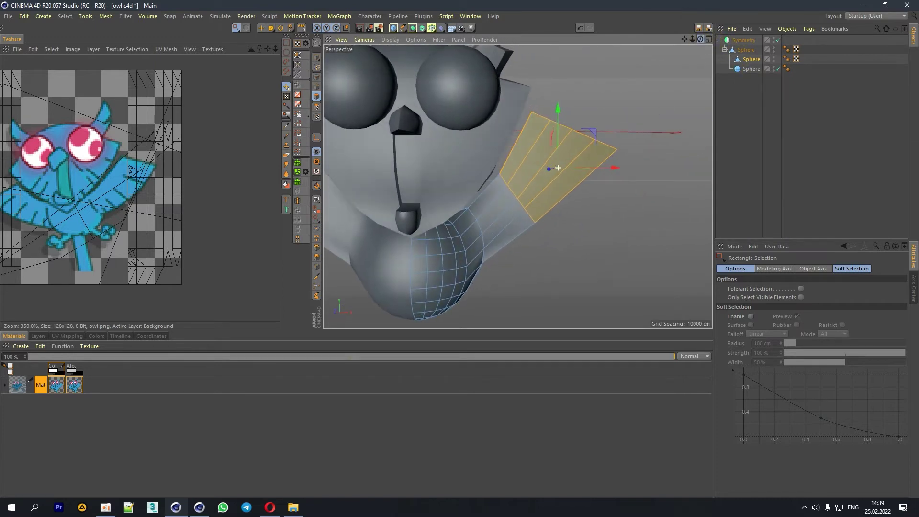
{"action": "left_click_drag", "start_coordinate": [558, 168], "coordinate": [558, 168]}
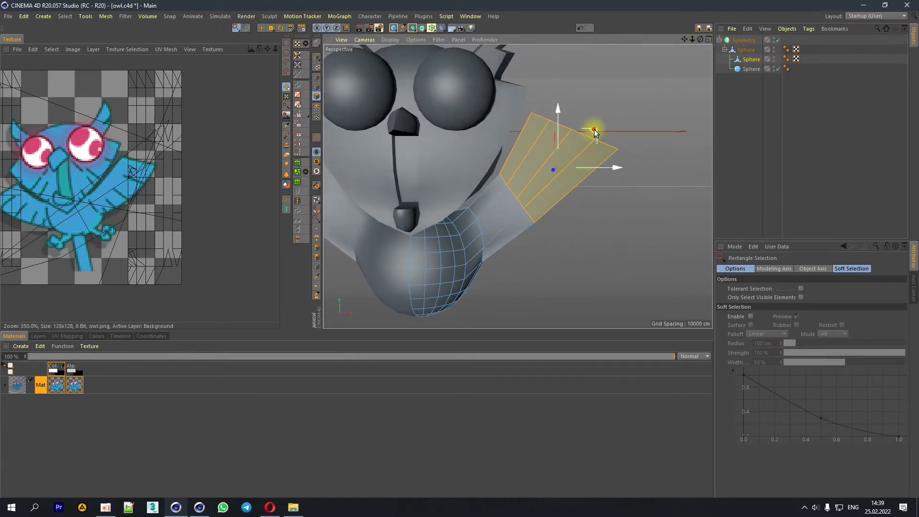
{"action": "left_click_drag", "start_coordinate": [594, 129], "coordinate": [598, 132]}
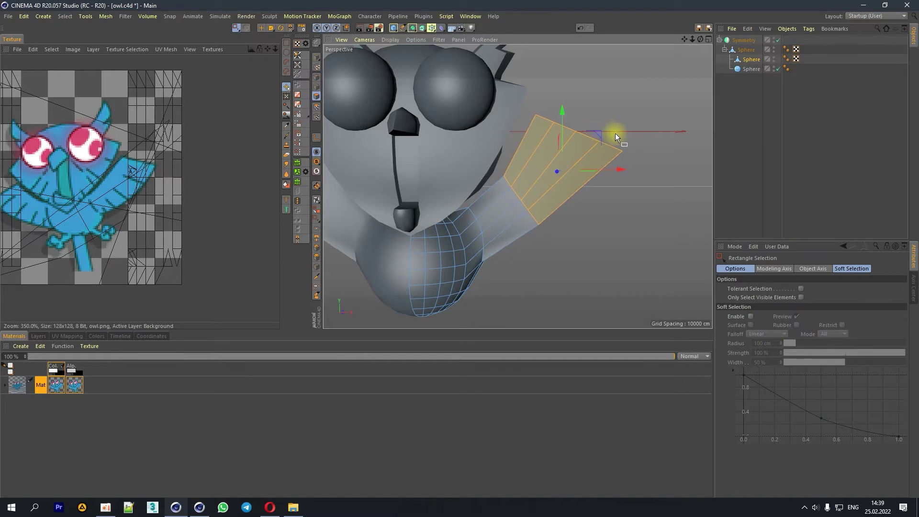
{"action": "left_click", "coordinate": [318, 77]}
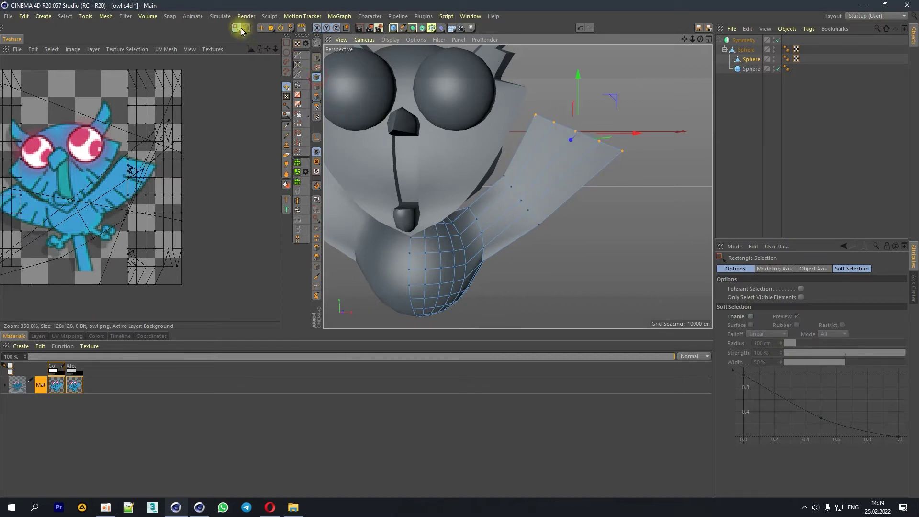
{"action": "left_click", "coordinate": [533, 117]}
{"action": "left_click_drag", "start_coordinate": [574, 84], "coordinate": [575, 86]}
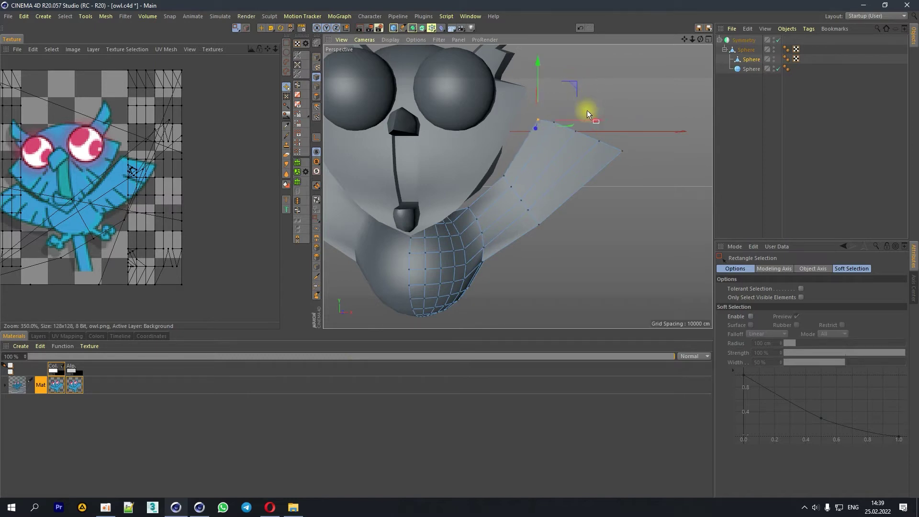
Step: Loop-cut the wing's outer section midway, at about 51%
{"action": "right_click", "coordinate": [624, 190]}
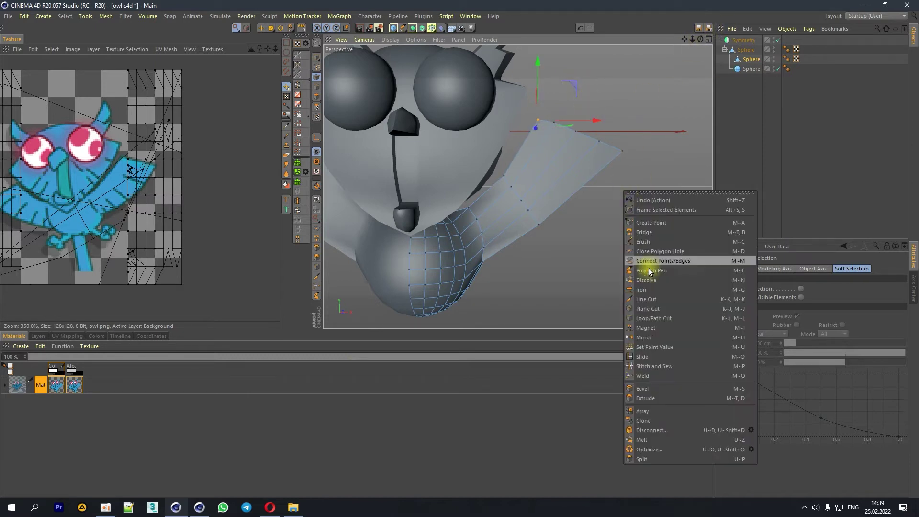
{"action": "left_click", "coordinate": [652, 317]}
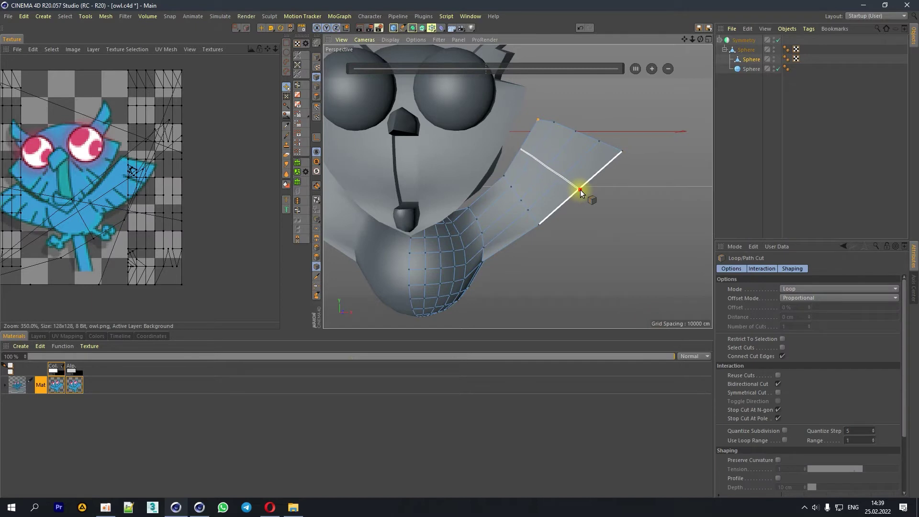
{"action": "left_click", "coordinate": [580, 189]}
{"action": "left_click", "coordinate": [318, 88]}
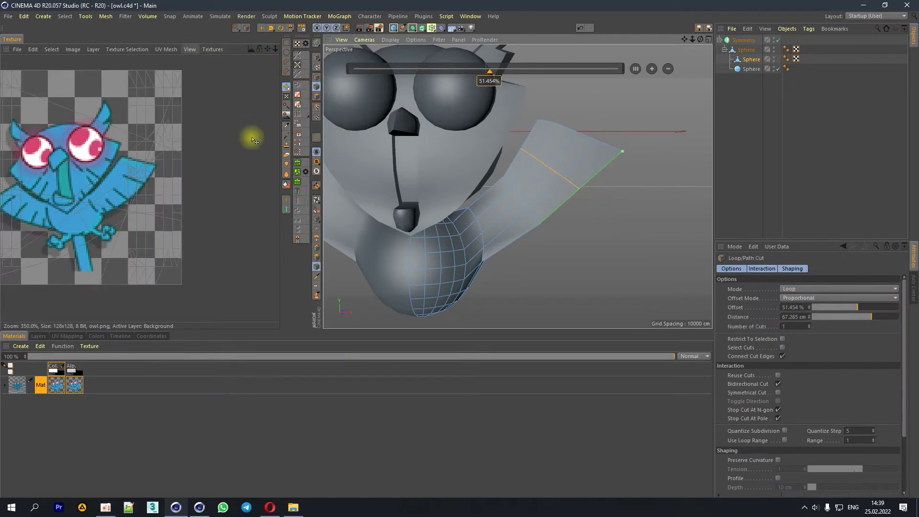
{"action": "left_click", "coordinate": [316, 201]}
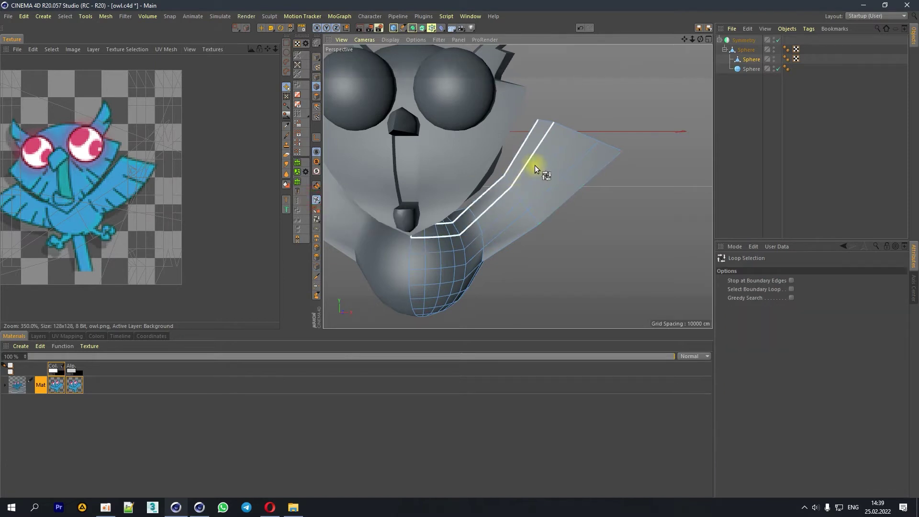
{"action": "left_click", "coordinate": [263, 29]}
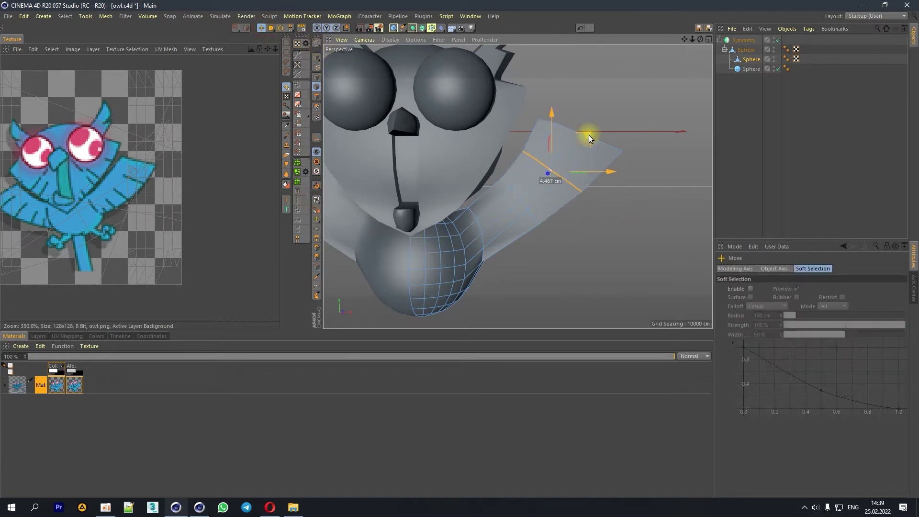
Step: Orbit around the owl and select the body sphere's bottom pole point
{"action": "left_click_drag", "start_coordinate": [692, 39], "coordinate": [671, 53]}
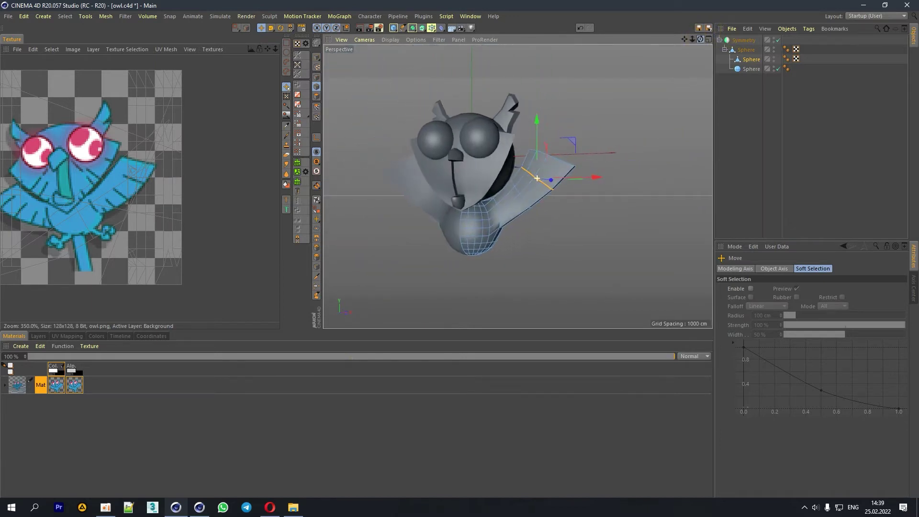
{"action": "mouse_move", "coordinate": [538, 178]}
{"action": "left_mouse_down", "text": "alt"}
{"action": "mouse_move", "coordinate": [605, 174]}
{"action": "mouse_move", "coordinate": [528, 220]}
{"action": "left_mouse_up", "text": "alt"}
{"action": "scroll", "coordinate": [458, 267], "scroll_direction": "up", "scroll_amount": 2}
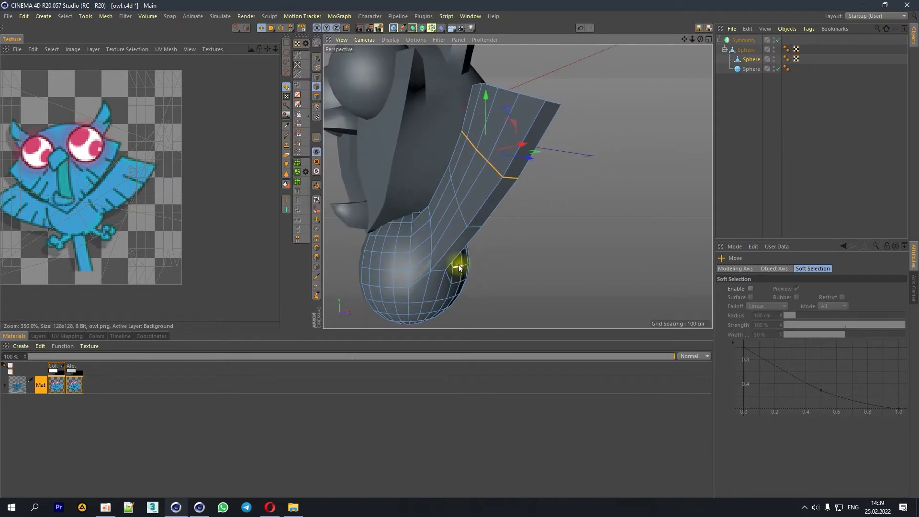
{"action": "scroll", "coordinate": [459, 267], "scroll_direction": "down", "scroll_amount": 2}
{"action": "left_click_drag", "start_coordinate": [692, 43], "coordinate": [490, 98]}
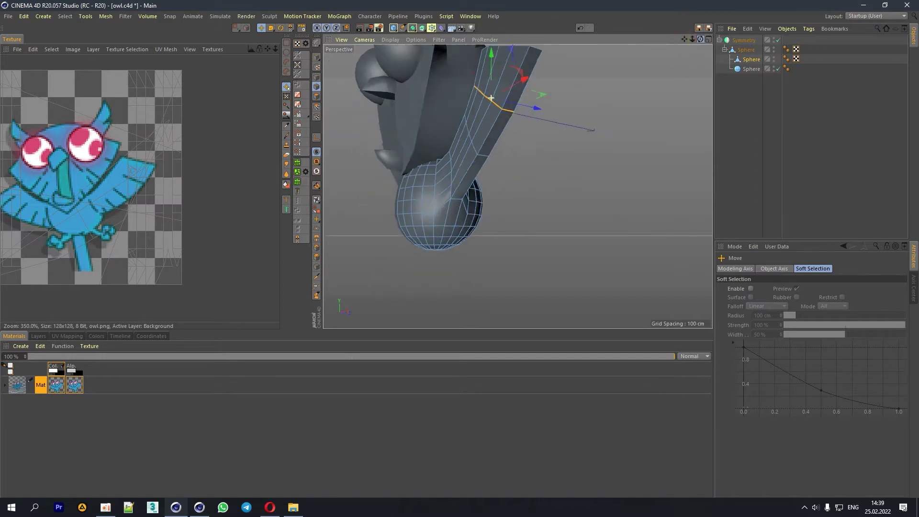
{"action": "left_click", "coordinate": [317, 76]}
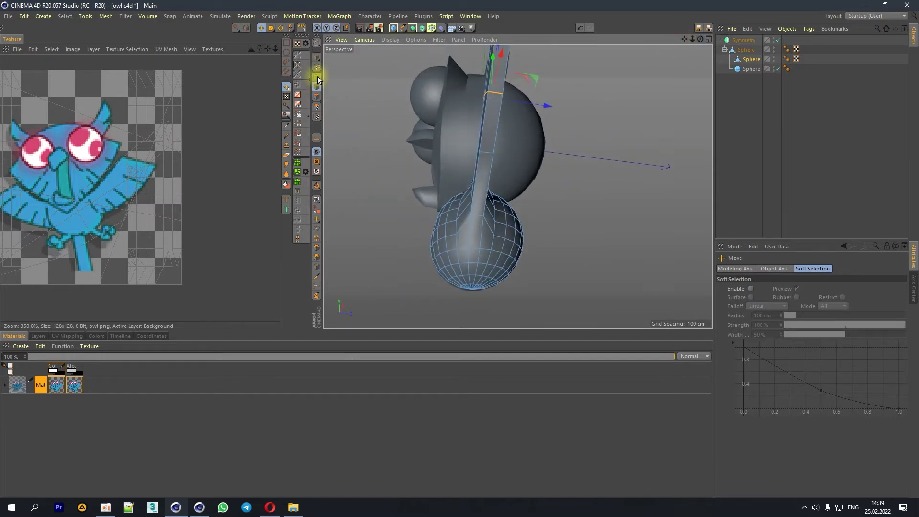
{"action": "left_click", "coordinate": [473, 290]}
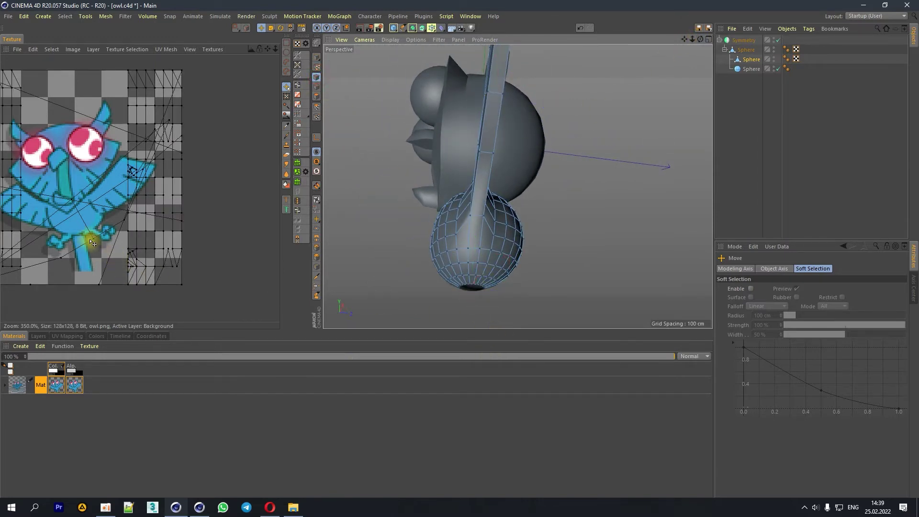
{"action": "mouse_move", "coordinate": [700, 39]}
{"action": "left_mouse_down"}
{"action": "mouse_move", "coordinate": [671, 58]}
{"action": "mouse_move", "coordinate": [685, 48]}
{"action": "left_mouse_up"}
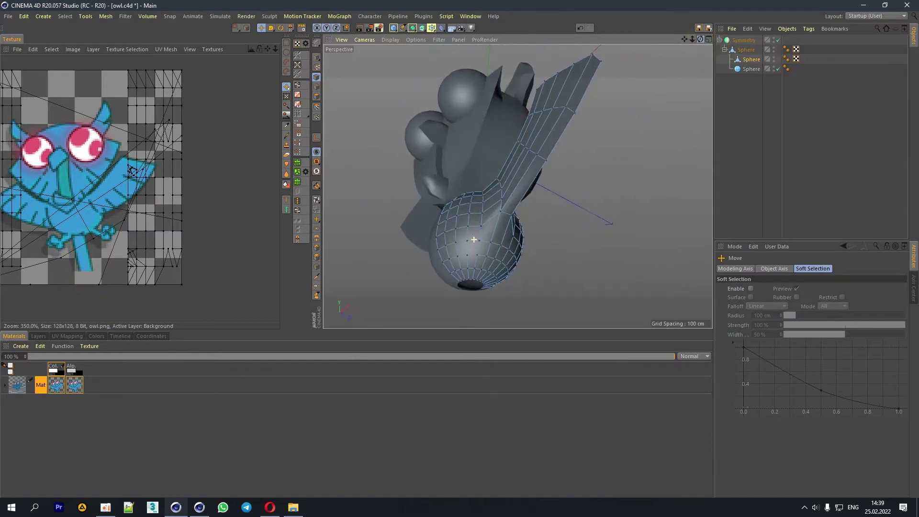
Step: Join the two selected body-sphere points with a new edge via Connect Points/Edges
{"action": "right_click", "coordinate": [562, 201]}
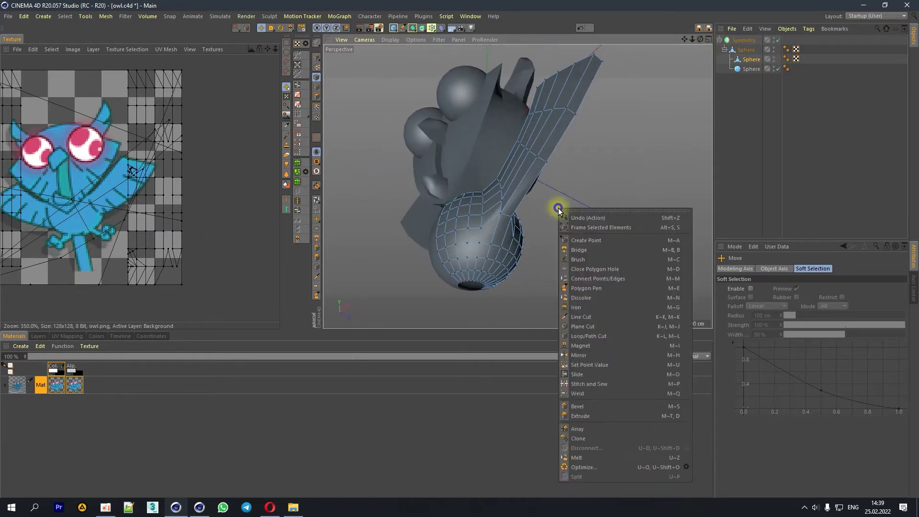
{"action": "left_click", "coordinate": [576, 286]}
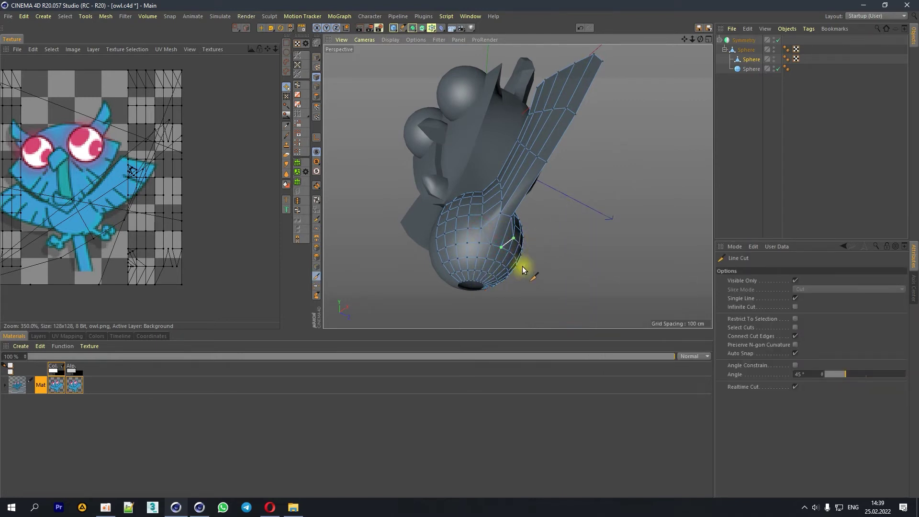
{"action": "right_click", "coordinate": [506, 249]}
{"action": "left_click", "coordinate": [531, 297]}
Step: Solo the body and select the sphere's pole, undoing a trial polygon deletion
{"action": "left_click", "coordinate": [316, 163]}
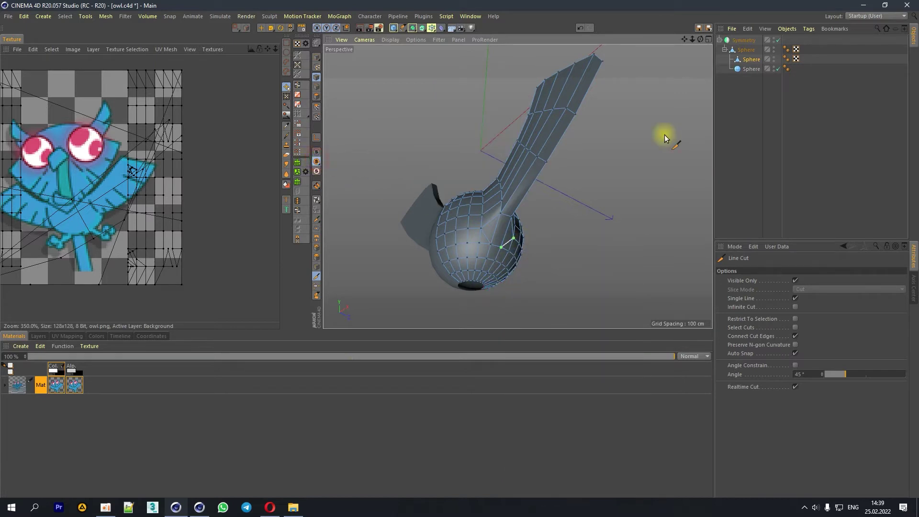
{"action": "left_click_drag", "start_coordinate": [700, 40], "coordinate": [474, 239]}
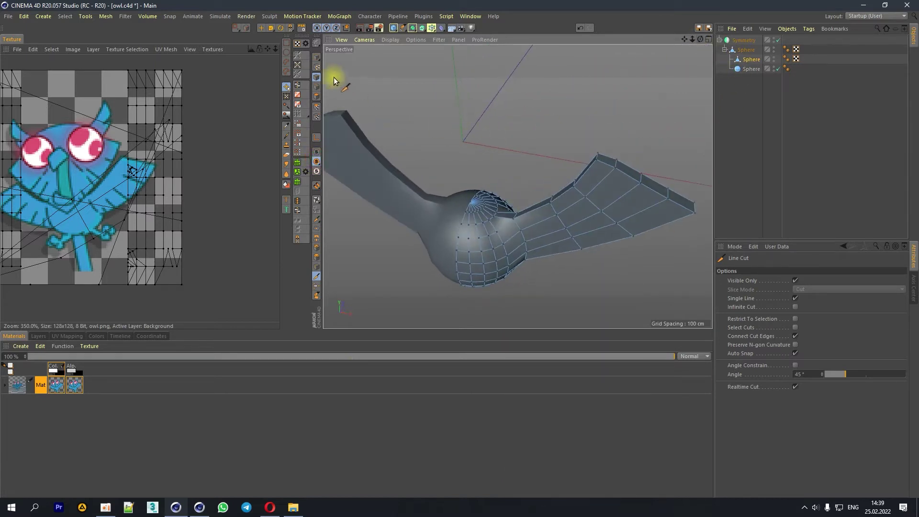
{"action": "left_click", "coordinate": [261, 27]}
{"action": "left_click", "coordinate": [472, 201]}
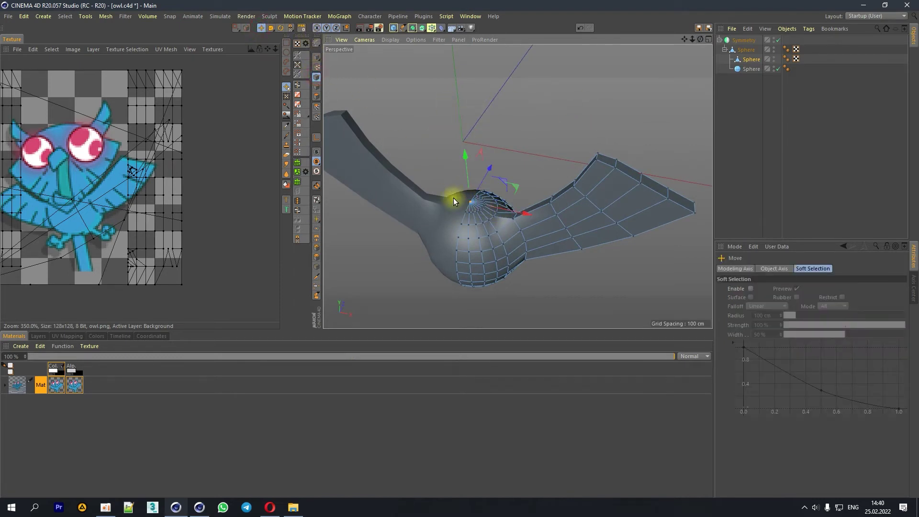
{"action": "left_click", "coordinate": [317, 96]}
{"action": "key", "text": "Delete"}
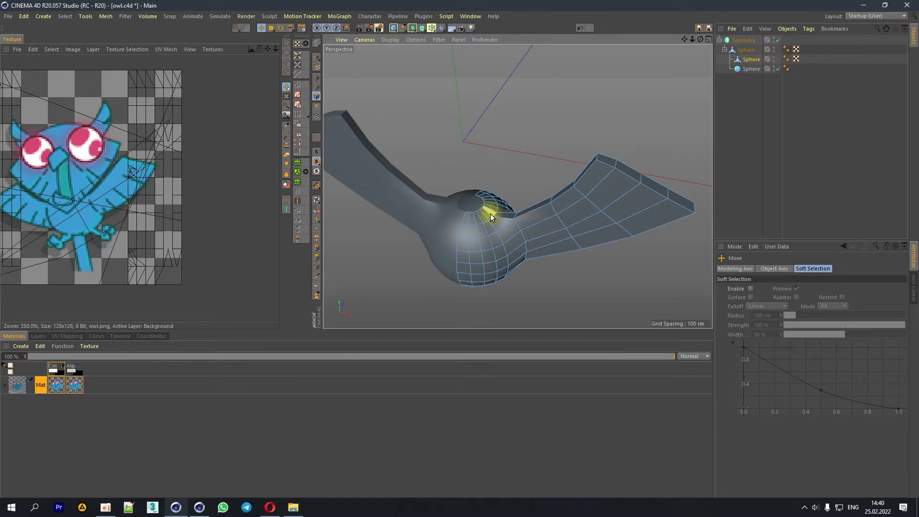
{"action": "scroll", "coordinate": [480, 208], "scroll_direction": "up", "scroll_amount": 4}
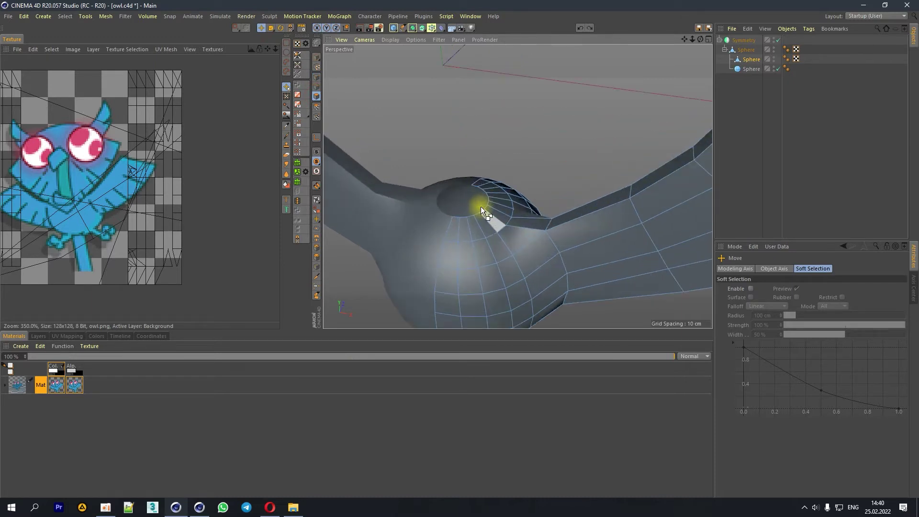
{"action": "key", "text": "ctrl+z"}
Step: Delete the points around the pole to leave an open hole beside the wing
{"action": "left_click", "coordinate": [317, 78]}
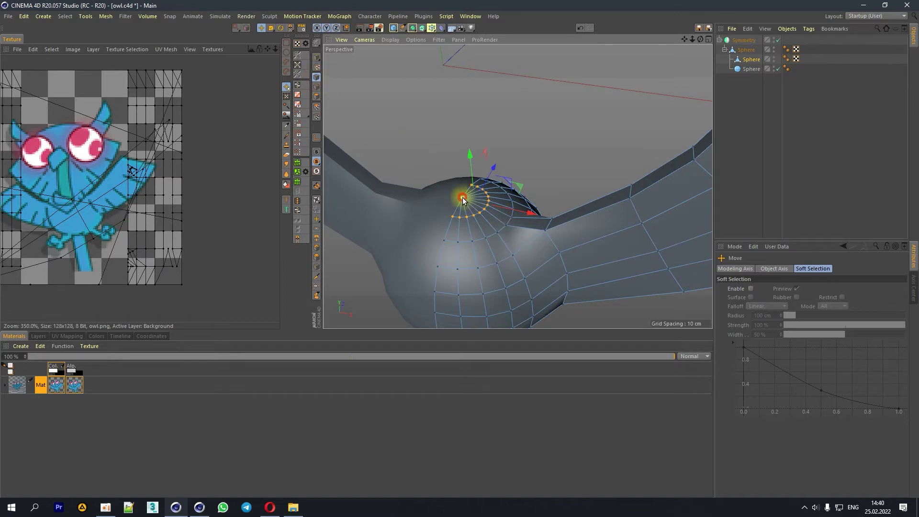
{"action": "left_click", "coordinate": [318, 97]}
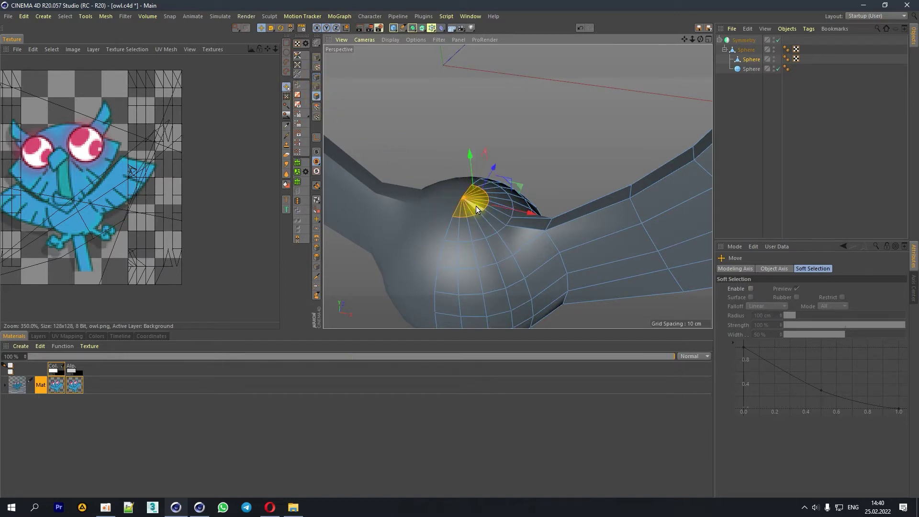
{"action": "left_click", "coordinate": [317, 76]}
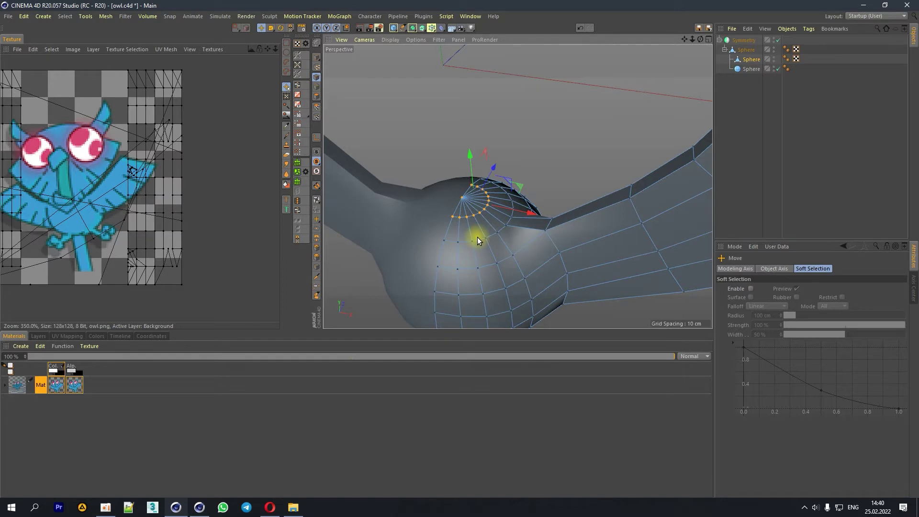
{"action": "key", "text": "Delete"}
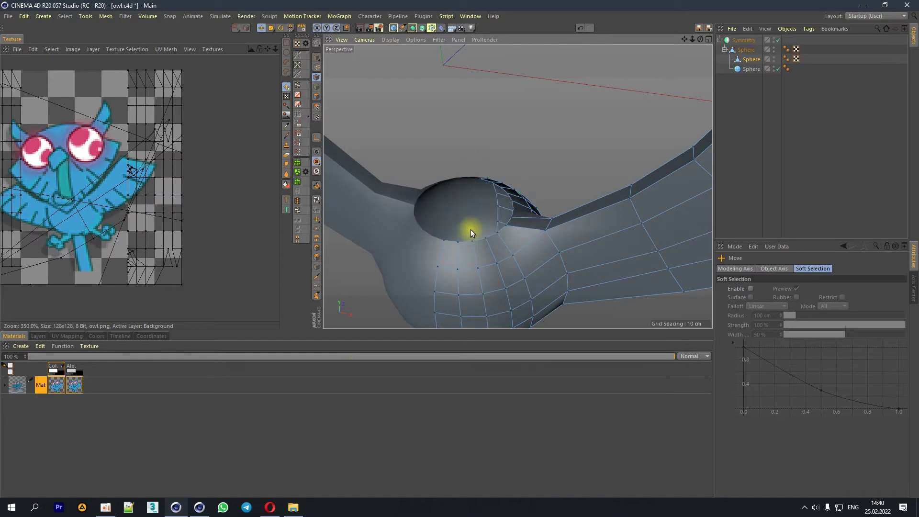
{"action": "right_click", "coordinate": [537, 254]}
Step: Line-cut two new edges from the body mesh up to the hole's rim
{"action": "left_click", "coordinate": [546, 334]}
{"action": "left_click", "coordinate": [511, 253]}
{"action": "left_click", "coordinate": [511, 229]}
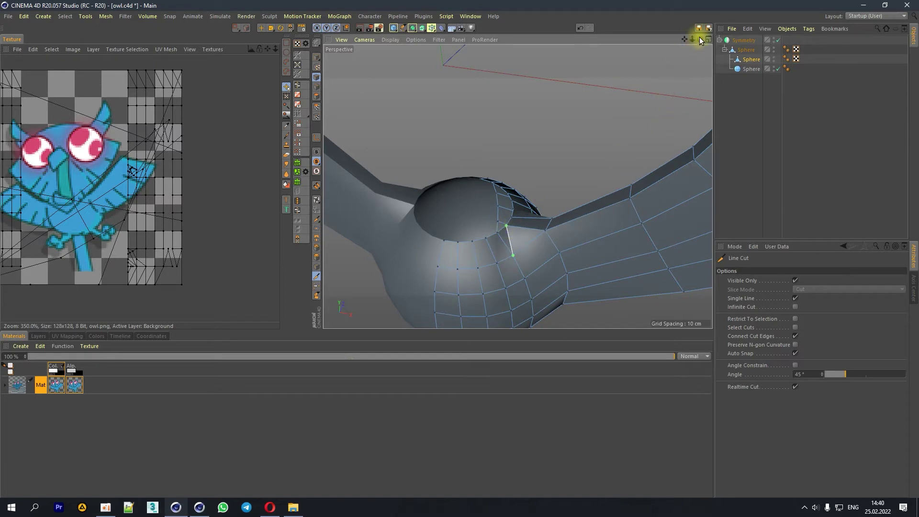
{"action": "left_click_drag", "start_coordinate": [696, 37], "coordinate": [696, 37]}
{"action": "left_click", "coordinate": [450, 253]}
{"action": "left_click_drag", "start_coordinate": [692, 39], "coordinate": [703, 40]}
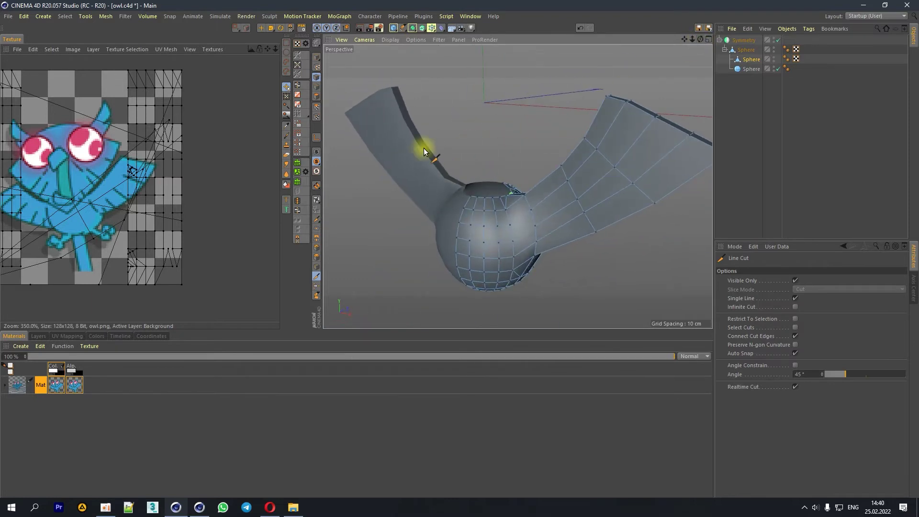
Step: Unhide the head parts and discard the pending line cut on the lower sphere
{"action": "left_click", "coordinate": [317, 151]}
{"action": "left_click_drag", "start_coordinate": [700, 37], "coordinate": [691, 47]}
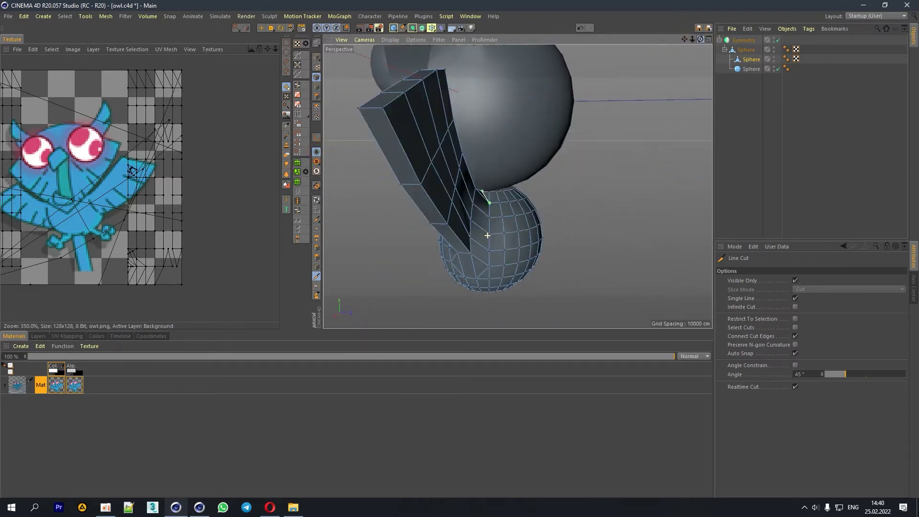
{"action": "scroll", "coordinate": [468, 209], "scroll_direction": "up", "scroll_amount": 5}
{"action": "left_click_drag", "start_coordinate": [455, 176], "coordinate": [446, 213]}
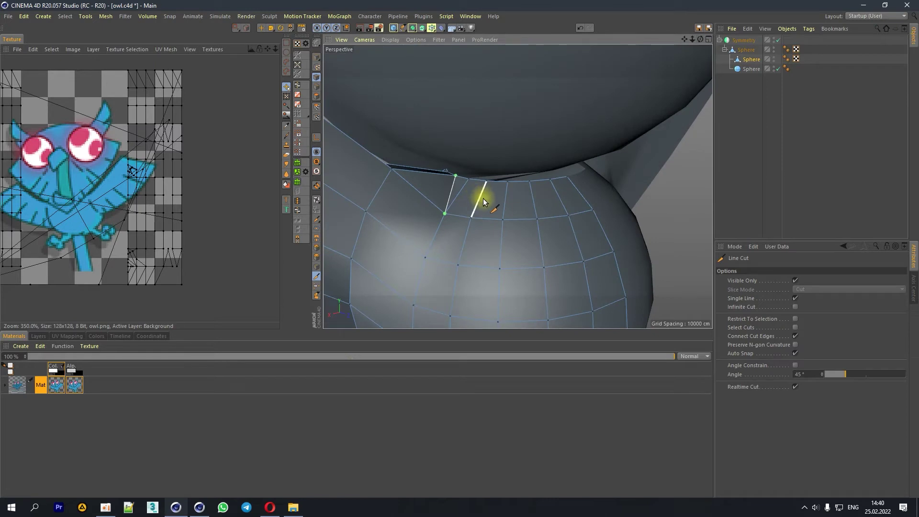
{"action": "left_click", "coordinate": [316, 77]}
{"action": "left_click", "coordinate": [552, 180]}
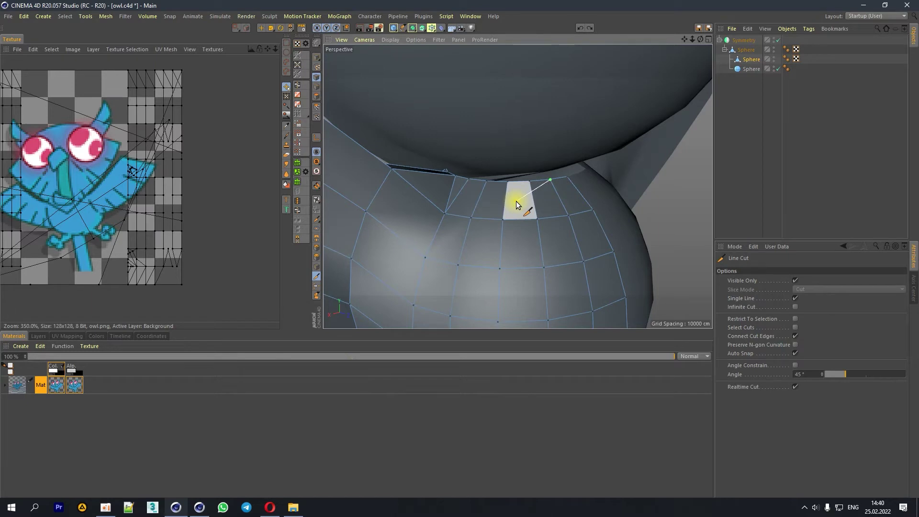
Step: Rotate the lower sphere's top row of points upward toward the head
{"action": "left_click", "coordinate": [316, 201]}
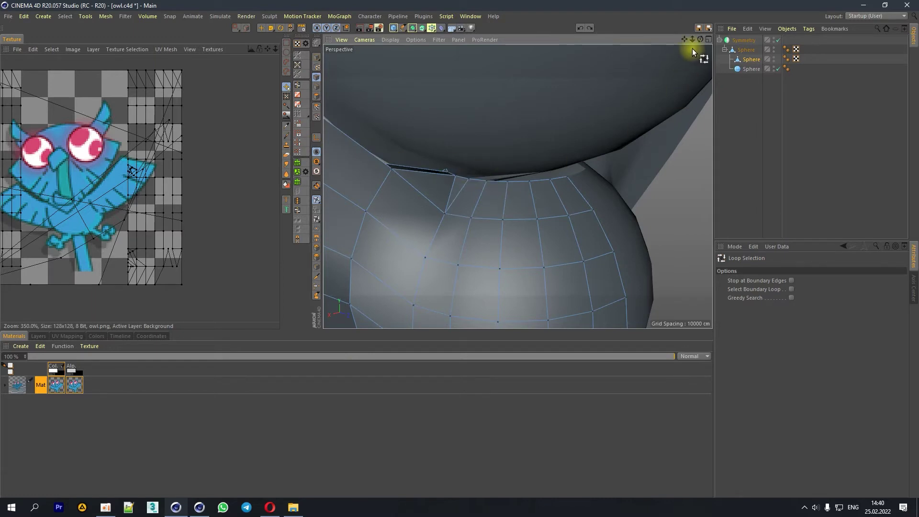
{"action": "left_click_drag", "start_coordinate": [512, 273], "coordinate": [337, 84], "text": "alt"}
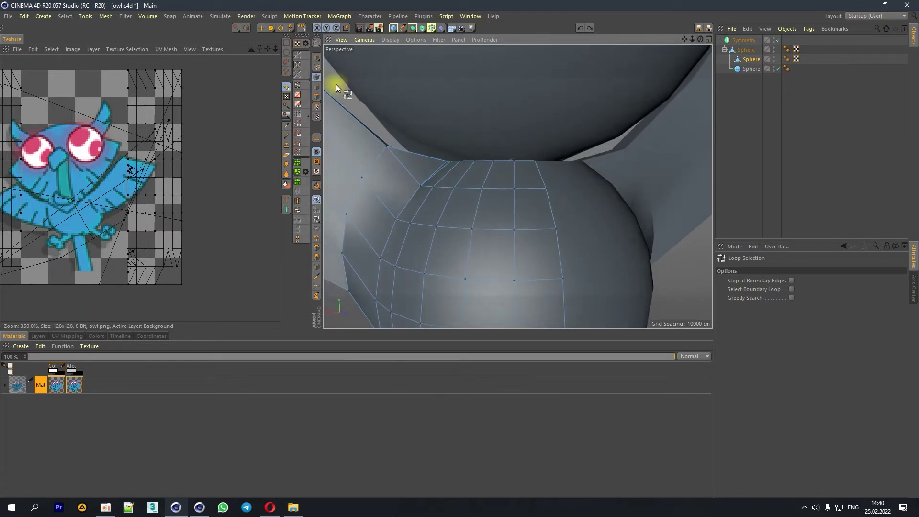
{"action": "left_click", "coordinate": [237, 27]}
{"action": "left_click_drag", "start_coordinate": [433, 139], "coordinate": [544, 168]}
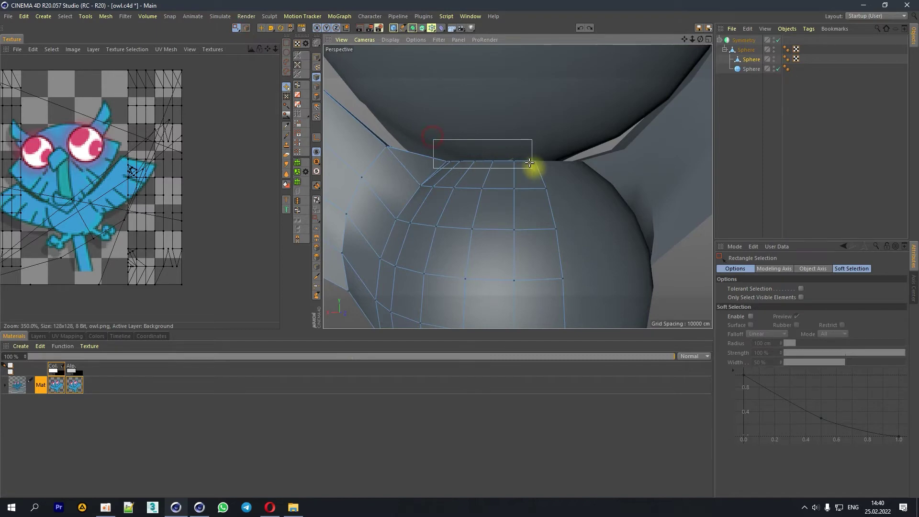
{"action": "left_click_drag", "start_coordinate": [699, 39], "coordinate": [670, 46]}
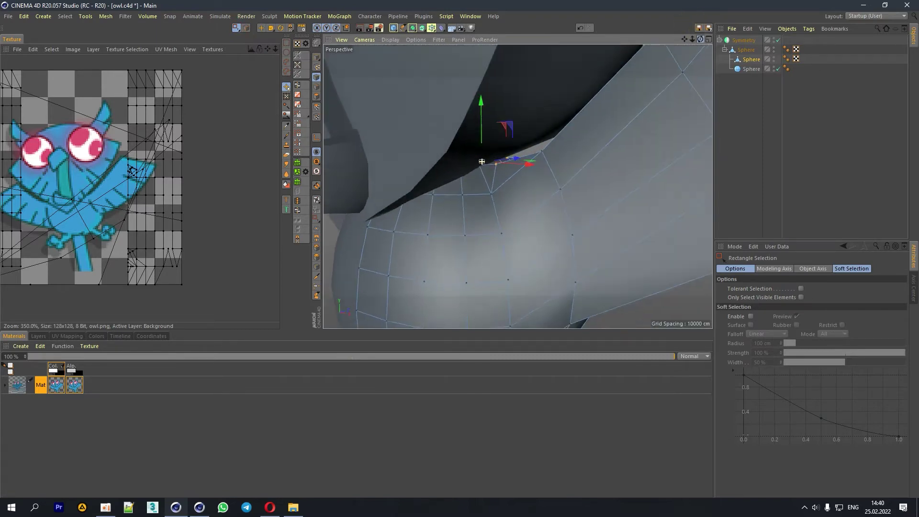
{"action": "key", "text": "r"}
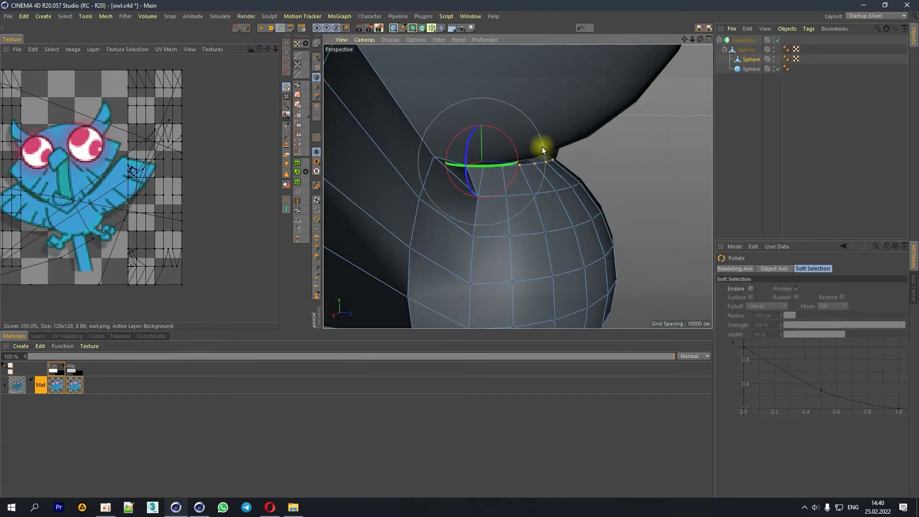
{"action": "left_click_drag", "start_coordinate": [514, 146], "coordinate": [476, 110]}
{"action": "key", "text": "e"}
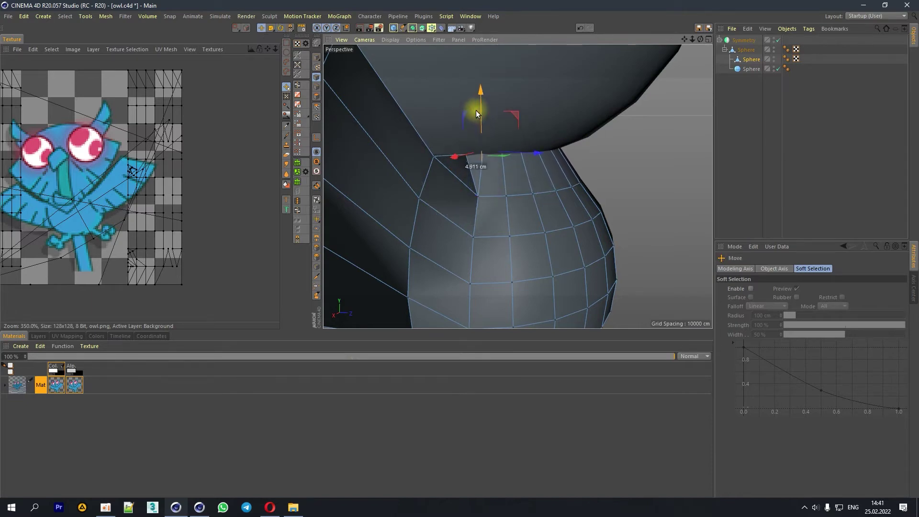
{"action": "mouse_move", "coordinate": [700, 38]}
{"action": "left_mouse_down"}
{"action": "mouse_move", "coordinate": [680, 52]}
{"action": "mouse_move", "coordinate": [697, 43]}
{"action": "mouse_move", "coordinate": [683, 39]}
{"action": "mouse_move", "coordinate": [689, 48]}
{"action": "mouse_move", "coordinate": [532, 235]}
{"action": "left_mouse_up"}
{"action": "right_click", "coordinate": [531, 225]}
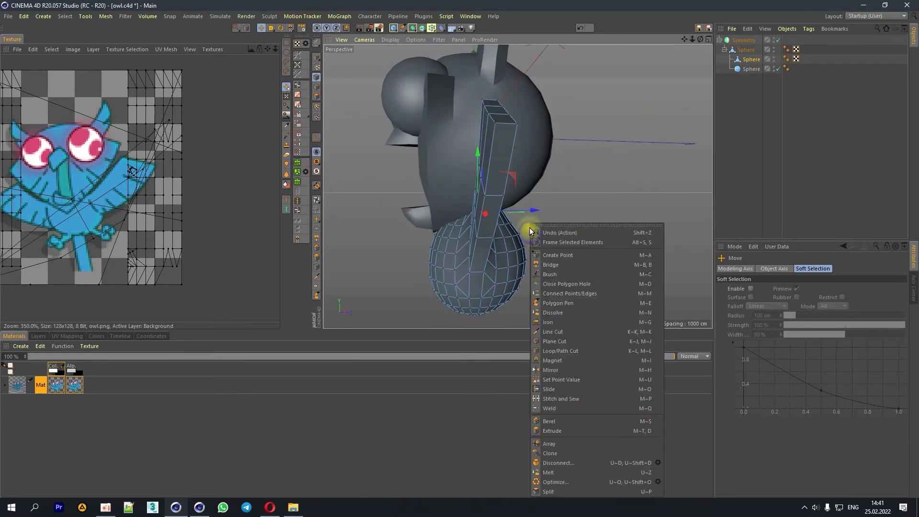
Step: Place a lengthwise loop cut down the wing at about 53% offset
{"action": "left_click", "coordinate": [552, 350]}
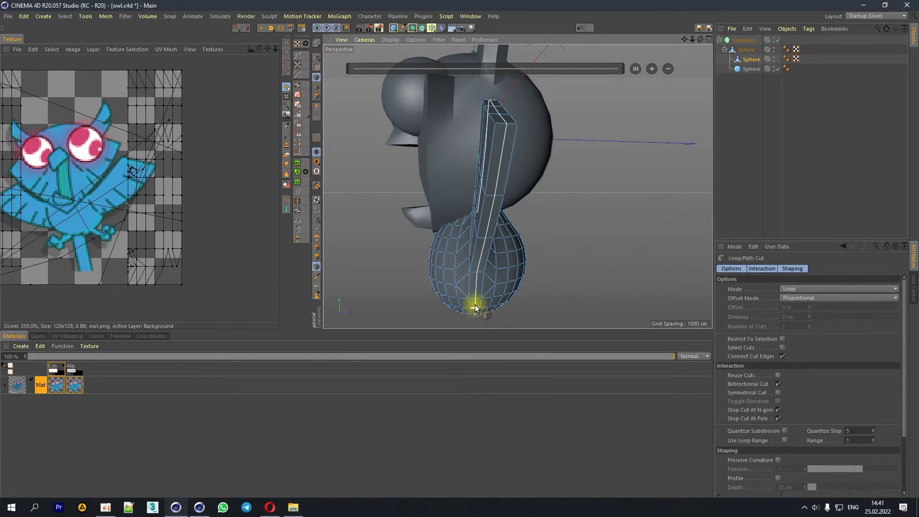
{"action": "left_click", "coordinate": [507, 125]}
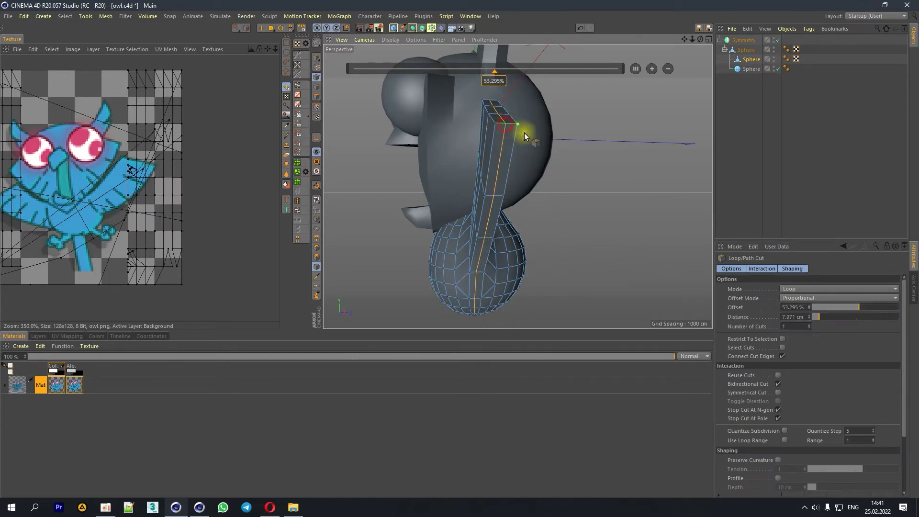
{"action": "left_click_drag", "start_coordinate": [700, 38], "coordinate": [478, 211]}
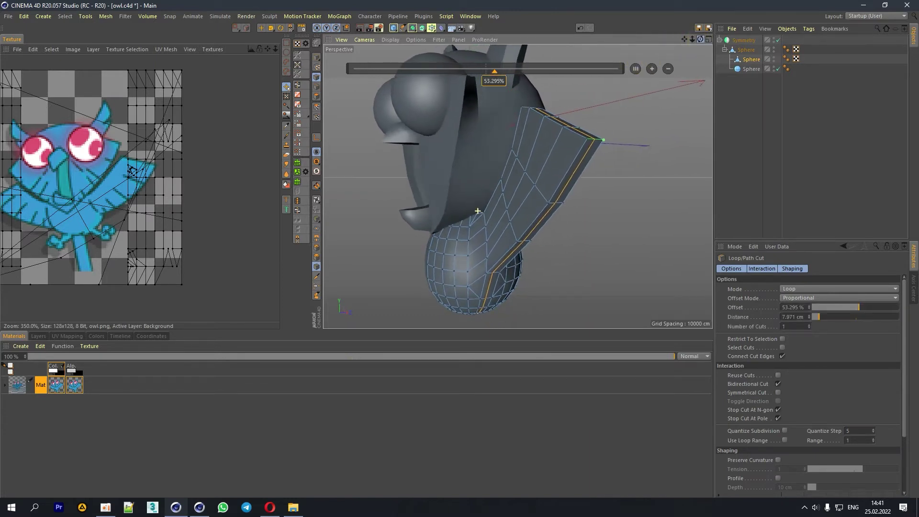
{"action": "left_click", "coordinate": [263, 28]}
{"action": "left_click", "coordinate": [511, 242]}
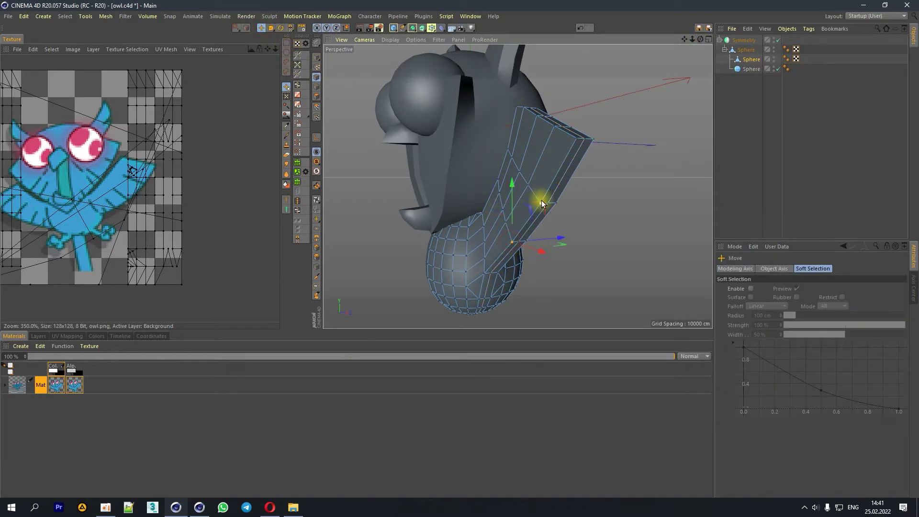
Step: Select five wing edge points and scale them down to about 86%
{"action": "left_click", "coordinate": [576, 139], "text": "shift"}
{"action": "left_click", "coordinate": [555, 126], "text": "shift"}
{"action": "left_click", "coordinate": [523, 107], "text": "shift"}
{"action": "left_click", "coordinate": [508, 149], "text": "shift"}
{"action": "left_click", "coordinate": [498, 178], "text": "shift"}
{"action": "left_click", "coordinate": [273, 29]}
{"action": "left_click_drag", "start_coordinate": [421, 176], "coordinate": [378, 185]}
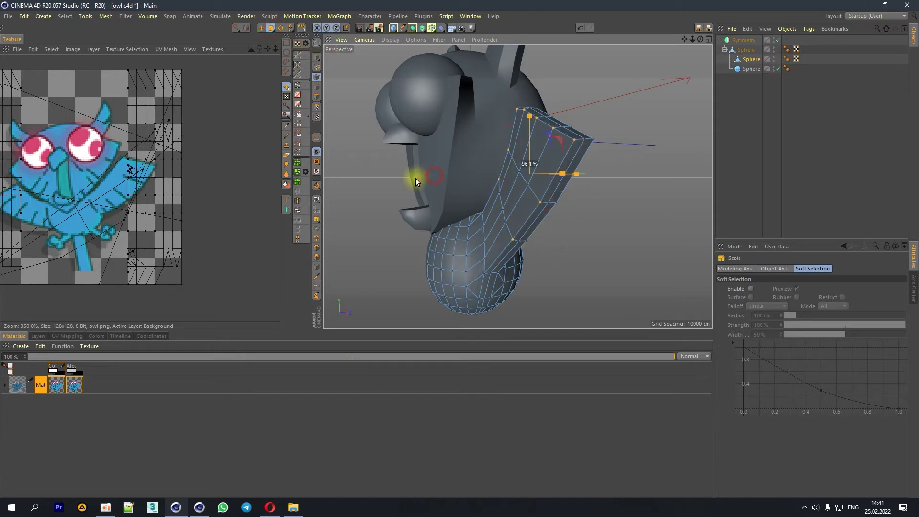
Step: Select the wing tip and four neighbouring points and scale them inward
{"action": "left_click", "coordinate": [593, 142]}
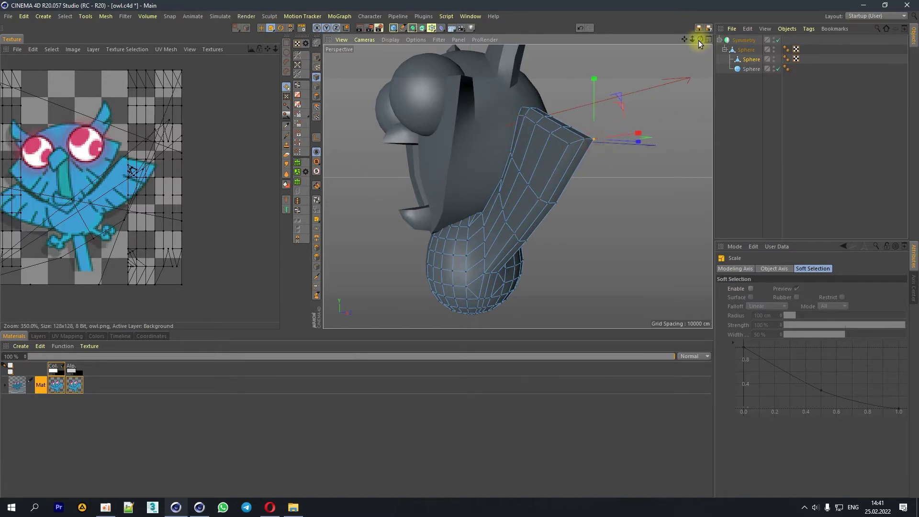
{"action": "left_click_drag", "start_coordinate": [693, 39], "coordinate": [690, 41]}
{"action": "scroll", "coordinate": [518, 186], "scroll_direction": "up", "scroll_amount": 2}
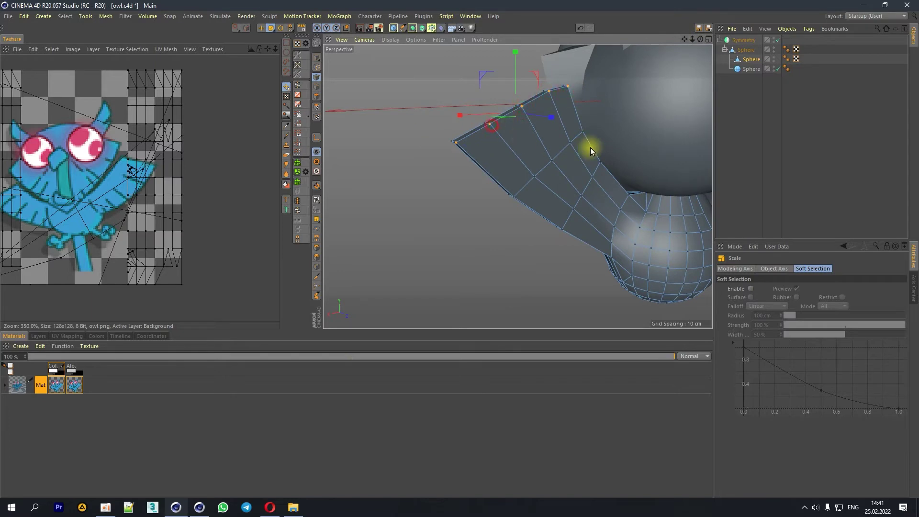
{"action": "left_click", "coordinate": [582, 134], "text": "shift"}
{"action": "left_click", "coordinate": [600, 162], "text": "shift"}
{"action": "left_click", "coordinate": [561, 230], "text": "shift"}
{"action": "left_click", "coordinate": [513, 197], "text": "shift"}
{"action": "left_click_drag", "start_coordinate": [686, 200], "coordinate": [633, 208]}
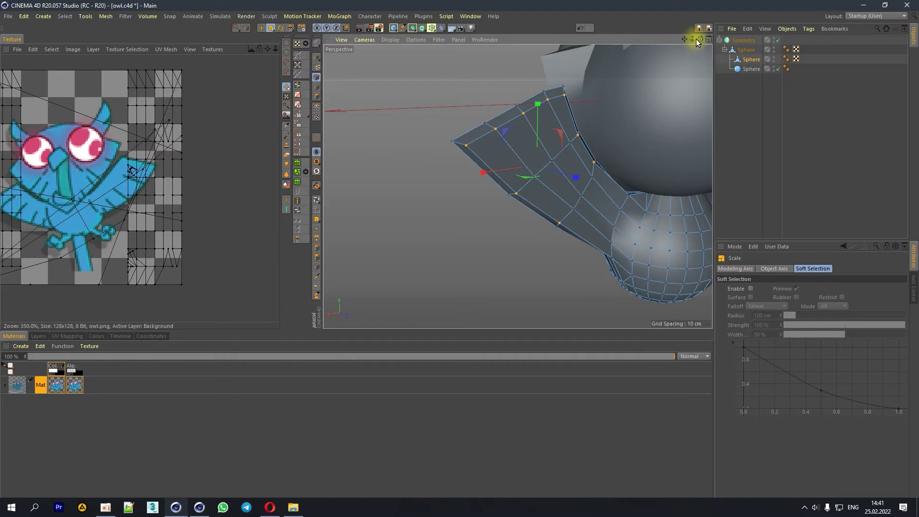
Step: Taper the wing: move one point about 9 cm, another down and left
{"action": "left_click_drag", "start_coordinate": [696, 39], "coordinate": [661, 43]}
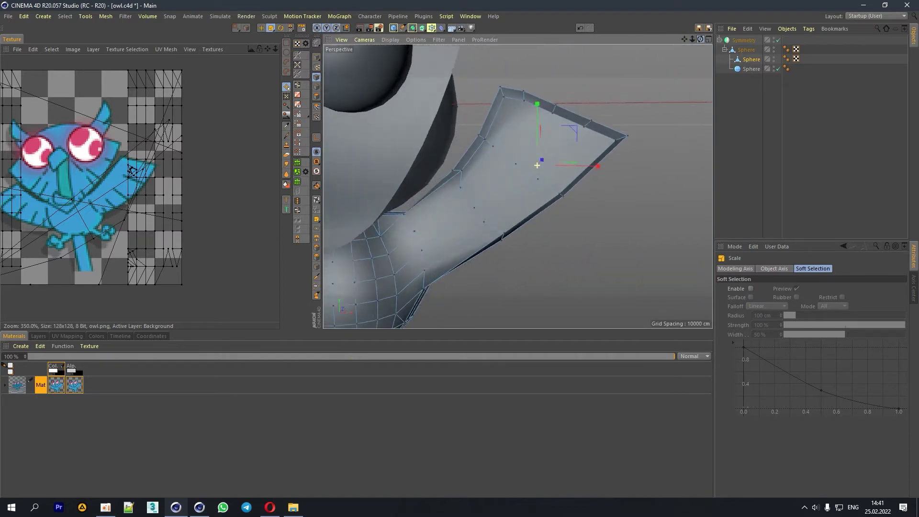
{"action": "left_click", "coordinate": [460, 171]}
{"action": "left_click", "coordinate": [259, 28]}
{"action": "left_click_drag", "start_coordinate": [501, 134], "coordinate": [489, 142]}
{"action": "left_click_drag", "start_coordinate": [406, 223], "coordinate": [441, 187]}
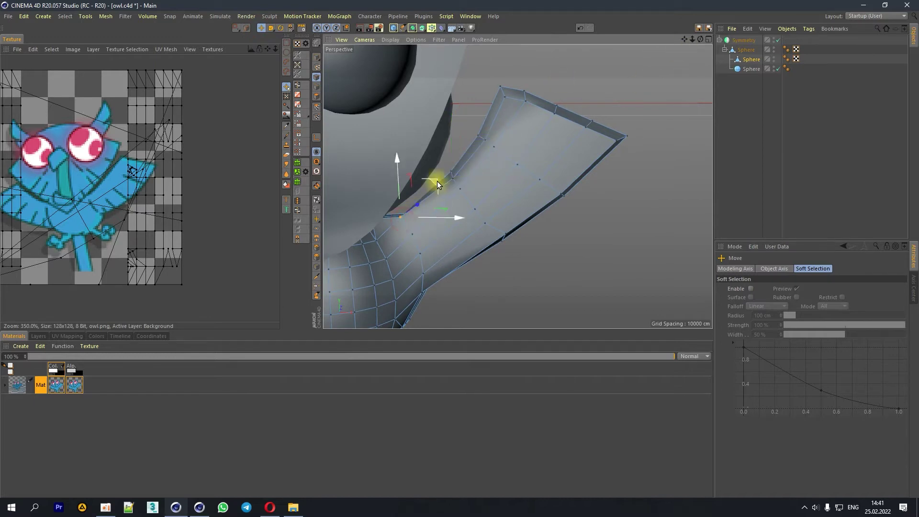
{"action": "key", "text": "Escape"}
{"action": "mouse_move", "coordinate": [693, 39]}
{"action": "left_mouse_down"}
{"action": "mouse_move", "coordinate": [680, 58]}
{"action": "mouse_move", "coordinate": [718, 46]}
{"action": "left_mouse_up"}
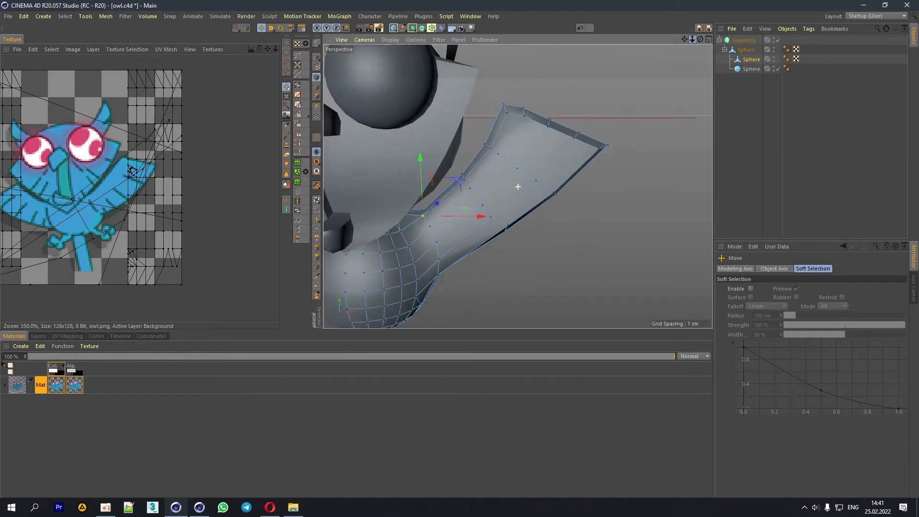
{"action": "left_click_drag", "start_coordinate": [446, 209], "coordinate": [458, 212]}
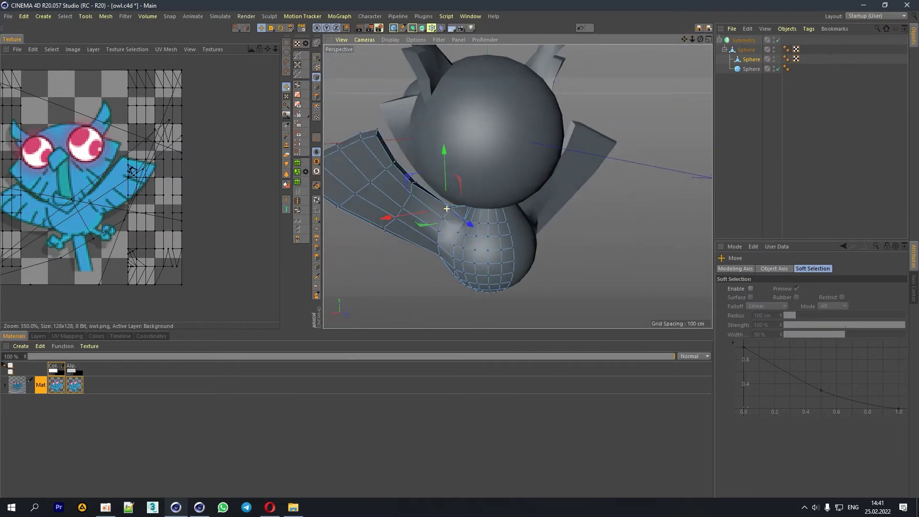
{"action": "left_click_drag", "start_coordinate": [427, 182], "coordinate": [411, 180]}
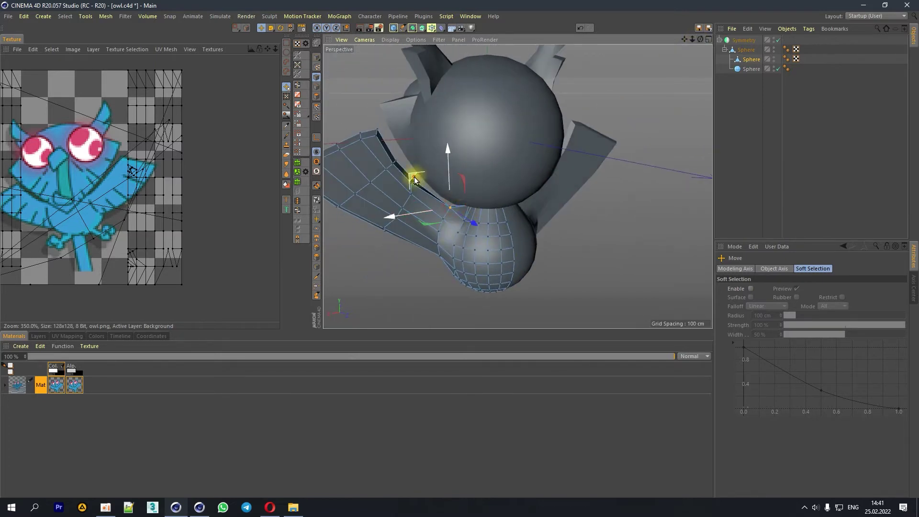
Step: Select a wing point near the neck and zoom in on the neck and wing
{"action": "left_click_drag", "start_coordinate": [702, 39], "coordinate": [727, 48]}
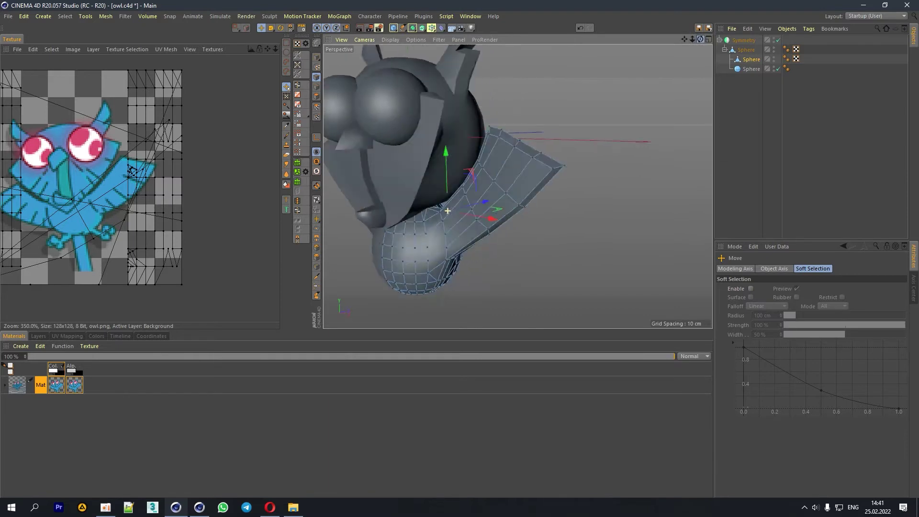
{"action": "left_click", "coordinate": [477, 225]}
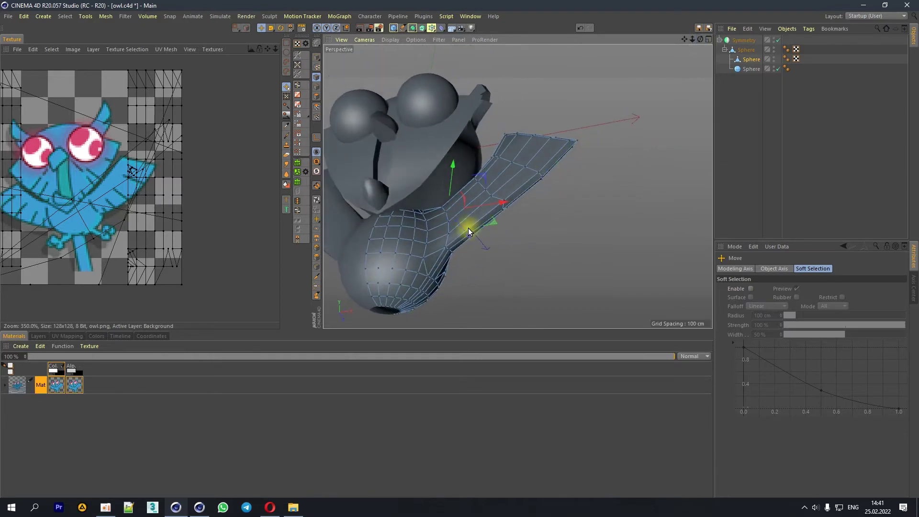
{"action": "left_click", "coordinate": [452, 253]}
{"action": "left_click_drag", "start_coordinate": [693, 38], "coordinate": [718, 41]}
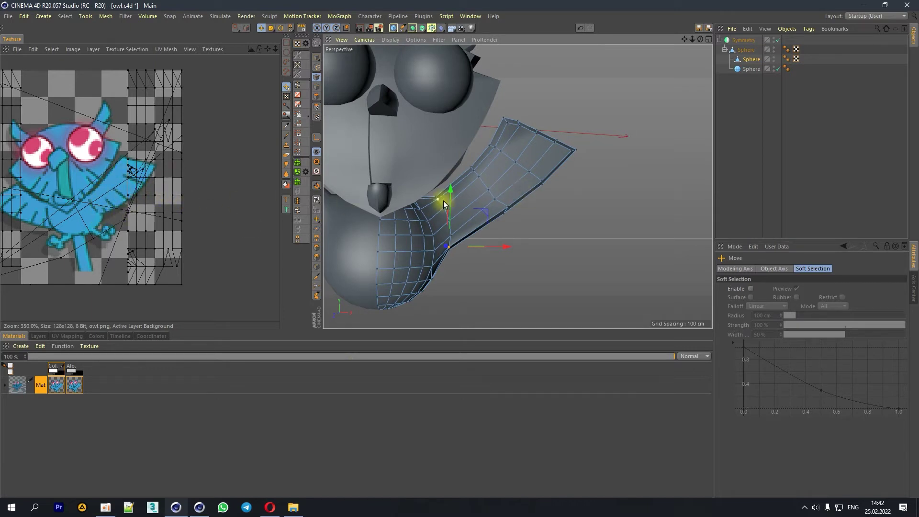
{"action": "scroll", "coordinate": [502, 223], "scroll_direction": "up", "scroll_amount": 2}
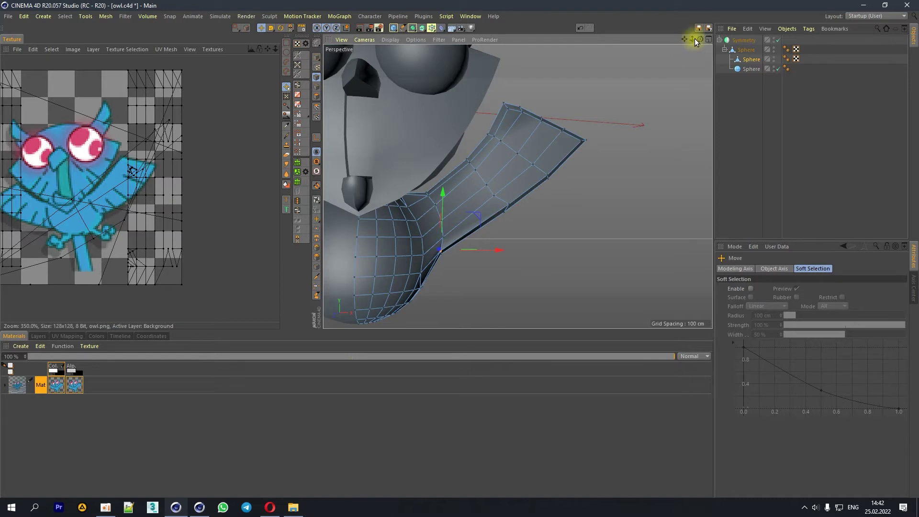
{"action": "left_click_drag", "start_coordinate": [694, 38], "coordinate": [698, 36]}
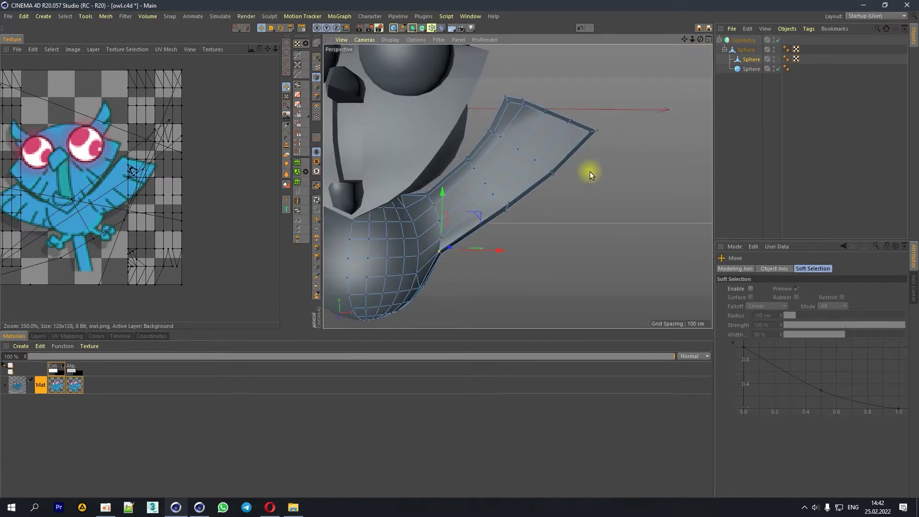
{"action": "scroll", "coordinate": [590, 171], "scroll_direction": "up", "scroll_amount": 5}
{"action": "right_click", "coordinate": [564, 168]}
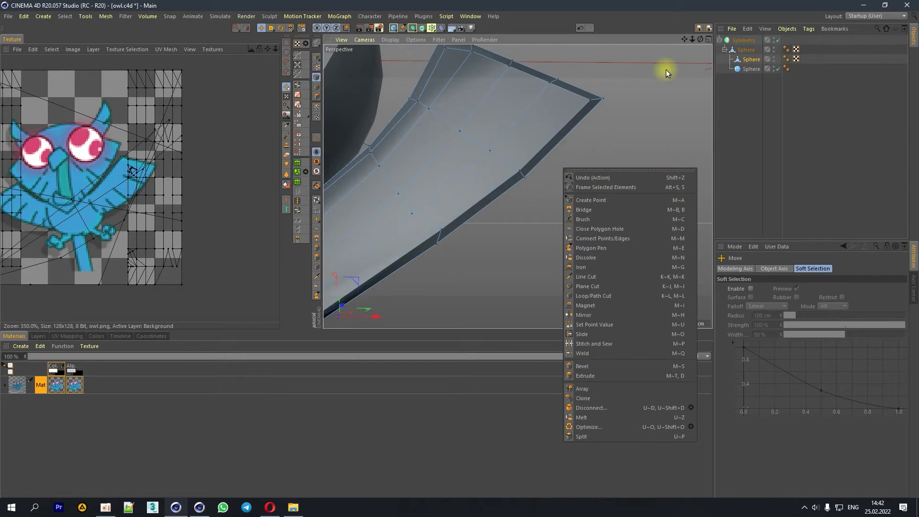
Step: Line-cut across the wing's edge polygon
{"action": "left_click", "coordinate": [583, 277]}
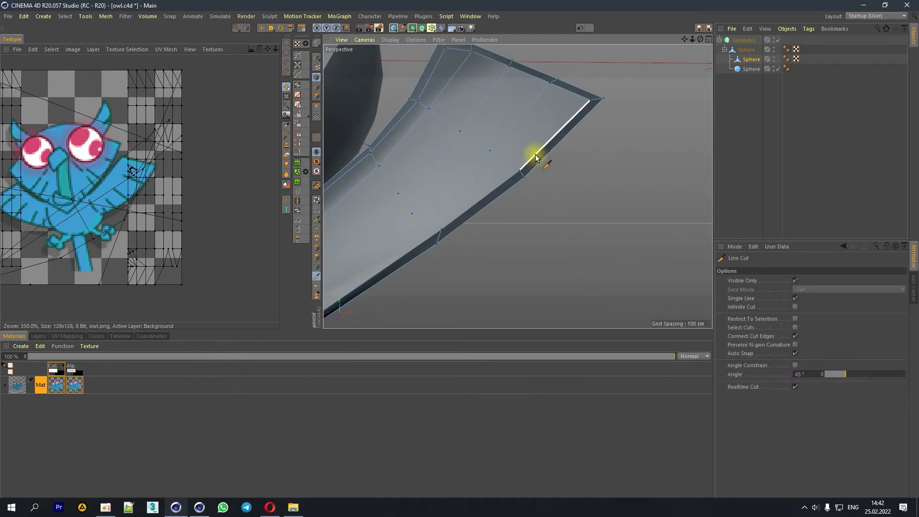
{"action": "left_click_drag", "start_coordinate": [536, 156], "coordinate": [460, 131]}
{"action": "scroll", "coordinate": [537, 163], "scroll_direction": "up", "scroll_amount": 4}
{"action": "scroll", "coordinate": [542, 184], "scroll_direction": "up", "scroll_amount": 3}
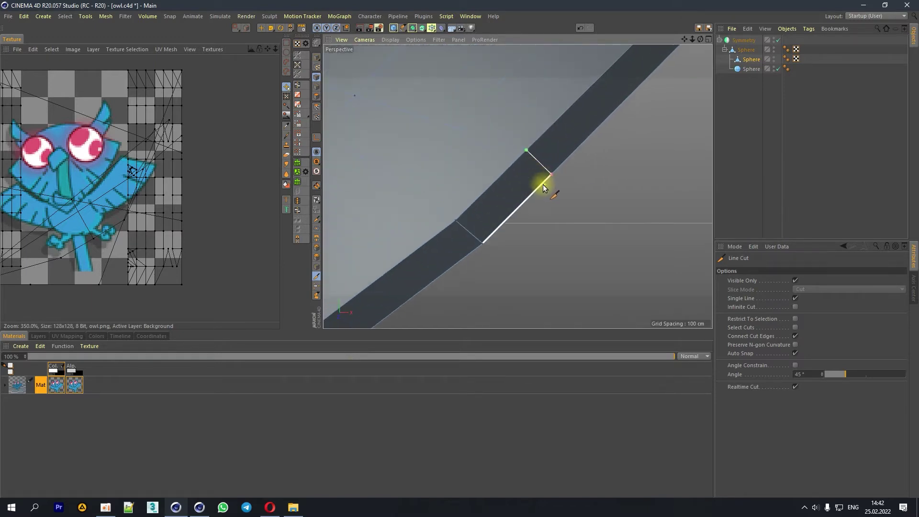
{"action": "scroll", "coordinate": [522, 157], "scroll_direction": "down", "scroll_amount": 3}
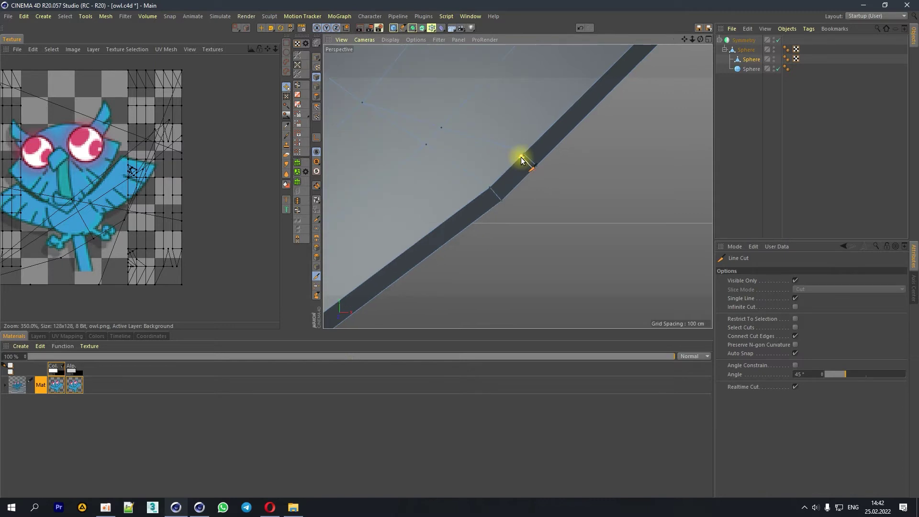
{"action": "scroll", "coordinate": [432, 144], "scroll_direction": "up", "scroll_amount": 2}
Step: Cut a new edge from the wing edge to a body point and commit it
{"action": "left_click", "coordinate": [355, 97]}
{"action": "left_click", "coordinate": [564, 162]}
{"action": "left_click_drag", "start_coordinate": [563, 163], "coordinate": [562, 168]}
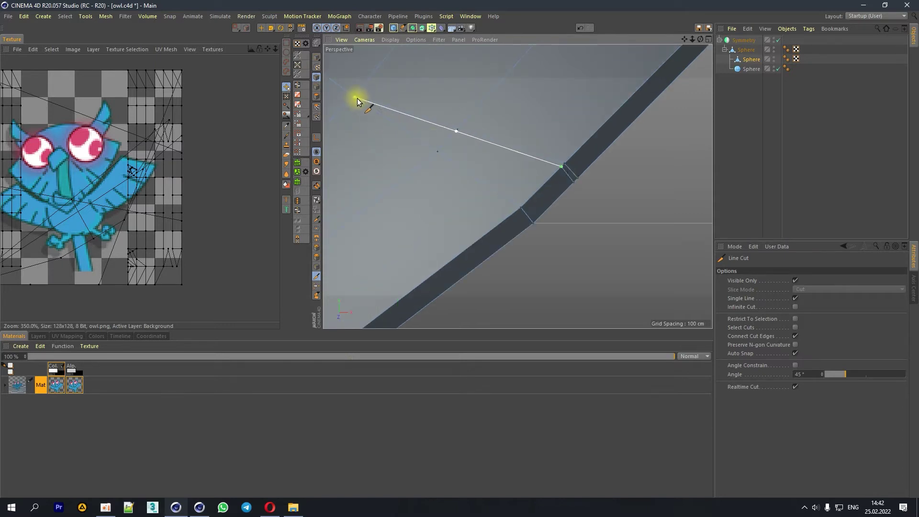
{"action": "left_click", "coordinate": [526, 203]}
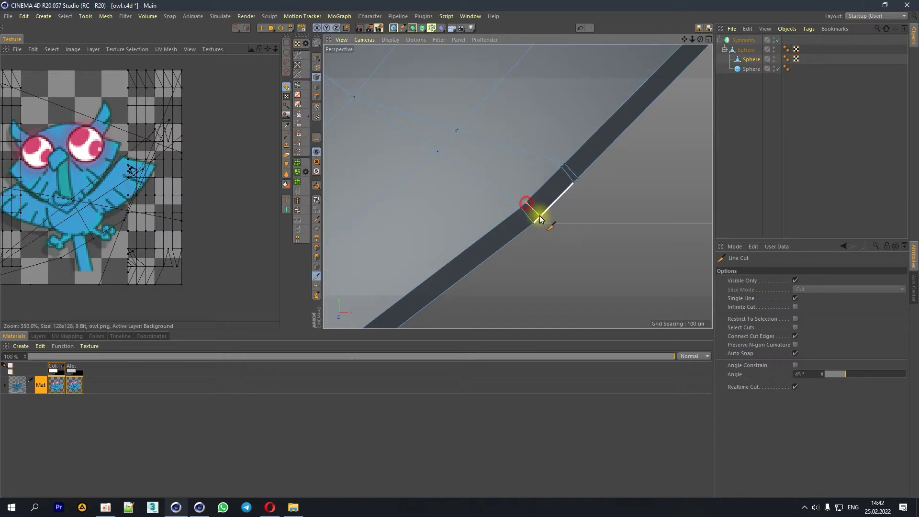
{"action": "left_click", "coordinate": [355, 97]}
{"action": "left_click", "coordinate": [527, 204]}
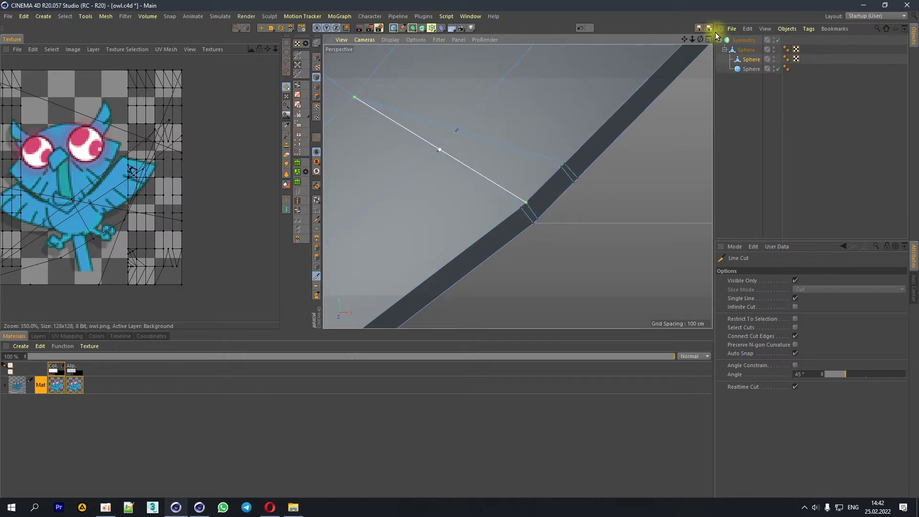
{"action": "left_click_drag", "start_coordinate": [699, 42], "coordinate": [296, 30]}
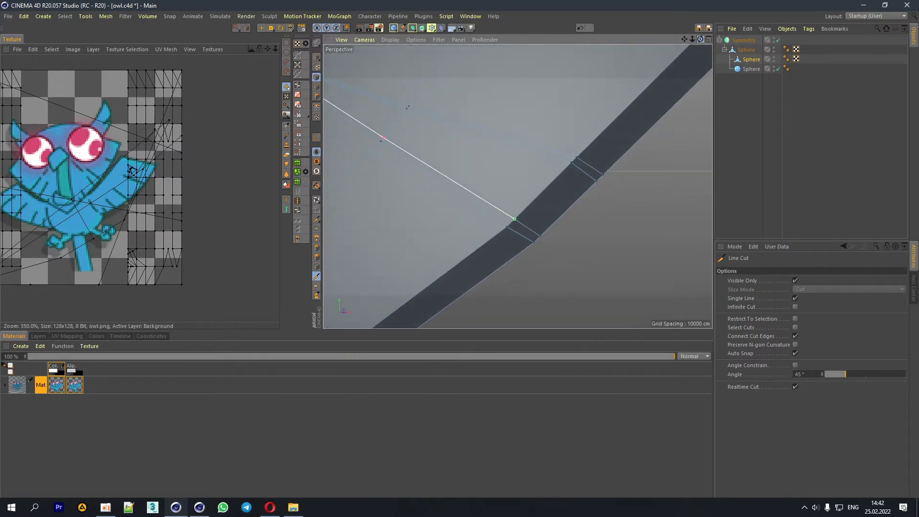
{"action": "left_click", "coordinate": [261, 28]}
{"action": "left_click", "coordinate": [516, 219]}
{"action": "left_click_drag", "start_coordinate": [700, 40], "coordinate": [487, 153]}
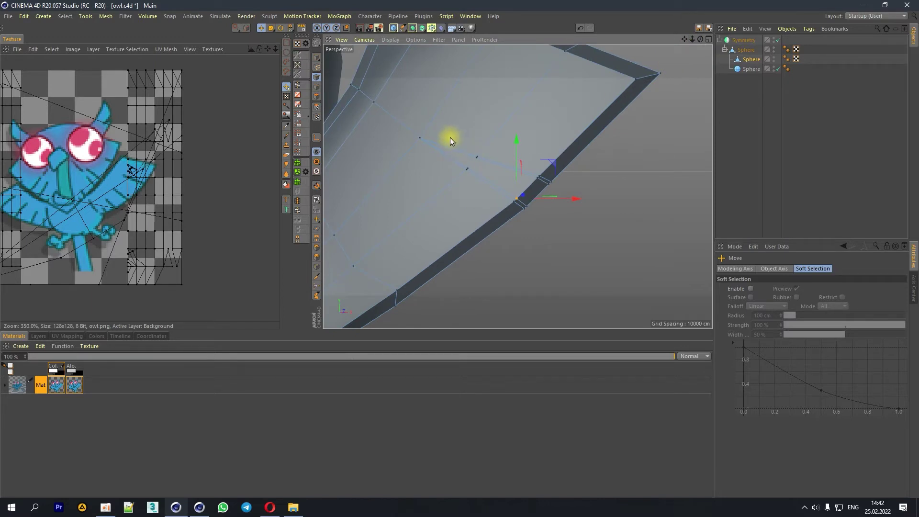
Step: Set camera navigation to Object Mode and orbit around a selected wing corner point
{"action": "left_click", "coordinate": [389, 39]}
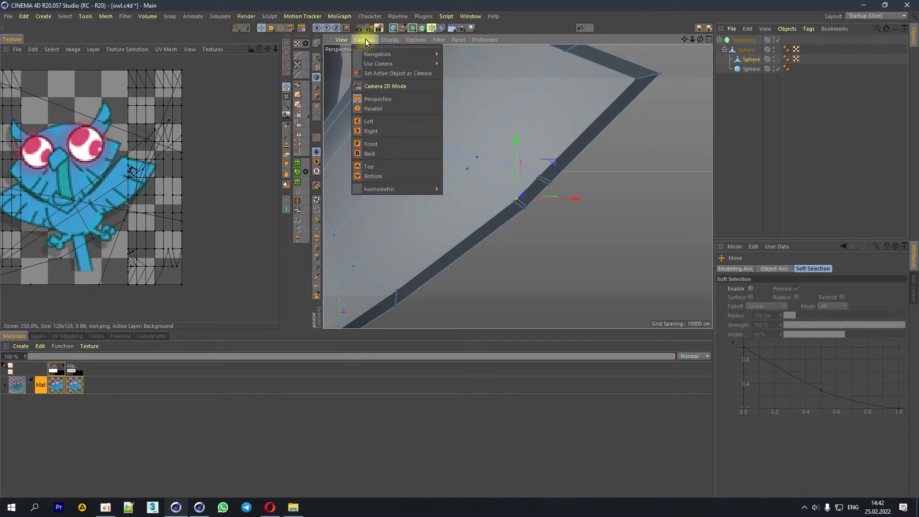
{"action": "mouse_move", "coordinate": [378, 54]}
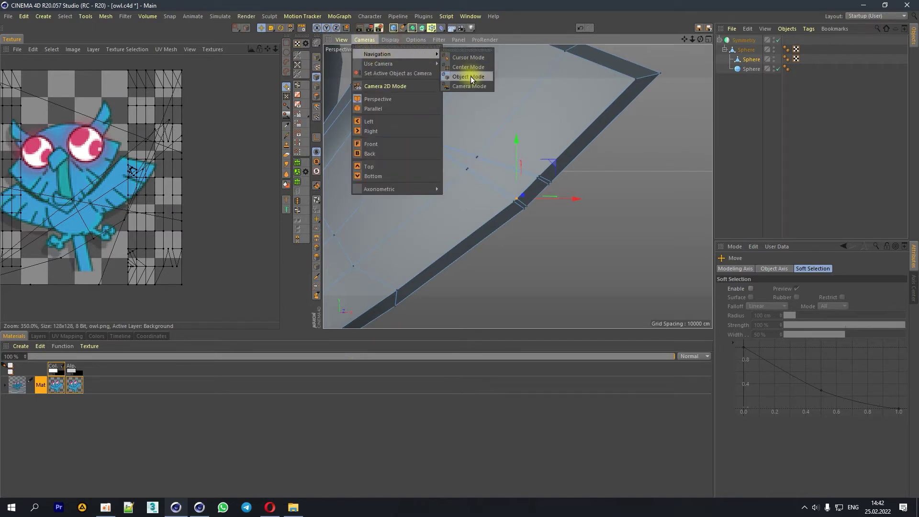
{"action": "left_click", "coordinate": [470, 76]}
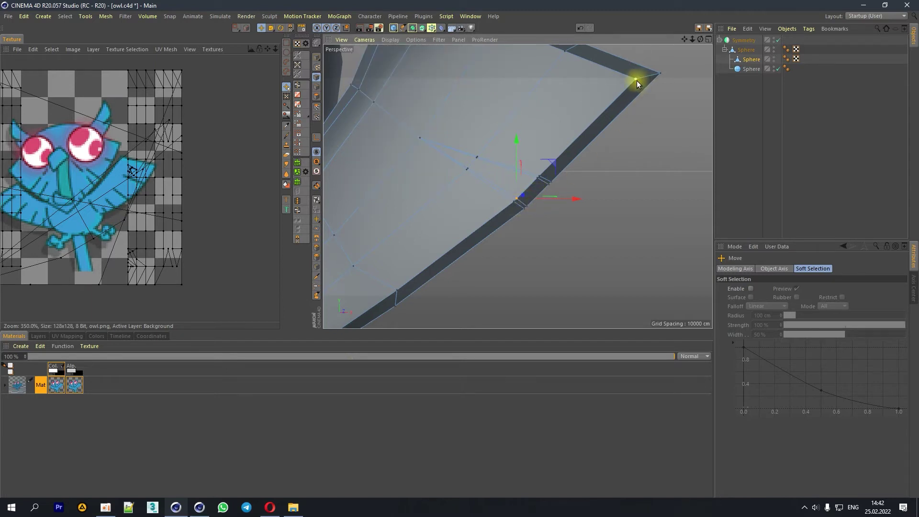
{"action": "left_click", "coordinate": [478, 159]}
{"action": "left_click_drag", "start_coordinate": [491, 172], "coordinate": [469, 167], "text": "alt"}
{"action": "scroll", "coordinate": [469, 171], "scroll_direction": "up", "scroll_amount": 2}
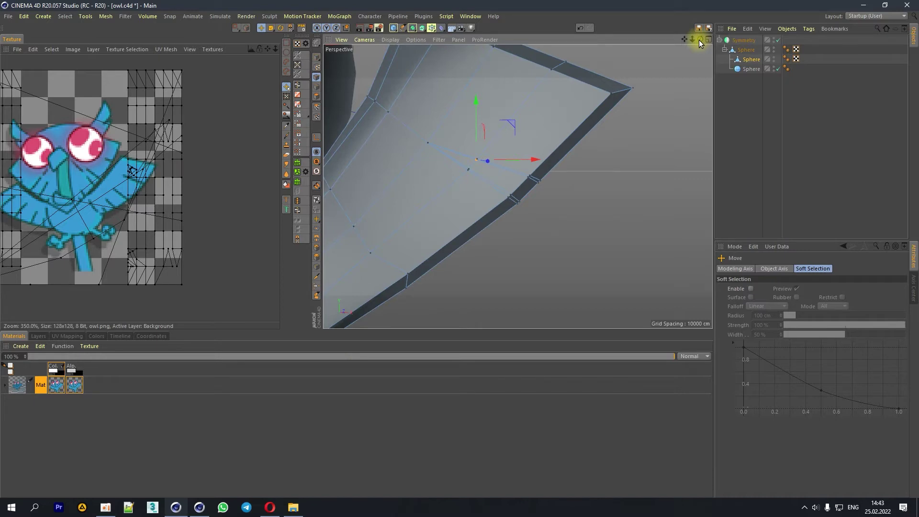
Step: Orbit, pan and zoom around the wing to inspect the new cut from several angles
{"action": "left_click_drag", "start_coordinate": [699, 40], "coordinate": [685, 51]}
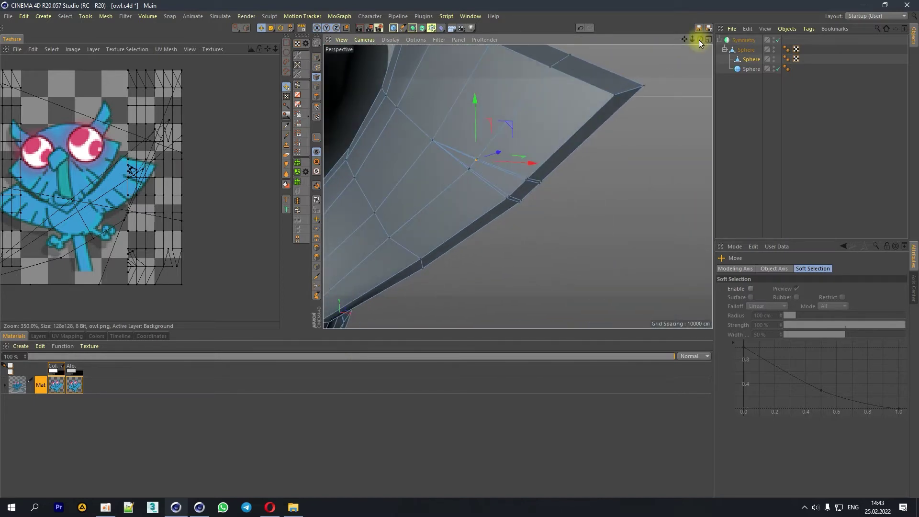
{"action": "left_click_drag", "start_coordinate": [686, 40], "coordinate": [500, 151]}
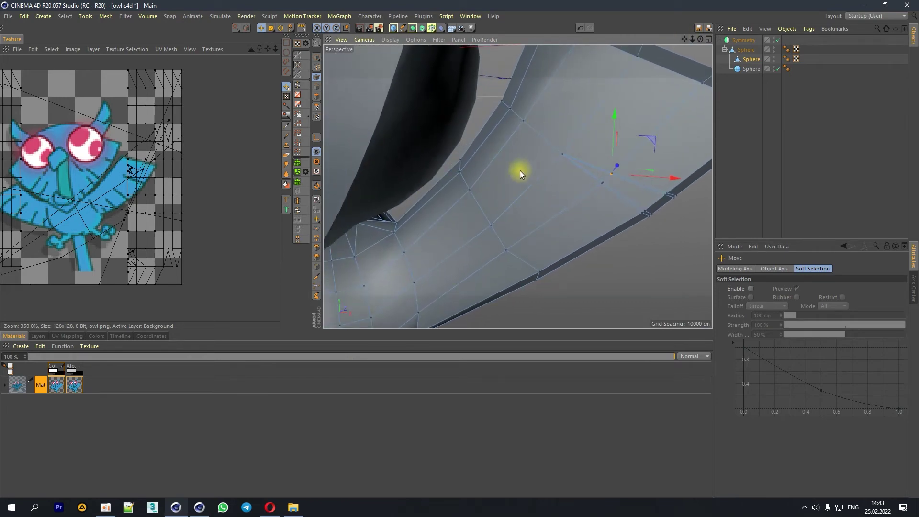
{"action": "left_click_drag", "start_coordinate": [701, 40], "coordinate": [662, 42]}
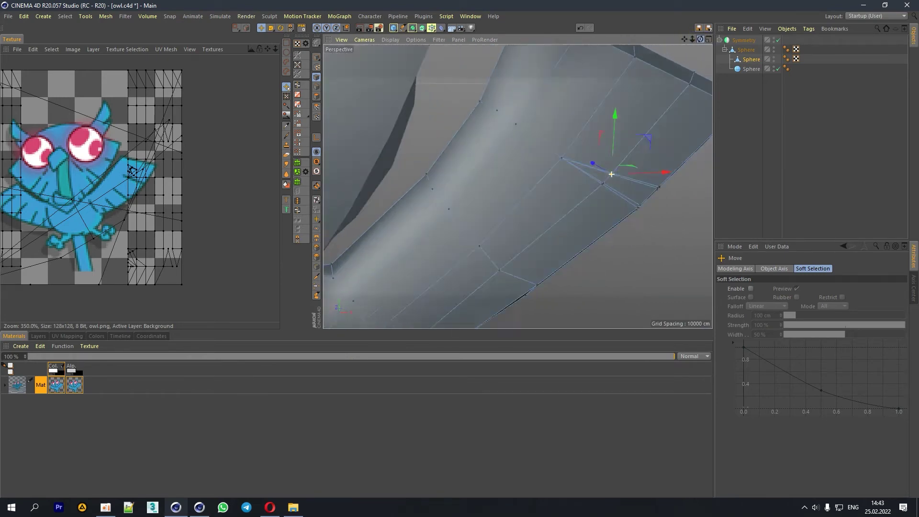
{"action": "left_click", "coordinate": [365, 41]}
{"action": "mouse_move", "coordinate": [388, 54]}
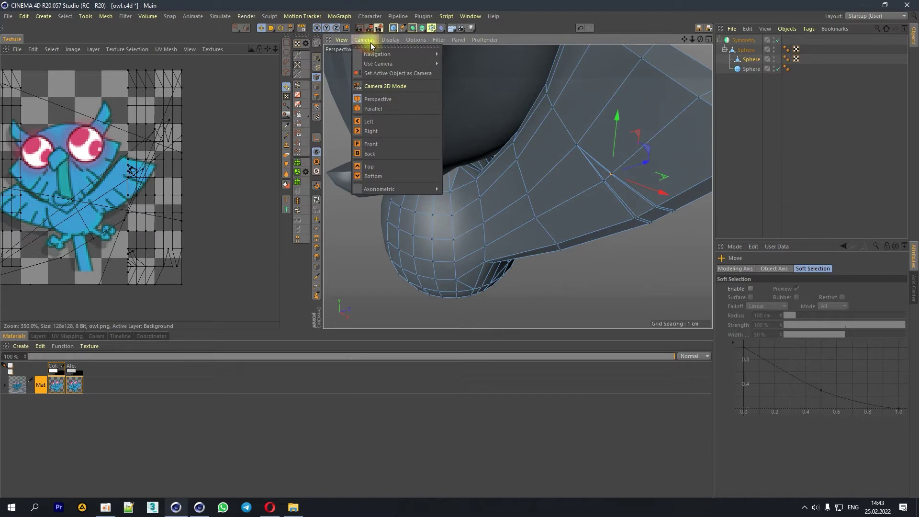
{"action": "left_click", "coordinate": [691, 33]}
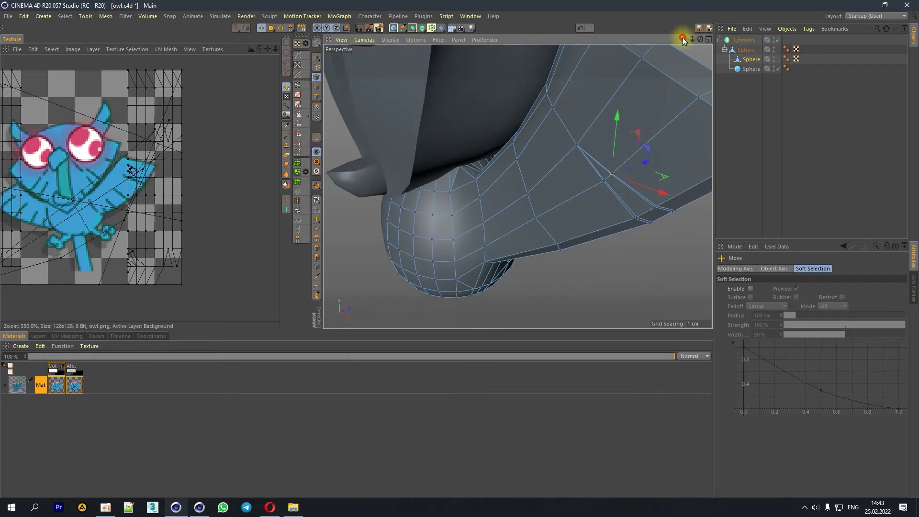
{"action": "left_click_drag", "start_coordinate": [682, 37], "coordinate": [568, 185]}
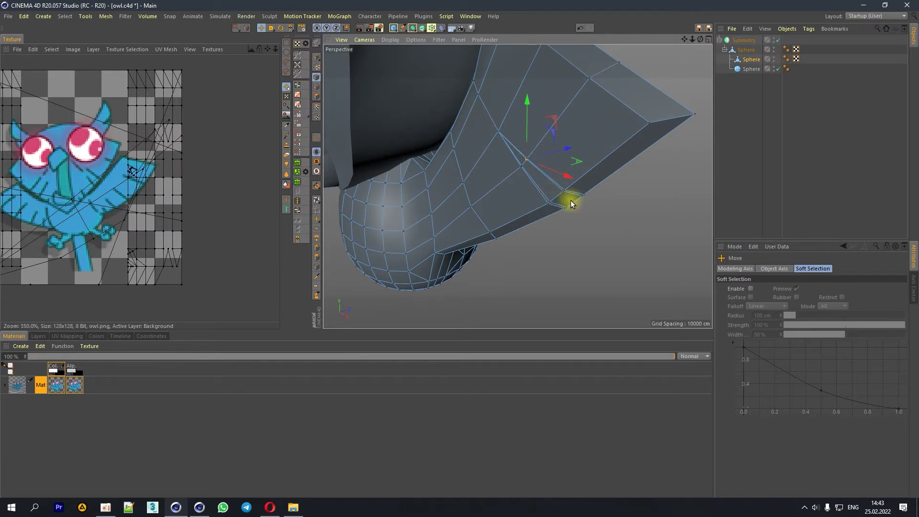
{"action": "left_click_drag", "start_coordinate": [692, 39], "coordinate": [654, 188]}
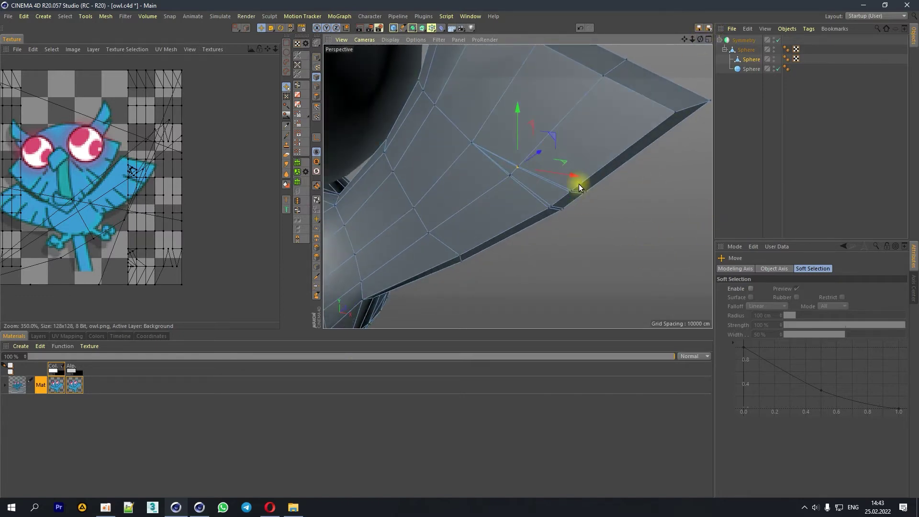
{"action": "mouse_move", "coordinate": [701, 39]}
{"action": "left_mouse_down"}
{"action": "mouse_move", "coordinate": [689, 41]}
{"action": "mouse_move", "coordinate": [713, 41]}
{"action": "left_mouse_up"}
Step: Line Cut new edges across the wing's thick edge to its far corner and lower edge
{"action": "right_click", "coordinate": [580, 223]}
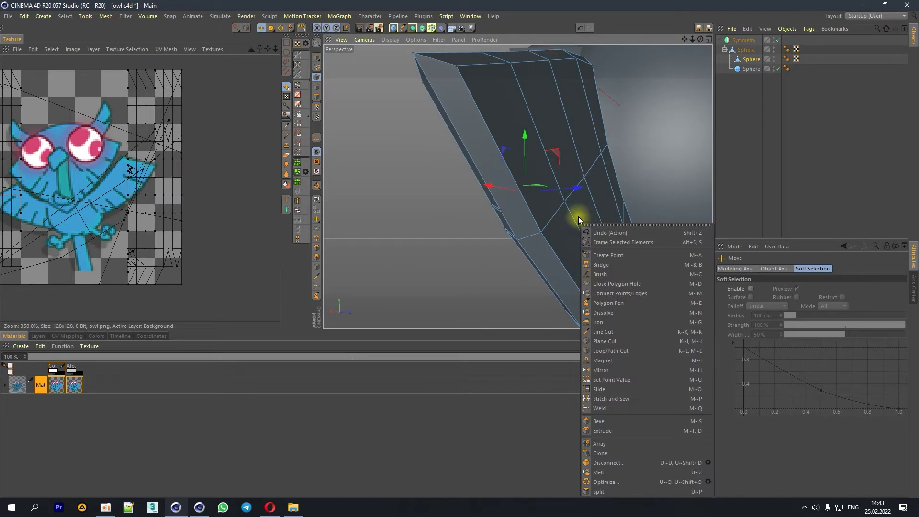
{"action": "left_click", "coordinate": [600, 331]}
{"action": "left_click", "coordinate": [501, 209]}
{"action": "left_click", "coordinate": [585, 175]}
{"action": "scroll", "coordinate": [562, 217], "scroll_direction": "up", "scroll_amount": 3}
{"action": "left_click", "coordinate": [593, 165]}
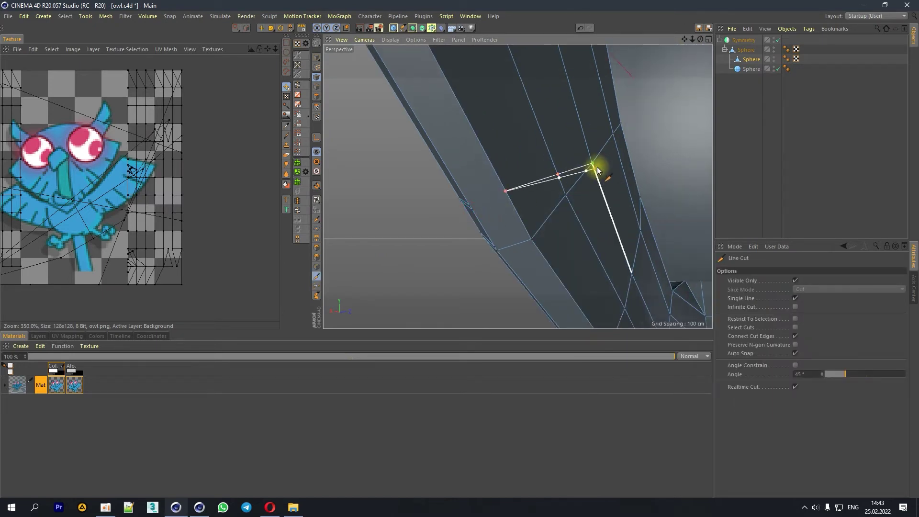
{"action": "key", "text": "Escape"}
{"action": "left_click", "coordinate": [489, 208]}
{"action": "left_click", "coordinate": [594, 164]}
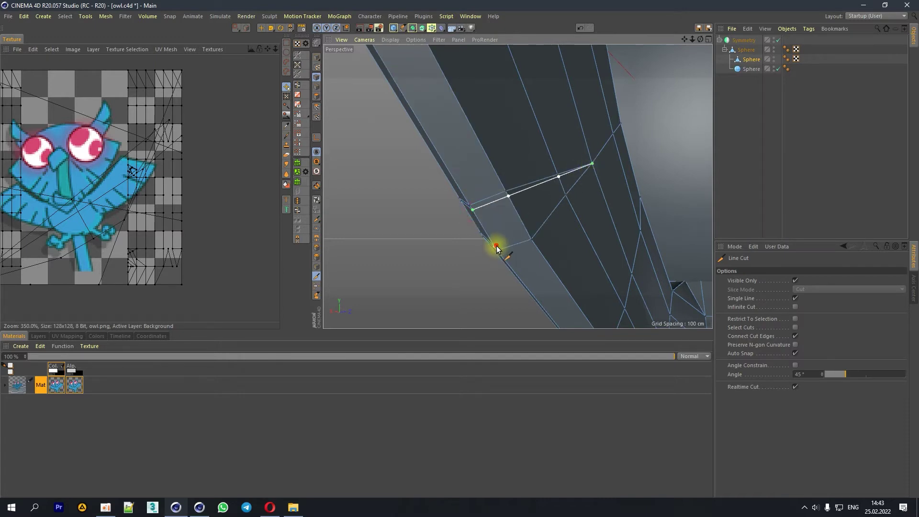
{"action": "left_click", "coordinate": [594, 165]}
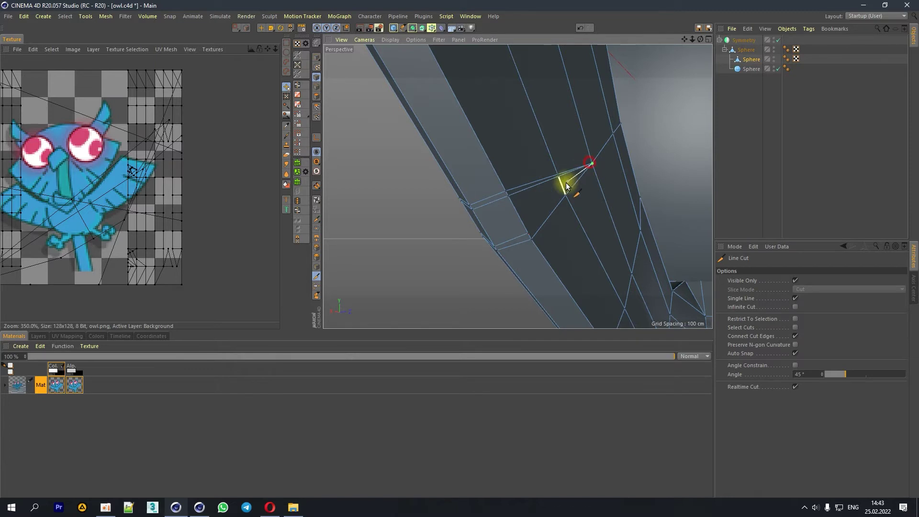
{"action": "left_click", "coordinate": [526, 232]}
{"action": "left_click_drag", "start_coordinate": [693, 40], "coordinate": [698, 38]}
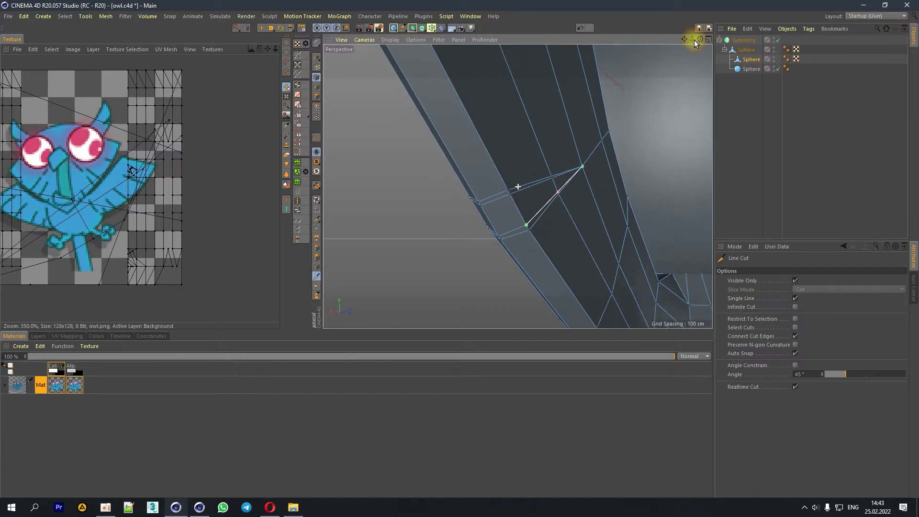
Step: Delete the thin sliver quad and triangles at the wing edge, leaving an open hole
{"action": "left_click", "coordinate": [260, 28]}
{"action": "scroll", "coordinate": [479, 210], "scroll_direction": "up", "scroll_amount": 2}
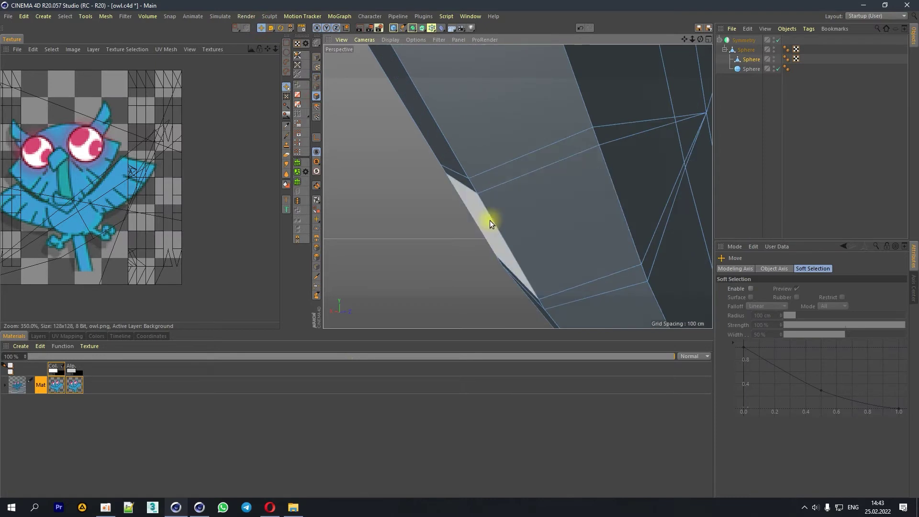
{"action": "left_click", "coordinate": [490, 223]}
{"action": "left_click", "coordinate": [550, 213], "text": "shift"}
{"action": "key", "text": "Delete"}
{"action": "left_click", "coordinate": [631, 200]}
{"action": "key", "text": "Delete"}
{"action": "left_click", "coordinate": [686, 130]}
{"action": "key", "text": "Delete"}
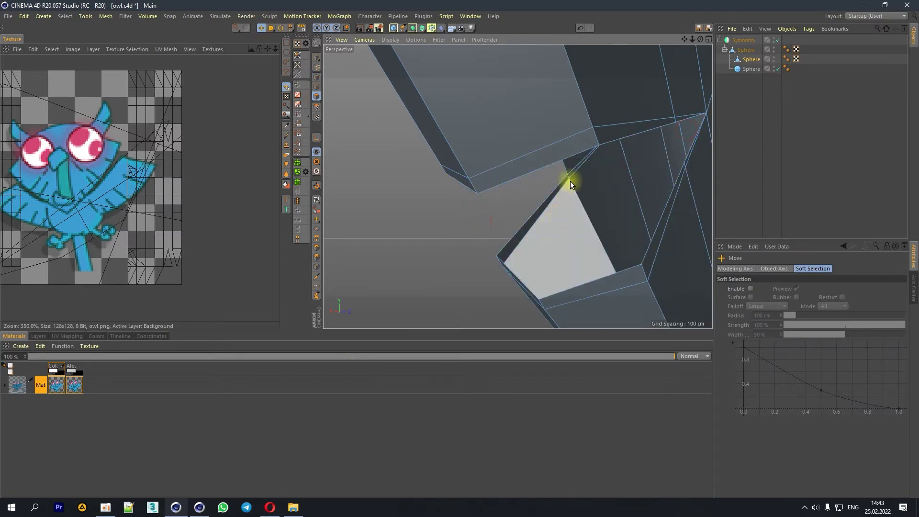
{"action": "scroll", "coordinate": [518, 187], "scroll_direction": "up", "scroll_amount": 1}
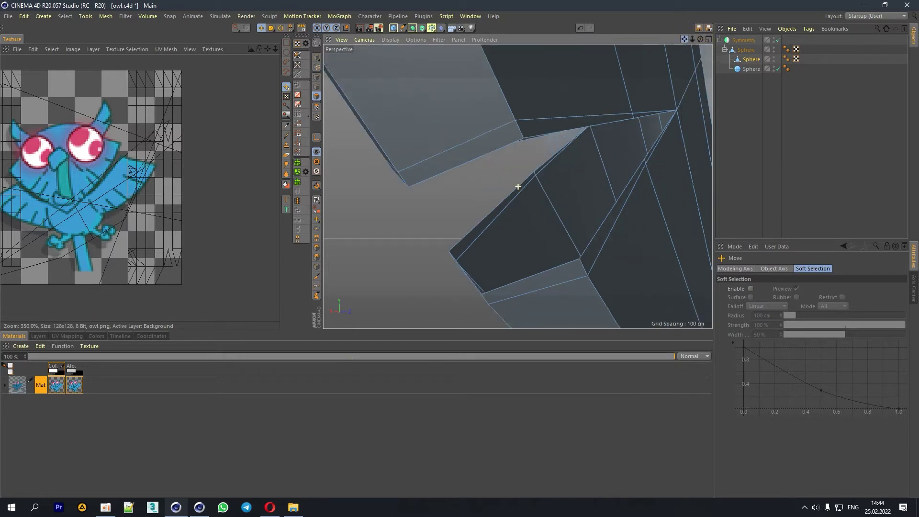
{"action": "scroll", "coordinate": [518, 187], "scroll_direction": "up", "scroll_amount": 1}
{"action": "left_click_drag", "start_coordinate": [695, 38], "coordinate": [691, 48]}
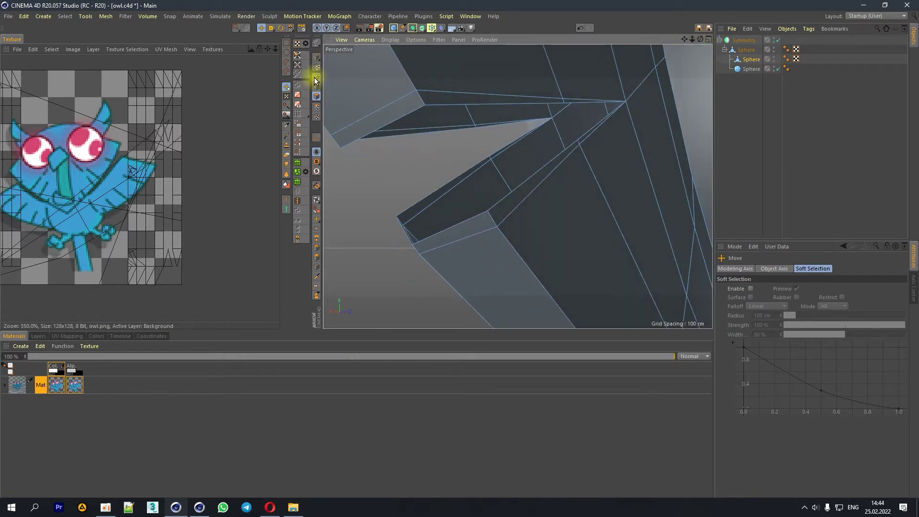
{"action": "left_click", "coordinate": [316, 77]}
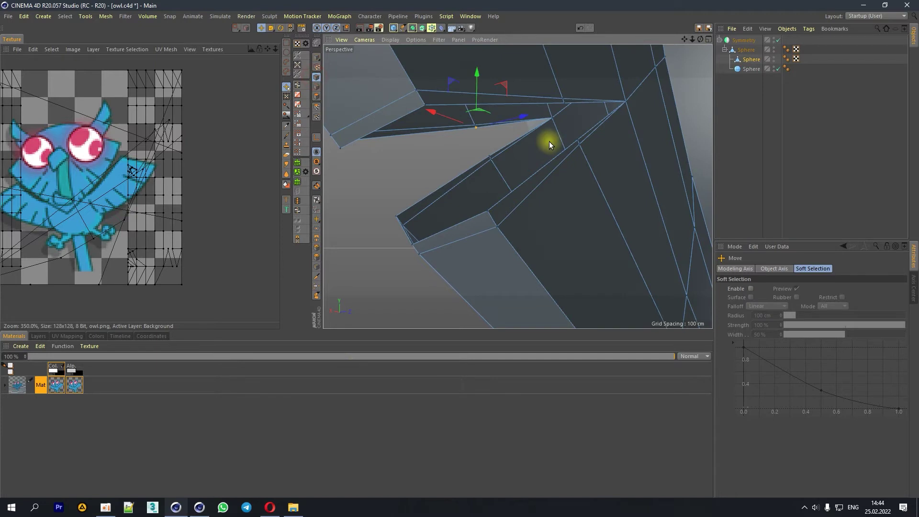
{"action": "right_click", "coordinate": [550, 142]}
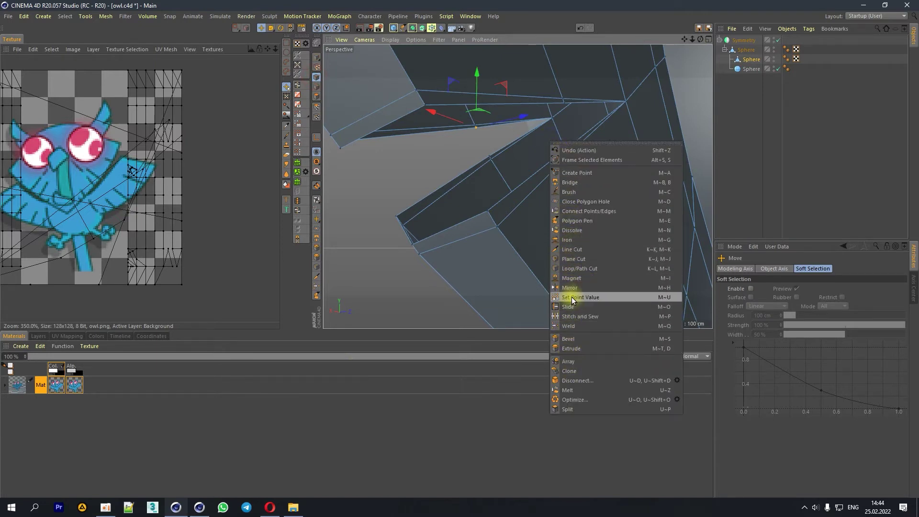
Step: Weld the stray wing edge points onto their neighbouring corner points
{"action": "left_click", "coordinate": [568, 326]}
{"action": "left_click_drag", "start_coordinate": [563, 104], "coordinate": [477, 128]}
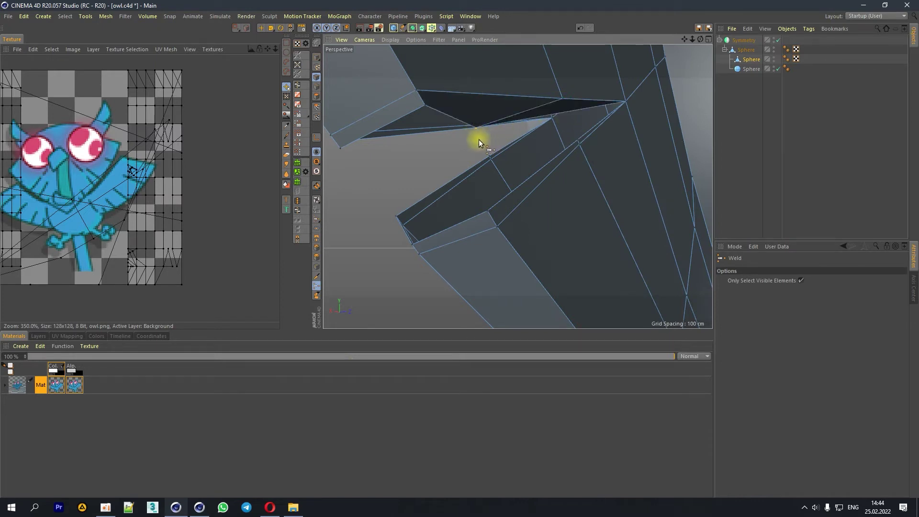
{"action": "left_click", "coordinate": [338, 152]}
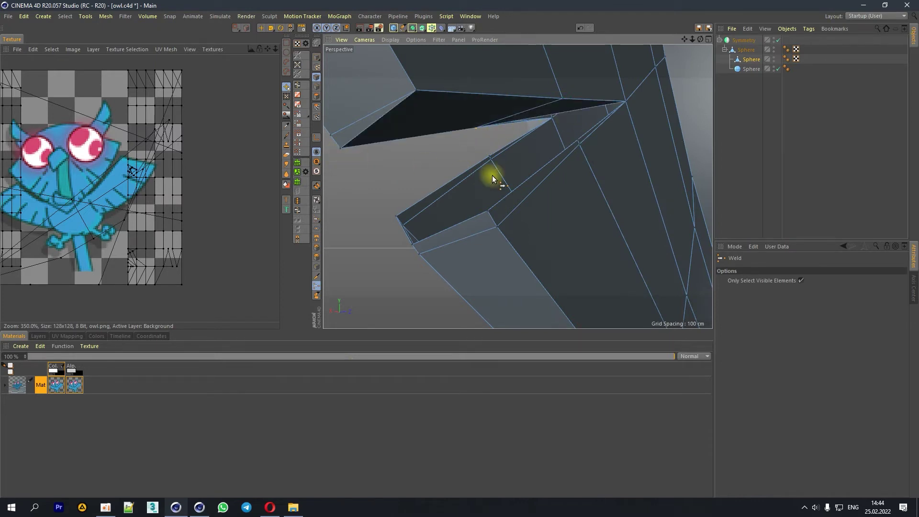
{"action": "left_click_drag", "start_coordinate": [488, 153], "coordinate": [488, 155]}
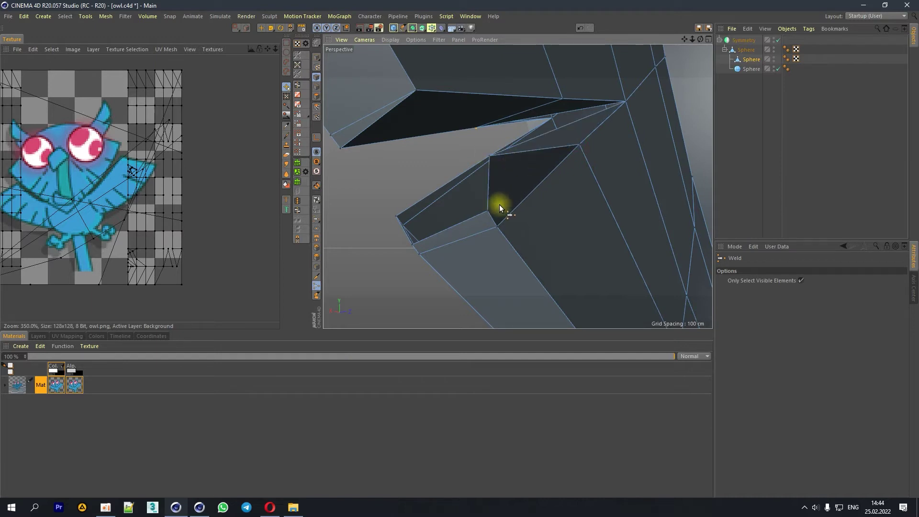
{"action": "left_click", "coordinate": [397, 215]}
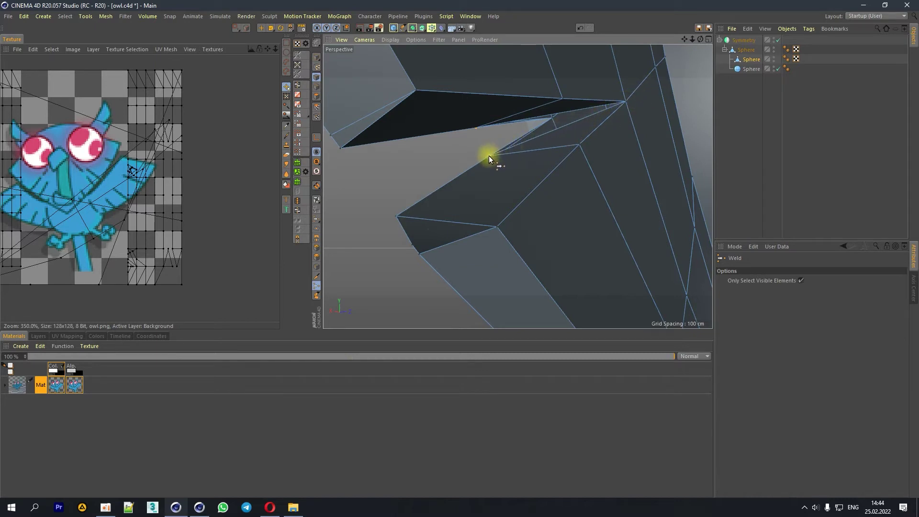
Step: Weld the remaining loose points around the wing gap, then orbit to inspect the joint
{"action": "left_click_drag", "start_coordinate": [703, 39], "coordinate": [670, 43]}
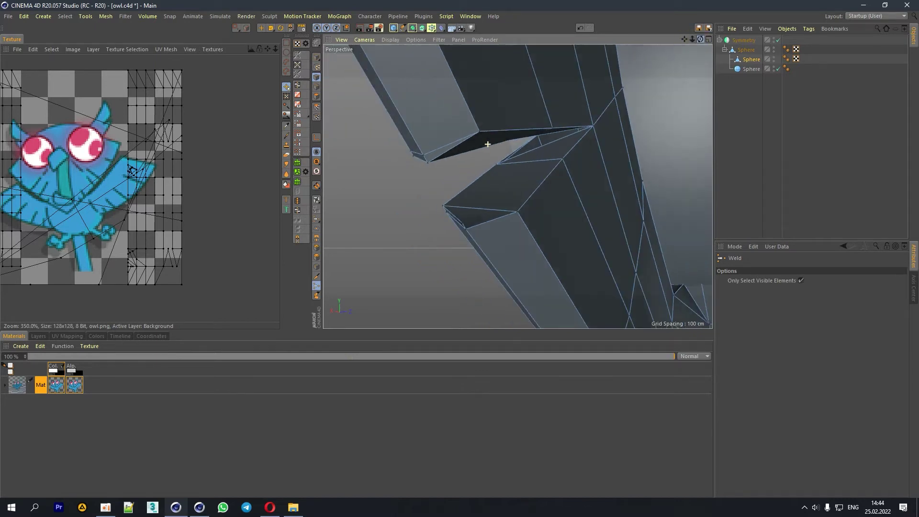
{"action": "left_click_drag", "start_coordinate": [574, 172], "coordinate": [623, 170], "text": "alt"}
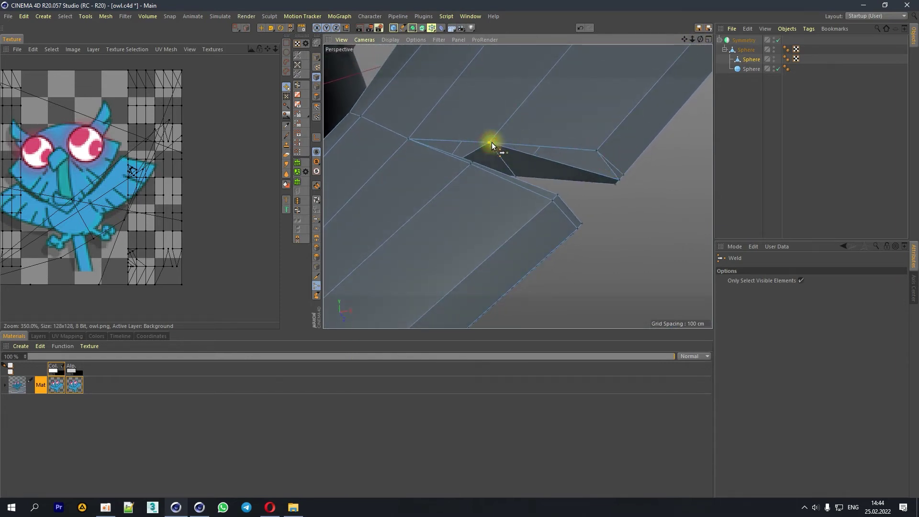
{"action": "scroll", "coordinate": [493, 143], "scroll_direction": "up", "scroll_amount": 2}
{"action": "left_click", "coordinate": [455, 179]}
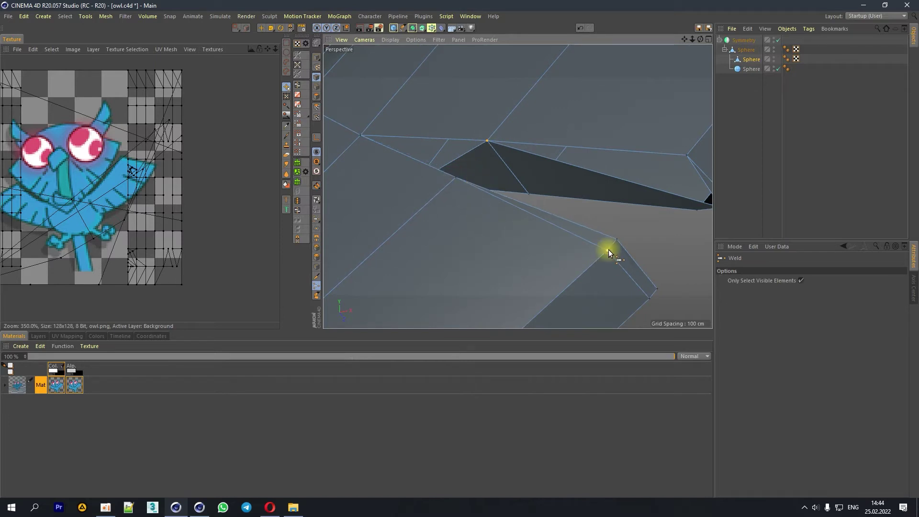
{"action": "left_click_drag", "start_coordinate": [610, 253], "coordinate": [607, 250]}
{"action": "left_click_drag", "start_coordinate": [656, 288], "coordinate": [650, 298]}
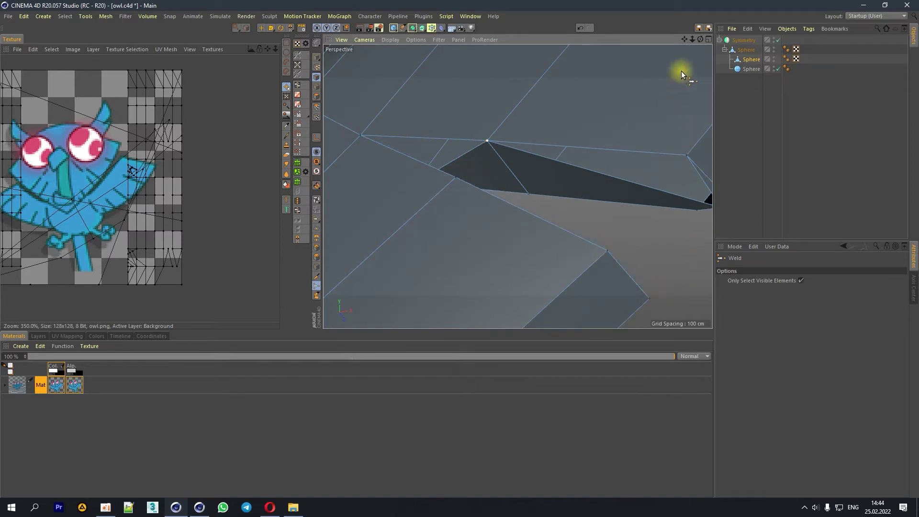
{"action": "left_click_drag", "start_coordinate": [685, 40], "coordinate": [691, 41]}
{"action": "left_click_drag", "start_coordinate": [650, 203], "coordinate": [653, 194]}
{"action": "left_click_drag", "start_coordinate": [700, 38], "coordinate": [670, 44]}
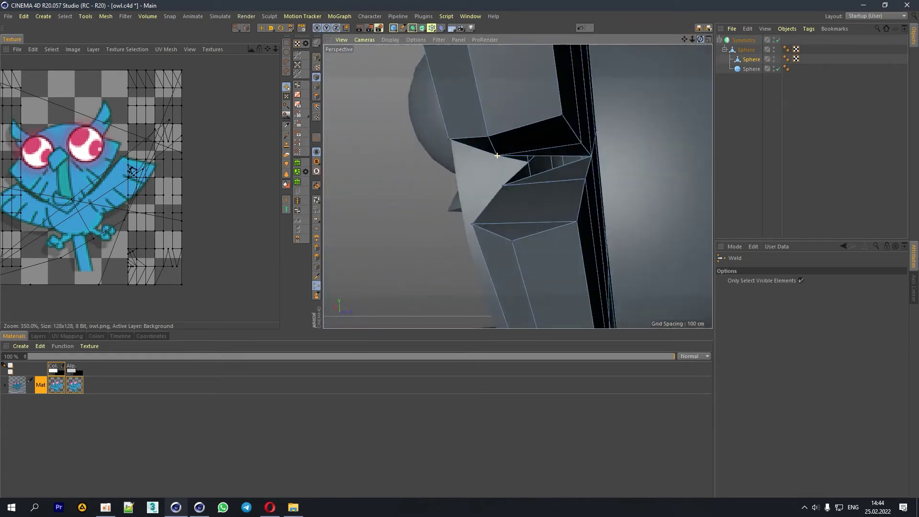
{"action": "left_click_drag", "start_coordinate": [497, 155], "coordinate": [497, 156]}
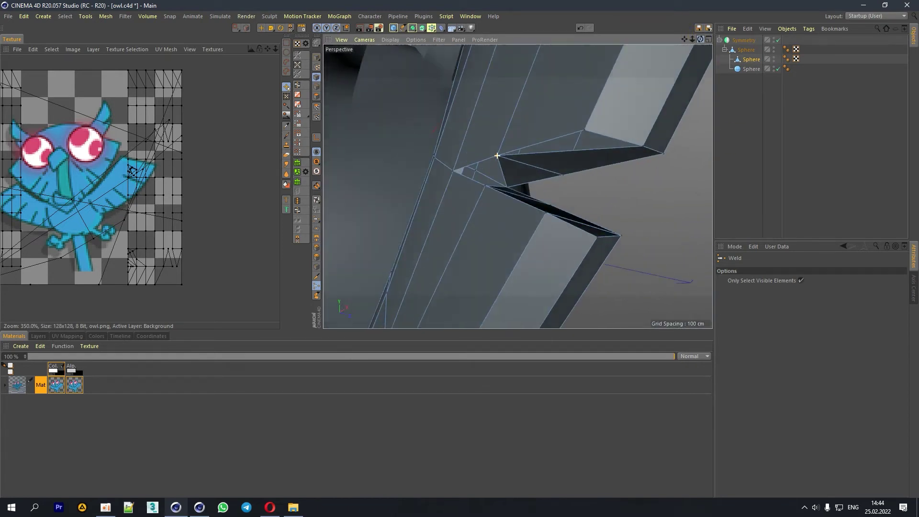
{"action": "left_click_drag", "start_coordinate": [497, 155], "coordinate": [497, 156]}
Step: Fill the open hole at the wing joint with Close Polygon Hole
{"action": "right_click", "coordinate": [608, 161]}
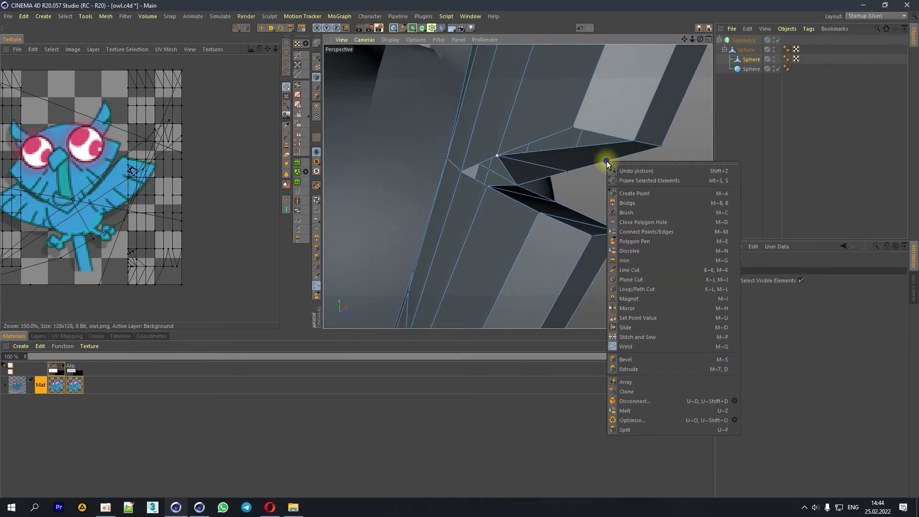
{"action": "left_click", "coordinate": [624, 221]}
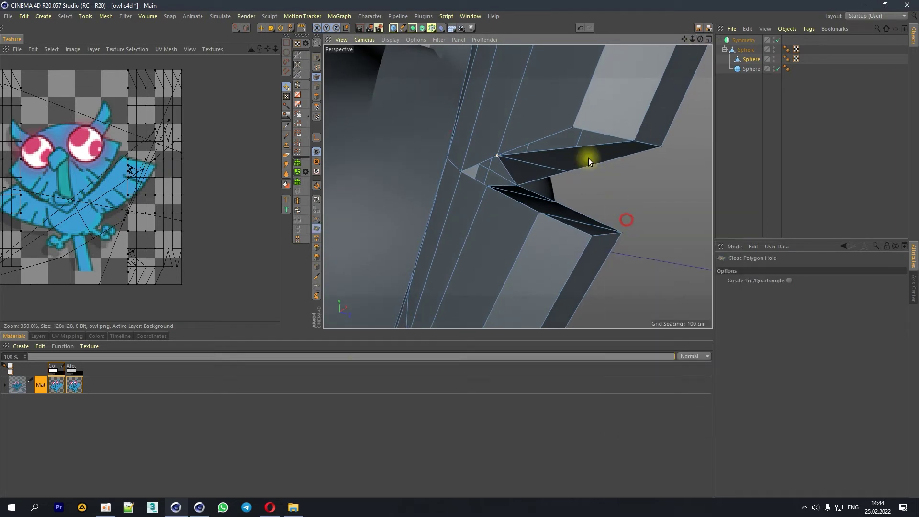
{"action": "left_click", "coordinate": [581, 148]}
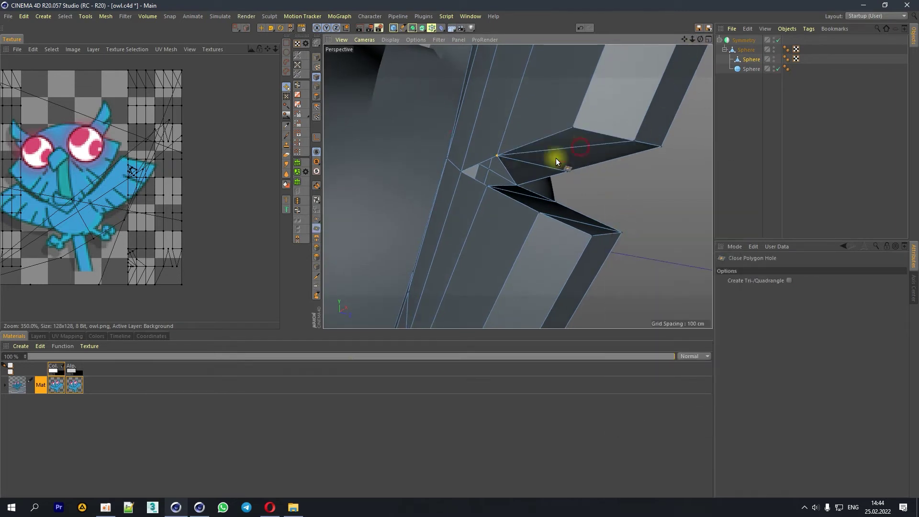
Step: Line Cut two new edges across the faces beside the wing joint
{"action": "right_click", "coordinate": [532, 181]}
{"action": "left_click", "coordinate": [556, 292]}
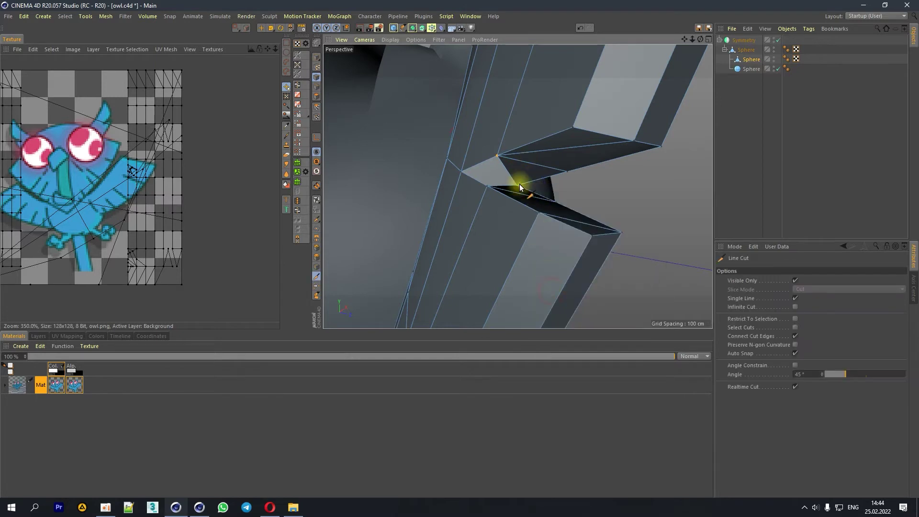
{"action": "left_click", "coordinate": [517, 186]}
{"action": "left_click", "coordinate": [458, 171]}
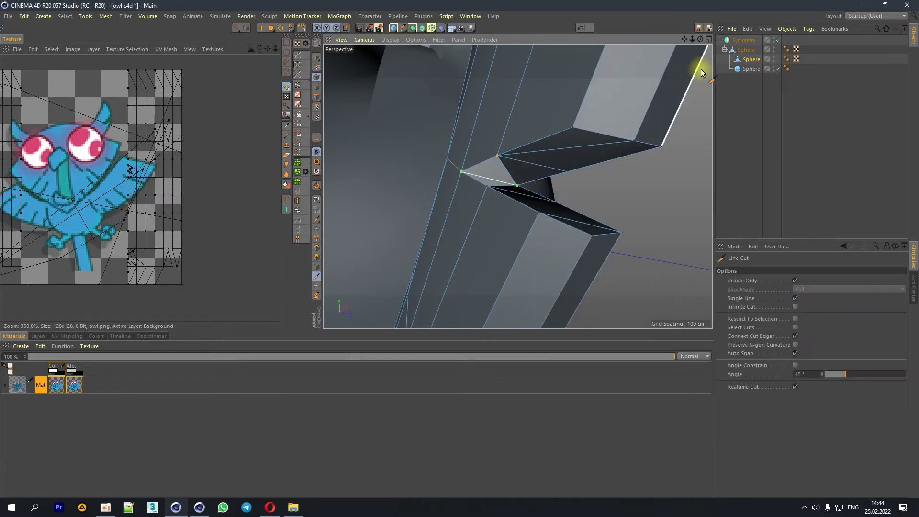
{"action": "left_click_drag", "start_coordinate": [701, 39], "coordinate": [487, 161]}
{"action": "left_click", "coordinate": [486, 167]}
{"action": "left_click", "coordinate": [545, 173]}
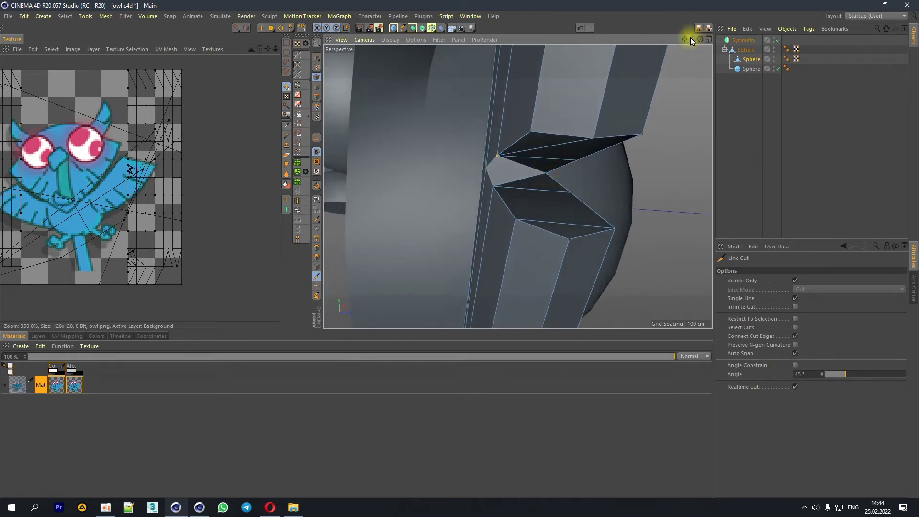
{"action": "left_click_drag", "start_coordinate": [691, 38], "coordinate": [693, 38]}
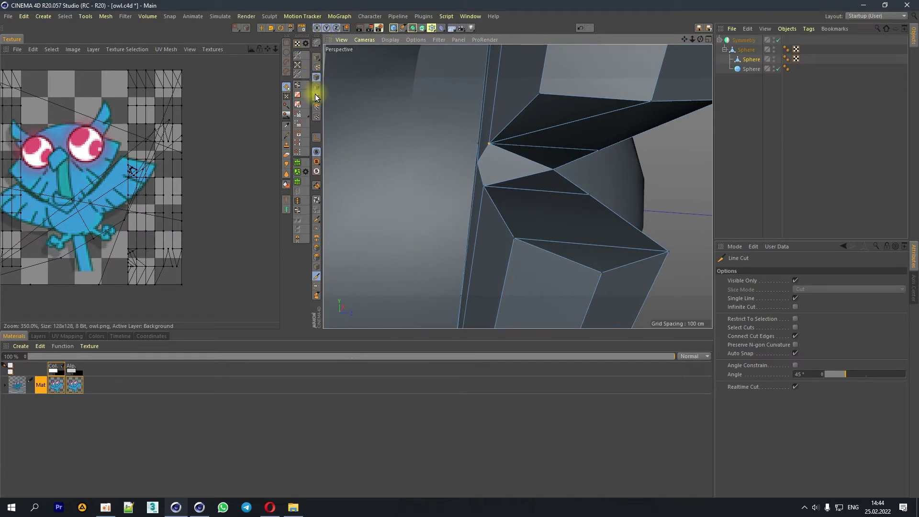
Step: Select the small triangle at the joint in Polygons mode with the Move tool
{"action": "left_click", "coordinate": [317, 96]}
{"action": "left_click", "coordinate": [261, 28]}
{"action": "left_click", "coordinate": [497, 167]}
{"action": "mouse_move", "coordinate": [701, 39]}
{"action": "left_mouse_down"}
{"action": "mouse_move", "coordinate": [632, 67]}
{"action": "mouse_move", "coordinate": [556, 132]}
{"action": "left_mouse_up"}
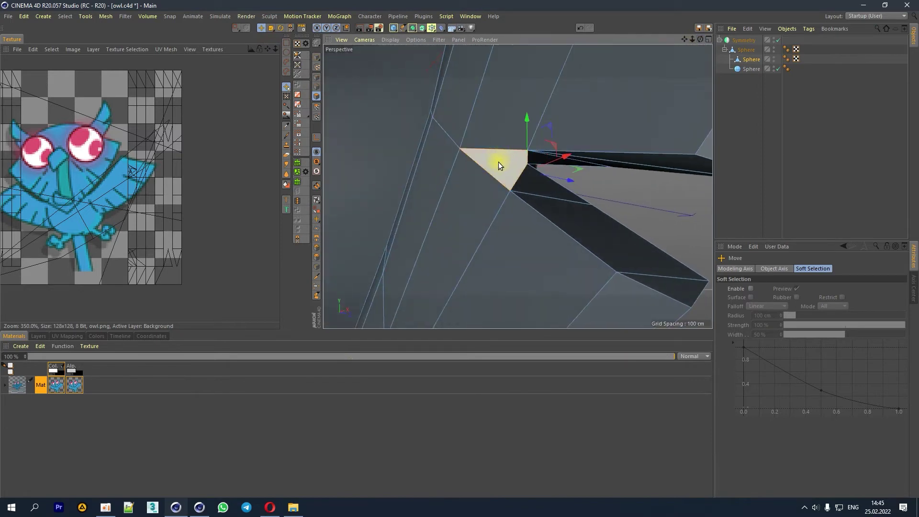
Step: Delete the stray triangle at the wing joint
{"action": "scroll", "coordinate": [507, 166], "scroll_direction": "up", "scroll_amount": 2}
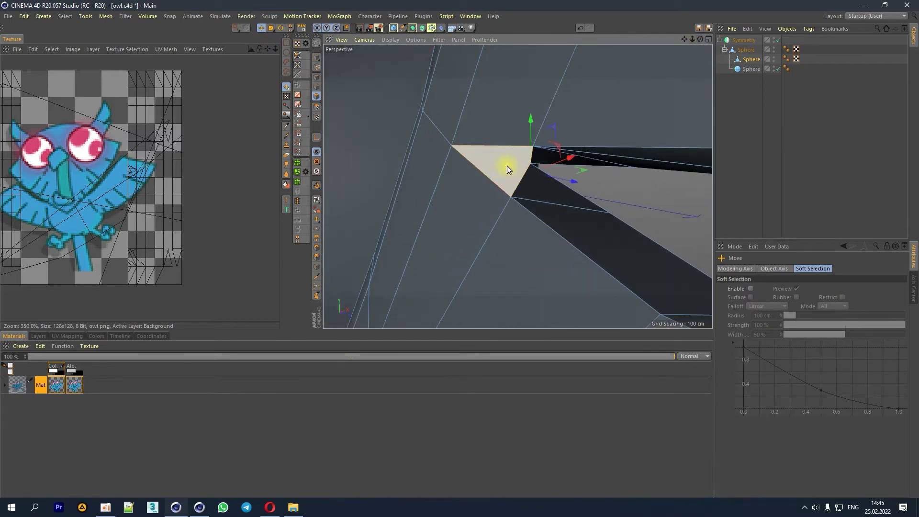
{"action": "left_click_drag", "start_coordinate": [699, 40], "coordinate": [493, 167]}
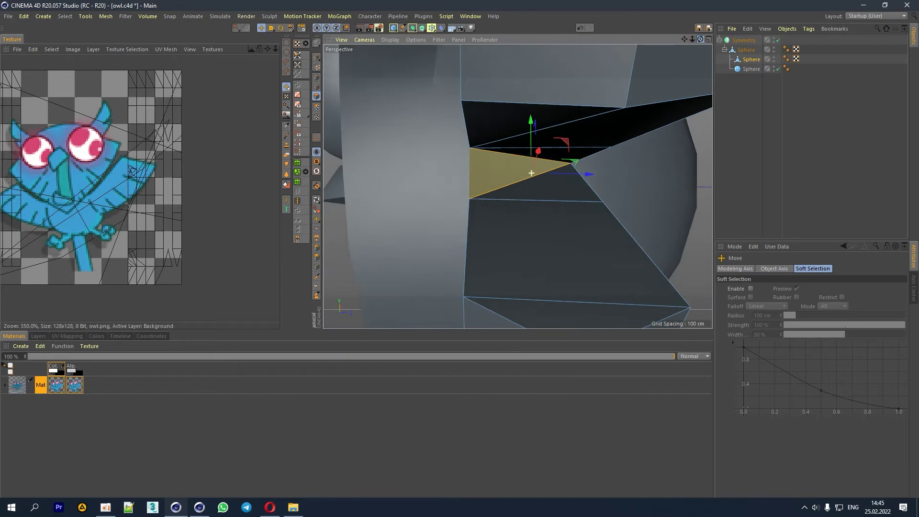
{"action": "key", "text": "Delete"}
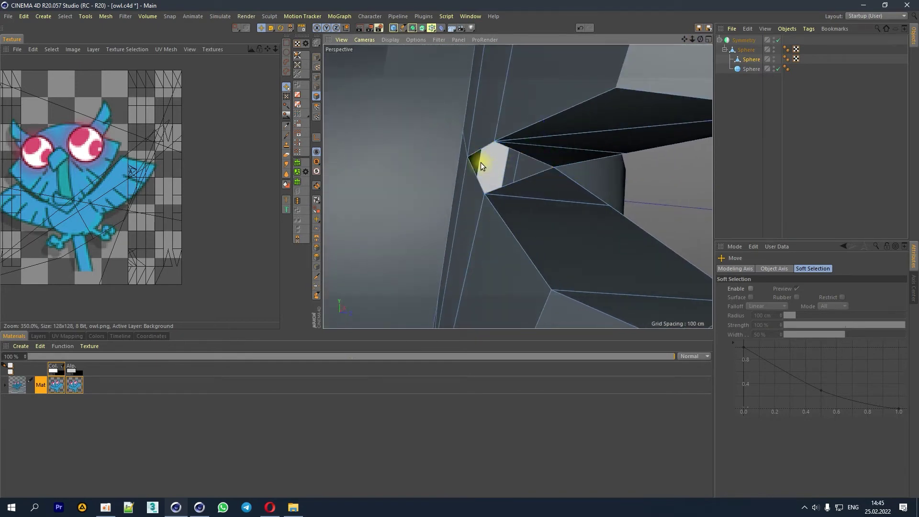
{"action": "left_click_drag", "start_coordinate": [700, 38], "coordinate": [556, 128]}
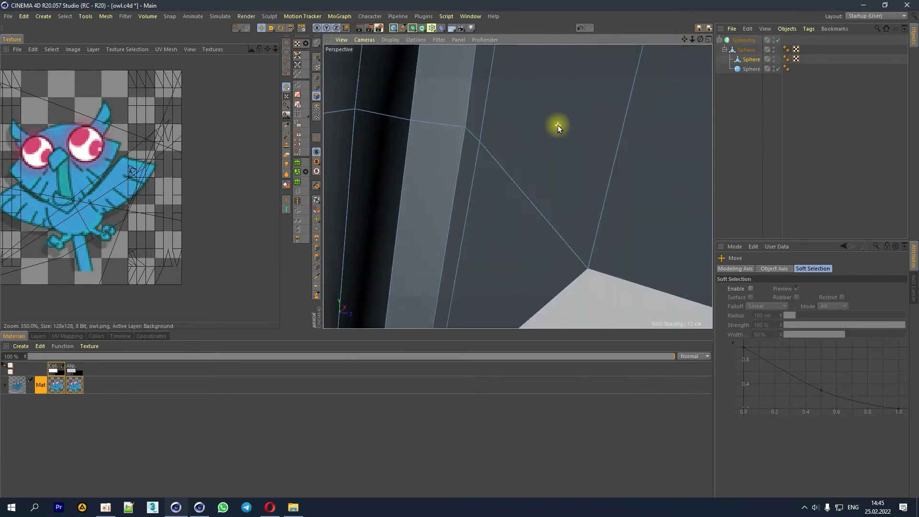
Step: Bridge the gap's points in Points mode to create a new face across it
{"action": "right_click", "coordinate": [556, 127]}
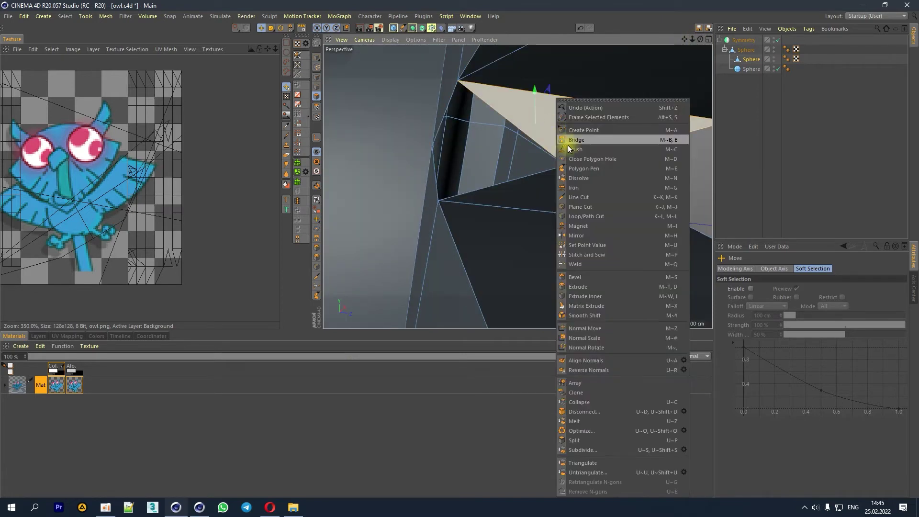
{"action": "left_click", "coordinate": [565, 140]}
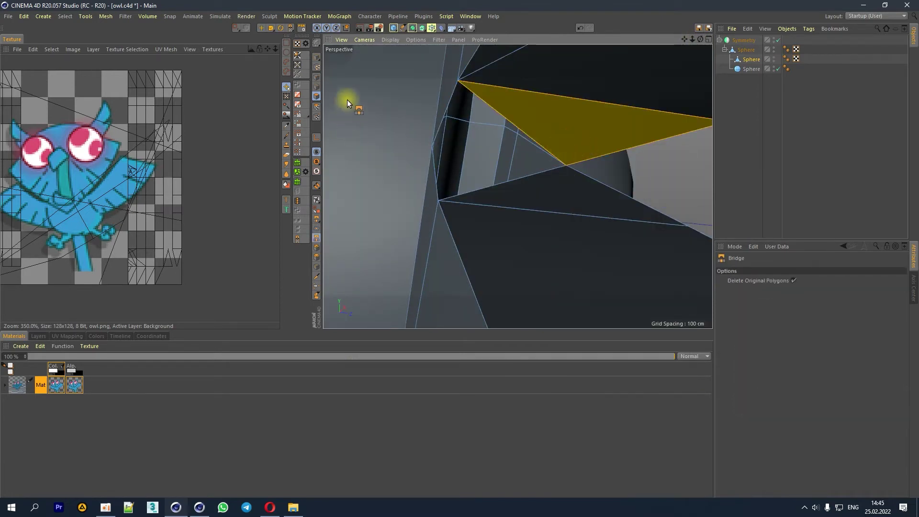
{"action": "left_click", "coordinate": [317, 77]}
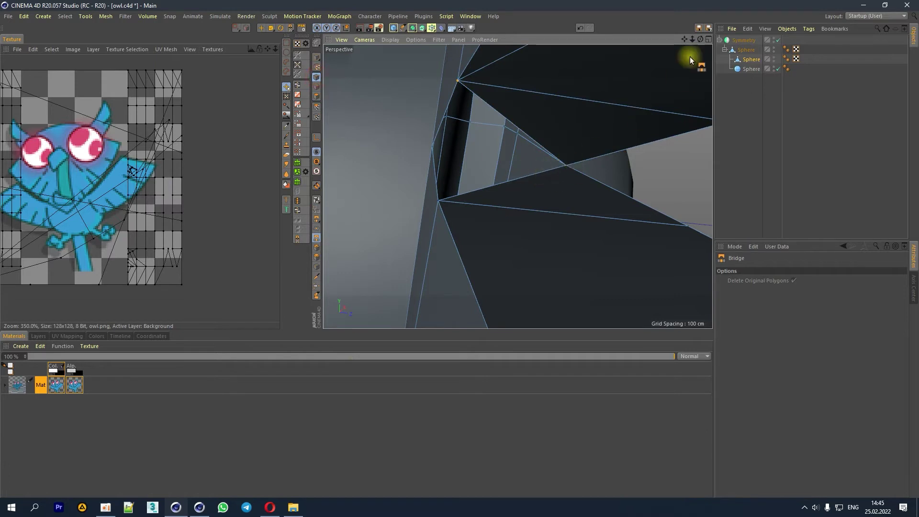
{"action": "left_click_drag", "start_coordinate": [697, 40], "coordinate": [694, 41]}
{"action": "left_click_drag", "start_coordinate": [563, 164], "coordinate": [437, 149]}
{"action": "left_click", "coordinate": [467, 95]}
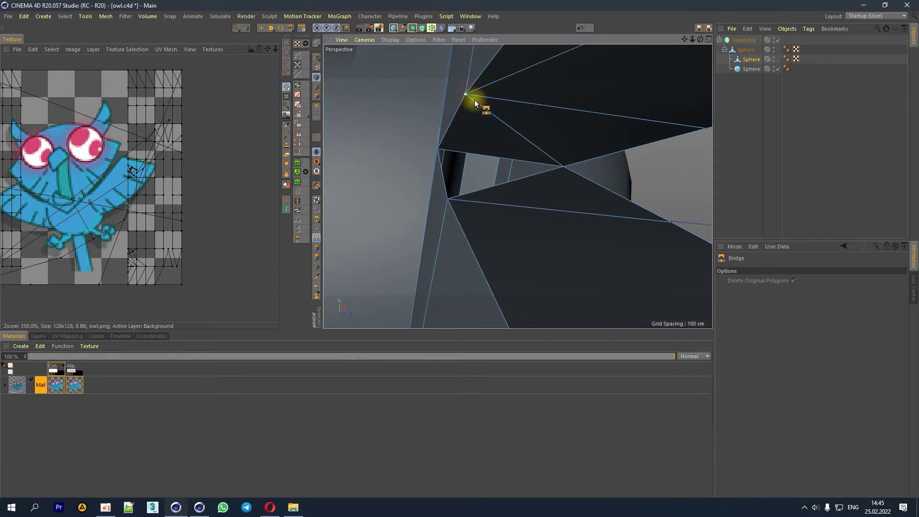
Step: Fill the remaining hole at the joint with Close Polygon Hole
{"action": "right_click", "coordinate": [480, 156]}
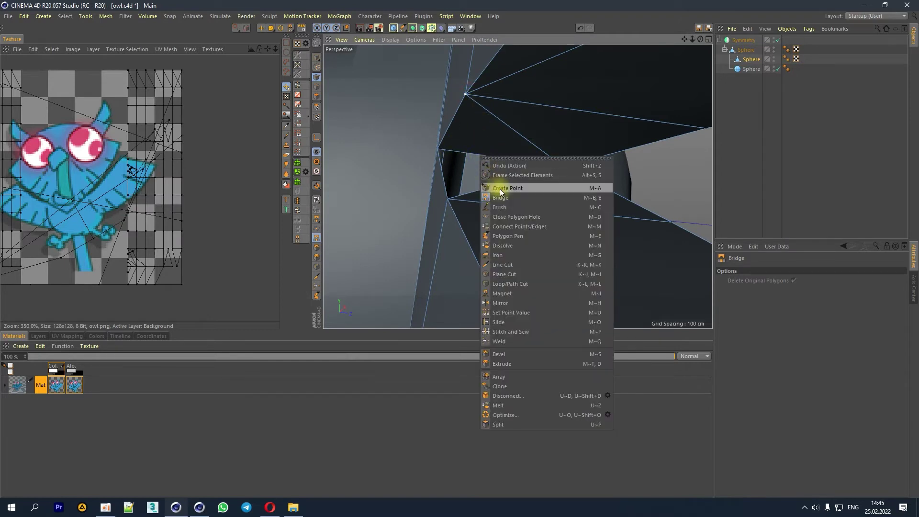
{"action": "left_click", "coordinate": [498, 217]}
{"action": "left_click", "coordinate": [483, 190]}
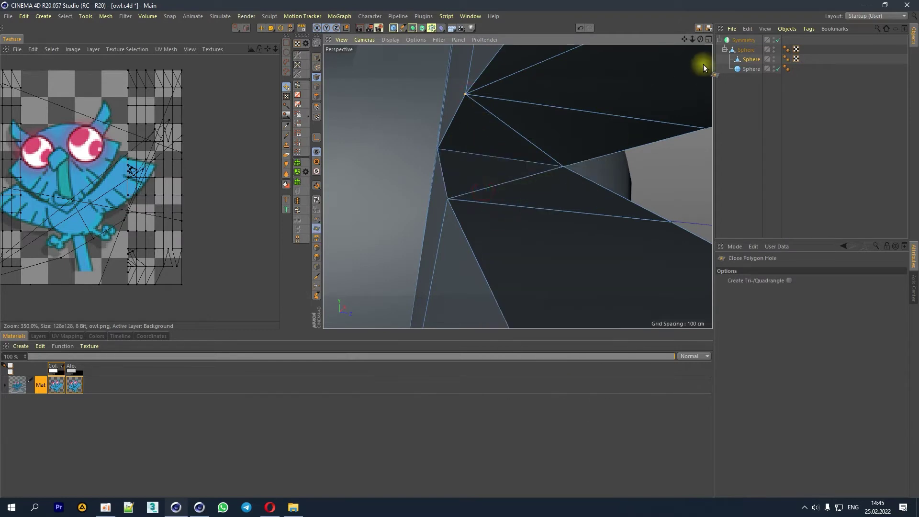
{"action": "left_click_drag", "start_coordinate": [691, 40], "coordinate": [675, 57]}
{"action": "left_click", "coordinate": [261, 28]}
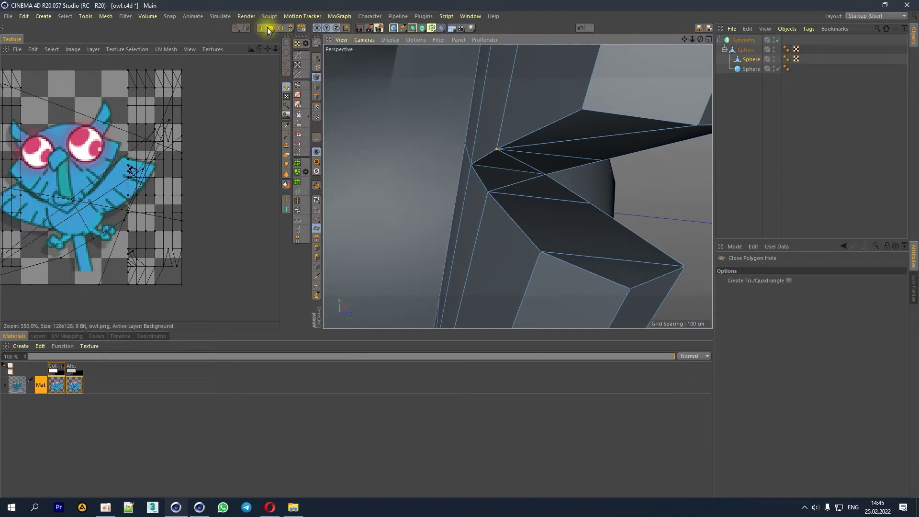
Step: Line Cut a vertical line down the pinched column between the wings, in Polygons mode
{"action": "left_click", "coordinate": [319, 86]}
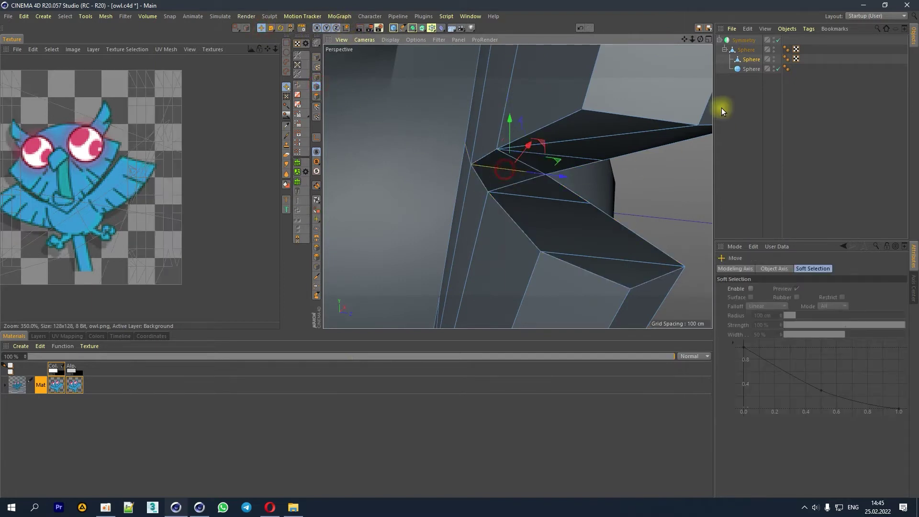
{"action": "left_click_drag", "start_coordinate": [692, 39], "coordinate": [699, 43]}
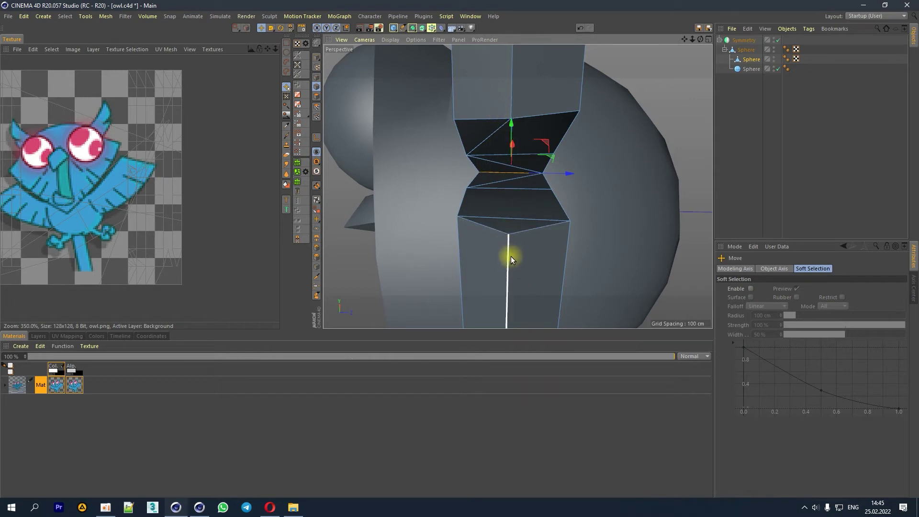
{"action": "left_click_drag", "start_coordinate": [693, 39], "coordinate": [548, 103]}
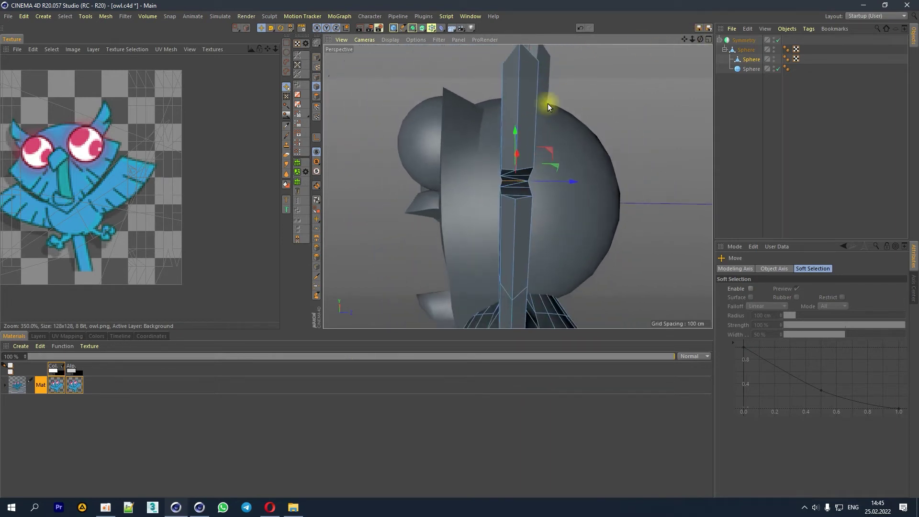
{"action": "scroll", "coordinate": [518, 196], "scroll_direction": "up", "scroll_amount": 3}
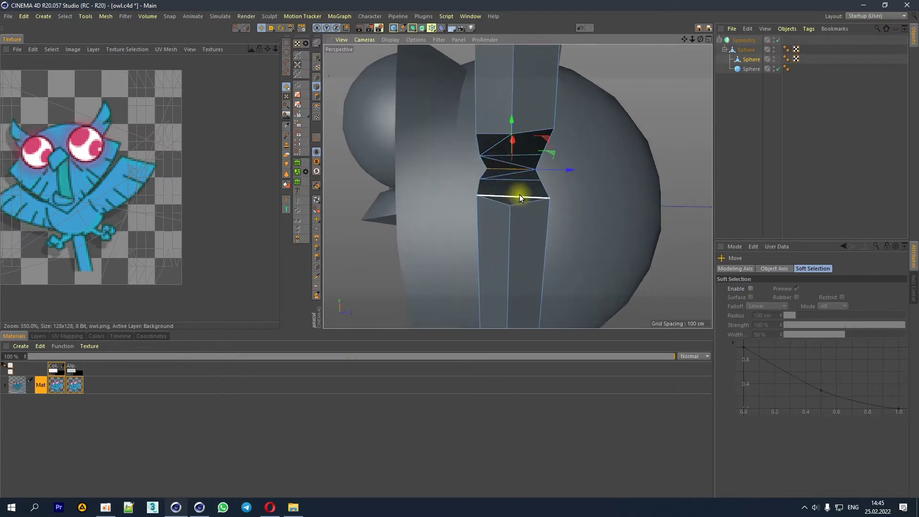
{"action": "scroll", "coordinate": [518, 192], "scroll_direction": "up", "scroll_amount": 2}
{"action": "right_click", "coordinate": [512, 188]}
{"action": "left_click", "coordinate": [521, 302]}
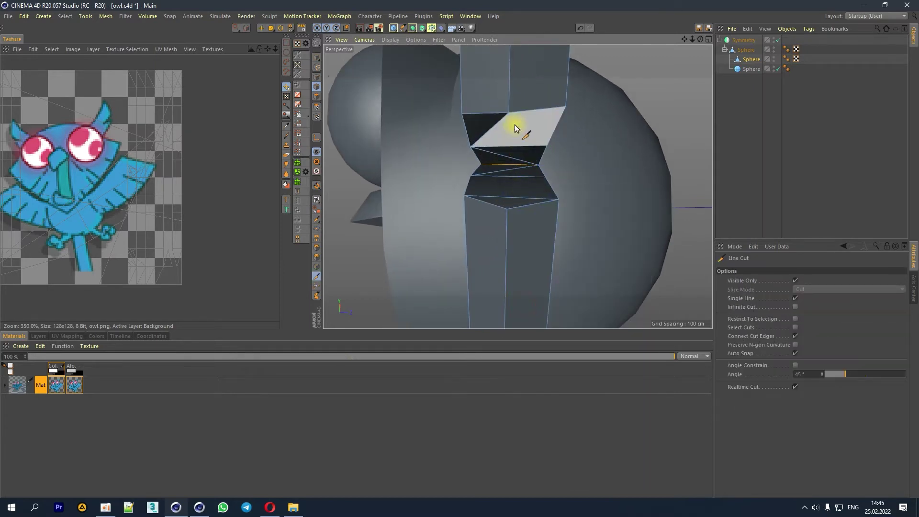
{"action": "left_click", "coordinate": [509, 113]}
{"action": "left_click", "coordinate": [508, 197]}
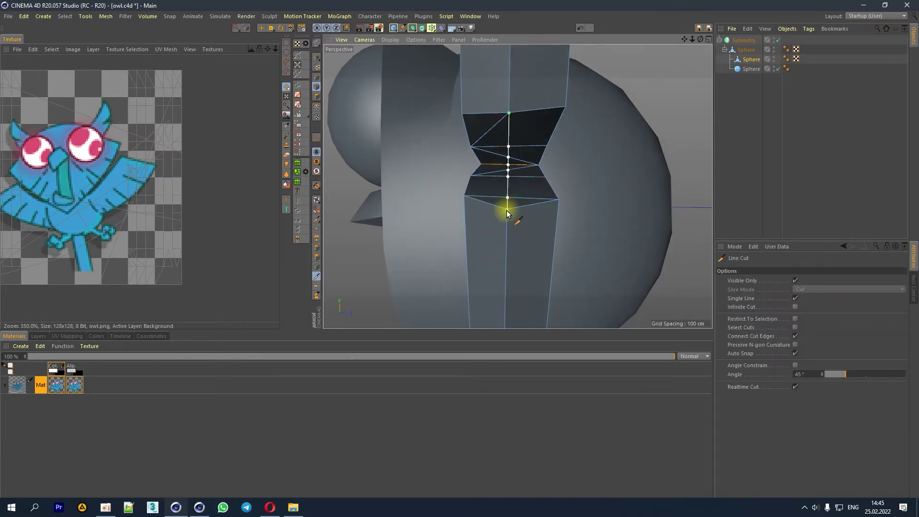
{"action": "right_click", "coordinate": [523, 168]}
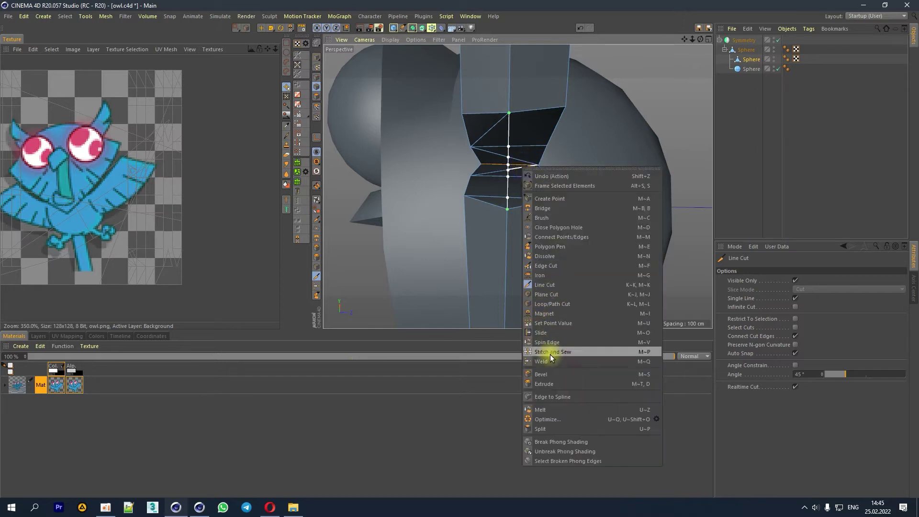
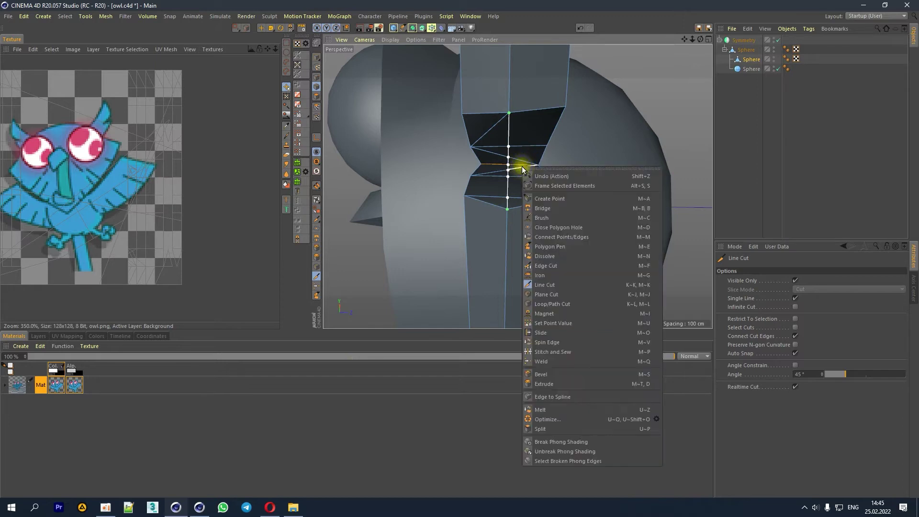
Step: Weld the stray middle point at the leg's pinched joint onto the lower line
{"action": "left_click", "coordinate": [541, 362]}
{"action": "left_click", "coordinate": [317, 76]}
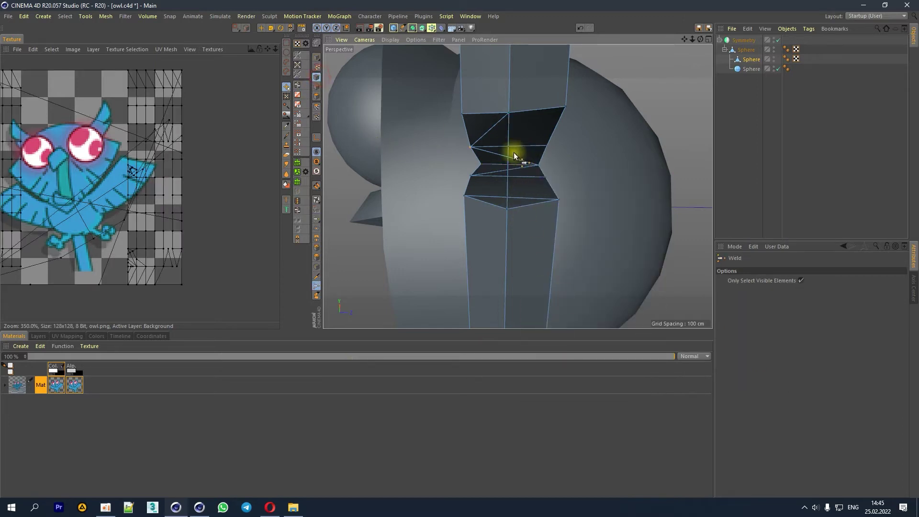
{"action": "scroll", "coordinate": [516, 153], "scroll_direction": "up", "scroll_amount": 3}
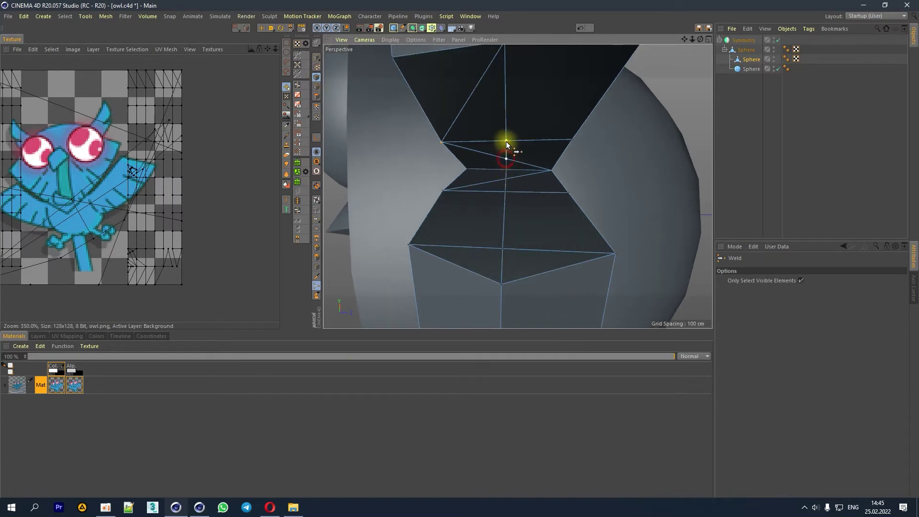
{"action": "scroll", "coordinate": [518, 88], "scroll_direction": "down", "scroll_amount": 2}
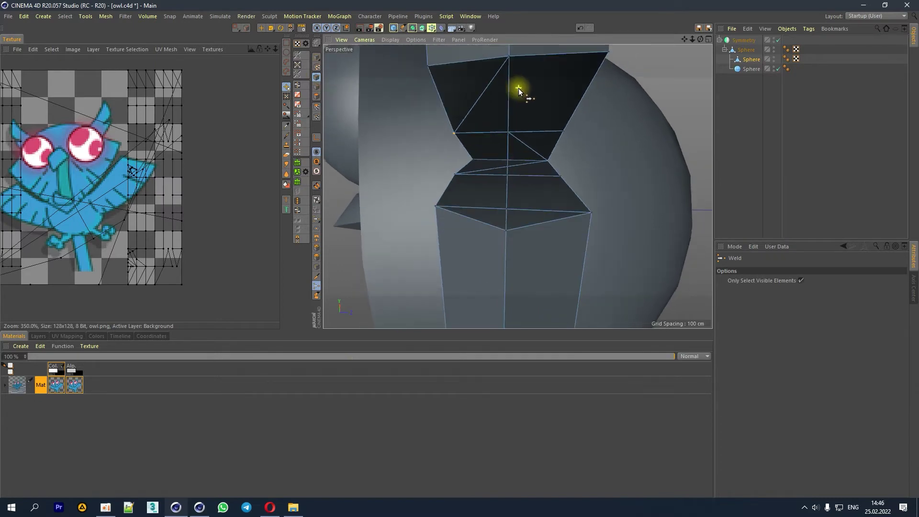
{"action": "left_click", "coordinate": [508, 167]}
Step: Dissolve the upper and lower diagonal edges at the joint to leave clean quads
{"action": "left_click", "coordinate": [258, 28]}
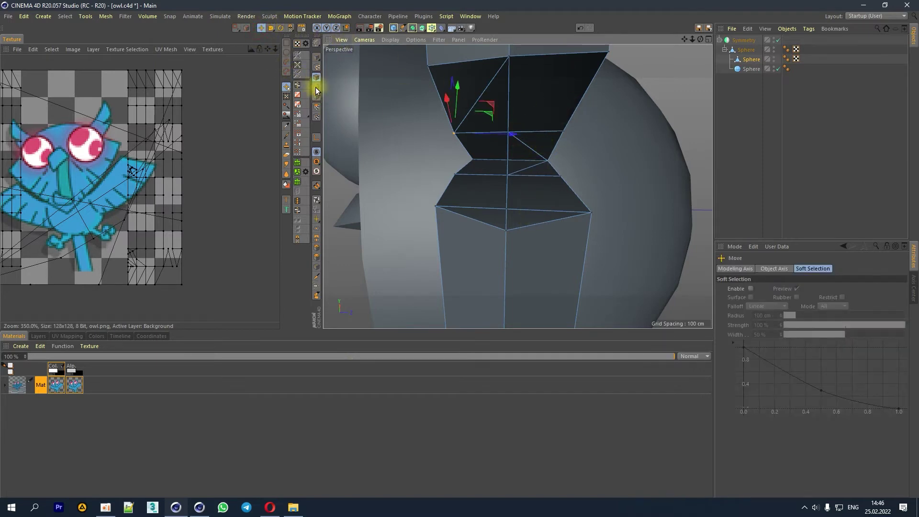
{"action": "left_click", "coordinate": [317, 86]}
{"action": "left_click", "coordinate": [483, 90]}
{"action": "left_click", "coordinate": [533, 151], "text": "shift"}
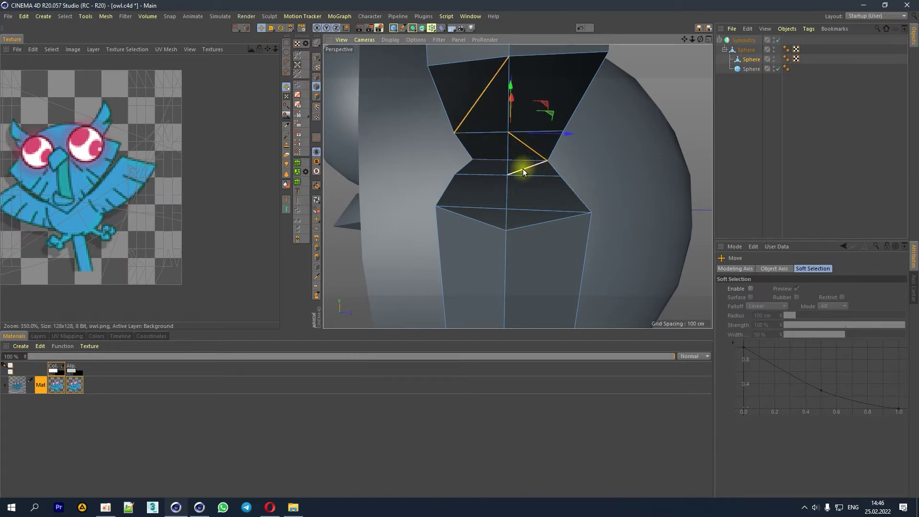
{"action": "right_click", "coordinate": [524, 171]}
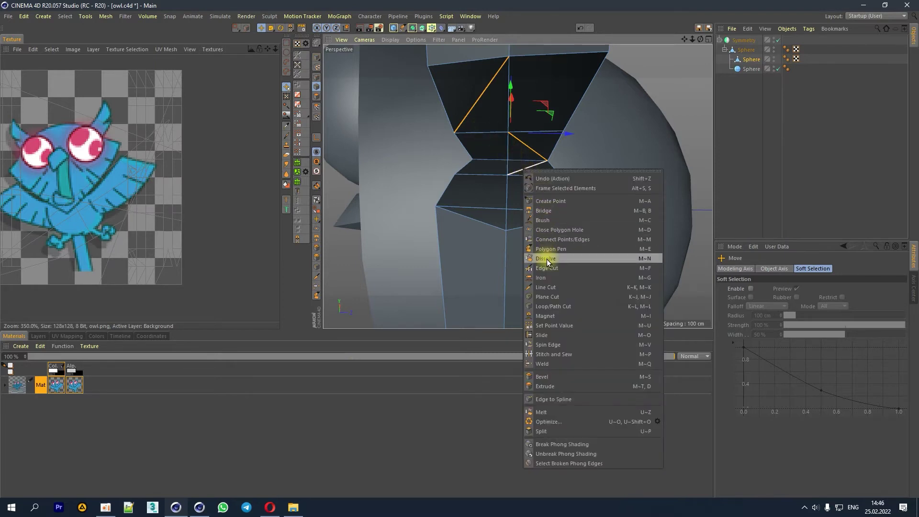
{"action": "left_click", "coordinate": [547, 259]}
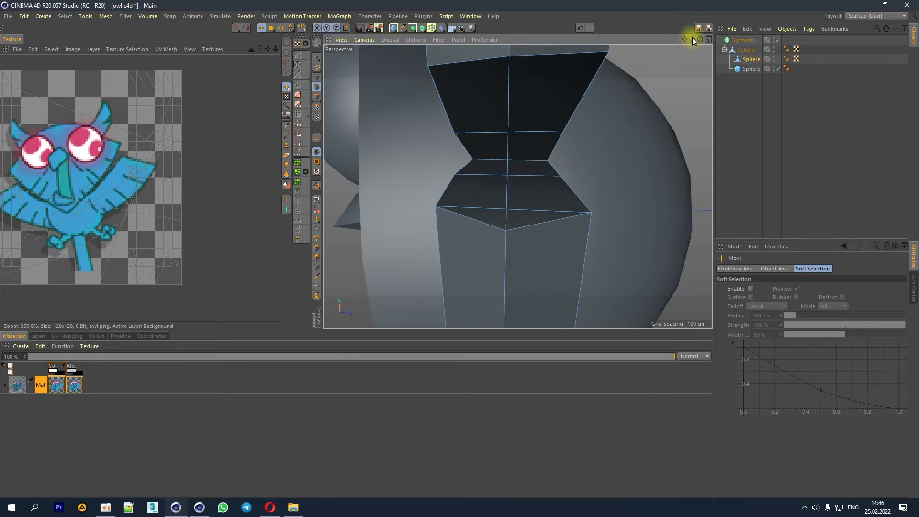
Step: Move a point on the wing's edge slightly down and left
{"action": "mouse_move", "coordinate": [692, 38]}
{"action": "left_mouse_down"}
{"action": "mouse_move", "coordinate": [670, 62]}
{"action": "mouse_move", "coordinate": [684, 53]}
{"action": "mouse_move", "coordinate": [709, 57]}
{"action": "mouse_move", "coordinate": [708, 28]}
{"action": "left_mouse_up"}
{"action": "left_click_drag", "start_coordinate": [518, 186], "coordinate": [599, 144], "text": "alt"}
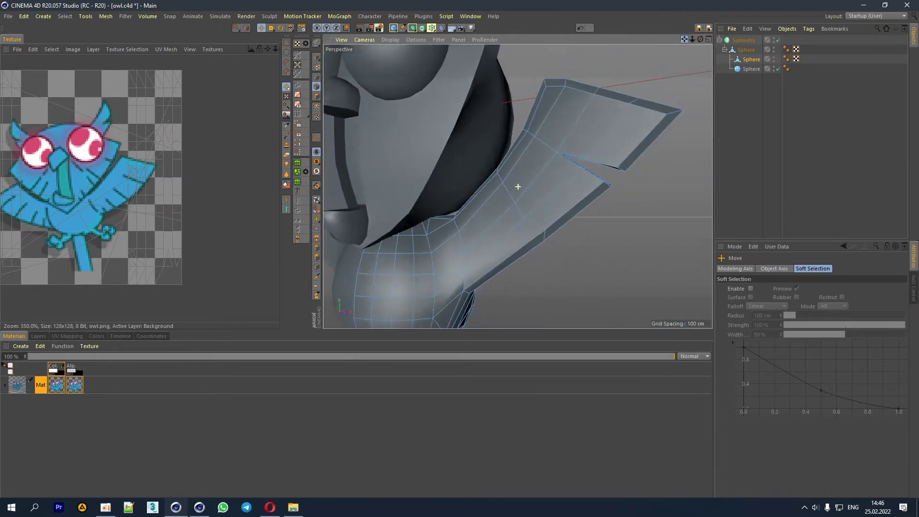
{"action": "left_click_drag", "start_coordinate": [691, 37], "coordinate": [593, 100]}
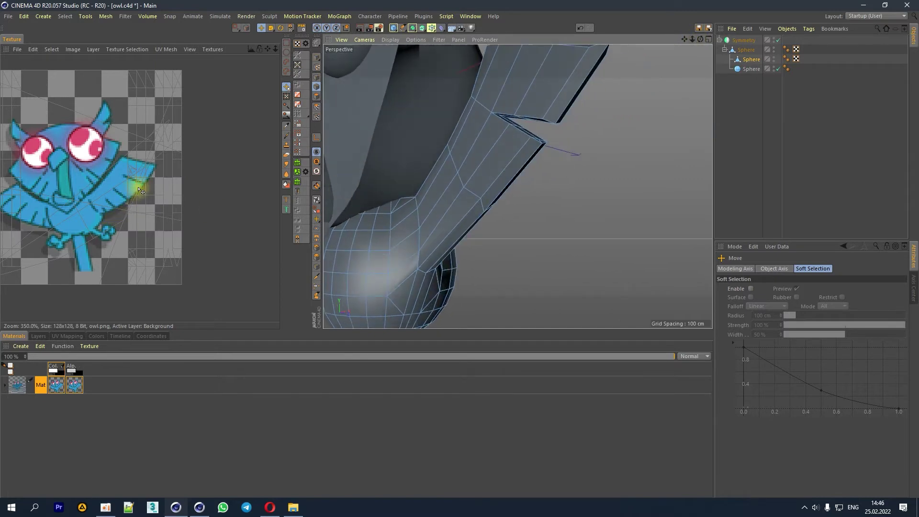
{"action": "scroll", "coordinate": [514, 203], "scroll_direction": "up", "scroll_amount": 2}
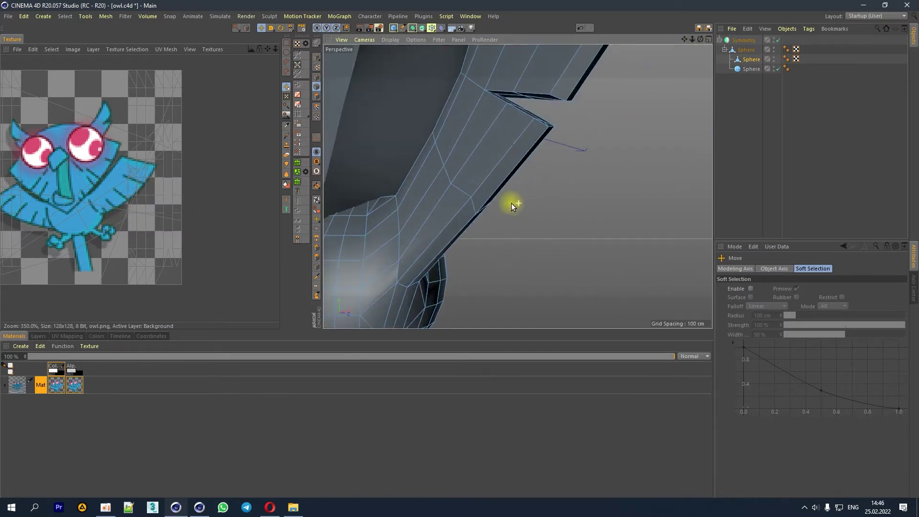
{"action": "scroll", "coordinate": [479, 191], "scroll_direction": "up", "scroll_amount": 2}
{"action": "left_click", "coordinate": [285, 87]}
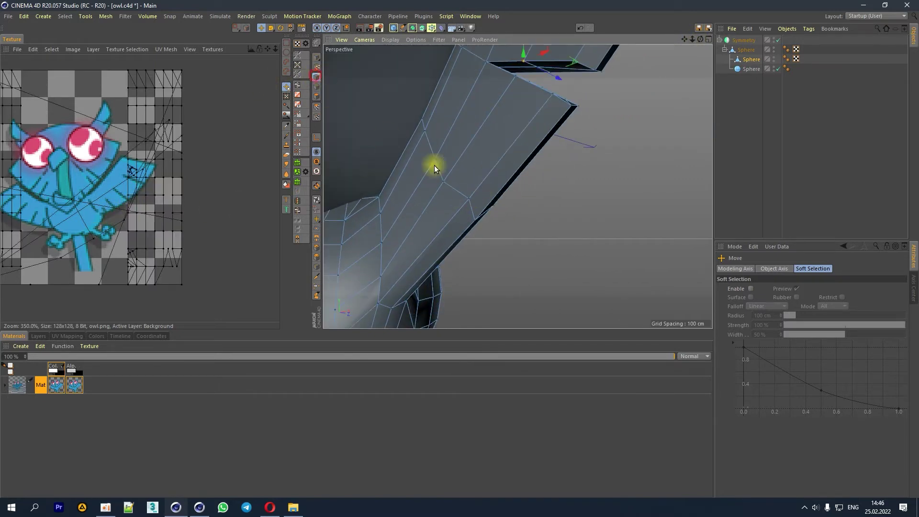
{"action": "left_click", "coordinate": [469, 199]}
{"action": "left_click_drag", "start_coordinate": [559, 152], "coordinate": [553, 154]}
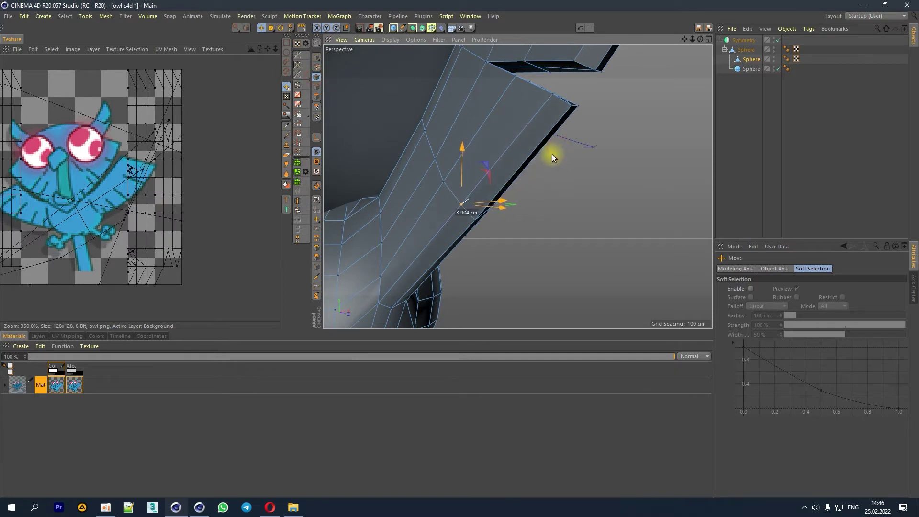
{"action": "left_click_drag", "start_coordinate": [703, 40], "coordinate": [634, 111]}
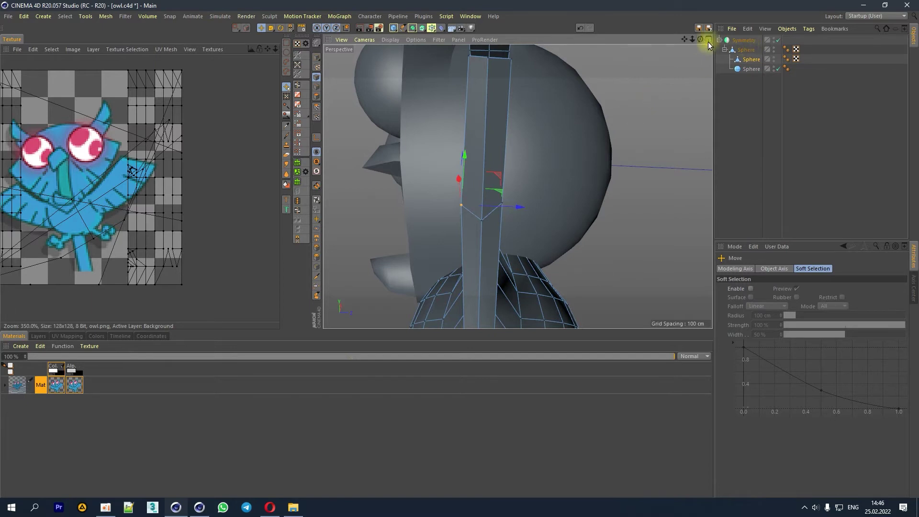
{"action": "left_click_drag", "start_coordinate": [700, 39], "coordinate": [689, 52]}
{"action": "left_click_drag", "start_coordinate": [492, 168], "coordinate": [447, 208]}
Step: Line-cut new edges across the wing surface and its side strip
{"action": "right_click", "coordinate": [401, 181]}
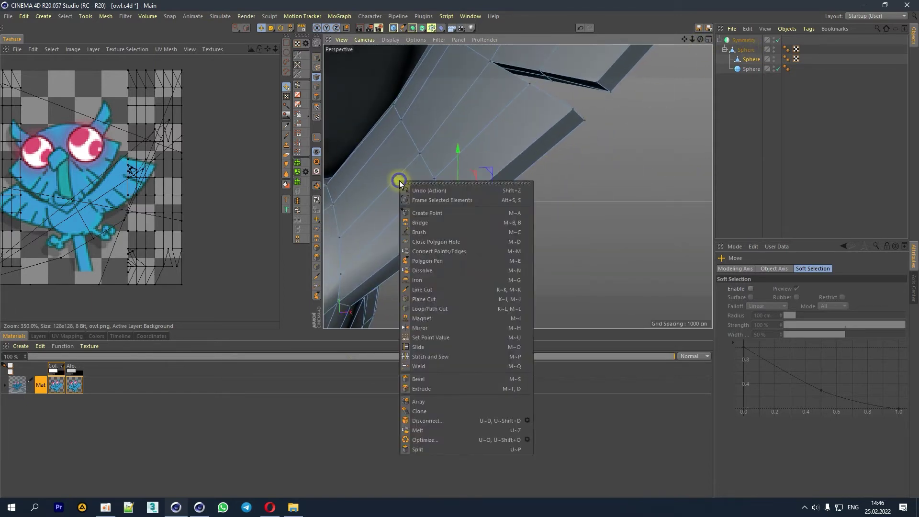
{"action": "left_click", "coordinate": [421, 305]}
{"action": "left_click", "coordinate": [421, 153]}
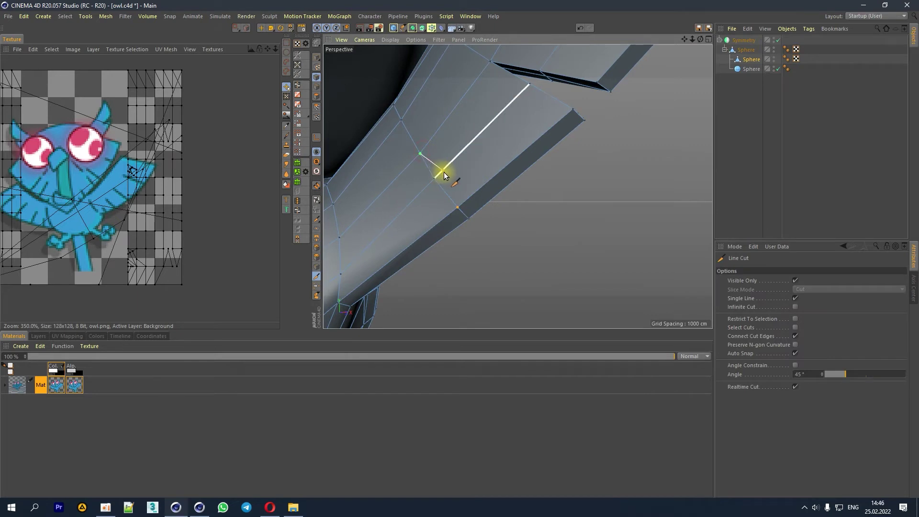
{"action": "left_click", "coordinate": [479, 210]}
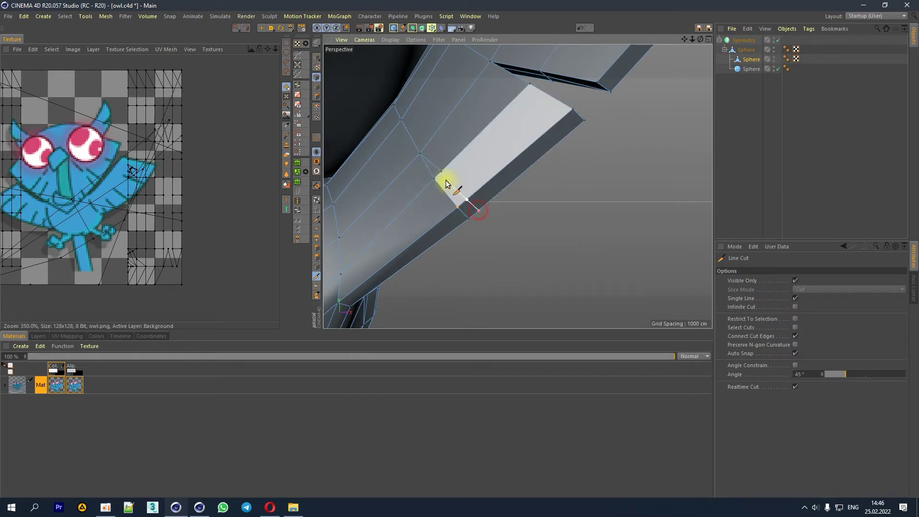
{"action": "left_click_drag", "start_coordinate": [707, 42], "coordinate": [560, 164]}
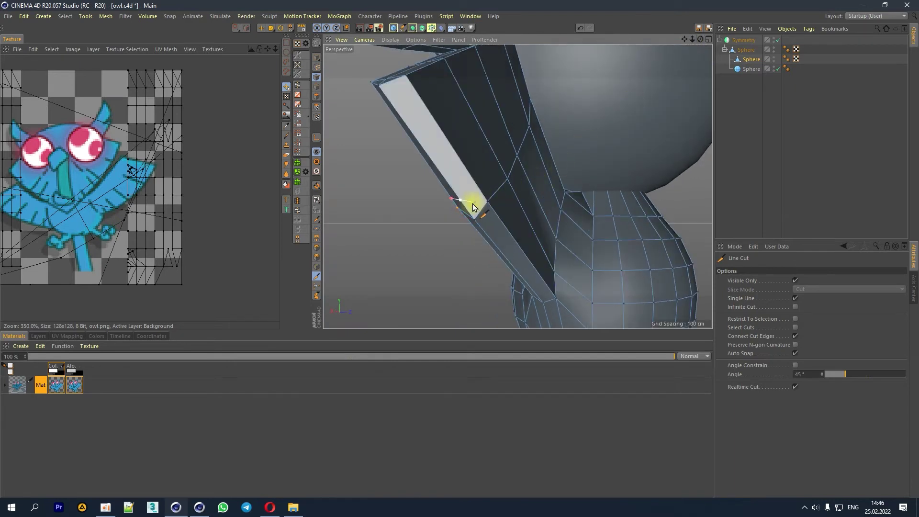
{"action": "left_click", "coordinate": [466, 208]}
{"action": "left_click", "coordinate": [517, 157]}
{"action": "left_click", "coordinate": [503, 171]}
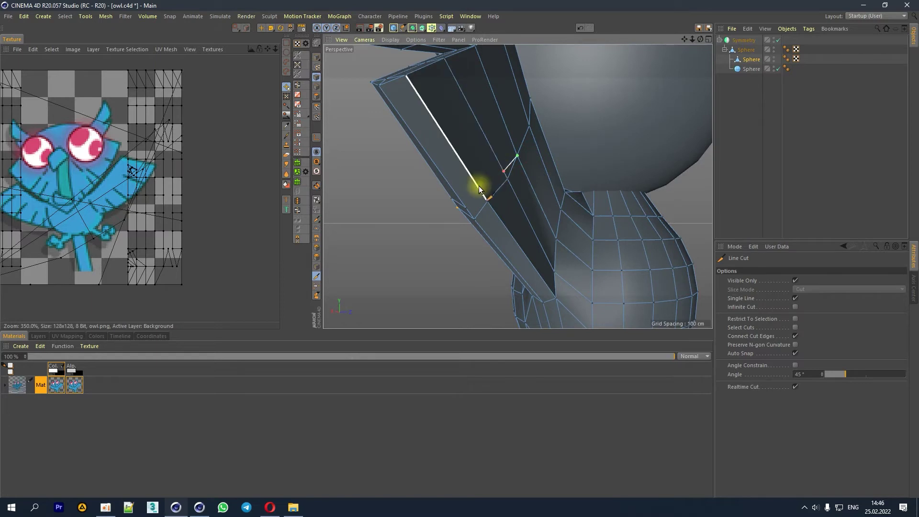
{"action": "left_click", "coordinate": [467, 208]}
{"action": "left_click", "coordinate": [505, 172]}
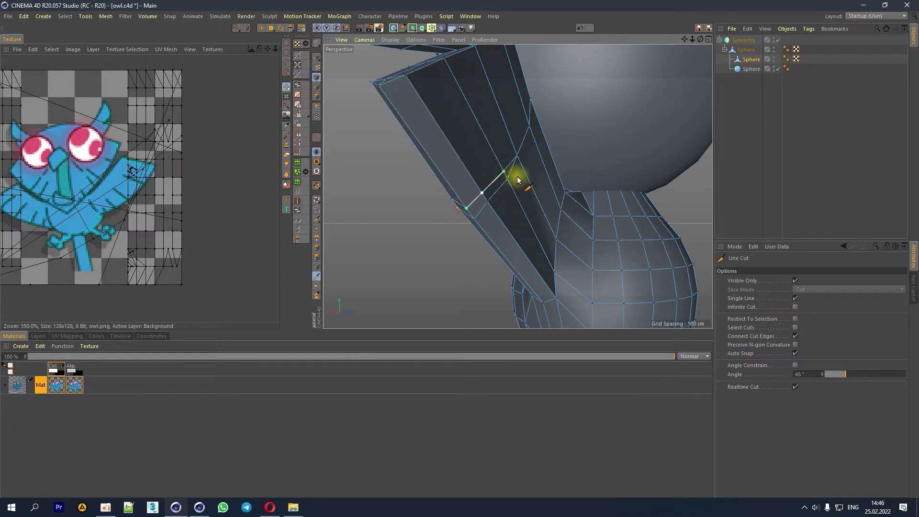
{"action": "scroll", "coordinate": [466, 240], "scroll_direction": "up", "scroll_amount": 2}
{"action": "scroll", "coordinate": [463, 236], "scroll_direction": "up", "scroll_amount": 1}
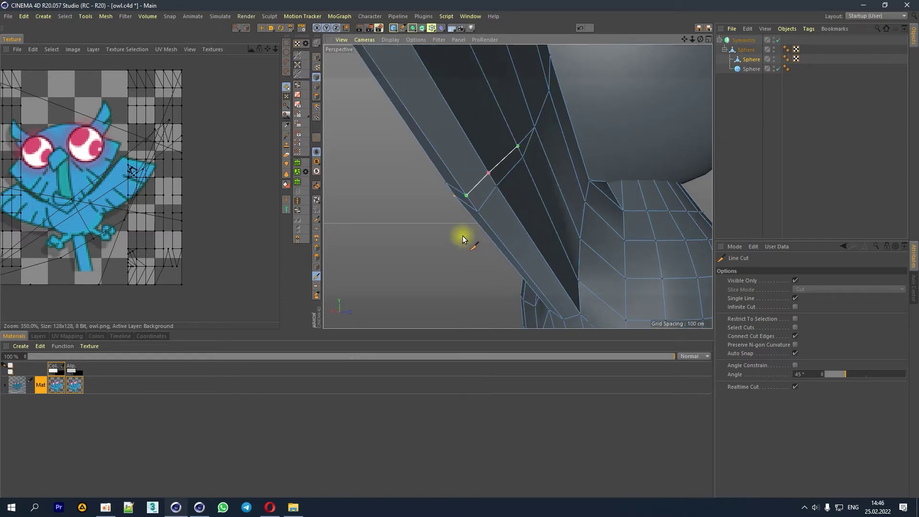
Step: Select the polygon beside the new cut on the side strip
{"action": "left_click", "coordinate": [261, 27]}
{"action": "left_click", "coordinate": [519, 144]}
{"action": "left_click", "coordinate": [479, 193], "text": "shift"}
{"action": "left_click_drag", "start_coordinate": [700, 39], "coordinate": [540, 185]}
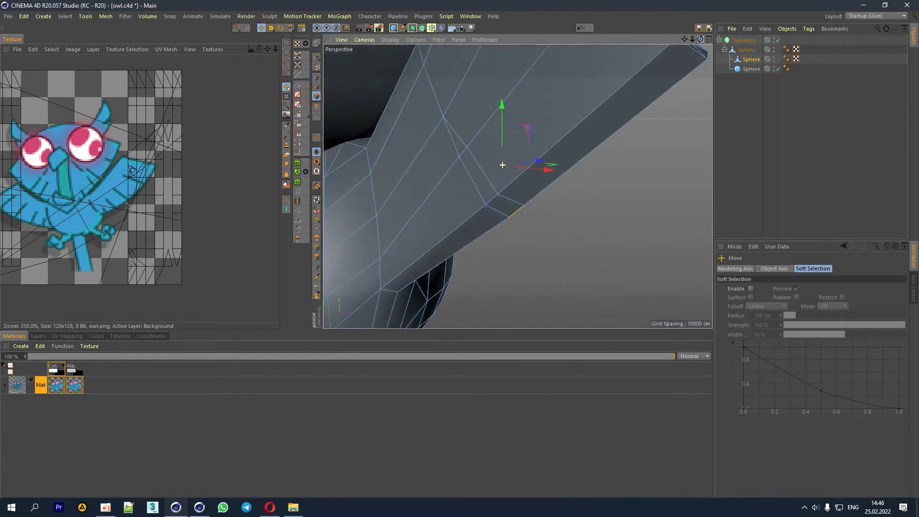
{"action": "left_click", "coordinate": [506, 216]}
{"action": "left_click", "coordinate": [516, 206]}
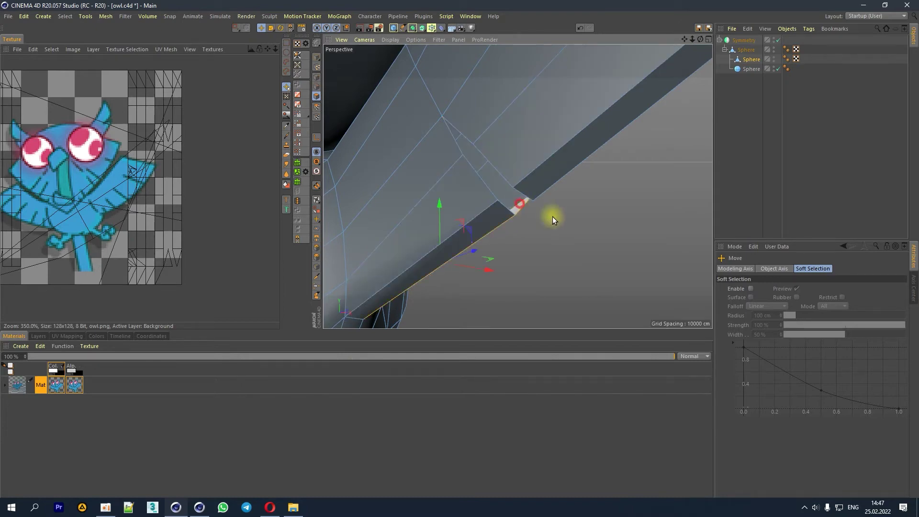
{"action": "left_click_drag", "start_coordinate": [701, 42], "coordinate": [622, 144]}
{"action": "left_click_drag", "start_coordinate": [700, 39], "coordinate": [357, 105]}
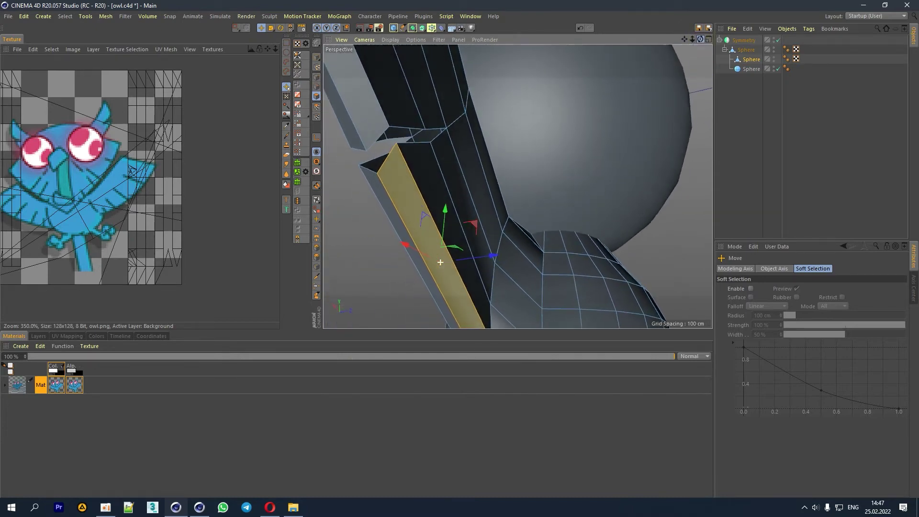
Step: Pull the cut points apart to open a V-shaped feather notch
{"action": "left_click", "coordinate": [317, 77]}
{"action": "left_click", "coordinate": [412, 156]}
{"action": "left_click_drag", "start_coordinate": [402, 143], "coordinate": [394, 102]}
{"action": "left_click_drag", "start_coordinate": [700, 39], "coordinate": [452, 102]}
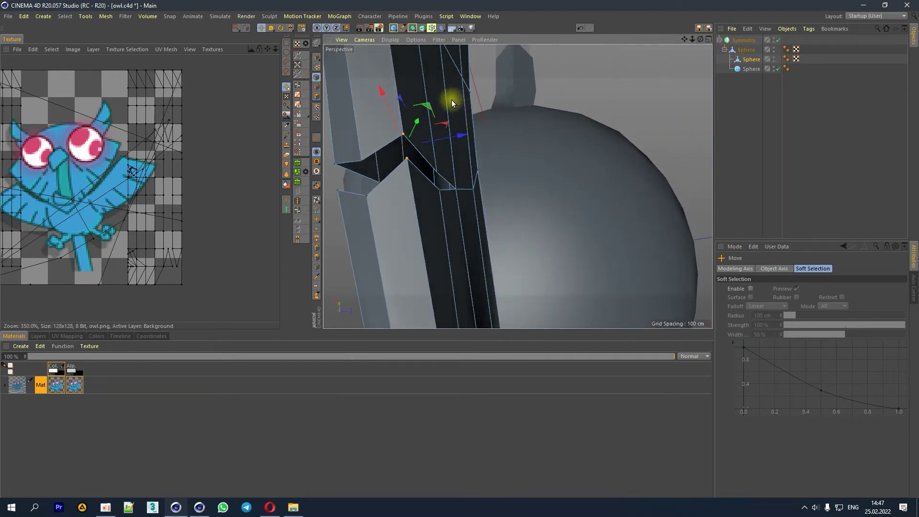
{"action": "left_click_drag", "start_coordinate": [427, 107], "coordinate": [432, 133]}
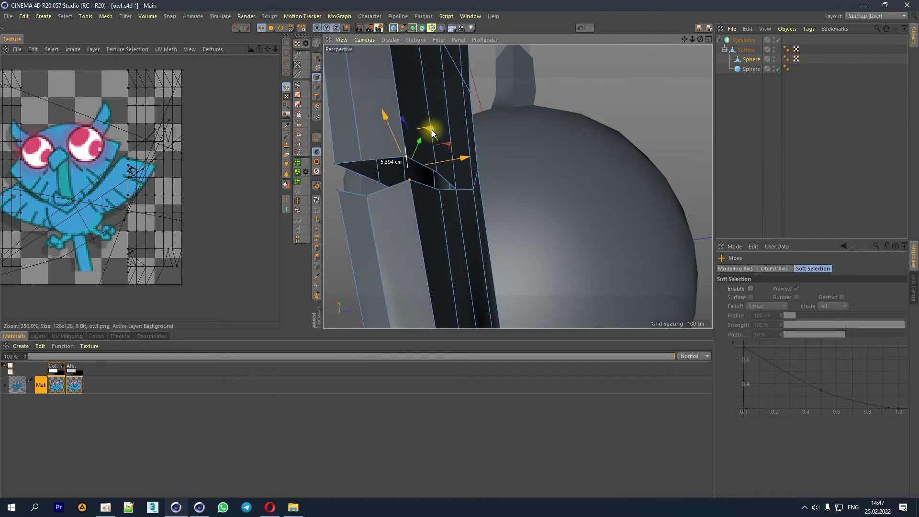
{"action": "left_click_drag", "start_coordinate": [700, 39], "coordinate": [446, 137]}
{"action": "left_click", "coordinate": [369, 148]}
{"action": "left_click_drag", "start_coordinate": [404, 160], "coordinate": [480, 120]}
{"action": "mouse_move", "coordinate": [702, 39]}
{"action": "left_mouse_down"}
{"action": "mouse_move", "coordinate": [372, 161]}
{"action": "mouse_move", "coordinate": [412, 65]}
{"action": "left_mouse_up"}
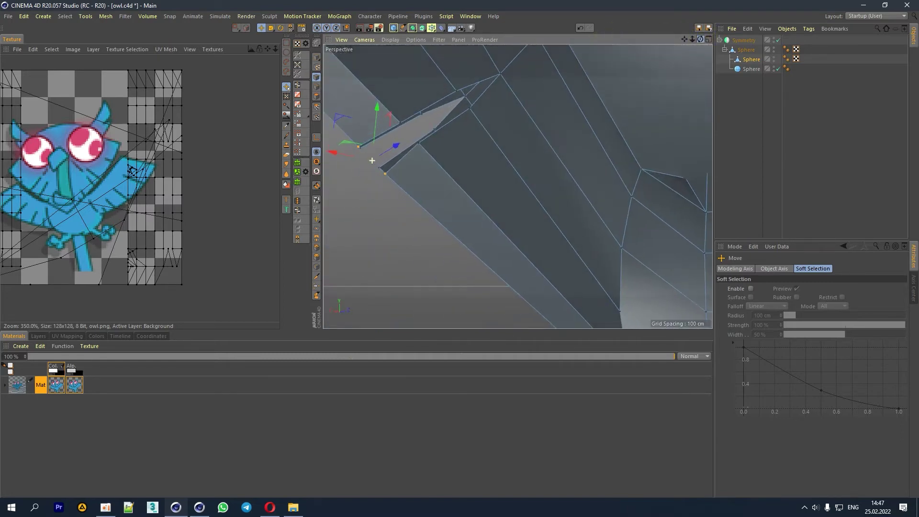
Step: Bridge the notch tip to the upper edge, filling the open sliver
{"action": "right_click", "coordinate": [471, 116]}
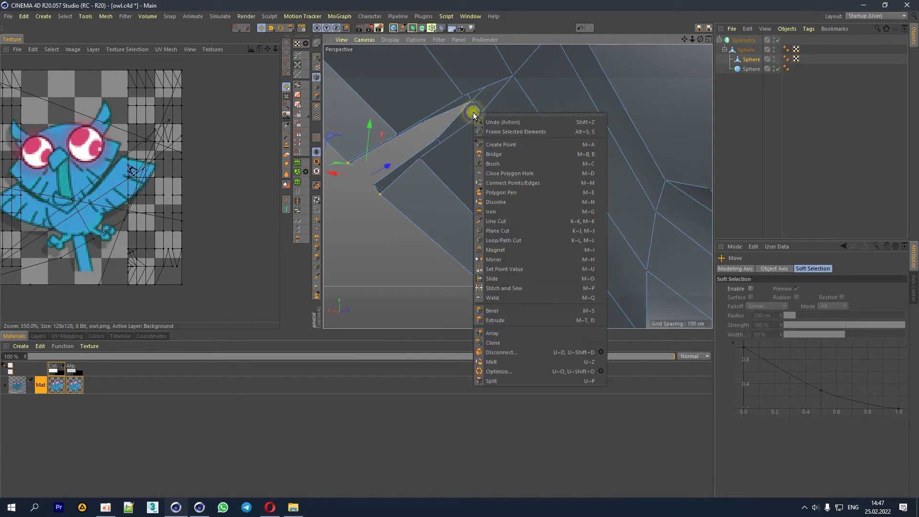
{"action": "left_click", "coordinate": [489, 154]}
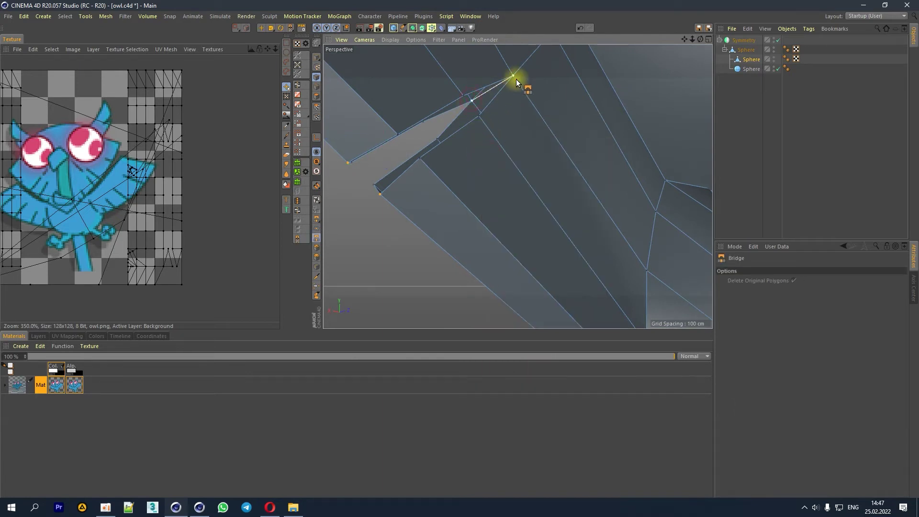
{"action": "left_click_drag", "start_coordinate": [435, 138], "coordinate": [479, 116]}
{"action": "left_click_drag", "start_coordinate": [383, 179], "coordinate": [416, 165]}
Step: Select the thin bridged sliver polygon
{"action": "left_click", "coordinate": [317, 96]}
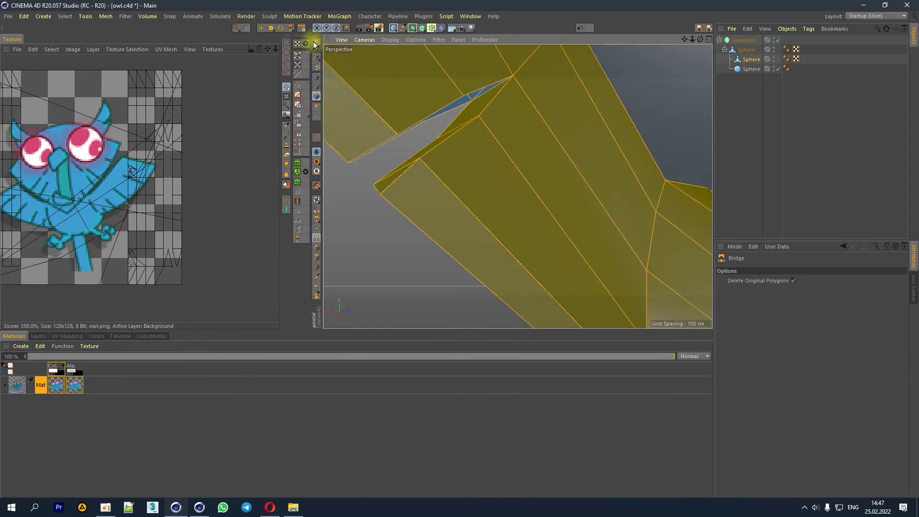
{"action": "left_click", "coordinate": [263, 29]}
{"action": "left_click", "coordinate": [476, 110]}
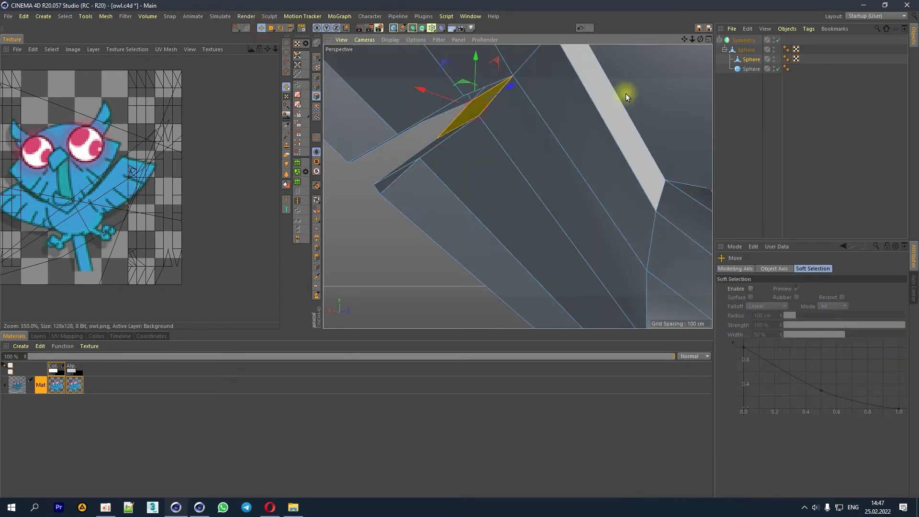
{"action": "left_click_drag", "start_coordinate": [699, 38], "coordinate": [694, 39]}
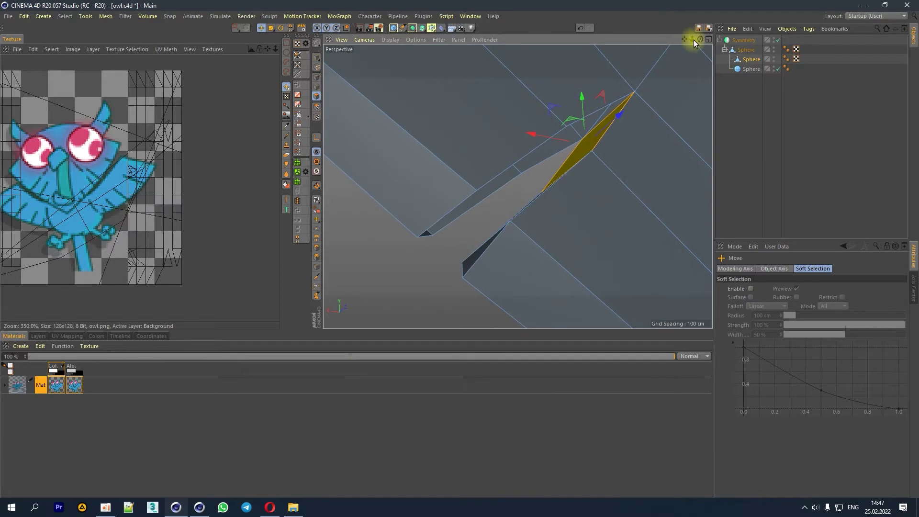
{"action": "scroll", "coordinate": [518, 186], "scroll_direction": "up", "scroll_amount": 3}
Step: Select all polygons and bridge across the notch to close its inner gap
{"action": "key", "text": "ctrl+a"}
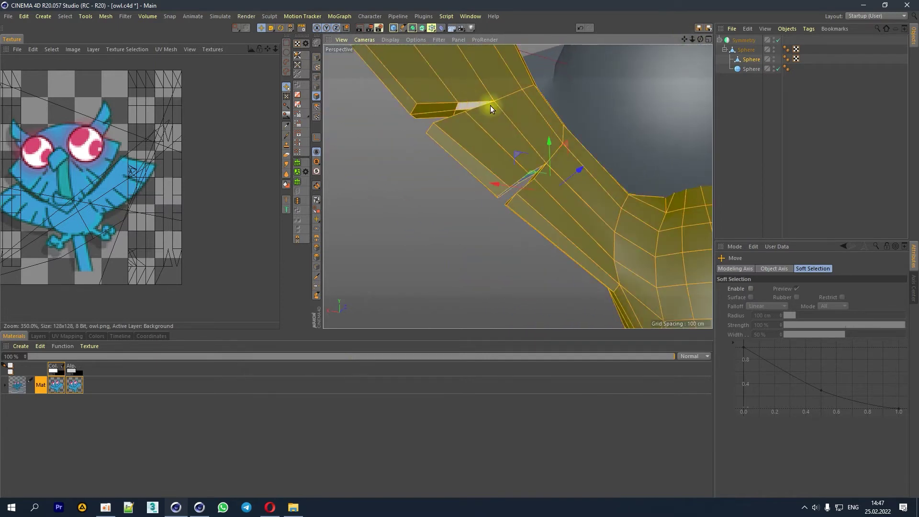
{"action": "left_click_drag", "start_coordinate": [698, 38], "coordinate": [539, 70]}
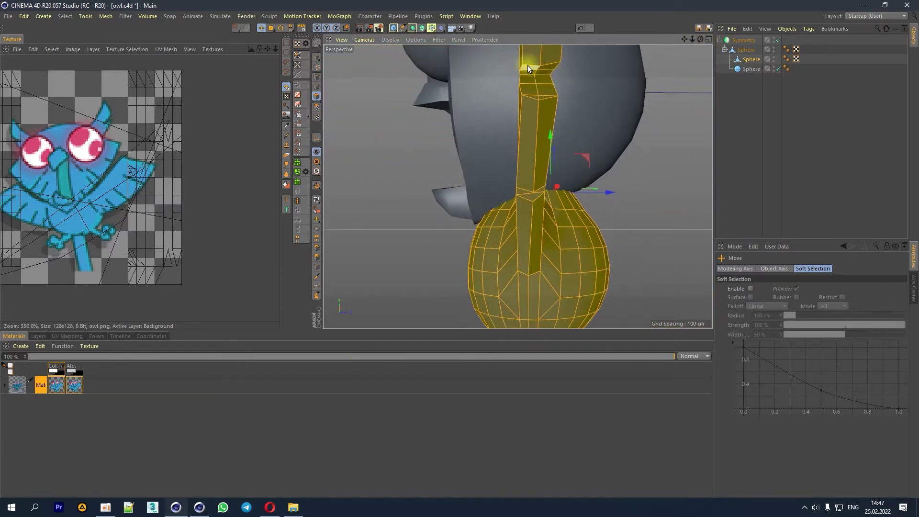
{"action": "left_click_drag", "start_coordinate": [694, 42], "coordinate": [537, 180]}
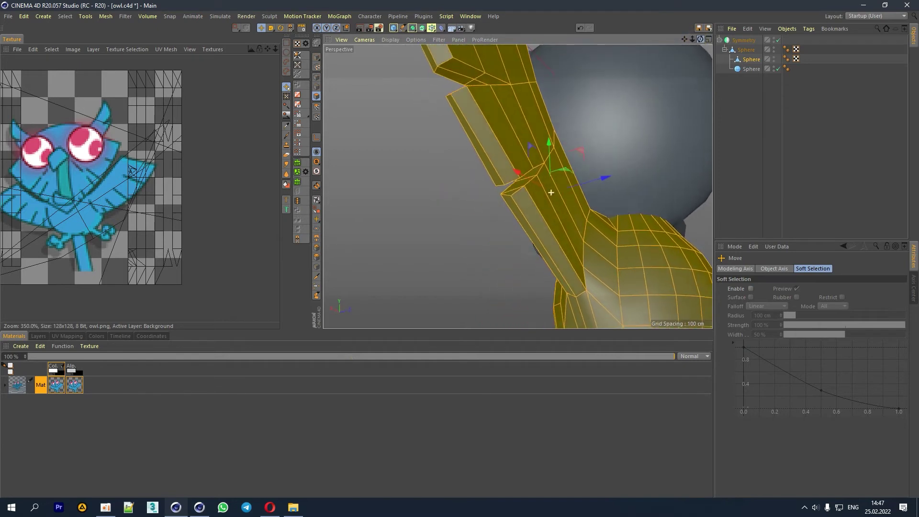
{"action": "scroll", "coordinate": [522, 180], "scroll_direction": "up", "scroll_amount": 2}
{"action": "left_click_drag", "start_coordinate": [701, 39], "coordinate": [513, 185]}
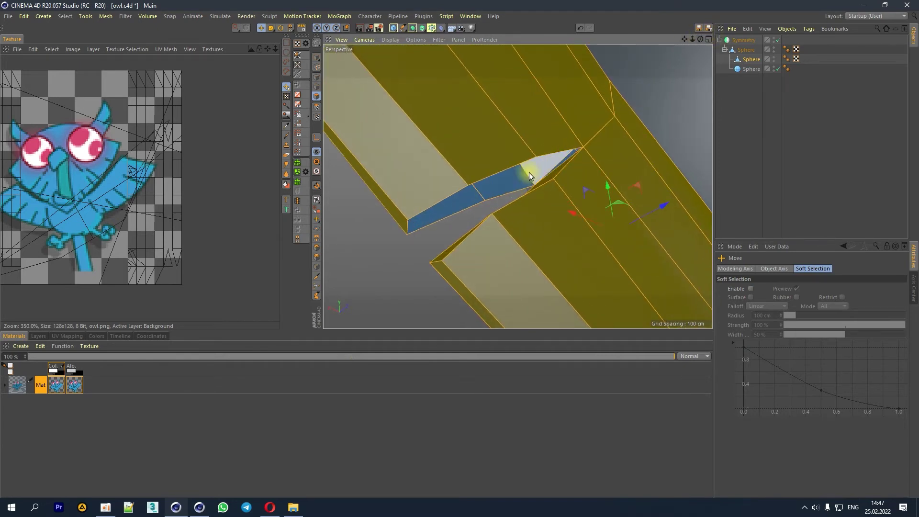
{"action": "right_click", "coordinate": [529, 172]}
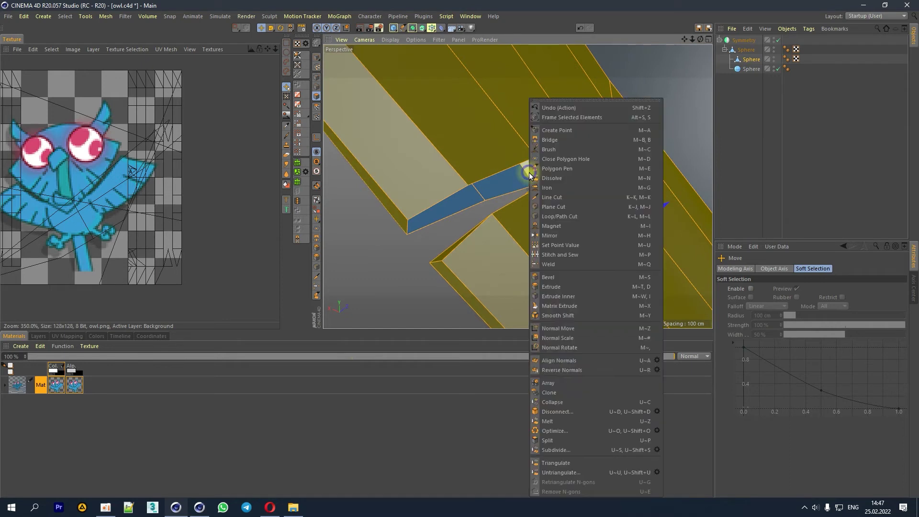
{"action": "left_click", "coordinate": [538, 139]}
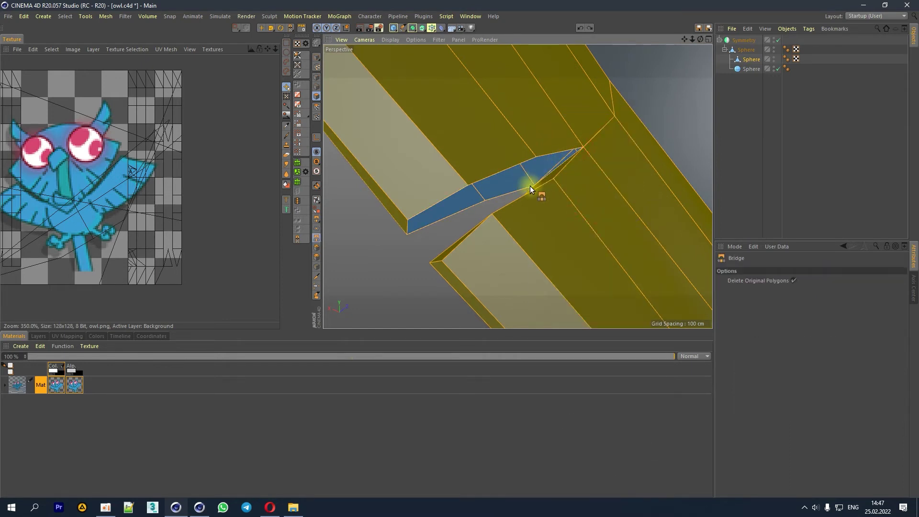
{"action": "left_click", "coordinate": [316, 77]}
{"action": "mouse_move", "coordinate": [582, 145]}
{"action": "left_mouse_down"}
{"action": "mouse_move", "coordinate": [535, 183]}
{"action": "mouse_move", "coordinate": [407, 238]}
{"action": "mouse_move", "coordinate": [409, 223]}
{"action": "left_mouse_up"}
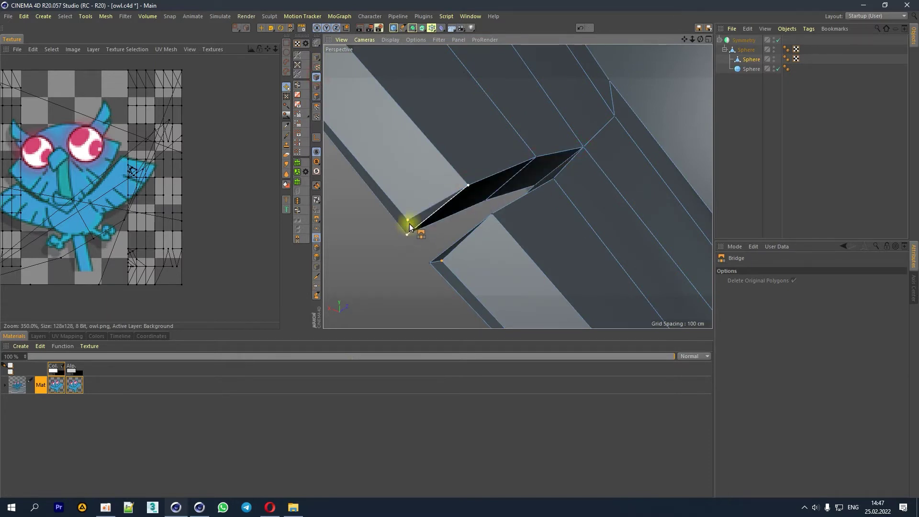
Step: Return to polygon mode with the Move tool and inspect the closed notch
{"action": "left_click", "coordinate": [317, 96]}
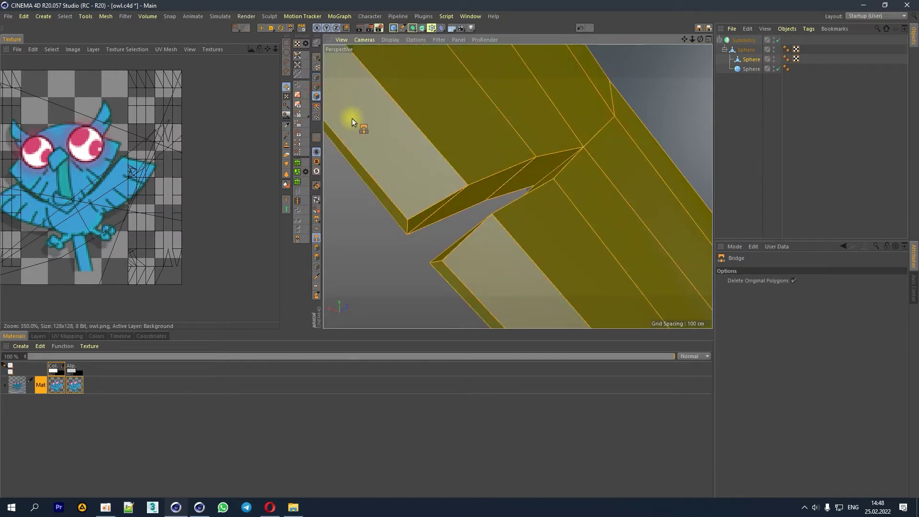
{"action": "left_click", "coordinate": [261, 28]}
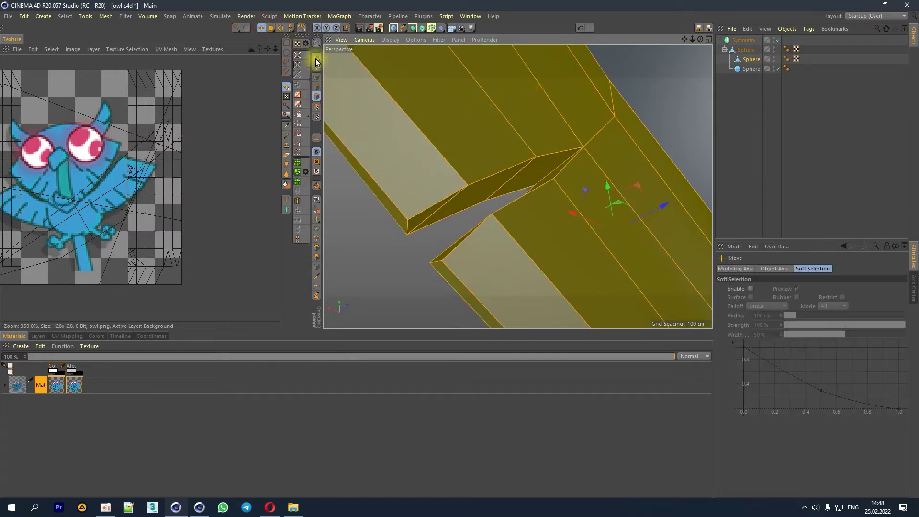
{"action": "left_click", "coordinate": [316, 57]}
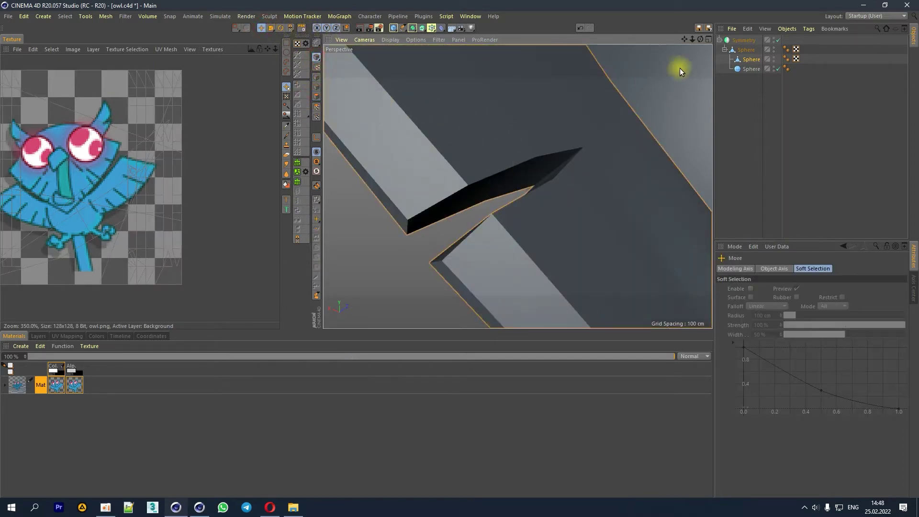
{"action": "left_click_drag", "start_coordinate": [701, 39], "coordinate": [689, 52]}
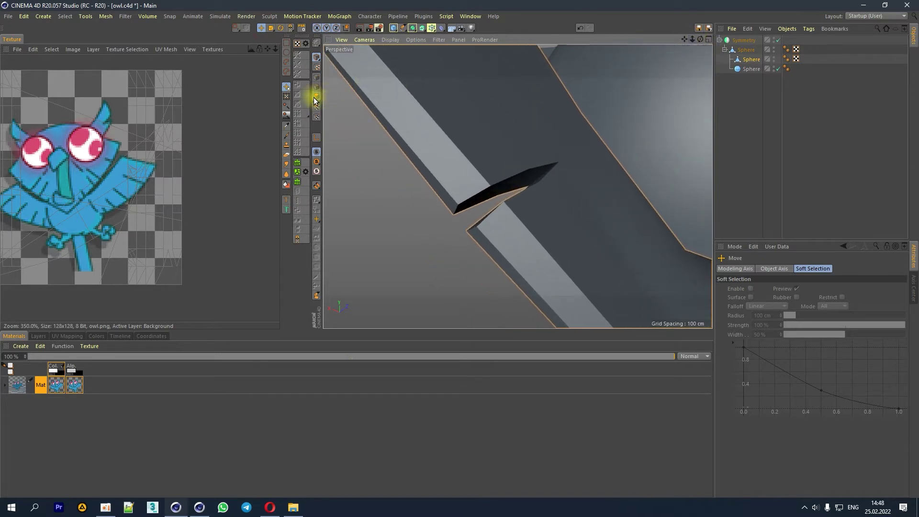
{"action": "left_click", "coordinate": [316, 97]}
{"action": "left_click_drag", "start_coordinate": [700, 40], "coordinate": [665, 53]}
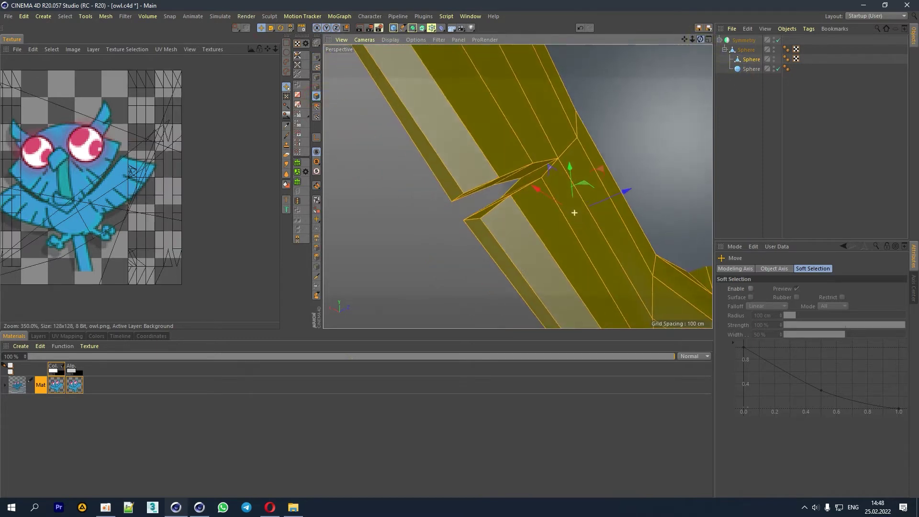
{"action": "scroll", "coordinate": [543, 91], "scroll_direction": "up", "scroll_amount": 3}
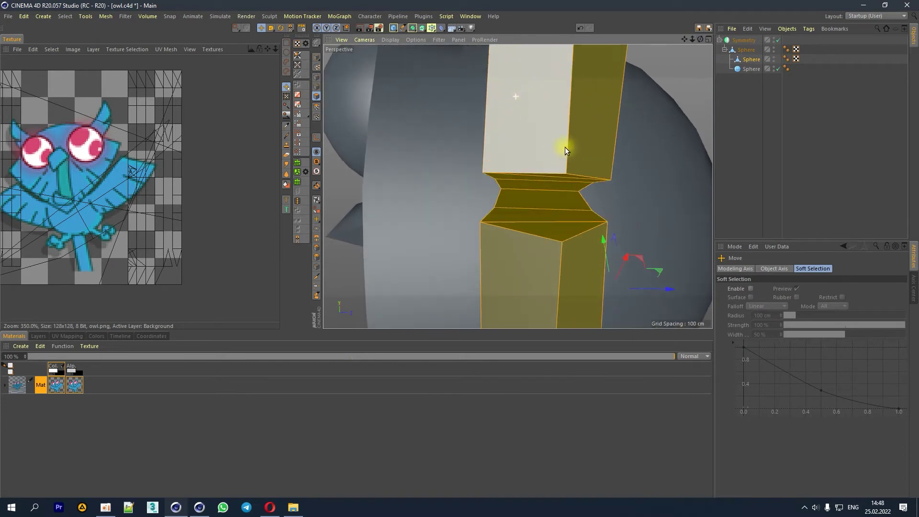
{"action": "scroll", "coordinate": [554, 139], "scroll_direction": "up", "scroll_amount": 1}
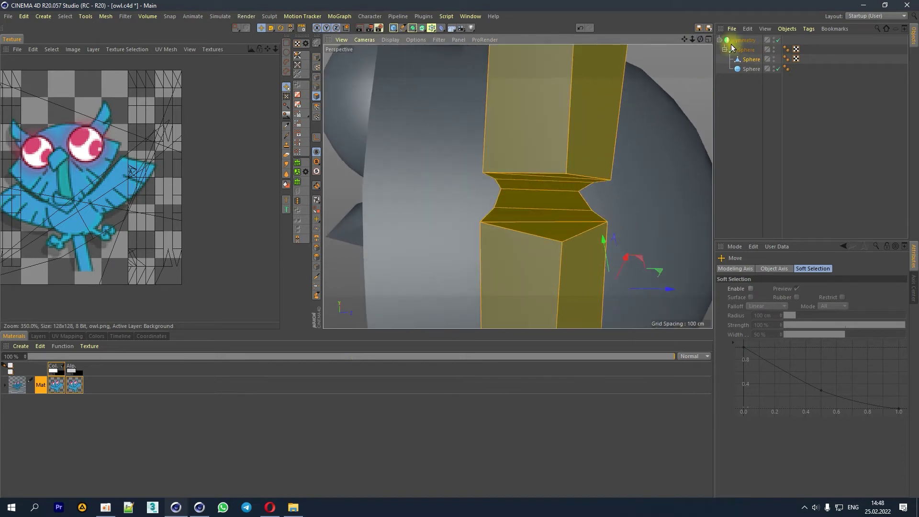
Step: Line-cut a vertical edge through the bar for the next notch
{"action": "right_click", "coordinate": [626, 129]}
{"action": "left_click", "coordinate": [650, 197]}
{"action": "left_click", "coordinate": [556, 165]}
{"action": "left_click", "coordinate": [555, 232]}
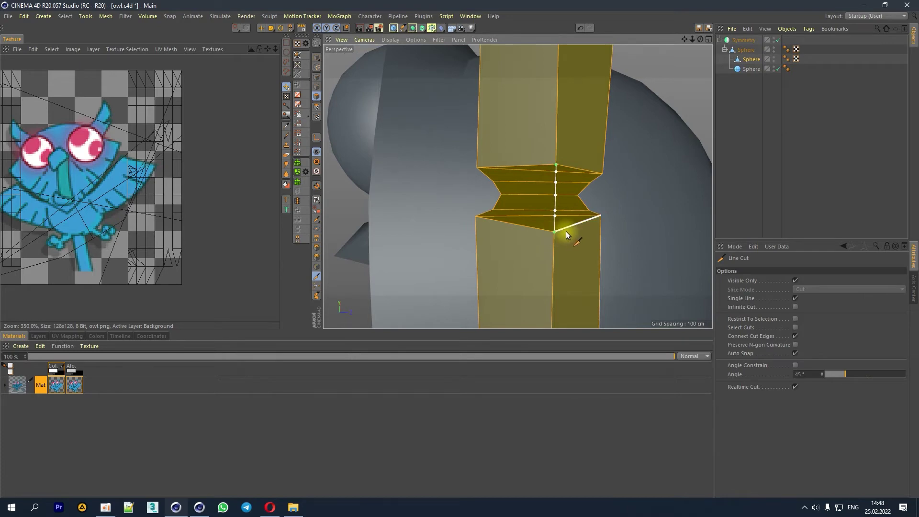
{"action": "left_click_drag", "start_coordinate": [700, 40], "coordinate": [611, 288]}
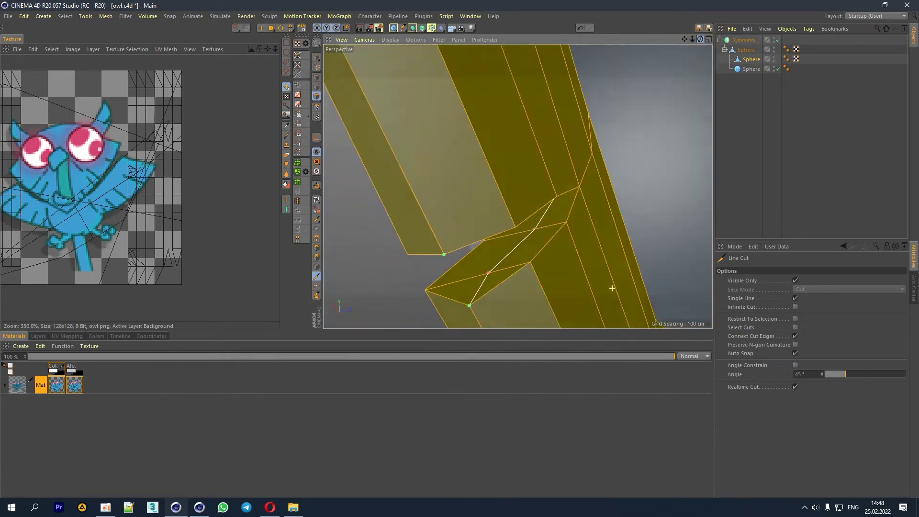
{"action": "left_click_drag", "start_coordinate": [693, 39], "coordinate": [518, 187]}
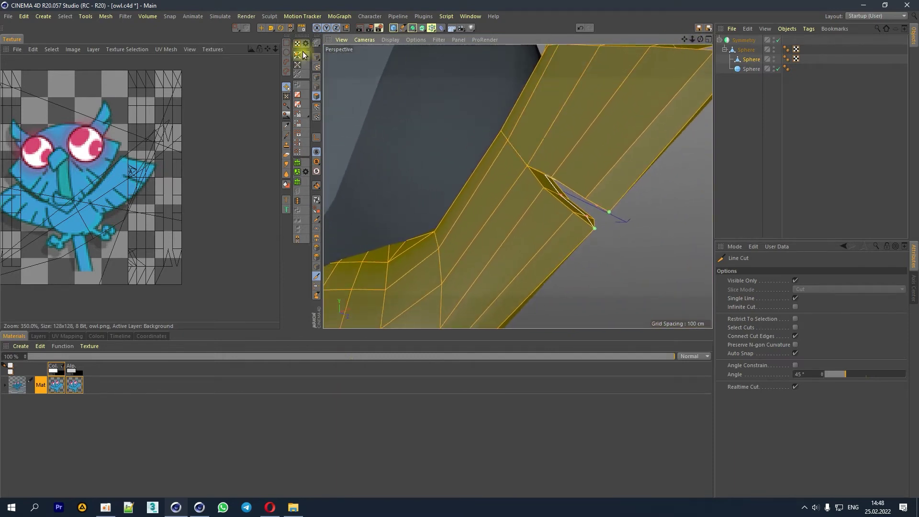
Step: Select the notch edges in edge mode
{"action": "left_click", "coordinate": [261, 28]}
{"action": "left_click", "coordinate": [317, 76]}
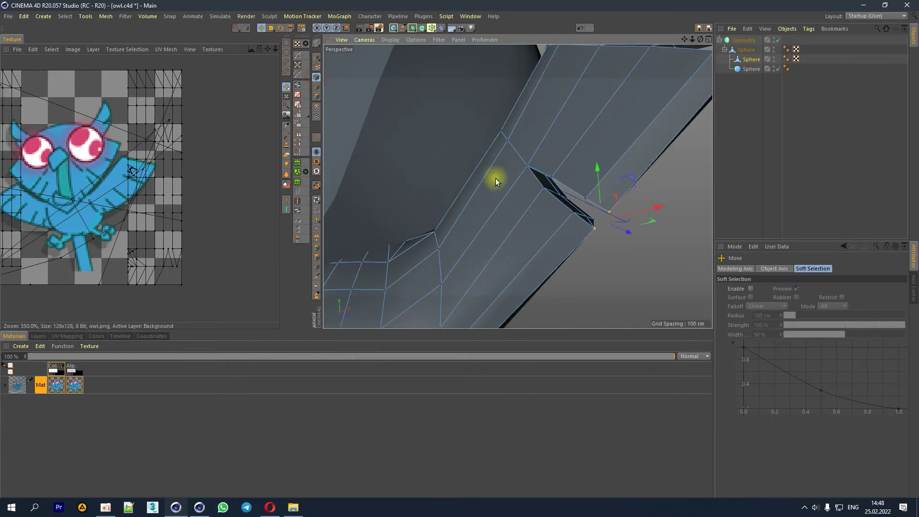
{"action": "left_click", "coordinate": [541, 186]}
{"action": "left_click", "coordinate": [570, 213]}
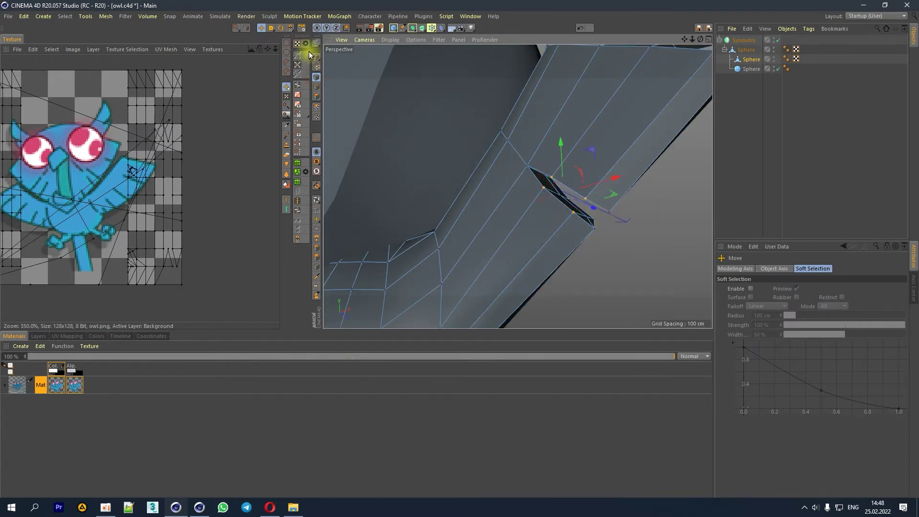
{"action": "left_click", "coordinate": [271, 28]}
{"action": "left_click_drag", "start_coordinate": [685, 53], "coordinate": [606, 114], "text": "alt"}
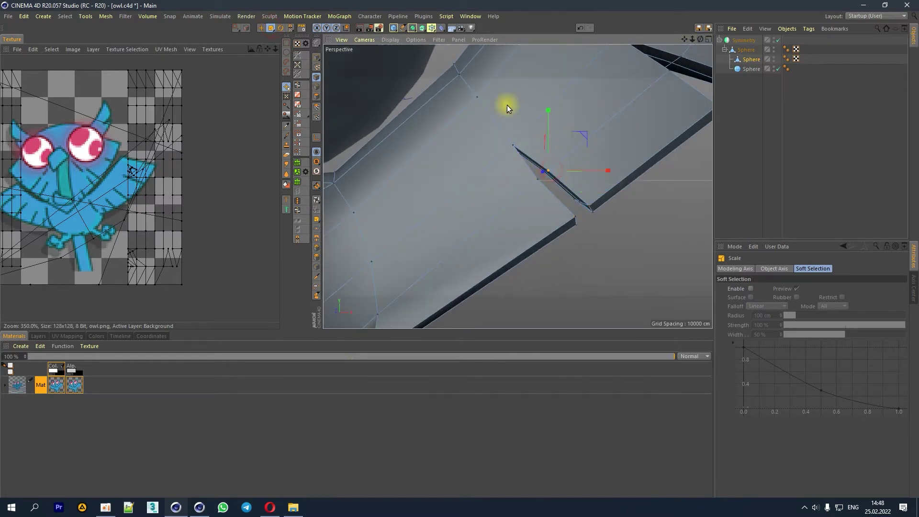
Step: Reposition the notch points to sharpen the V, undoing one unwanted move
{"action": "left_click", "coordinate": [261, 28]}
{"action": "left_click", "coordinate": [624, 138]}
{"action": "left_click_drag", "start_coordinate": [630, 137], "coordinate": [631, 134]}
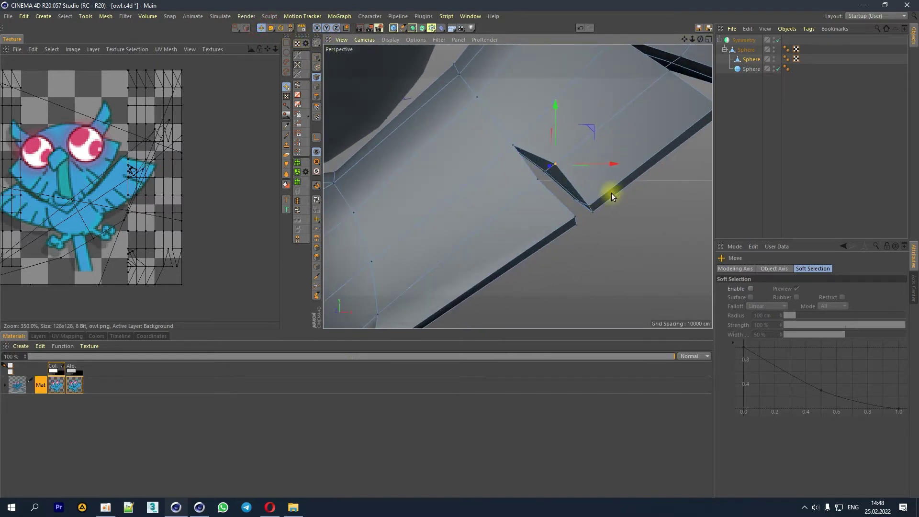
{"action": "left_click_drag", "start_coordinate": [593, 206], "coordinate": [658, 159]}
{"action": "left_click", "coordinate": [536, 180]}
{"action": "left_click_drag", "start_coordinate": [567, 225], "coordinate": [599, 245]}
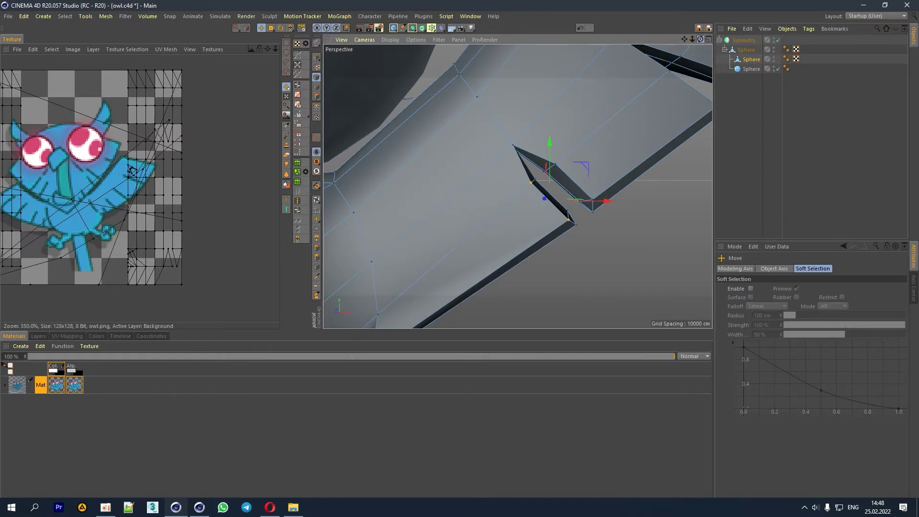
{"action": "left_click_drag", "start_coordinate": [699, 43], "coordinate": [583, 156]}
{"action": "left_click", "coordinate": [577, 161]}
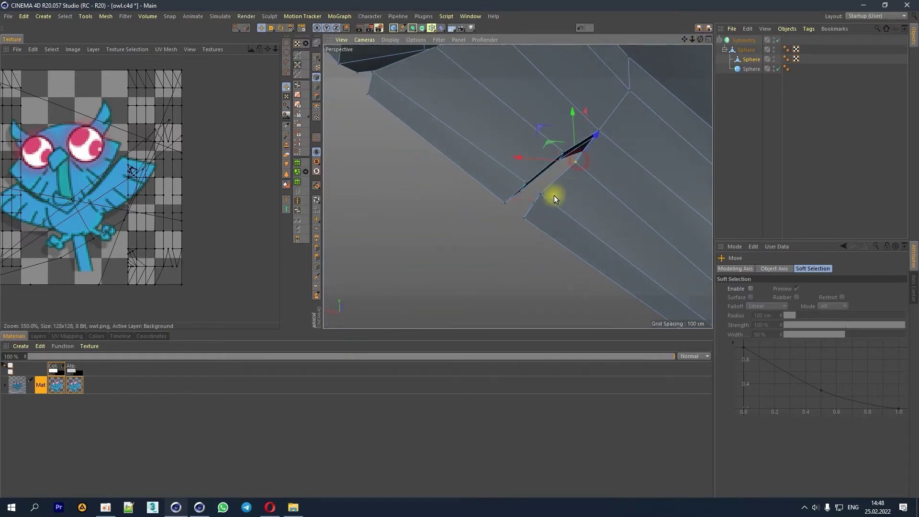
{"action": "left_click_drag", "start_coordinate": [636, 206], "coordinate": [530, 179]}
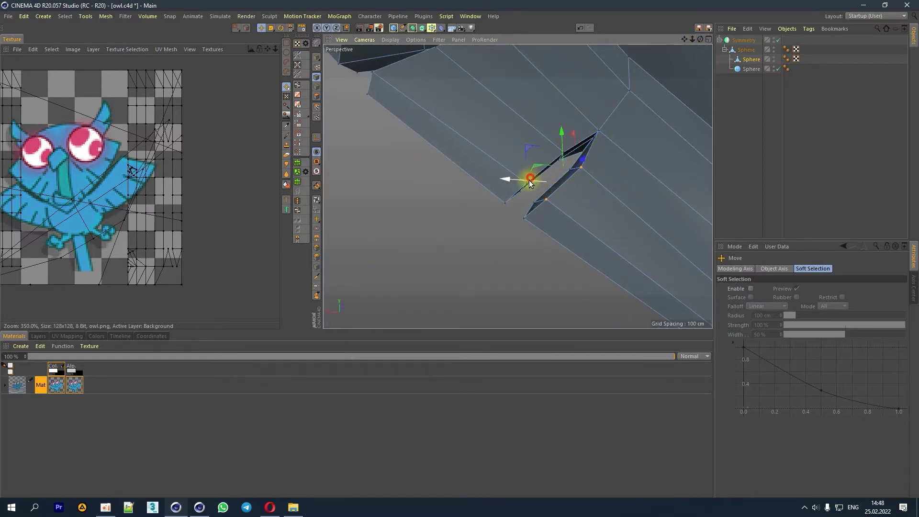
{"action": "key", "text": "ctrl+z"}
{"action": "key", "text": "ctrl+z"}
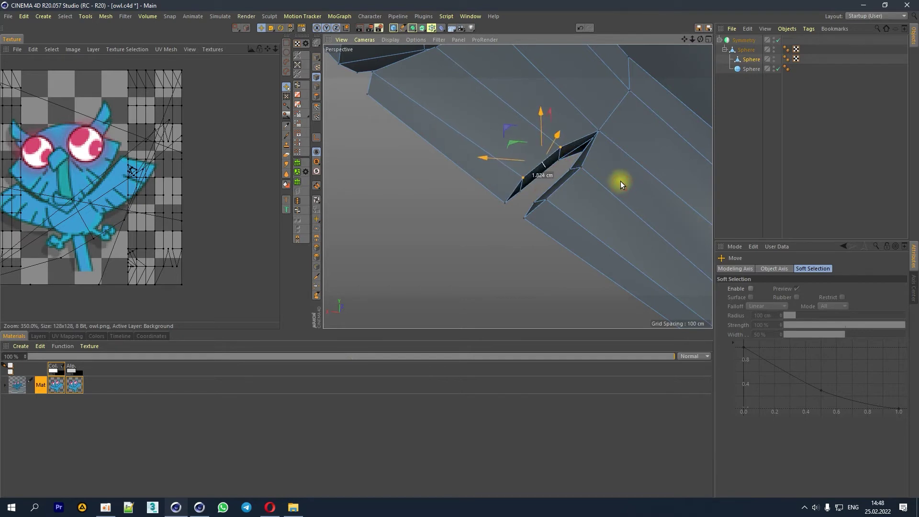
Step: Move the notch's long edges to refine its zigzag shape
{"action": "left_click_drag", "start_coordinate": [700, 40], "coordinate": [540, 162]}
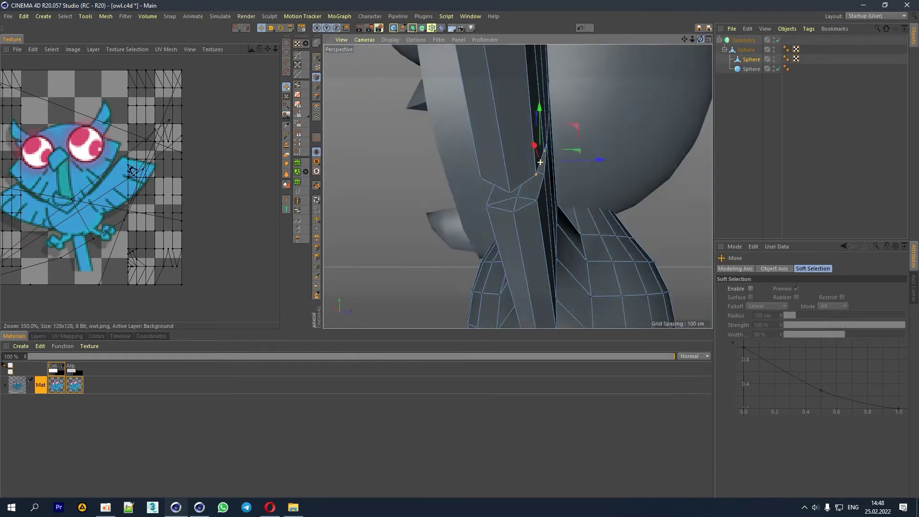
{"action": "left_click_drag", "start_coordinate": [697, 38], "coordinate": [662, 102]}
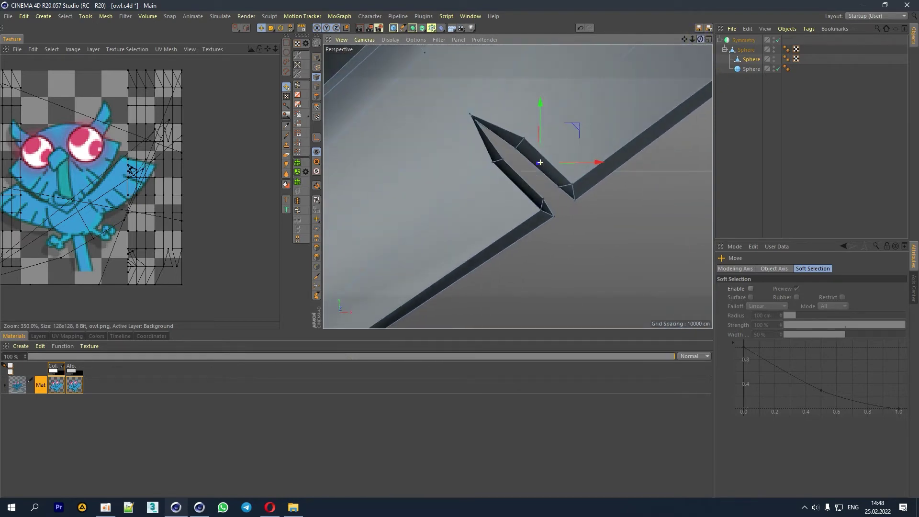
{"action": "mouse_move", "coordinate": [670, 70]}
{"action": "left_mouse_down"}
{"action": "mouse_move", "coordinate": [695, 38]}
{"action": "mouse_move", "coordinate": [619, 133]}
{"action": "left_mouse_up"}
{"action": "left_click", "coordinate": [560, 114]}
{"action": "left_click_drag", "start_coordinate": [625, 83], "coordinate": [631, 77]}
{"action": "left_click", "coordinate": [554, 117]}
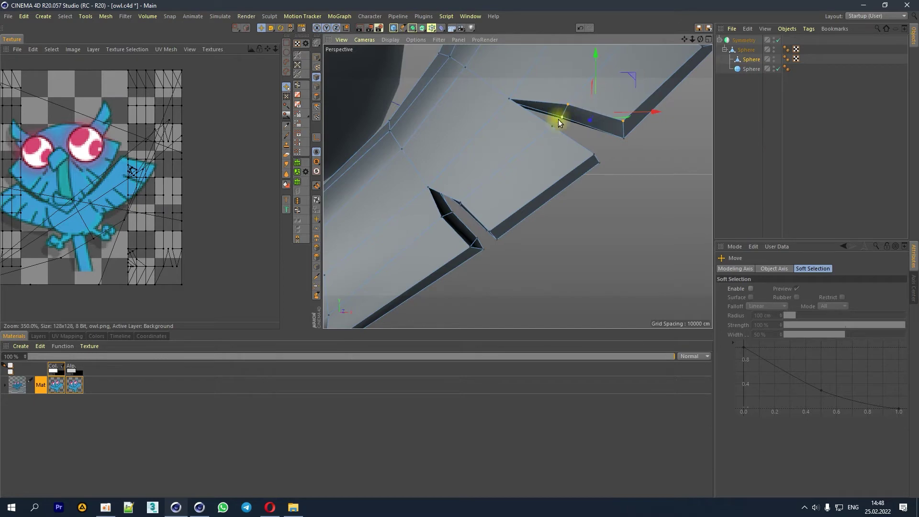
{"action": "left_click_drag", "start_coordinate": [598, 162], "coordinate": [595, 181]}
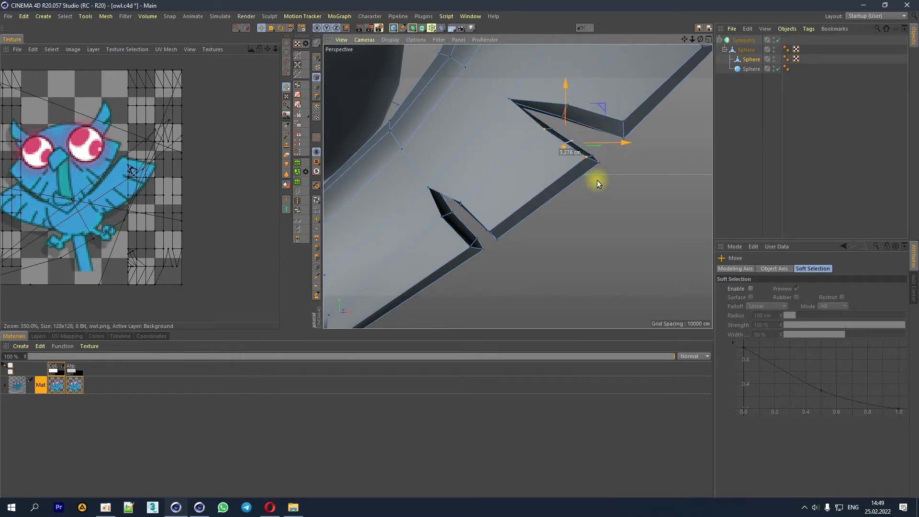
Step: Pull the point beside the notch tip up-left, then check the whole wing
{"action": "left_click_drag", "start_coordinate": [694, 41], "coordinate": [609, 122]}
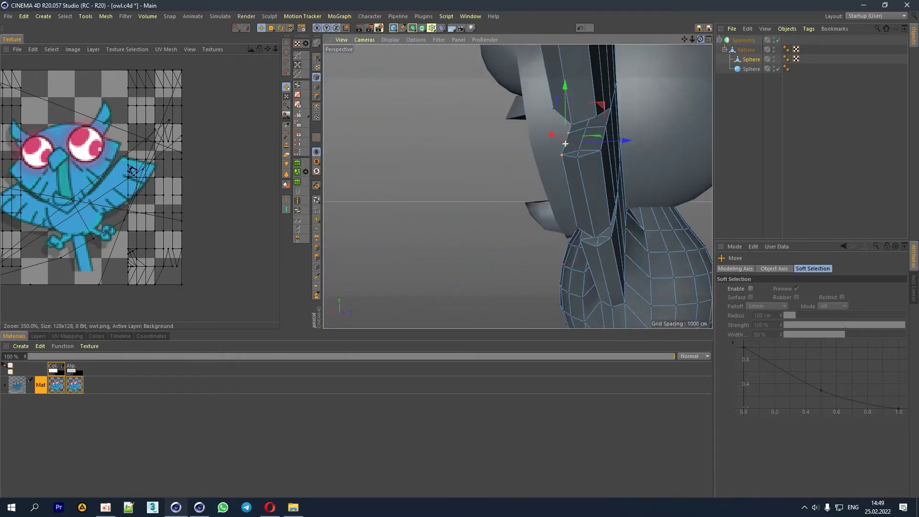
{"action": "left_click", "coordinate": [609, 122]}
{"action": "left_click", "coordinate": [577, 150], "text": "shift"}
{"action": "left_click_drag", "start_coordinate": [700, 39], "coordinate": [676, 60]}
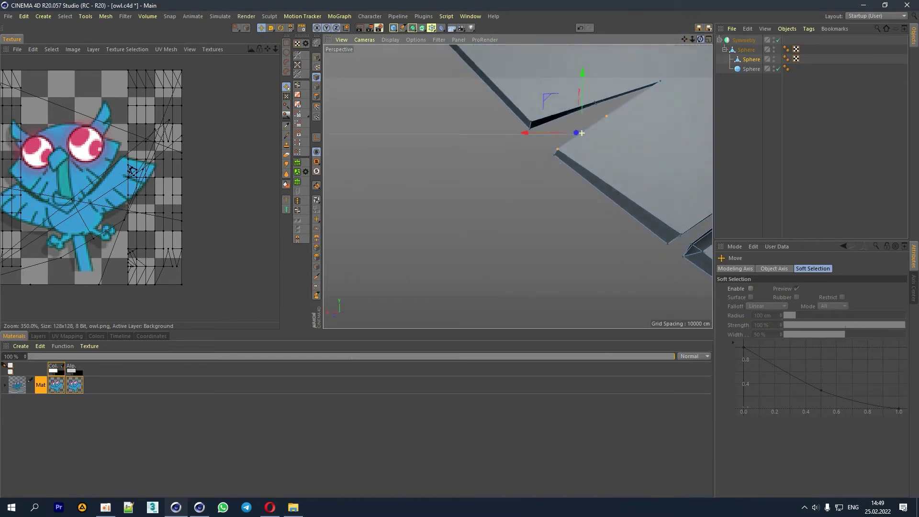
{"action": "left_click", "coordinate": [609, 98]}
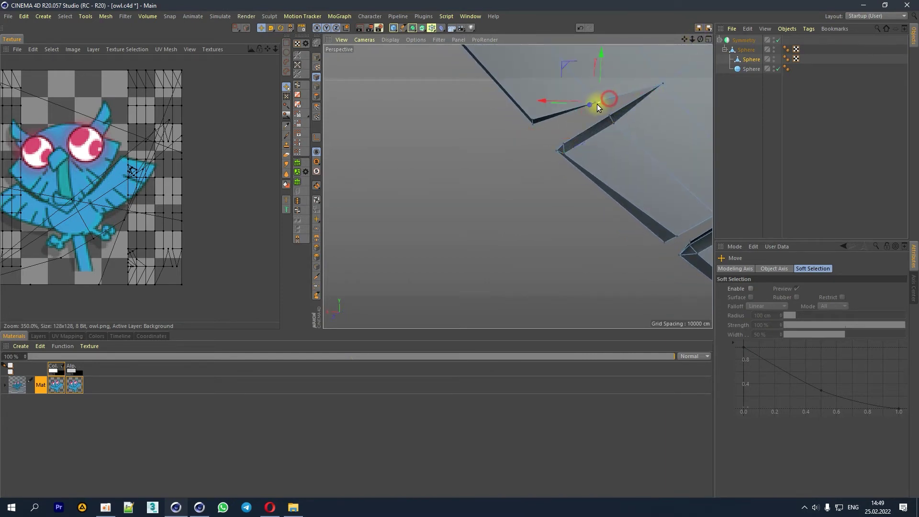
{"action": "left_click", "coordinate": [599, 104]}
{"action": "left_click_drag", "start_coordinate": [636, 99], "coordinate": [630, 89]}
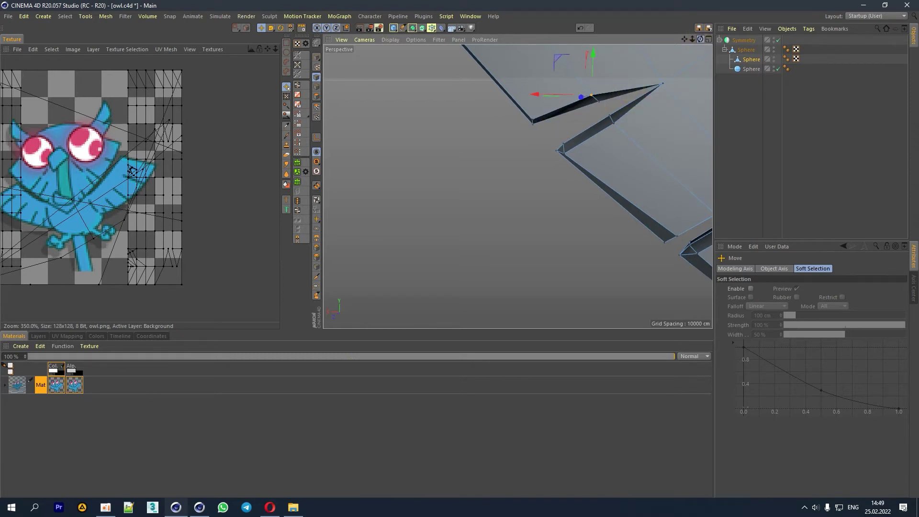
{"action": "left_click_drag", "start_coordinate": [699, 40], "coordinate": [592, 95]}
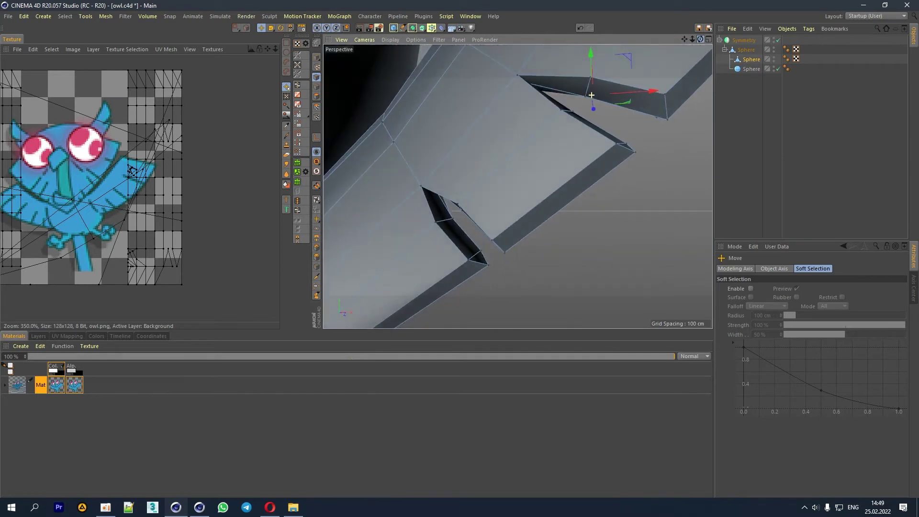
{"action": "left_click_drag", "start_coordinate": [693, 40], "coordinate": [518, 186]}
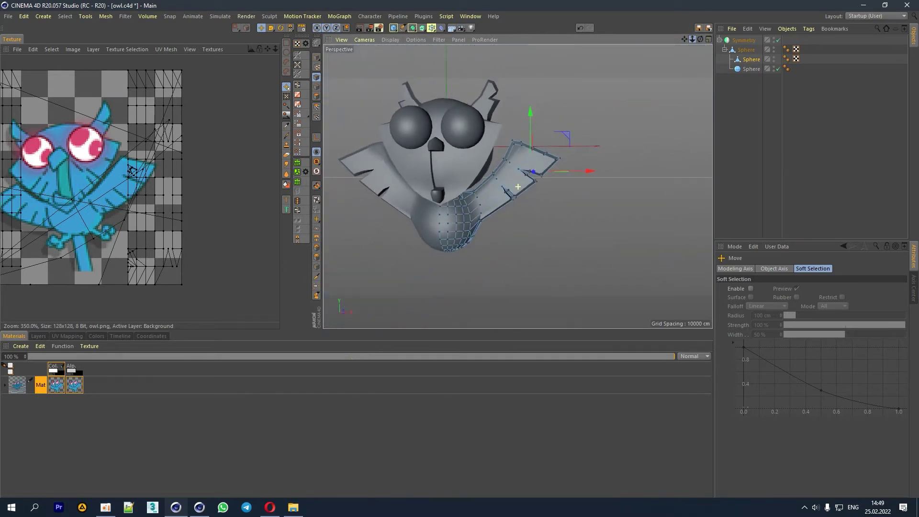
{"action": "scroll", "coordinate": [518, 187], "scroll_direction": "up", "scroll_amount": 5}
{"action": "scroll", "coordinate": [518, 186], "scroll_direction": "up", "scroll_amount": 3}
{"action": "left_click_drag", "start_coordinate": [700, 39], "coordinate": [570, 218]}
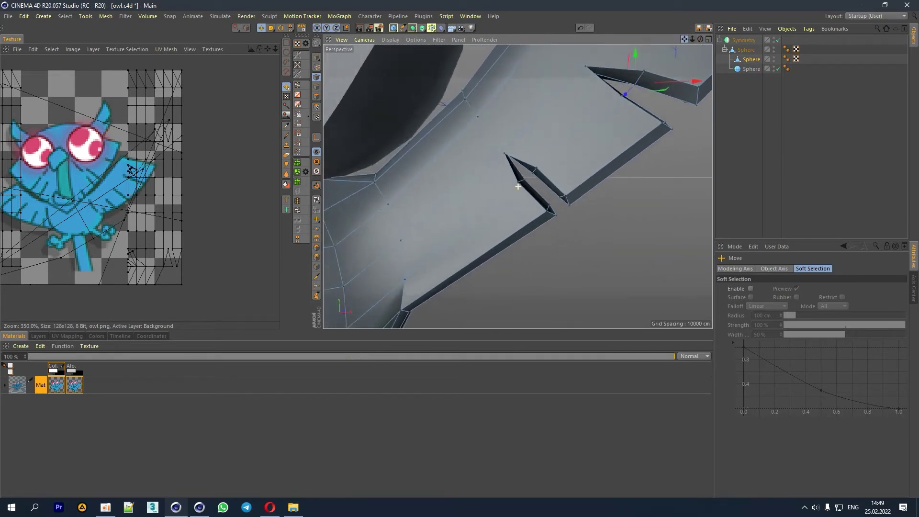
Step: Line Cut new edges across the wing strip's lower edge
{"action": "right_click", "coordinate": [570, 218]}
{"action": "left_click", "coordinate": [581, 316]}
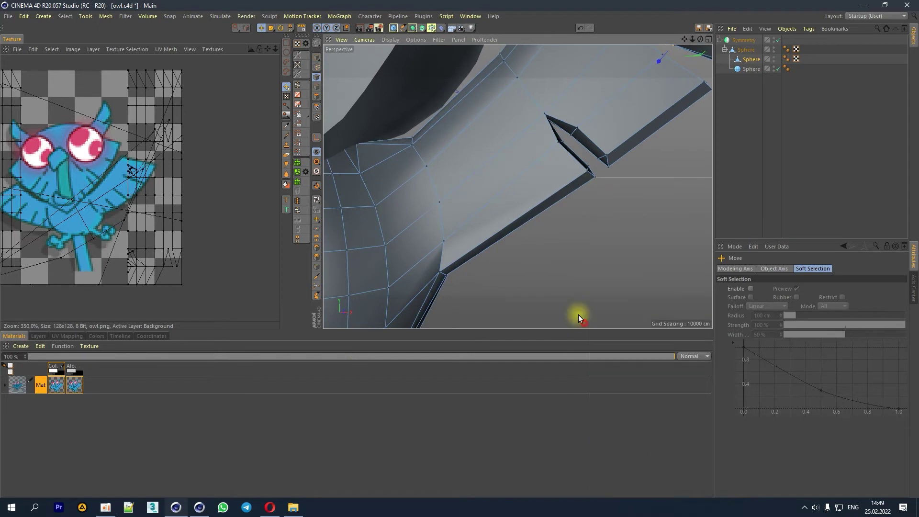
{"action": "right_click", "coordinate": [496, 157]}
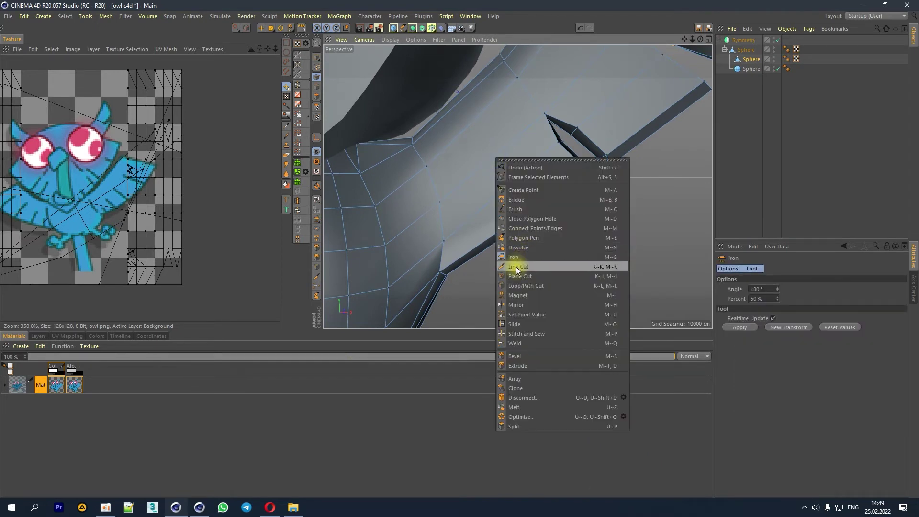
{"action": "left_click", "coordinate": [517, 266]}
{"action": "left_click", "coordinate": [493, 156]}
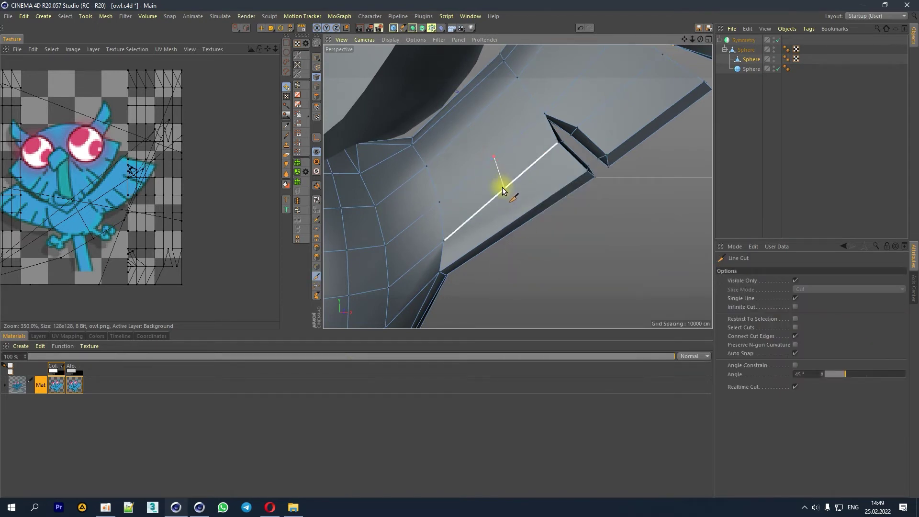
{"action": "left_click_drag", "start_coordinate": [501, 188], "coordinate": [527, 225]}
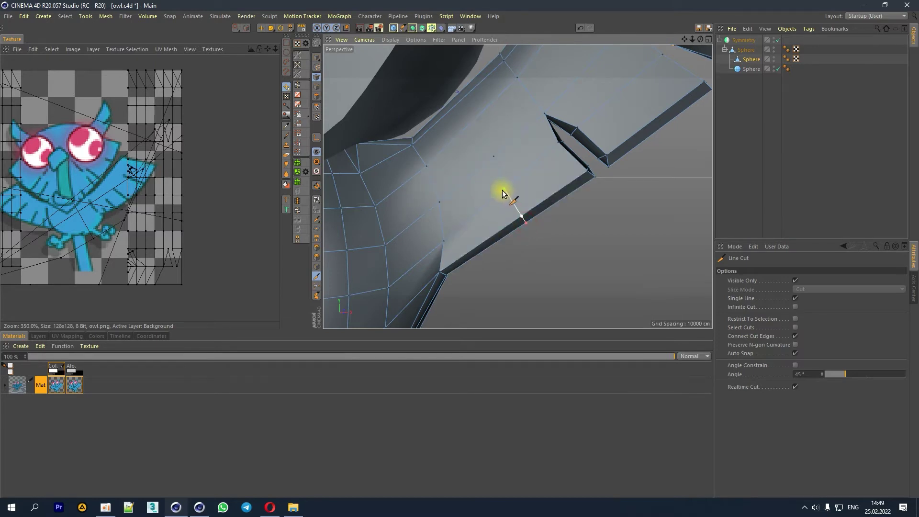
{"action": "left_click_drag", "start_coordinate": [494, 156], "coordinate": [516, 177]}
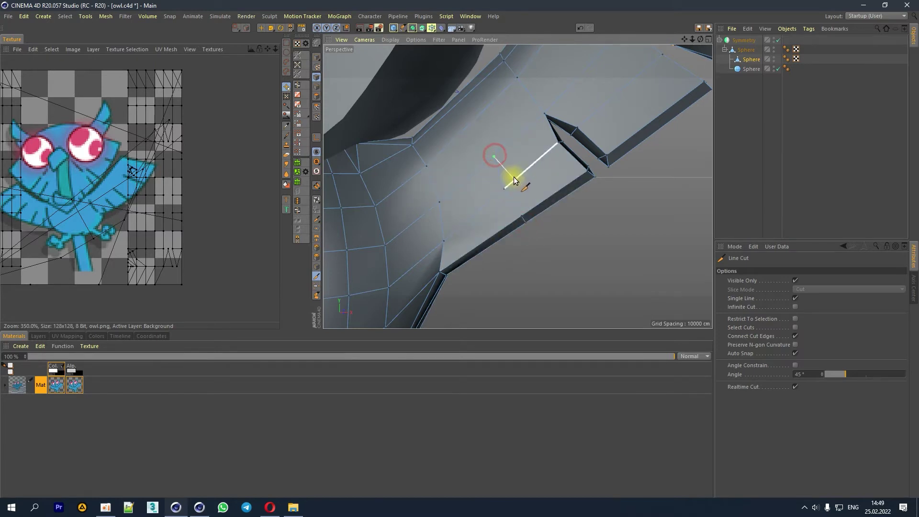
{"action": "left_click", "coordinate": [543, 211]}
{"action": "mouse_move", "coordinate": [700, 39]}
{"action": "left_mouse_down"}
{"action": "mouse_move", "coordinate": [674, 46]}
{"action": "mouse_move", "coordinate": [518, 187]}
{"action": "left_mouse_up"}
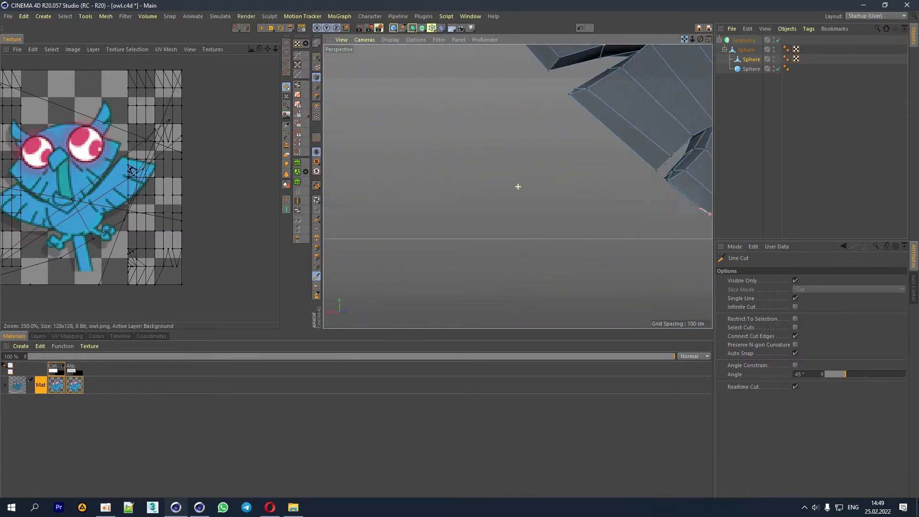
{"action": "left_click_drag", "start_coordinate": [558, 194], "coordinate": [567, 184]}
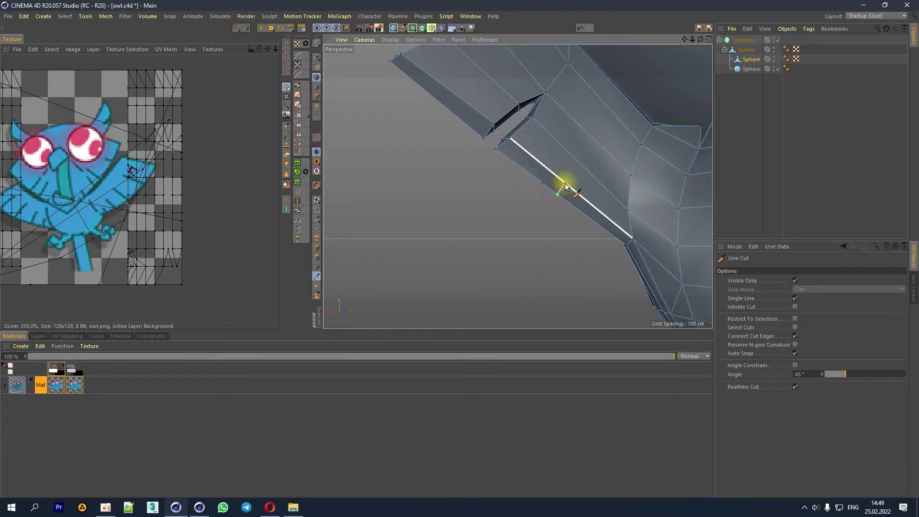
{"action": "left_click", "coordinate": [591, 138]}
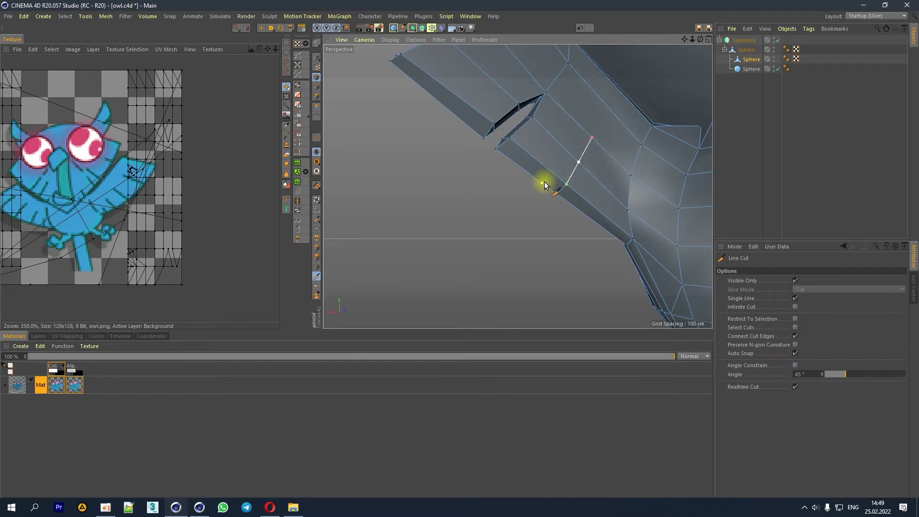
{"action": "left_click", "coordinate": [545, 182]}
{"action": "left_click", "coordinate": [260, 27]}
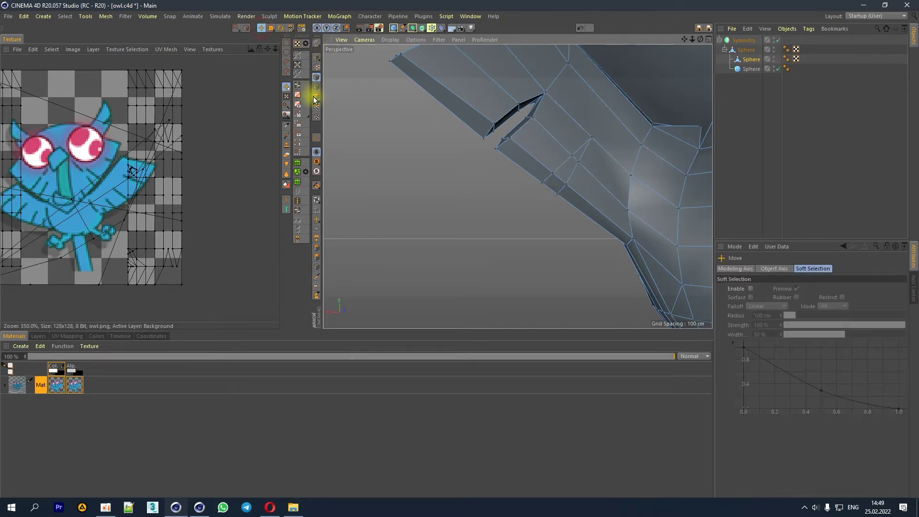
Step: In Polygon mode, clear the selection and select the polygon beside the new cut
{"action": "left_click", "coordinate": [317, 96]}
{"action": "key", "text": "ctrl+shift+a"}
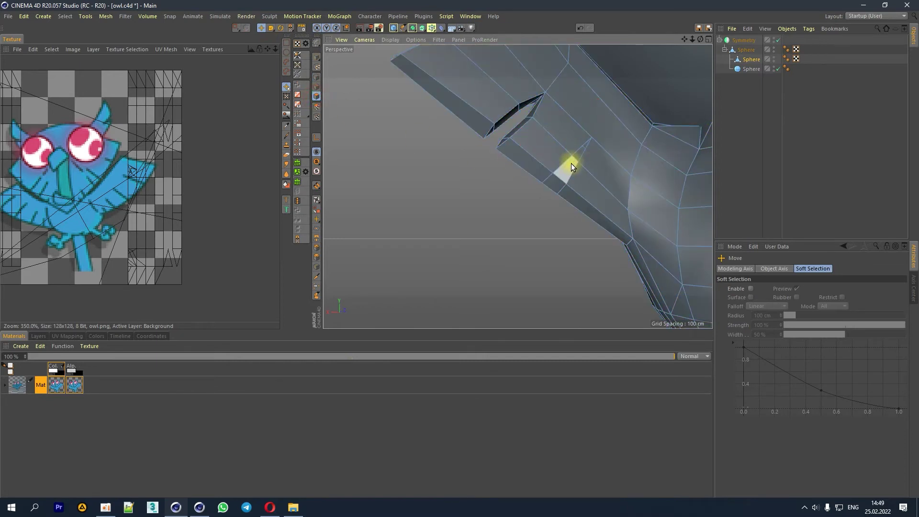
{"action": "left_click", "coordinate": [556, 185]}
{"action": "scroll", "coordinate": [560, 181], "scroll_direction": "up", "scroll_amount": 3}
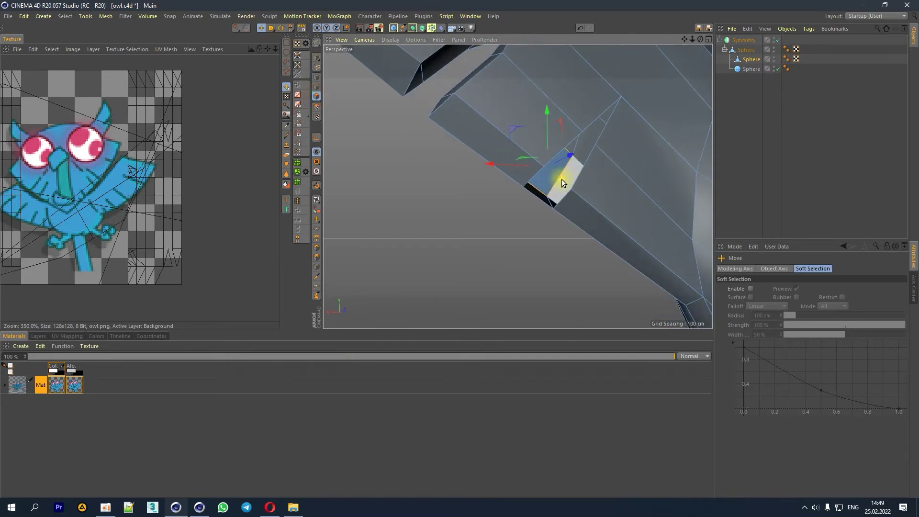
{"action": "left_click", "coordinate": [398, 291]}
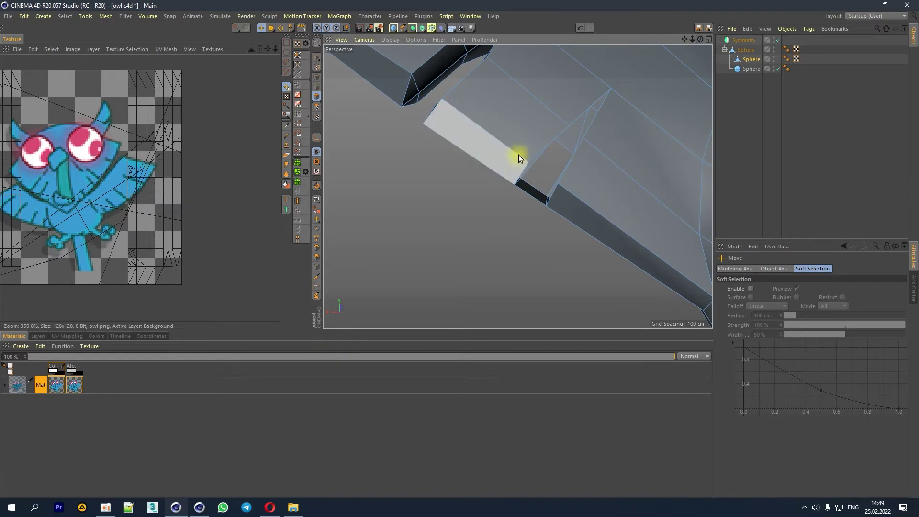
{"action": "left_click", "coordinate": [536, 192]}
{"action": "left_click_drag", "start_coordinate": [701, 39], "coordinate": [646, 77]}
{"action": "left_click", "coordinate": [531, 150]}
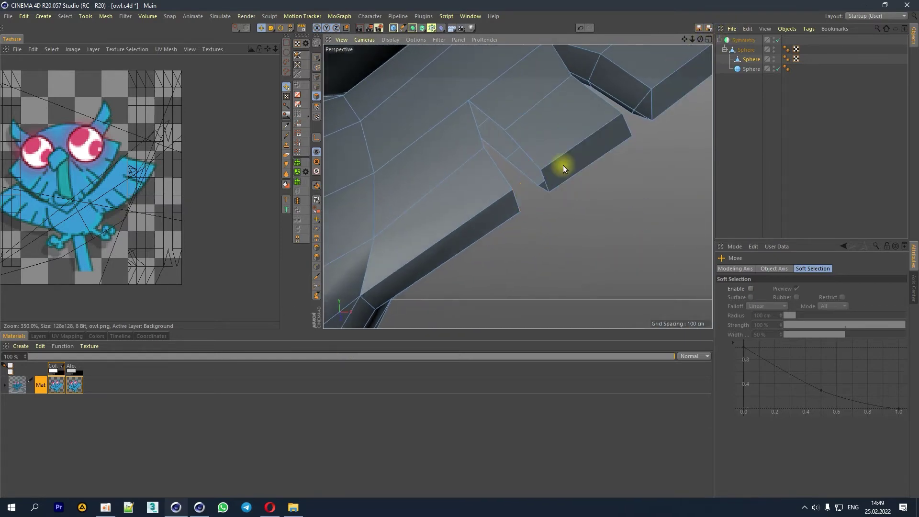
{"action": "left_click_drag", "start_coordinate": [700, 39], "coordinate": [666, 65]}
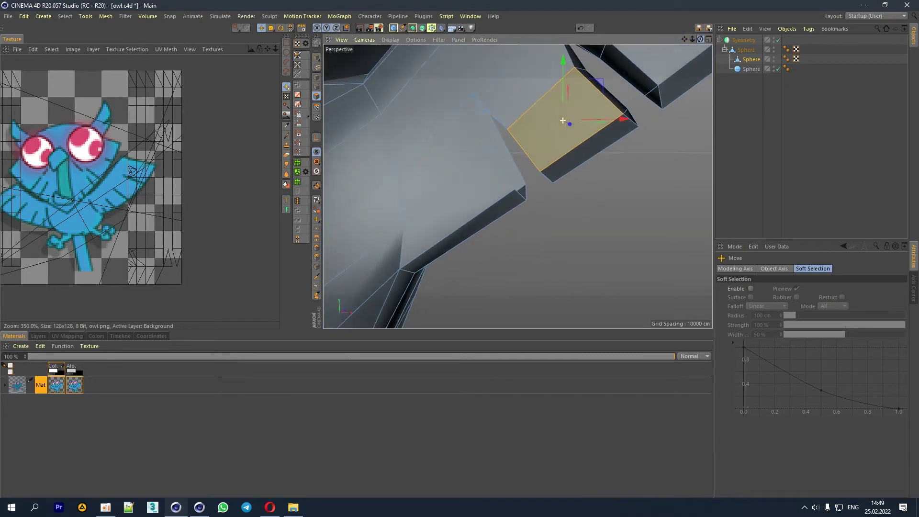
{"action": "left_click_drag", "start_coordinate": [563, 121], "coordinate": [563, 121], "text": "alt"}
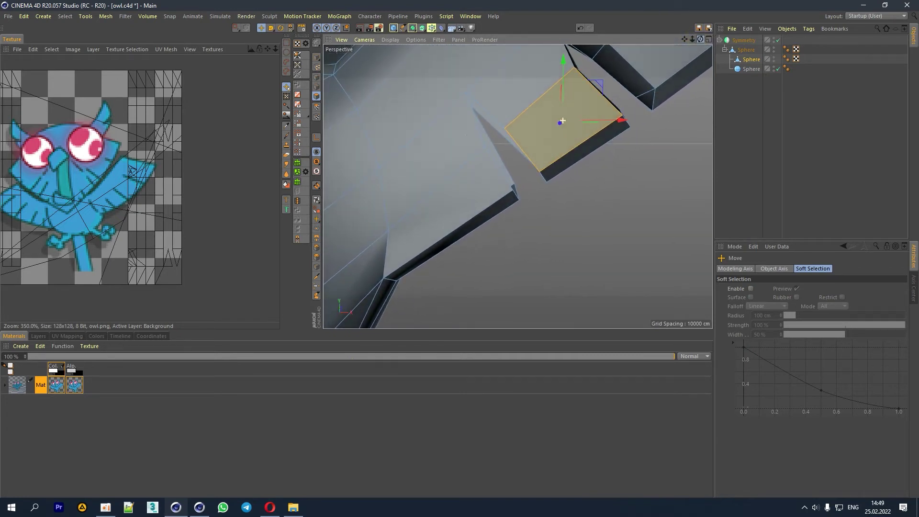
Step: In Points mode, raise the new cut point along Y to open a feather notch
{"action": "left_click", "coordinate": [317, 77]}
{"action": "left_click", "coordinate": [476, 113]}
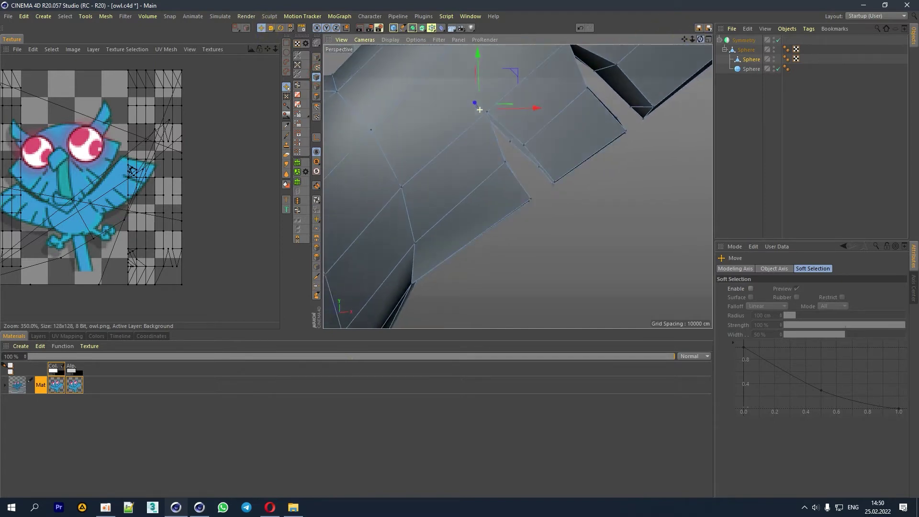
{"action": "left_click_drag", "start_coordinate": [697, 39], "coordinate": [544, 128]}
{"action": "left_click", "coordinate": [508, 144]}
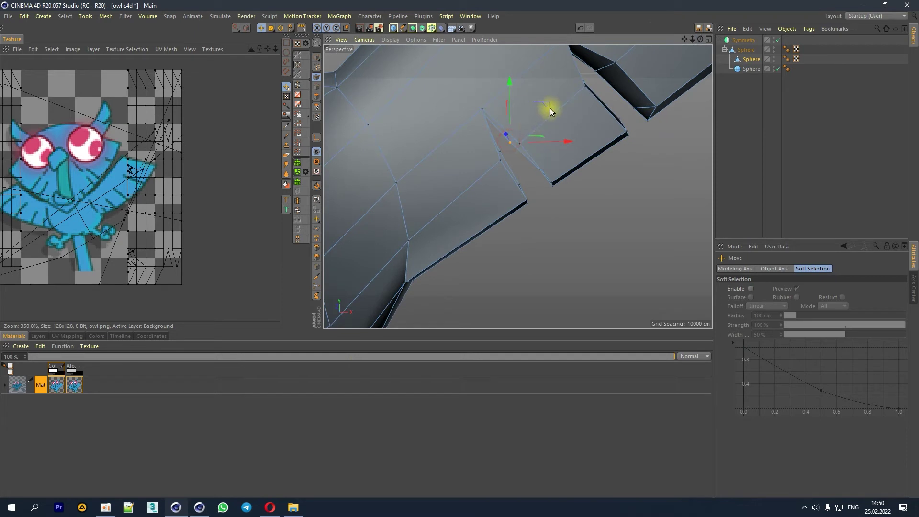
{"action": "mouse_move", "coordinate": [532, 128]}
{"action": "left_mouse_down"}
{"action": "mouse_move", "coordinate": [533, 117]}
{"action": "mouse_move", "coordinate": [536, 139]}
{"action": "left_mouse_up"}
{"action": "right_click_drag", "start_coordinate": [535, 139], "coordinate": [644, 74], "text": "alt"}
{"action": "mouse_move", "coordinate": [701, 39]}
{"action": "left_mouse_down"}
{"action": "mouse_move", "coordinate": [670, 67]}
{"action": "mouse_move", "coordinate": [661, 63]}
{"action": "left_mouse_up"}
Step: Bridge the notch's top point down into triangles toward the lower edge points
{"action": "right_click", "coordinate": [534, 107]}
{"action": "left_click", "coordinate": [553, 152]}
{"action": "left_click_drag", "start_coordinate": [449, 81], "coordinate": [474, 166]}
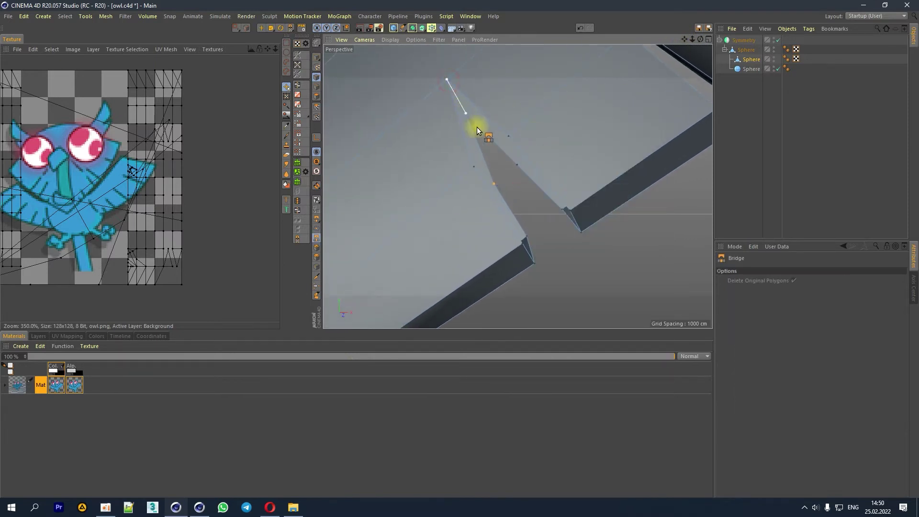
{"action": "left_click", "coordinate": [494, 184]}
{"action": "left_click_drag", "start_coordinate": [522, 245], "coordinate": [528, 236]}
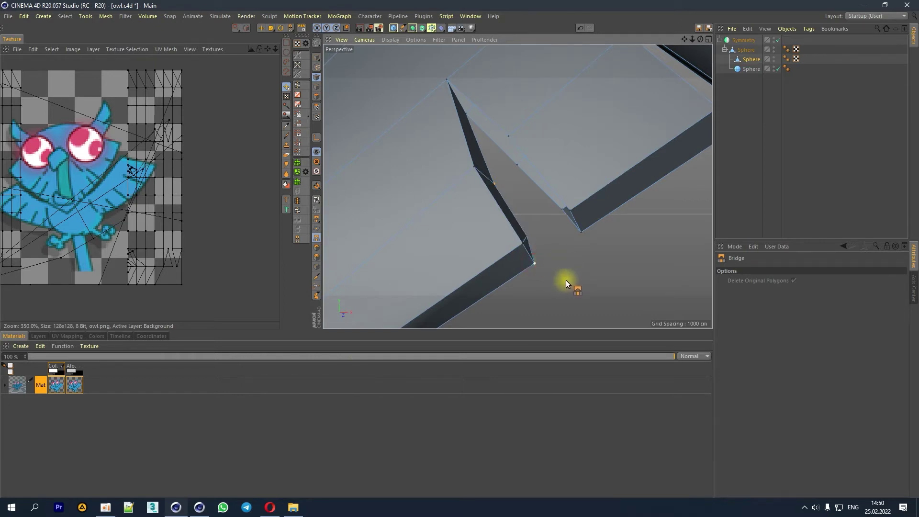
Step: Briefly show the screen recorder, then retry a notch bridge and undo it
{"action": "left_click", "coordinate": [804, 507]}
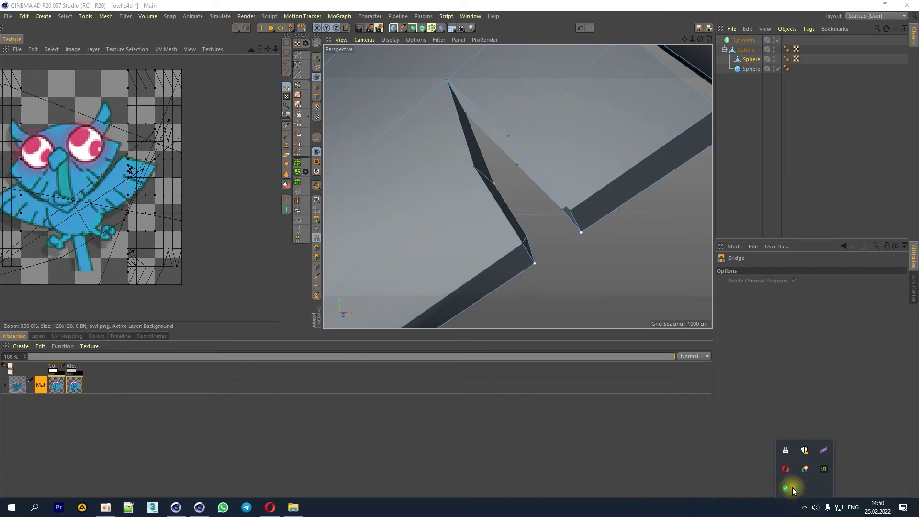
{"action": "left_click", "coordinate": [804, 480]}
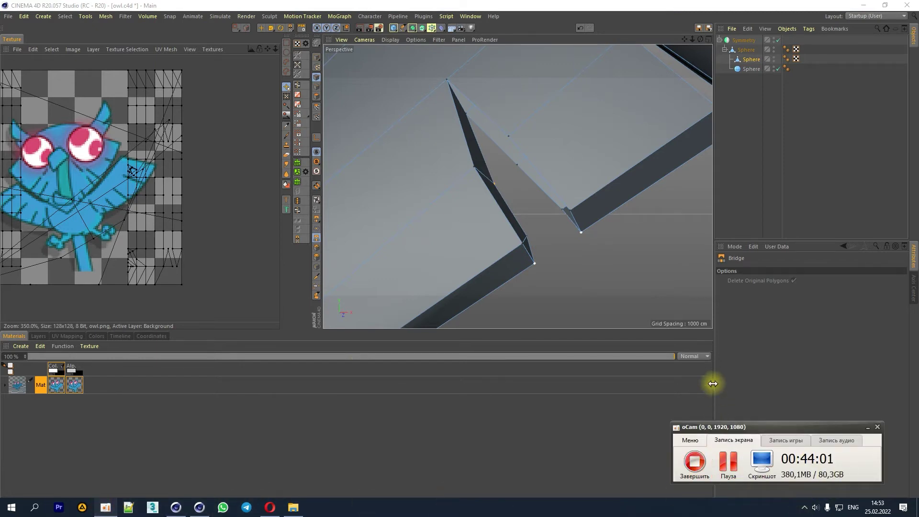
{"action": "left_click", "coordinate": [618, 10]}
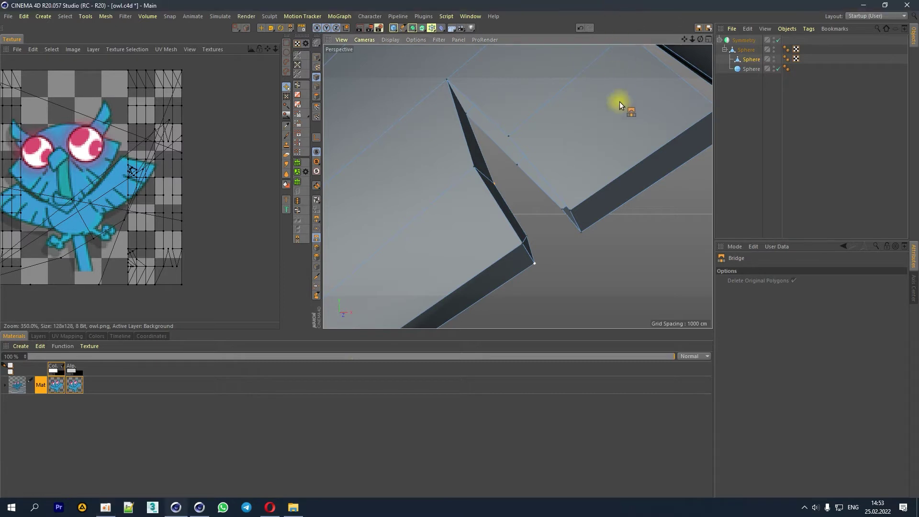
{"action": "left_click_drag", "start_coordinate": [705, 36], "coordinate": [493, 180]}
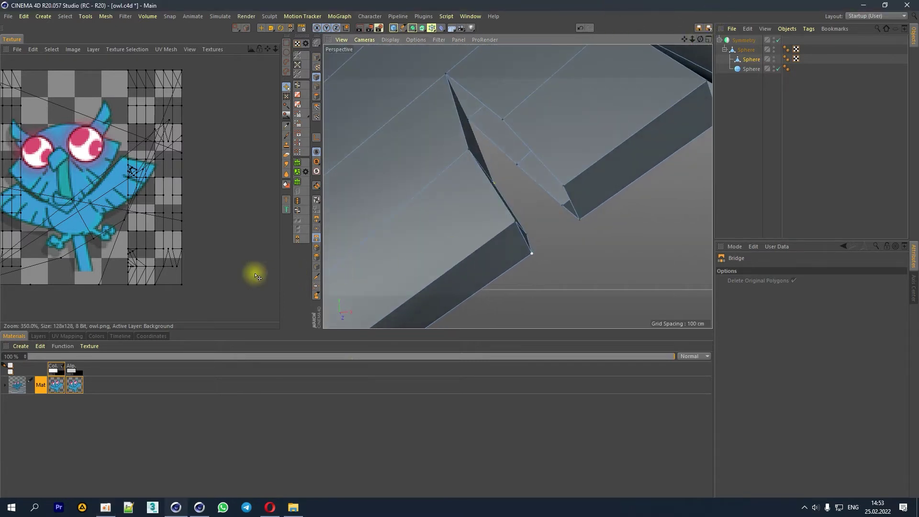
{"action": "left_click_drag", "start_coordinate": [444, 75], "coordinate": [482, 135]}
{"action": "left_click_drag", "start_coordinate": [700, 39], "coordinate": [492, 192]}
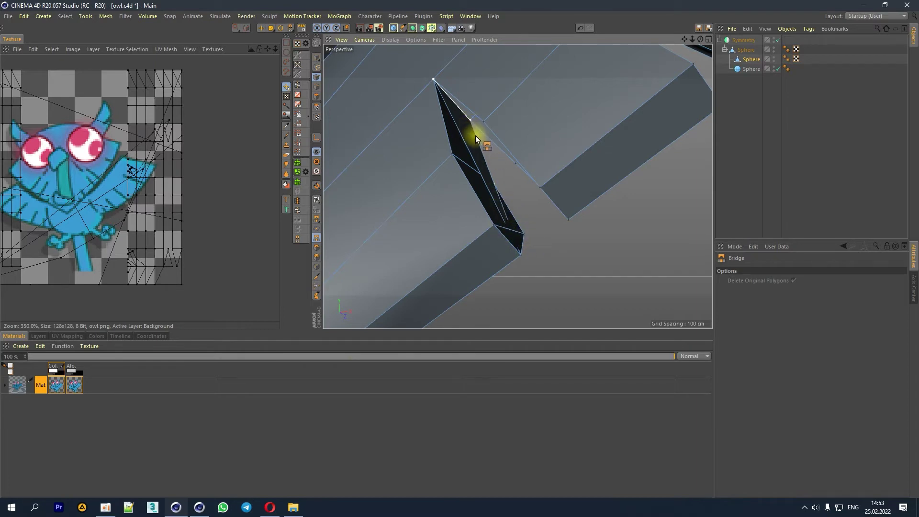
{"action": "key", "text": "ctrl+z"}
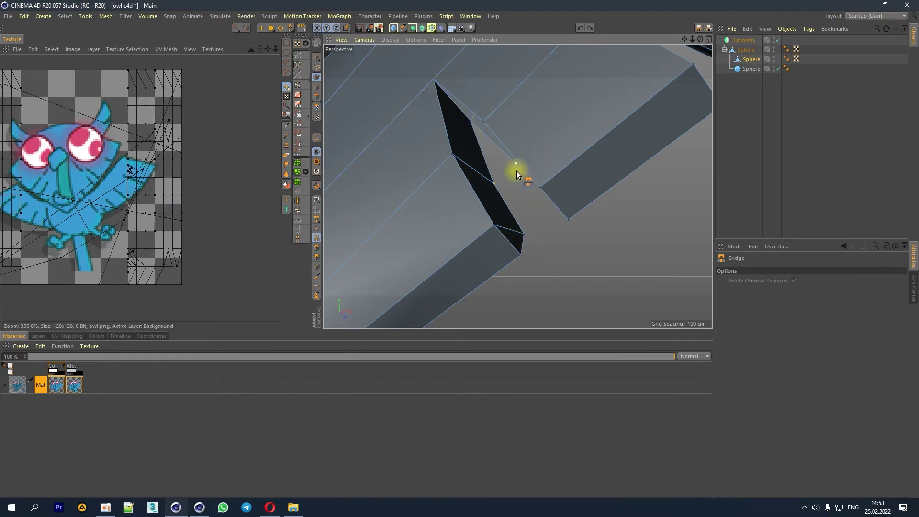
Step: Frame the selected polygons in view and return to the Bridge tool
{"action": "right_click", "coordinate": [496, 184]}
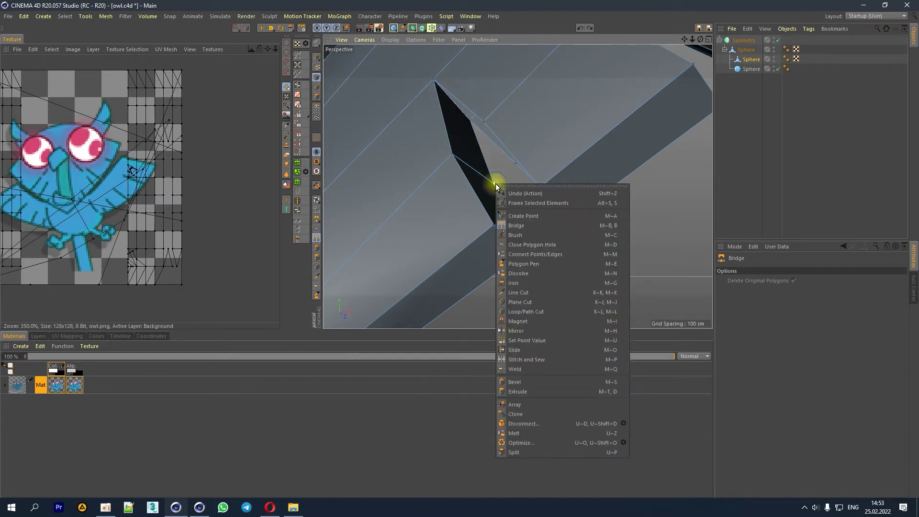
{"action": "left_click", "coordinate": [522, 203]}
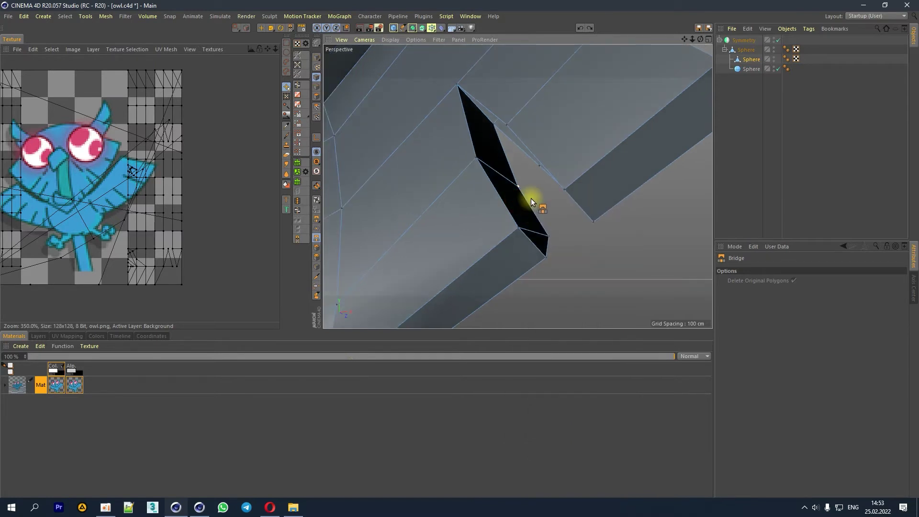
{"action": "right_click", "coordinate": [530, 198]}
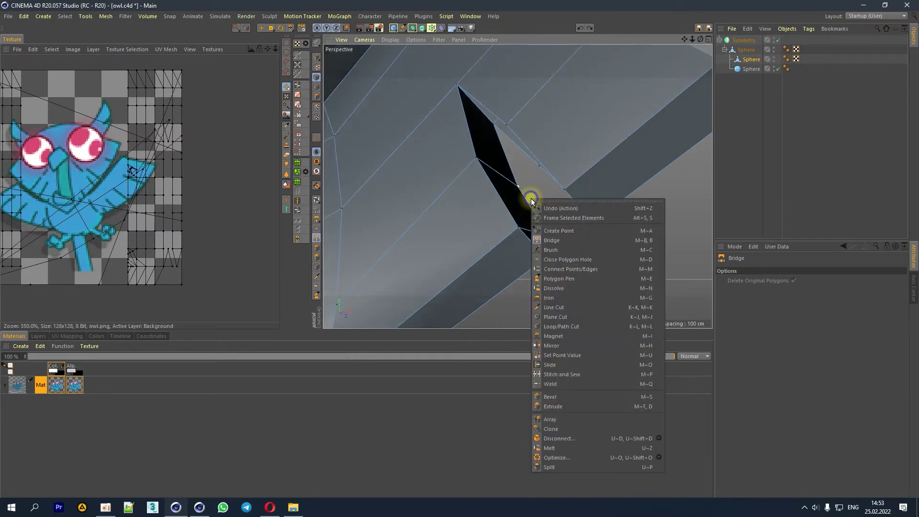
{"action": "left_click", "coordinate": [547, 232]}
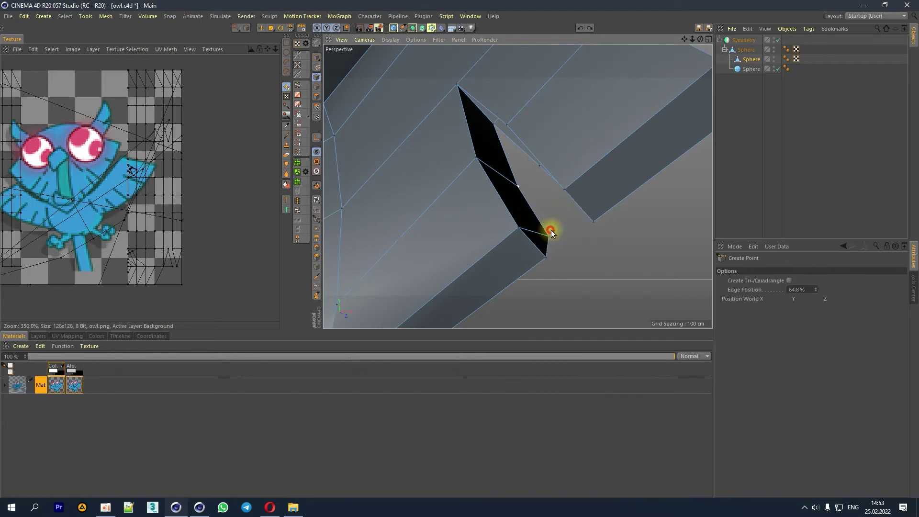
{"action": "right_click", "coordinate": [538, 204]}
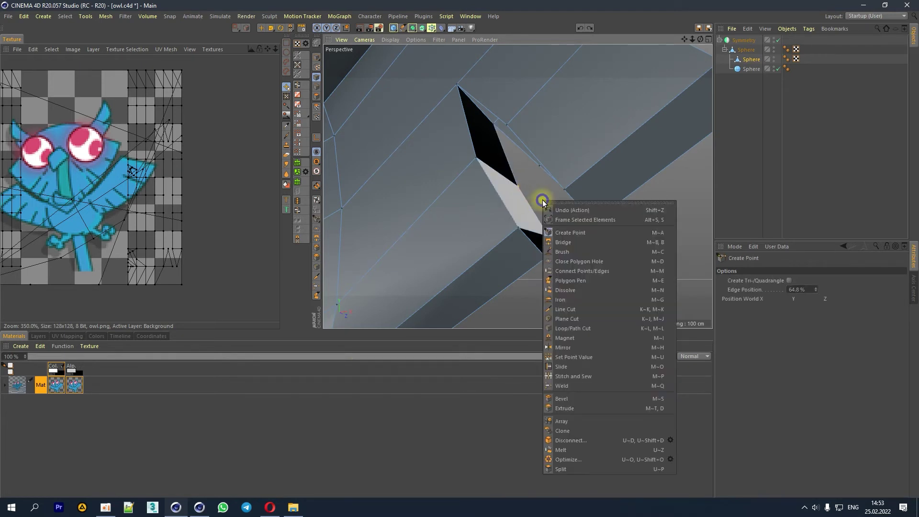
{"action": "left_click", "coordinate": [556, 233]}
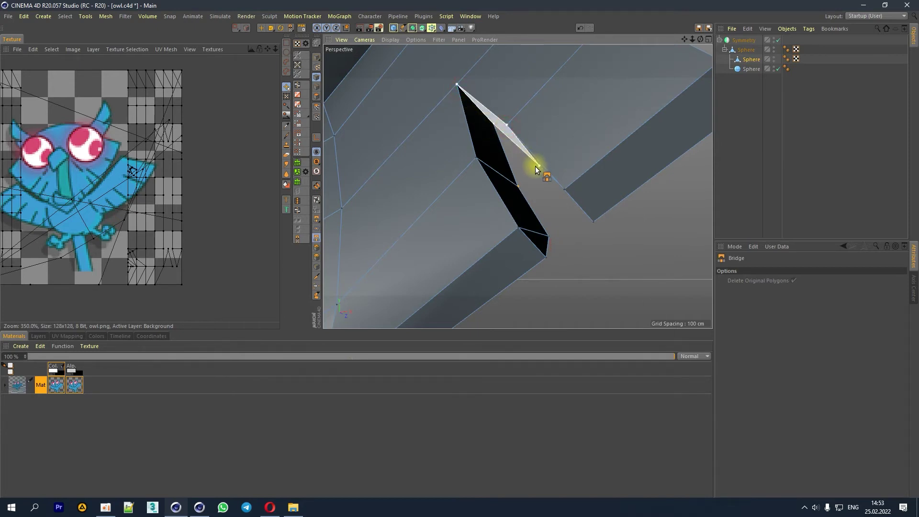
Step: Bridge the top vertex to the notch's lower vertices, undoing one bad bridge
{"action": "left_click_drag", "start_coordinate": [493, 126], "coordinate": [539, 165]}
{"action": "left_click", "coordinate": [565, 191]}
{"action": "left_click_drag", "start_coordinate": [574, 206], "coordinate": [579, 205]}
{"action": "left_click", "coordinate": [594, 221]}
{"action": "left_click_drag", "start_coordinate": [702, 40], "coordinate": [581, 211]}
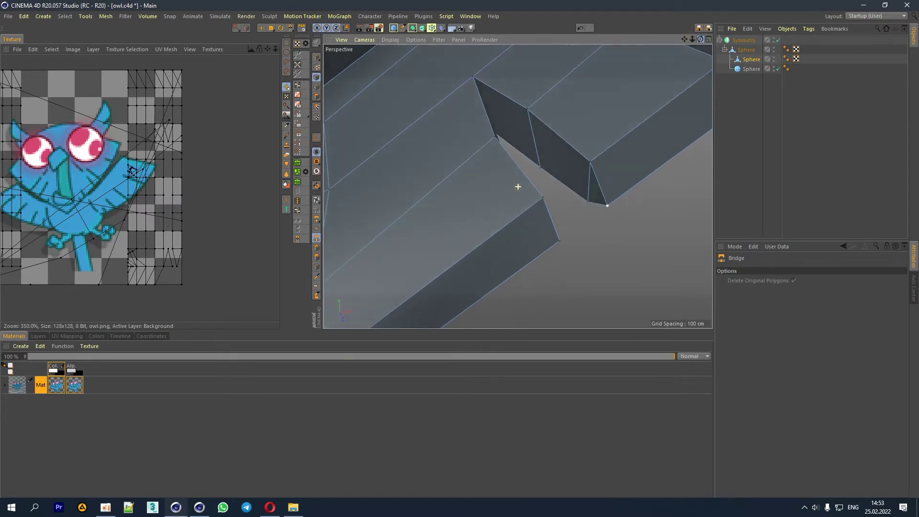
{"action": "left_click_drag", "start_coordinate": [560, 240], "coordinate": [544, 198]}
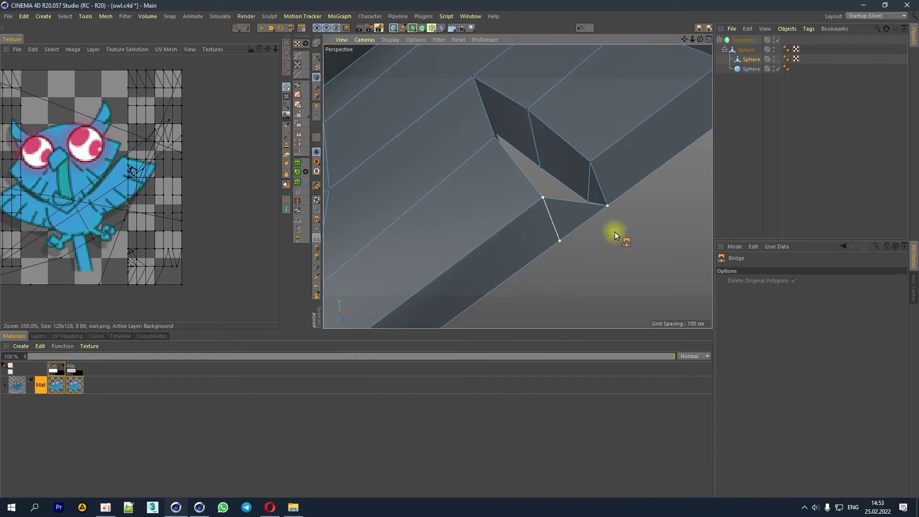
{"action": "left_click_drag", "start_coordinate": [700, 40], "coordinate": [577, 247]}
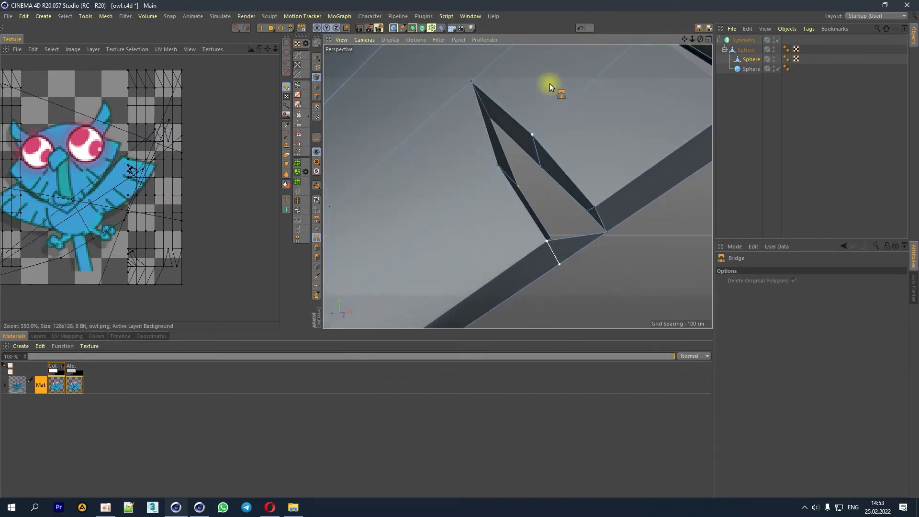
{"action": "left_click", "coordinate": [581, 28]}
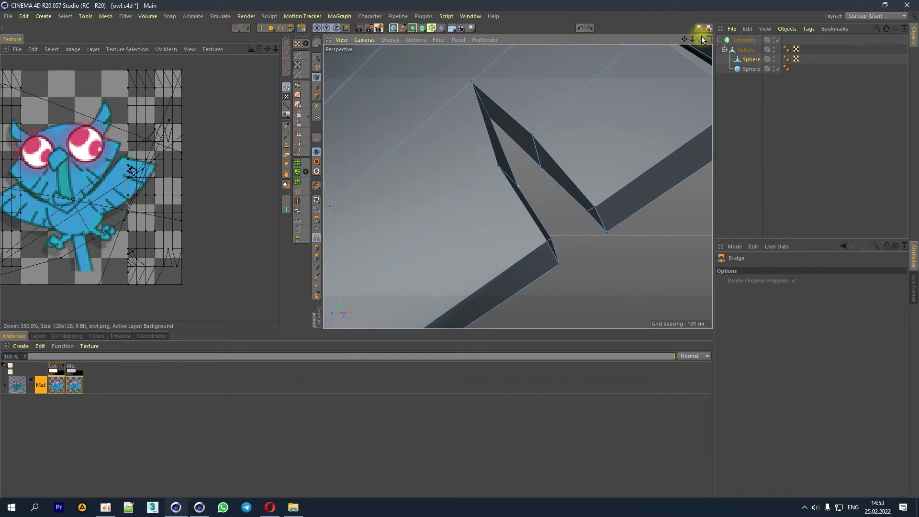
{"action": "left_click_drag", "start_coordinate": [702, 39], "coordinate": [320, 102]}
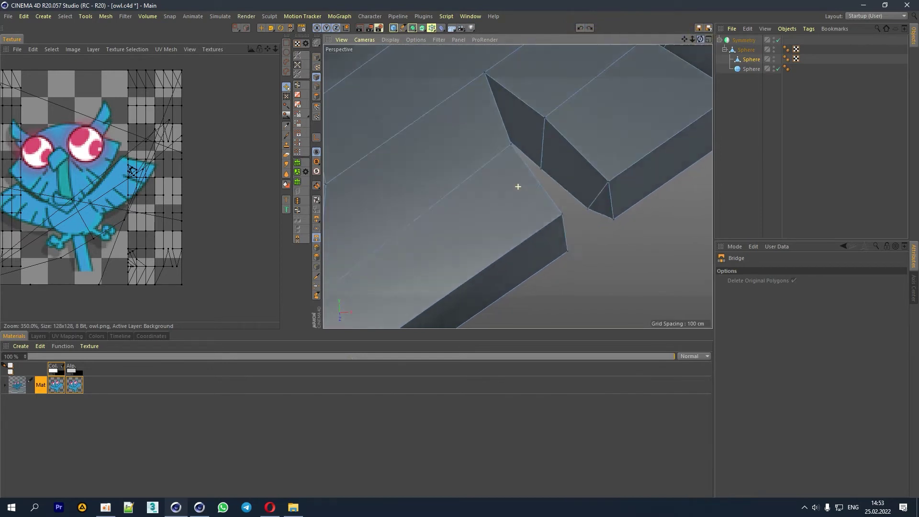
{"action": "left_click", "coordinate": [316, 95]}
Step: Select the notch's inner polygons and reverse their normals
{"action": "double_click", "coordinate": [438, 149]}
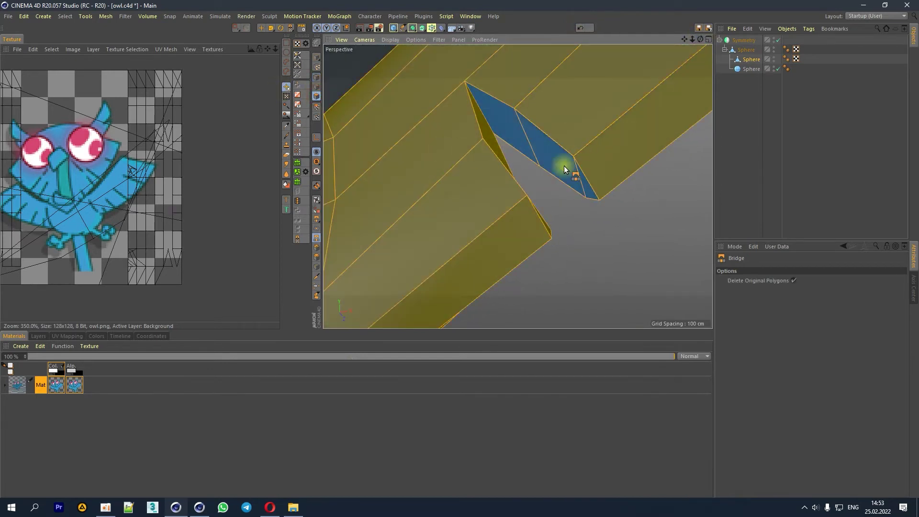
{"action": "left_click_drag", "start_coordinate": [701, 39], "coordinate": [333, 30]}
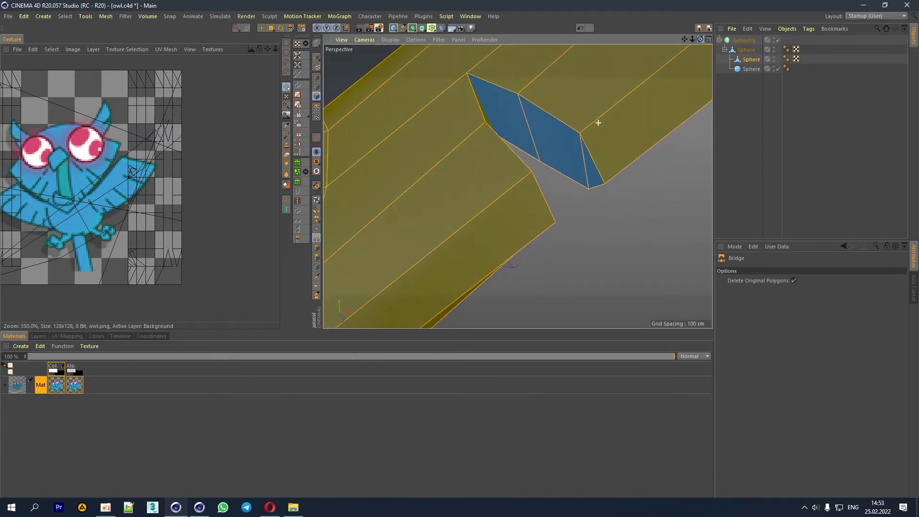
{"action": "left_click", "coordinate": [260, 28]}
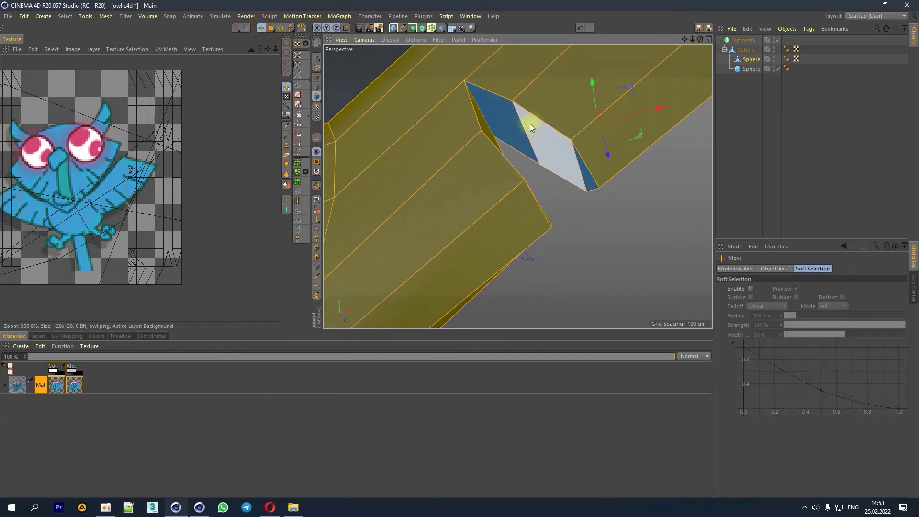
{"action": "left_click", "coordinate": [515, 125]}
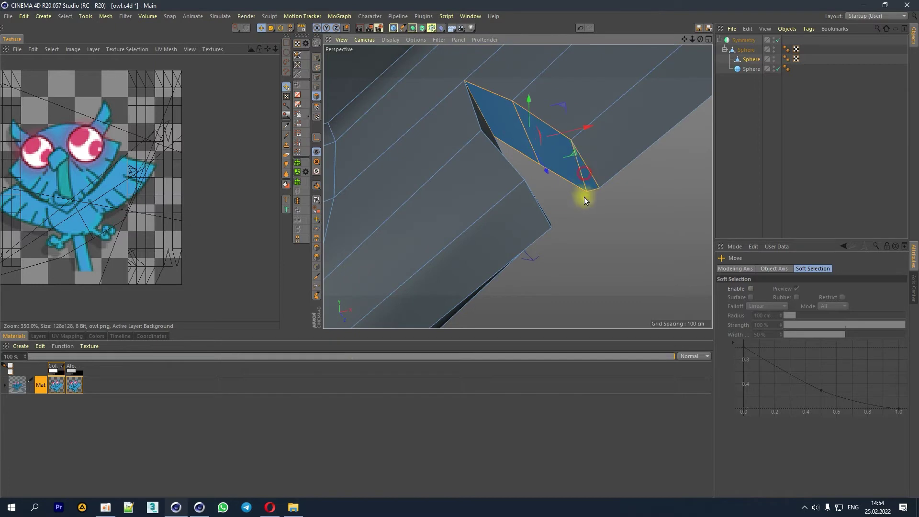
{"action": "right_click", "coordinate": [582, 181]}
{"action": "left_click", "coordinate": [604, 370]}
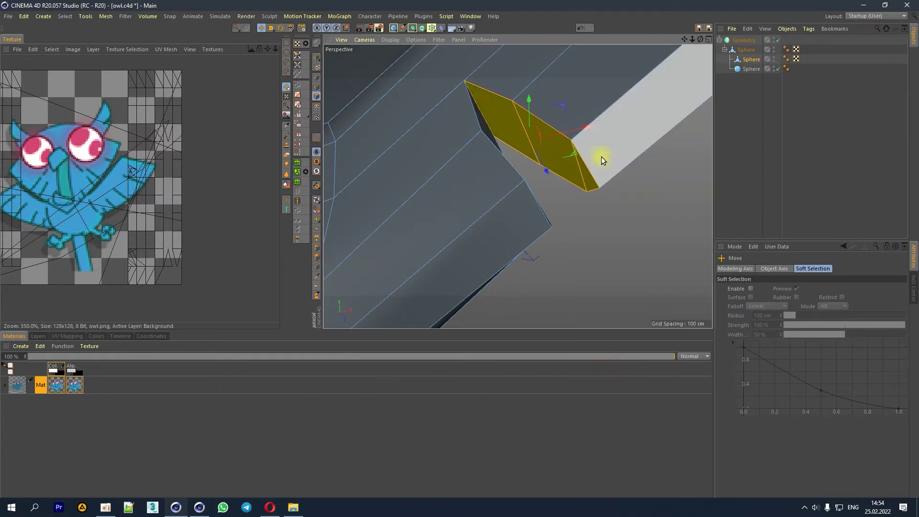
{"action": "left_click_drag", "start_coordinate": [701, 40], "coordinate": [680, 62]}
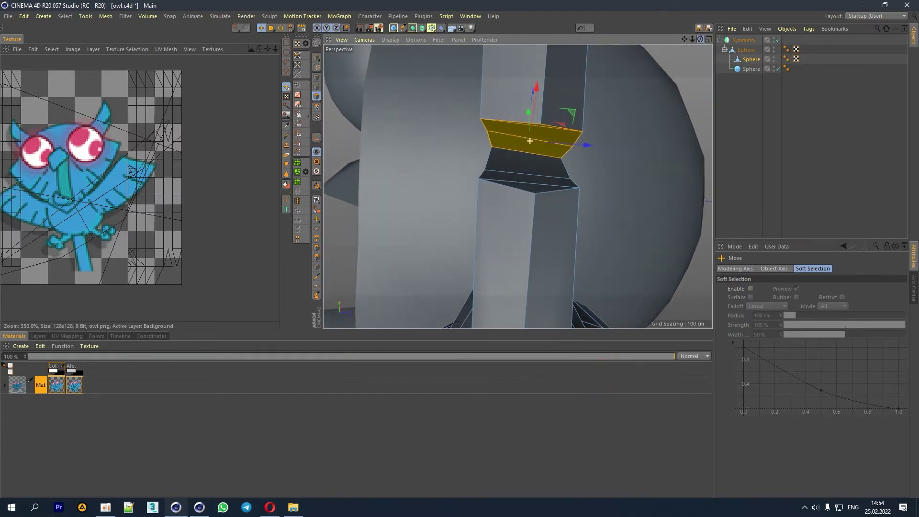
Step: In Points mode, Line Cut a vertical slit into the wing edge
{"action": "left_click", "coordinate": [315, 77]}
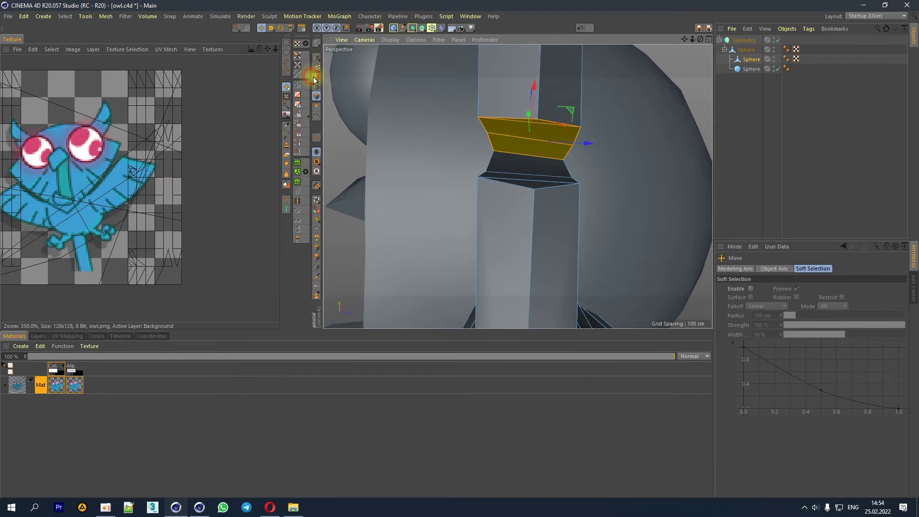
{"action": "left_click", "coordinate": [560, 165]}
{"action": "right_click", "coordinate": [553, 137]}
{"action": "left_click", "coordinate": [575, 254]}
{"action": "right_click", "coordinate": [549, 136]}
{"action": "left_click", "coordinate": [572, 245]}
{"action": "left_click", "coordinate": [538, 120]}
{"action": "left_click", "coordinate": [533, 194]}
{"action": "mouse_move", "coordinate": [701, 40]}
{"action": "left_mouse_down"}
{"action": "mouse_move", "coordinate": [572, 178]}
{"action": "mouse_move", "coordinate": [698, 39]}
{"action": "mouse_move", "coordinate": [518, 187]}
{"action": "left_mouse_up"}
{"action": "left_click_drag", "start_coordinate": [694, 39], "coordinate": [473, 55]}
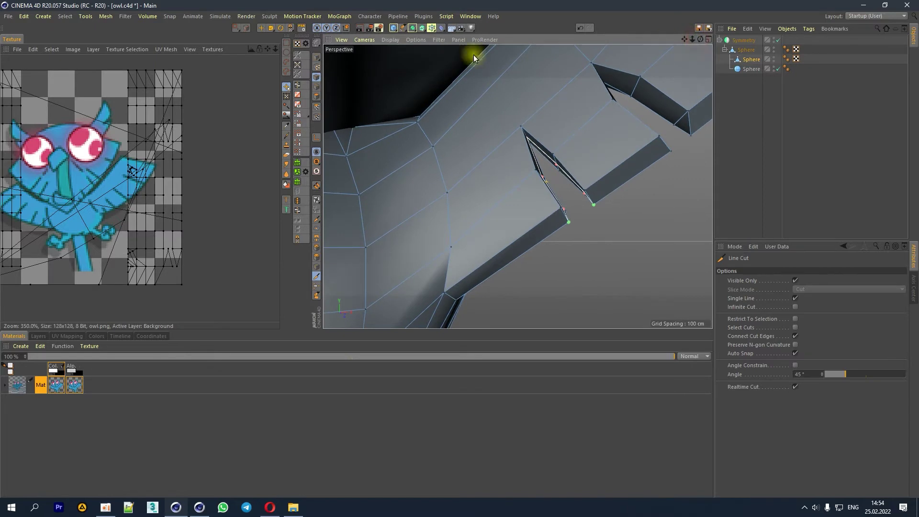
Step: Move four of the slit's points to widen and reshape it
{"action": "left_click", "coordinate": [262, 28]}
{"action": "left_click", "coordinate": [575, 189]}
{"action": "left_click", "coordinate": [554, 150]}
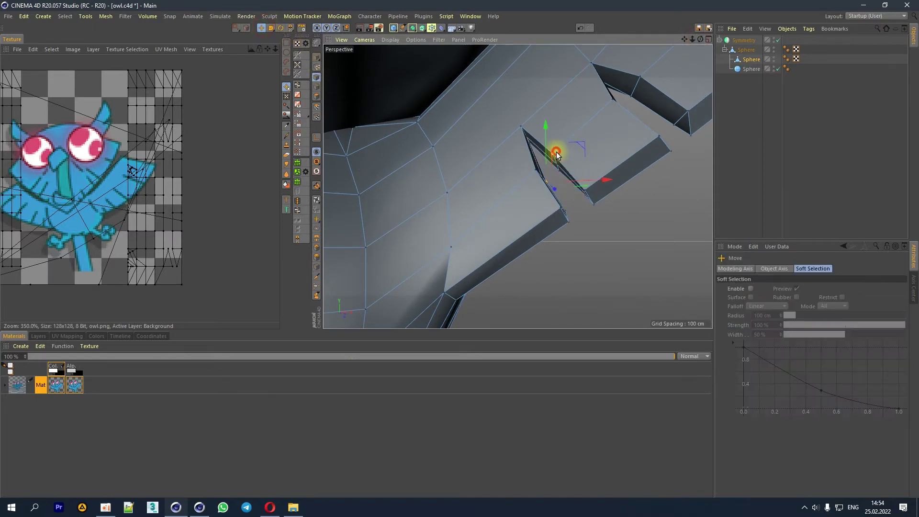
{"action": "left_click_drag", "start_coordinate": [596, 123], "coordinate": [592, 117]}
{"action": "left_click", "coordinate": [587, 188]}
{"action": "left_click_drag", "start_coordinate": [615, 154], "coordinate": [629, 149]}
{"action": "left_click", "coordinate": [538, 170]}
{"action": "left_click_drag", "start_coordinate": [576, 135], "coordinate": [567, 136]}
{"action": "left_click", "coordinate": [559, 206]}
{"action": "left_click_drag", "start_coordinate": [599, 180], "coordinate": [591, 180]}
Step: Shift another slit vertex and select the slit's lower corner vertex
{"action": "mouse_move", "coordinate": [700, 39]}
{"action": "left_mouse_down"}
{"action": "mouse_move", "coordinate": [552, 212]}
{"action": "mouse_move", "coordinate": [631, 128]}
{"action": "left_mouse_up"}
{"action": "left_click", "coordinate": [585, 168]}
{"action": "mouse_move", "coordinate": [551, 132]}
{"action": "left_mouse_down"}
{"action": "mouse_move", "coordinate": [554, 146]}
{"action": "mouse_move", "coordinate": [534, 119]}
{"action": "left_mouse_up"}
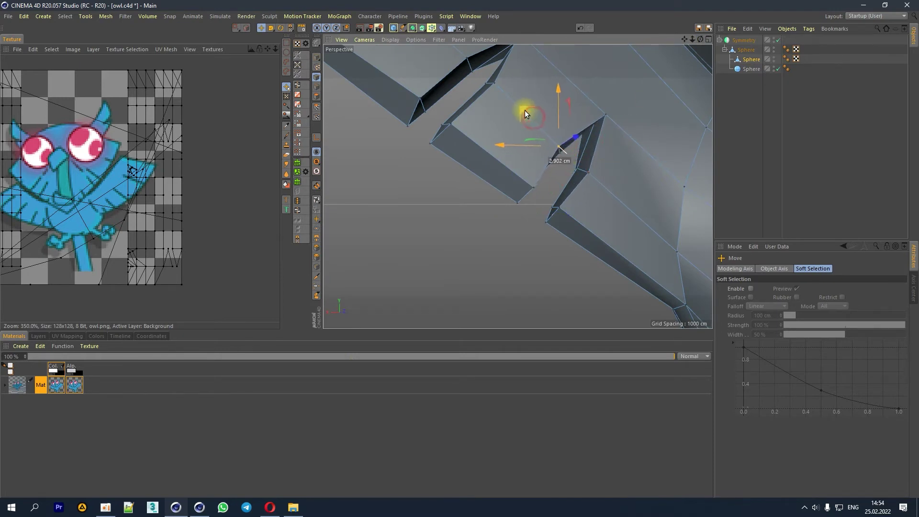
{"action": "left_click", "coordinate": [532, 187]}
{"action": "left_click_drag", "start_coordinate": [702, 41], "coordinate": [704, 44]}
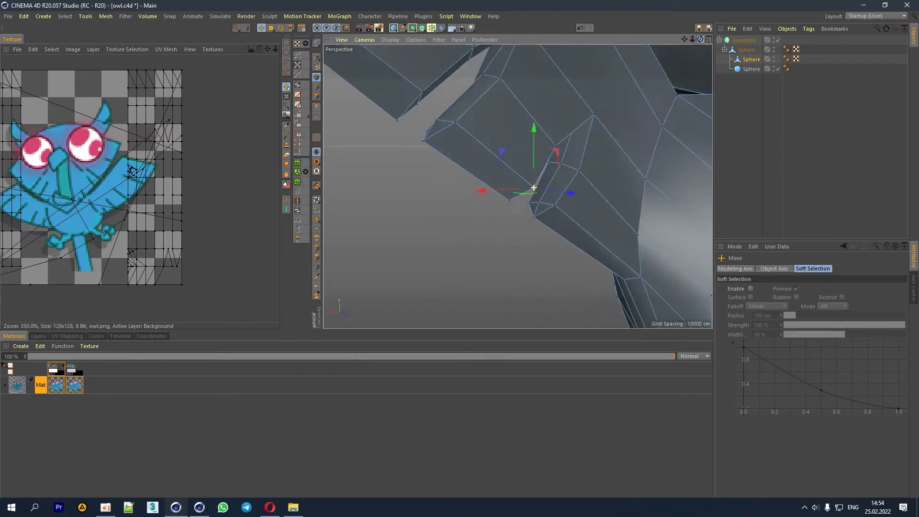
{"action": "scroll", "coordinate": [534, 187], "scroll_direction": "down", "scroll_amount": 5}
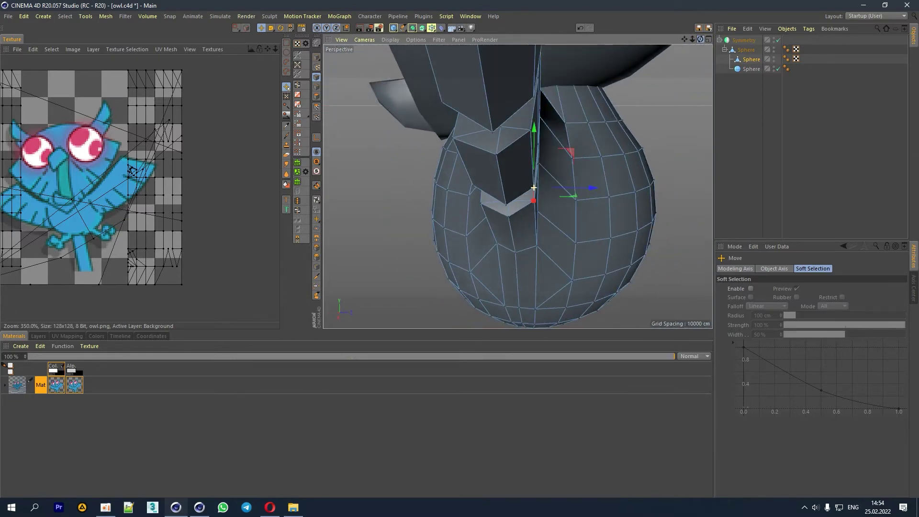
{"action": "left_click_drag", "start_coordinate": [534, 187], "coordinate": [584, 99], "text": "alt"}
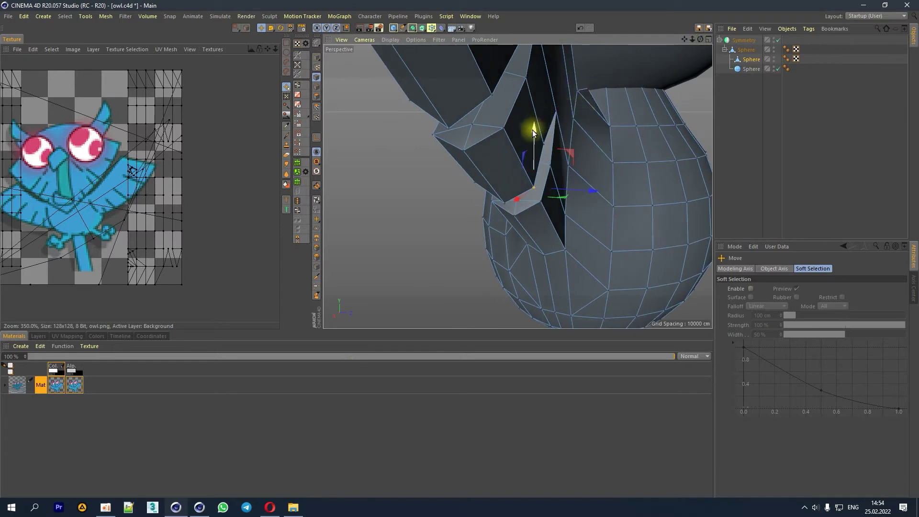
{"action": "left_click", "coordinate": [520, 199]}
{"action": "left_click_drag", "start_coordinate": [700, 39], "coordinate": [534, 187]}
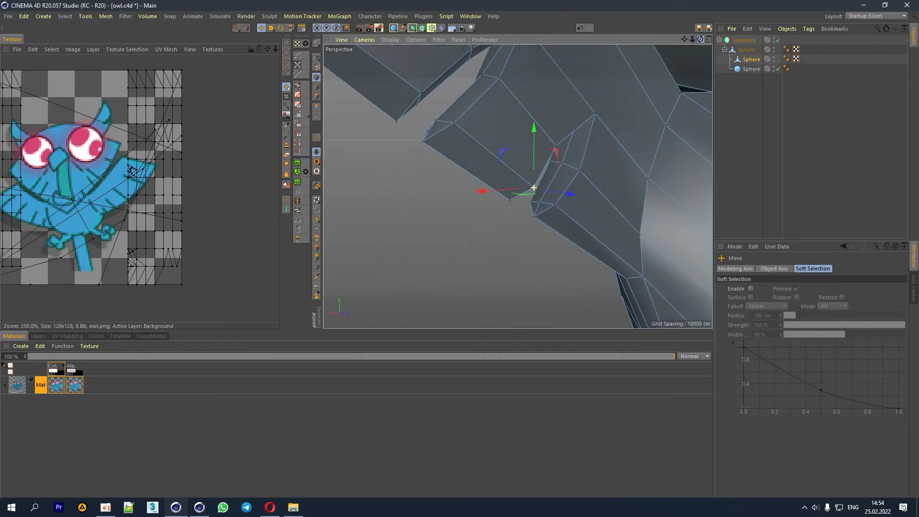
Step: Slide the notch corner points along their edges with the Slide tool
{"action": "right_click", "coordinate": [537, 187]}
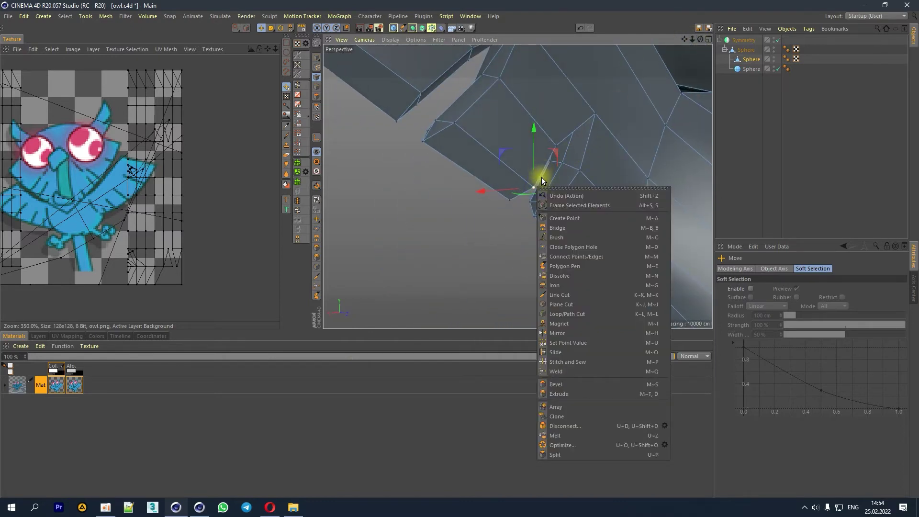
{"action": "left_click", "coordinate": [555, 353]}
{"action": "left_click_drag", "start_coordinate": [549, 191], "coordinate": [562, 203]}
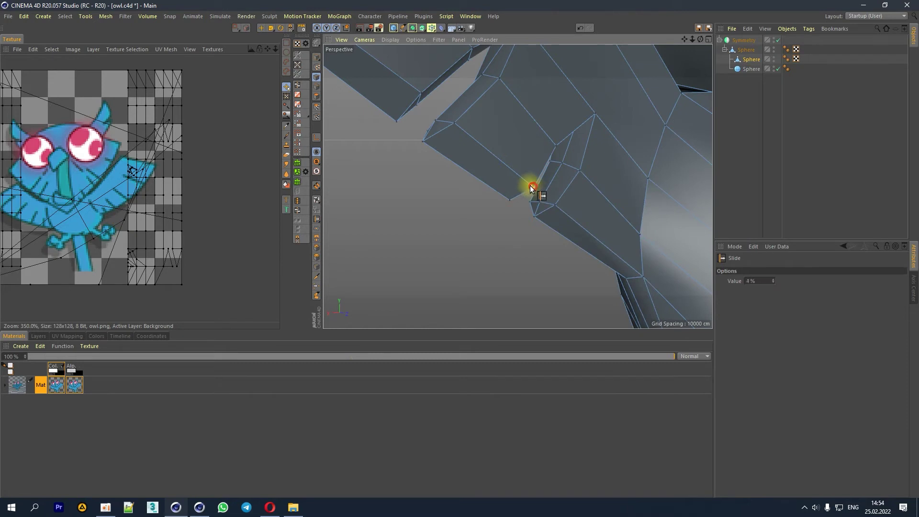
{"action": "left_click_drag", "start_coordinate": [701, 39], "coordinate": [697, 39]}
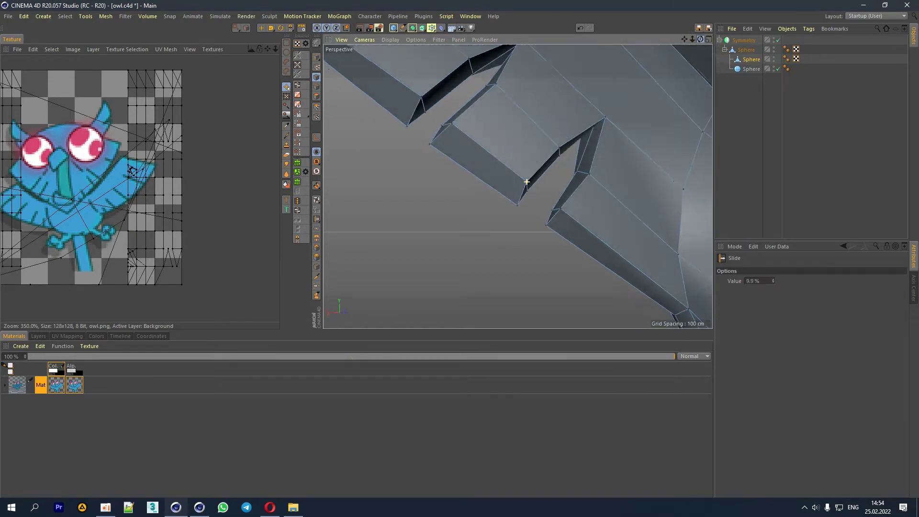
{"action": "left_click_drag", "start_coordinate": [570, 212], "coordinate": [690, 94]}
{"action": "mouse_move", "coordinate": [685, 42]}
{"action": "left_mouse_down"}
{"action": "mouse_move", "coordinate": [675, 53]}
{"action": "mouse_move", "coordinate": [689, 45]}
{"action": "left_mouse_up"}
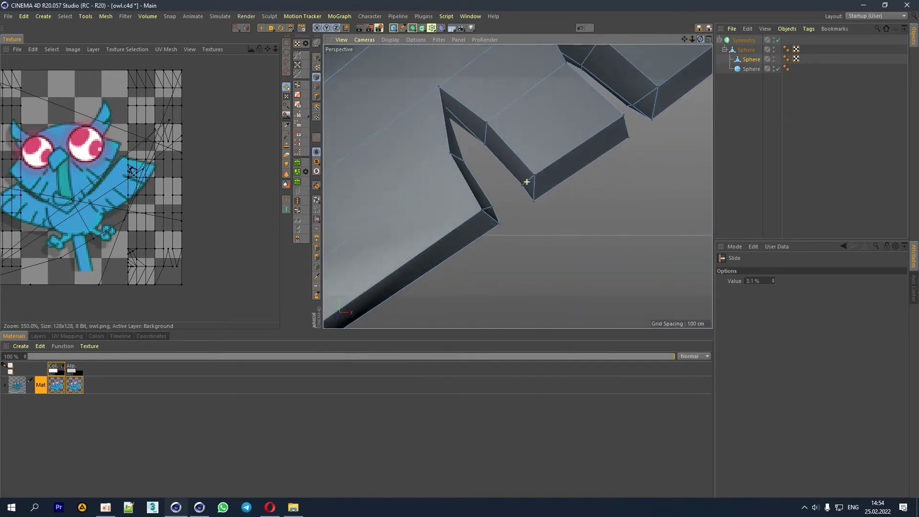
{"action": "left_click_drag", "start_coordinate": [700, 39], "coordinate": [703, 39]}
Step: Move the top notch vertex into place to sharpen the feather tip
{"action": "left_click", "coordinate": [261, 27]}
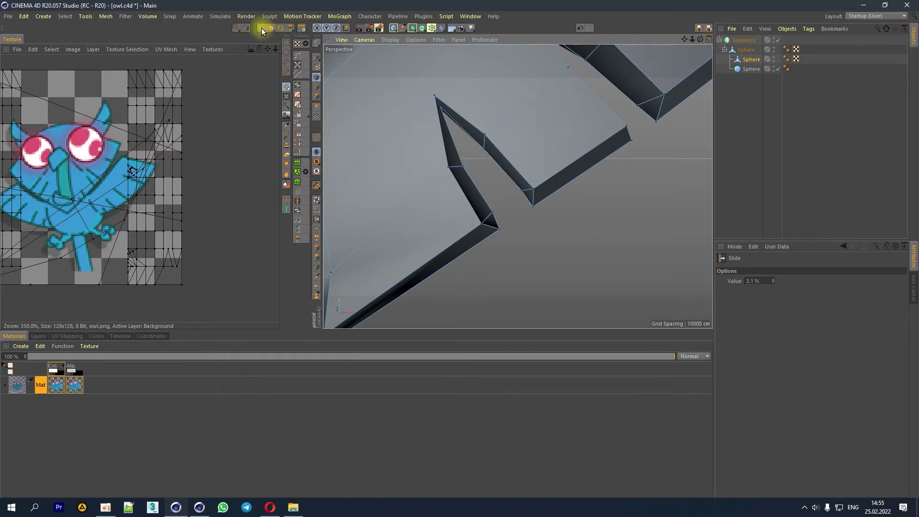
{"action": "left_click", "coordinate": [440, 107]}
{"action": "left_click_drag", "start_coordinate": [442, 123], "coordinate": [480, 79]}
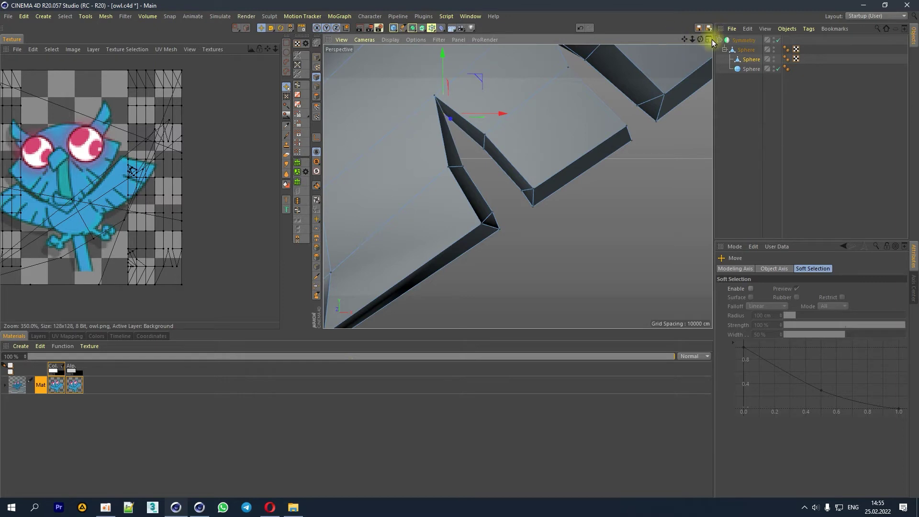
{"action": "left_click_drag", "start_coordinate": [686, 39], "coordinate": [684, 39]}
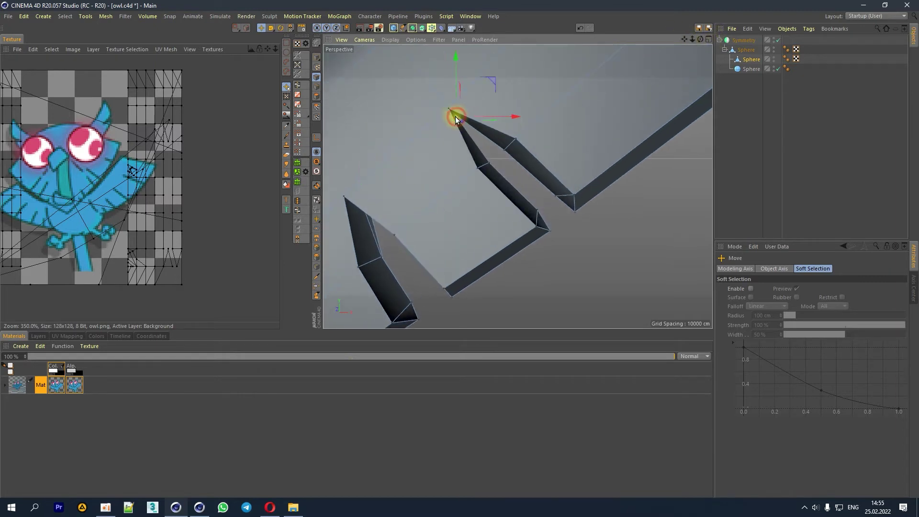
{"action": "mouse_move", "coordinate": [693, 39]}
{"action": "left_mouse_down"}
{"action": "mouse_move", "coordinate": [704, 39]}
{"action": "mouse_move", "coordinate": [660, 46]}
{"action": "left_mouse_up"}
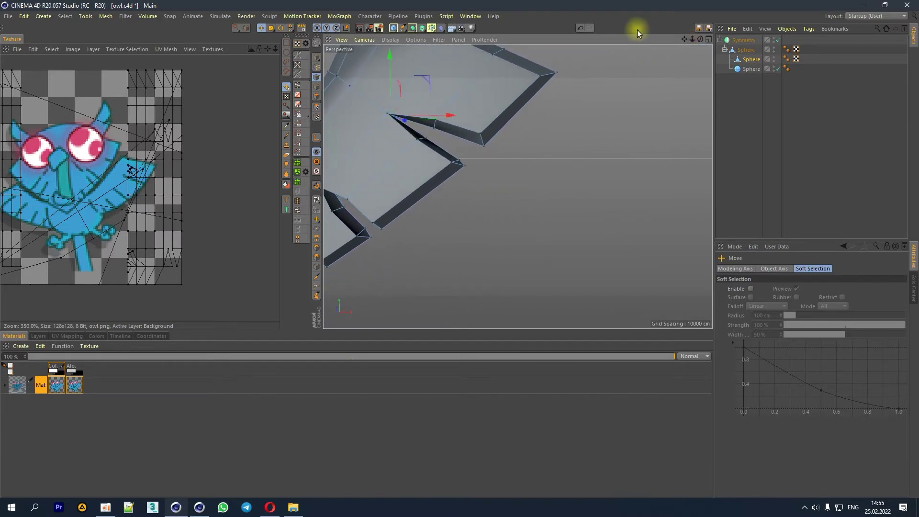
{"action": "left_click_drag", "start_coordinate": [693, 39], "coordinate": [706, 41]}
{"action": "left_click_drag", "start_coordinate": [438, 120], "coordinate": [430, 78]}
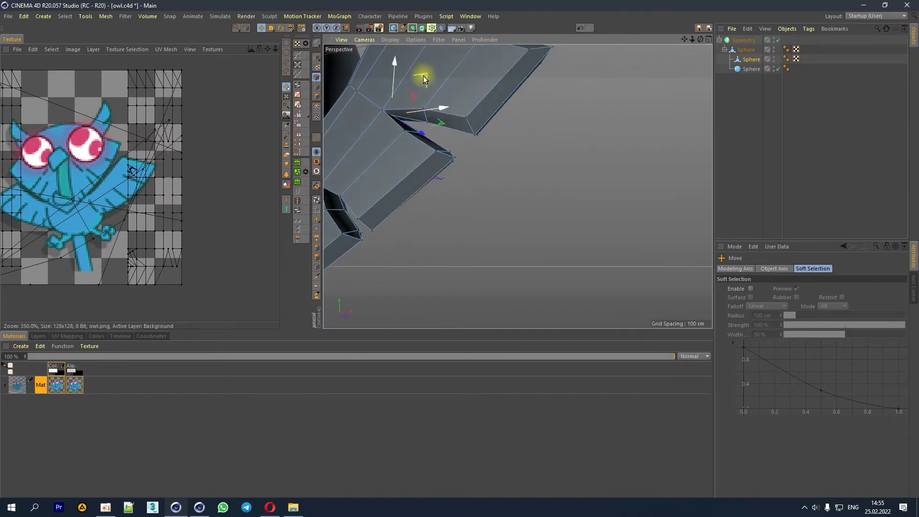
{"action": "left_click_drag", "start_coordinate": [693, 39], "coordinate": [701, 39]}
{"action": "left_click_drag", "start_coordinate": [491, 171], "coordinate": [554, 249], "text": "alt"}
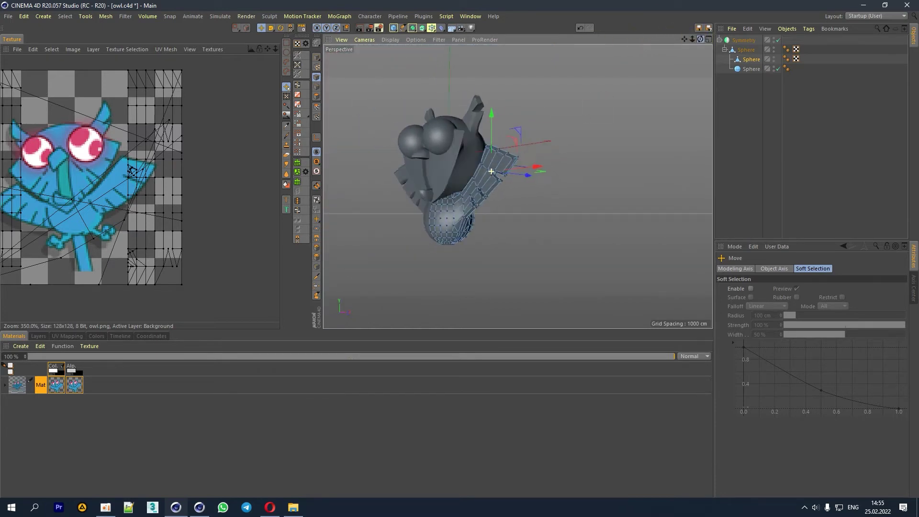
Step: Extrude two bottom polygons of the body sphere downward into a tapered leg prong
{"action": "scroll", "coordinate": [555, 249], "scroll_direction": "up", "scroll_amount": 3}
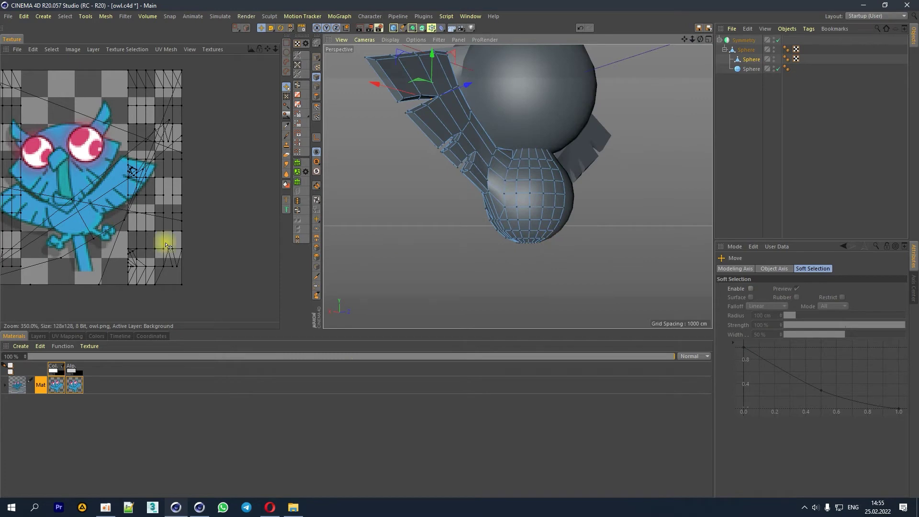
{"action": "scroll", "coordinate": [543, 241], "scroll_direction": "up", "scroll_amount": 2}
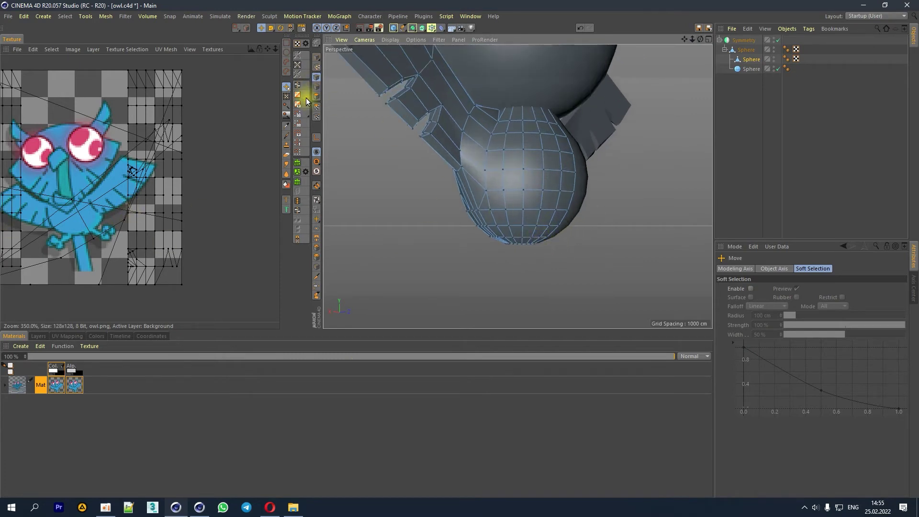
{"action": "left_click", "coordinate": [316, 96]}
{"action": "left_click", "coordinate": [545, 217]}
{"action": "left_click", "coordinate": [533, 221], "text": "shift"}
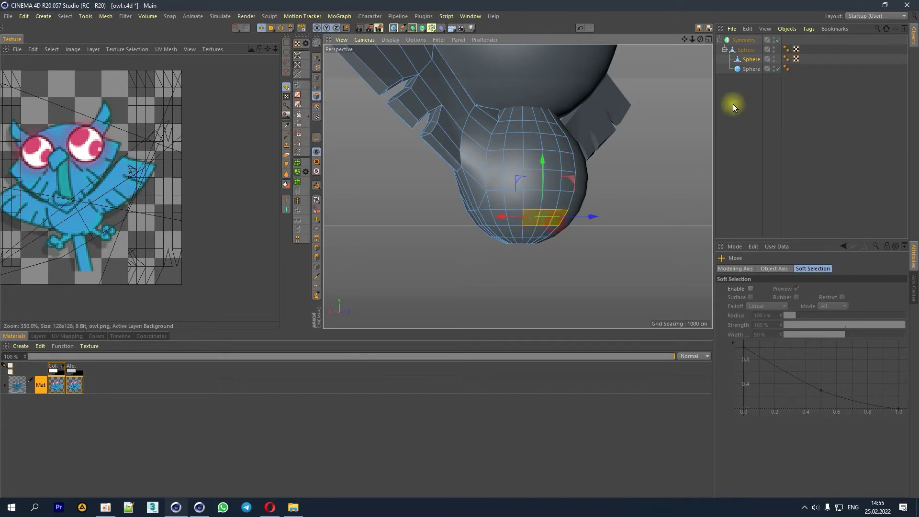
{"action": "left_click_drag", "start_coordinate": [695, 39], "coordinate": [605, 191]}
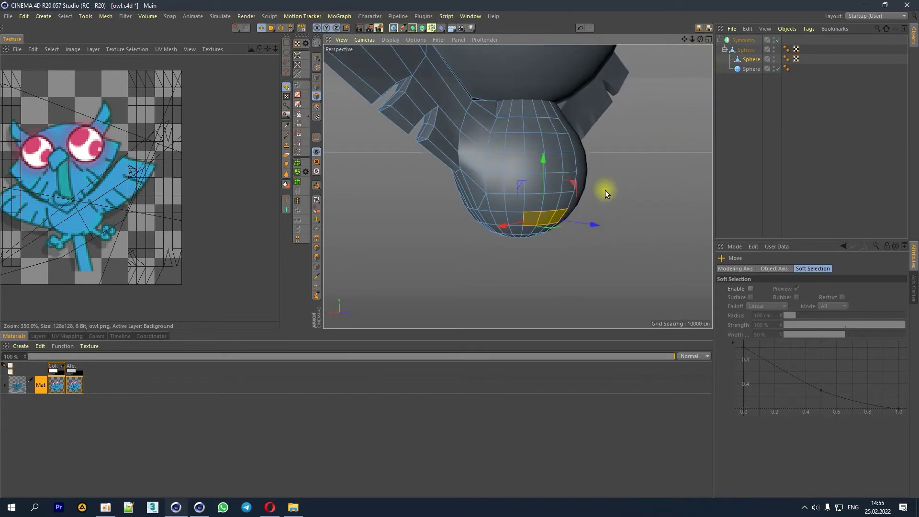
{"action": "right_click", "coordinate": [605, 190]}
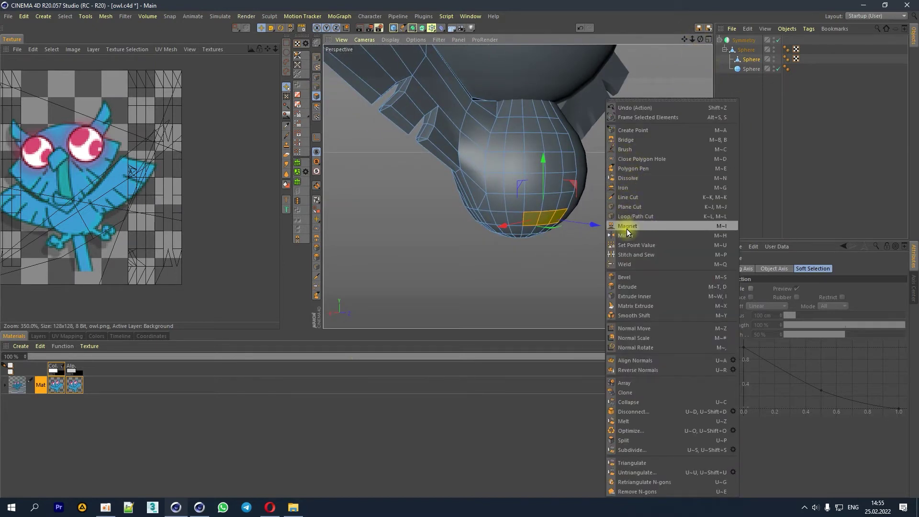
{"action": "left_click", "coordinate": [620, 286]}
{"action": "left_click_drag", "start_coordinate": [609, 239], "coordinate": [642, 242]}
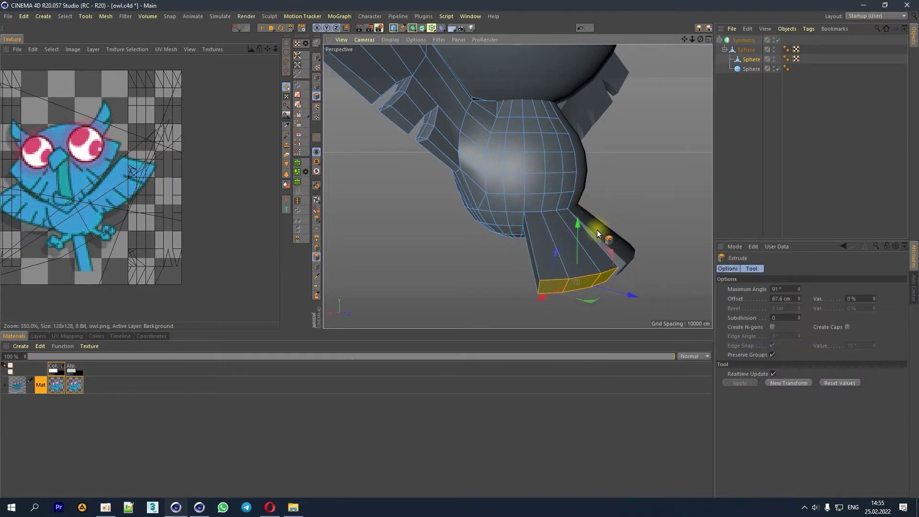
{"action": "right_click", "coordinate": [559, 220]}
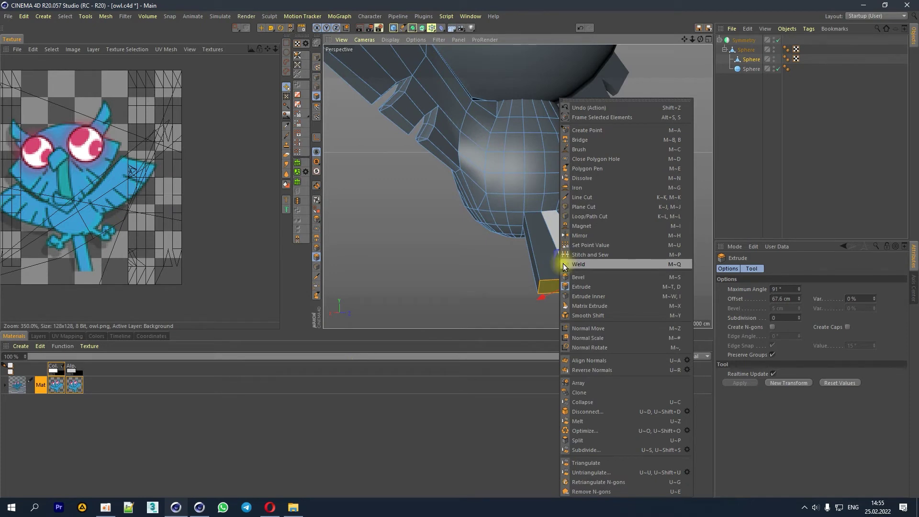
{"action": "left_click", "coordinate": [575, 216]}
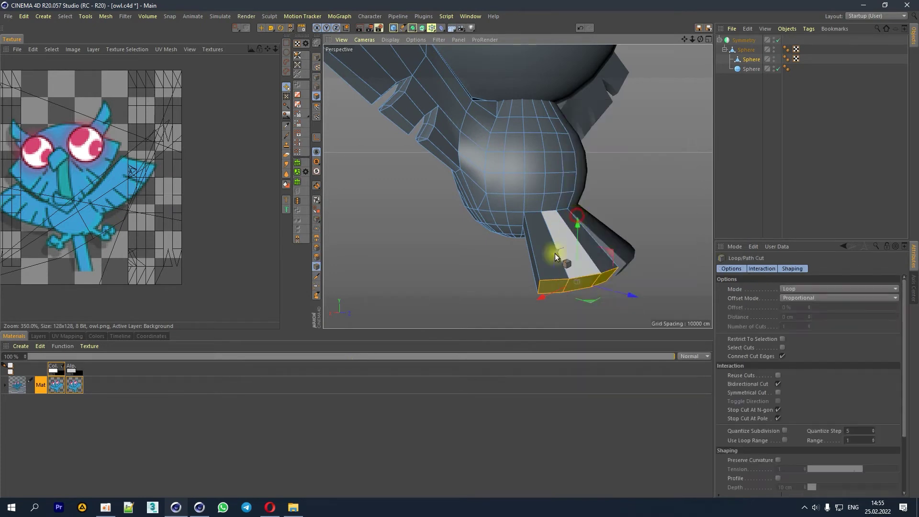
Step: Loop-cut the leg at about 49% and raise its selected end edges slightly
{"action": "left_click", "coordinate": [539, 288]}
{"action": "left_click_drag", "start_coordinate": [701, 39], "coordinate": [670, 29]}
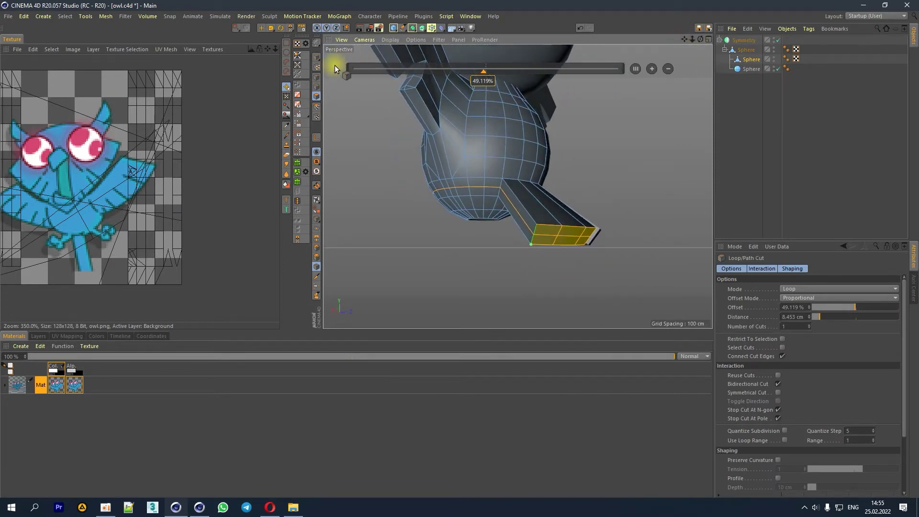
{"action": "left_click", "coordinate": [261, 28]}
{"action": "left_click", "coordinate": [542, 218]}
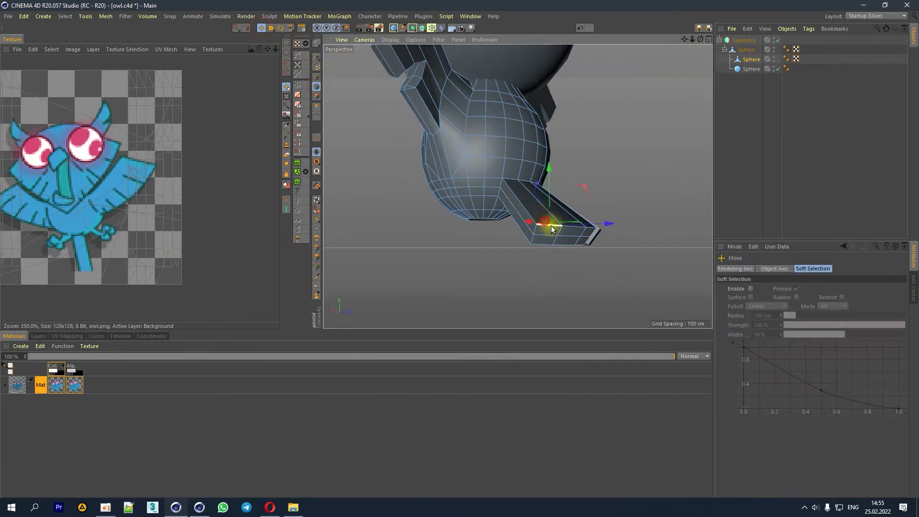
{"action": "scroll", "coordinate": [582, 237], "scroll_direction": "up", "scroll_amount": 3}
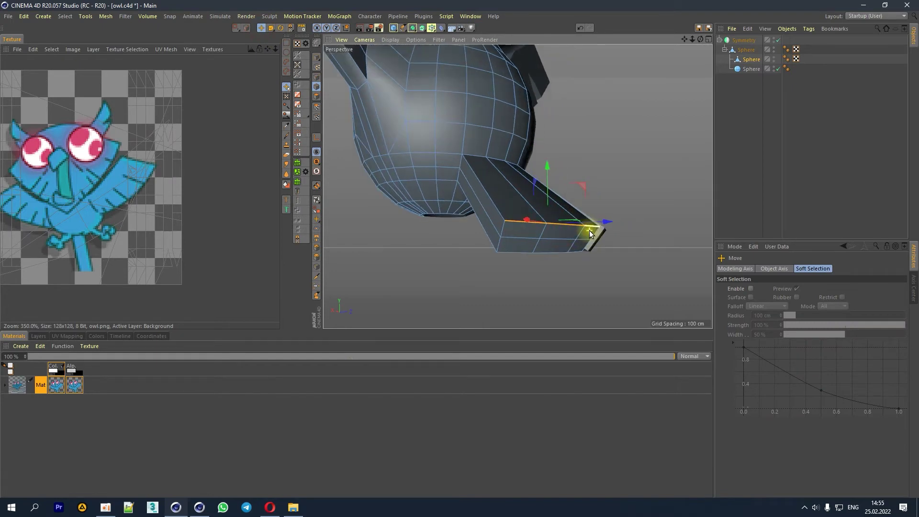
{"action": "left_click", "coordinate": [561, 253], "text": "shift"}
{"action": "left_click", "coordinate": [541, 251], "text": "shift"}
{"action": "left_click_drag", "start_coordinate": [700, 41], "coordinate": [371, 389]}
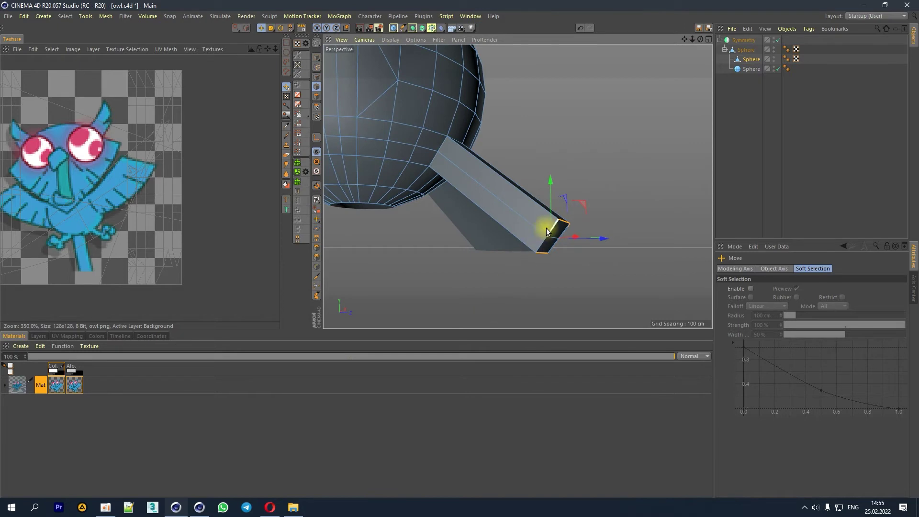
{"action": "left_click_drag", "start_coordinate": [579, 199], "coordinate": [574, 199]}
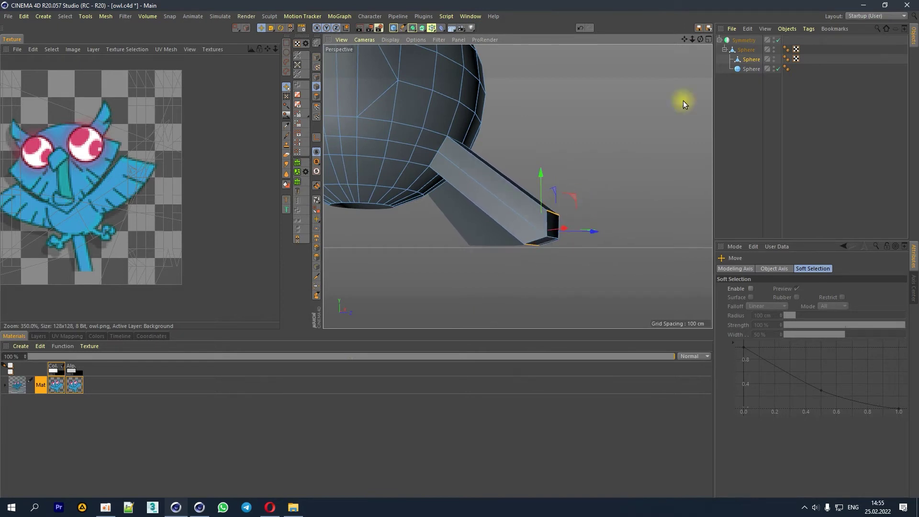
Step: Shift the leg's side edge about 2 cm and a bottom vertex about 8 cm sideways
{"action": "left_click_drag", "start_coordinate": [697, 39], "coordinate": [460, 130]}
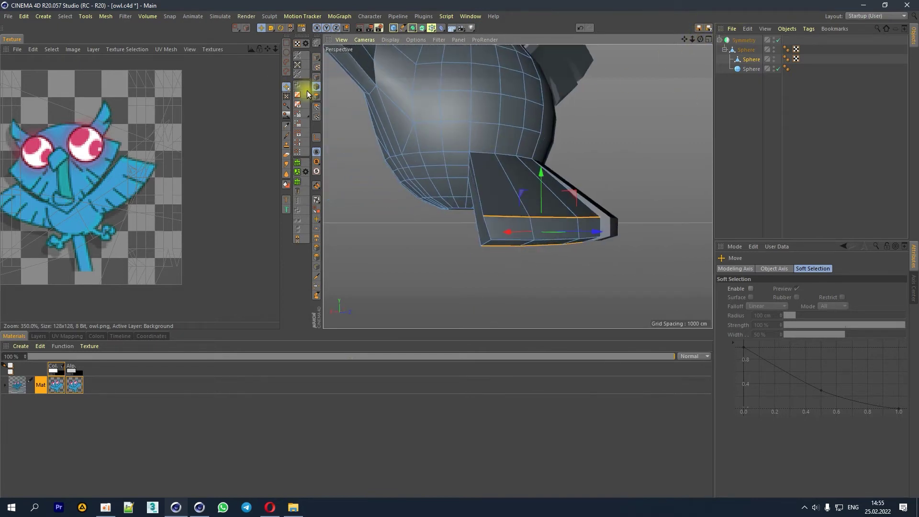
{"action": "left_click", "coordinate": [477, 194]}
{"action": "left_click_drag", "start_coordinate": [518, 196], "coordinate": [513, 199]}
{"action": "left_click", "coordinate": [316, 78]}
{"action": "left_click", "coordinate": [485, 215]}
{"action": "left_click_drag", "start_coordinate": [510, 233], "coordinate": [542, 233]}
Step: Set the leg's other bottom vertex to Position X 0 cm
{"action": "mouse_move", "coordinate": [700, 39]}
{"action": "left_mouse_down"}
{"action": "mouse_move", "coordinate": [497, 232]}
{"action": "mouse_move", "coordinate": [662, 220]}
{"action": "left_mouse_up"}
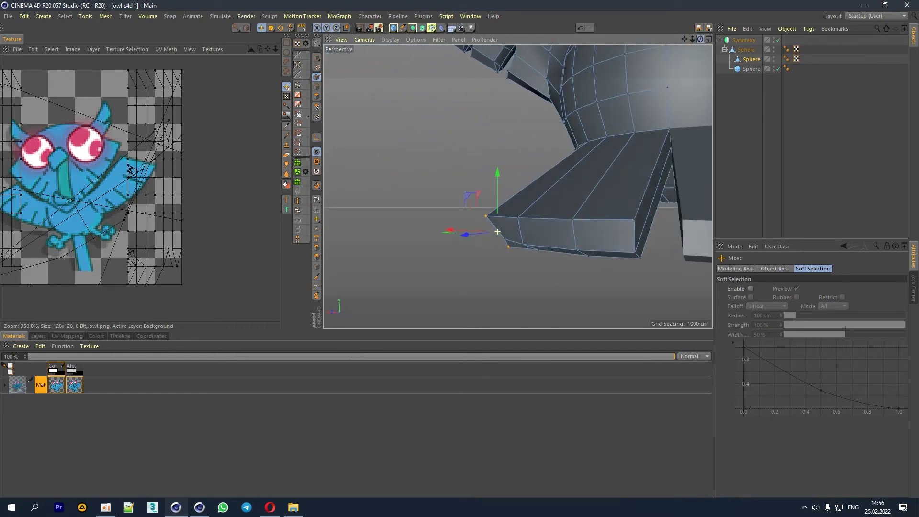
{"action": "left_click", "coordinate": [636, 219]}
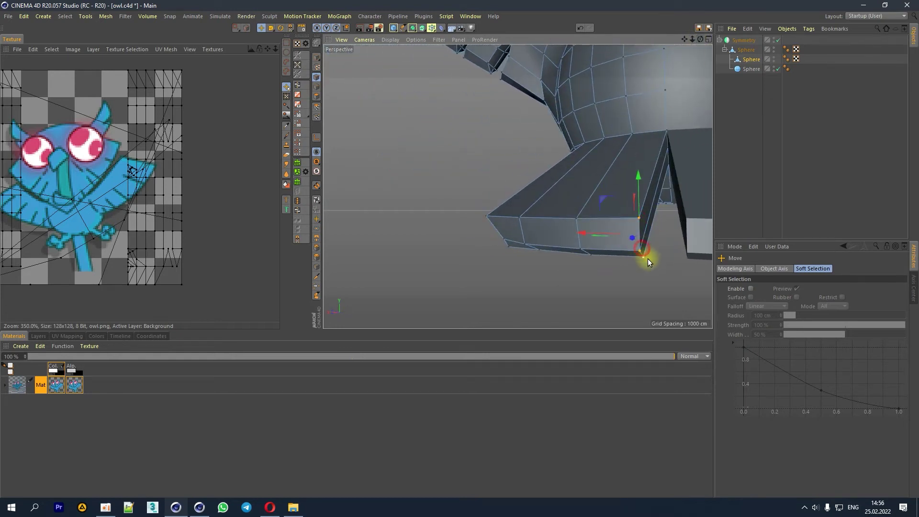
{"action": "left_click", "coordinate": [164, 337]}
{"action": "left_click", "coordinate": [38, 357]}
{"action": "left_click_drag", "start_coordinate": [38, 358], "coordinate": [2, 357]}
{"action": "type", "text": "0"}
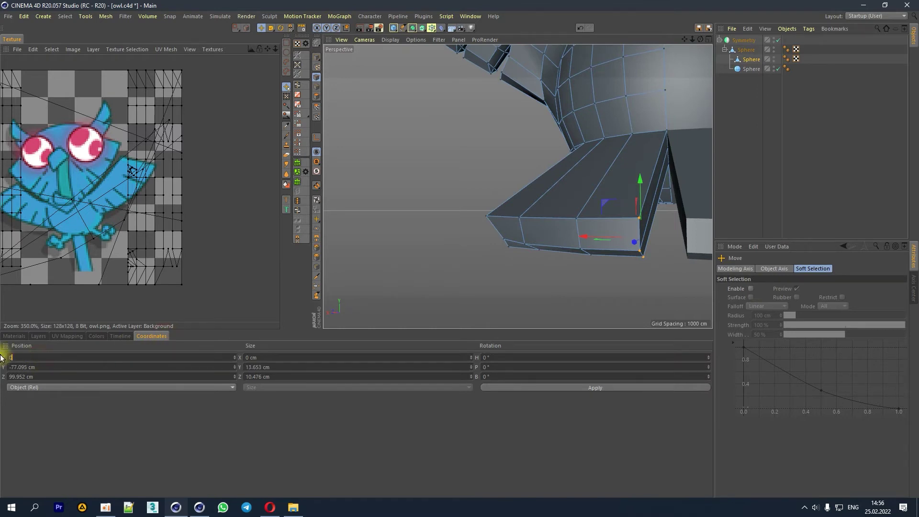
{"action": "key", "text": "Return"}
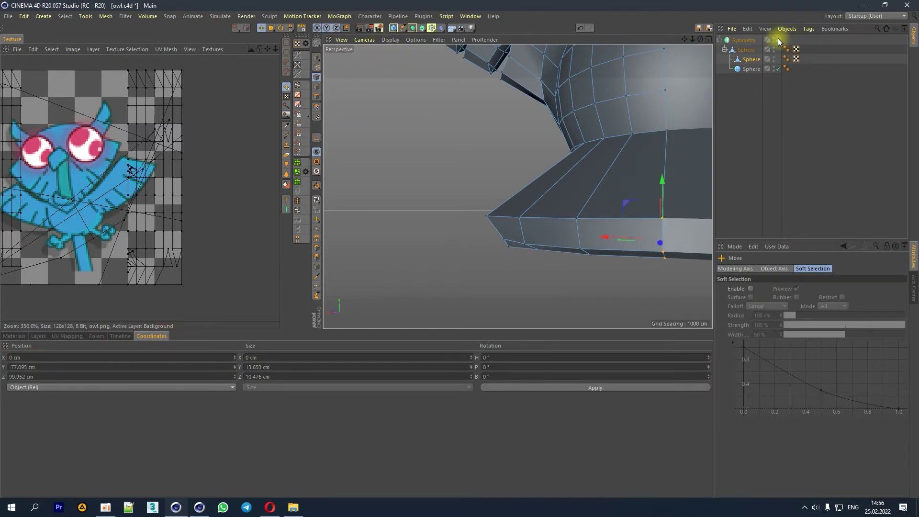
Step: Delete the leg's inner side polygon
{"action": "left_click_drag", "start_coordinate": [693, 39], "coordinate": [467, 237]}
{"action": "left_click", "coordinate": [317, 96]}
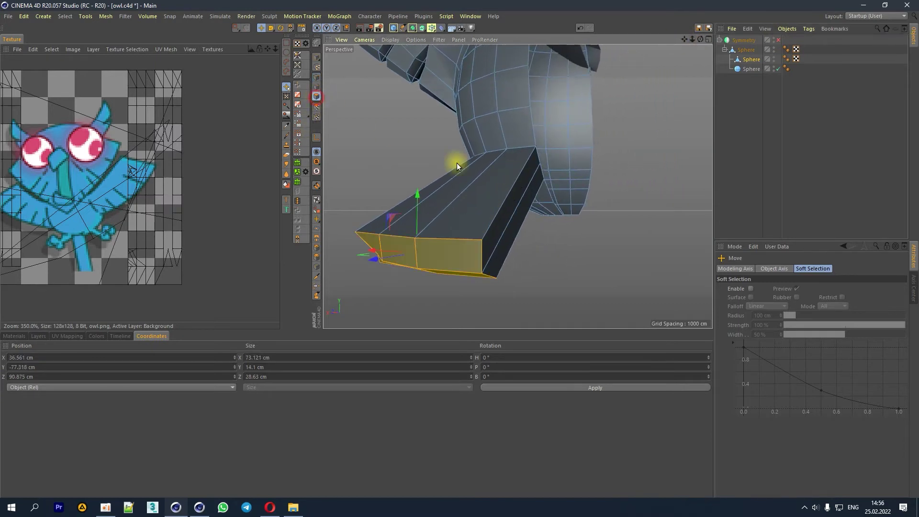
{"action": "left_click", "coordinate": [517, 194]}
{"action": "key", "text": "Delete"}
{"action": "mouse_move", "coordinate": [692, 39]}
{"action": "left_mouse_down"}
{"action": "mouse_move", "coordinate": [670, 48]}
{"action": "mouse_move", "coordinate": [559, 241]}
{"action": "left_mouse_up"}
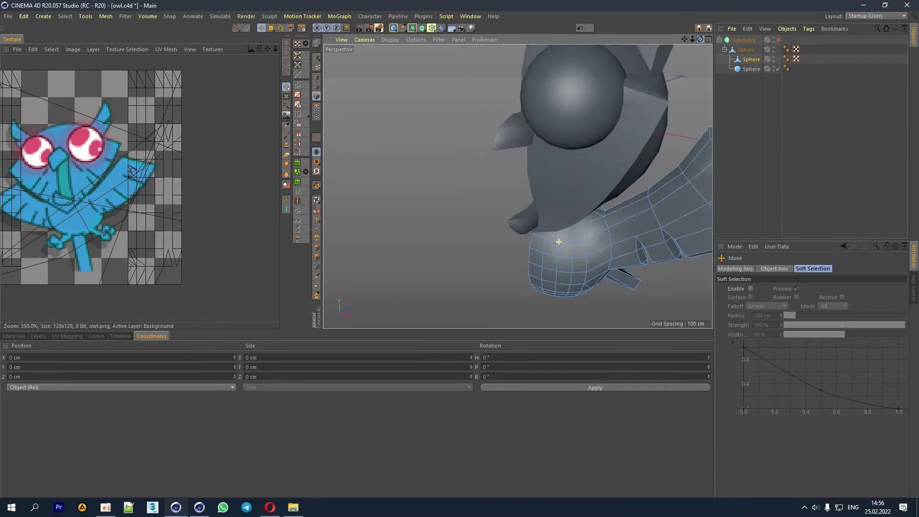
Step: Enable Symmetry and select a face on the owl's lower body
{"action": "left_click_drag", "start_coordinate": [558, 242], "coordinate": [598, 201], "text": "alt"}
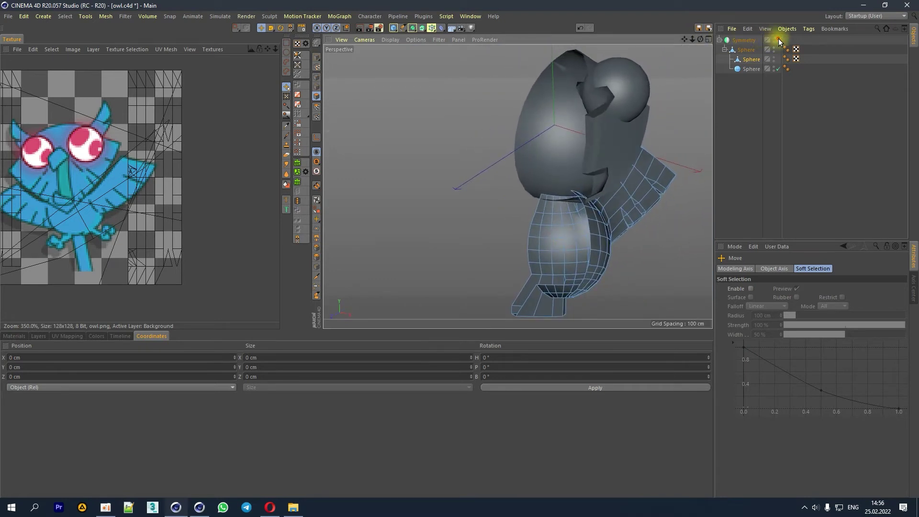
{"action": "left_click", "coordinate": [779, 40]}
{"action": "left_click_drag", "start_coordinate": [693, 39], "coordinate": [701, 39]}
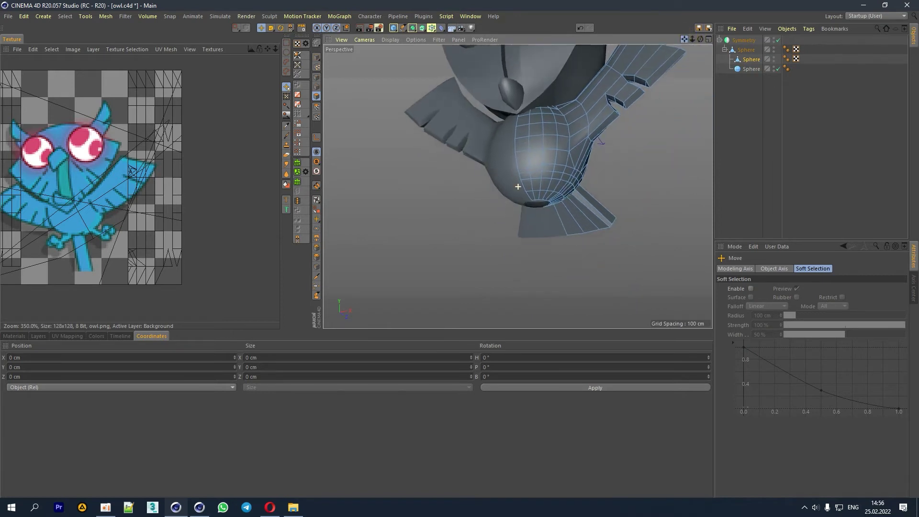
{"action": "scroll", "coordinate": [564, 201], "scroll_direction": "up", "scroll_amount": 1}
{"action": "scroll", "coordinate": [541, 188], "scroll_direction": "up", "scroll_amount": 2}
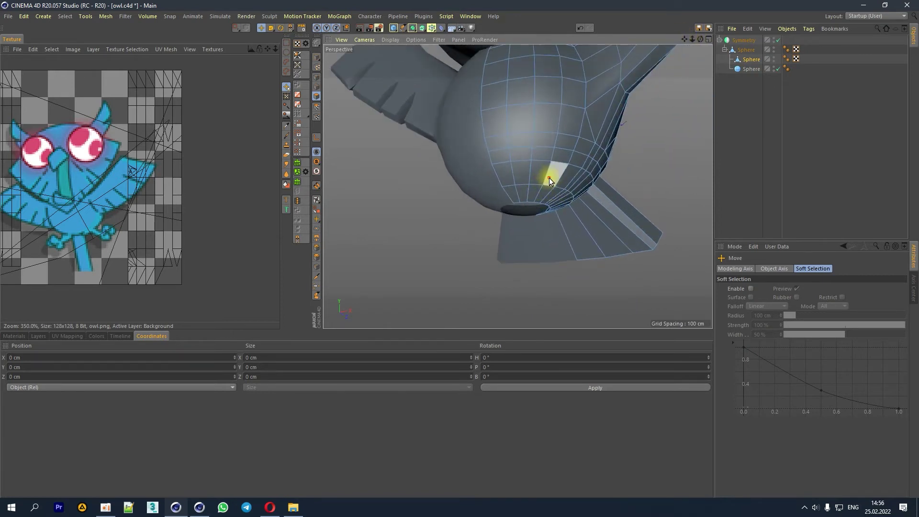
{"action": "left_click", "coordinate": [550, 177]}
{"action": "left_click_drag", "start_coordinate": [701, 39], "coordinate": [701, 39]}
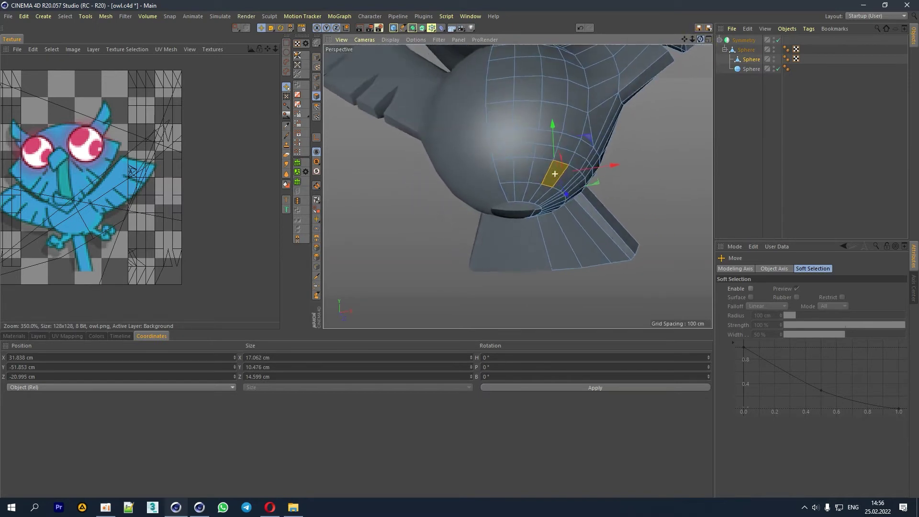
{"action": "scroll", "coordinate": [539, 180], "scroll_direction": "up", "scroll_amount": 1}
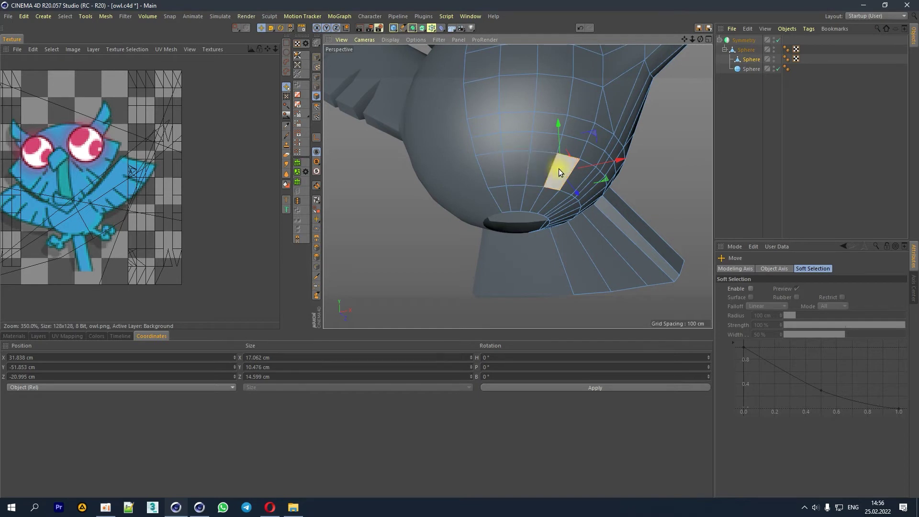
Step: Line Cut across the selected lower-body face
{"action": "right_click", "coordinate": [559, 169]}
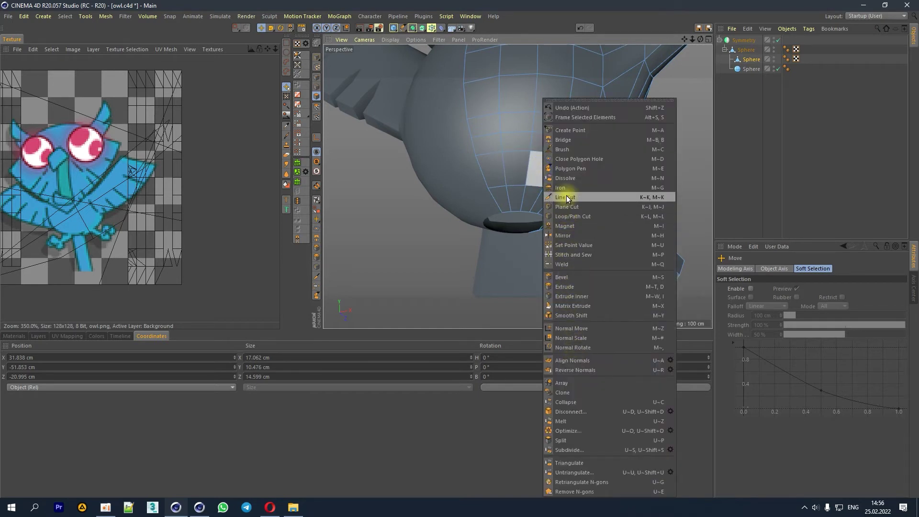
{"action": "left_click", "coordinate": [568, 197]}
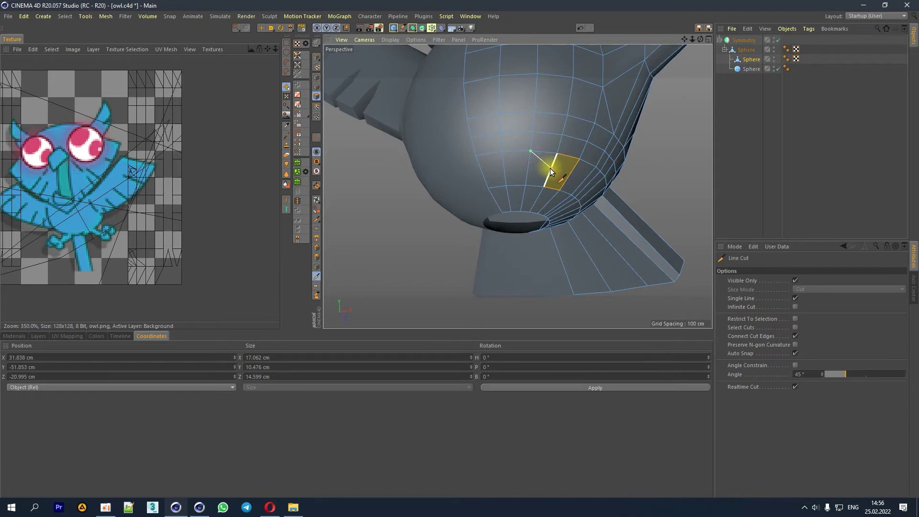
{"action": "left_click", "coordinate": [572, 195]}
{"action": "left_click", "coordinate": [261, 28]}
Step: Pull the cut's new point outward so the face becomes a six-sided leg base
{"action": "left_click", "coordinate": [316, 77]}
{"action": "left_click", "coordinate": [551, 169]}
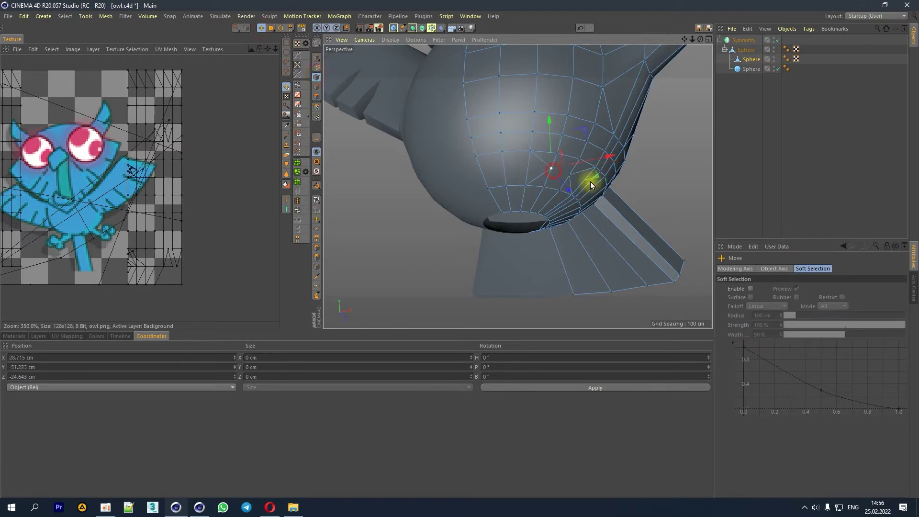
{"action": "scroll", "coordinate": [563, 173], "scroll_direction": "up", "scroll_amount": 3}
{"action": "left_click_drag", "start_coordinate": [695, 39], "coordinate": [695, 39]}
{"action": "left_click_drag", "start_coordinate": [644, 112], "coordinate": [574, 162]}
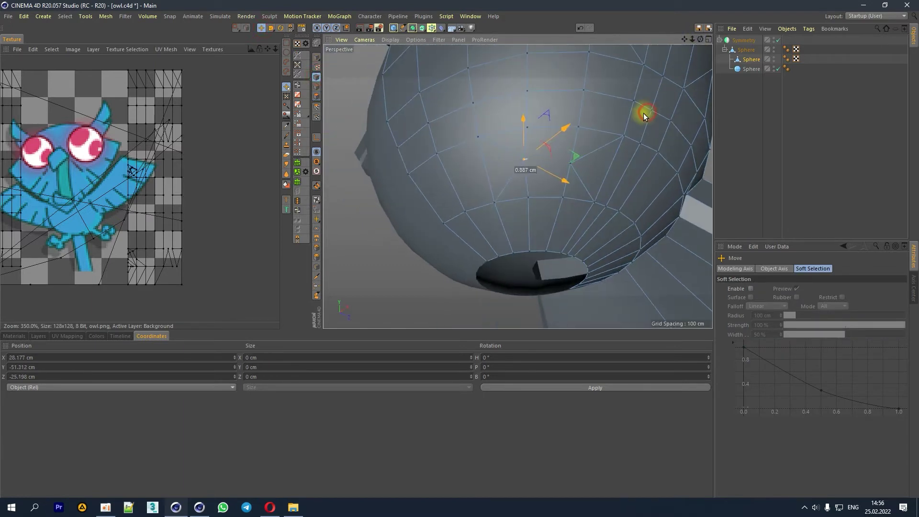
{"action": "left_click_drag", "start_coordinate": [573, 165], "coordinate": [630, 182]}
{"action": "mouse_move", "coordinate": [700, 39]}
{"action": "left_mouse_down"}
{"action": "mouse_move", "coordinate": [670, 52]}
{"action": "mouse_move", "coordinate": [690, 57]}
{"action": "left_mouse_up"}
{"action": "left_click_drag", "start_coordinate": [642, 107], "coordinate": [641, 119]}
{"action": "left_click_drag", "start_coordinate": [700, 39], "coordinate": [680, 67]}
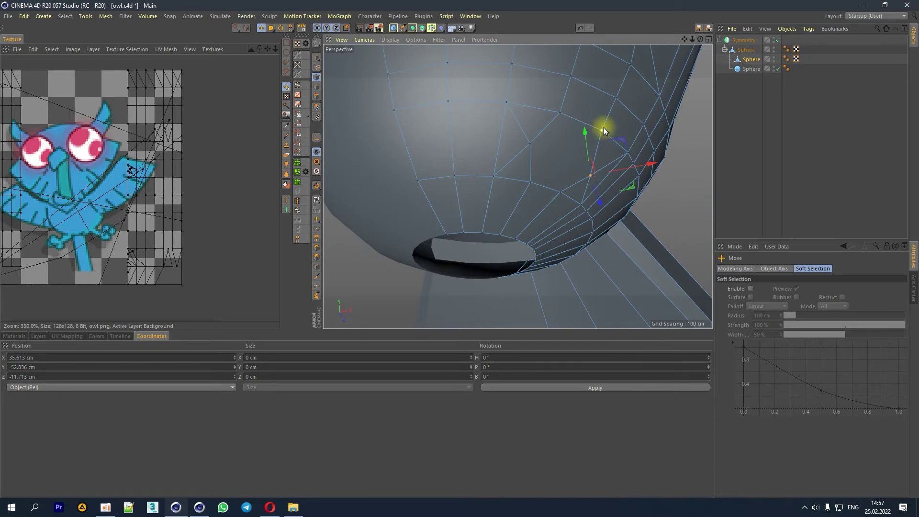
{"action": "scroll", "coordinate": [605, 128], "scroll_direction": "down", "scroll_amount": 3}
{"action": "left_click", "coordinate": [316, 97]}
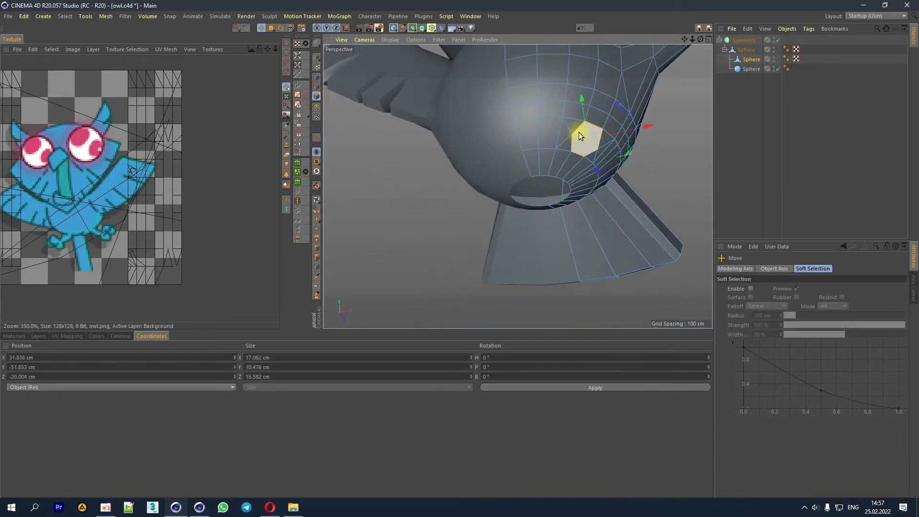
Step: Extrude the six-sided face slightly and bevel it into a rounded stub
{"action": "left_click_drag", "start_coordinate": [700, 39], "coordinate": [633, 195]}
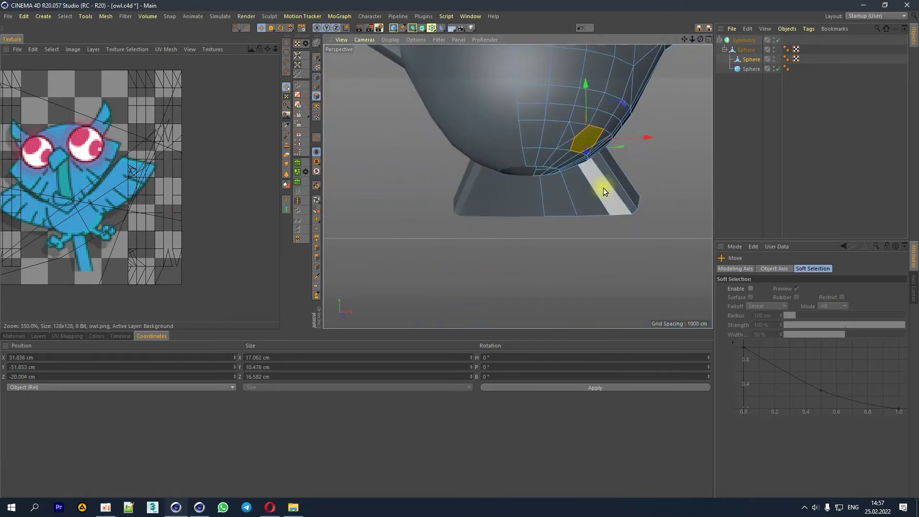
{"action": "right_click", "coordinate": [612, 180]}
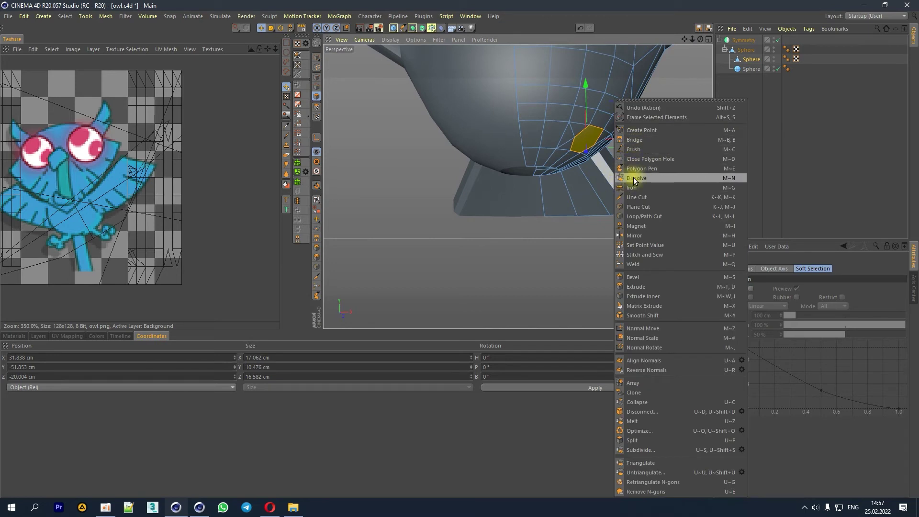
{"action": "left_click", "coordinate": [635, 286]}
{"action": "left_click_drag", "start_coordinate": [615, 220], "coordinate": [620, 220]}
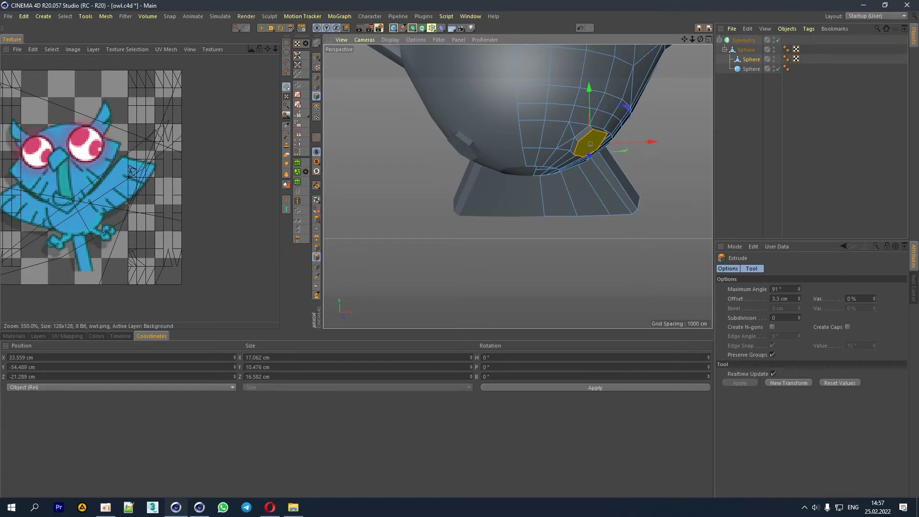
{"action": "right_click", "coordinate": [613, 213]}
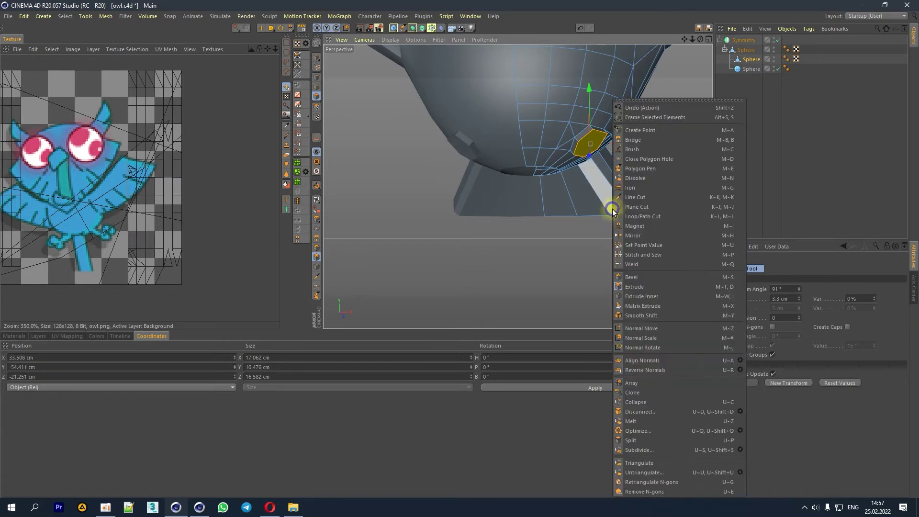
{"action": "left_click", "coordinate": [632, 276]}
{"action": "left_click_drag", "start_coordinate": [628, 209], "coordinate": [590, 209]}
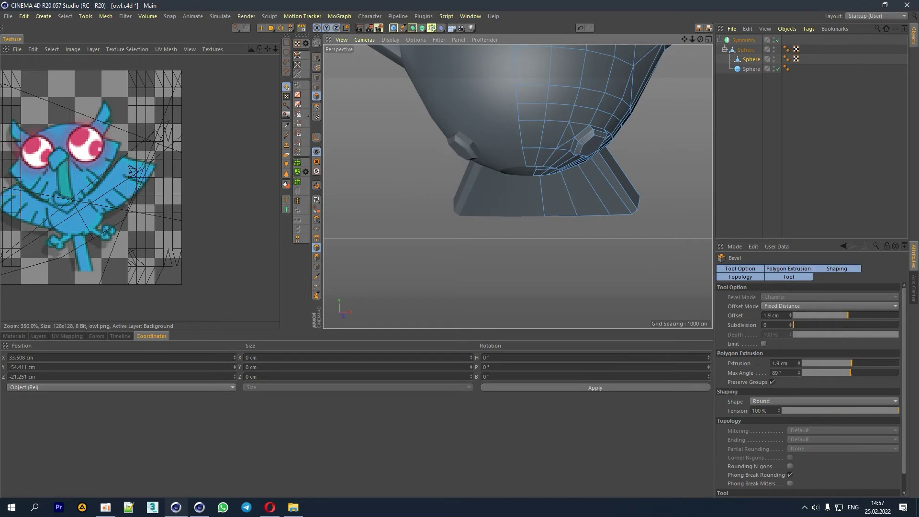
{"action": "left_click_drag", "start_coordinate": [593, 147], "coordinate": [593, 147], "text": "alt"}
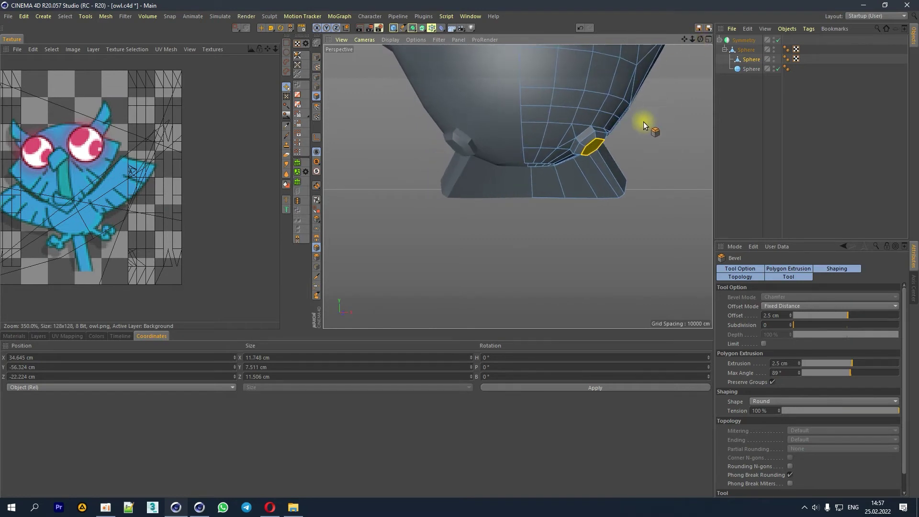
Step: Inset the stub's end face and extrude it about 13.63 cm into a long leg
{"action": "right_click", "coordinate": [625, 157]}
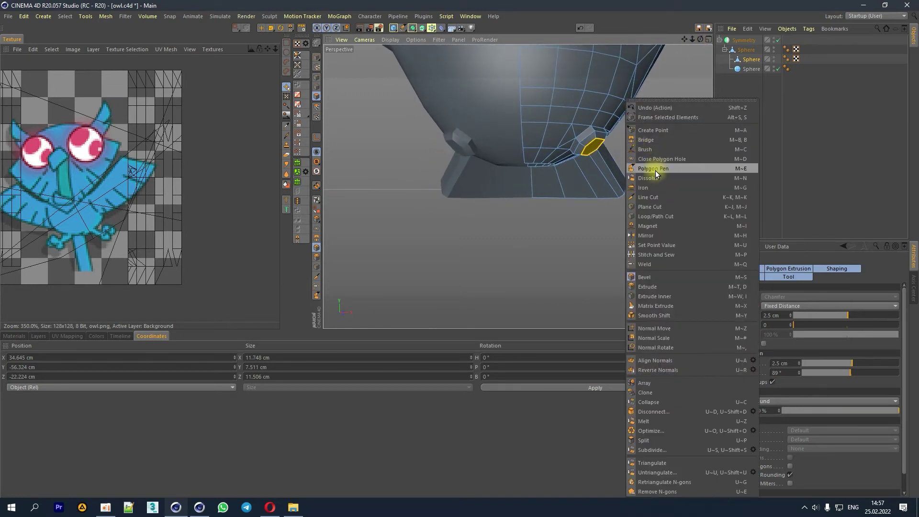
{"action": "left_click", "coordinate": [645, 297]}
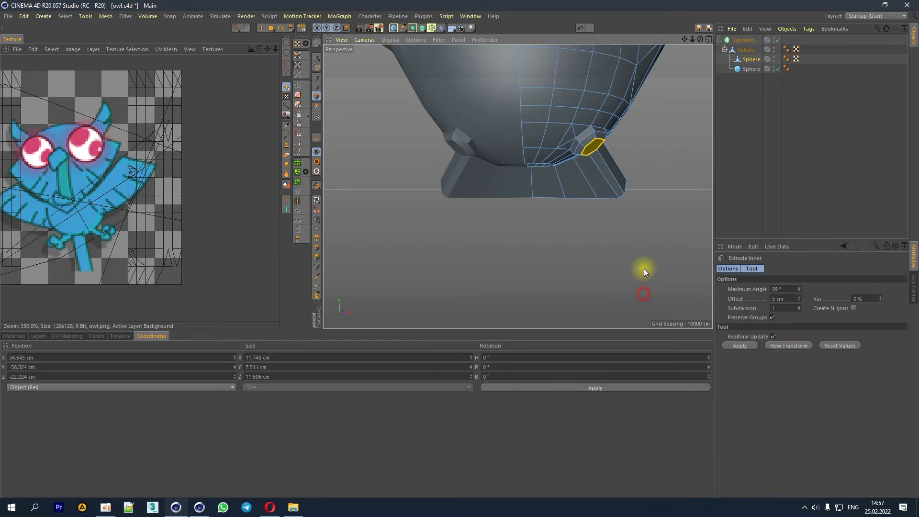
{"action": "left_click_drag", "start_coordinate": [621, 168], "coordinate": [607, 168]}
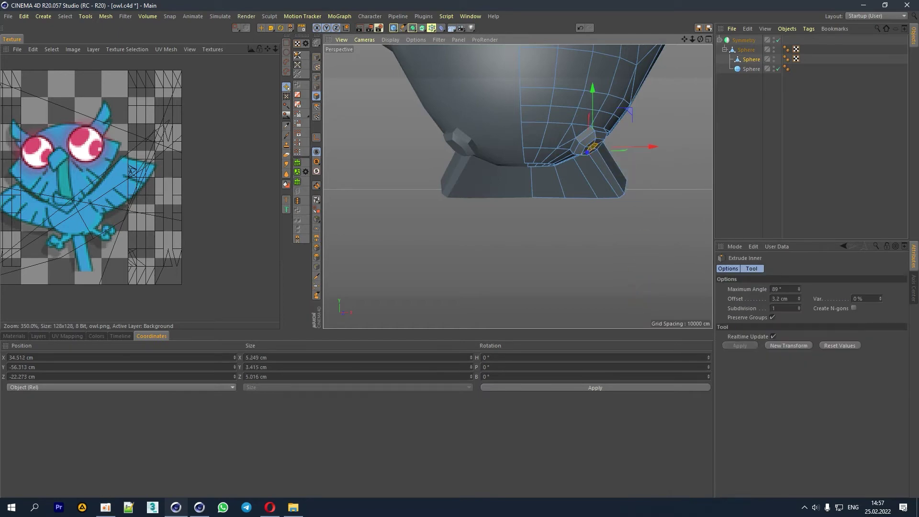
{"action": "scroll", "coordinate": [620, 173], "scroll_direction": "up", "scroll_amount": 3}
{"action": "scroll", "coordinate": [578, 158], "scroll_direction": "up", "scroll_amount": 2}
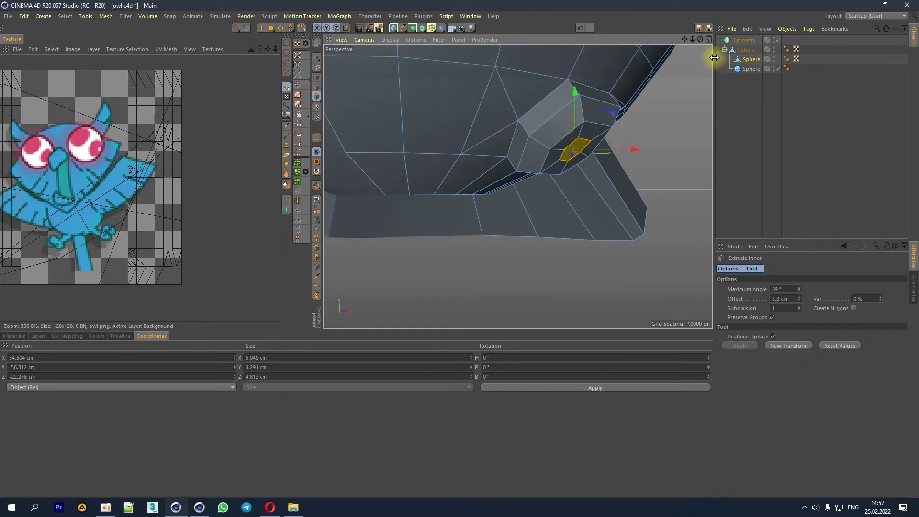
{"action": "left_click_drag", "start_coordinate": [551, 158], "coordinate": [575, 150], "text": "alt"}
{"action": "right_click", "coordinate": [651, 132]}
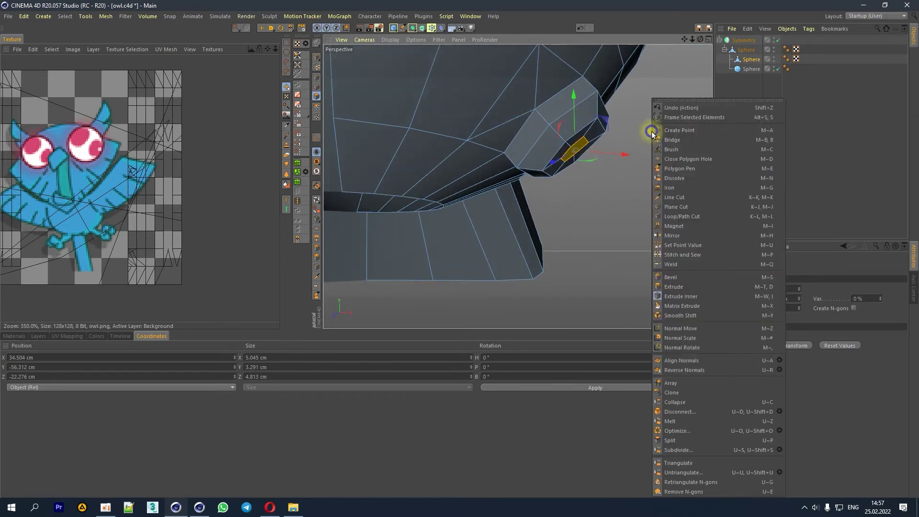
{"action": "left_click", "coordinate": [667, 274]}
{"action": "mouse_move", "coordinate": [599, 158]}
{"action": "left_mouse_down"}
{"action": "mouse_move", "coordinate": [702, 41]}
{"action": "mouse_move", "coordinate": [518, 187]}
{"action": "left_mouse_up"}
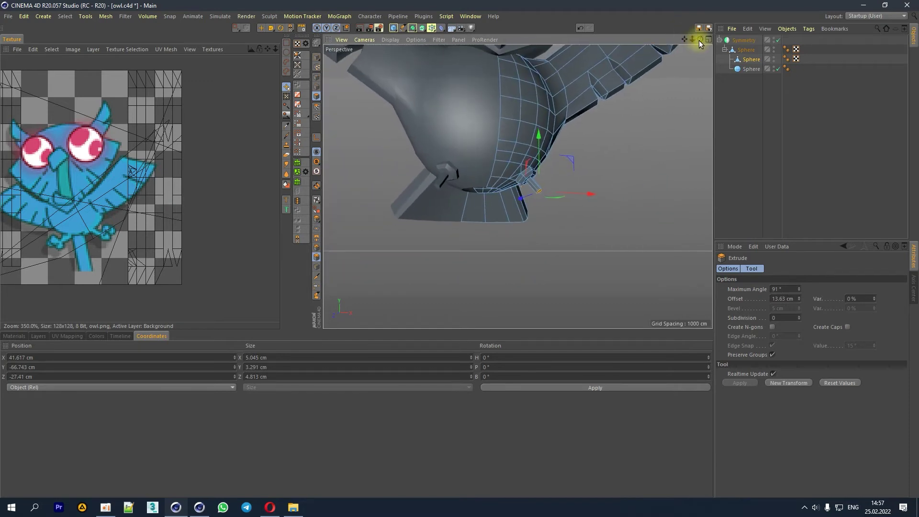
Step: Inspect the new leg, then undo the extrusions back to the plain underside face
{"action": "left_click_drag", "start_coordinate": [700, 39], "coordinate": [670, 72]}
{"action": "left_click_drag", "start_coordinate": [692, 40], "coordinate": [518, 187]}
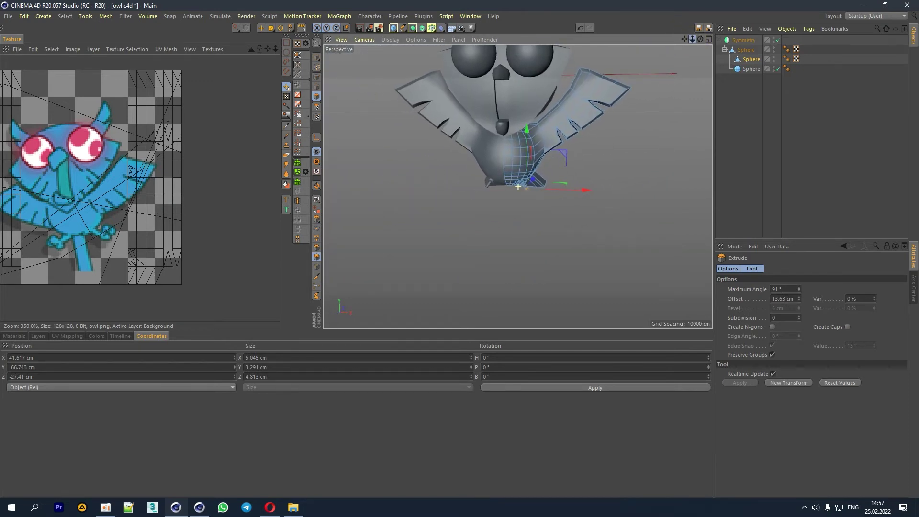
{"action": "scroll", "coordinate": [518, 187], "scroll_direction": "up", "scroll_amount": 2}
{"action": "scroll", "coordinate": [518, 187], "scroll_direction": "up", "scroll_amount": 5}
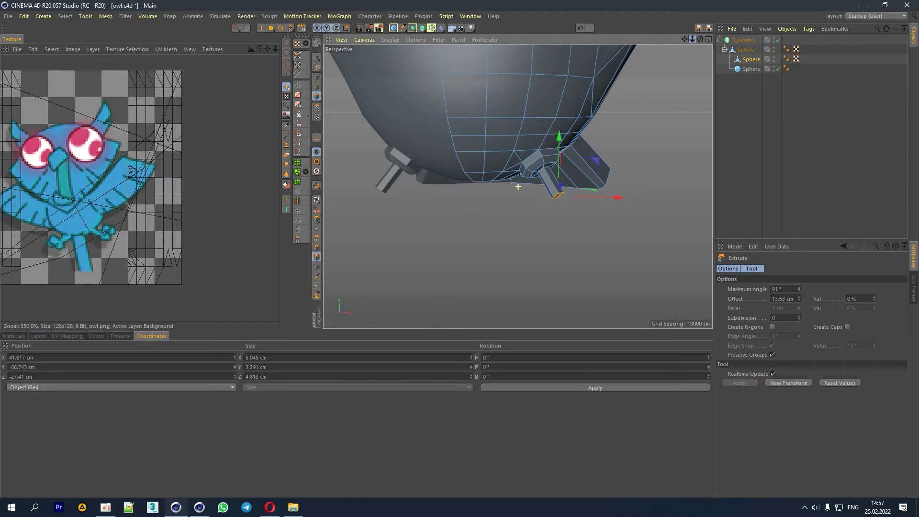
{"action": "scroll", "coordinate": [518, 187], "scroll_direction": "down", "scroll_amount": 2}
{"action": "scroll", "coordinate": [518, 187], "scroll_direction": "down", "scroll_amount": 3}
{"action": "scroll", "coordinate": [518, 186], "scroll_direction": "down", "scroll_amount": 2}
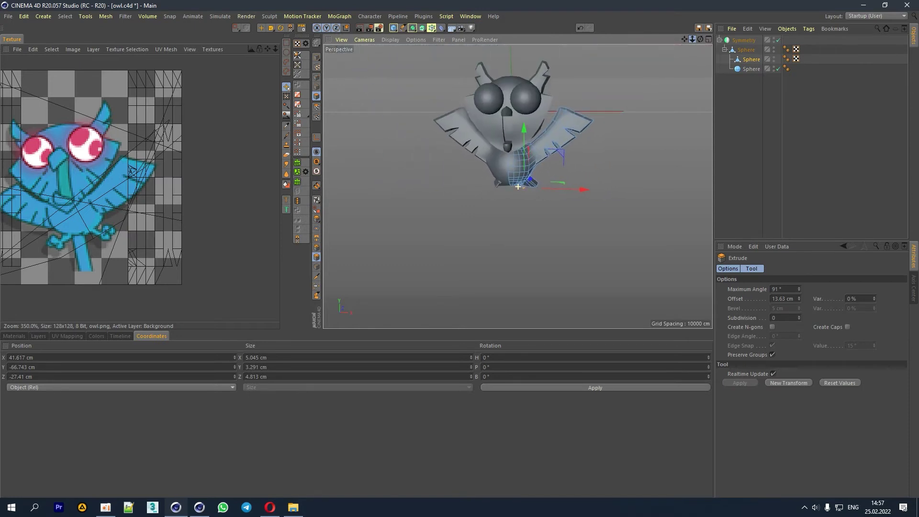
{"action": "scroll", "coordinate": [518, 187], "scroll_direction": "up", "scroll_amount": 3}
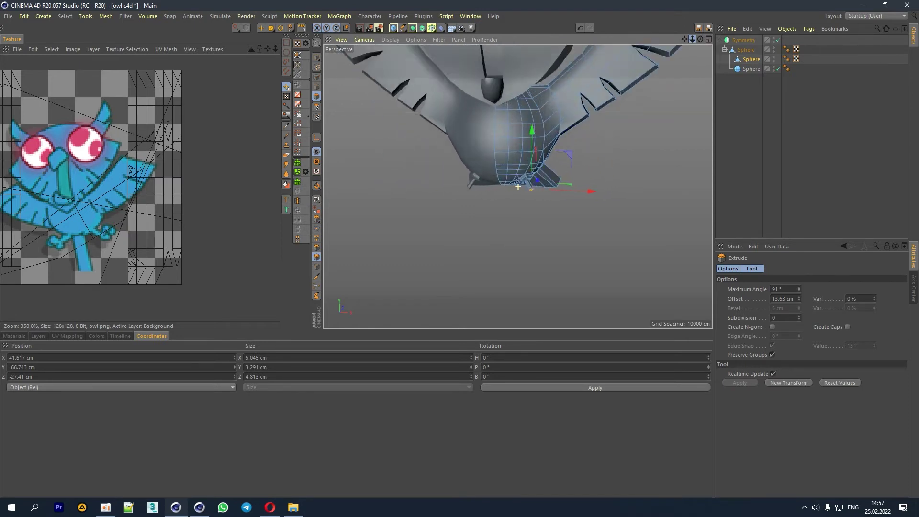
{"action": "scroll", "coordinate": [518, 186], "scroll_direction": "up", "scroll_amount": 3}
{"action": "left_click_drag", "start_coordinate": [701, 39], "coordinate": [702, 38]}
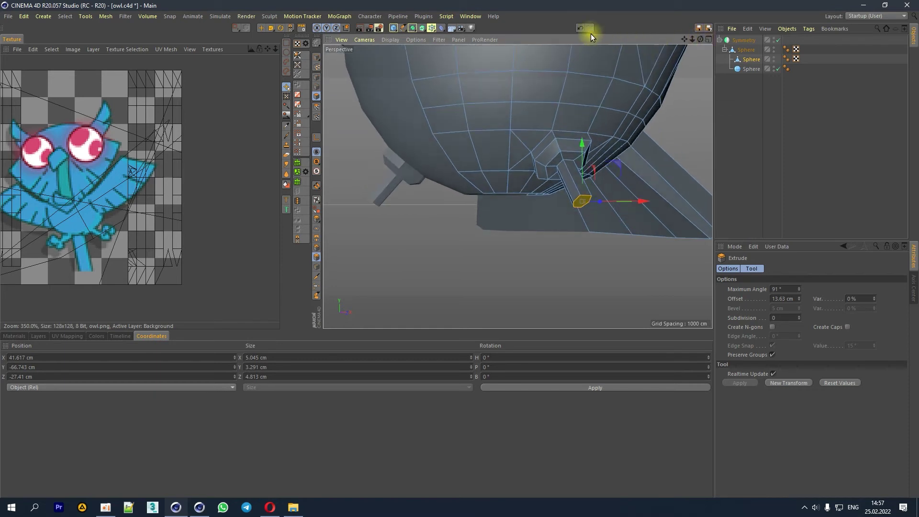
{"action": "left_click", "coordinate": [579, 28]}
{"action": "left_click", "coordinate": [579, 28]}
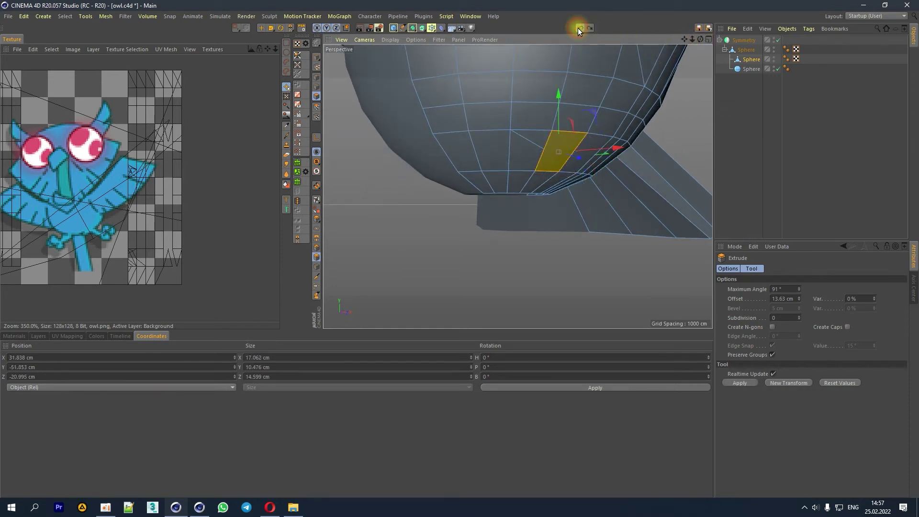
Step: With Move active, add a neighbouring underside face to the selection
{"action": "left_click", "coordinate": [263, 29]}
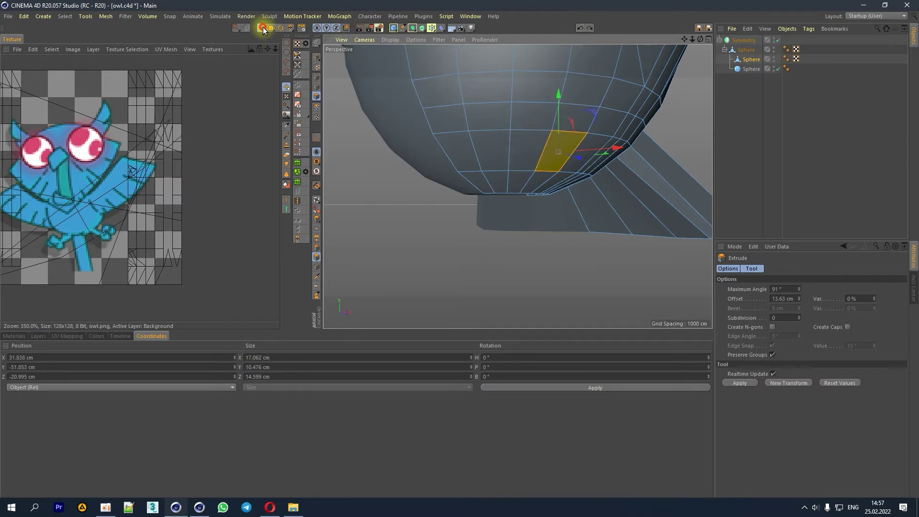
{"action": "left_click", "coordinate": [572, 138], "text": "shift"}
{"action": "mouse_move", "coordinate": [700, 39]}
{"action": "left_mouse_down"}
{"action": "mouse_move", "coordinate": [680, 62]}
{"action": "mouse_move", "coordinate": [689, 46]}
{"action": "left_mouse_up"}
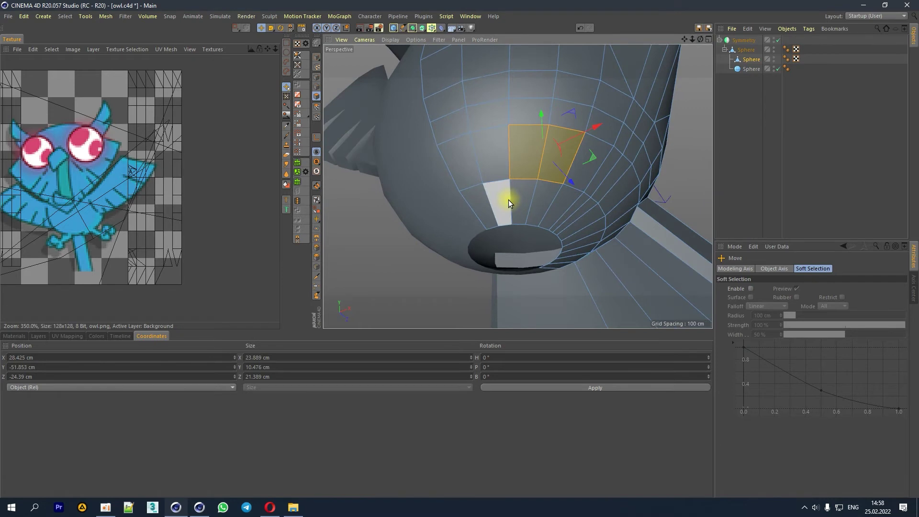
{"action": "right_click", "coordinate": [510, 186]}
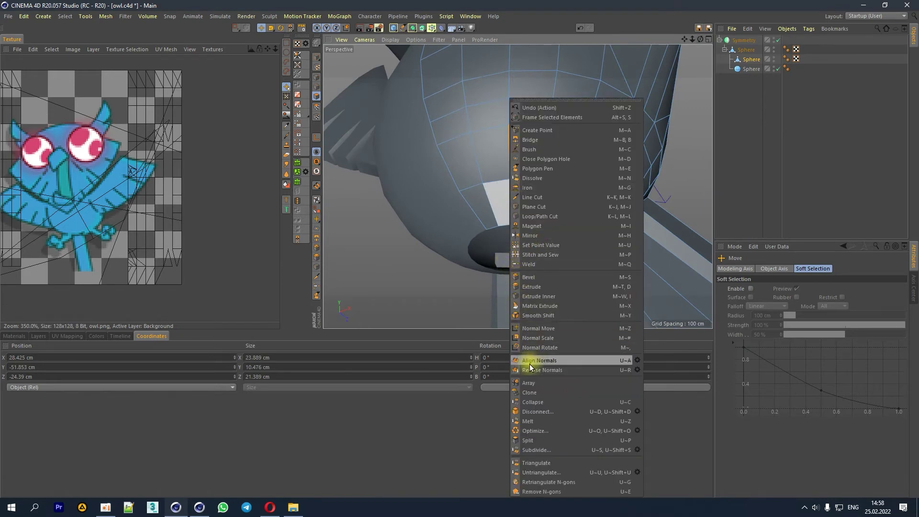
Step: Line Cut new edges across the body's underside near the leg
{"action": "left_click", "coordinate": [534, 197]}
{"action": "left_click", "coordinate": [509, 152]}
{"action": "left_click", "coordinate": [482, 179]}
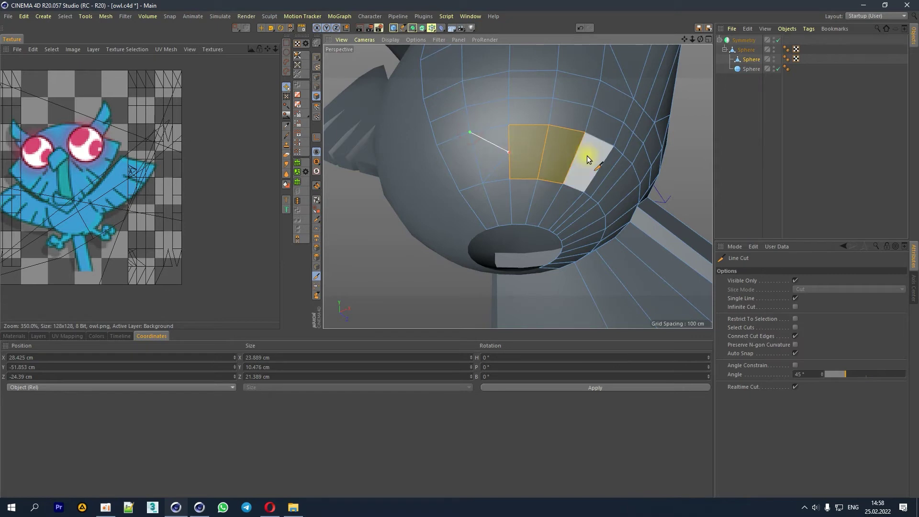
{"action": "left_click", "coordinate": [584, 191]}
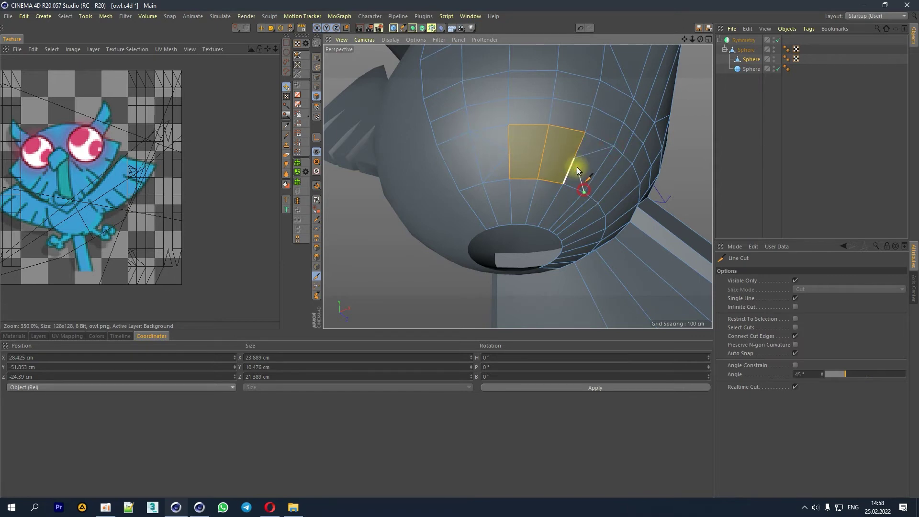
Step: Try moving an underside point, then undo the move that dented the mesh
{"action": "left_click", "coordinate": [261, 28]}
{"action": "left_click", "coordinate": [317, 77]}
{"action": "left_click", "coordinate": [574, 158]}
{"action": "left_click_drag", "start_coordinate": [692, 39], "coordinate": [696, 44]}
{"action": "left_click_drag", "start_coordinate": [667, 96], "coordinate": [668, 93]}
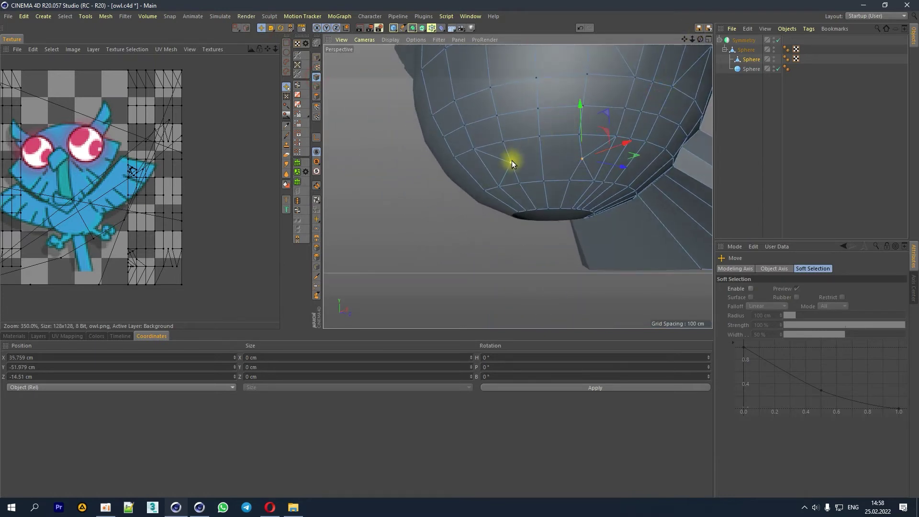
{"action": "left_click_drag", "start_coordinate": [549, 165], "coordinate": [538, 169]}
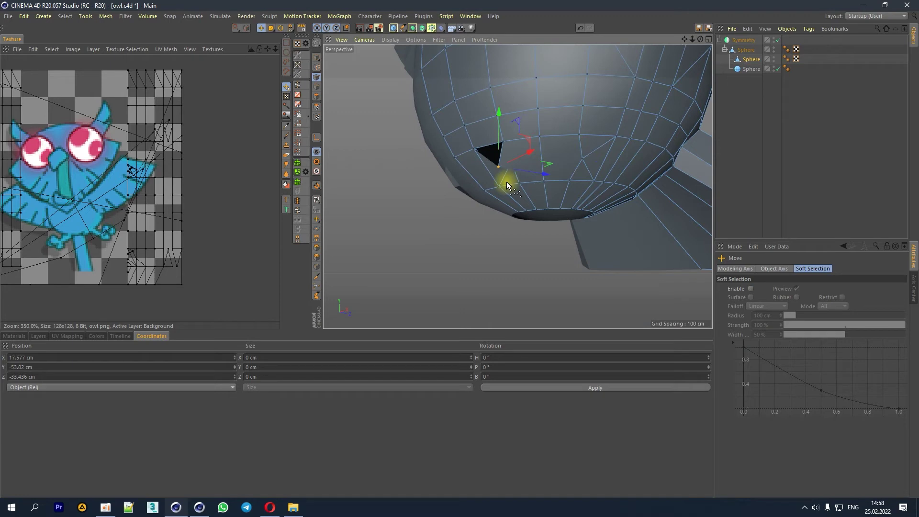
{"action": "key", "text": "ctrl+z"}
Step: Weld the stray endpoint into the neighbouring edge junction
{"action": "scroll", "coordinate": [503, 166], "scroll_direction": "up", "scroll_amount": 5}
{"action": "scroll", "coordinate": [512, 162], "scroll_direction": "up", "scroll_amount": 5}
{"action": "scroll", "coordinate": [550, 156], "scroll_direction": "up", "scroll_amount": 2}
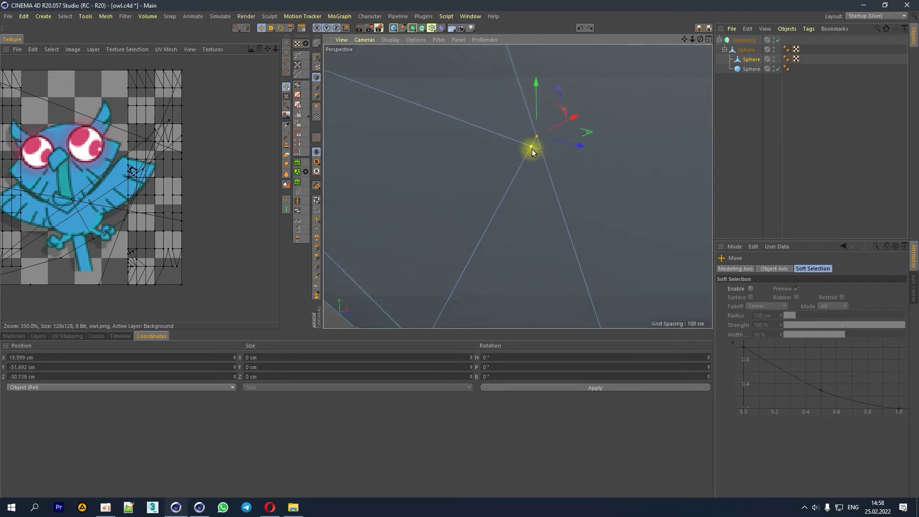
{"action": "right_click", "coordinate": [534, 153]}
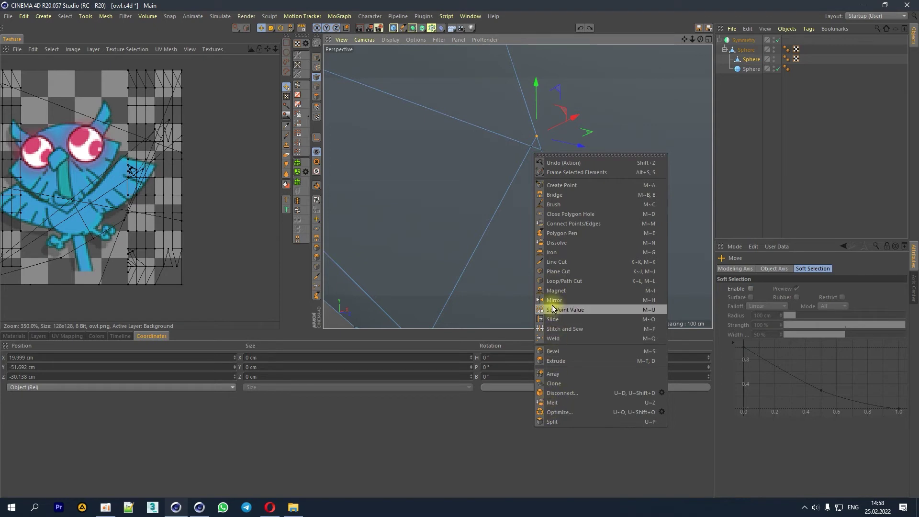
{"action": "left_click", "coordinate": [553, 339]}
{"action": "left_click", "coordinate": [532, 146]}
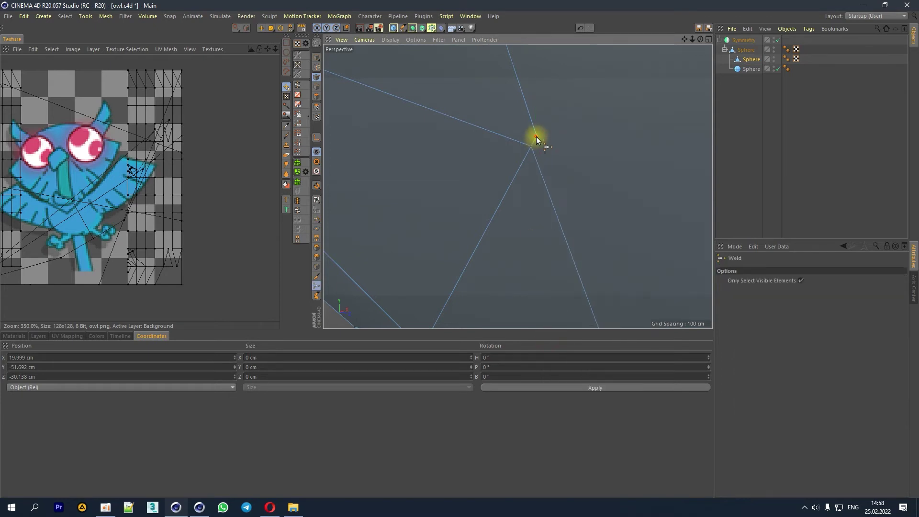
{"action": "left_click", "coordinate": [262, 28]}
Step: Move the vertex beside the hole to even out the underside mesh
{"action": "mouse_move", "coordinate": [691, 43]}
{"action": "left_mouse_down"}
{"action": "mouse_move", "coordinate": [670, 58]}
{"action": "mouse_move", "coordinate": [685, 62]}
{"action": "left_mouse_up"}
{"action": "left_click", "coordinate": [566, 148]}
{"action": "left_click_drag", "start_coordinate": [694, 45], "coordinate": [625, 137]}
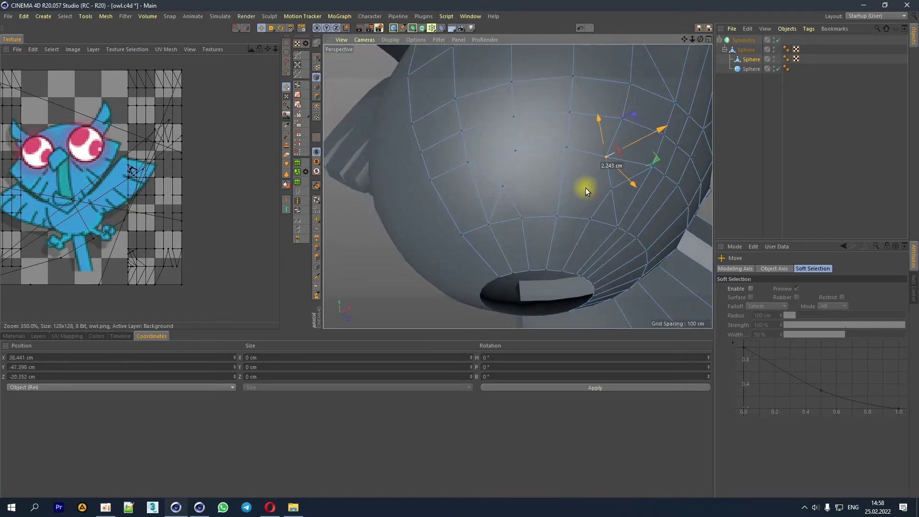
{"action": "left_click_drag", "start_coordinate": [534, 154], "coordinate": [558, 195]}
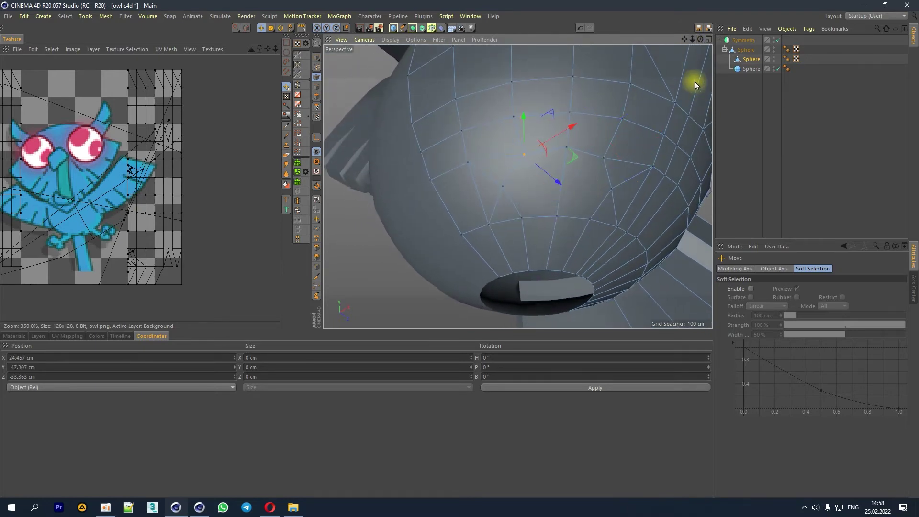
{"action": "left_click_drag", "start_coordinate": [701, 39], "coordinate": [666, 81]}
{"action": "left_click_drag", "start_coordinate": [701, 39], "coordinate": [697, 43]}
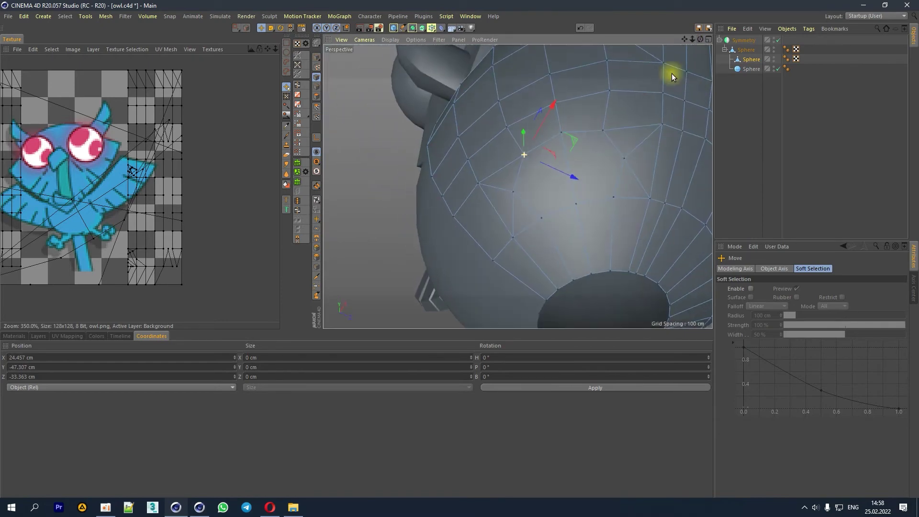
Step: Slide an underside point along its edge
{"action": "right_click", "coordinate": [578, 205]}
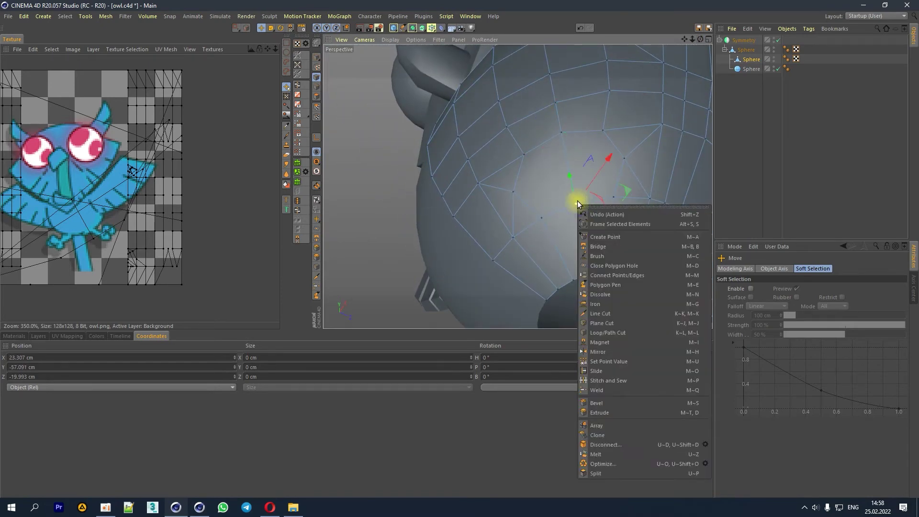
{"action": "left_click", "coordinate": [594, 373]}
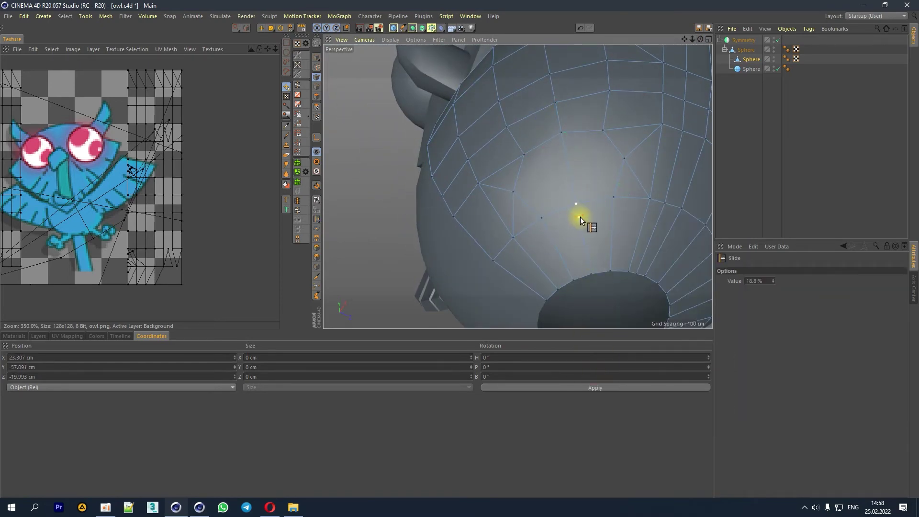
{"action": "left_click_drag", "start_coordinate": [700, 40], "coordinate": [671, 72]}
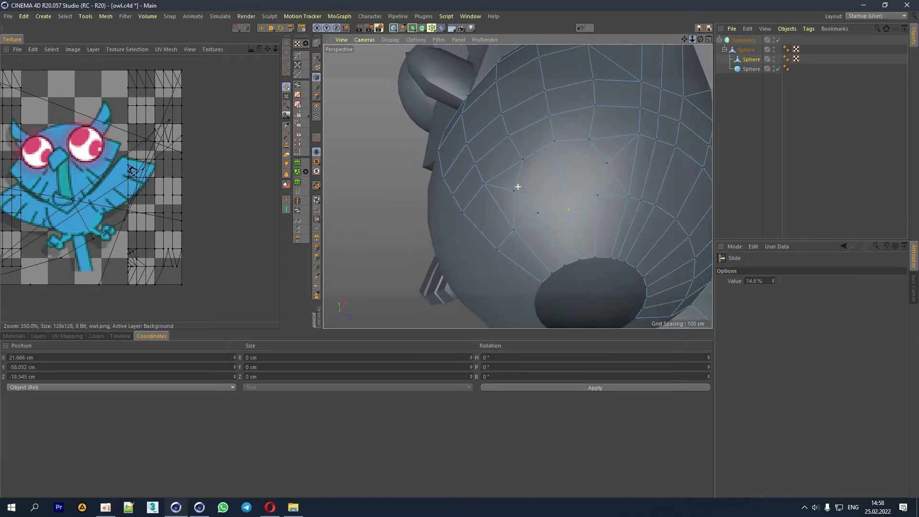
{"action": "left_click_drag", "start_coordinate": [700, 40], "coordinate": [670, 72]}
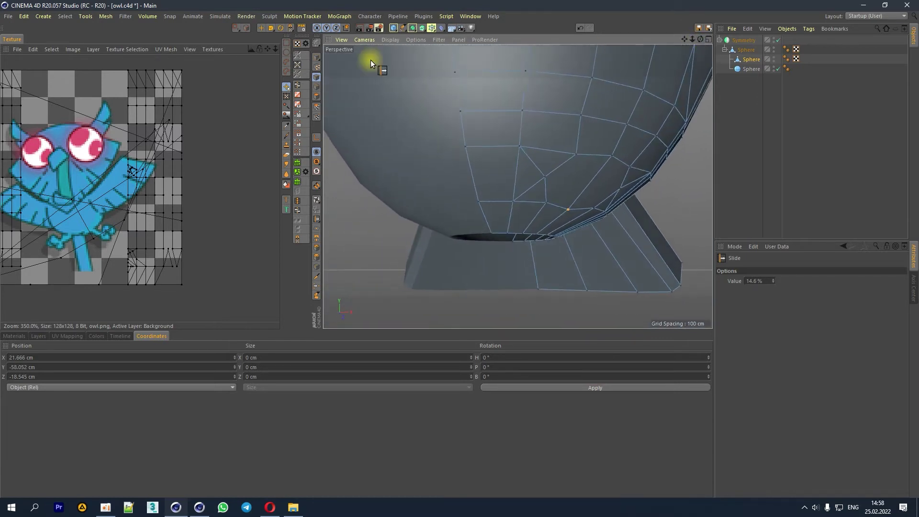
Step: Dissolve the edge between the faces above the leg and select the merged face
{"action": "left_click", "coordinate": [261, 28]}
{"action": "left_click", "coordinate": [316, 96]}
{"action": "left_click", "coordinate": [578, 193]}
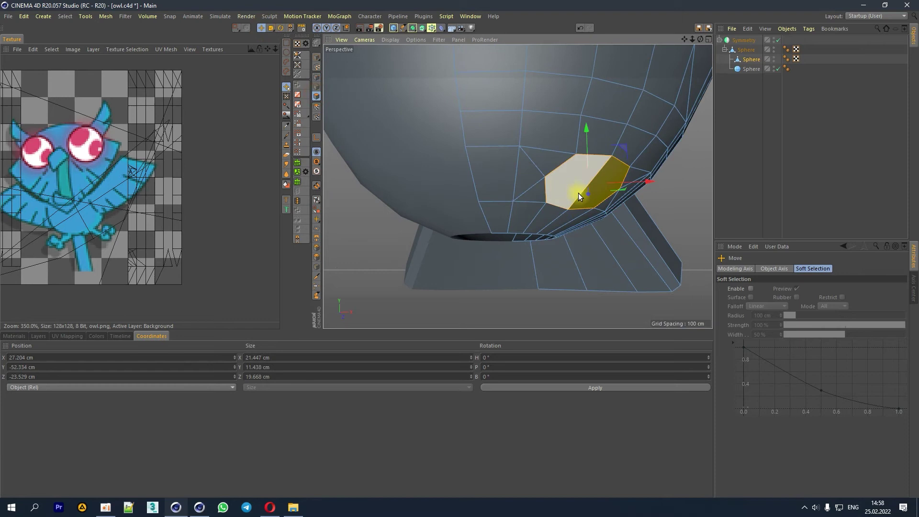
{"action": "left_click", "coordinate": [317, 86]}
{"action": "left_click", "coordinate": [597, 175]}
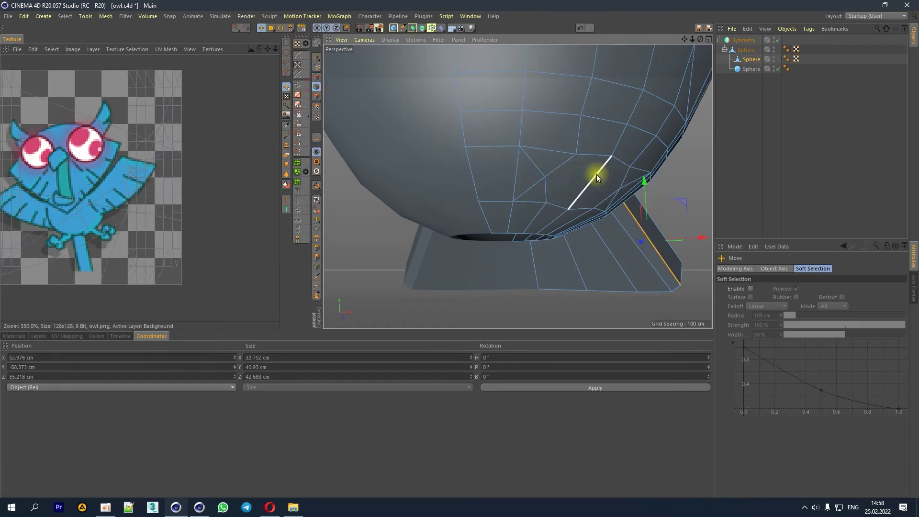
{"action": "right_click", "coordinate": [581, 202]}
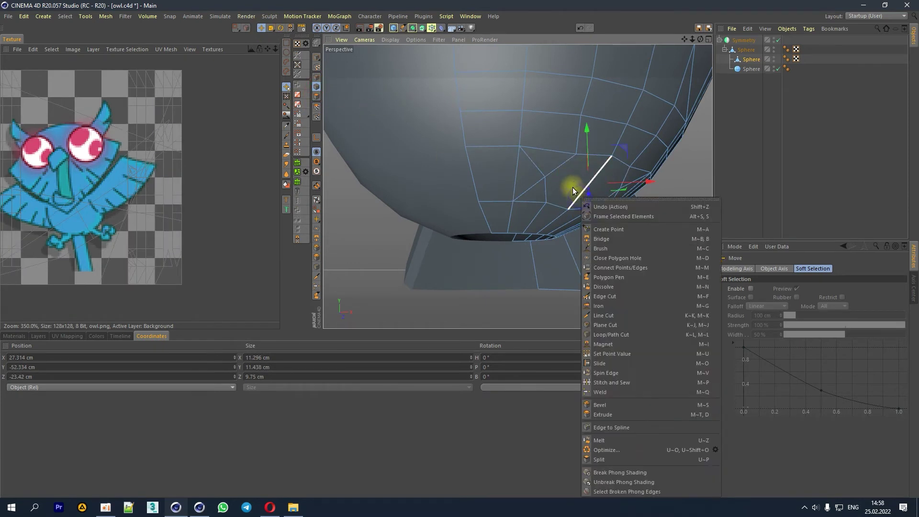
{"action": "left_click", "coordinate": [605, 285]}
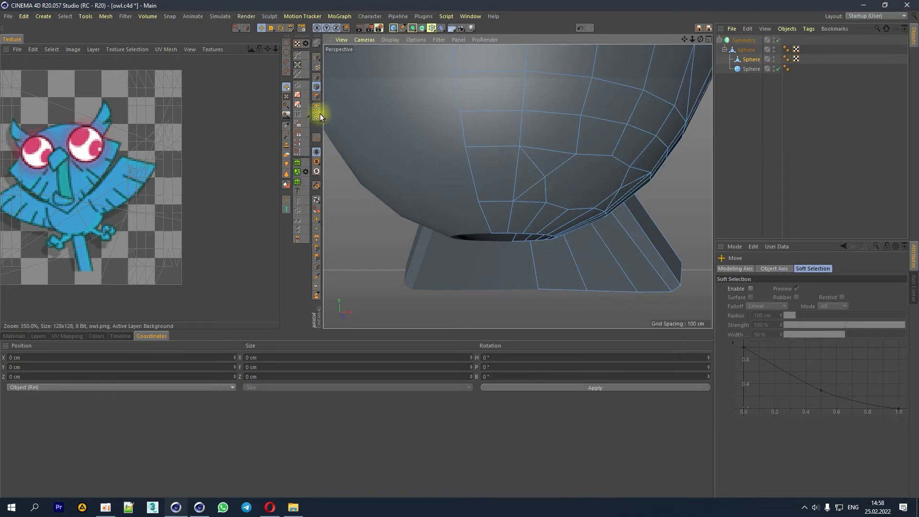
{"action": "left_click", "coordinate": [317, 96]}
{"action": "left_click", "coordinate": [574, 204]}
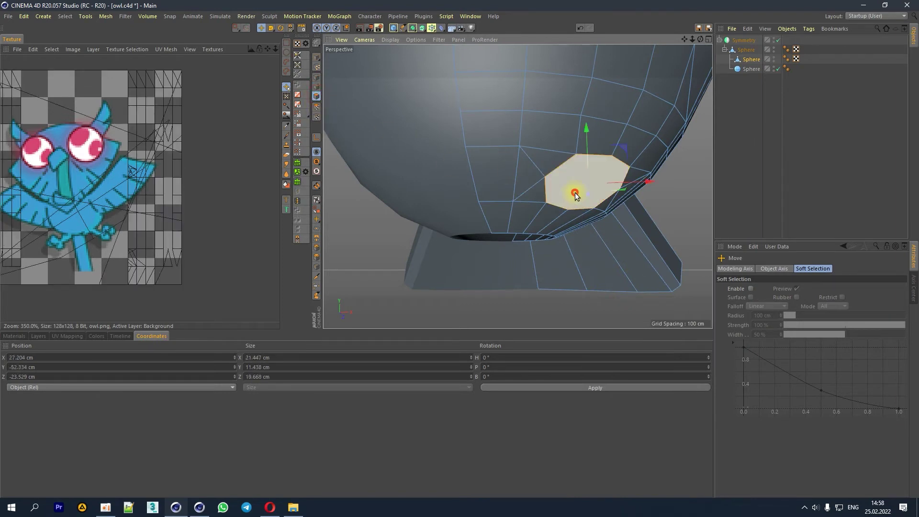
{"action": "right_click", "coordinate": [556, 205]}
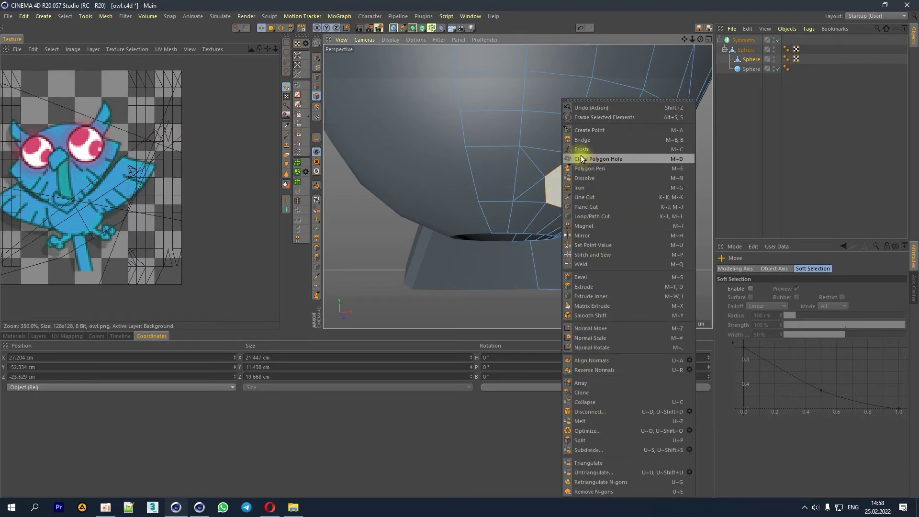
Step: Bevel the face inward into a socket about 3.9 cm deep
{"action": "left_click", "coordinate": [588, 278]}
{"action": "left_click_drag", "start_coordinate": [570, 235], "coordinate": [589, 235]}
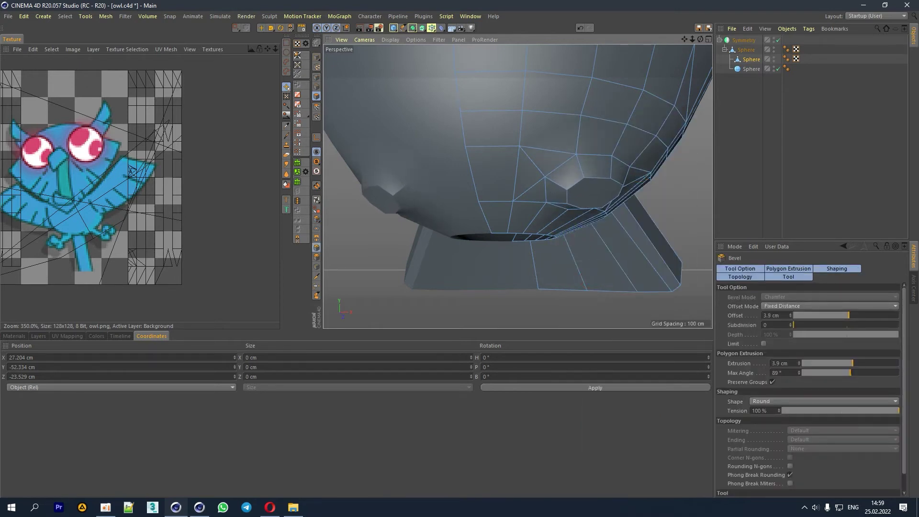
{"action": "left_click_drag", "start_coordinate": [700, 39], "coordinate": [636, 90]}
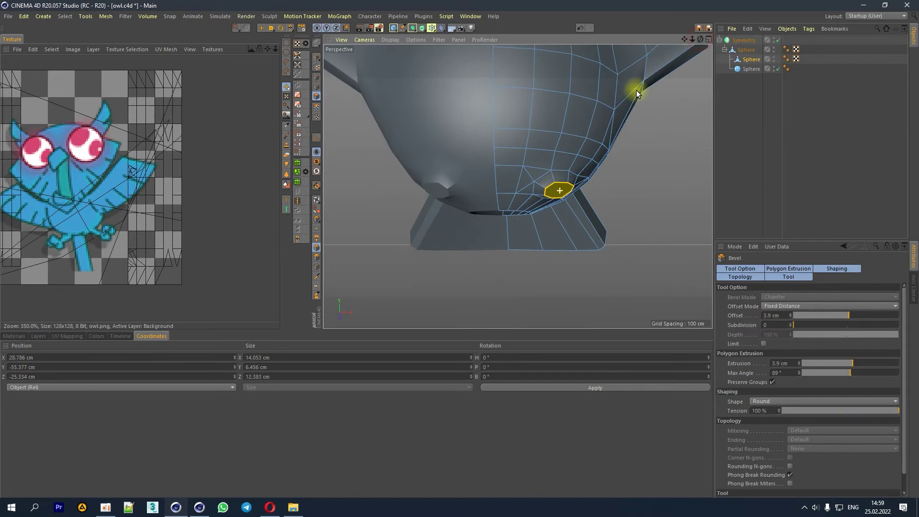
Step: Bevel the face again to create a small inset face
{"action": "right_click", "coordinate": [546, 97]}
{"action": "left_click", "coordinate": [565, 269]}
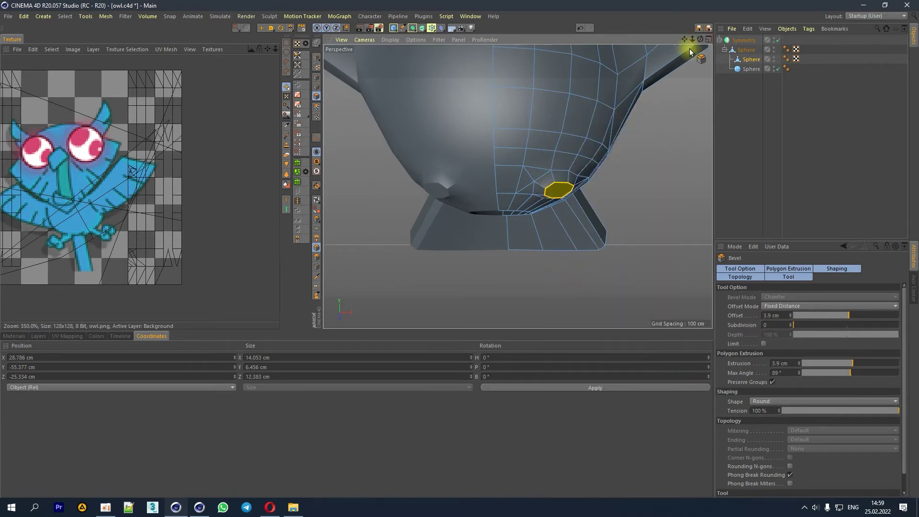
{"action": "left_click_drag", "start_coordinate": [700, 39], "coordinate": [690, 57]}
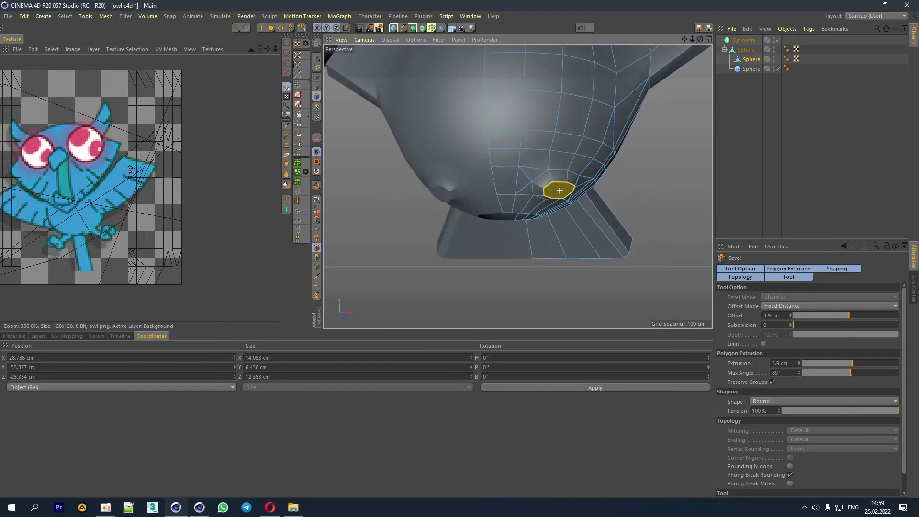
{"action": "scroll", "coordinate": [559, 191], "scroll_direction": "up", "scroll_amount": 2}
{"action": "scroll", "coordinate": [593, 239], "scroll_direction": "up", "scroll_amount": 3}
{"action": "left_click", "coordinate": [591, 242]}
{"action": "left_click_drag", "start_coordinate": [591, 242], "coordinate": [599, 242]}
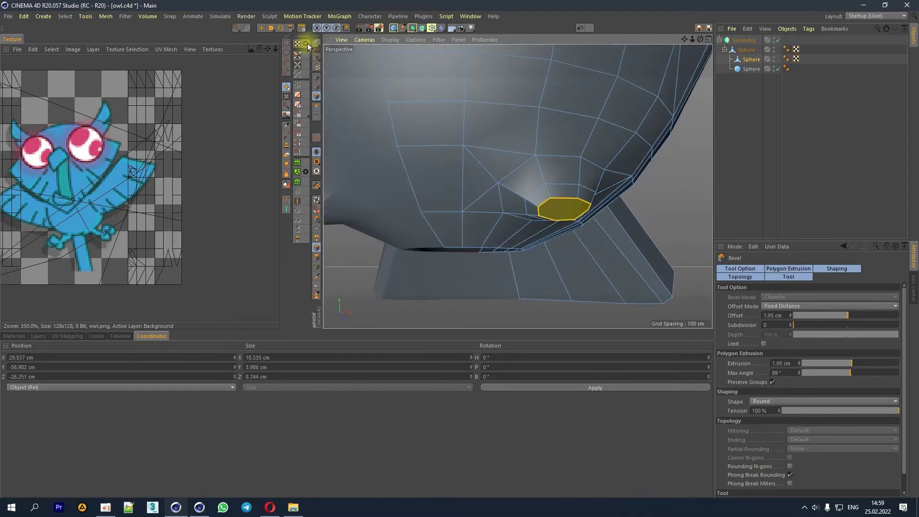
Step: Scale the inner inset face down
{"action": "left_click", "coordinate": [270, 29]}
{"action": "mouse_move", "coordinate": [447, 181]}
{"action": "left_mouse_down"}
{"action": "mouse_move", "coordinate": [352, 183]}
{"action": "mouse_move", "coordinate": [370, 180]}
{"action": "left_mouse_up"}
{"action": "left_click_drag", "start_coordinate": [615, 211], "coordinate": [608, 209]}
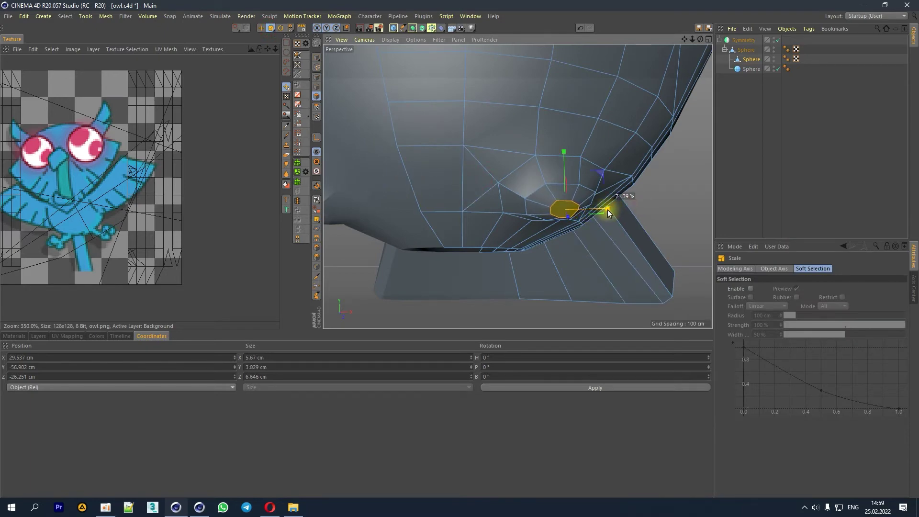
{"action": "mouse_move", "coordinate": [701, 39]}
{"action": "left_mouse_down"}
{"action": "mouse_move", "coordinate": [680, 58]}
{"action": "mouse_move", "coordinate": [700, 29]}
{"action": "mouse_move", "coordinate": [703, 38]}
{"action": "left_mouse_up"}
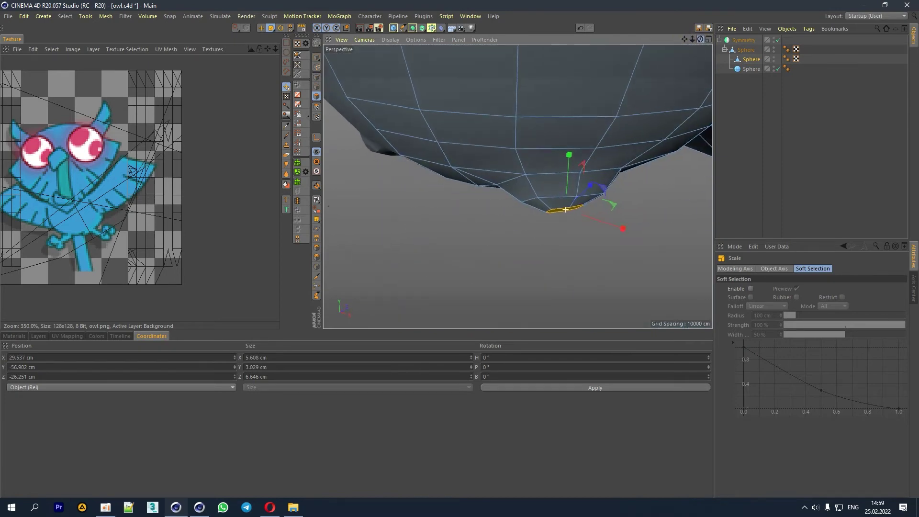
Step: Orbit to a front view of the octagonal patch and try moving one vertex, then undo it
{"action": "key", "text": "r"}
{"action": "left_click_drag", "start_coordinate": [681, 108], "coordinate": [655, 166]}
{"action": "mouse_move", "coordinate": [700, 39]}
{"action": "left_mouse_down"}
{"action": "mouse_move", "coordinate": [689, 52]}
{"action": "mouse_move", "coordinate": [697, 54]}
{"action": "left_mouse_up"}
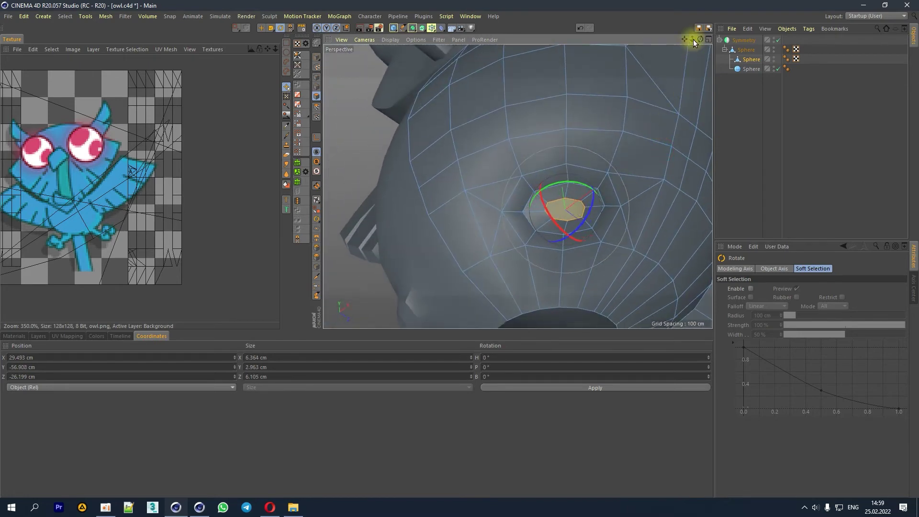
{"action": "left_click_drag", "start_coordinate": [701, 39], "coordinate": [680, 63]}
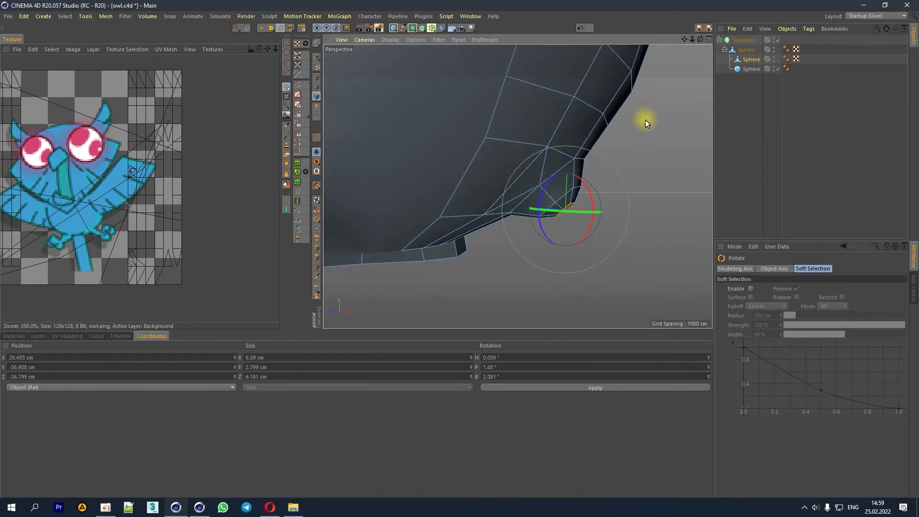
{"action": "left_click_drag", "start_coordinate": [698, 41], "coordinate": [680, 76]}
{"action": "scroll", "coordinate": [591, 186], "scroll_direction": "up", "scroll_amount": 3}
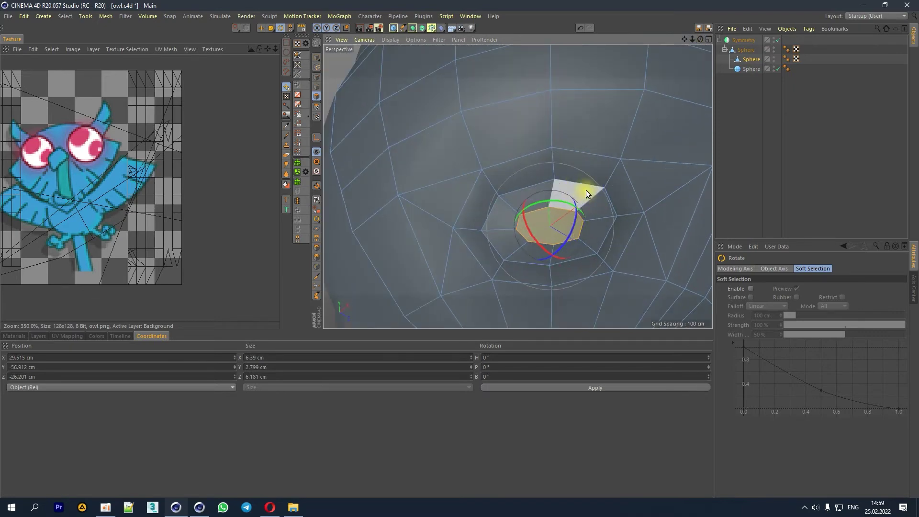
{"action": "left_click", "coordinate": [317, 78]}
{"action": "left_click", "coordinate": [529, 200]}
{"action": "key", "text": "e"}
{"action": "left_click_drag", "start_coordinate": [637, 210], "coordinate": [648, 224]}
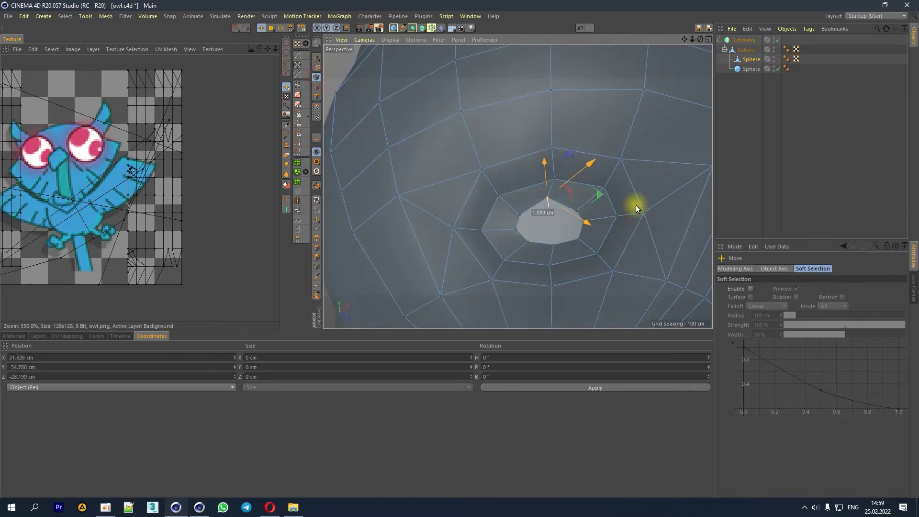
{"action": "key", "text": "ctrl+z"}
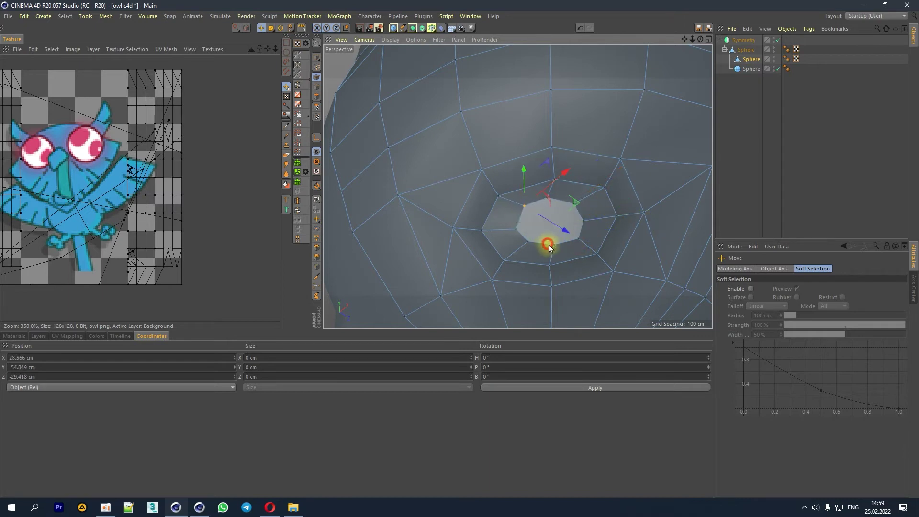
Step: Nudge the octagon's right-side vertices slightly left and down so it forms a rounder octagon
{"action": "left_click", "coordinate": [528, 242]}
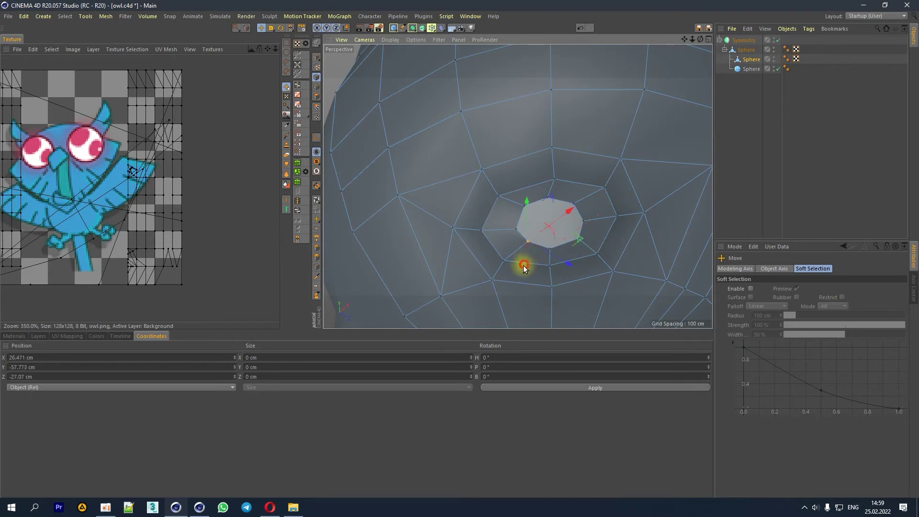
{"action": "left_click", "coordinate": [590, 237]}
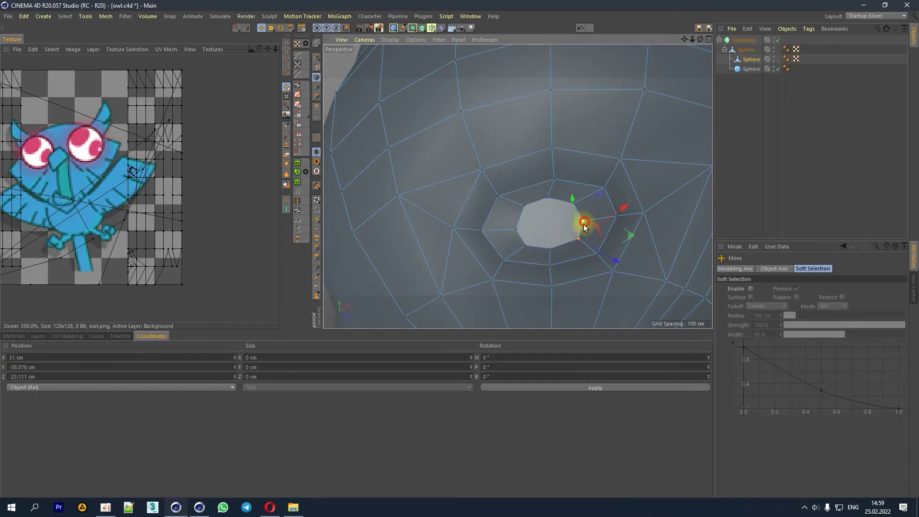
{"action": "left_click", "coordinate": [578, 239], "text": "shift"}
{"action": "left_click_drag", "start_coordinate": [654, 254], "coordinate": [651, 253]}
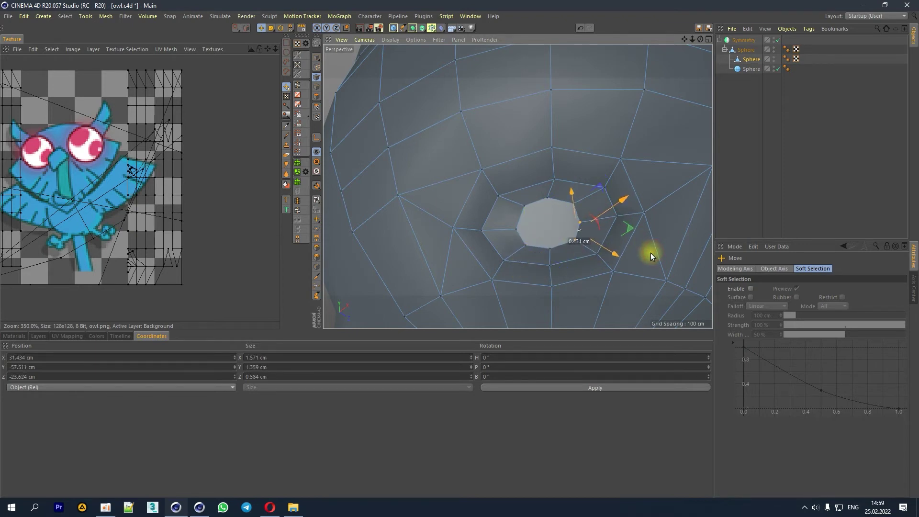
{"action": "left_click", "coordinate": [317, 97]}
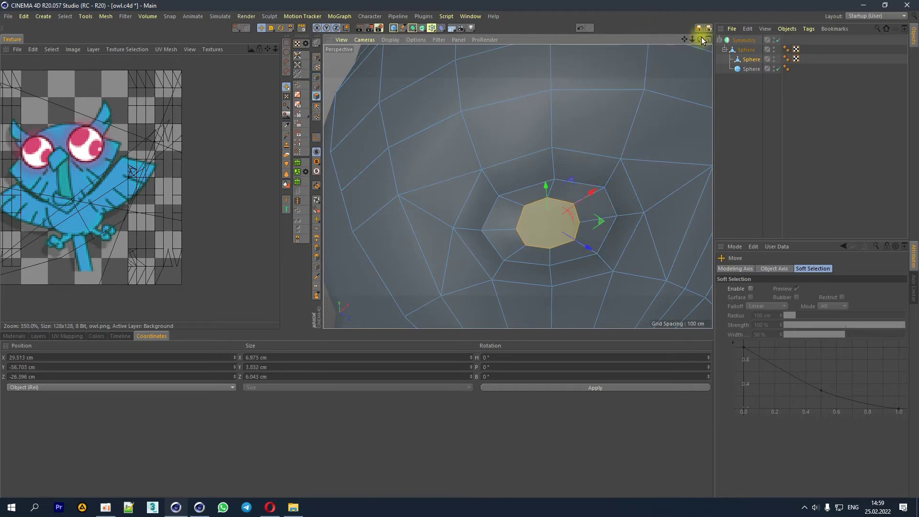
{"action": "left_click_drag", "start_coordinate": [701, 39], "coordinate": [656, 146]}
{"action": "right_click", "coordinate": [655, 146]}
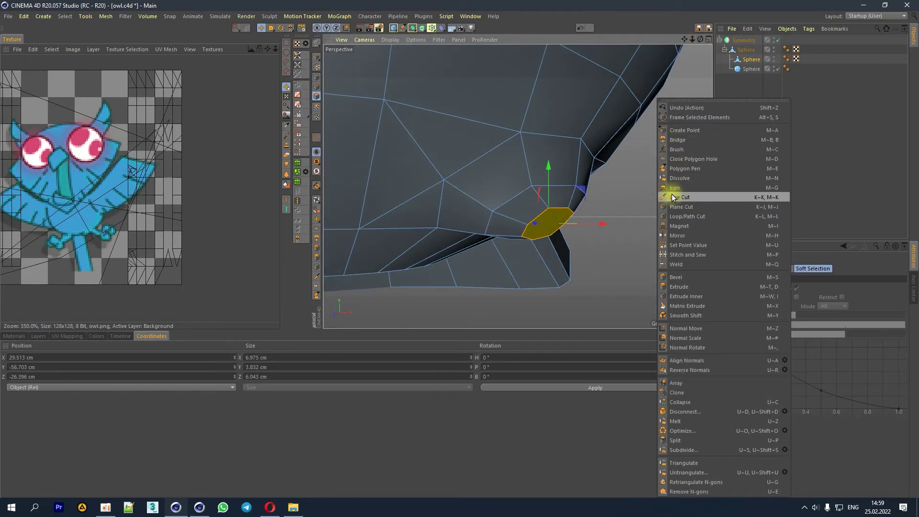
Step: Extrude the octagon face into a long leg and add an edge loop near its lower end
{"action": "left_click", "coordinate": [671, 287]}
{"action": "mouse_move", "coordinate": [692, 38]}
{"action": "left_mouse_down"}
{"action": "mouse_move", "coordinate": [604, 167]}
{"action": "mouse_move", "coordinate": [636, 167]}
{"action": "mouse_move", "coordinate": [600, 162]}
{"action": "left_mouse_up"}
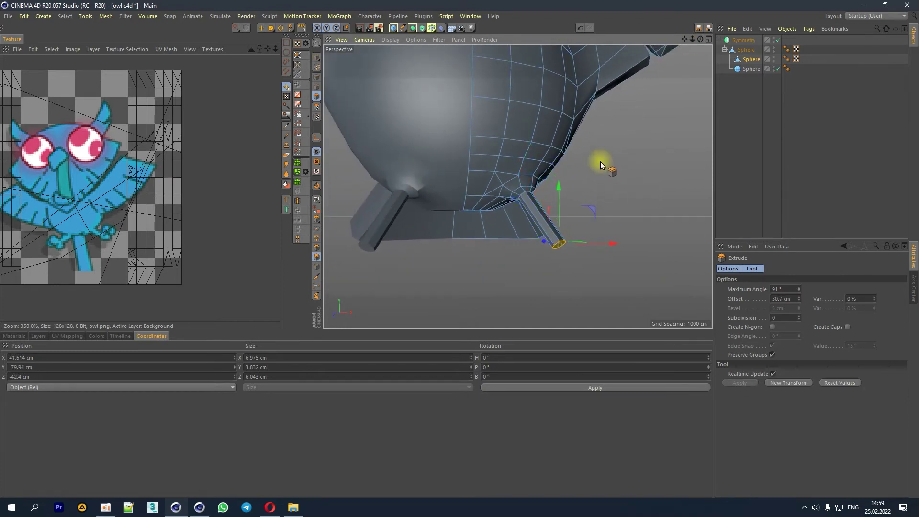
{"action": "mouse_move", "coordinate": [693, 39]}
{"action": "left_mouse_down"}
{"action": "mouse_move", "coordinate": [700, 39]}
{"action": "mouse_move", "coordinate": [628, 145]}
{"action": "mouse_move", "coordinate": [504, 196]}
{"action": "mouse_move", "coordinate": [606, 173]}
{"action": "mouse_move", "coordinate": [594, 156]}
{"action": "left_mouse_up"}
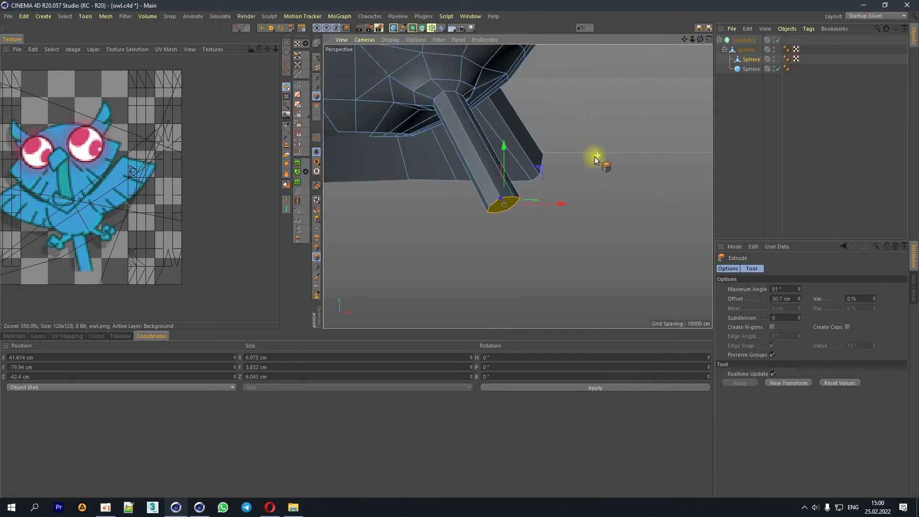
{"action": "right_click", "coordinate": [594, 157]}
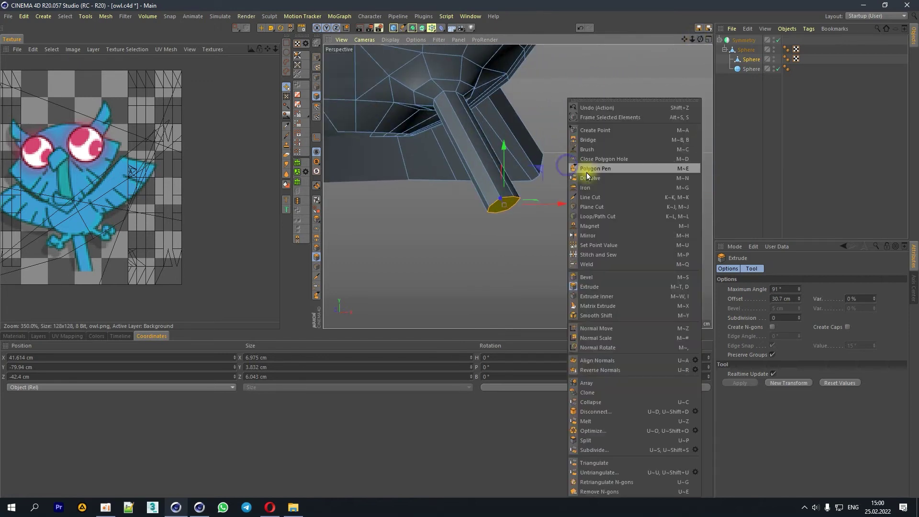
{"action": "left_click", "coordinate": [597, 216]}
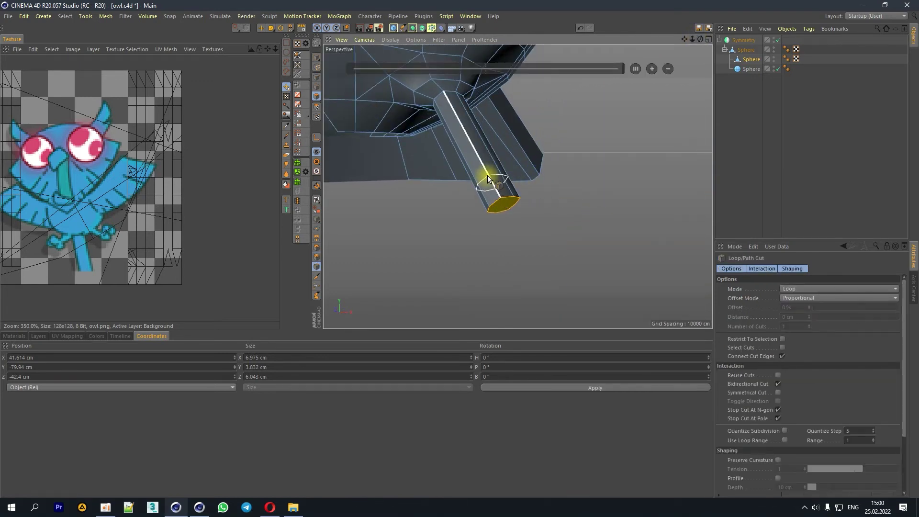
{"action": "left_click", "coordinate": [487, 176]}
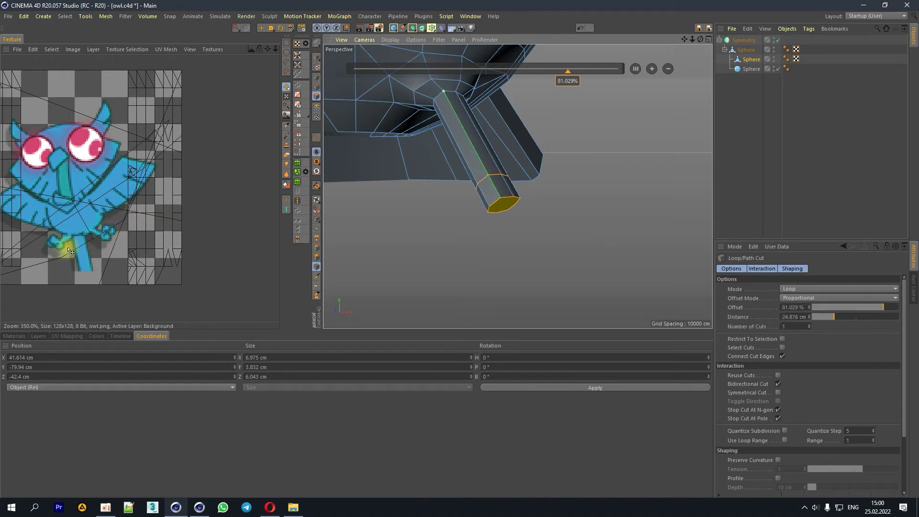
Step: Select two adjacent side faces near the leg's lower end
{"action": "left_click", "coordinate": [261, 28]}
{"action": "left_click", "coordinate": [490, 180]}
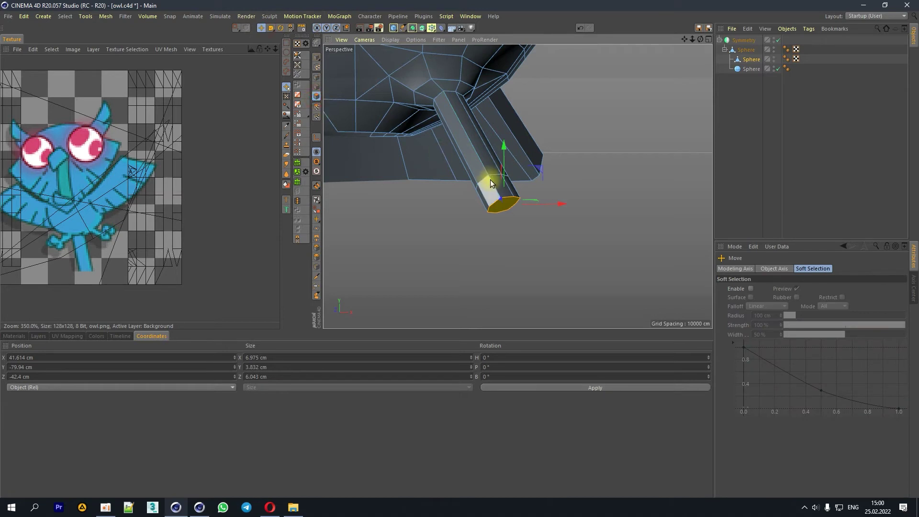
{"action": "left_click", "coordinate": [498, 184]}
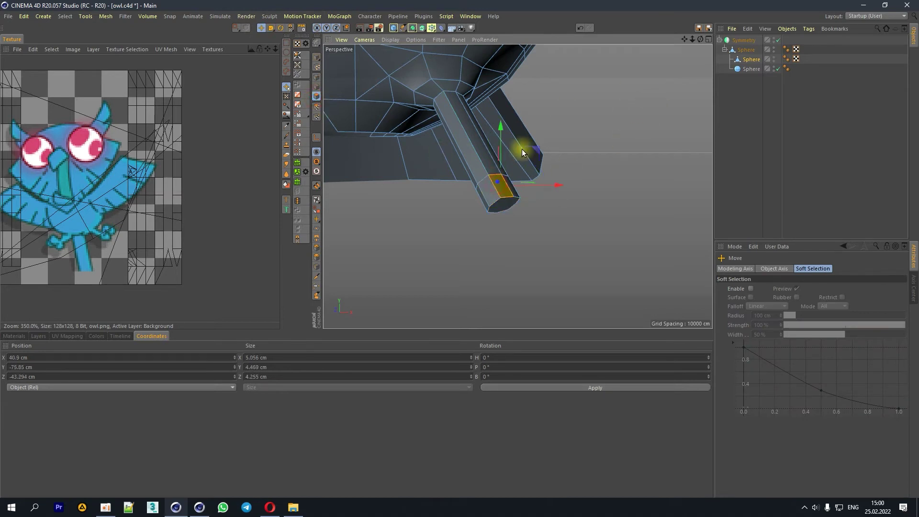
{"action": "left_click", "coordinate": [485, 192], "text": "shift"}
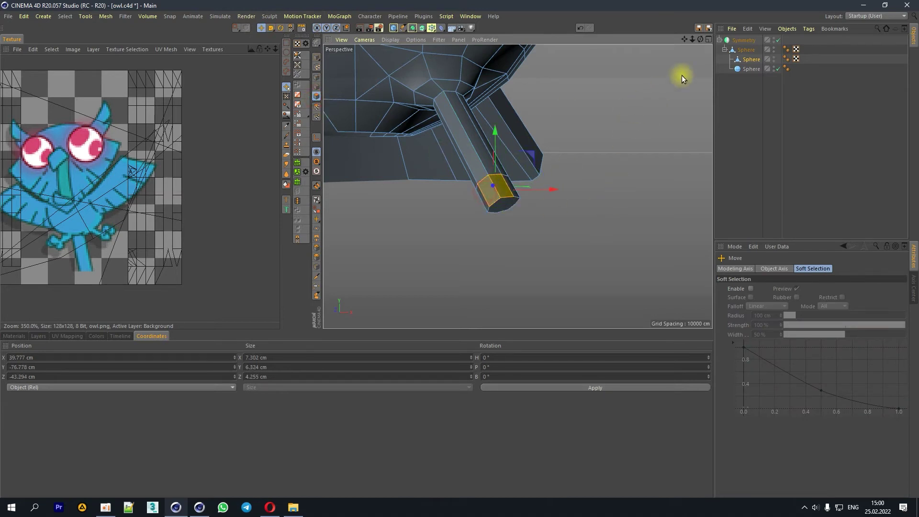
{"action": "left_click_drag", "start_coordinate": [702, 41], "coordinate": [702, 41]}
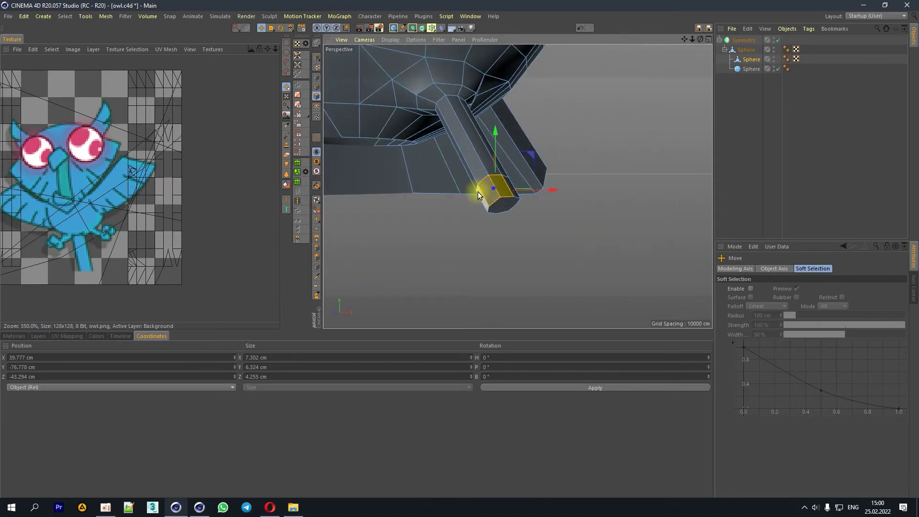
Step: Bevel the selected side faces by about 0.93 cm and extrude them into a new leg section
{"action": "right_click", "coordinate": [502, 227]}
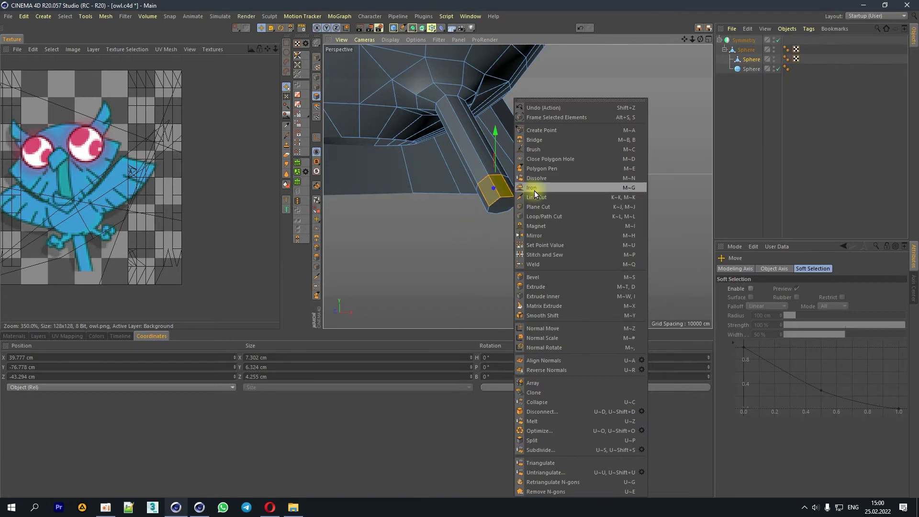
{"action": "left_click", "coordinate": [533, 278]}
{"action": "left_click_drag", "start_coordinate": [533, 277], "coordinate": [543, 277]}
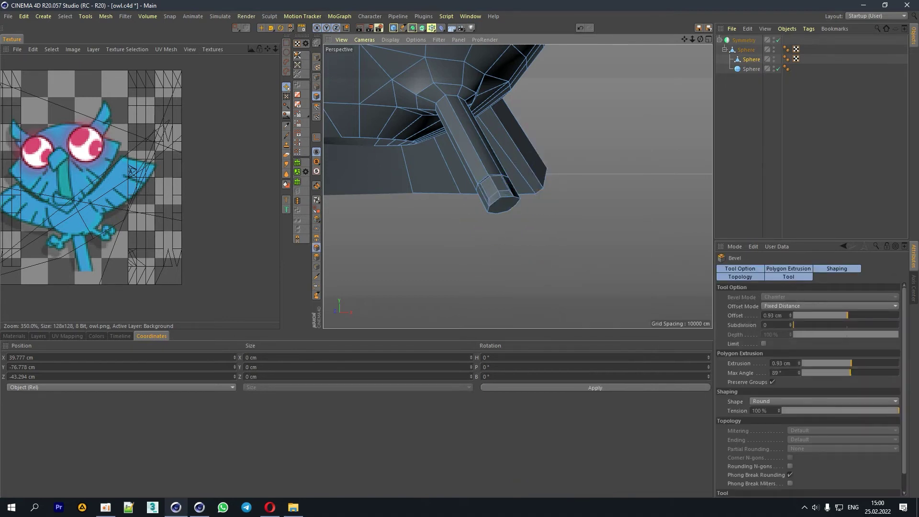
{"action": "right_click", "coordinate": [512, 243]}
{"action": "left_click", "coordinate": [541, 285]}
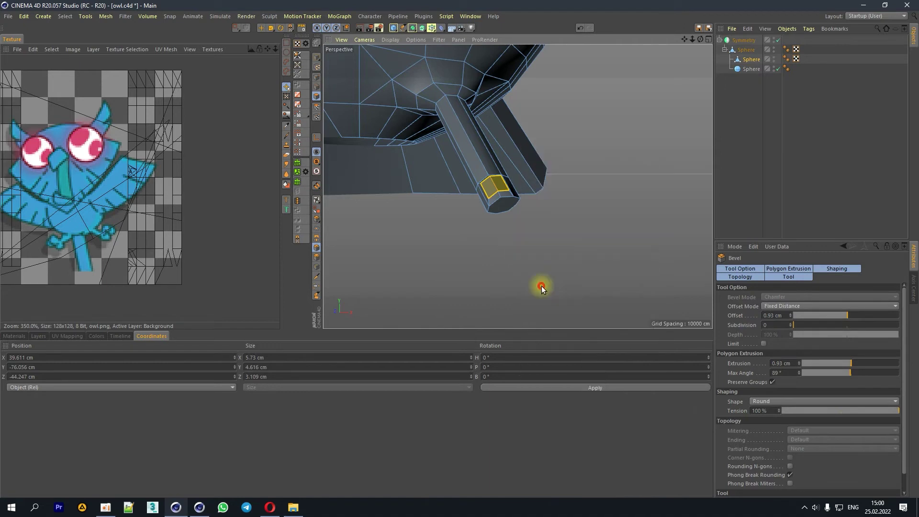
{"action": "mouse_move", "coordinate": [504, 250]}
{"action": "left_mouse_down"}
{"action": "mouse_move", "coordinate": [545, 250]}
{"action": "mouse_move", "coordinate": [516, 228]}
{"action": "left_mouse_up"}
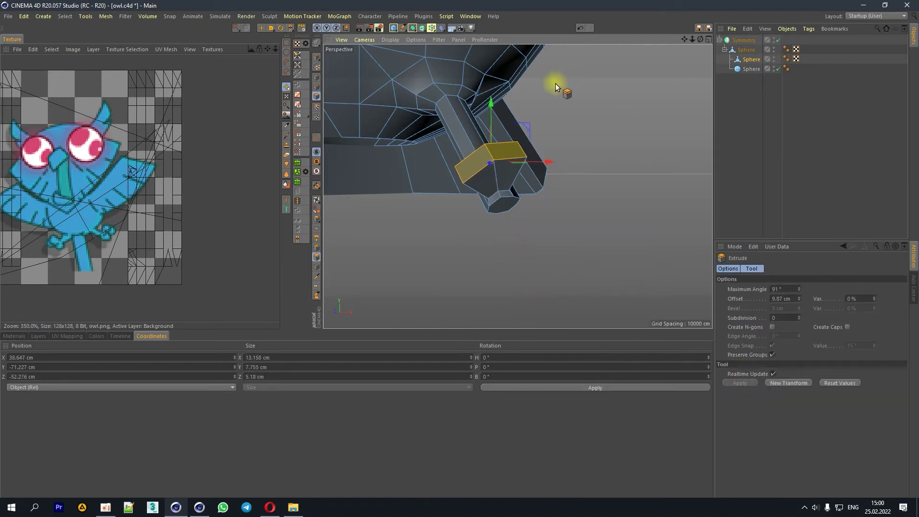
Step: Move a short edge of the extrusion up and right to reshape the leg's bend
{"action": "left_click", "coordinate": [317, 86]}
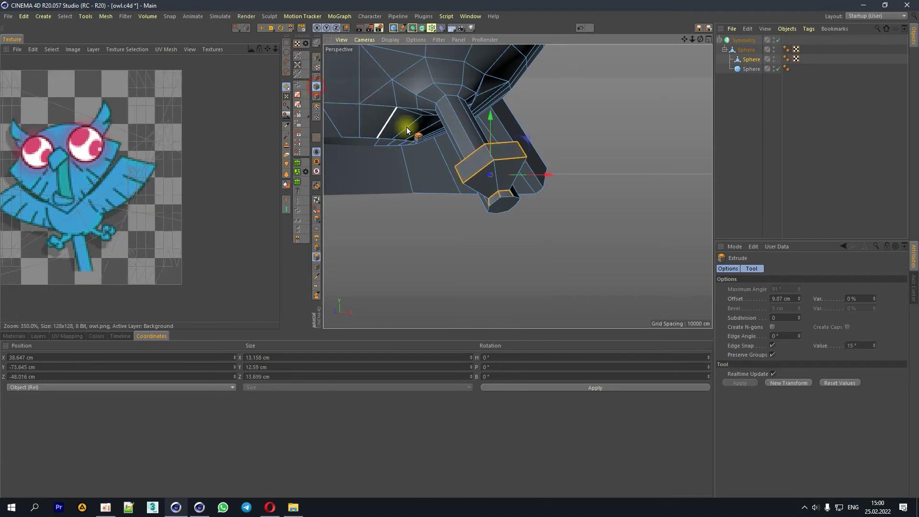
{"action": "left_click", "coordinate": [261, 28]}
{"action": "left_click", "coordinate": [522, 150]}
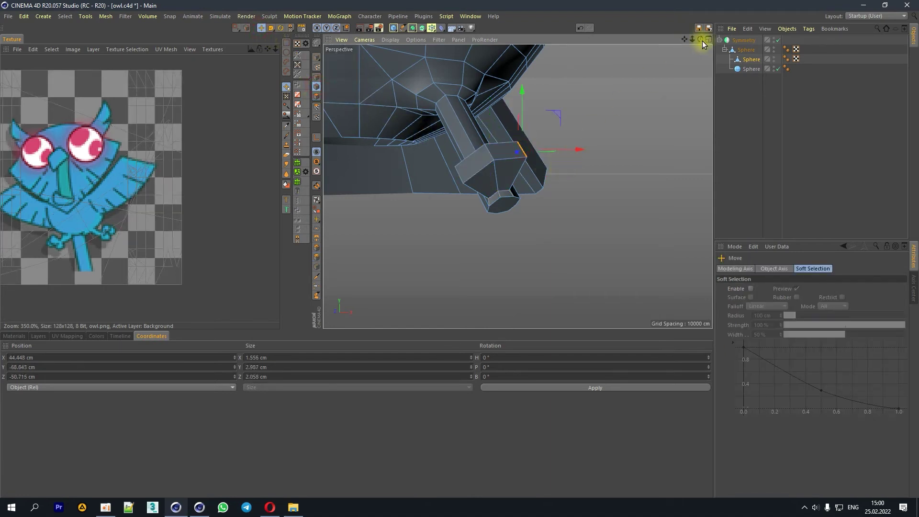
{"action": "left_click_drag", "start_coordinate": [705, 42], "coordinate": [528, 159]}
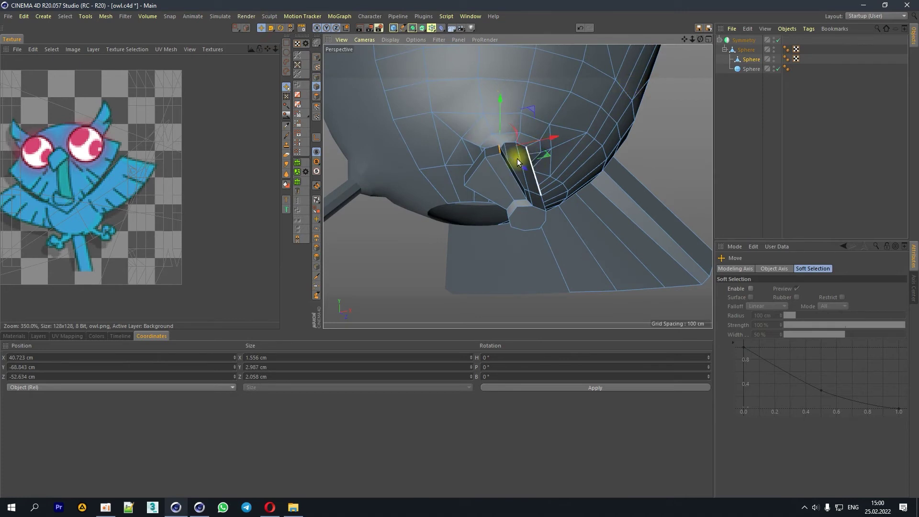
{"action": "left_click_drag", "start_coordinate": [464, 182], "coordinate": [588, 161]}
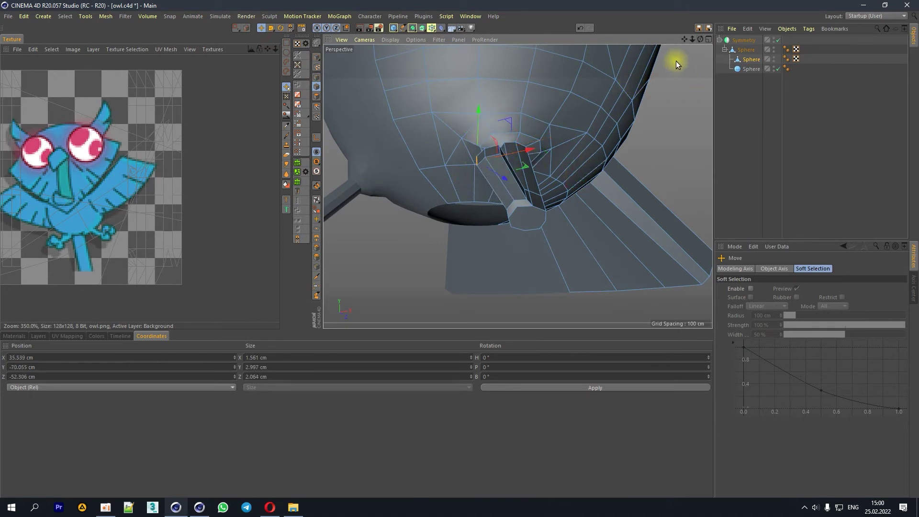
{"action": "left_click_drag", "start_coordinate": [702, 41], "coordinate": [563, 137]}
{"action": "left_click_drag", "start_coordinate": [495, 156], "coordinate": [576, 143]}
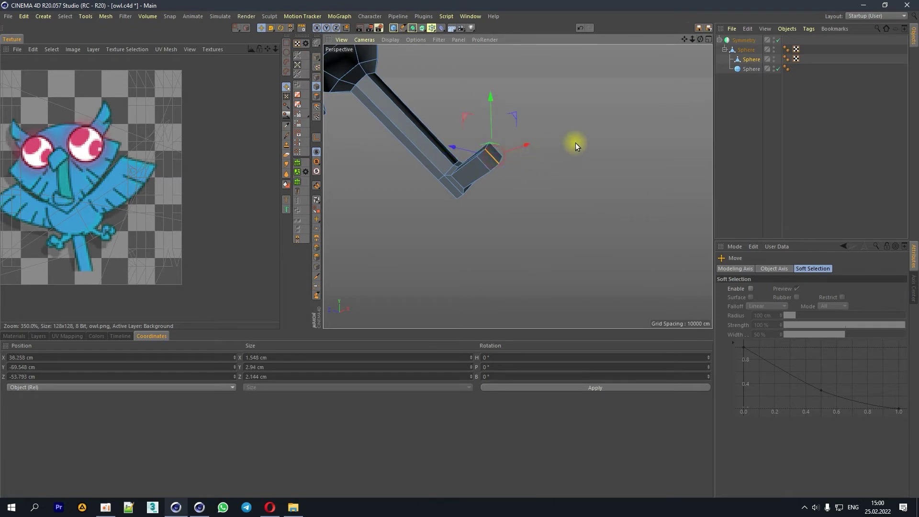
{"action": "mouse_move", "coordinate": [697, 44]}
{"action": "left_mouse_down"}
{"action": "mouse_move", "coordinate": [611, 107]}
{"action": "mouse_move", "coordinate": [624, 102]}
{"action": "left_mouse_up"}
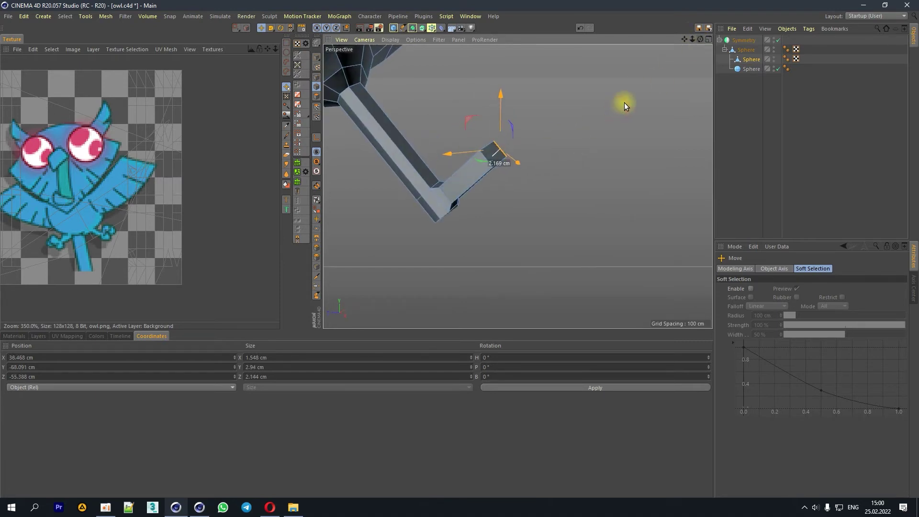
{"action": "left_click_drag", "start_coordinate": [701, 40], "coordinate": [700, 39]}
{"action": "right_click", "coordinate": [556, 196]}
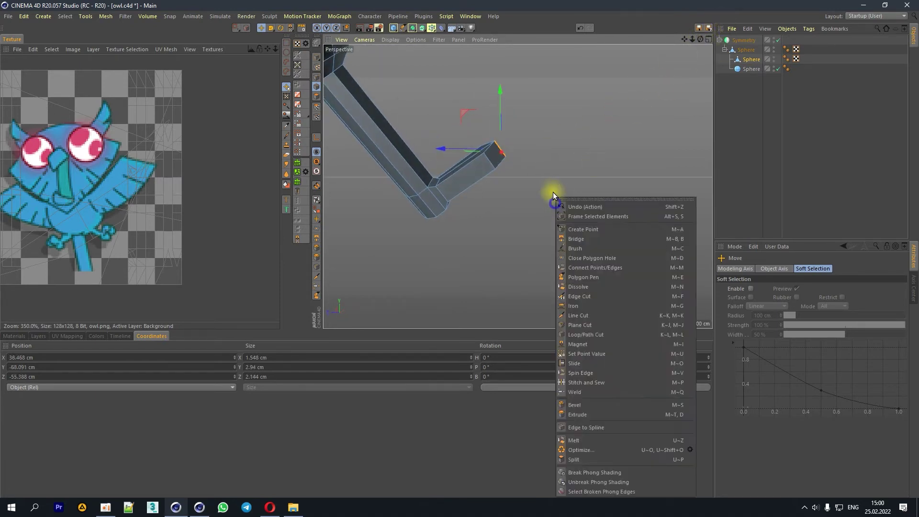
Step: Add an edge loop to the bent section and box-select the end face's corner points
{"action": "left_click", "coordinate": [581, 335]}
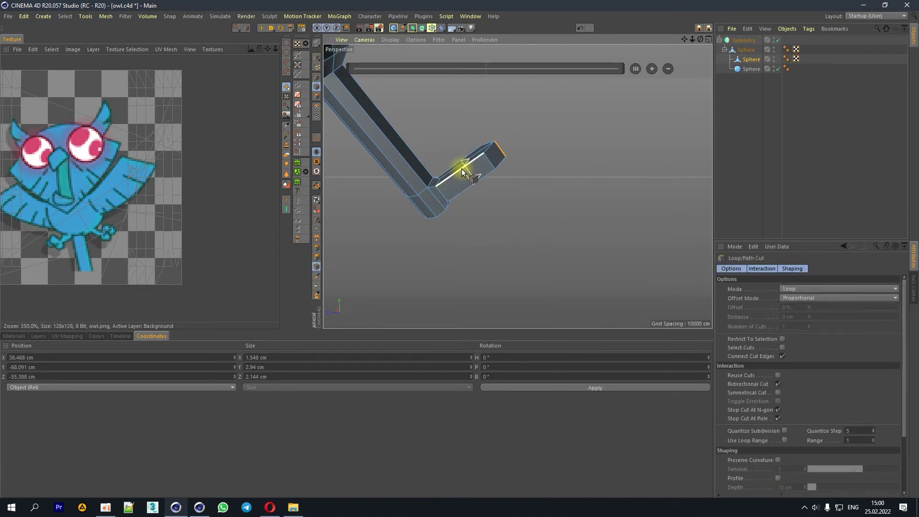
{"action": "left_click", "coordinate": [461, 169]}
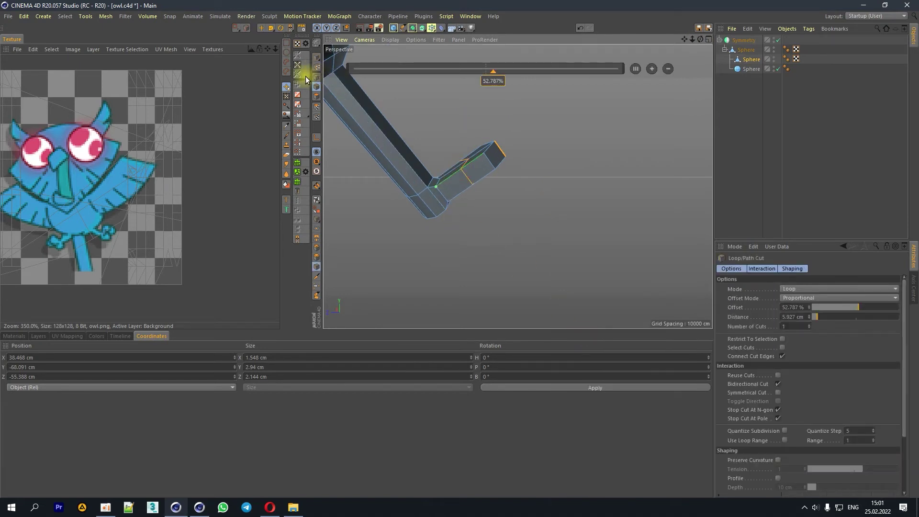
{"action": "left_click", "coordinate": [236, 27]}
{"action": "left_click_drag", "start_coordinate": [474, 134], "coordinate": [518, 175]}
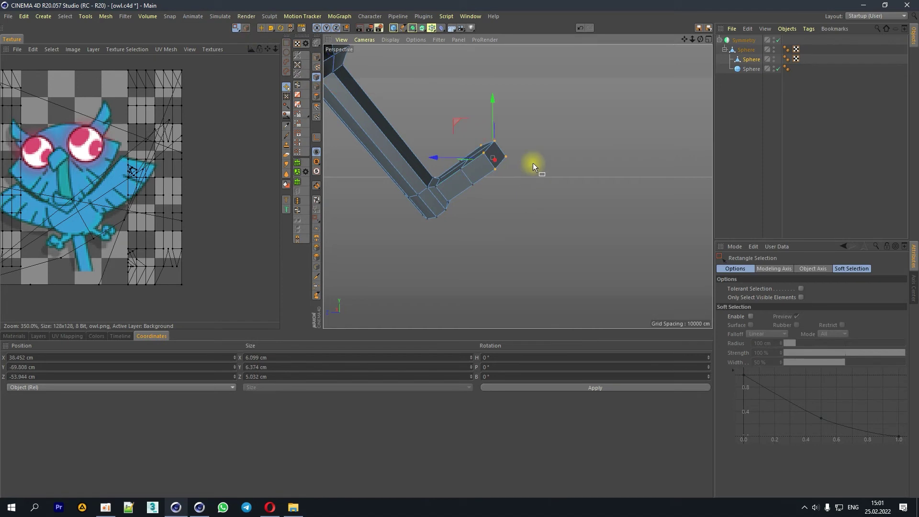
Step: Tilt and lower the leg's end face, then undo the last move
{"action": "key", "text": "e"}
{"action": "key", "text": "r"}
{"action": "left_click_drag", "start_coordinate": [526, 137], "coordinate": [530, 142]}
{"action": "key", "text": "e"}
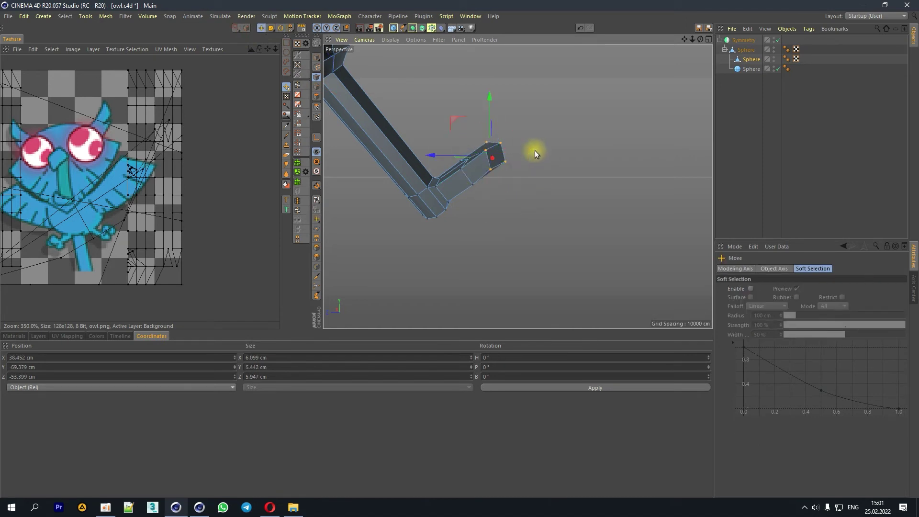
{"action": "left_click_drag", "start_coordinate": [456, 120], "coordinate": [462, 139]}
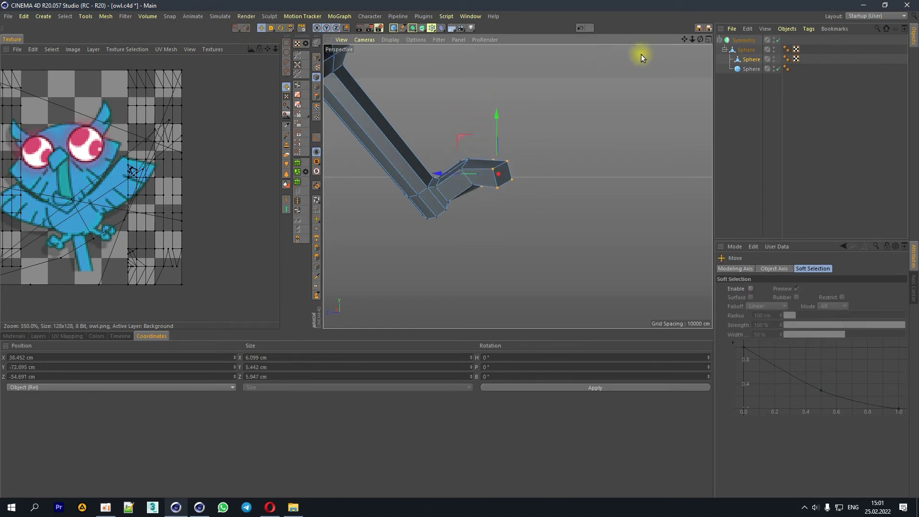
{"action": "left_click_drag", "start_coordinate": [698, 38], "coordinate": [616, 25]}
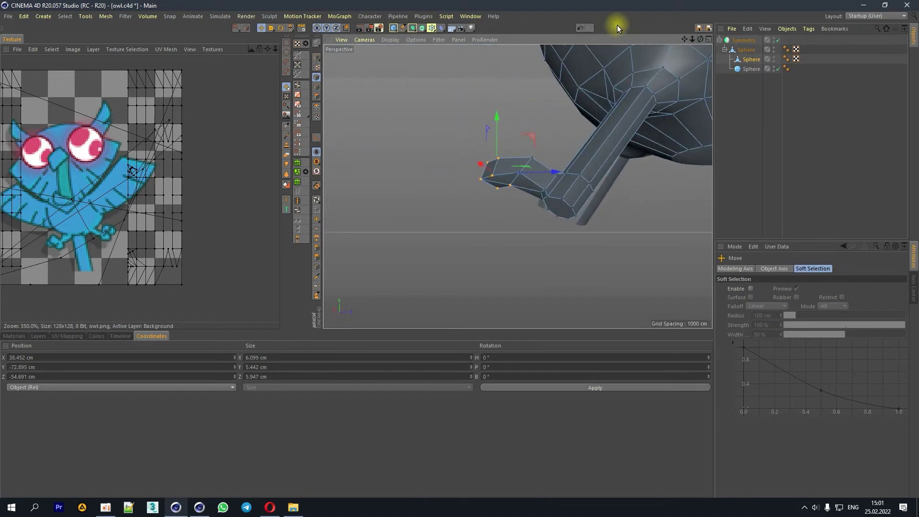
{"action": "left_click", "coordinate": [581, 30]}
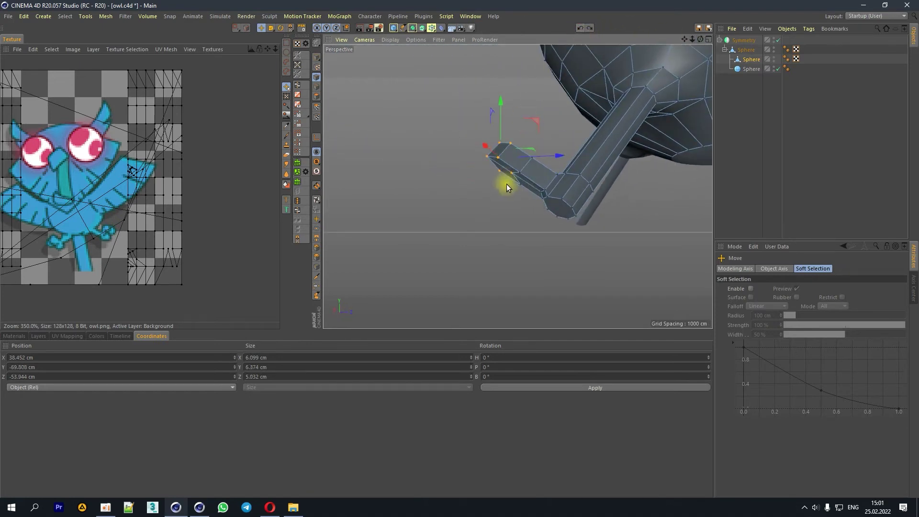
Step: Shift the end face about 3 cm and rotate it to bend the toe
{"action": "key", "text": "r"}
{"action": "mouse_move", "coordinate": [700, 39]}
{"action": "left_mouse_down"}
{"action": "mouse_move", "coordinate": [680, 40]}
{"action": "mouse_move", "coordinate": [617, 102]}
{"action": "mouse_move", "coordinate": [594, 61]}
{"action": "left_mouse_up"}
{"action": "key", "text": "e"}
{"action": "left_click_drag", "start_coordinate": [572, 128], "coordinate": [570, 156]}
{"action": "key", "text": "r"}
{"action": "mouse_move", "coordinate": [611, 128]}
{"action": "left_mouse_down"}
{"action": "mouse_move", "coordinate": [585, 90]}
{"action": "mouse_move", "coordinate": [588, 106]}
{"action": "left_mouse_up"}
{"action": "left_click_drag", "start_coordinate": [700, 39], "coordinate": [622, 58]}
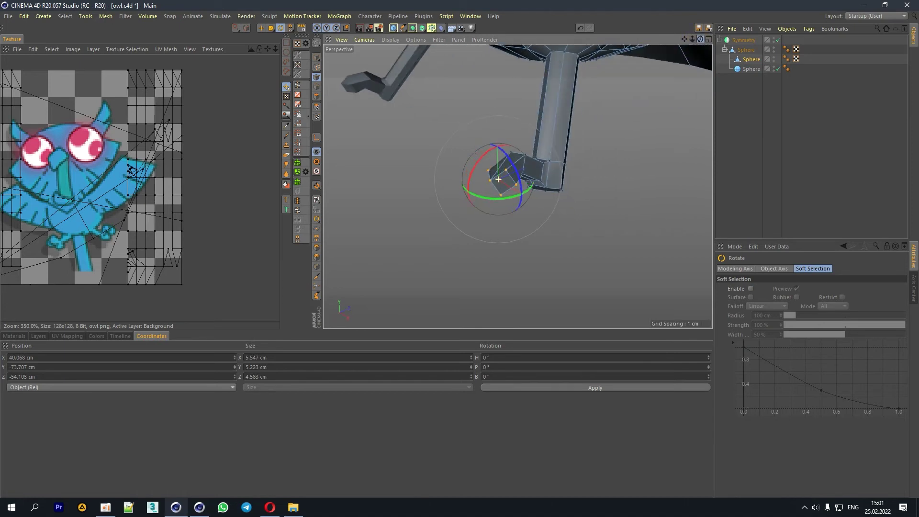
{"action": "left_click_drag", "start_coordinate": [700, 39], "coordinate": [670, 52]}
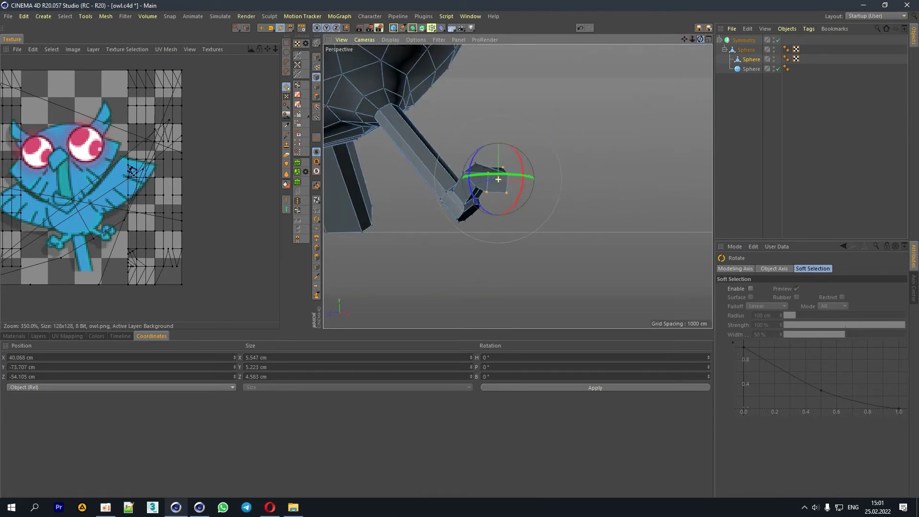
{"action": "left_click", "coordinate": [700, 40]}
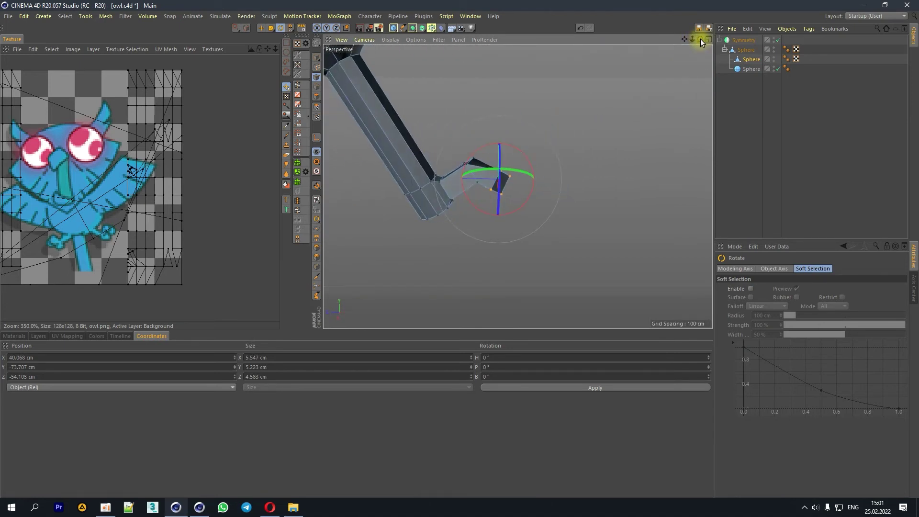
Step: Box-select the points at the leg's tip and rotate them into a forward toe angle
{"action": "left_click", "coordinate": [240, 29]}
{"action": "mouse_move", "coordinate": [462, 145]}
{"action": "left_mouse_down"}
{"action": "mouse_move", "coordinate": [467, 151]}
{"action": "mouse_move", "coordinate": [452, 147]}
{"action": "mouse_move", "coordinate": [525, 202]}
{"action": "left_mouse_up"}
{"action": "key", "text": "r"}
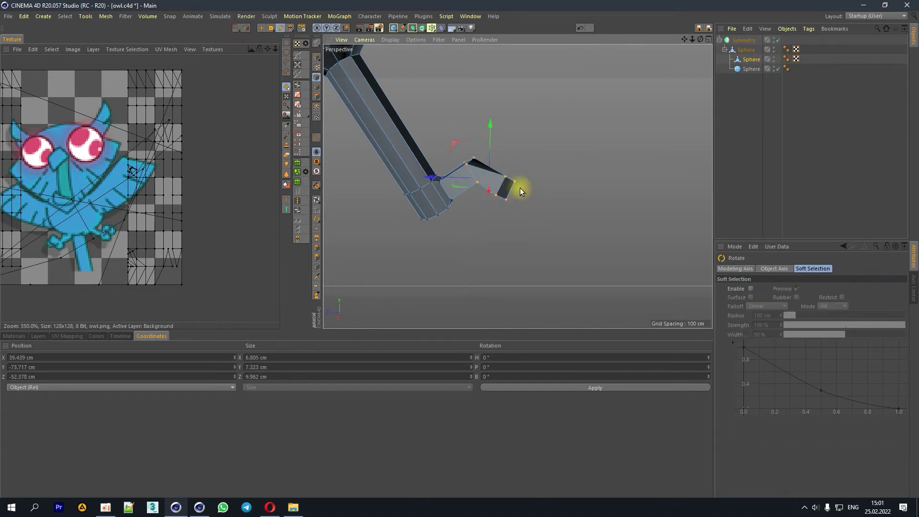
{"action": "left_click_drag", "start_coordinate": [516, 157], "coordinate": [596, 151]}
{"action": "key", "text": "e"}
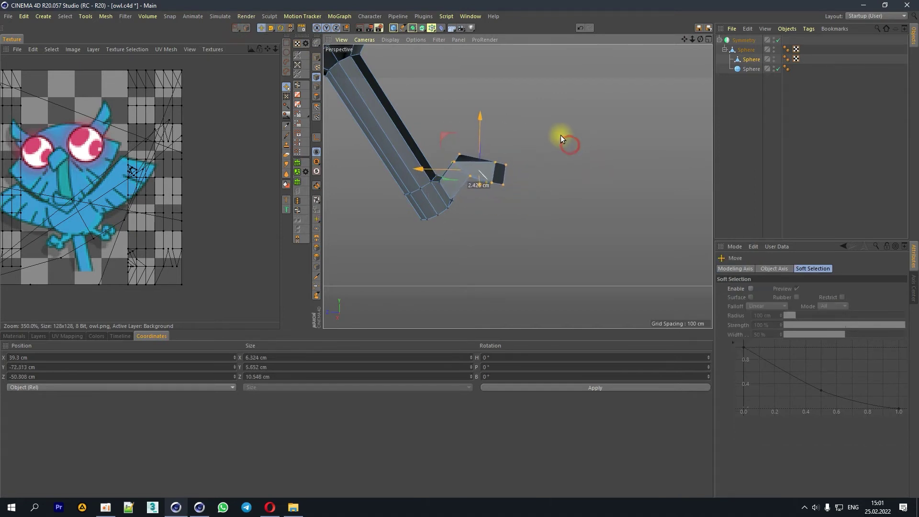
{"action": "mouse_move", "coordinate": [700, 39]}
{"action": "left_mouse_down"}
{"action": "mouse_move", "coordinate": [670, 57]}
{"action": "mouse_move", "coordinate": [636, 53]}
{"action": "left_mouse_up"}
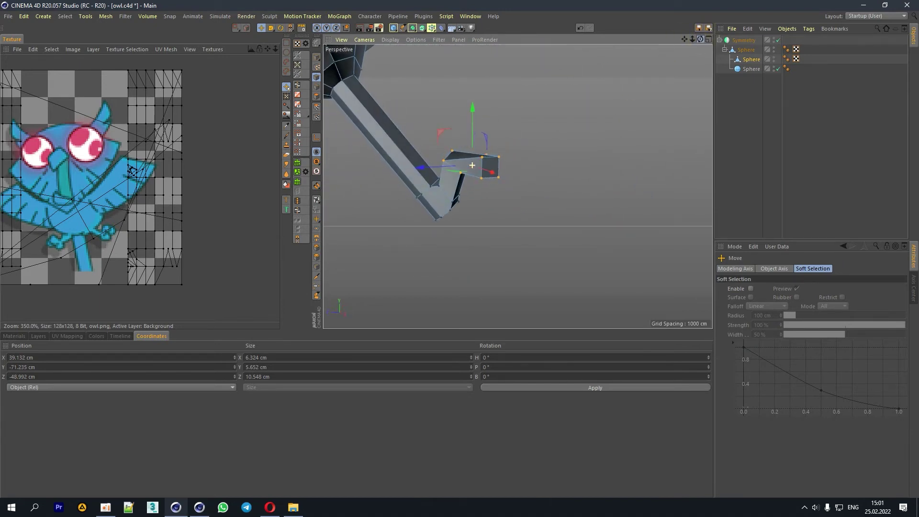
{"action": "left_click_drag", "start_coordinate": [636, 52], "coordinate": [500, 179]}
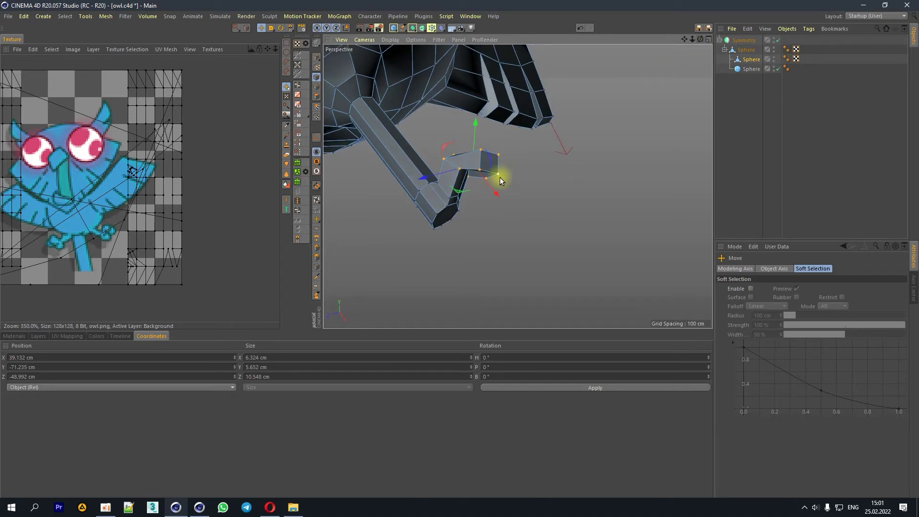
Step: Select the polygon at the tip of the leg in Polygons mode
{"action": "left_click", "coordinate": [316, 95]}
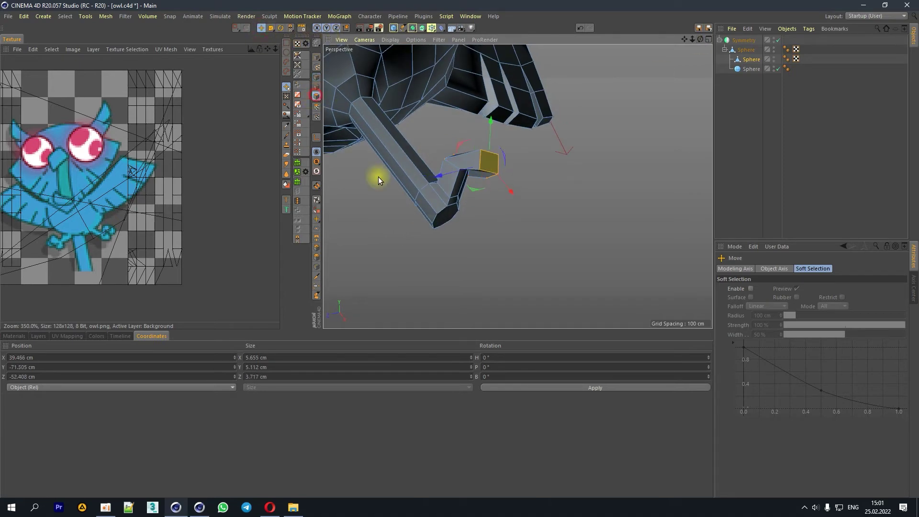
{"action": "left_click", "coordinate": [424, 213]}
{"action": "mouse_move", "coordinate": [700, 39]}
{"action": "left_mouse_down"}
{"action": "mouse_move", "coordinate": [622, 143]}
{"action": "mouse_move", "coordinate": [515, 202]}
{"action": "left_mouse_up"}
{"action": "right_click", "coordinate": [503, 211]}
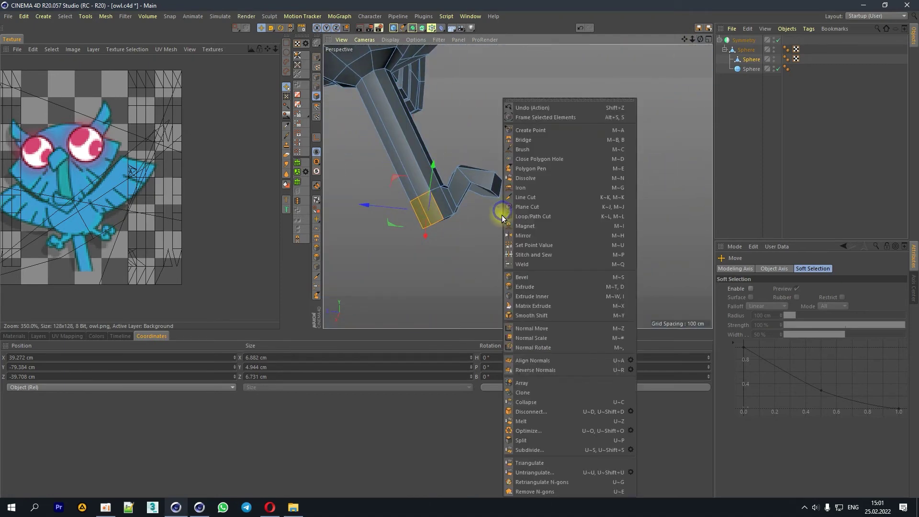
Step: Bevel the leg-tip polygon slightly, then extrude it outward about 4.87 cm
{"action": "left_click", "coordinate": [521, 277]}
{"action": "left_click_drag", "start_coordinate": [489, 245], "coordinate": [492, 246]}
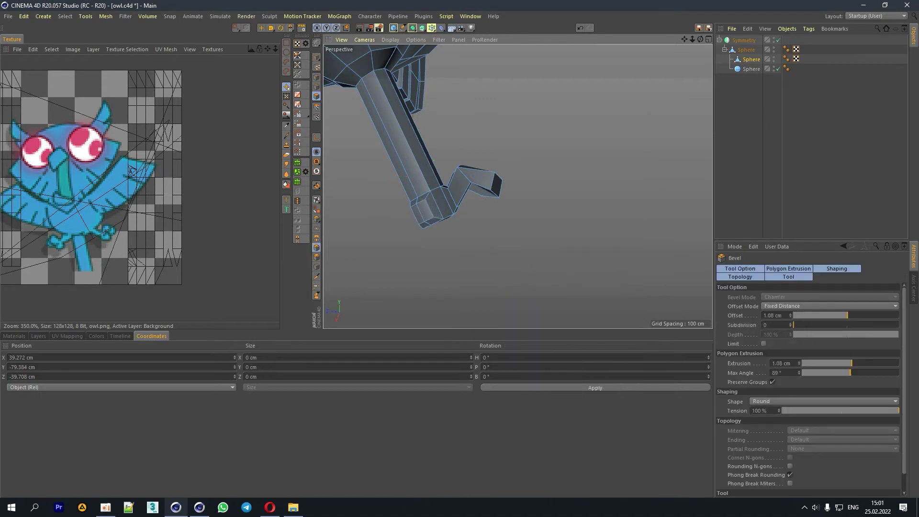
{"action": "right_click", "coordinate": [491, 246]}
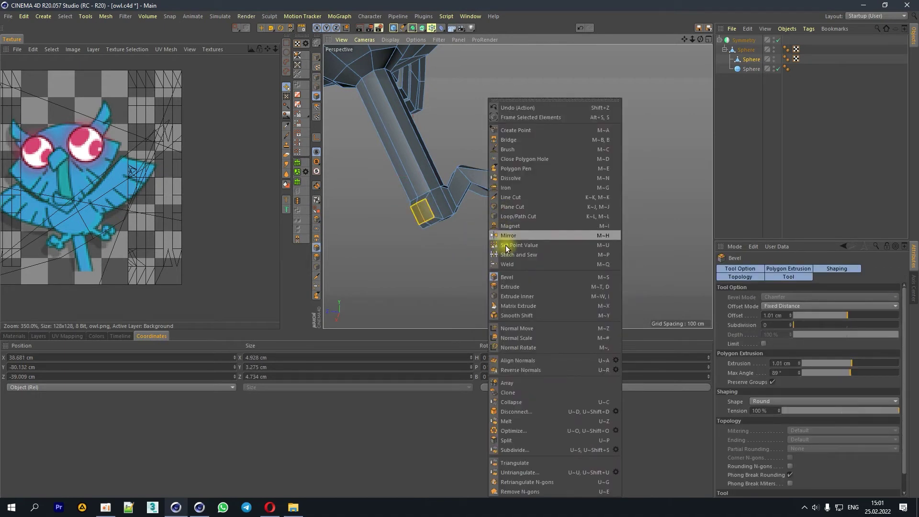
{"action": "left_click", "coordinate": [510, 287]}
{"action": "left_click_drag", "start_coordinate": [509, 287], "coordinate": [537, 287]}
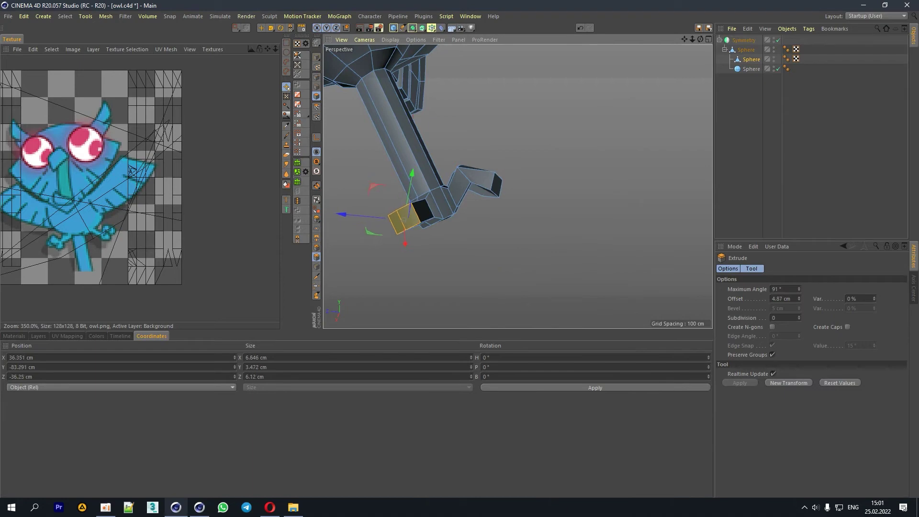
{"action": "mouse_move", "coordinate": [700, 39]}
{"action": "left_mouse_down"}
{"action": "mouse_move", "coordinate": [404, 220]}
{"action": "mouse_move", "coordinate": [388, 44]}
{"action": "left_mouse_up"}
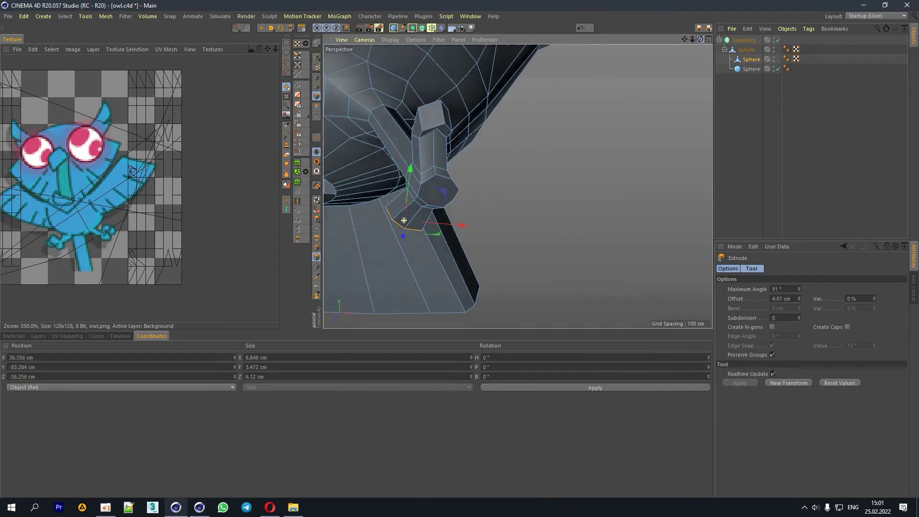
Step: Select several small edges around the extruded leg tip
{"action": "left_click", "coordinate": [260, 28]}
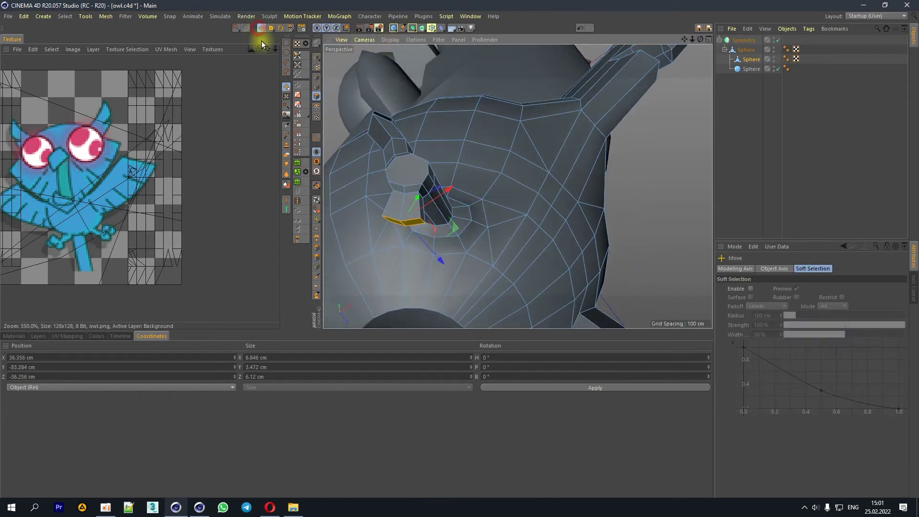
{"action": "left_click", "coordinate": [405, 191], "text": "shift"}
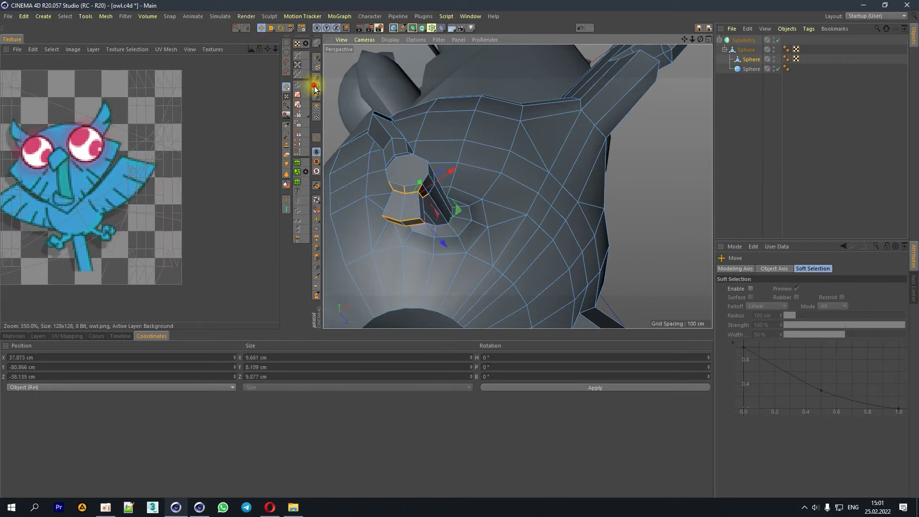
{"action": "left_click", "coordinate": [432, 225]}
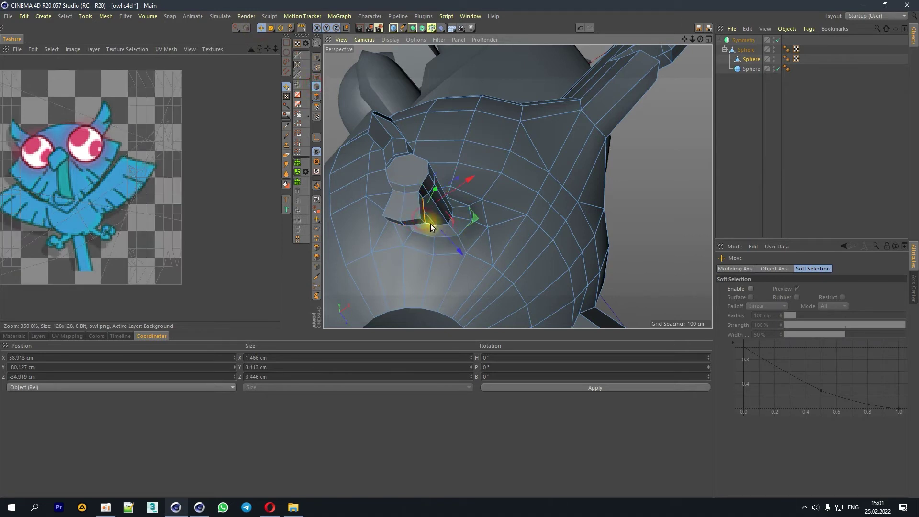
{"action": "left_click", "coordinate": [422, 221]}
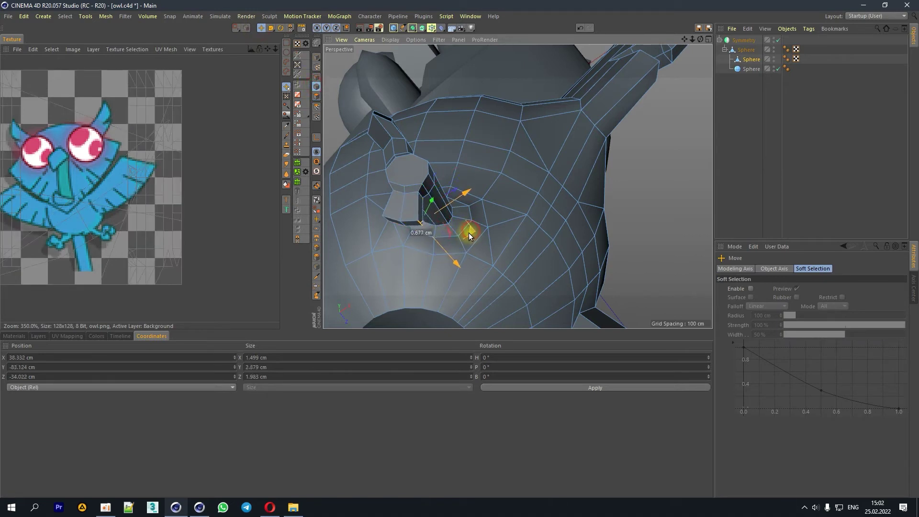
{"action": "left_click", "coordinate": [444, 232]}
{"action": "left_click_drag", "start_coordinate": [700, 39], "coordinate": [666, 62]}
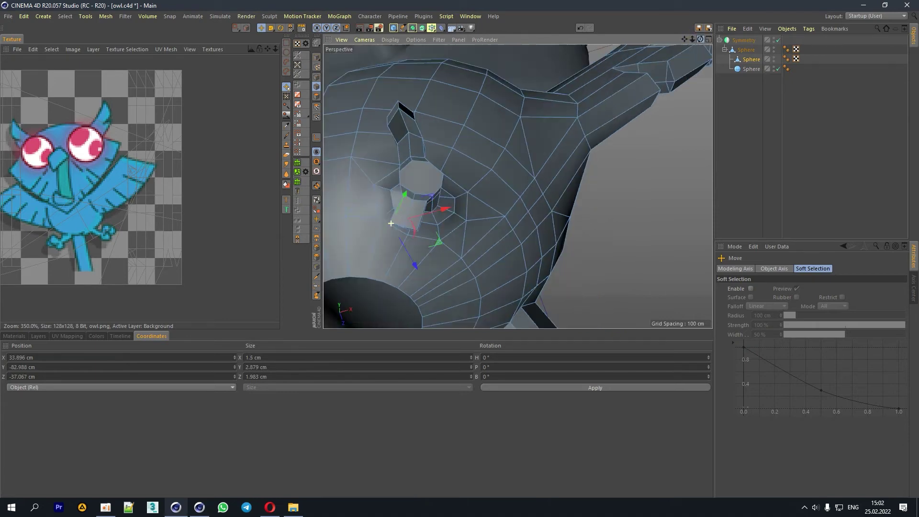
{"action": "left_click_drag", "start_coordinate": [391, 223], "coordinate": [431, 206], "text": "alt"}
Step: Extrude the leg-tip polygon 4.46 cm outward into a further foot segment
{"action": "left_click", "coordinate": [316, 96]}
{"action": "left_click", "coordinate": [394, 240]}
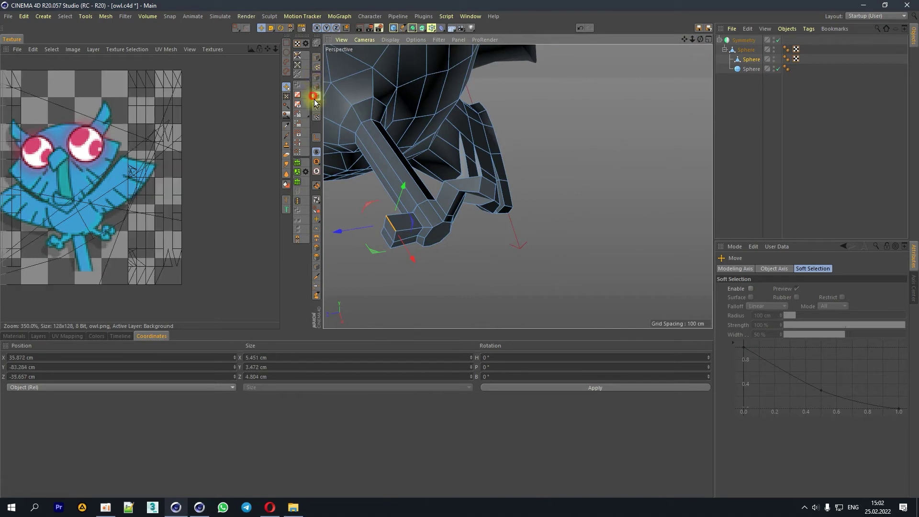
{"action": "right_click", "coordinate": [462, 248]}
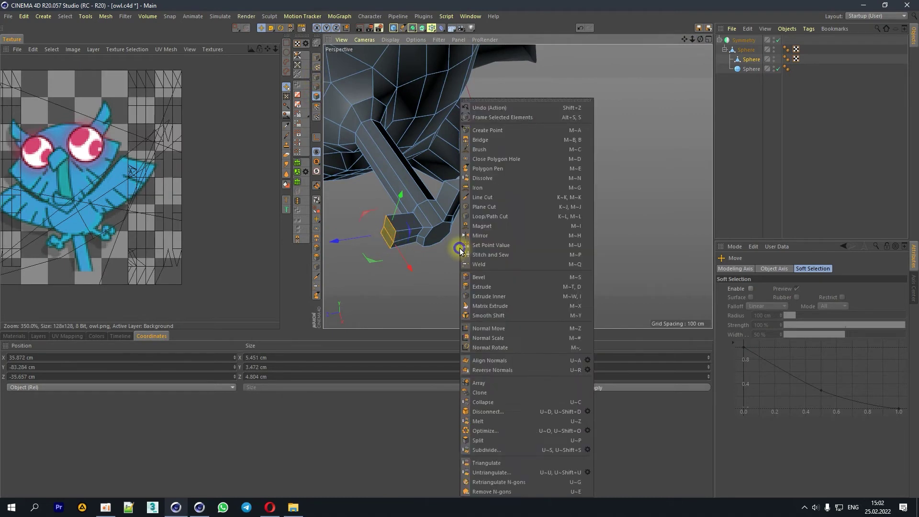
{"action": "left_click", "coordinate": [482, 286]}
{"action": "left_click_drag", "start_coordinate": [478, 250], "coordinate": [501, 250]}
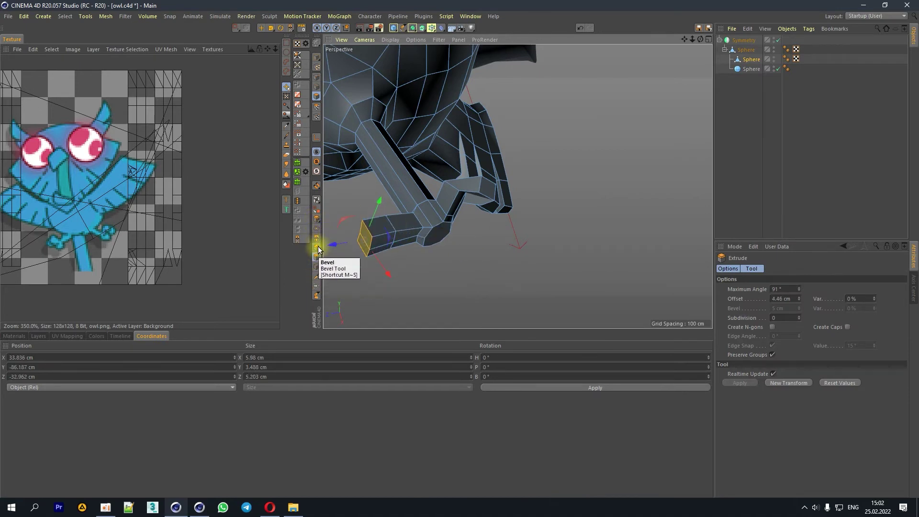
{"action": "left_click", "coordinate": [318, 218]}
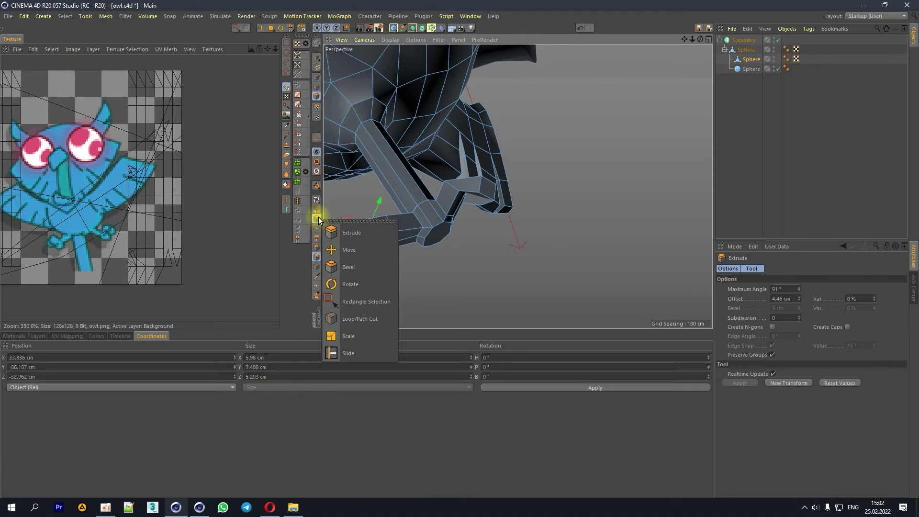
Step: In edge mode, shift the leg-tip edge along Z
{"action": "left_click", "coordinate": [318, 254]}
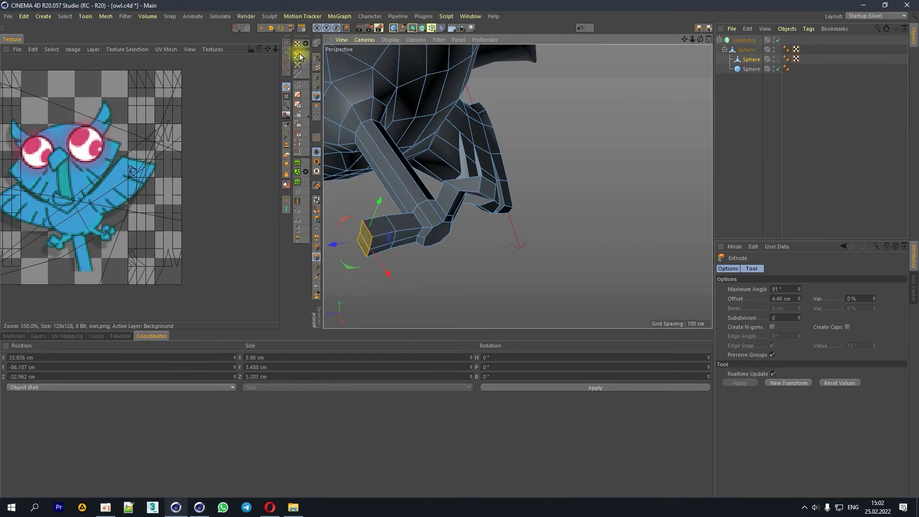
{"action": "left_click", "coordinate": [261, 27]}
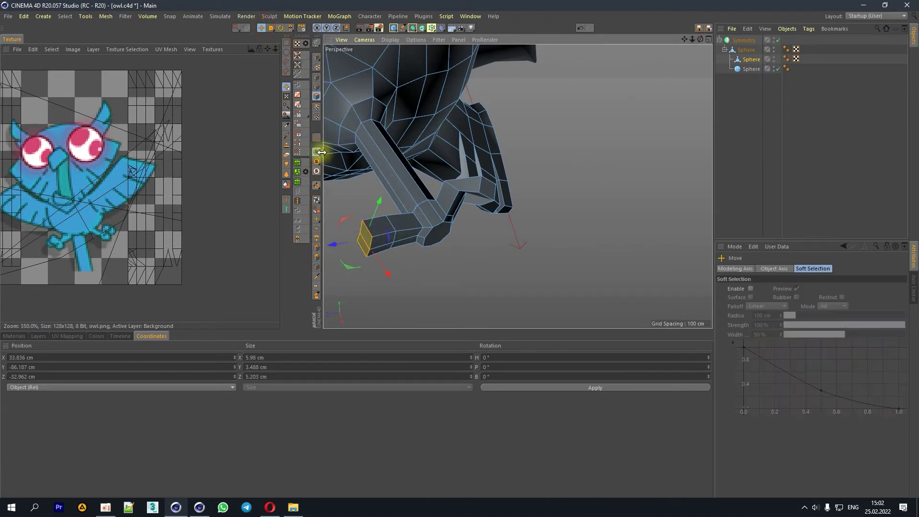
{"action": "left_click", "coordinate": [316, 86]}
{"action": "left_click", "coordinate": [366, 243]}
{"action": "left_click_drag", "start_coordinate": [337, 248], "coordinate": [326, 247]}
{"action": "left_click_drag", "start_coordinate": [700, 39], "coordinate": [349, 244]}
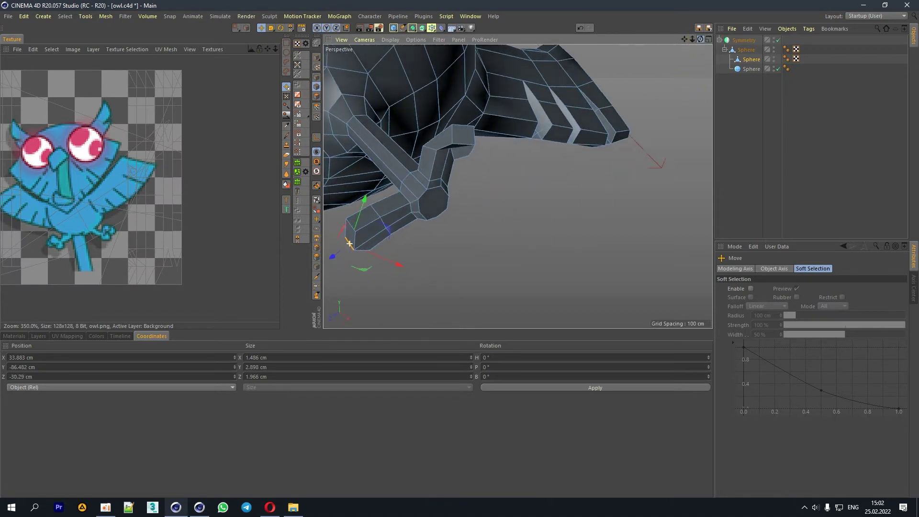
Step: Box-select the leg's end polygon and tilt it with Rotate
{"action": "left_click", "coordinate": [236, 30]}
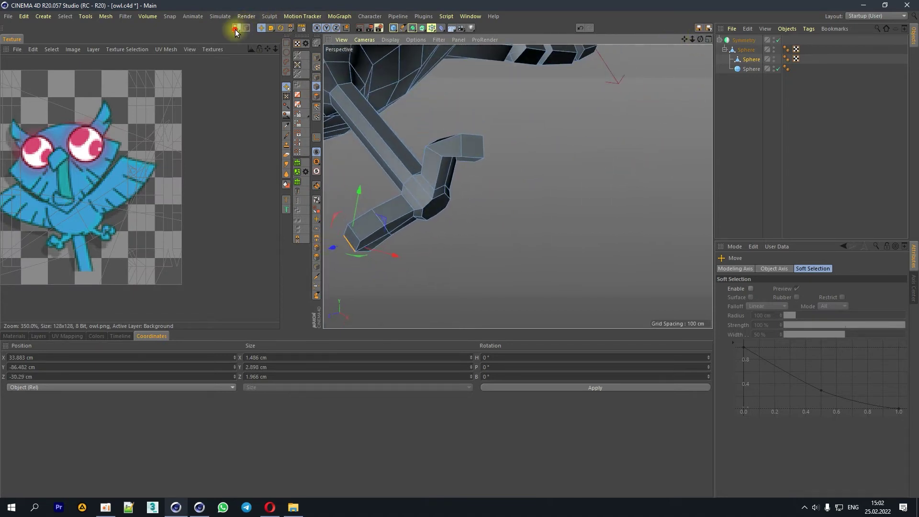
{"action": "left_click", "coordinate": [316, 95]}
{"action": "mouse_move", "coordinate": [338, 198]}
{"action": "left_mouse_down"}
{"action": "mouse_move", "coordinate": [397, 262]}
{"action": "mouse_move", "coordinate": [408, 262]}
{"action": "left_mouse_up"}
{"action": "key", "text": "r"}
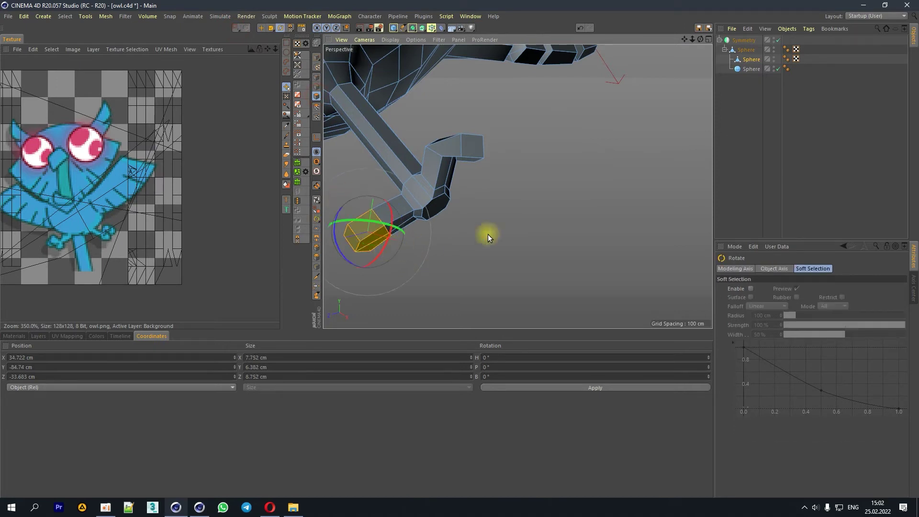
{"action": "left_click_drag", "start_coordinate": [700, 40], "coordinate": [708, 41]}
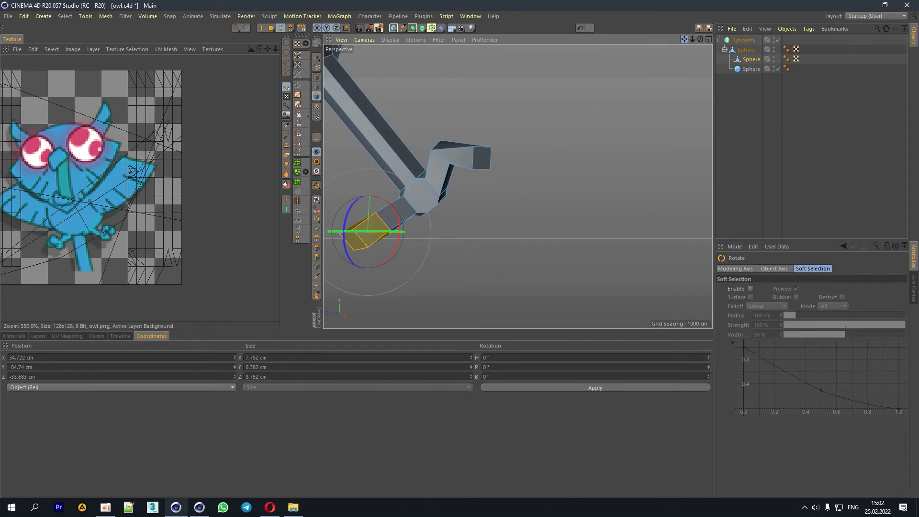
{"action": "left_click_drag", "start_coordinate": [685, 39], "coordinate": [517, 187]}
{"action": "mouse_move", "coordinate": [602, 189]}
{"action": "left_mouse_down"}
{"action": "mouse_move", "coordinate": [596, 135]}
{"action": "mouse_move", "coordinate": [576, 89]}
{"action": "left_mouse_up"}
Step: Move and rotate the end polygon further, shifting it about 1.3 cm into place
{"action": "key", "text": "e"}
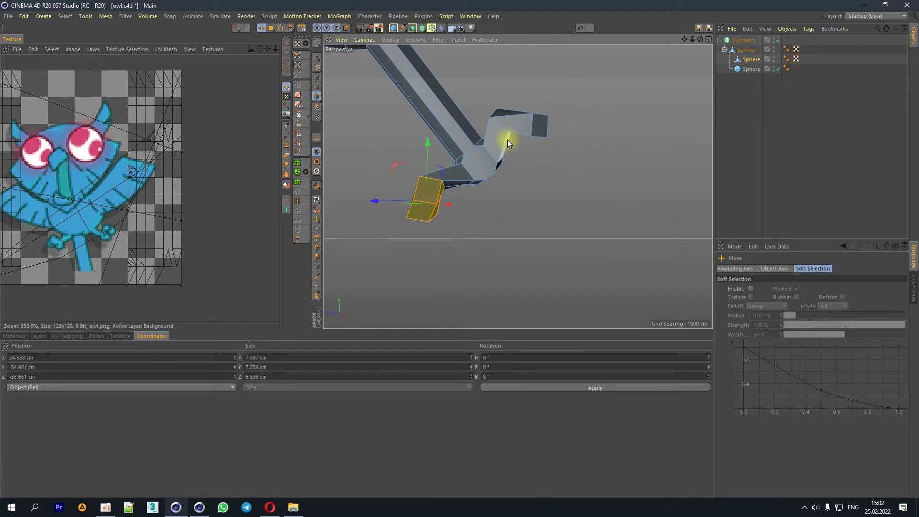
{"action": "left_click_drag", "start_coordinate": [502, 166], "coordinate": [525, 176]}
{"action": "mouse_move", "coordinate": [701, 40]}
{"action": "left_mouse_down"}
{"action": "mouse_move", "coordinate": [689, 48]}
{"action": "mouse_move", "coordinate": [700, 39]}
{"action": "left_mouse_up"}
{"action": "left_click_drag", "start_coordinate": [642, 130], "coordinate": [647, 132]}
{"action": "left_click_drag", "start_coordinate": [702, 38], "coordinate": [689, 48]}
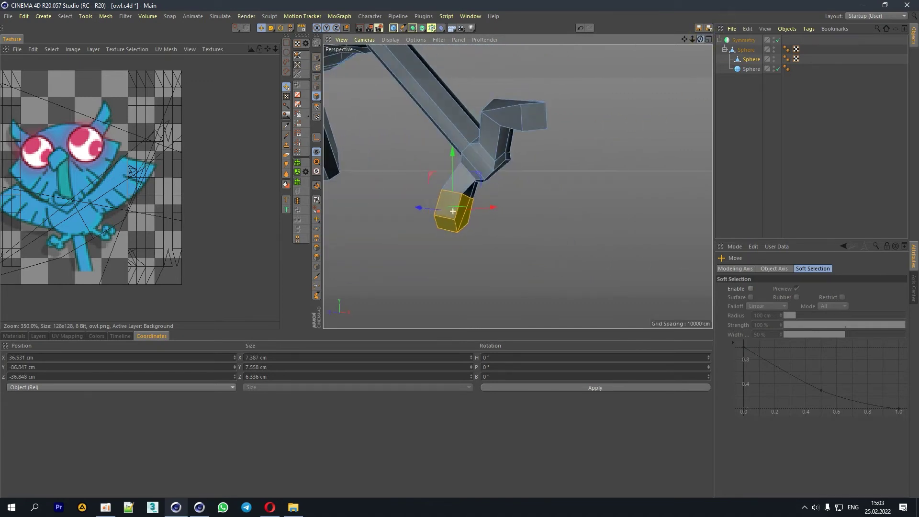
{"action": "key", "text": "r"}
{"action": "left_click_drag", "start_coordinate": [622, 154], "coordinate": [613, 103]}
{"action": "key", "text": "e"}
{"action": "left_click_drag", "start_coordinate": [574, 197], "coordinate": [586, 199]}
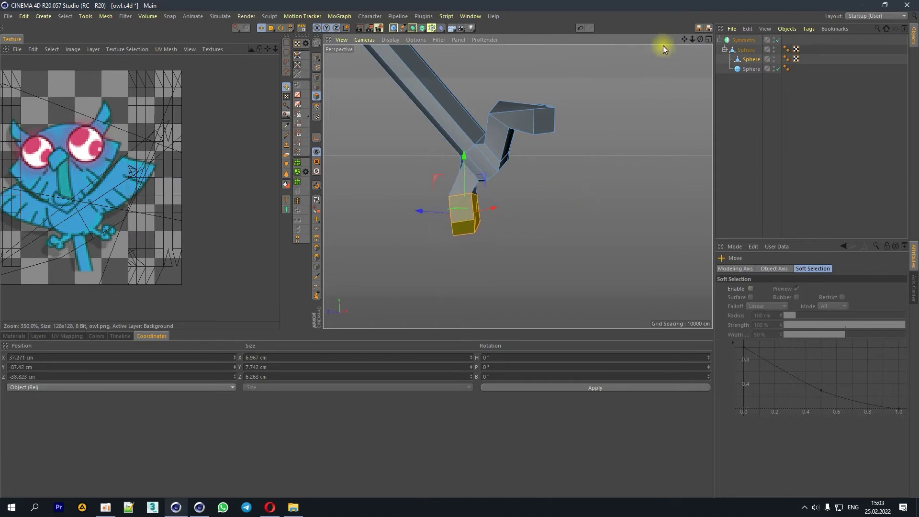
Step: Zoom in on the leg's selected end polygon
{"action": "left_click_drag", "start_coordinate": [698, 39], "coordinate": [613, 165]}
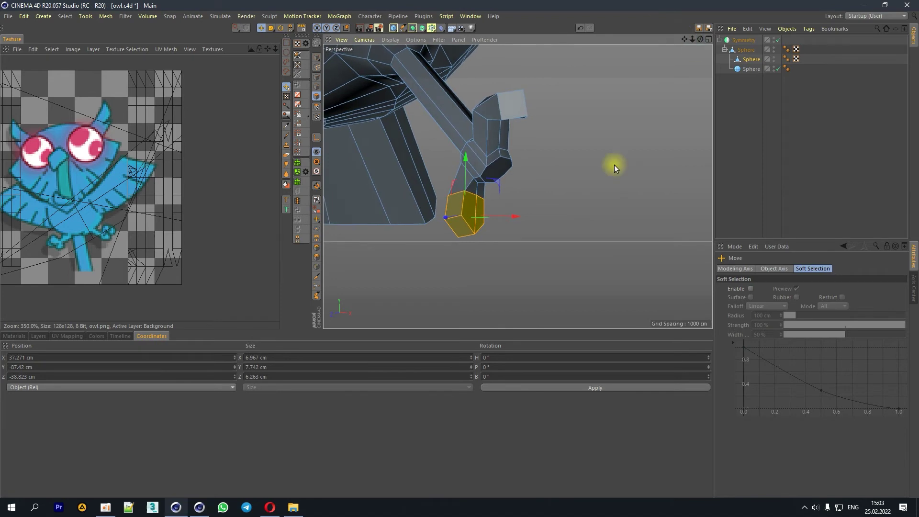
{"action": "scroll", "coordinate": [525, 222], "scroll_direction": "up", "scroll_amount": 2}
{"action": "scroll", "coordinate": [525, 222], "scroll_direction": "down", "scroll_amount": 1}
{"action": "scroll", "coordinate": [519, 223], "scroll_direction": "down", "scroll_amount": 1}
{"action": "right_click", "coordinate": [520, 224]}
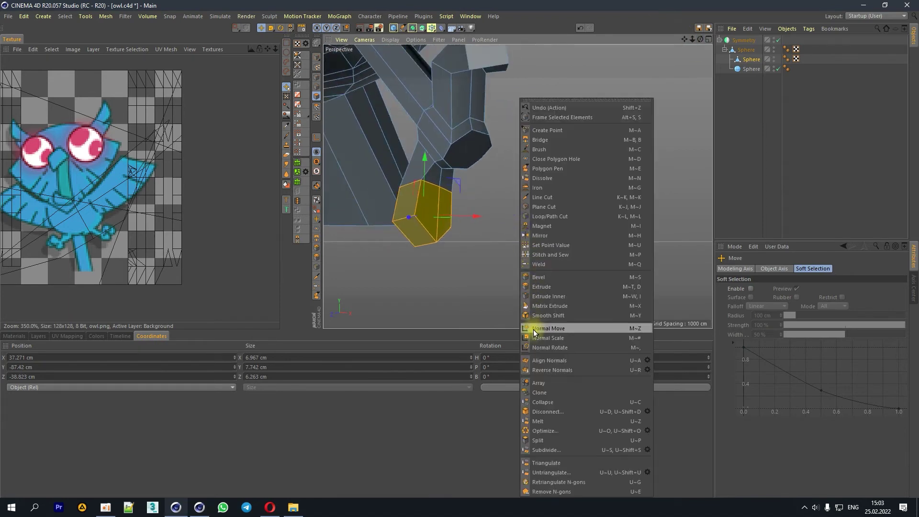
Step: Line-cut across the leg's end cap and extrude one quad 6.09 cm into a claw
{"action": "left_click", "coordinate": [542, 197]}
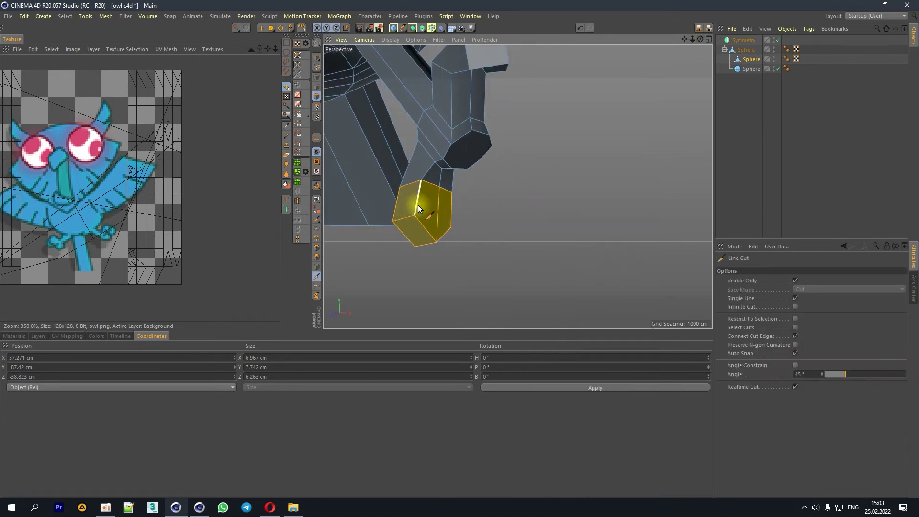
{"action": "left_click_drag", "start_coordinate": [413, 215], "coordinate": [440, 202]}
{"action": "left_click", "coordinate": [261, 28]}
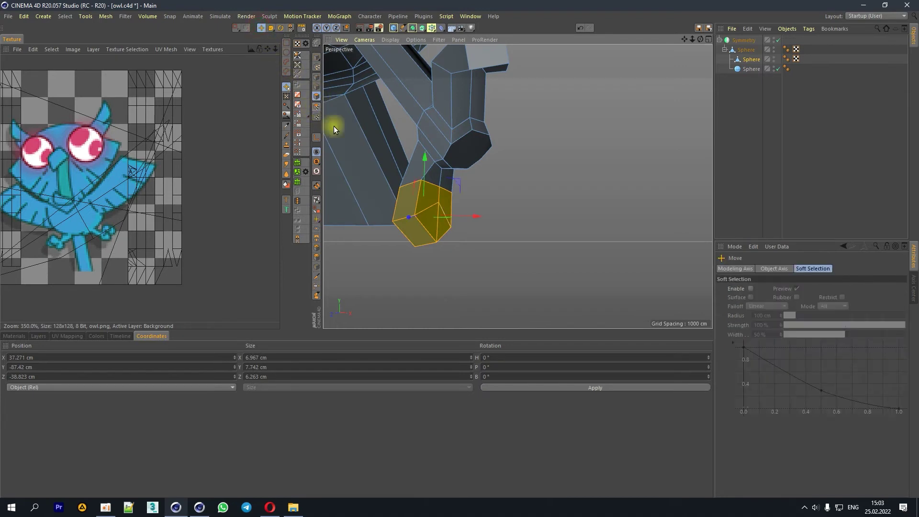
{"action": "left_click", "coordinate": [426, 225]}
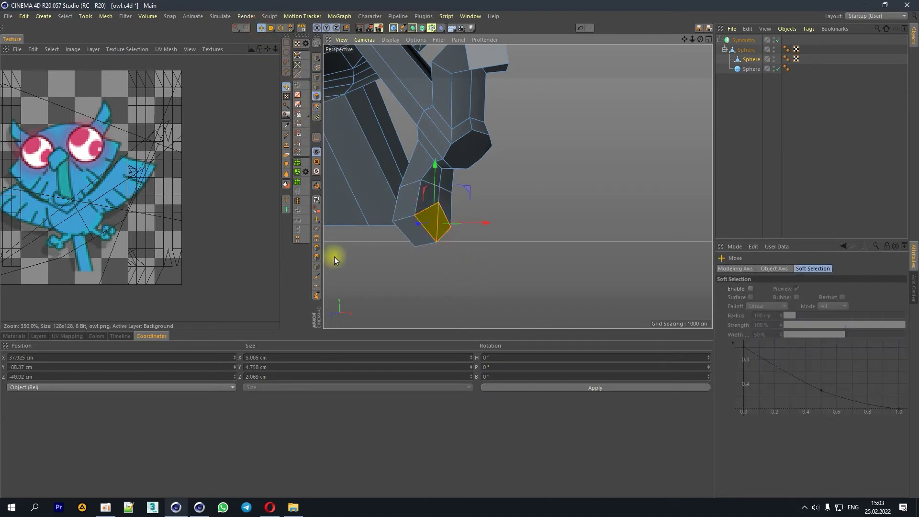
{"action": "right_click", "coordinate": [434, 272]}
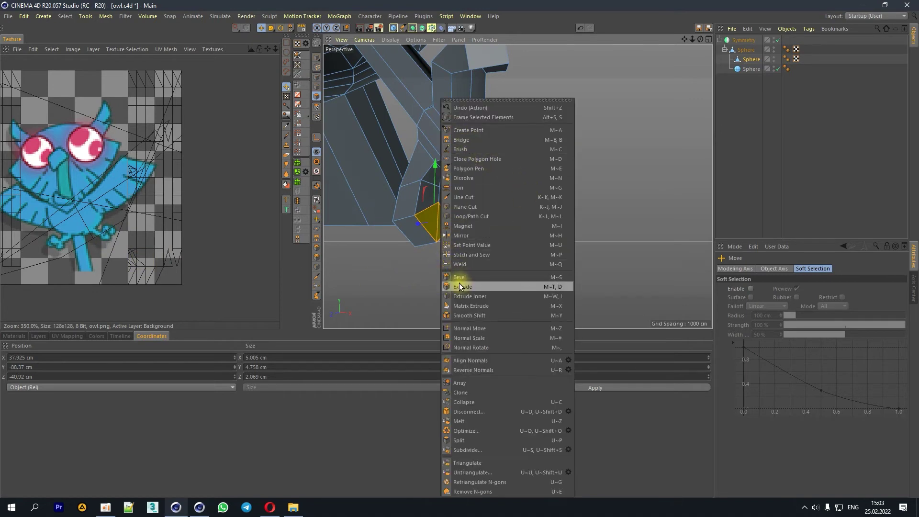
{"action": "left_click", "coordinate": [459, 286]}
{"action": "left_click_drag", "start_coordinate": [575, 120], "coordinate": [610, 70]}
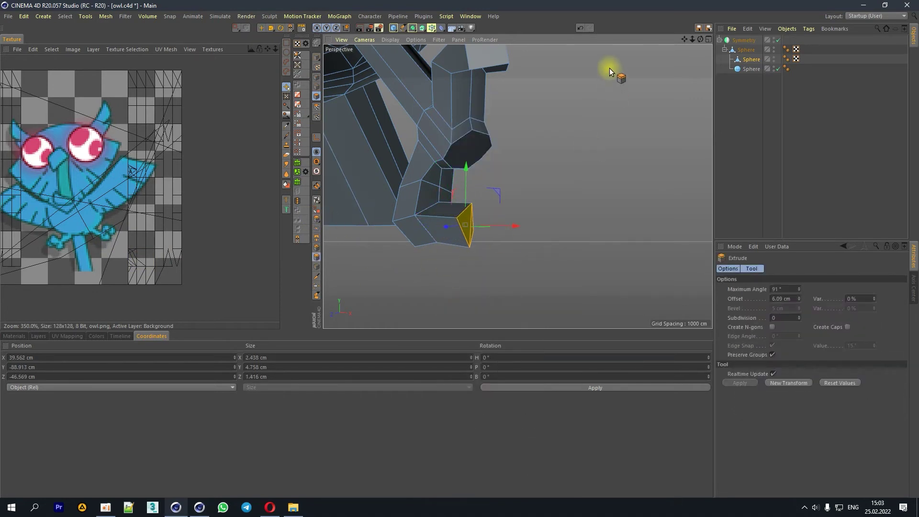
{"action": "mouse_move", "coordinate": [700, 40]}
{"action": "left_mouse_down"}
{"action": "mouse_move", "coordinate": [680, 53]}
{"action": "mouse_move", "coordinate": [315, 87]}
{"action": "left_mouse_up"}
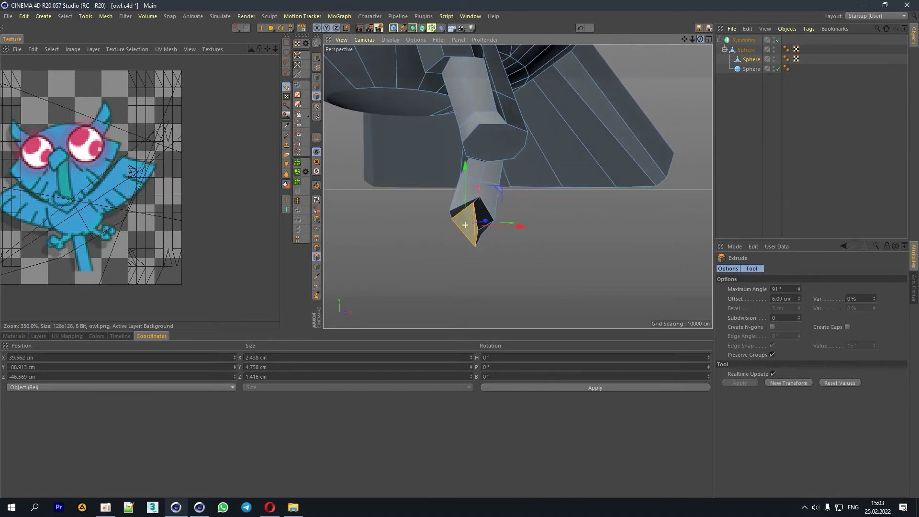
Step: In point mode, adjust the claw's tip points to sharpen it
{"action": "left_click", "coordinate": [317, 77]}
{"action": "left_click", "coordinate": [260, 27]}
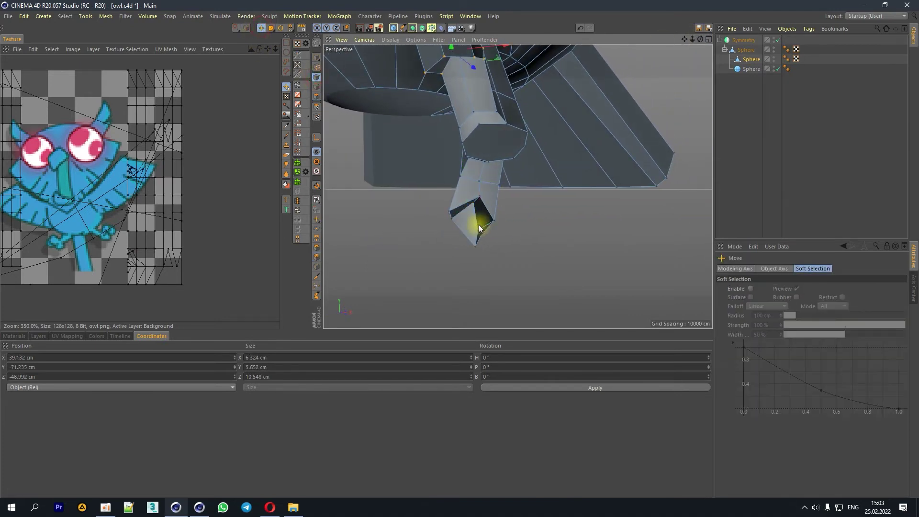
{"action": "left_click", "coordinate": [479, 229]}
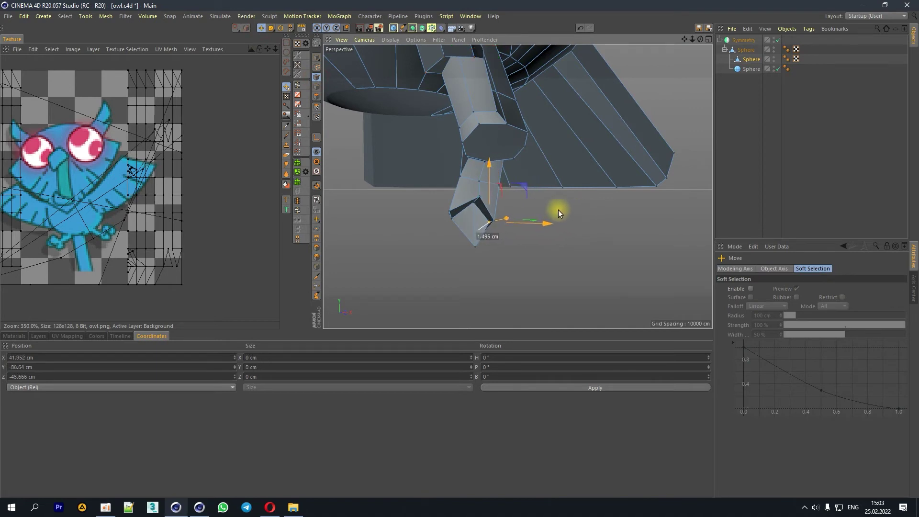
{"action": "left_click_drag", "start_coordinate": [481, 199], "coordinate": [473, 204]}
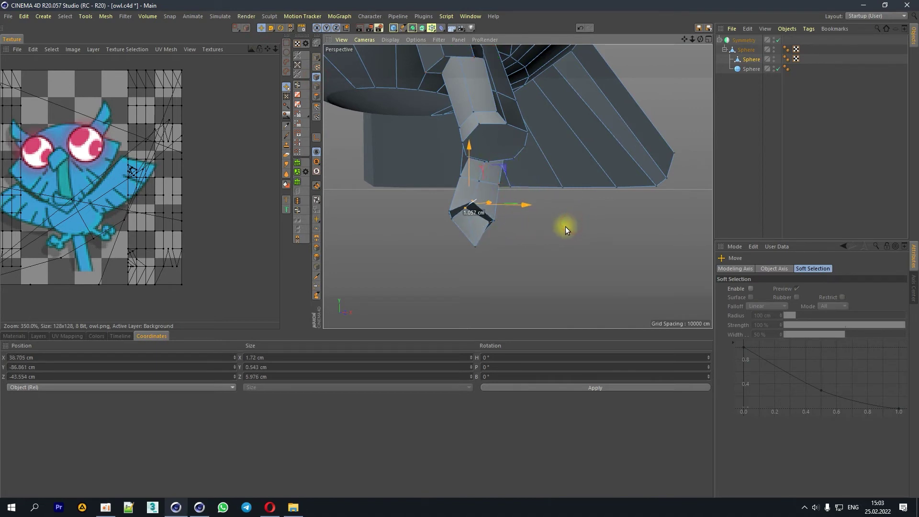
{"action": "key", "text": "ctrl+z"}
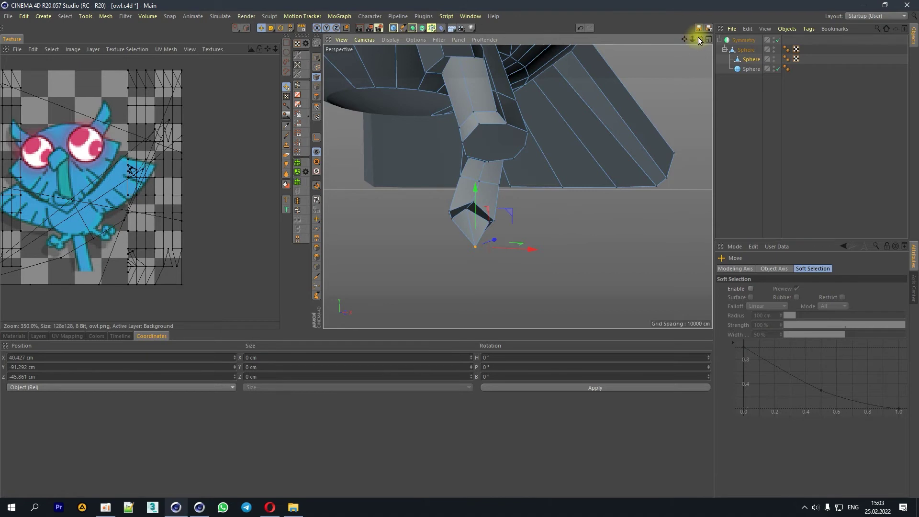
{"action": "left_click_drag", "start_coordinate": [698, 37], "coordinate": [688, 47]}
{"action": "left_click", "coordinate": [468, 261], "text": "shift"}
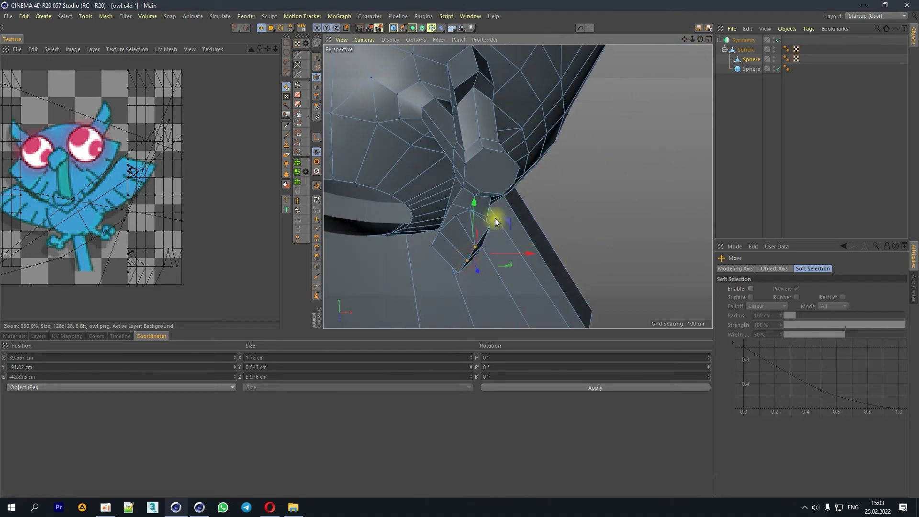
{"action": "key", "text": "ctrl+z"}
{"action": "key", "text": "ctrl+z"}
{"action": "key", "text": "ctrl+z"}
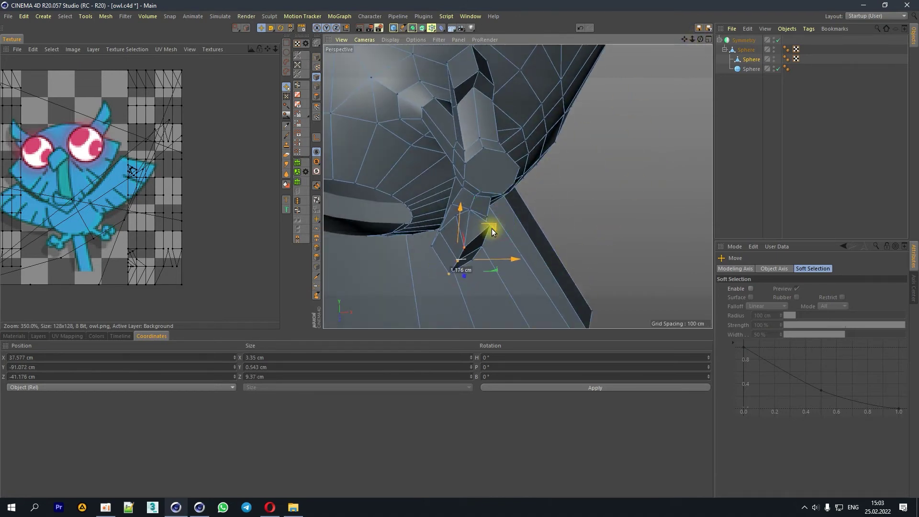
Step: Line-cut a new edge across the claw and move its new point 2.434 cm
{"action": "right_click", "coordinate": [470, 223]}
{"action": "left_click", "coordinate": [493, 329]}
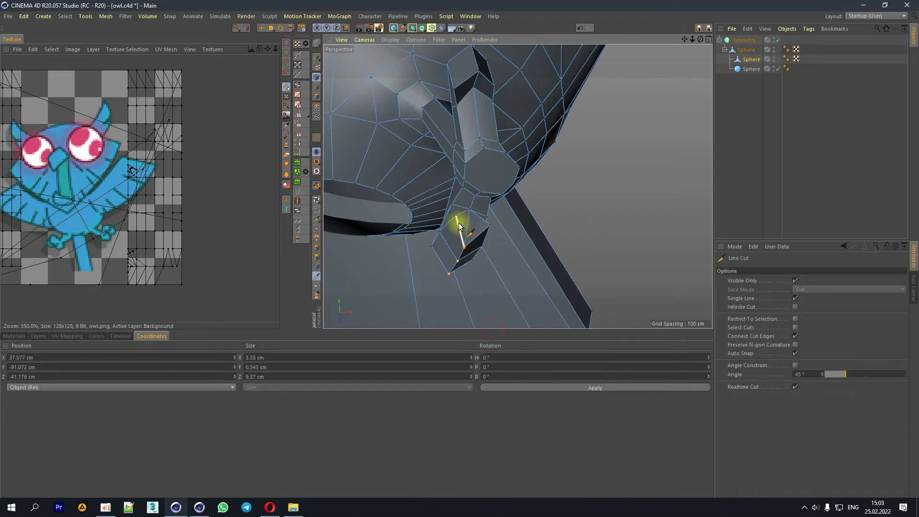
{"action": "left_click", "coordinate": [491, 225]}
{"action": "left_click", "coordinate": [261, 27]}
{"action": "left_click", "coordinate": [468, 218]}
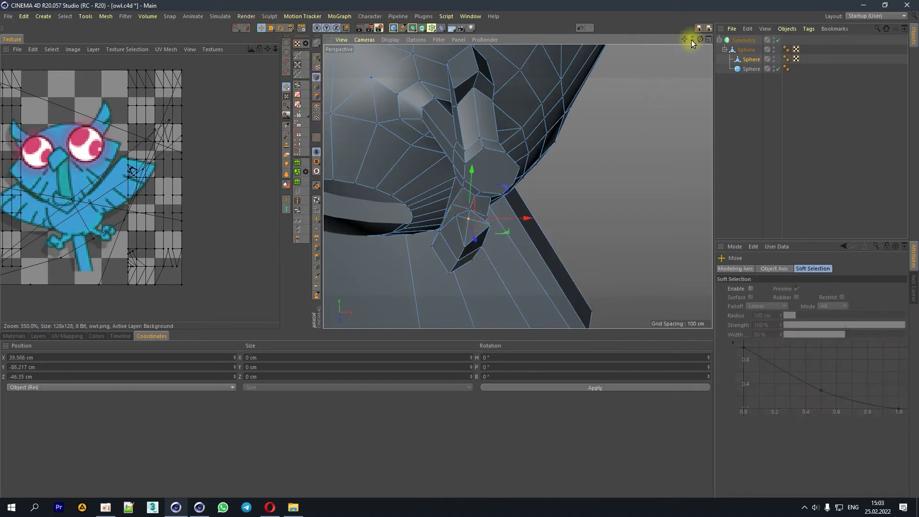
{"action": "left_click_drag", "start_coordinate": [692, 39], "coordinate": [688, 82]}
{"action": "left_click_drag", "start_coordinate": [617, 161], "coordinate": [639, 156]}
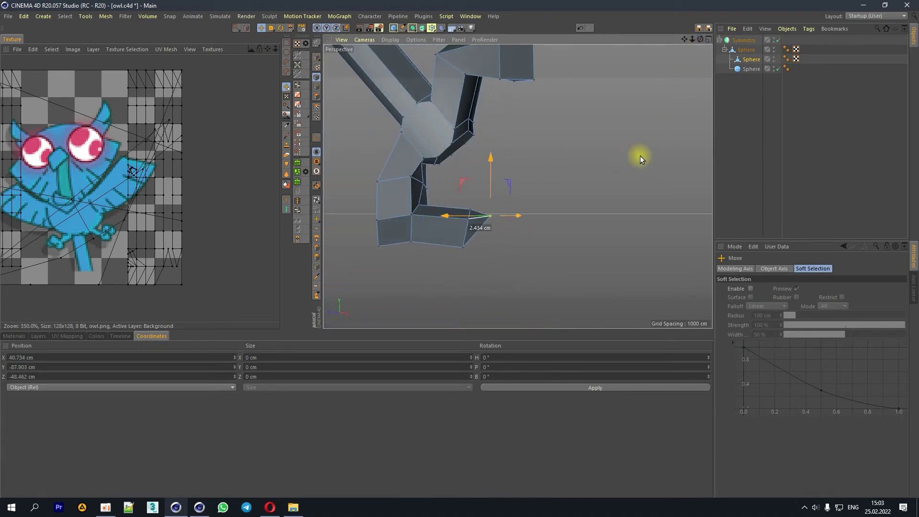
Step: Move the lower-left claw point 2.584 cm up-right, then shift the foot's bottom-left, inner and corner points up-right
{"action": "left_click", "coordinate": [378, 246]}
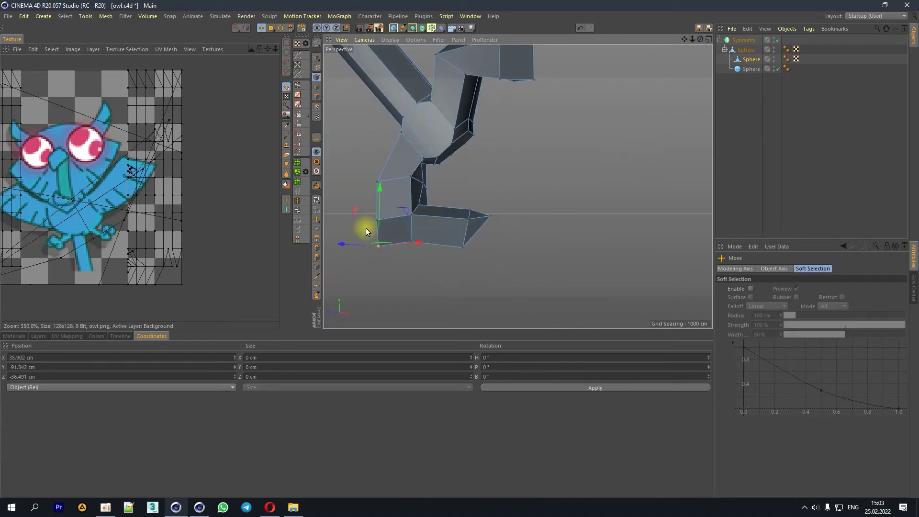
{"action": "left_click_drag", "start_coordinate": [412, 220], "coordinate": [448, 200]}
{"action": "left_click", "coordinate": [377, 219]}
{"action": "left_click_drag", "start_coordinate": [377, 220], "coordinate": [421, 204]}
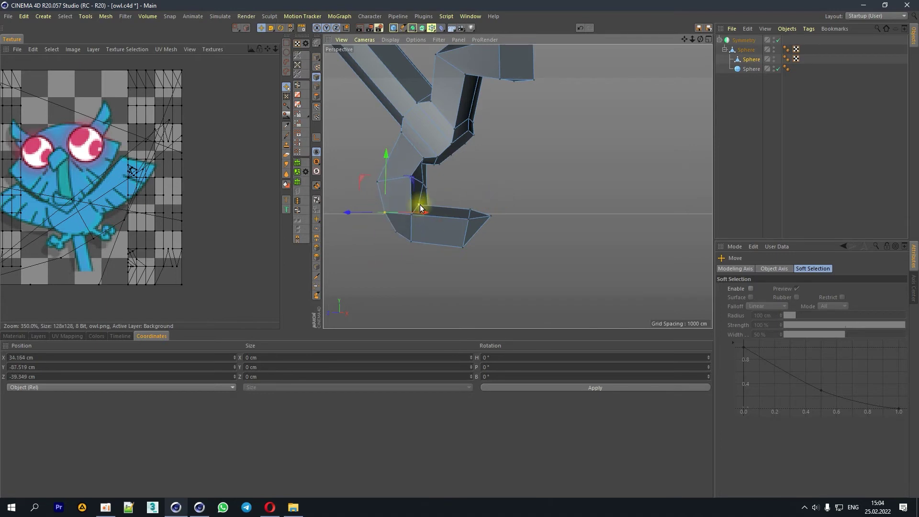
{"action": "left_click_drag", "start_coordinate": [493, 200], "coordinate": [503, 195]}
{"action": "left_click", "coordinate": [411, 215]}
{"action": "left_click_drag", "start_coordinate": [484, 229], "coordinate": [490, 223]}
Step: Reposition another foot point up and left to reshape the claw
{"action": "mouse_move", "coordinate": [683, 45]}
{"action": "left_mouse_down", "text": "alt"}
{"action": "mouse_move", "coordinate": [428, 232]}
{"action": "mouse_move", "coordinate": [458, 240]}
{"action": "left_mouse_up", "text": "alt"}
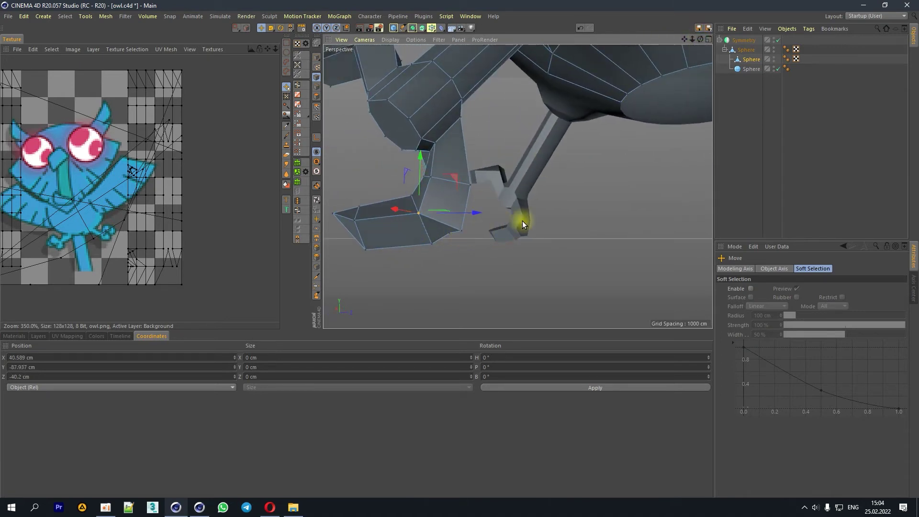
{"action": "left_click_drag", "start_coordinate": [696, 38], "coordinate": [623, 144]}
{"action": "left_click_drag", "start_coordinate": [419, 213], "coordinate": [419, 213], "text": "alt"}
{"action": "left_click", "coordinate": [469, 229]}
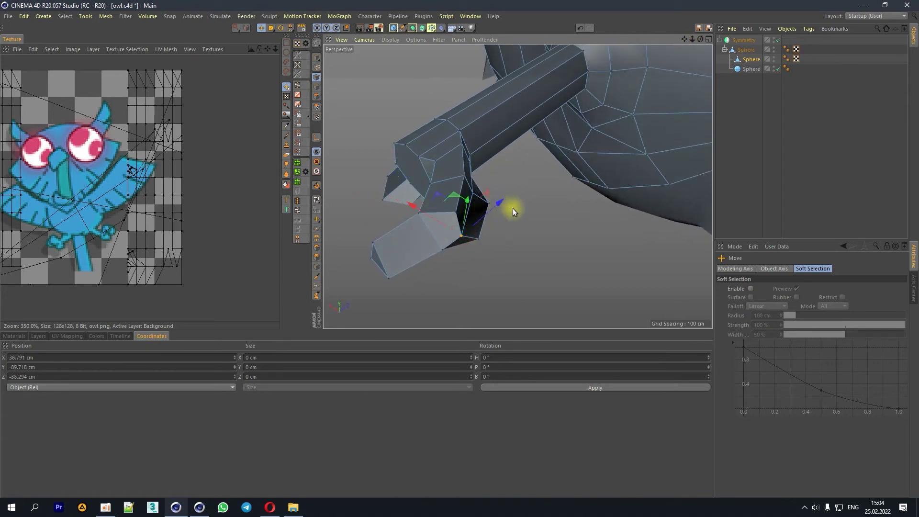
{"action": "mouse_move", "coordinate": [691, 47]}
{"action": "left_mouse_down", "text": "alt"}
{"action": "mouse_move", "coordinate": [631, 130]}
{"action": "mouse_move", "coordinate": [640, 124]}
{"action": "left_mouse_up", "text": "alt"}
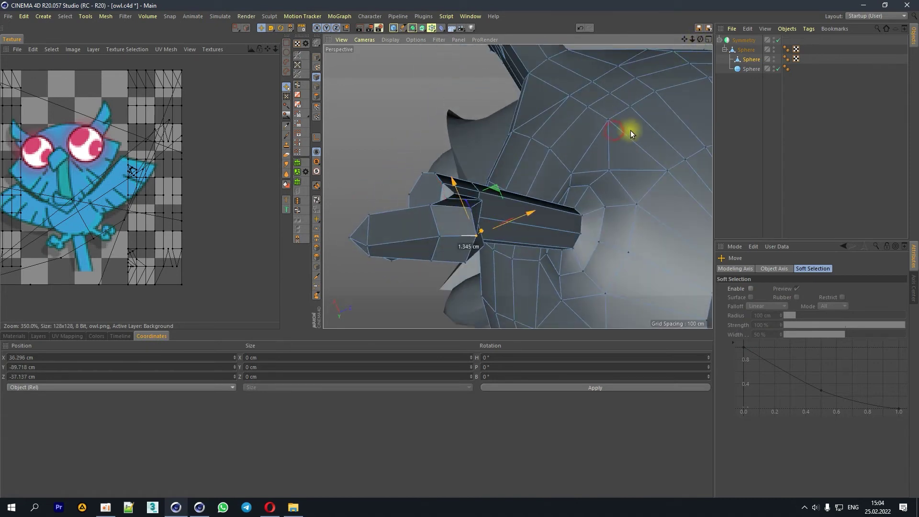
{"action": "left_click_drag", "start_coordinate": [700, 39], "coordinate": [512, 153]}
{"action": "left_click_drag", "start_coordinate": [479, 206], "coordinate": [568, 196]}
{"action": "mouse_move", "coordinate": [697, 50]}
{"action": "left_mouse_down", "text": "alt"}
{"action": "mouse_move", "coordinate": [595, 110]}
{"action": "mouse_move", "coordinate": [590, 99]}
{"action": "mouse_move", "coordinate": [590, 110]}
{"action": "left_mouse_up", "text": "alt"}
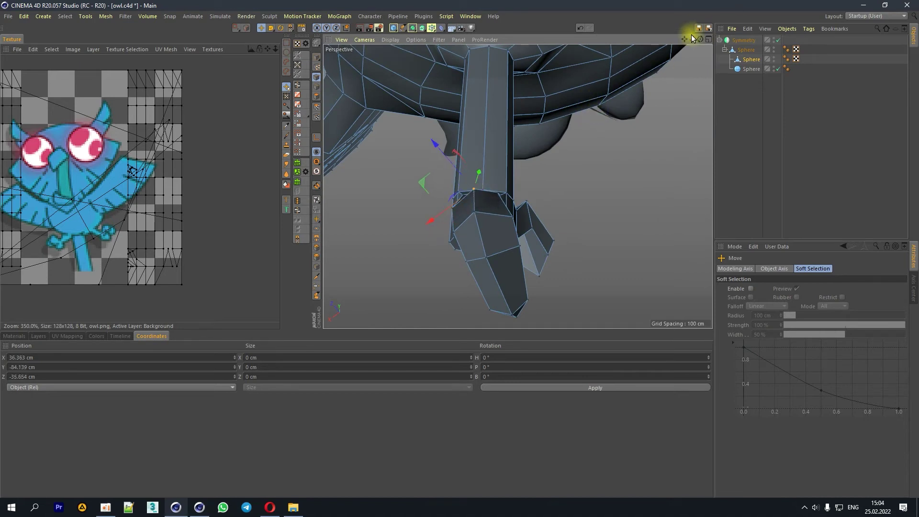
Step: Raise and fine-tune more foot points into a cleaner low-poly shape
{"action": "left_click_drag", "start_coordinate": [700, 39], "coordinate": [660, 76]}
{"action": "left_click_drag", "start_coordinate": [474, 189], "coordinate": [401, 276], "text": "alt"}
{"action": "left_click_drag", "start_coordinate": [395, 168], "coordinate": [447, 140]}
{"action": "left_click_drag", "start_coordinate": [700, 37], "coordinate": [636, 88]}
{"action": "left_click", "coordinate": [457, 125]}
{"action": "left_click_drag", "start_coordinate": [700, 40], "coordinate": [671, 62]}
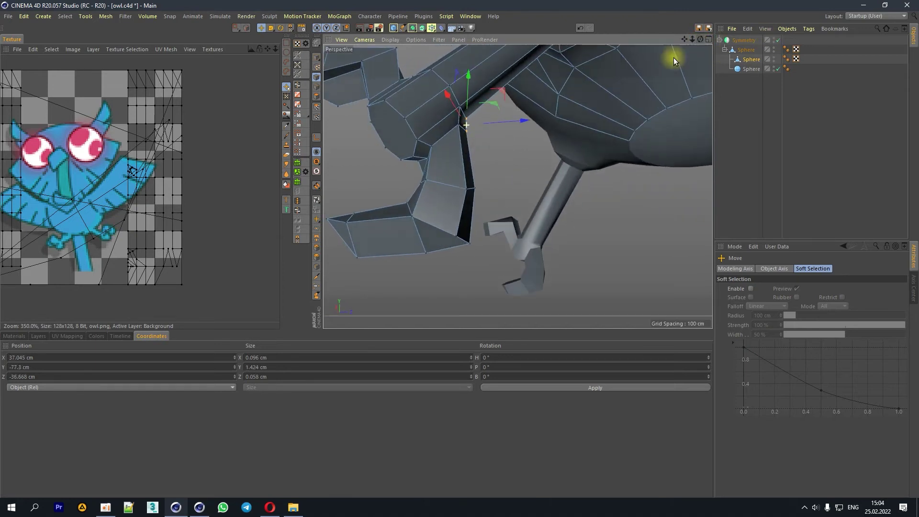
{"action": "left_click", "coordinate": [450, 224]}
{"action": "left_click_drag", "start_coordinate": [549, 236], "coordinate": [549, 230]}
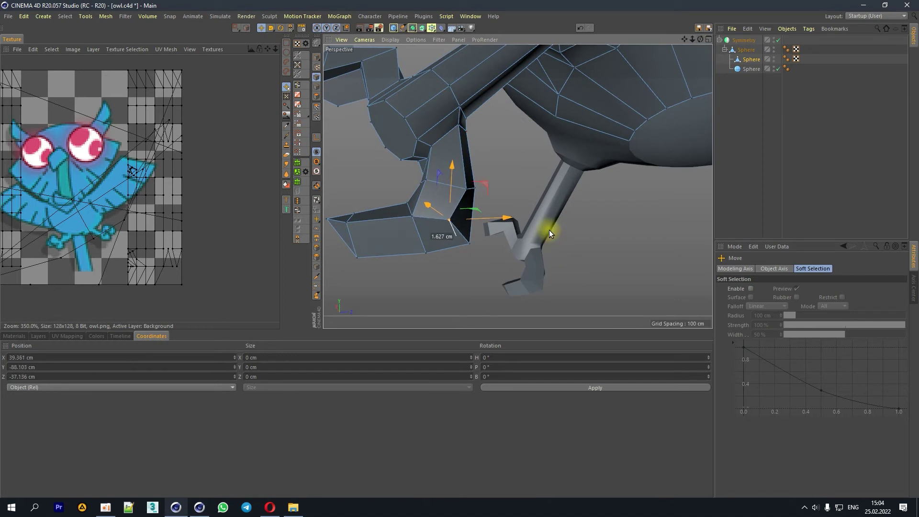
{"action": "right_click", "coordinate": [456, 286]}
Step: Line-cut a new edge across the foot to its corner and move a leg point
{"action": "left_click", "coordinate": [477, 331]}
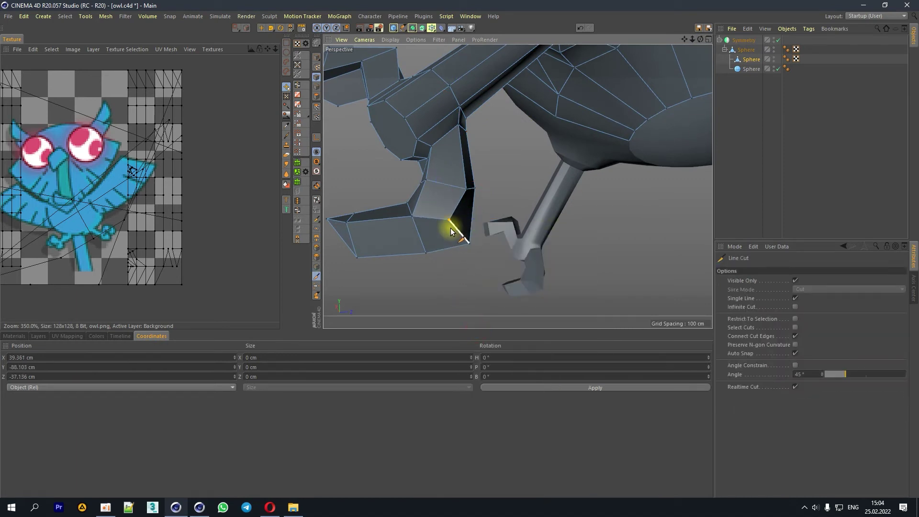
{"action": "left_click_drag", "start_coordinate": [449, 220], "coordinate": [419, 238]}
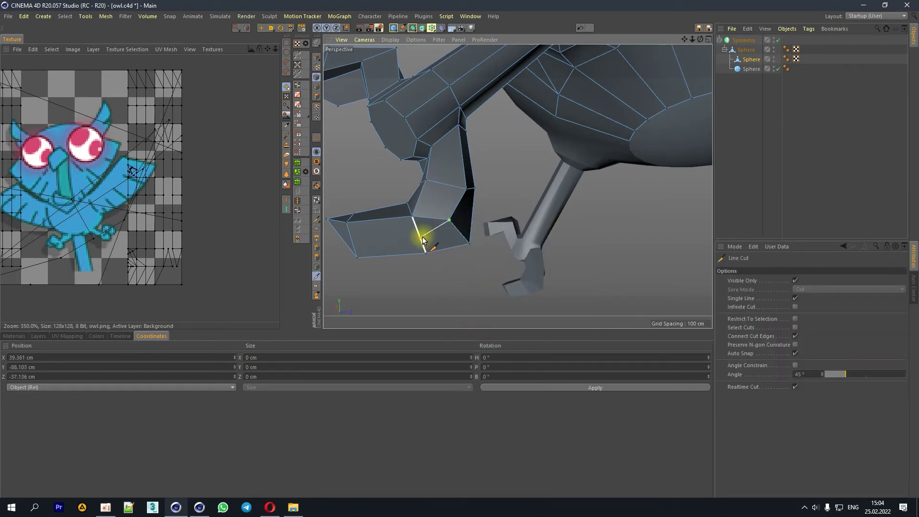
{"action": "left_click", "coordinate": [354, 257]}
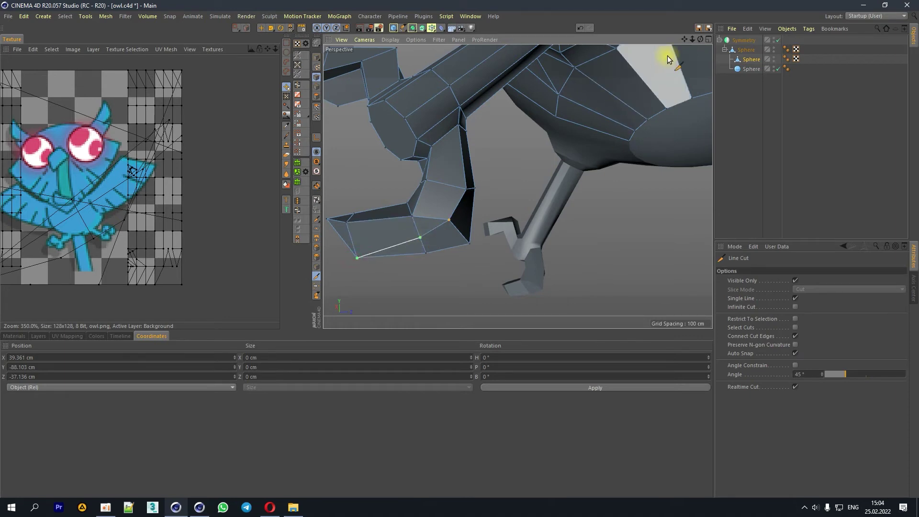
{"action": "left_click_drag", "start_coordinate": [703, 39], "coordinate": [393, 62]}
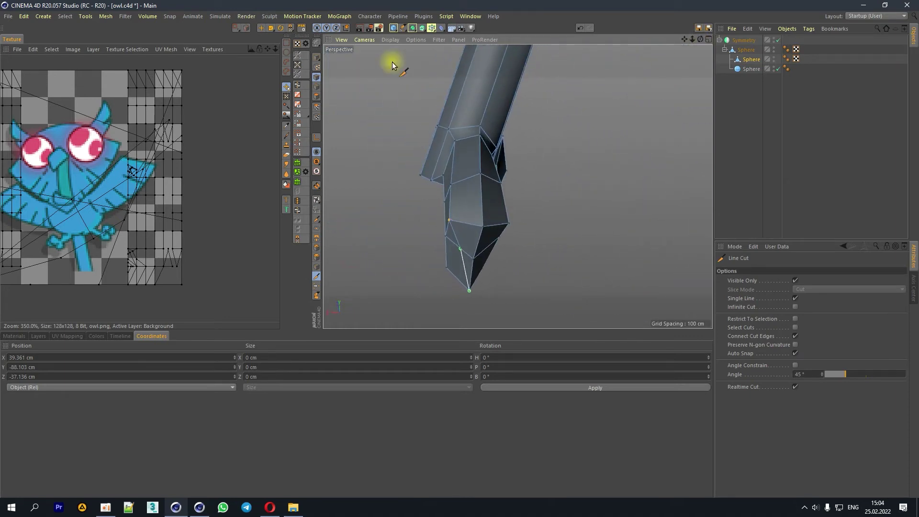
{"action": "left_click", "coordinate": [261, 27]}
{"action": "left_click_drag", "start_coordinate": [464, 251], "coordinate": [412, 252]}
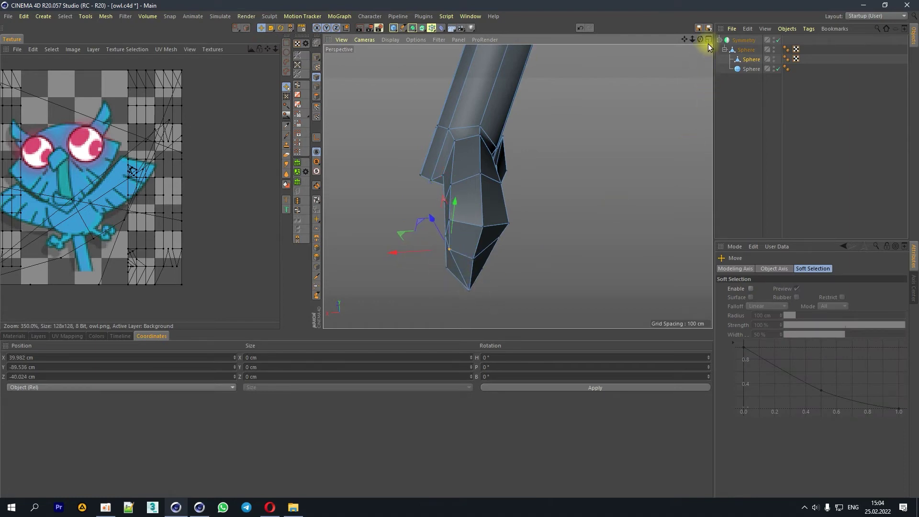
Step: Line-cut a new edge on the body beside the leg
{"action": "left_click_drag", "start_coordinate": [700, 39], "coordinate": [449, 250]}
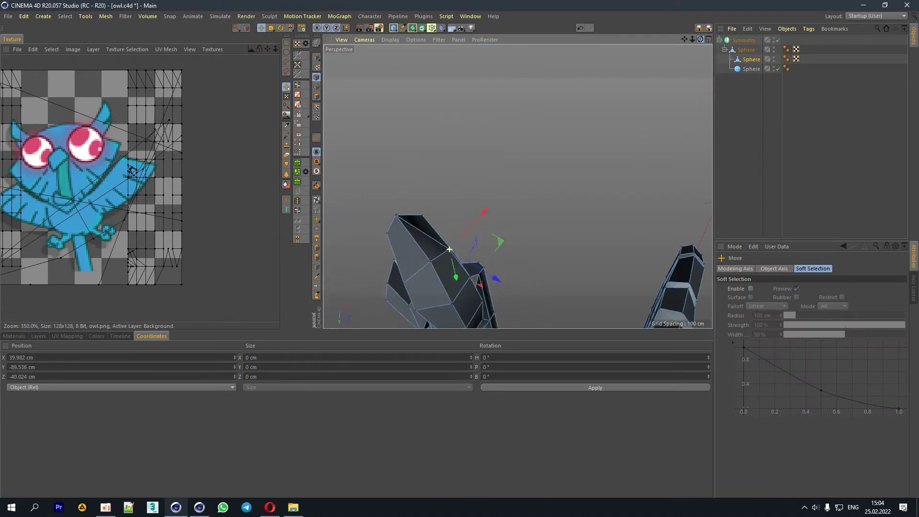
{"action": "left_click_drag", "start_coordinate": [449, 249], "coordinate": [586, 194]}
{"action": "right_click", "coordinate": [579, 203]}
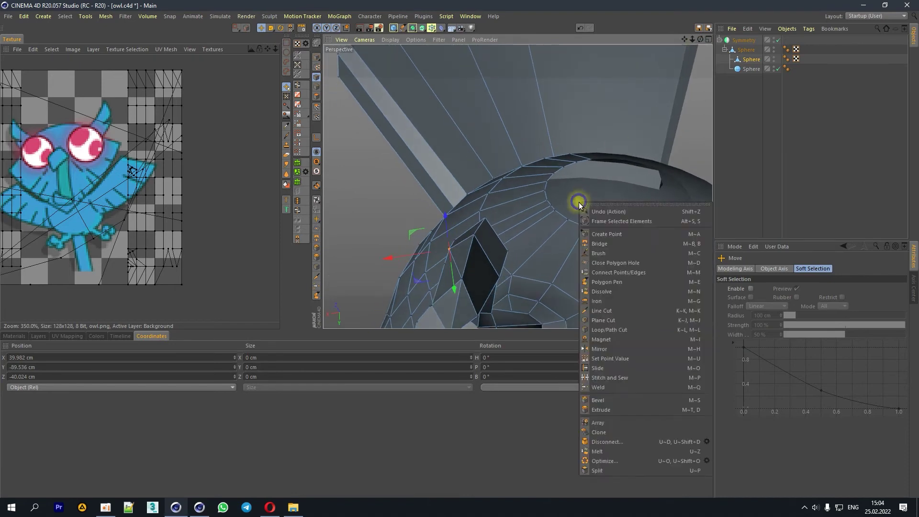
{"action": "left_click", "coordinate": [602, 311]}
{"action": "left_click", "coordinate": [462, 279]}
{"action": "left_click", "coordinate": [489, 266]}
Step: Nudge a point at the leg joint slightly
{"action": "left_click_drag", "start_coordinate": [700, 39], "coordinate": [451, 248]}
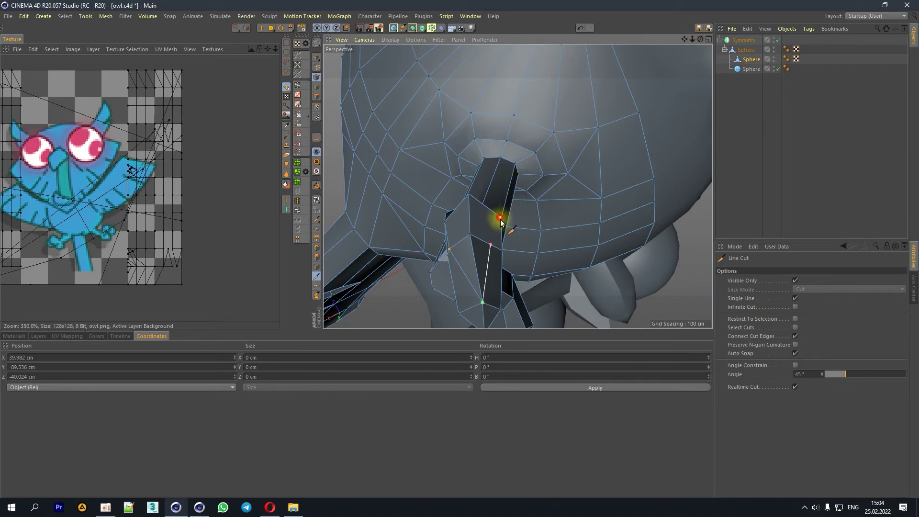
{"action": "left_click", "coordinate": [261, 28]}
{"action": "left_click", "coordinate": [492, 246]}
{"action": "left_click_drag", "start_coordinate": [700, 40], "coordinate": [696, 57]}
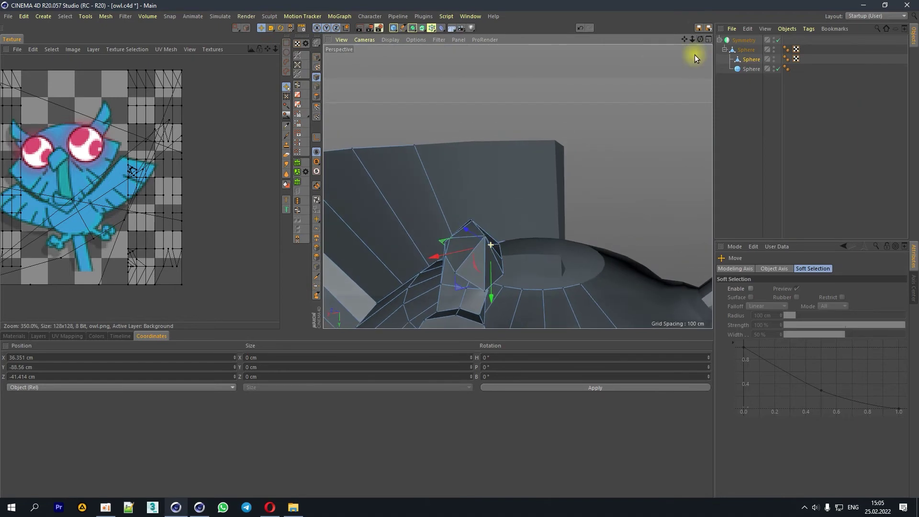
{"action": "left_click_drag", "start_coordinate": [625, 142], "coordinate": [621, 146]}
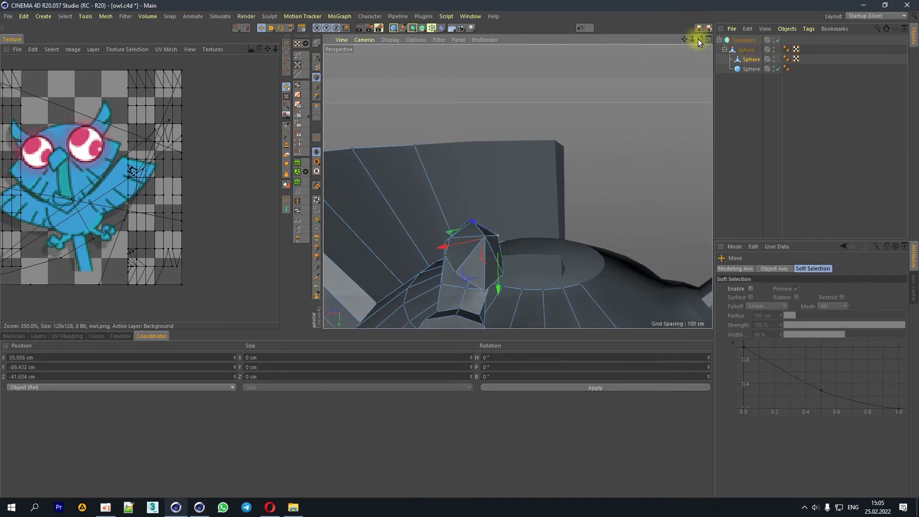
Step: Box-select the lower leg's points, rotate them to bend the leg, and shift them slightly
{"action": "left_click_drag", "start_coordinate": [698, 39], "coordinate": [685, 52]}
{"action": "left_click_drag", "start_coordinate": [498, 235], "coordinate": [498, 236], "text": "alt"}
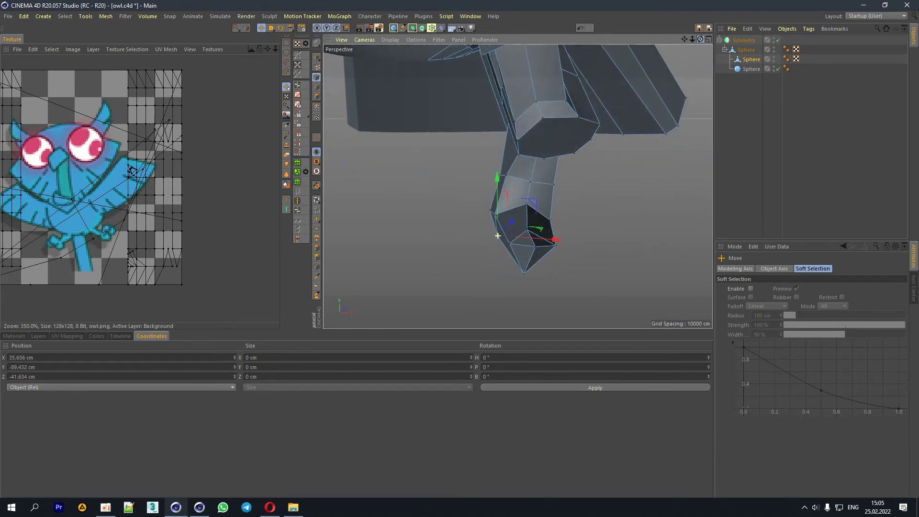
{"action": "left_click", "coordinate": [235, 28]}
{"action": "left_click_drag", "start_coordinate": [595, 281], "coordinate": [486, 187]}
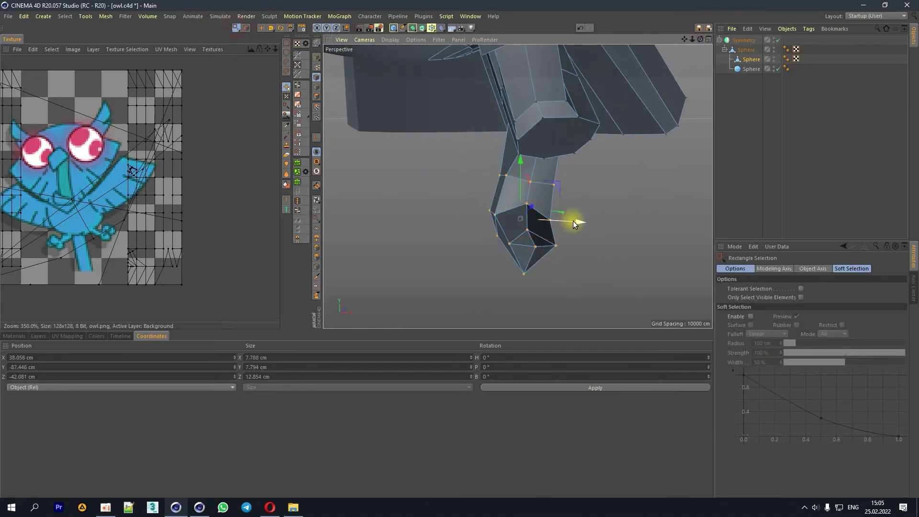
{"action": "left_click_drag", "start_coordinate": [575, 223], "coordinate": [580, 222]}
{"action": "key", "text": "r"}
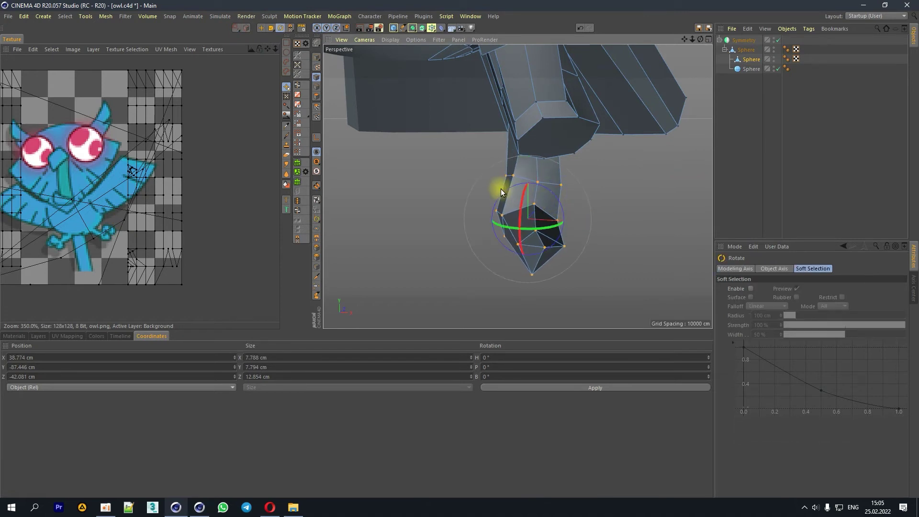
{"action": "left_click_drag", "start_coordinate": [504, 192], "coordinate": [496, 194]}
{"action": "key", "text": "e"}
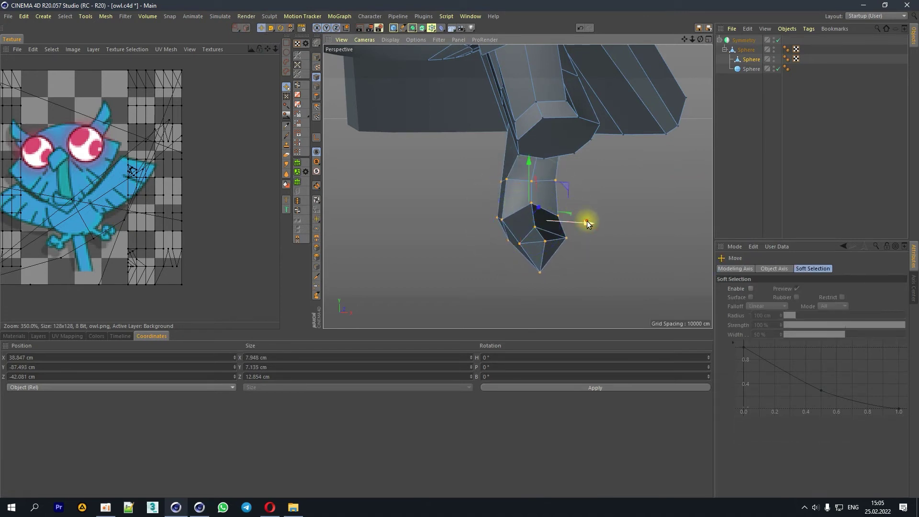
{"action": "left_click_drag", "start_coordinate": [587, 222], "coordinate": [590, 222]}
{"action": "left_click_drag", "start_coordinate": [692, 39], "coordinate": [700, 39]}
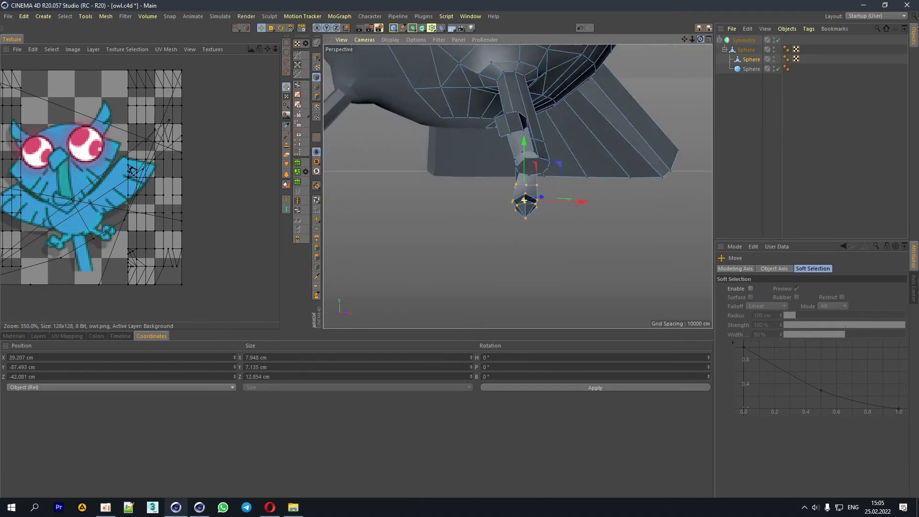
{"action": "left_click_drag", "start_coordinate": [700, 39], "coordinate": [537, 148]}
Step: Bevel a polygon on the upper leg with 0.9 cm offset and extrusion
{"action": "left_click", "coordinate": [316, 96]}
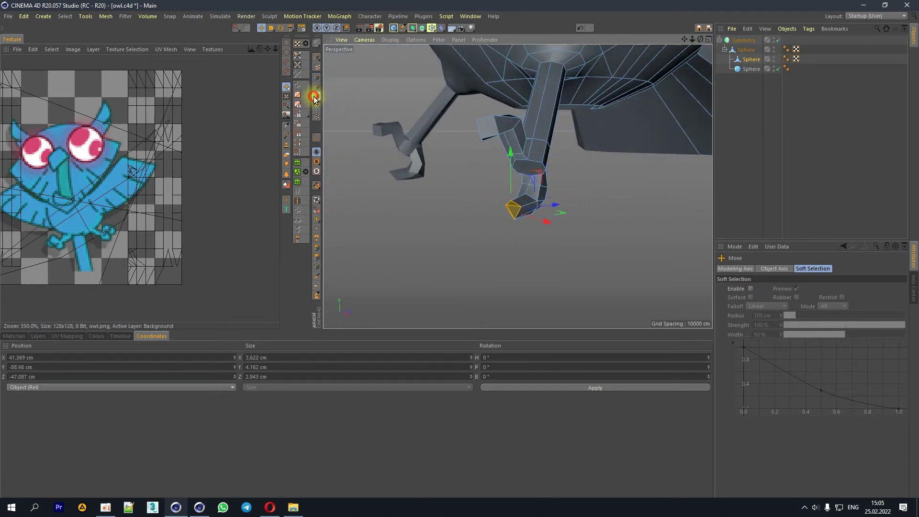
{"action": "left_click", "coordinate": [538, 153]}
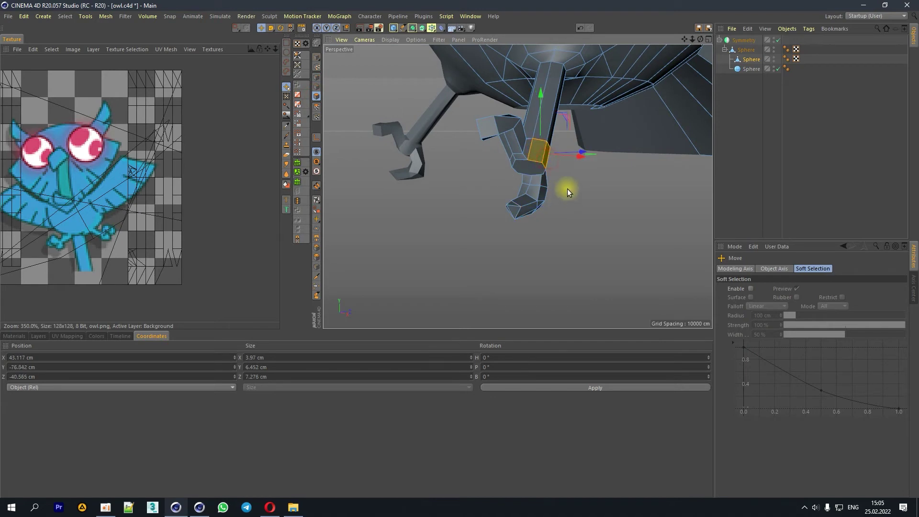
{"action": "scroll", "coordinate": [566, 188], "scroll_direction": "up", "scroll_amount": 3}
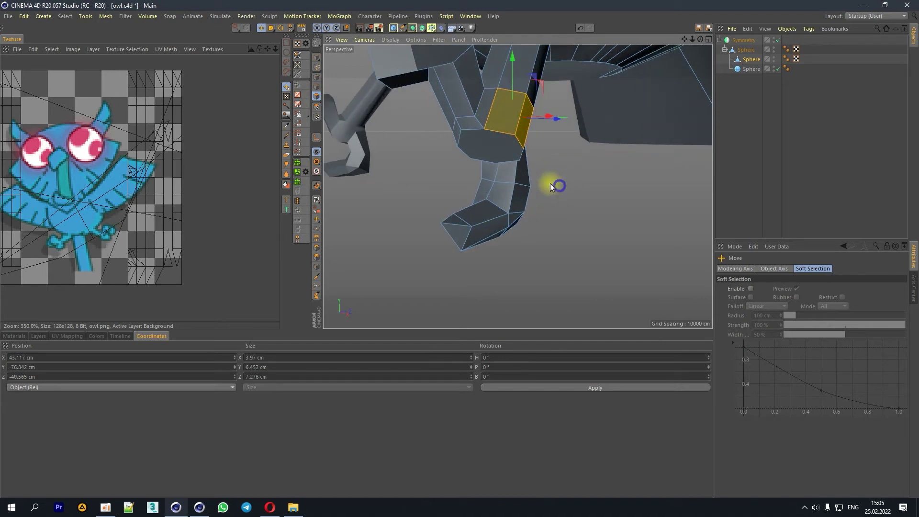
{"action": "left_click", "coordinate": [318, 249]}
{"action": "mouse_move", "coordinate": [529, 207]}
{"action": "left_mouse_down"}
{"action": "mouse_move", "coordinate": [546, 207]}
{"action": "mouse_move", "coordinate": [527, 201]}
{"action": "left_mouse_up"}
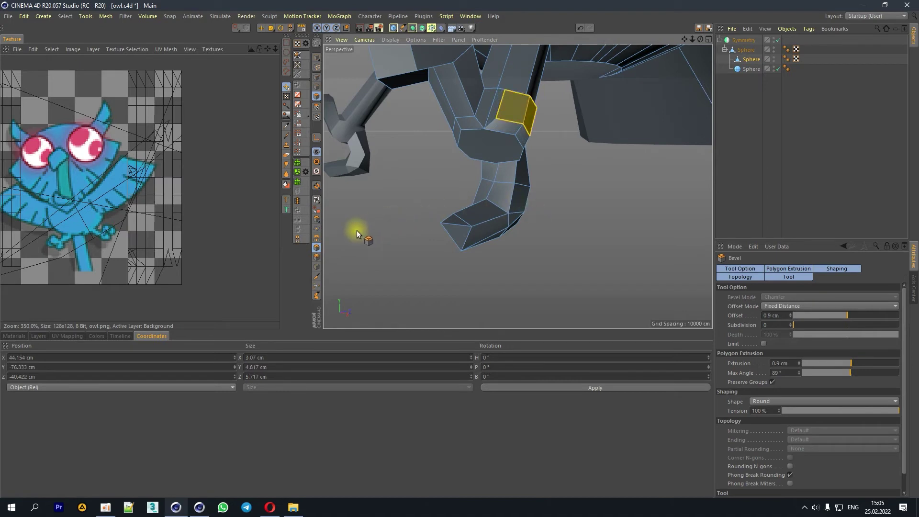
Step: Extrude a leg polygon near the body and move an edge of the extrusion into place
{"action": "left_click", "coordinate": [317, 257]}
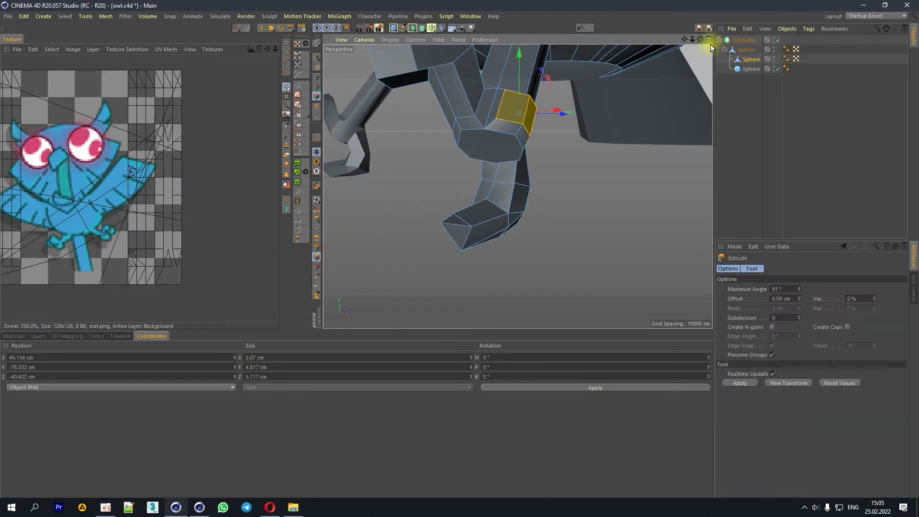
{"action": "left_click_drag", "start_coordinate": [541, 72], "coordinate": [558, 70]}
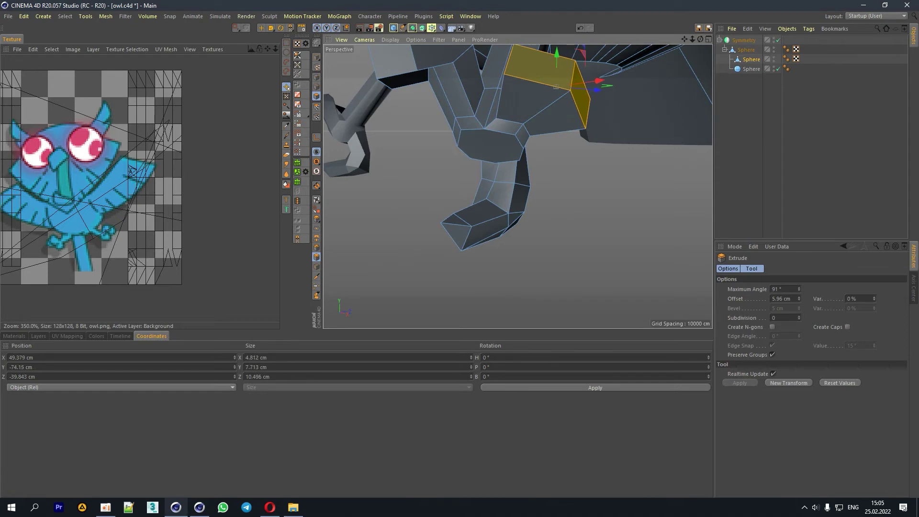
{"action": "left_click", "coordinate": [316, 86]}
{"action": "left_click", "coordinate": [261, 28]}
{"action": "left_click", "coordinate": [507, 71]}
{"action": "mouse_move", "coordinate": [692, 39]}
{"action": "left_mouse_down"}
{"action": "mouse_move", "coordinate": [574, 162]}
{"action": "mouse_move", "coordinate": [611, 179]}
{"action": "left_mouse_up"}
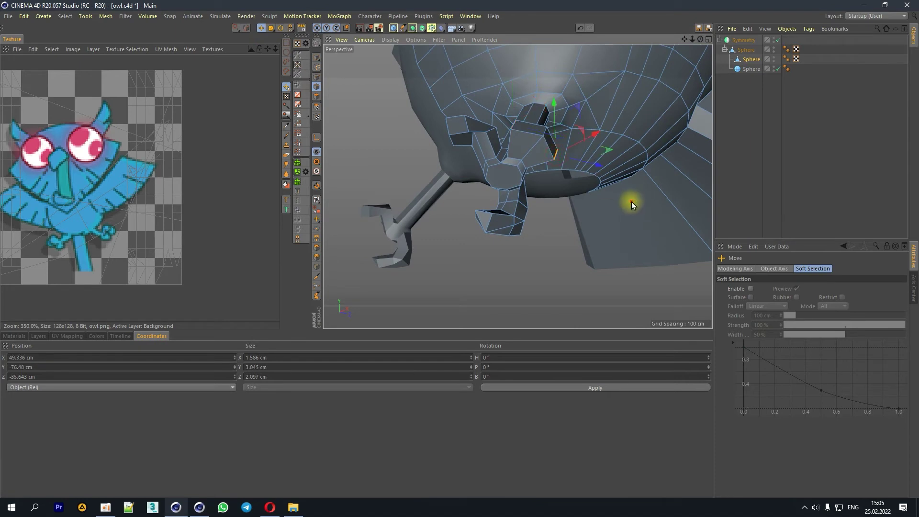
{"action": "left_click_drag", "start_coordinate": [544, 129], "coordinate": [589, 178]}
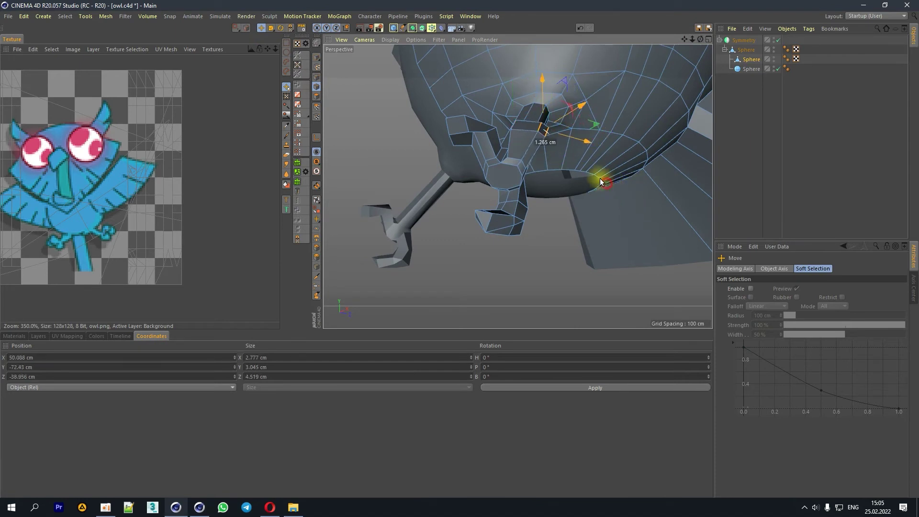
Step: Nudge that edge about 1.3 cm and move the claw polygon about 1.9 cm
{"action": "key", "text": "s"}
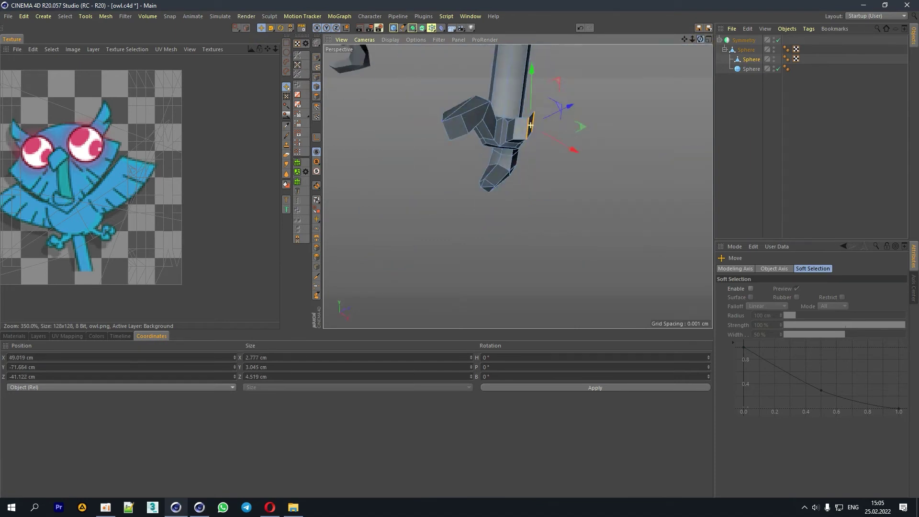
{"action": "left_click_drag", "start_coordinate": [701, 39], "coordinate": [661, 76]}
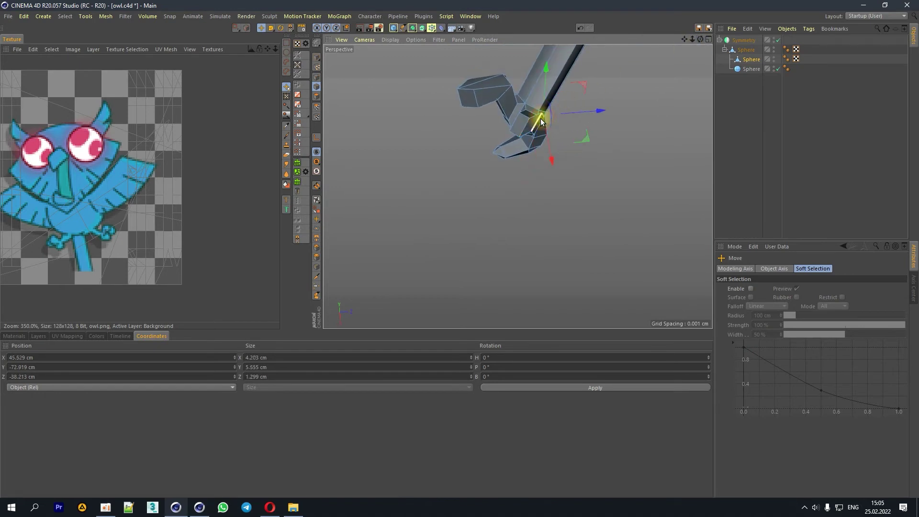
{"action": "mouse_move", "coordinate": [631, 155]}
{"action": "left_mouse_down"}
{"action": "mouse_move", "coordinate": [628, 166]}
{"action": "mouse_move", "coordinate": [622, 156]}
{"action": "left_mouse_up"}
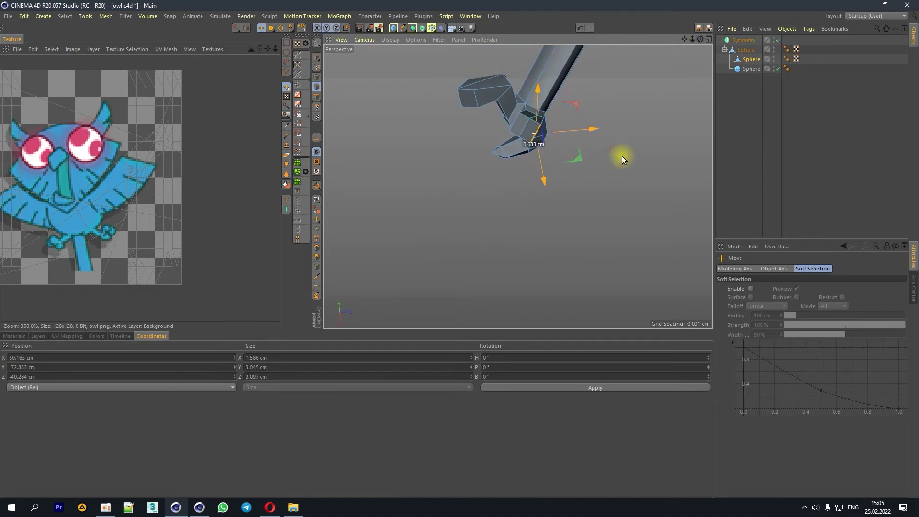
{"action": "left_click", "coordinate": [316, 96]}
{"action": "mouse_move", "coordinate": [700, 39]}
{"action": "left_mouse_down"}
{"action": "mouse_move", "coordinate": [689, 43]}
{"action": "mouse_move", "coordinate": [699, 40]}
{"action": "left_mouse_up"}
{"action": "left_click_drag", "start_coordinate": [595, 109], "coordinate": [591, 94]}
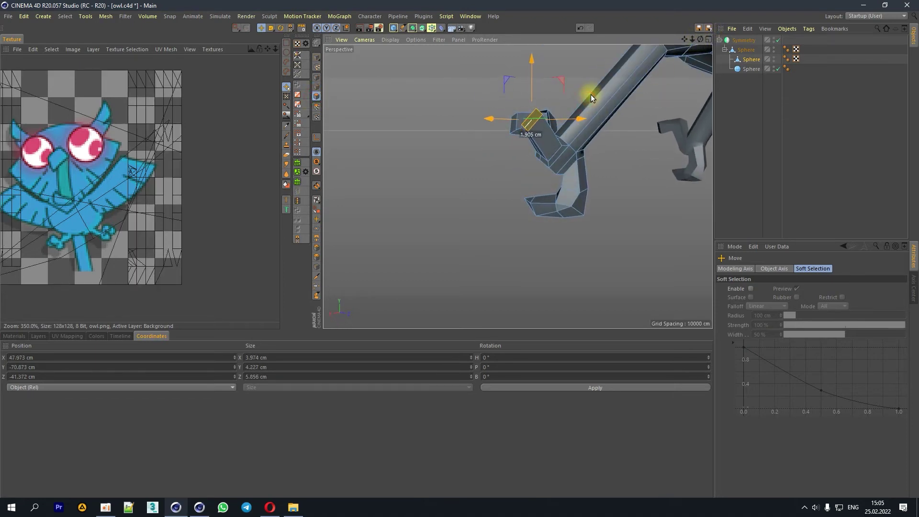
Step: Tilt the selected claw polygon and shift it left
{"action": "right_click", "coordinate": [631, 99]}
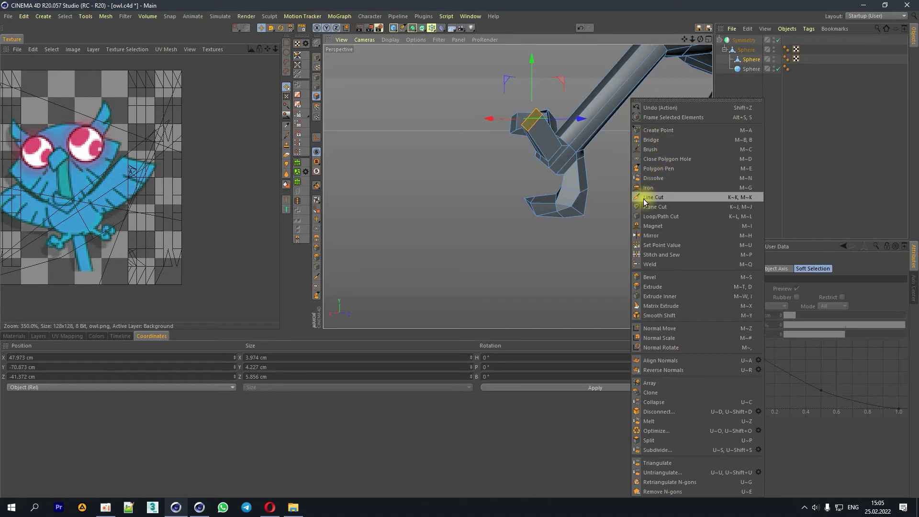
{"action": "left_click", "coordinate": [317, 249]}
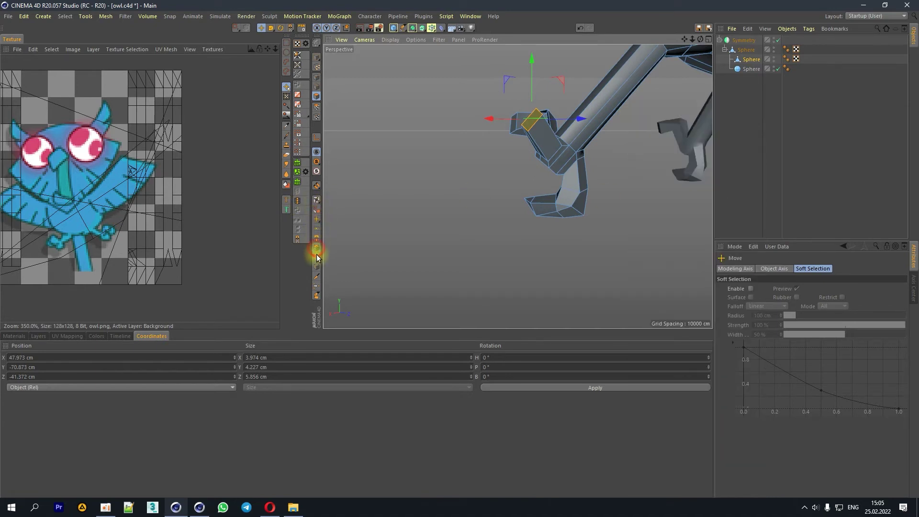
{"action": "left_click", "coordinate": [599, 191]}
{"action": "key", "text": "r"}
{"action": "mouse_move", "coordinate": [587, 151]}
{"action": "left_mouse_down"}
{"action": "mouse_move", "coordinate": [592, 80]}
{"action": "mouse_move", "coordinate": [609, 120]}
{"action": "left_mouse_up"}
{"action": "key", "text": "e"}
Step: Pull the claw tip polygon right and down, then tilt it
{"action": "mouse_move", "coordinate": [700, 39]}
{"action": "left_mouse_down"}
{"action": "mouse_move", "coordinate": [661, 43]}
{"action": "mouse_move", "coordinate": [701, 39]}
{"action": "left_mouse_up"}
{"action": "left_click_drag", "start_coordinate": [501, 129], "coordinate": [406, 75], "text": "alt"}
{"action": "left_click", "coordinate": [316, 89]}
{"action": "left_click", "coordinate": [261, 28]}
{"action": "left_click", "coordinate": [507, 137]}
{"action": "mouse_move", "coordinate": [510, 135]}
{"action": "left_mouse_down"}
{"action": "mouse_move", "coordinate": [583, 165]}
{"action": "mouse_move", "coordinate": [588, 177]}
{"action": "left_mouse_up"}
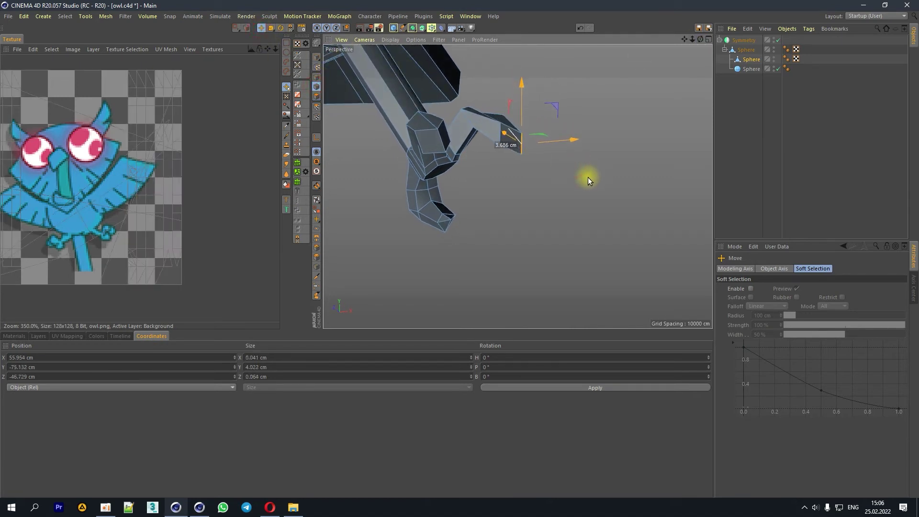
{"action": "key", "text": "r"}
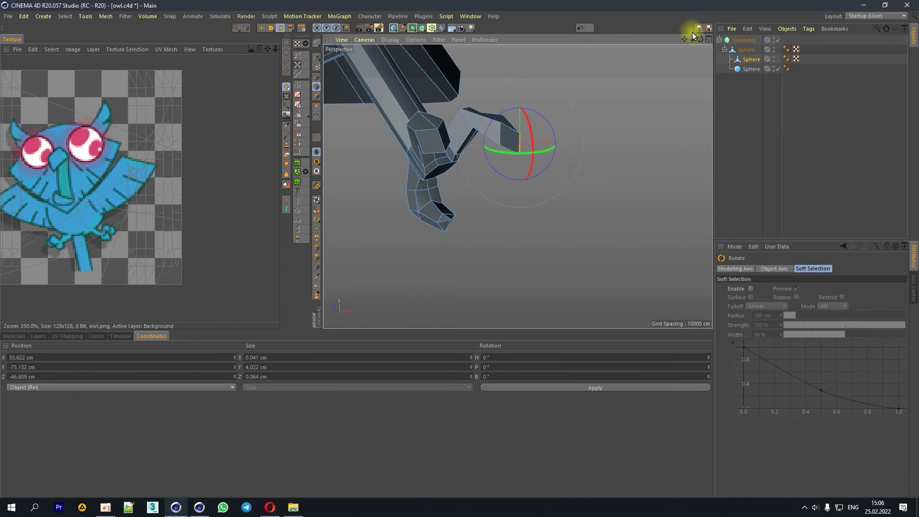
{"action": "left_click_drag", "start_coordinate": [700, 39], "coordinate": [671, 43]}
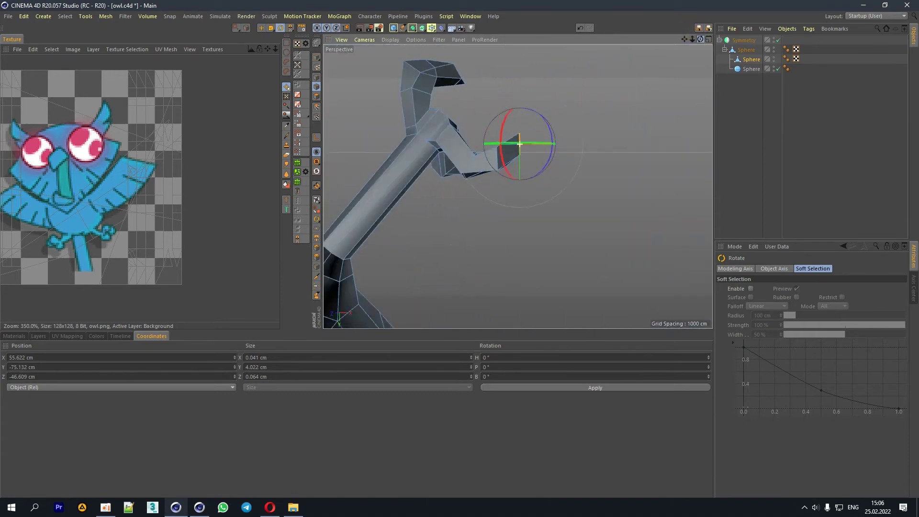
{"action": "mouse_move", "coordinate": [670, 43]}
{"action": "left_mouse_down"}
{"action": "mouse_move", "coordinate": [661, 110]}
{"action": "mouse_move", "coordinate": [776, 88]}
{"action": "left_mouse_up"}
Step: Line-cut a new edge across the claw tip polygon
{"action": "left_click_drag", "start_coordinate": [701, 41], "coordinate": [670, 72]}
{"action": "right_click", "coordinate": [632, 130]}
{"action": "left_click", "coordinate": [648, 249]}
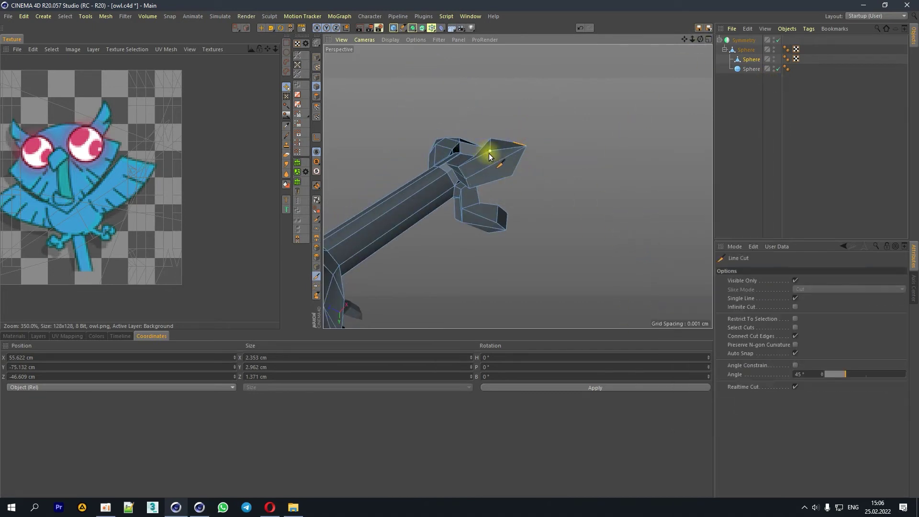
{"action": "left_click", "coordinate": [512, 176]}
Step: In Points mode, raise the claw tip point slightly along the Y axis
{"action": "left_click", "coordinate": [261, 27]}
{"action": "left_click", "coordinate": [316, 80]}
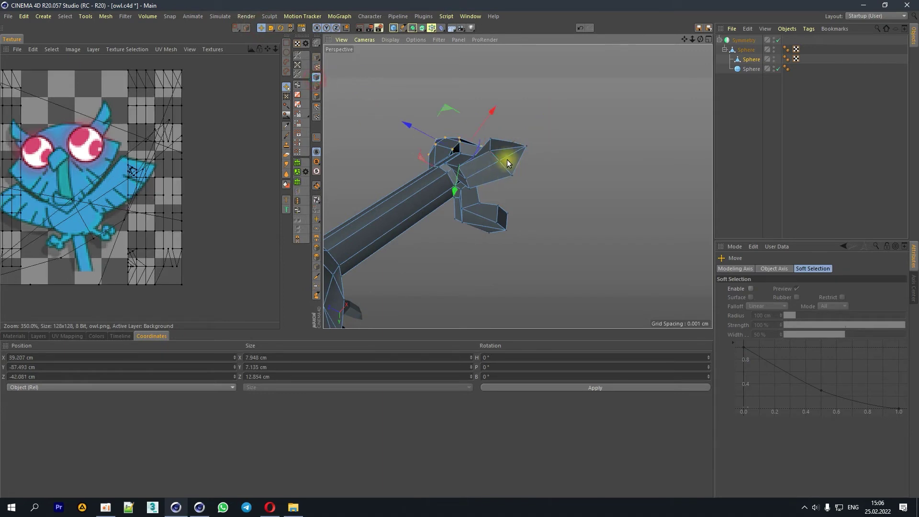
{"action": "scroll", "coordinate": [518, 187], "scroll_direction": "up", "scroll_amount": 3}
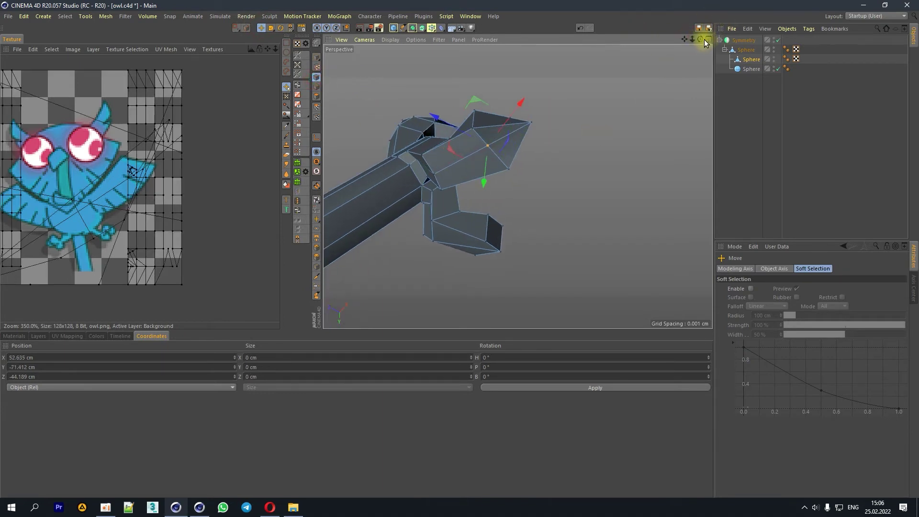
{"action": "left_click_drag", "start_coordinate": [700, 39], "coordinate": [547, 155]}
{"action": "left_click_drag", "start_coordinate": [484, 197], "coordinate": [487, 212]}
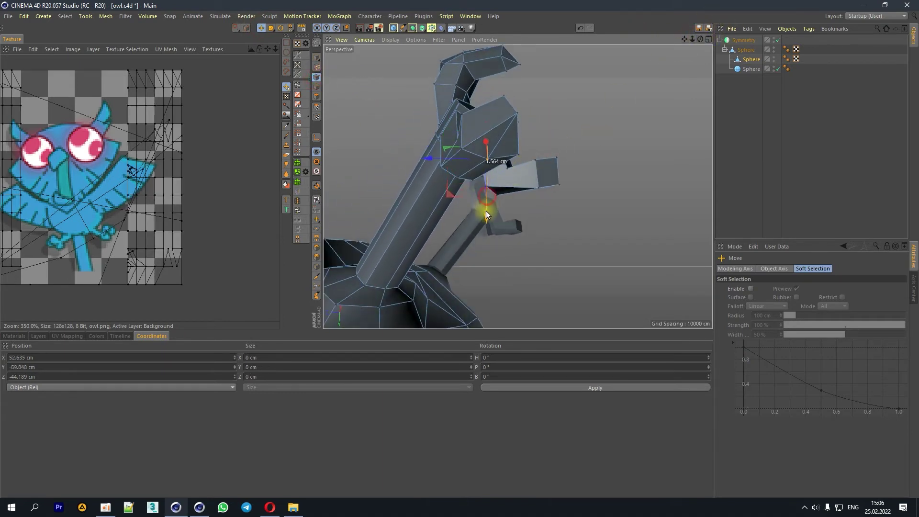
Step: Orbit and zoom around the claw, leg, body and head to inspect the new spur shape
{"action": "left_click_drag", "start_coordinate": [701, 39], "coordinate": [574, 124]}
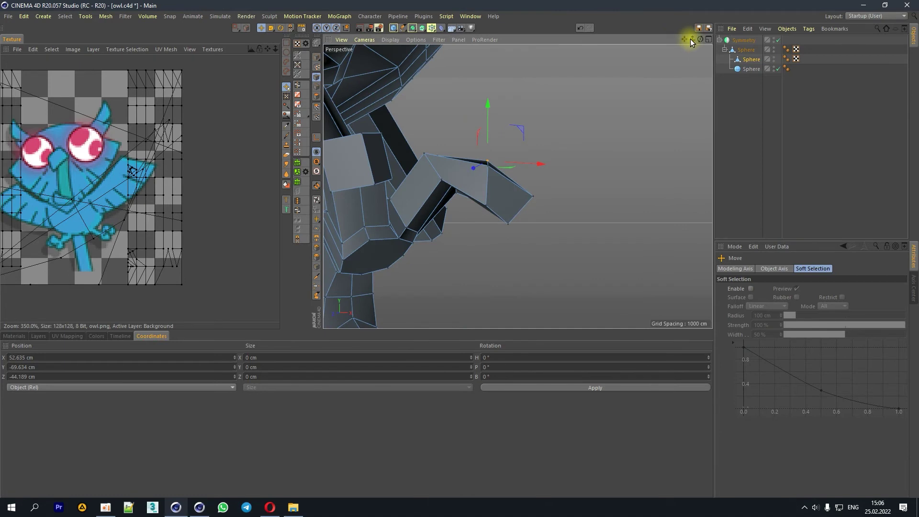
{"action": "left_click_drag", "start_coordinate": [692, 39], "coordinate": [670, 43]}
{"action": "left_click_drag", "start_coordinate": [510, 180], "coordinate": [510, 180], "text": "alt"}
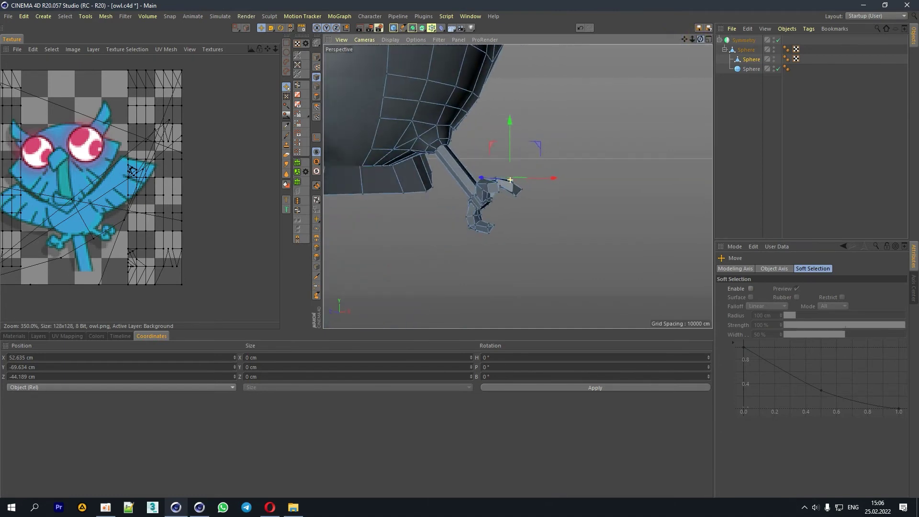
{"action": "left_click_drag", "start_coordinate": [510, 180], "coordinate": [519, 186], "text": "alt"}
{"action": "scroll", "coordinate": [518, 186], "scroll_direction": "up", "scroll_amount": 3}
{"action": "mouse_move", "coordinate": [700, 39]}
{"action": "left_mouse_down"}
{"action": "mouse_move", "coordinate": [718, 29]}
{"action": "mouse_move", "coordinate": [693, 57]}
{"action": "left_mouse_up"}
Step: In Model mode, select the owl's Symmetry object and make it editable
{"action": "scroll", "coordinate": [518, 186], "scroll_direction": "down", "scroll_amount": 5}
{"action": "scroll", "coordinate": [518, 186], "scroll_direction": "up", "scroll_amount": 5}
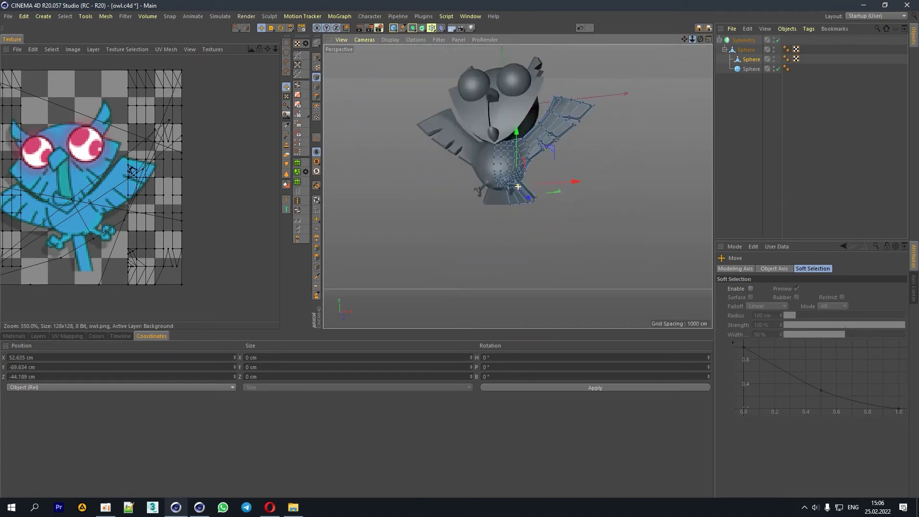
{"action": "scroll", "coordinate": [518, 186], "scroll_direction": "up", "scroll_amount": 3}
{"action": "left_click_drag", "start_coordinate": [701, 41], "coordinate": [680, 58]}
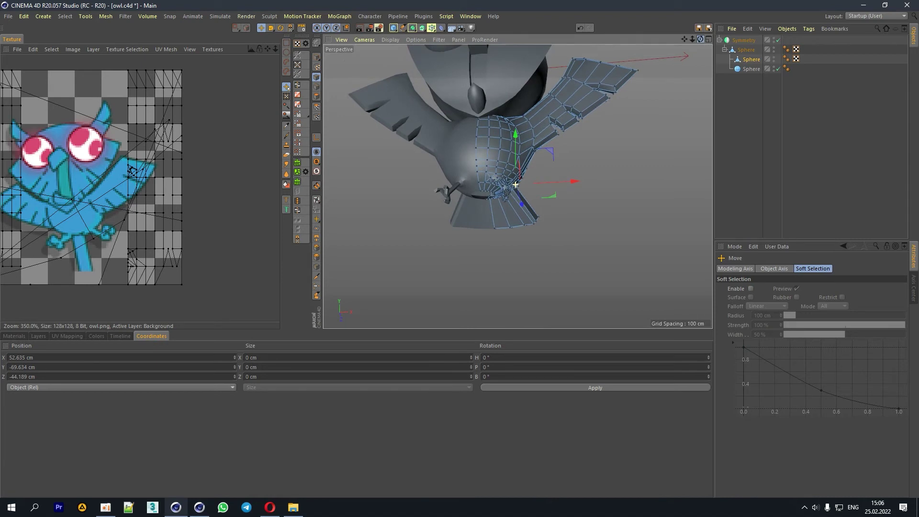
{"action": "left_click", "coordinate": [316, 45]}
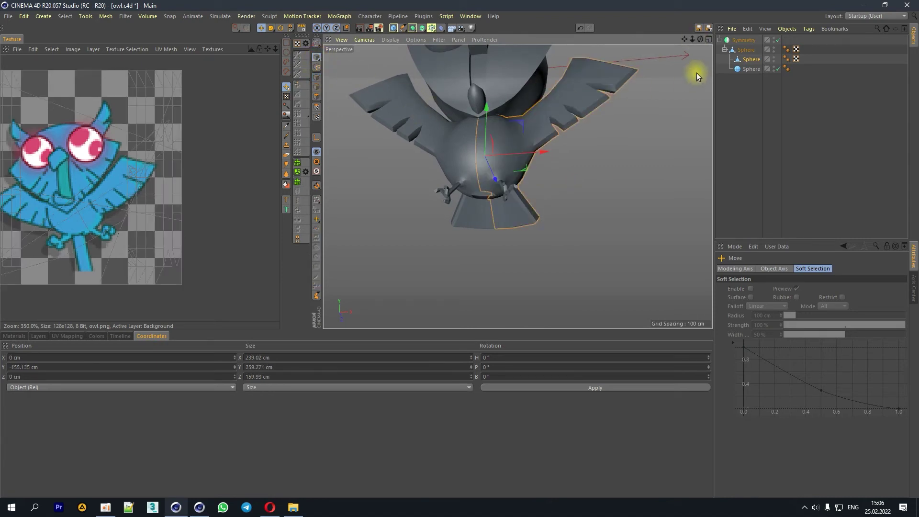
{"action": "left_click_drag", "start_coordinate": [701, 39], "coordinate": [689, 33]}
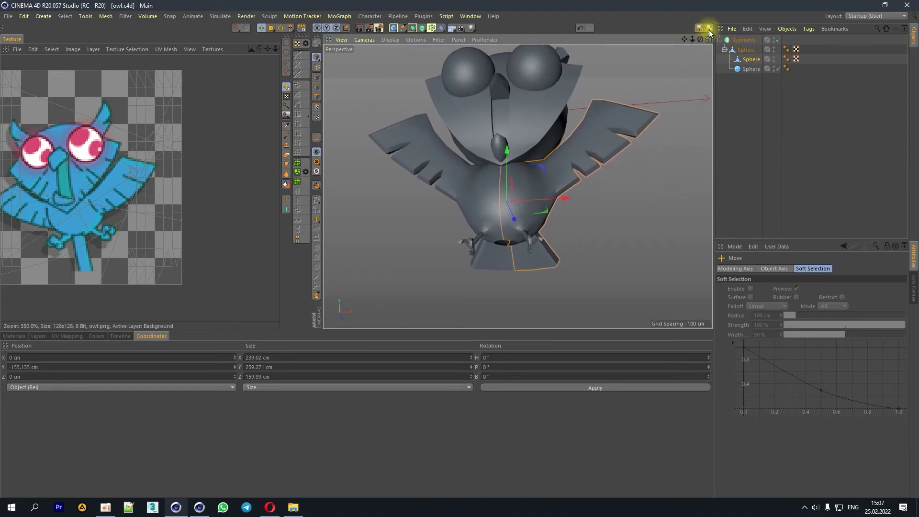
{"action": "left_click", "coordinate": [743, 41]}
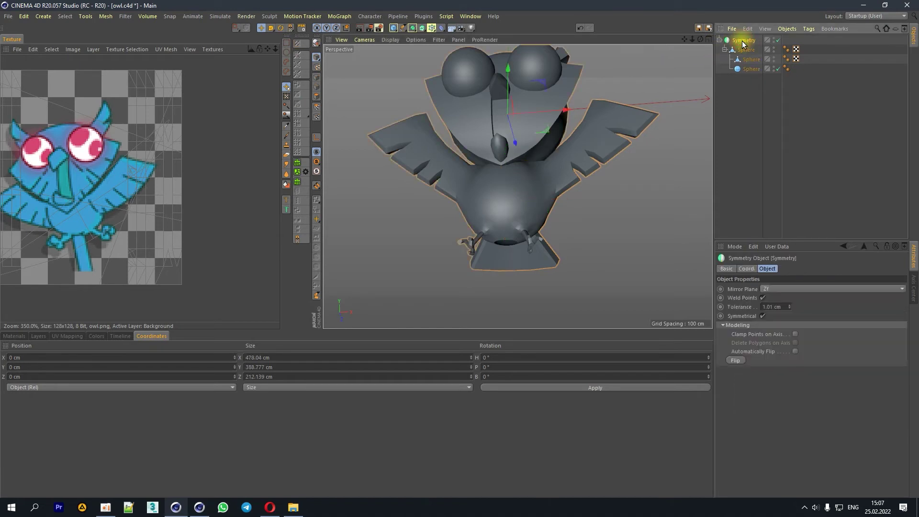
{"action": "mouse_move", "coordinate": [700, 40]}
{"action": "left_mouse_down"}
{"action": "mouse_move", "coordinate": [697, 48]}
{"action": "mouse_move", "coordinate": [704, 34]}
{"action": "mouse_move", "coordinate": [703, 42]}
{"action": "left_mouse_up"}
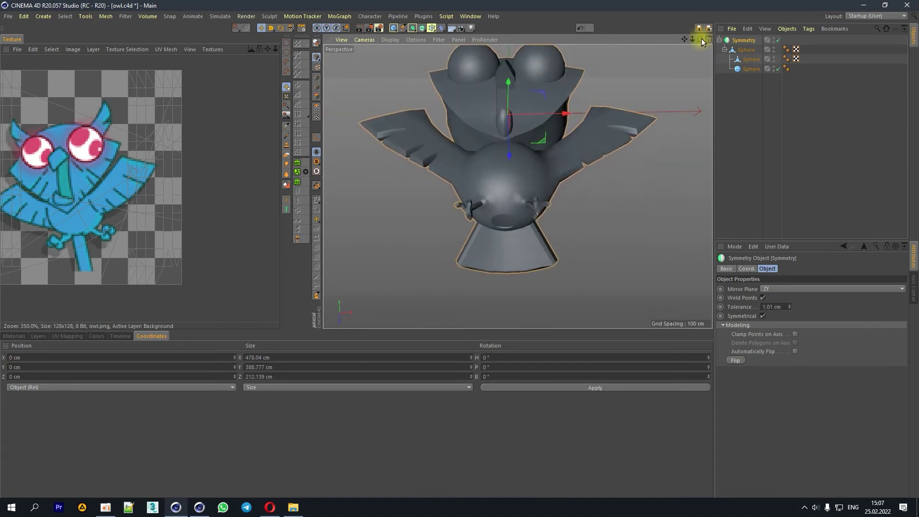
{"action": "left_click", "coordinate": [317, 43]}
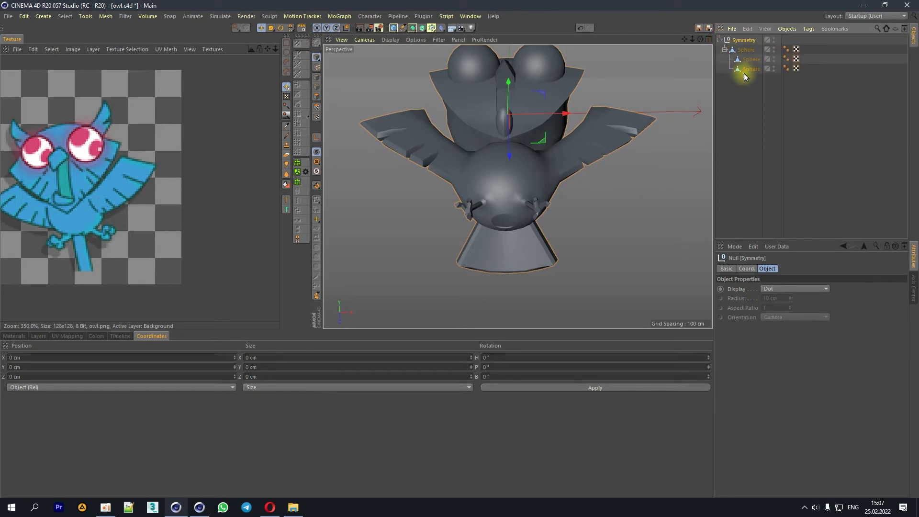
Step: Connect Objects + Delete on the Sphere, remove the empty Symmetry null, and select Sphere.1
{"action": "right_click", "coordinate": [741, 57]}
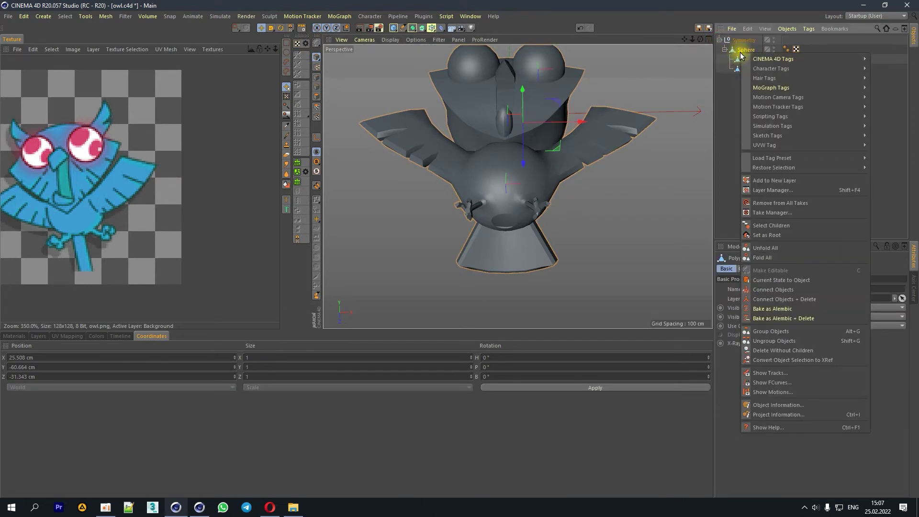
{"action": "left_click", "coordinate": [780, 299]}
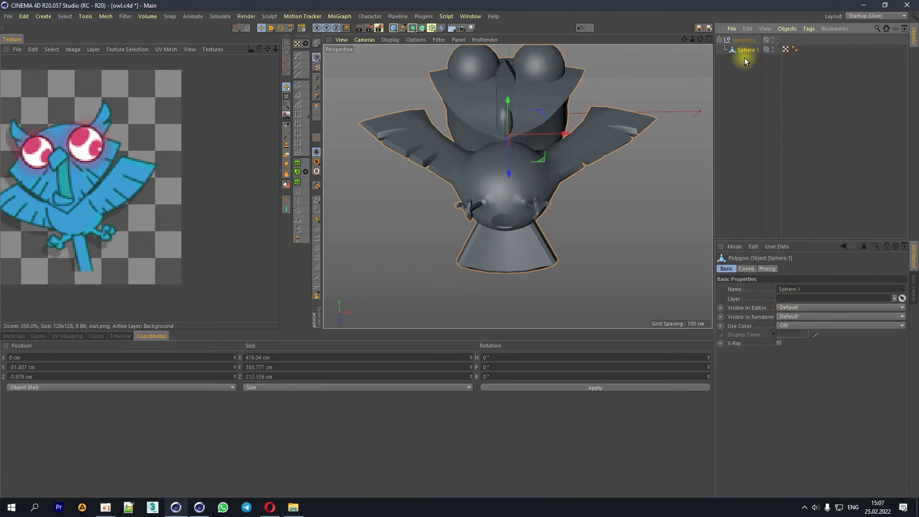
{"action": "left_click", "coordinate": [745, 41]}
{"action": "key", "text": "c"}
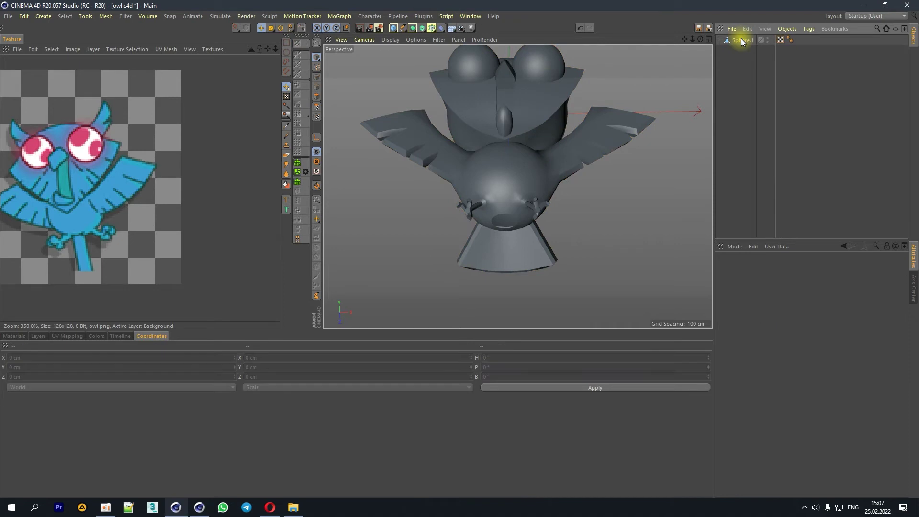
{"action": "left_click", "coordinate": [741, 41]}
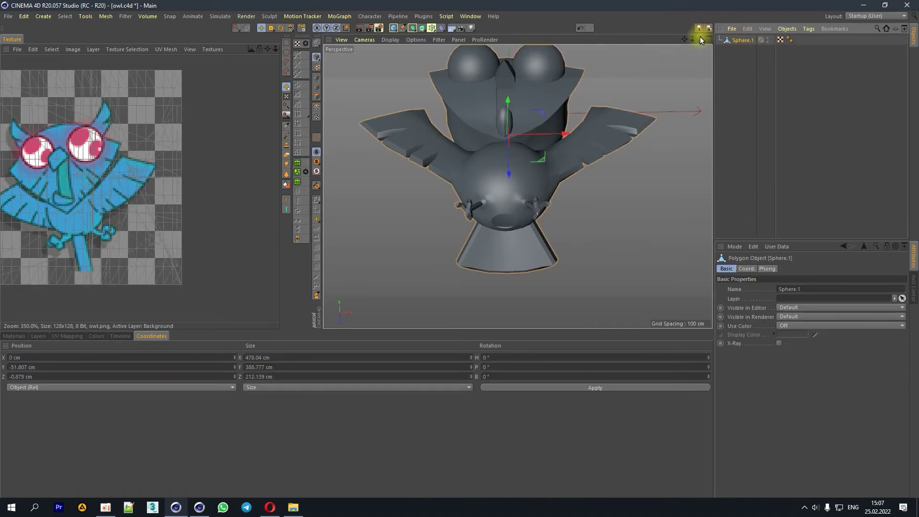
{"action": "left_click_drag", "start_coordinate": [701, 40], "coordinate": [509, 247]}
{"action": "scroll", "coordinate": [495, 226], "scroll_direction": "up", "scroll_amount": 3}
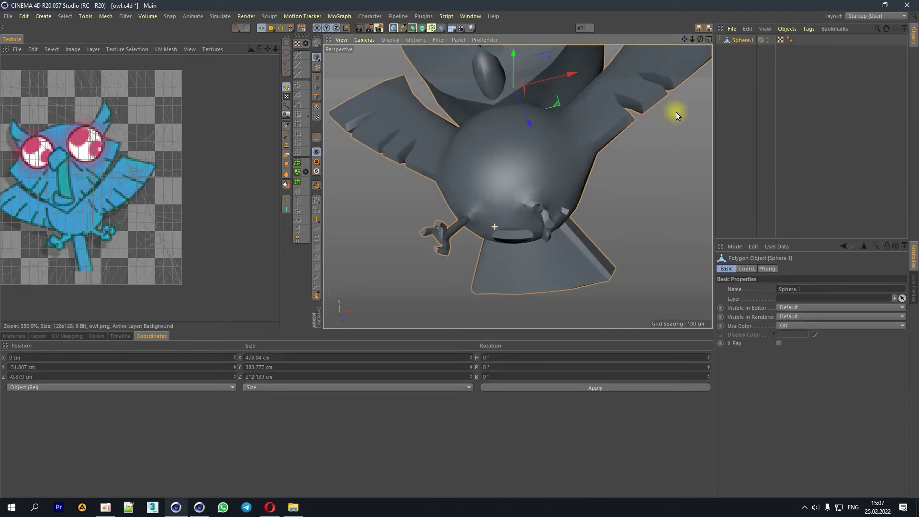
Step: Orbit under the merged owl, then enter Edges mode with Loop Selection active
{"action": "left_click_drag", "start_coordinate": [701, 40], "coordinate": [671, 62]}
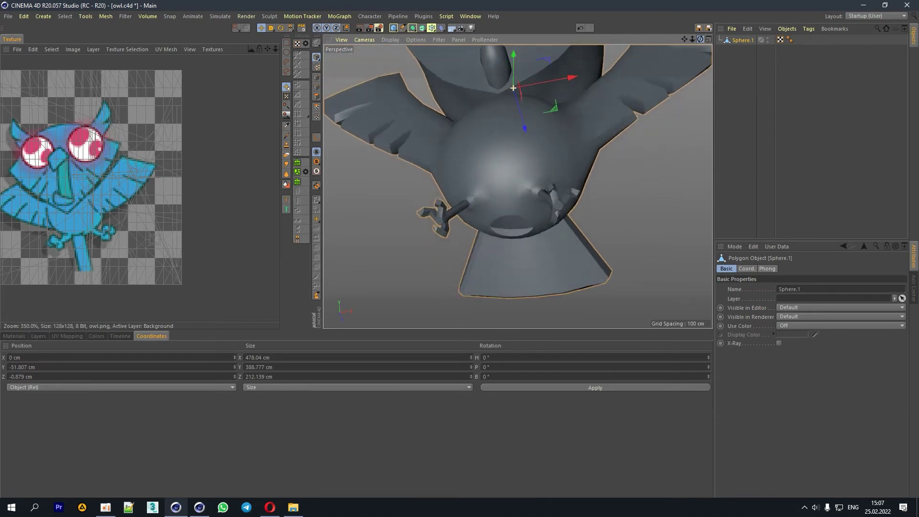
{"action": "left_click_drag", "start_coordinate": [513, 88], "coordinate": [701, 41]}
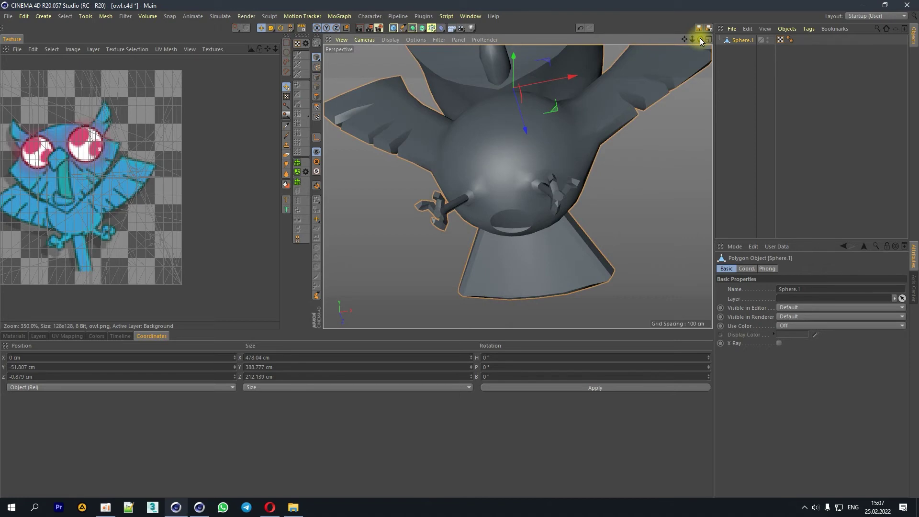
{"action": "mouse_move", "coordinate": [701, 42]}
{"action": "left_mouse_down"}
{"action": "mouse_move", "coordinate": [520, 203]}
{"action": "mouse_move", "coordinate": [726, 83]}
{"action": "left_mouse_up"}
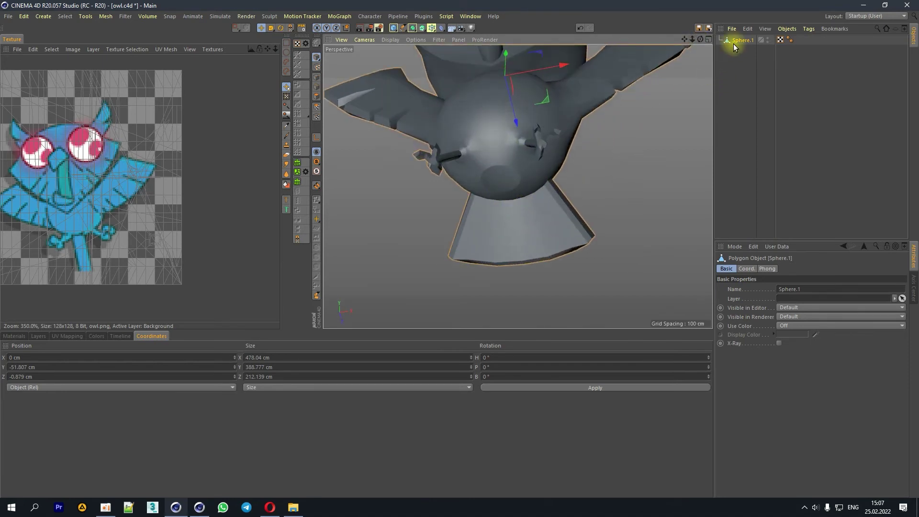
{"action": "left_click", "coordinate": [316, 87]}
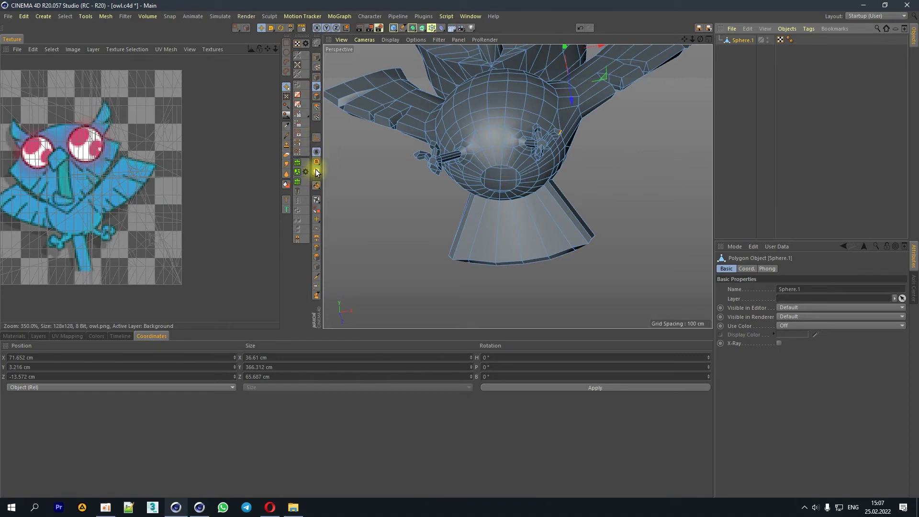
{"action": "left_click", "coordinate": [316, 201]}
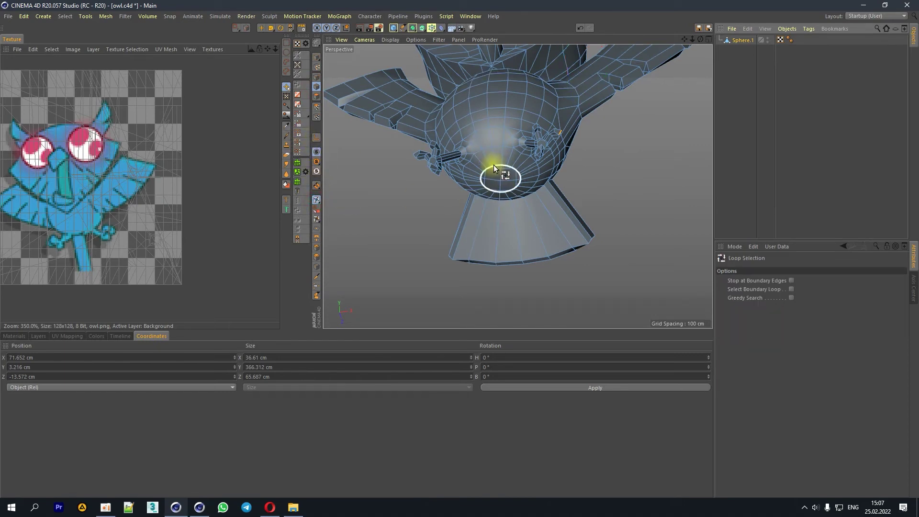
Step: Loop-select the ring at the body's base and extrude it a short distance
{"action": "left_click", "coordinate": [496, 167]}
{"action": "right_click", "coordinate": [594, 173]}
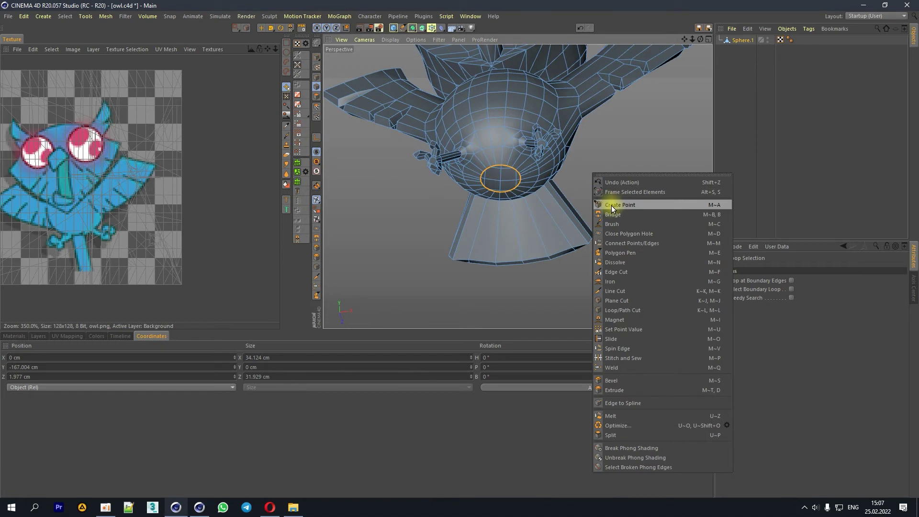
{"action": "left_click", "coordinate": [318, 257]}
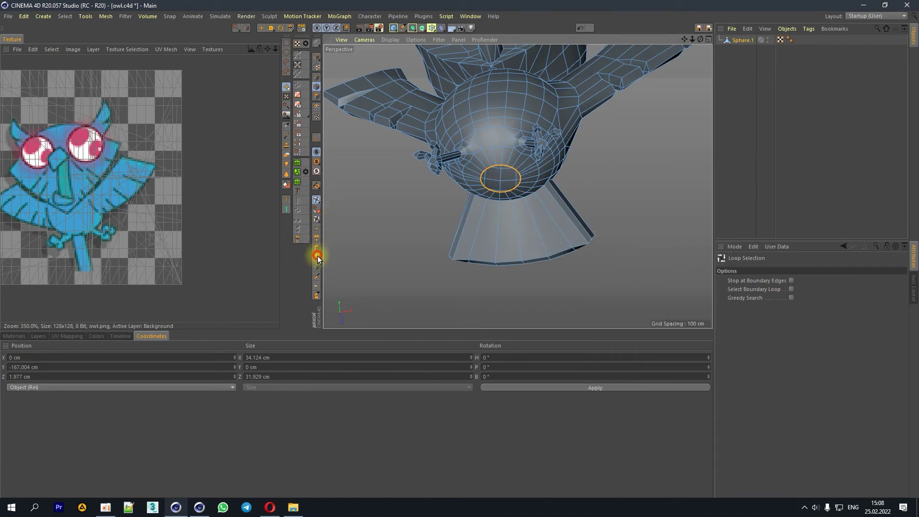
{"action": "left_click", "coordinate": [316, 257]}
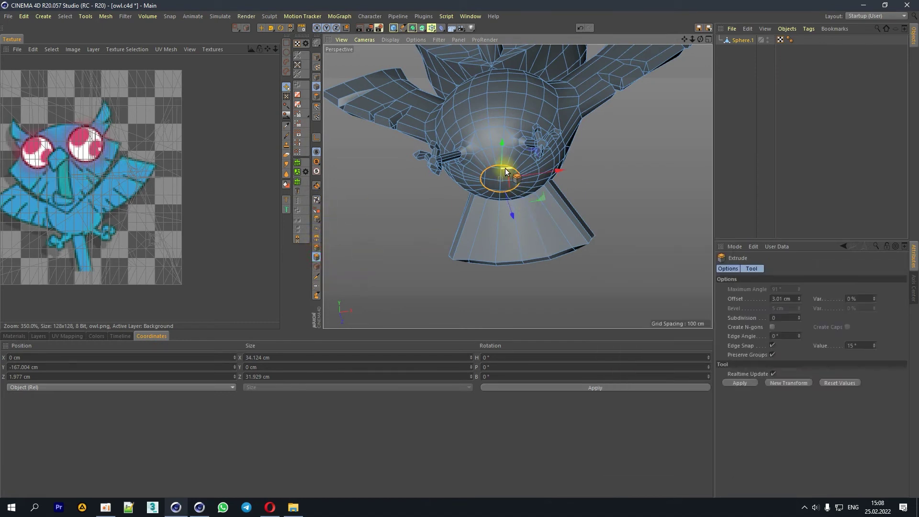
{"action": "left_click_drag", "start_coordinate": [505, 143], "coordinate": [559, 216]}
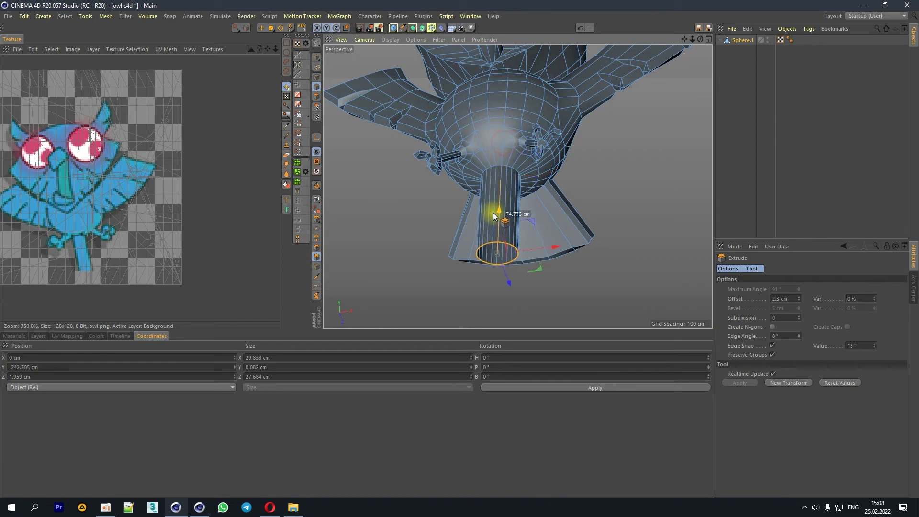
{"action": "left_click", "coordinate": [580, 28]}
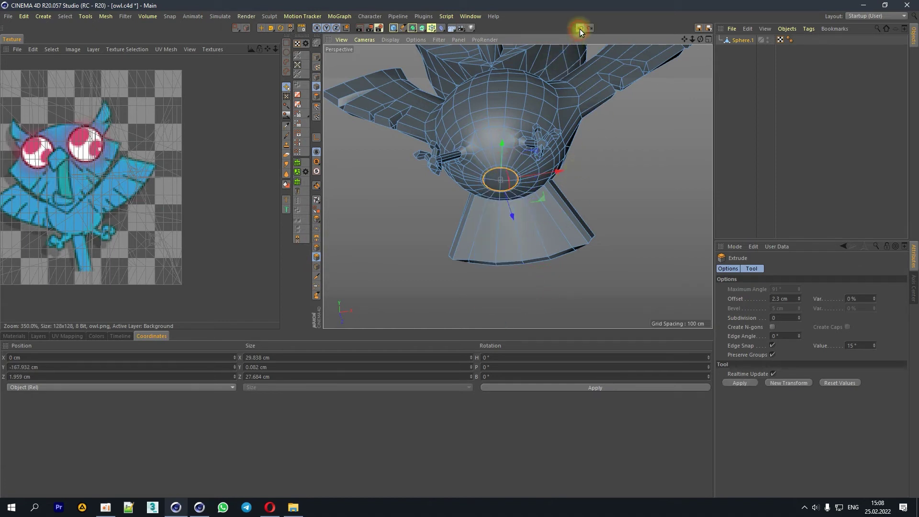
{"action": "left_click_drag", "start_coordinate": [613, 173], "coordinate": [623, 175]}
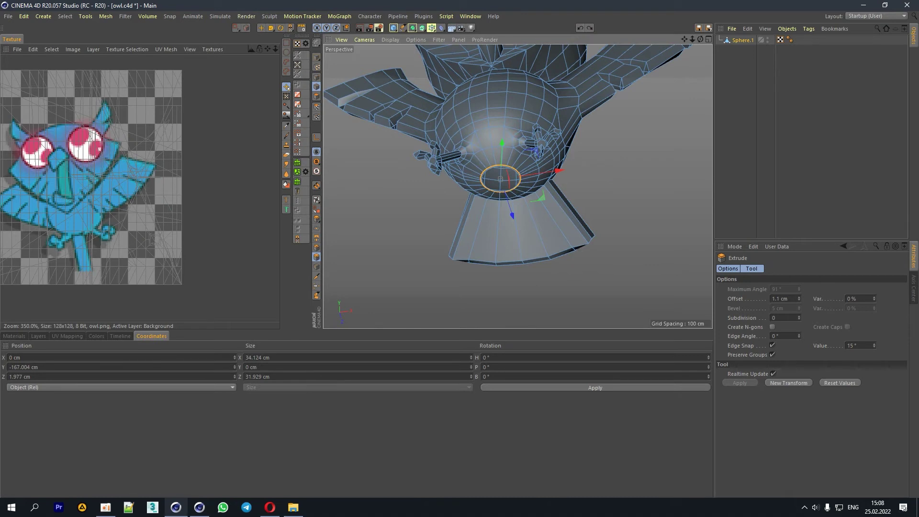
Step: Pull the extruded ring down along Y to about -1495 cm, forming a long pole
{"action": "scroll", "coordinate": [485, 174], "scroll_direction": "up", "scroll_amount": 2}
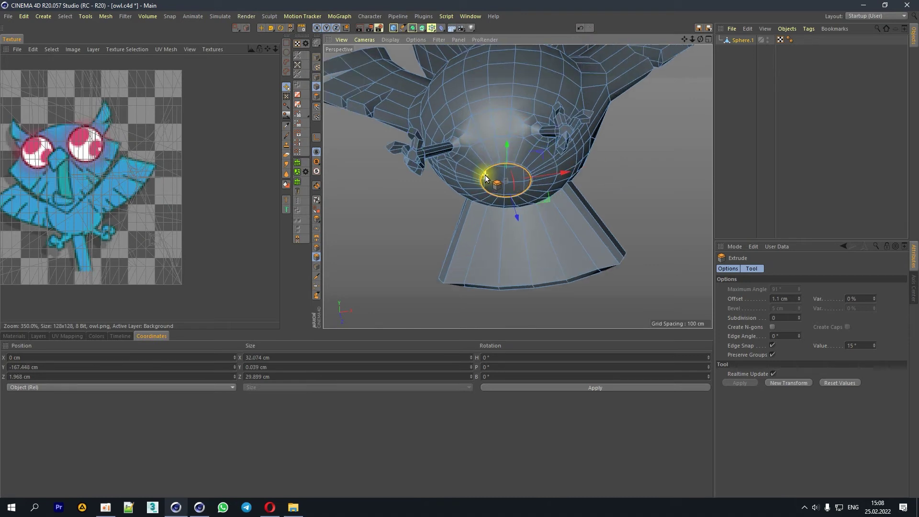
{"action": "scroll", "coordinate": [484, 174], "scroll_direction": "up", "scroll_amount": 3}
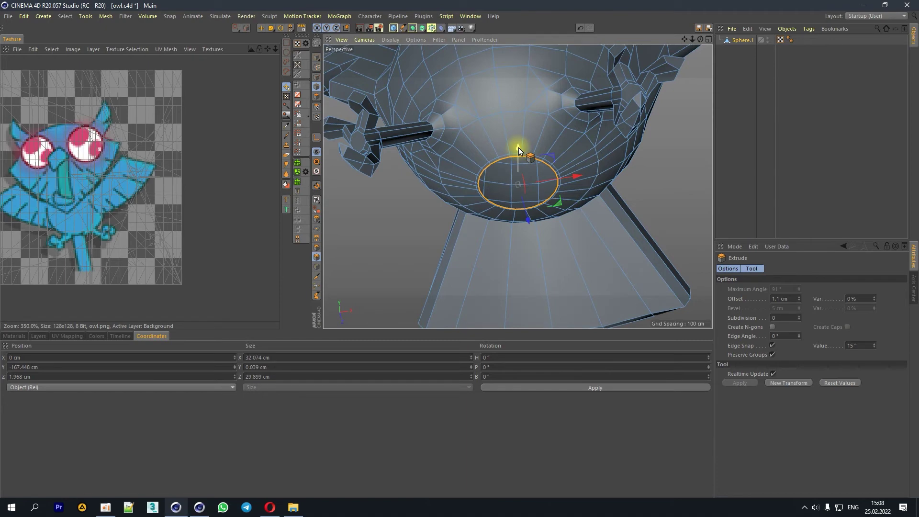
{"action": "left_click_drag", "start_coordinate": [518, 148], "coordinate": [665, 80]}
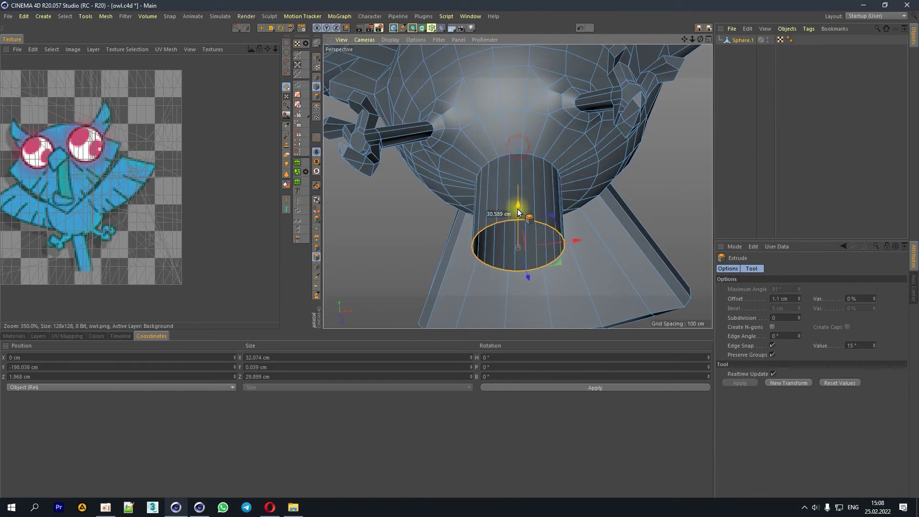
{"action": "left_click_drag", "start_coordinate": [687, 38], "coordinate": [679, 52]}
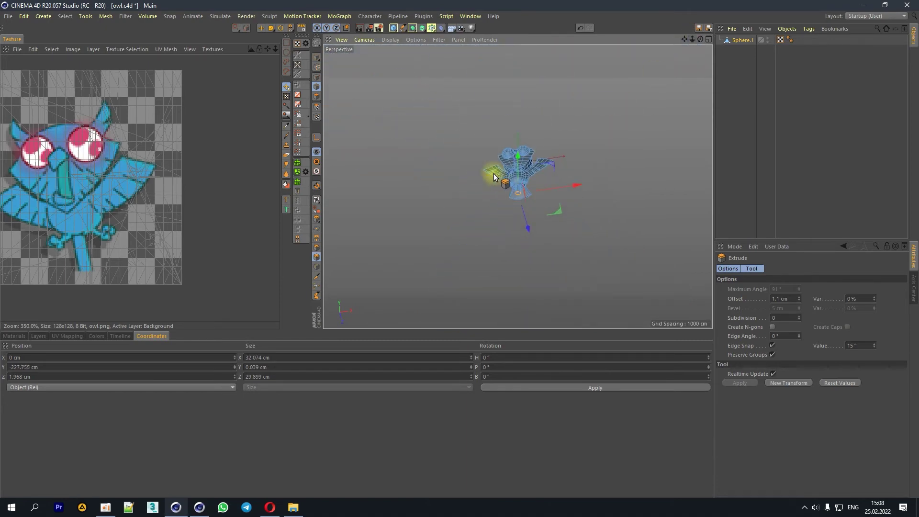
{"action": "left_click_drag", "start_coordinate": [527, 154], "coordinate": [516, 287]}
{"action": "left_click_drag", "start_coordinate": [692, 40], "coordinate": [700, 34]}
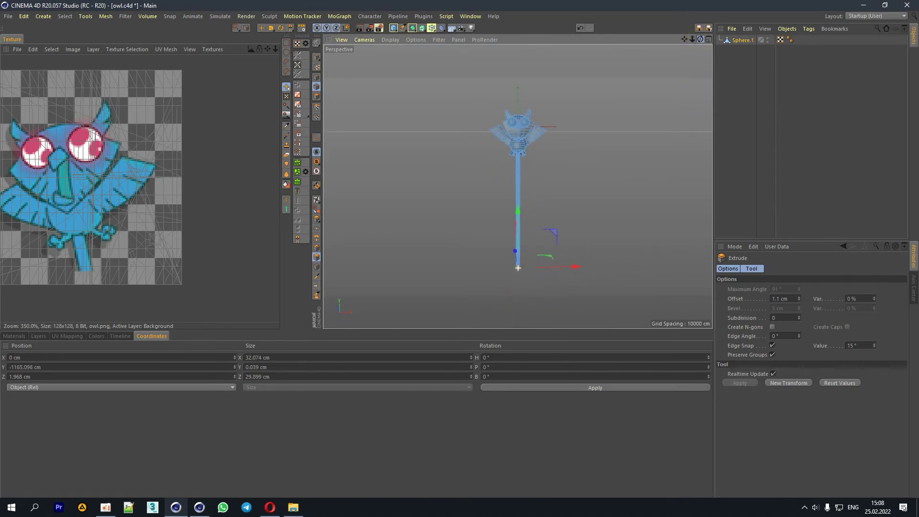
{"action": "left_click_drag", "start_coordinate": [516, 212], "coordinate": [522, 248]}
{"action": "left_click_drag", "start_coordinate": [693, 39], "coordinate": [689, 43]}
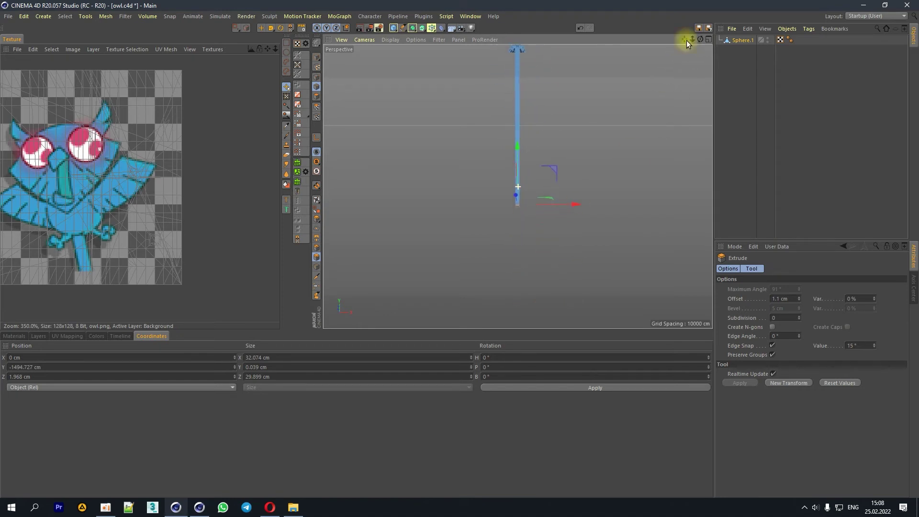
{"action": "scroll", "coordinate": [513, 198], "scroll_direction": "up", "scroll_amount": 3}
{"action": "scroll", "coordinate": [521, 216], "scroll_direction": "up", "scroll_amount": 4}
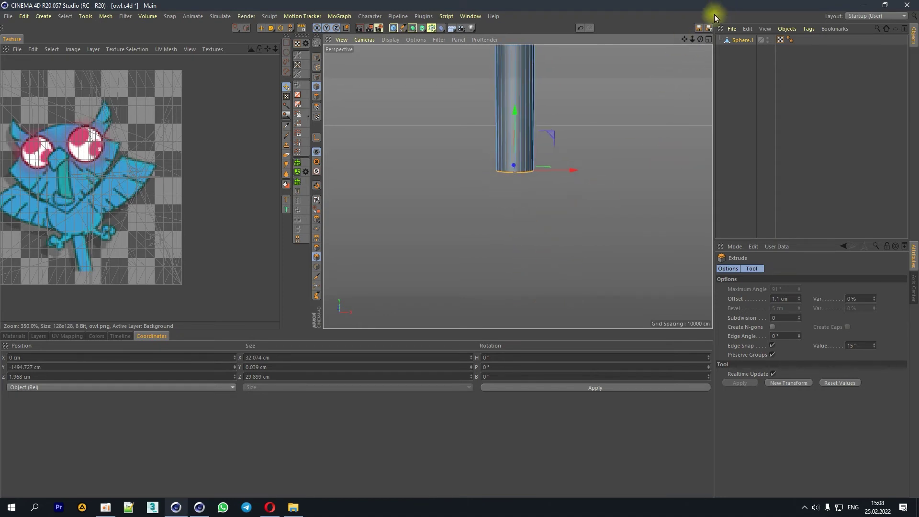
{"action": "left_click_drag", "start_coordinate": [702, 41], "coordinate": [697, 41]}
Step: Close the pole's open bottom hole and select the new end cap polygon
{"action": "right_click", "coordinate": [587, 148]}
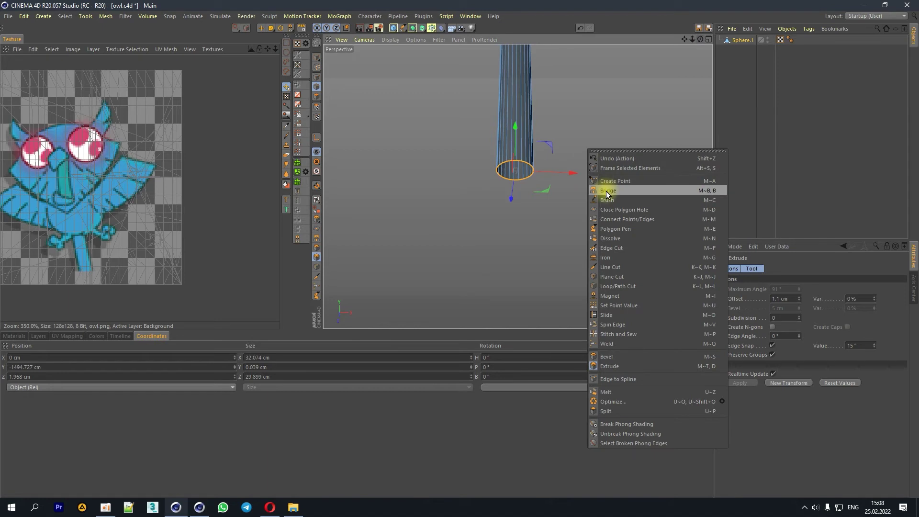
{"action": "left_click", "coordinate": [607, 210]}
{"action": "left_click", "coordinate": [529, 163]}
{"action": "left_click", "coordinate": [259, 30]}
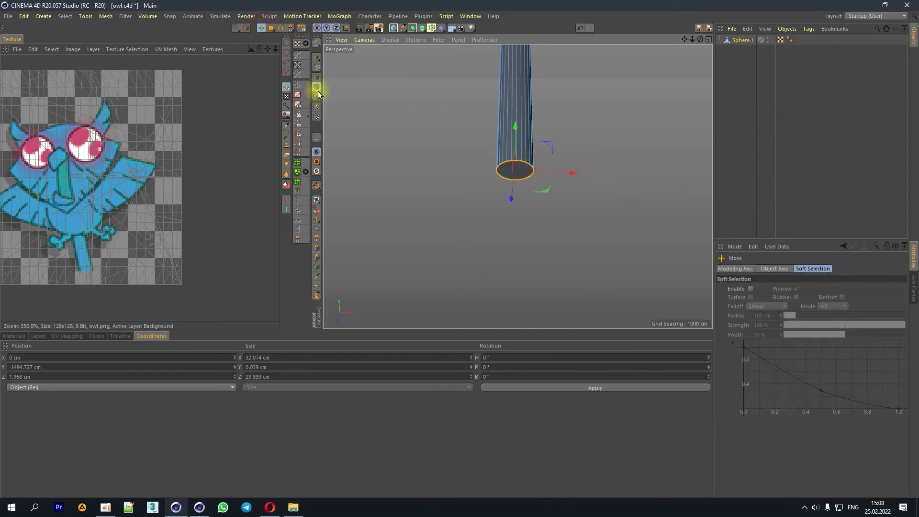
{"action": "left_click", "coordinate": [316, 96]}
{"action": "left_click", "coordinate": [508, 177]}
Step: Bevel the pole's end cap by 3.2 cm
{"action": "right_click", "coordinate": [530, 221]}
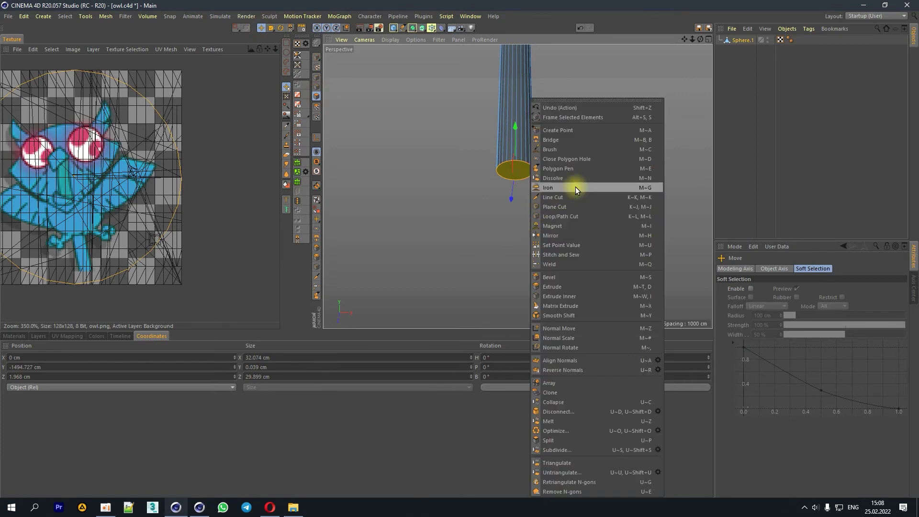
{"action": "left_click", "coordinate": [317, 246]}
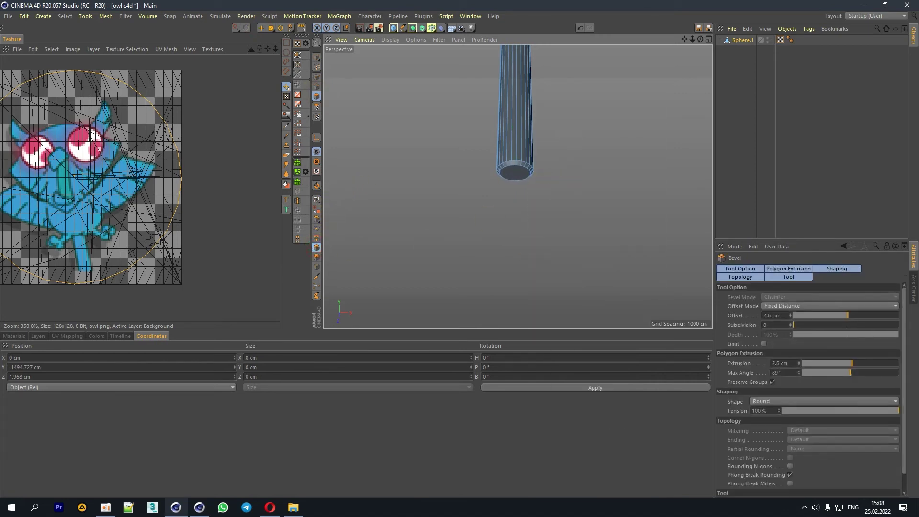
{"action": "left_click", "coordinate": [524, 233]}
{"action": "left_click", "coordinate": [262, 28]}
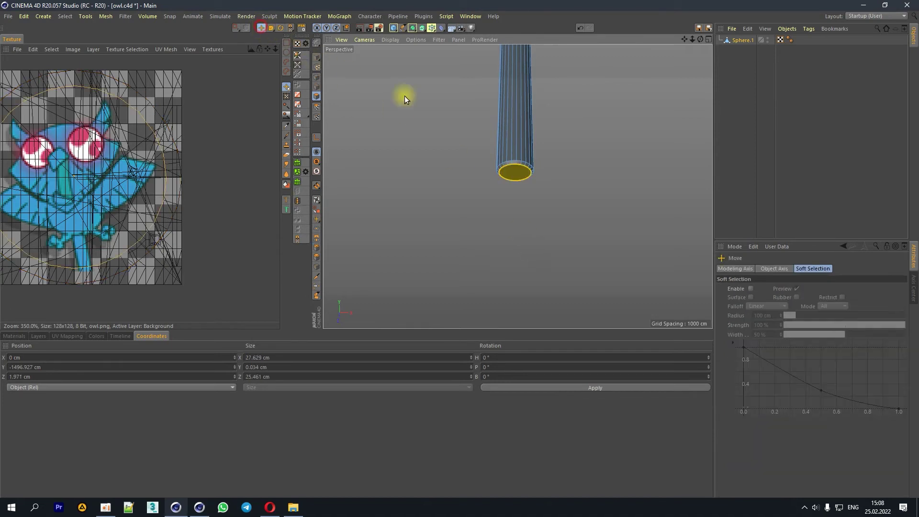
{"action": "left_click_drag", "start_coordinate": [509, 133], "coordinate": [515, 131]}
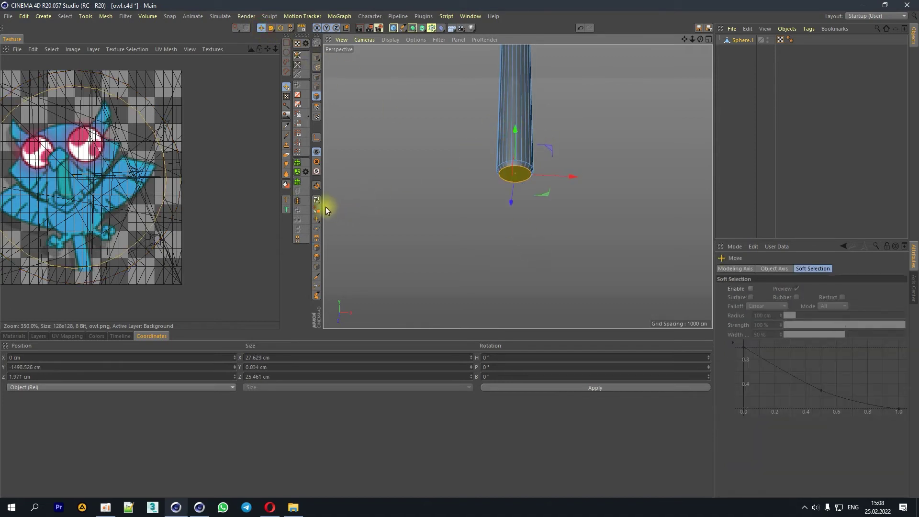
{"action": "left_click", "coordinate": [318, 245]}
{"action": "left_click", "coordinate": [472, 258]}
{"action": "left_click", "coordinate": [475, 257]}
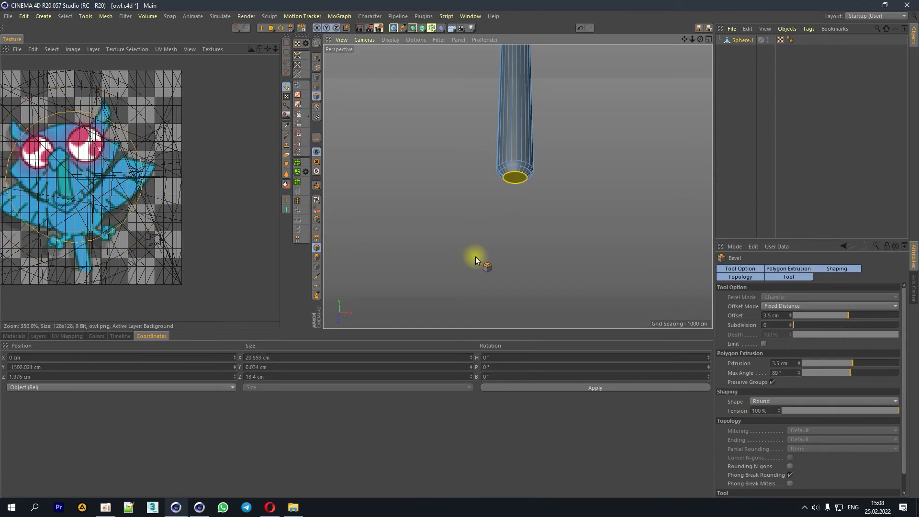
{"action": "left_click_drag", "start_coordinate": [480, 251], "coordinate": [326, 172]}
Step: Weld the cap points into one centre point and scale the cap to about 92%
{"action": "left_click", "coordinate": [316, 78]}
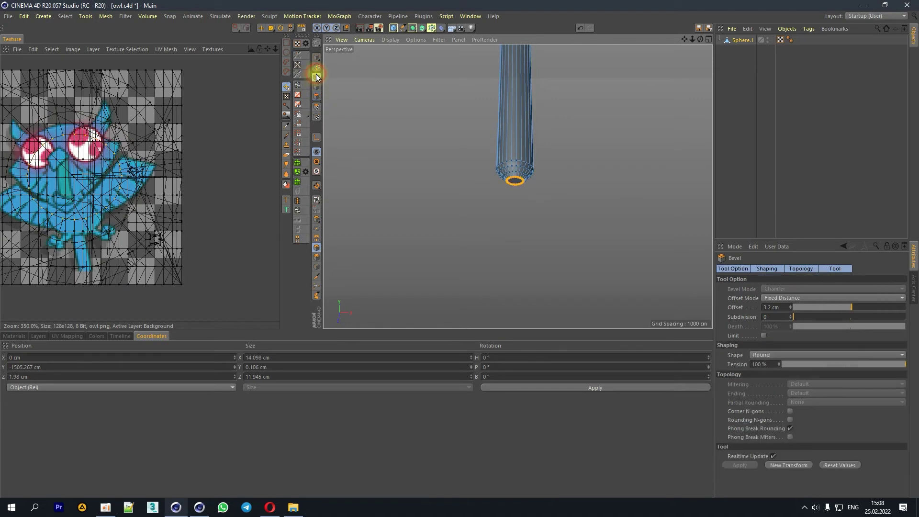
{"action": "scroll", "coordinate": [519, 180], "scroll_direction": "up", "scroll_amount": 5}
{"action": "right_click", "coordinate": [488, 197]}
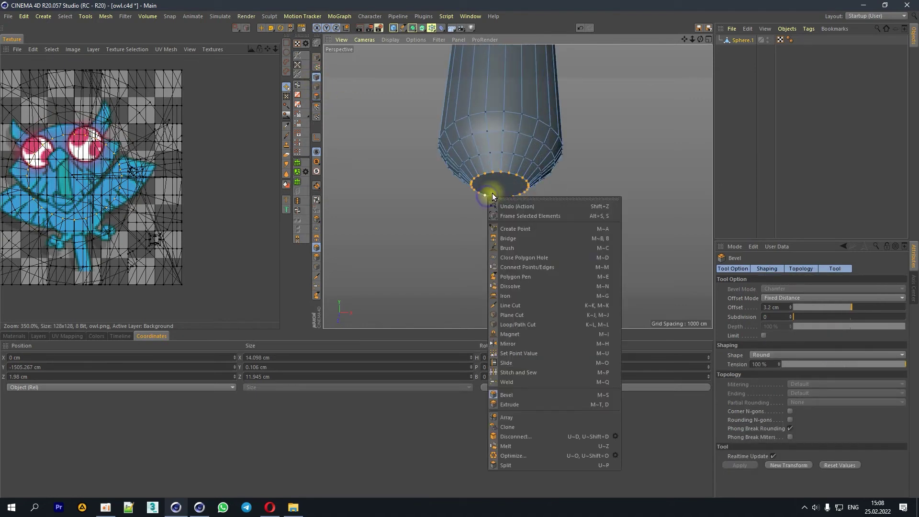
{"action": "left_click", "coordinate": [507, 381]}
{"action": "left_click", "coordinate": [529, 246]}
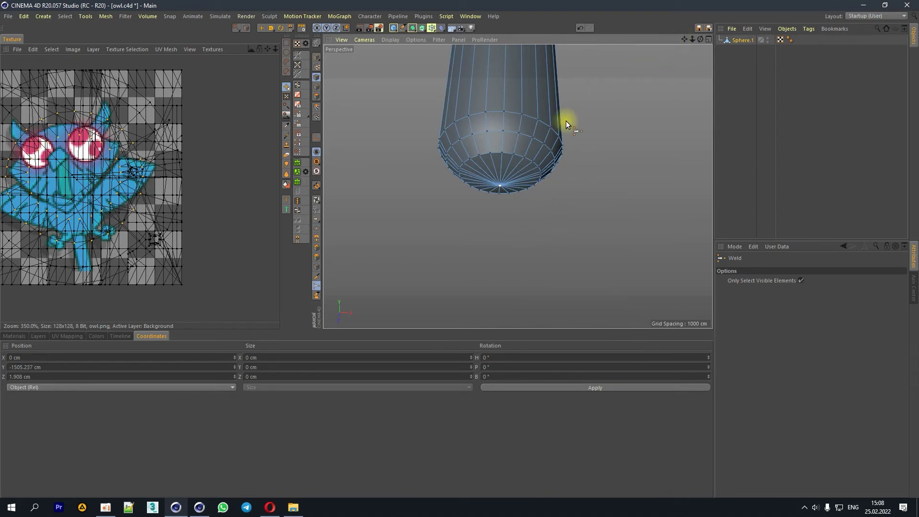
{"action": "left_click", "coordinate": [317, 96]}
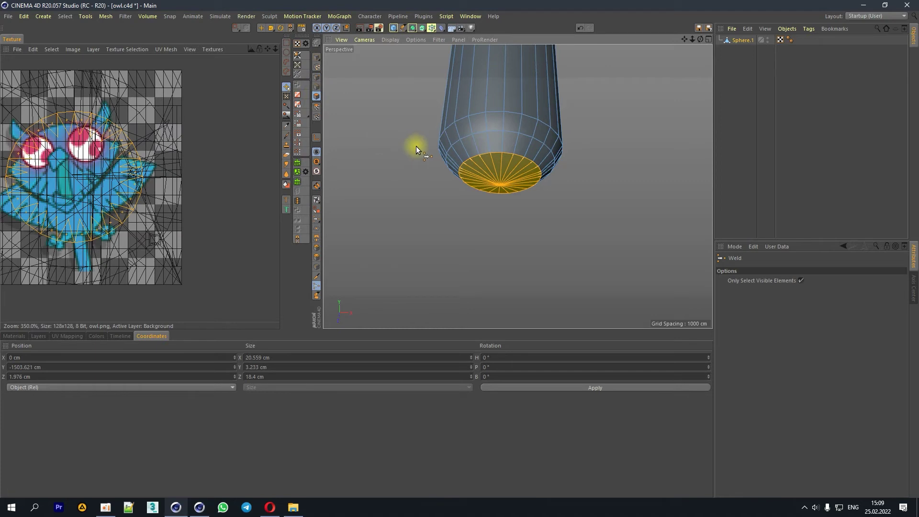
{"action": "left_click", "coordinate": [271, 28]}
{"action": "left_click_drag", "start_coordinate": [467, 208], "coordinate": [429, 219]}
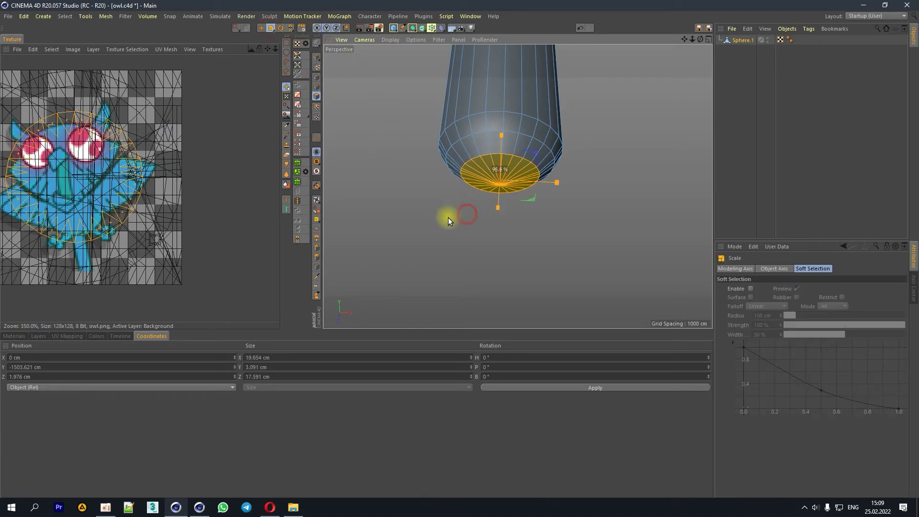
Step: In Model mode, orbit around the roughly 1699 cm tall owl and pole, then select Sphere.1
{"action": "mouse_move", "coordinate": [693, 39]}
{"action": "left_mouse_down"}
{"action": "mouse_move", "coordinate": [704, 31]}
{"action": "mouse_move", "coordinate": [687, 37]}
{"action": "left_mouse_up"}
{"action": "left_click_drag", "start_coordinate": [518, 186], "coordinate": [389, 99]}
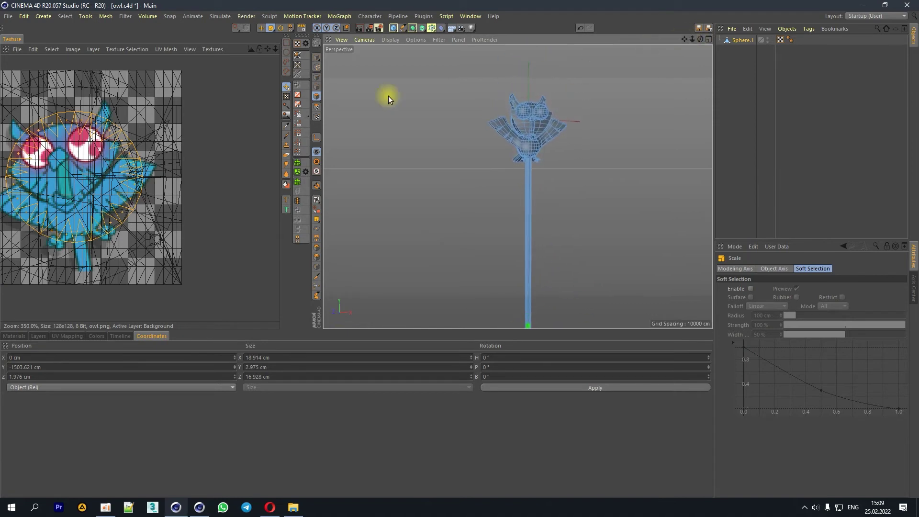
{"action": "left_click", "coordinate": [317, 57]}
{"action": "left_click", "coordinate": [813, 124]}
{"action": "left_click_drag", "start_coordinate": [704, 38], "coordinate": [689, 40]}
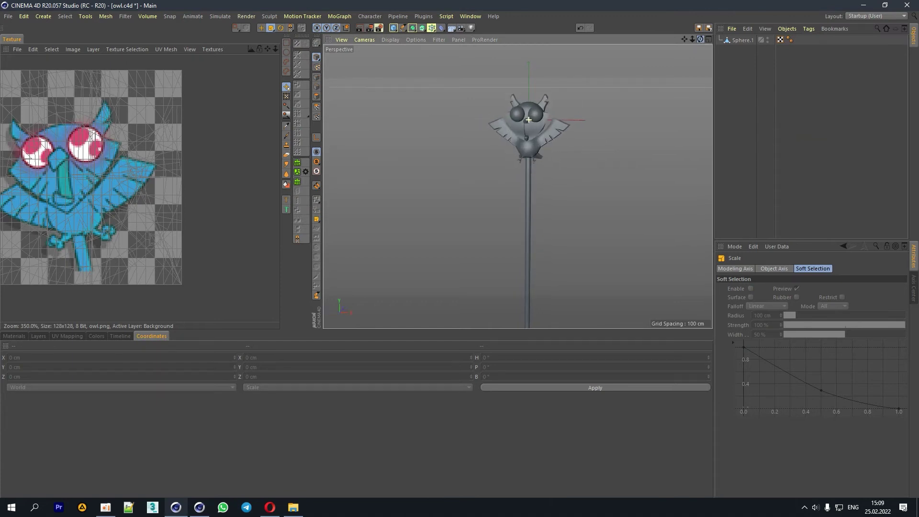
{"action": "left_click_drag", "start_coordinate": [690, 39], "coordinate": [685, 34]}
{"action": "left_click", "coordinate": [742, 39]}
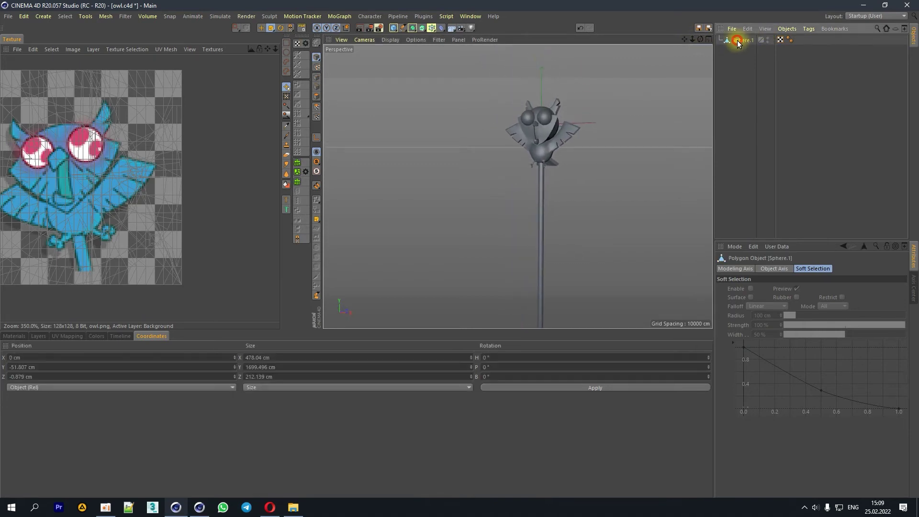
Step: Loop-select the roughly 34 cm edge ring at the pole top, then zoom out to the whole owl
{"action": "scroll", "coordinate": [545, 159], "scroll_direction": "up", "scroll_amount": 3}
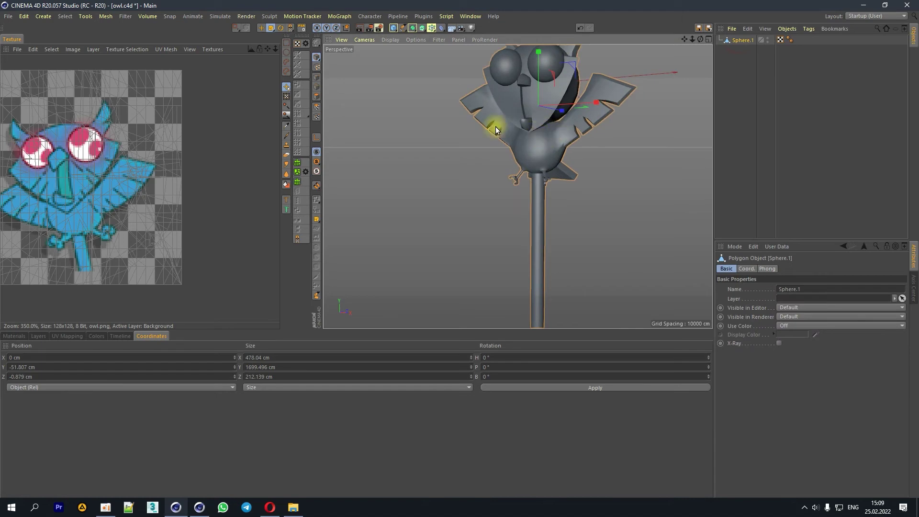
{"action": "left_click", "coordinate": [316, 97]}
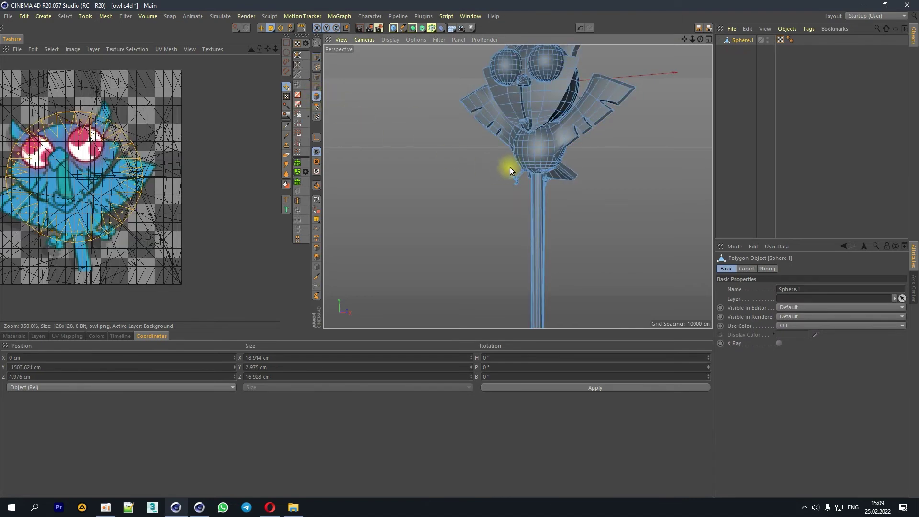
{"action": "scroll", "coordinate": [509, 168], "scroll_direction": "up", "scroll_amount": 4}
{"action": "scroll", "coordinate": [453, 172], "scroll_direction": "down", "scroll_amount": 1}
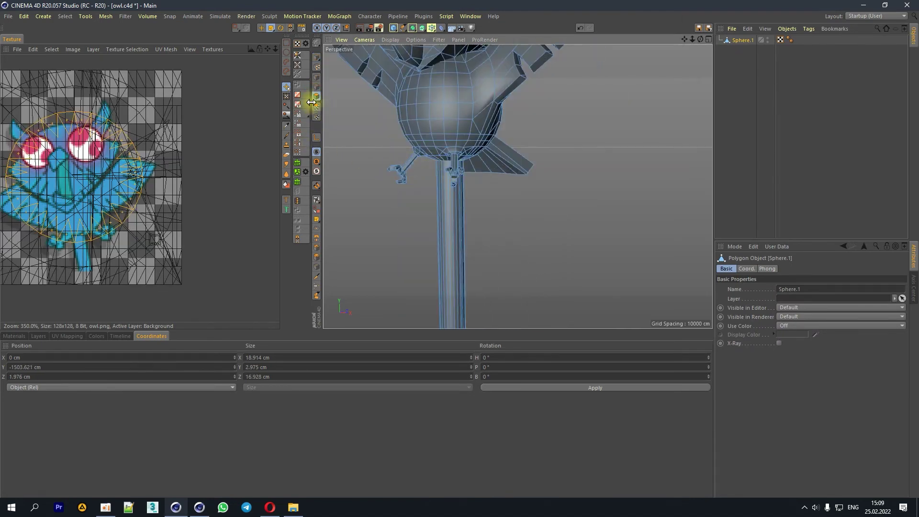
{"action": "left_click", "coordinate": [318, 88]}
{"action": "scroll", "coordinate": [427, 166], "scroll_direction": "up", "scroll_amount": 2}
{"action": "scroll", "coordinate": [427, 166], "scroll_direction": "up", "scroll_amount": 3}
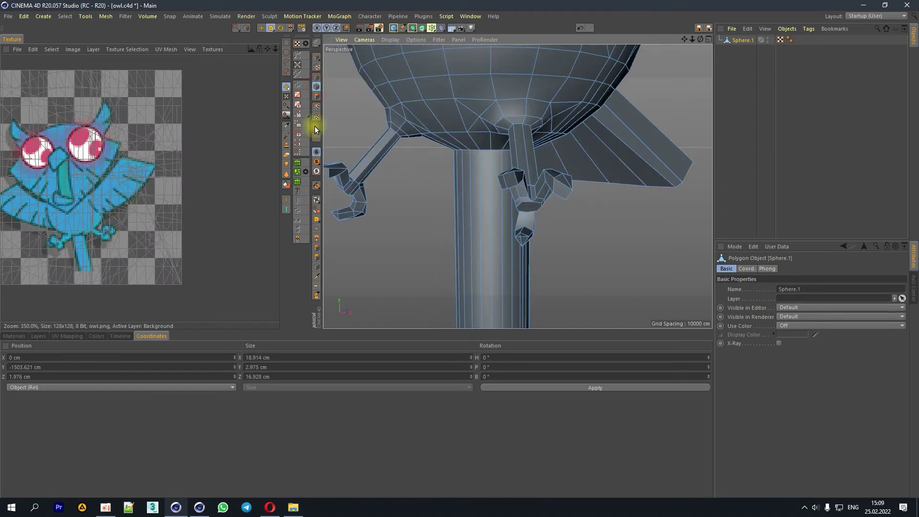
{"action": "left_click", "coordinate": [318, 199]}
{"action": "left_click", "coordinate": [472, 150]}
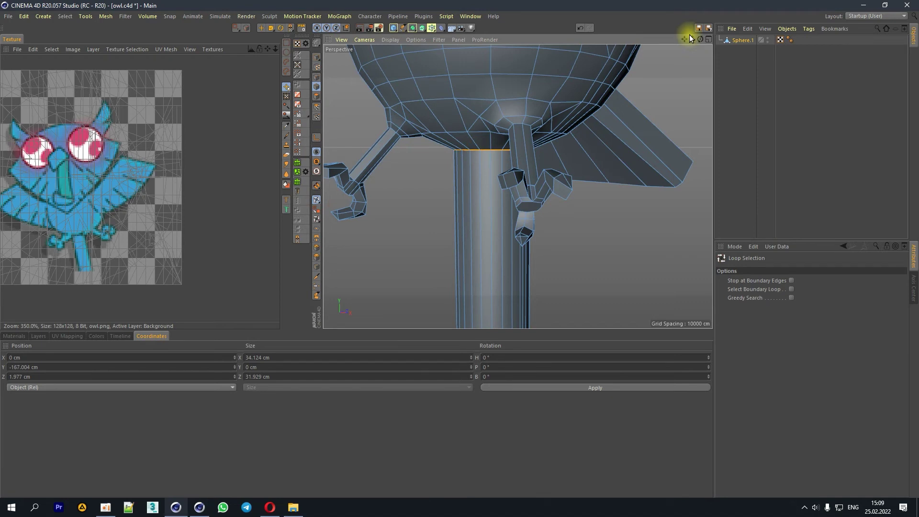
{"action": "key", "text": "ctrl+shift+z"}
{"action": "key", "text": "ctrl+shift+z"}
{"action": "key", "text": "ctrl+shift+z"}
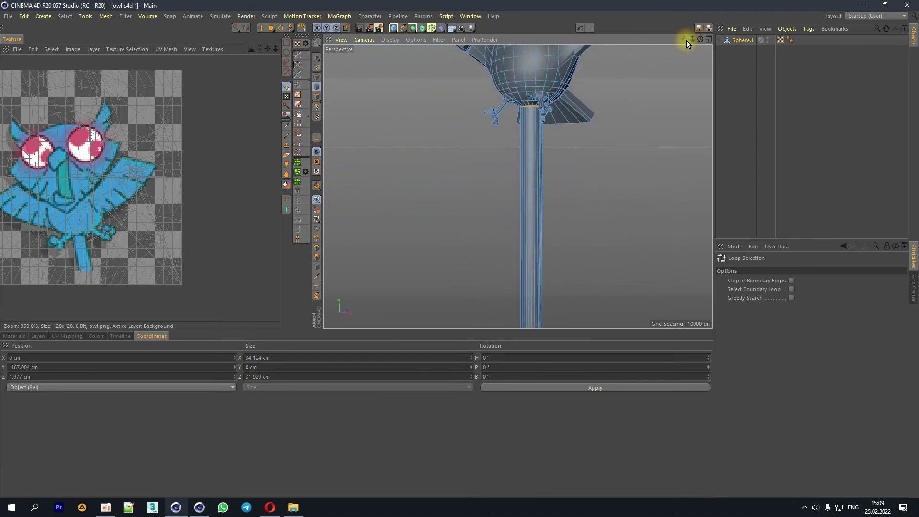
{"action": "left_click_drag", "start_coordinate": [691, 42], "coordinate": [294, 170]}
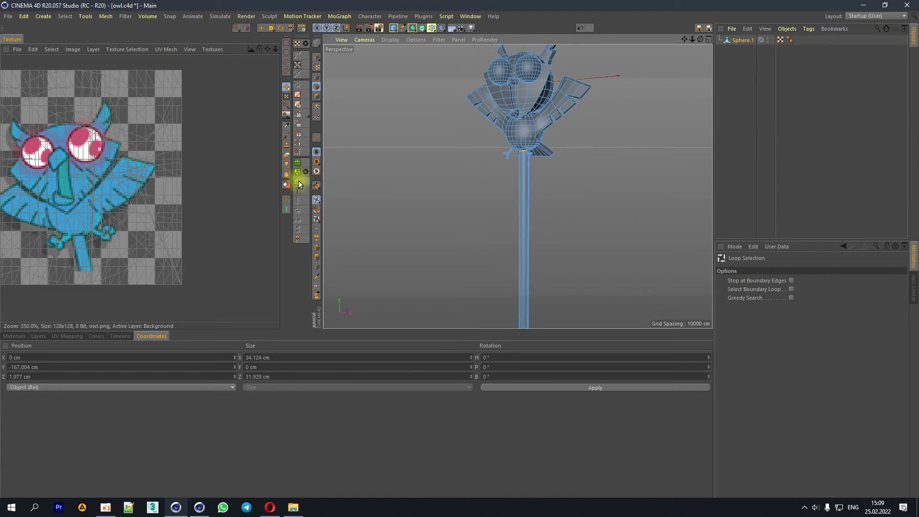
Step: Orbit below the body and loop-select the edge ring around the pole's top
{"action": "scroll", "coordinate": [520, 170], "scroll_direction": "up", "scroll_amount": 2}
{"action": "scroll", "coordinate": [511, 143], "scroll_direction": "up", "scroll_amount": 2}
{"action": "mouse_move", "coordinate": [699, 41]}
{"action": "left_mouse_down"}
{"action": "mouse_move", "coordinate": [510, 99]}
{"action": "mouse_move", "coordinate": [533, 131]}
{"action": "left_mouse_up"}
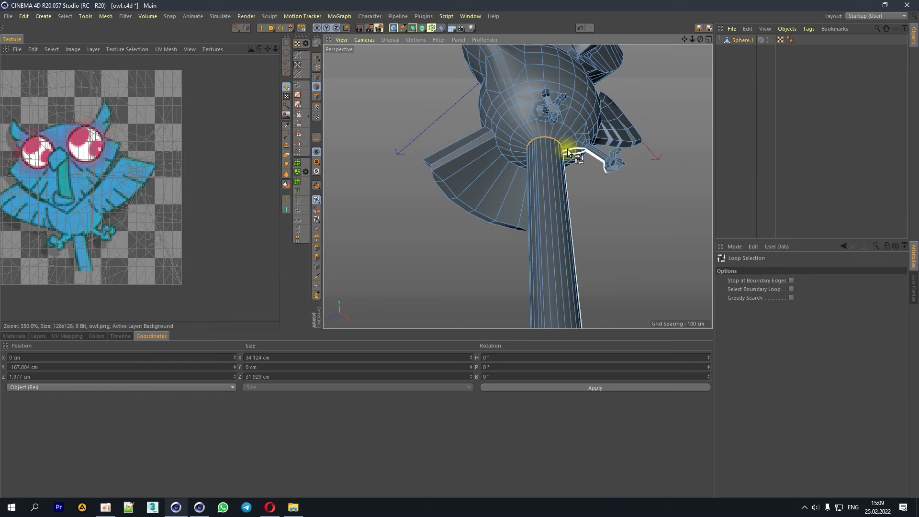
{"action": "mouse_move", "coordinate": [699, 39]}
{"action": "left_mouse_down"}
{"action": "mouse_move", "coordinate": [518, 187]}
{"action": "mouse_move", "coordinate": [534, 164]}
{"action": "left_mouse_up"}
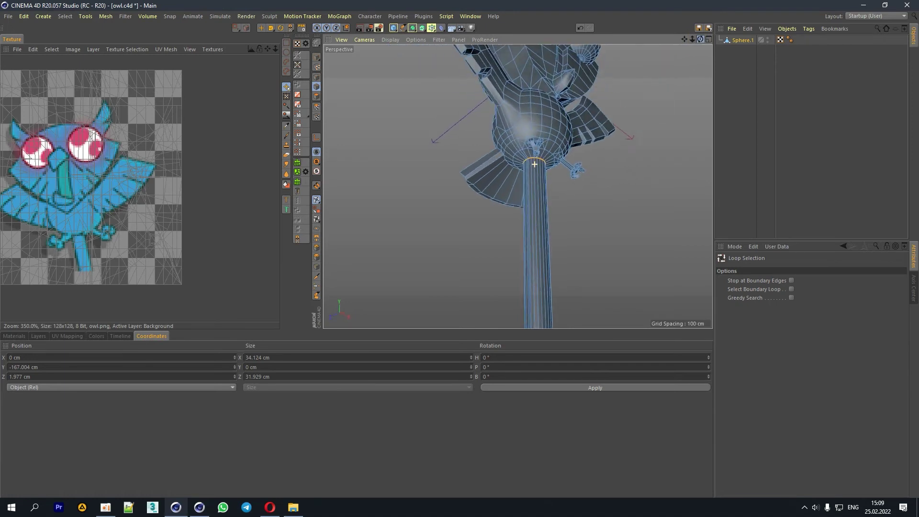
{"action": "scroll", "coordinate": [504, 147], "scroll_direction": "up", "scroll_amount": 2}
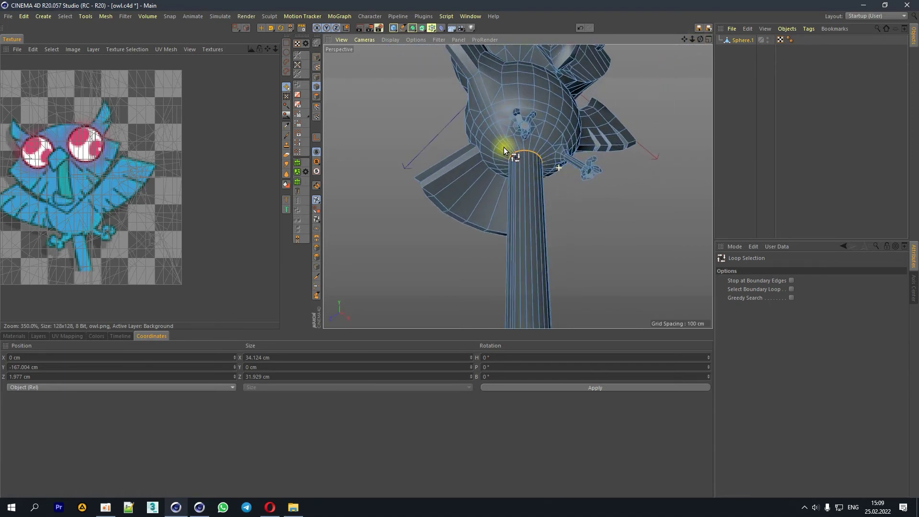
{"action": "scroll", "coordinate": [513, 157], "scroll_direction": "up", "scroll_amount": 1}
{"action": "left_click", "coordinate": [513, 156]}
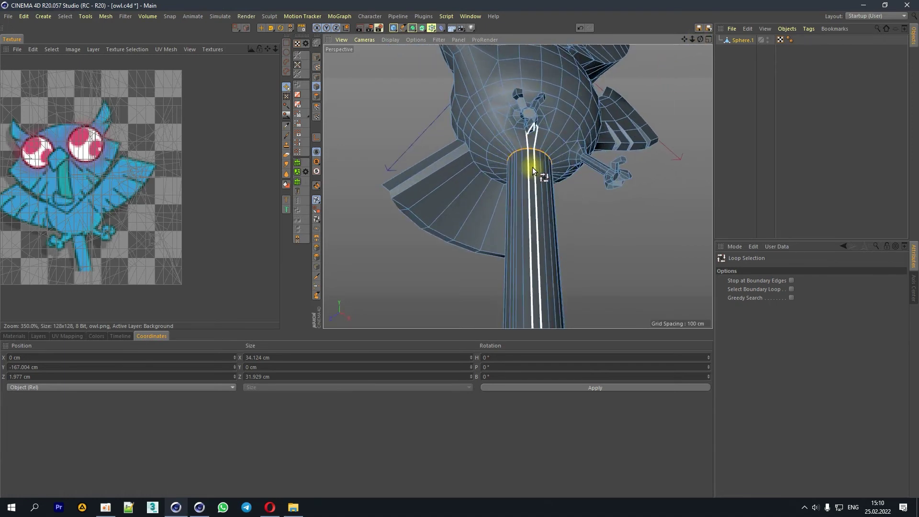
Step: Zoom out, bring up the Timeline with Shift+F3, and activate the Move tool
{"action": "left_click_drag", "start_coordinate": [700, 39], "coordinate": [530, 164]}
{"action": "mouse_move", "coordinate": [696, 40]}
{"action": "left_mouse_down"}
{"action": "mouse_move", "coordinate": [518, 187]}
{"action": "mouse_move", "coordinate": [442, 268]}
{"action": "left_mouse_up"}
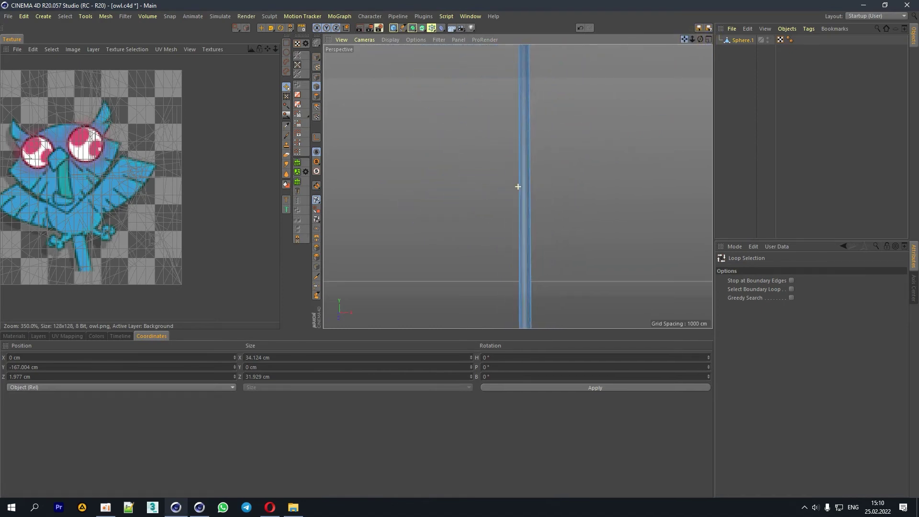
{"action": "key", "text": "shift+F3"}
{"action": "scroll", "coordinate": [589, 124], "scroll_direction": "up", "scroll_amount": 3}
{"action": "scroll", "coordinate": [552, 180], "scroll_direction": "up", "scroll_amount": 2}
{"action": "left_click", "coordinate": [261, 27]}
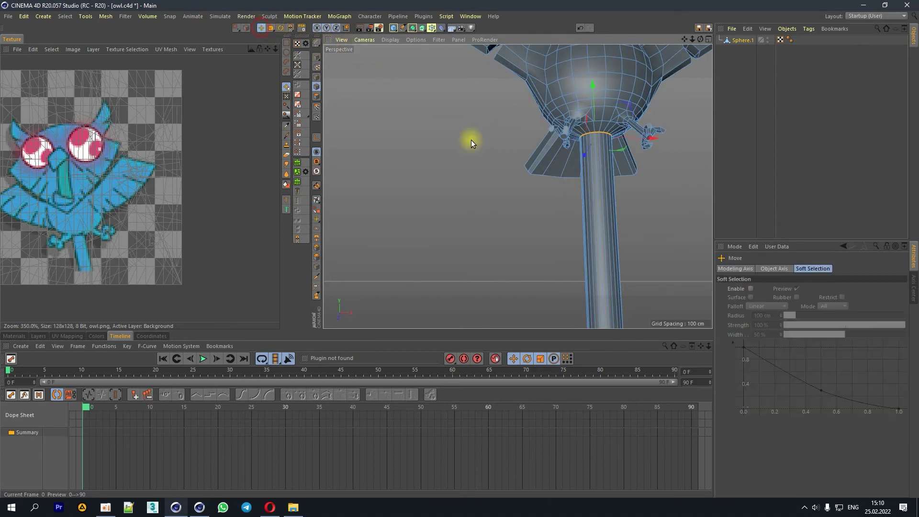
Step: Add a seam edge running down the pole and loop-select the edge where the leg joins the body
{"action": "left_click_drag", "start_coordinate": [700, 43], "coordinate": [694, 53]}
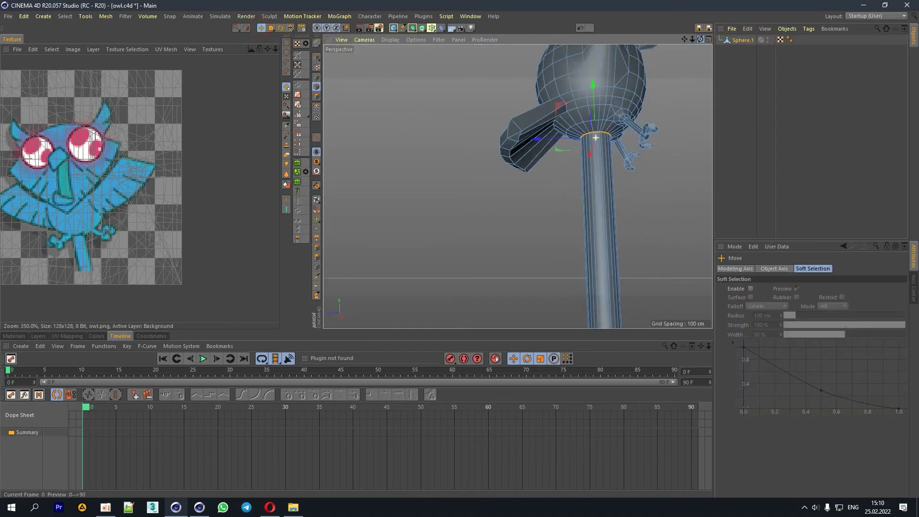
{"action": "left_click", "coordinate": [595, 163], "text": "shift"}
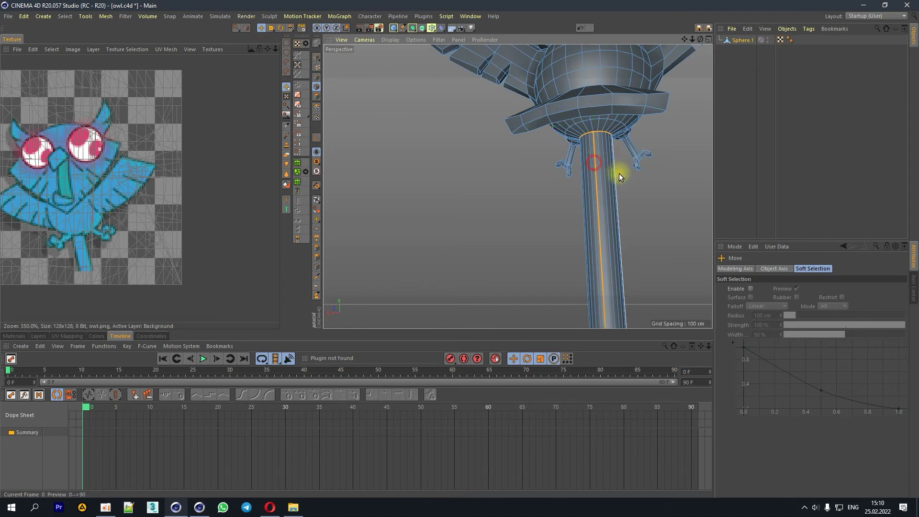
{"action": "mouse_move", "coordinate": [693, 41]}
{"action": "left_mouse_down"}
{"action": "mouse_move", "coordinate": [521, 180]}
{"action": "mouse_move", "coordinate": [532, 153]}
{"action": "left_mouse_up"}
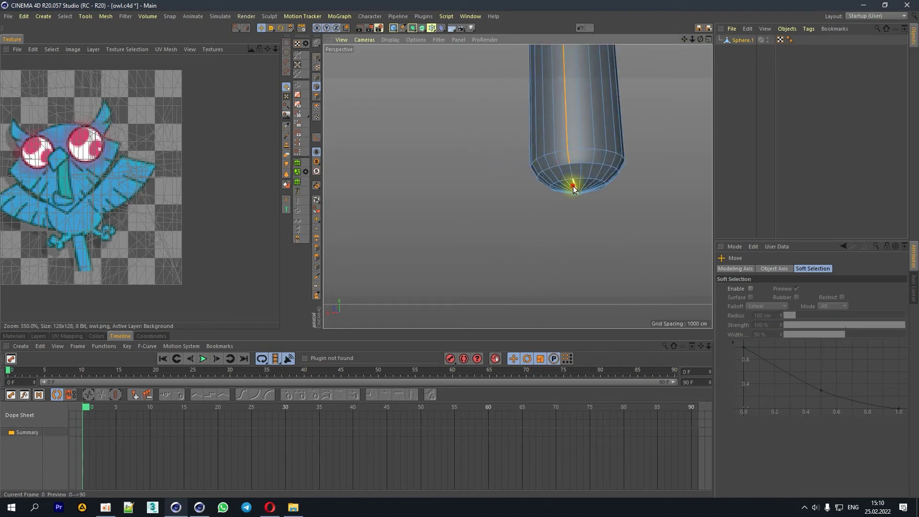
{"action": "left_click_drag", "start_coordinate": [701, 39], "coordinate": [675, 46]}
{"action": "scroll", "coordinate": [525, 207], "scroll_direction": "up", "scroll_amount": 4}
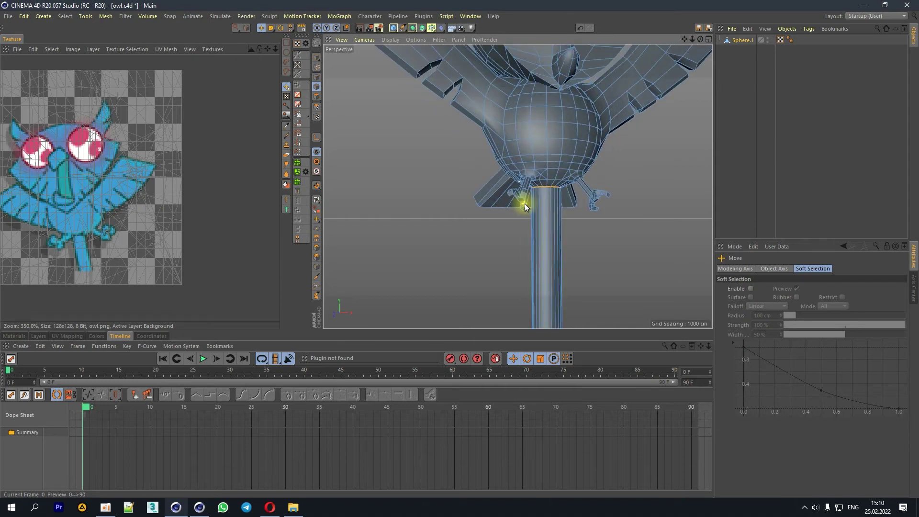
{"action": "scroll", "coordinate": [525, 207], "scroll_direction": "up", "scroll_amount": 2}
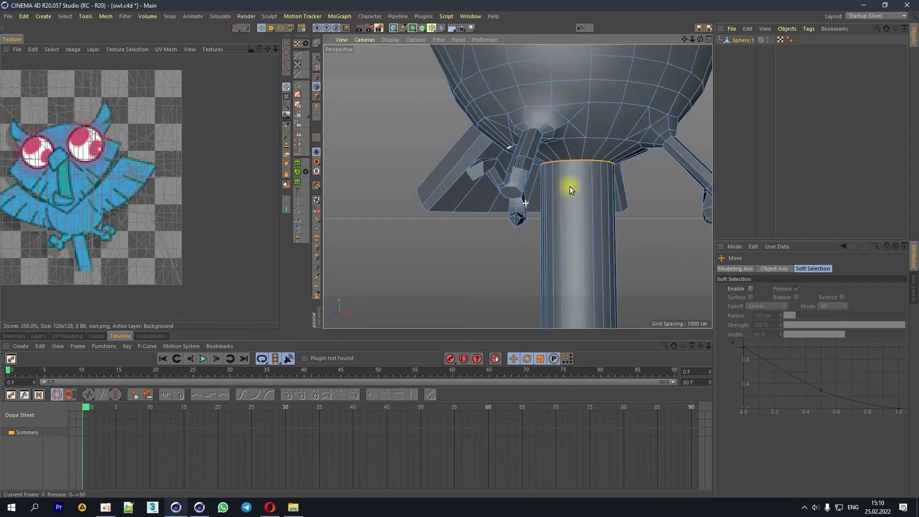
{"action": "left_click", "coordinate": [316, 200]}
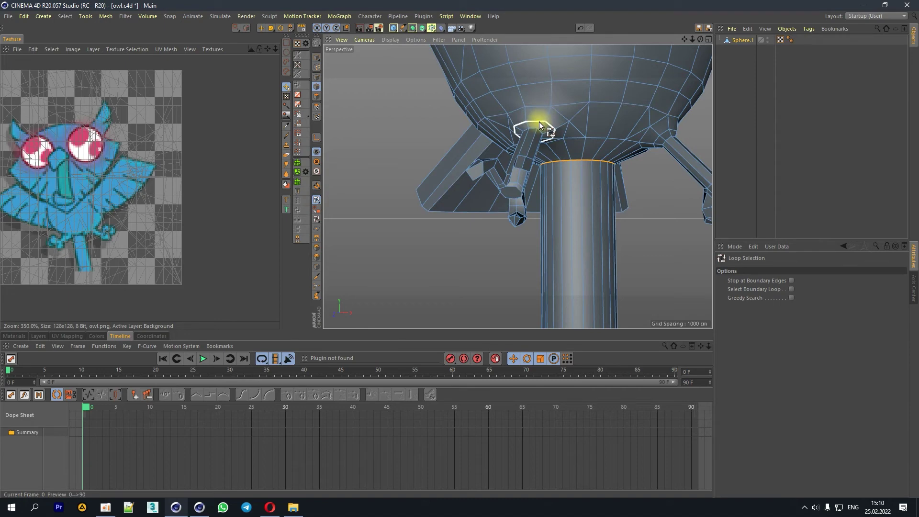
{"action": "mouse_move", "coordinate": [701, 40]}
{"action": "left_mouse_down"}
{"action": "mouse_move", "coordinate": [689, 57]}
{"action": "mouse_move", "coordinate": [697, 39]}
{"action": "left_mouse_up"}
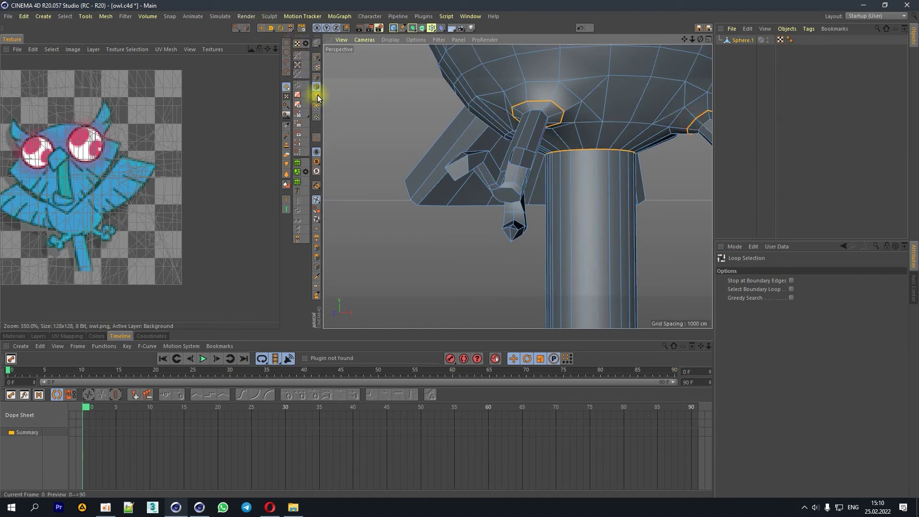
{"action": "left_click", "coordinate": [261, 27]}
Step: Select a path of seam edges down the leg to the claw
{"action": "left_click_drag", "start_coordinate": [702, 39], "coordinate": [690, 76]}
{"action": "scroll", "coordinate": [622, 282], "scroll_direction": "up", "scroll_amount": 3}
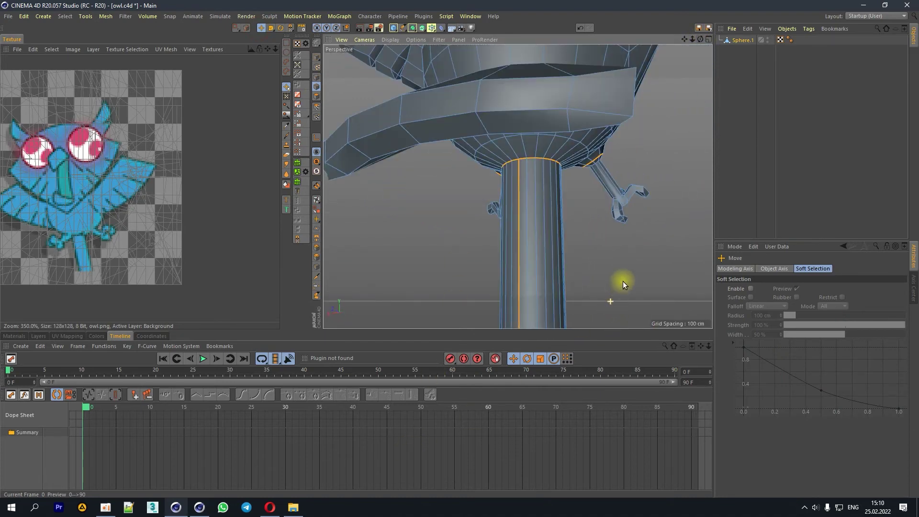
{"action": "scroll", "coordinate": [623, 256], "scroll_direction": "up", "scroll_amount": 3}
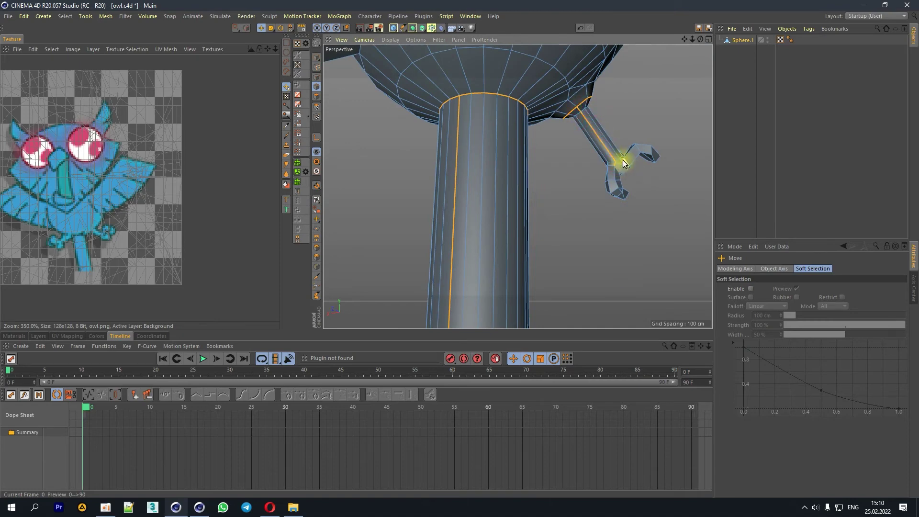
{"action": "scroll", "coordinate": [623, 165], "scroll_direction": "up", "scroll_amount": 5}
{"action": "scroll", "coordinate": [617, 173], "scroll_direction": "down", "scroll_amount": 4}
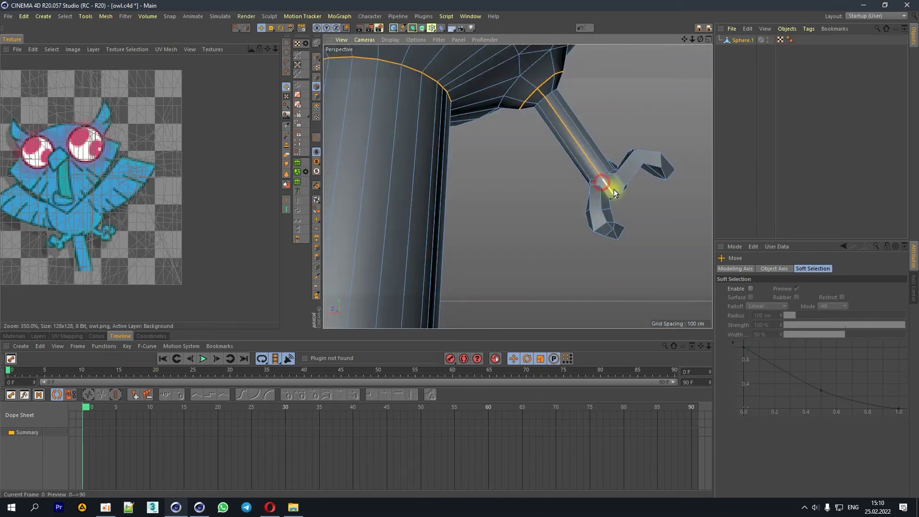
{"action": "left_click_drag", "start_coordinate": [692, 39], "coordinate": [699, 39]}
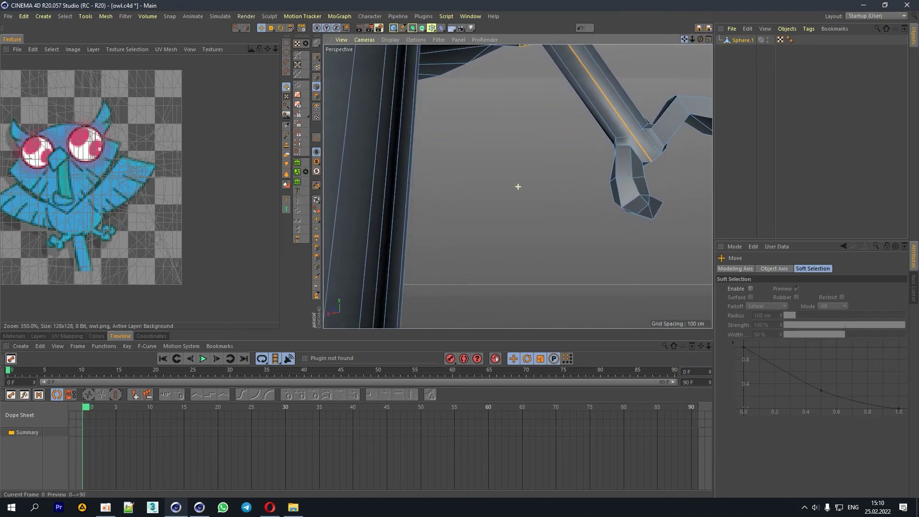
{"action": "left_click_drag", "start_coordinate": [693, 39], "coordinate": [518, 186]}
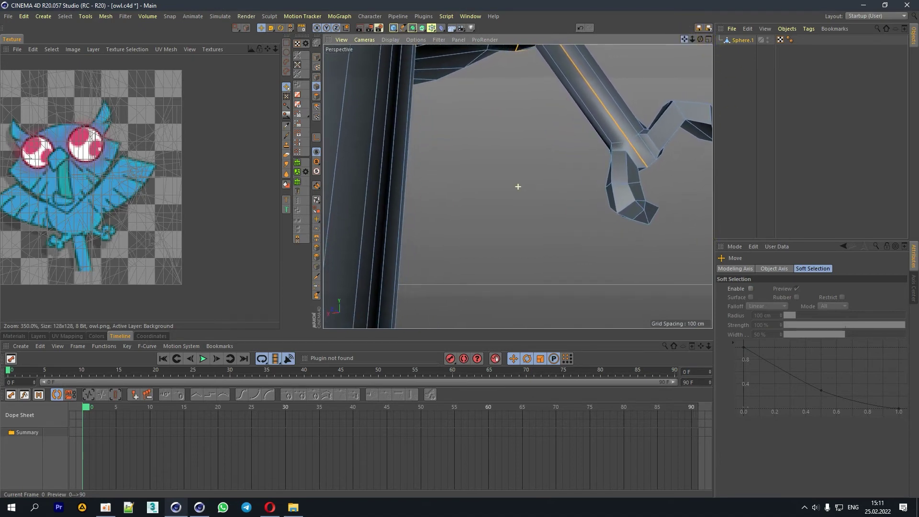
{"action": "left_click", "coordinate": [616, 142]}
{"action": "left_click", "coordinate": [642, 168]}
{"action": "left_click_drag", "start_coordinate": [700, 38], "coordinate": [532, 173]}
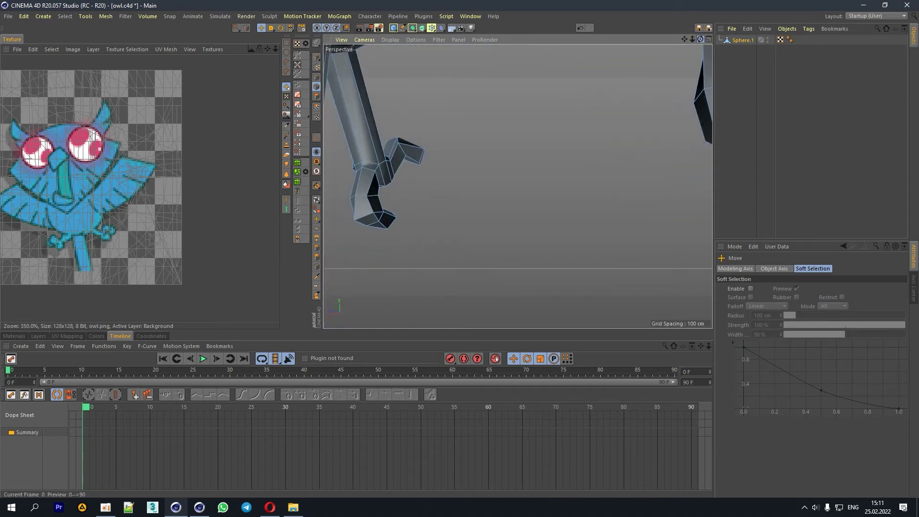
{"action": "left_click", "coordinate": [494, 166]}
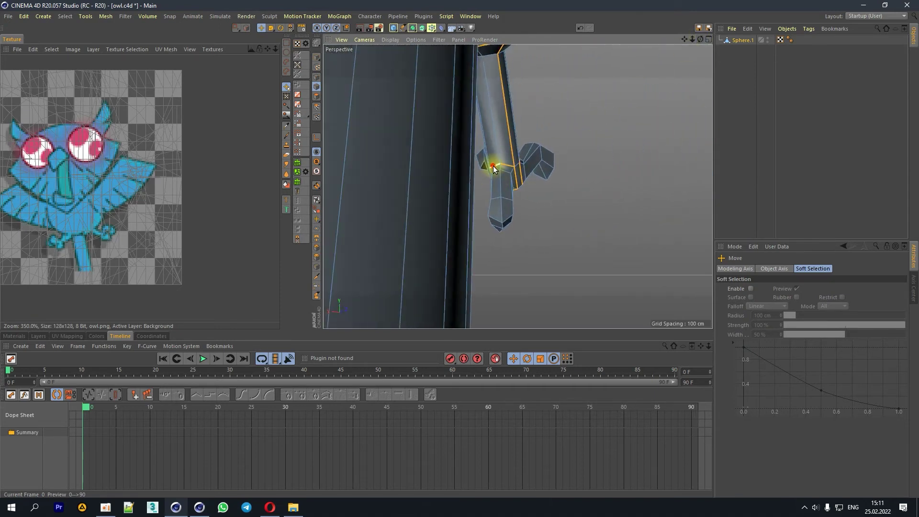
Step: Loop-select around the left leg and claw with U~L, then zoom out to view the whole owl on its pole
{"action": "left_click_drag", "start_coordinate": [684, 39], "coordinate": [518, 187]}
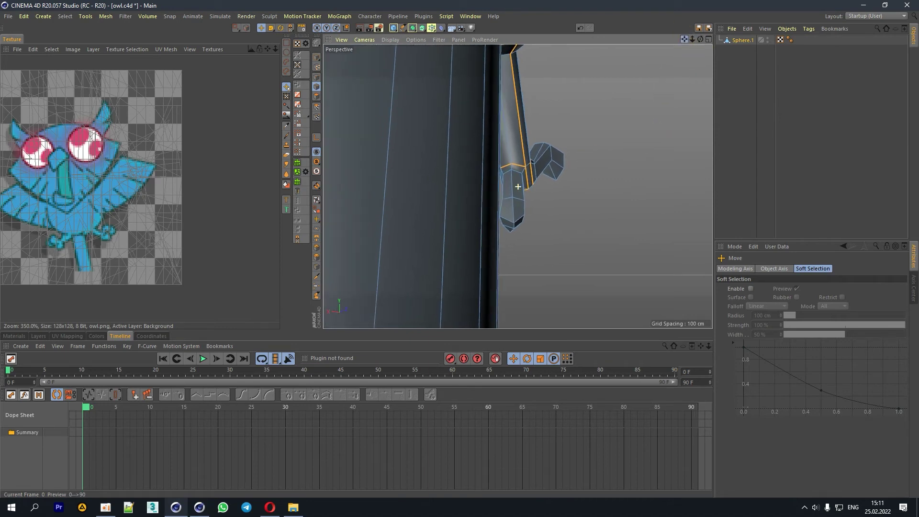
{"action": "mouse_move", "coordinate": [518, 187]}
{"action": "left_mouse_down"}
{"action": "mouse_move", "coordinate": [684, 37]}
{"action": "mouse_move", "coordinate": [519, 187]}
{"action": "mouse_move", "coordinate": [697, 38]}
{"action": "mouse_move", "coordinate": [518, 187]}
{"action": "mouse_move", "coordinate": [622, 116]}
{"action": "left_mouse_up"}
{"action": "scroll", "coordinate": [549, 152], "scroll_direction": "up", "scroll_amount": 3}
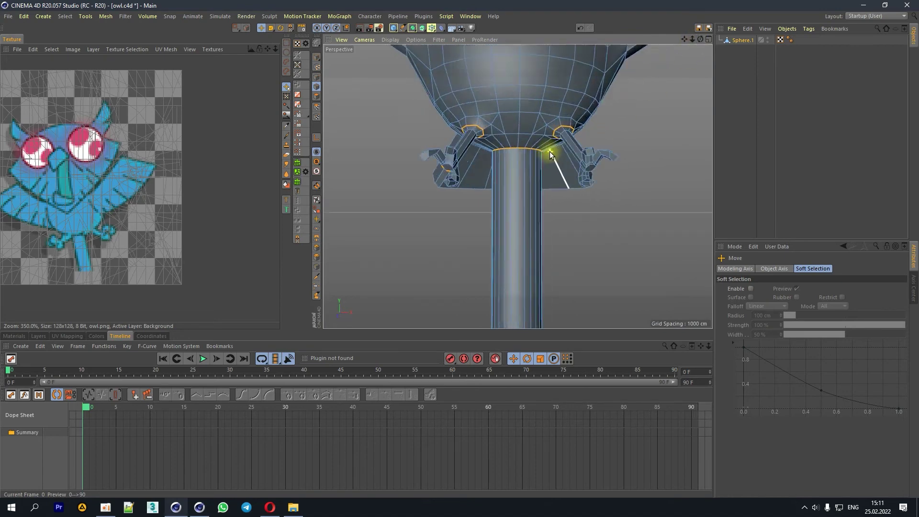
{"action": "scroll", "coordinate": [551, 151], "scroll_direction": "up", "scroll_amount": 3}
{"action": "scroll", "coordinate": [397, 187], "scroll_direction": "up", "scroll_amount": 6}
{"action": "scroll", "coordinate": [403, 187], "scroll_direction": "down", "scroll_amount": 3}
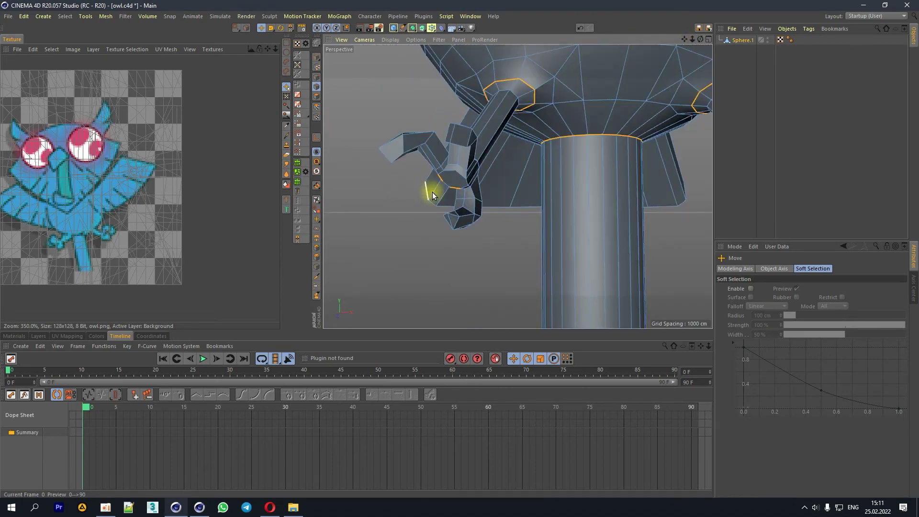
{"action": "key", "text": "u"}
{"action": "key", "text": "l"}
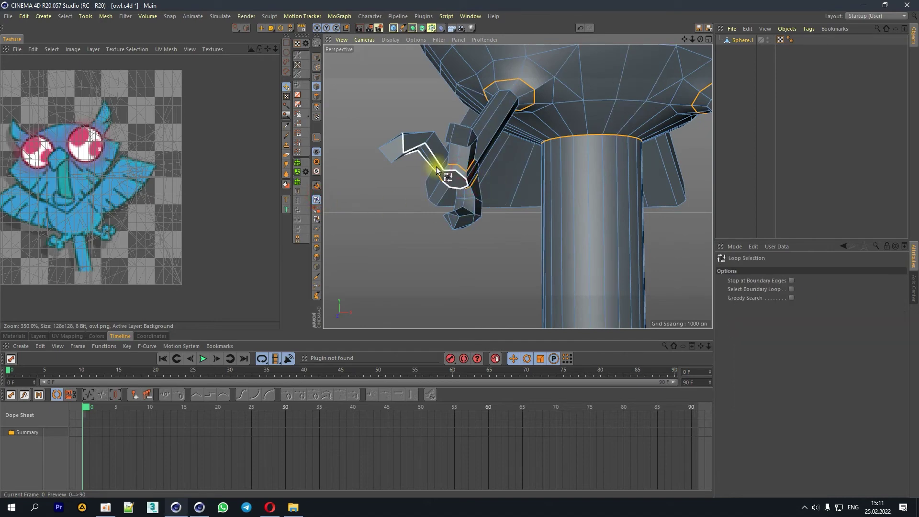
{"action": "left_click_drag", "start_coordinate": [700, 39], "coordinate": [704, 40]}
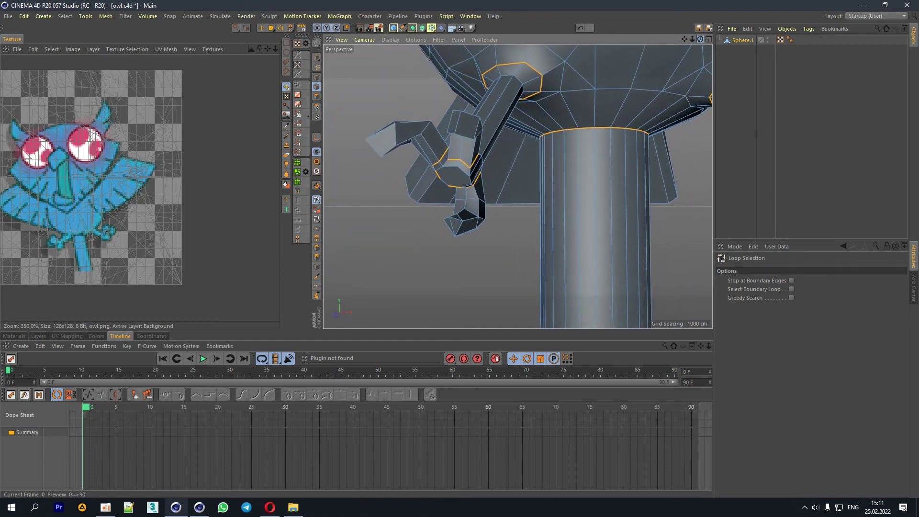
{"action": "left_click", "coordinate": [261, 28]}
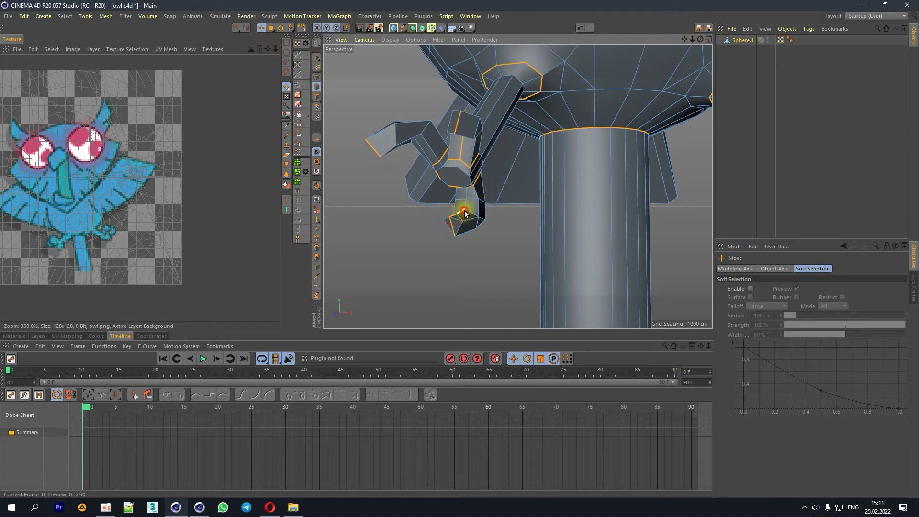
{"action": "left_click_drag", "start_coordinate": [698, 39], "coordinate": [521, 166]}
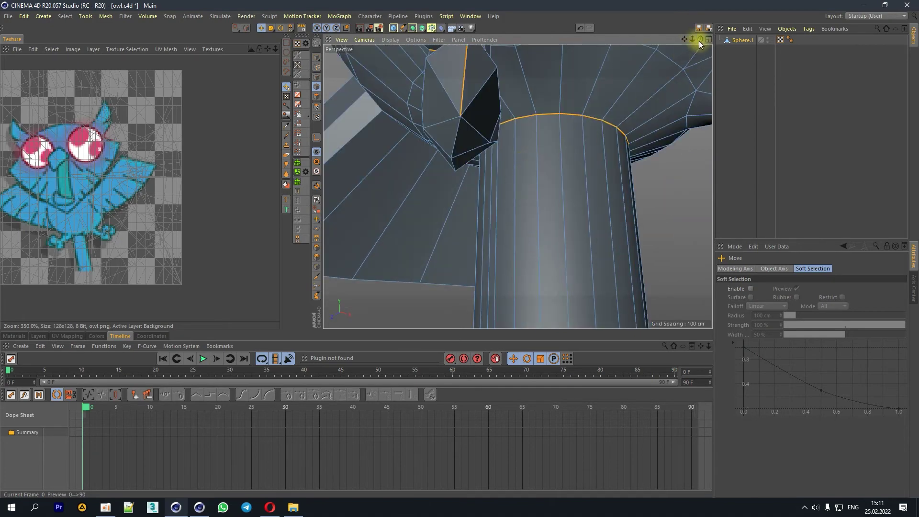
{"action": "left_click_drag", "start_coordinate": [694, 39], "coordinate": [518, 187]}
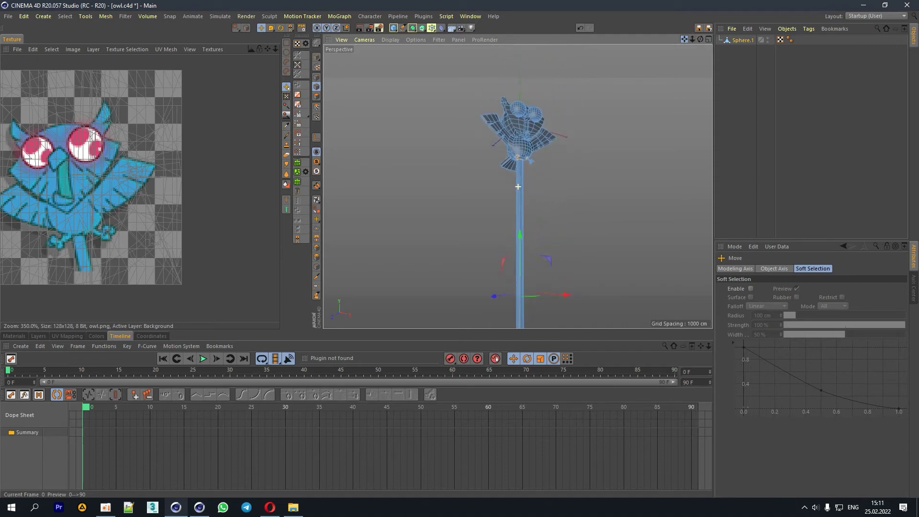
Step: Switch to Live Selection with Only Select Visible Elements turned off so hidden edges are selectable
{"action": "left_click_drag", "start_coordinate": [693, 40], "coordinate": [518, 187]}
{"action": "left_click_drag", "start_coordinate": [700, 40], "coordinate": [629, 73]}
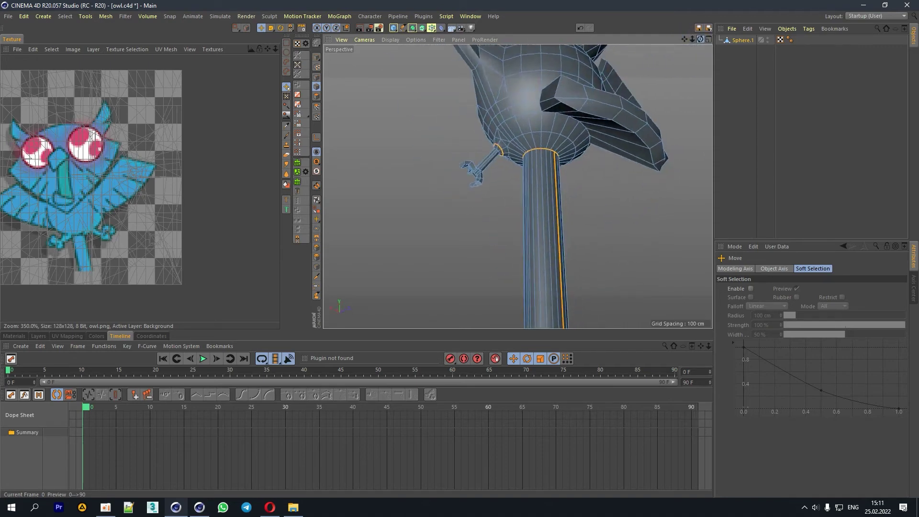
{"action": "scroll", "coordinate": [573, 135], "scroll_direction": "up", "scroll_amount": 5}
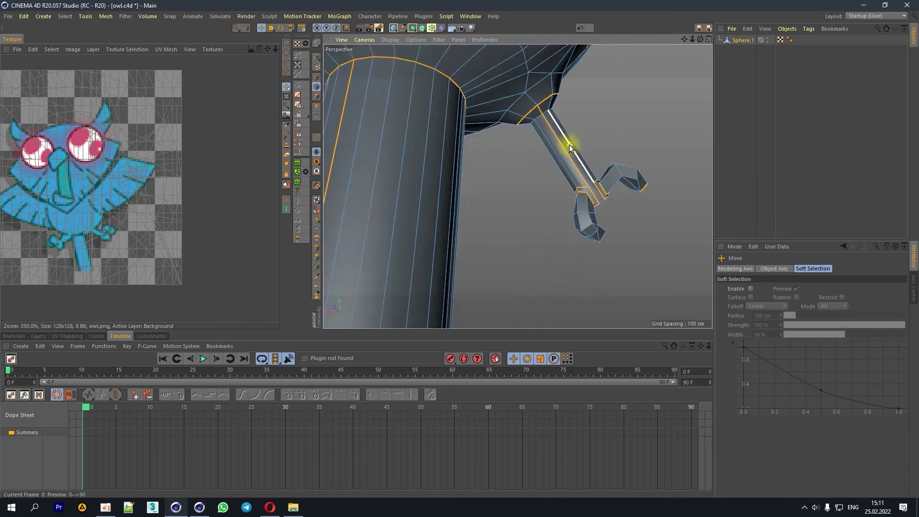
{"action": "left_click_drag", "start_coordinate": [699, 38], "coordinate": [699, 36]}
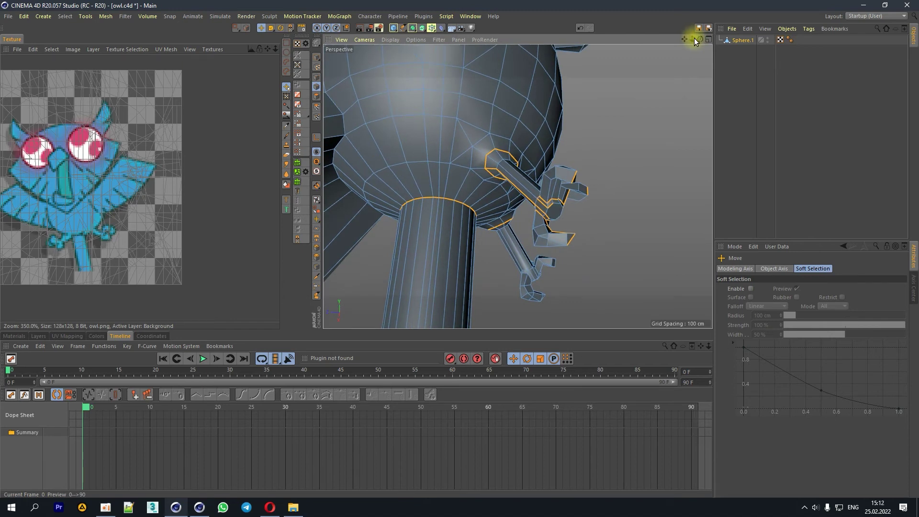
{"action": "left_click_drag", "start_coordinate": [694, 38], "coordinate": [695, 38]}
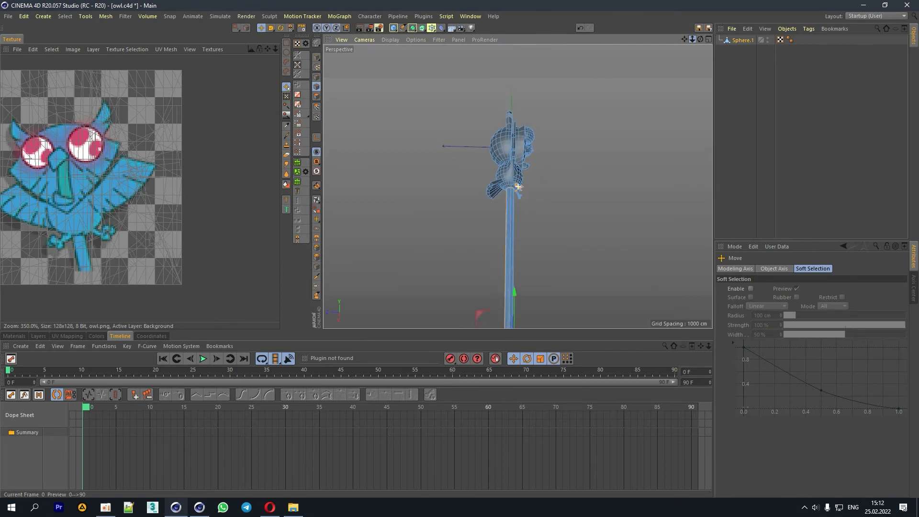
{"action": "left_click_drag", "start_coordinate": [684, 38], "coordinate": [692, 40]}
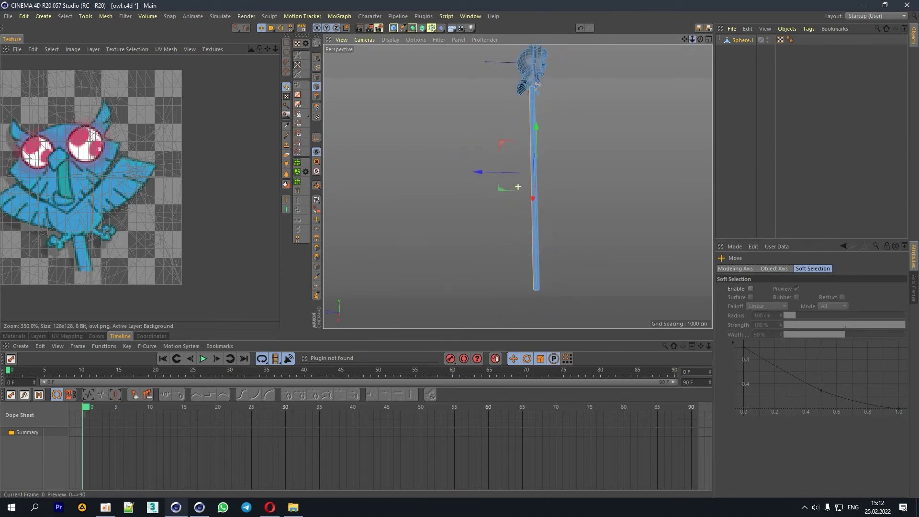
{"action": "left_click", "coordinate": [238, 28]}
{"action": "left_click", "coordinate": [278, 38]}
{"action": "left_click", "coordinate": [534, 80]}
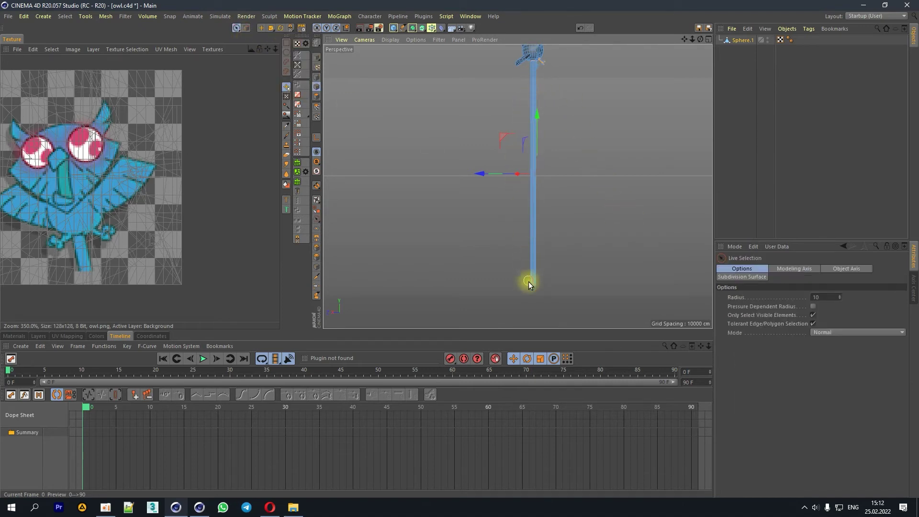
{"action": "left_click", "coordinate": [813, 316]}
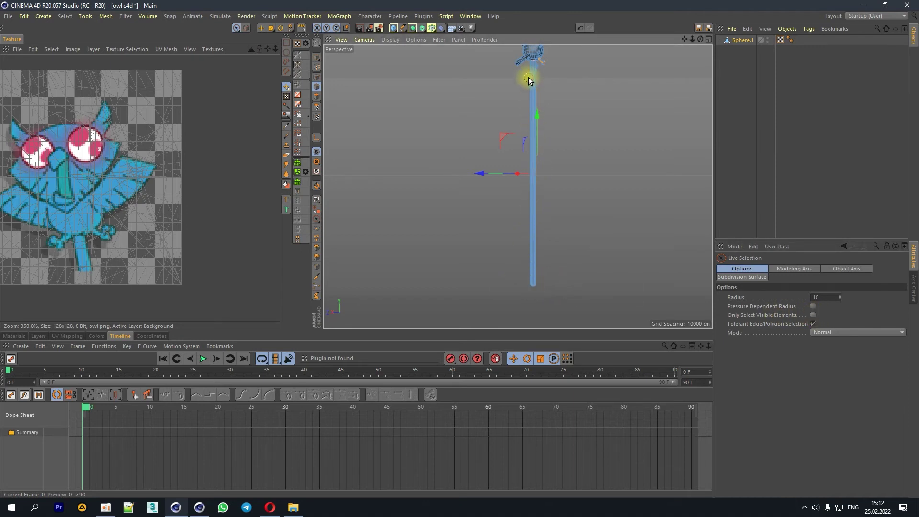
Step: Orbit and zoom in on the sphere's underside where the pole joins, with the Move tool active again
{"action": "left_click_drag", "start_coordinate": [701, 41], "coordinate": [706, 43]}
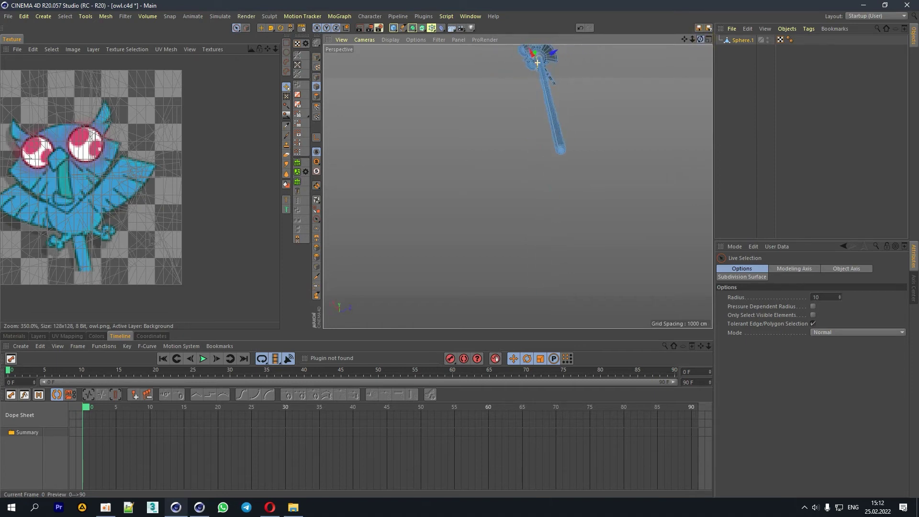
{"action": "left_click_drag", "start_coordinate": [707, 44], "coordinate": [668, 47]}
{"action": "scroll", "coordinate": [513, 56], "scroll_direction": "up", "scroll_amount": 2}
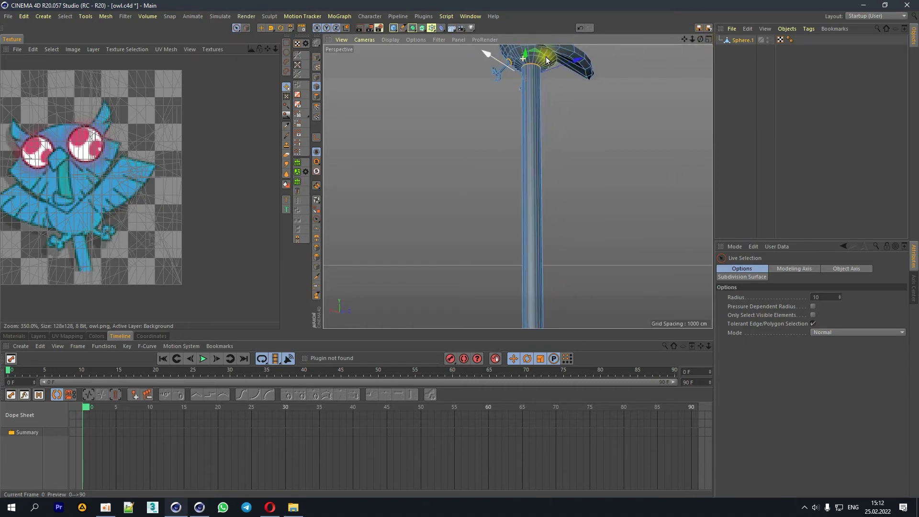
{"action": "scroll", "coordinate": [513, 56], "scroll_direction": "up", "scroll_amount": 5}
{"action": "left_click_drag", "start_coordinate": [684, 39], "coordinate": [694, 77]}
{"action": "scroll", "coordinate": [518, 186], "scroll_direction": "up", "scroll_amount": 3}
{"action": "scroll", "coordinate": [656, 186], "scroll_direction": "up", "scroll_amount": 1}
{"action": "left_click_drag", "start_coordinate": [701, 39], "coordinate": [661, 76]}
{"action": "left_click", "coordinate": [261, 28]}
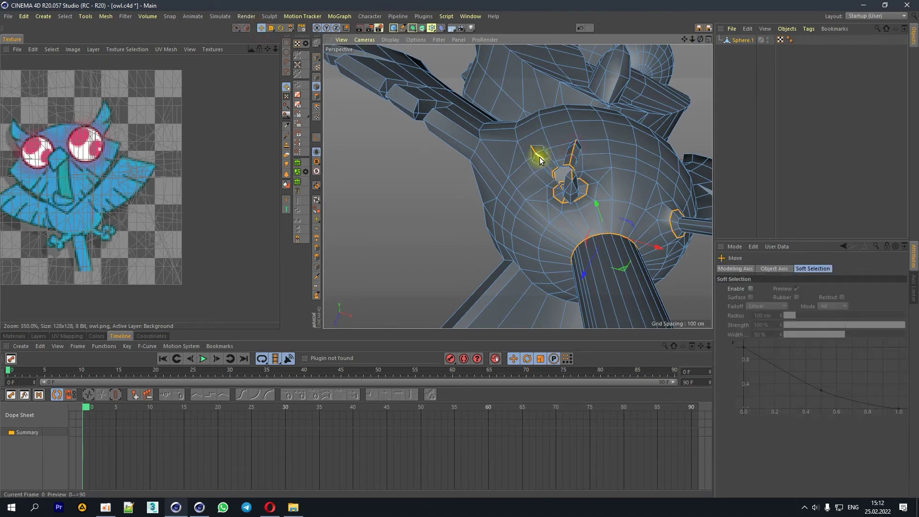
Step: Add an edge on the owl's leg to the seam selection
{"action": "left_click_drag", "start_coordinate": [550, 169], "coordinate": [568, 172], "text": "alt"}
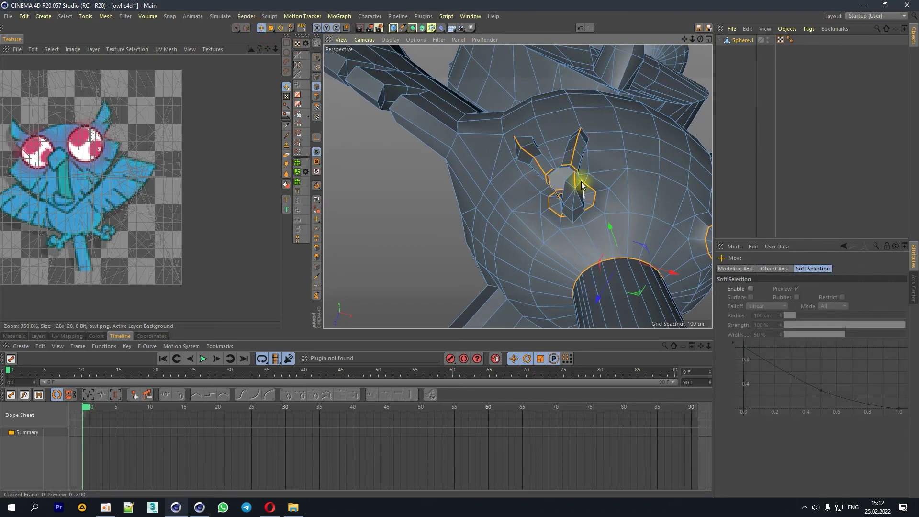
{"action": "left_click_drag", "start_coordinate": [703, 39], "coordinate": [690, 77]}
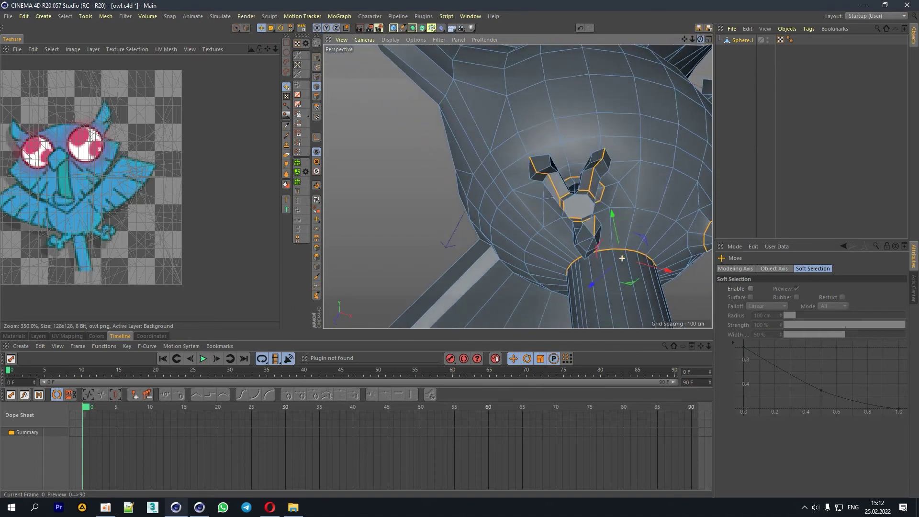
{"action": "left_click_drag", "start_coordinate": [689, 42], "coordinate": [518, 187]}
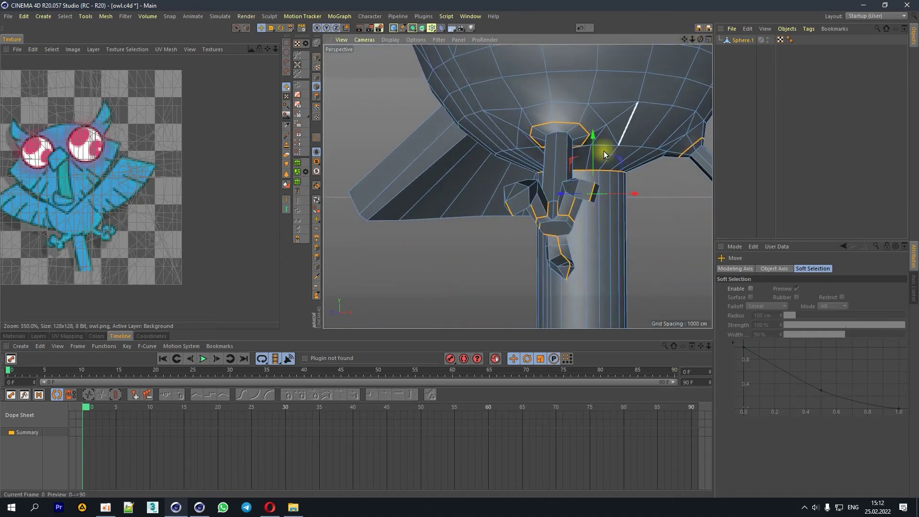
{"action": "mouse_move", "coordinate": [696, 45]}
{"action": "left_mouse_down"}
{"action": "mouse_move", "coordinate": [593, 194]}
{"action": "mouse_move", "coordinate": [642, 147]}
{"action": "mouse_move", "coordinate": [647, 116]}
{"action": "left_mouse_up"}
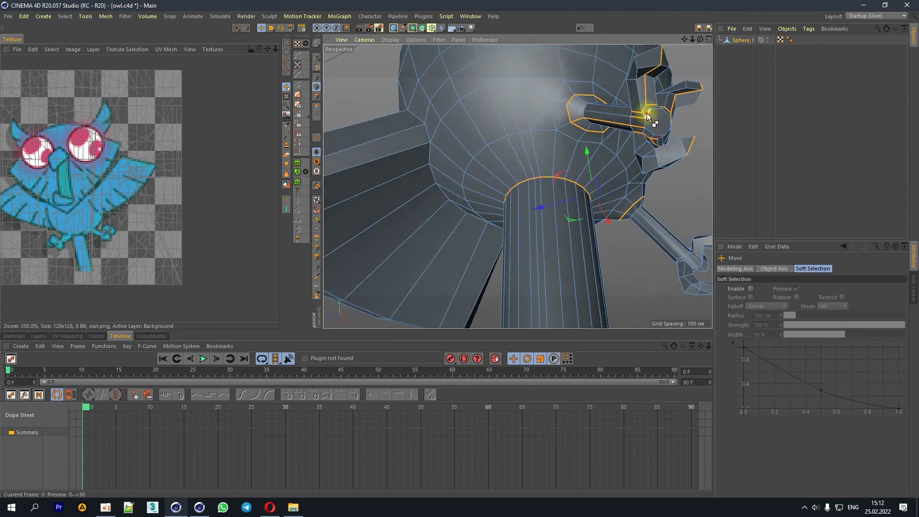
{"action": "left_click_drag", "start_coordinate": [700, 40], "coordinate": [593, 194]}
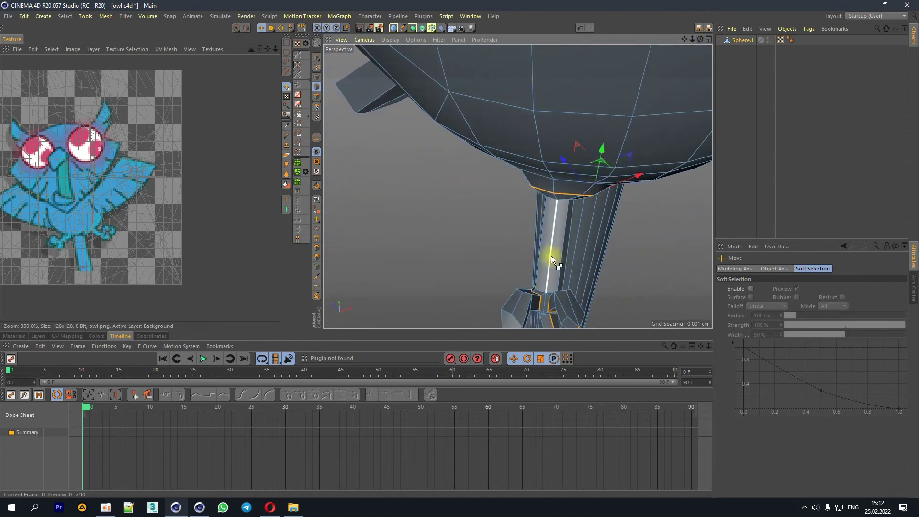
{"action": "left_click", "coordinate": [535, 288], "text": "shift"}
{"action": "mouse_move", "coordinate": [692, 40]}
{"action": "left_mouse_down"}
{"action": "mouse_move", "coordinate": [661, 40]}
{"action": "mouse_move", "coordinate": [728, 57]}
{"action": "mouse_move", "coordinate": [759, 35]}
{"action": "left_mouse_up"}
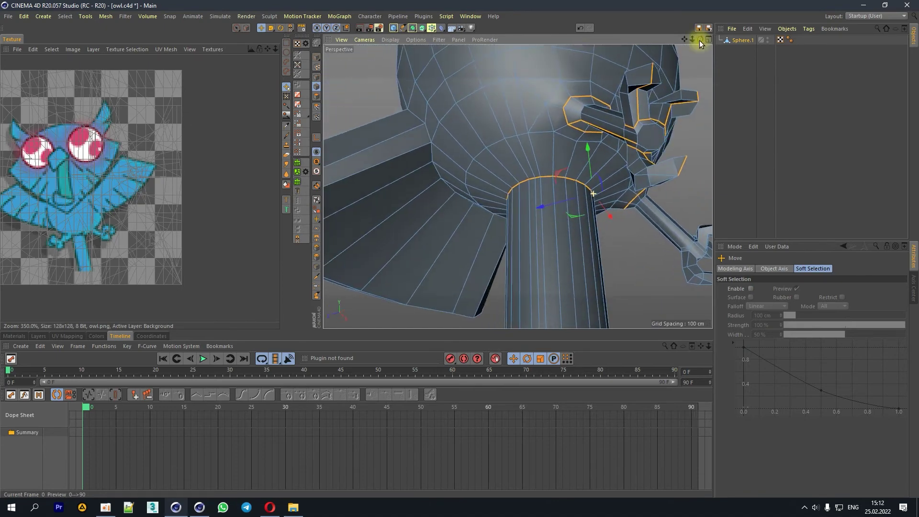
{"action": "left_click", "coordinate": [628, 143]}
Step: Add a vertical edge running down the leg to the seam selection
{"action": "left_click_drag", "start_coordinate": [711, 42], "coordinate": [593, 193]}
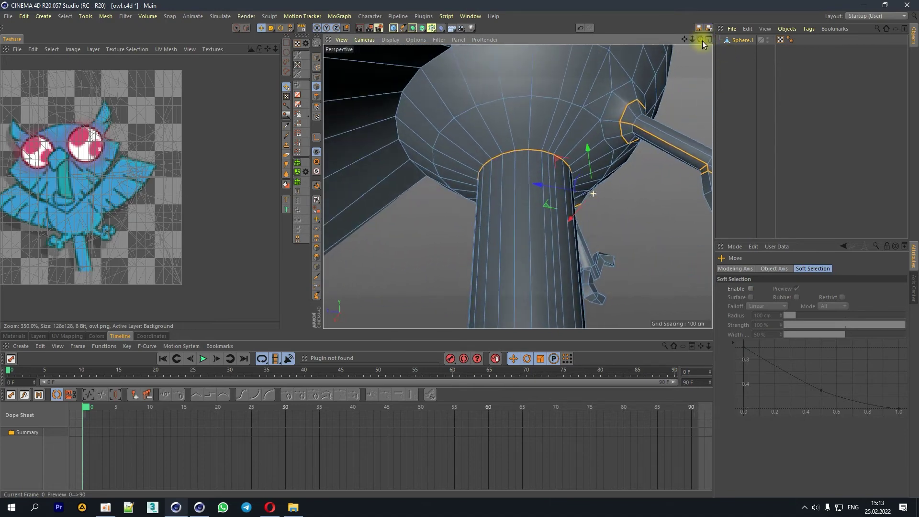
{"action": "left_click_drag", "start_coordinate": [689, 47], "coordinate": [636, 165]}
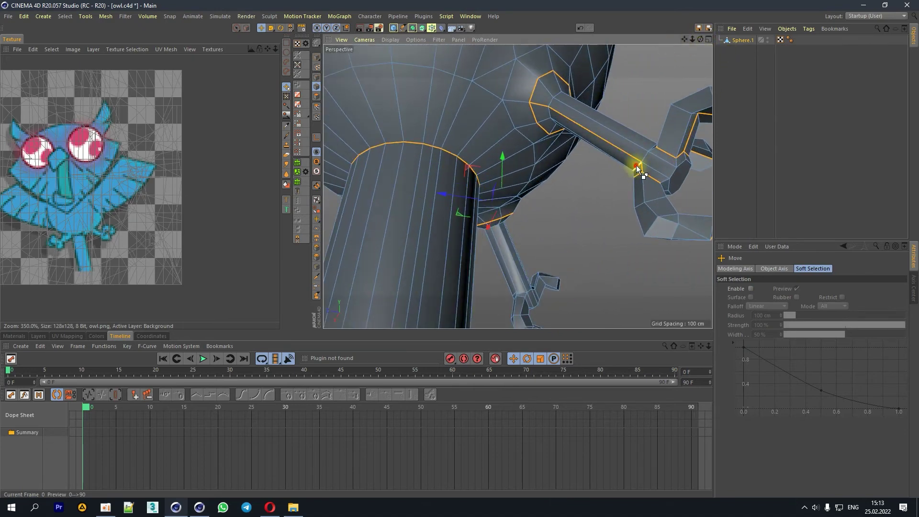
{"action": "left_click_drag", "start_coordinate": [701, 40], "coordinate": [618, 246]}
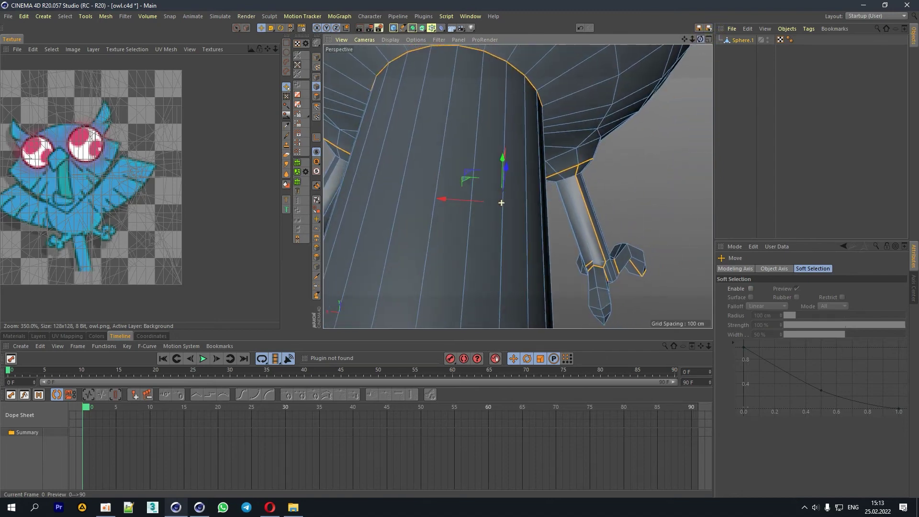
{"action": "left_click_drag", "start_coordinate": [700, 39], "coordinate": [501, 203]}
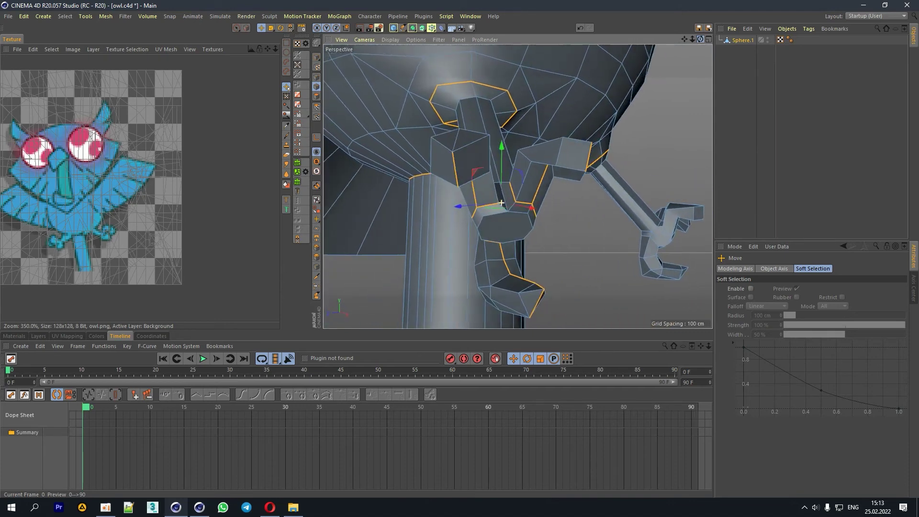
{"action": "left_click_drag", "start_coordinate": [501, 203], "coordinate": [587, 126]}
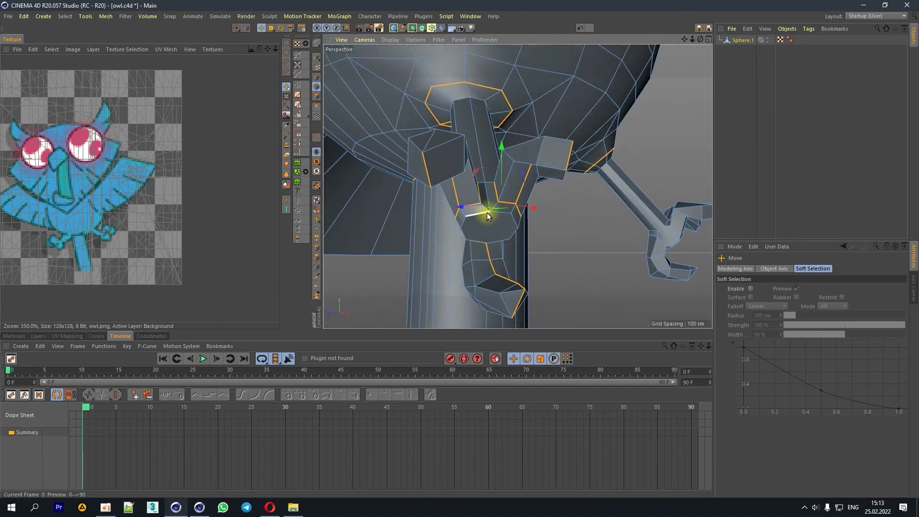
{"action": "left_click", "coordinate": [486, 201], "text": "shift"}
{"action": "left_click_drag", "start_coordinate": [700, 39], "coordinate": [501, 202]}
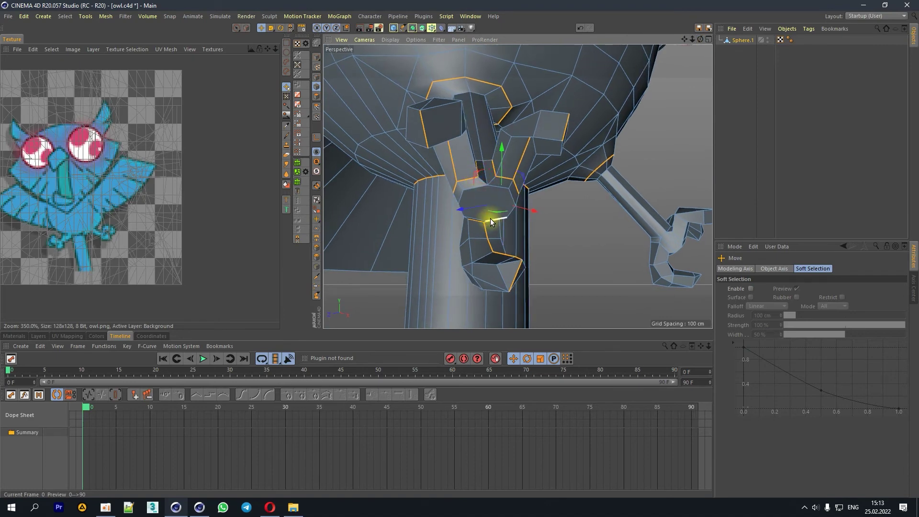
{"action": "left_click_drag", "start_coordinate": [698, 43], "coordinate": [698, 42]}
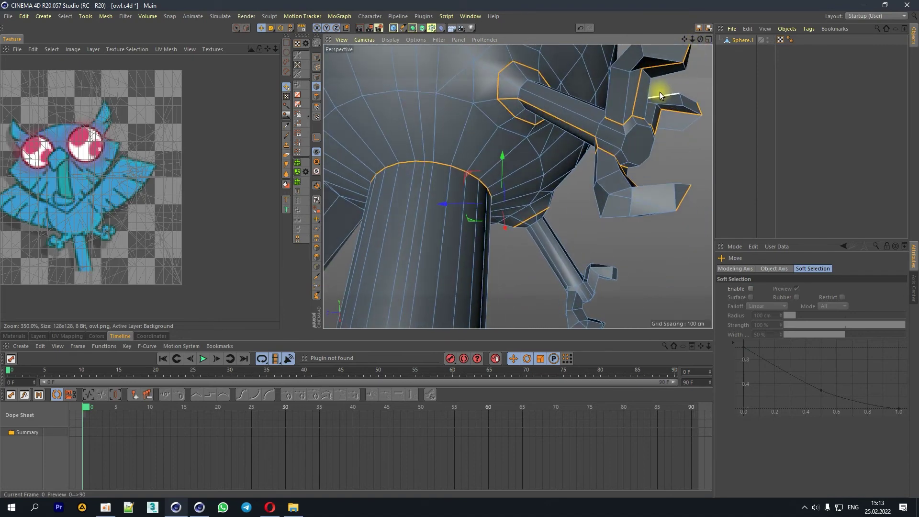
Step: Add three edges around the claw to the seam selection
{"action": "left_click", "coordinate": [641, 121], "text": "shift"}
{"action": "left_click", "coordinate": [652, 133], "text": "shift"}
{"action": "left_click", "coordinate": [663, 123], "text": "shift"}
{"action": "left_click_drag", "start_coordinate": [700, 40], "coordinate": [590, 114]}
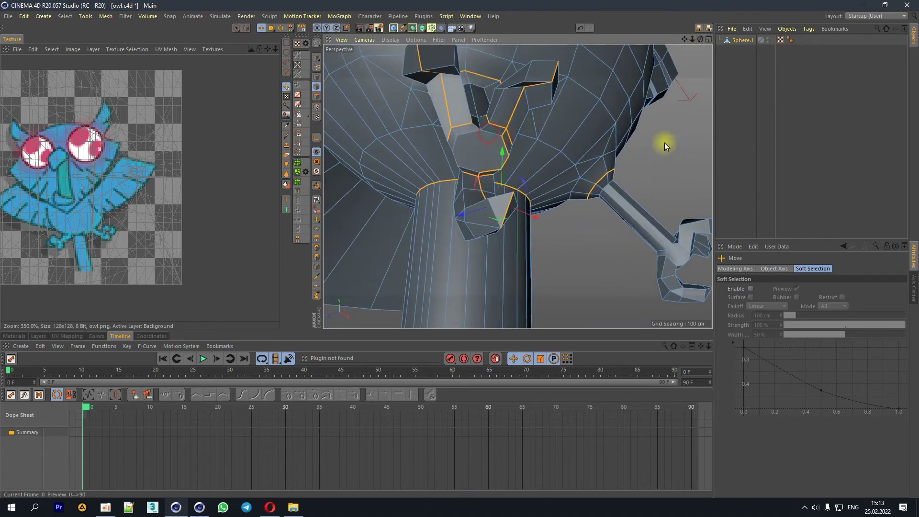
Step: Add the edges of the octagonal ring where the leg joins the body
{"action": "left_click", "coordinate": [501, 139], "text": "shift"}
{"action": "left_click", "coordinate": [456, 133], "text": "shift"}
{"action": "left_click", "coordinate": [458, 164], "text": "shift"}
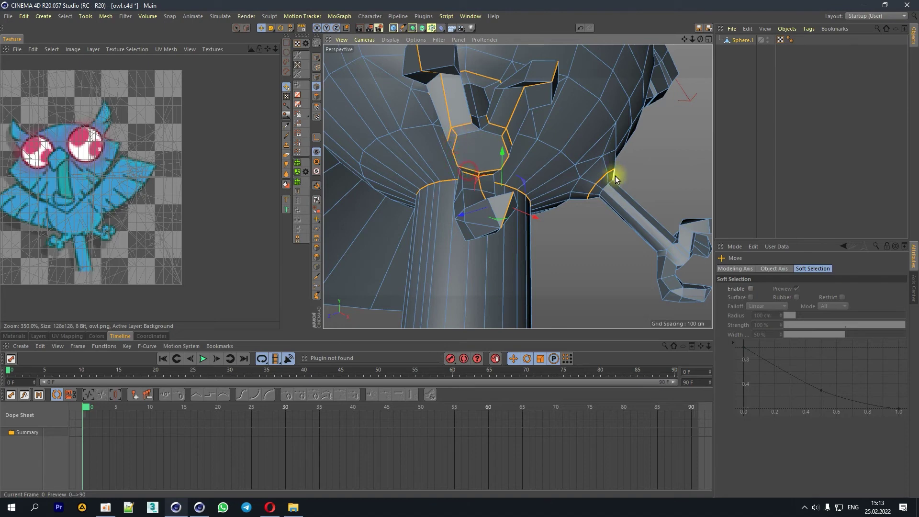
{"action": "left_click_drag", "start_coordinate": [699, 39], "coordinate": [670, 53]}
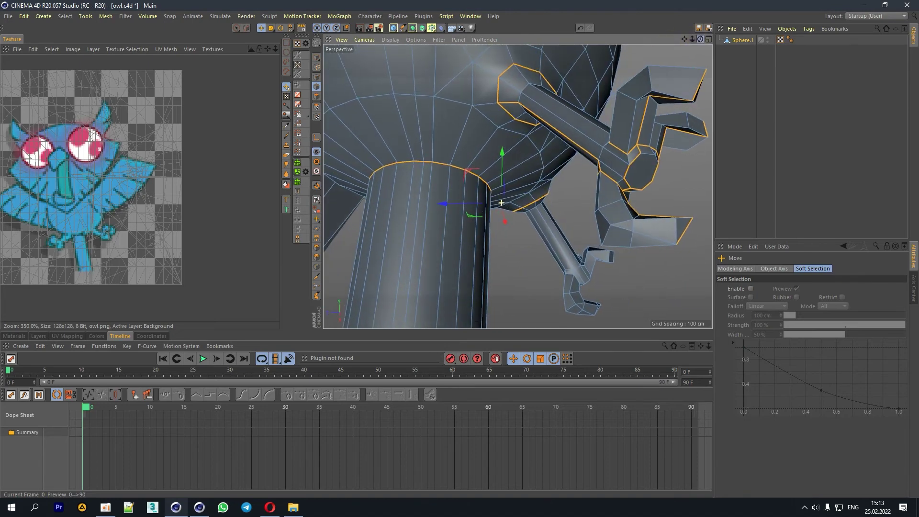
Step: Add the claw outline, claw tip and upper leg edges to the seam selection
{"action": "mouse_move", "coordinate": [700, 38]}
{"action": "left_mouse_down"}
{"action": "mouse_move", "coordinate": [671, 58]}
{"action": "mouse_move", "coordinate": [680, 62]}
{"action": "mouse_move", "coordinate": [692, 46]}
{"action": "left_mouse_up"}
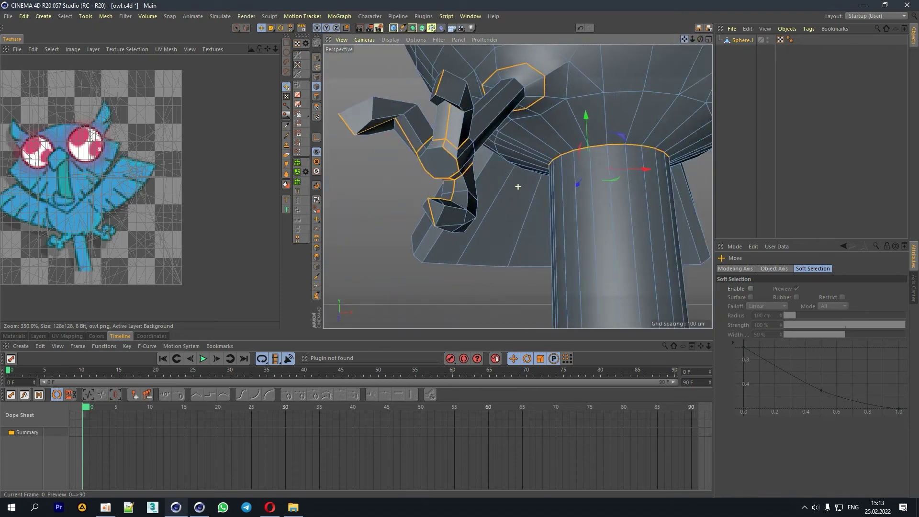
{"action": "left_click", "coordinate": [550, 141], "text": "shift"}
{"action": "left_click", "coordinate": [543, 163], "text": "shift"}
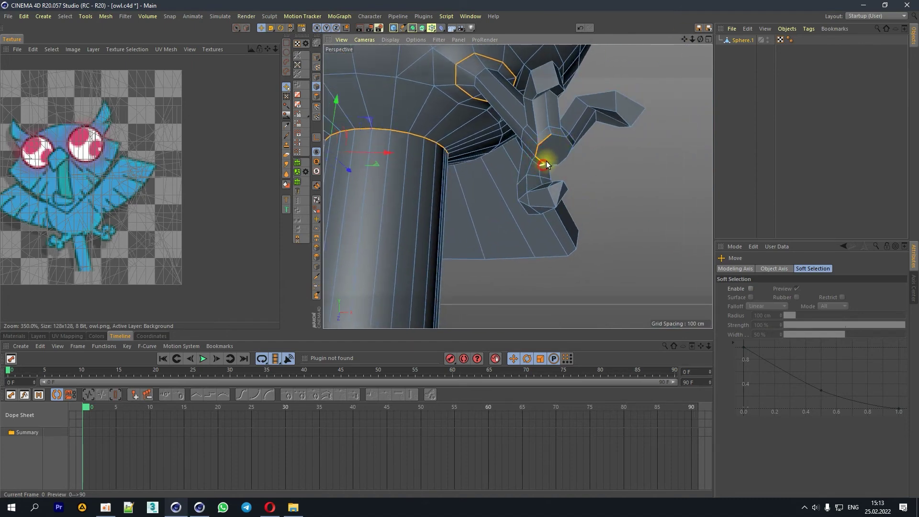
{"action": "left_click", "coordinate": [548, 115], "text": "shift"}
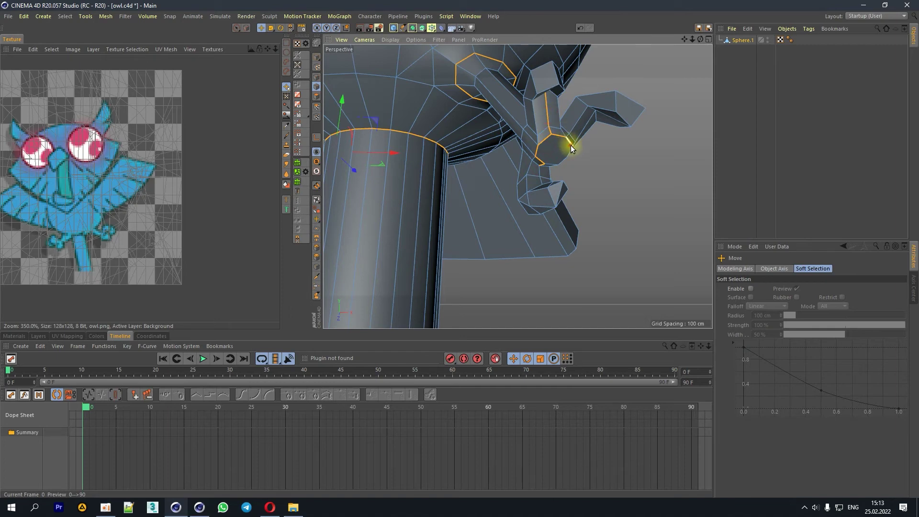
{"action": "left_click", "coordinate": [579, 134], "text": "shift"}
{"action": "left_click", "coordinate": [540, 183], "text": "shift"}
{"action": "left_click", "coordinate": [615, 119], "text": "shift"}
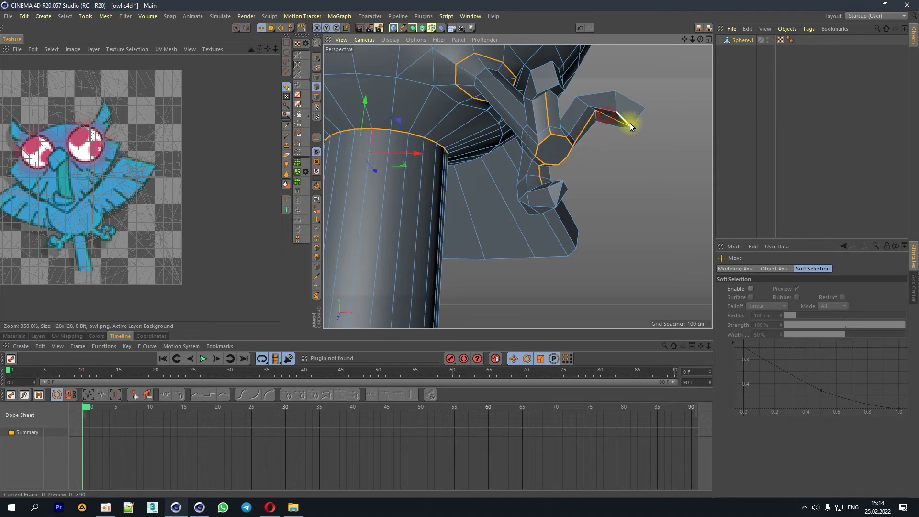
{"action": "left_click", "coordinate": [636, 123], "text": "shift"}
{"action": "left_click", "coordinate": [556, 76], "text": "shift"}
Step: Loop-select the claw loop and the leg–claw joint loop, then return to the Move tool
{"action": "left_click_drag", "start_coordinate": [701, 38], "coordinate": [514, 186]}
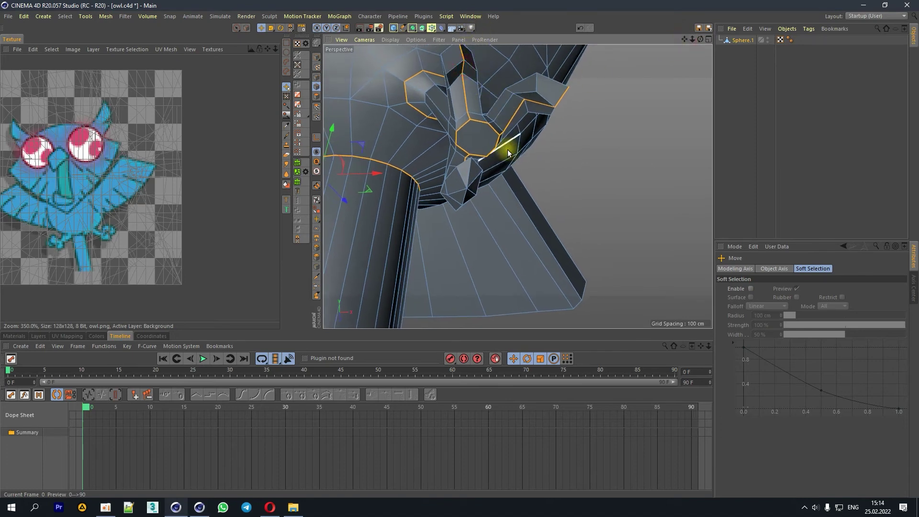
{"action": "left_click_drag", "start_coordinate": [700, 39], "coordinate": [700, 39]}
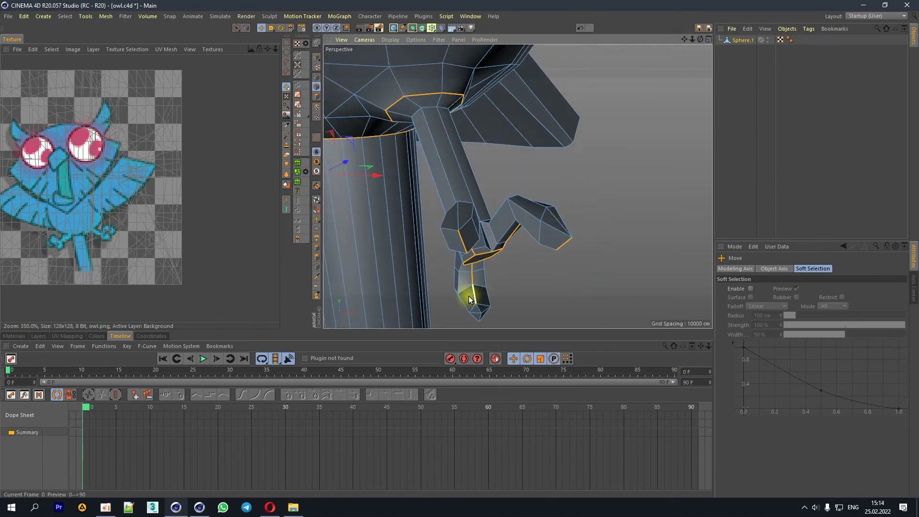
{"action": "left_click_drag", "start_coordinate": [700, 38], "coordinate": [701, 39]}
{"action": "scroll", "coordinate": [485, 254], "scroll_direction": "up", "scroll_amount": 2}
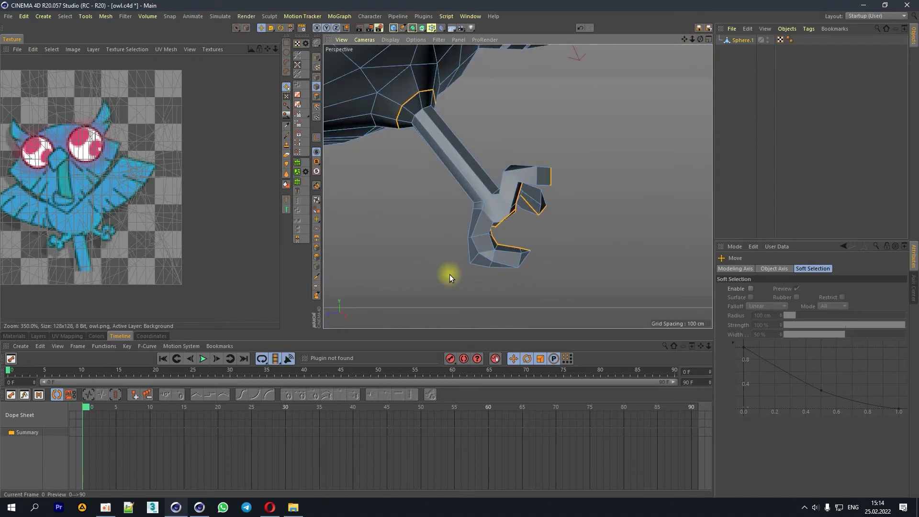
{"action": "left_click_drag", "start_coordinate": [700, 39], "coordinate": [685, 38]}
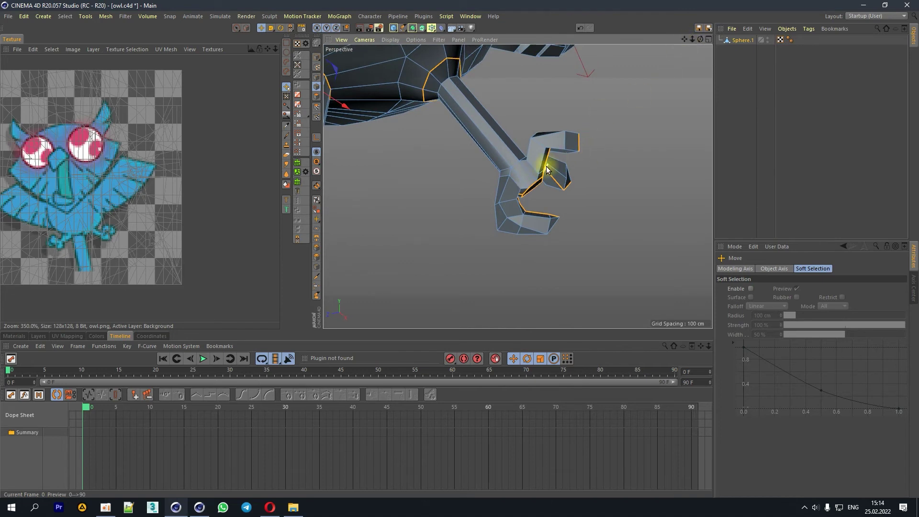
{"action": "left_click", "coordinate": [316, 198]}
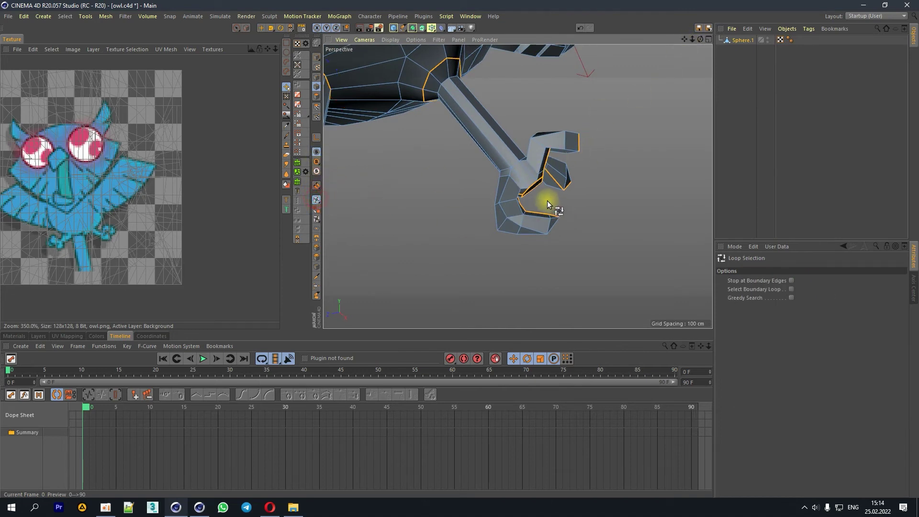
{"action": "left_click", "coordinate": [514, 182]}
{"action": "left_click_drag", "start_coordinate": [701, 39], "coordinate": [544, 170]}
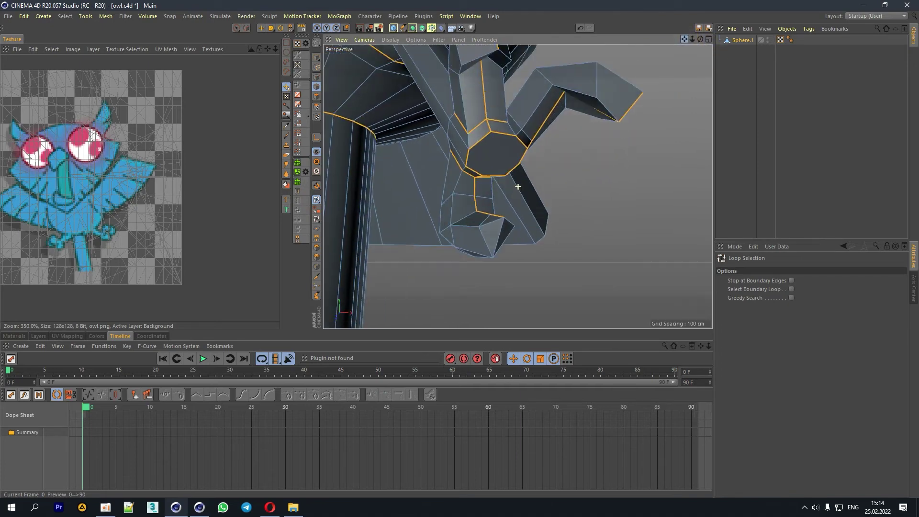
{"action": "left_click", "coordinate": [500, 184]}
{"action": "mouse_move", "coordinate": [701, 39]}
{"action": "left_mouse_down"}
{"action": "mouse_move", "coordinate": [661, 58]}
{"action": "mouse_move", "coordinate": [671, 53]}
{"action": "left_mouse_up"}
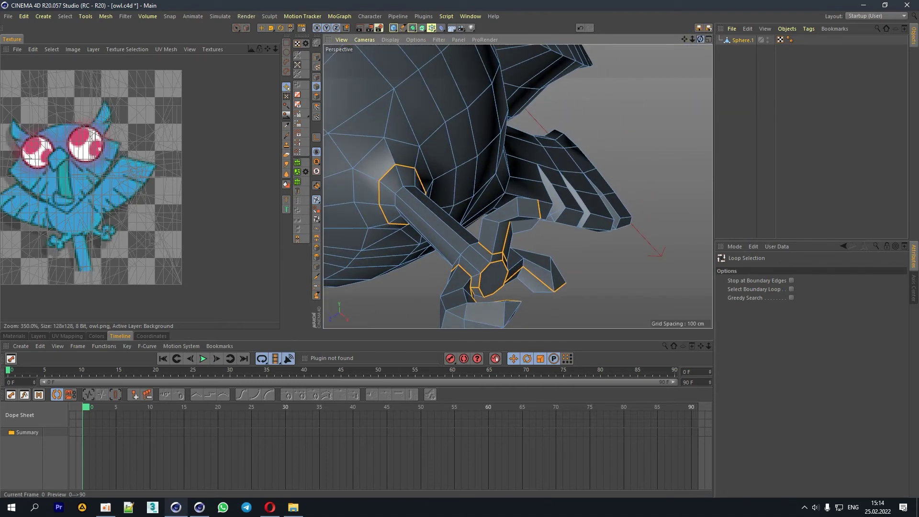
{"action": "left_click", "coordinate": [261, 28]}
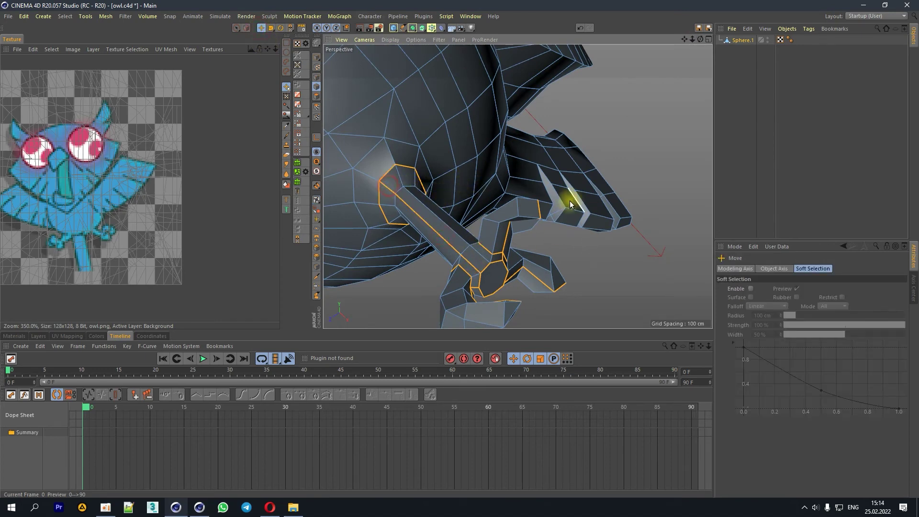
Step: Select the edge loop along the wing's border
{"action": "mouse_move", "coordinate": [692, 39]}
{"action": "left_mouse_down"}
{"action": "mouse_move", "coordinate": [693, 57]}
{"action": "mouse_move", "coordinate": [685, 44]}
{"action": "mouse_move", "coordinate": [518, 186]}
{"action": "left_mouse_up"}
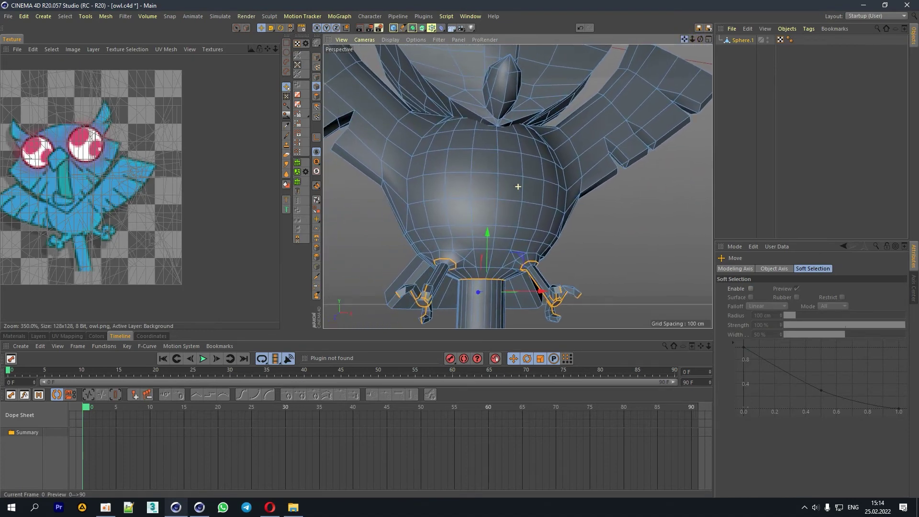
{"action": "left_click_drag", "start_coordinate": [700, 40], "coordinate": [493, 270]}
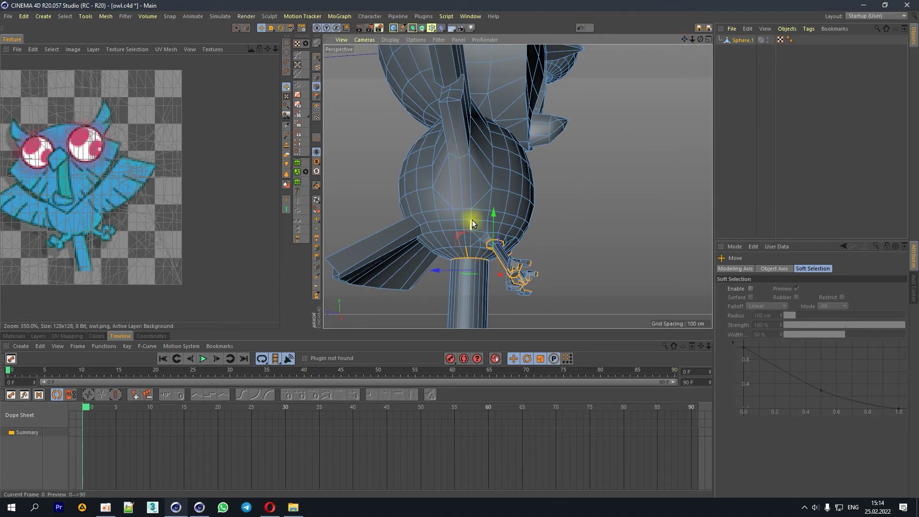
{"action": "left_click_drag", "start_coordinate": [622, 72], "coordinate": [559, 176], "text": "alt"}
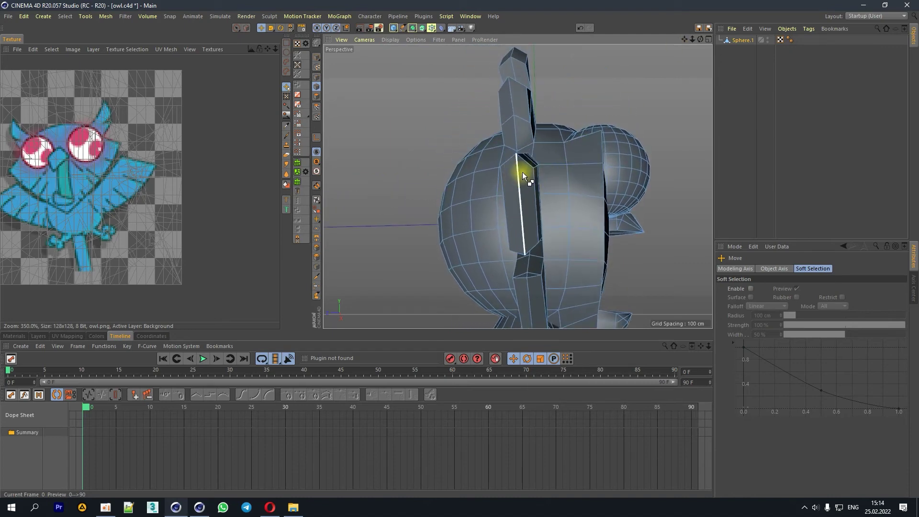
{"action": "left_click", "coordinate": [518, 175]}
Step: Double-click to add the loop where the wing meets the body, then reframe the owl's body
{"action": "left_click_drag", "start_coordinate": [693, 40], "coordinate": [522, 221]}
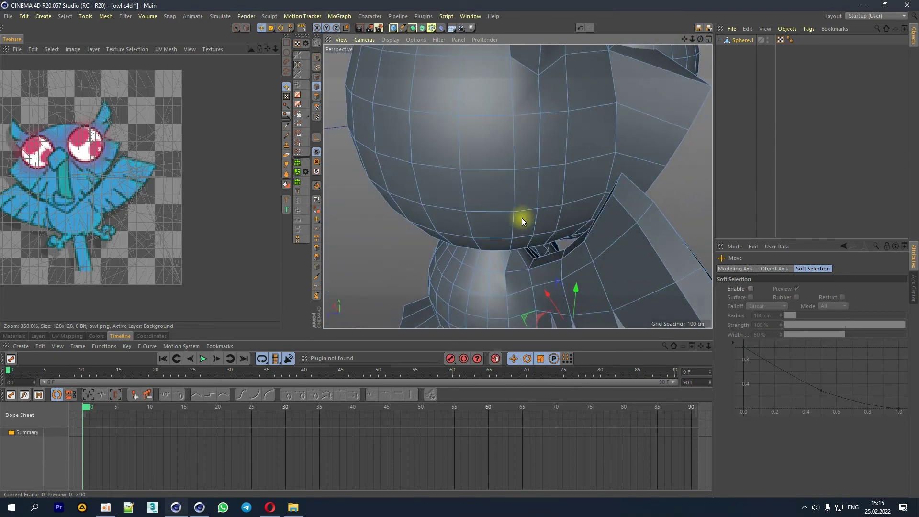
{"action": "double_click", "coordinate": [541, 258]}
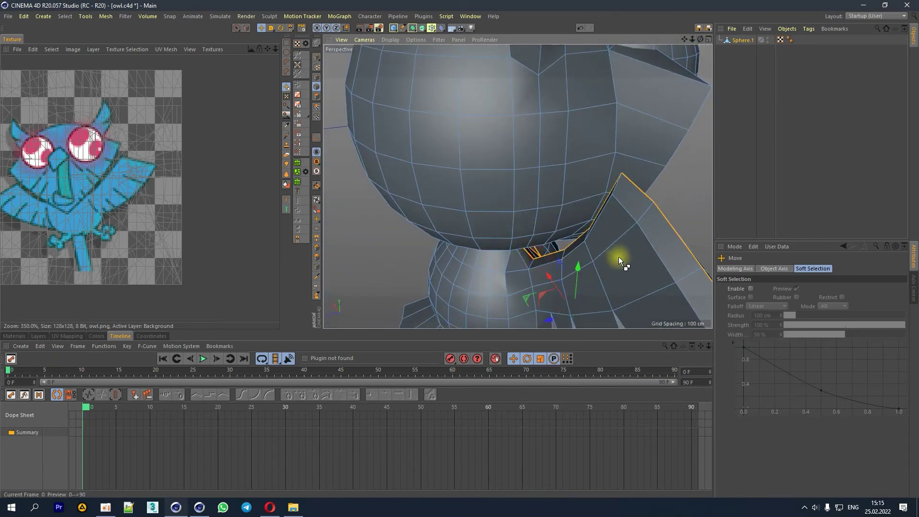
{"action": "left_click_drag", "start_coordinate": [693, 40], "coordinate": [542, 240]}
{"action": "left_click_drag", "start_coordinate": [701, 39], "coordinate": [685, 43]}
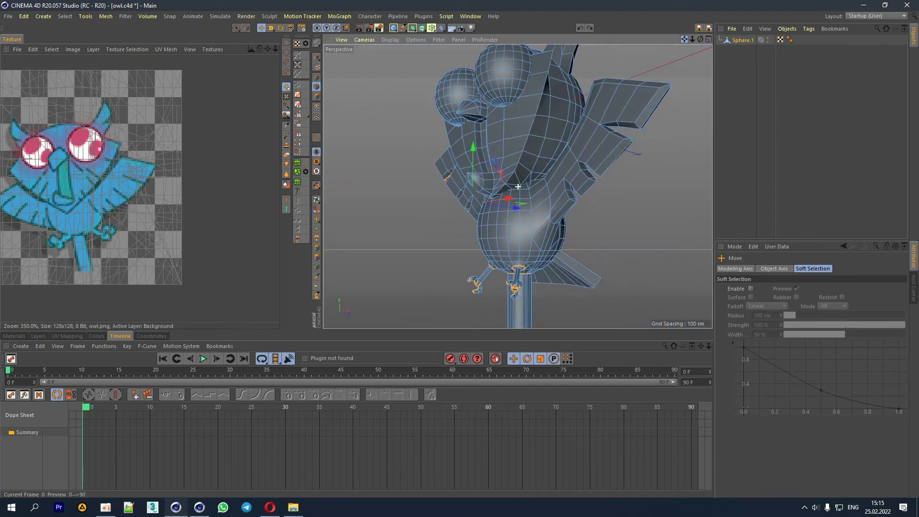
{"action": "scroll", "coordinate": [542, 272], "scroll_direction": "up", "scroll_amount": 3}
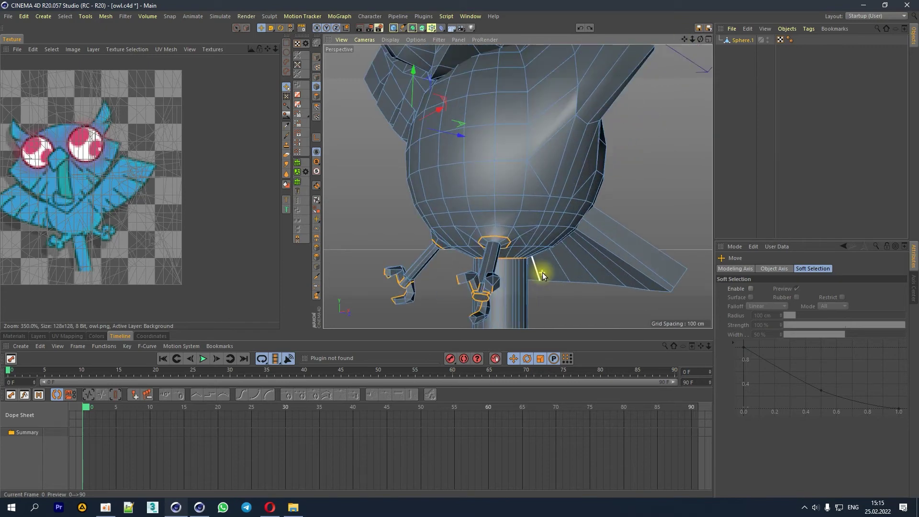
{"action": "scroll", "coordinate": [542, 272], "scroll_direction": "up", "scroll_amount": 3}
{"action": "scroll", "coordinate": [643, 125], "scroll_direction": "down", "scroll_amount": 10}
{"action": "mouse_move", "coordinate": [701, 40]}
{"action": "left_mouse_down"}
{"action": "mouse_move", "coordinate": [685, 46]}
{"action": "mouse_move", "coordinate": [572, 197]}
{"action": "left_mouse_up"}
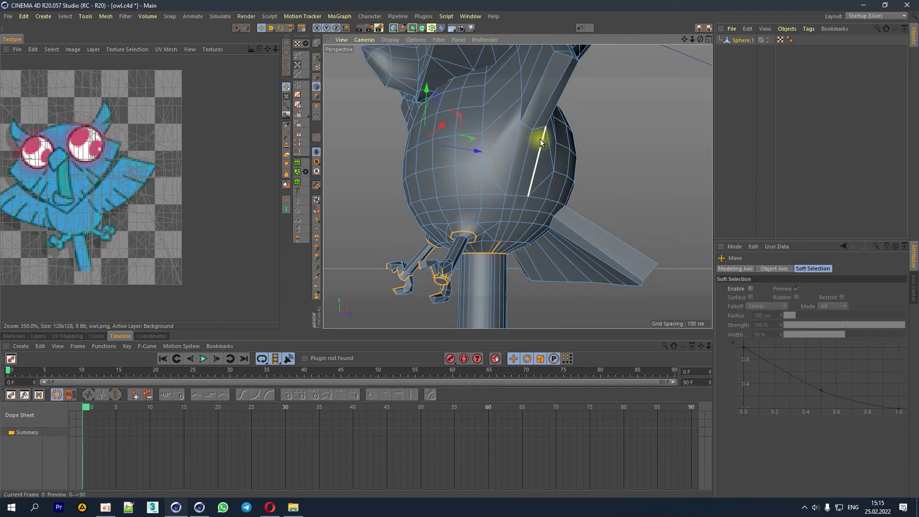
{"action": "left_click_drag", "start_coordinate": [691, 37], "coordinate": [611, 90]}
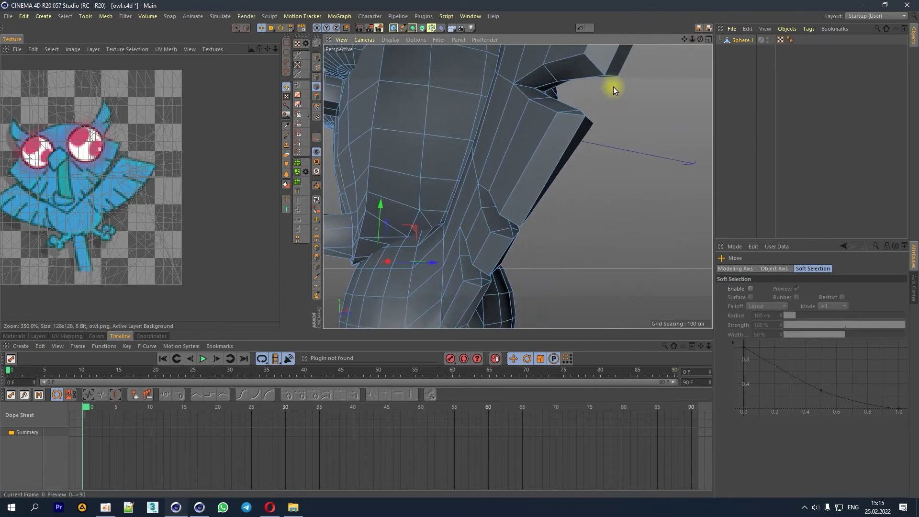
Step: Select the edge loop up the body's side, undoing an unwanted chest loop
{"action": "left_click", "coordinate": [616, 63]}
{"action": "key", "text": "ctrl+z"}
{"action": "key", "text": "ctrl+shift+z"}
{"action": "key", "text": "ctrl+shift+z"}
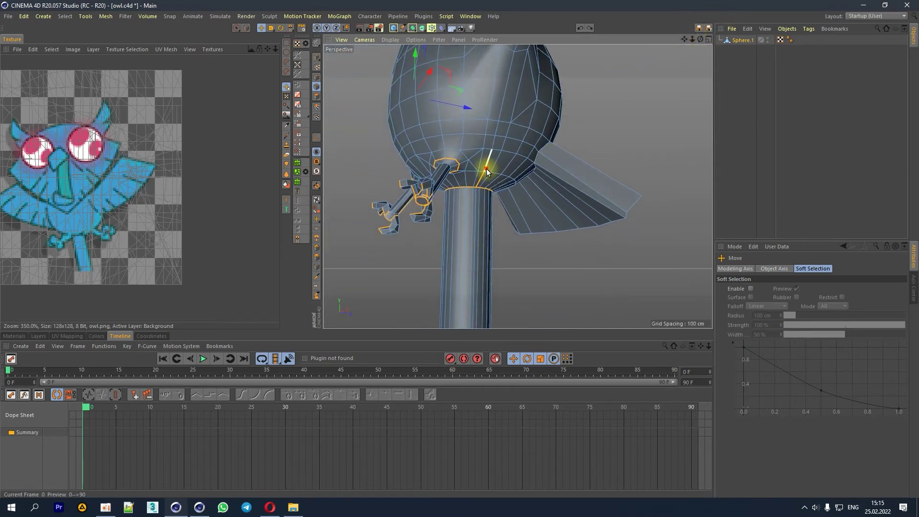
{"action": "left_click", "coordinate": [502, 114]}
{"action": "key", "text": "ctrl+shift+z"}
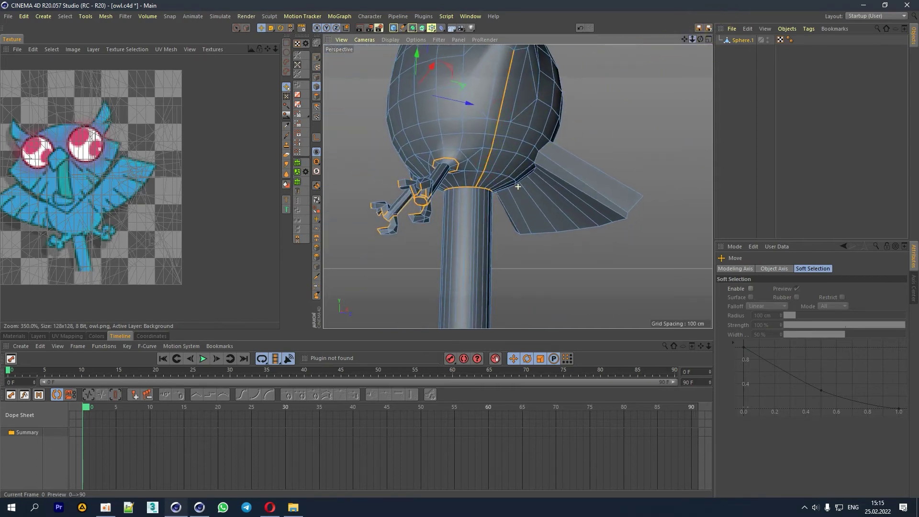
{"action": "key", "text": "ctrl+shift+z"}
{"action": "key", "text": "ctrl+shift+z"}
{"action": "mouse_move", "coordinate": [685, 39]}
{"action": "left_mouse_down"}
{"action": "mouse_move", "coordinate": [688, 66]}
{"action": "mouse_move", "coordinate": [635, 77]}
{"action": "left_mouse_up"}
{"action": "key", "text": "ctrl+shift+z"}
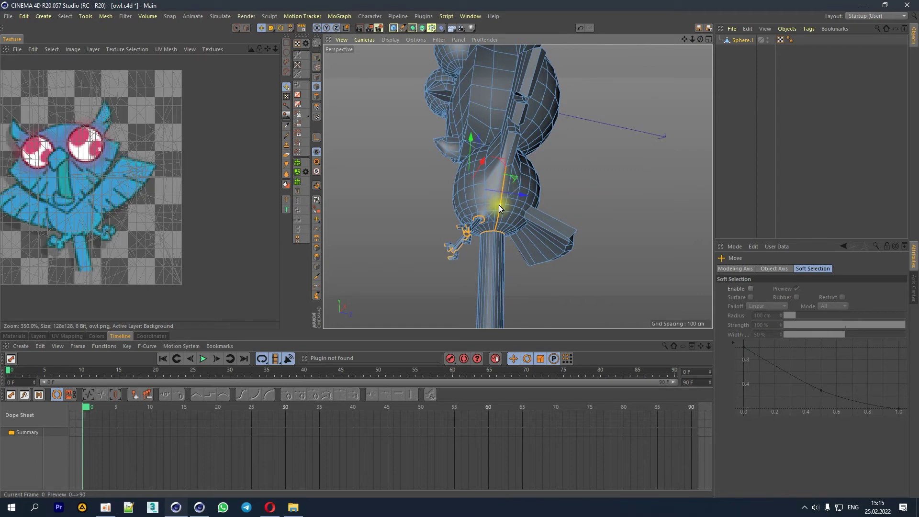
Step: Add two wing edges and the short notch edge to the seam selection
{"action": "scroll", "coordinate": [510, 170], "scroll_direction": "up", "scroll_amount": 3}
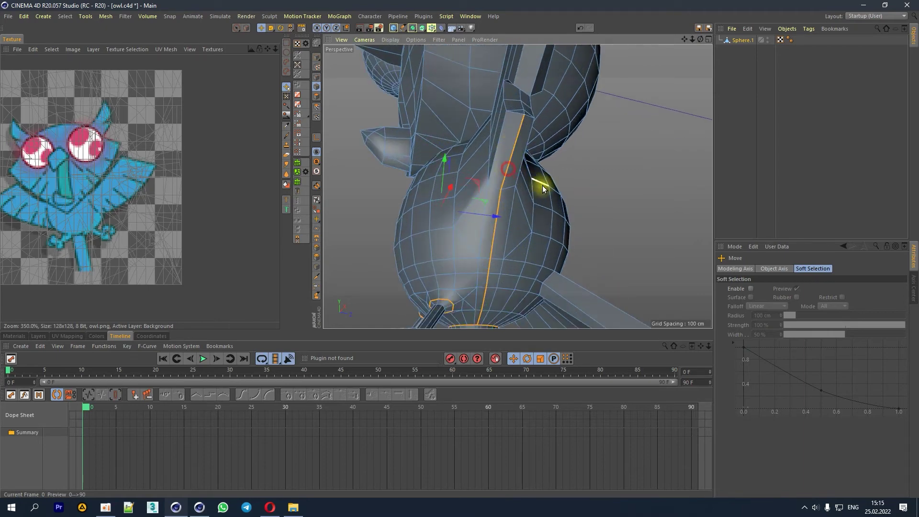
{"action": "scroll", "coordinate": [565, 158], "scroll_direction": "down", "scroll_amount": 3}
{"action": "scroll", "coordinate": [622, 86], "scroll_direction": "down", "scroll_amount": 3}
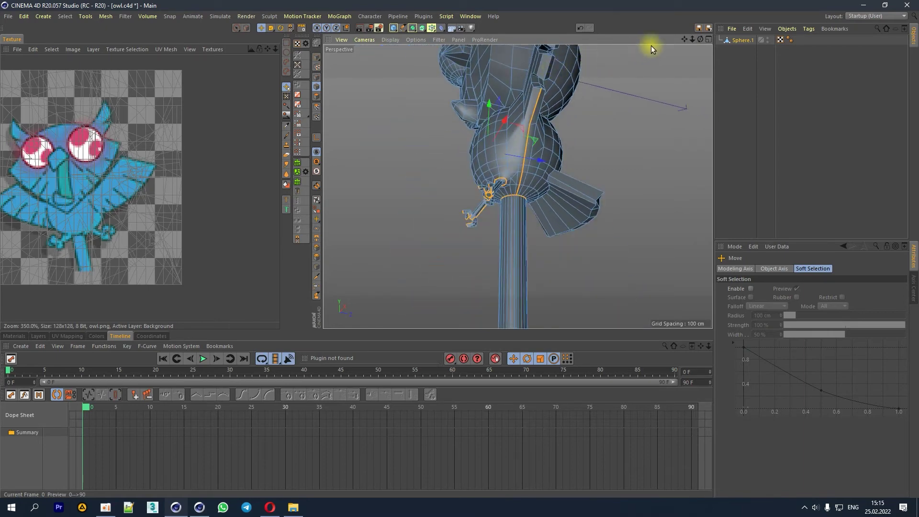
{"action": "left_click_drag", "start_coordinate": [691, 38], "coordinate": [552, 111]}
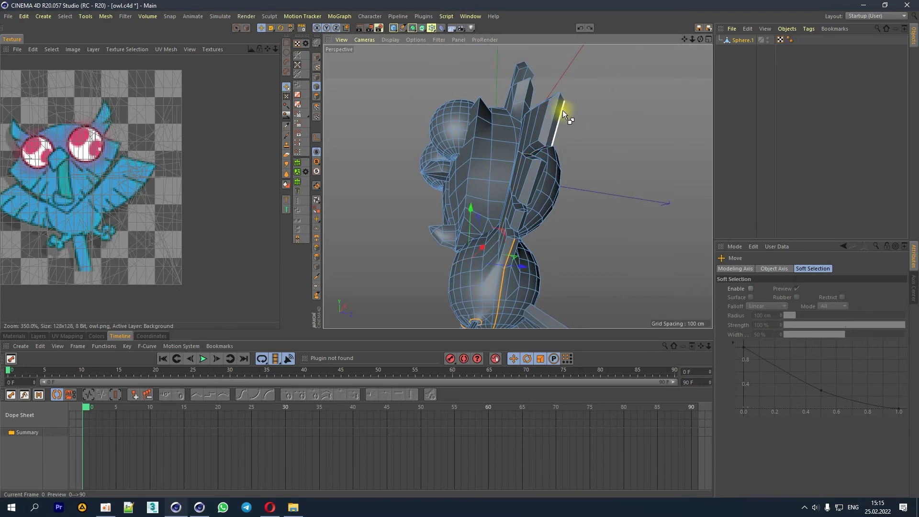
{"action": "left_click", "coordinate": [488, 232]}
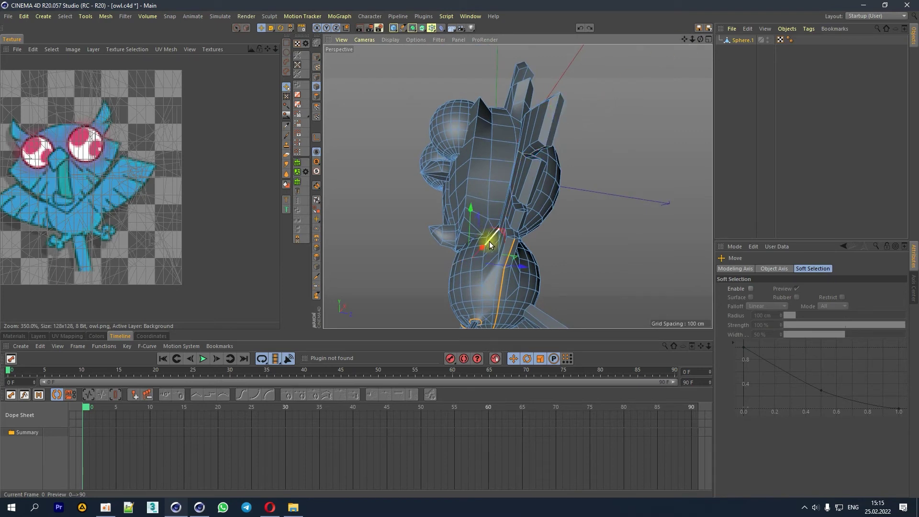
{"action": "left_click", "coordinate": [536, 182], "text": "shift"}
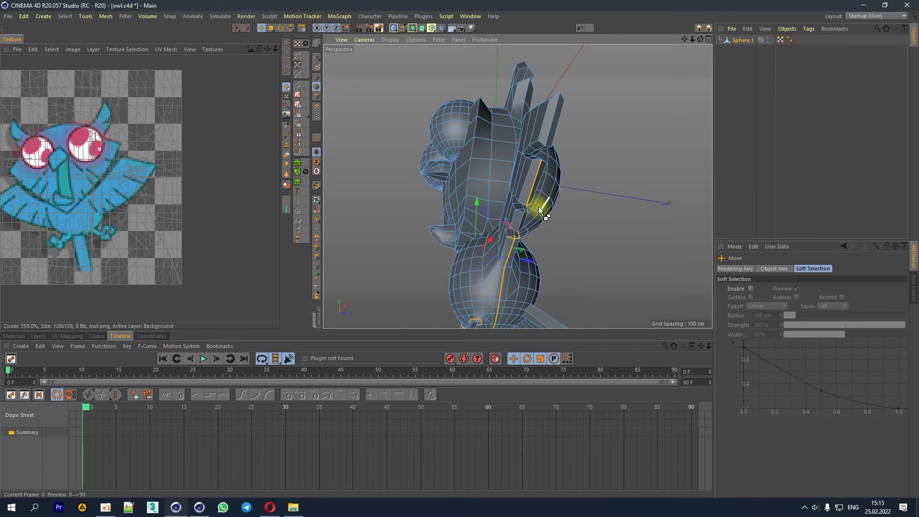
{"action": "scroll", "coordinate": [513, 242], "scroll_direction": "up", "scroll_amount": 2}
{"action": "scroll", "coordinate": [513, 242], "scroll_direction": "up", "scroll_amount": 5}
{"action": "left_click_drag", "start_coordinate": [701, 39], "coordinate": [661, 53]}
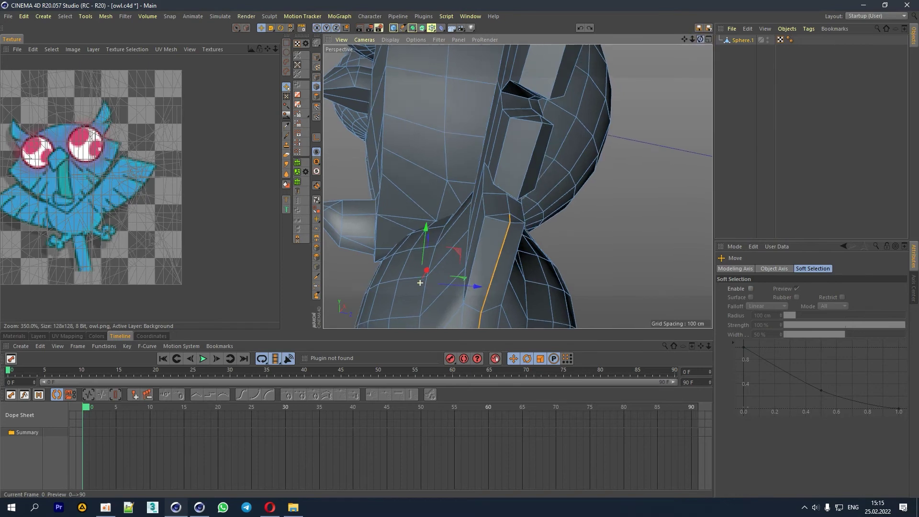
{"action": "left_click", "coordinate": [528, 96], "text": "shift"}
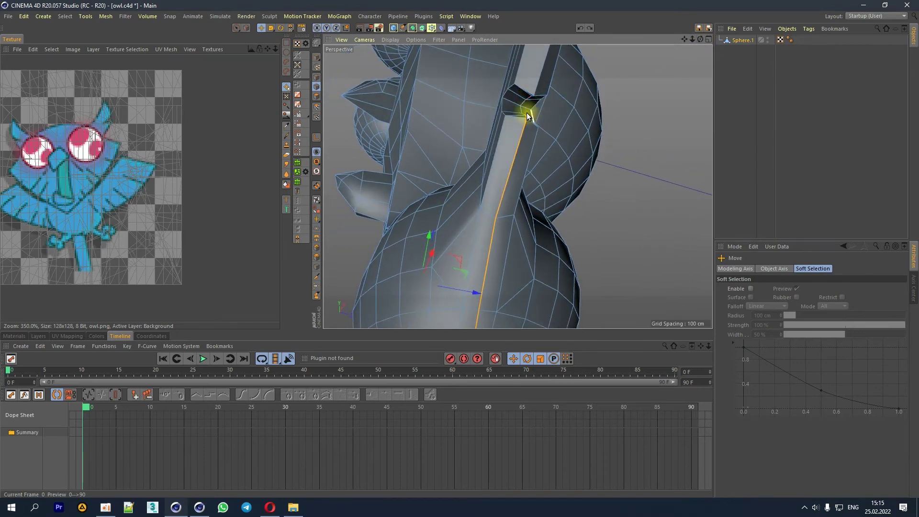
{"action": "scroll", "coordinate": [527, 112], "scroll_direction": "up", "scroll_amount": 2}
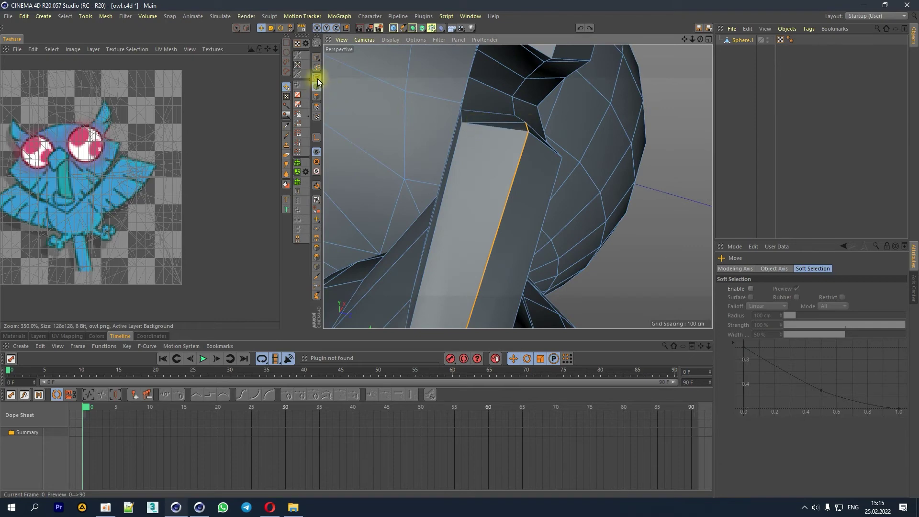
Step: In Points mode, nudge the notch vertex and its neighbouring corner point slightly down
{"action": "left_click", "coordinate": [317, 77]}
{"action": "left_click", "coordinate": [529, 130]}
{"action": "left_click_drag", "start_coordinate": [544, 129], "coordinate": [539, 138]}
{"action": "left_click", "coordinate": [462, 122]}
{"action": "left_click_drag", "start_coordinate": [480, 90], "coordinate": [479, 94]}
Step: Back in Edges mode, try selecting notch-to-rim edges and undo the extra selections
{"action": "left_click", "coordinate": [317, 89]}
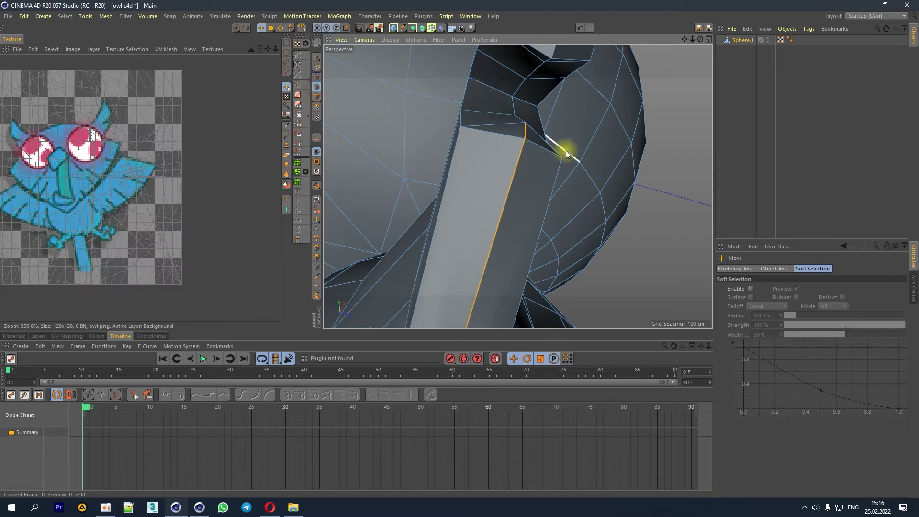
{"action": "left_click", "coordinate": [516, 103], "text": "shift"}
{"action": "key", "text": "ctrl+z"}
{"action": "key", "text": "ctrl+z"}
{"action": "left_click_drag", "start_coordinate": [521, 118], "coordinate": [550, 60], "text": "shift"}
{"action": "key", "text": "ctrl+z"}
{"action": "left_click_drag", "start_coordinate": [692, 39], "coordinate": [518, 187]}
{"action": "left_click_drag", "start_coordinate": [684, 39], "coordinate": [518, 187]}
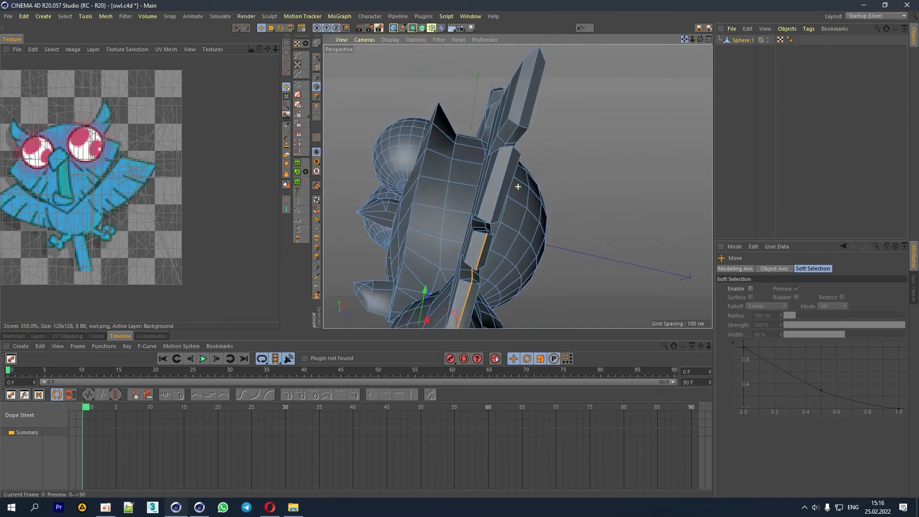
{"action": "key", "text": "ctrl+z"}
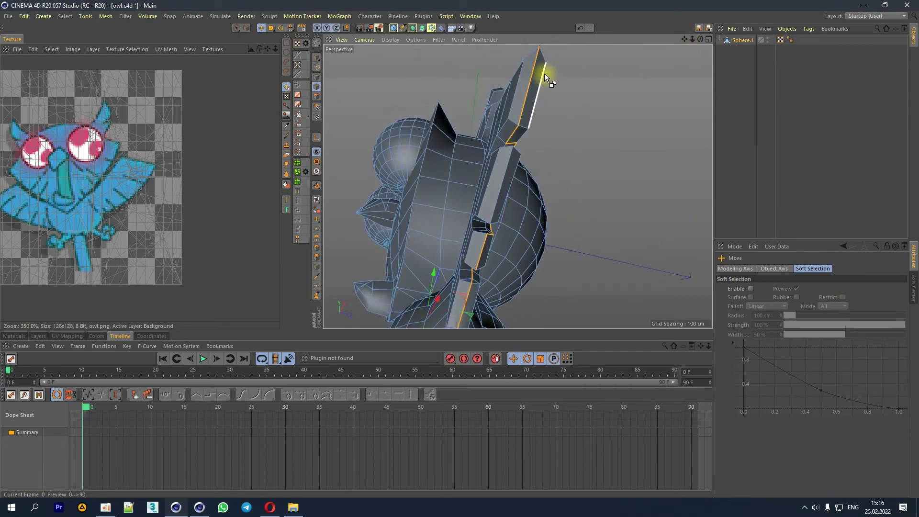
{"action": "scroll", "coordinate": [493, 230], "scroll_direction": "up", "scroll_amount": 3}
{"action": "mouse_move", "coordinate": [700, 39]}
{"action": "left_mouse_down"}
{"action": "mouse_move", "coordinate": [680, 52]}
{"action": "mouse_move", "coordinate": [678, 44]}
{"action": "left_mouse_up"}
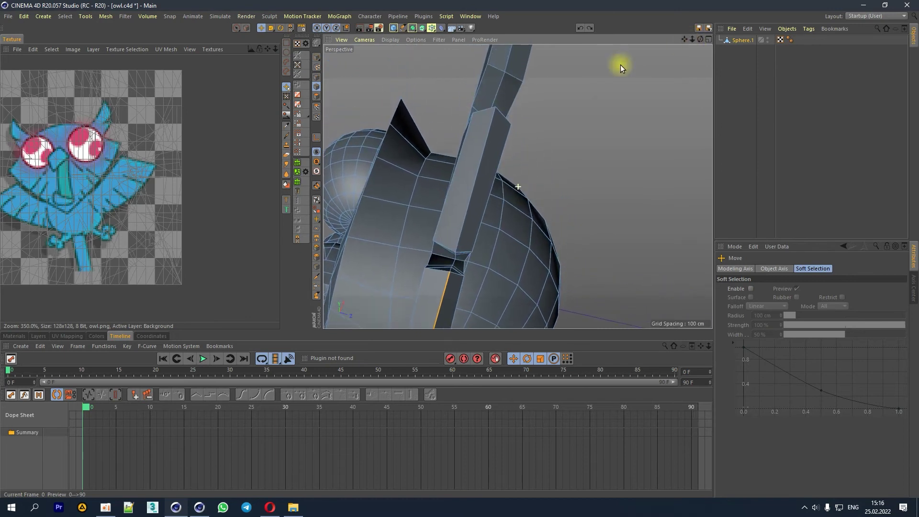
Step: Cut a lengthwise edge line along the upper stick up to its top vertex
{"action": "left_click", "coordinate": [508, 62]}
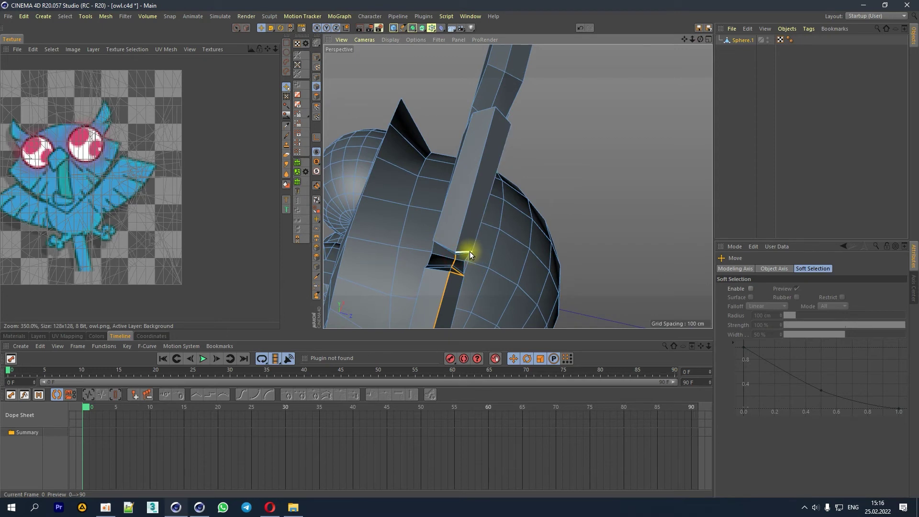
{"action": "scroll", "coordinate": [457, 263], "scroll_direction": "up", "scroll_amount": 5}
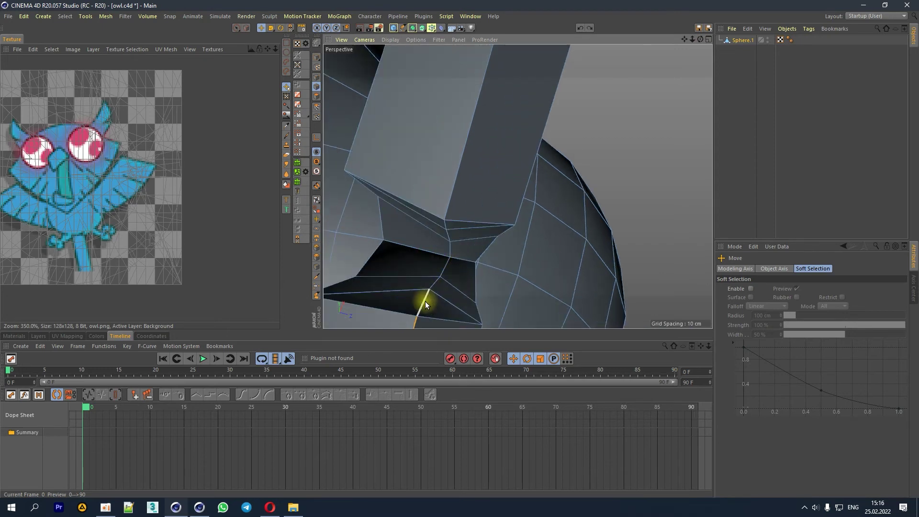
{"action": "left_click", "coordinate": [449, 249]}
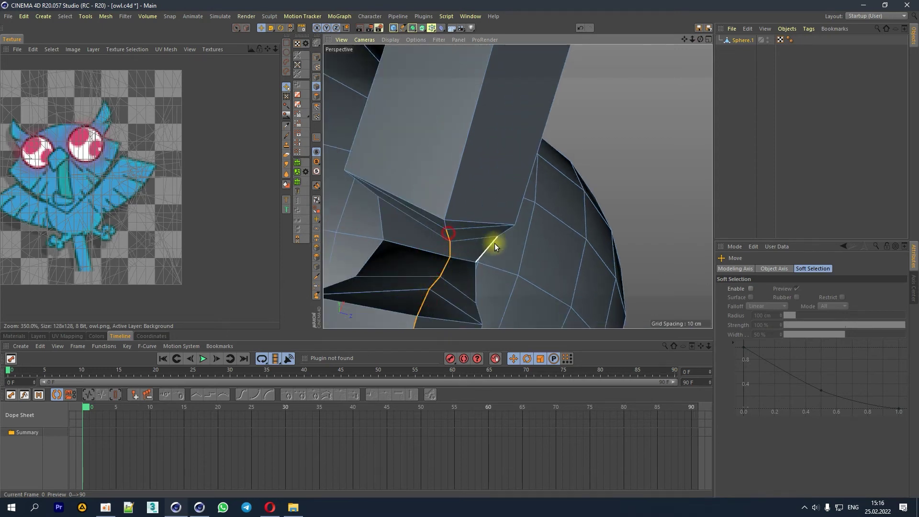
{"action": "scroll", "coordinate": [454, 245], "scroll_direction": "down", "scroll_amount": 5}
{"action": "scroll", "coordinate": [452, 247], "scroll_direction": "up", "scroll_amount": 2}
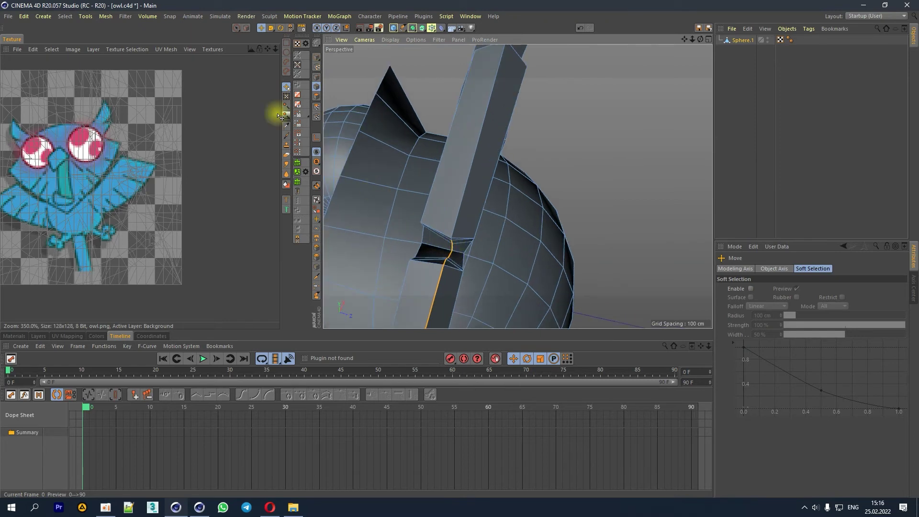
{"action": "left_click", "coordinate": [82, 16]}
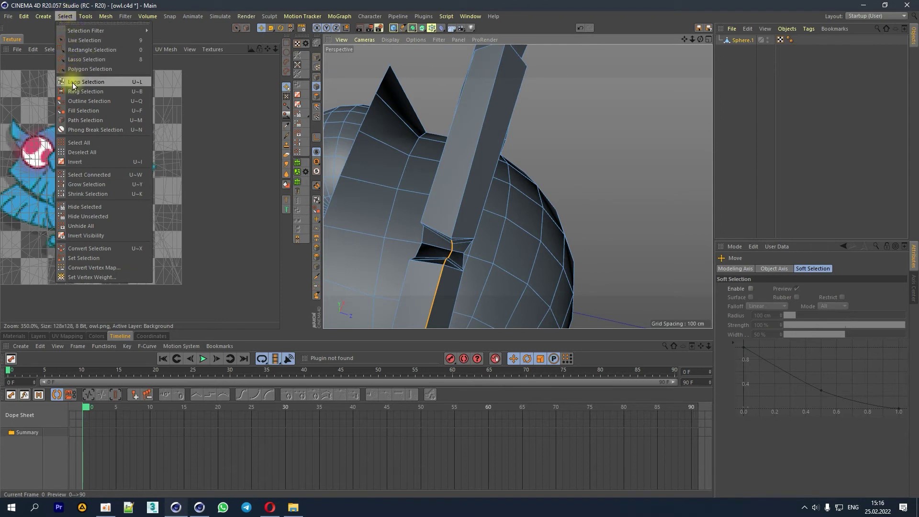
Step: With Path Selection, drag a seam along the stick's edges through the notch, then return to Move
{"action": "left_click", "coordinate": [77, 120]}
{"action": "left_click_drag", "start_coordinate": [694, 39], "coordinate": [545, 185]}
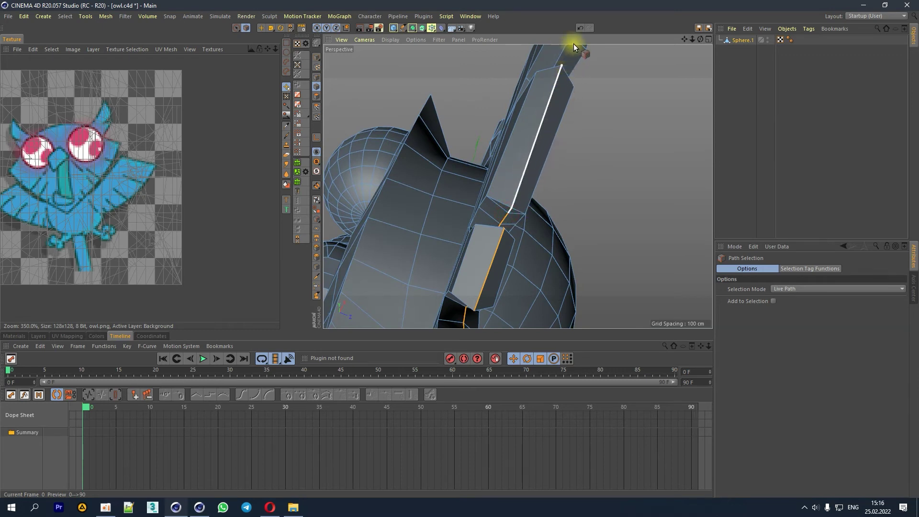
{"action": "mouse_move", "coordinate": [685, 37]}
{"action": "left_mouse_down"}
{"action": "mouse_move", "coordinate": [517, 185]}
{"action": "mouse_move", "coordinate": [532, 201]}
{"action": "left_mouse_up"}
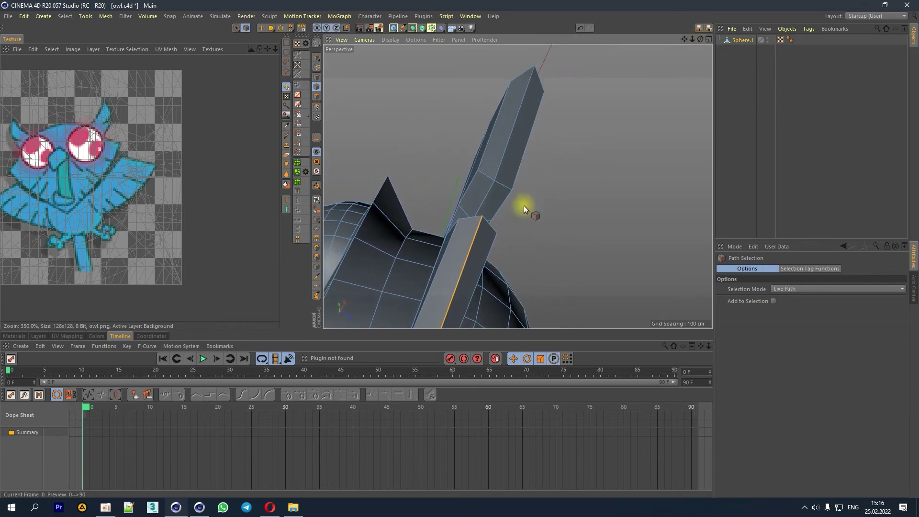
{"action": "left_click_drag", "start_coordinate": [482, 218], "coordinate": [498, 172]}
{"action": "left_click_drag", "start_coordinate": [686, 37], "coordinate": [518, 186]}
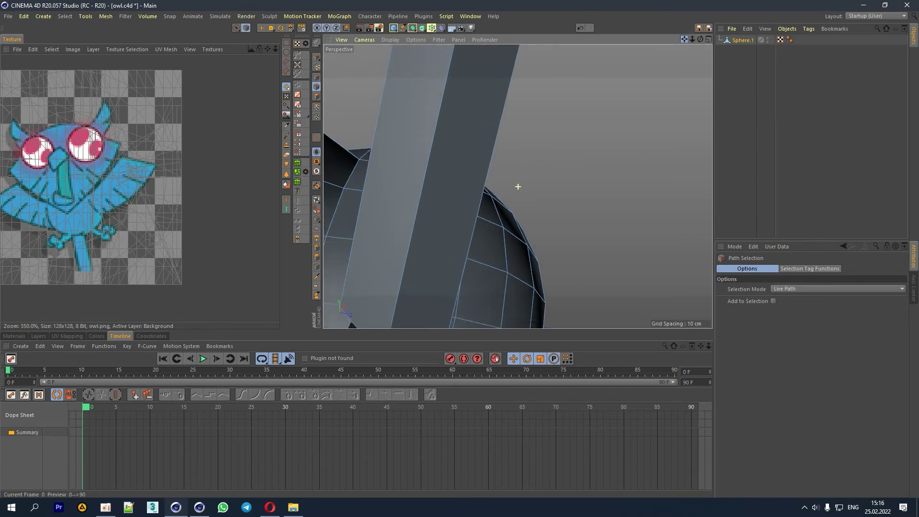
{"action": "left_click_drag", "start_coordinate": [518, 186], "coordinate": [650, 70]}
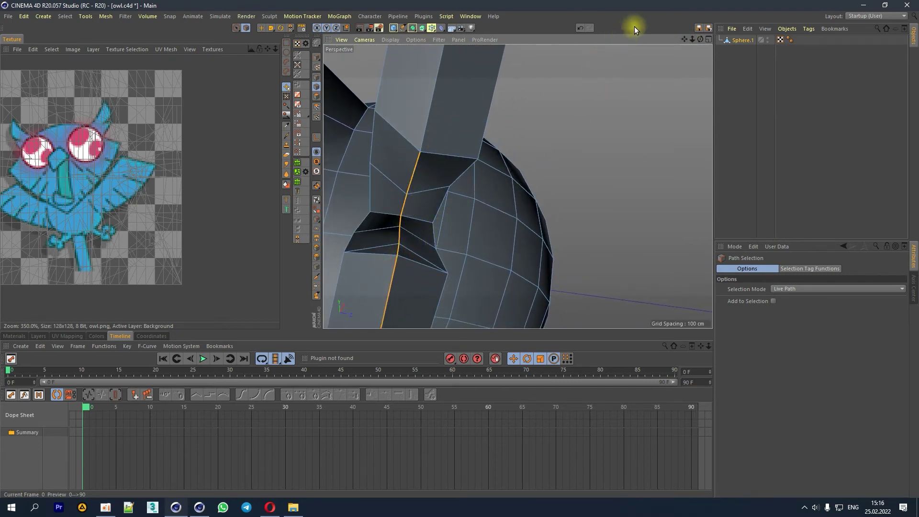
{"action": "left_click_drag", "start_coordinate": [693, 40], "coordinate": [624, 75]}
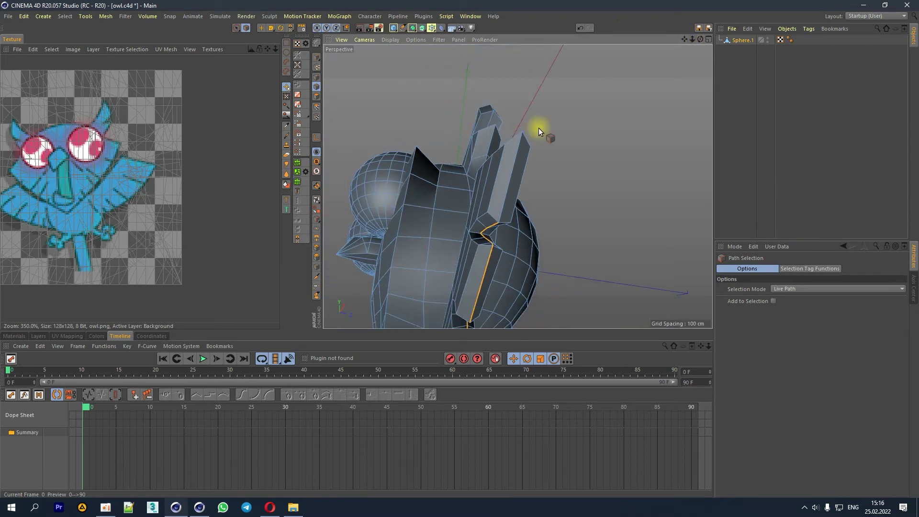
{"action": "left_click", "coordinate": [261, 28]}
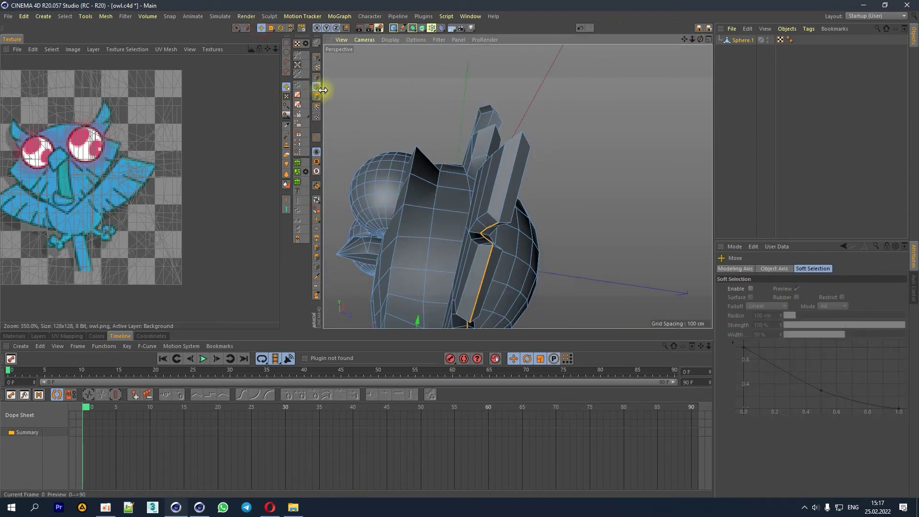
Step: Add the tall prism's top edge and the wing's top edges to the seam
{"action": "left_click", "coordinate": [522, 141], "text": "shift"}
{"action": "left_click_drag", "start_coordinate": [700, 38], "coordinate": [533, 250]}
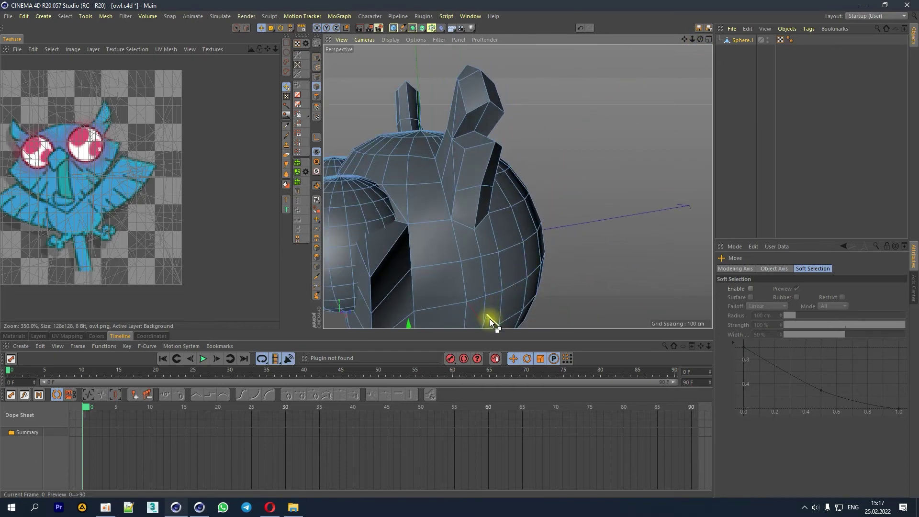
{"action": "mouse_move", "coordinate": [688, 38]}
{"action": "left_mouse_down"}
{"action": "mouse_move", "coordinate": [400, 262]}
{"action": "mouse_move", "coordinate": [639, 100]}
{"action": "left_mouse_up"}
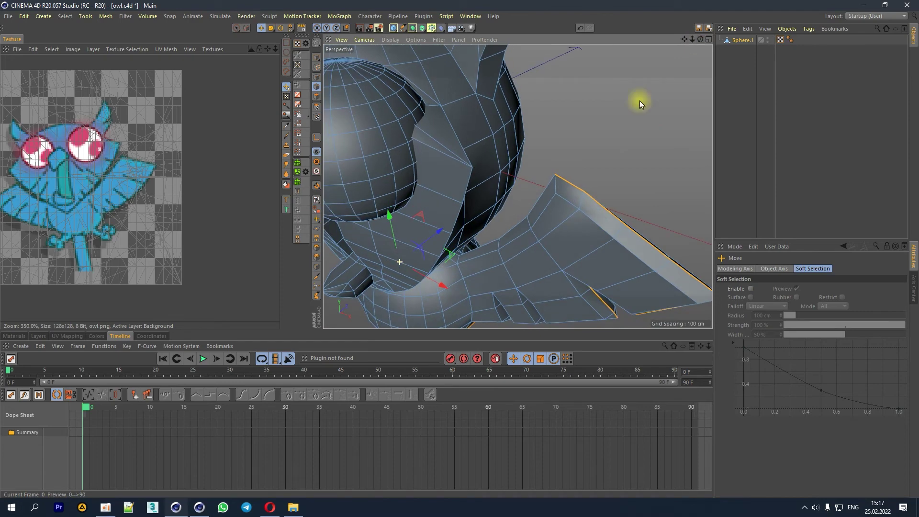
{"action": "left_click", "coordinate": [455, 257]}
Step: Orbit and zoom in on the rim near the notch, then activate Loop Selection
{"action": "left_click_drag", "start_coordinate": [691, 40], "coordinate": [450, 230]}
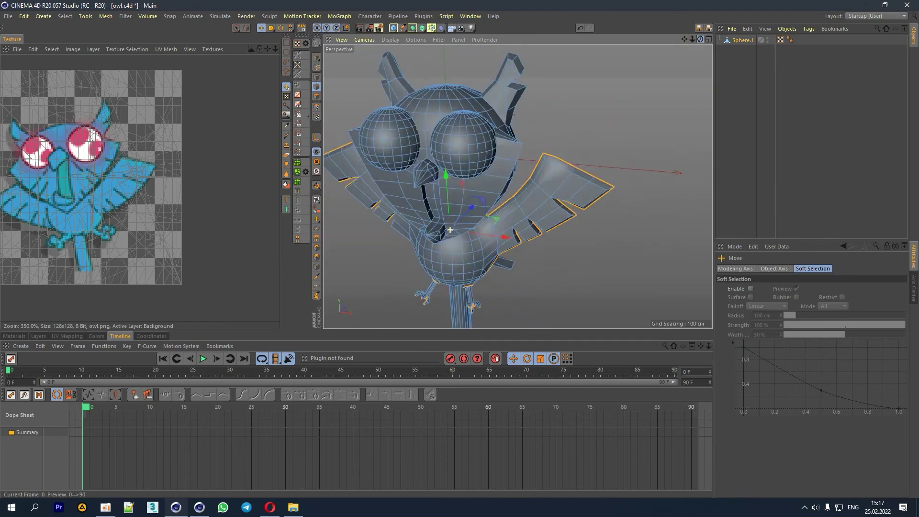
{"action": "left_click_drag", "start_coordinate": [450, 230], "coordinate": [423, 213]}
{"action": "scroll", "coordinate": [461, 196], "scroll_direction": "down", "scroll_amount": 5}
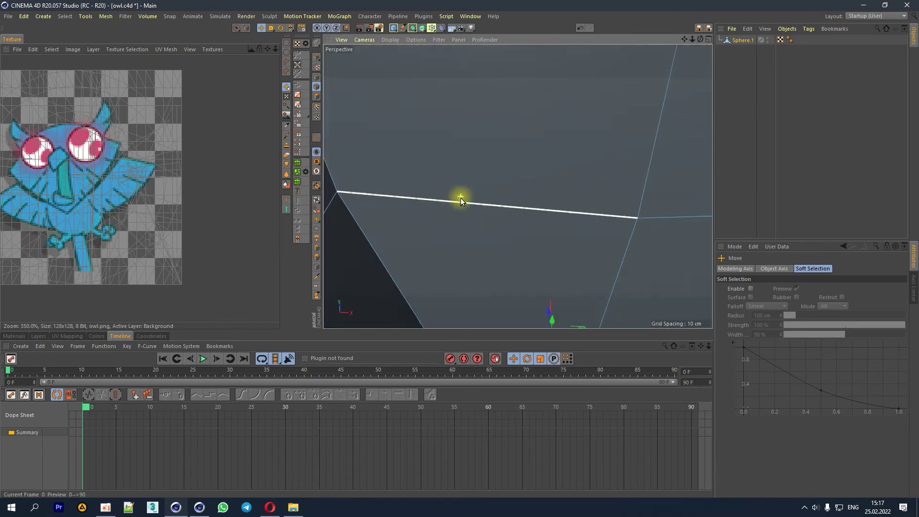
{"action": "scroll", "coordinate": [467, 198], "scroll_direction": "down", "scroll_amount": 2}
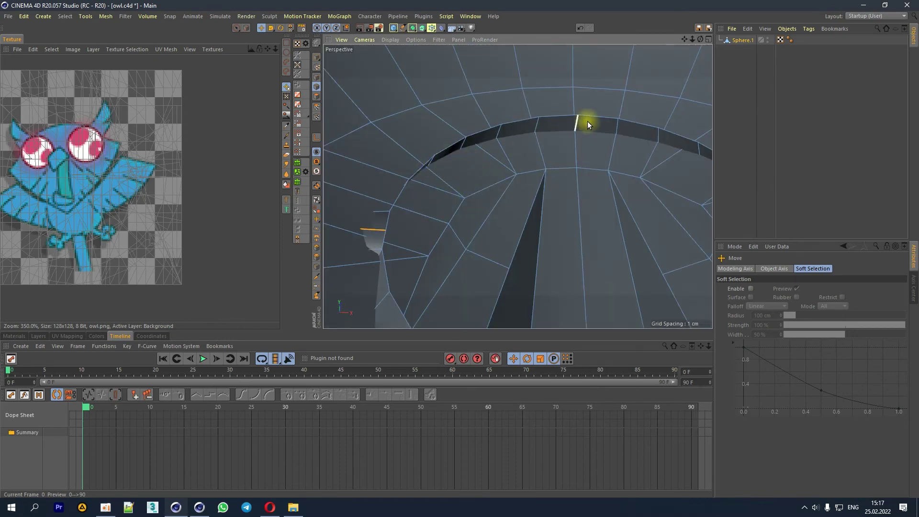
{"action": "left_click_drag", "start_coordinate": [685, 41], "coordinate": [518, 187]}
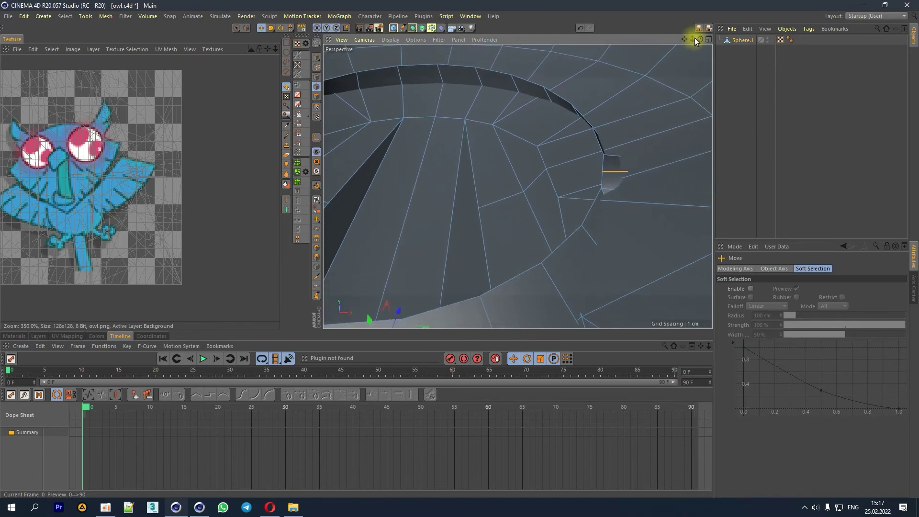
{"action": "left_click_drag", "start_coordinate": [694, 39], "coordinate": [660, 95]}
{"action": "left_click_drag", "start_coordinate": [692, 39], "coordinate": [659, 97]}
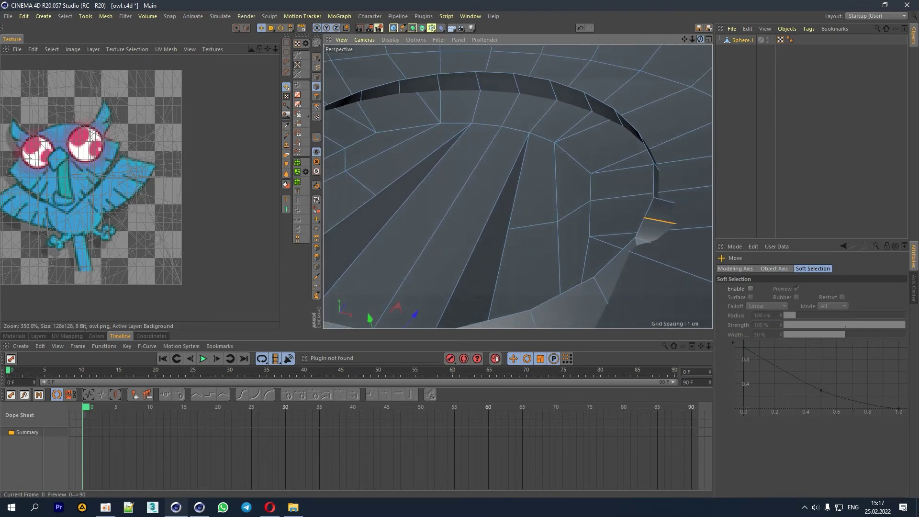
{"action": "left_click", "coordinate": [316, 200]}
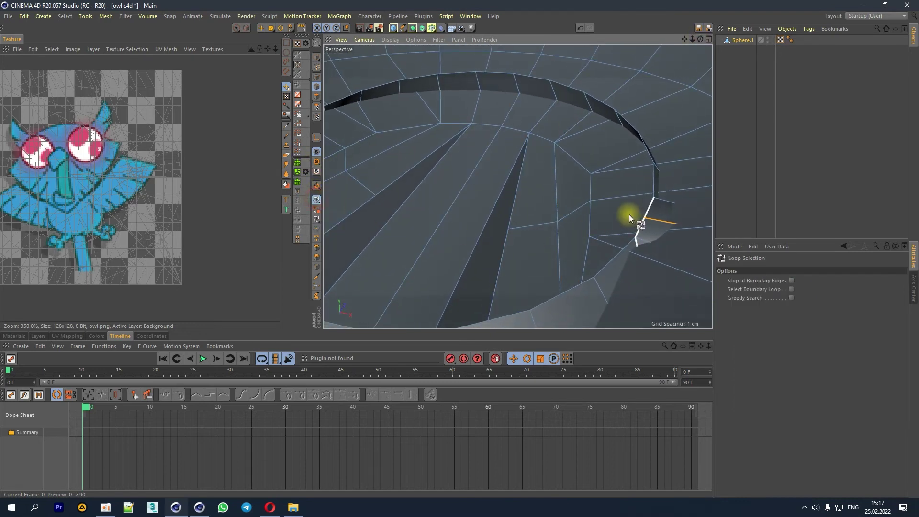
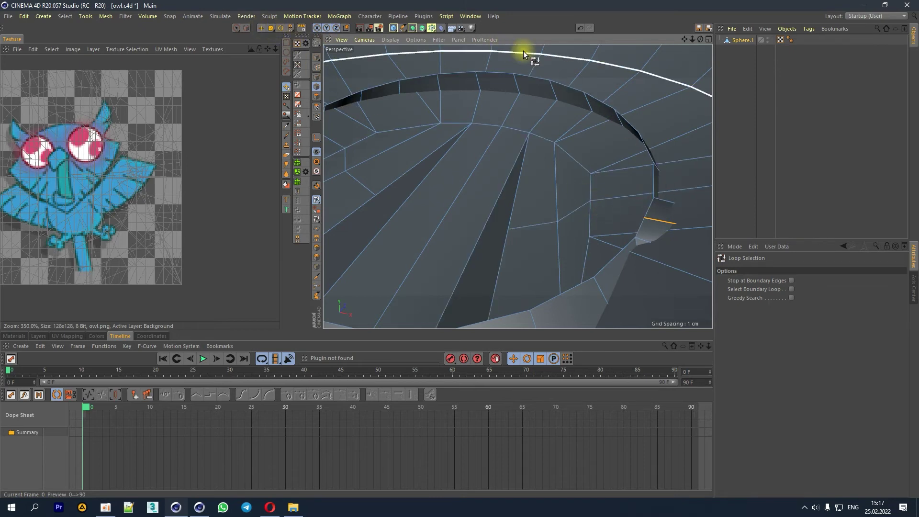
Step: Select the edges along the lower and top rim of the opening, orbiting as needed
{"action": "mouse_move", "coordinate": [685, 39]}
{"action": "left_mouse_down"}
{"action": "mouse_move", "coordinate": [517, 187]}
{"action": "mouse_move", "coordinate": [411, 128]}
{"action": "left_mouse_up"}
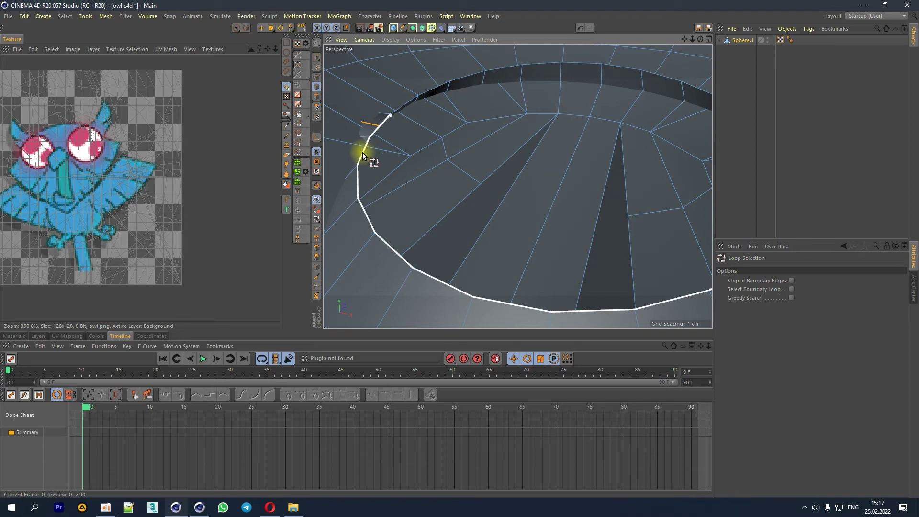
{"action": "left_click", "coordinate": [261, 28]}
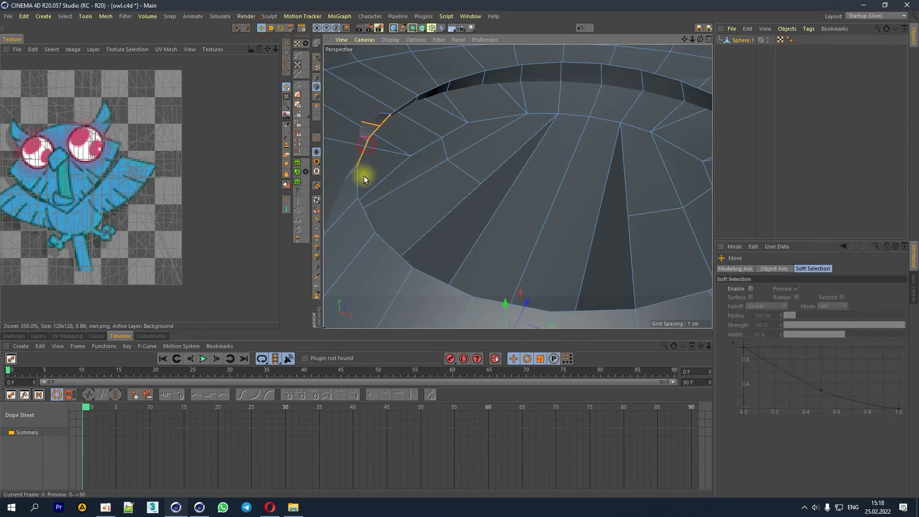
{"action": "left_click_drag", "start_coordinate": [389, 244], "coordinate": [470, 295]}
{"action": "double_click", "coordinate": [679, 300]}
{"action": "left_click_drag", "start_coordinate": [674, 47], "coordinate": [650, 125], "text": "alt"}
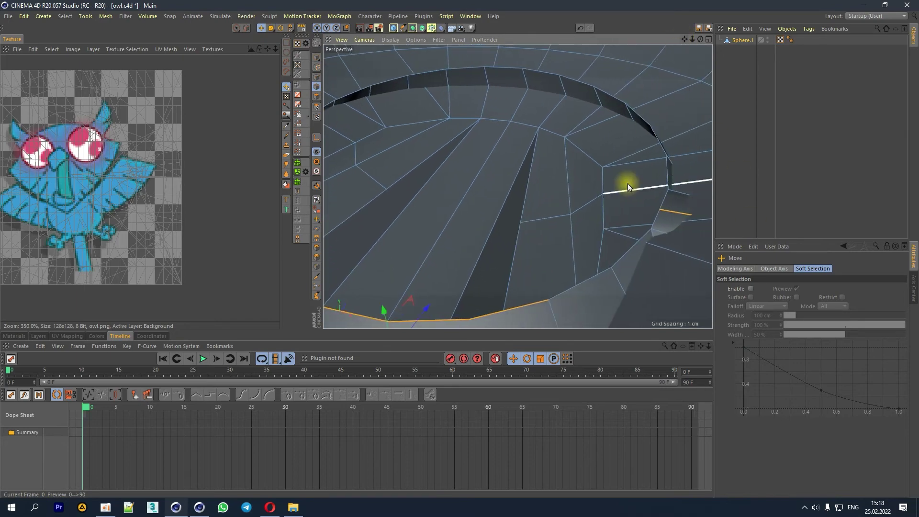
{"action": "left_click", "coordinate": [644, 234]}
{"action": "left_click", "coordinate": [641, 116]}
{"action": "left_click", "coordinate": [463, 67]}
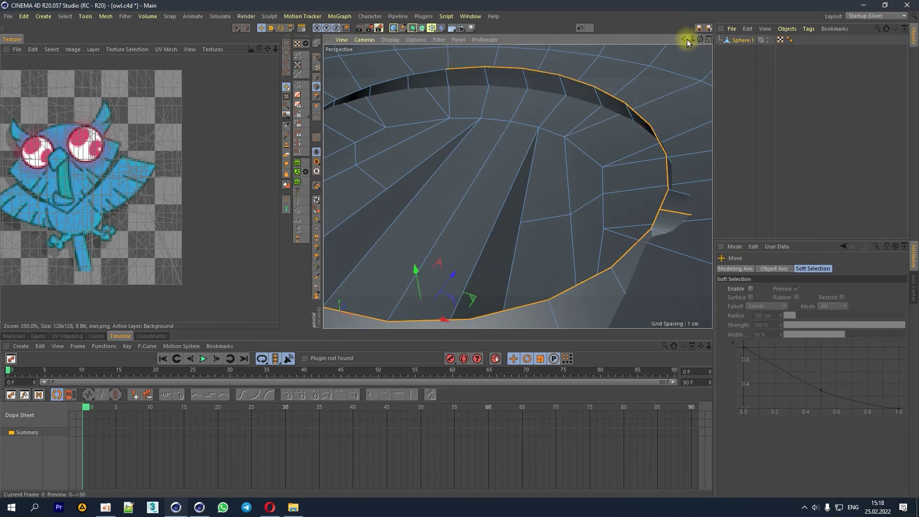
Step: Remove the extra rim edge from the selection and zoom back out to the whole owl
{"action": "left_click_drag", "start_coordinate": [687, 40], "coordinate": [682, 42]}
{"action": "left_click", "coordinate": [405, 115]}
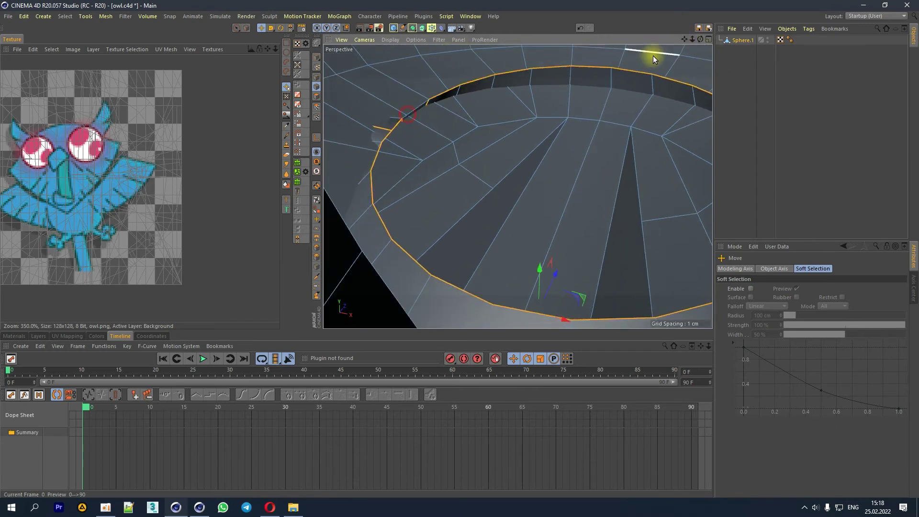
{"action": "key", "text": "ctrl+z"}
{"action": "scroll", "coordinate": [431, 96], "scroll_direction": "up", "scroll_amount": 2}
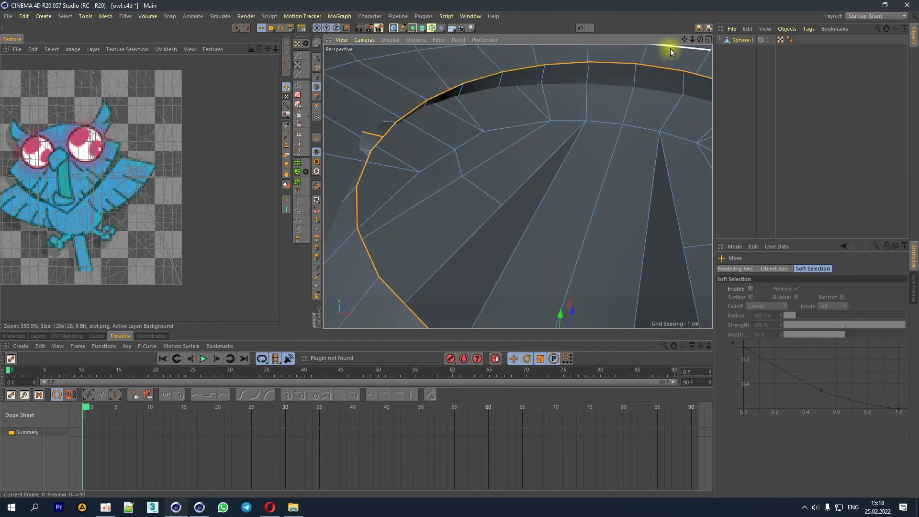
{"action": "left_click_drag", "start_coordinate": [692, 39], "coordinate": [693, 45]}
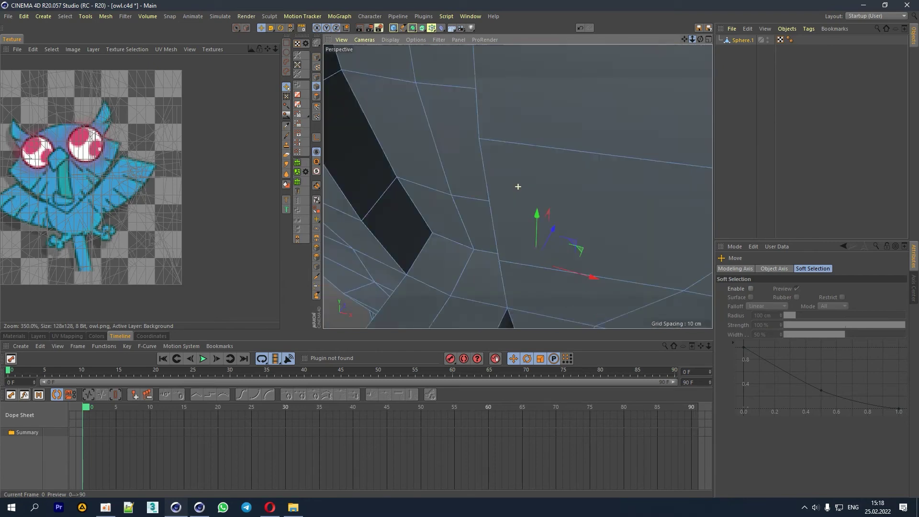
{"action": "mouse_move", "coordinate": [693, 45]}
{"action": "left_mouse_down"}
{"action": "mouse_move", "coordinate": [693, 34]}
{"action": "mouse_move", "coordinate": [704, 43]}
{"action": "mouse_move", "coordinate": [671, 41]}
{"action": "mouse_move", "coordinate": [680, 58]}
{"action": "mouse_move", "coordinate": [718, 33]}
{"action": "left_mouse_up"}
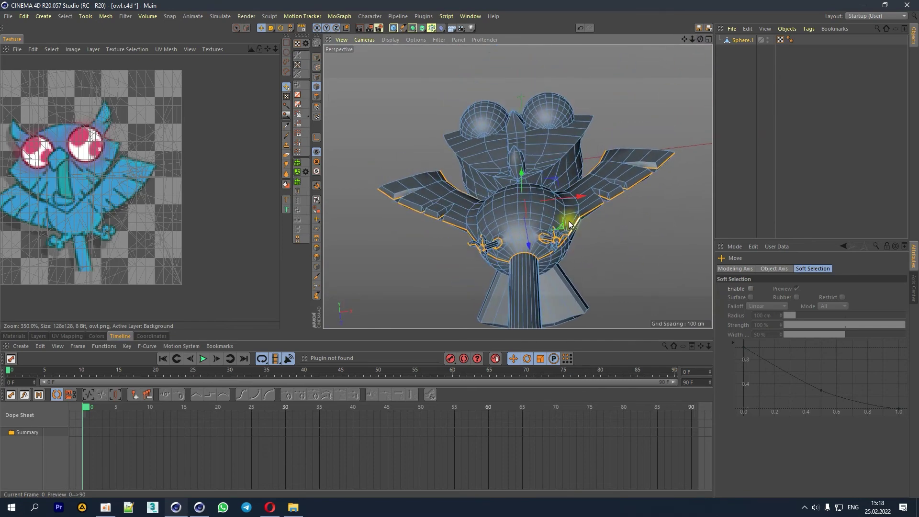
Step: Zoom in on the wedge gaps at the sphere's centre vertex and enable Points mode
{"action": "scroll", "coordinate": [535, 185], "scroll_direction": "up", "scroll_amount": 5}
{"action": "scroll", "coordinate": [494, 186], "scroll_direction": "up", "scroll_amount": 5}
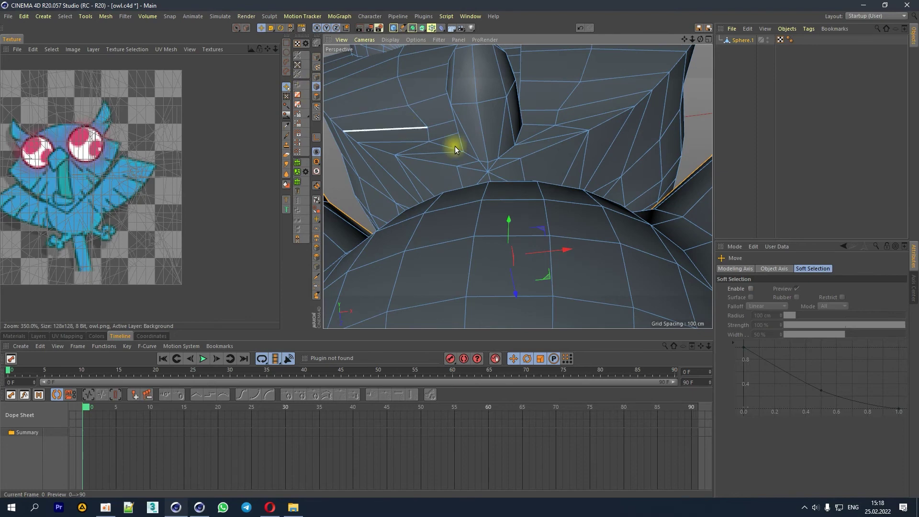
{"action": "mouse_move", "coordinate": [692, 40]}
{"action": "left_mouse_down"}
{"action": "mouse_move", "coordinate": [700, 41]}
{"action": "mouse_move", "coordinate": [690, 43]}
{"action": "left_mouse_up"}
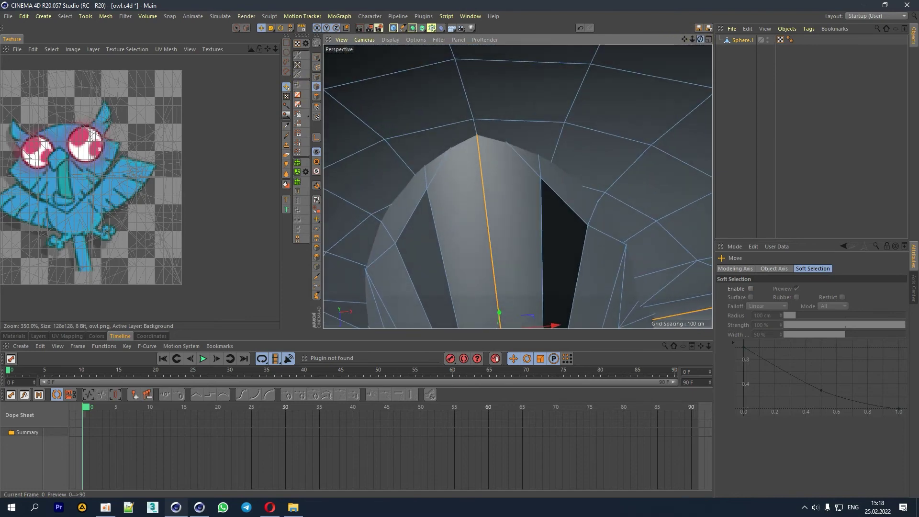
{"action": "left_click_drag", "start_coordinate": [518, 186], "coordinate": [512, 163], "text": "alt"}
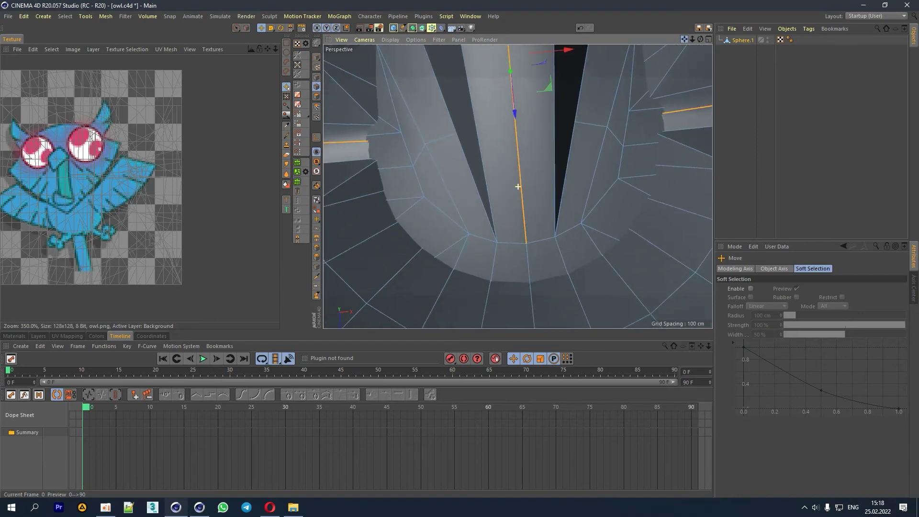
{"action": "left_click_drag", "start_coordinate": [697, 38], "coordinate": [510, 55]}
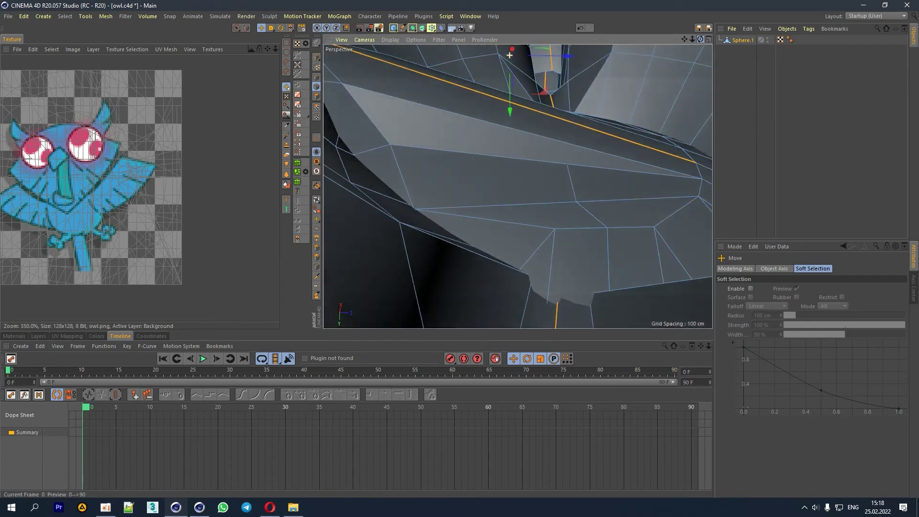
{"action": "left_click_drag", "start_coordinate": [703, 44], "coordinate": [700, 41]}
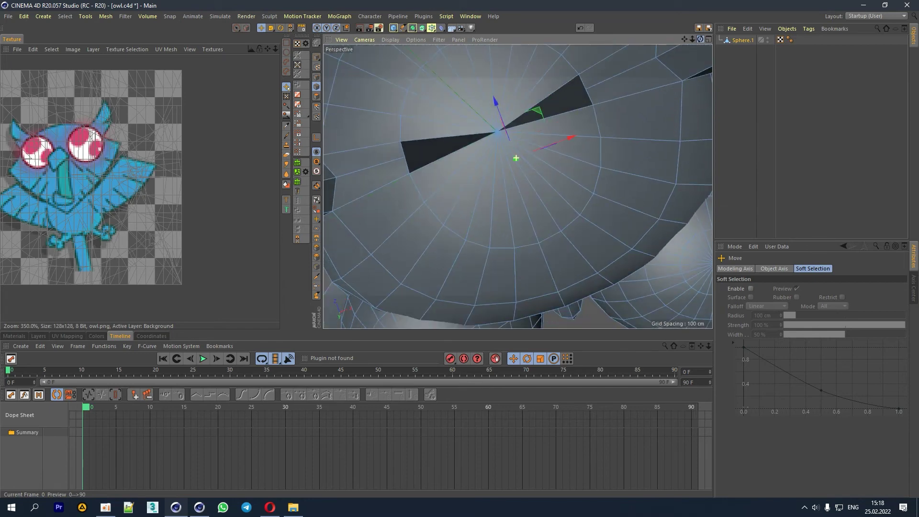
{"action": "left_click", "coordinate": [314, 78]}
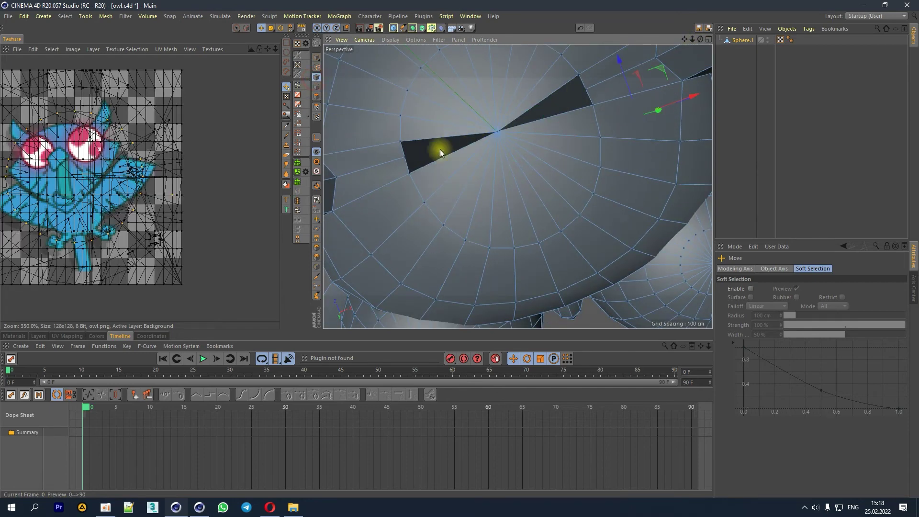
{"action": "right_click", "coordinate": [407, 157]}
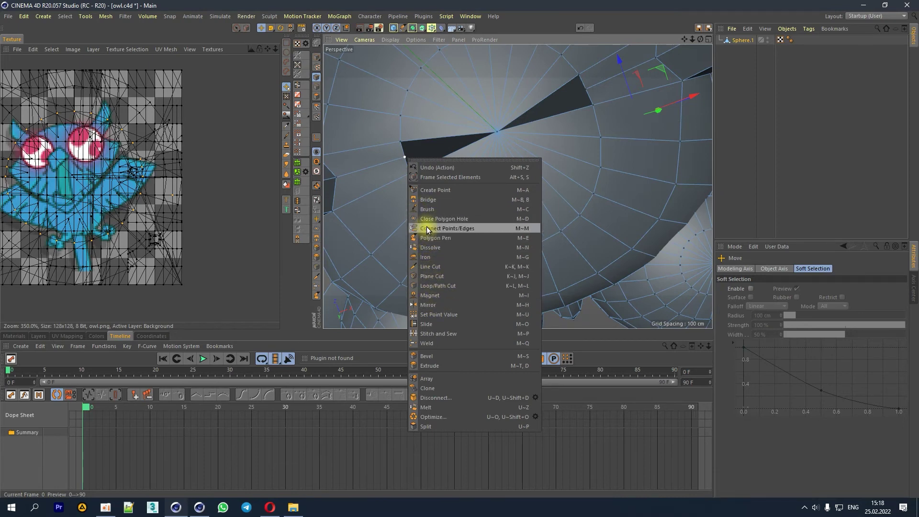
Step: Try moving the wedge-corner vertices to close the left and right gaps
{"action": "left_click", "coordinate": [586, 90]}
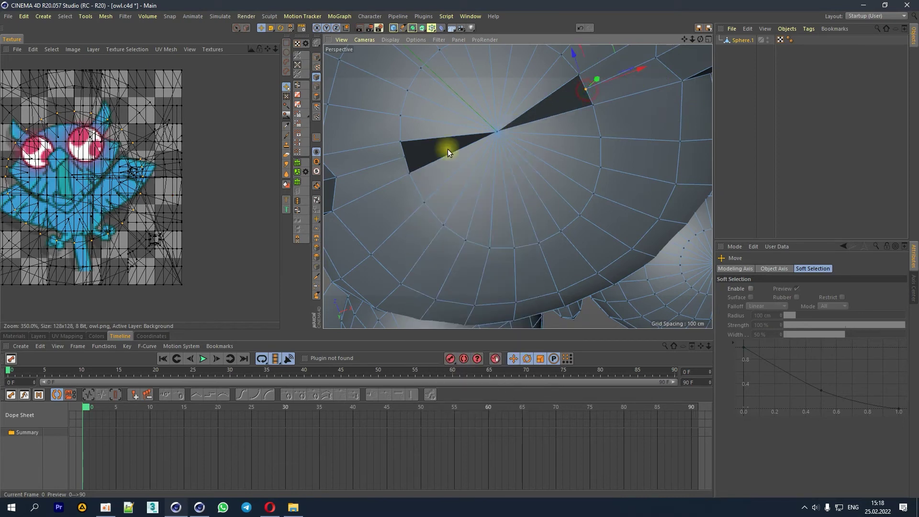
{"action": "left_click_drag", "start_coordinate": [692, 39], "coordinate": [518, 186]}
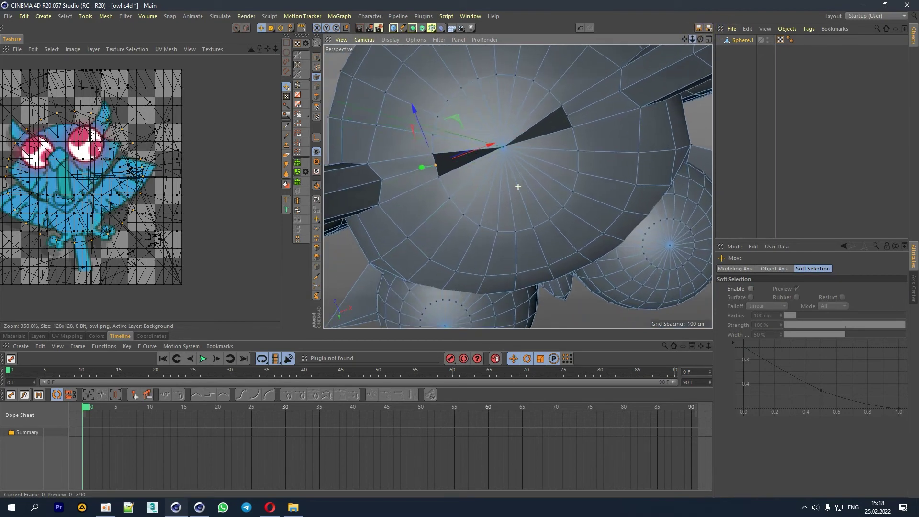
{"action": "scroll", "coordinate": [502, 150], "scroll_direction": "up", "scroll_amount": 1}
{"action": "scroll", "coordinate": [504, 142], "scroll_direction": "up", "scroll_amount": 3}
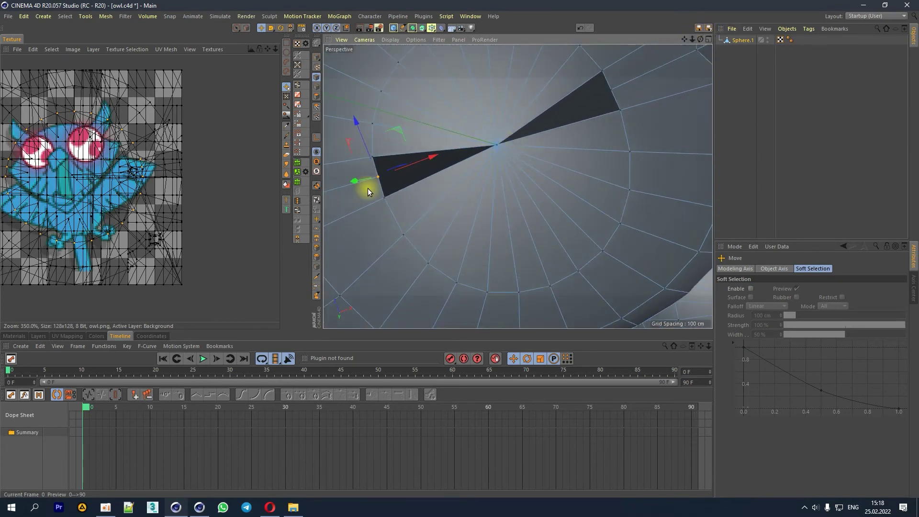
{"action": "left_click_drag", "start_coordinate": [430, 157], "coordinate": [424, 159]}
{"action": "left_click", "coordinate": [611, 91]}
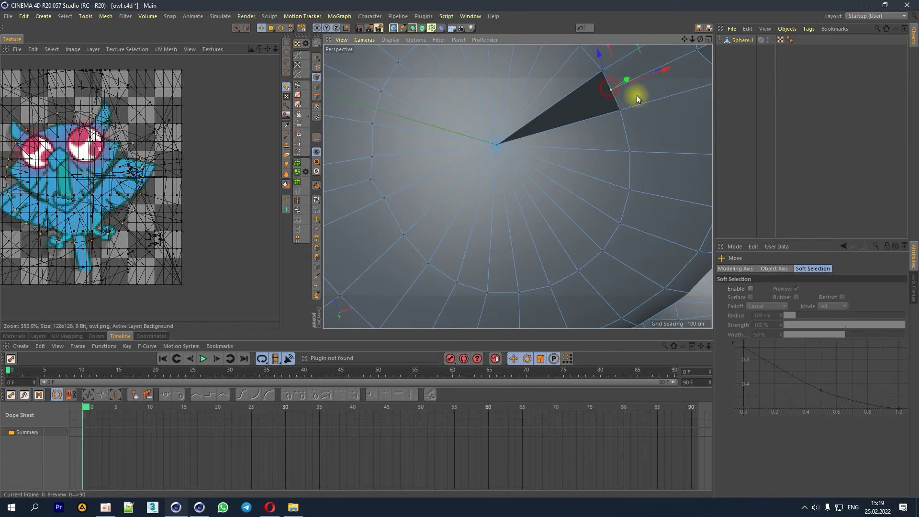
{"action": "left_click_drag", "start_coordinate": [650, 76], "coordinate": [658, 74]}
Step: Undo the vertex moves and Line Cut edges from the centre vertex to the ring vertices
{"action": "right_click", "coordinate": [640, 119]}
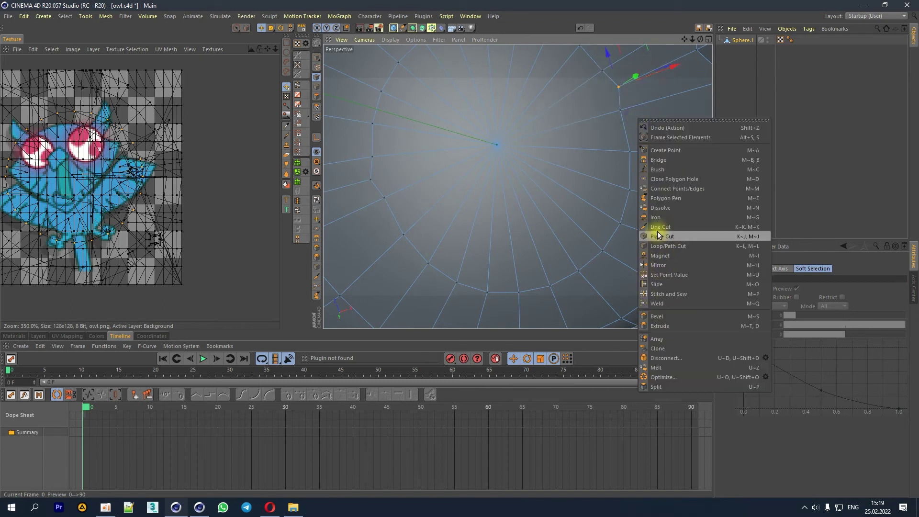
{"action": "left_click", "coordinate": [661, 222]}
{"action": "key", "text": "ctrl+z"}
{"action": "key", "text": "ctrl+z"}
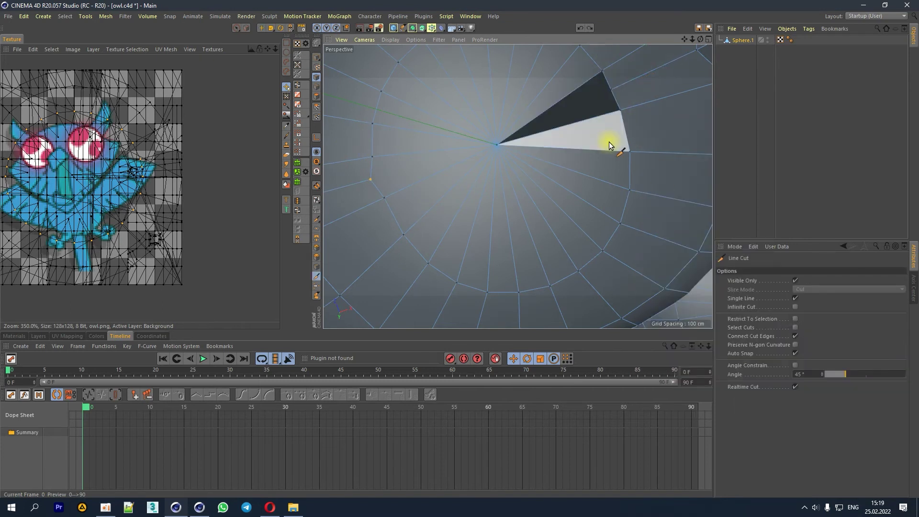
{"action": "key", "text": "ctrl+z"}
{"action": "left_click", "coordinate": [378, 177]}
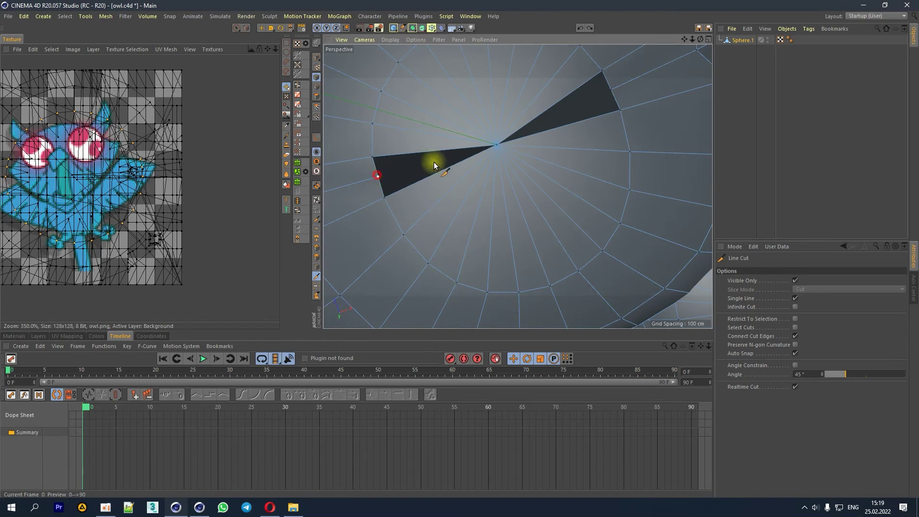
{"action": "left_click", "coordinate": [497, 145]}
{"action": "left_click", "coordinate": [613, 88]}
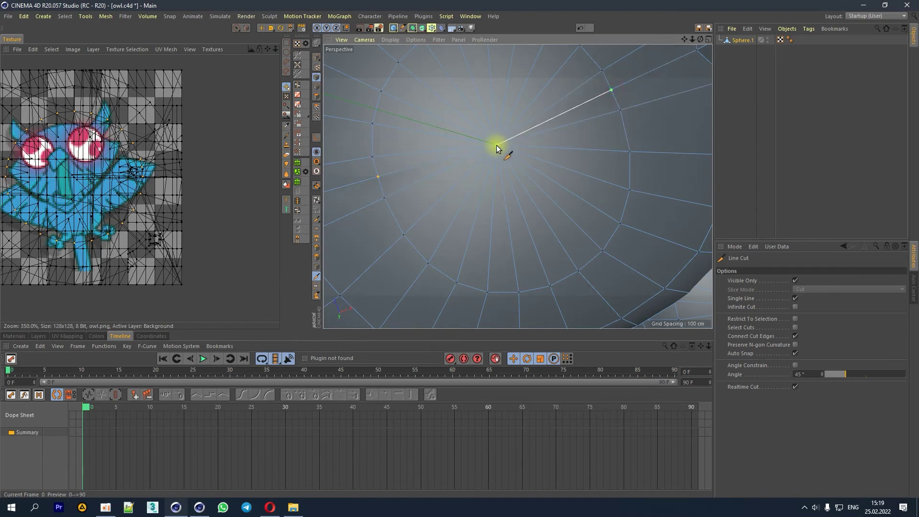
Step: Inspect the eye cavity, then switch to the Move tool in Polygons mode
{"action": "mouse_move", "coordinate": [692, 40]}
{"action": "left_mouse_down"}
{"action": "mouse_move", "coordinate": [671, 39]}
{"action": "mouse_move", "coordinate": [680, 47]}
{"action": "left_mouse_up"}
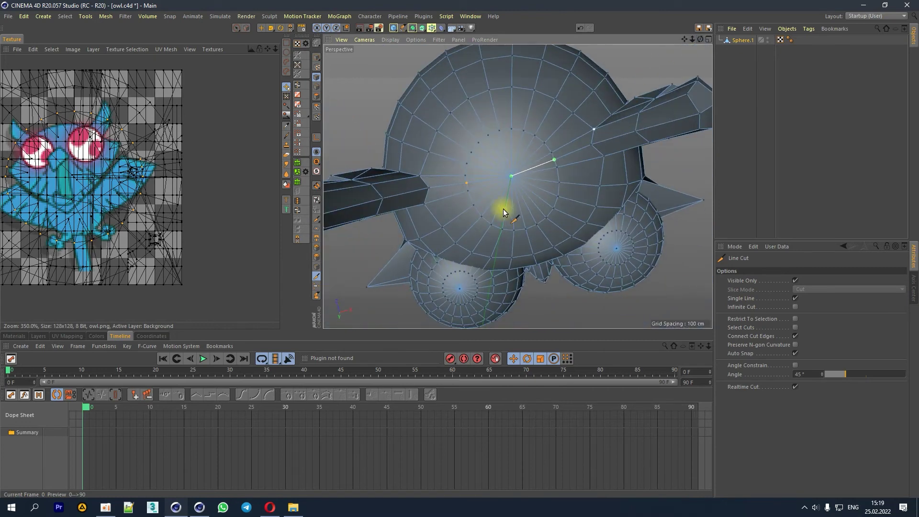
{"action": "left_click_drag", "start_coordinate": [519, 197], "coordinate": [531, 145], "text": "alt"}
{"action": "scroll", "coordinate": [527, 183], "scroll_direction": "up", "scroll_amount": 3}
{"action": "left_click_drag", "start_coordinate": [547, 180], "coordinate": [519, 125], "text": "alt"}
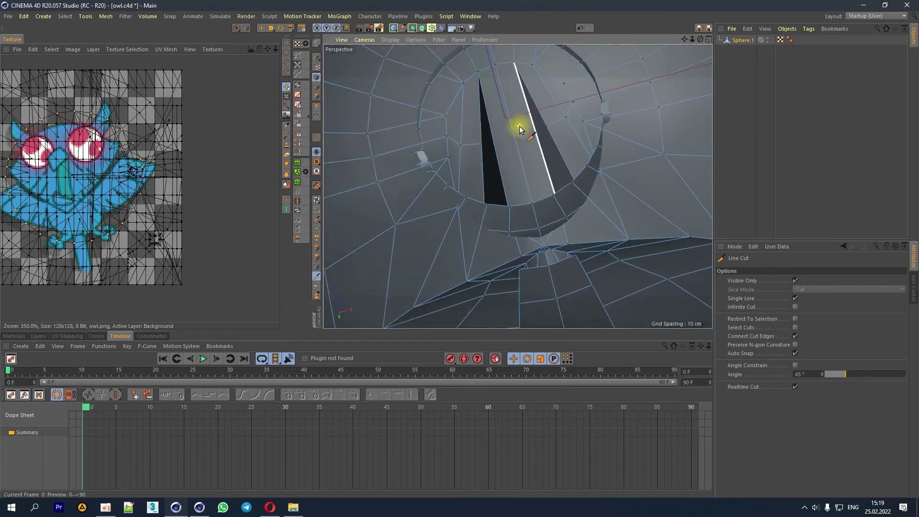
{"action": "scroll", "coordinate": [475, 102], "scroll_direction": "up", "scroll_amount": 3}
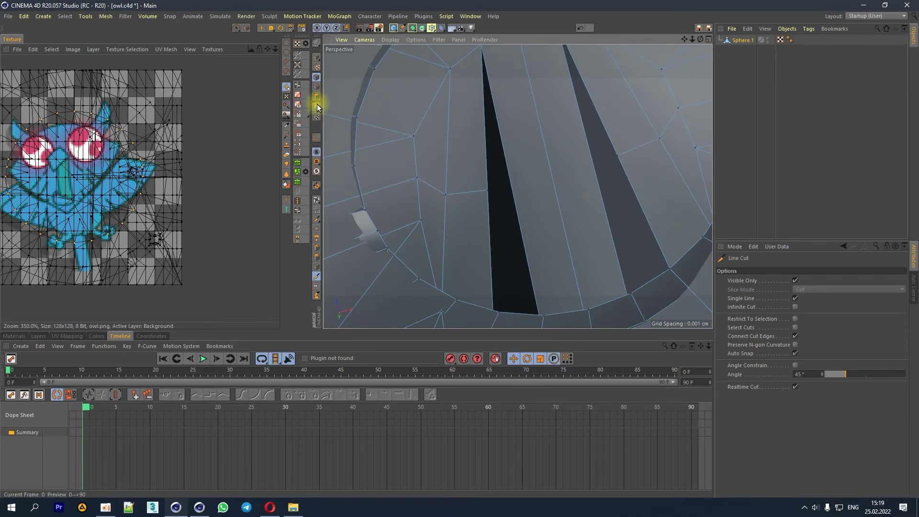
{"action": "left_click", "coordinate": [261, 27]}
{"action": "left_click", "coordinate": [317, 96]}
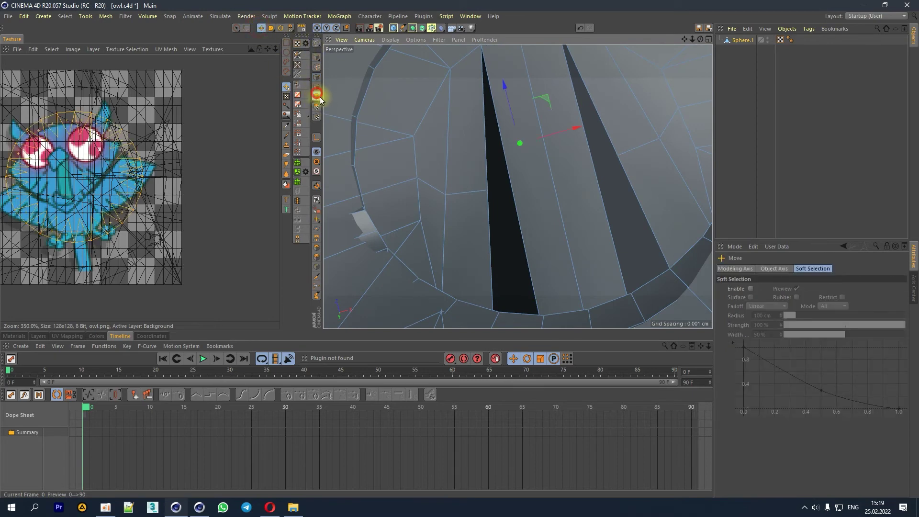
Step: Select the two thin sliver polygons in the eye cavity
{"action": "left_click", "coordinate": [533, 208]}
{"action": "left_click_drag", "start_coordinate": [693, 43], "coordinate": [675, 181]}
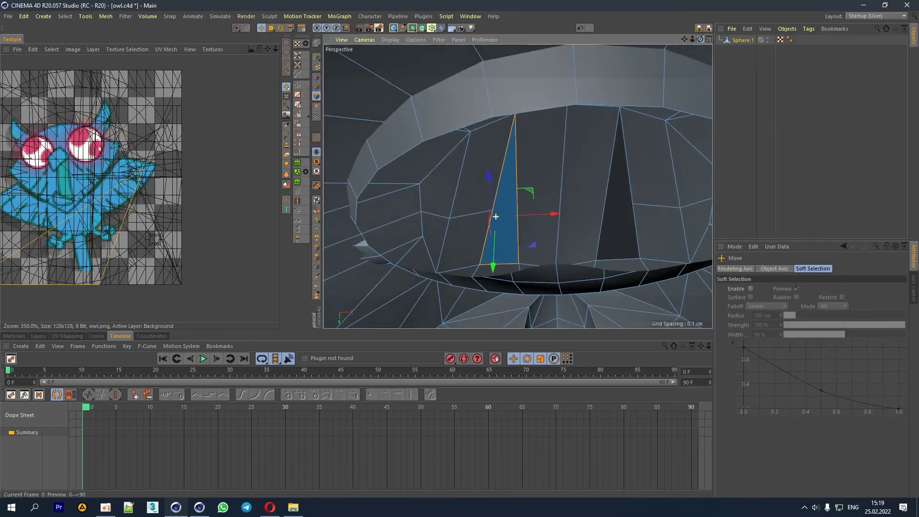
{"action": "left_click", "coordinate": [634, 211]}
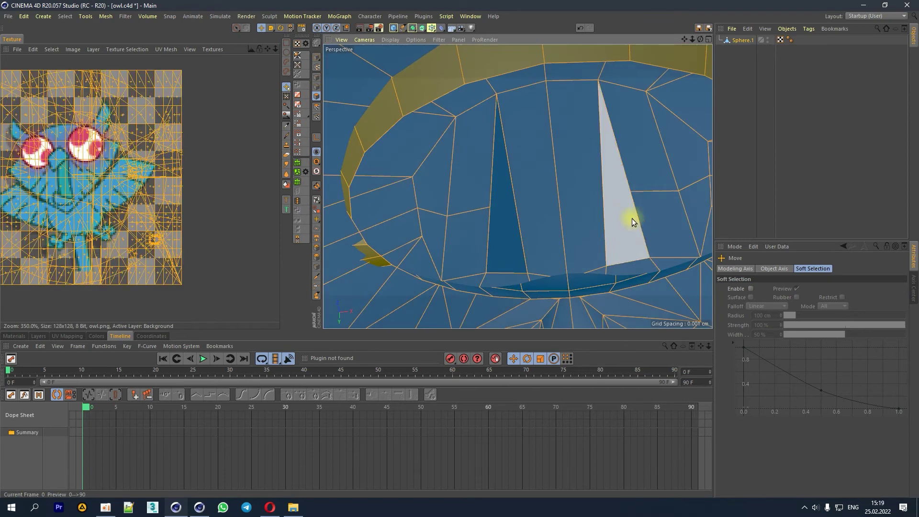
{"action": "left_click", "coordinate": [508, 228], "text": "shift"}
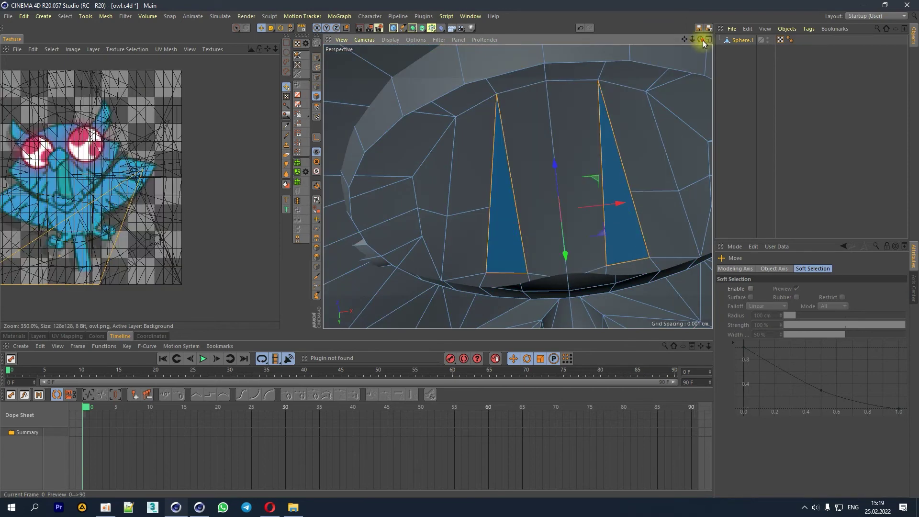
{"action": "left_click_drag", "start_coordinate": [703, 40], "coordinate": [690, 77]}
{"action": "left_click_drag", "start_coordinate": [560, 210], "coordinate": [561, 210], "text": "alt"}
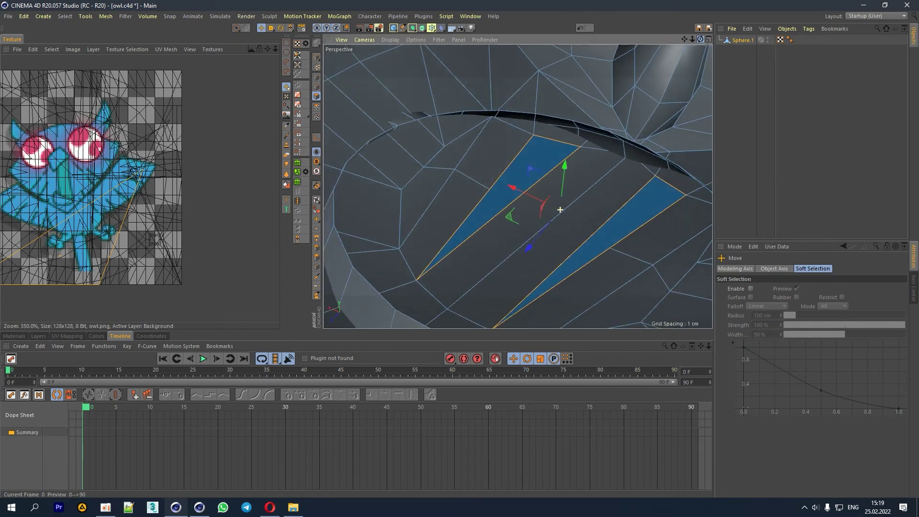
{"action": "left_click_drag", "start_coordinate": [561, 210], "coordinate": [560, 209], "text": "alt"}
{"action": "left_click_drag", "start_coordinate": [683, 39], "coordinate": [640, 5]}
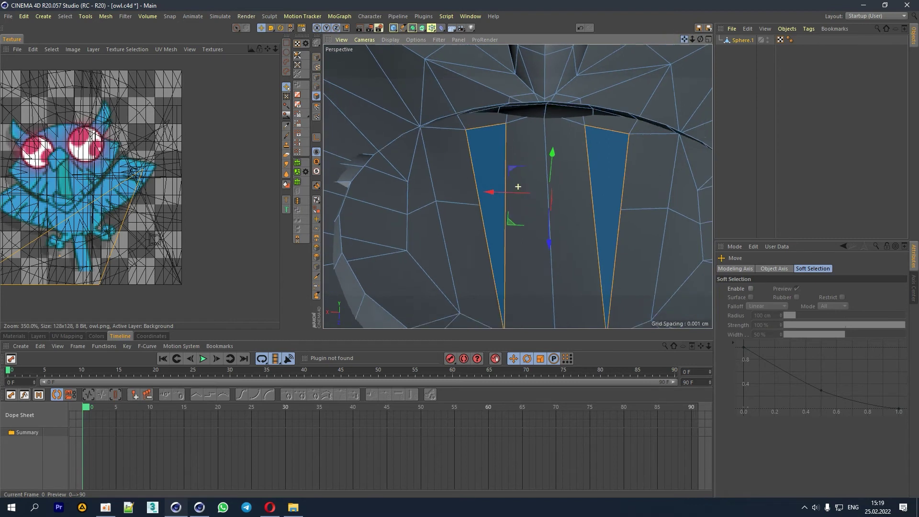
Step: Add the surrounding eye polygons to the selection and delete them, opening the socket
{"action": "left_click", "coordinate": [387, 153], "text": "shift"}
{"action": "left_click", "coordinate": [408, 146], "text": "shift"}
{"action": "left_click", "coordinate": [398, 204], "text": "shift"}
{"action": "left_click", "coordinate": [418, 225], "text": "shift"}
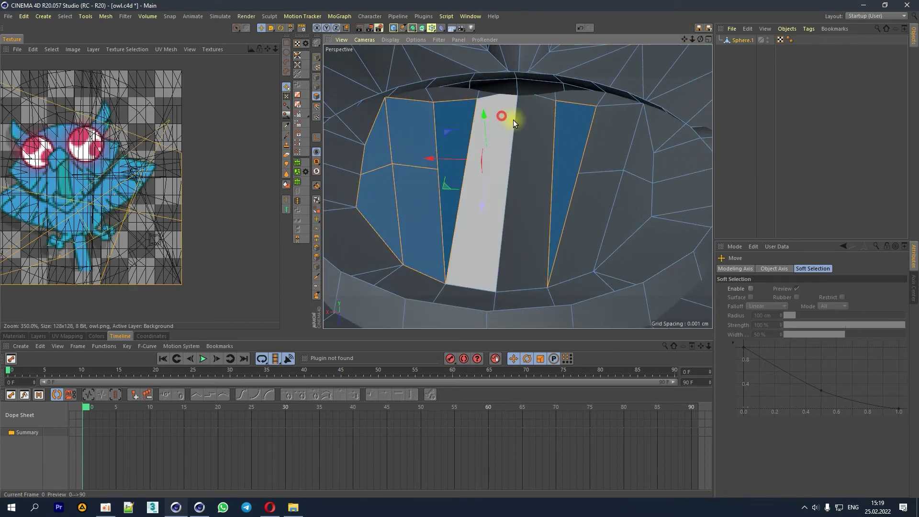
{"action": "left_click", "coordinate": [503, 120], "text": "shift"}
{"action": "left_click", "coordinate": [532, 158], "text": "shift"}
{"action": "left_click", "coordinate": [608, 138], "text": "shift"}
{"action": "left_click", "coordinate": [587, 208], "text": "shift"}
{"action": "left_click", "coordinate": [627, 230], "text": "shift"}
{"action": "left_click", "coordinate": [644, 139], "text": "shift"}
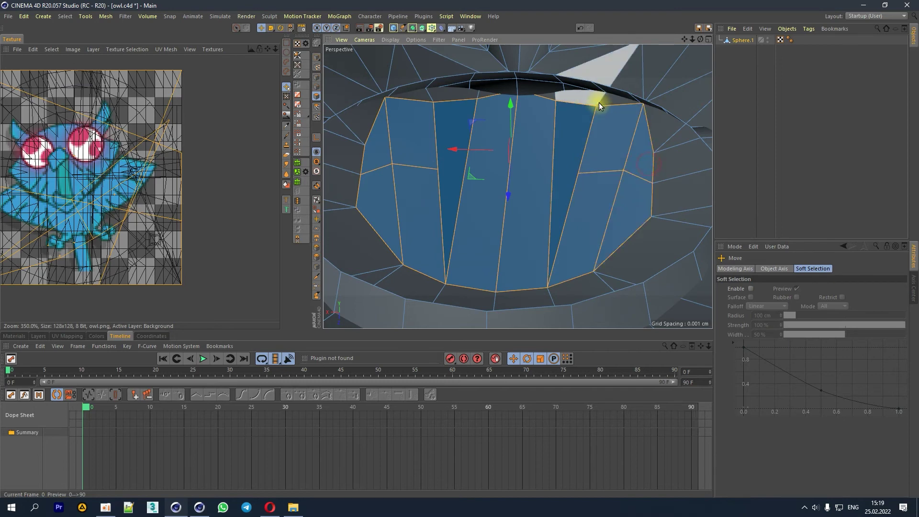
{"action": "key", "text": "Delete"}
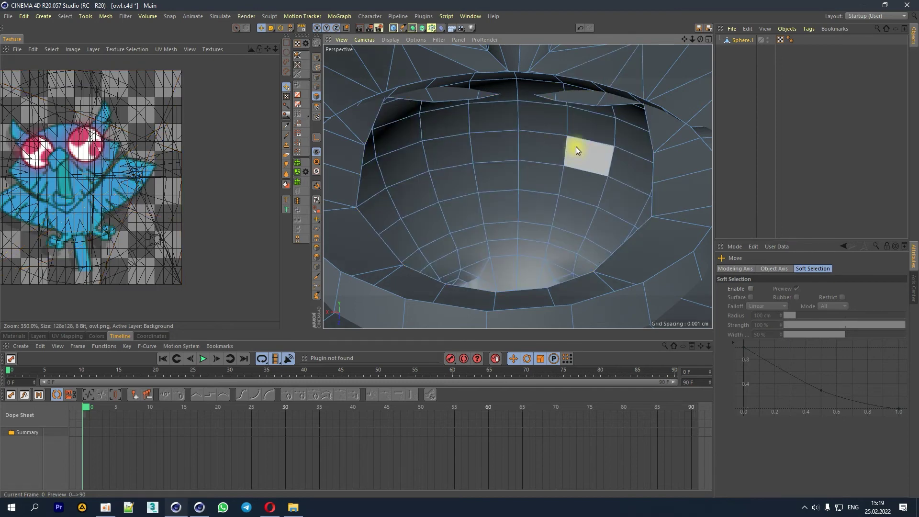
Step: In Points mode, select vertices on the eye socket rim
{"action": "left_click", "coordinate": [316, 76]}
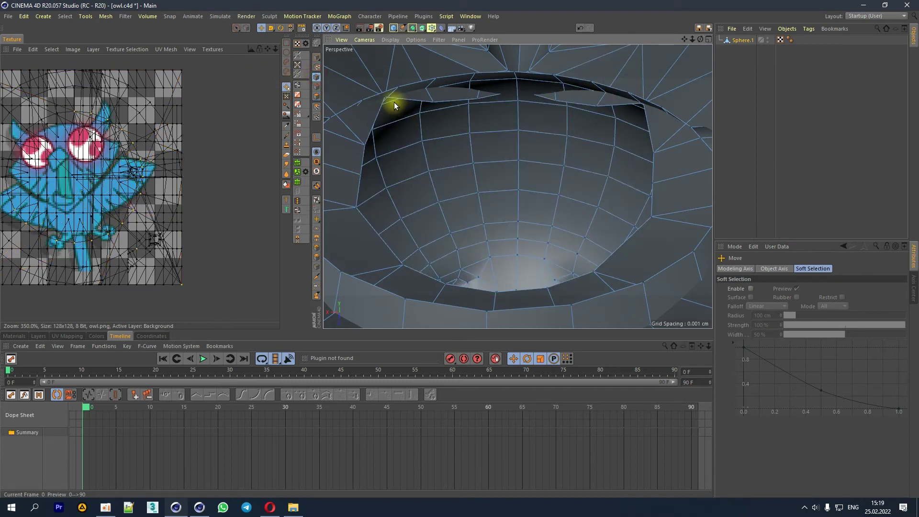
{"action": "left_click", "coordinate": [643, 106]}
{"action": "scroll", "coordinate": [644, 112], "scroll_direction": "up", "scroll_amount": 3}
{"action": "left_click", "coordinate": [649, 110]}
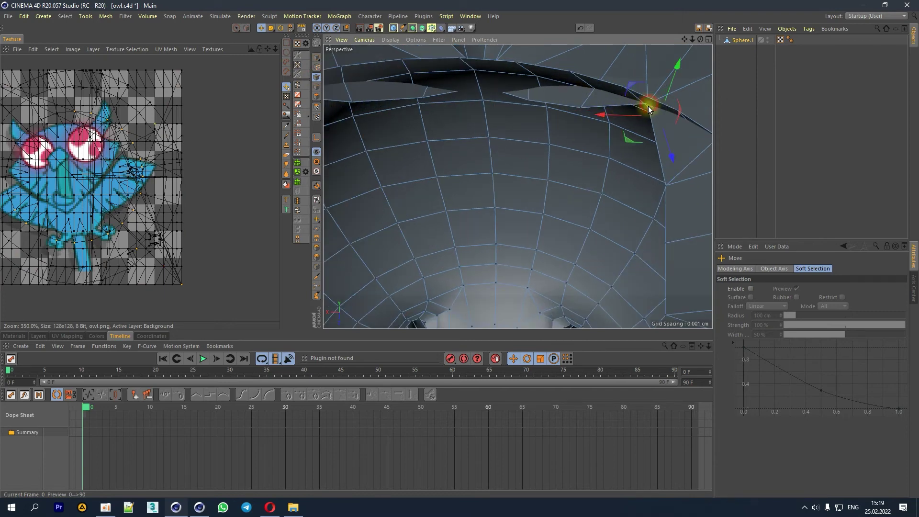
{"action": "left_click", "coordinate": [236, 28]}
{"action": "left_click", "coordinate": [647, 102]}
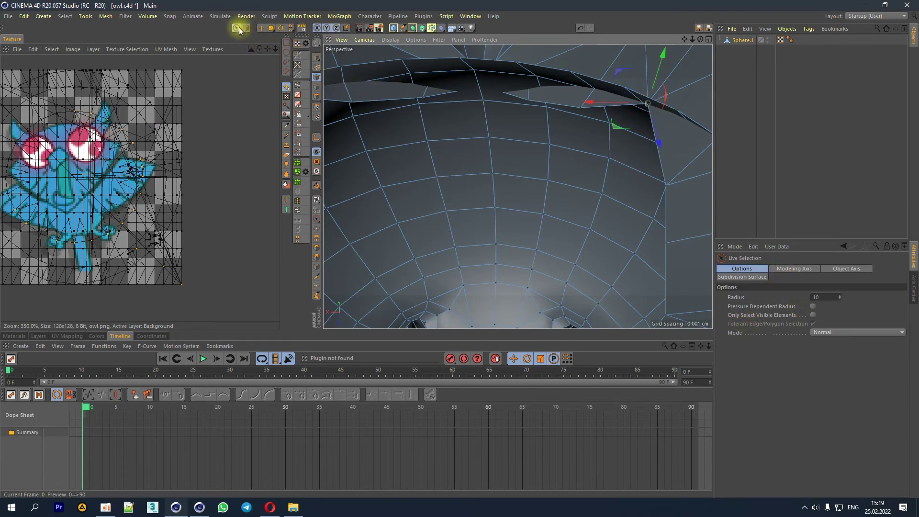
Step: Select rim vertices above the eye socket
{"action": "left_click_drag", "start_coordinate": [239, 27], "coordinate": [274, 43]}
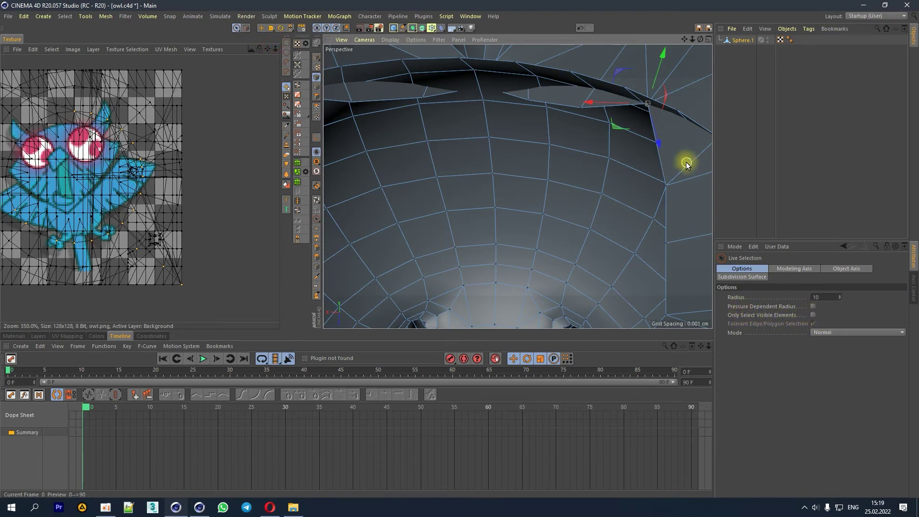
{"action": "left_click", "coordinate": [261, 27]}
{"action": "left_click", "coordinate": [677, 111]}
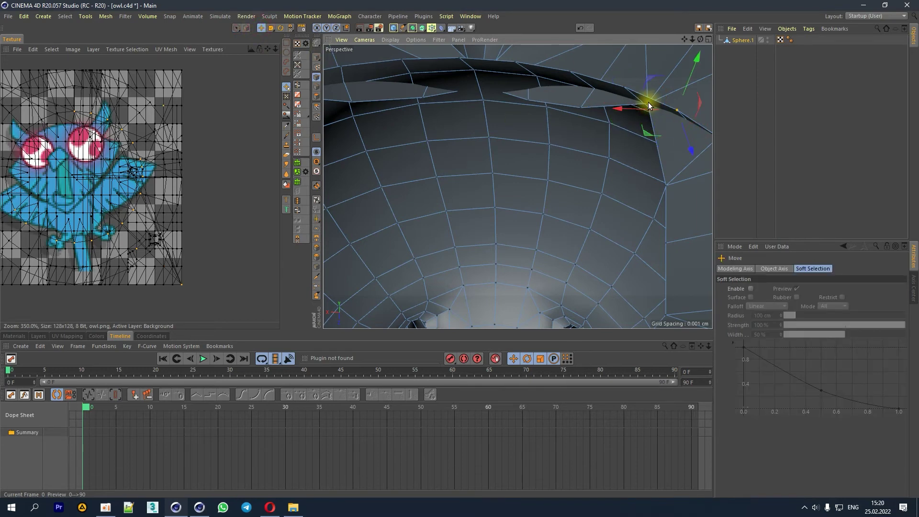
{"action": "left_click", "coordinate": [620, 89]}
{"action": "left_click", "coordinate": [570, 72]}
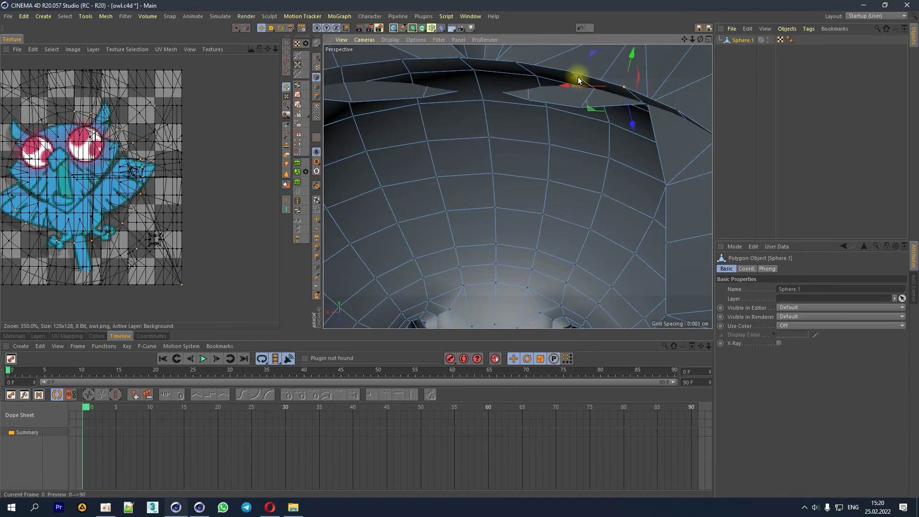
{"action": "left_click", "coordinate": [233, 28]}
{"action": "left_click", "coordinate": [645, 103]}
Step: Slide the neighbouring rim vertex down about 2.276 cm
{"action": "left_click_drag", "start_coordinate": [703, 44], "coordinate": [647, 109]}
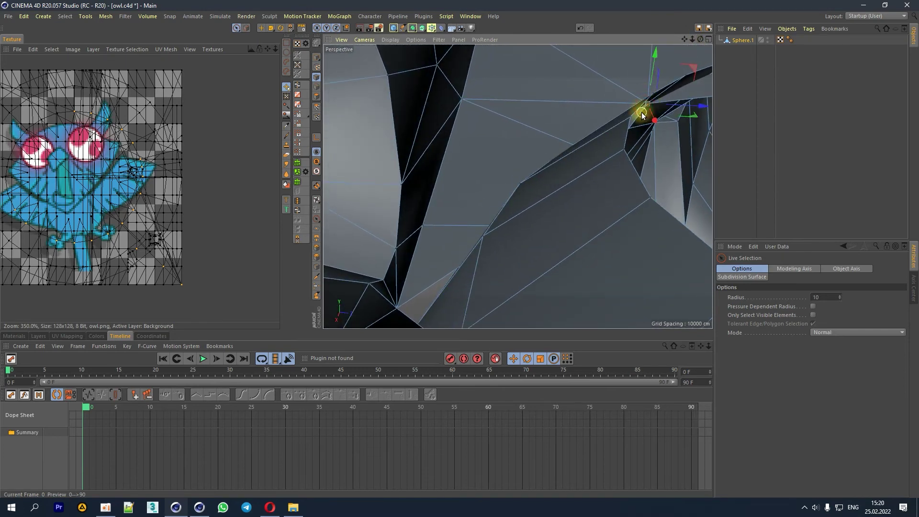
{"action": "left_click", "coordinate": [656, 122]}
{"action": "left_click_drag", "start_coordinate": [701, 39], "coordinate": [649, 102]}
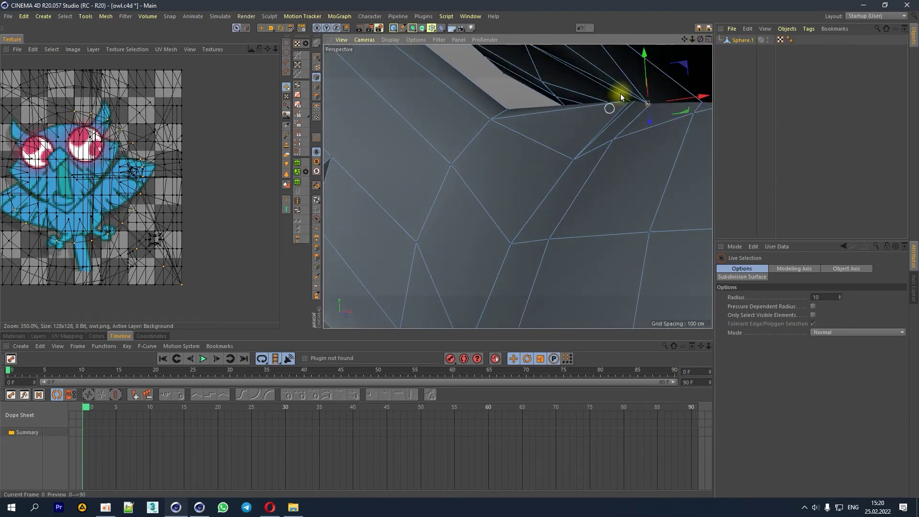
{"action": "mouse_move", "coordinate": [701, 39]}
{"action": "left_mouse_down"}
{"action": "mouse_move", "coordinate": [648, 104]}
{"action": "mouse_move", "coordinate": [642, 139]}
{"action": "left_mouse_up"}
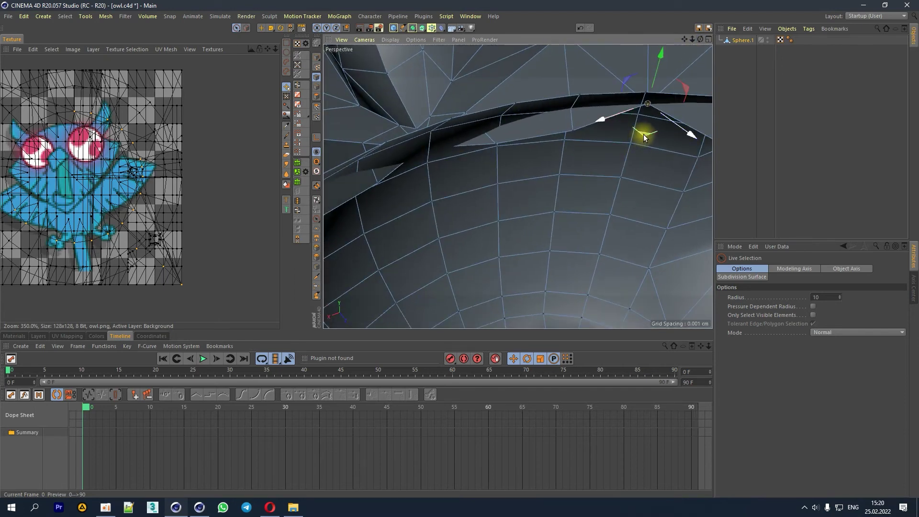
{"action": "left_click_drag", "start_coordinate": [642, 139], "coordinate": [640, 143]}
{"action": "left_click_drag", "start_coordinate": [700, 39], "coordinate": [499, 107]}
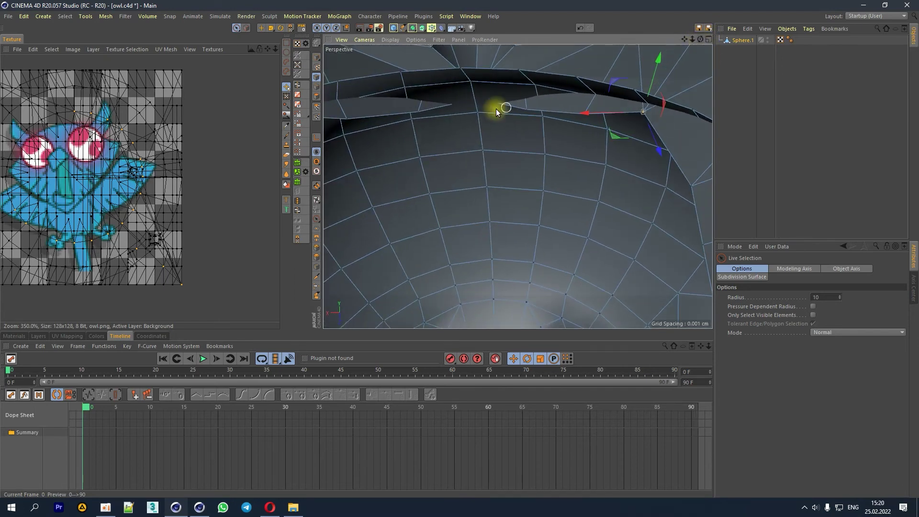
{"action": "left_click_drag", "start_coordinate": [693, 36], "coordinate": [518, 186]}
Step: Select the ridge peak vertex, undoing an accidental polygon move
{"action": "left_click", "coordinate": [531, 101]}
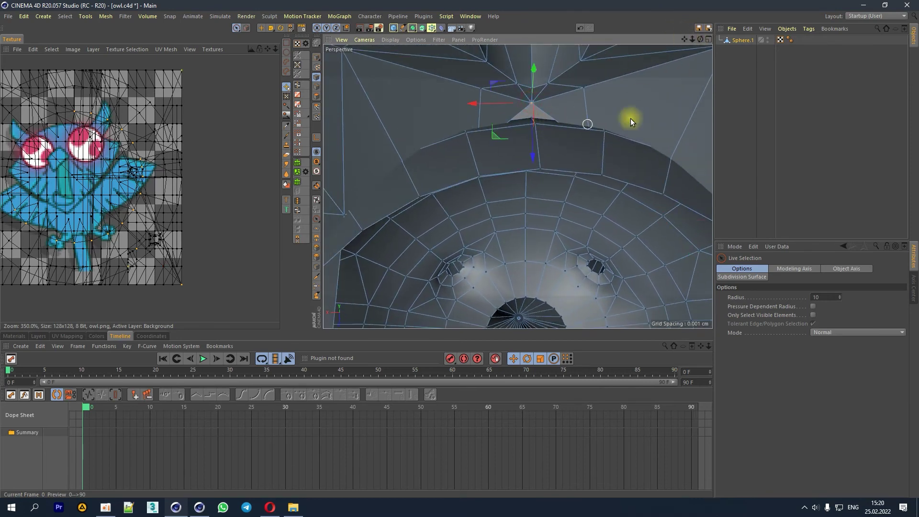
{"action": "left_click_drag", "start_coordinate": [700, 39], "coordinate": [660, 76]}
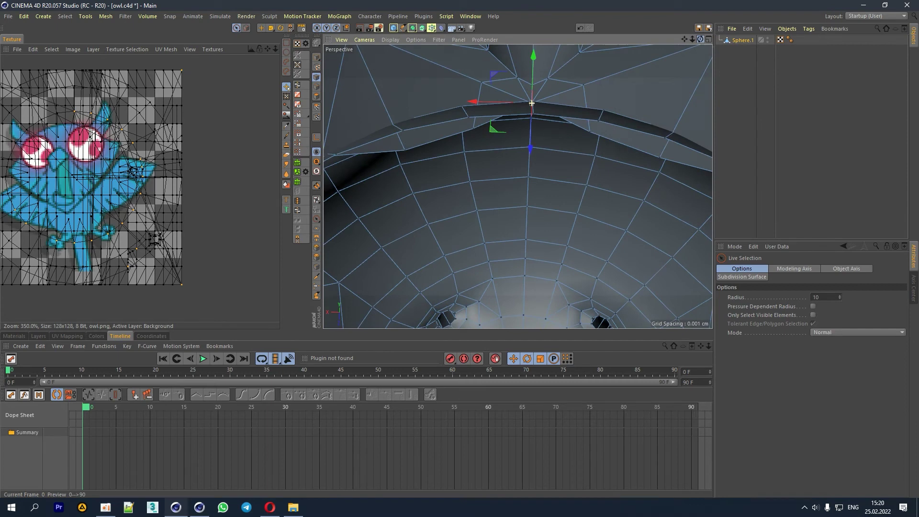
{"action": "left_click_drag", "start_coordinate": [661, 77], "coordinate": [585, 90], "text": "alt"}
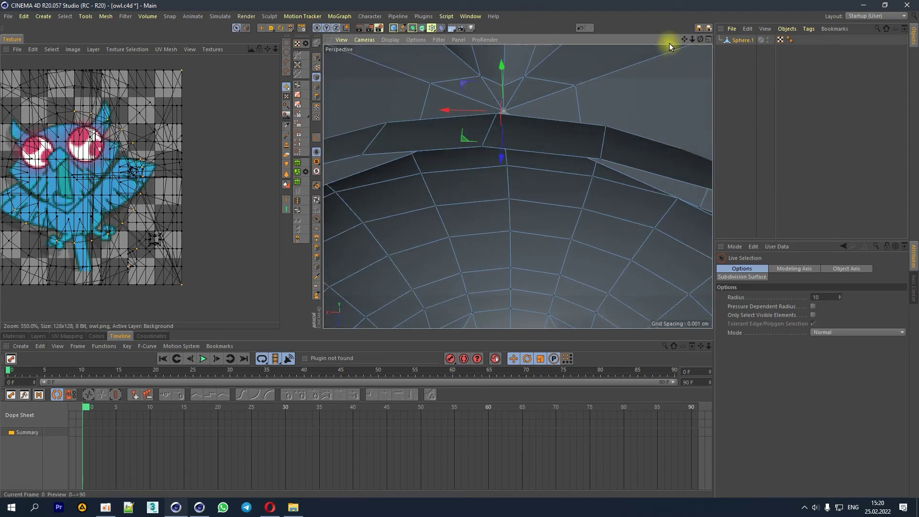
{"action": "left_click_drag", "start_coordinate": [697, 38], "coordinate": [670, 67]}
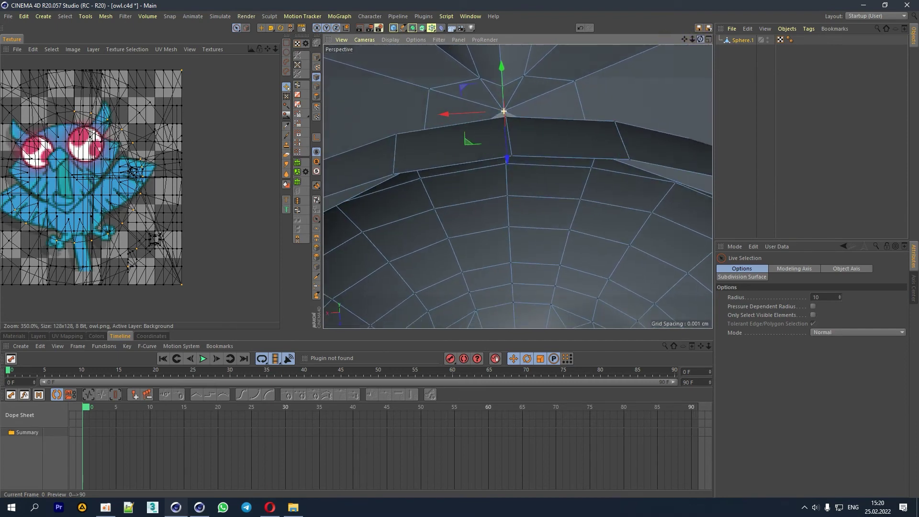
{"action": "left_click_drag", "start_coordinate": [700, 40], "coordinate": [689, 48]}
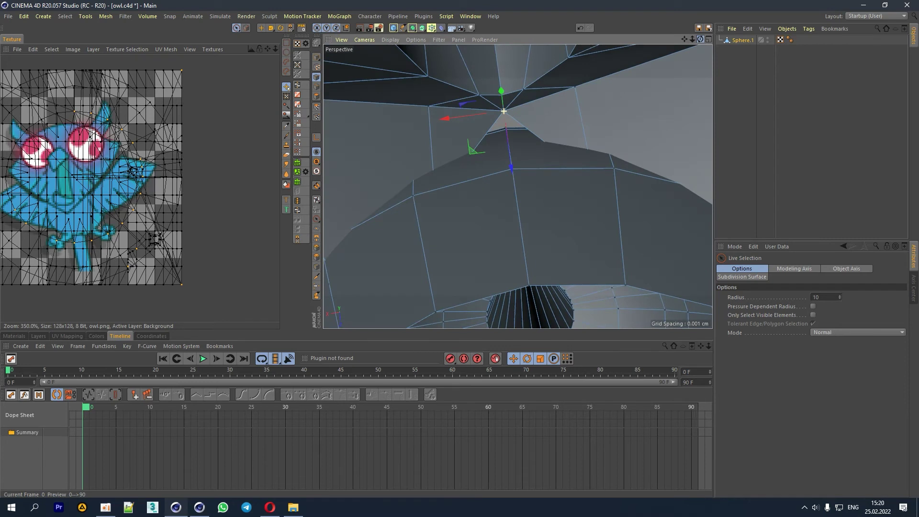
{"action": "left_click", "coordinate": [261, 28]}
{"action": "left_click", "coordinate": [316, 96]}
{"action": "left_click_drag", "start_coordinate": [485, 214], "coordinate": [403, 256]}
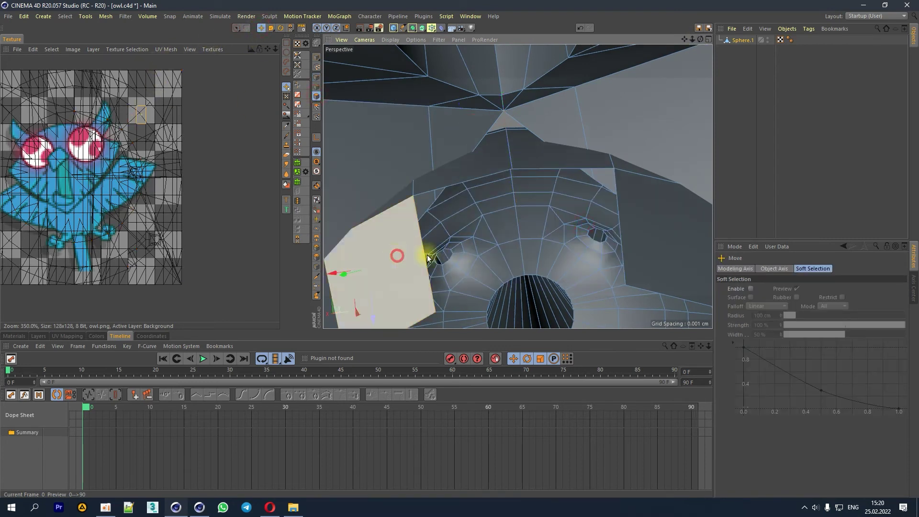
{"action": "left_click", "coordinate": [317, 77]}
{"action": "key", "text": "ctrl+z"}
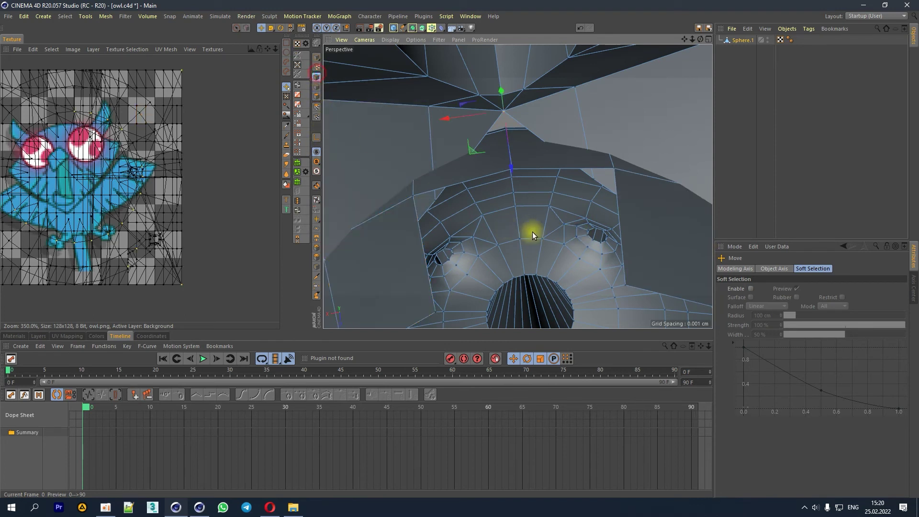
Step: Weld the lower-left and lower-right vertices into the ridge peak point
{"action": "right_click", "coordinate": [532, 232]}
{"action": "left_click", "coordinate": [558, 409]}
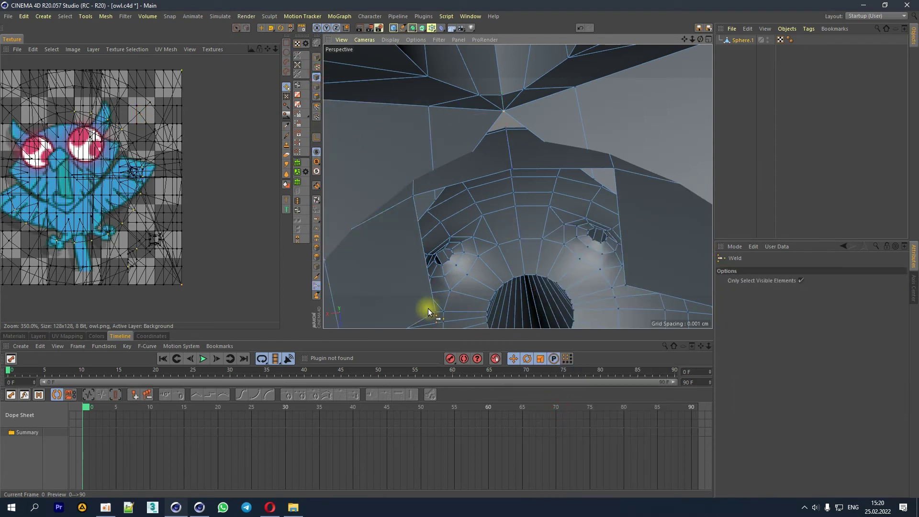
{"action": "left_click", "coordinate": [413, 195]}
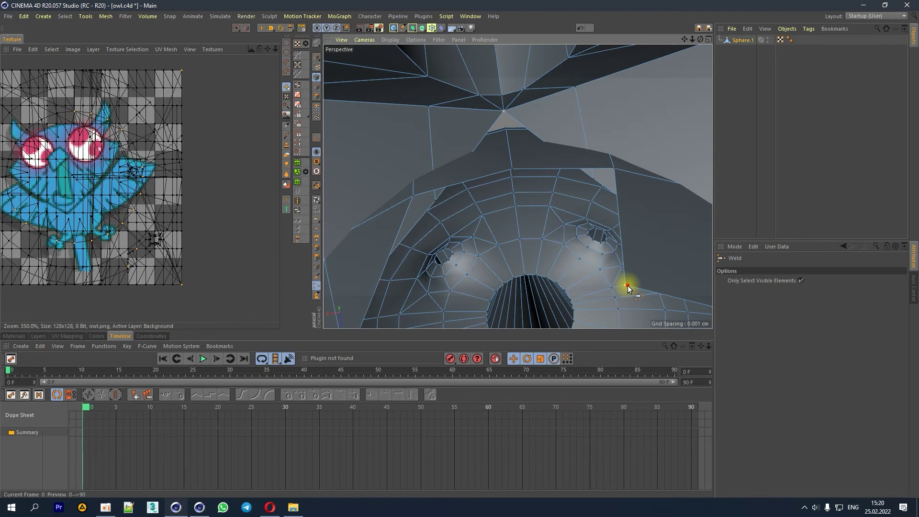
{"action": "left_click", "coordinate": [617, 174]}
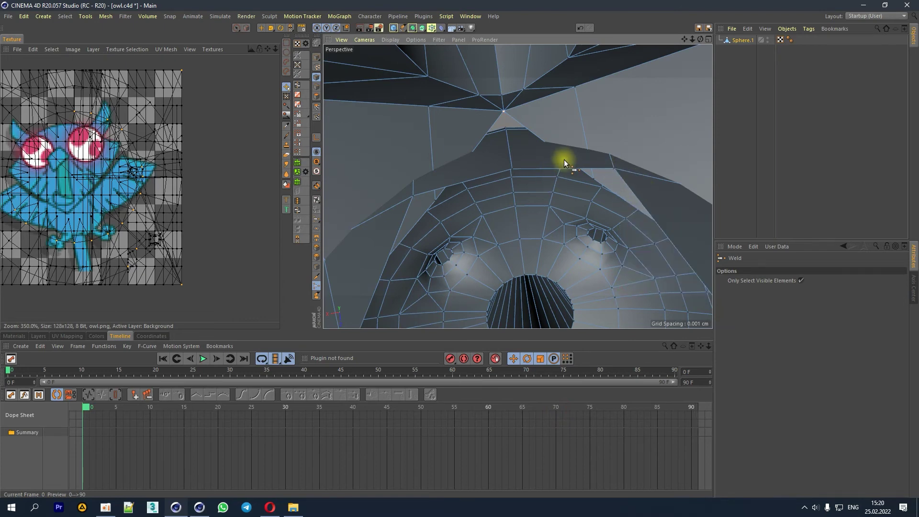
{"action": "left_click_drag", "start_coordinate": [699, 40], "coordinate": [684, 53]}
{"action": "right_click", "coordinate": [606, 93]}
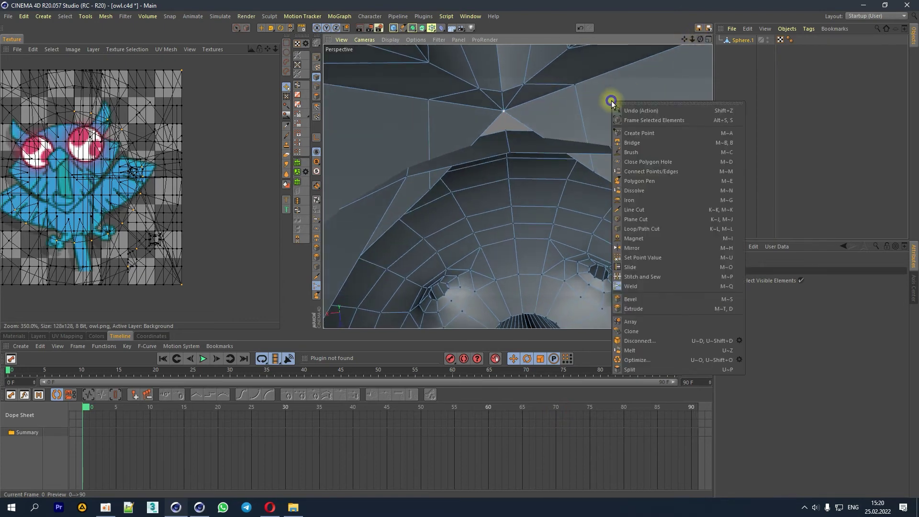
Step: Bridge the gap at the brow ridge with new polygons and inspect the result
{"action": "left_click", "coordinate": [627, 142]}
{"action": "left_click_drag", "start_coordinate": [499, 113], "coordinate": [446, 189]}
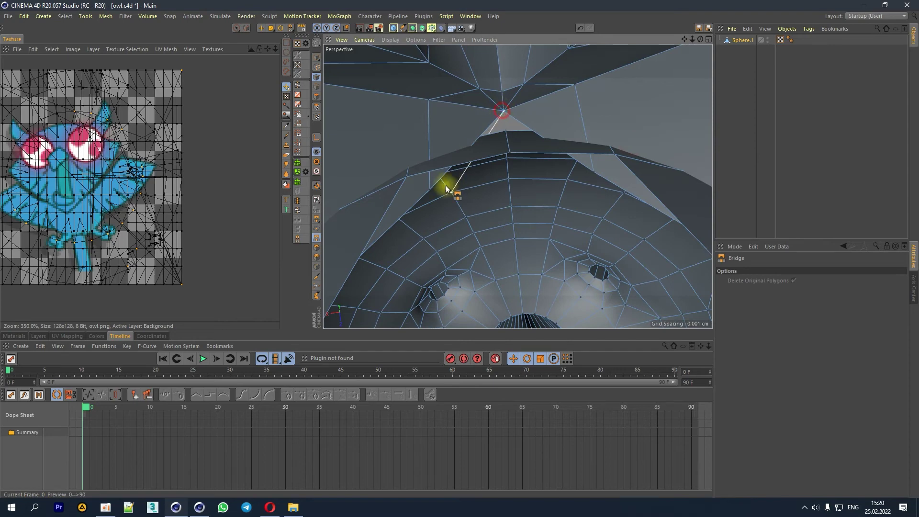
{"action": "left_click_drag", "start_coordinate": [589, 175], "coordinate": [594, 172]}
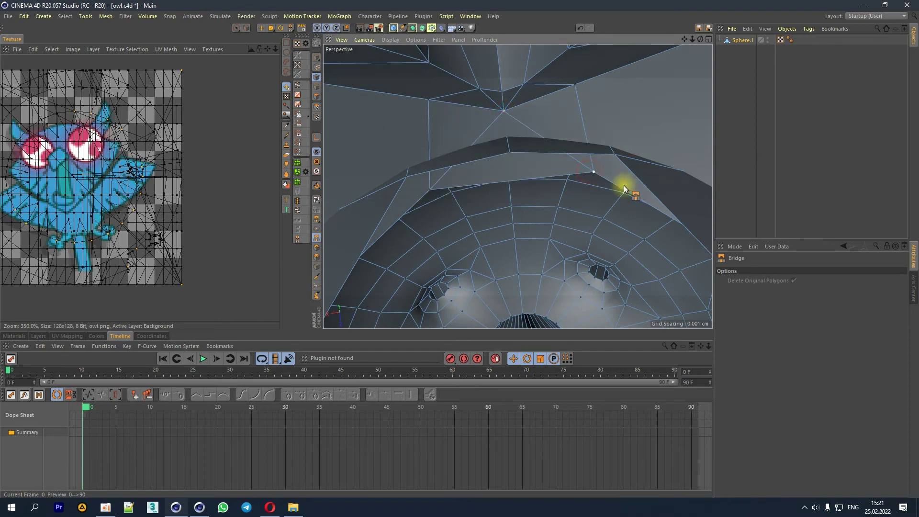
{"action": "left_click", "coordinate": [317, 96]}
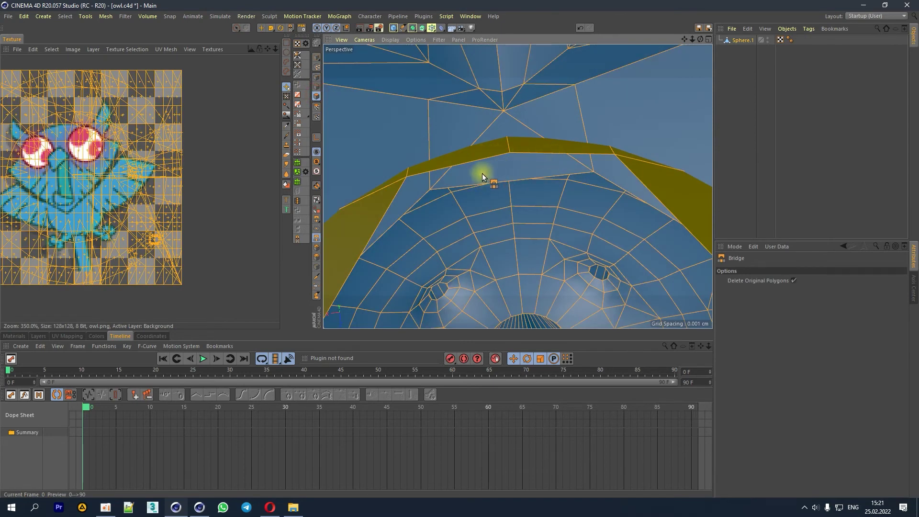
{"action": "left_click_drag", "start_coordinate": [548, 246], "coordinate": [520, 305], "text": "alt"}
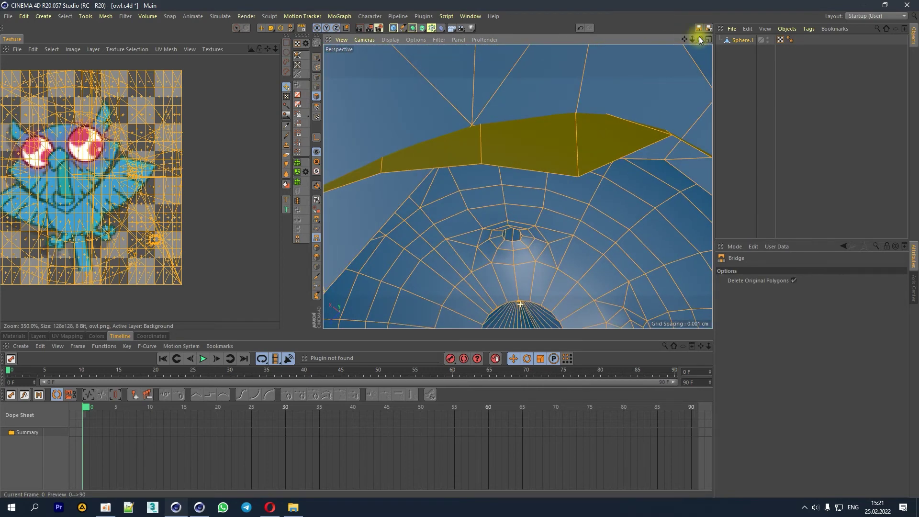
Step: Raise the ridge vertex upward in two moves to reshape the ridge
{"action": "left_click", "coordinate": [317, 77]}
{"action": "left_click", "coordinate": [262, 28]}
{"action": "left_click", "coordinate": [578, 176]}
{"action": "left_click_drag", "start_coordinate": [524, 179], "coordinate": [526, 134]}
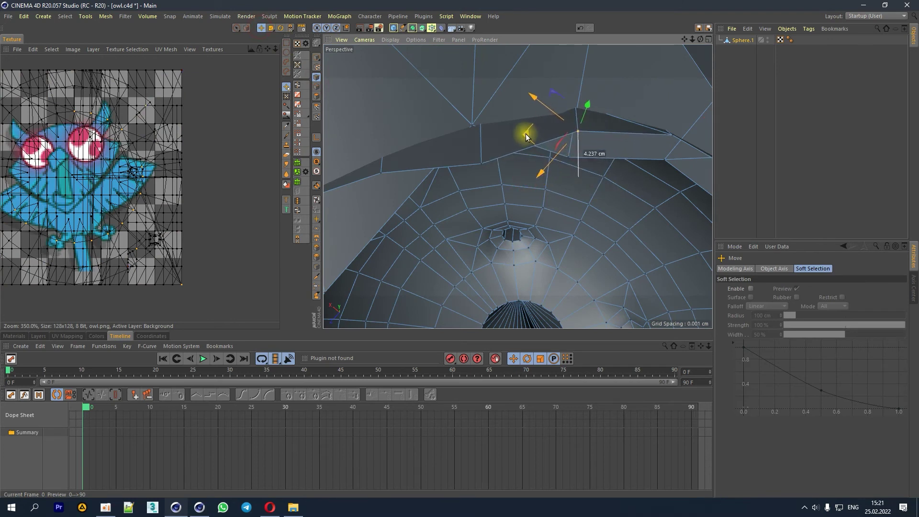
{"action": "left_click_drag", "start_coordinate": [428, 169], "coordinate": [424, 144]}
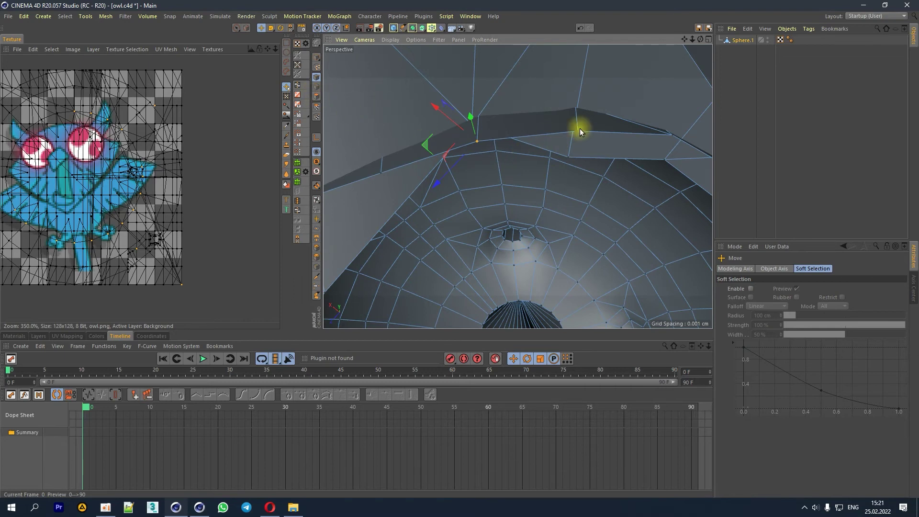
{"action": "left_click_drag", "start_coordinate": [701, 40], "coordinate": [661, 62]}
{"action": "left_click_drag", "start_coordinate": [477, 142], "coordinate": [518, 187], "text": "alt"}
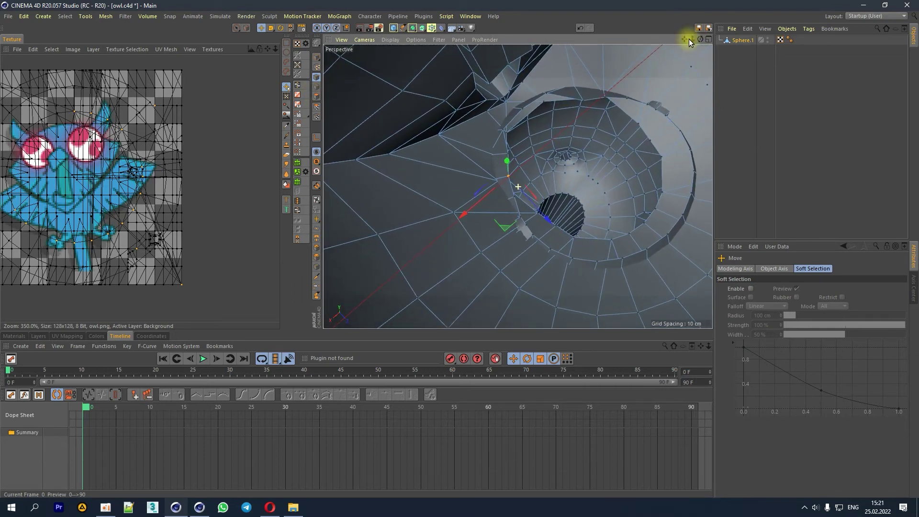
Step: In Edges mode, select the top edge of the head opening as a seam
{"action": "left_click", "coordinate": [316, 89]}
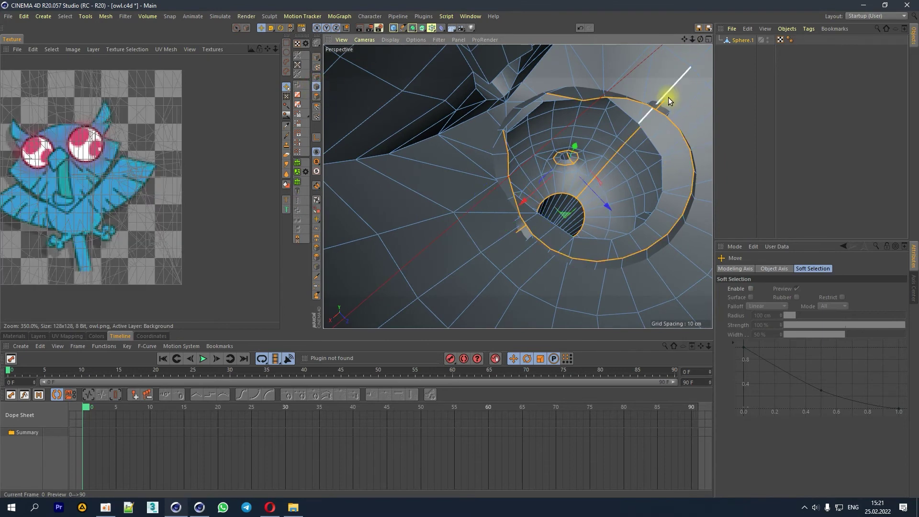
{"action": "left_click_drag", "start_coordinate": [671, 97], "coordinate": [627, 87], "text": "alt"}
{"action": "left_click_drag", "start_coordinate": [700, 41], "coordinate": [560, 162]}
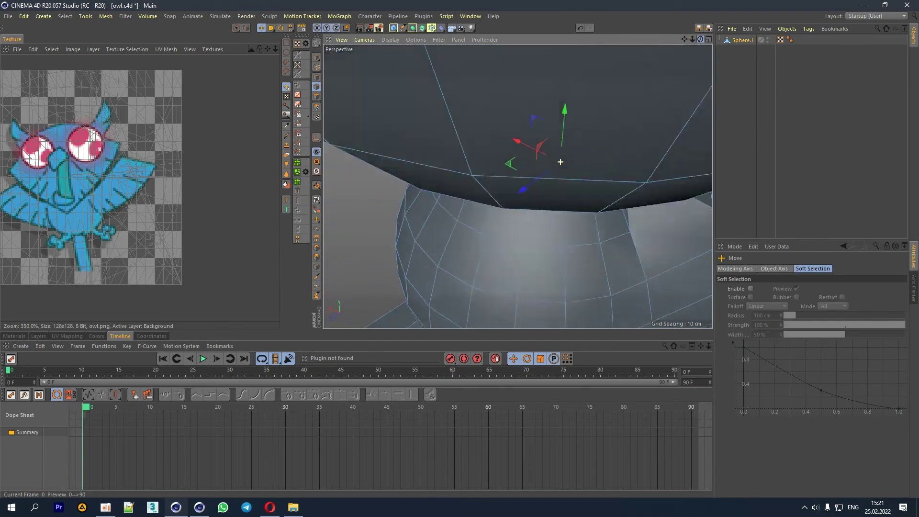
{"action": "mouse_move", "coordinate": [560, 162]}
{"action": "left_mouse_down"}
{"action": "mouse_move", "coordinate": [644, 77]}
{"action": "mouse_move", "coordinate": [556, 93]}
{"action": "left_mouse_up"}
{"action": "left_click", "coordinate": [555, 91], "text": "shift"}
{"action": "left_click_drag", "start_coordinate": [700, 39], "coordinate": [701, 39]}
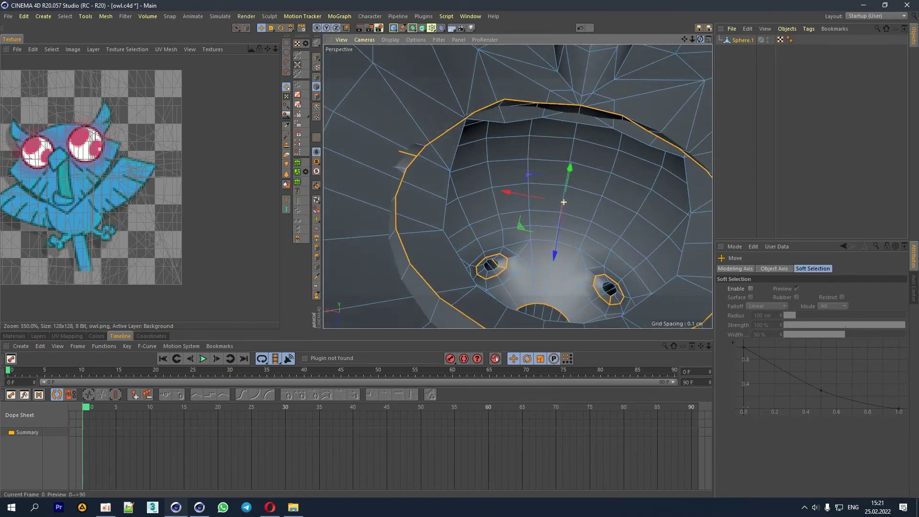
Step: Add the left rim edges and the loop around the bottom hole to the seams
{"action": "left_click", "coordinate": [317, 199]}
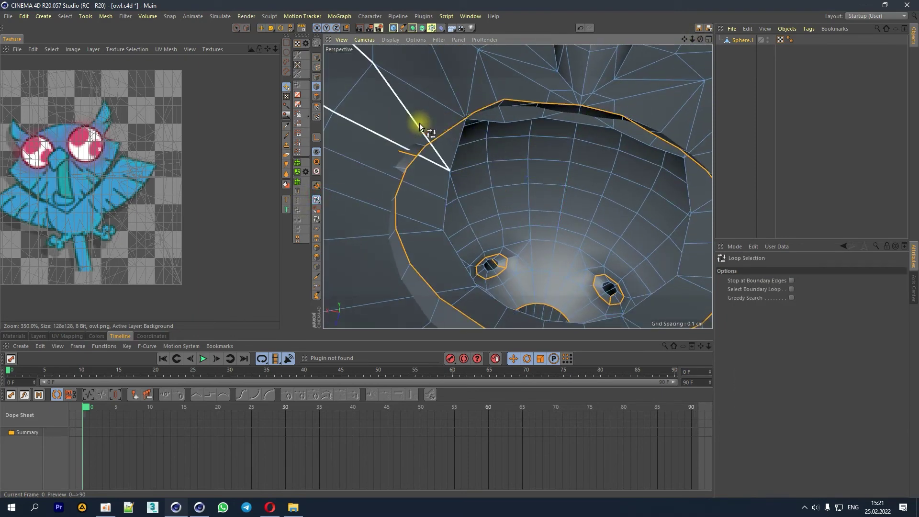
{"action": "left_click", "coordinate": [261, 28]}
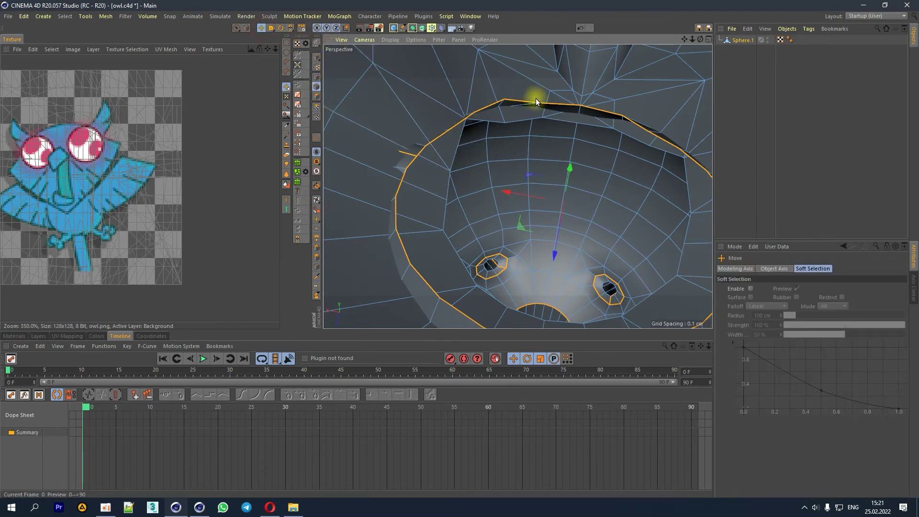
{"action": "left_click", "coordinate": [461, 135], "text": "shift"}
{"action": "left_click", "coordinate": [445, 190], "text": "shift"}
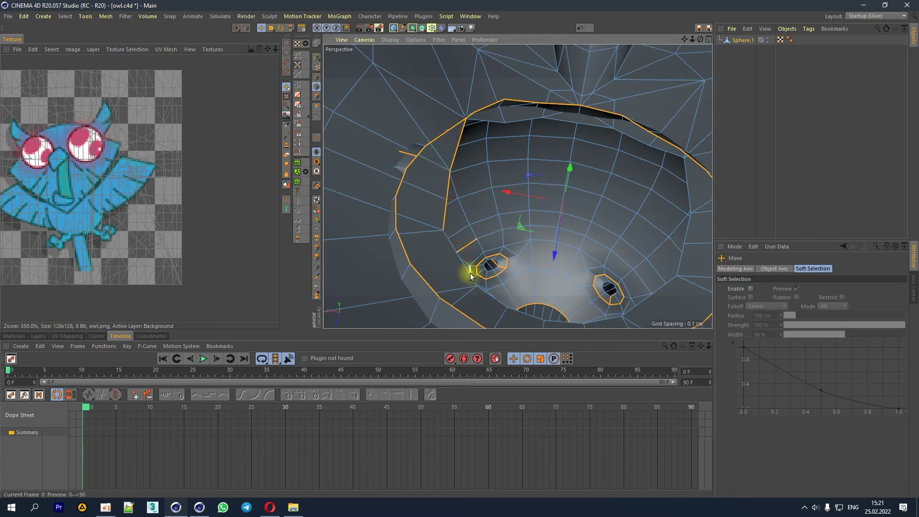
{"action": "left_click", "coordinate": [464, 267], "text": "shift"}
{"action": "left_click", "coordinate": [574, 320], "text": "shift"}
Step: Add the inner brow and rim edges to the seams, then review the brow rim
{"action": "left_click_drag", "start_coordinate": [698, 39], "coordinate": [733, 67]}
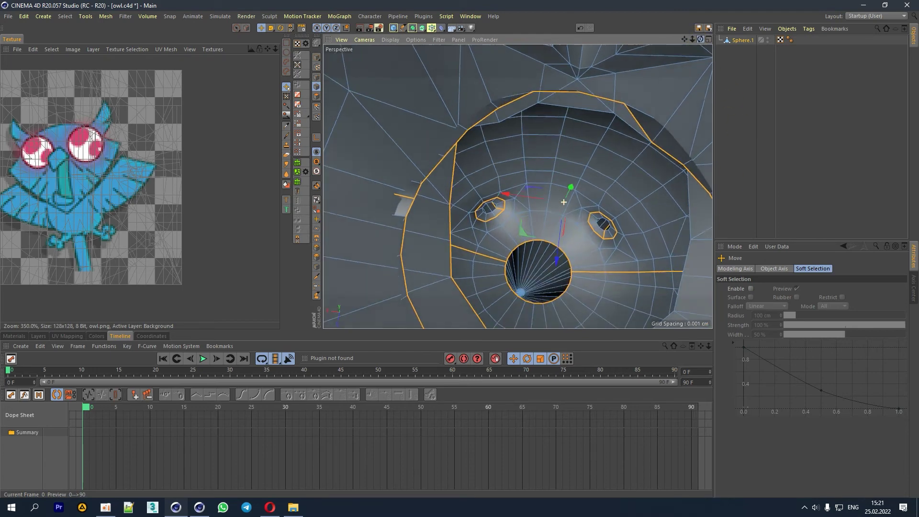
{"action": "left_click_drag", "start_coordinate": [700, 40], "coordinate": [673, 90]}
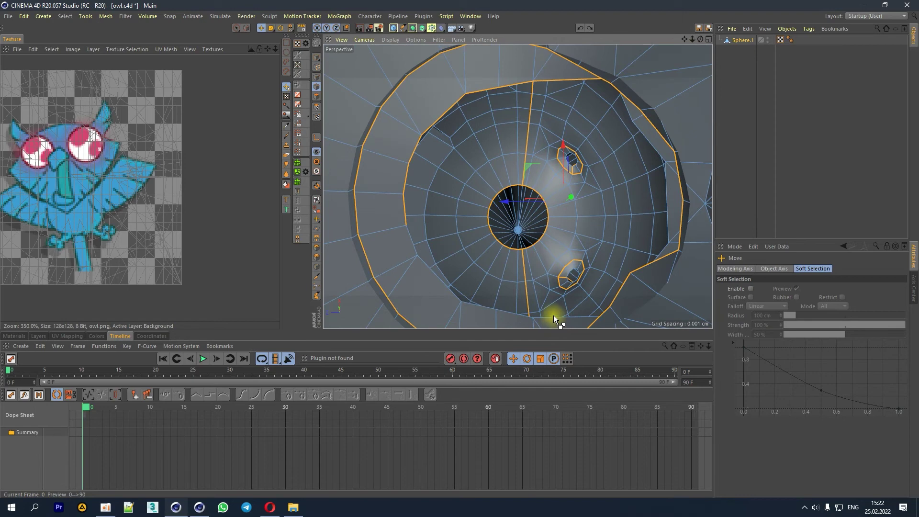
{"action": "left_click_drag", "start_coordinate": [692, 42], "coordinate": [605, 306]}
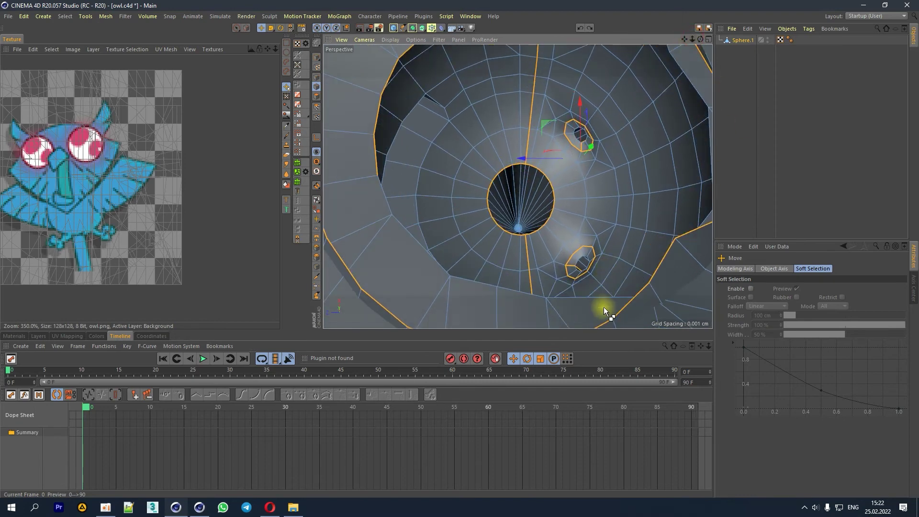
{"action": "left_click_drag", "start_coordinate": [686, 39], "coordinate": [518, 186]}
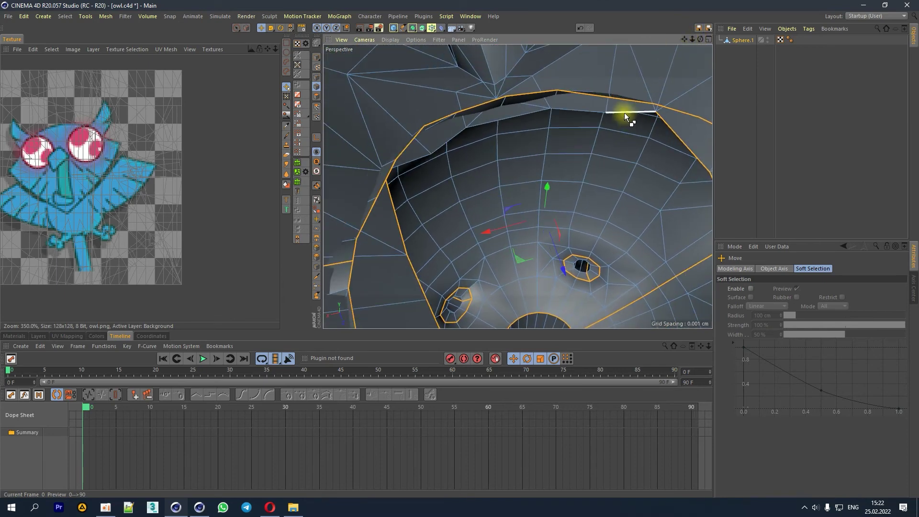
{"action": "left_click", "coordinate": [527, 111]}
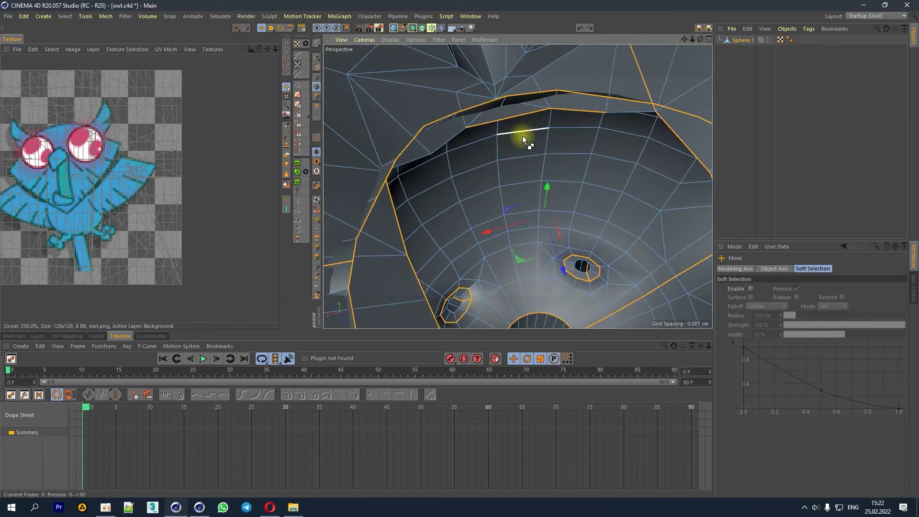
{"action": "left_click", "coordinate": [521, 136]}
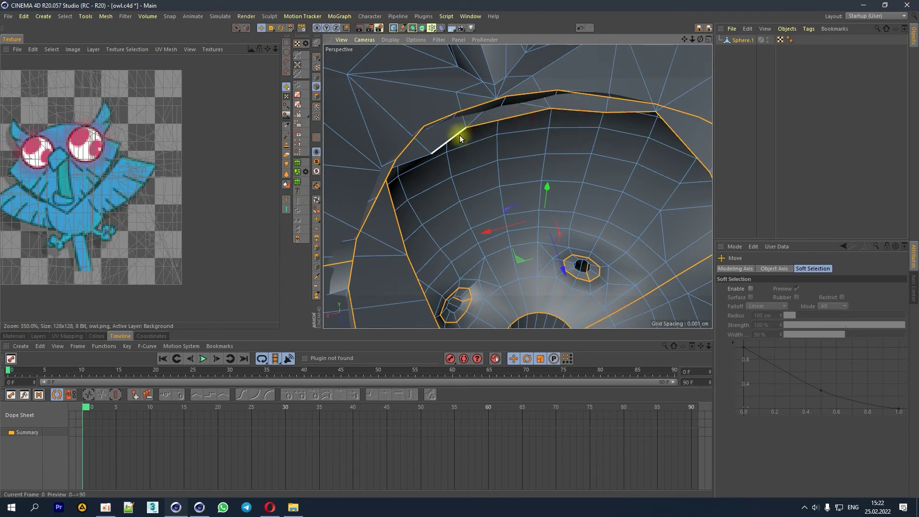
{"action": "left_click", "coordinate": [420, 160]}
{"action": "mouse_move", "coordinate": [698, 38]}
{"action": "left_mouse_down"}
{"action": "mouse_move", "coordinate": [728, 53]}
{"action": "mouse_move", "coordinate": [699, 36]}
{"action": "left_mouse_up"}
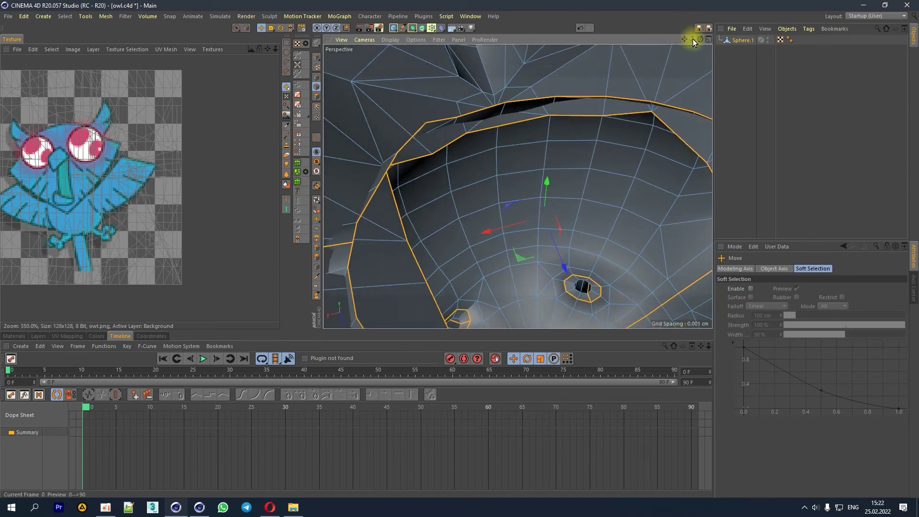
{"action": "mouse_move", "coordinate": [693, 39]}
{"action": "left_mouse_down"}
{"action": "mouse_move", "coordinate": [661, 43]}
{"action": "mouse_move", "coordinate": [690, 40]}
{"action": "left_mouse_up"}
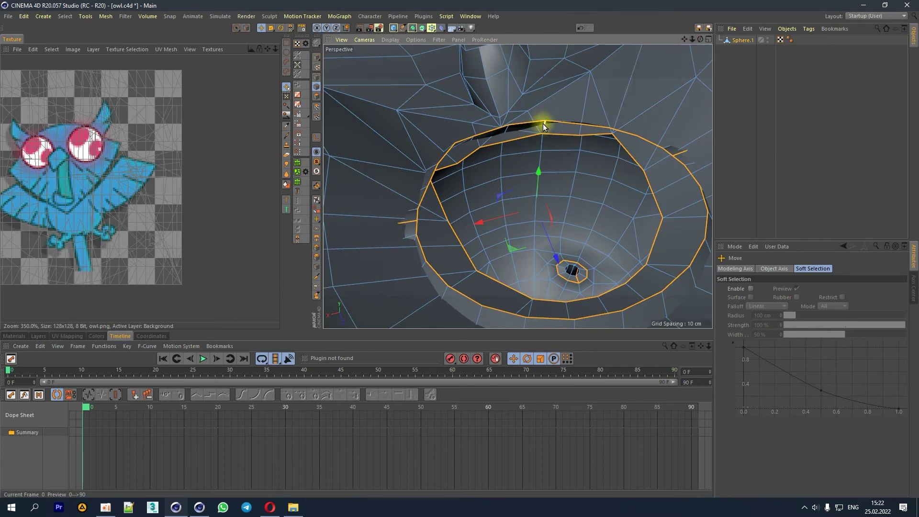
{"action": "scroll", "coordinate": [527, 111], "scroll_direction": "up", "scroll_amount": 5}
{"action": "scroll", "coordinate": [517, 120], "scroll_direction": "up", "scroll_amount": 2}
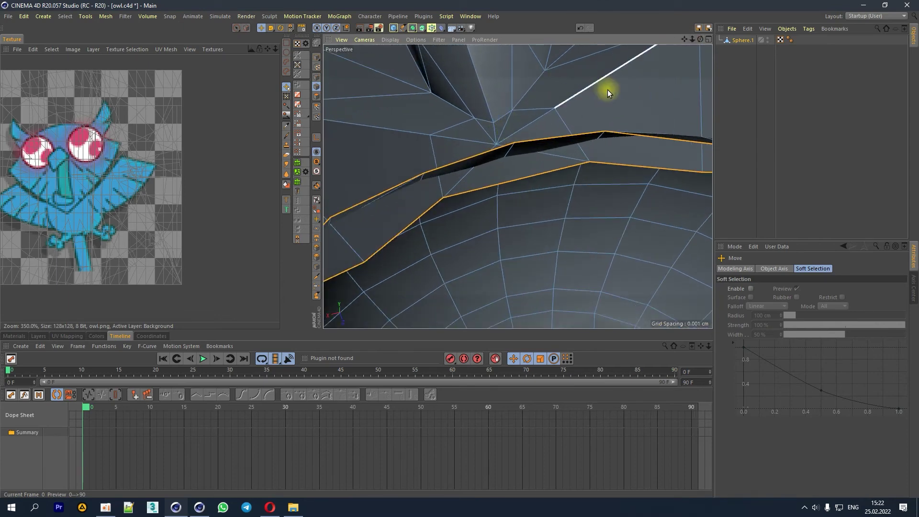
{"action": "mouse_move", "coordinate": [700, 39]}
{"action": "left_mouse_down"}
{"action": "mouse_move", "coordinate": [671, 57]}
{"action": "mouse_move", "coordinate": [690, 45]}
{"action": "left_mouse_up"}
{"action": "left_click_drag", "start_coordinate": [616, 141], "coordinate": [524, 106]}
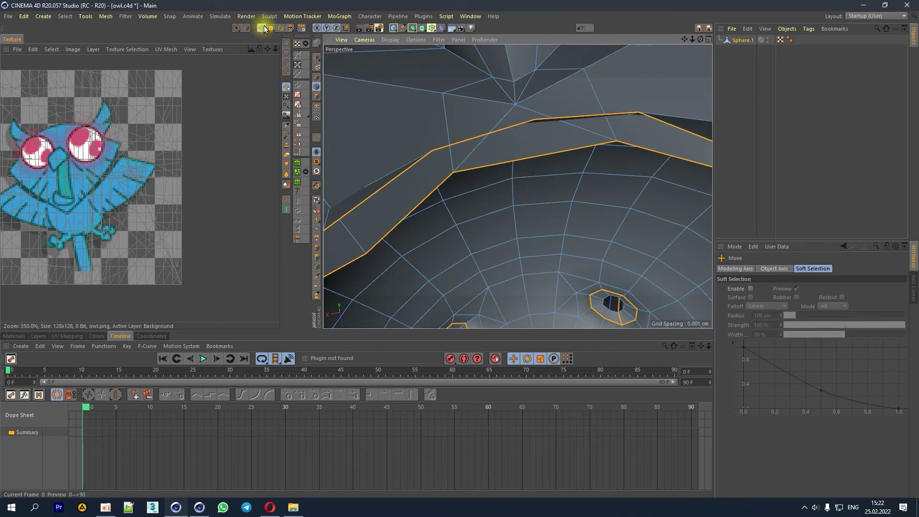
Step: Cut a new edge across the small brow triangle, with cuts limited to that polygon
{"action": "left_click", "coordinate": [316, 96]}
{"action": "left_click", "coordinate": [549, 148]}
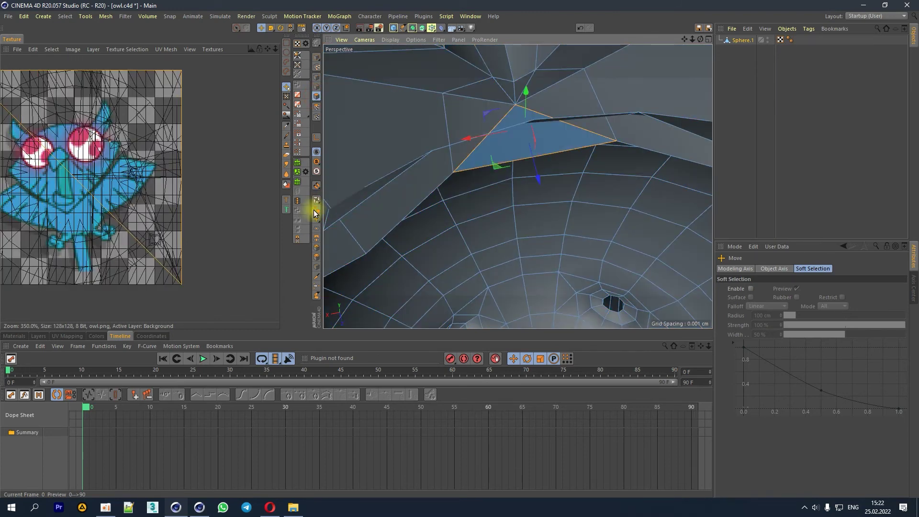
{"action": "left_click", "coordinate": [317, 276]}
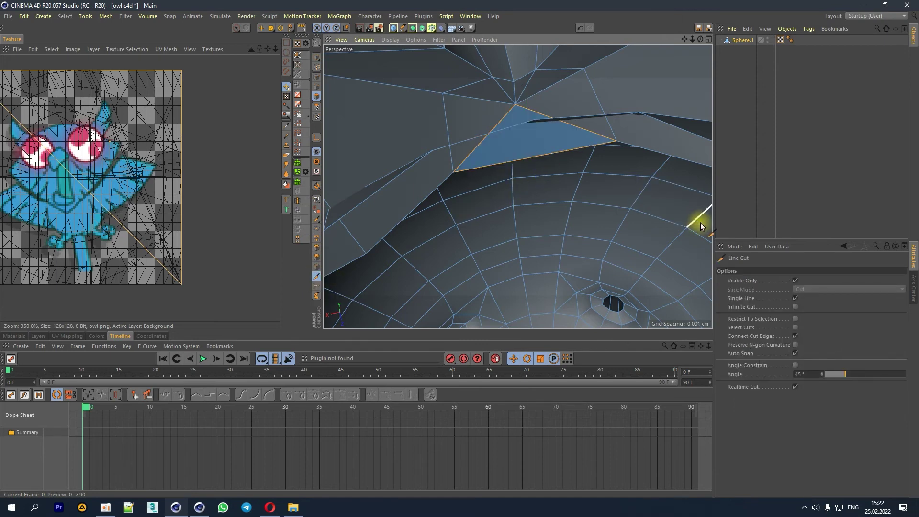
{"action": "left_click", "coordinate": [795, 319]}
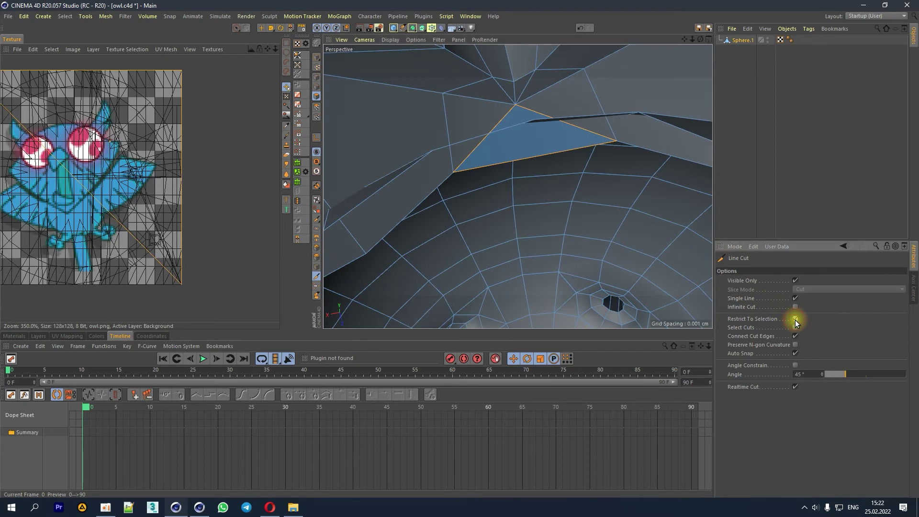
{"action": "left_click", "coordinate": [515, 105]}
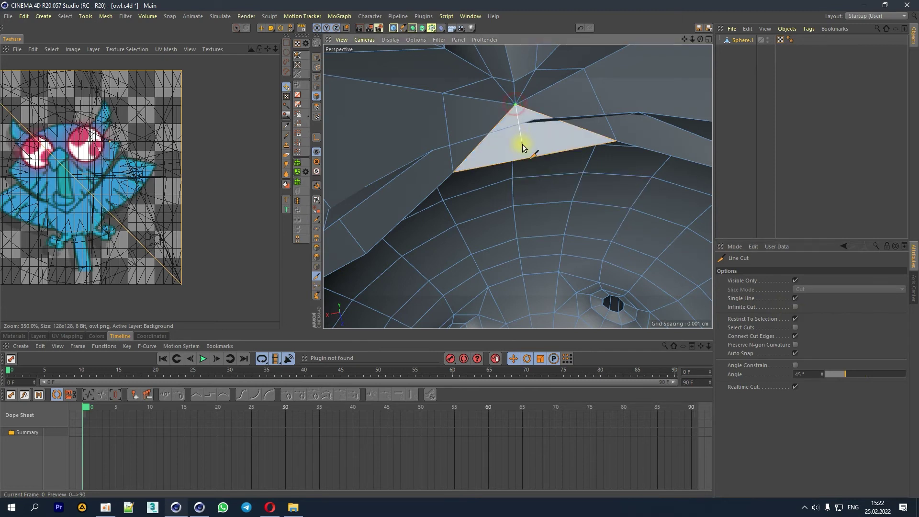
{"action": "left_click", "coordinate": [530, 162]}
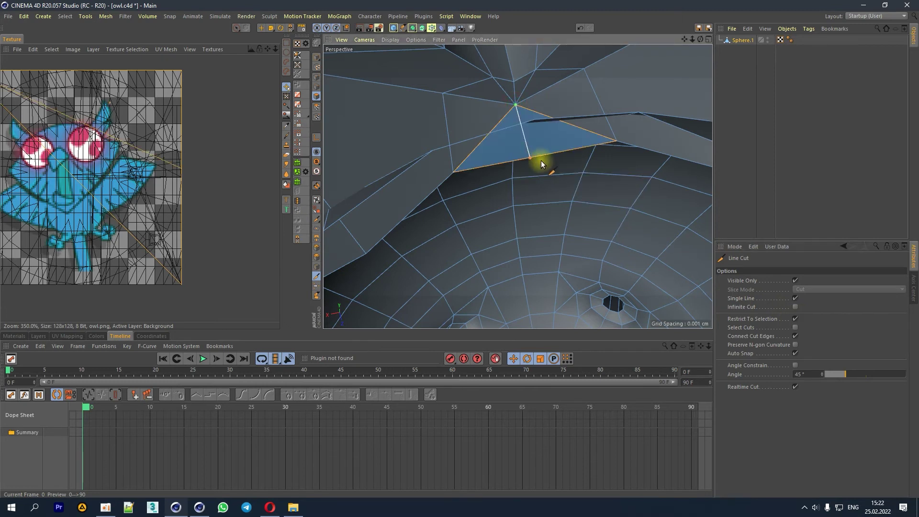
Step: Inspect the new brow cut from several angles and switch to Edges mode
{"action": "left_click_drag", "start_coordinate": [701, 39], "coordinate": [524, 127]}
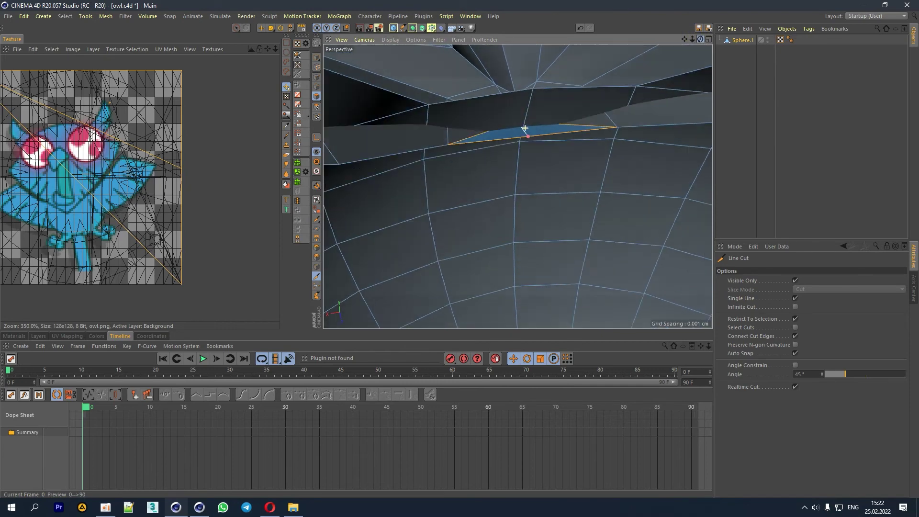
{"action": "left_click", "coordinate": [522, 129]}
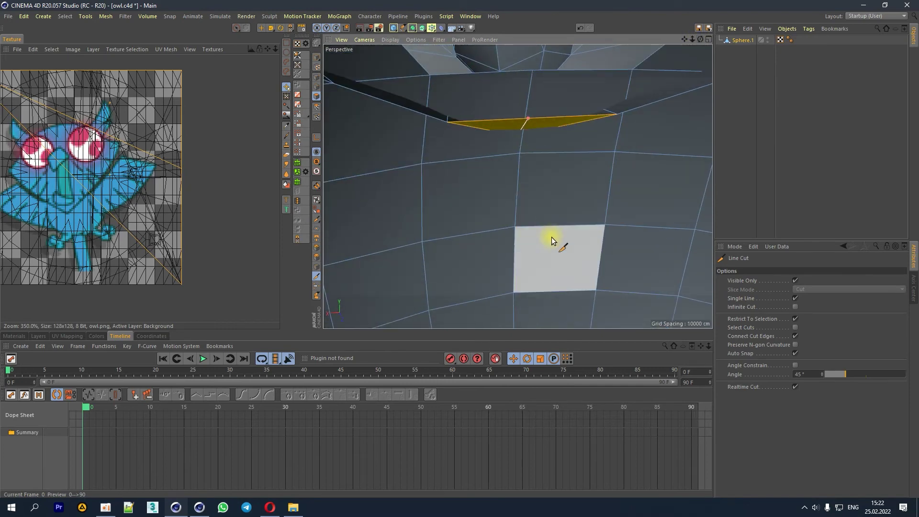
{"action": "left_click_drag", "start_coordinate": [701, 40], "coordinate": [525, 128]}
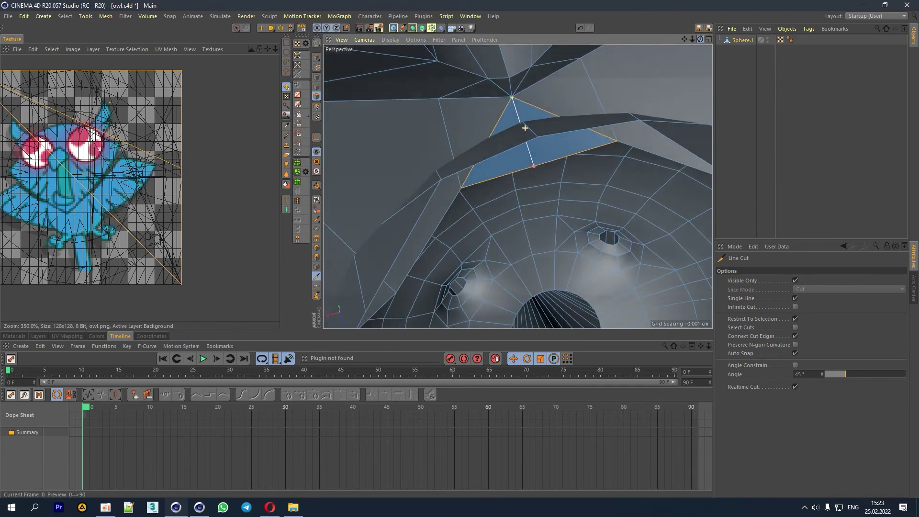
{"action": "mouse_move", "coordinate": [700, 39]}
{"action": "left_mouse_down"}
{"action": "mouse_move", "coordinate": [525, 128]}
{"action": "mouse_move", "coordinate": [699, 41]}
{"action": "left_mouse_up"}
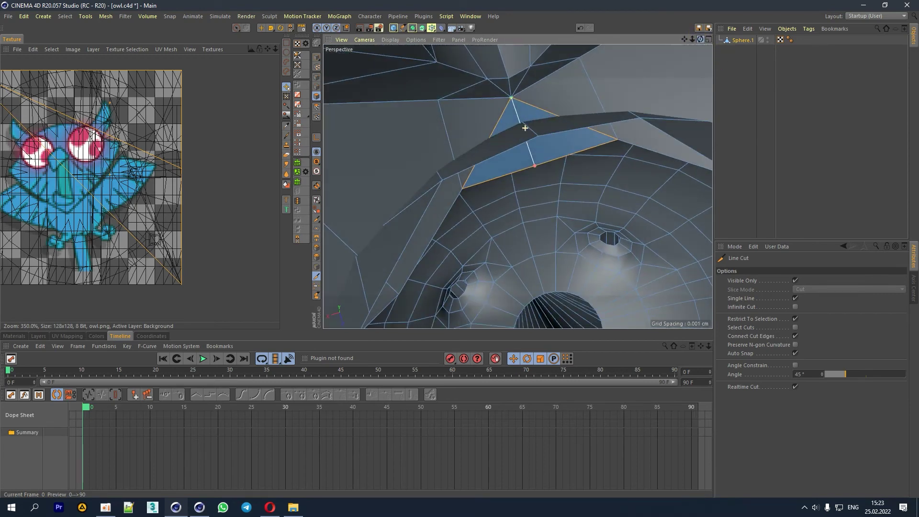
{"action": "left_click", "coordinate": [315, 87]}
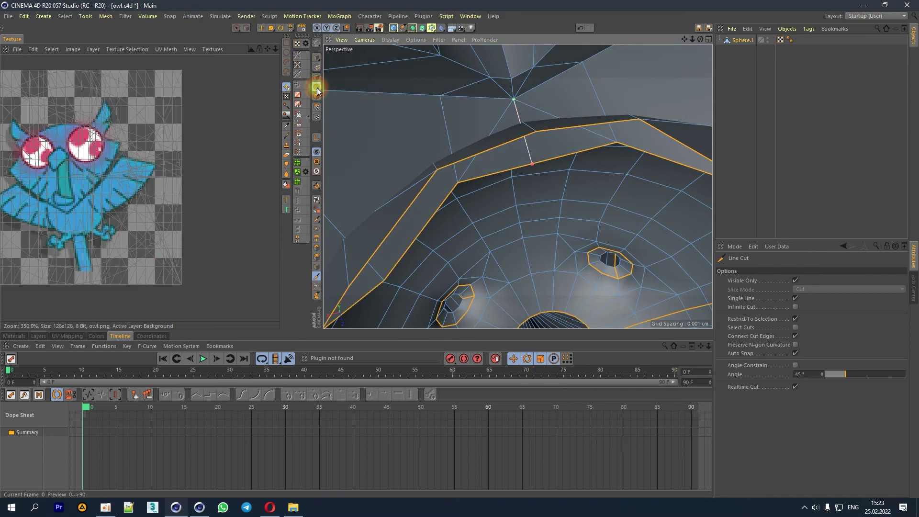
Step: With the Move tool, add the centre-line edges of the face and head top to the seams
{"action": "left_click", "coordinate": [261, 28]}
{"action": "left_click", "coordinate": [531, 153], "text": "shift"}
{"action": "left_click", "coordinate": [513, 90], "text": "shift"}
{"action": "left_click_drag", "start_coordinate": [684, 39], "coordinate": [605, 106]}
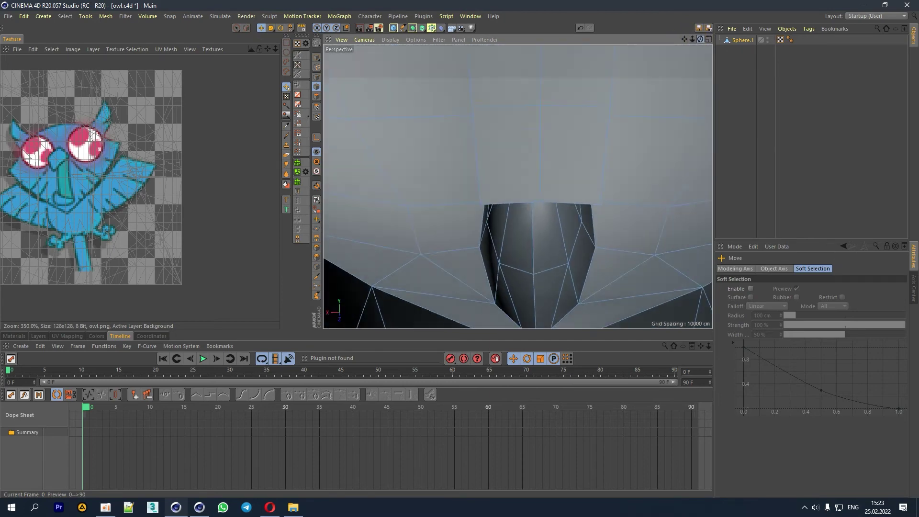
{"action": "left_click", "coordinate": [544, 165], "text": "shift"}
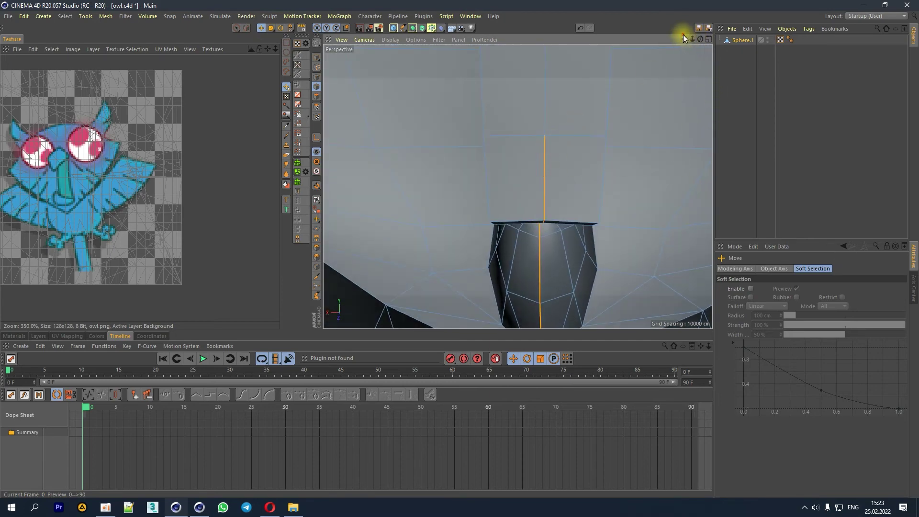
{"action": "left_click_drag", "start_coordinate": [687, 38], "coordinate": [641, 71]}
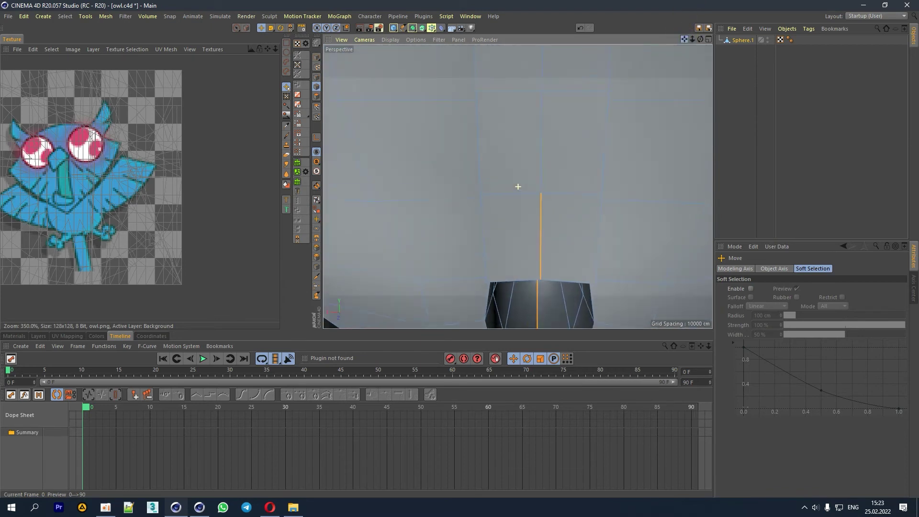
{"action": "left_click", "coordinate": [543, 68]}
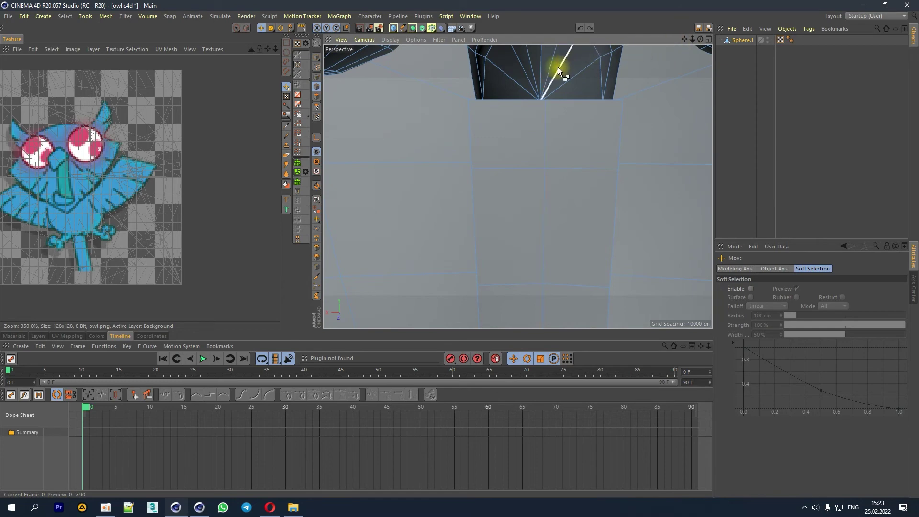
{"action": "left_click", "coordinate": [541, 67]}
Step: Add the centre edges between the eyes, down the head's side and at the neck
{"action": "left_click_drag", "start_coordinate": [701, 41], "coordinate": [532, 110]}
{"action": "left_click", "coordinate": [524, 94], "text": "shift"}
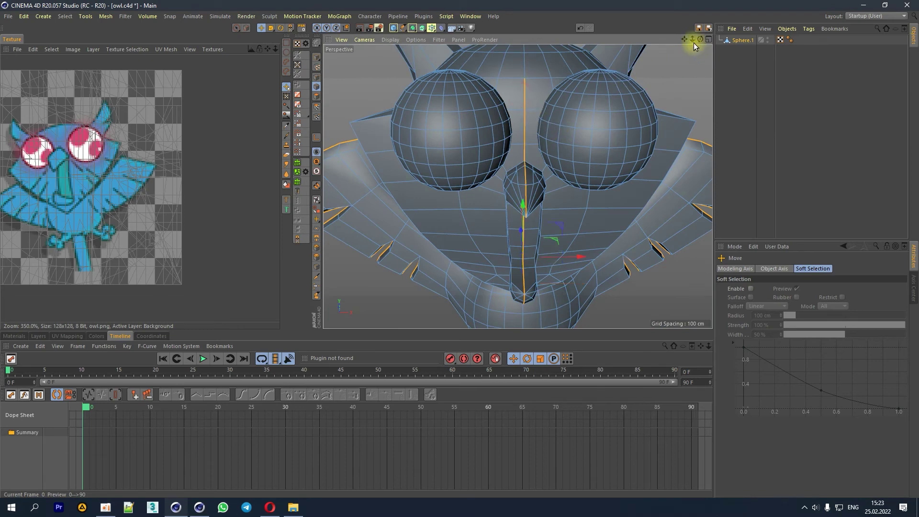
{"action": "left_click_drag", "start_coordinate": [701, 39], "coordinate": [622, 52]}
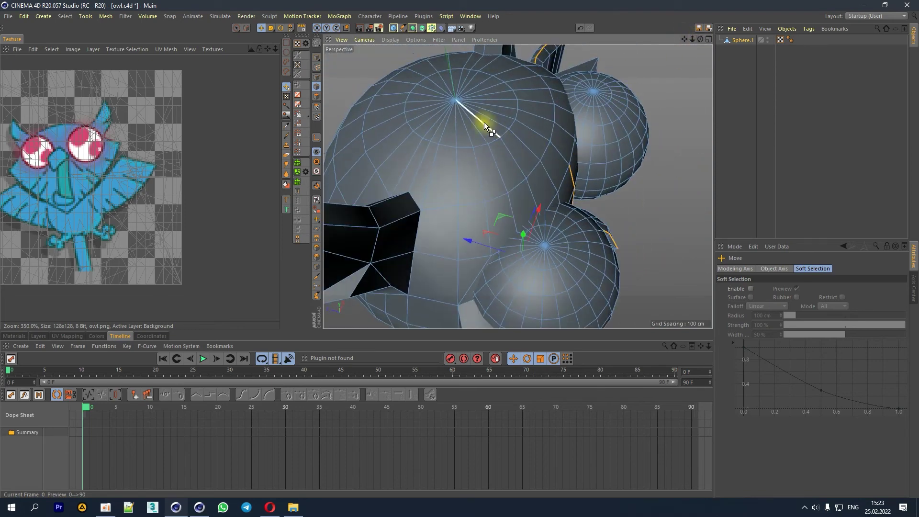
{"action": "left_click", "coordinate": [485, 110], "text": "shift"}
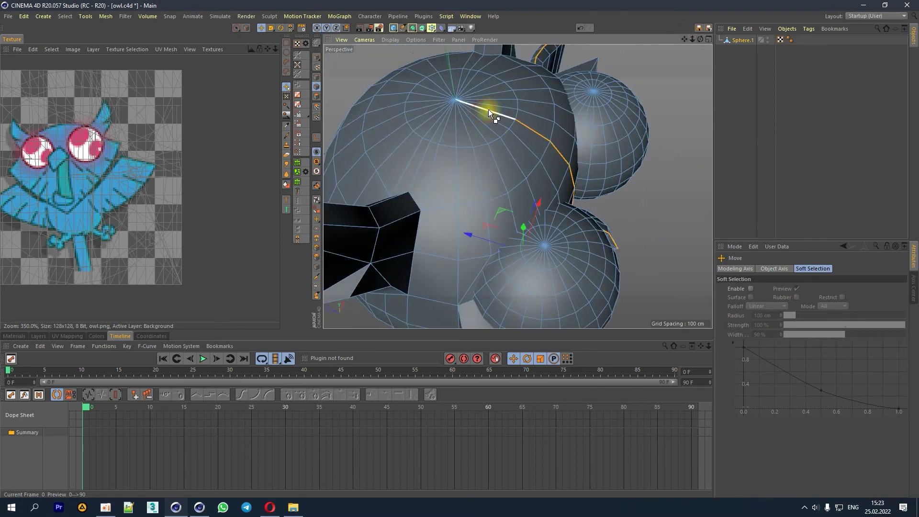
{"action": "left_click", "coordinate": [374, 84], "text": "shift"}
{"action": "left_click_drag", "start_coordinate": [702, 40], "coordinate": [668, 41]}
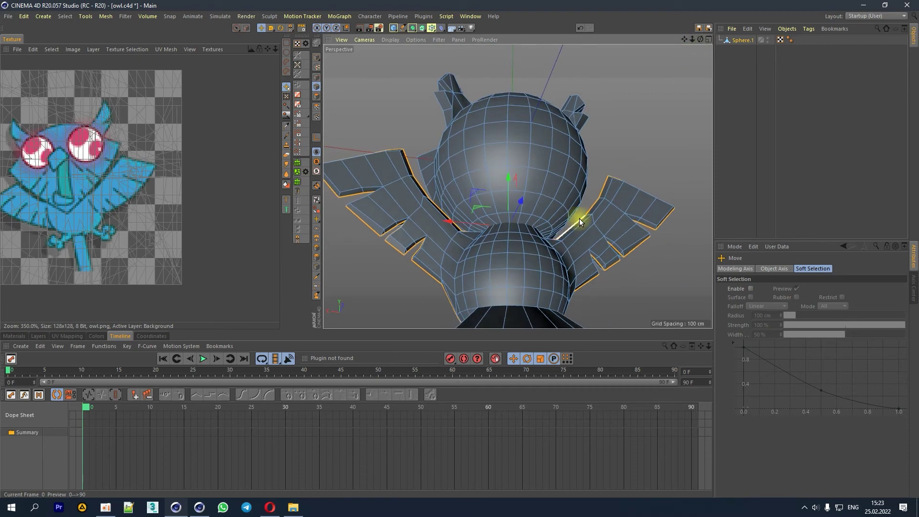
{"action": "left_click", "coordinate": [510, 221], "text": "shift"}
Step: Undo a wrongly picked slanted edge and select the straight vertical sphere edge instead
{"action": "scroll", "coordinate": [515, 223], "scroll_direction": "up", "scroll_amount": 3}
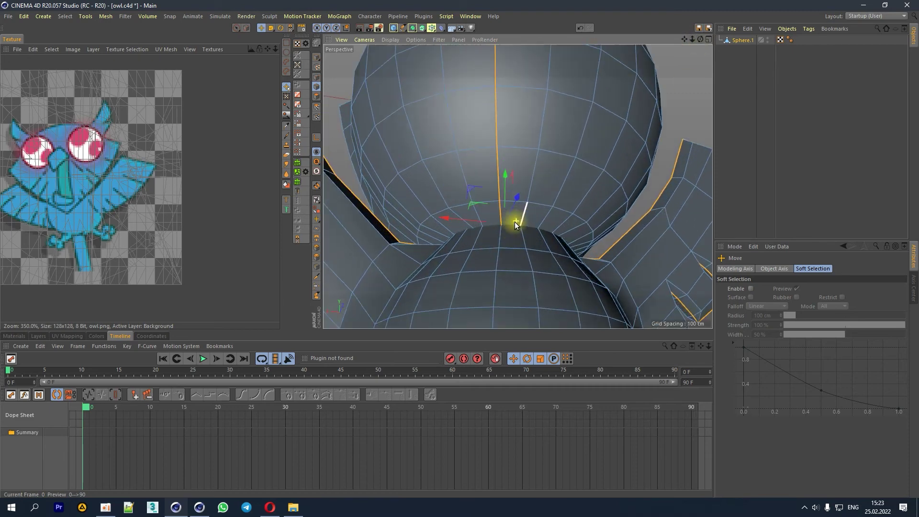
{"action": "left_click_drag", "start_coordinate": [688, 56], "coordinate": [688, 96], "text": "alt"}
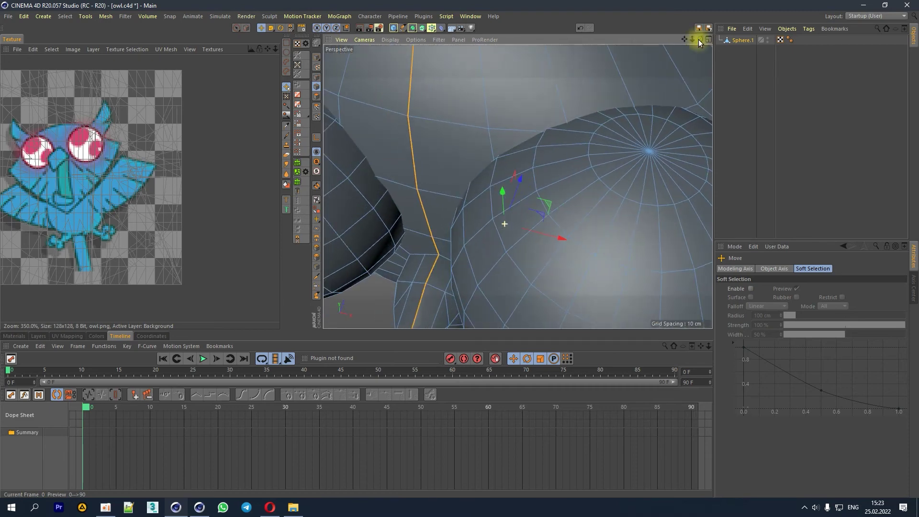
{"action": "left_click_drag", "start_coordinate": [684, 41], "coordinate": [688, 39]}
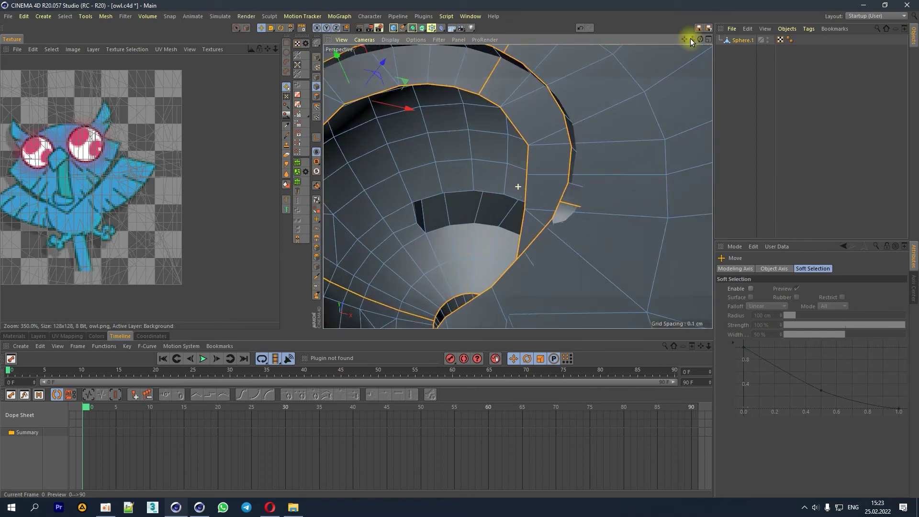
{"action": "left_click_drag", "start_coordinate": [700, 40], "coordinate": [693, 77]}
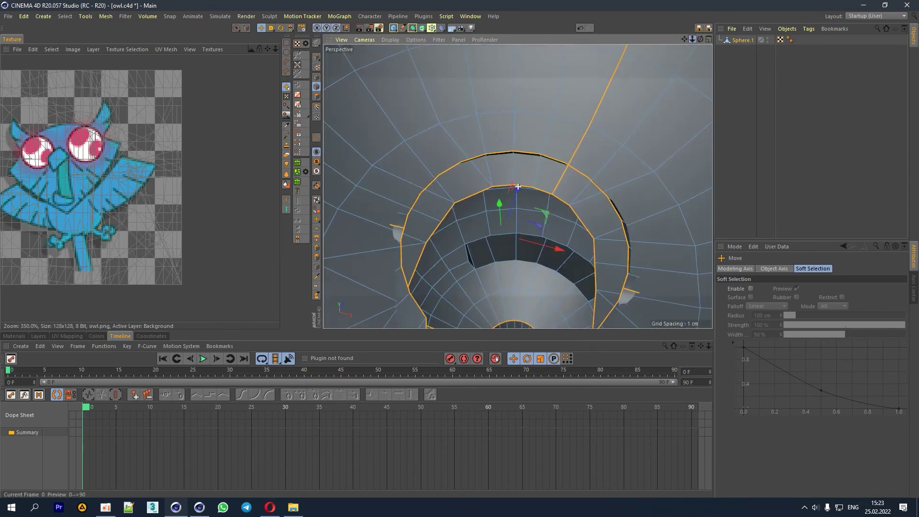
{"action": "left_click_drag", "start_coordinate": [693, 39], "coordinate": [509, 252]}
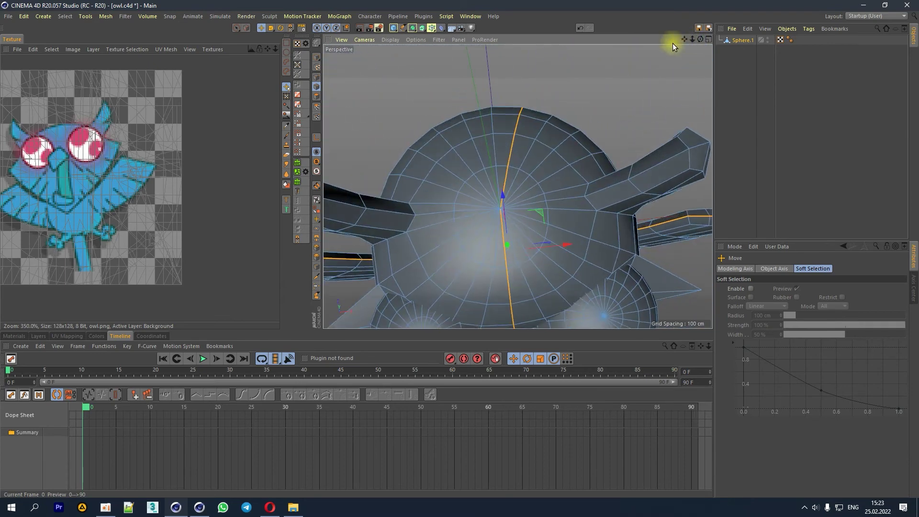
{"action": "left_click", "coordinate": [579, 29]}
{"action": "left_click", "coordinate": [490, 112]}
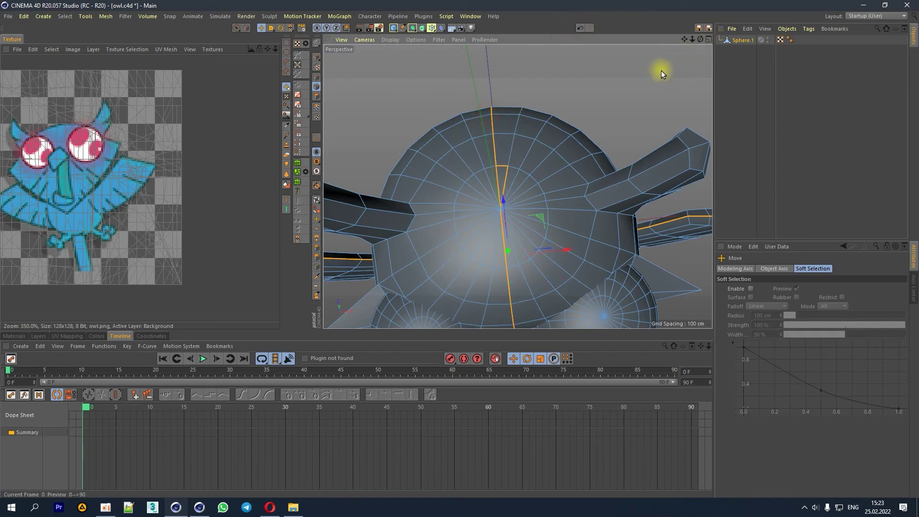
{"action": "left_click", "coordinate": [497, 192]}
Step: Add the vertical centre edge near the body sphere's top, then review the body from above
{"action": "left_click_drag", "start_coordinate": [700, 39], "coordinate": [661, 77]}
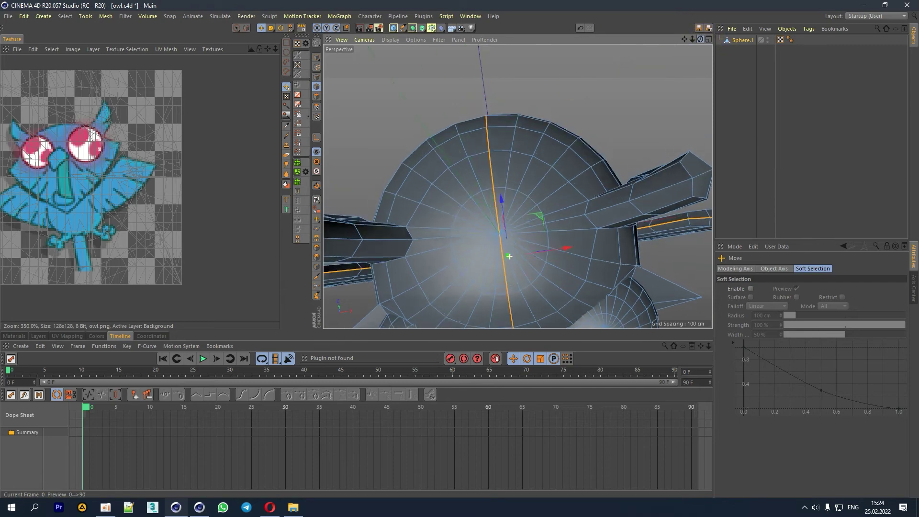
{"action": "left_click_drag", "start_coordinate": [510, 257], "coordinate": [539, 185], "text": "alt"}
{"action": "left_click", "coordinate": [505, 226]}
{"action": "left_click_drag", "start_coordinate": [700, 39], "coordinate": [680, 67]}
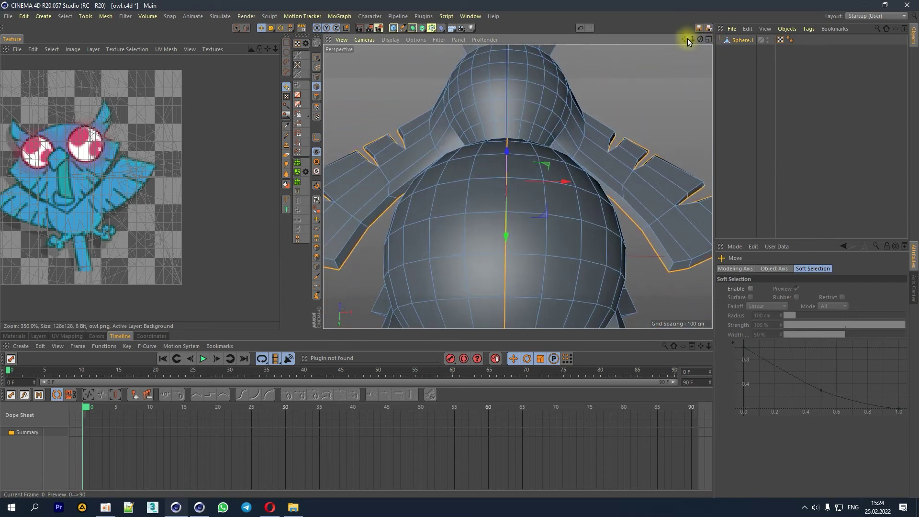
{"action": "left_click_drag", "start_coordinate": [507, 181], "coordinate": [502, 206], "text": "alt"}
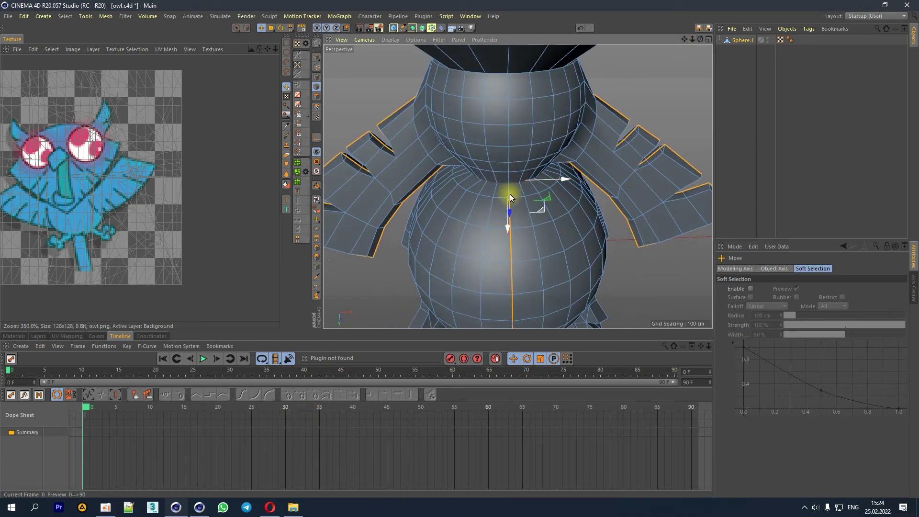
{"action": "scroll", "coordinate": [517, 154], "scroll_direction": "up", "scroll_amount": 3}
{"action": "scroll", "coordinate": [486, 179], "scroll_direction": "up", "scroll_amount": 3}
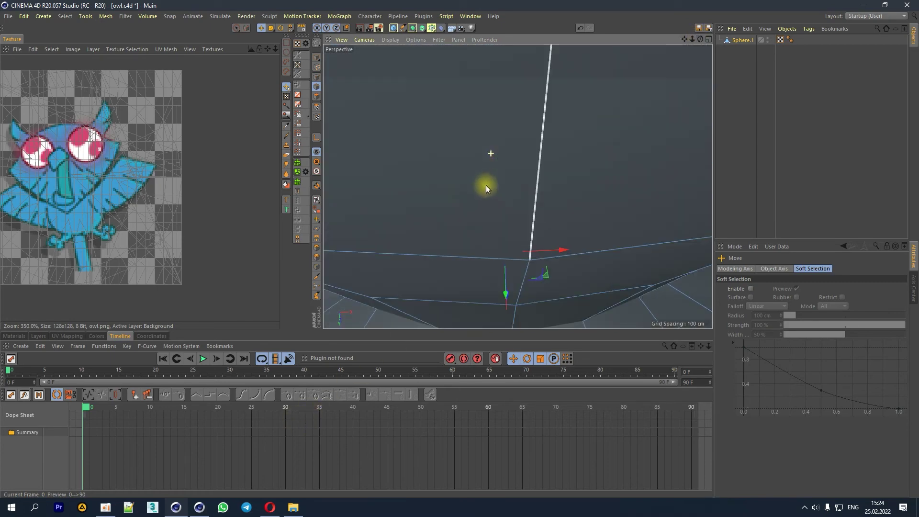
{"action": "scroll", "coordinate": [493, 201], "scroll_direction": "down", "scroll_amount": 3}
{"action": "scroll", "coordinate": [499, 215], "scroll_direction": "down", "scroll_amount": 3}
{"action": "scroll", "coordinate": [503, 215], "scroll_direction": "down", "scroll_amount": 3}
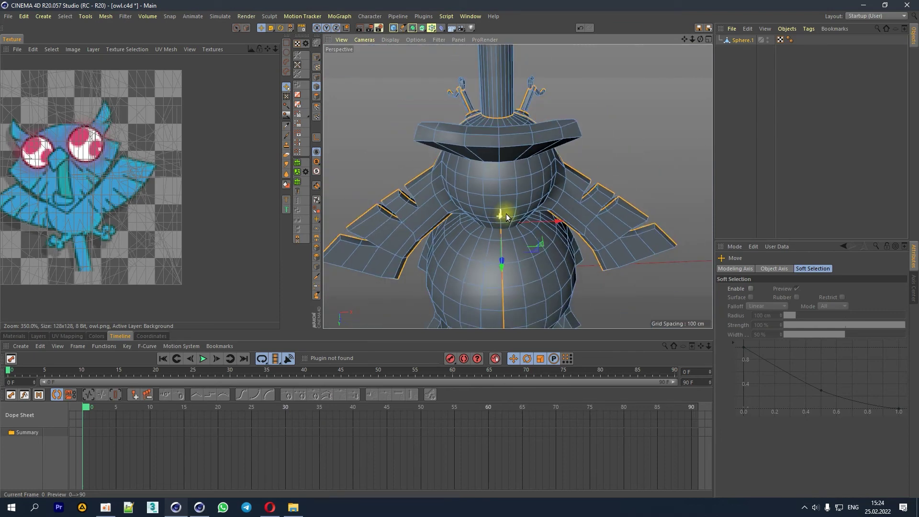
{"action": "left_click_drag", "start_coordinate": [700, 40], "coordinate": [701, 38]}
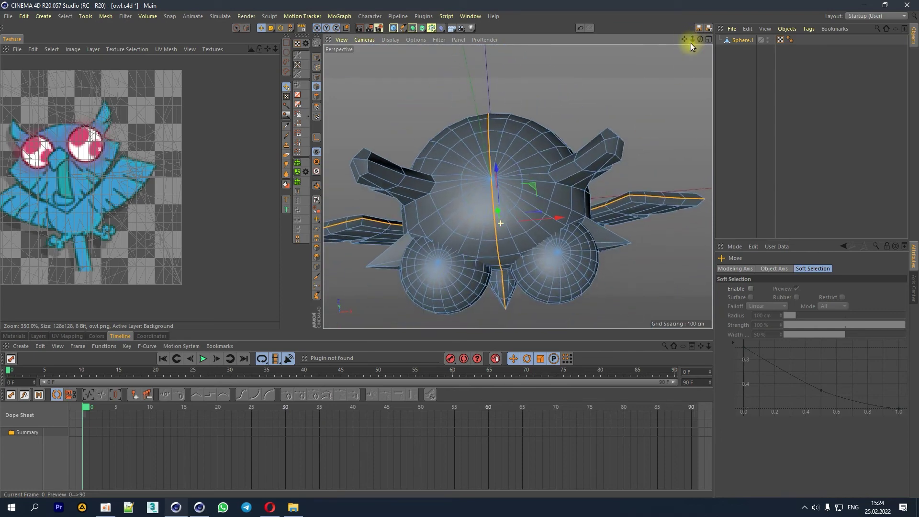
Step: Loop-select the base loops of the right and left horns, then add both horns' top loops
{"action": "left_click", "coordinate": [317, 199]}
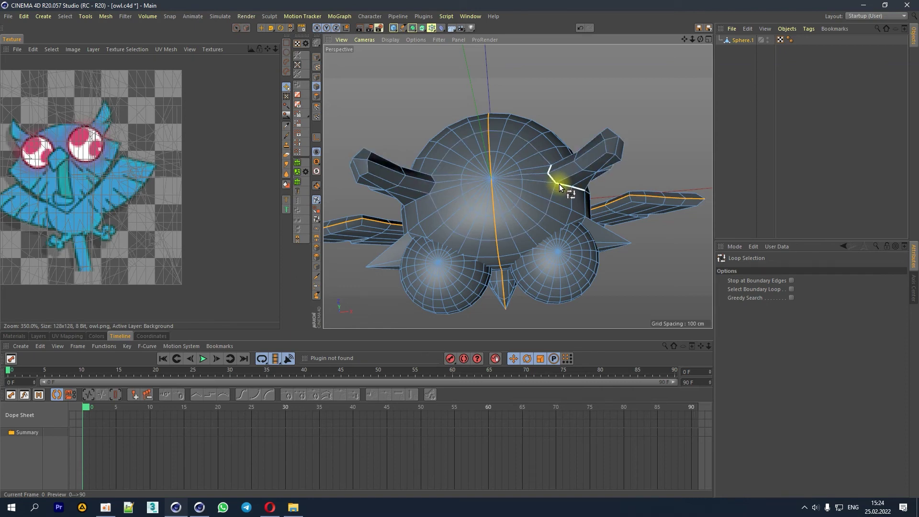
{"action": "left_click", "coordinate": [559, 184], "text": "shift"}
{"action": "left_click", "coordinate": [434, 190], "text": "shift"}
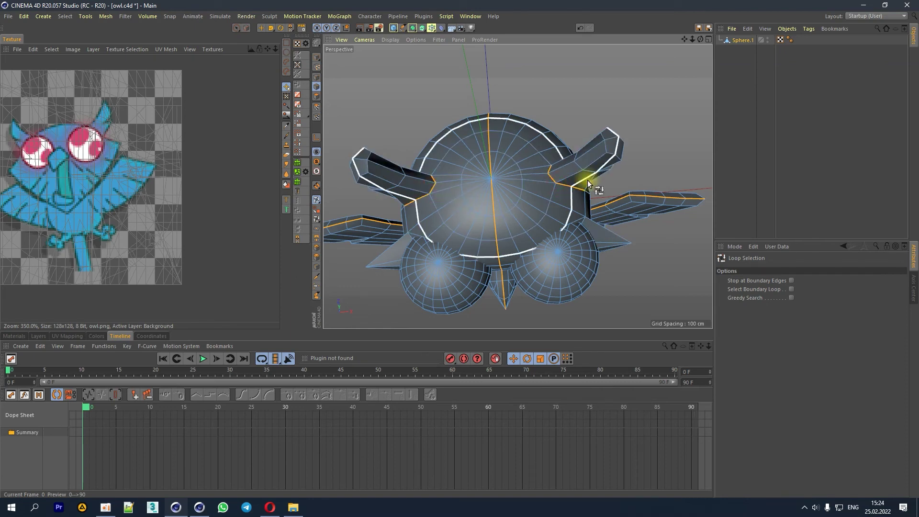
{"action": "left_click", "coordinate": [262, 29]}
{"action": "left_click", "coordinate": [612, 143], "text": "shift"}
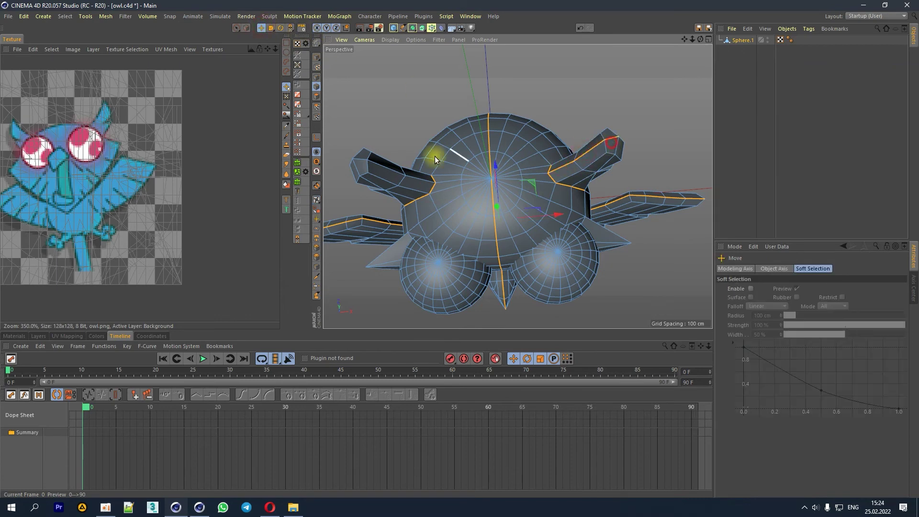
{"action": "left_click", "coordinate": [378, 162], "text": "shift"}
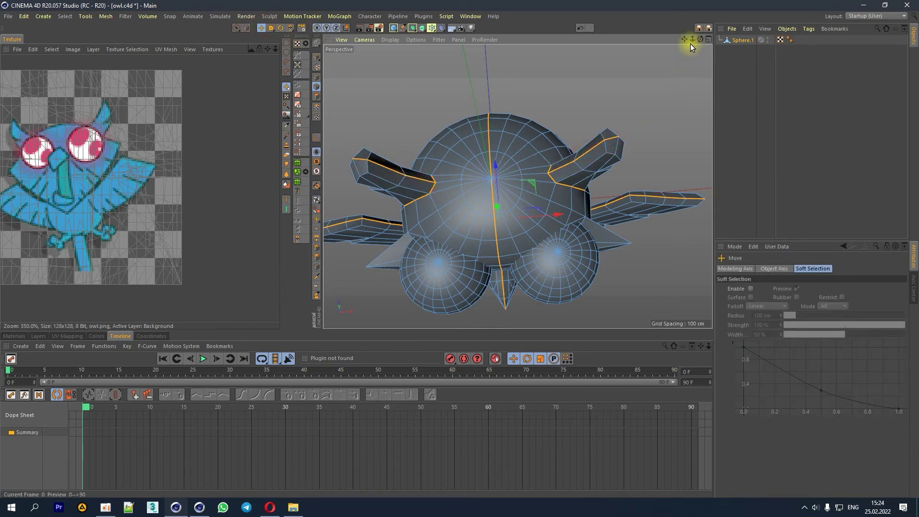
Step: Path-select a seam from the head's top pole down the side of the head
{"action": "left_click_drag", "start_coordinate": [691, 44], "coordinate": [560, 98]}
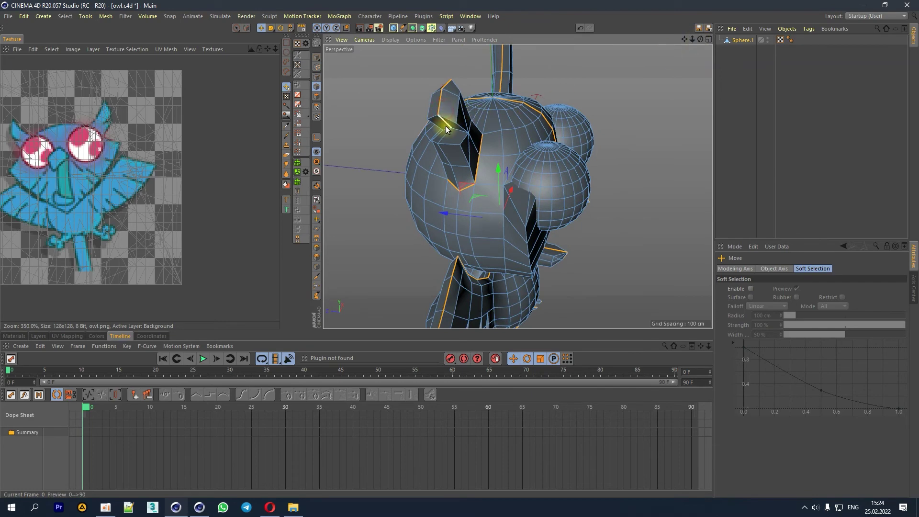
{"action": "mouse_move", "coordinate": [700, 39]}
{"action": "left_mouse_down"}
{"action": "mouse_move", "coordinate": [528, 119]}
{"action": "mouse_move", "coordinate": [527, 146]}
{"action": "left_mouse_up"}
{"action": "left_click_drag", "start_coordinate": [700, 40], "coordinate": [661, 46]}
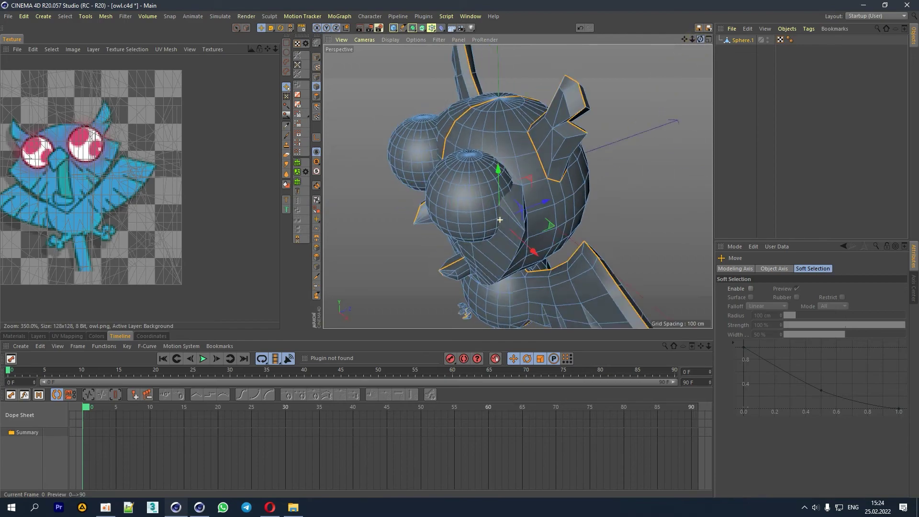
{"action": "left_click_drag", "start_coordinate": [500, 220], "coordinate": [500, 219]}
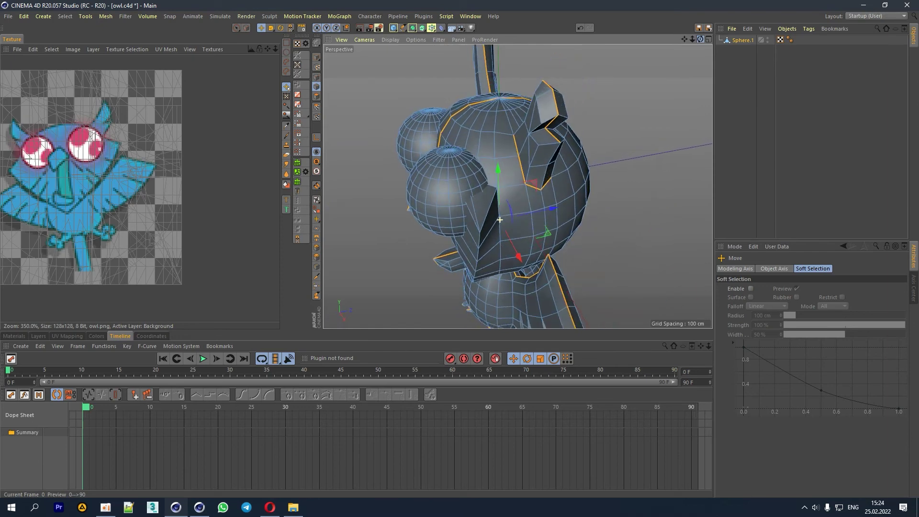
{"action": "left_click_drag", "start_coordinate": [500, 219], "coordinate": [588, 88], "text": "alt"}
{"action": "left_click", "coordinate": [498, 103]}
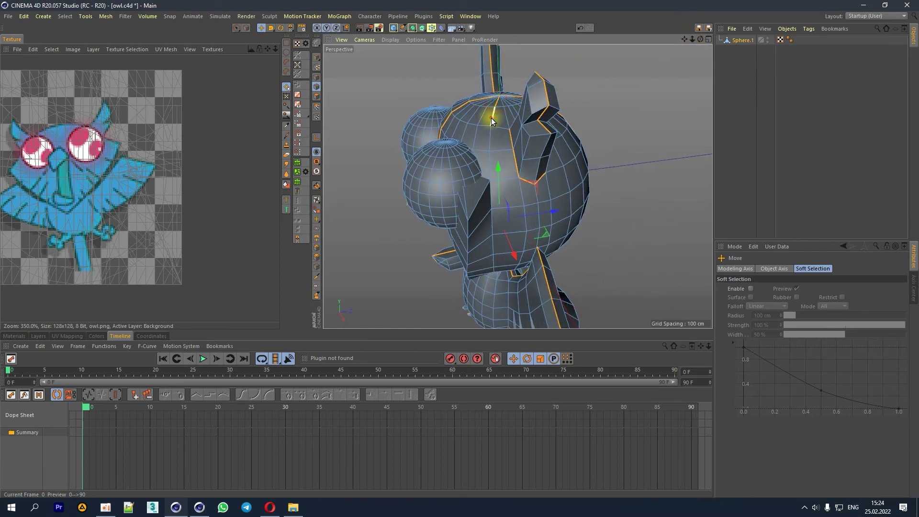
{"action": "left_click", "coordinate": [485, 200], "text": "shift"}
{"action": "left_click", "coordinate": [467, 229], "text": "shift"}
{"action": "left_click", "coordinate": [467, 248], "text": "shift"}
Step: Add the edge chains around the beak and the lower wing edge to the seams
{"action": "left_click_drag", "start_coordinate": [694, 40], "coordinate": [679, 46]}
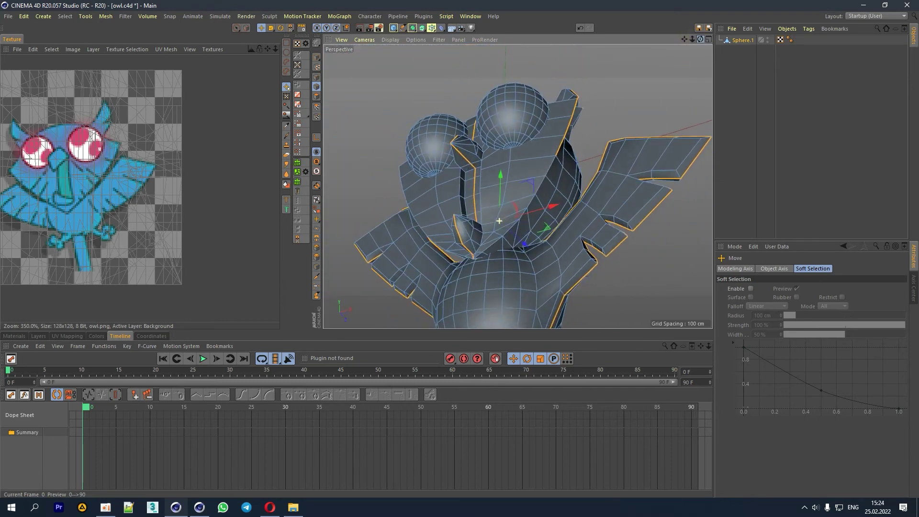
{"action": "left_click_drag", "start_coordinate": [500, 221], "coordinate": [494, 239]}
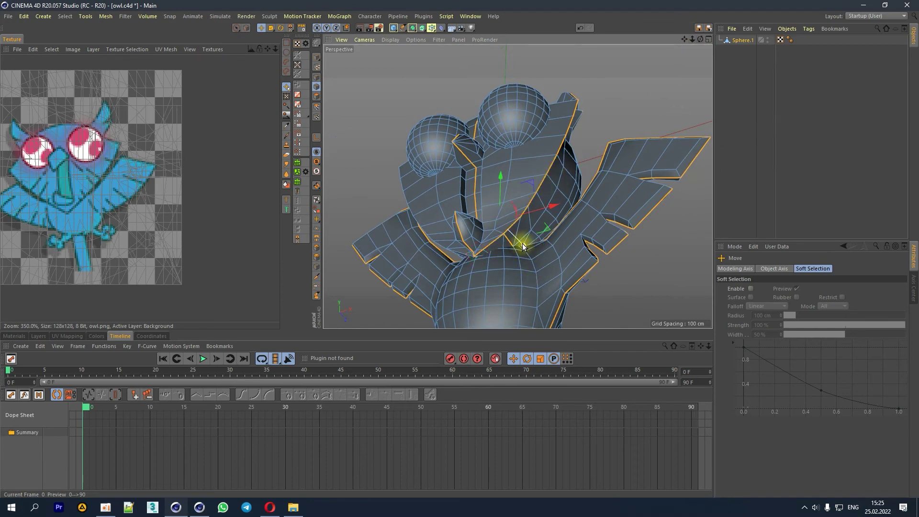
{"action": "left_click", "coordinate": [536, 198]}
{"action": "scroll", "coordinate": [513, 243], "scroll_direction": "up", "scroll_amount": 3}
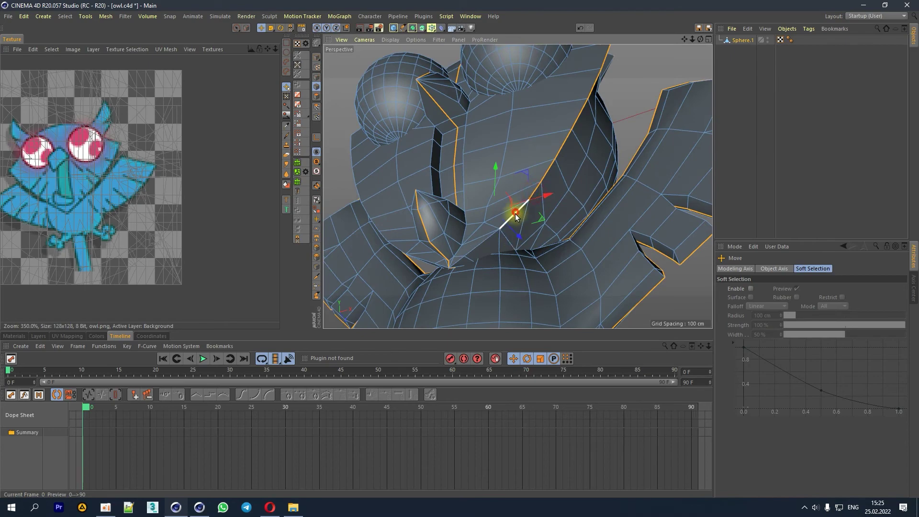
{"action": "mouse_move", "coordinate": [677, 70]}
{"action": "left_mouse_down", "text": "alt"}
{"action": "mouse_move", "coordinate": [494, 211]}
{"action": "mouse_move", "coordinate": [486, 176]}
{"action": "left_mouse_up", "text": "alt"}
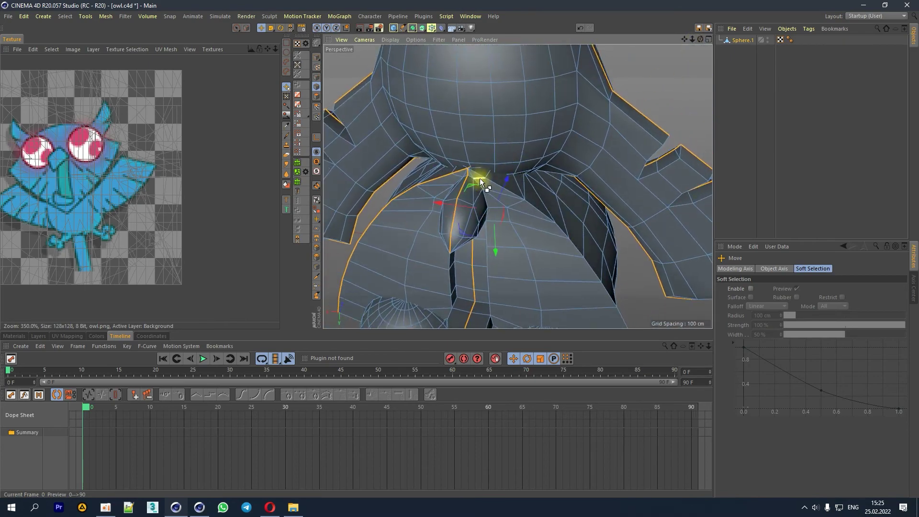
{"action": "left_click", "coordinate": [544, 216], "text": "shift"}
{"action": "left_click", "coordinate": [578, 254], "text": "shift"}
{"action": "left_click", "coordinate": [608, 290], "text": "shift"}
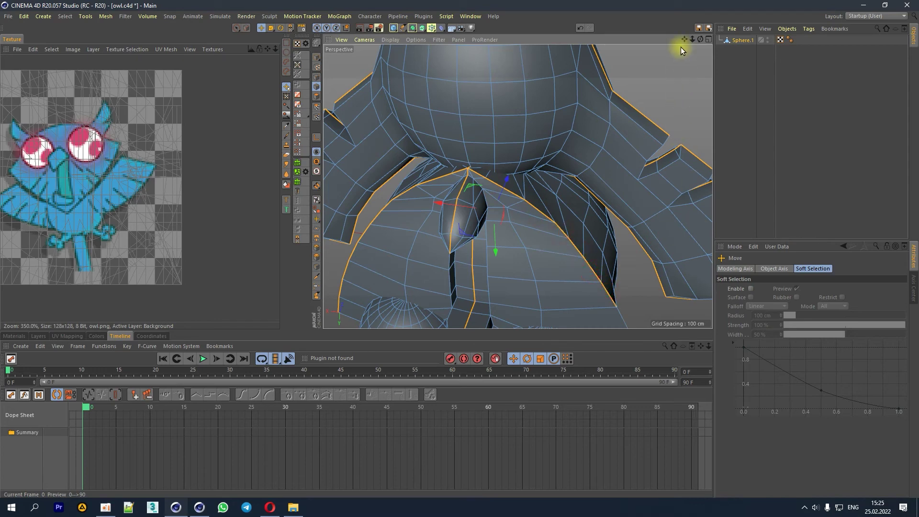
Step: Add the wing panel edge and two body edges to the seams, then review the owl
{"action": "left_click_drag", "start_coordinate": [683, 47], "coordinate": [522, 108], "text": "alt"}
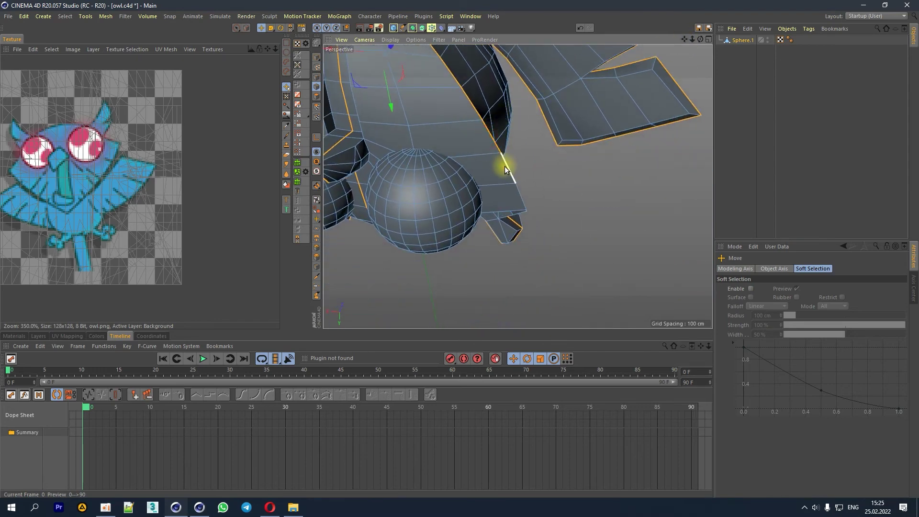
{"action": "left_click", "coordinate": [518, 200], "text": "shift"}
{"action": "left_click_drag", "start_coordinate": [702, 39], "coordinate": [683, 44]}
{"action": "left_click", "coordinate": [605, 91], "text": "shift"}
{"action": "left_click", "coordinate": [479, 195], "text": "shift"}
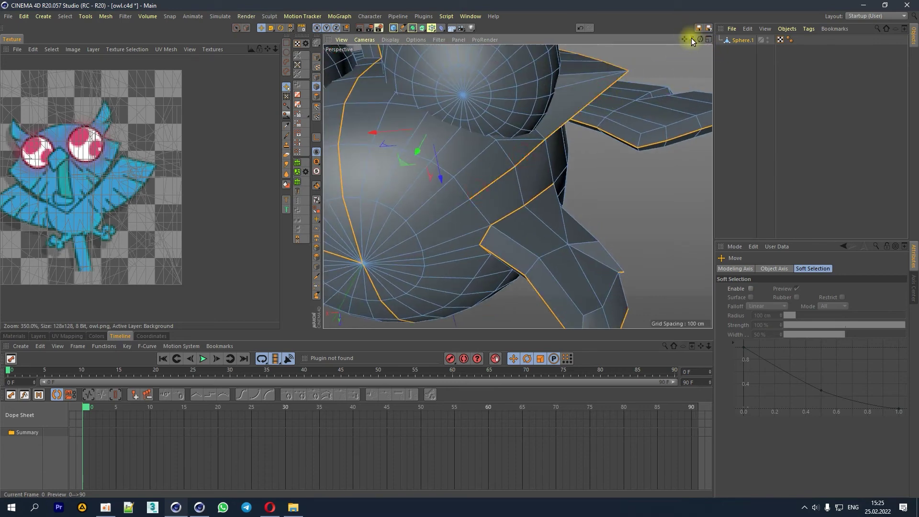
{"action": "left_click_drag", "start_coordinate": [692, 38], "coordinate": [685, 41]}
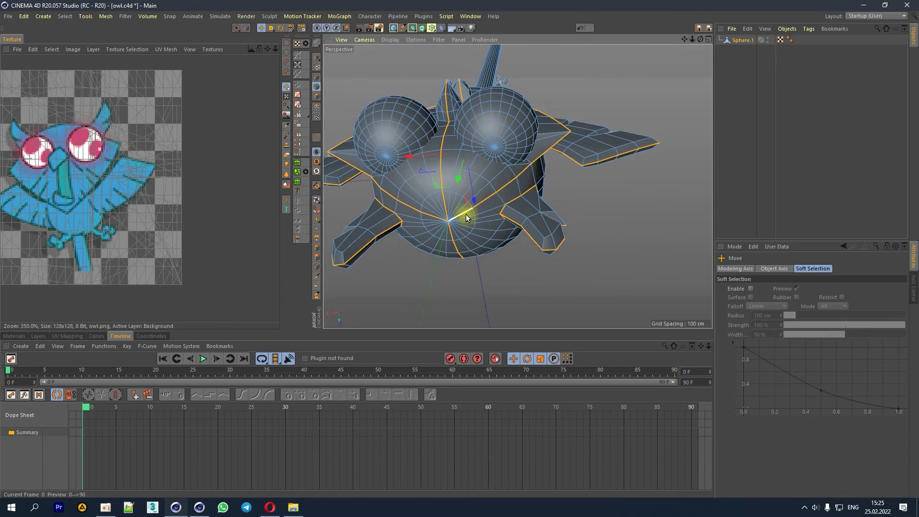
{"action": "left_click_drag", "start_coordinate": [700, 40], "coordinate": [701, 96]}
{"action": "left_click_drag", "start_coordinate": [466, 152], "coordinate": [466, 152], "text": "alt"}
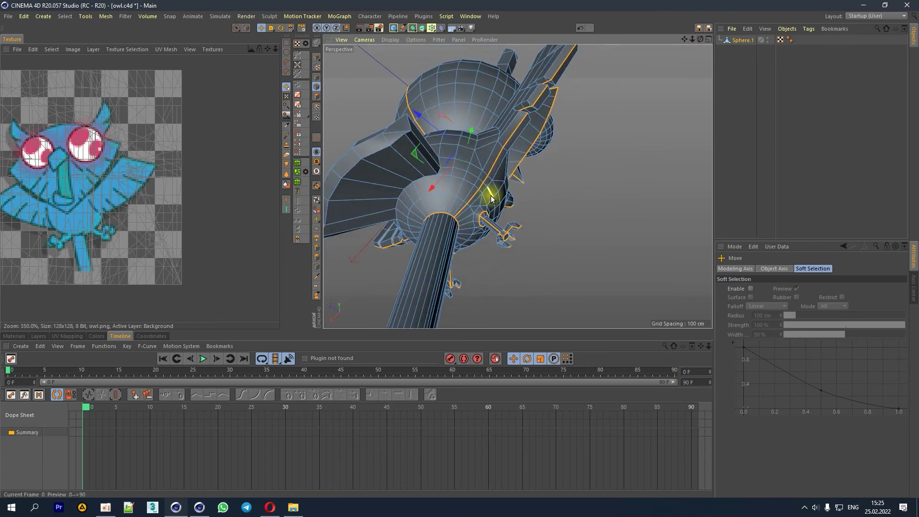
Step: Loop-select the lower body sphere's edge loop into the seams, then switch to Points mode
{"action": "left_click", "coordinate": [318, 201]}
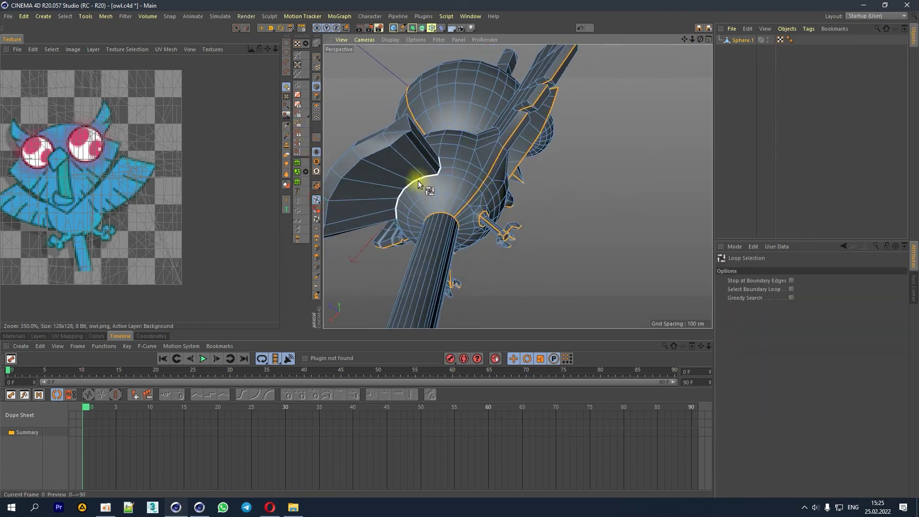
{"action": "left_click", "coordinate": [440, 170], "text": "shift"}
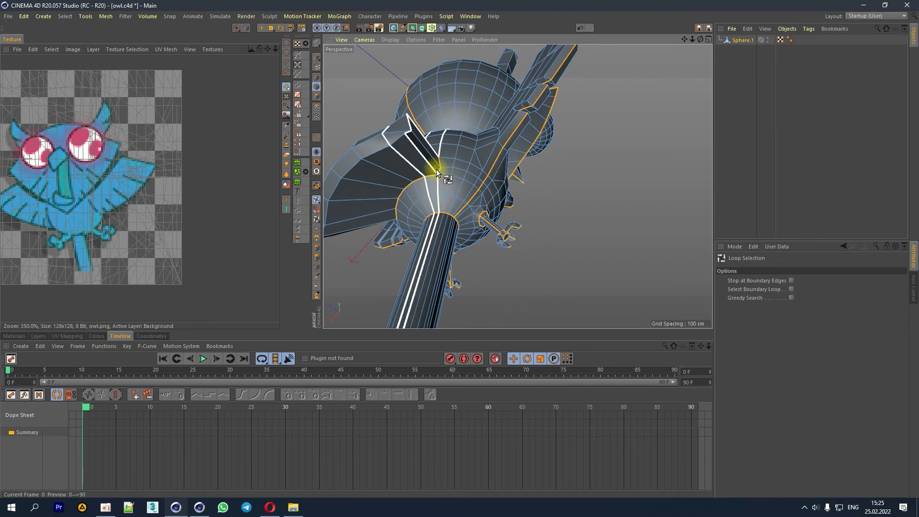
{"action": "left_click", "coordinate": [261, 27]}
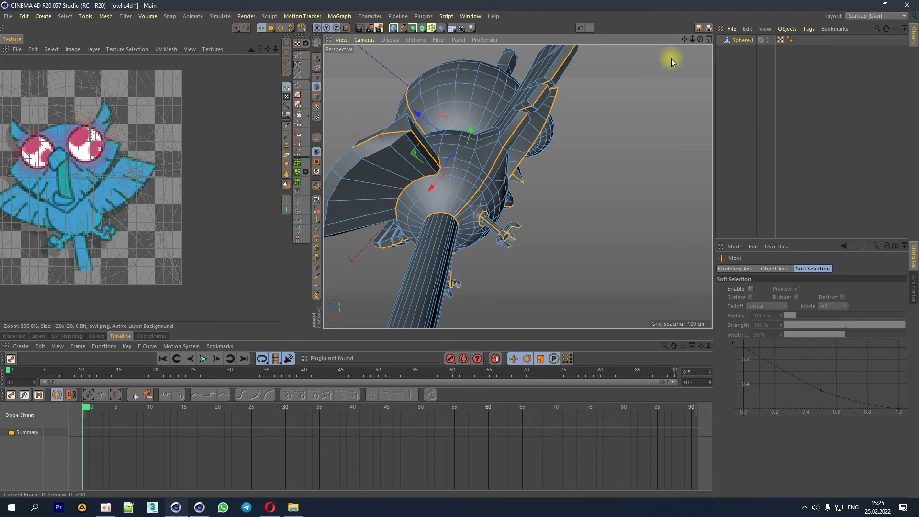
{"action": "left_click_drag", "start_coordinate": [702, 40], "coordinate": [590, 191]}
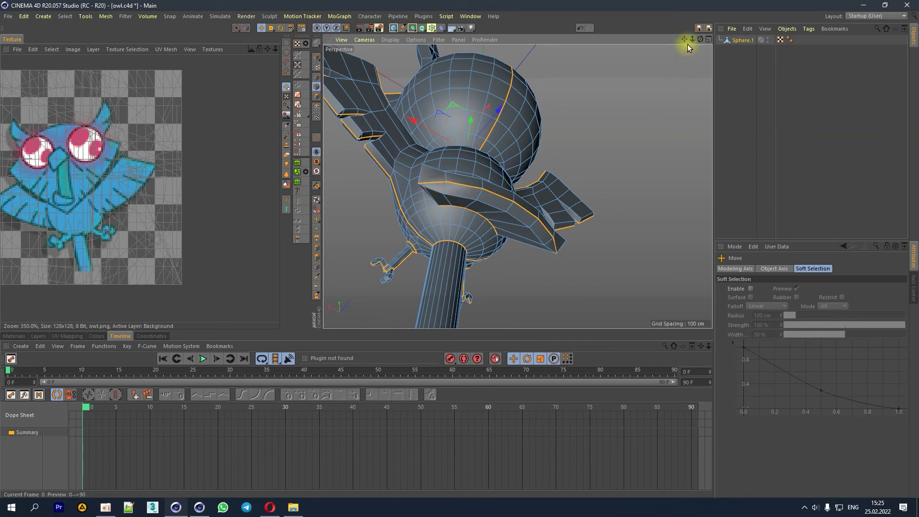
{"action": "left_click_drag", "start_coordinate": [700, 40], "coordinate": [570, 186]}
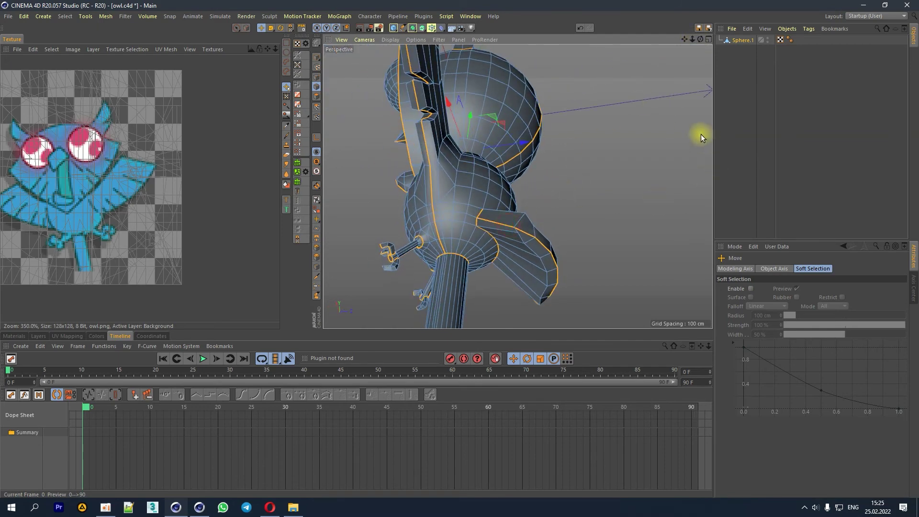
{"action": "mouse_move", "coordinate": [701, 40]}
{"action": "left_mouse_down"}
{"action": "mouse_move", "coordinate": [466, 150]}
{"action": "mouse_move", "coordinate": [548, 87]}
{"action": "left_mouse_up"}
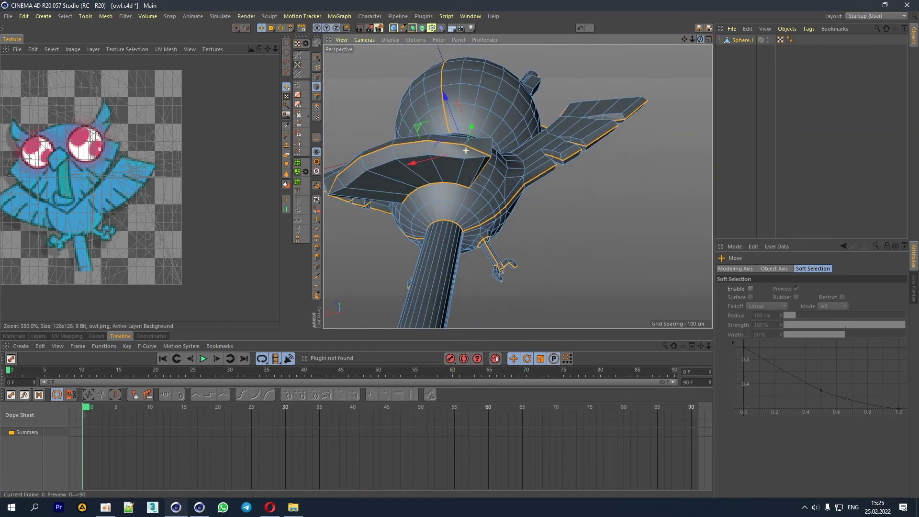
{"action": "left_click", "coordinate": [316, 76]}
Step: Select the flap vertex below the body and pull it upward
{"action": "left_click", "coordinate": [503, 155]}
{"action": "left_click_drag", "start_coordinate": [518, 186], "coordinate": [449, 164], "text": "alt"}
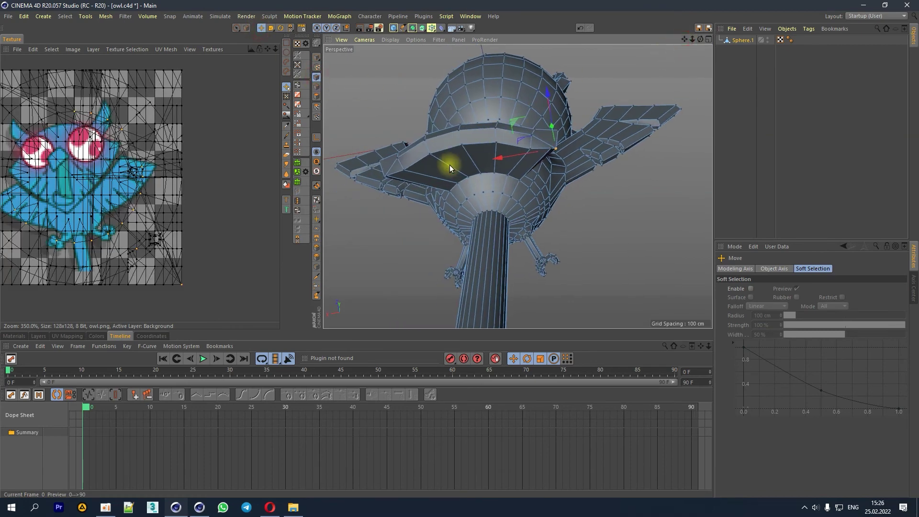
{"action": "left_click", "coordinate": [384, 177]}
{"action": "left_click_drag", "start_coordinate": [694, 38], "coordinate": [468, 164]}
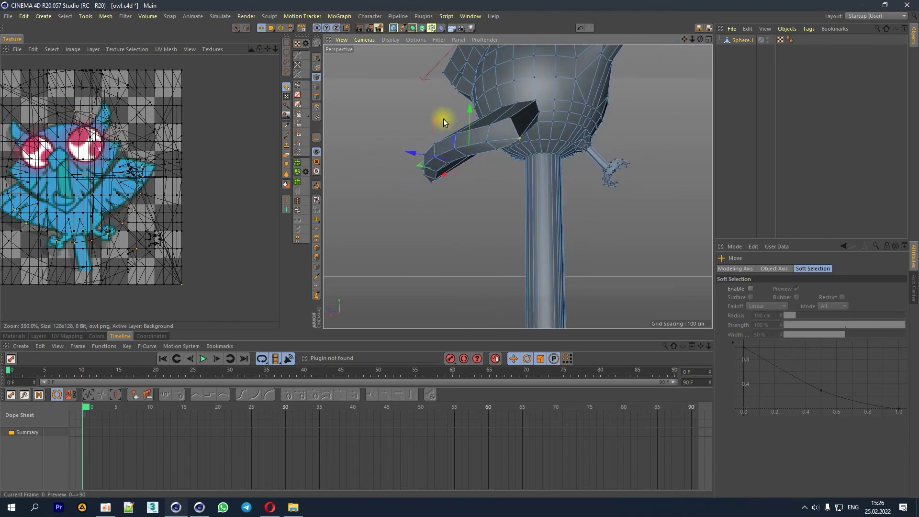
{"action": "left_click_drag", "start_coordinate": [472, 112], "coordinate": [473, 101]}
{"action": "left_click_drag", "start_coordinate": [700, 39], "coordinate": [469, 154]}
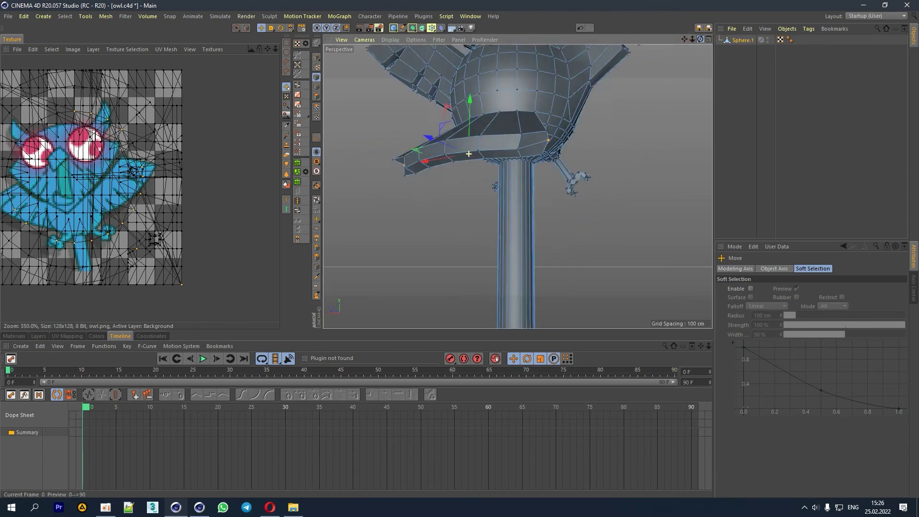
Step: Scale the flap to about 110%, nudge it with Move, and return to Edges mode
{"action": "left_click", "coordinate": [271, 28]}
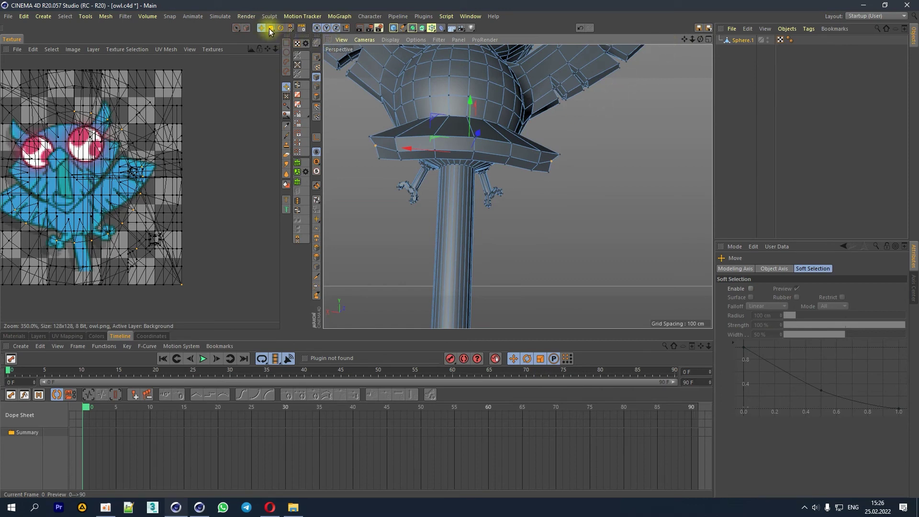
{"action": "left_click_drag", "start_coordinate": [431, 148], "coordinate": [413, 152]}
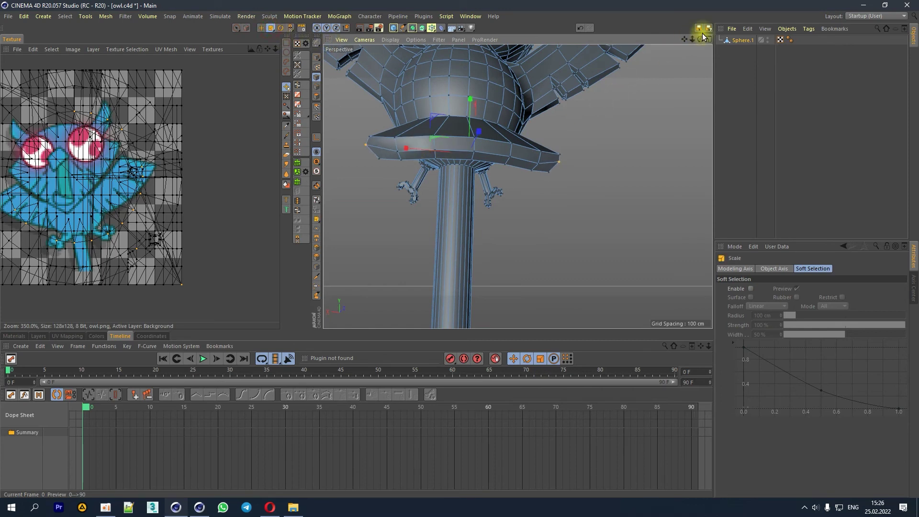
{"action": "left_click_drag", "start_coordinate": [701, 39], "coordinate": [690, 46]}
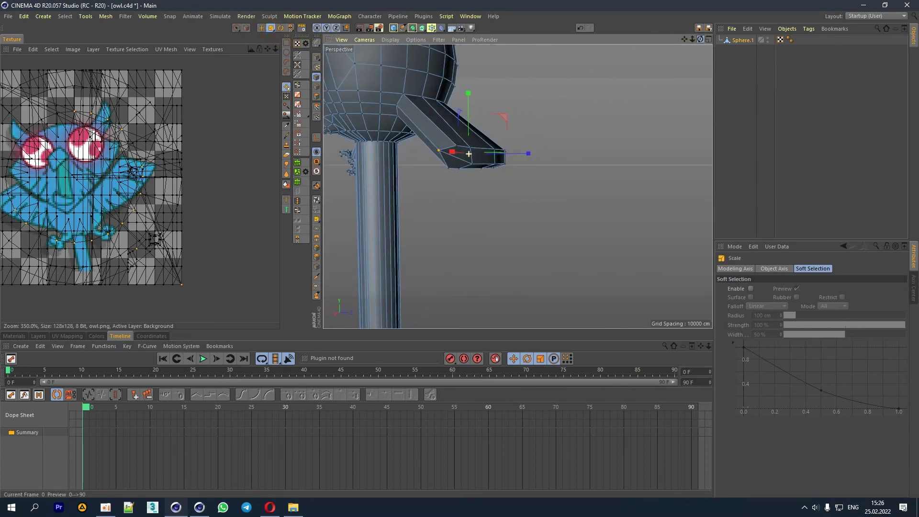
{"action": "left_click", "coordinate": [261, 28]}
{"action": "left_click_drag", "start_coordinate": [504, 116], "coordinate": [514, 121]}
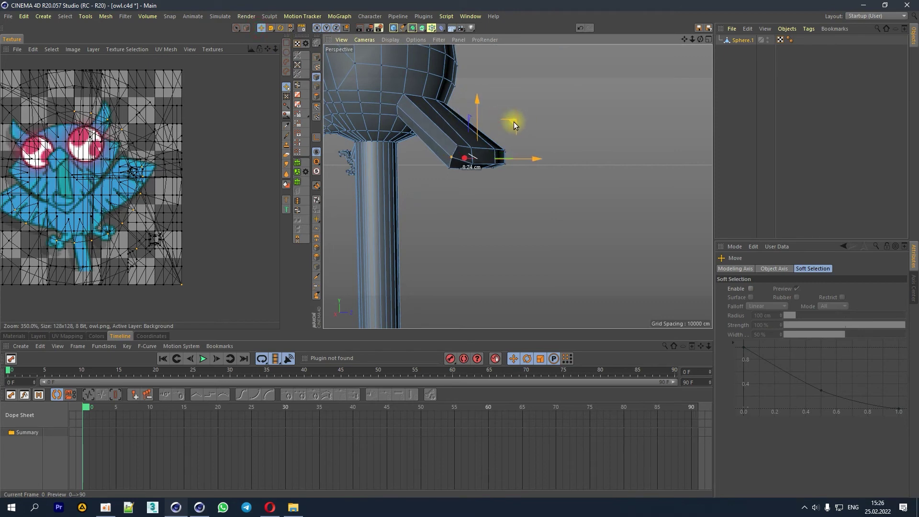
{"action": "mouse_move", "coordinate": [695, 39]}
{"action": "left_mouse_down"}
{"action": "mouse_move", "coordinate": [477, 159]}
{"action": "mouse_move", "coordinate": [428, 103]}
{"action": "left_mouse_up"}
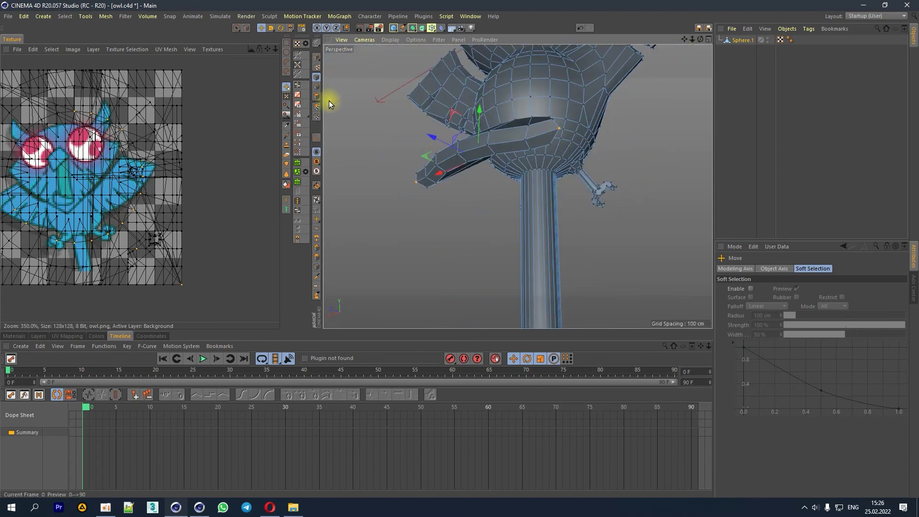
{"action": "left_click", "coordinate": [316, 86]}
{"action": "mouse_move", "coordinate": [701, 40]}
{"action": "left_mouse_down"}
{"action": "mouse_move", "coordinate": [713, 43]}
{"action": "mouse_move", "coordinate": [693, 53]}
{"action": "mouse_move", "coordinate": [728, 41]}
{"action": "left_mouse_up"}
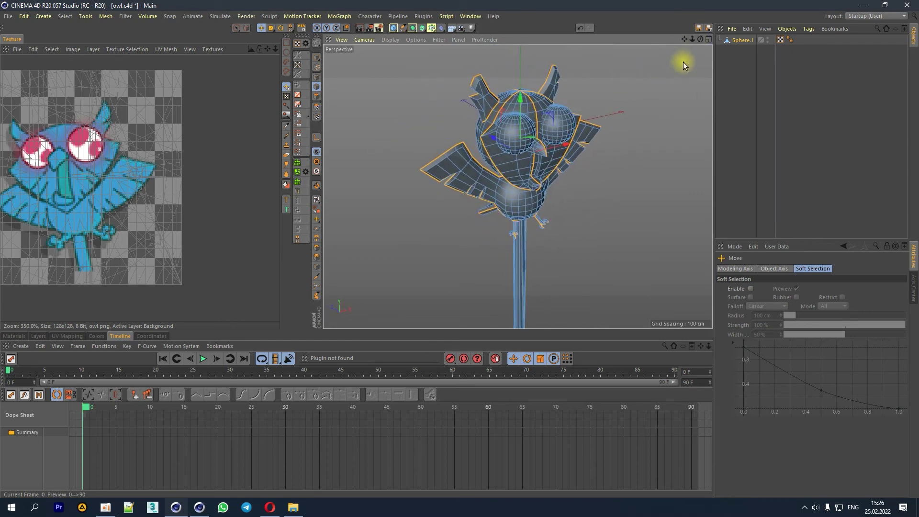
Step: Add a vertical edge run along the perch stick to the seam selection
{"action": "left_click_drag", "start_coordinate": [702, 39], "coordinate": [718, 40]}
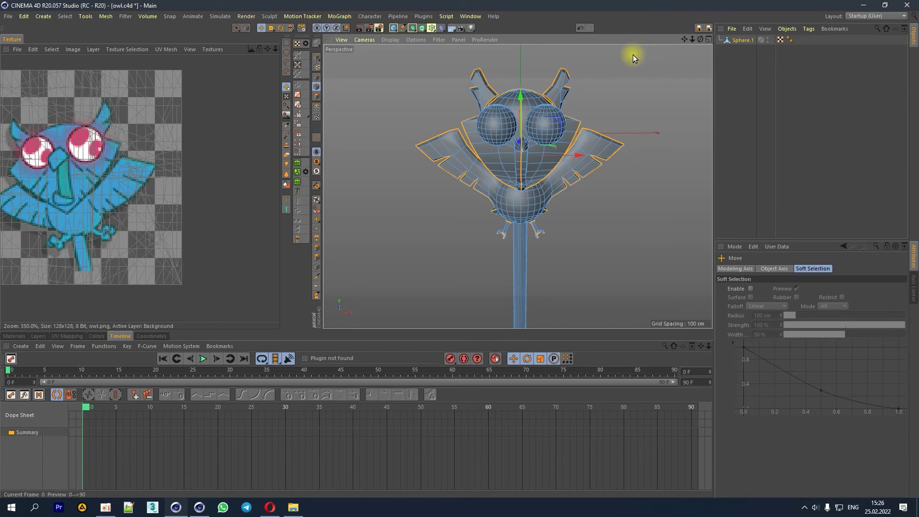
{"action": "mouse_move", "coordinate": [685, 42]}
{"action": "left_mouse_down"}
{"action": "mouse_move", "coordinate": [685, 15]}
{"action": "mouse_move", "coordinate": [637, 42]}
{"action": "left_mouse_up"}
{"action": "left_click_drag", "start_coordinate": [700, 39], "coordinate": [526, 164]}
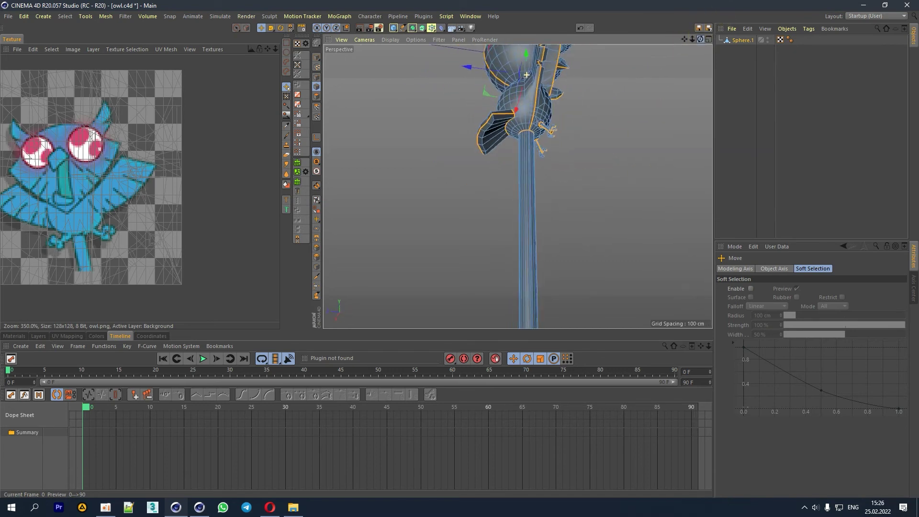
{"action": "scroll", "coordinate": [526, 163], "scroll_direction": "up", "scroll_amount": 3}
{"action": "left_click", "coordinate": [552, 119]}
{"action": "left_click_drag", "start_coordinate": [693, 39], "coordinate": [518, 186]}
{"action": "scroll", "coordinate": [517, 186], "scroll_direction": "down", "scroll_amount": 5}
Step: Extend the seam across the stick's end cap, undoing one stray selection click
{"action": "mouse_move", "coordinate": [700, 39]}
{"action": "left_mouse_down"}
{"action": "mouse_move", "coordinate": [689, 57]}
{"action": "mouse_move", "coordinate": [698, 44]}
{"action": "left_mouse_up"}
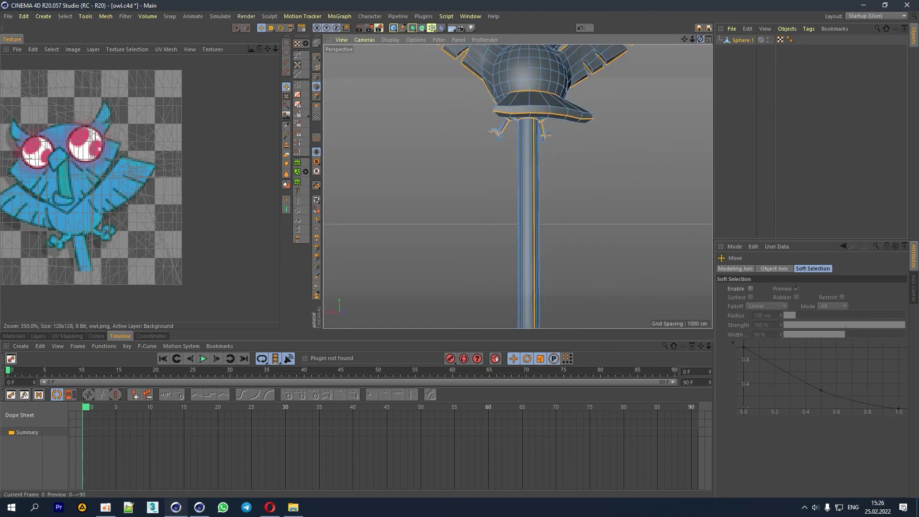
{"action": "mouse_move", "coordinate": [698, 44]}
{"action": "left_mouse_down"}
{"action": "mouse_move", "coordinate": [509, 257]}
{"action": "mouse_move", "coordinate": [530, 228]}
{"action": "mouse_move", "coordinate": [493, 223]}
{"action": "mouse_move", "coordinate": [545, 205]}
{"action": "left_mouse_up"}
{"action": "left_click", "coordinate": [623, 171], "text": "shift"}
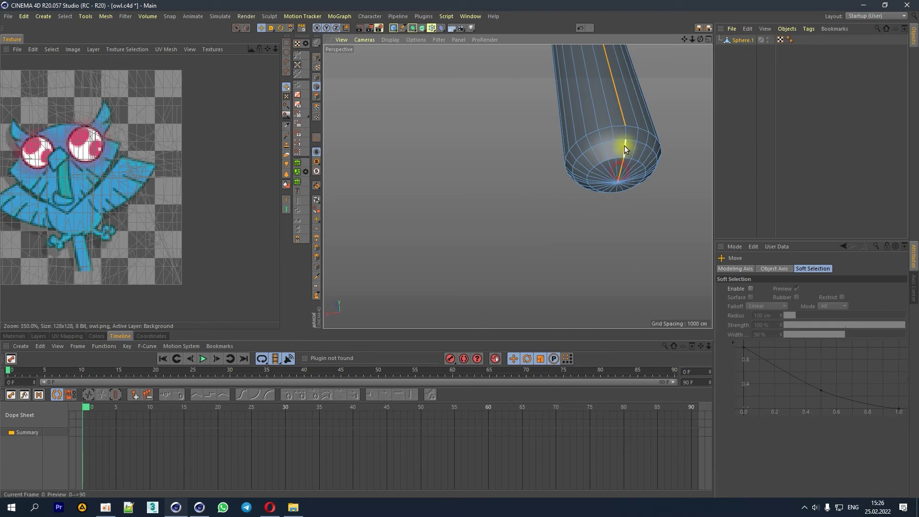
{"action": "left_click_drag", "start_coordinate": [692, 40], "coordinate": [657, 42]}
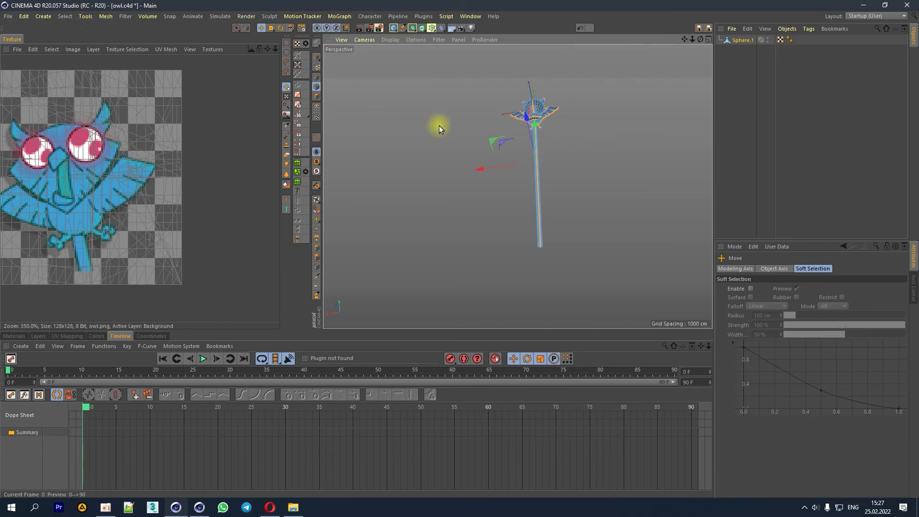
{"action": "left_click", "coordinate": [555, 107]}
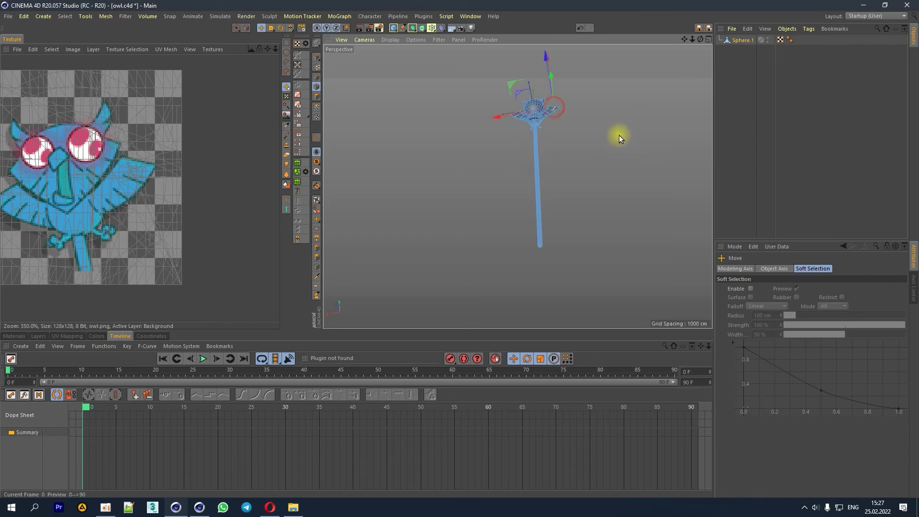
{"action": "left_click", "coordinate": [582, 27]}
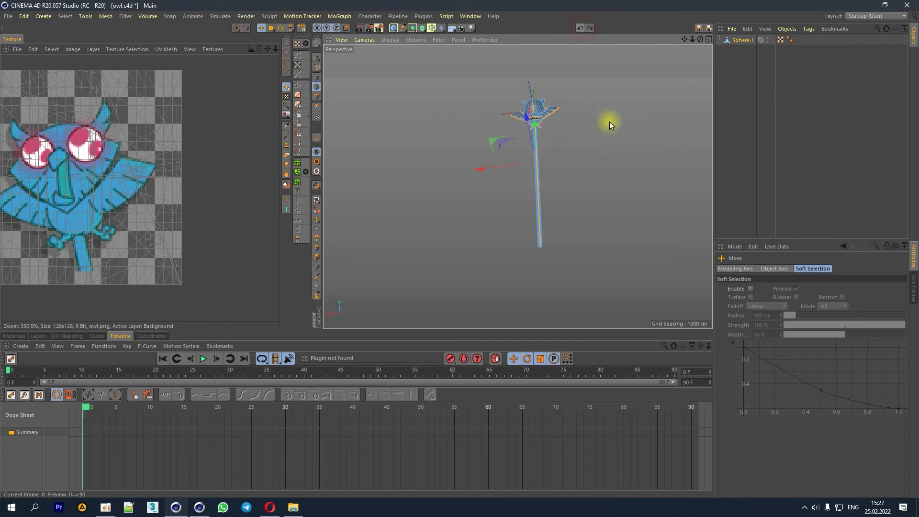
{"action": "left_click", "coordinate": [66, 16]}
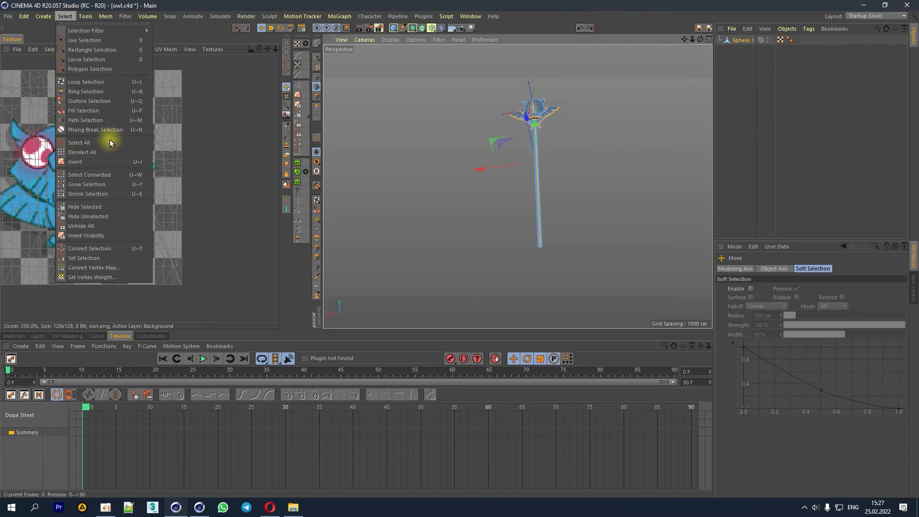
Step: Store the seam edges as an Edge Selection tag on Sphere.1 with Set Selection
{"action": "left_click", "coordinate": [74, 258]}
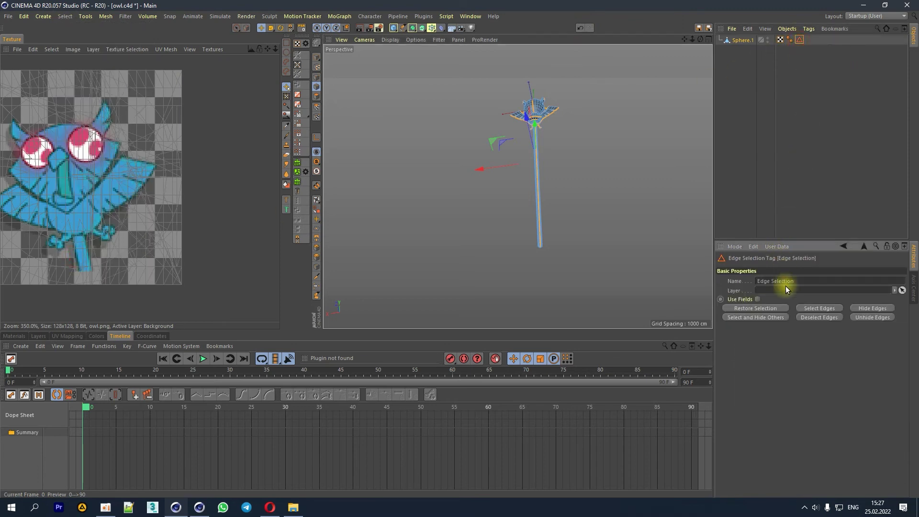
{"action": "scroll", "coordinate": [550, 133], "scroll_direction": "up", "scroll_amount": 3}
{"action": "scroll", "coordinate": [613, 101], "scroll_direction": "up", "scroll_amount": 2}
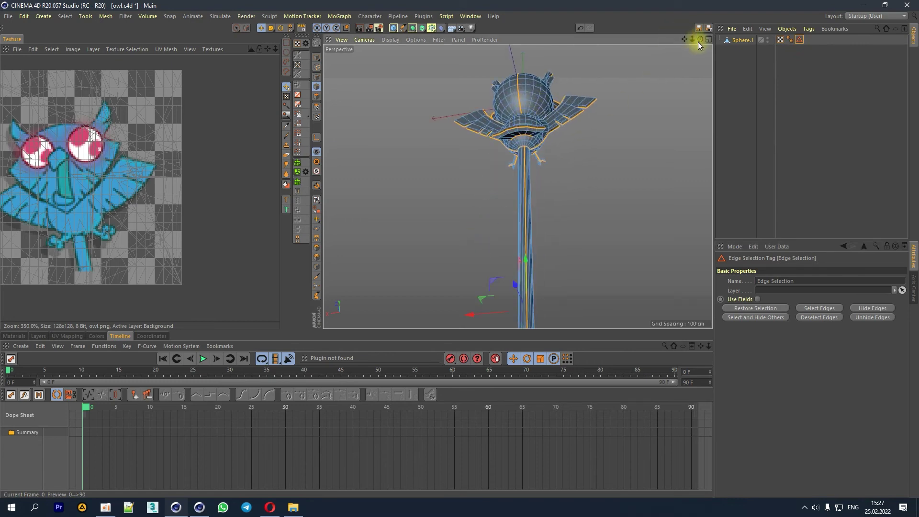
{"action": "left_click_drag", "start_coordinate": [700, 39], "coordinate": [680, 72]}
{"action": "left_click_drag", "start_coordinate": [526, 311], "coordinate": [526, 311], "text": "alt"}
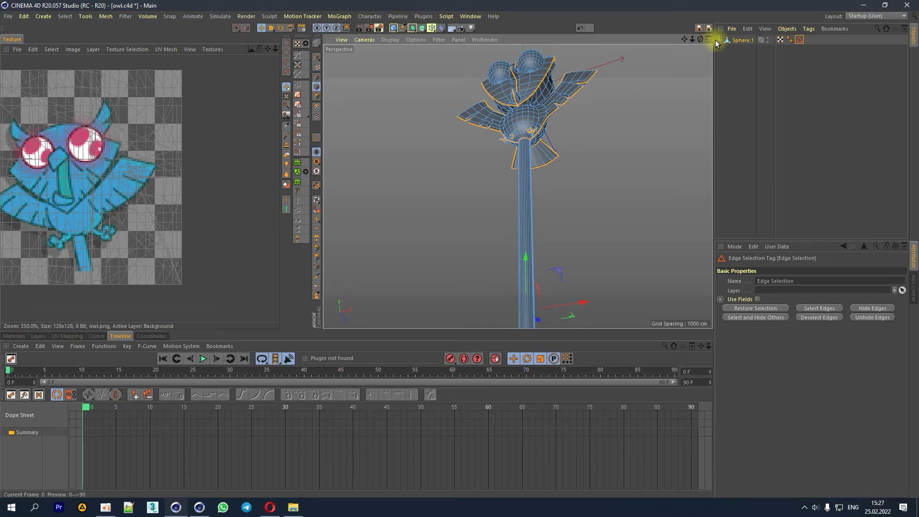
Step: Select both owl eyes' polygons in Polygons mode using Fill Selection
{"action": "left_click", "coordinate": [316, 97]}
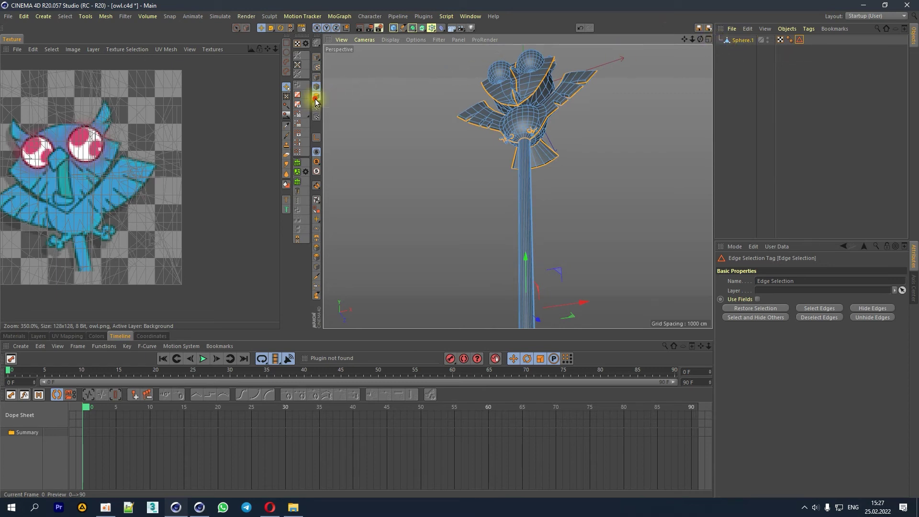
{"action": "left_click", "coordinate": [497, 76]}
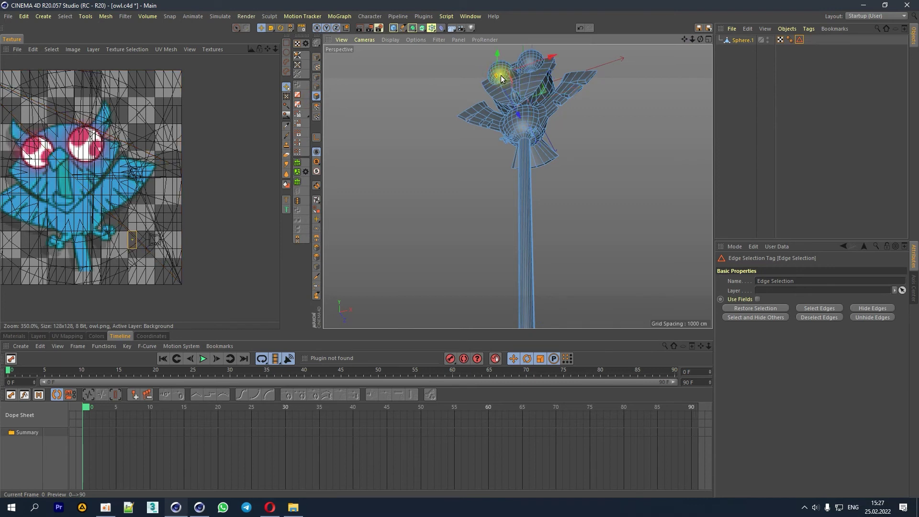
{"action": "left_click", "coordinate": [317, 210]}
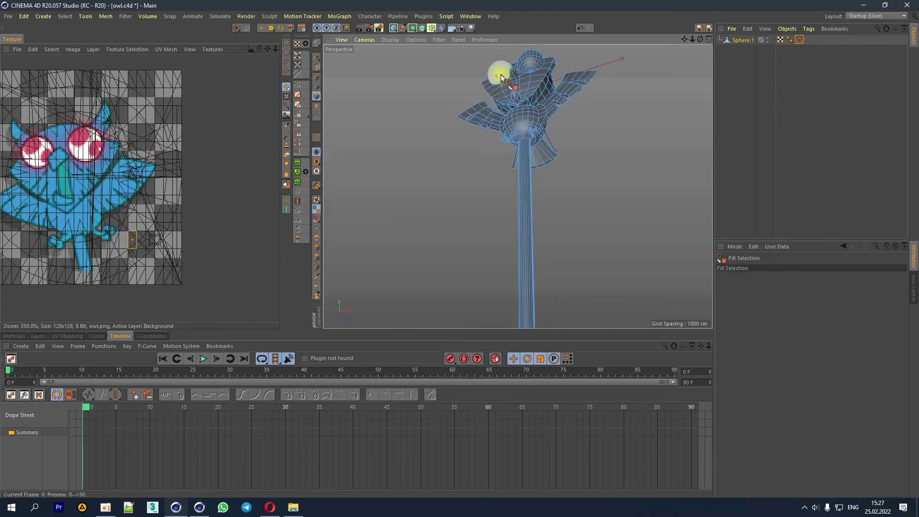
{"action": "left_click", "coordinate": [528, 84]}
{"action": "scroll", "coordinate": [527, 86], "scroll_direction": "up", "scroll_amount": 3}
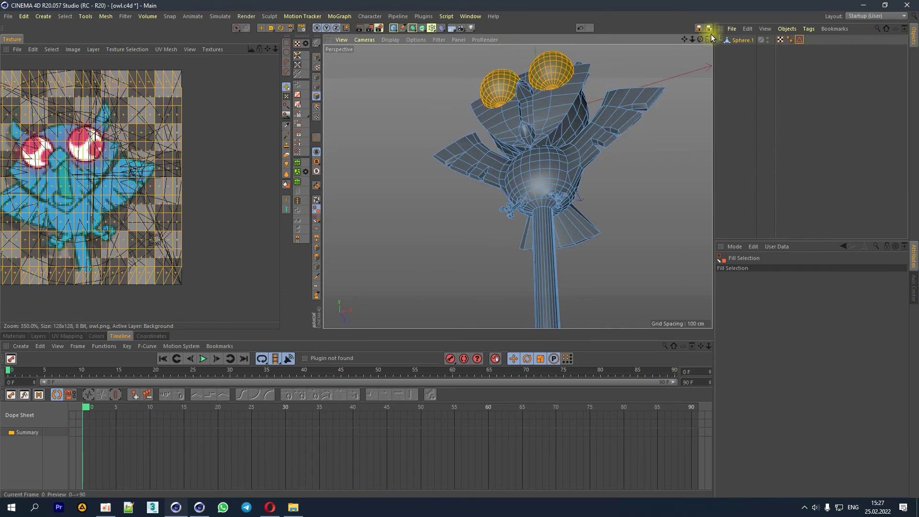
Step: Rotate both selected eye spheres so they face forward
{"action": "mouse_move", "coordinate": [701, 39]}
{"action": "left_mouse_down"}
{"action": "mouse_move", "coordinate": [527, 84]}
{"action": "mouse_move", "coordinate": [536, 96]}
{"action": "left_mouse_up"}
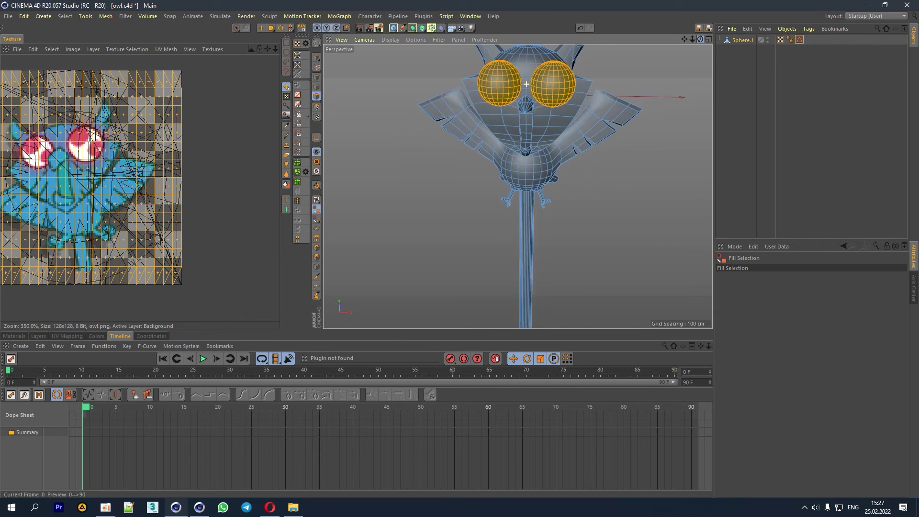
{"action": "left_click_drag", "start_coordinate": [685, 40], "coordinate": [682, 39]}
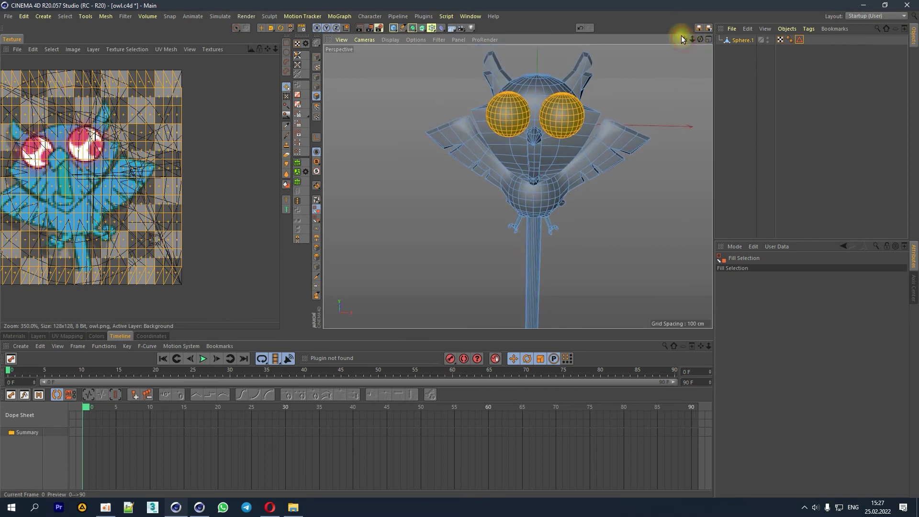
{"action": "left_click", "coordinate": [281, 27]}
{"action": "left_click_drag", "start_coordinate": [535, 102], "coordinate": [529, 200]}
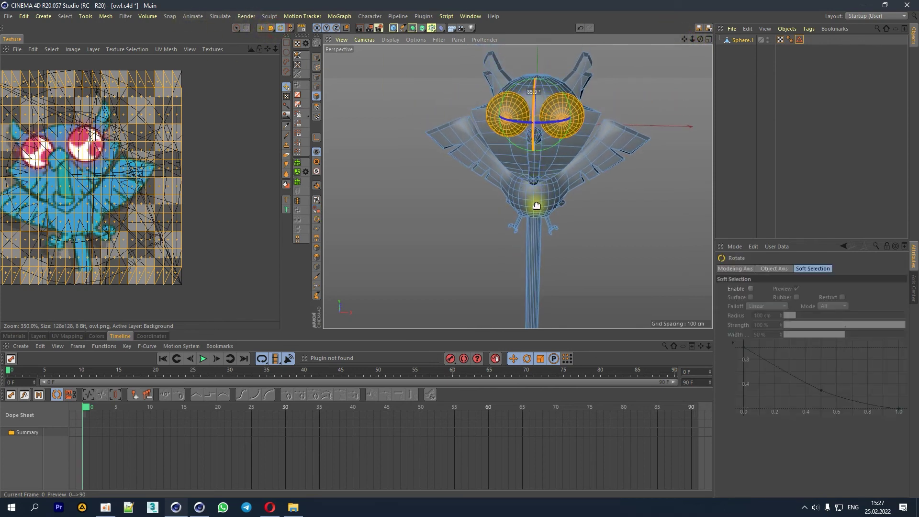
{"action": "left_click_drag", "start_coordinate": [699, 42], "coordinate": [699, 42]}
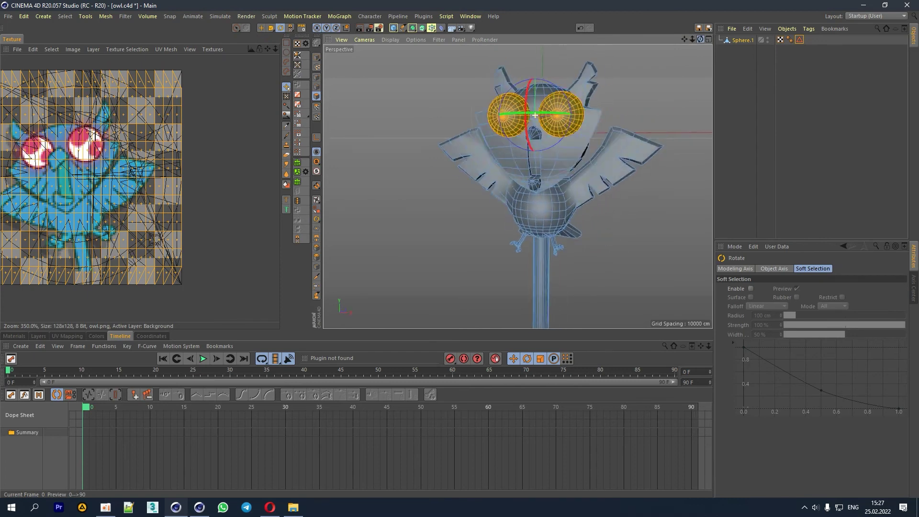
Step: Maximize the Front viewport and bring up the UV Mapping projection options
{"action": "left_click", "coordinate": [707, 41]}
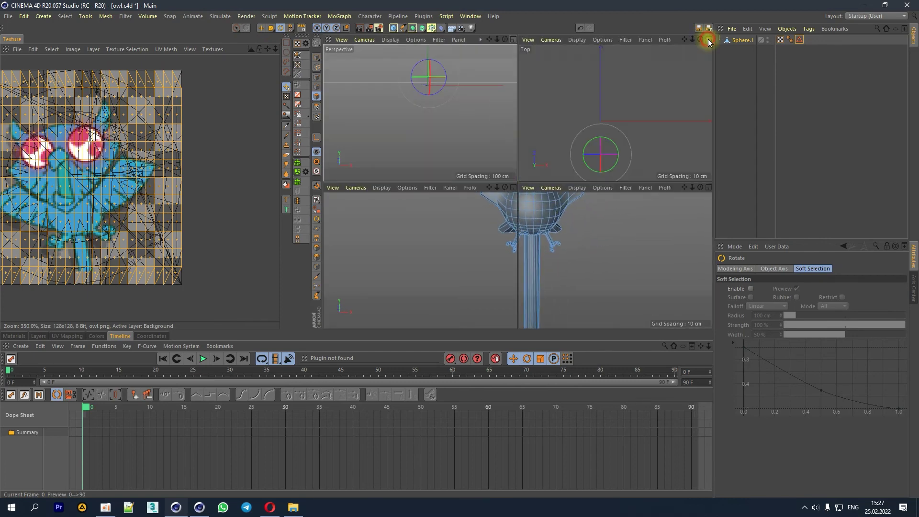
{"action": "left_click", "coordinate": [709, 187]}
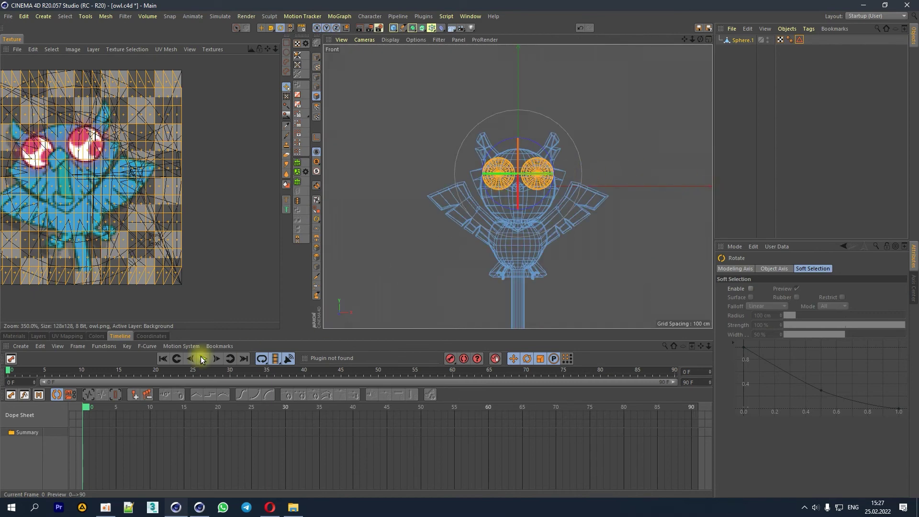
{"action": "left_click", "coordinate": [64, 335]}
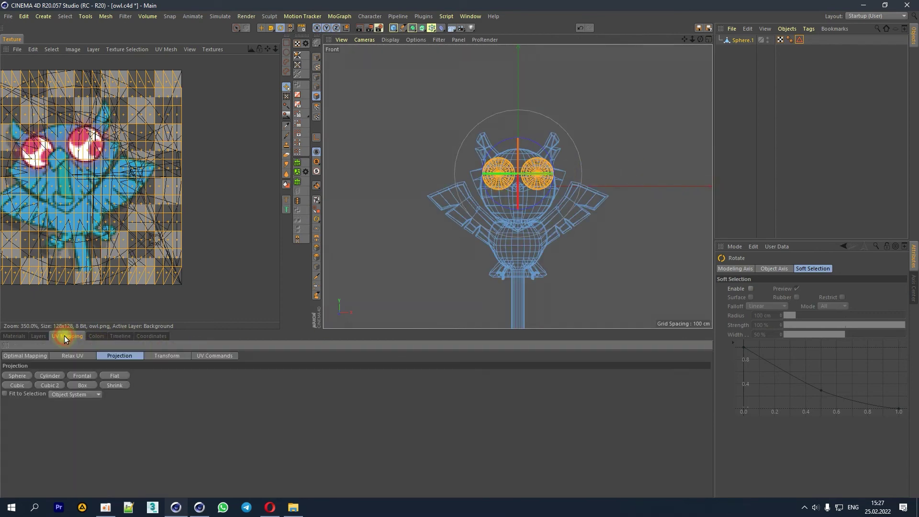
Step: Frontal-project the eye UVs into two round islands and move them up-right off the texture
{"action": "left_click", "coordinate": [85, 375]}
{"action": "left_click", "coordinate": [260, 28]}
{"action": "left_click_drag", "start_coordinate": [134, 141], "coordinate": [201, 119]}
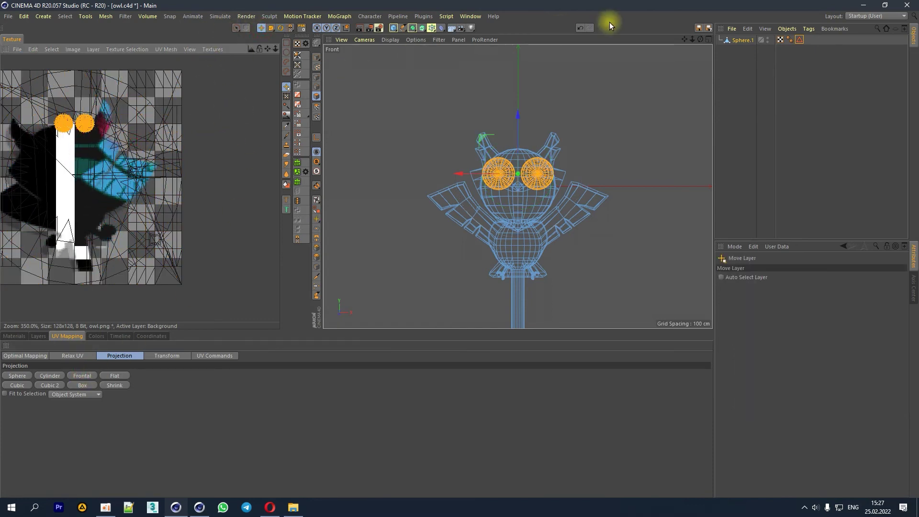
{"action": "left_click", "coordinate": [580, 28]}
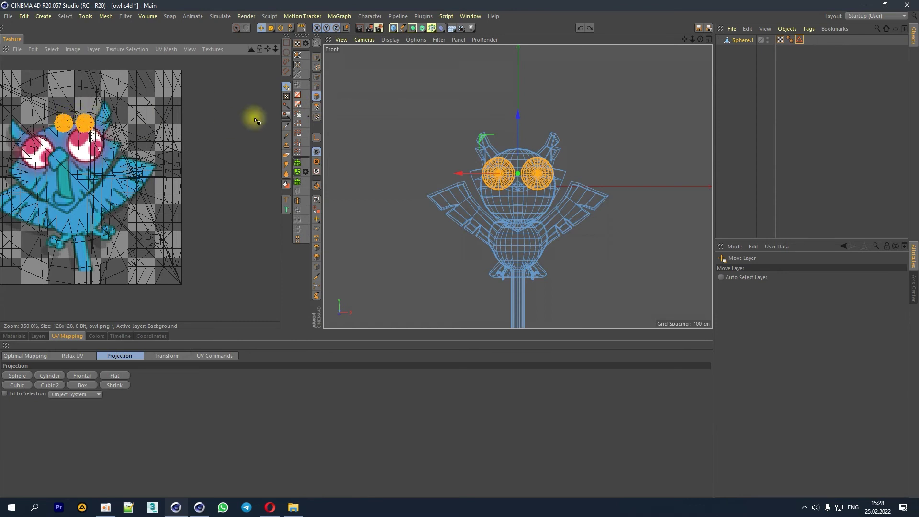
{"action": "left_click", "coordinate": [319, 109]}
{"action": "left_click_drag", "start_coordinate": [85, 124], "coordinate": [224, 79]}
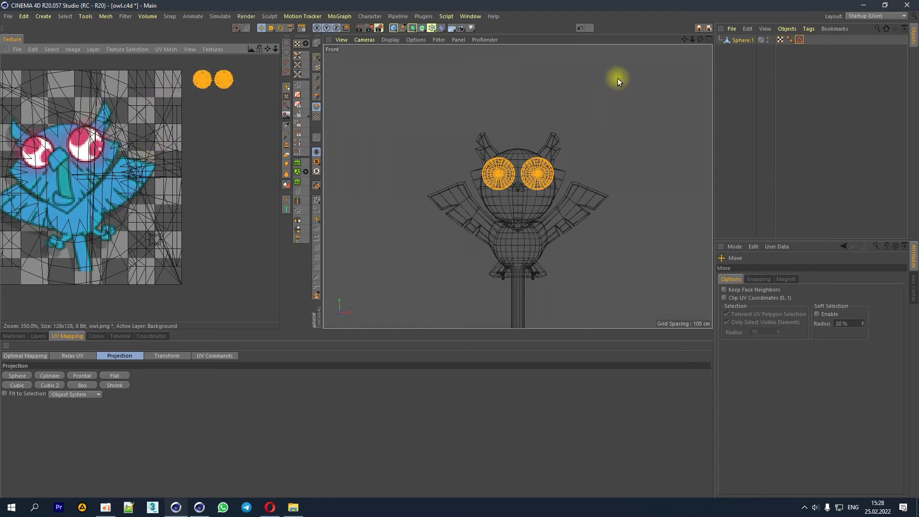
Step: Maximize the Perspective view, zoom in on the owl, and hide the selected eye spheres
{"action": "left_click", "coordinate": [710, 37]}
{"action": "left_click", "coordinate": [515, 43]}
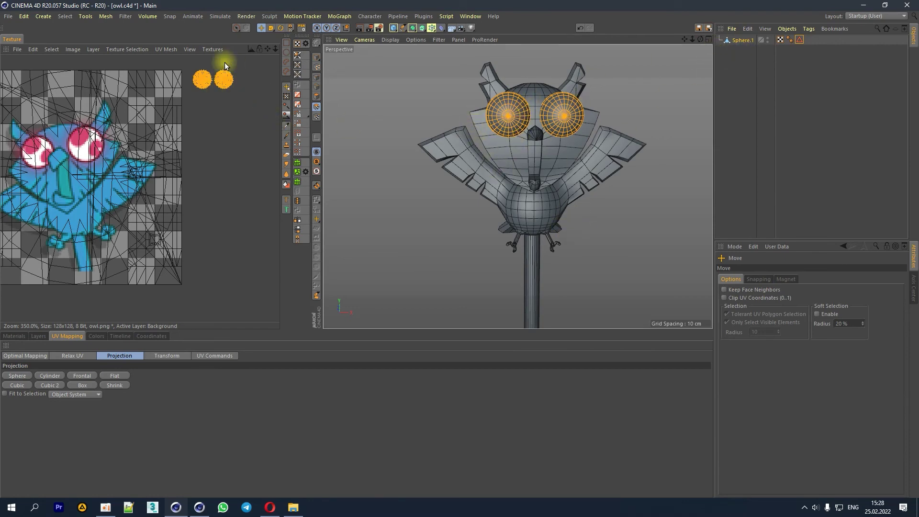
{"action": "scroll", "coordinate": [237, 74], "scroll_direction": "up", "scroll_amount": 1}
{"action": "scroll", "coordinate": [207, 68], "scroll_direction": "up", "scroll_amount": 3}
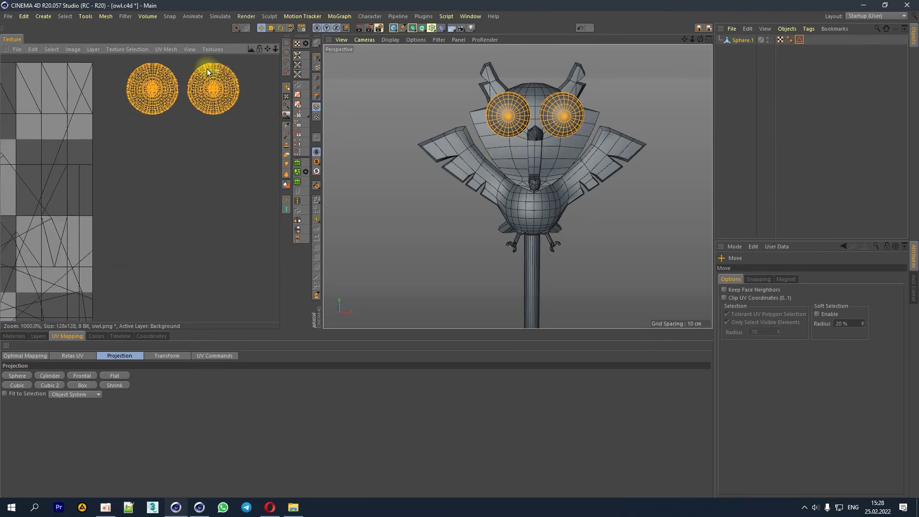
{"action": "scroll", "coordinate": [242, 62], "scroll_direction": "up", "scroll_amount": 3}
{"action": "scroll", "coordinate": [233, 64], "scroll_direction": "down", "scroll_amount": 3}
{"action": "scroll", "coordinate": [233, 64], "scroll_direction": "down", "scroll_amount": 1}
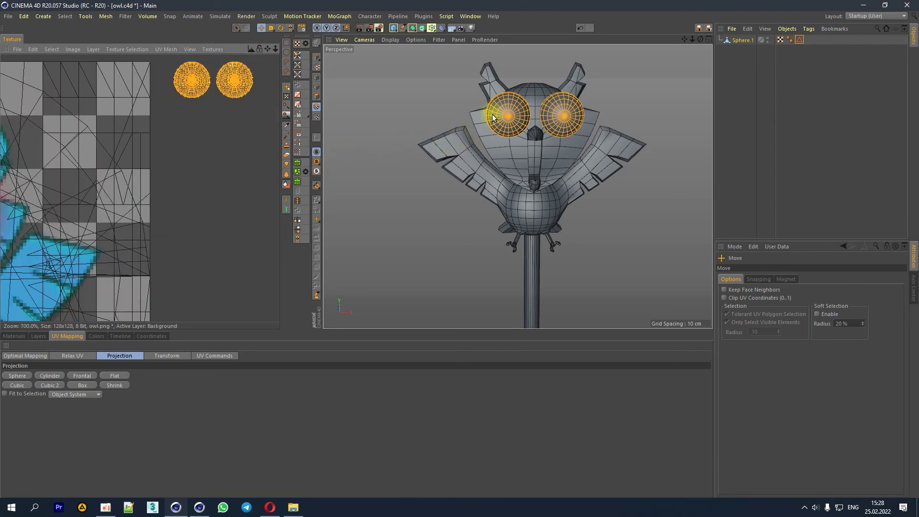
{"action": "left_click", "coordinate": [298, 115]}
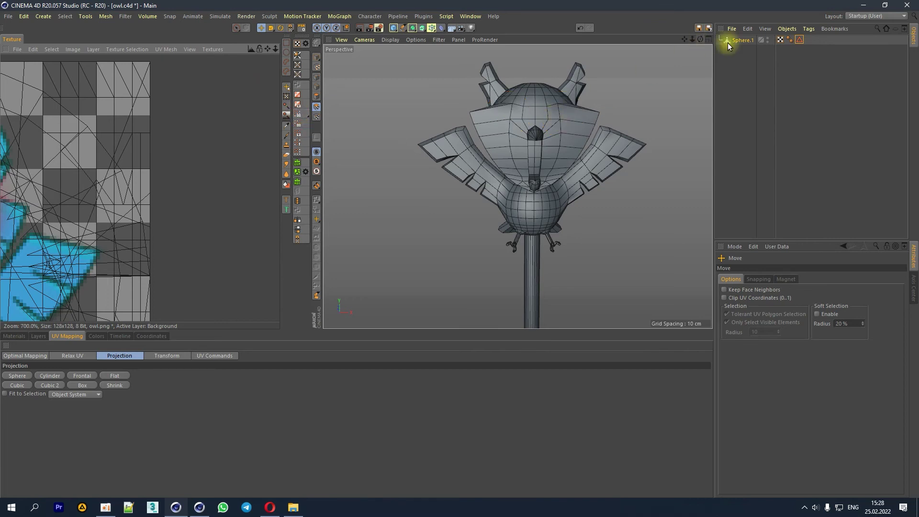
Step: Restore the Edge Selection seams, select Sphere.1, and select its whole mesh in Polygons mode
{"action": "double_click", "coordinate": [799, 40]}
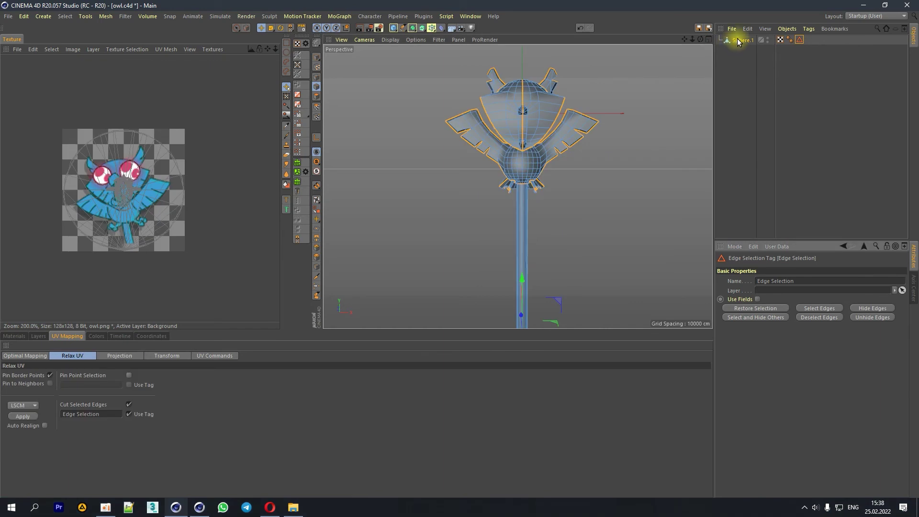
{"action": "left_click", "coordinate": [738, 41]}
{"action": "left_click", "coordinate": [319, 96]}
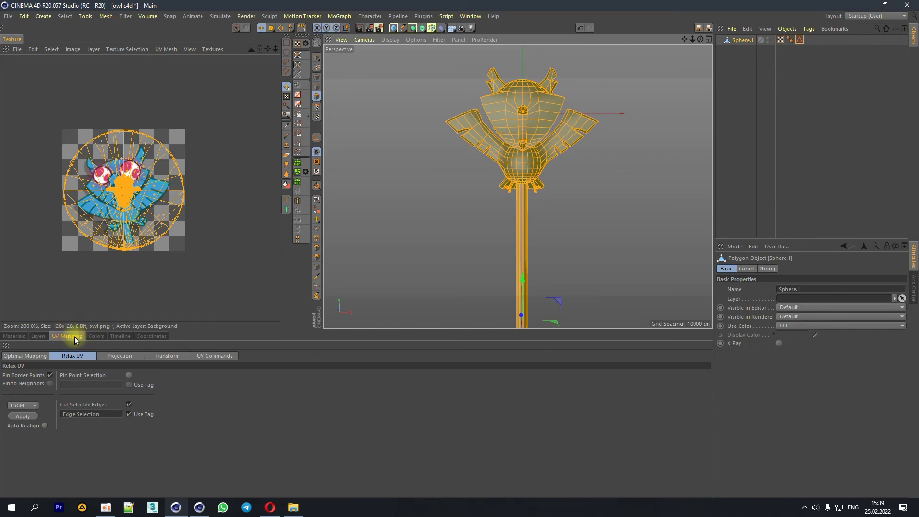
Step: Apply Relax UV with Cut Selected Edges from the Edge Selection tag; dismiss the degenerate-polygons error
{"action": "left_click", "coordinate": [129, 357]}
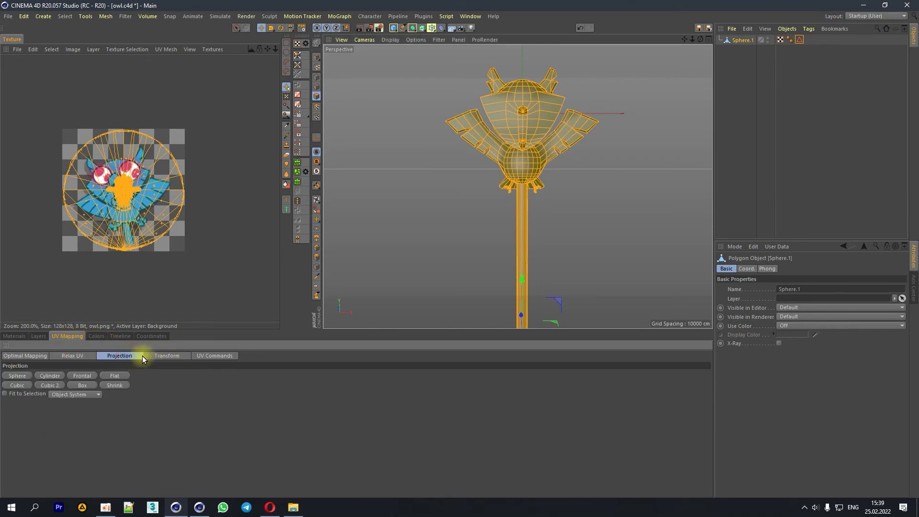
{"action": "left_click", "coordinate": [75, 358]}
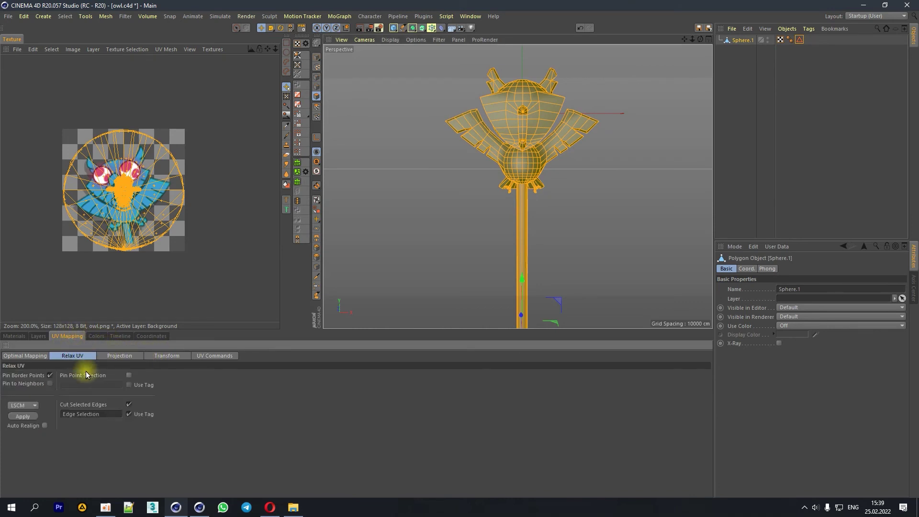
{"action": "left_click", "coordinate": [128, 406]}
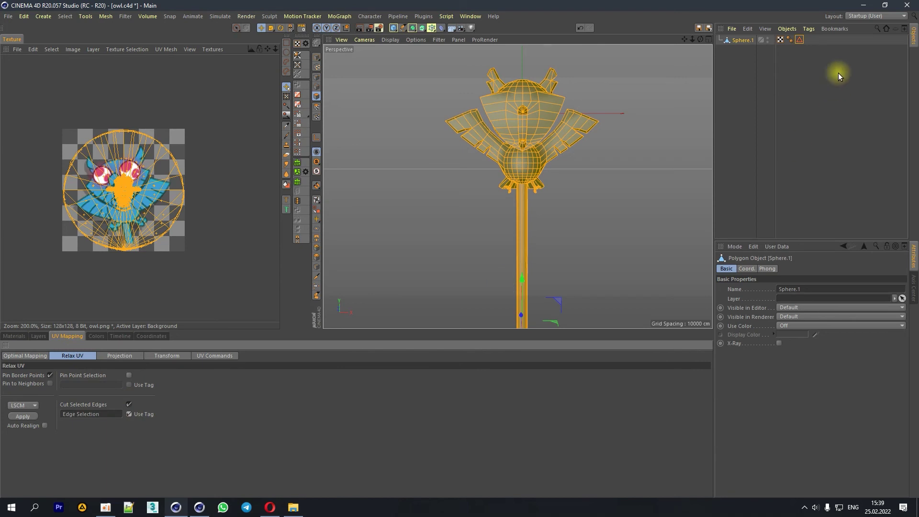
{"action": "left_click_drag", "start_coordinate": [799, 39], "coordinate": [113, 416]}
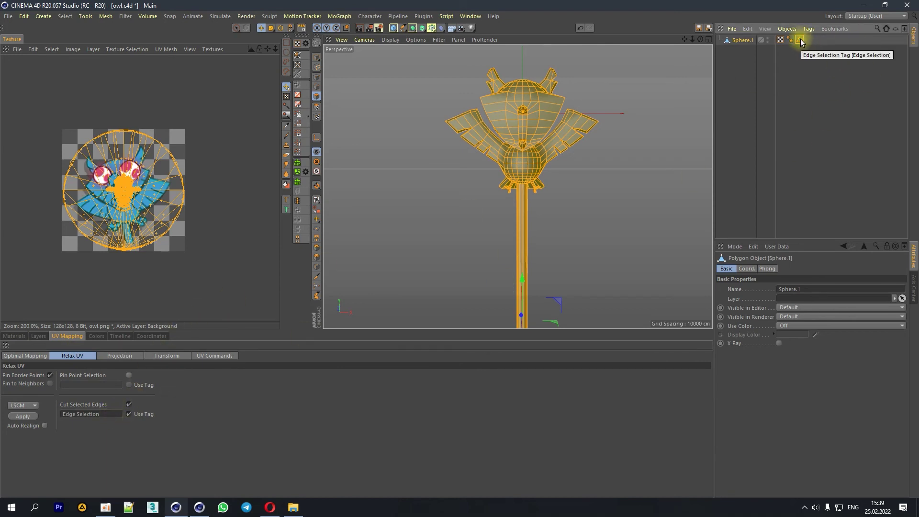
{"action": "left_click_drag", "start_coordinate": [801, 43], "coordinate": [71, 414]}
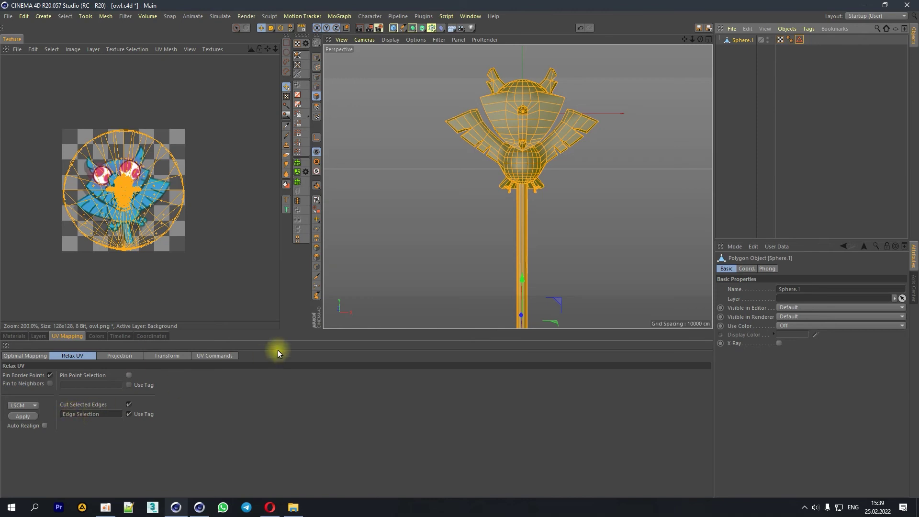
{"action": "left_click", "coordinate": [22, 416]}
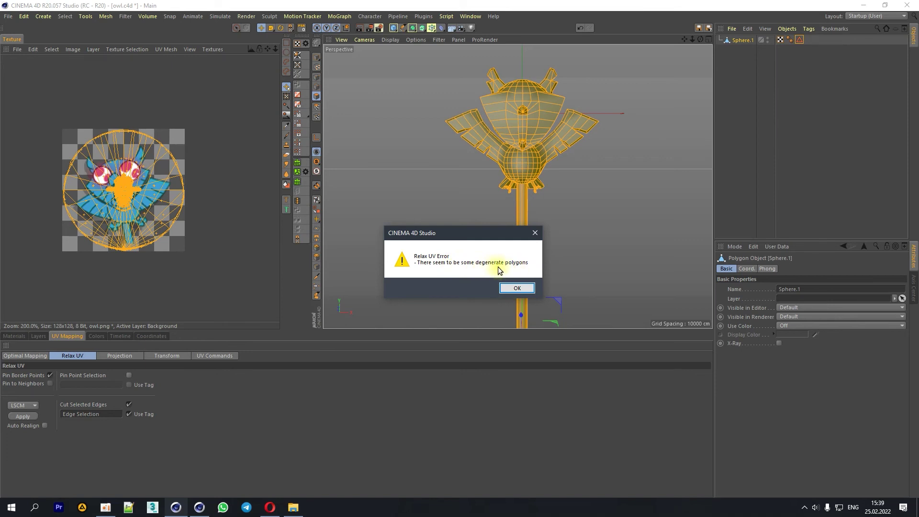
{"action": "left_click", "coordinate": [519, 289]}
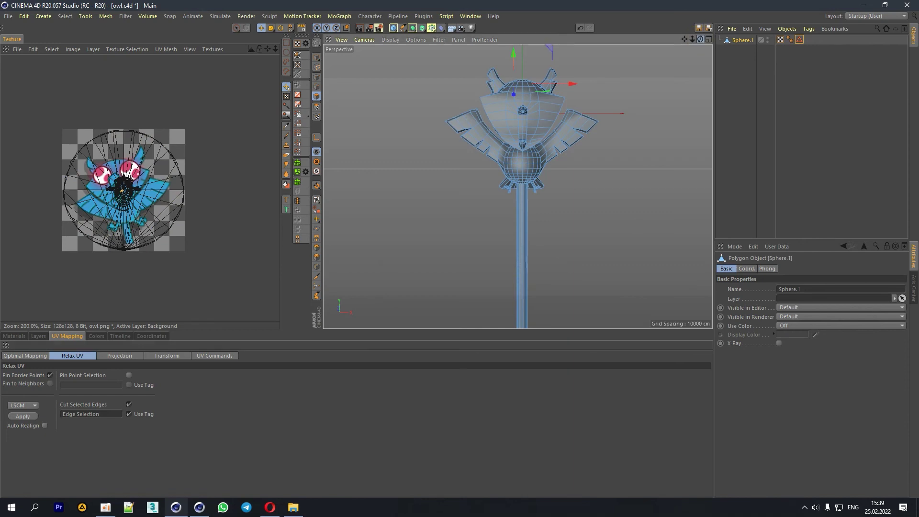
Step: Zoom in on the owl and inspect the thin sliver polygon, undoing the test move
{"action": "left_click_drag", "start_coordinate": [700, 39], "coordinate": [622, 120]}
{"action": "scroll", "coordinate": [506, 91], "scroll_direction": "up", "scroll_amount": 5}
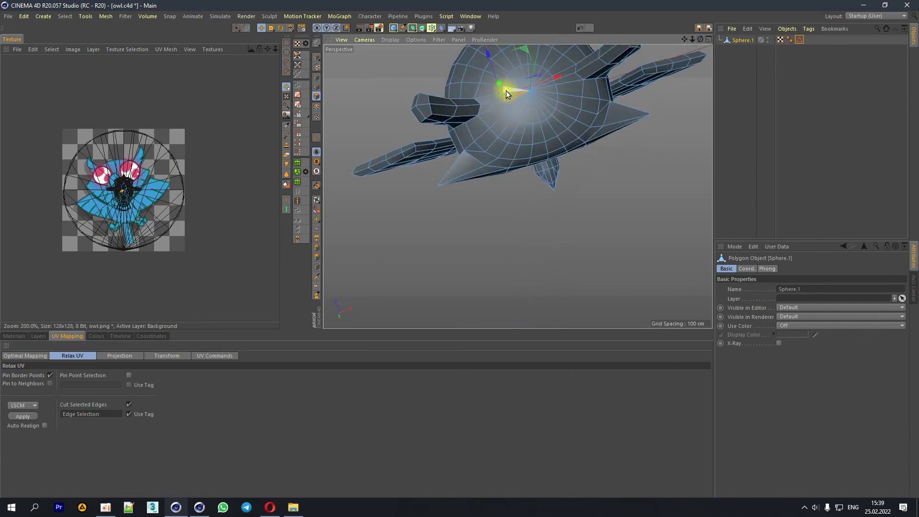
{"action": "scroll", "coordinate": [506, 90], "scroll_direction": "up", "scroll_amount": 3}
{"action": "scroll", "coordinate": [493, 97], "scroll_direction": "up", "scroll_amount": 4}
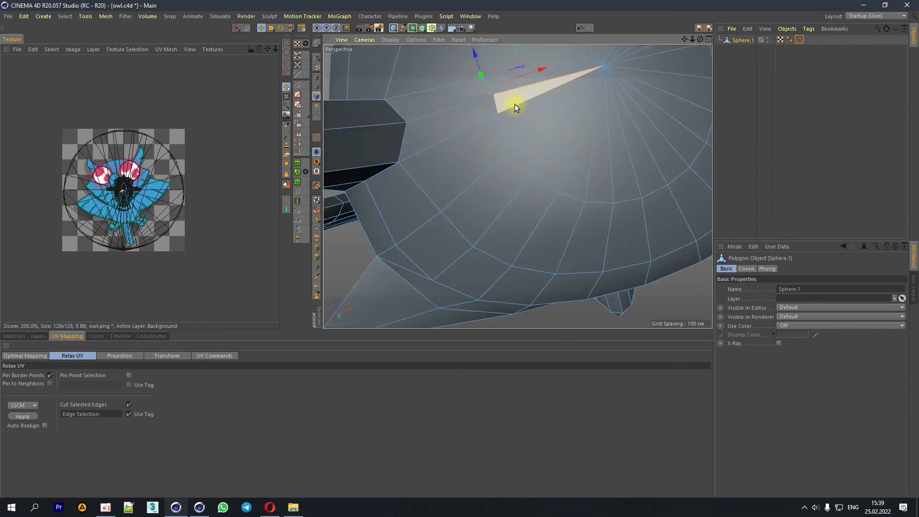
{"action": "scroll", "coordinate": [500, 91], "scroll_direction": "up", "scroll_amount": 3}
{"action": "scroll", "coordinate": [493, 98], "scroll_direction": "up", "scroll_amount": 3}
{"action": "scroll", "coordinate": [487, 93], "scroll_direction": "up", "scroll_amount": 3}
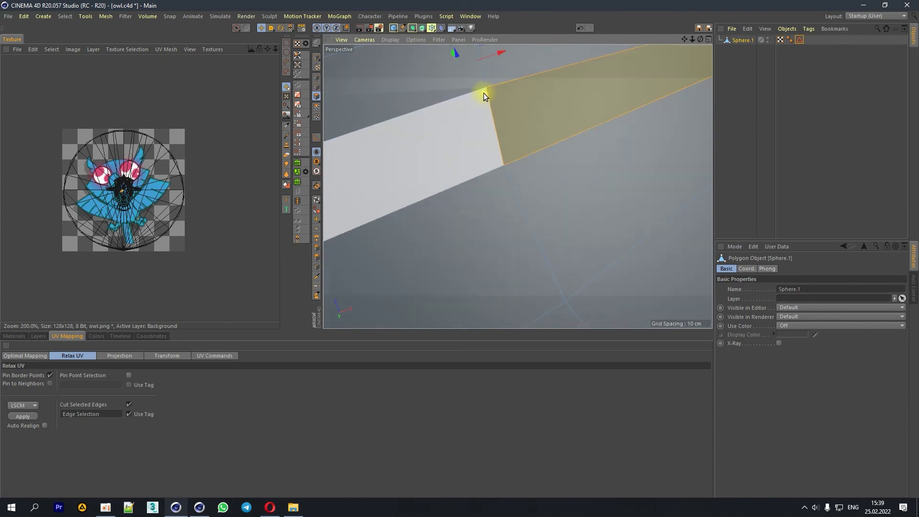
{"action": "left_click", "coordinate": [316, 77]}
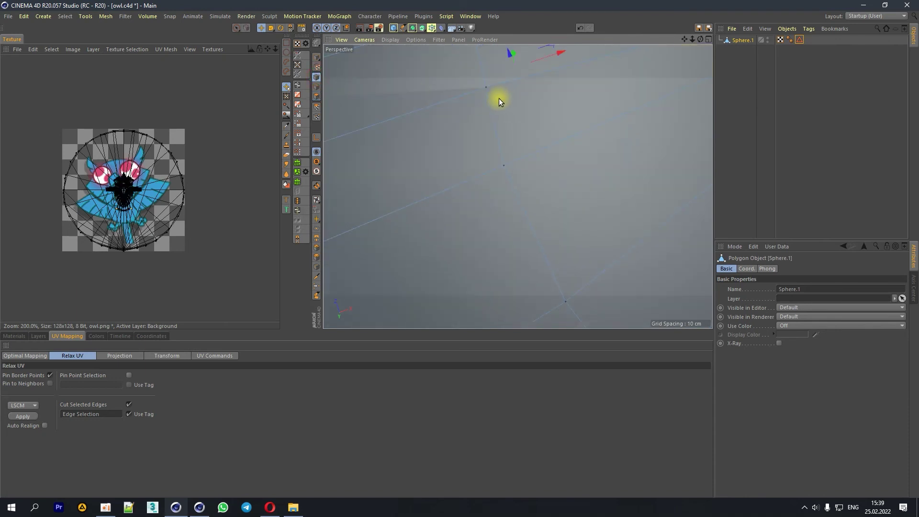
{"action": "left_click", "coordinate": [316, 96]}
{"action": "left_click", "coordinate": [534, 103]}
{"action": "left_click_drag", "start_coordinate": [486, 62], "coordinate": [406, 312]}
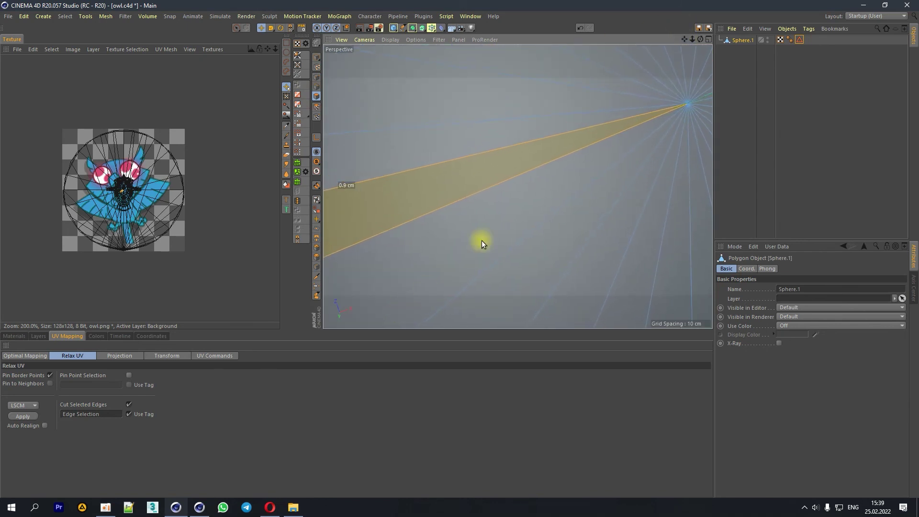
{"action": "left_click", "coordinate": [581, 28]}
{"action": "left_click_drag", "start_coordinate": [690, 37], "coordinate": [573, 124]}
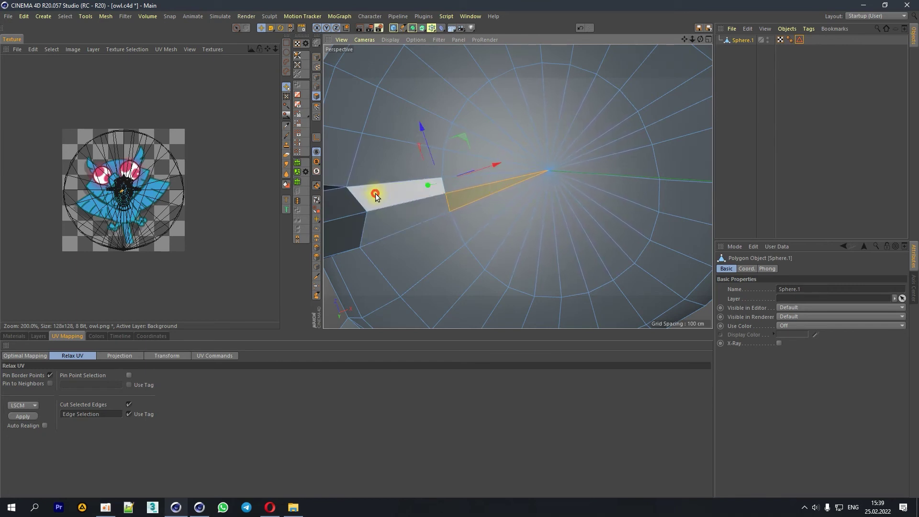
{"action": "left_click", "coordinate": [376, 194]}
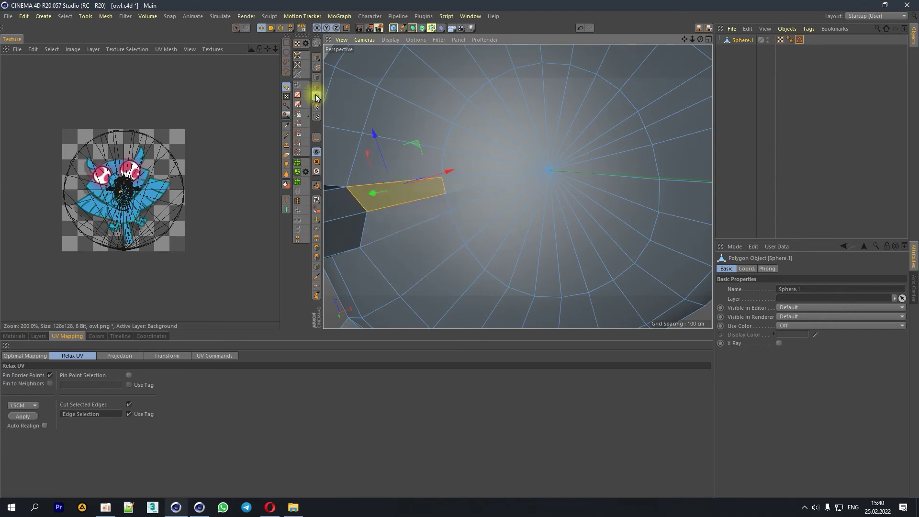
Step: Select all polygons and Optimize the owl mesh with 0.01 cm tolerance
{"action": "key", "text": "ctrl+a"}
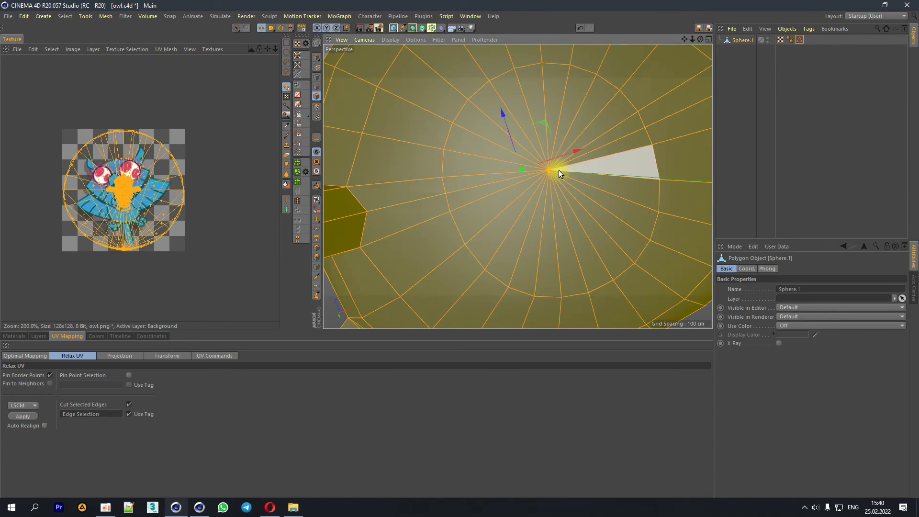
{"action": "right_click", "coordinate": [474, 192]}
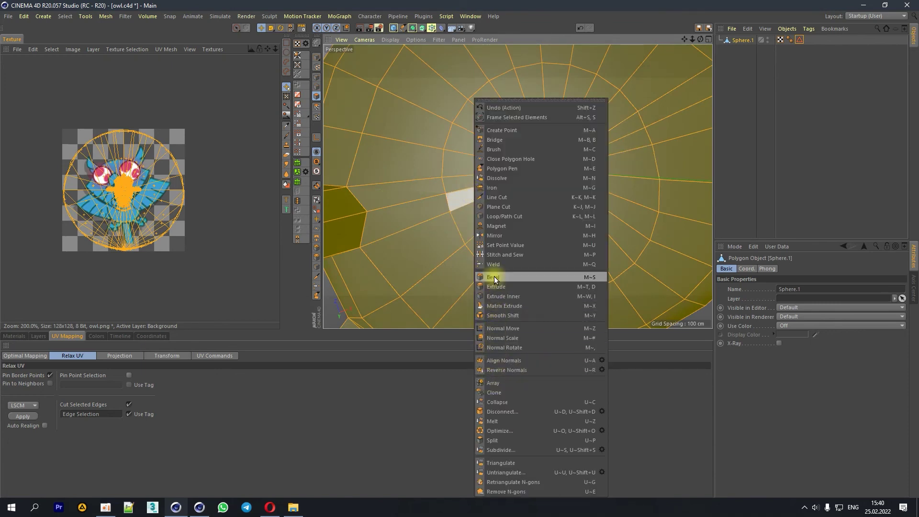
{"action": "left_click", "coordinate": [602, 431]}
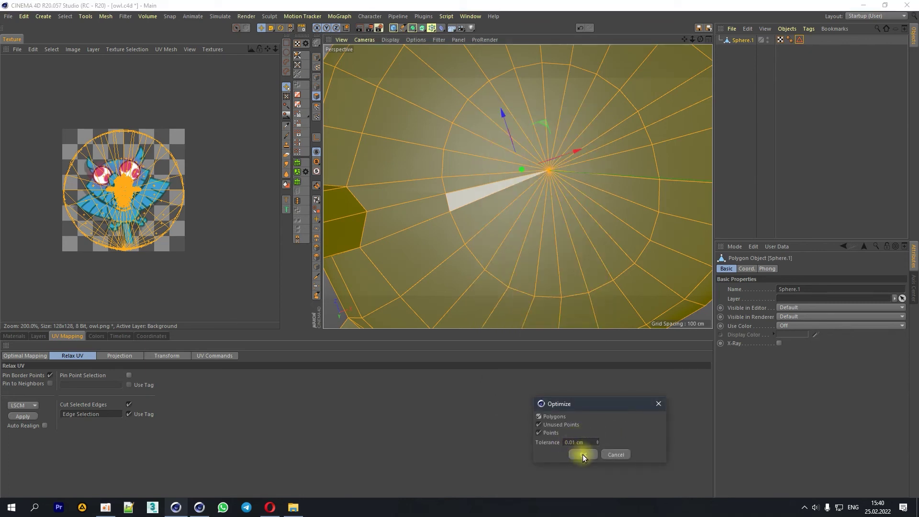
{"action": "left_click", "coordinate": [583, 454]}
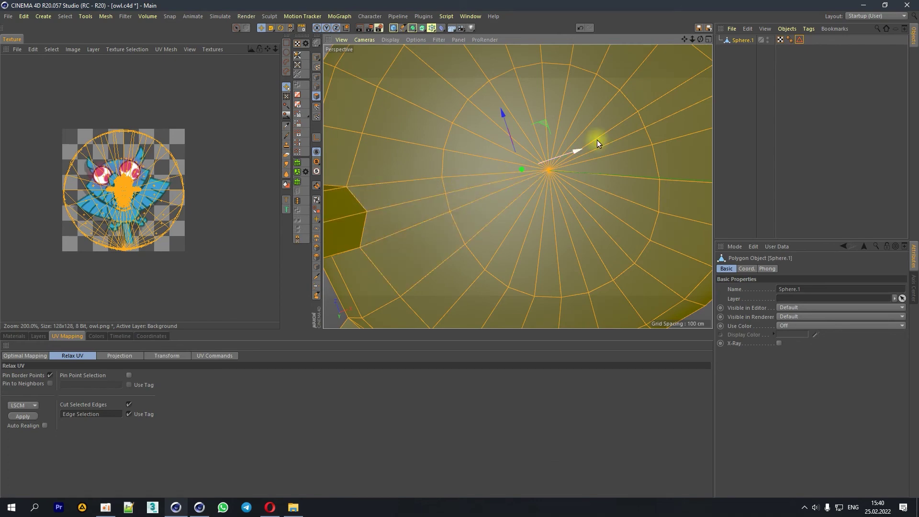
{"action": "mouse_move", "coordinate": [693, 39]}
{"action": "left_mouse_down"}
{"action": "mouse_move", "coordinate": [670, 39]}
{"action": "mouse_move", "coordinate": [673, 54]}
{"action": "mouse_move", "coordinate": [700, 39]}
{"action": "mouse_move", "coordinate": [680, 58]}
{"action": "mouse_move", "coordinate": [689, 43]}
{"action": "mouse_move", "coordinate": [673, 51]}
{"action": "left_mouse_up"}
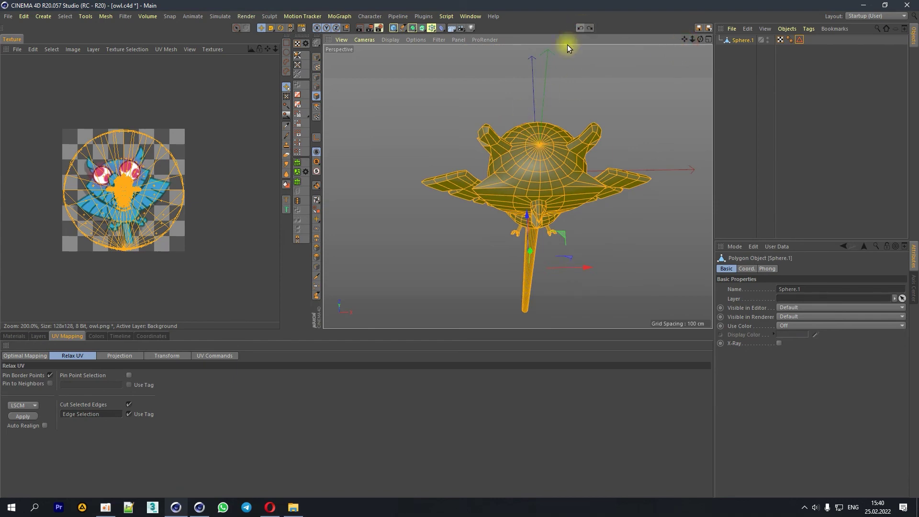
Step: Undo back to the earlier selection and nudge nearby polygons to locate the sliver's stray vertex
{"action": "scroll", "coordinate": [540, 133], "scroll_direction": "up", "scroll_amount": 5}
{"action": "left_click_drag", "start_coordinate": [693, 39], "coordinate": [709, 53]}
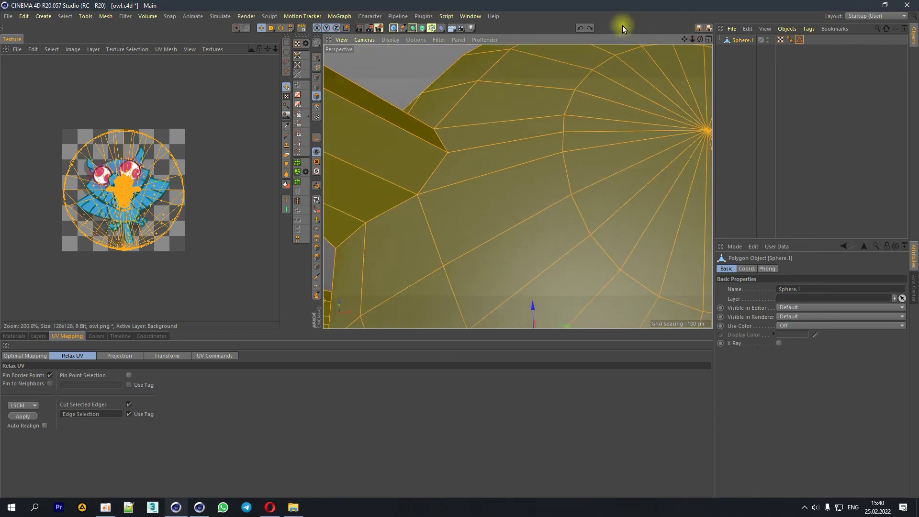
{"action": "left_click", "coordinate": [578, 28]}
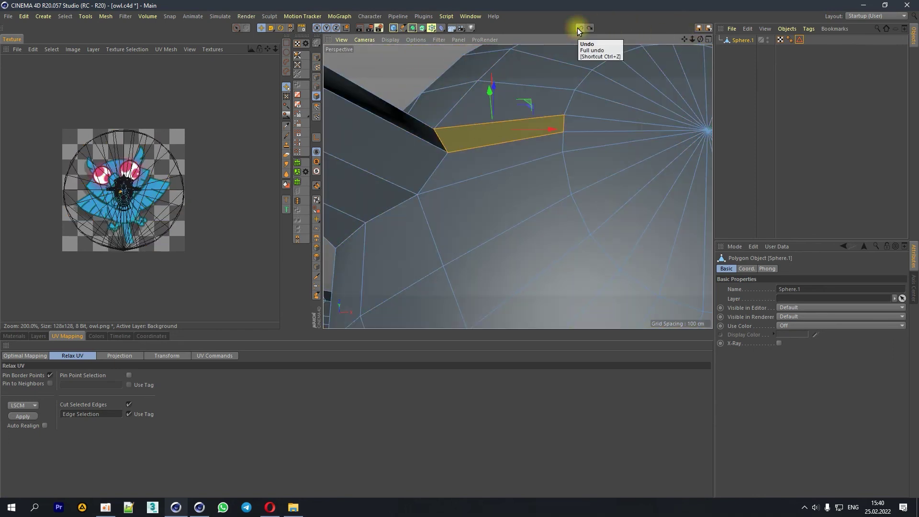
{"action": "left_click", "coordinate": [577, 27]}
{"action": "left_click_drag", "start_coordinate": [585, 103], "coordinate": [588, 102]}
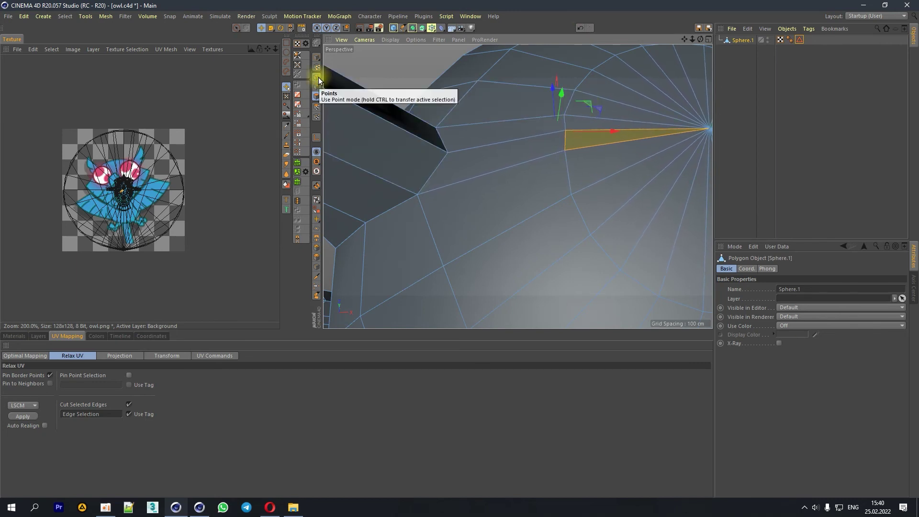
{"action": "left_click", "coordinate": [517, 128]}
{"action": "left_click_drag", "start_coordinate": [491, 87], "coordinate": [492, 88]}
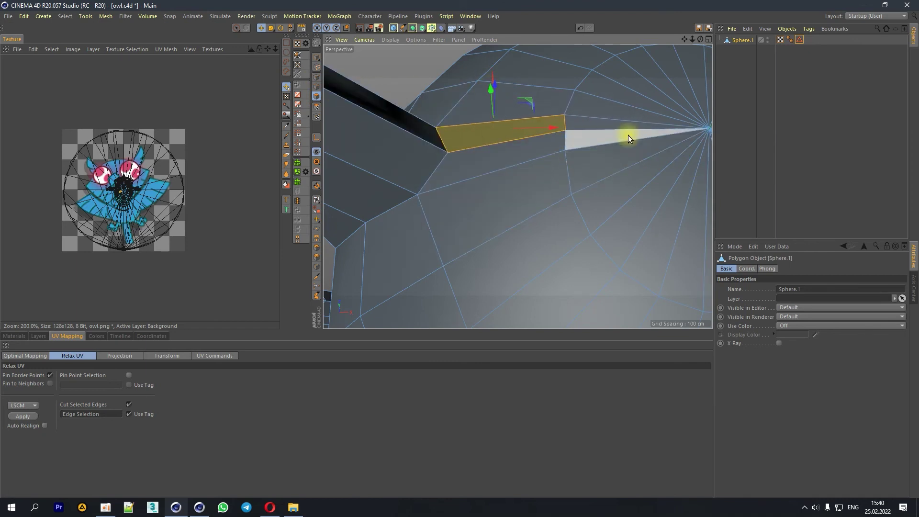
{"action": "left_click", "coordinate": [612, 124]}
{"action": "left_click_drag", "start_coordinate": [626, 80], "coordinate": [627, 78]}
{"action": "scroll", "coordinate": [562, 117], "scroll_direction": "up", "scroll_amount": 3}
{"action": "scroll", "coordinate": [575, 139], "scroll_direction": "up", "scroll_amount": 2}
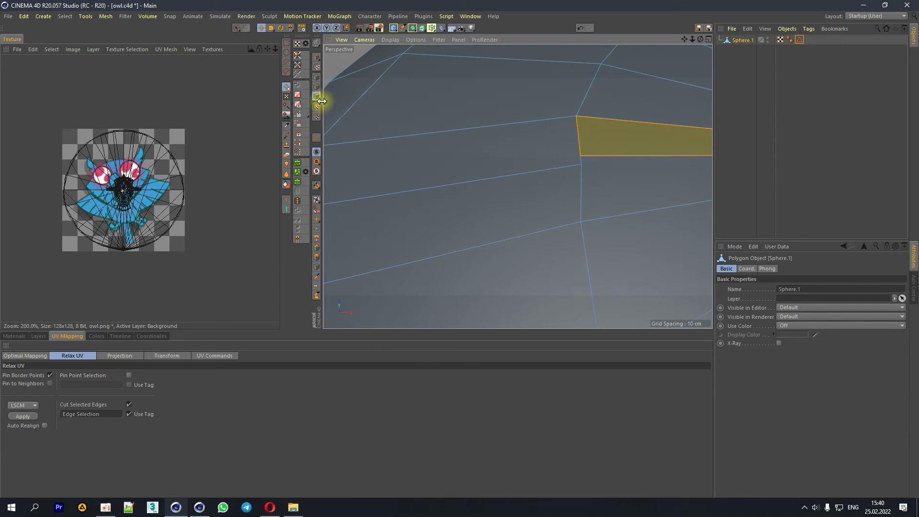
Step: In Points mode, weld the stray vertex onto its neighbouring point, then reselect all polygons
{"action": "left_click", "coordinate": [317, 77]}
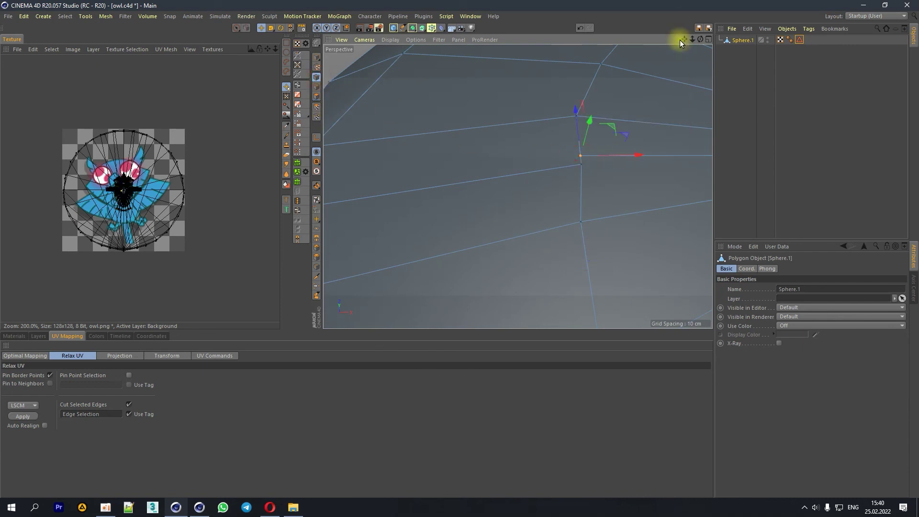
{"action": "left_click_drag", "start_coordinate": [699, 40], "coordinate": [702, 55]}
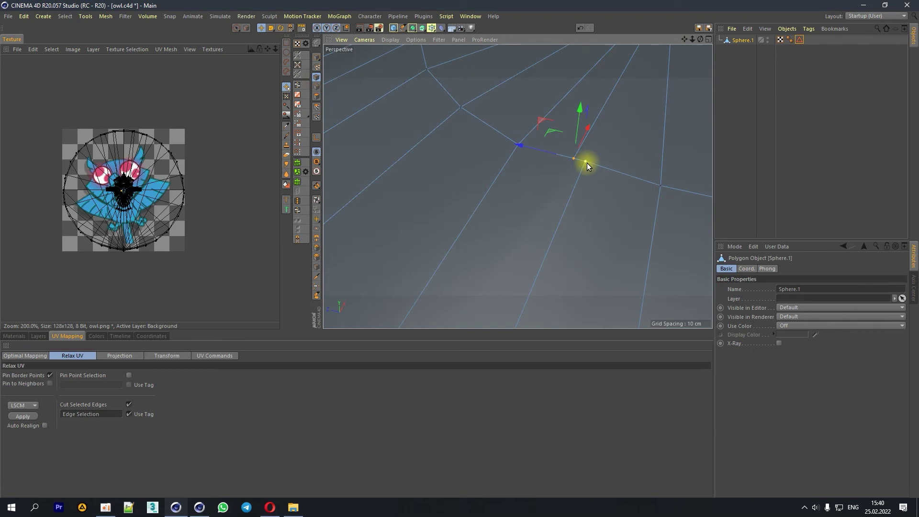
{"action": "scroll", "coordinate": [591, 162], "scroll_direction": "up", "scroll_amount": 1}
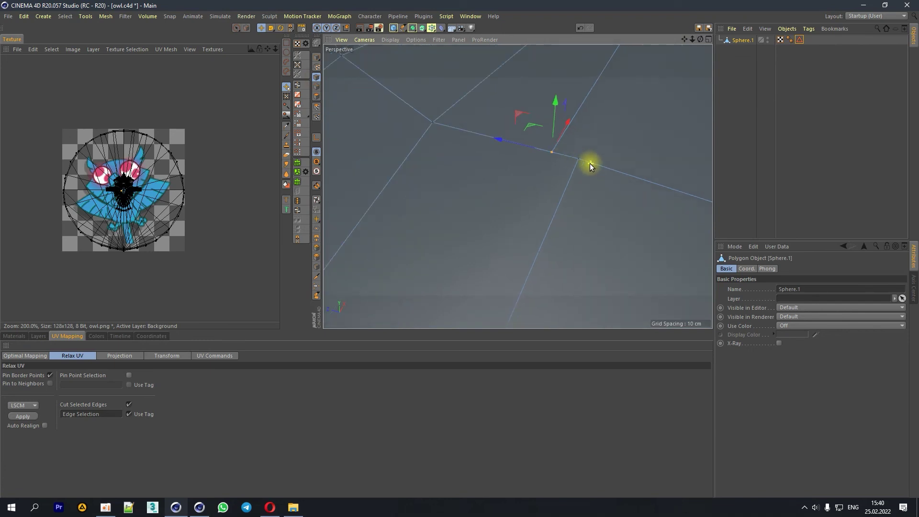
{"action": "scroll", "coordinate": [579, 159], "scroll_direction": "up", "scroll_amount": 1}
{"action": "left_click_drag", "start_coordinate": [685, 39], "coordinate": [599, 130]}
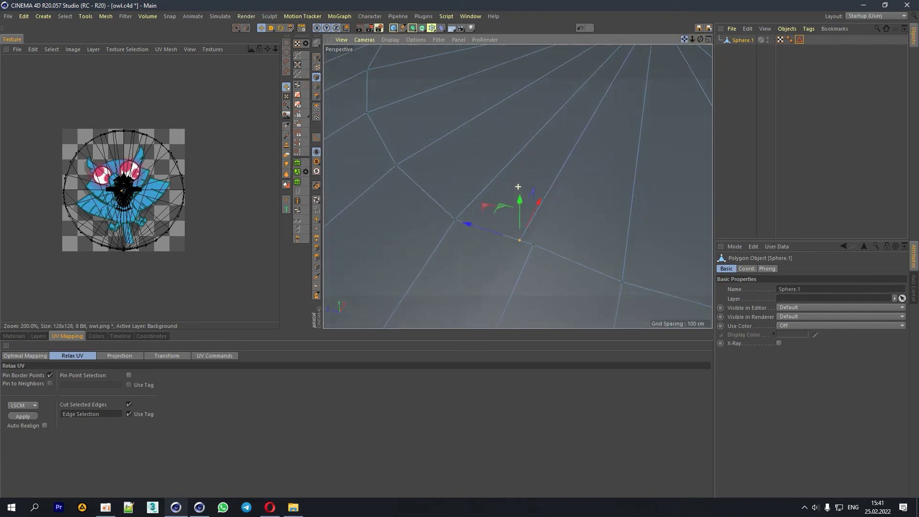
{"action": "mouse_move", "coordinate": [693, 39]}
{"action": "left_mouse_down"}
{"action": "mouse_move", "coordinate": [671, 39]}
{"action": "mouse_move", "coordinate": [691, 38]}
{"action": "left_mouse_up"}
{"action": "right_click", "coordinate": [530, 277]}
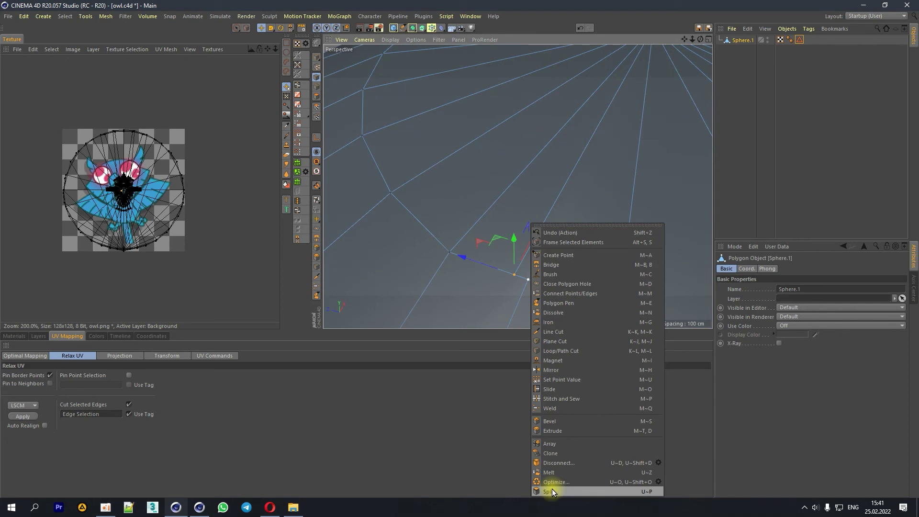
{"action": "left_click", "coordinate": [554, 407]}
{"action": "left_click", "coordinate": [527, 280]}
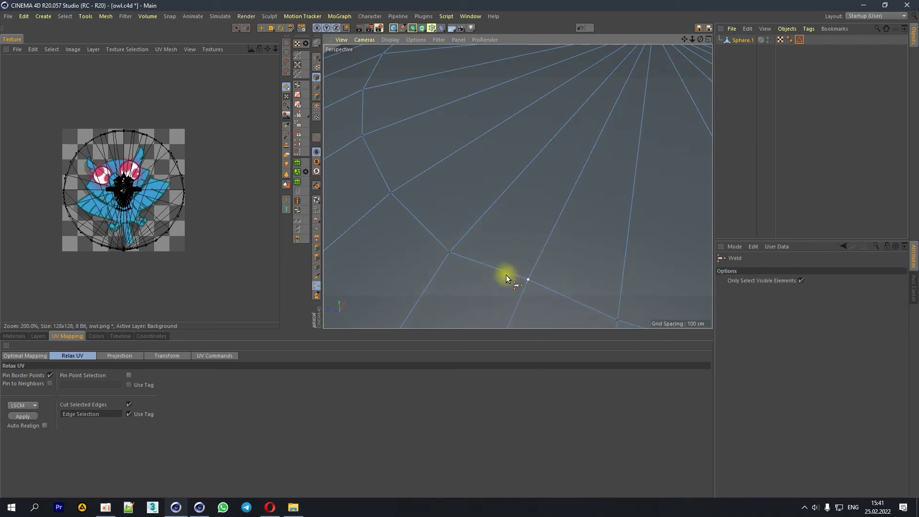
{"action": "left_click", "coordinate": [316, 96]}
{"action": "key", "text": "ctrl+a"}
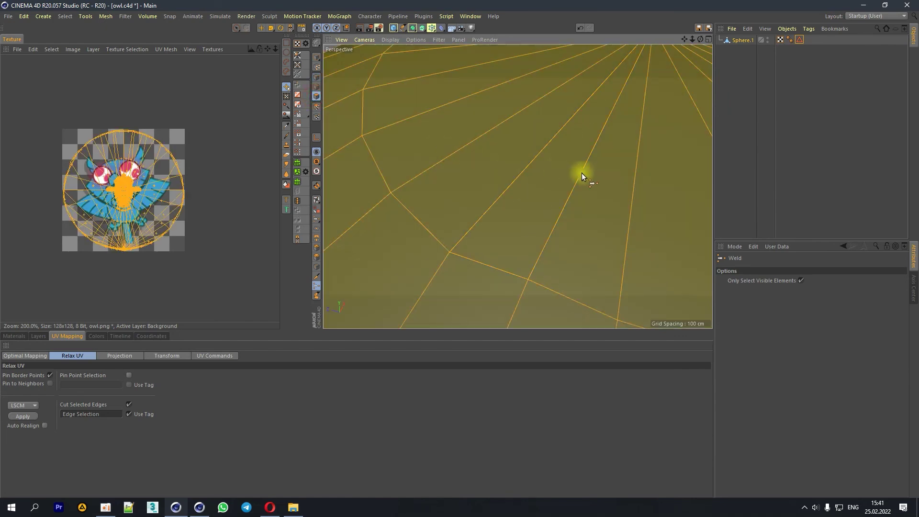
Step: Optimize the whole owl mesh again at 0.01 cm tolerance and return to Model mode
{"action": "right_click", "coordinate": [583, 175]}
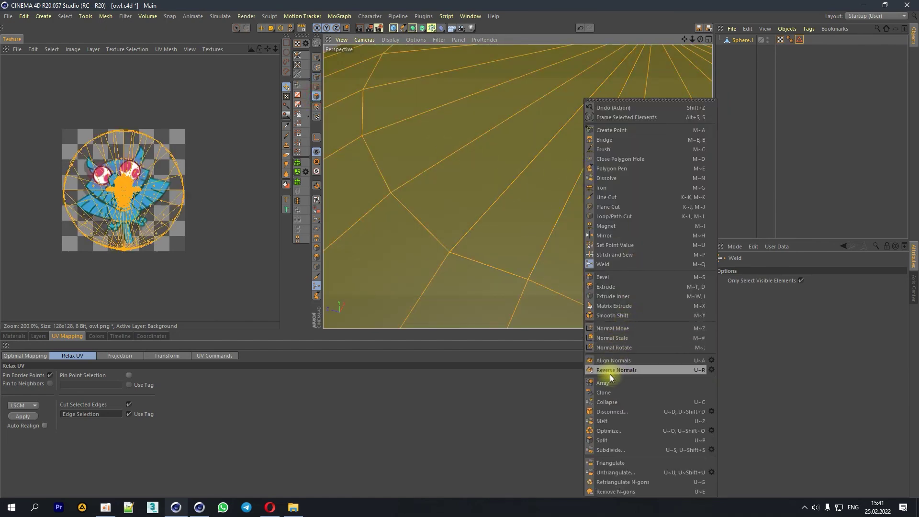
{"action": "left_click", "coordinate": [605, 433]}
{"action": "mouse_move", "coordinate": [692, 39]}
{"action": "left_mouse_down"}
{"action": "mouse_move", "coordinate": [675, 43]}
{"action": "mouse_move", "coordinate": [714, 45]}
{"action": "mouse_move", "coordinate": [696, 38]}
{"action": "left_mouse_up"}
{"action": "scroll", "coordinate": [518, 186], "scroll_direction": "down", "scroll_amount": 5}
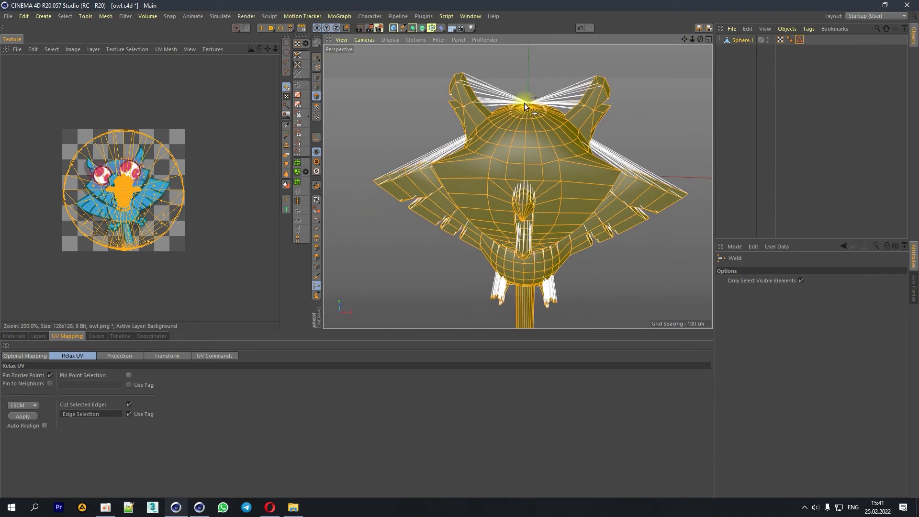
{"action": "right_click", "coordinate": [530, 99]}
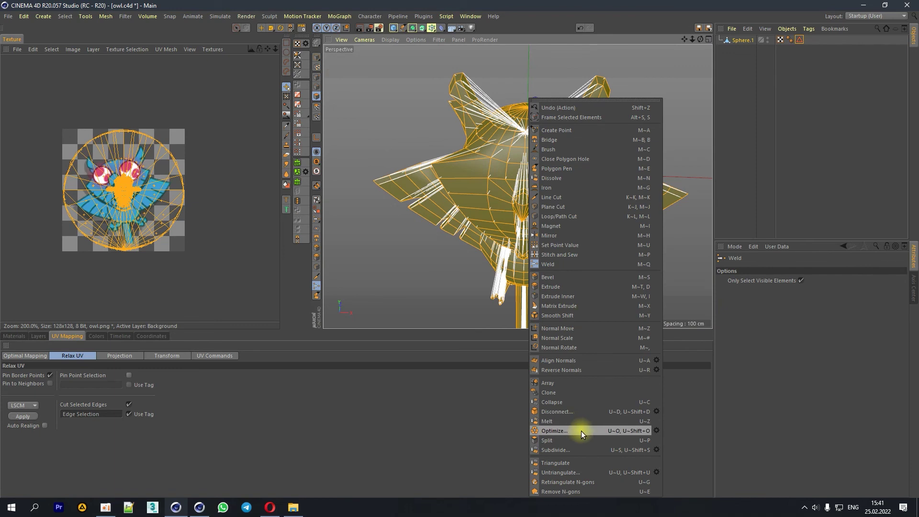
{"action": "left_click", "coordinate": [655, 431]}
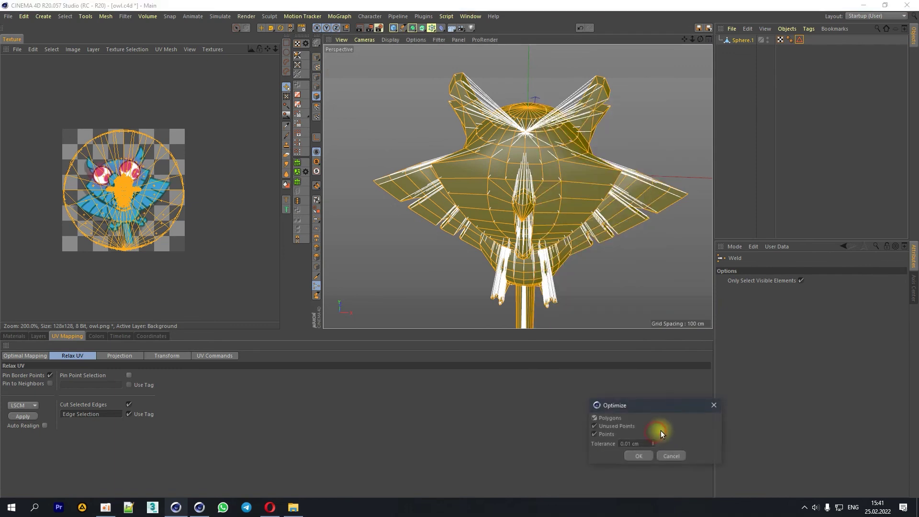
{"action": "left_click", "coordinate": [642, 457]}
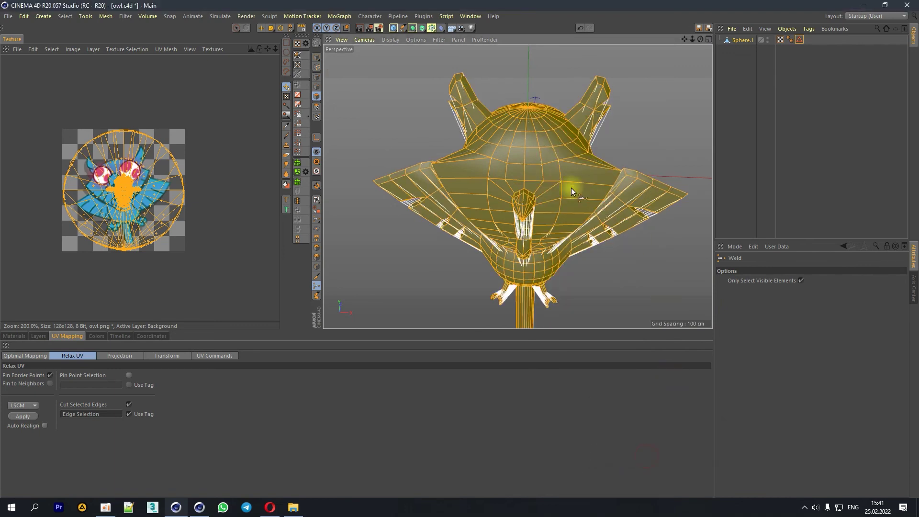
{"action": "left_click_drag", "start_coordinate": [700, 39], "coordinate": [406, 67]}
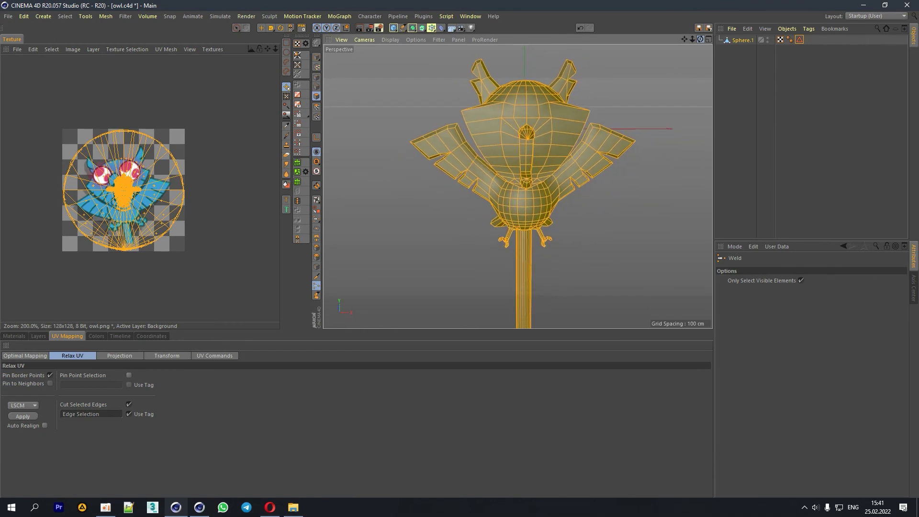
{"action": "left_click", "coordinate": [315, 54]}
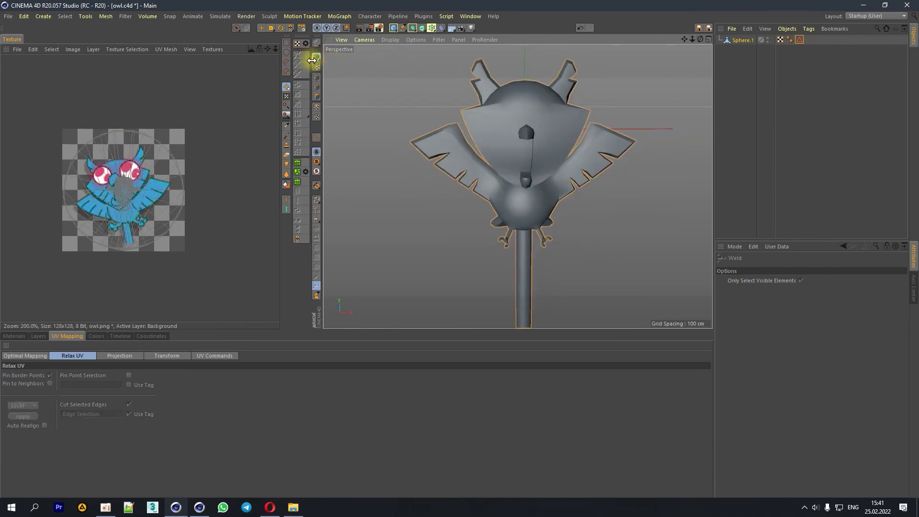
{"action": "left_click", "coordinate": [745, 40]}
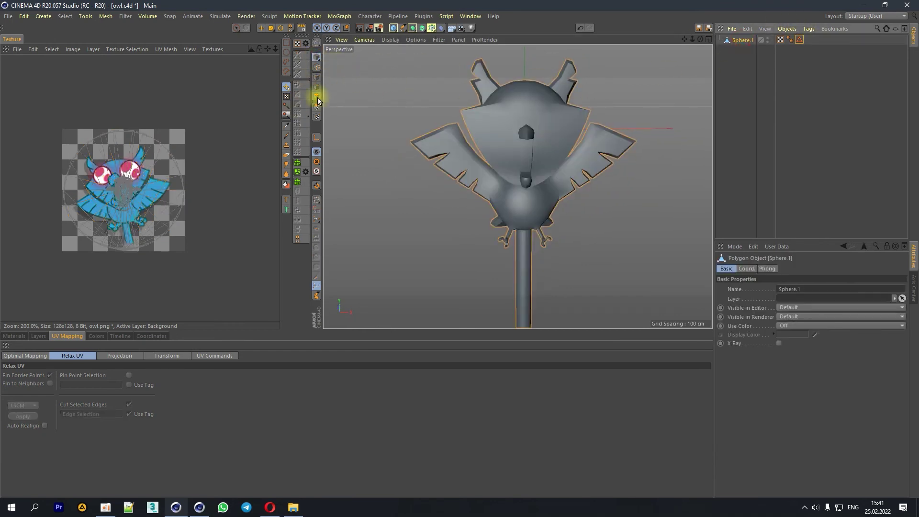
Step: Apply a trial Relax UV on the owl and test-push the UV mesh, undoing the distortion
{"action": "left_click", "coordinate": [316, 98]}
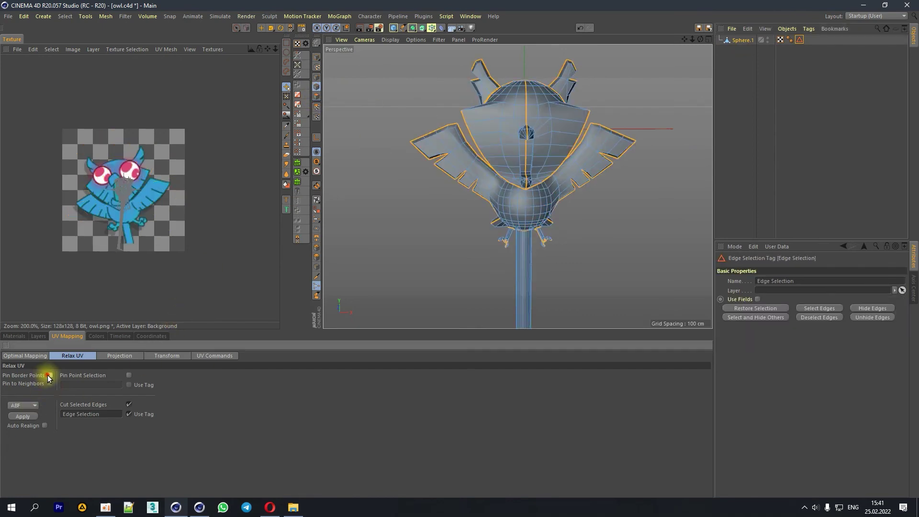
{"action": "left_click", "coordinate": [29, 420]}
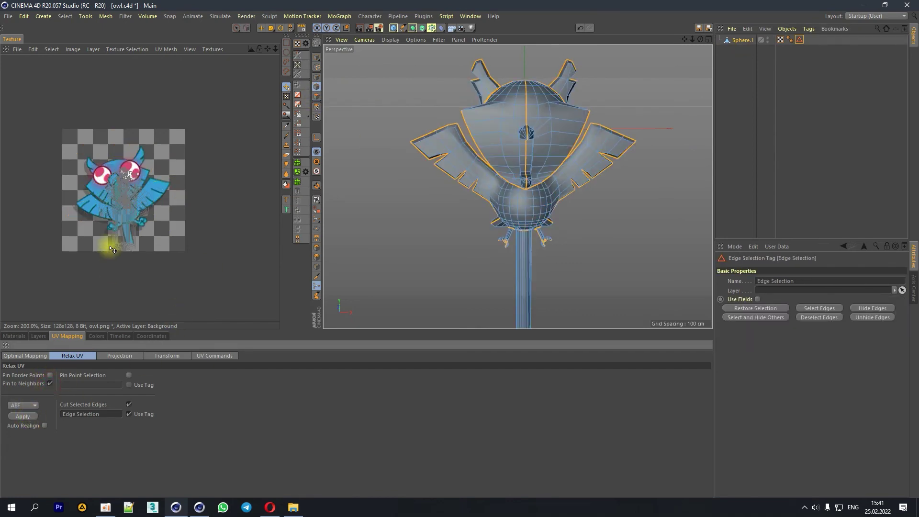
{"action": "scroll", "coordinate": [119, 230], "scroll_direction": "up", "scroll_amount": 3}
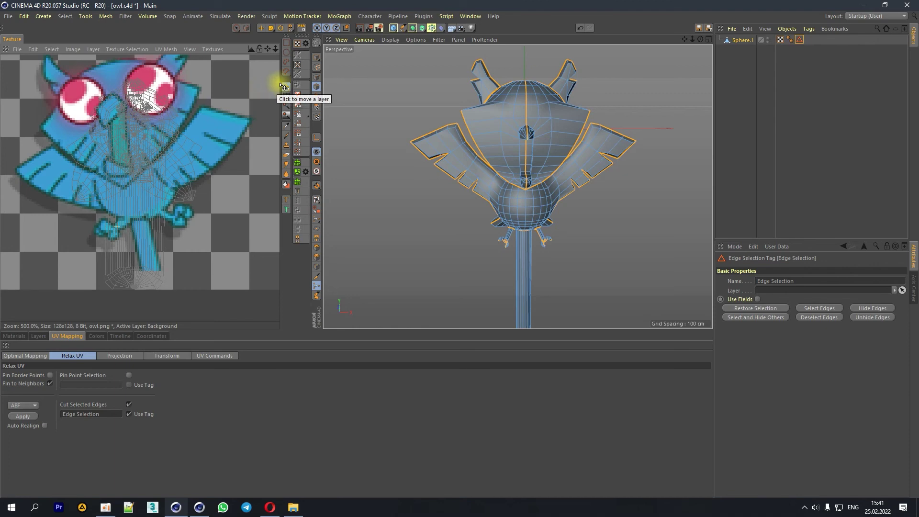
{"action": "left_click", "coordinate": [316, 98]}
{"action": "left_click_drag", "start_coordinate": [193, 180], "coordinate": [144, 163]}
{"action": "left_click", "coordinate": [580, 29]}
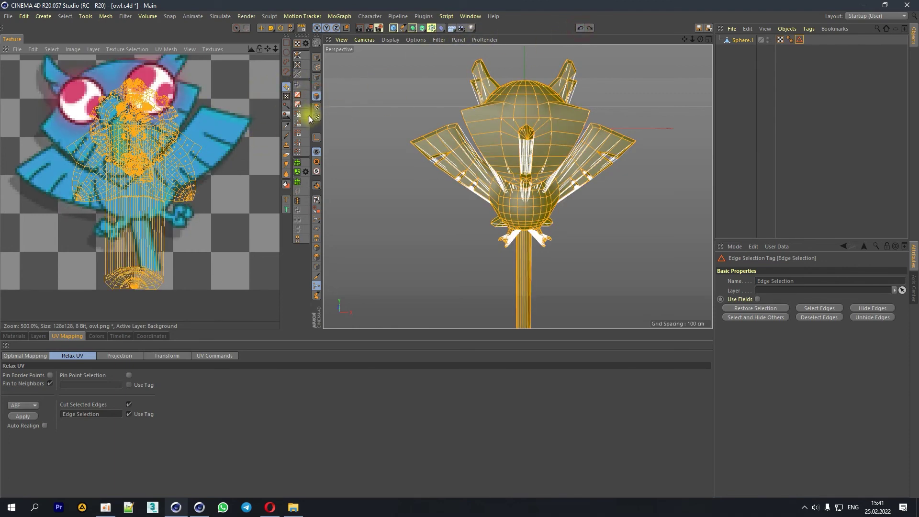
{"action": "left_click", "coordinate": [317, 106]}
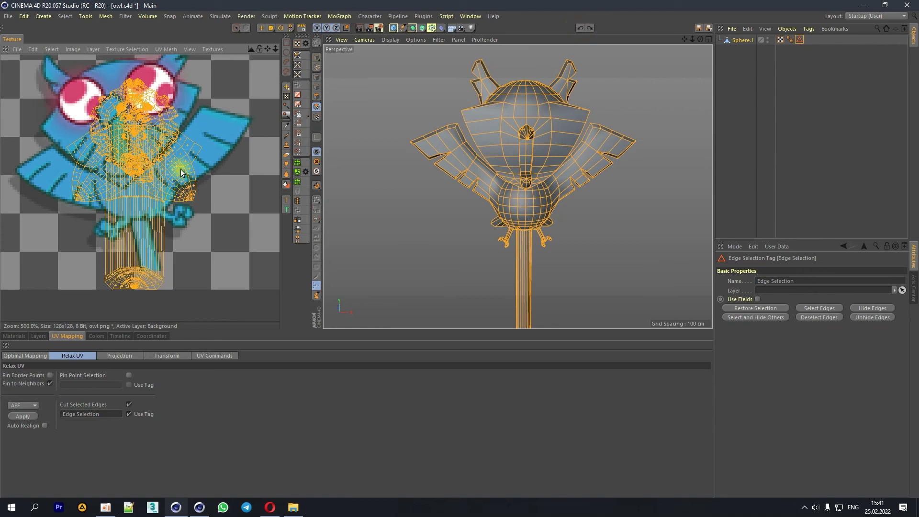
Step: Try moving the UV mesh off the owl, undo back to the spherical layout, and select Edge Selection
{"action": "left_click", "coordinate": [261, 28]}
{"action": "left_click_drag", "start_coordinate": [143, 239], "coordinate": [239, 168]}
{"action": "left_click_drag", "start_coordinate": [268, 49], "coordinate": [187, 156]}
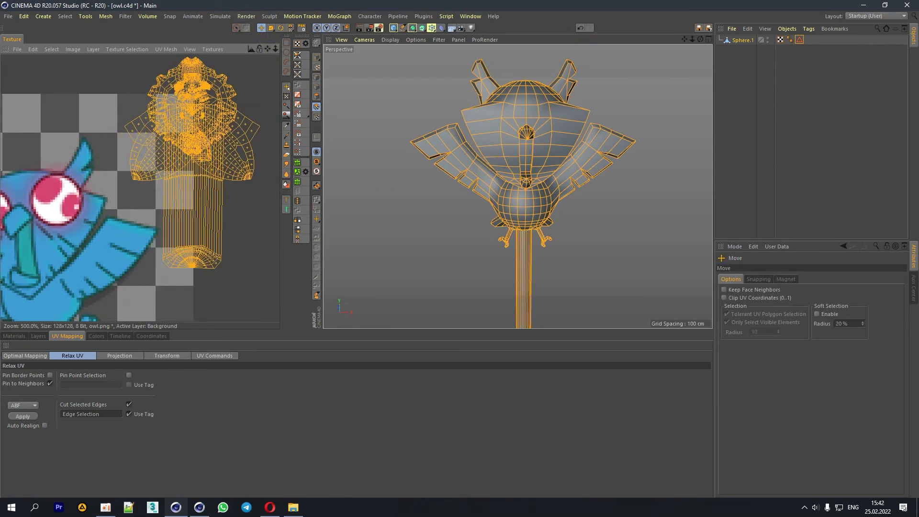
{"action": "left_click", "coordinate": [287, 155]}
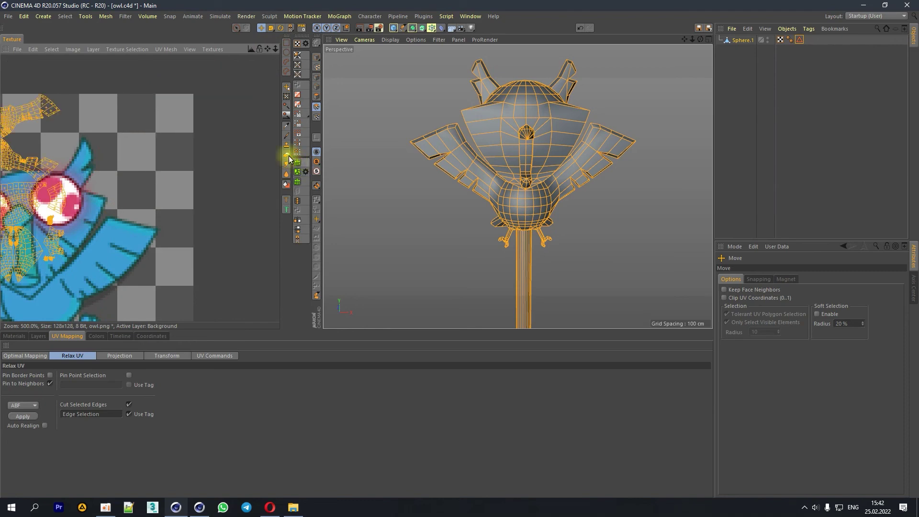
{"action": "left_click_drag", "start_coordinate": [268, 49], "coordinate": [406, 21]}
{"action": "mouse_move", "coordinate": [271, 49]}
{"action": "left_mouse_down"}
{"action": "mouse_move", "coordinate": [262, 40]}
{"action": "mouse_move", "coordinate": [272, 56]}
{"action": "left_mouse_up"}
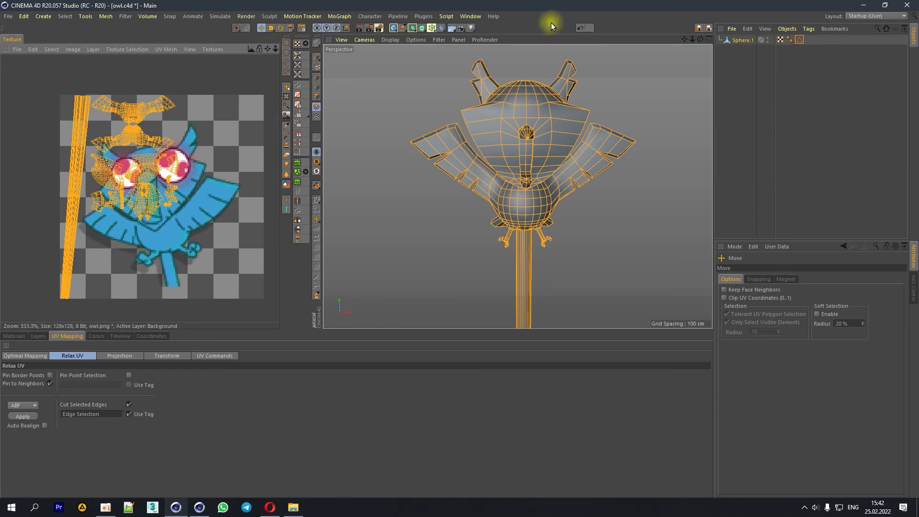
{"action": "left_click", "coordinate": [579, 28]}
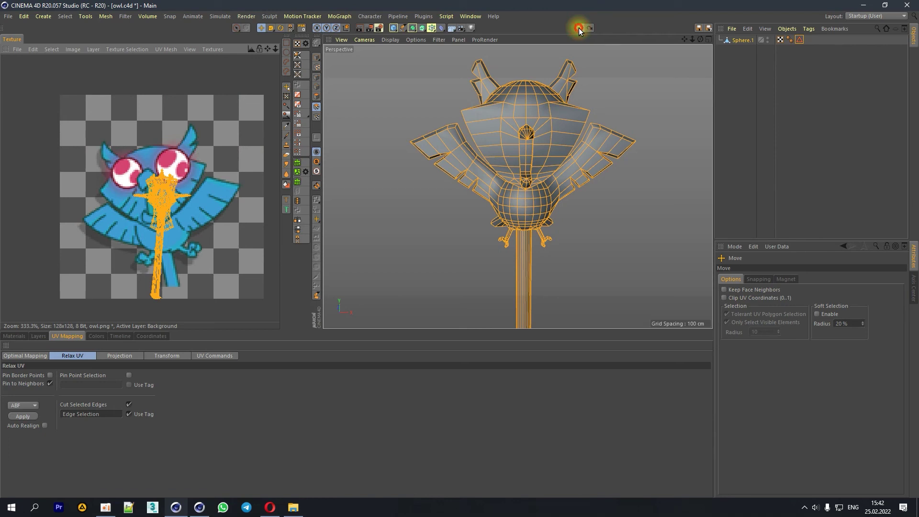
{"action": "left_click", "coordinate": [578, 28]}
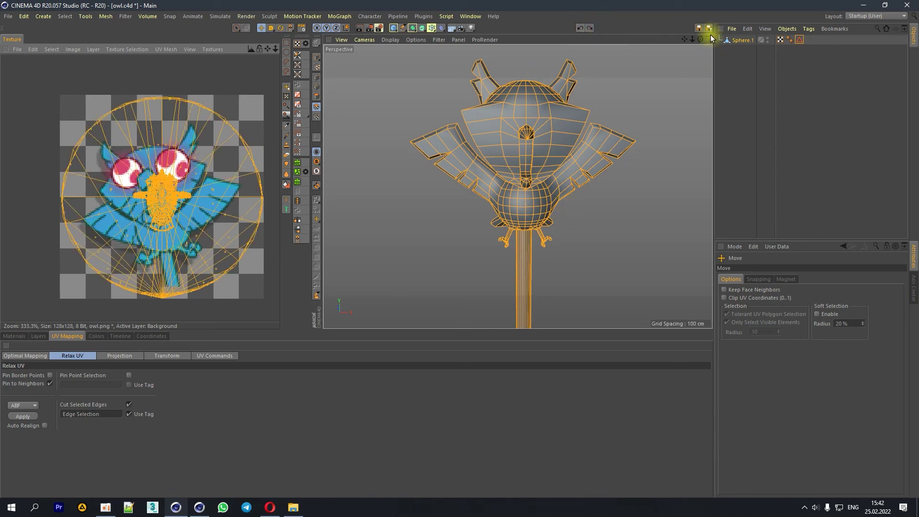
{"action": "left_click", "coordinate": [799, 41]}
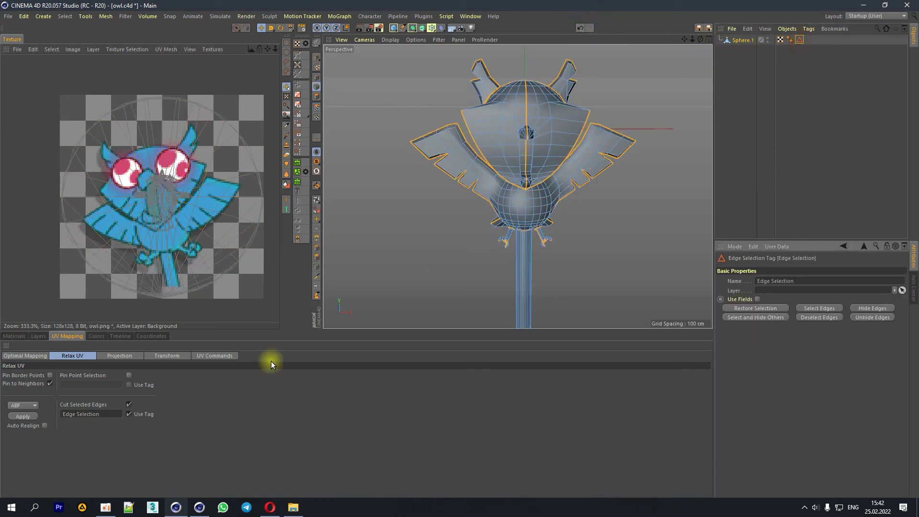
Step: Set Relax UV to ABF with pinned borders, cutting along the Edge Selection seams
{"action": "left_click", "coordinate": [27, 407]}
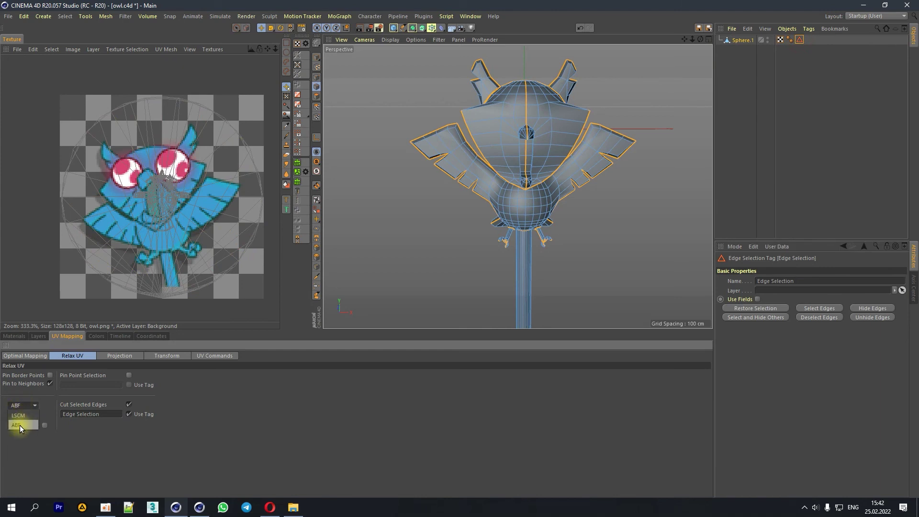
{"action": "left_click", "coordinate": [19, 426]}
{"action": "left_click", "coordinate": [51, 375]}
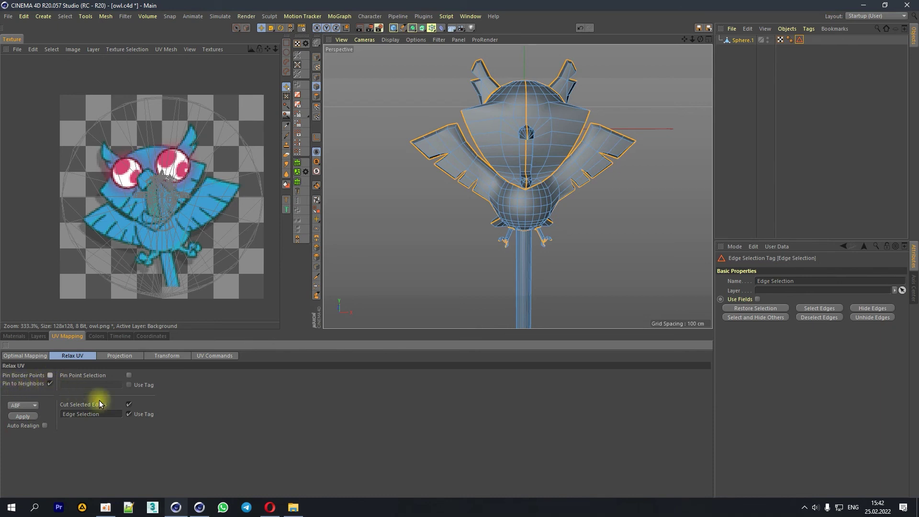
{"action": "left_click", "coordinate": [129, 405]}
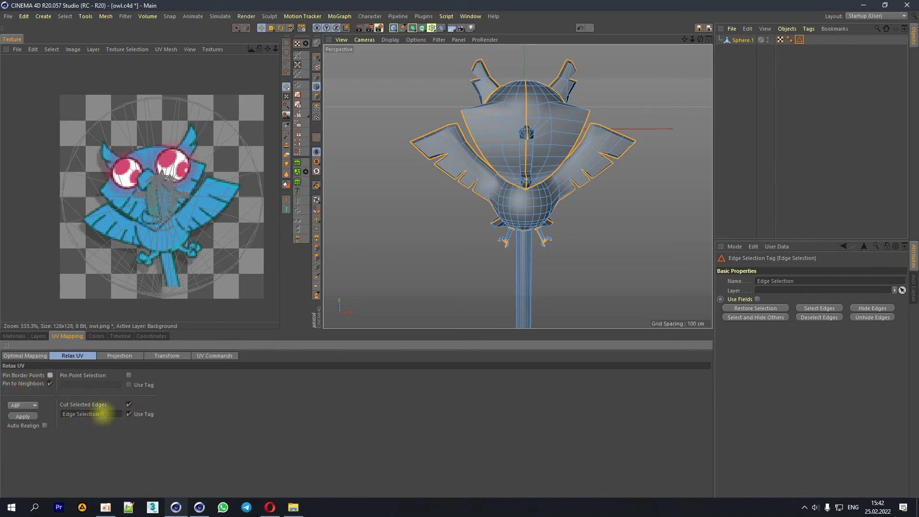
{"action": "left_click_drag", "start_coordinate": [799, 39], "coordinate": [117, 414]}
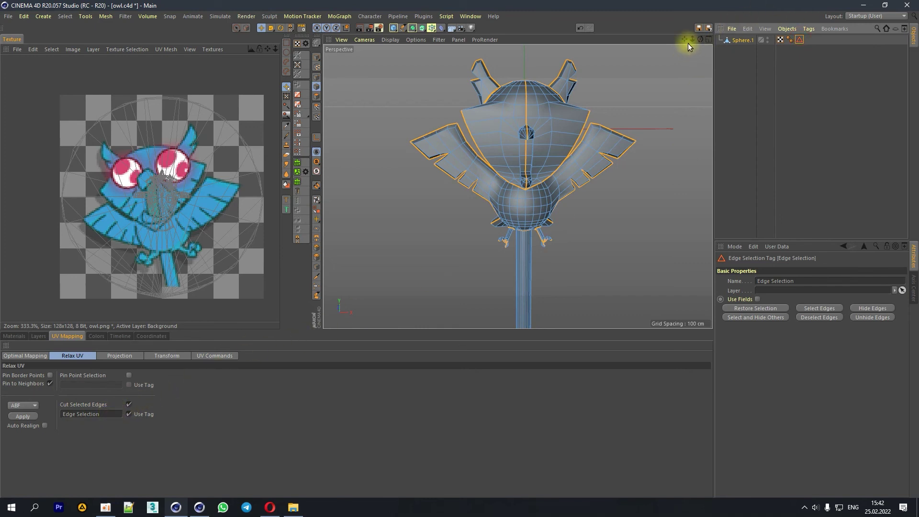
Step: Enable Auto Realign, apply the unwrap, and shift the arch-shaped UV island upward
{"action": "left_click", "coordinate": [15, 419]}
{"action": "left_click", "coordinate": [45, 425]}
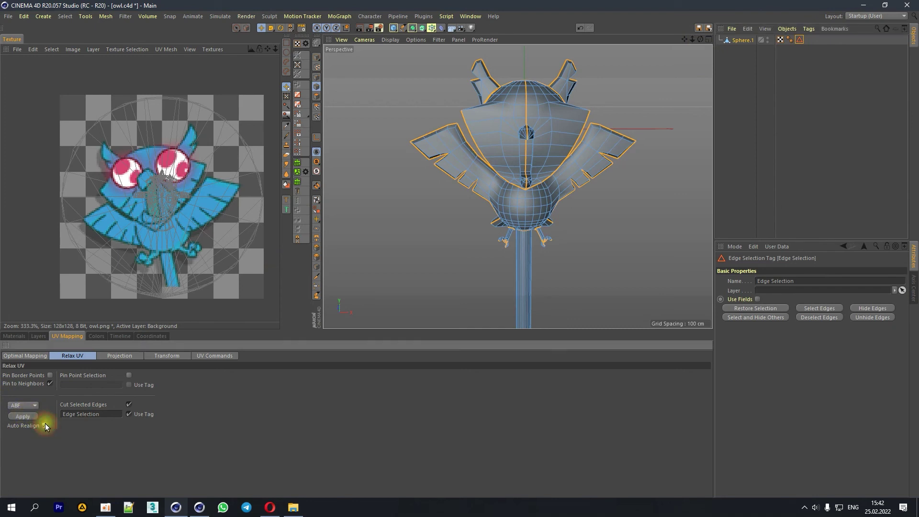
{"action": "left_click", "coordinate": [27, 416]}
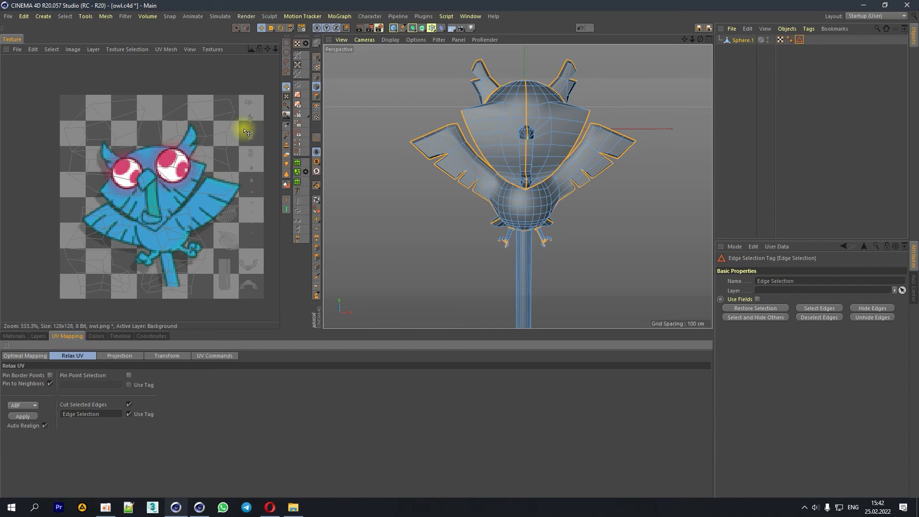
{"action": "left_click", "coordinate": [316, 108]}
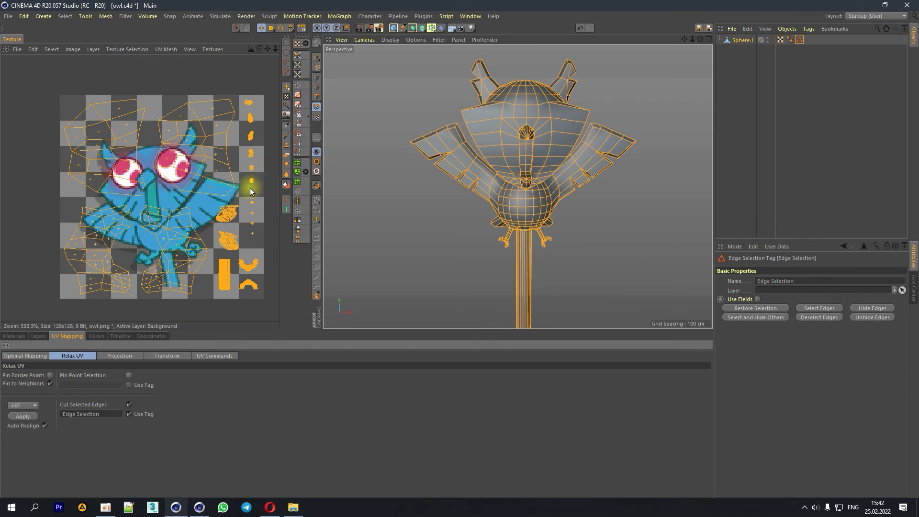
{"action": "left_click_drag", "start_coordinate": [251, 290], "coordinate": [244, 273]}
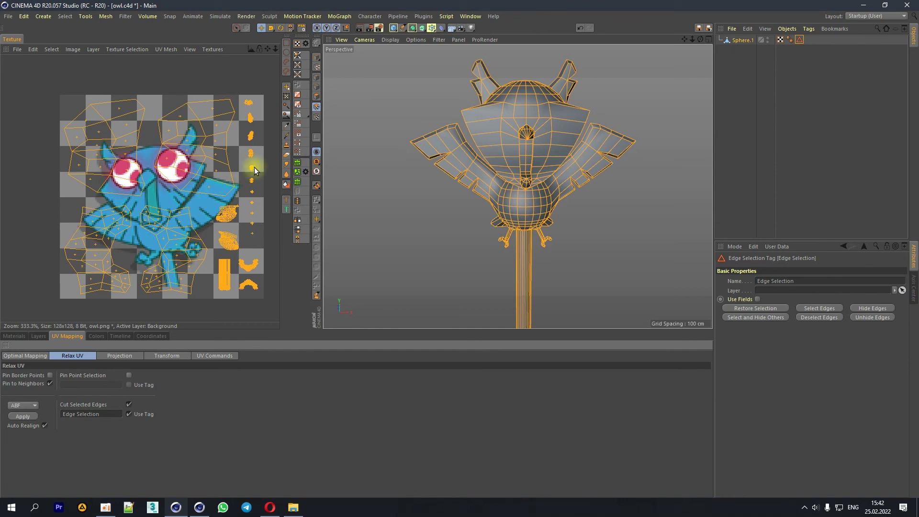
Step: Automatically re-lay out the owl's UV islands over the owl.png texture
{"action": "left_click", "coordinate": [298, 162]}
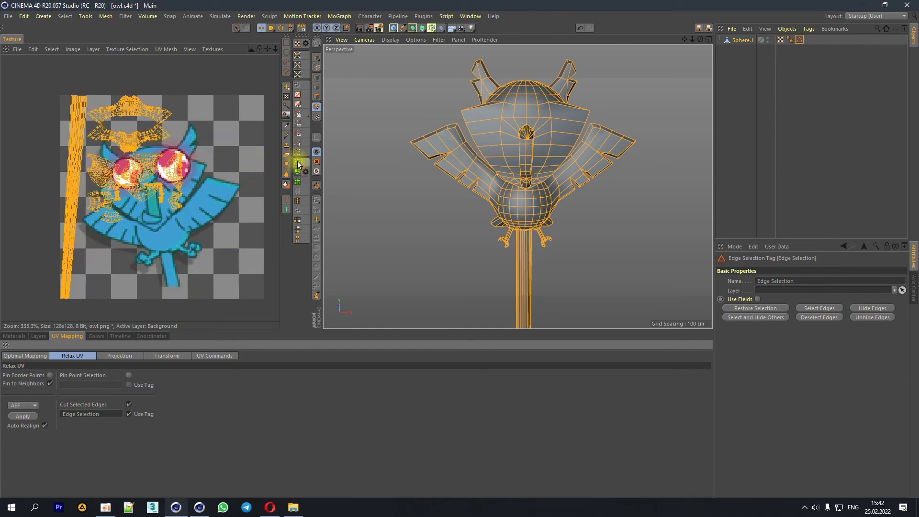
{"action": "scroll", "coordinate": [117, 189], "scroll_direction": "up", "scroll_amount": 5}
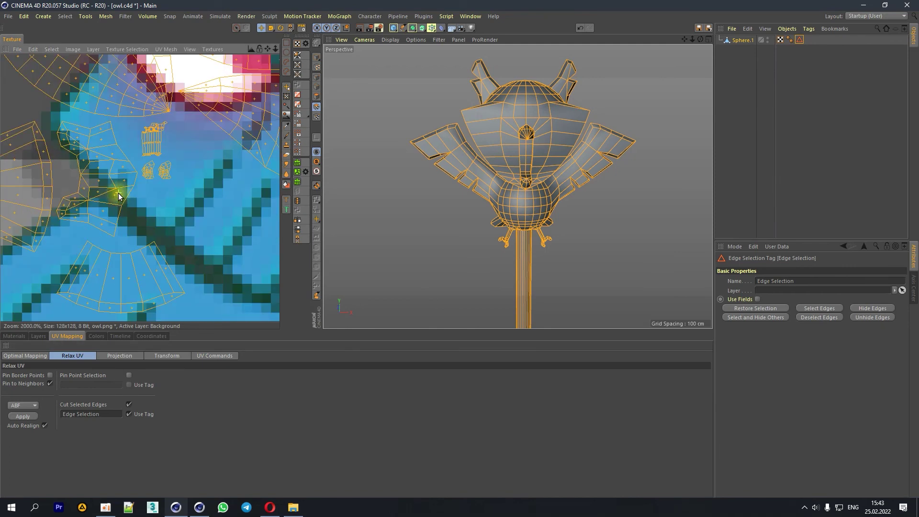
{"action": "scroll", "coordinate": [139, 171], "scroll_direction": "down", "scroll_amount": 2}
{"action": "scroll", "coordinate": [139, 172], "scroll_direction": "down", "scroll_amount": 1}
{"action": "scroll", "coordinate": [139, 171], "scroll_direction": "down", "scroll_amount": 1}
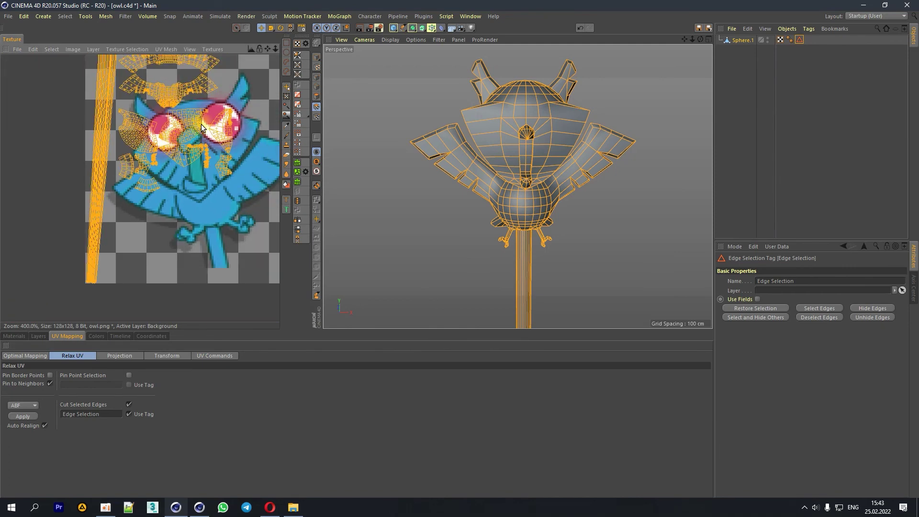
{"action": "middle_click_drag", "start_coordinate": [139, 172], "coordinate": [139, 175]}
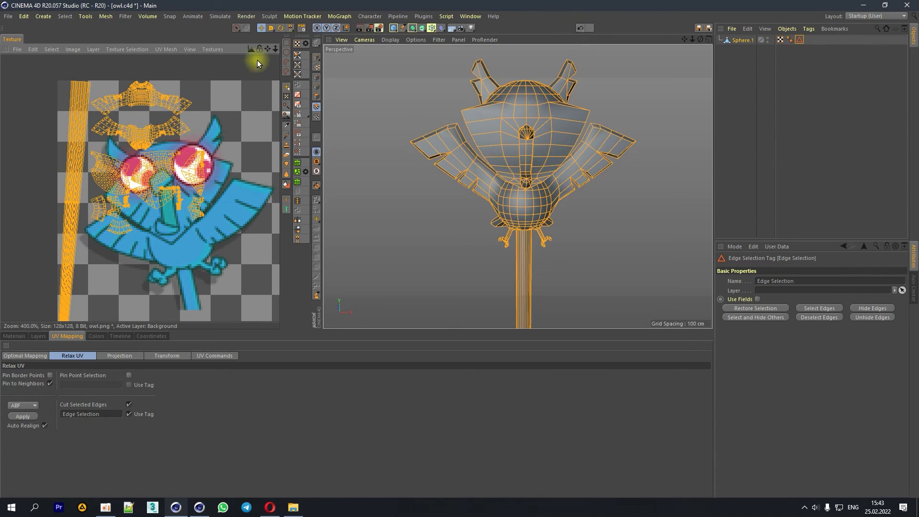
{"action": "left_click_drag", "start_coordinate": [275, 50], "coordinate": [275, 50]}
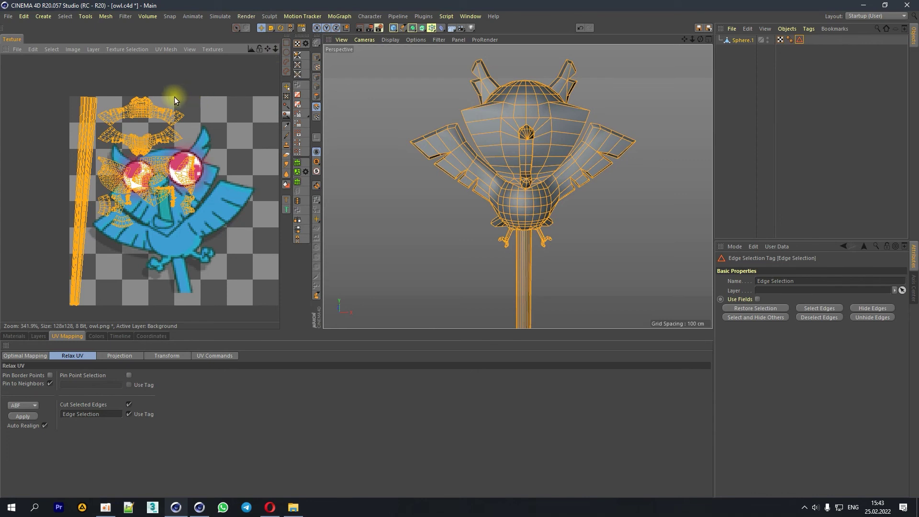
Step: Select only the top UV island and nudge it slightly to the right
{"action": "left_click", "coordinate": [105, 164]}
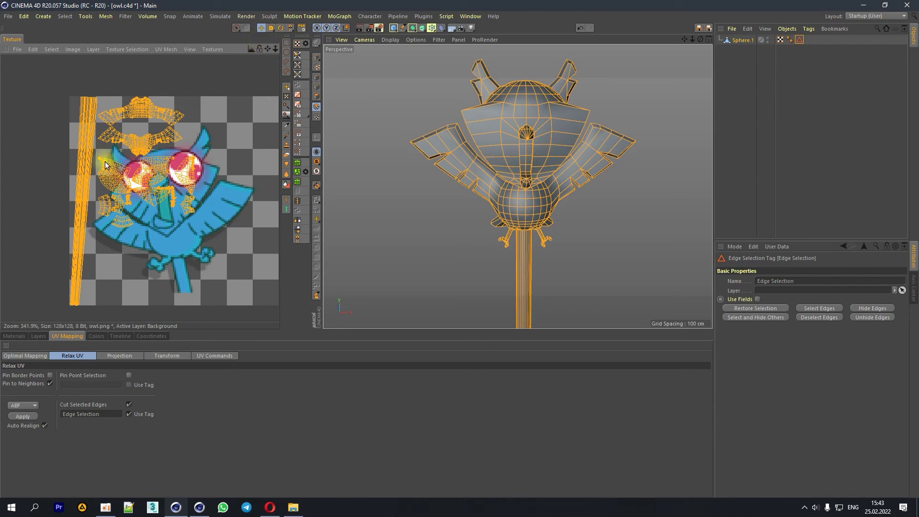
{"action": "double_click", "coordinate": [132, 110]}
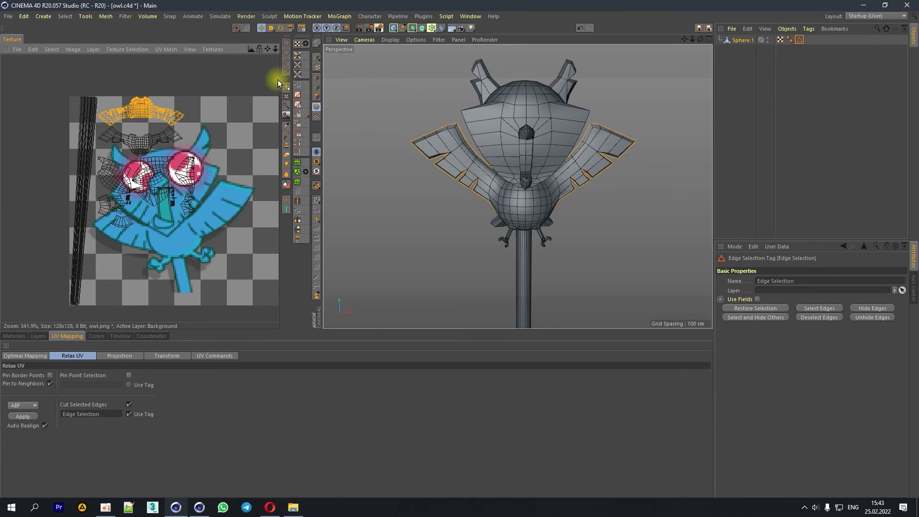
{"action": "left_click_drag", "start_coordinate": [164, 115], "coordinate": [173, 117]}
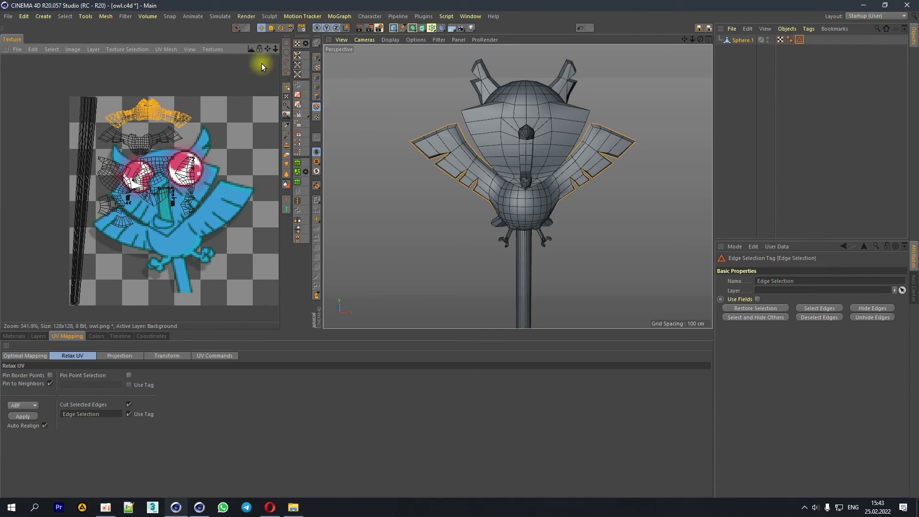
{"action": "left_click_drag", "start_coordinate": [263, 49], "coordinate": [144, 144]}
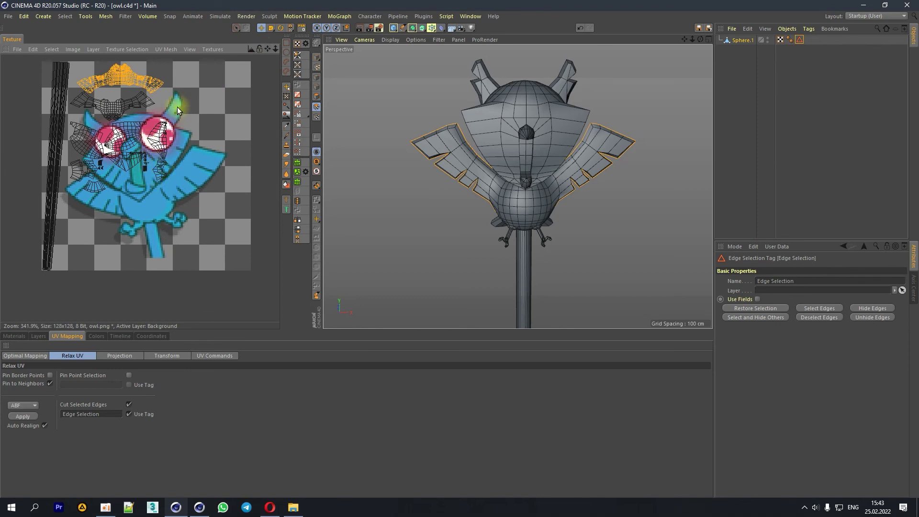
{"action": "left_click", "coordinate": [189, 49]}
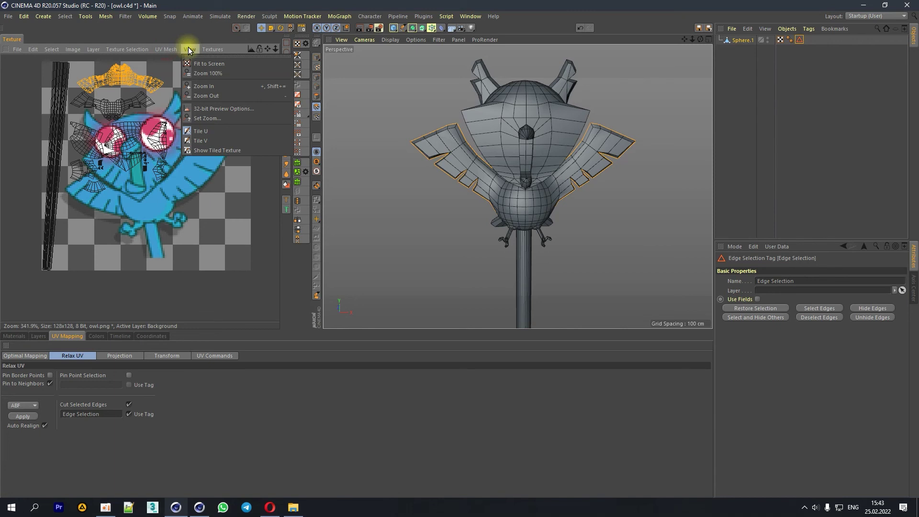
{"action": "mouse_move", "coordinate": [213, 48]}
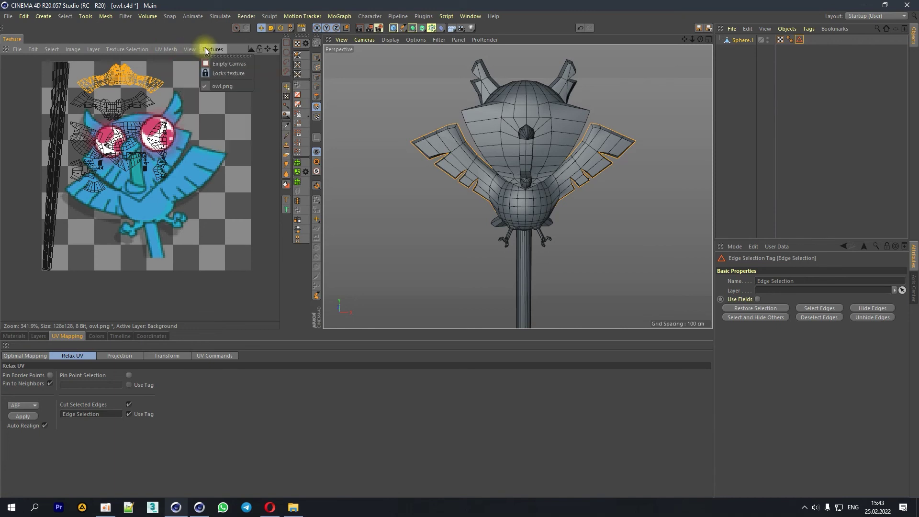
Step: Replace the owl texture with an empty canvas and centre the UV islands
{"action": "left_click", "coordinate": [212, 63]}
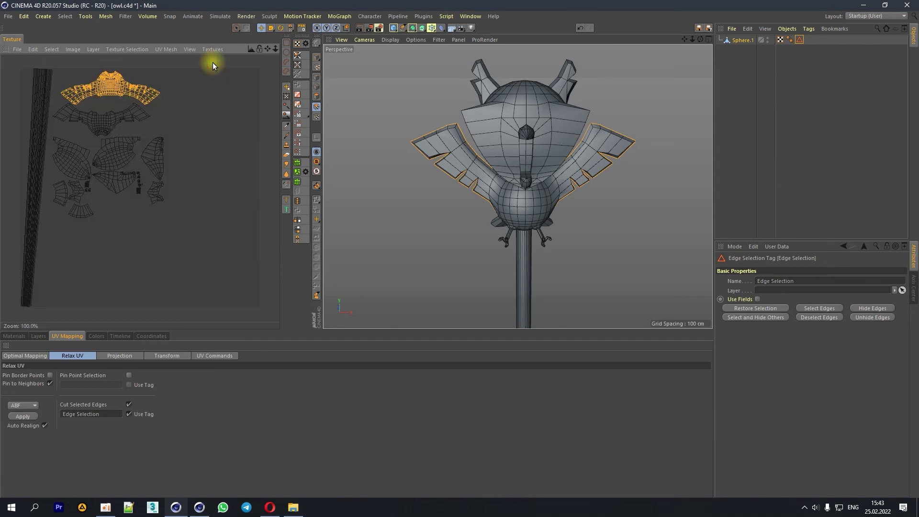
{"action": "left_click", "coordinate": [212, 49]}
{"action": "mouse_move", "coordinate": [267, 49]}
{"action": "left_mouse_down"}
{"action": "mouse_move", "coordinate": [282, 42]}
{"action": "mouse_move", "coordinate": [272, 54]}
{"action": "left_mouse_up"}
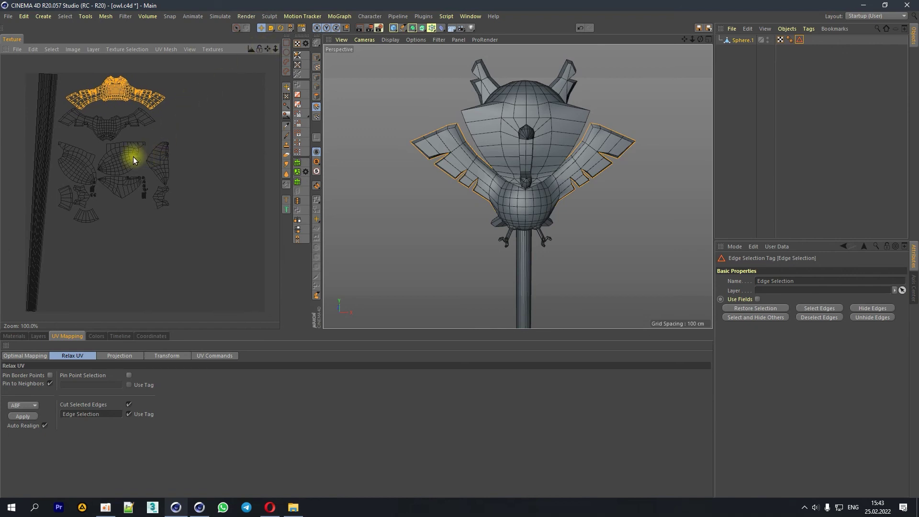
Step: Move the wings-and-body UV island below the other islands
{"action": "left_click_drag", "start_coordinate": [238, 29], "coordinate": [268, 75]}
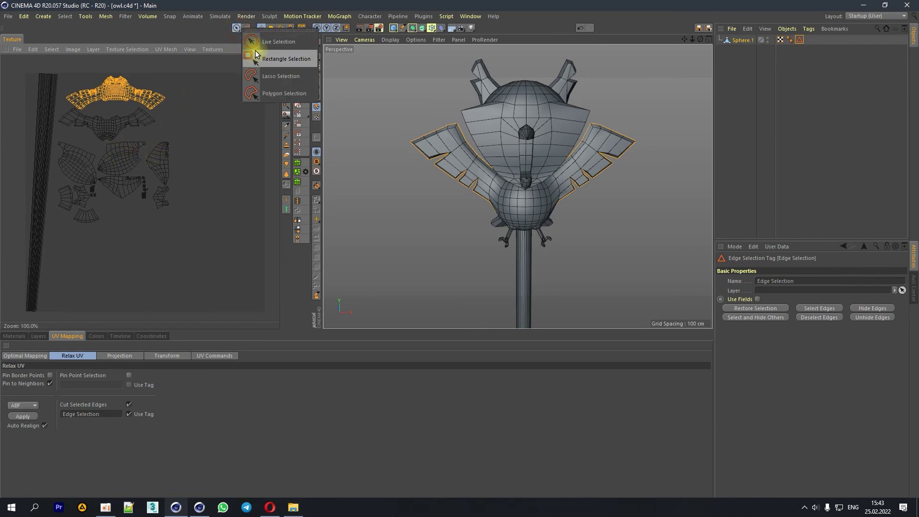
{"action": "left_click_drag", "start_coordinate": [194, 236], "coordinate": [57, 107]}
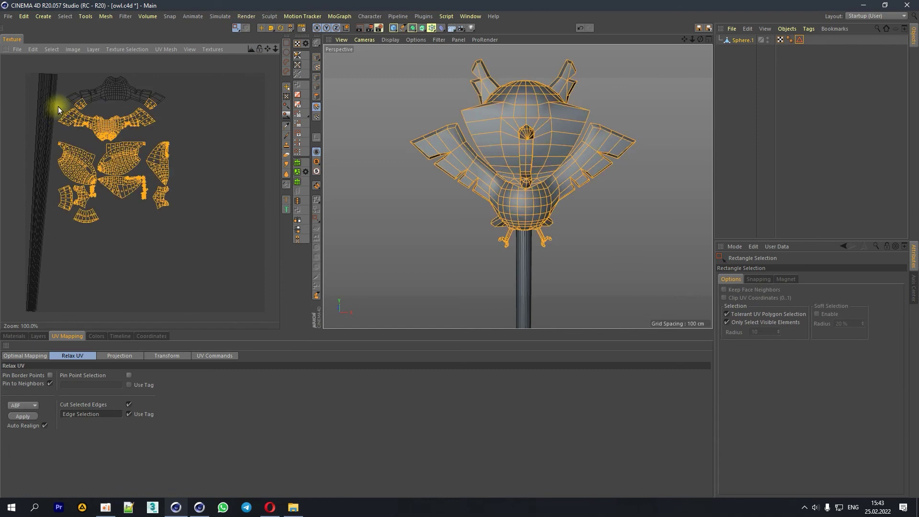
{"action": "left_click", "coordinate": [262, 28]}
{"action": "left_click", "coordinate": [110, 126]}
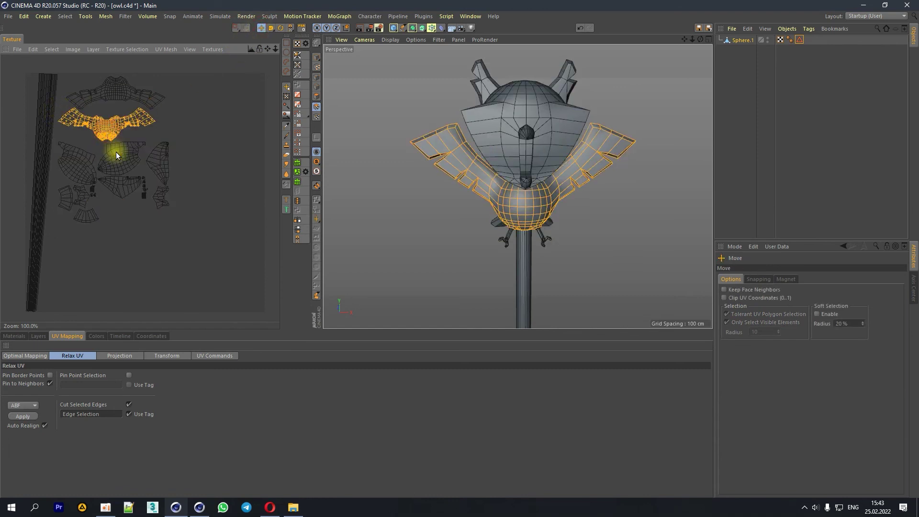
{"action": "left_click_drag", "start_coordinate": [114, 130], "coordinate": [112, 250]}
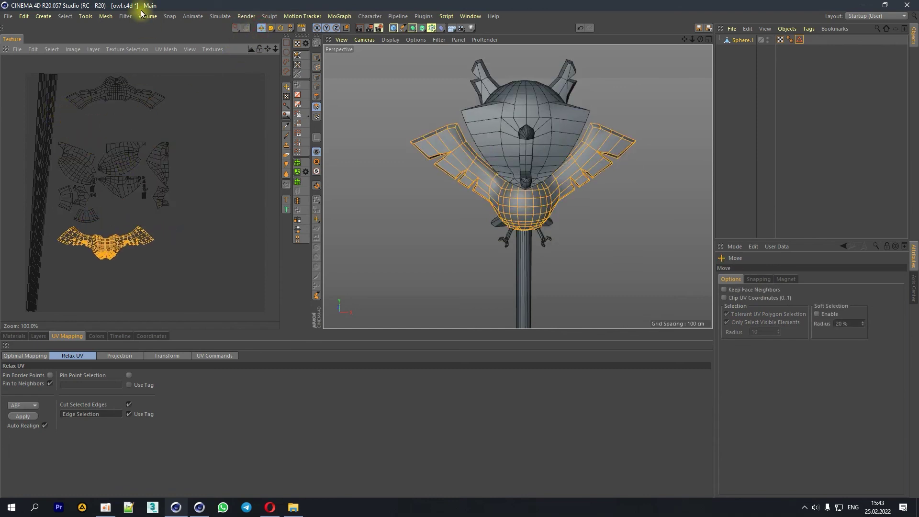
Step: Box-select the remaining lower UV islands and move them down
{"action": "left_click", "coordinate": [235, 28]}
{"action": "mouse_move", "coordinate": [195, 269]}
{"action": "left_mouse_down"}
{"action": "mouse_move", "coordinate": [45, 130]}
{"action": "mouse_move", "coordinate": [53, 136]}
{"action": "left_mouse_up"}
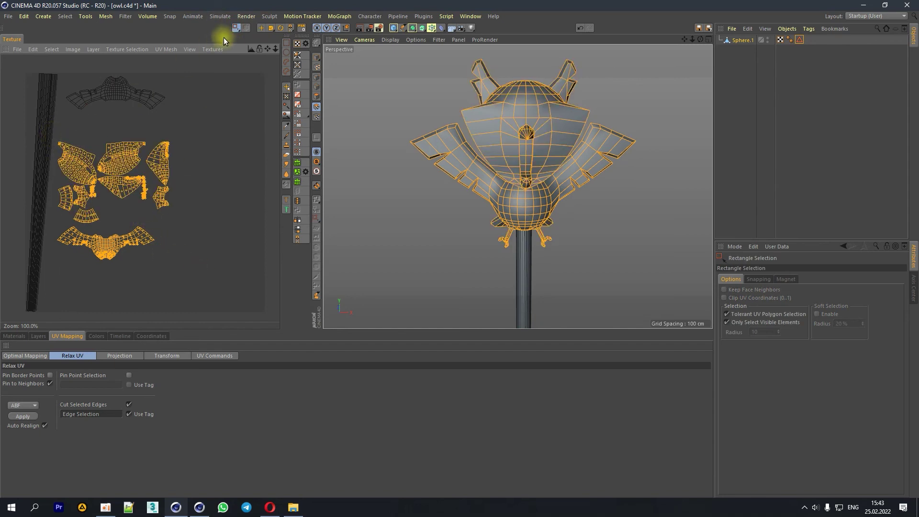
{"action": "left_click", "coordinate": [262, 28]}
{"action": "left_click_drag", "start_coordinate": [115, 192], "coordinate": [135, 278]}
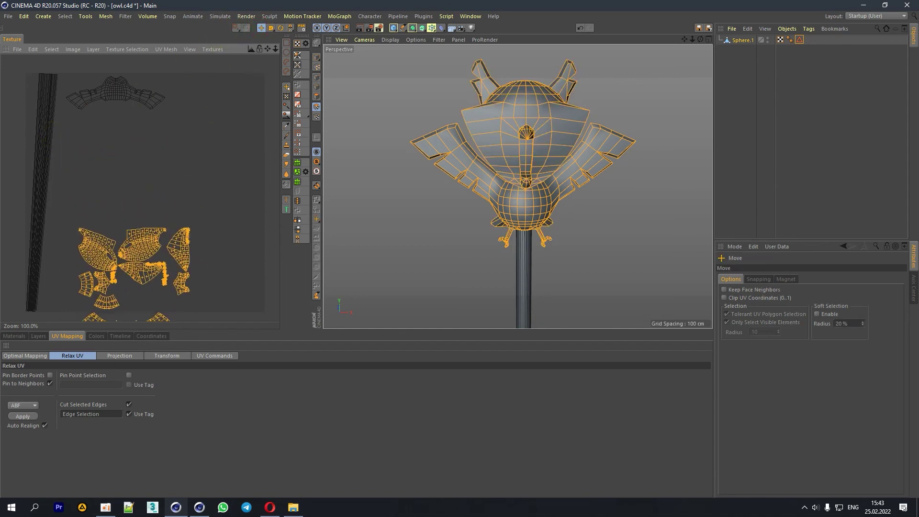
Step: Greatly enlarge the top UV island, move it into place and flip it vertically
{"action": "left_click", "coordinate": [125, 91]}
{"action": "left_click", "coordinate": [271, 27]}
{"action": "left_click_drag", "start_coordinate": [137, 120], "coordinate": [150, 109]}
{"action": "left_click", "coordinate": [261, 27]}
{"action": "left_click_drag", "start_coordinate": [95, 86], "coordinate": [185, 132]}
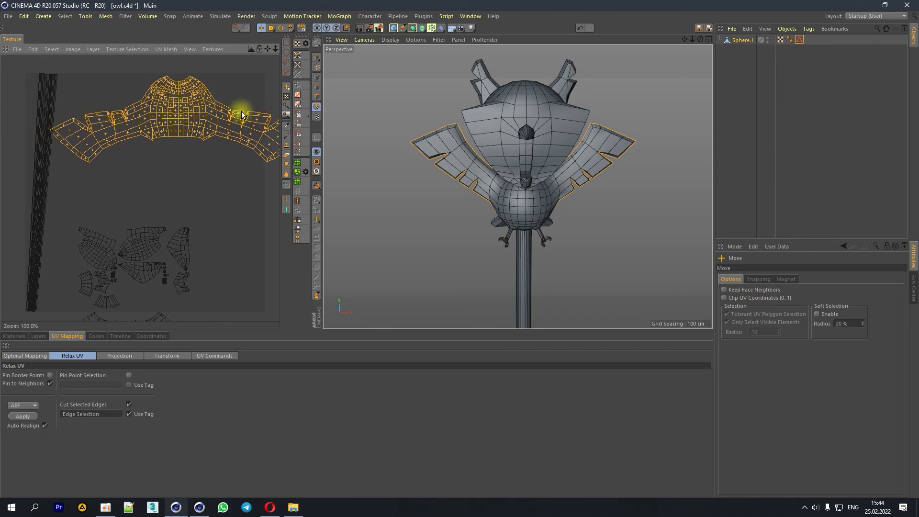
{"action": "left_click", "coordinate": [301, 235]}
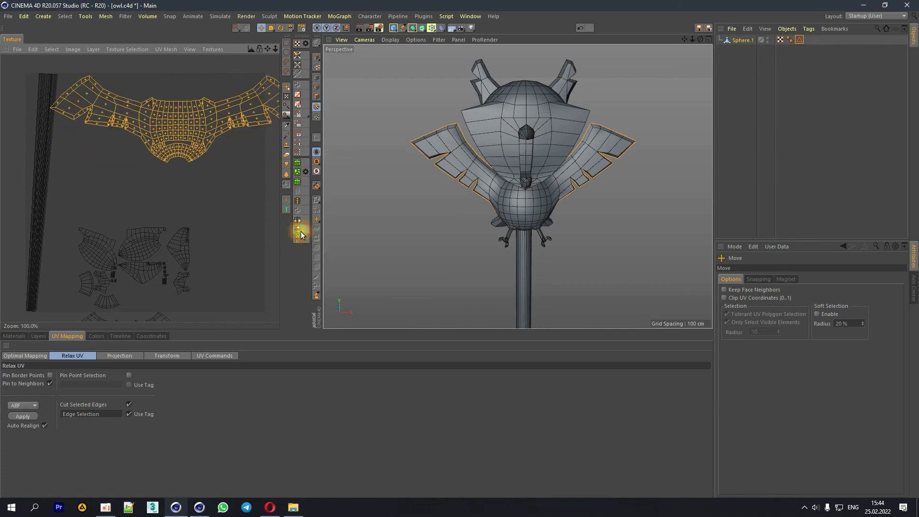
Step: Squeeze the enlarged top island horizontally with non-uniform scaling
{"action": "left_click_drag", "start_coordinate": [265, 48], "coordinate": [157, 148]}
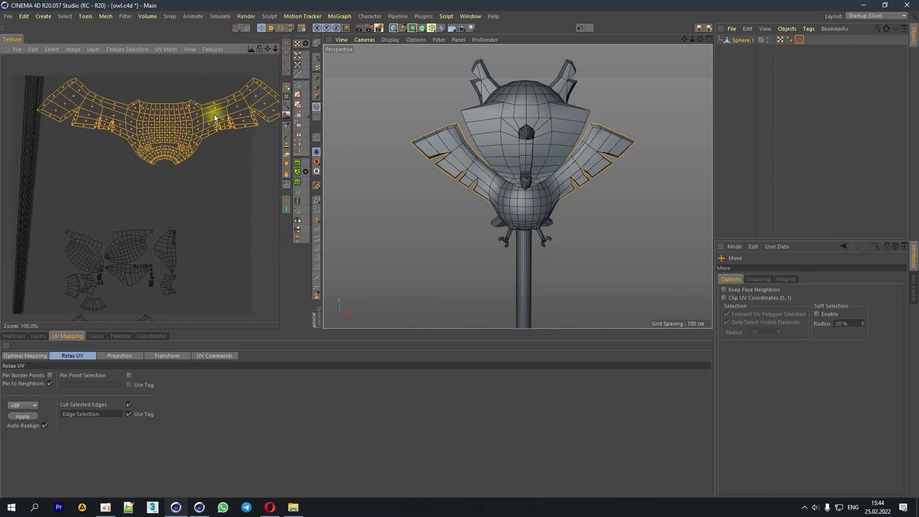
{"action": "left_click_drag", "start_coordinate": [269, 47], "coordinate": [267, 48]}
{"action": "left_click", "coordinate": [271, 28]}
{"action": "left_click_drag", "start_coordinate": [98, 109], "coordinate": [77, 115]}
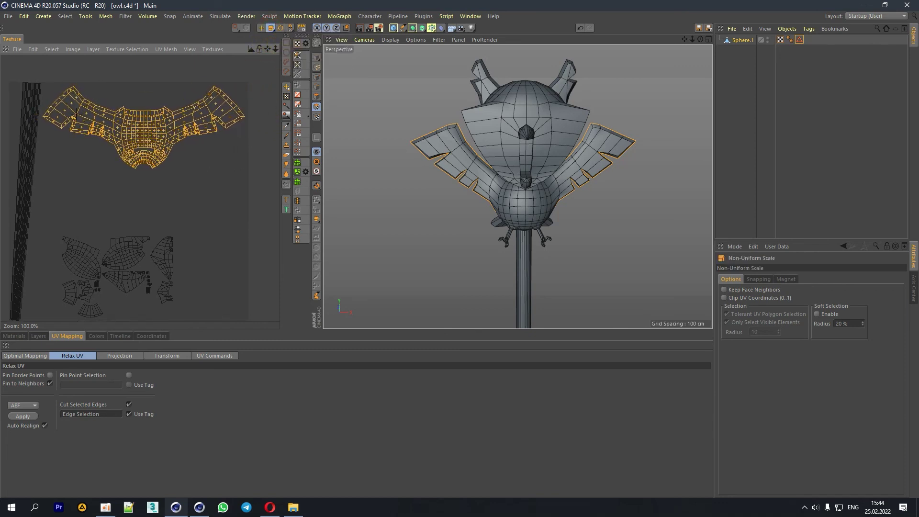
Step: Move the bottom wings-and-body island up into the gap and make it narrower
{"action": "left_click_drag", "start_coordinate": [268, 47], "coordinate": [268, 45]}
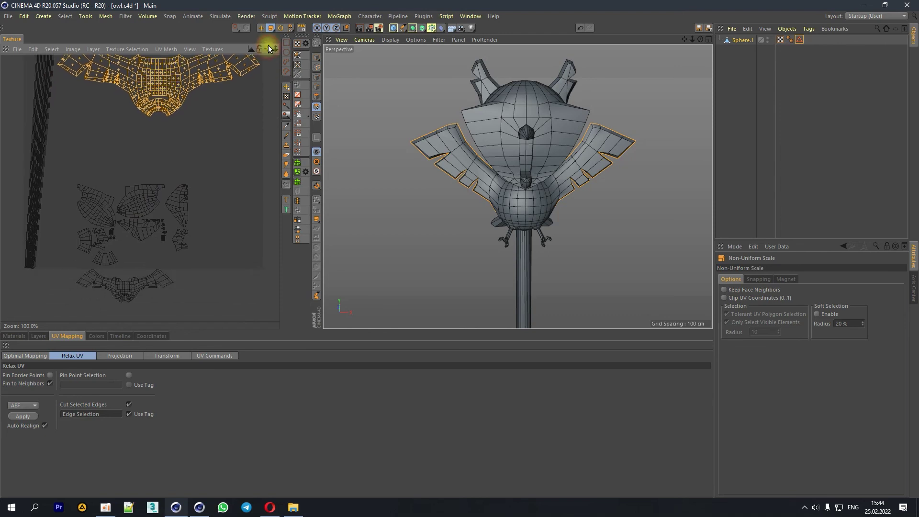
{"action": "left_click", "coordinate": [127, 287]}
{"action": "mouse_move", "coordinate": [127, 286]}
{"action": "left_mouse_down"}
{"action": "mouse_move", "coordinate": [161, 130]}
{"action": "mouse_move", "coordinate": [185, 120]}
{"action": "left_mouse_up"}
{"action": "left_click", "coordinate": [271, 28]}
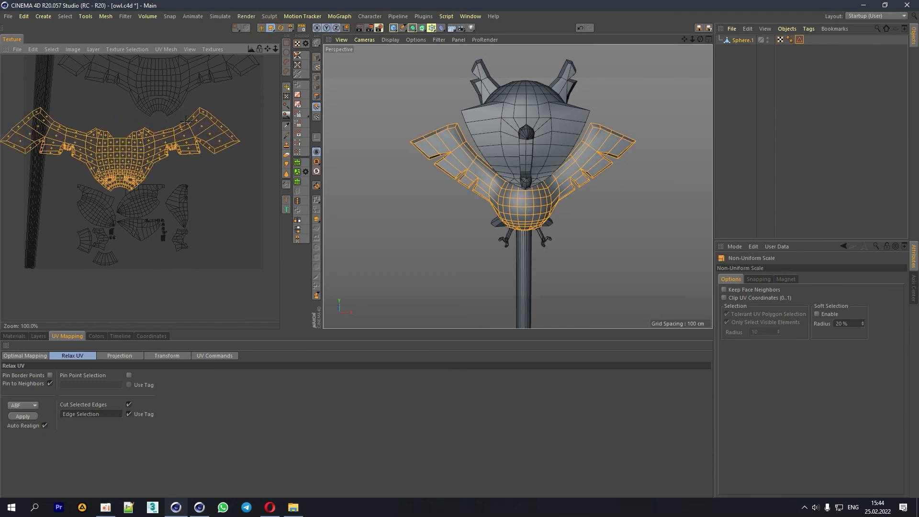
{"action": "left_click", "coordinate": [274, 29]}
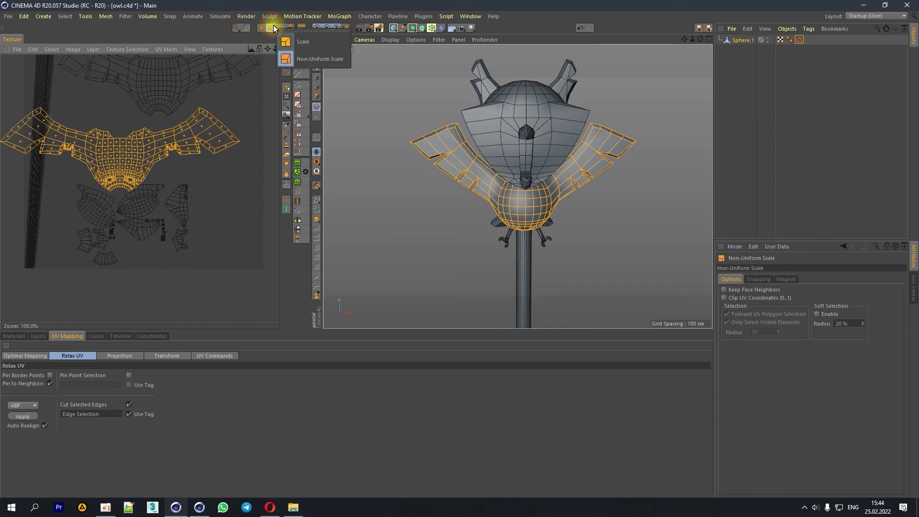
{"action": "left_click", "coordinate": [306, 60]}
{"action": "left_click_drag", "start_coordinate": [222, 146], "coordinate": [215, 149]}
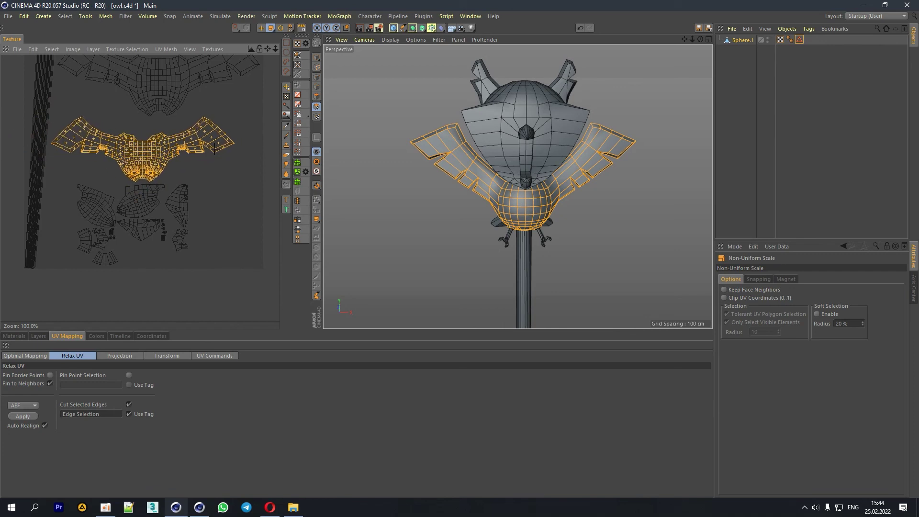
Step: Enlarge the wings-and-body island evenly, shift it up-right, and squeeze it horizontally
{"action": "left_click", "coordinate": [297, 43]}
{"action": "left_click_drag", "start_coordinate": [157, 156], "coordinate": [154, 146]}
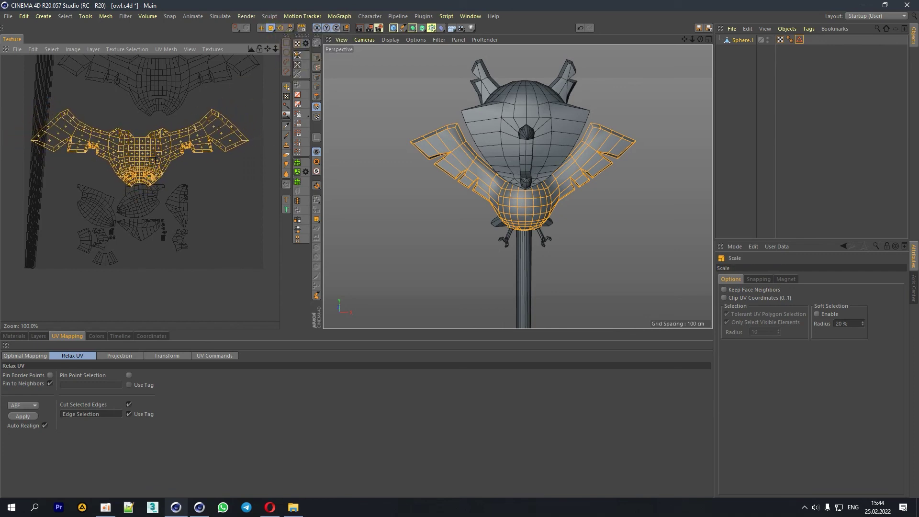
{"action": "left_click", "coordinate": [261, 28]}
{"action": "left_click_drag", "start_coordinate": [124, 170], "coordinate": [140, 156]}
{"action": "left_click", "coordinate": [271, 28]}
{"action": "left_click", "coordinate": [306, 59]}
{"action": "left_click_drag", "start_coordinate": [157, 141], "coordinate": [162, 157]}
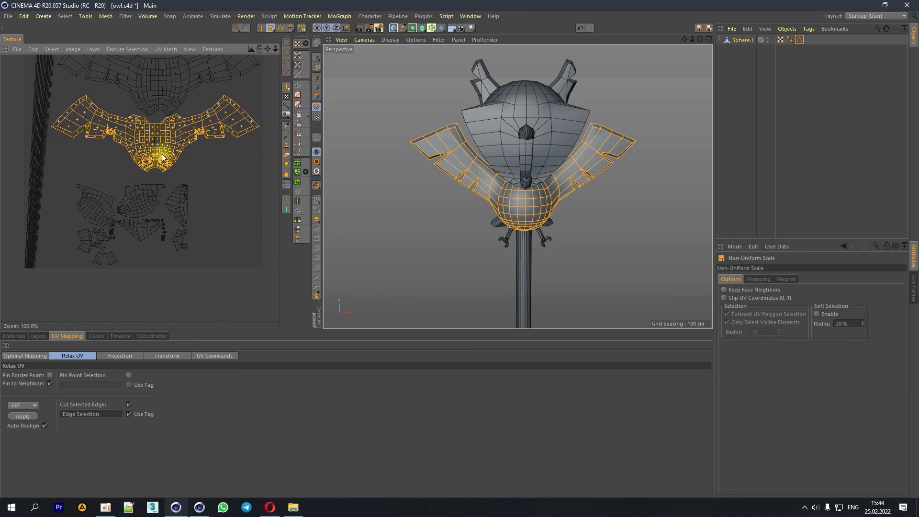
{"action": "left_click", "coordinate": [236, 27]}
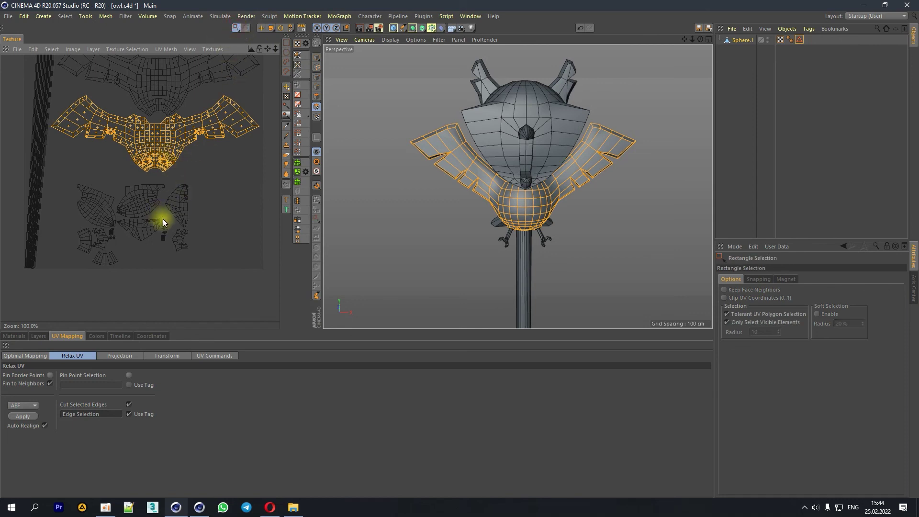
Step: Try selecting the left, middle and right lower UV islands, then clear the selection
{"action": "left_click", "coordinate": [86, 208]}
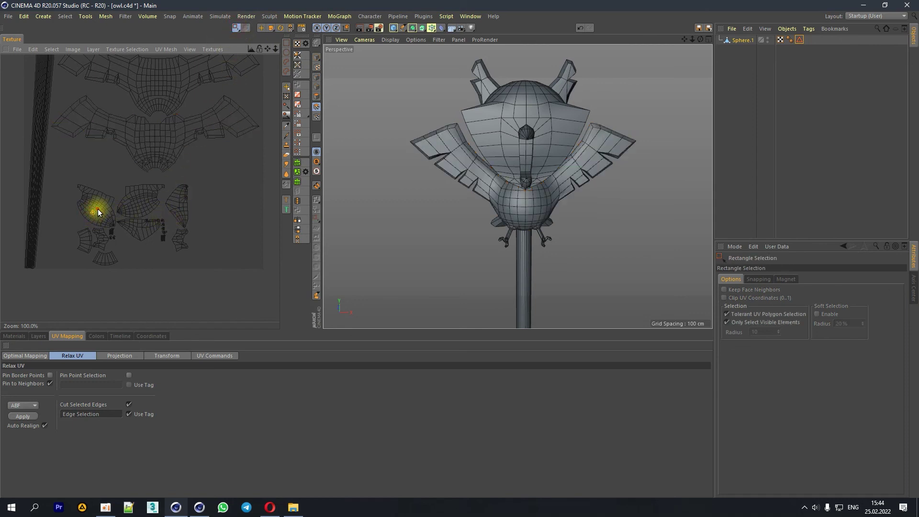
{"action": "left_click", "coordinate": [261, 28]}
{"action": "double_click", "coordinate": [90, 210]}
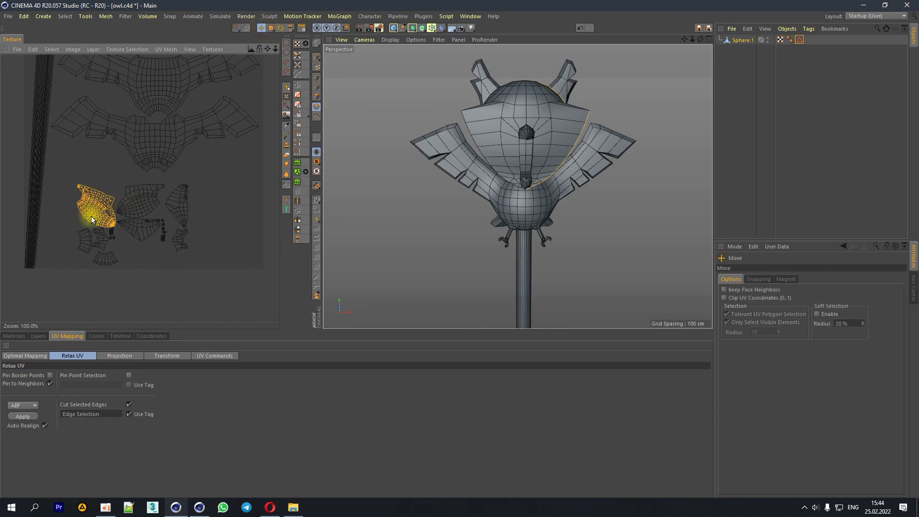
{"action": "left_click", "coordinate": [271, 28]}
{"action": "double_click", "coordinate": [142, 205]}
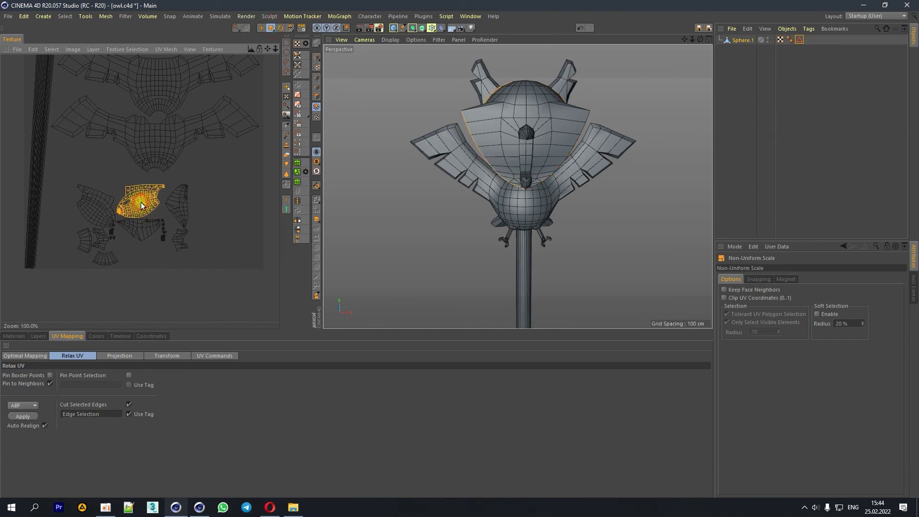
{"action": "double_click", "coordinate": [183, 202]}
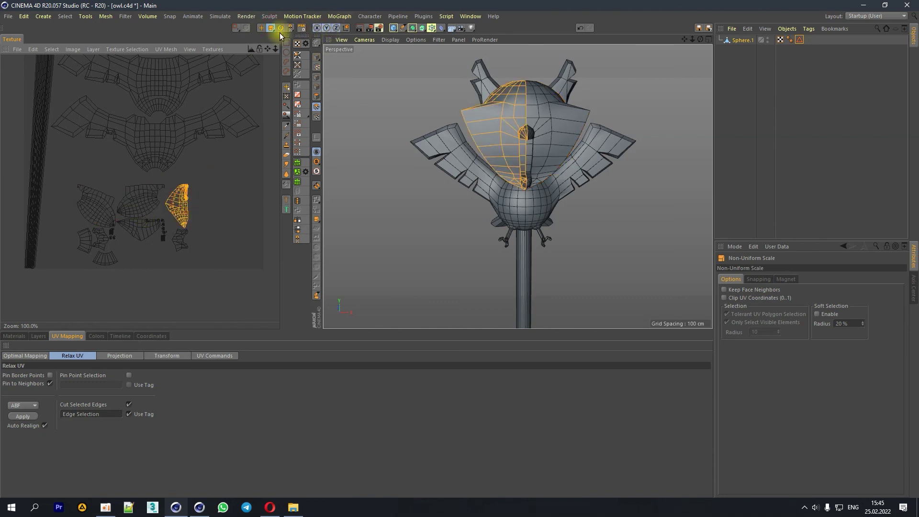
{"action": "left_click", "coordinate": [236, 28]}
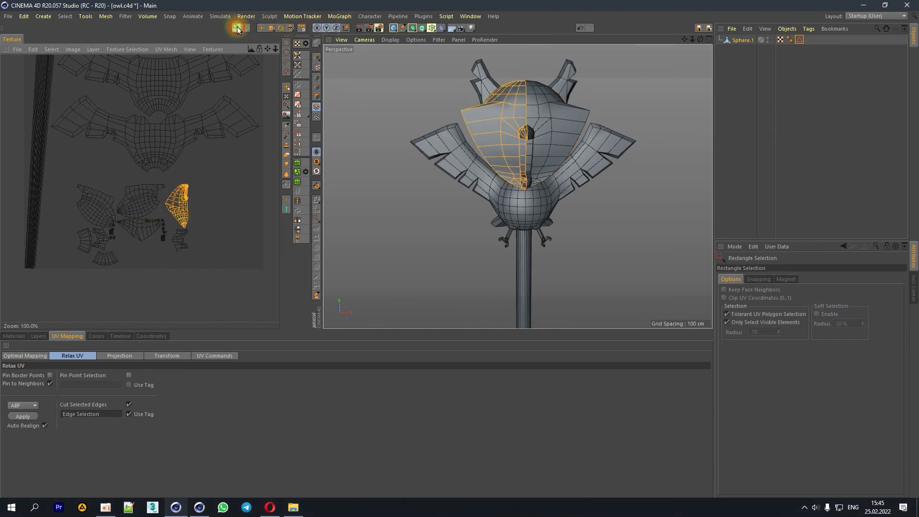
{"action": "left_click", "coordinate": [87, 206]}
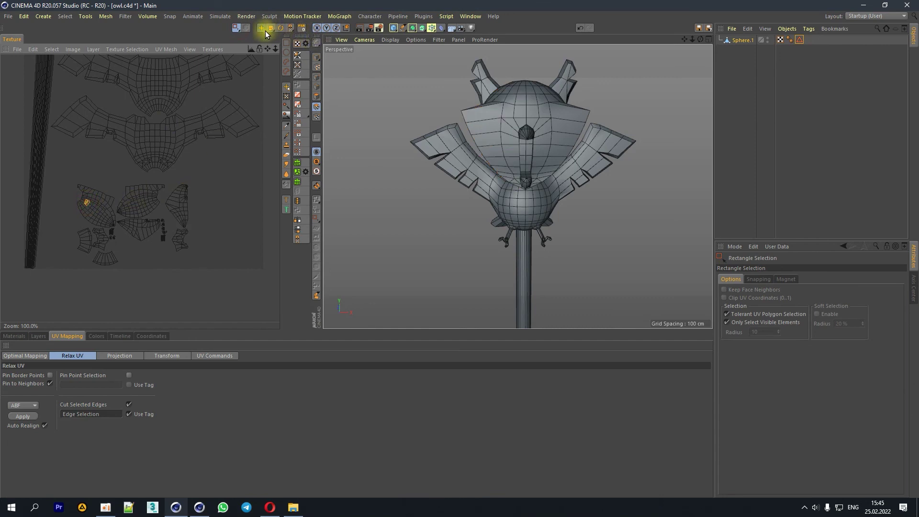
Step: Rotate the left UV island upright, enlarge it, and slide it slightly left
{"action": "left_click", "coordinate": [261, 28]}
{"action": "left_click", "coordinate": [103, 215]}
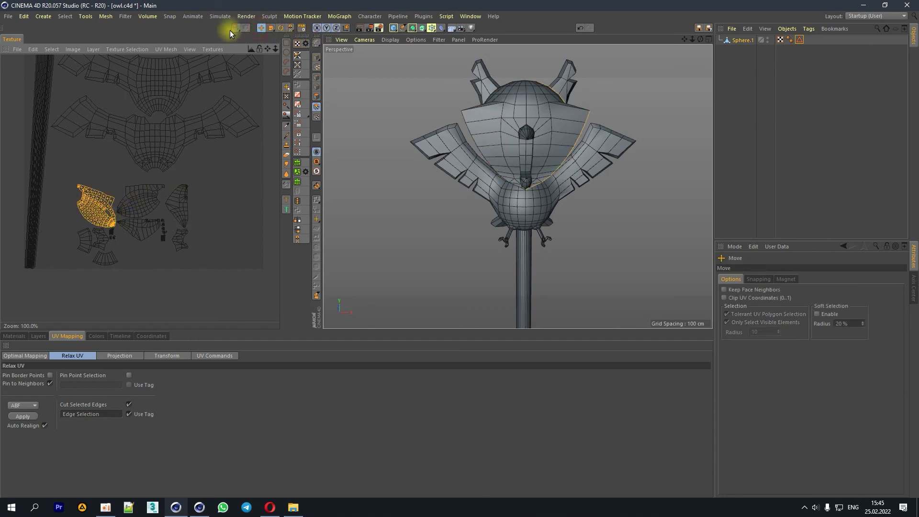
{"action": "left_click_drag", "start_coordinate": [162, 182], "coordinate": [144, 185]}
{"action": "left_click", "coordinate": [271, 28]}
{"action": "left_click", "coordinate": [286, 41]}
{"action": "left_click_drag", "start_coordinate": [86, 191], "coordinate": [115, 182]}
{"action": "left_click", "coordinate": [261, 28]}
{"action": "left_click_drag", "start_coordinate": [164, 215], "coordinate": [153, 215]}
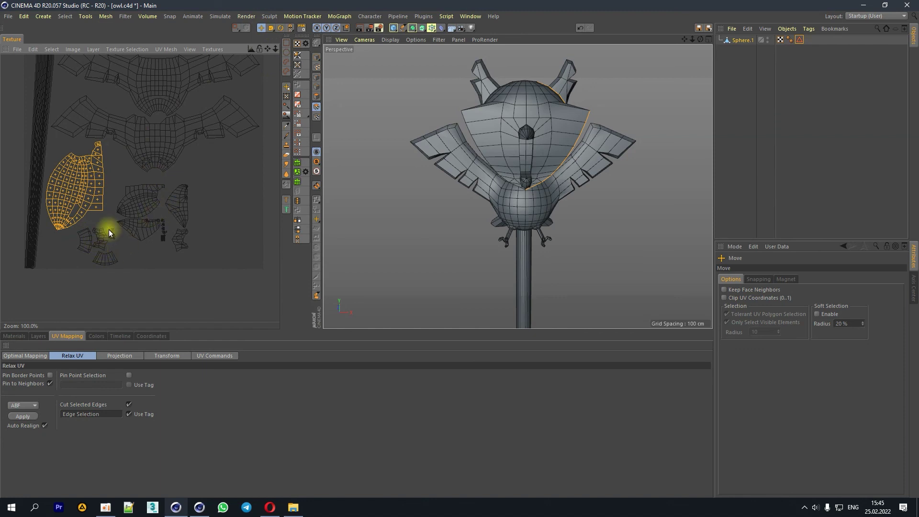
Step: Turn the neighbouring UV island upright and rescale it wider and shorter
{"action": "left_click", "coordinate": [132, 206]}
{"action": "left_click", "coordinate": [281, 28]}
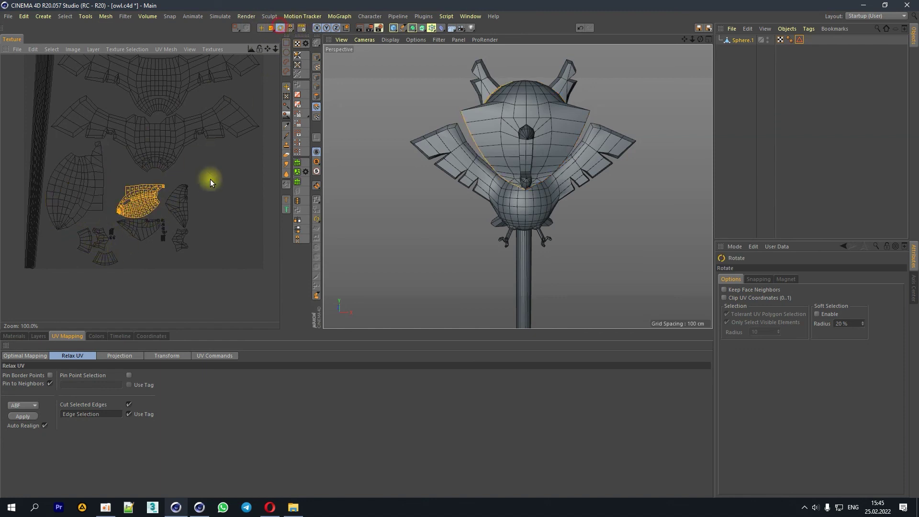
{"action": "left_click_drag", "start_coordinate": [217, 151], "coordinate": [165, 187]}
{"action": "left_click_drag", "start_coordinate": [222, 197], "coordinate": [199, 200]}
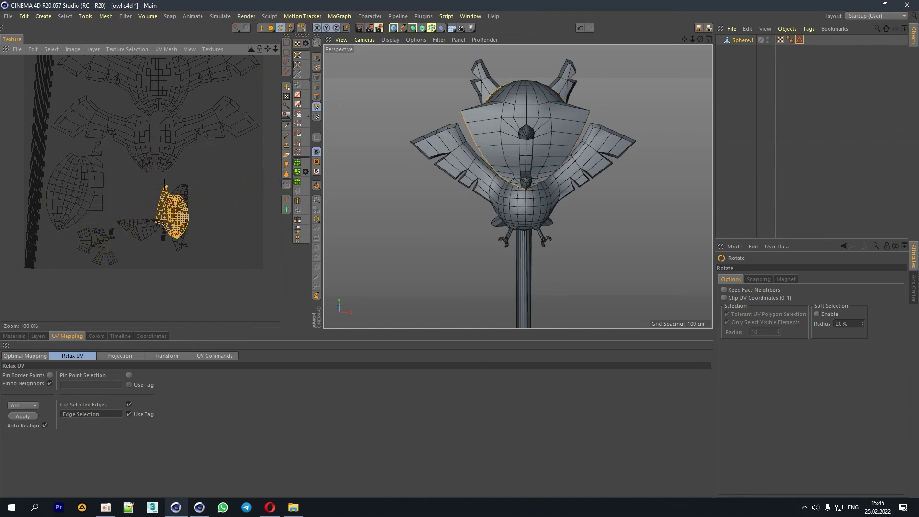
{"action": "left_click_drag", "start_coordinate": [268, 29], "coordinate": [280, 54]}
{"action": "left_click_drag", "start_coordinate": [197, 164], "coordinate": [211, 206]}
{"action": "left_click_drag", "start_coordinate": [164, 225], "coordinate": [211, 203]}
{"action": "left_click", "coordinate": [262, 28]}
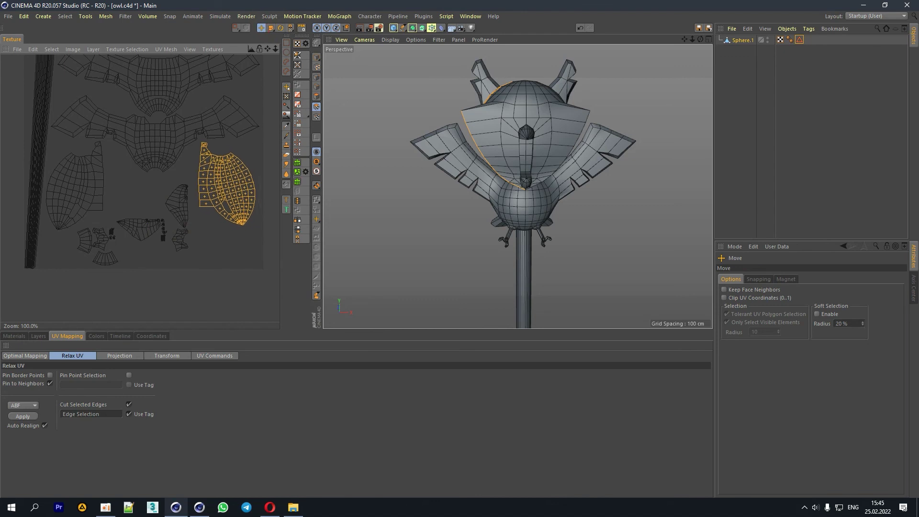
Step: Orbit the owl to check the head islands and select the face UV island
{"action": "left_click_drag", "start_coordinate": [701, 40], "coordinate": [690, 50]}
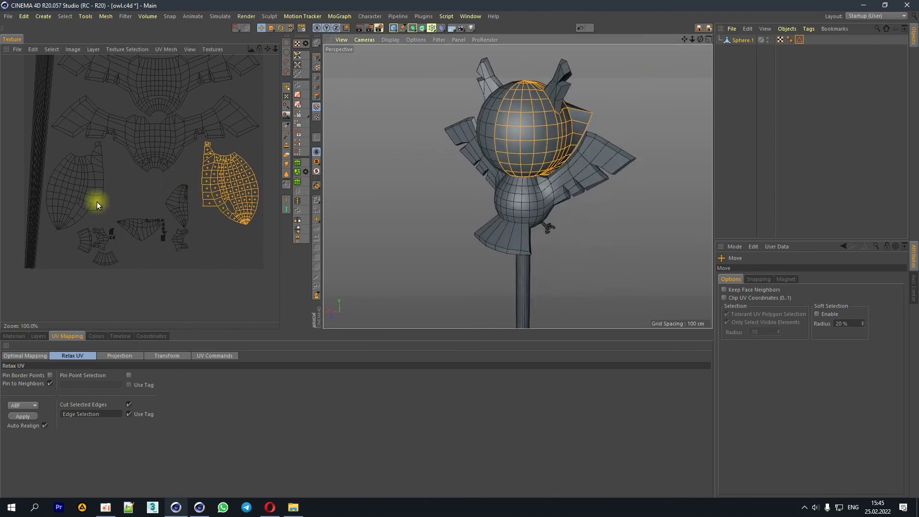
{"action": "double_click", "coordinate": [68, 204]}
{"action": "left_click_drag", "start_coordinate": [700, 39], "coordinate": [661, 53]}
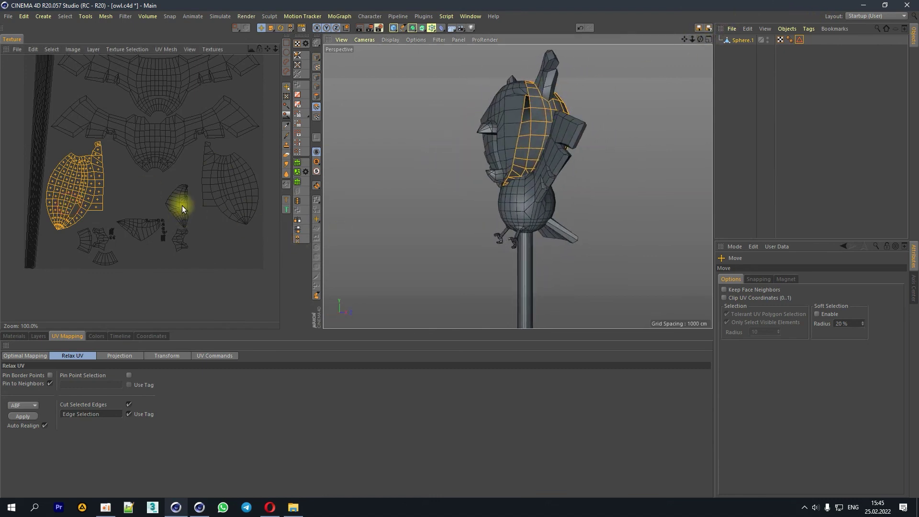
{"action": "double_click", "coordinate": [182, 206]}
{"action": "double_click", "coordinate": [143, 229]}
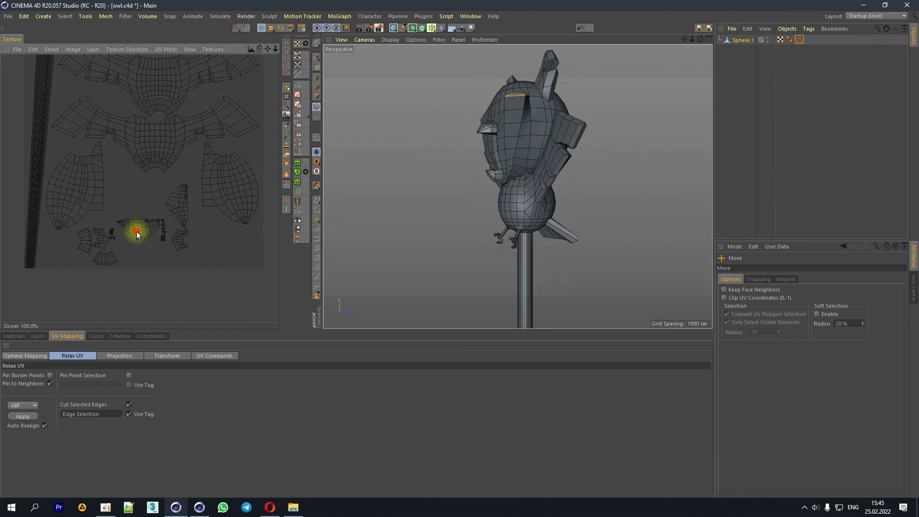
Step: Turn the face island vertical and move it with the small head island left
{"action": "left_click", "coordinate": [281, 28]}
{"action": "left_click_drag", "start_coordinate": [170, 209], "coordinate": [133, 236]}
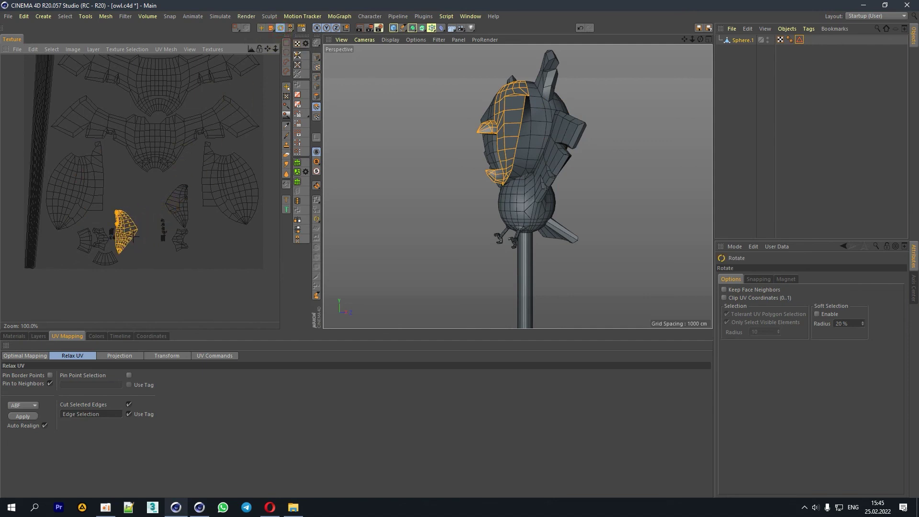
{"action": "left_click", "coordinate": [261, 28]}
{"action": "left_click_drag", "start_coordinate": [126, 233], "coordinate": [201, 206]}
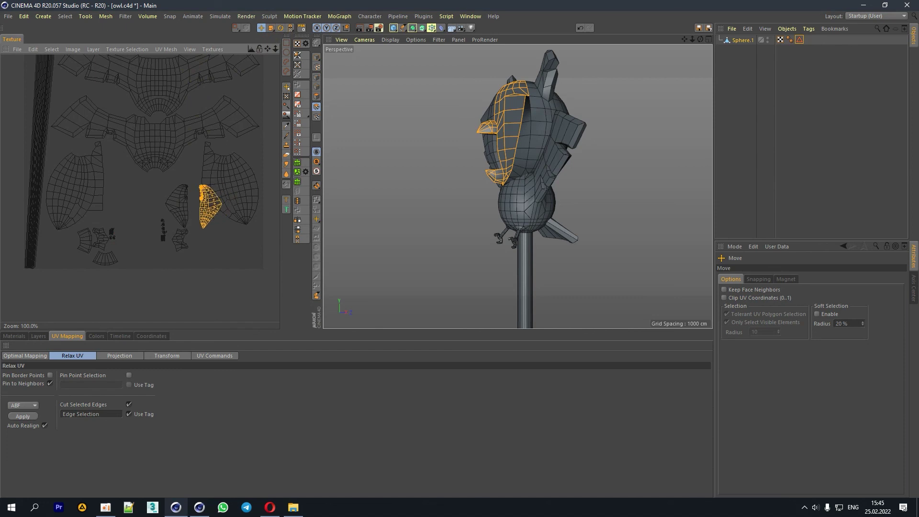
{"action": "left_click", "coordinate": [177, 209], "text": "shift"}
{"action": "left_click_drag", "start_coordinate": [176, 206], "coordinate": [115, 197]}
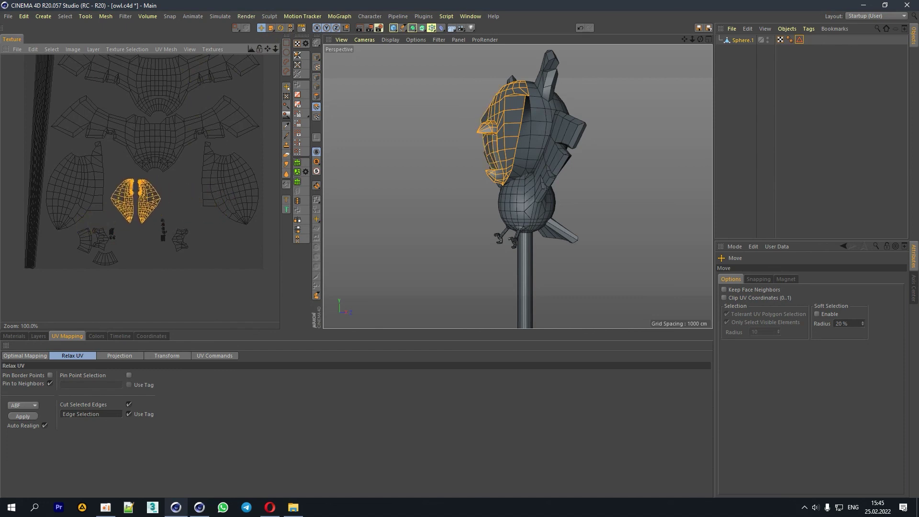
Step: Enlarge the two face islands and move them to the lower right
{"action": "left_click", "coordinate": [271, 28]}
{"action": "left_click_drag", "start_coordinate": [176, 167], "coordinate": [155, 185]}
{"action": "left_click", "coordinate": [260, 28]}
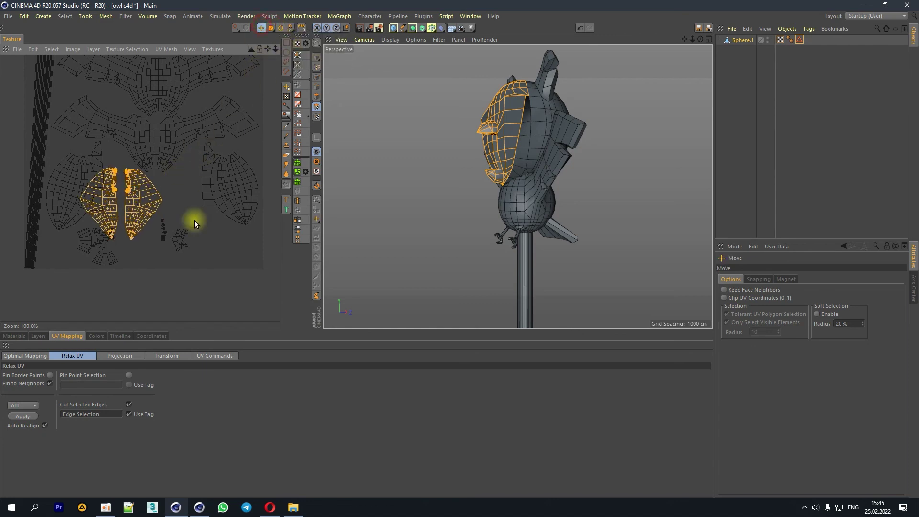
{"action": "left_click_drag", "start_coordinate": [210, 198], "coordinate": [245, 206]}
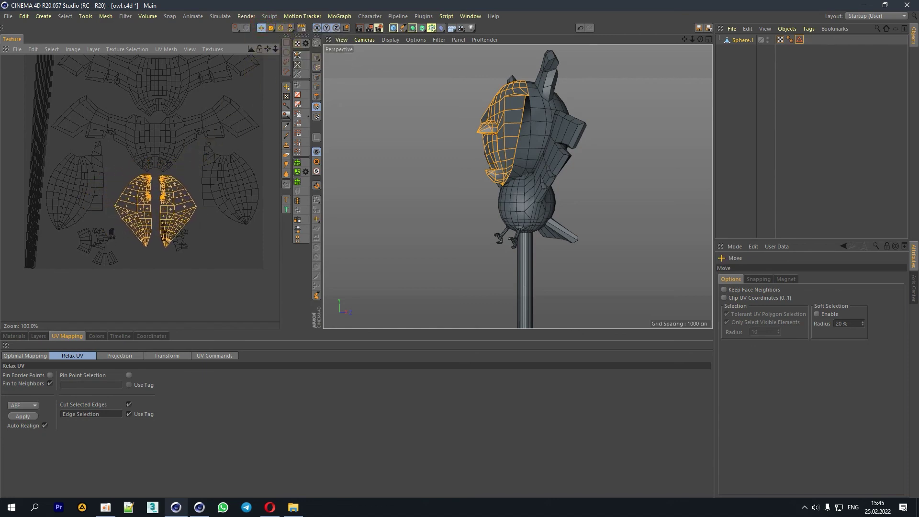
{"action": "left_click_drag", "start_coordinate": [156, 211], "coordinate": [240, 288]}
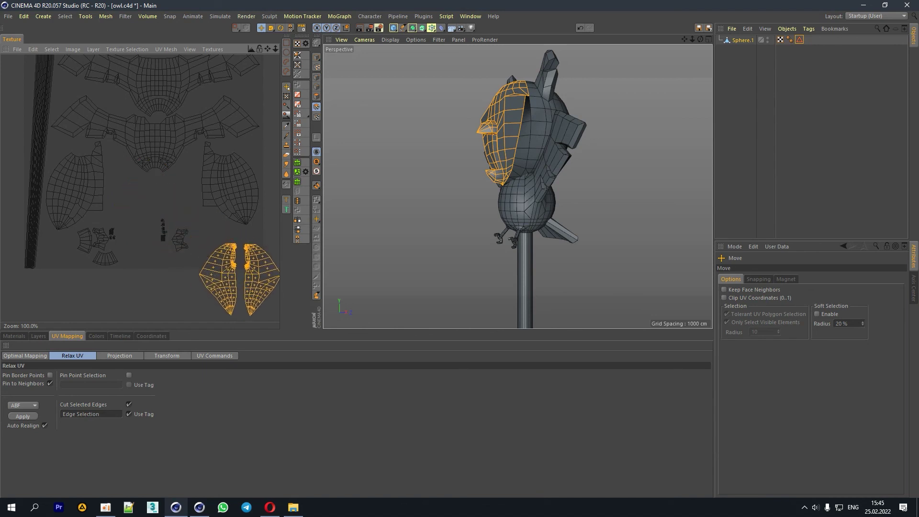
Step: Box-select the two face islands and flip them vertically
{"action": "left_click", "coordinate": [236, 28]}
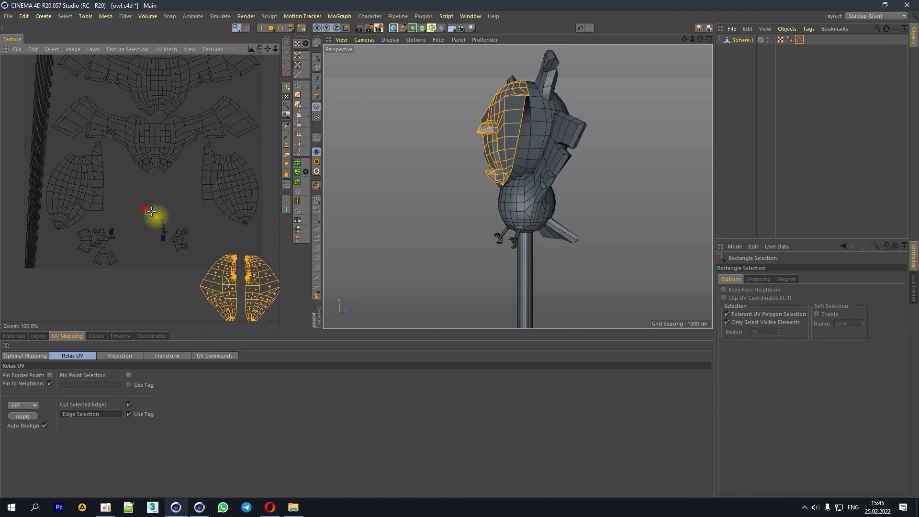
{"action": "mouse_move", "coordinate": [151, 211]}
{"action": "left_mouse_down"}
{"action": "mouse_move", "coordinate": [190, 259]}
{"action": "mouse_move", "coordinate": [121, 289]}
{"action": "left_mouse_up"}
{"action": "left_click", "coordinate": [261, 28]}
{"action": "left_click", "coordinate": [236, 28]}
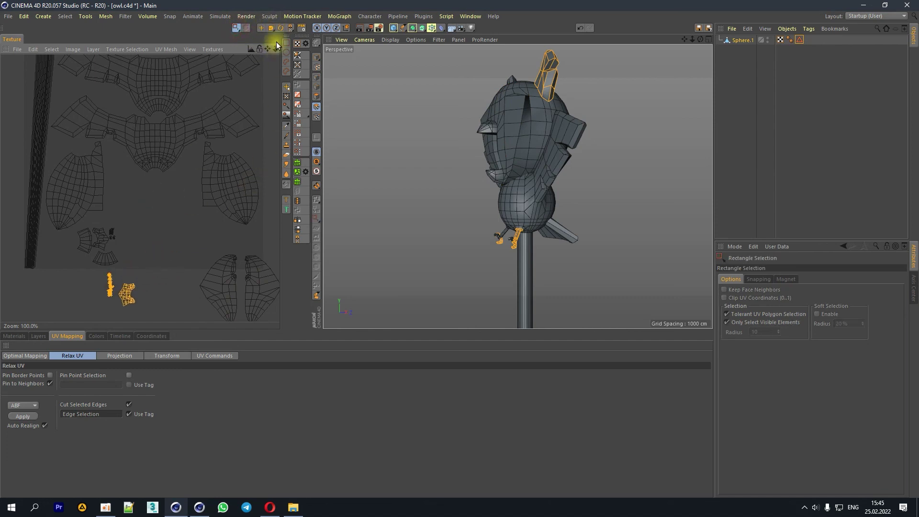
{"action": "left_click_drag", "start_coordinate": [267, 49], "coordinate": [240, 8]}
{"action": "left_click_drag", "start_coordinate": [161, 207], "coordinate": [255, 289]}
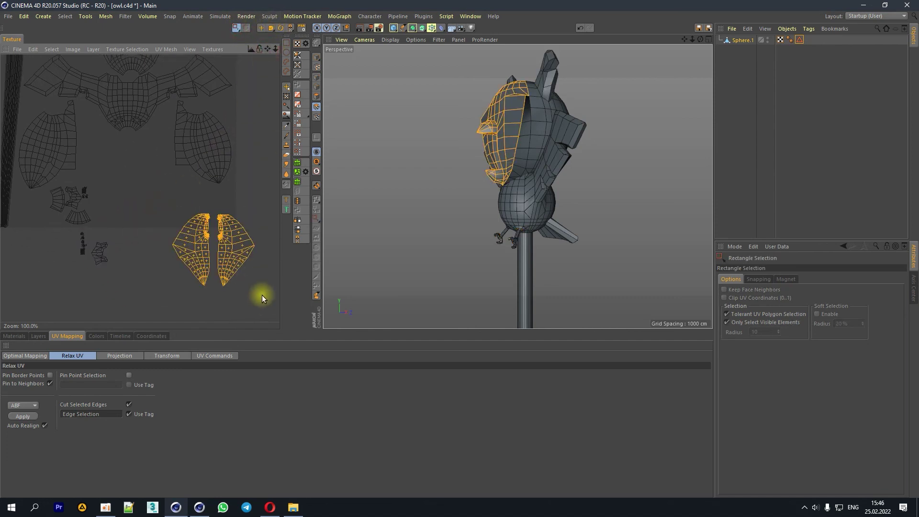
{"action": "left_click", "coordinate": [298, 231]}
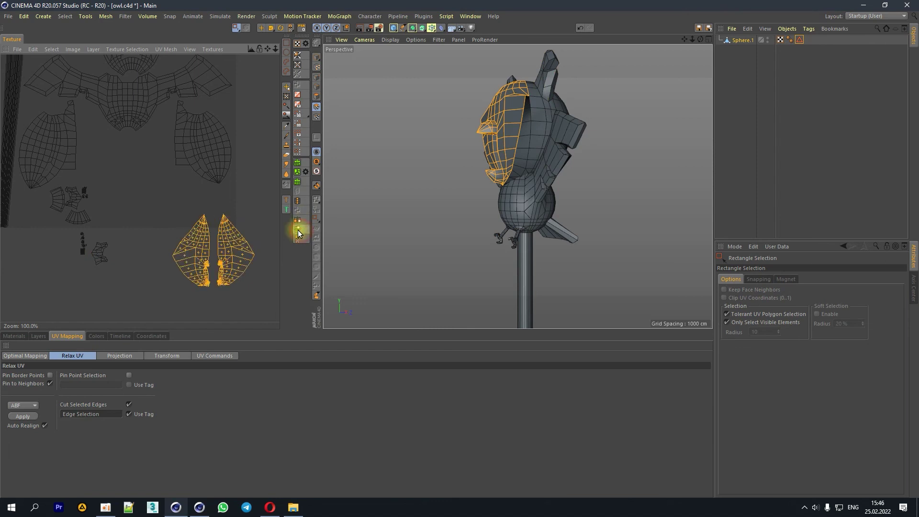
Step: Select only the right face island and nudge it left
{"action": "scroll", "coordinate": [225, 280], "scroll_direction": "up", "scroll_amount": 2}
{"action": "left_click", "coordinate": [235, 29]}
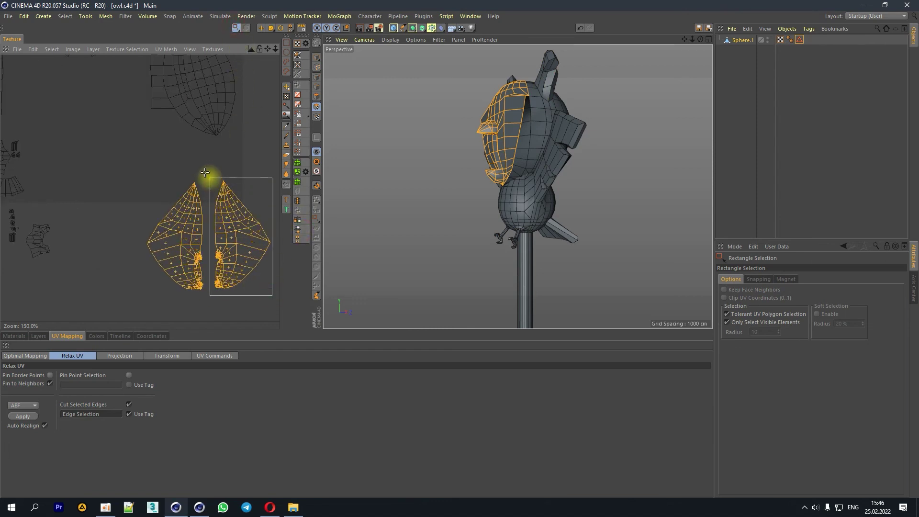
{"action": "left_click_drag", "start_coordinate": [268, 293], "coordinate": [212, 176]}
{"action": "left_click", "coordinate": [261, 28]}
{"action": "left_click_drag", "start_coordinate": [251, 86], "coordinate": [242, 86]}
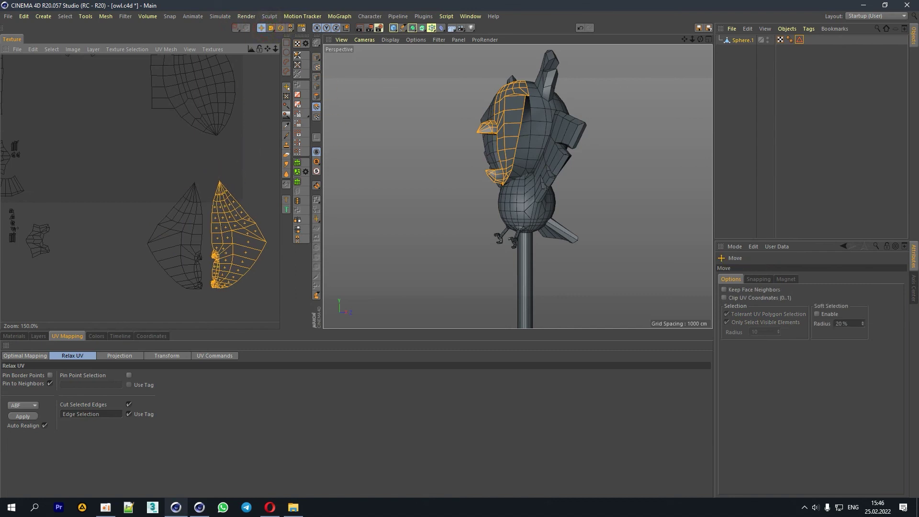
Step: Move both face islands together to the upper left and centre them in view
{"action": "left_click", "coordinate": [236, 28]}
{"action": "left_click_drag", "start_coordinate": [126, 175], "coordinate": [265, 288]}
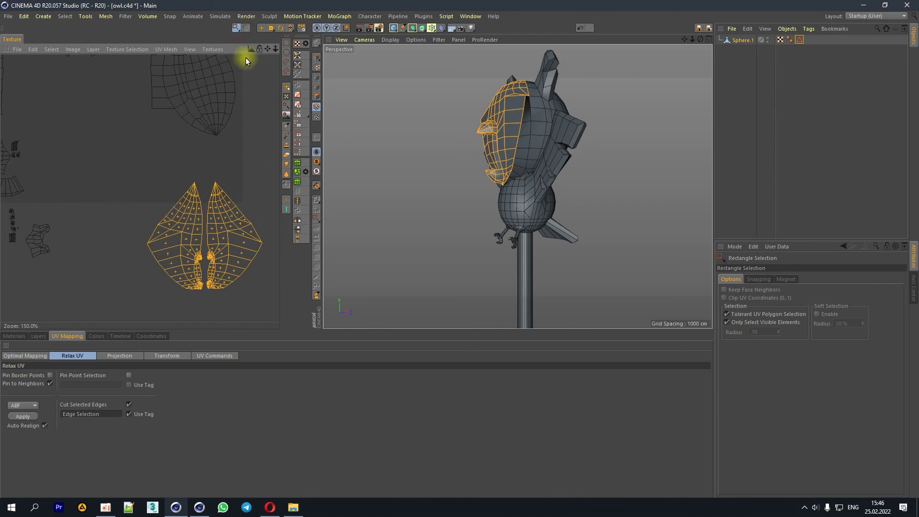
{"action": "left_click", "coordinate": [261, 28]}
{"action": "left_click_drag", "start_coordinate": [211, 230], "coordinate": [110, 117]}
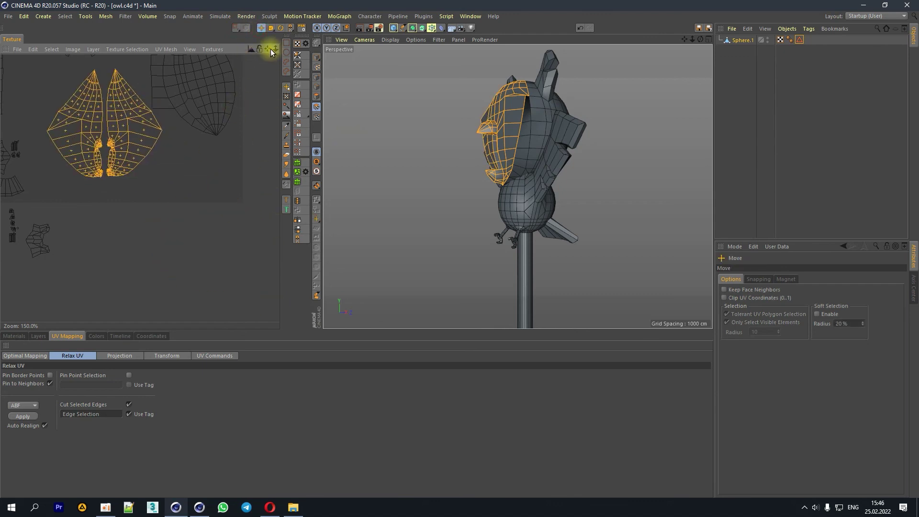
{"action": "left_click_drag", "start_coordinate": [271, 49], "coordinate": [186, 165]}
{"action": "left_click_drag", "start_coordinate": [182, 220], "coordinate": [172, 224]}
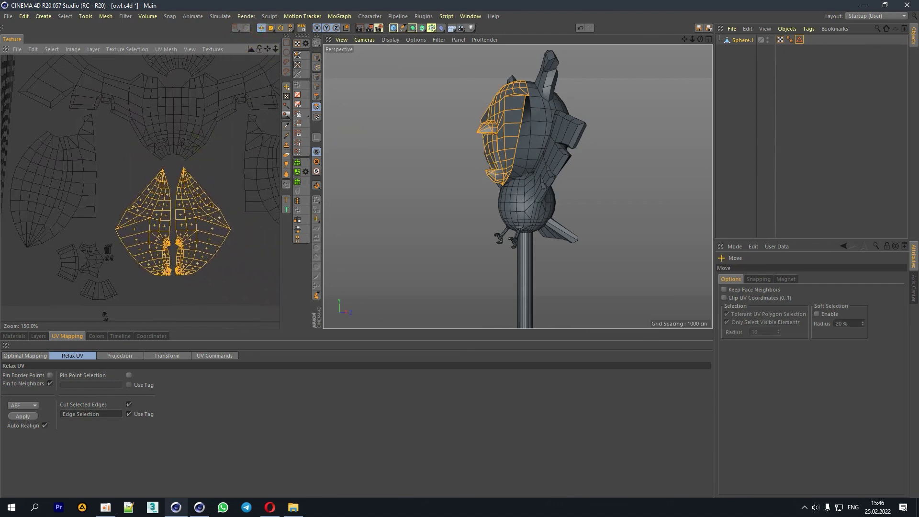
Step: Rotate the right face island clockwise and move it up and right
{"action": "double_click", "coordinate": [195, 230]}
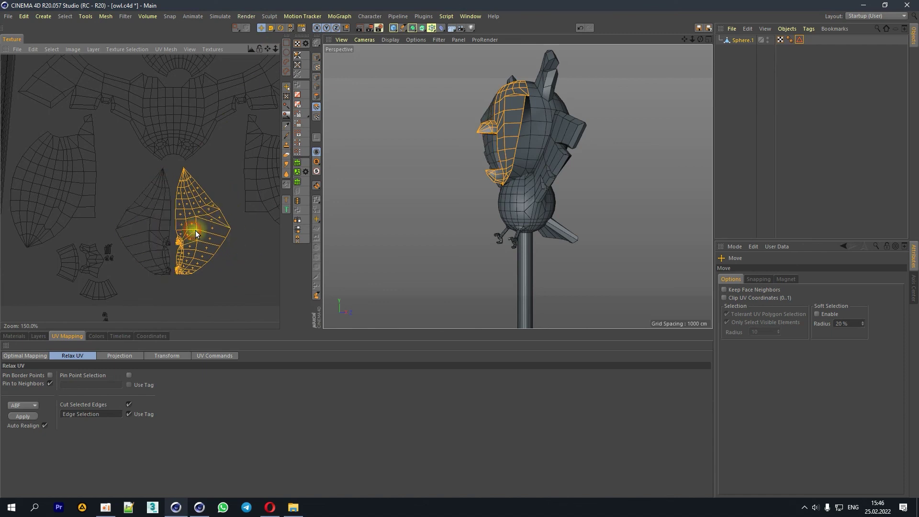
{"action": "left_click", "coordinate": [277, 31]}
{"action": "left_click_drag", "start_coordinate": [220, 209], "coordinate": [309, 83]}
{"action": "left_click", "coordinate": [261, 28]}
{"action": "left_click_drag", "start_coordinate": [246, 128], "coordinate": [266, 96]}
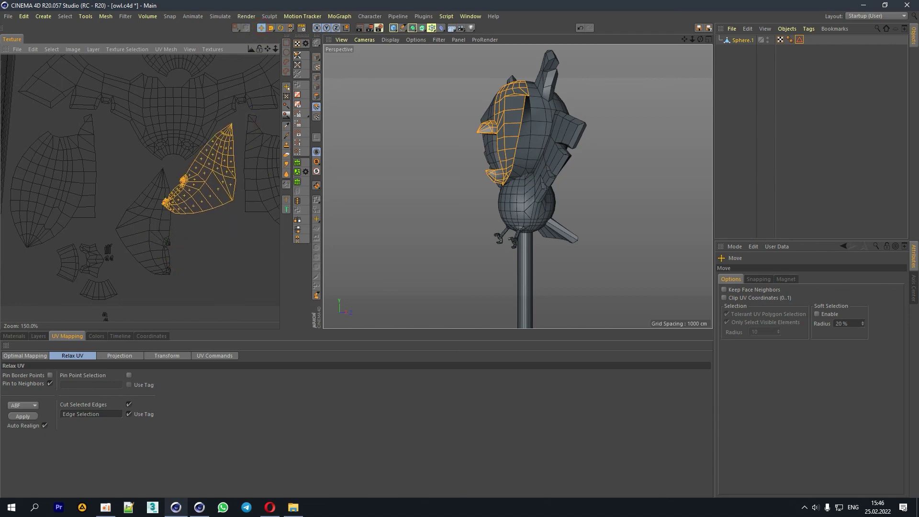
Step: Rotate the neighbouring face island clockwise and position it up and left
{"action": "double_click", "coordinate": [149, 222]}
{"action": "left_click", "coordinate": [281, 28]}
{"action": "left_click_drag", "start_coordinate": [188, 201], "coordinate": [189, 96]}
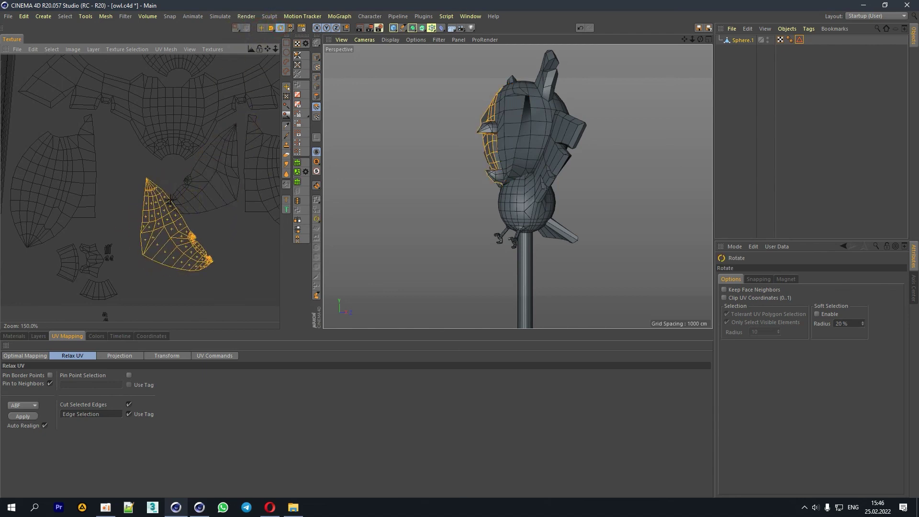
{"action": "left_click", "coordinate": [262, 29]}
{"action": "left_click_drag", "start_coordinate": [278, 148], "coordinate": [242, 88]}
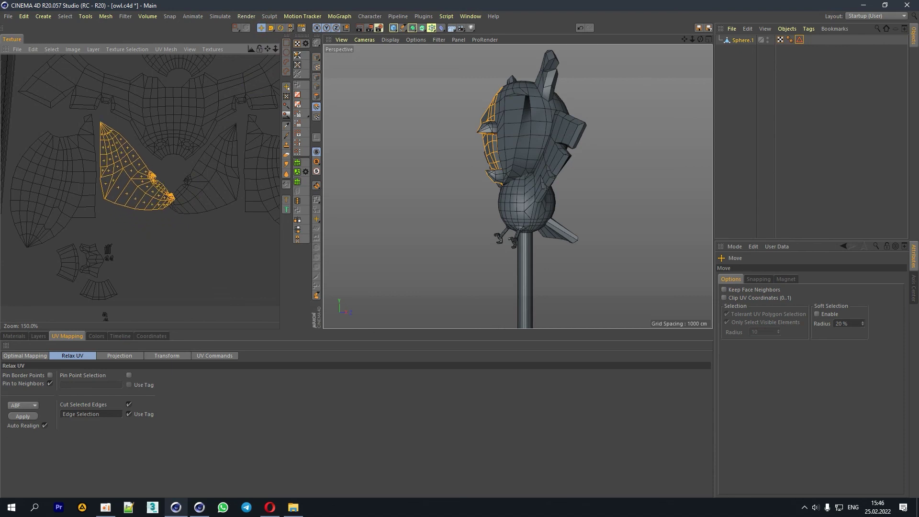
{"action": "left_click", "coordinate": [281, 28]}
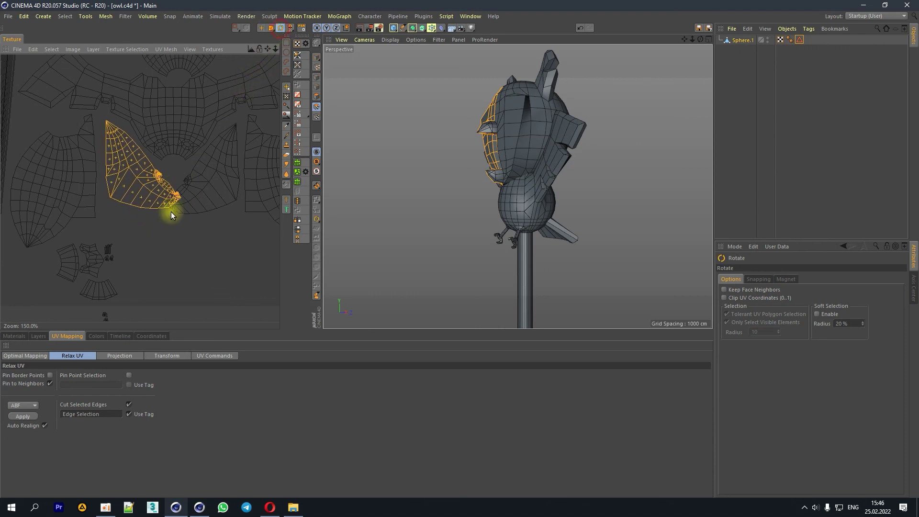
{"action": "left_click_drag", "start_coordinate": [172, 208], "coordinate": [169, 207]}
{"action": "left_click_drag", "start_coordinate": [158, 173], "coordinate": [148, 176]}
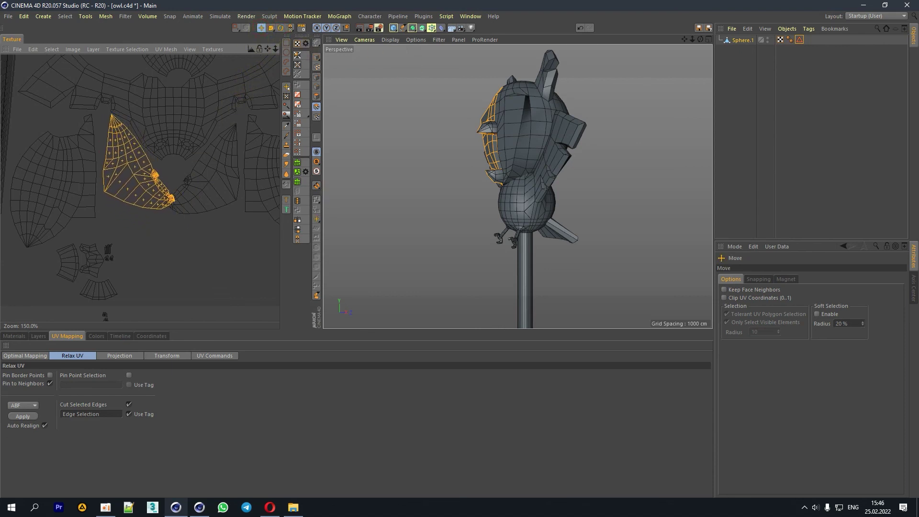
Step: Squash both face islands along a single axis so they fit the layout
{"action": "left_click", "coordinate": [271, 28]}
{"action": "left_click_drag", "start_coordinate": [113, 136], "coordinate": [113, 135]}
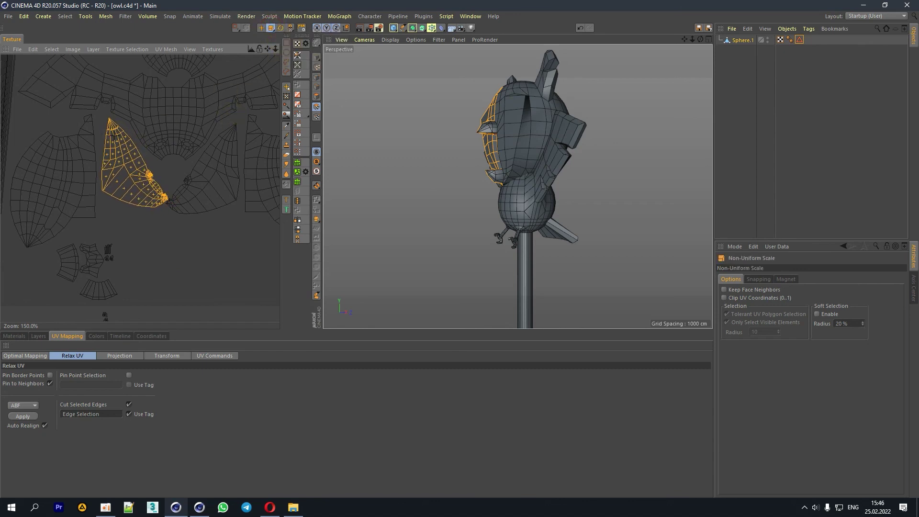
{"action": "left_click", "coordinate": [218, 197]}
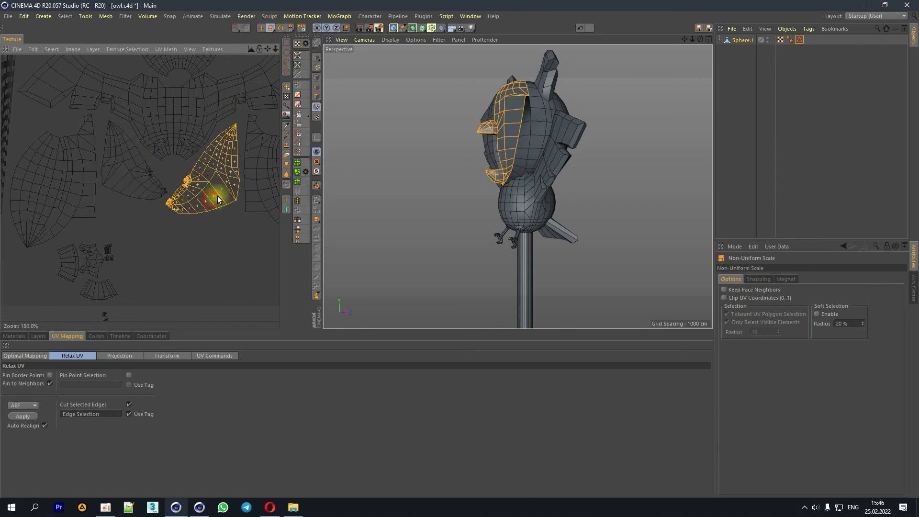
{"action": "left_click_drag", "start_coordinate": [240, 127], "coordinate": [295, 24]}
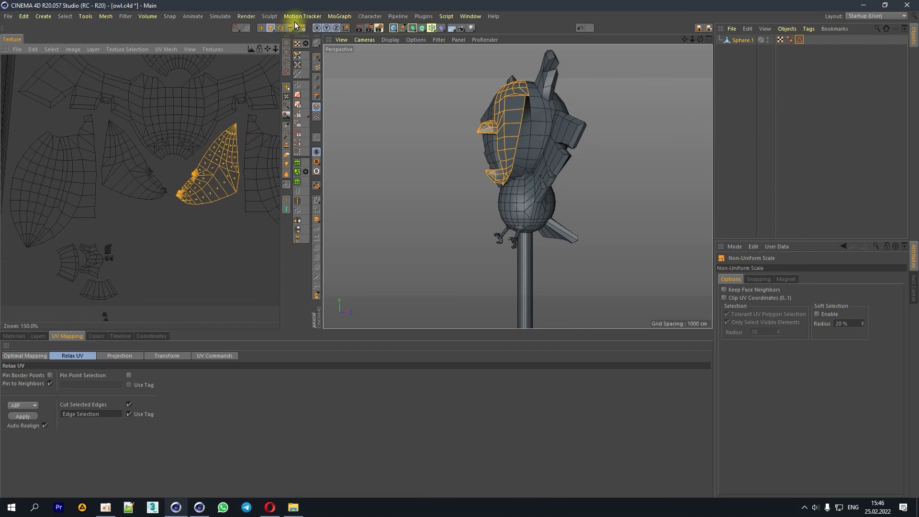
{"action": "left_click_drag", "start_coordinate": [264, 51], "coordinate": [263, 52]}
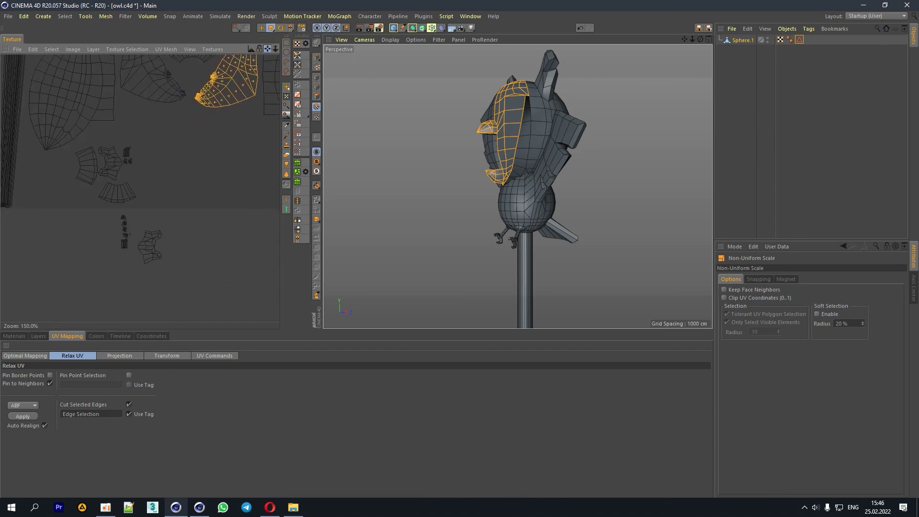
Step: Stand the wing UV islands upright, enlarge them, and move them up and right
{"action": "left_click", "coordinate": [112, 203]}
{"action": "left_click", "coordinate": [88, 191]}
{"action": "left_click", "coordinate": [280, 28]}
{"action": "left_click_drag", "start_coordinate": [112, 211], "coordinate": [129, 203]}
{"action": "left_click", "coordinate": [261, 27]}
{"action": "left_click_drag", "start_coordinate": [209, 129], "coordinate": [133, 127]}
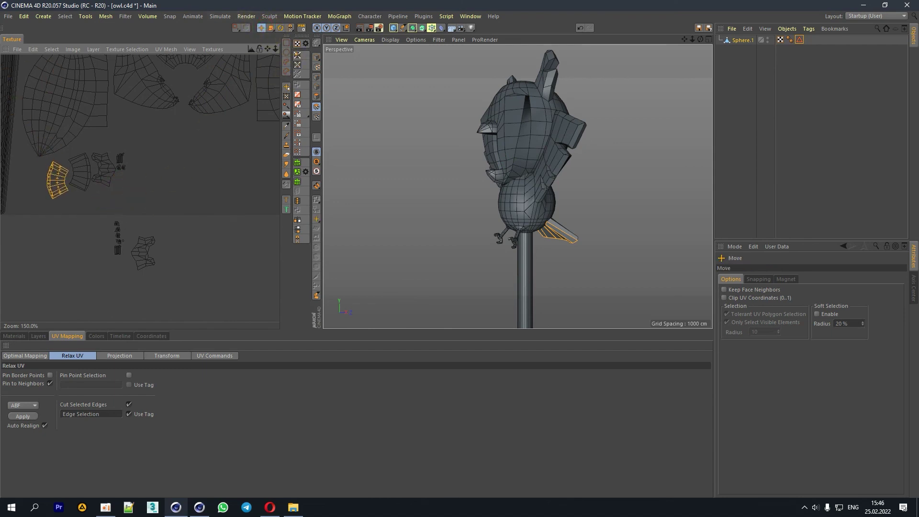
{"action": "left_click", "coordinate": [269, 29]}
{"action": "left_click_drag", "start_coordinate": [91, 172], "coordinate": [144, 171]}
{"action": "left_click", "coordinate": [261, 28]}
{"action": "left_click_drag", "start_coordinate": [14, 199], "coordinate": [136, 177]}
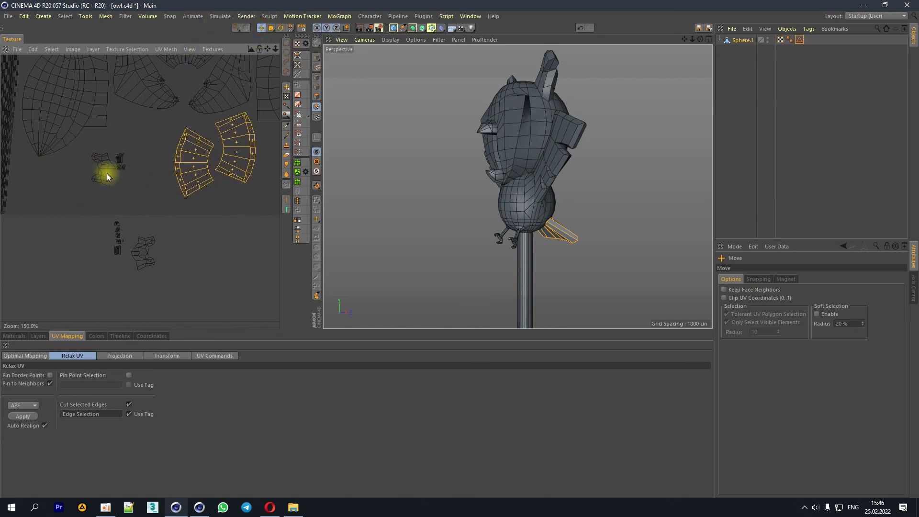
Step: Enlarge the ear tuft islands and place one beside its partner among the head islands
{"action": "left_click", "coordinate": [148, 245]}
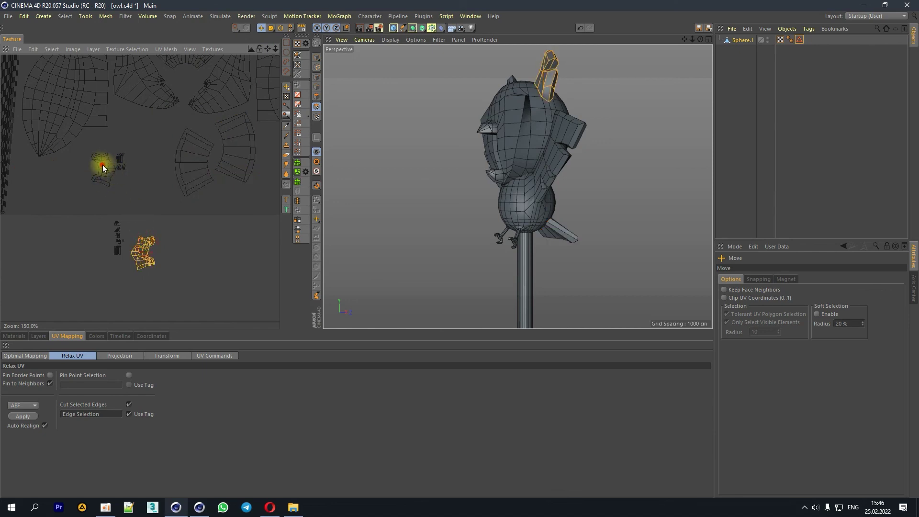
{"action": "left_click_drag", "start_coordinate": [139, 168], "coordinate": [67, 192]}
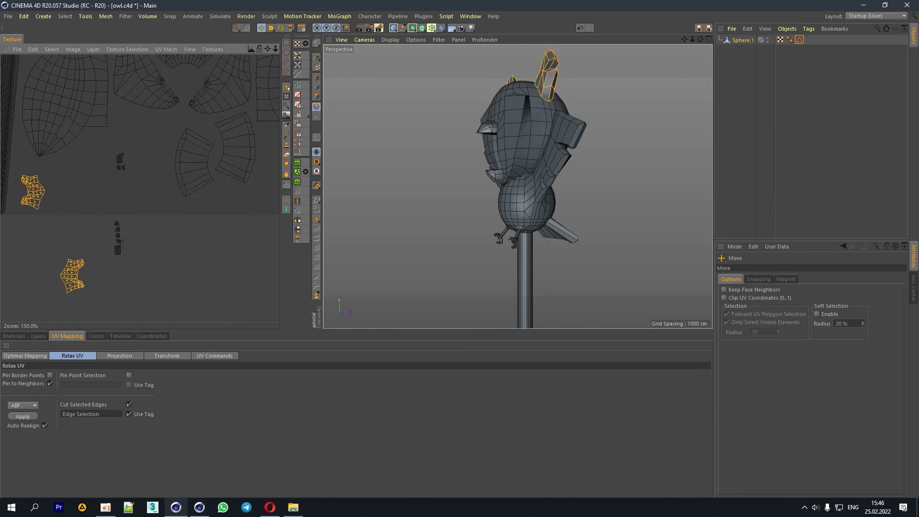
{"action": "left_click", "coordinate": [273, 29]}
{"action": "left_click_drag", "start_coordinate": [201, 72], "coordinate": [252, 70]}
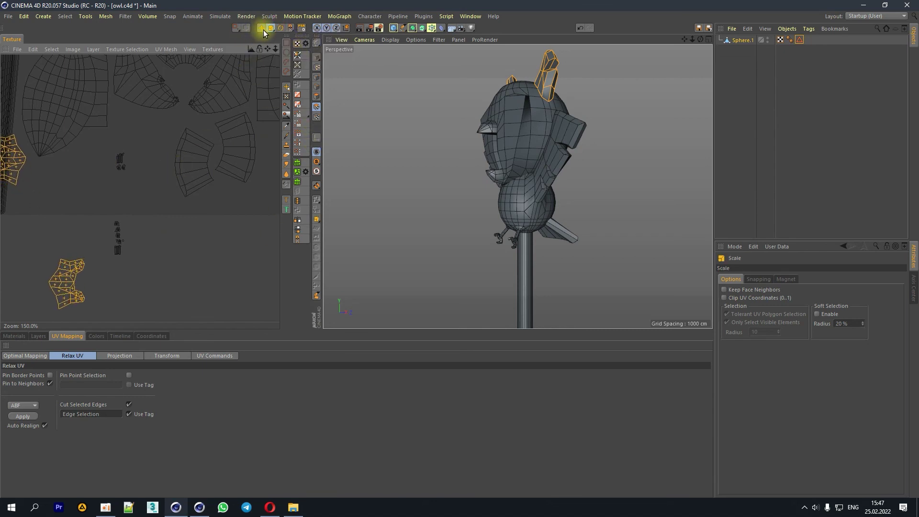
{"action": "left_click_drag", "start_coordinate": [159, 139], "coordinate": [186, 162]}
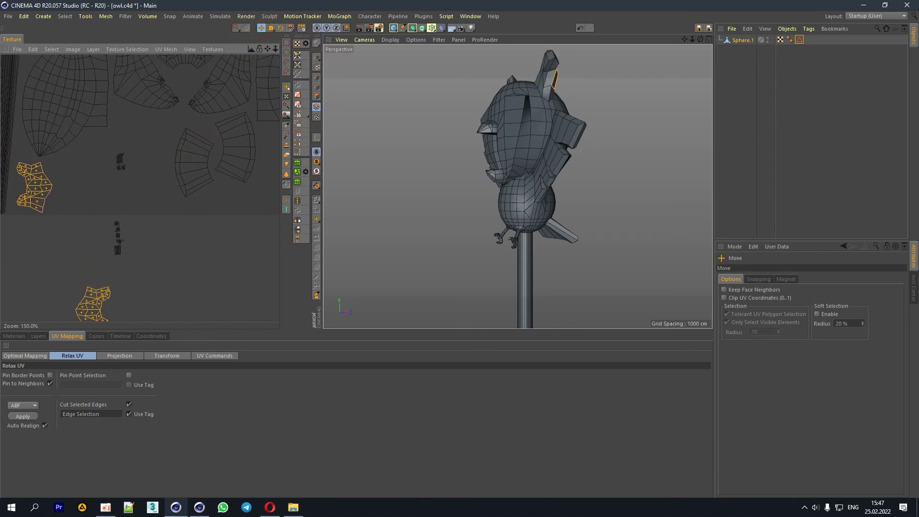
{"action": "left_click", "coordinate": [228, 120]}
{"action": "mouse_move", "coordinate": [93, 304]}
{"action": "left_mouse_down"}
{"action": "mouse_move", "coordinate": [86, 201]}
{"action": "mouse_move", "coordinate": [71, 175]}
{"action": "left_mouse_up"}
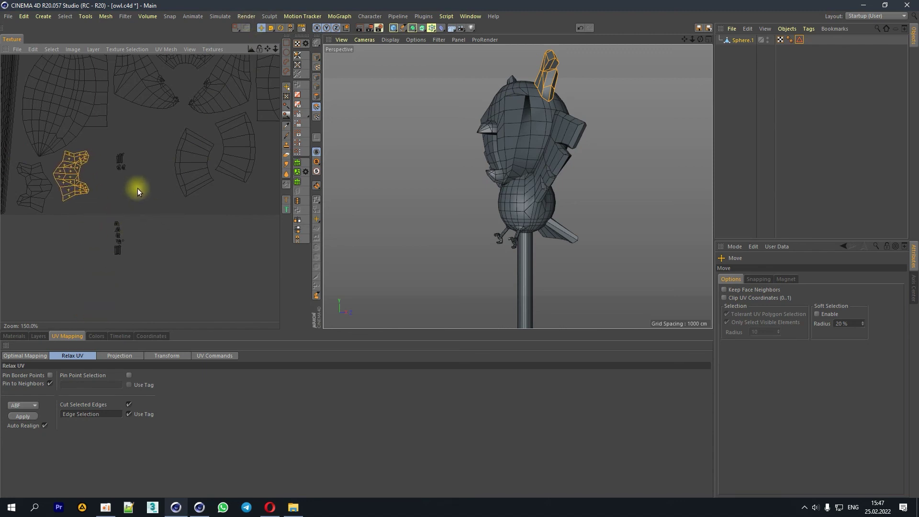
{"action": "scroll", "coordinate": [122, 162], "scroll_direction": "up", "scroll_amount": 5}
{"action": "left_click", "coordinate": [116, 181]}
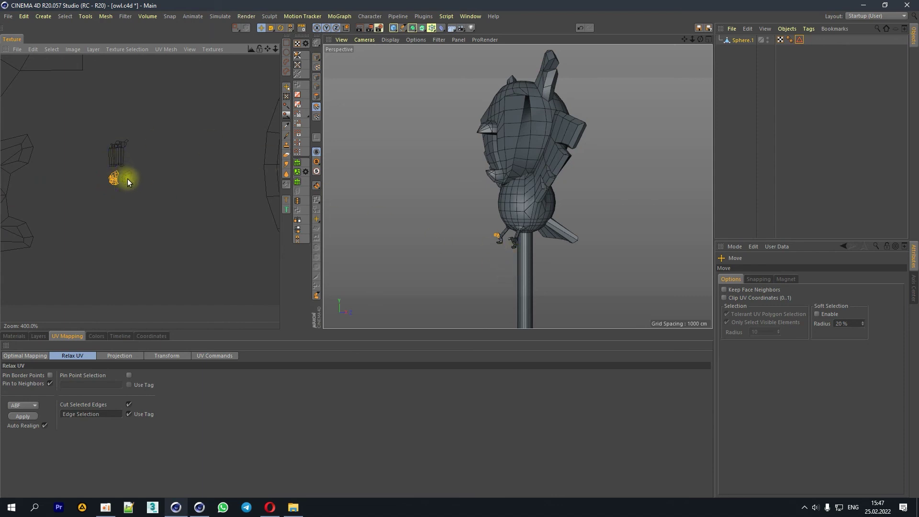
Step: Enlarge the first two foot UV islands and move them up and to the right
{"action": "left_click", "coordinate": [113, 158]}
{"action": "scroll", "coordinate": [112, 150], "scroll_direction": "up", "scroll_amount": 4}
{"action": "scroll", "coordinate": [120, 196], "scroll_direction": "up", "scroll_amount": 5}
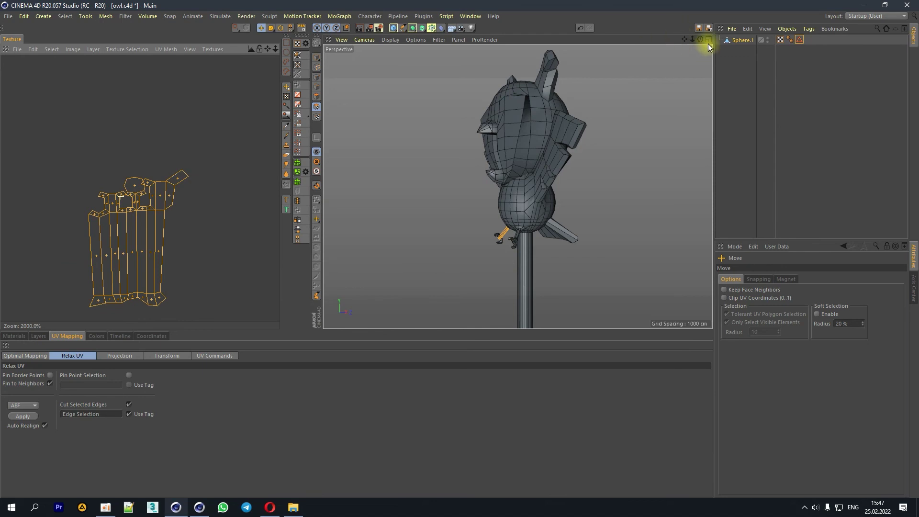
{"action": "left_click_drag", "start_coordinate": [701, 40], "coordinate": [240, 108]}
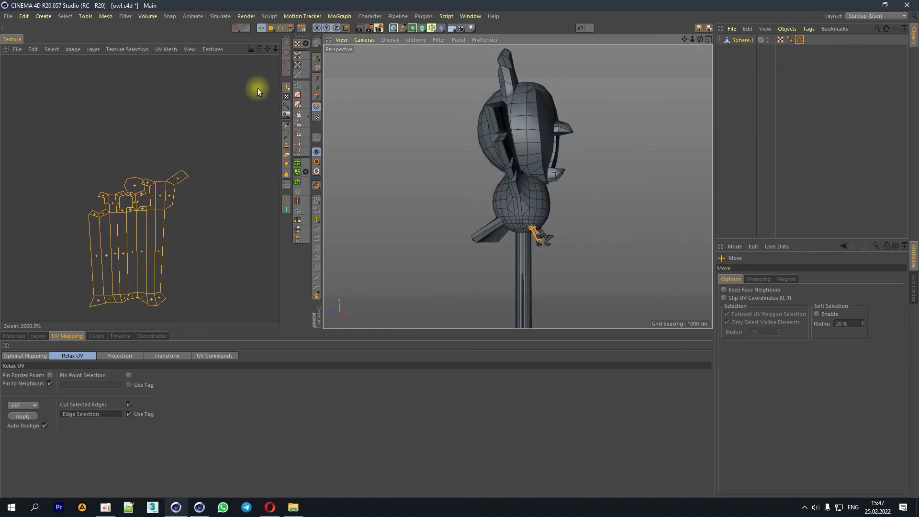
{"action": "left_click_drag", "start_coordinate": [274, 49], "coordinate": [230, 49]}
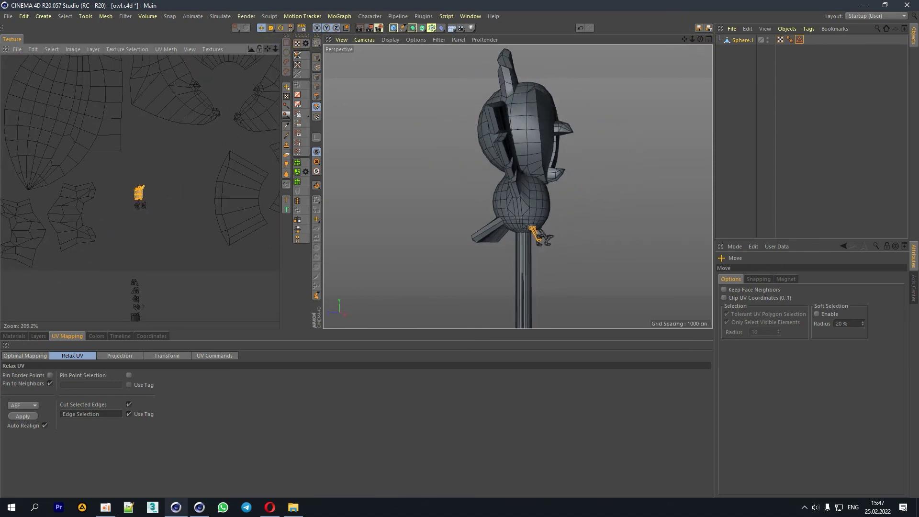
{"action": "left_click_drag", "start_coordinate": [267, 49], "coordinate": [251, 74]}
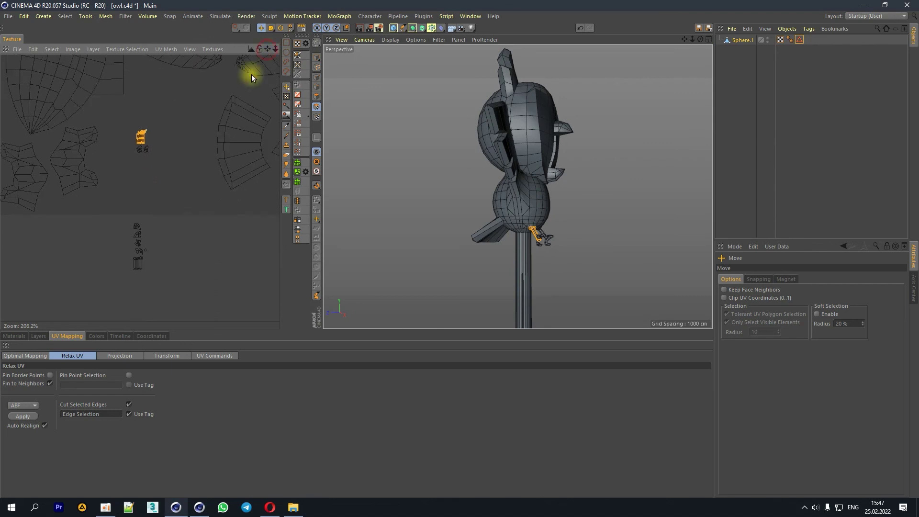
{"action": "left_click", "coordinate": [137, 266]}
{"action": "left_click_drag", "start_coordinate": [139, 266], "coordinate": [173, 123]}
{"action": "left_click", "coordinate": [140, 138], "text": "shift"}
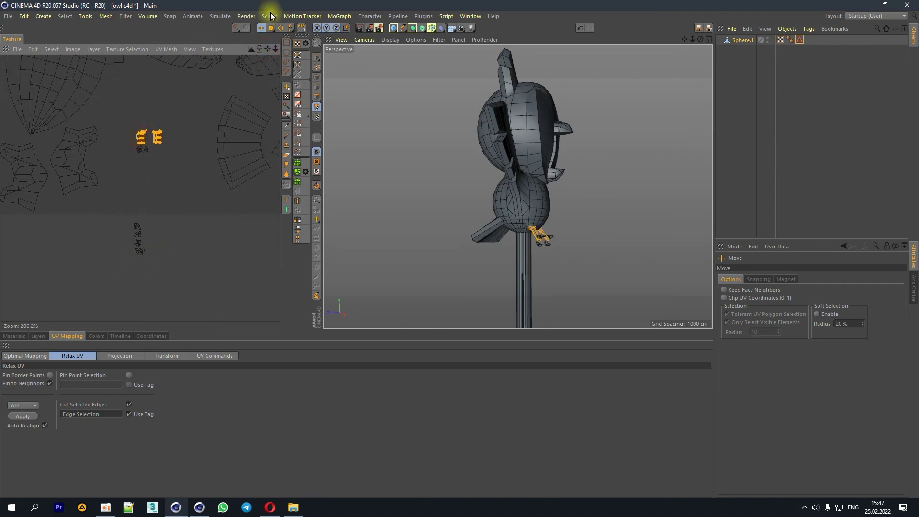
{"action": "left_click", "coordinate": [271, 28]}
{"action": "left_click_drag", "start_coordinate": [182, 148], "coordinate": [206, 151]}
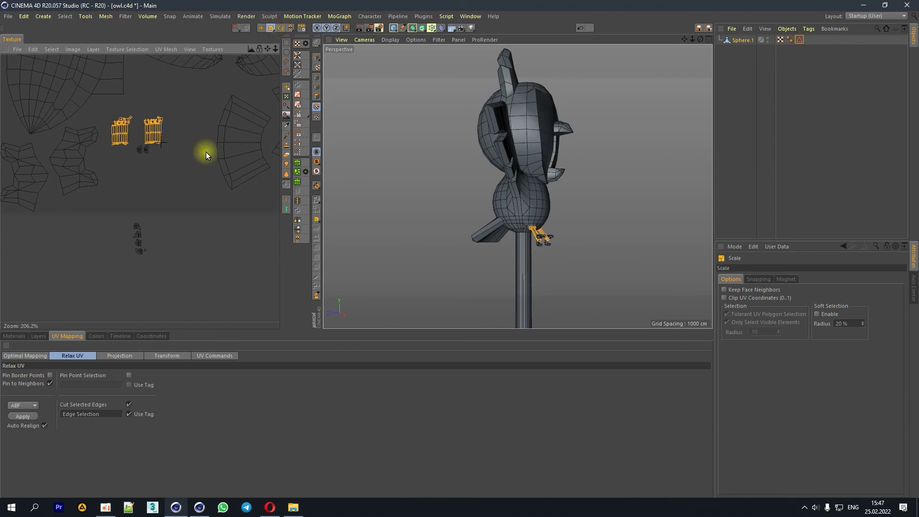
{"action": "left_click", "coordinate": [262, 28]}
{"action": "left_click_drag", "start_coordinate": [184, 119], "coordinate": [205, 72]}
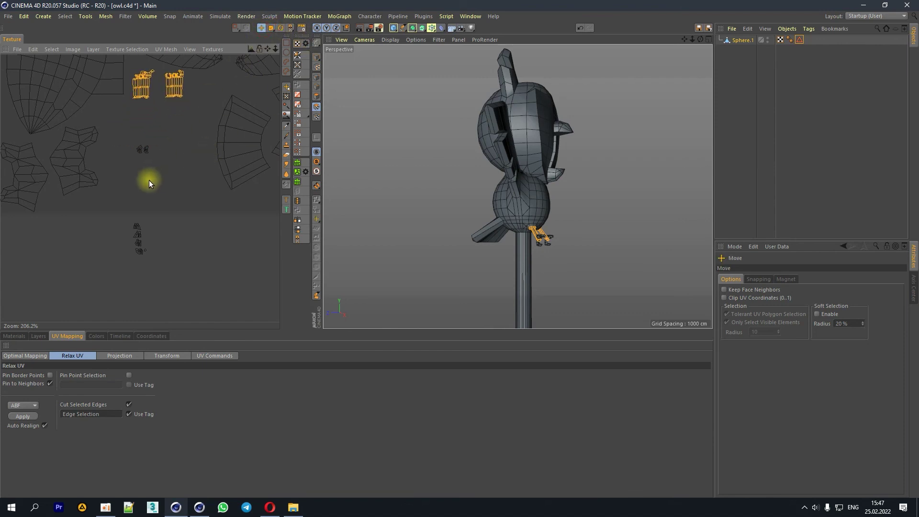
Step: Gather the lower foot islands with the others and enlarge the whole group
{"action": "left_click_drag", "start_coordinate": [122, 192], "coordinate": [204, 279]}
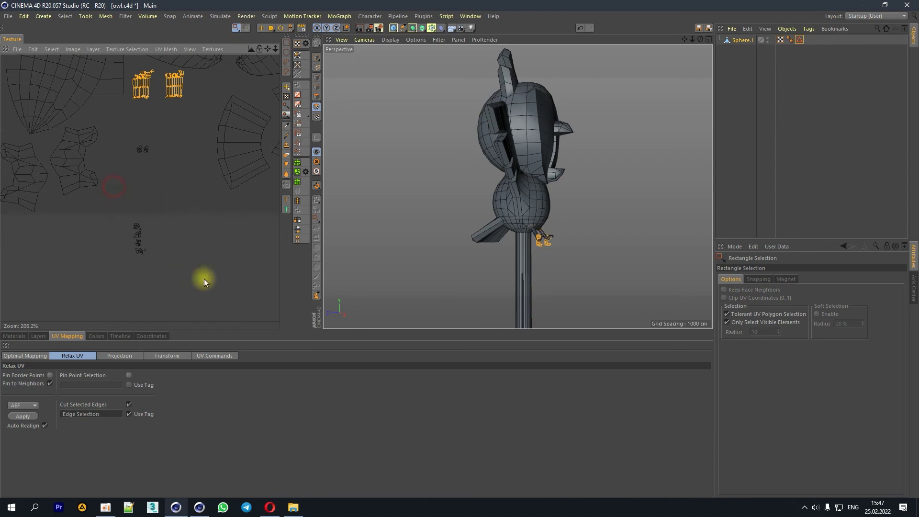
{"action": "left_click", "coordinate": [264, 30]}
{"action": "left_click_drag", "start_coordinate": [139, 237], "coordinate": [147, 172]}
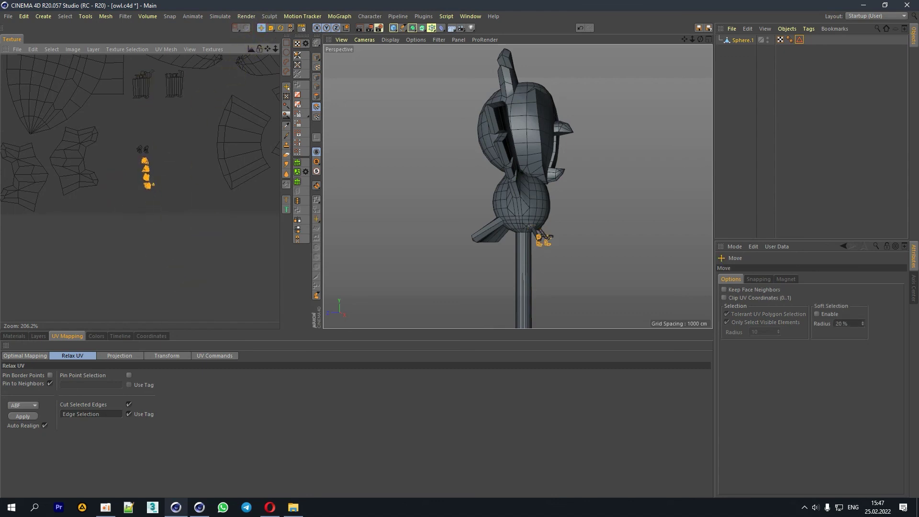
{"action": "left_click", "coordinate": [235, 28]}
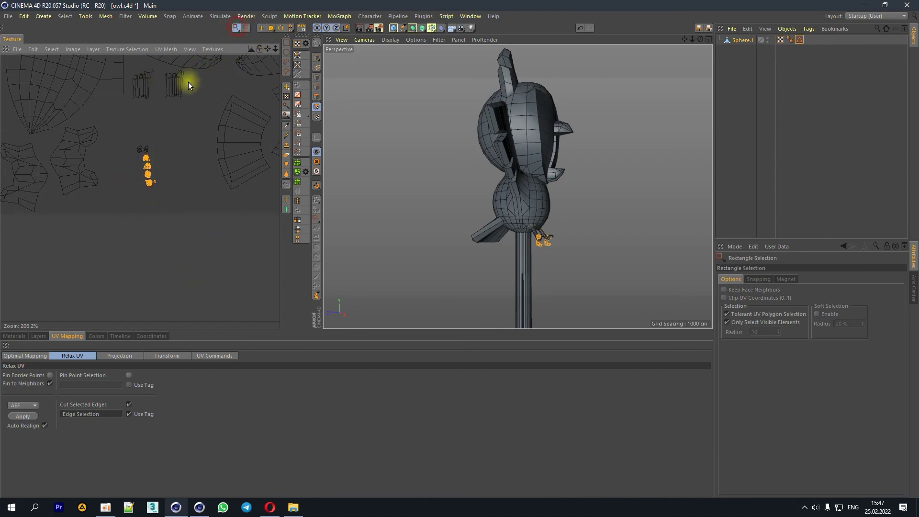
{"action": "scroll", "coordinate": [189, 82], "scroll_direction": "up", "scroll_amount": 4}
{"action": "mouse_move", "coordinate": [80, 277]}
{"action": "left_mouse_down"}
{"action": "mouse_move", "coordinate": [140, 314]}
{"action": "mouse_move", "coordinate": [76, 256]}
{"action": "left_mouse_up"}
{"action": "left_click", "coordinate": [261, 28]}
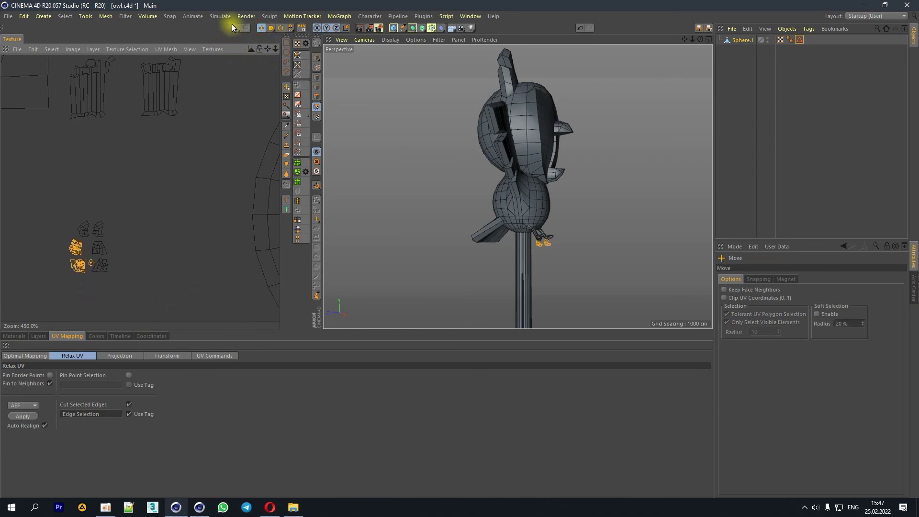
{"action": "left_click_drag", "start_coordinate": [57, 205], "coordinate": [145, 310]}
{"action": "left_click", "coordinate": [271, 28]}
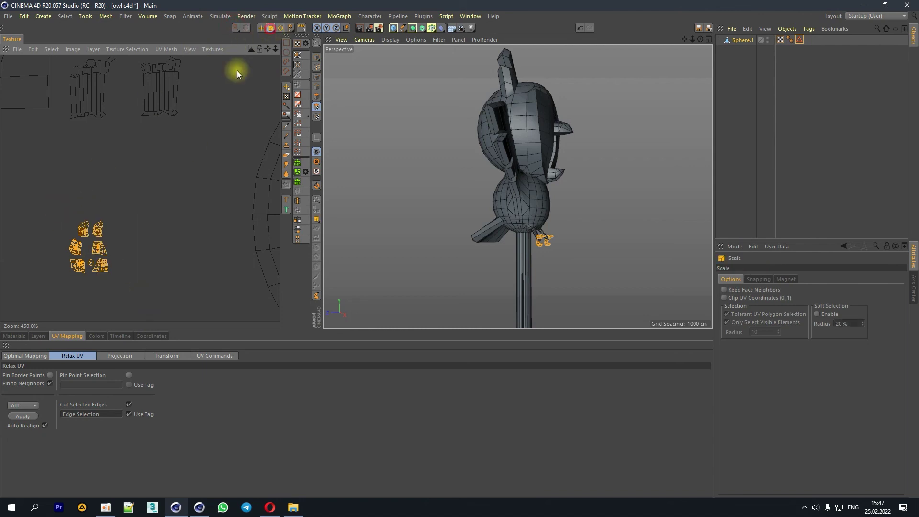
{"action": "left_click_drag", "start_coordinate": [238, 73], "coordinate": [216, 55]}
{"action": "scroll", "coordinate": [139, 188], "scroll_direction": "down", "scroll_amount": 1}
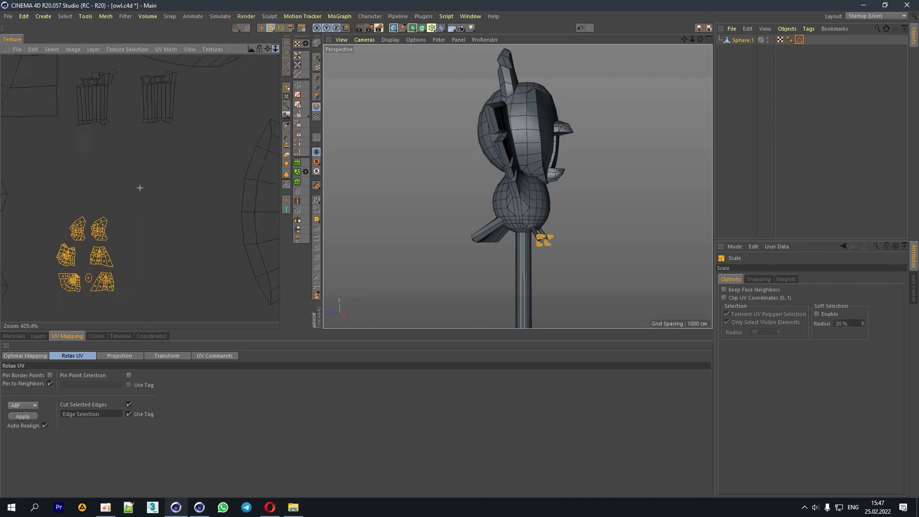
{"action": "scroll", "coordinate": [139, 188], "scroll_direction": "down", "scroll_amount": 10}
{"action": "left_click", "coordinate": [261, 28]}
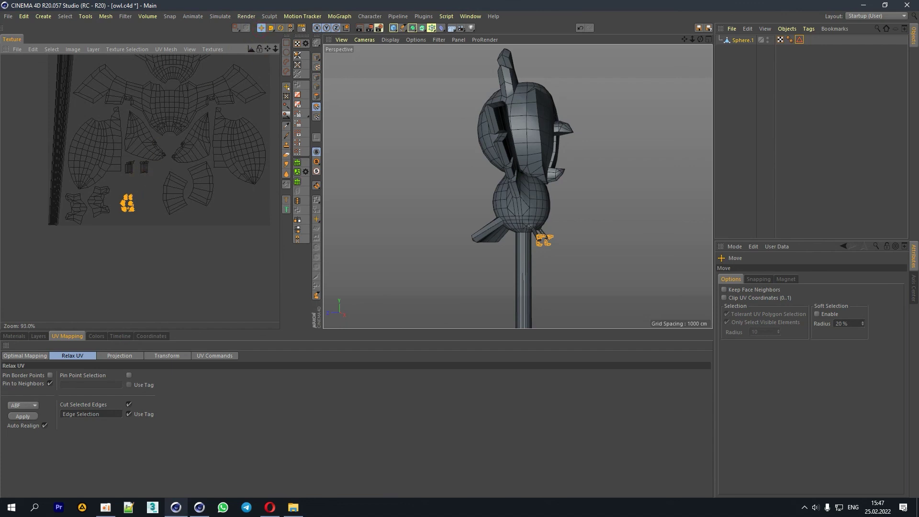
Step: Create a new 1024×1024 texture with a lighter grey background colour
{"action": "mouse_move", "coordinate": [700, 39]}
{"action": "left_mouse_down"}
{"action": "mouse_move", "coordinate": [728, 43]}
{"action": "mouse_move", "coordinate": [612, 95]}
{"action": "left_mouse_up"}
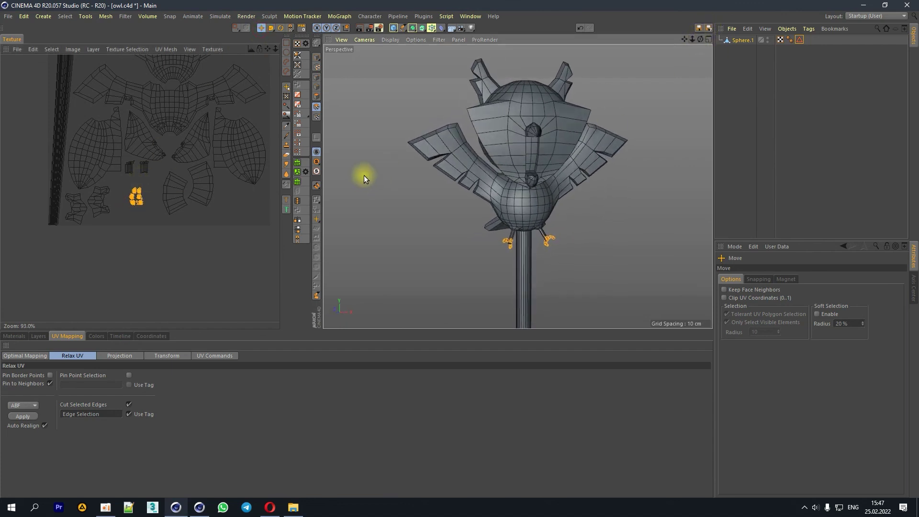
{"action": "left_click", "coordinate": [18, 50]}
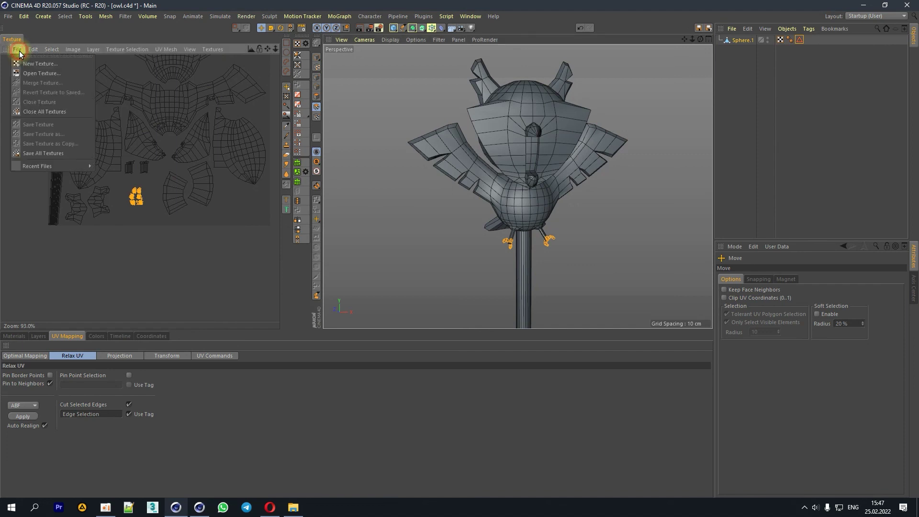
{"action": "left_click", "coordinate": [28, 62]}
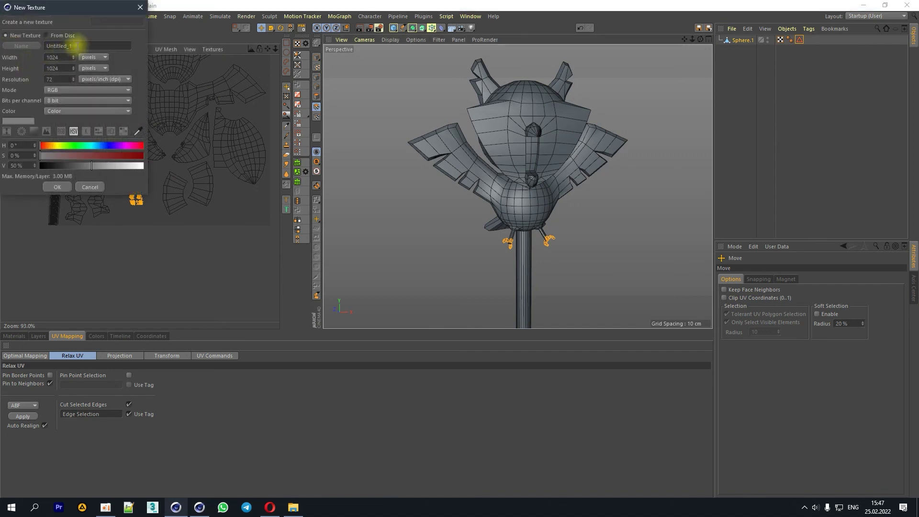
{"action": "left_click", "coordinate": [22, 123]}
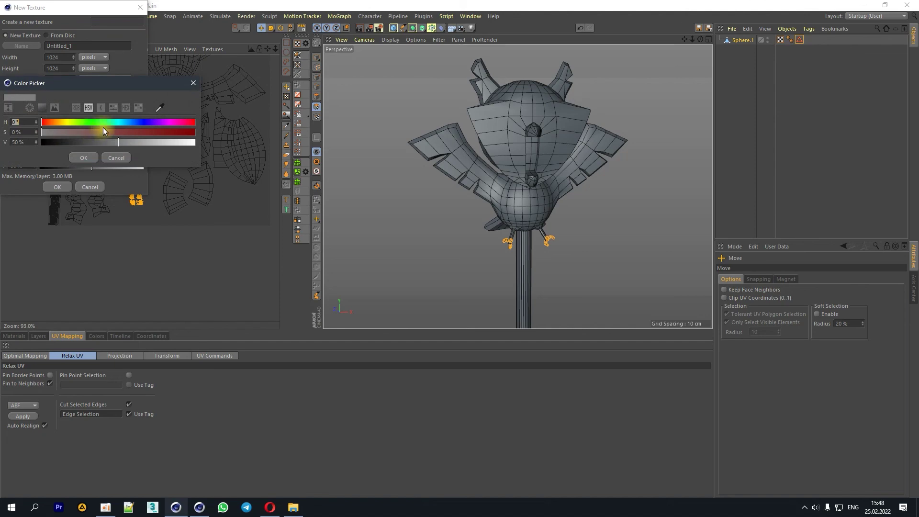
{"action": "left_click", "coordinate": [156, 142]}
{"action": "left_click", "coordinate": [84, 158]}
{"action": "left_click", "coordinate": [57, 187]}
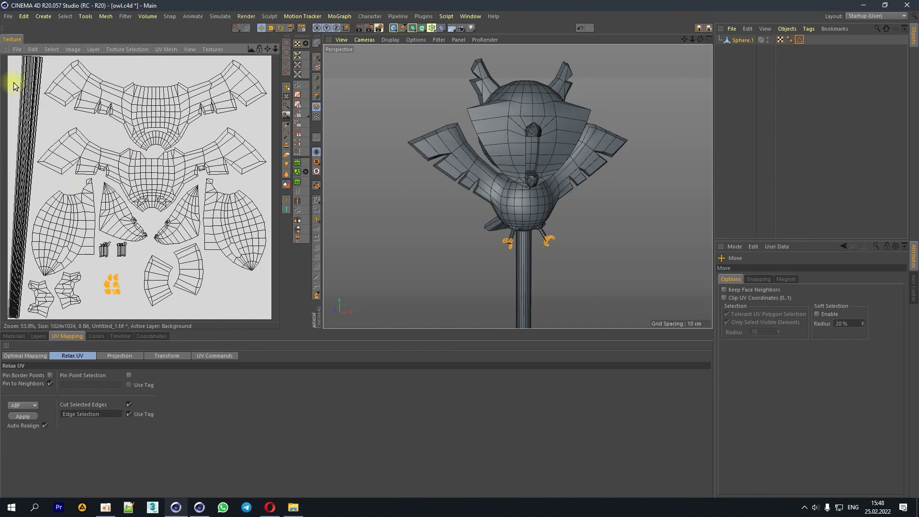
Step: Save the new texture in PNG format as OwlTex.png
{"action": "left_click", "coordinate": [18, 50]}
{"action": "left_click", "coordinate": [43, 134]}
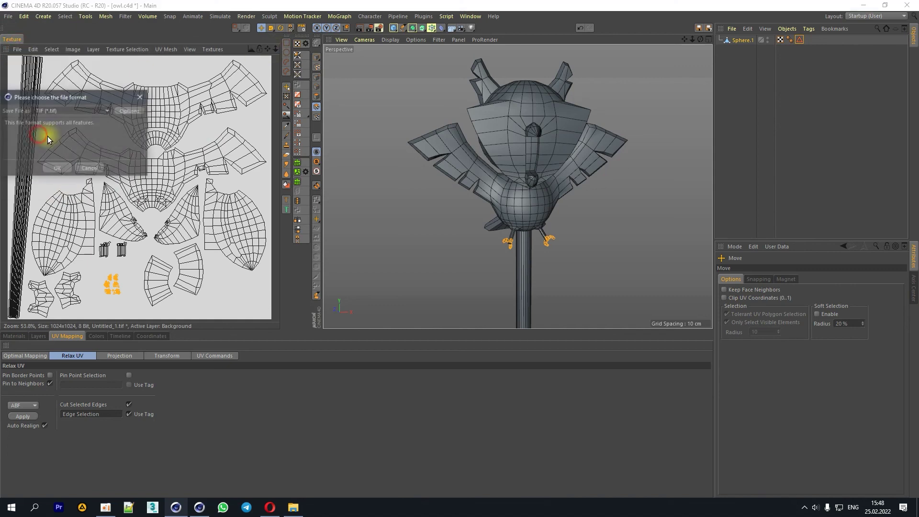
{"action": "left_click", "coordinate": [71, 111]}
{"action": "left_click", "coordinate": [50, 219]}
{"action": "left_click", "coordinate": [54, 170]}
{"action": "left_click", "coordinate": [92, 221]}
{"action": "double_click", "coordinate": [91, 220]}
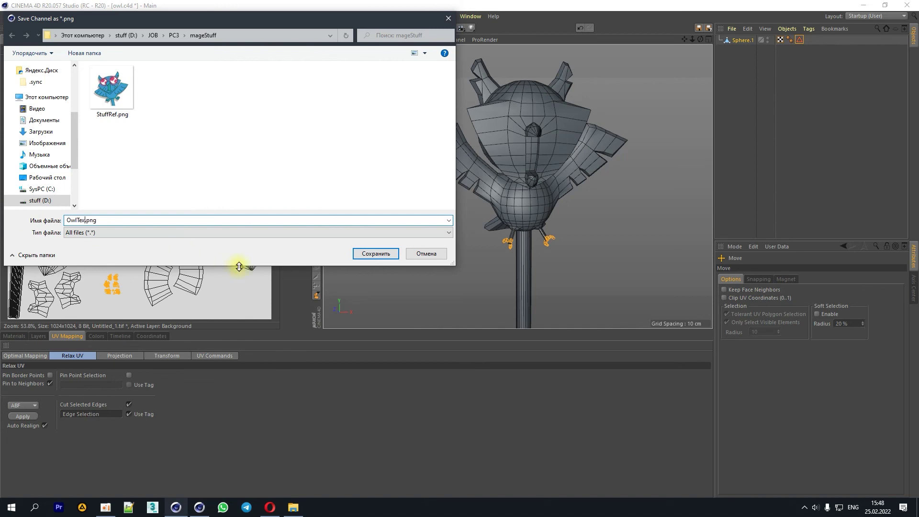
{"action": "left_click", "coordinate": [383, 255]}
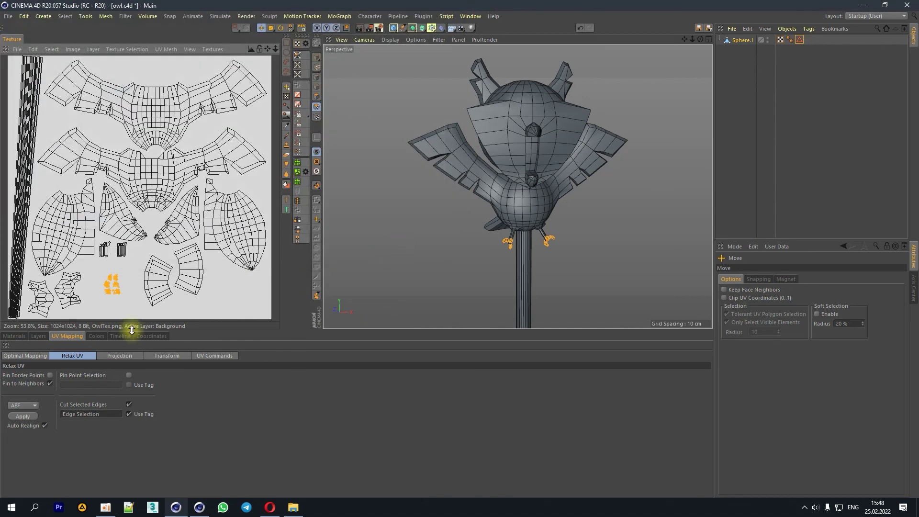
{"action": "left_click", "coordinate": [20, 336]}
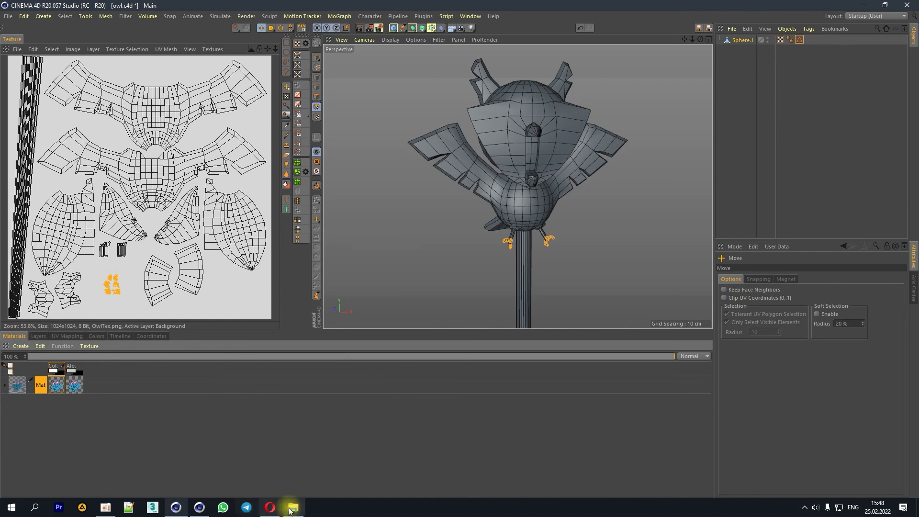
Step: Save OwlTex.png as a PNG into the Desktop/сова folder
{"action": "left_click", "coordinate": [293, 507]}
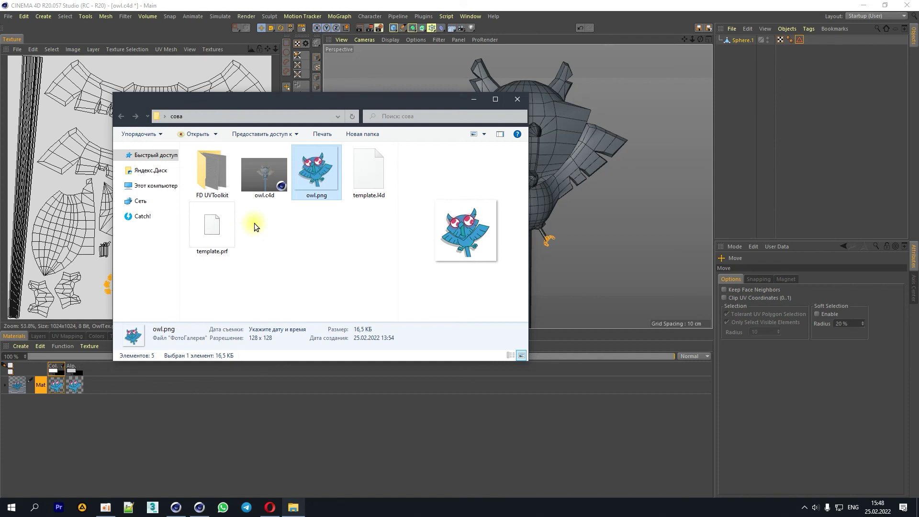
{"action": "left_click", "coordinate": [16, 51]}
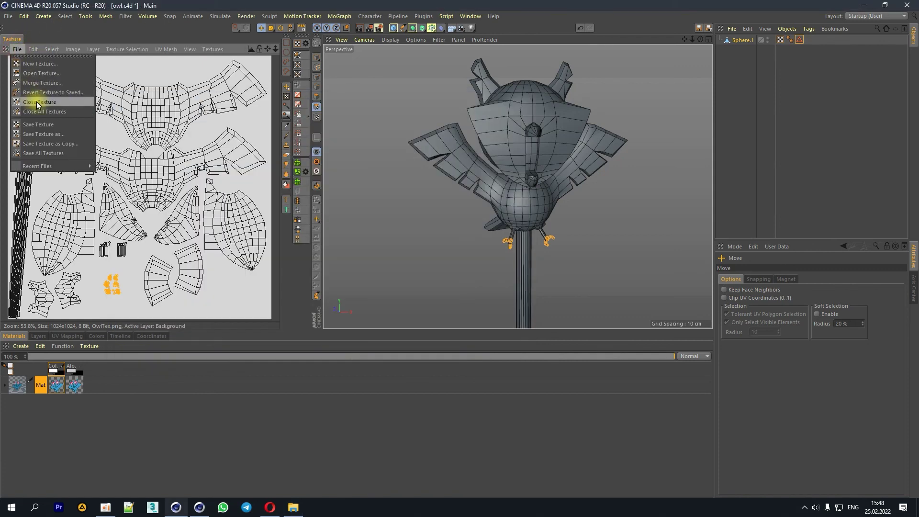
{"action": "left_click", "coordinate": [37, 129]}
{"action": "left_click", "coordinate": [68, 166]}
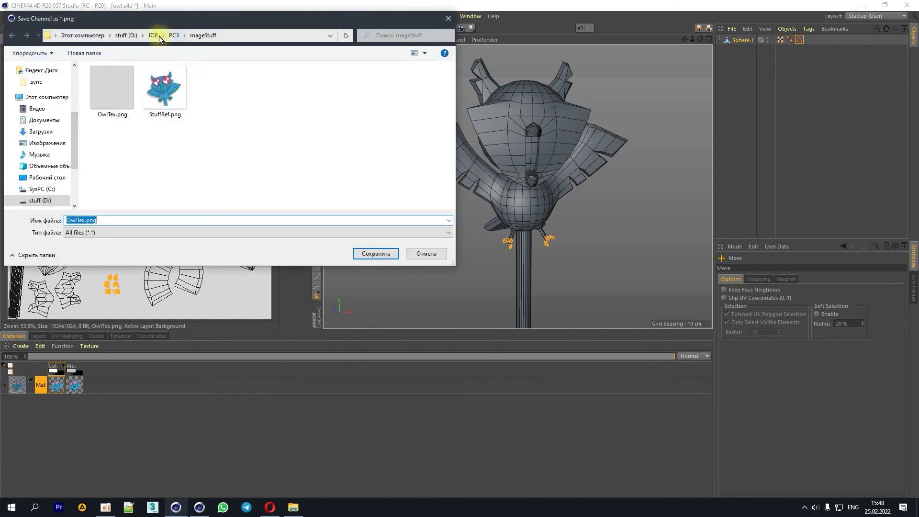
{"action": "mouse_move", "coordinate": [43, 96]}
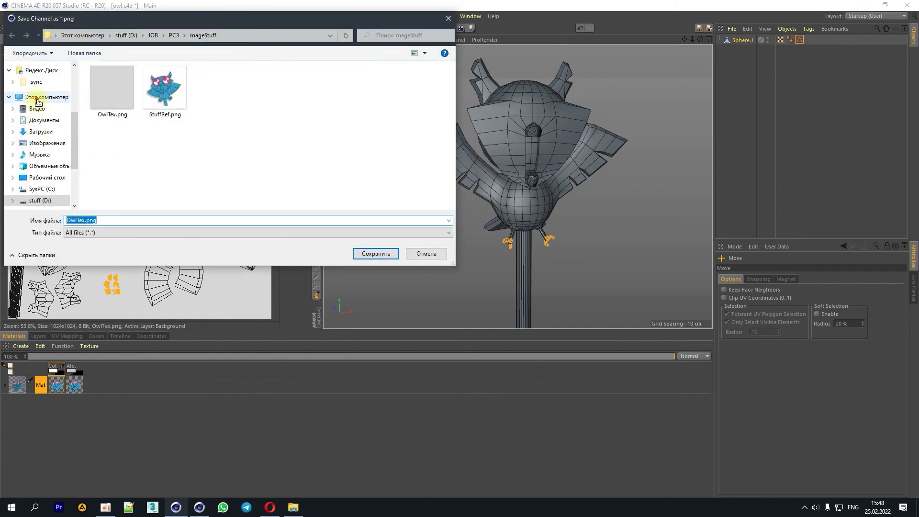
{"action": "left_click", "coordinate": [38, 98]}
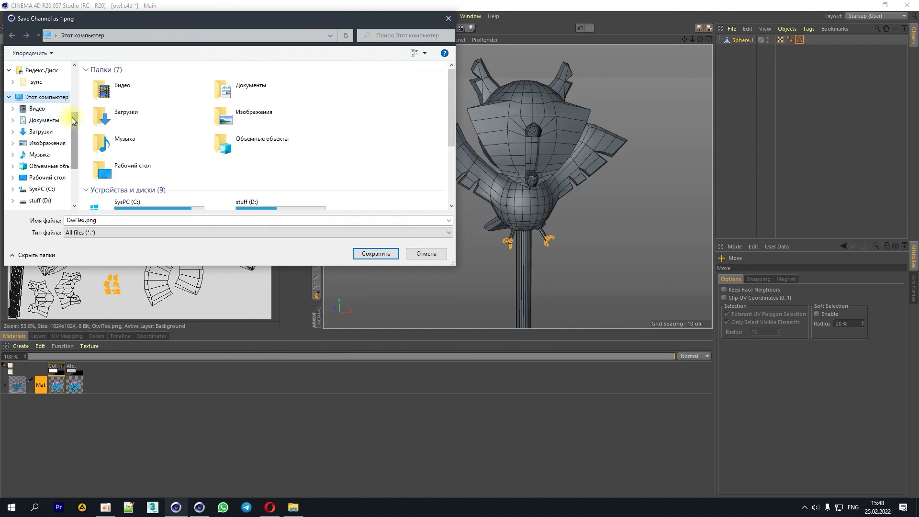
{"action": "scroll", "coordinate": [39, 93], "scroll_direction": "up", "scroll_amount": 3}
{"action": "left_click", "coordinate": [40, 89]}
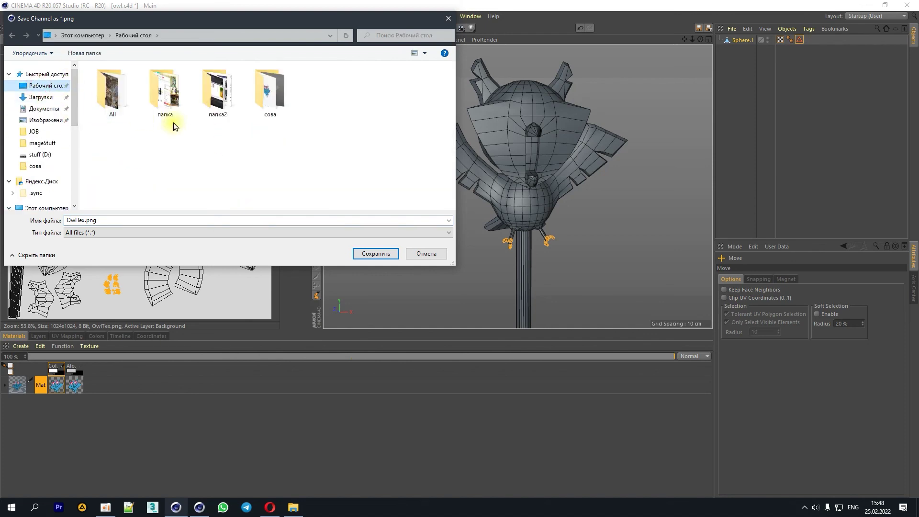
{"action": "double_click", "coordinate": [268, 93]}
{"action": "left_click", "coordinate": [376, 253]}
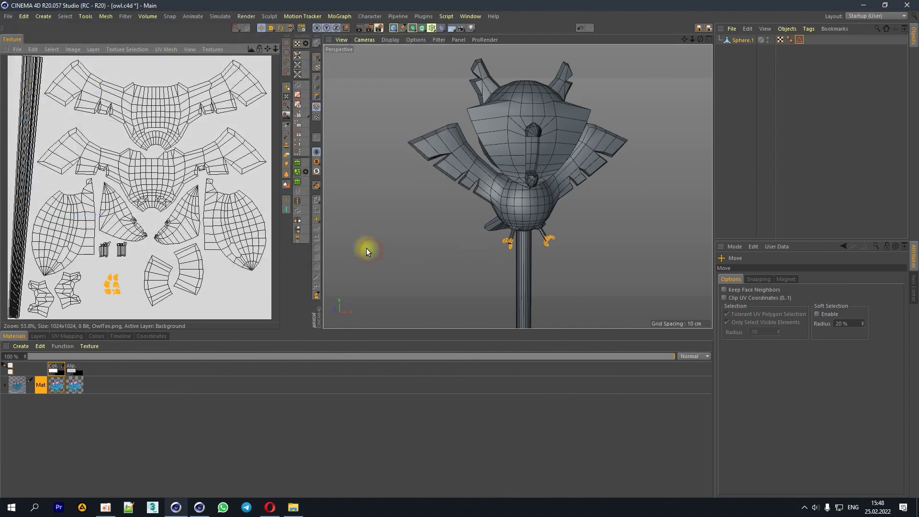
Step: Create material Mat from OwlTex.png in File Explorer and apply it to Sphere.1
{"action": "left_click", "coordinate": [293, 508]}
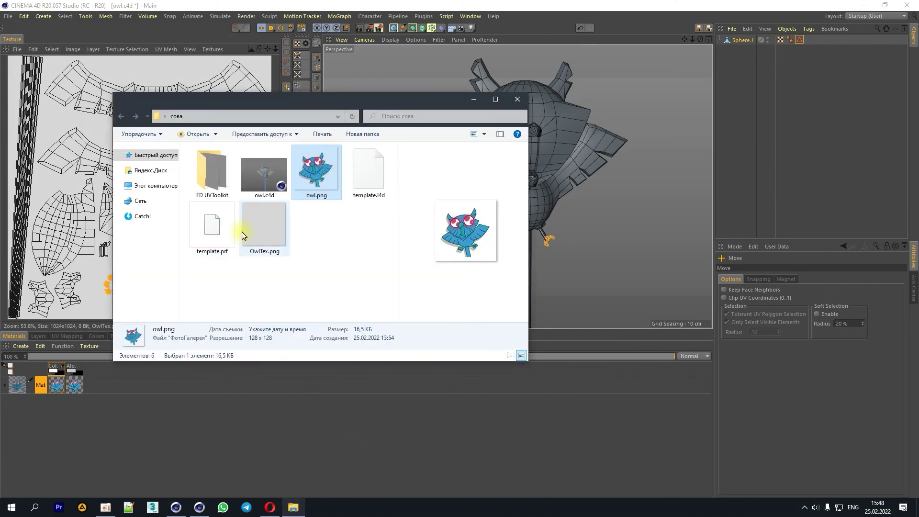
{"action": "left_click", "coordinate": [258, 225]}
{"action": "left_click_drag", "start_coordinate": [94, 427], "coordinate": [65, 423]}
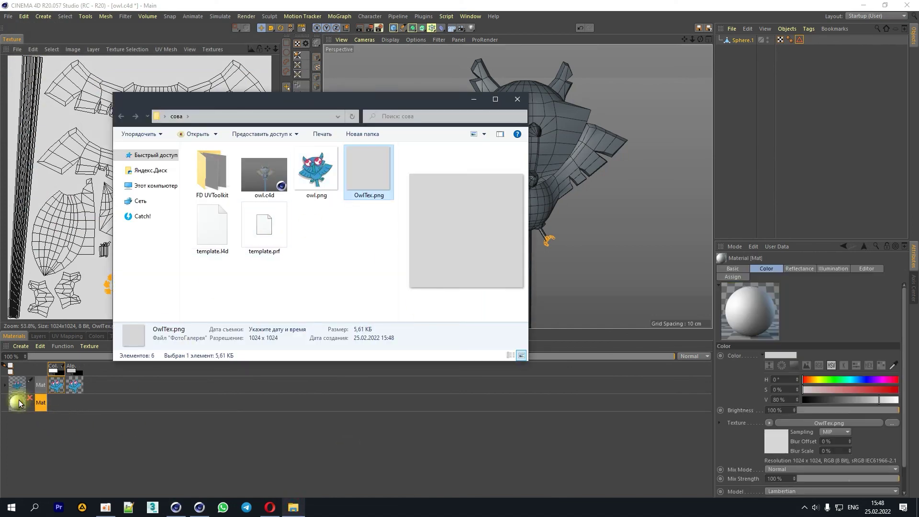
{"action": "left_click_drag", "start_coordinate": [17, 403], "coordinate": [737, 42]}
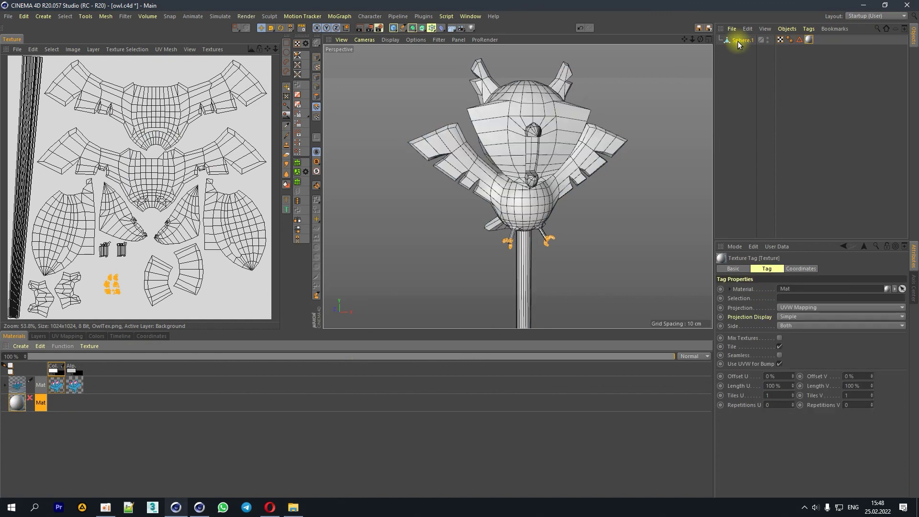
Step: Enable painting on Mat's colour texture, then select Sphere.1 in UV Polygons mode
{"action": "left_click", "coordinate": [31, 399]}
{"action": "double_click", "coordinate": [14, 406]}
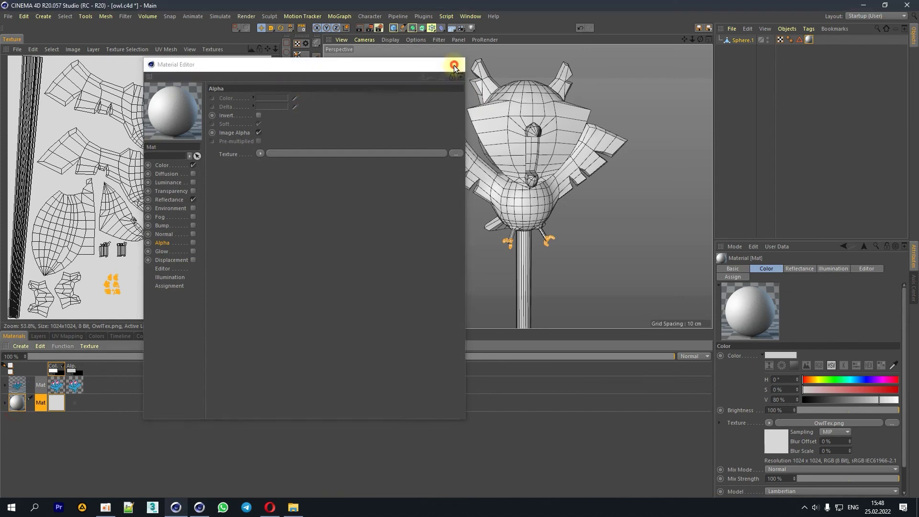
{"action": "left_click", "coordinate": [454, 66]}
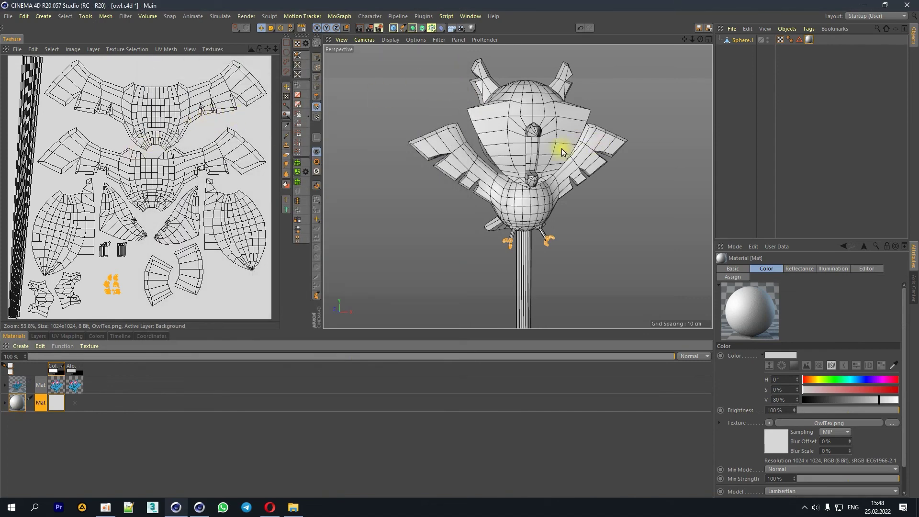
{"action": "left_click", "coordinate": [286, 135]}
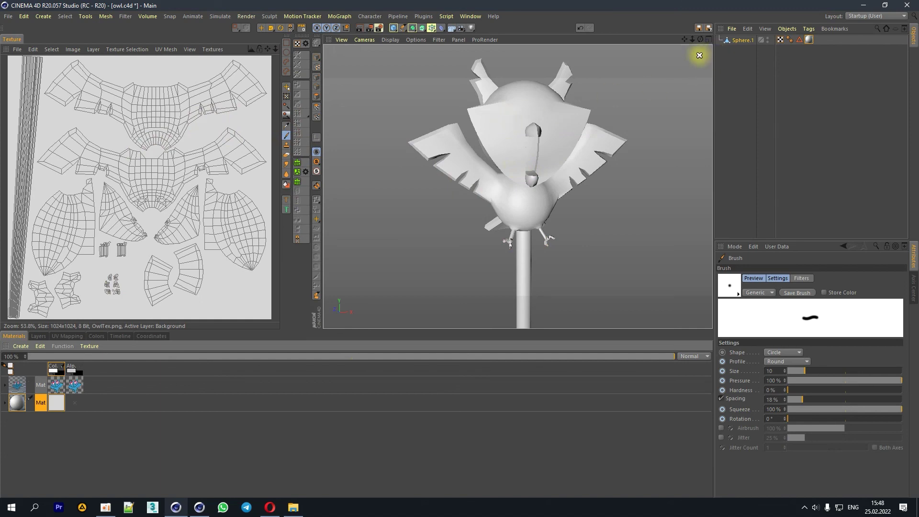
{"action": "left_click", "coordinate": [738, 42]}
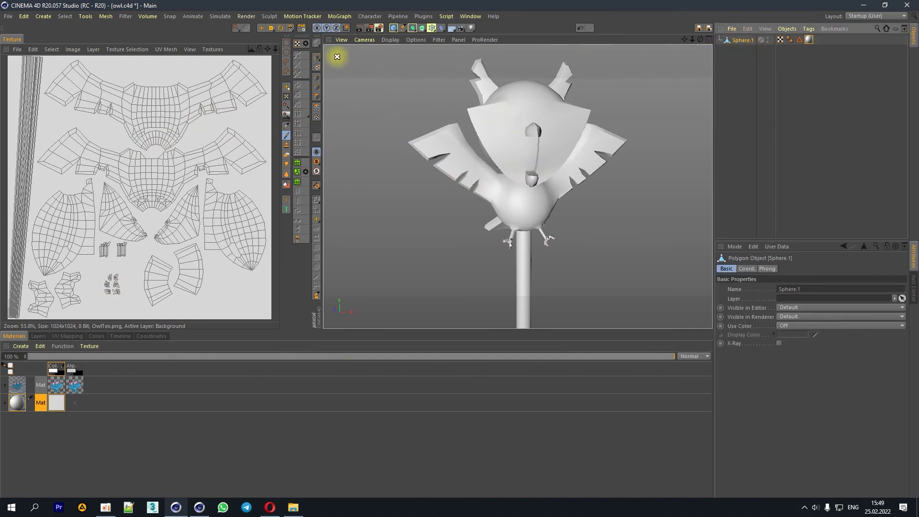
{"action": "left_click_drag", "start_coordinate": [275, 48], "coordinate": [279, 53]}
{"action": "left_click", "coordinate": [312, 98]}
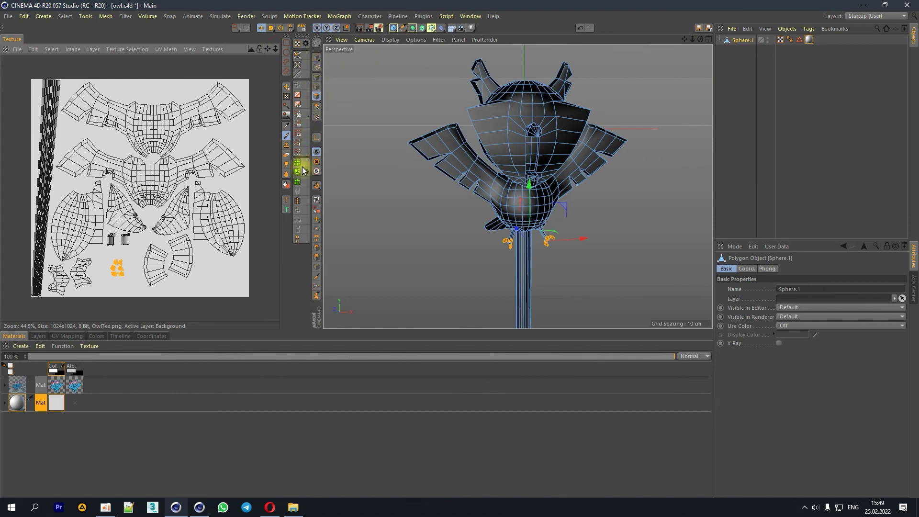
Step: Unhide the owl's eyes and paint a test stroke on the eye texture
{"action": "left_click", "coordinate": [298, 135]}
{"action": "mouse_move", "coordinate": [267, 49]}
{"action": "left_mouse_down"}
{"action": "mouse_move", "coordinate": [202, 87]}
{"action": "mouse_move", "coordinate": [266, 49]}
{"action": "left_mouse_up"}
{"action": "left_click", "coordinate": [232, 27]}
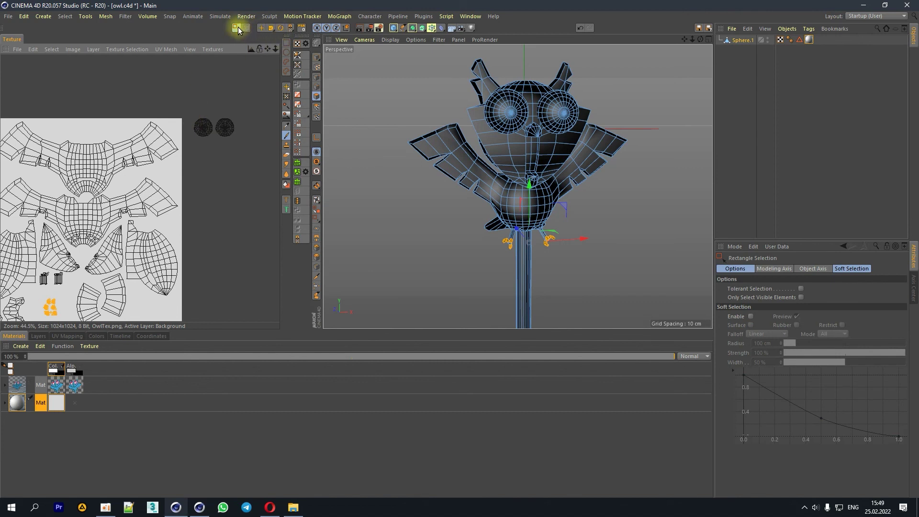
{"action": "left_click_drag", "start_coordinate": [236, 28], "coordinate": [261, 53]}
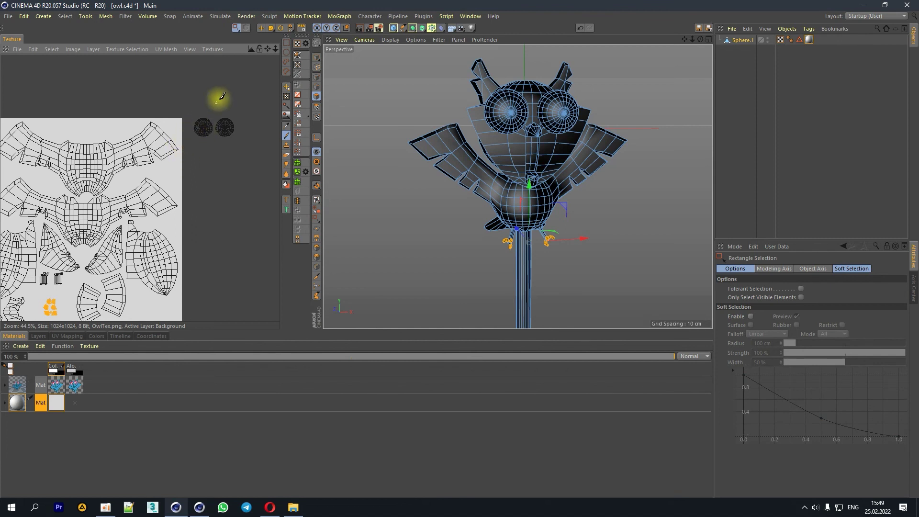
{"action": "left_click", "coordinate": [260, 30]}
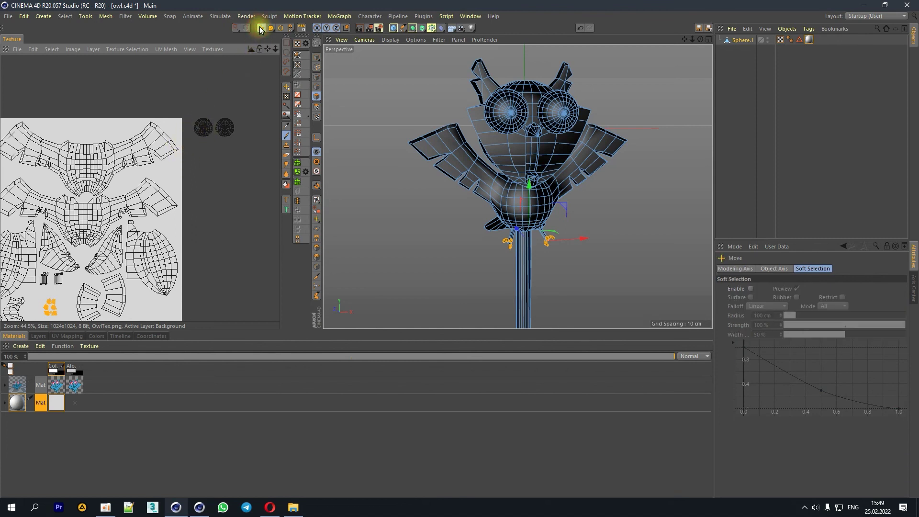
{"action": "left_click_drag", "start_coordinate": [205, 129], "coordinate": [209, 126]}
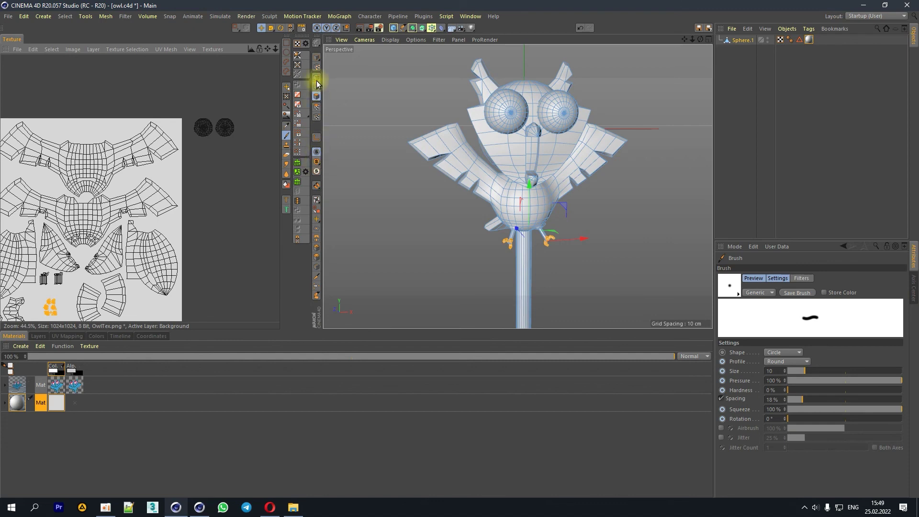
Step: Move both eye UV islands to the top of the layout and save the textures
{"action": "left_click", "coordinate": [316, 58]}
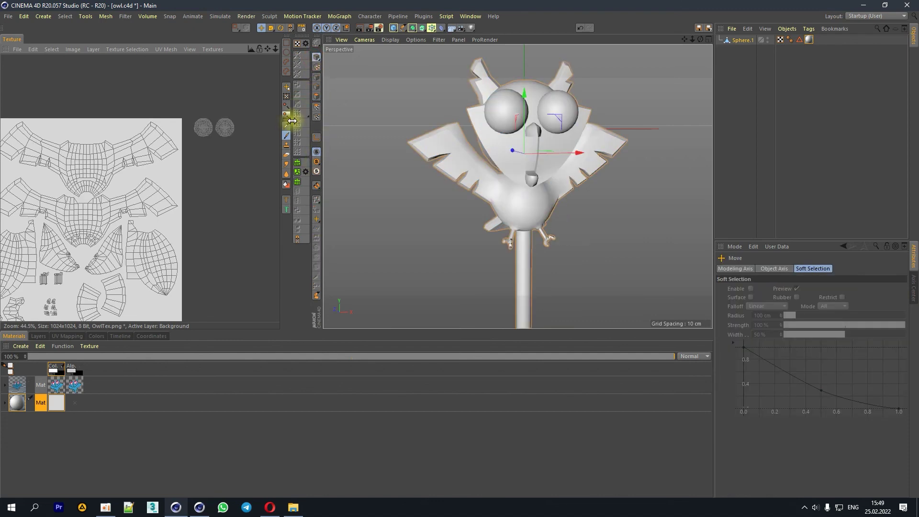
{"action": "left_click", "coordinate": [287, 87]}
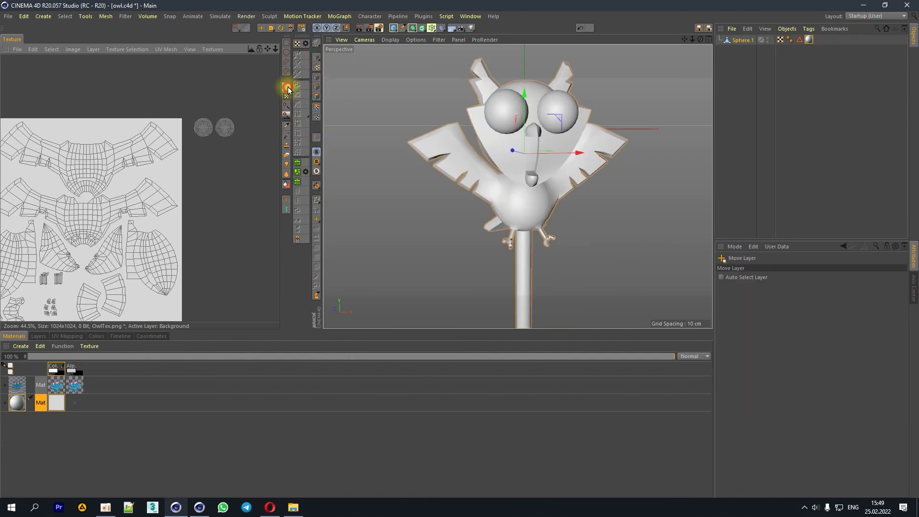
{"action": "left_click", "coordinate": [316, 98]}
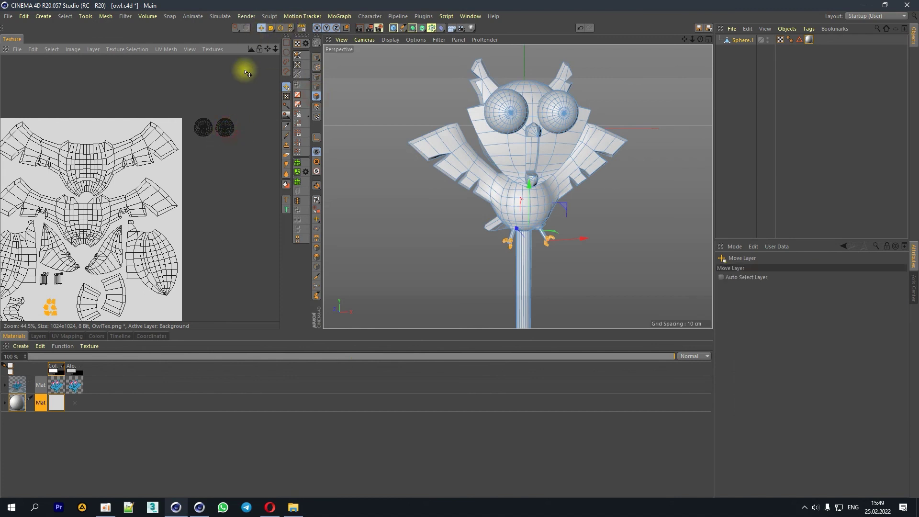
{"action": "left_click", "coordinate": [316, 107]}
{"action": "left_click", "coordinate": [225, 129]}
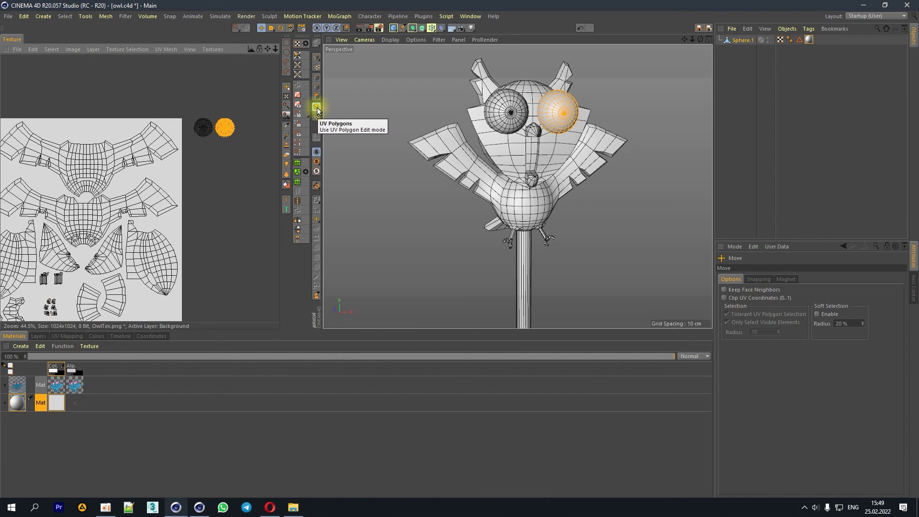
{"action": "left_click", "coordinate": [205, 130], "text": "shift"}
{"action": "left_click_drag", "start_coordinate": [231, 125], "coordinate": [107, 125]}
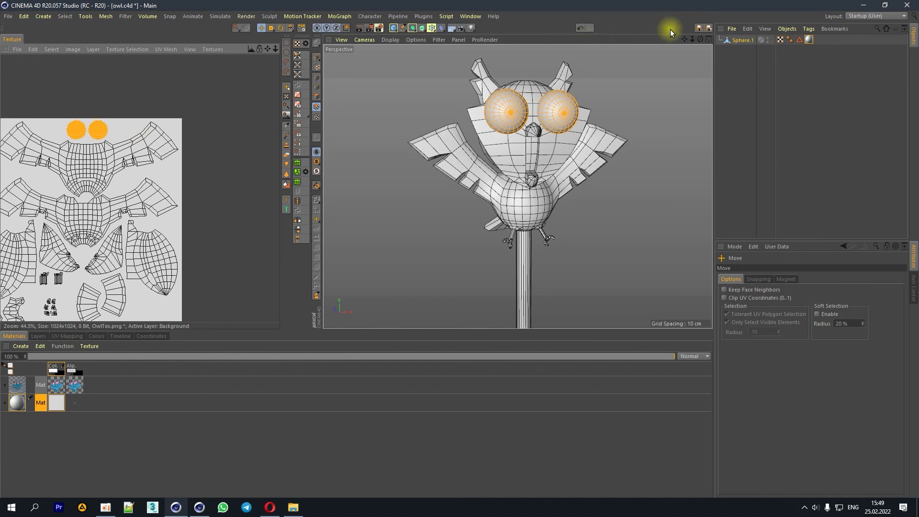
{"action": "left_click", "coordinate": [701, 30]}
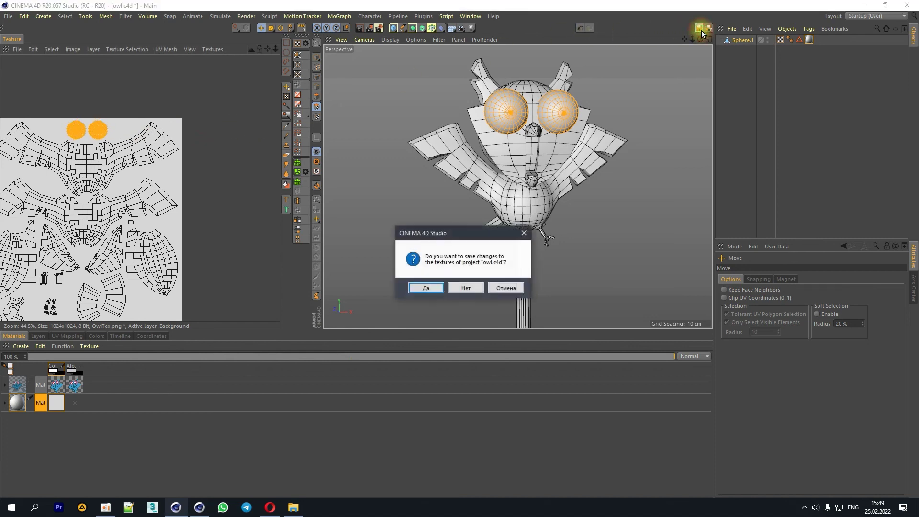
{"action": "left_click", "coordinate": [432, 287]}
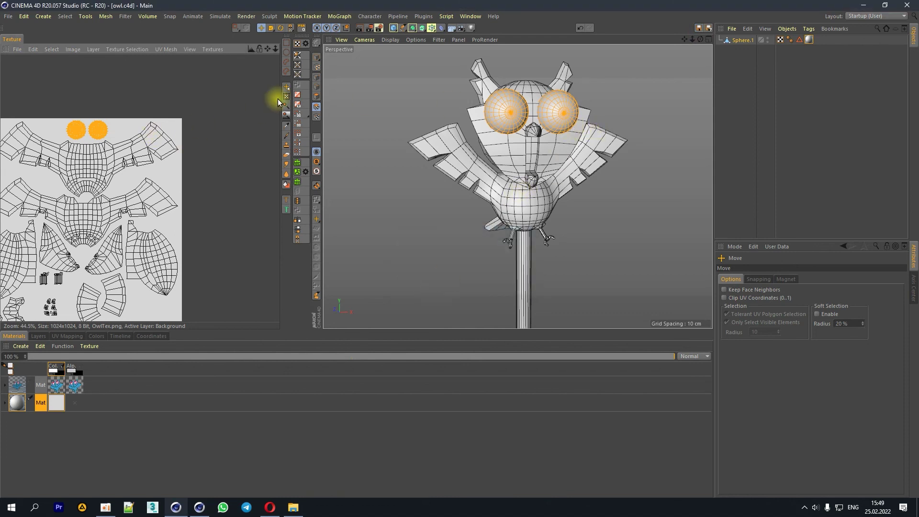
{"action": "left_click", "coordinate": [287, 136]}
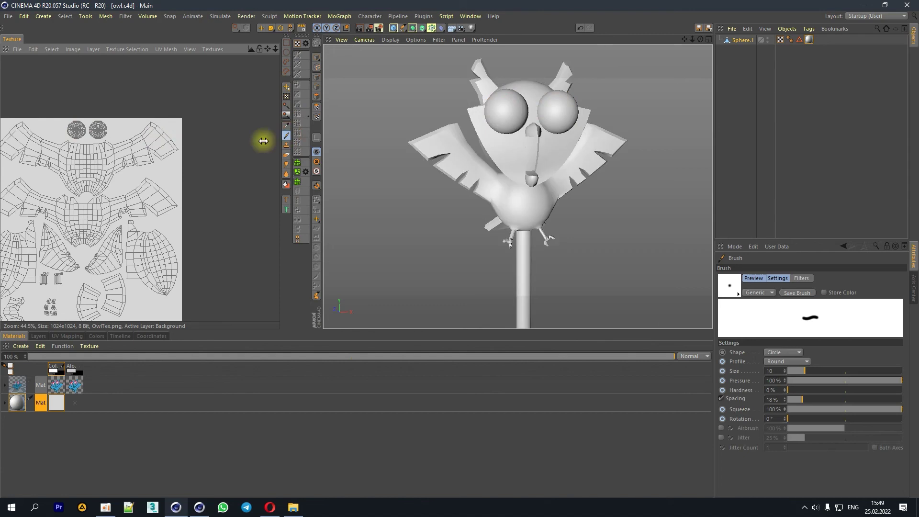
Step: Paint a dark spot on the right eye using a very dark colour
{"action": "scroll", "coordinate": [121, 126], "scroll_direction": "up", "scroll_amount": 5}
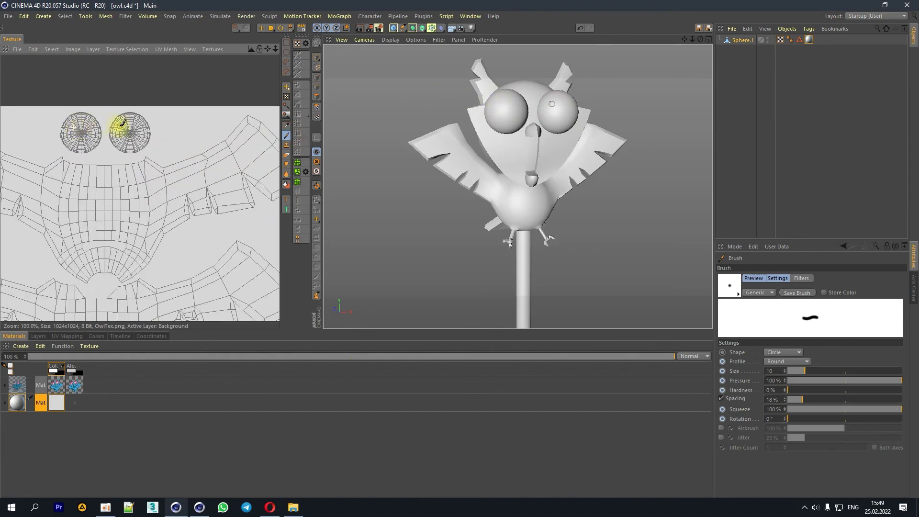
{"action": "scroll", "coordinate": [126, 128], "scroll_direction": "up", "scroll_amount": 1}
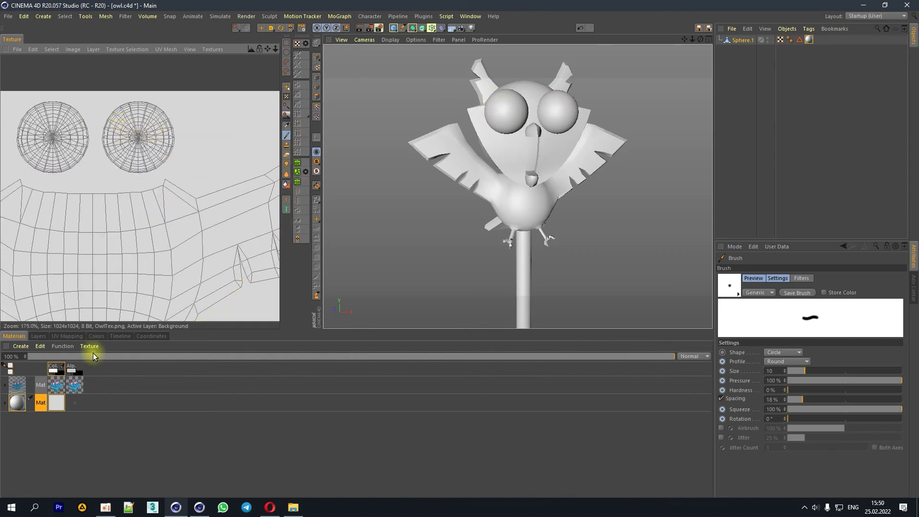
{"action": "left_click", "coordinate": [96, 336]}
{"action": "left_click", "coordinate": [136, 407]}
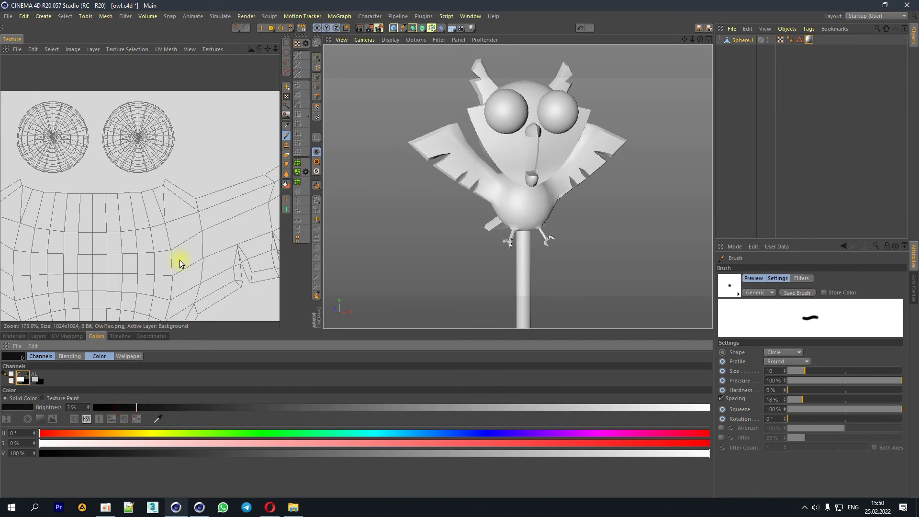
{"action": "left_click", "coordinate": [139, 137]}
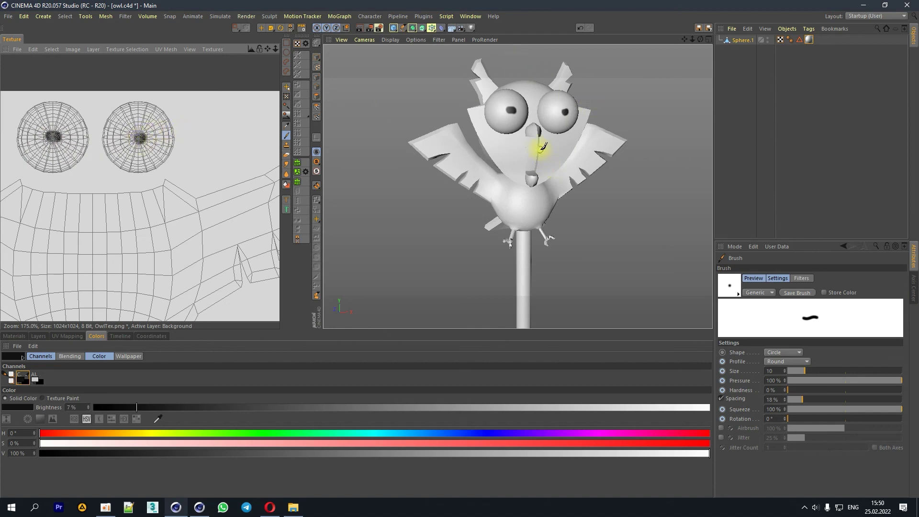
Step: View the owl.png reference image, then switch back to the OwlTex texture
{"action": "left_click_drag", "start_coordinate": [700, 39], "coordinate": [670, 53]}
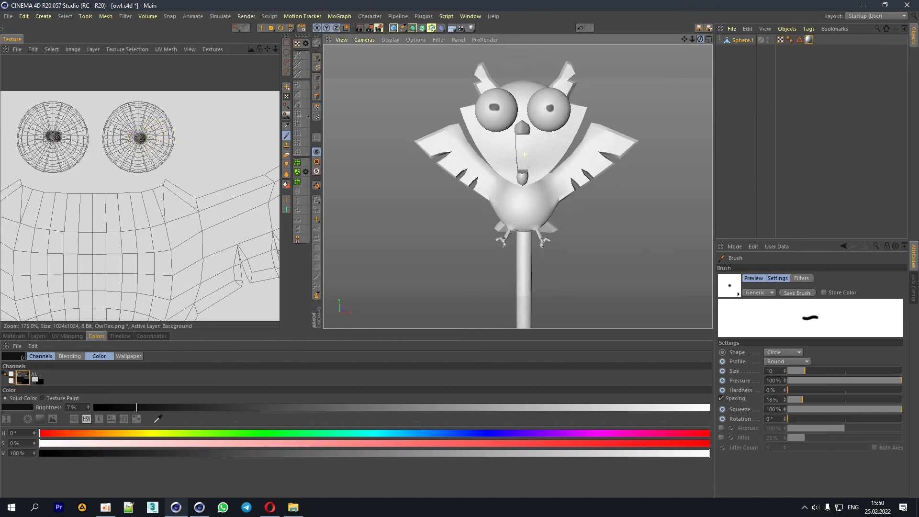
{"action": "left_click_drag", "start_coordinate": [275, 49], "coordinate": [264, 47]}
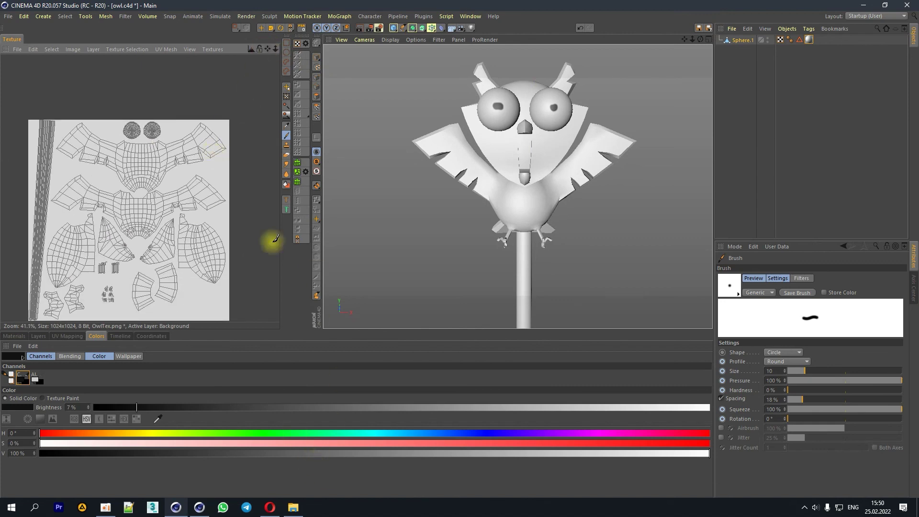
{"action": "left_click", "coordinate": [214, 50]}
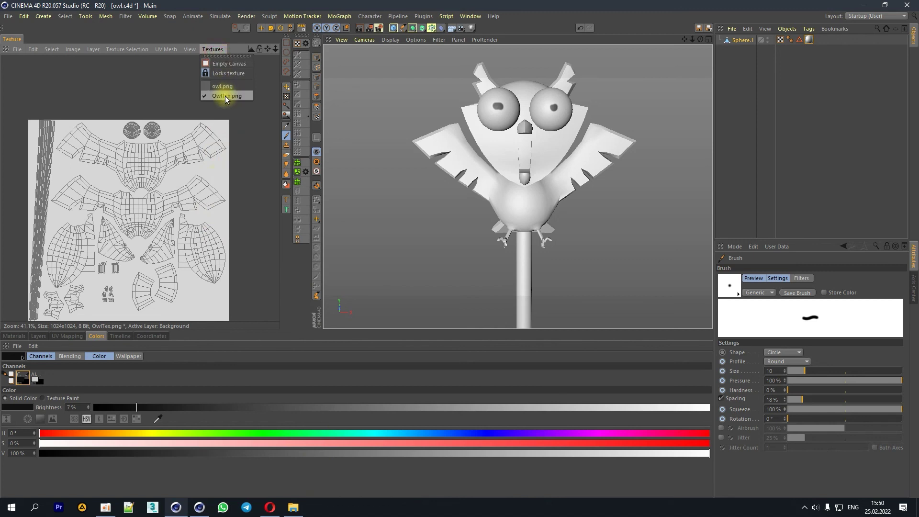
{"action": "left_click", "coordinate": [234, 88]}
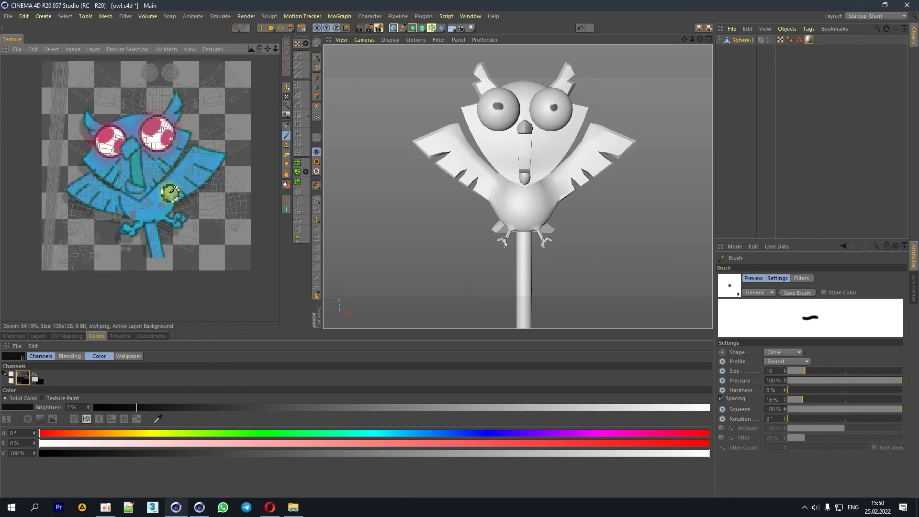
{"action": "left_click", "coordinate": [214, 50]}
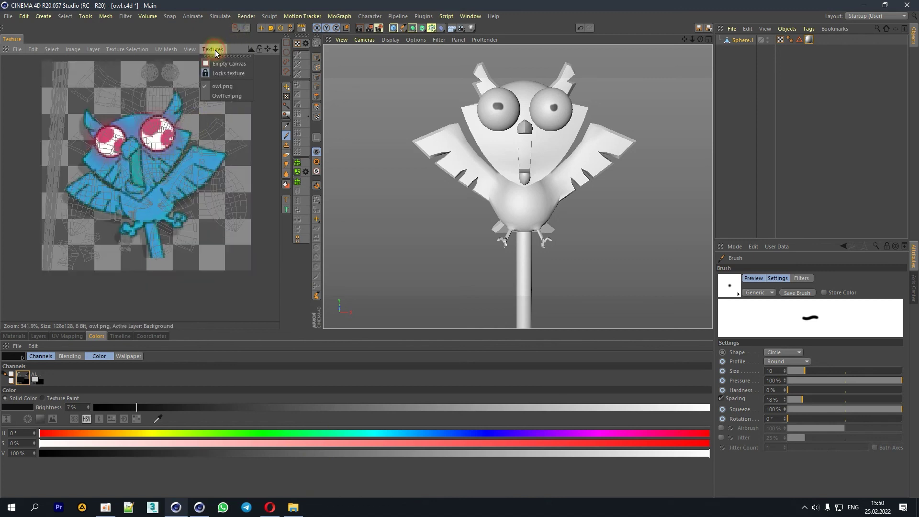
{"action": "left_click", "coordinate": [220, 92]}
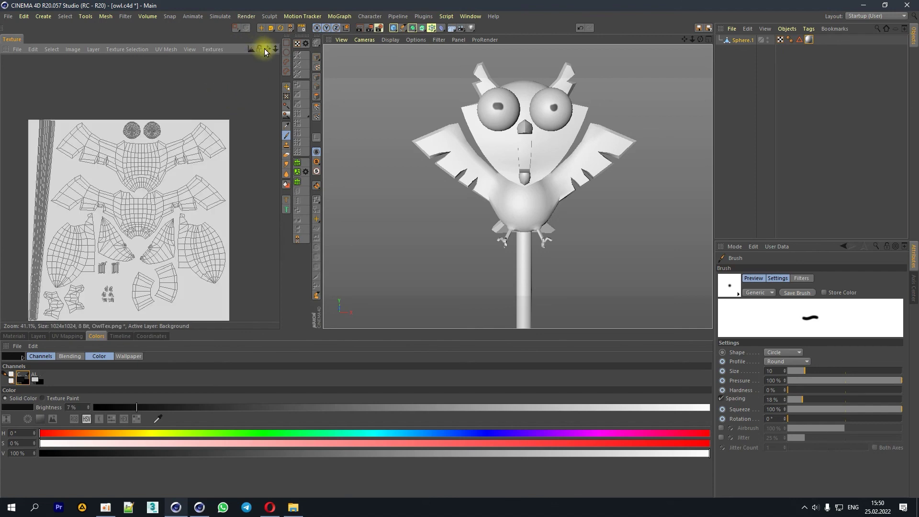
{"action": "left_click_drag", "start_coordinate": [266, 50], "coordinate": [267, 52]}
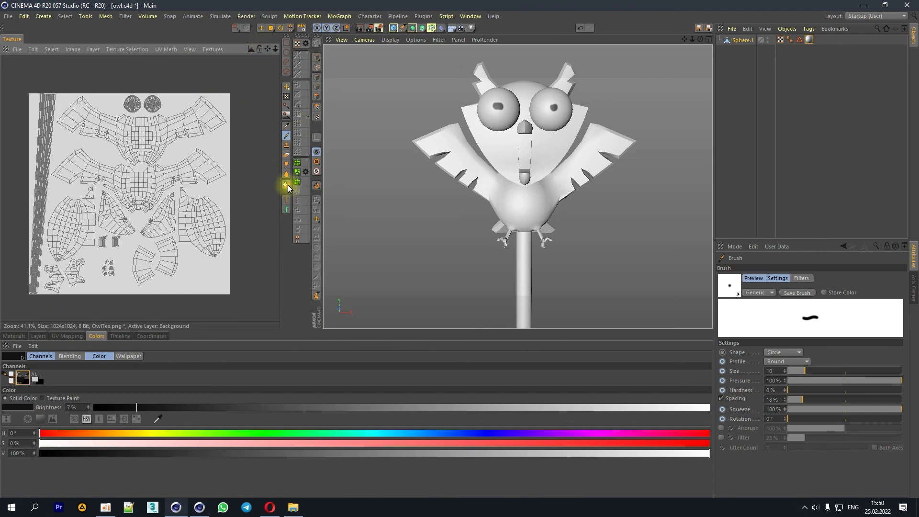
Step: Sample the owl's blue from owl.png and fill OwlTex with it at full brightness
{"action": "left_click", "coordinate": [436, 432]}
{"action": "left_click", "coordinate": [213, 50]}
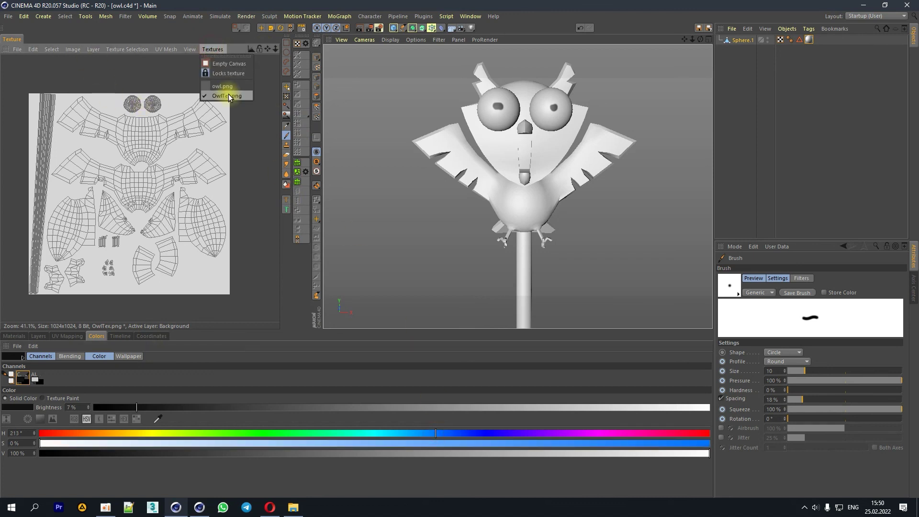
{"action": "left_click", "coordinate": [222, 87]}
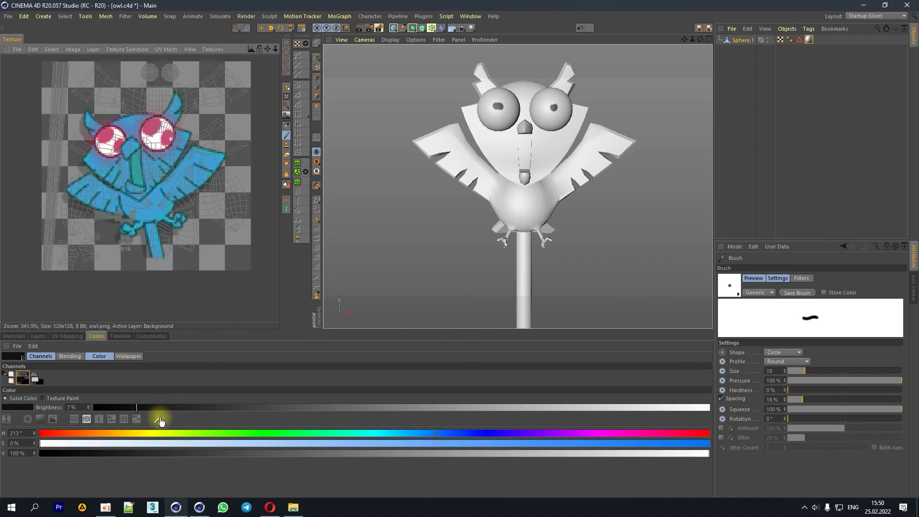
{"action": "left_click", "coordinate": [191, 160], "text": "ctrl"}
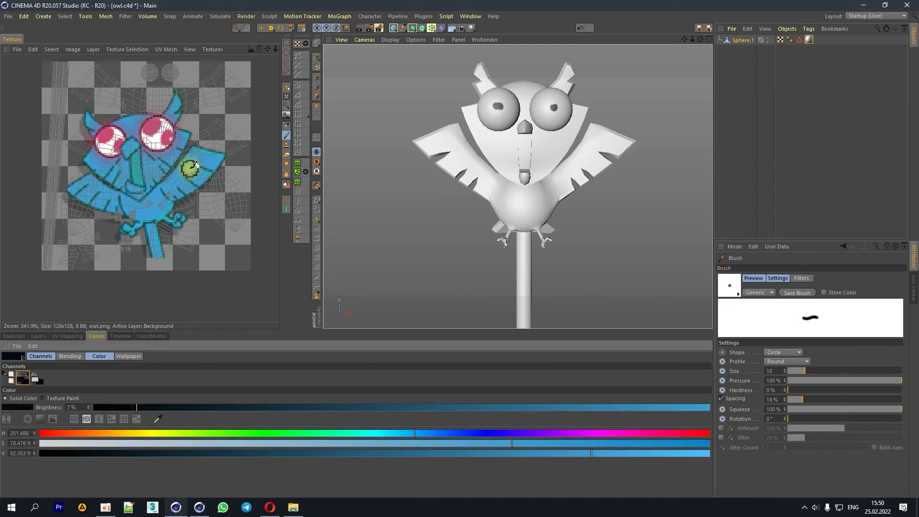
{"action": "left_click", "coordinate": [214, 48]}
{"action": "left_click", "coordinate": [223, 95]}
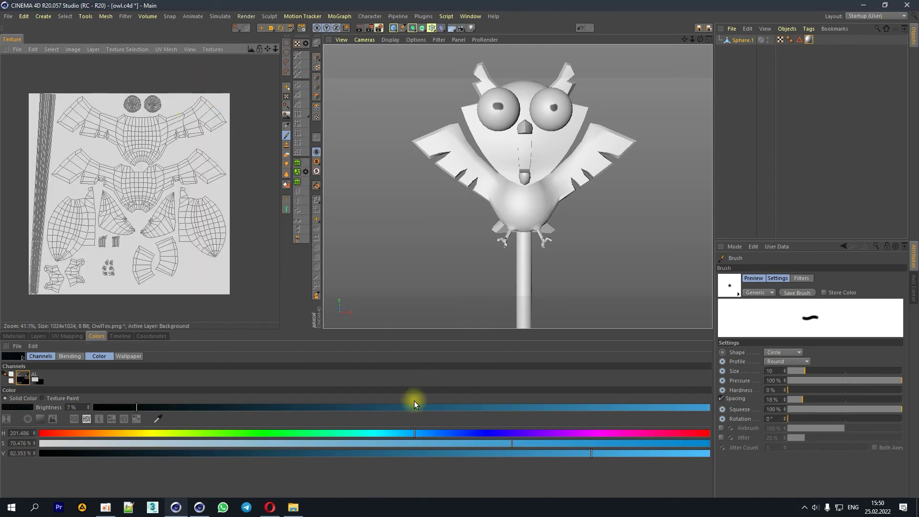
{"action": "left_click", "coordinate": [287, 183]}
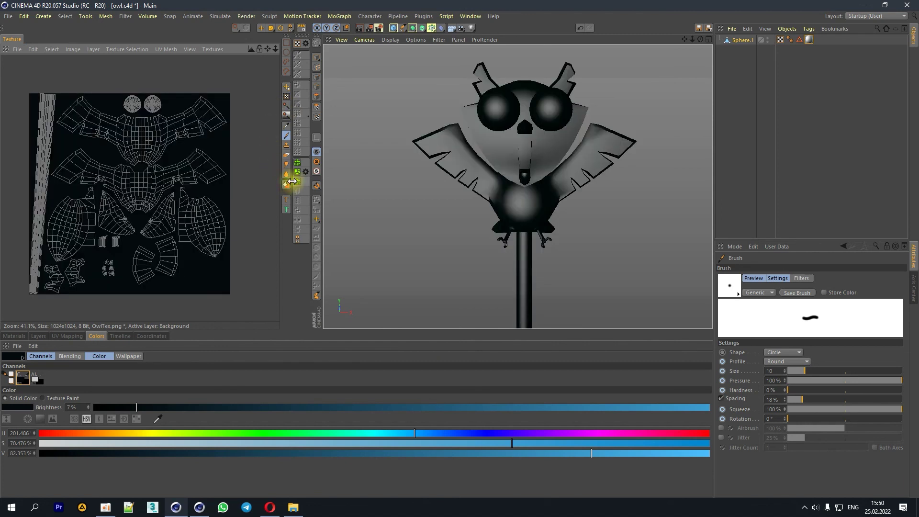
{"action": "left_click_drag", "start_coordinate": [195, 407], "coordinate": [685, 359]}
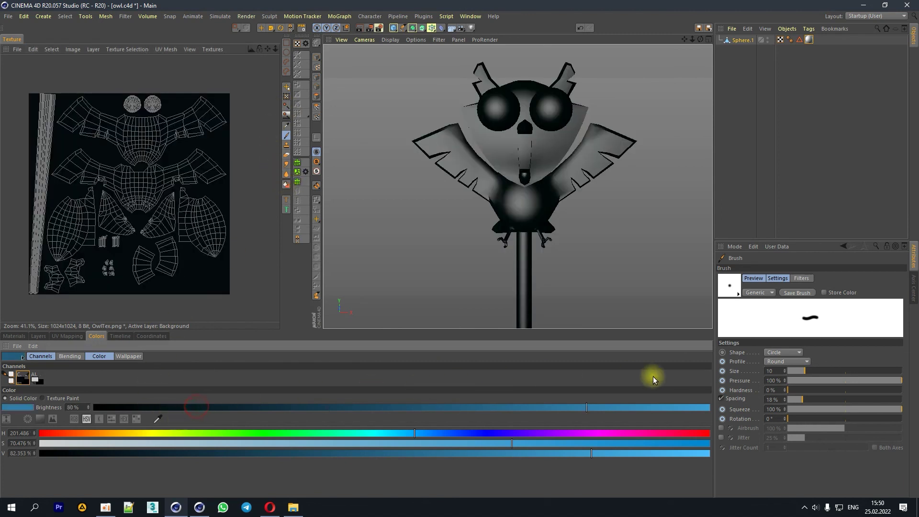
{"action": "left_click", "coordinate": [287, 185]}
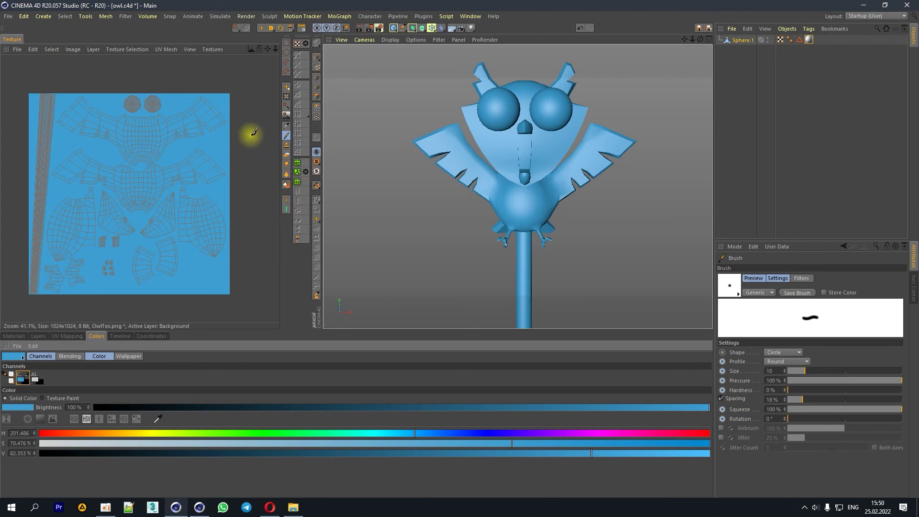
{"action": "left_click", "coordinate": [286, 43]}
Step: Box-select both eye islands and fill them with red
{"action": "left_click_drag", "start_coordinate": [121, 96], "coordinate": [166, 114]}
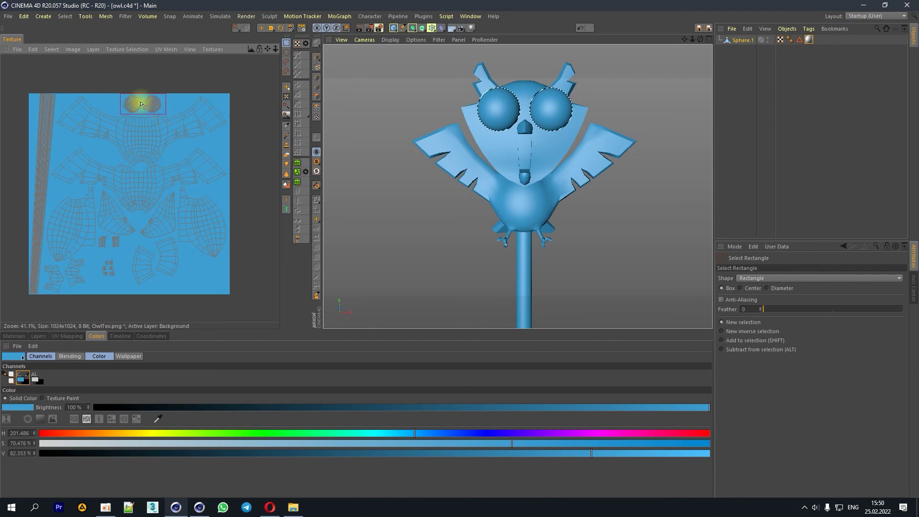
{"action": "scroll", "coordinate": [137, 99], "scroll_direction": "up", "scroll_amount": 5}
{"action": "left_click", "coordinate": [161, 123]}
{"action": "left_click_drag", "start_coordinate": [87, 78], "coordinate": [228, 144]}
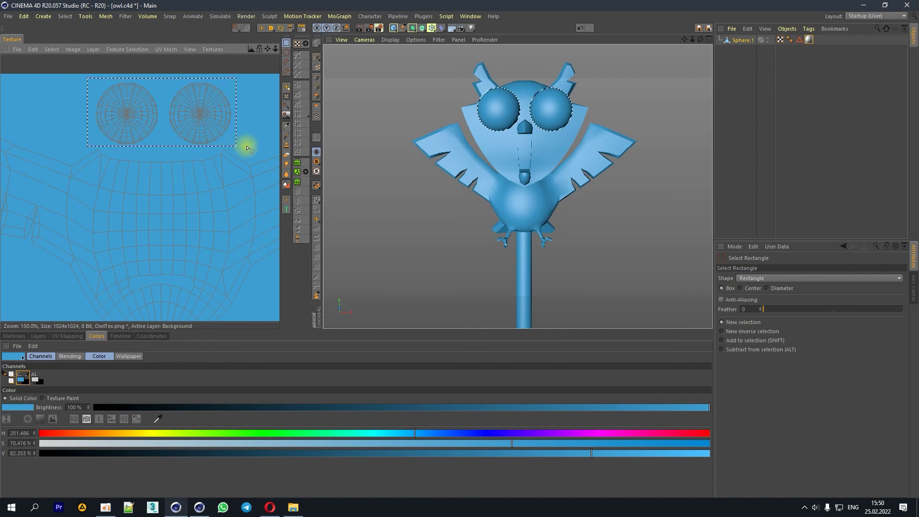
{"action": "left_click", "coordinate": [56, 434]}
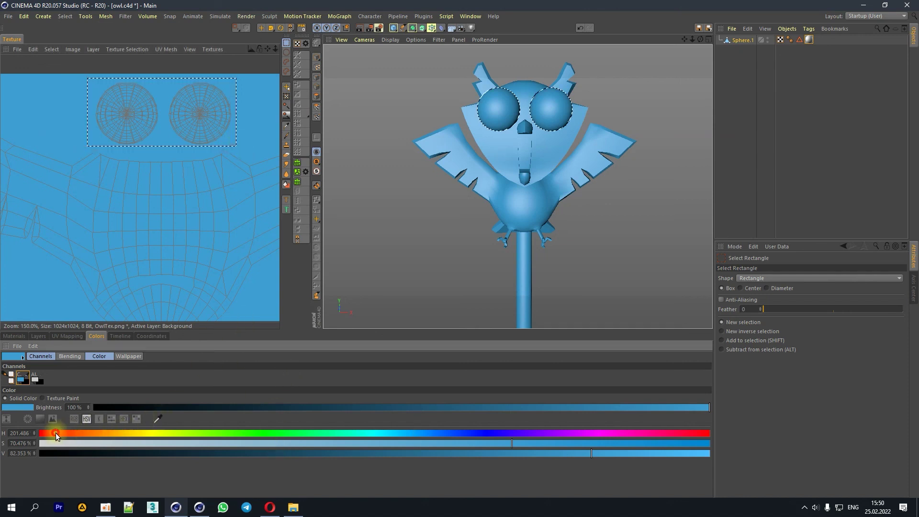
{"action": "left_click", "coordinate": [286, 184]}
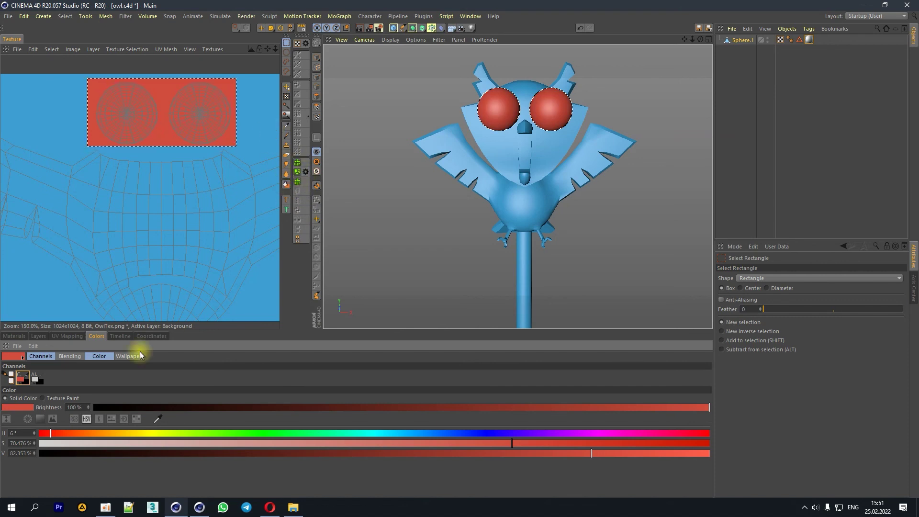
Step: Turn off reflectance on the owl material and show the texture's layers
{"action": "left_click", "coordinate": [18, 338]}
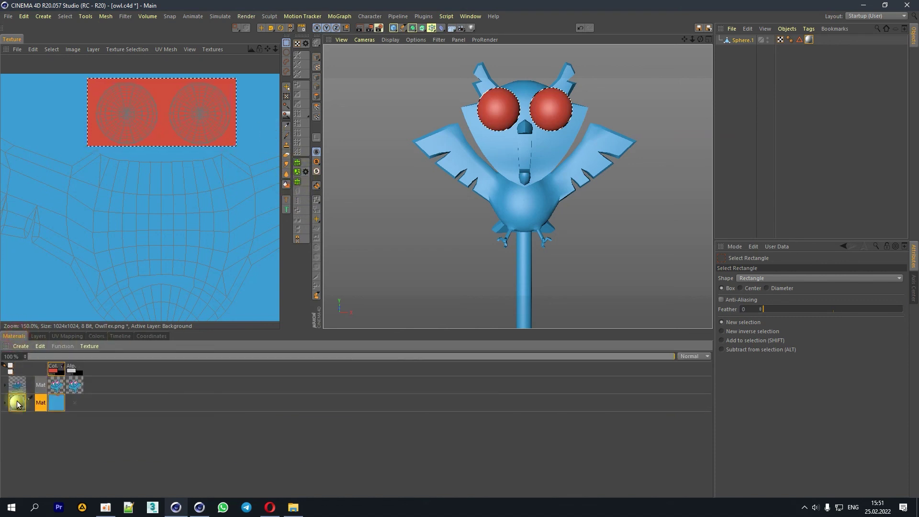
{"action": "double_click", "coordinate": [17, 402]}
{"action": "left_click", "coordinate": [173, 243]}
{"action": "left_click", "coordinate": [193, 201]}
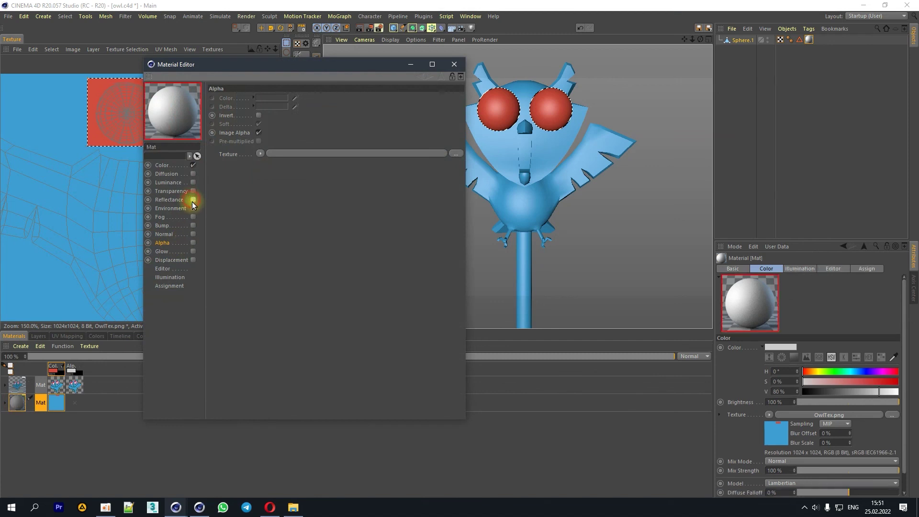
{"action": "left_click", "coordinate": [454, 64]}
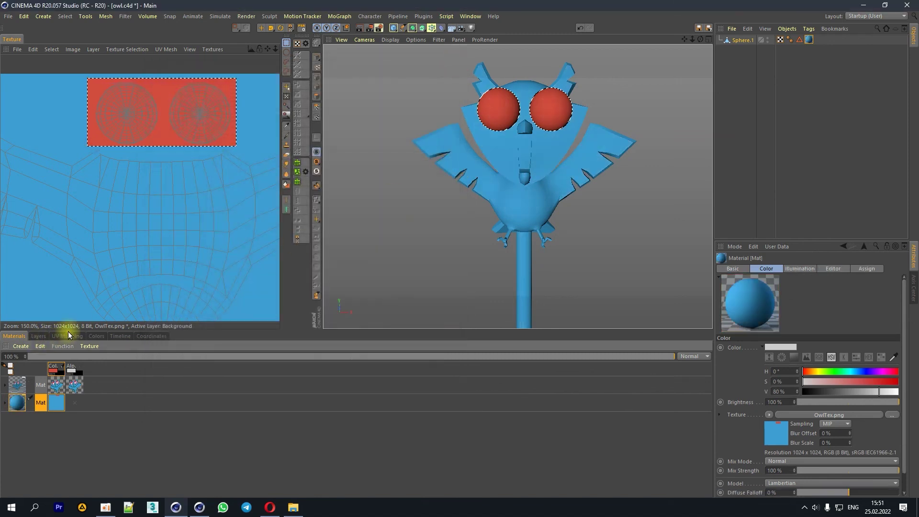
{"action": "left_click", "coordinate": [33, 337]}
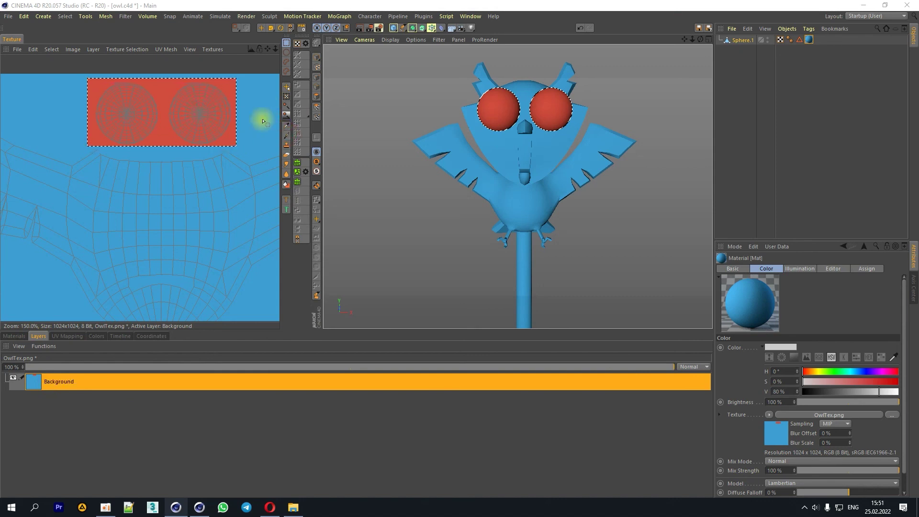
{"action": "left_click", "coordinate": [286, 135]}
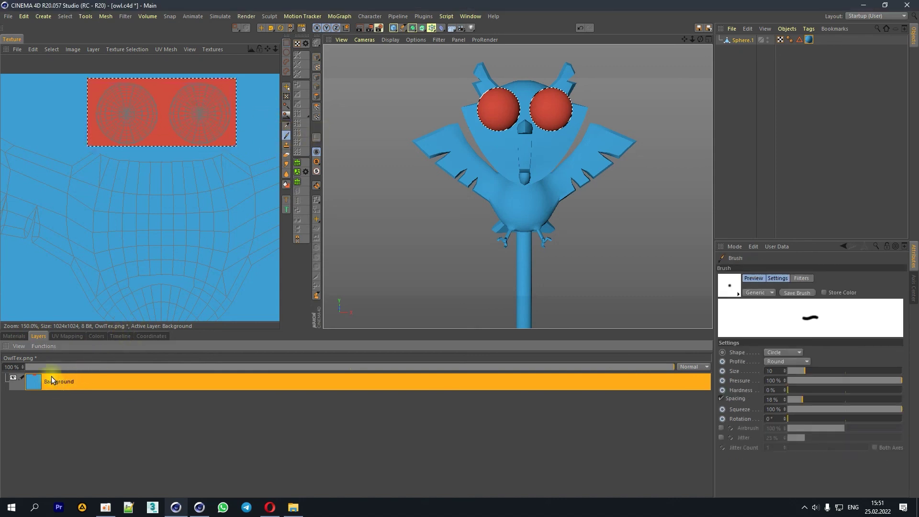
Step: Darken the paint colour to near black (6% brightness) and paint a pupil in each red eye
{"action": "left_click", "coordinate": [95, 335]}
{"action": "left_click_drag", "start_coordinate": [140, 408], "coordinate": [130, 407]}
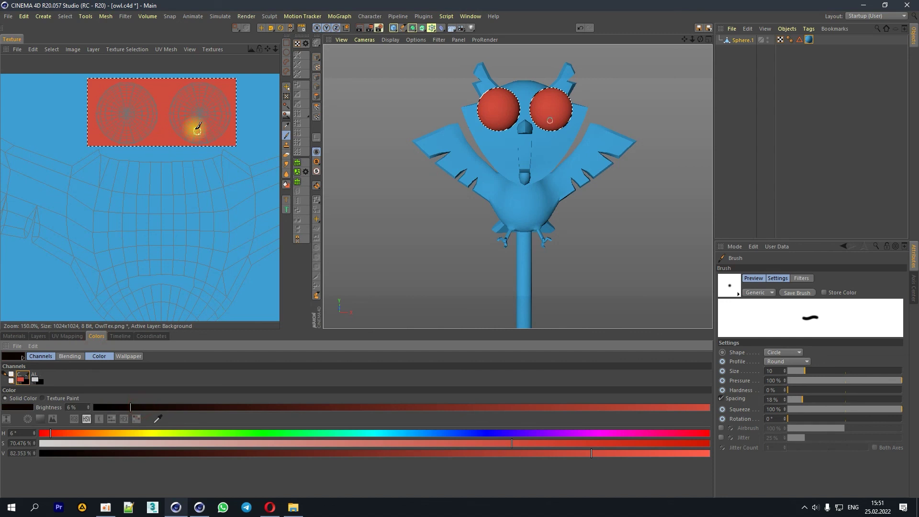
{"action": "left_click", "coordinate": [199, 114]}
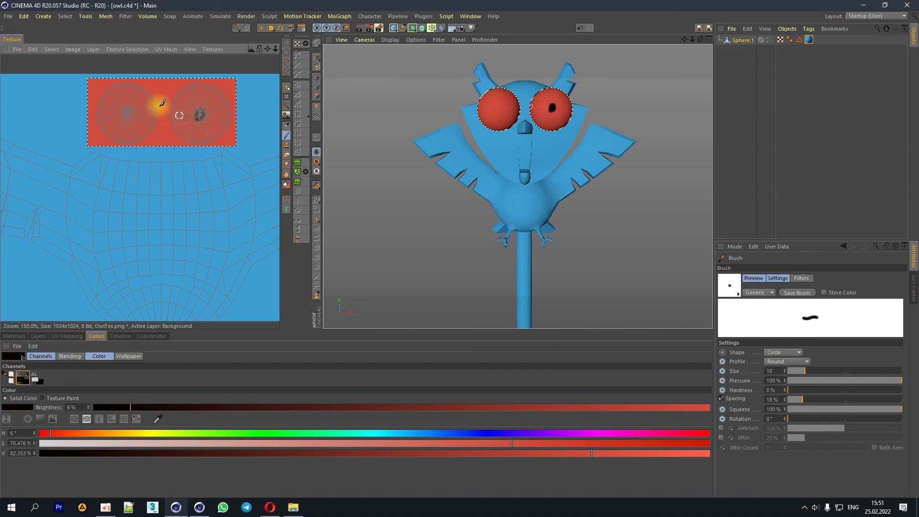
{"action": "left_click", "coordinate": [126, 113]}
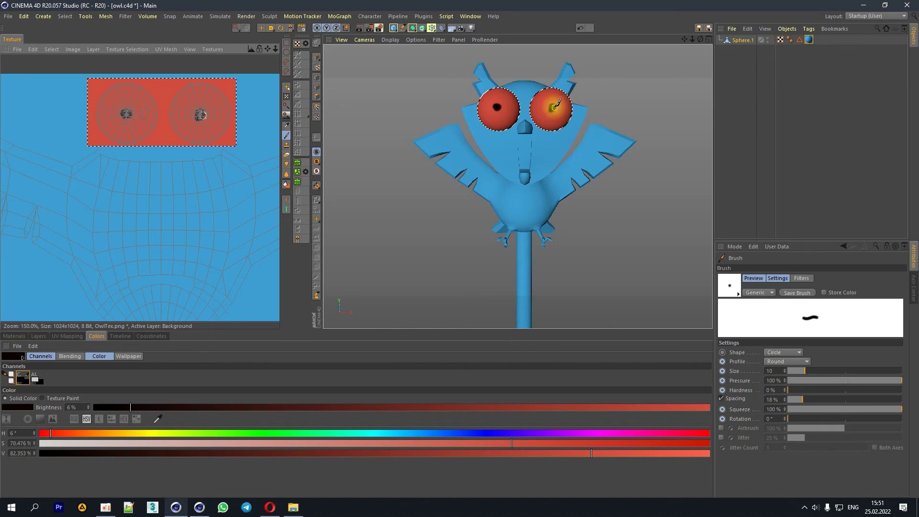
{"action": "left_click", "coordinate": [579, 27]}
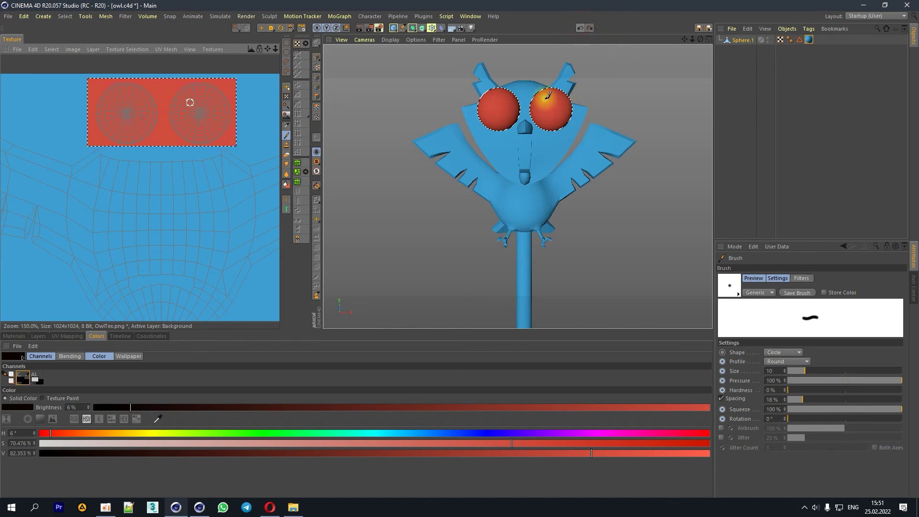
{"action": "key", "text": "ctrl+y"}
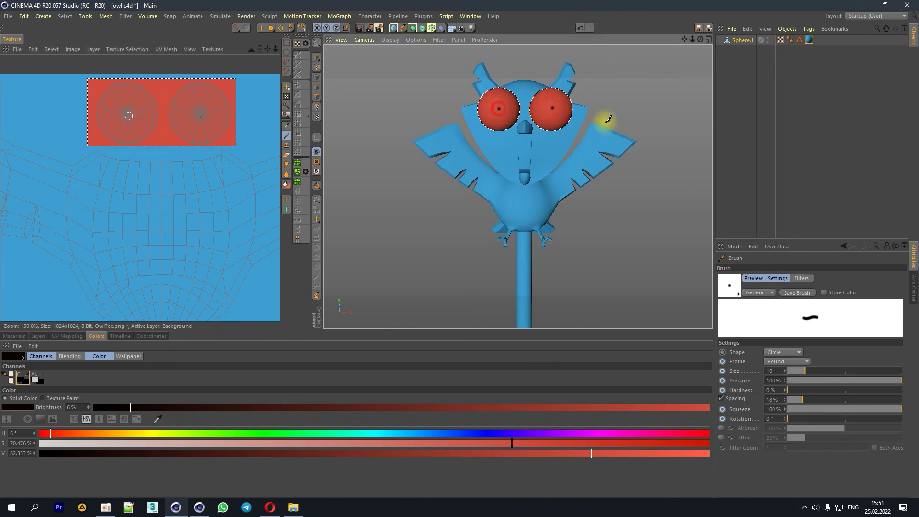
Step: Enlarge the brush, paint a dark stroke along the face line, and clear the eye selection
{"action": "left_click_drag", "start_coordinate": [693, 40], "coordinate": [684, 48]}
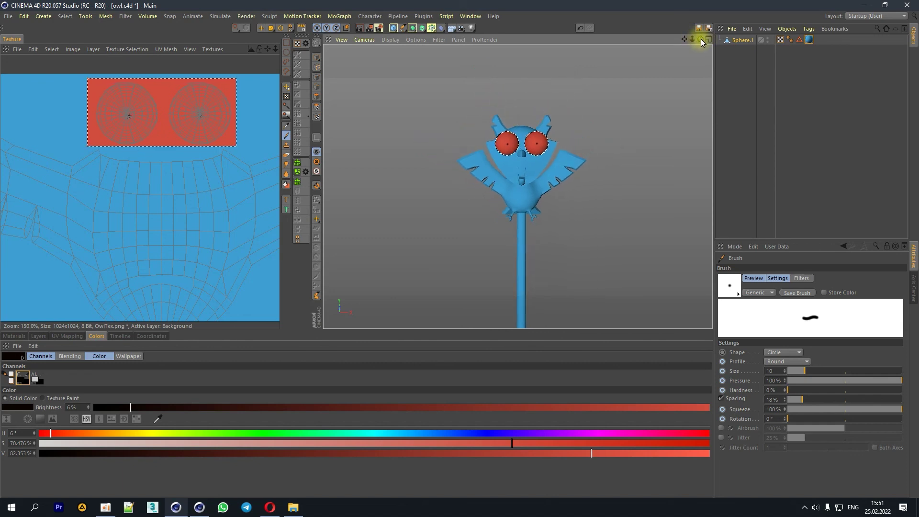
{"action": "scroll", "coordinate": [509, 168], "scroll_direction": "up", "scroll_amount": 2}
{"action": "scroll", "coordinate": [511, 181], "scroll_direction": "up", "scroll_amount": 5}
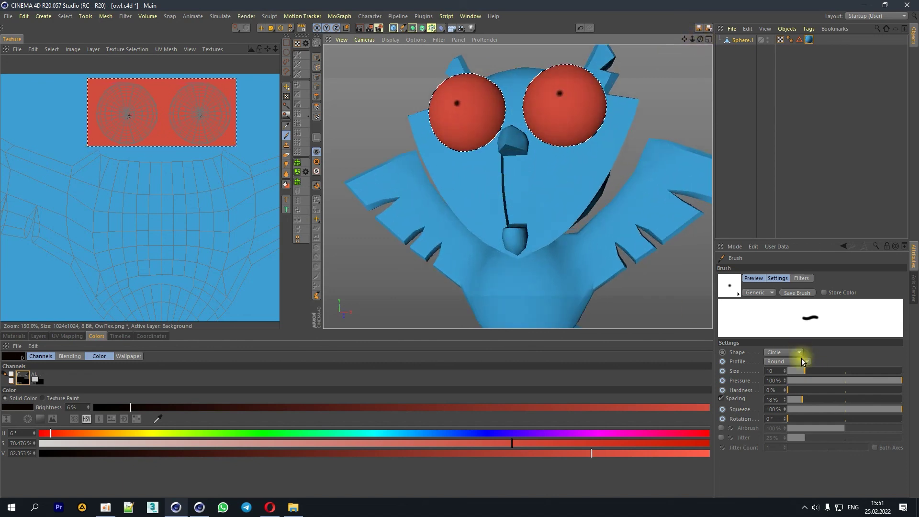
{"action": "mouse_move", "coordinate": [804, 371]}
{"action": "left_mouse_down"}
{"action": "mouse_move", "coordinate": [822, 371]}
{"action": "mouse_move", "coordinate": [811, 381]}
{"action": "left_mouse_up"}
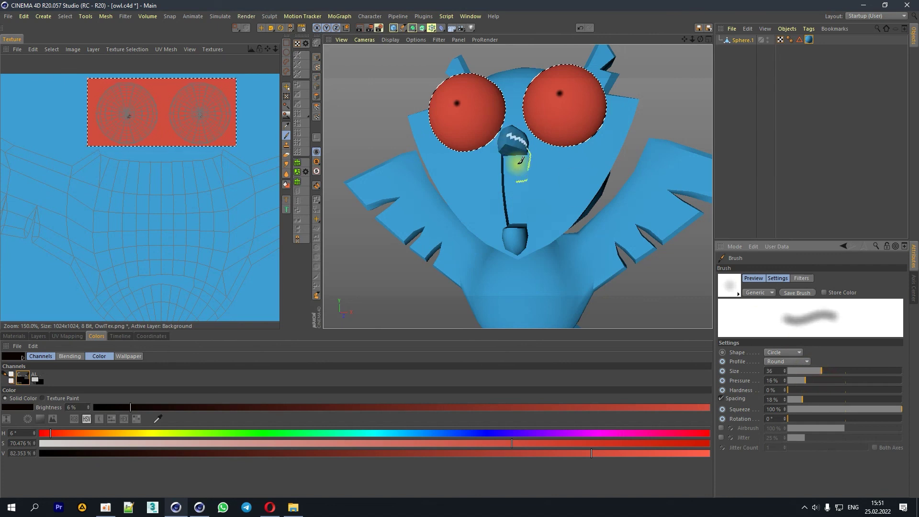
{"action": "left_click_drag", "start_coordinate": [502, 164], "coordinate": [509, 215]}
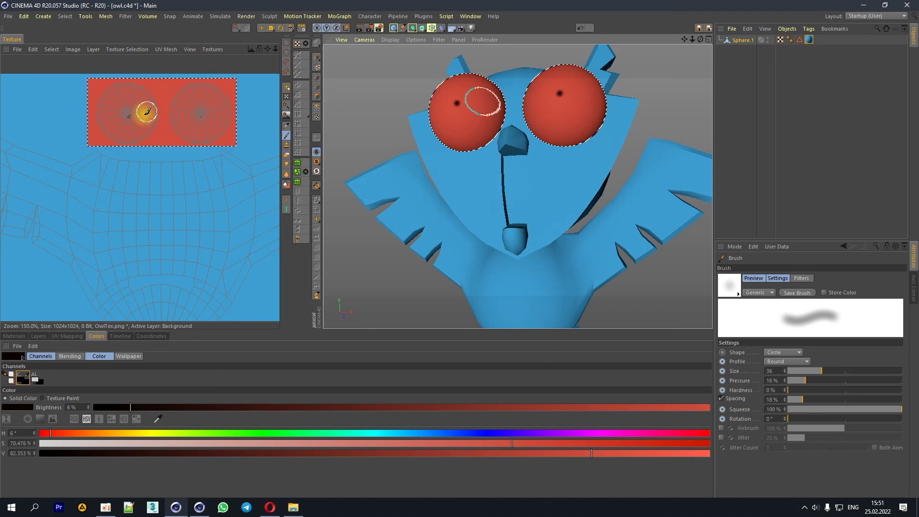
{"action": "left_click", "coordinate": [286, 44]}
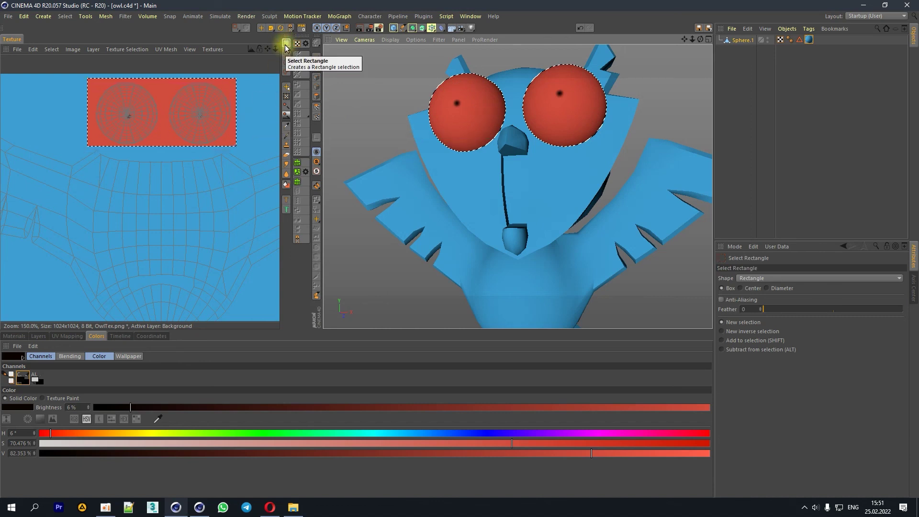
{"action": "left_click", "coordinate": [238, 92]}
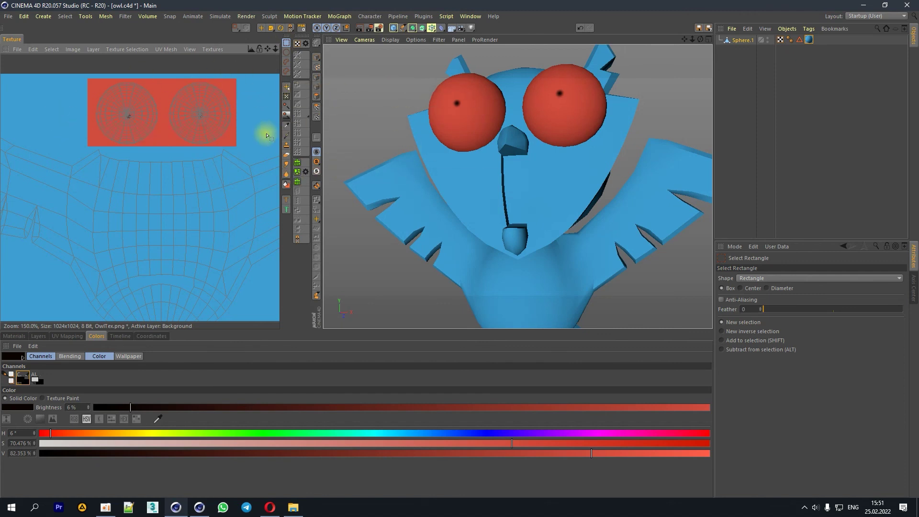
Step: Paint dark shading strokes down the front of the owl's beak
{"action": "left_click", "coordinate": [287, 135]}
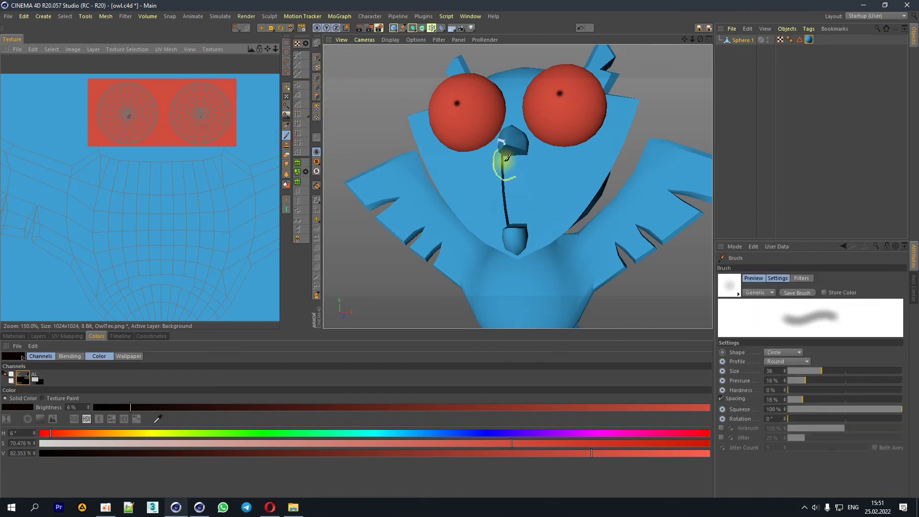
{"action": "left_click_drag", "start_coordinate": [503, 161], "coordinate": [501, 216]}
{"action": "mouse_move", "coordinate": [519, 148]}
{"action": "left_mouse_down"}
{"action": "mouse_move", "coordinate": [529, 225]}
{"action": "mouse_move", "coordinate": [508, 225]}
{"action": "left_mouse_up"}
{"action": "left_click", "coordinate": [579, 29]}
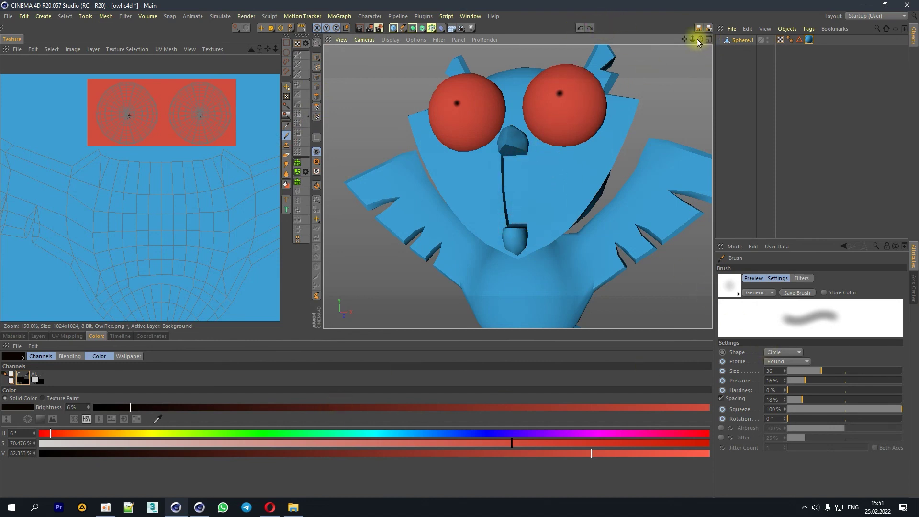
{"action": "left_click_drag", "start_coordinate": [697, 38], "coordinate": [661, 43]}
{"action": "left_click_drag", "start_coordinate": [524, 160], "coordinate": [522, 211]}
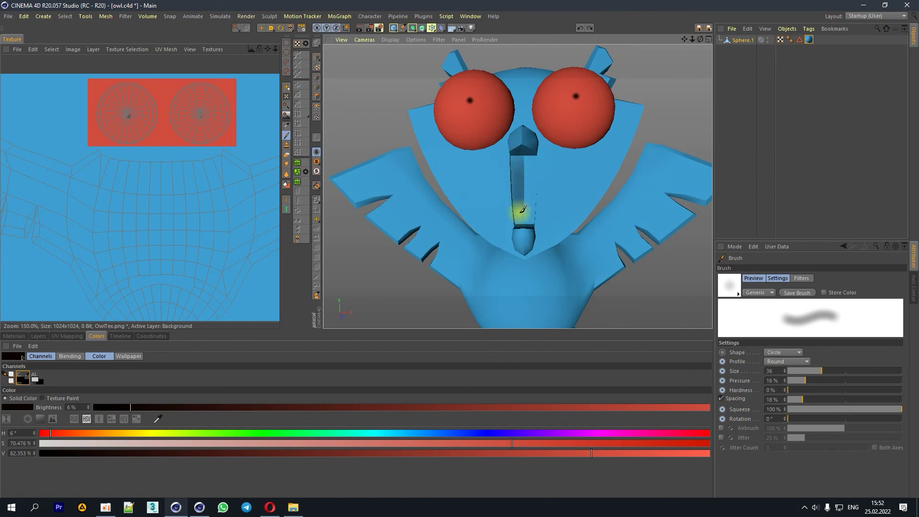
{"action": "left_click_drag", "start_coordinate": [532, 164], "coordinate": [532, 220]}
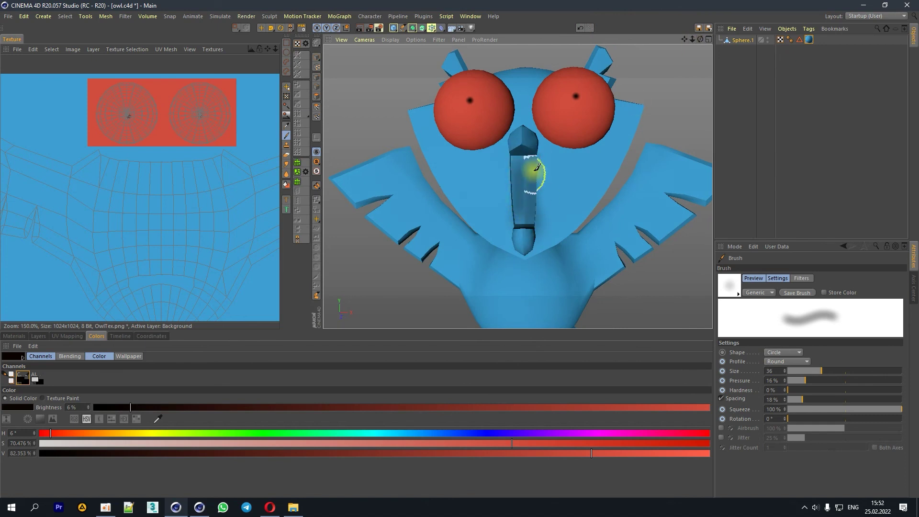
Step: Shrink the brush and add faint dark detail strokes beside the left eye
{"action": "left_click_drag", "start_coordinate": [700, 42], "coordinate": [680, 52]}
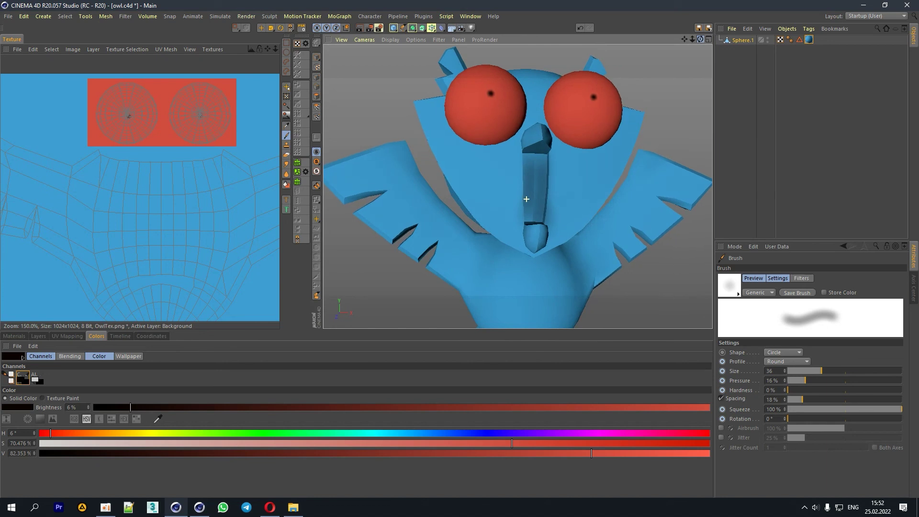
{"action": "left_click_drag", "start_coordinate": [432, 126], "coordinate": [436, 143]}
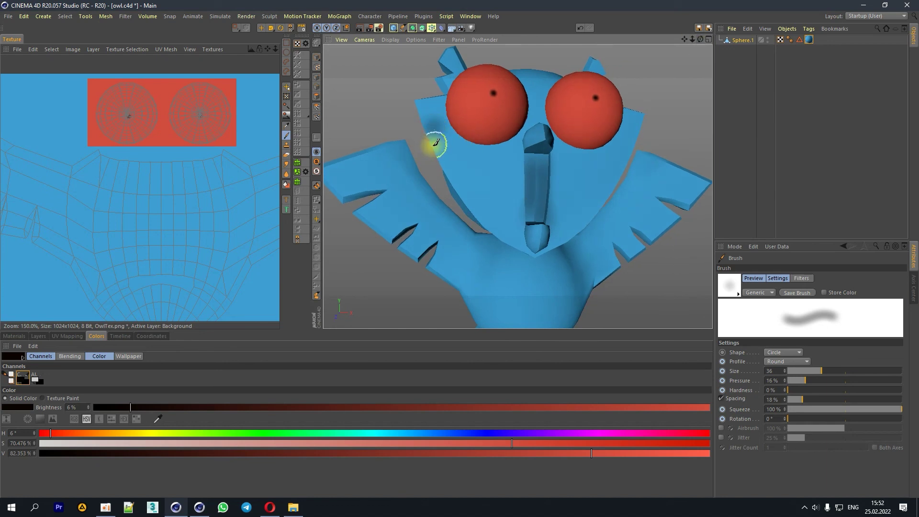
{"action": "left_click", "coordinate": [805, 371]}
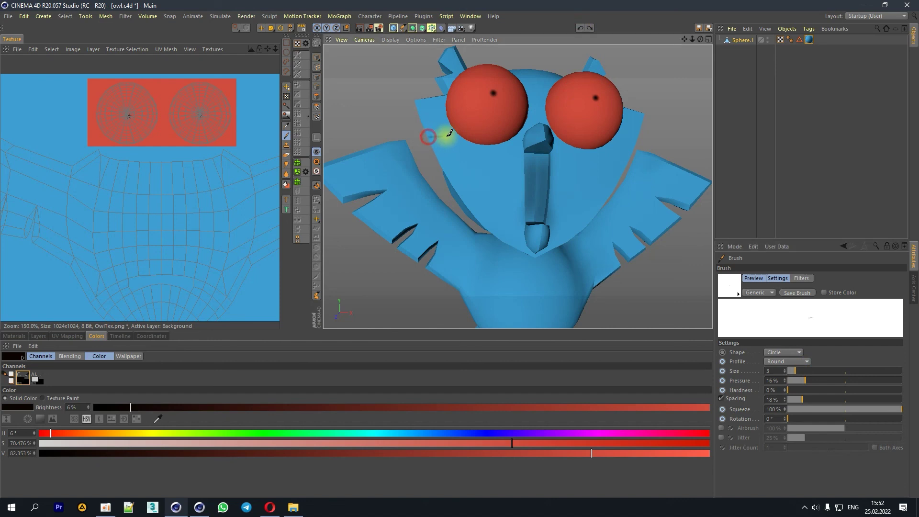
{"action": "left_click_drag", "start_coordinate": [435, 137], "coordinate": [459, 157]}
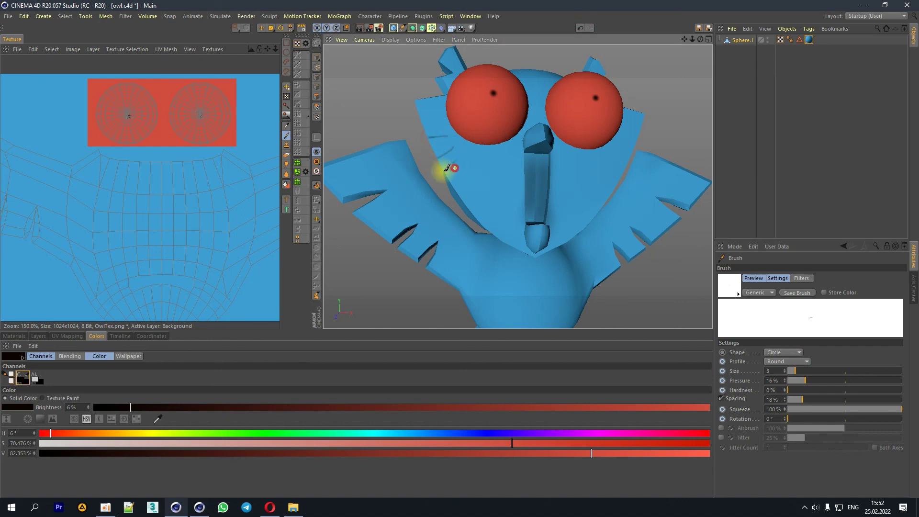
Step: Set the brush size to 10 and paint a short dark stroke on the owl's body
{"action": "left_click_drag", "start_coordinate": [693, 39], "coordinate": [786, 43]}
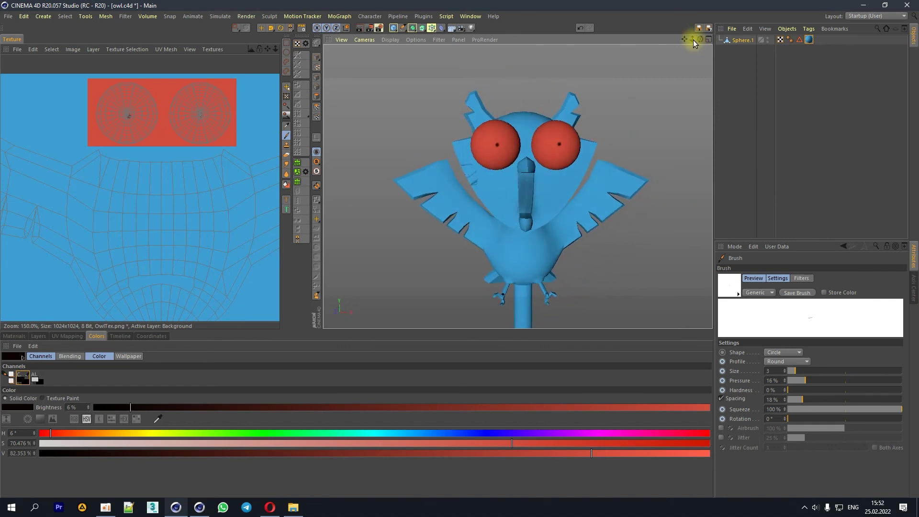
{"action": "left_click_drag", "start_coordinate": [696, 43], "coordinate": [543, 206]}
{"action": "mouse_move", "coordinate": [691, 37]}
{"action": "left_mouse_down"}
{"action": "mouse_move", "coordinate": [518, 187]}
{"action": "mouse_move", "coordinate": [685, 57]}
{"action": "mouse_move", "coordinate": [680, 39]}
{"action": "mouse_move", "coordinate": [670, 39]}
{"action": "left_mouse_up"}
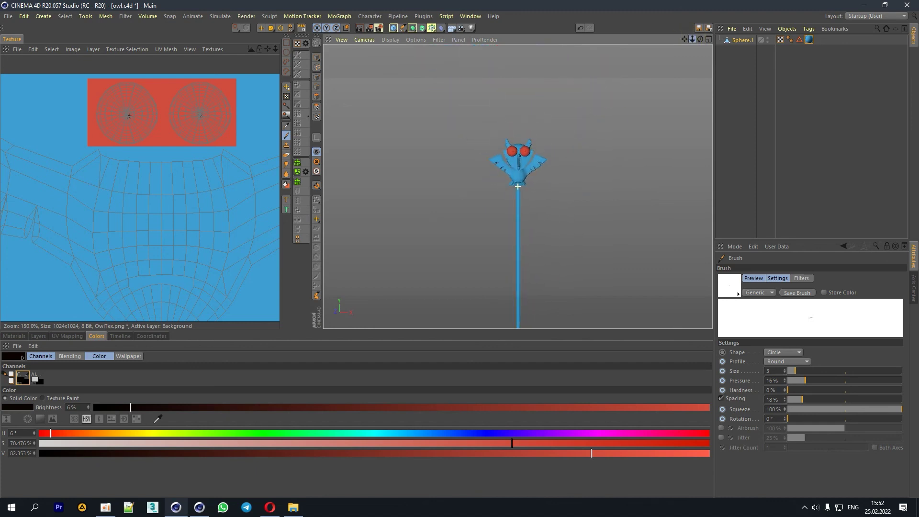
{"action": "scroll", "coordinate": [518, 187], "scroll_direction": "up", "scroll_amount": 3}
{"action": "scroll", "coordinate": [517, 187], "scroll_direction": "up", "scroll_amount": 1}
{"action": "left_click_drag", "start_coordinate": [518, 187], "coordinate": [518, 122], "text": "alt"}
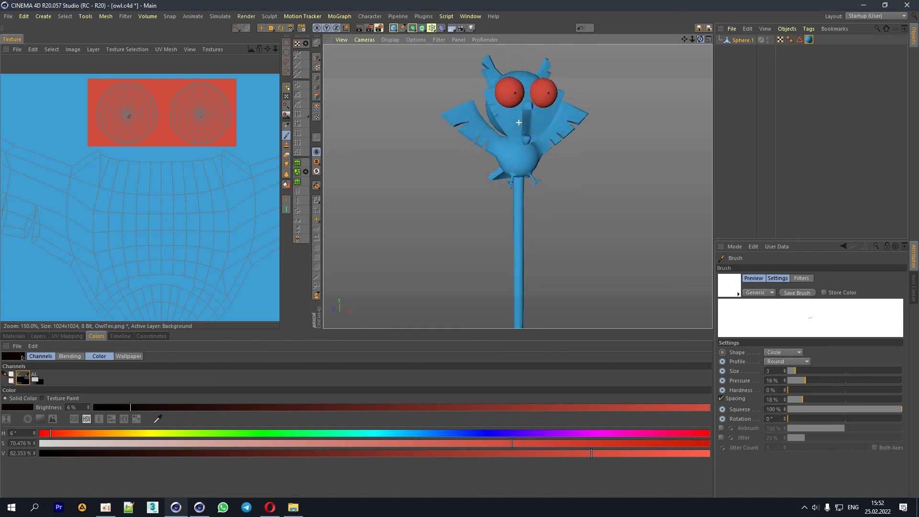
{"action": "scroll", "coordinate": [503, 154], "scroll_direction": "up", "scroll_amount": 2}
{"action": "scroll", "coordinate": [504, 153], "scroll_direction": "up", "scroll_amount": 2}
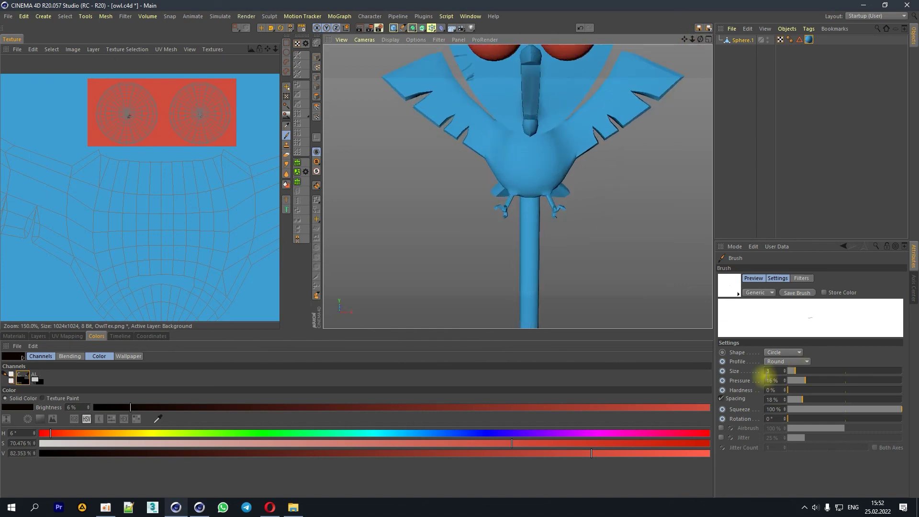
{"action": "left_click_drag", "start_coordinate": [797, 371], "coordinate": [812, 380]}
{"action": "left_click_drag", "start_coordinate": [502, 137], "coordinate": [496, 151]}
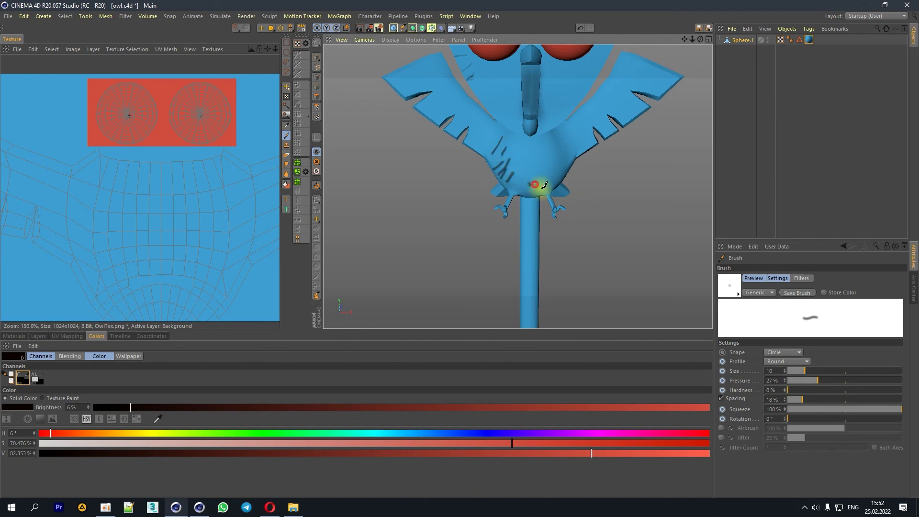
{"action": "scroll", "coordinate": [518, 187], "scroll_direction": "down", "scroll_amount": 2}
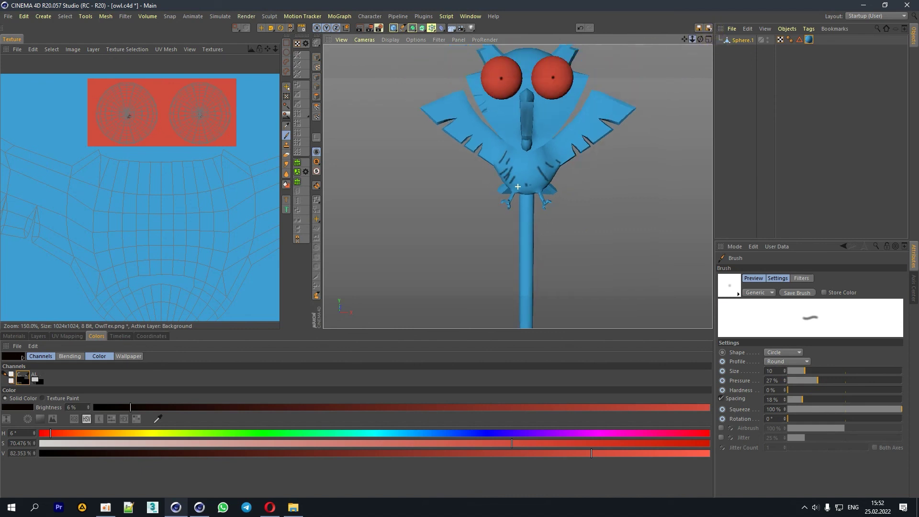